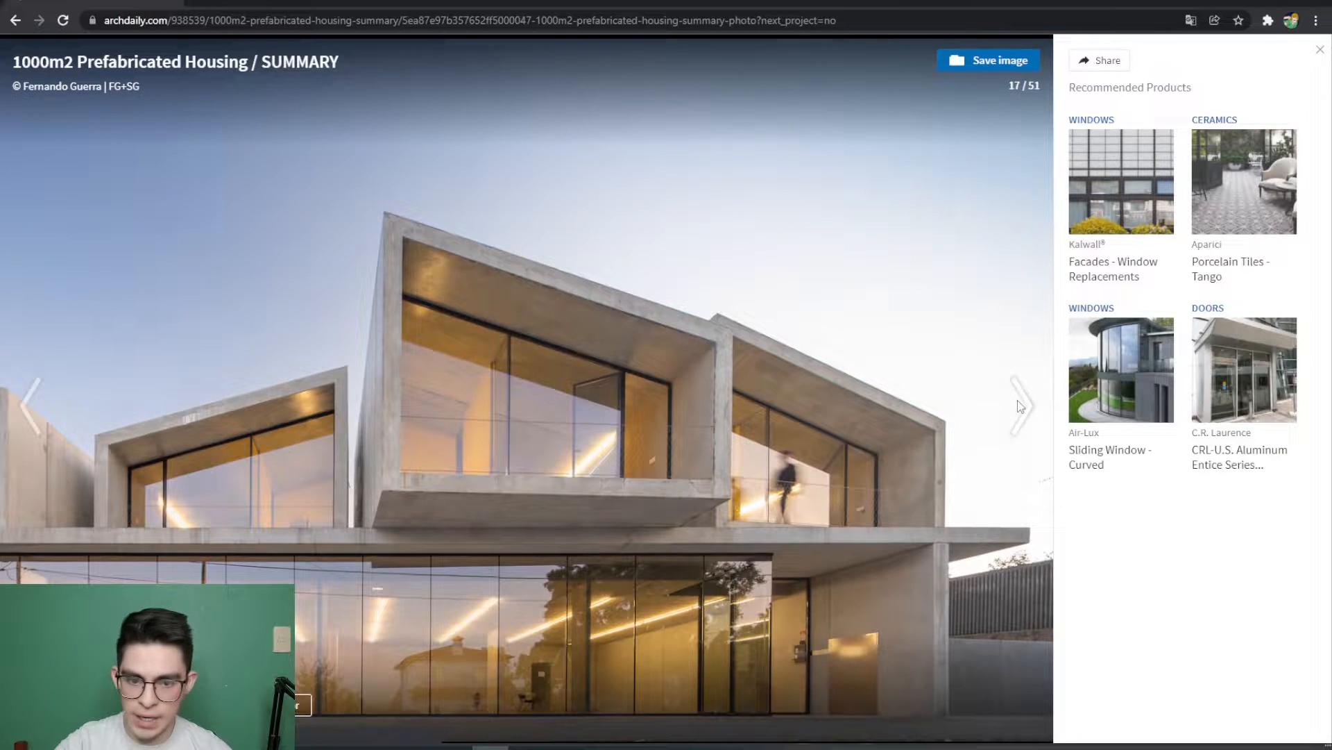
Step: Browse the photo gallery of the 1000m2 Prefabricated Housing / SUMMARY project for exterior and interior references
left_click(1020, 407)
left_click(1021, 408)
left_click(1021, 408)
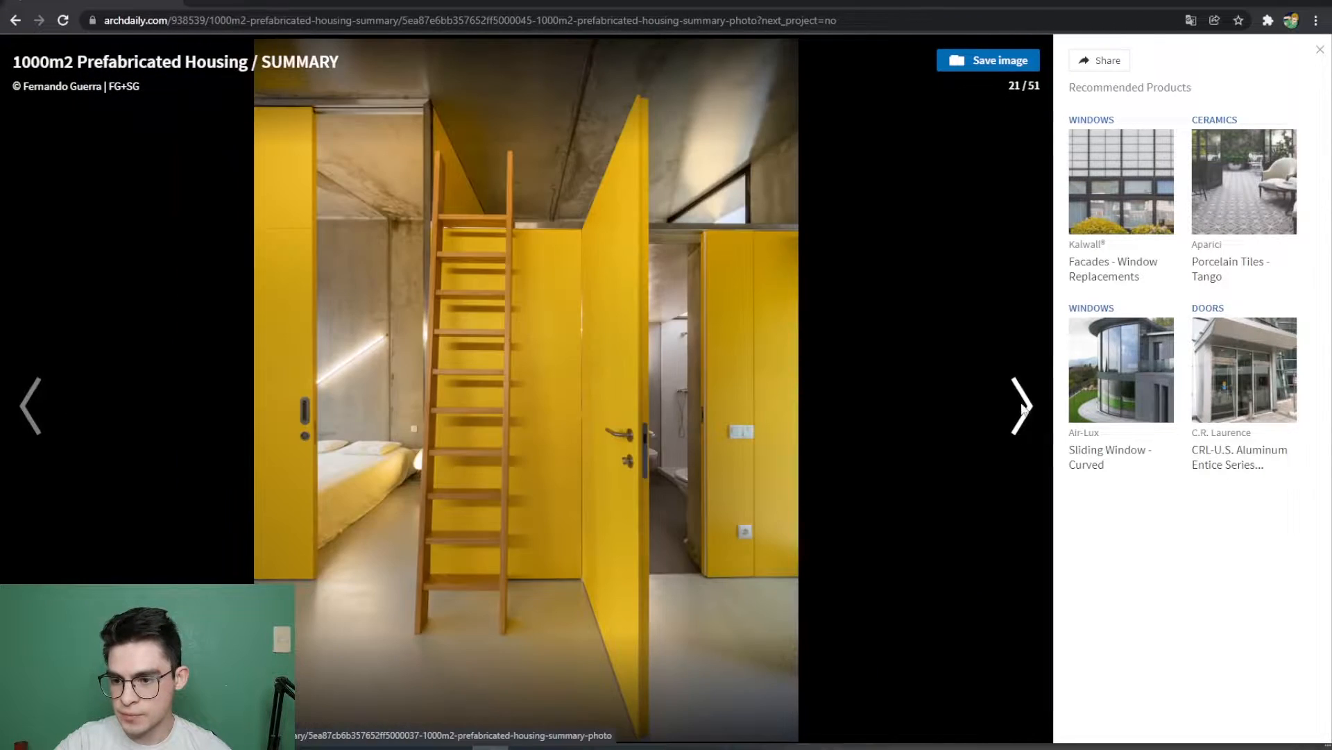
left_click(1021, 407)
left_click(1021, 407)
left_click(48, 409)
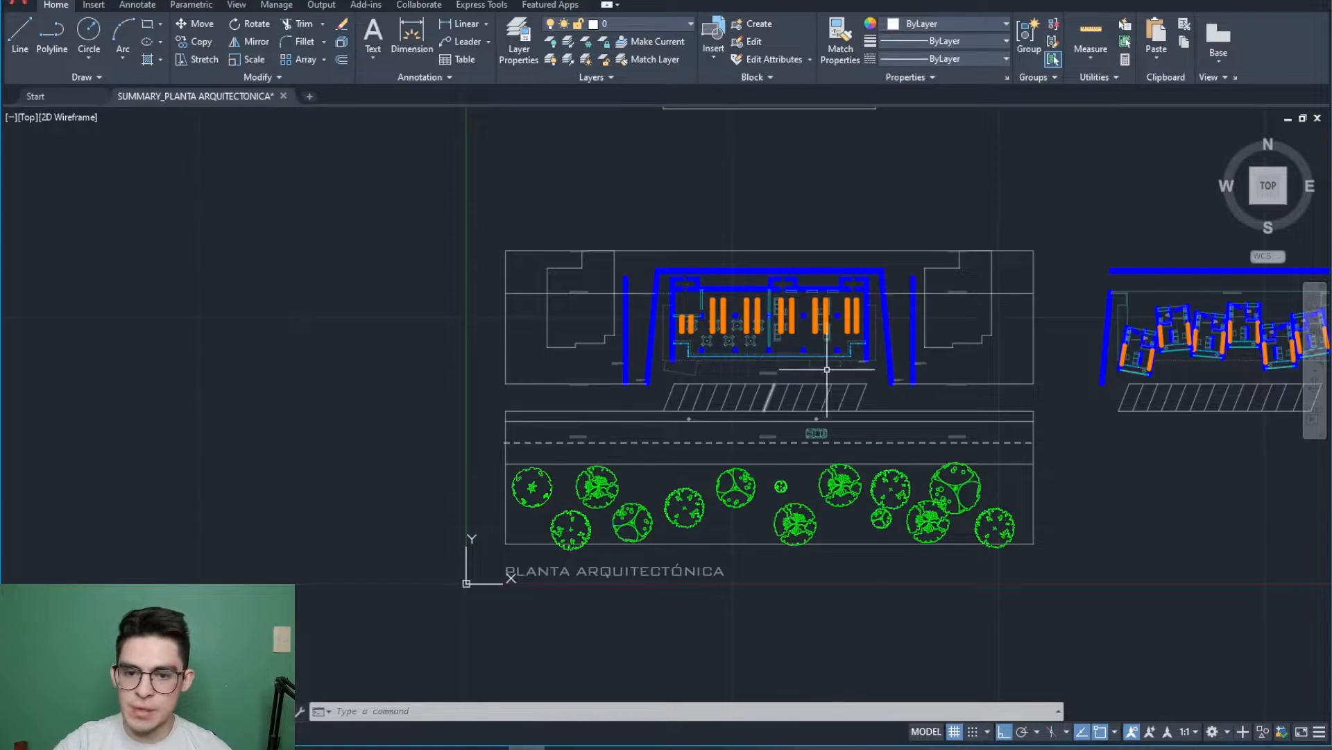
Step: Switch to AutoCAD and examine the floor plans in the SUMMARY_PLANTA ARQUITECTONICA drawing
scroll(827, 369, "down", 4)
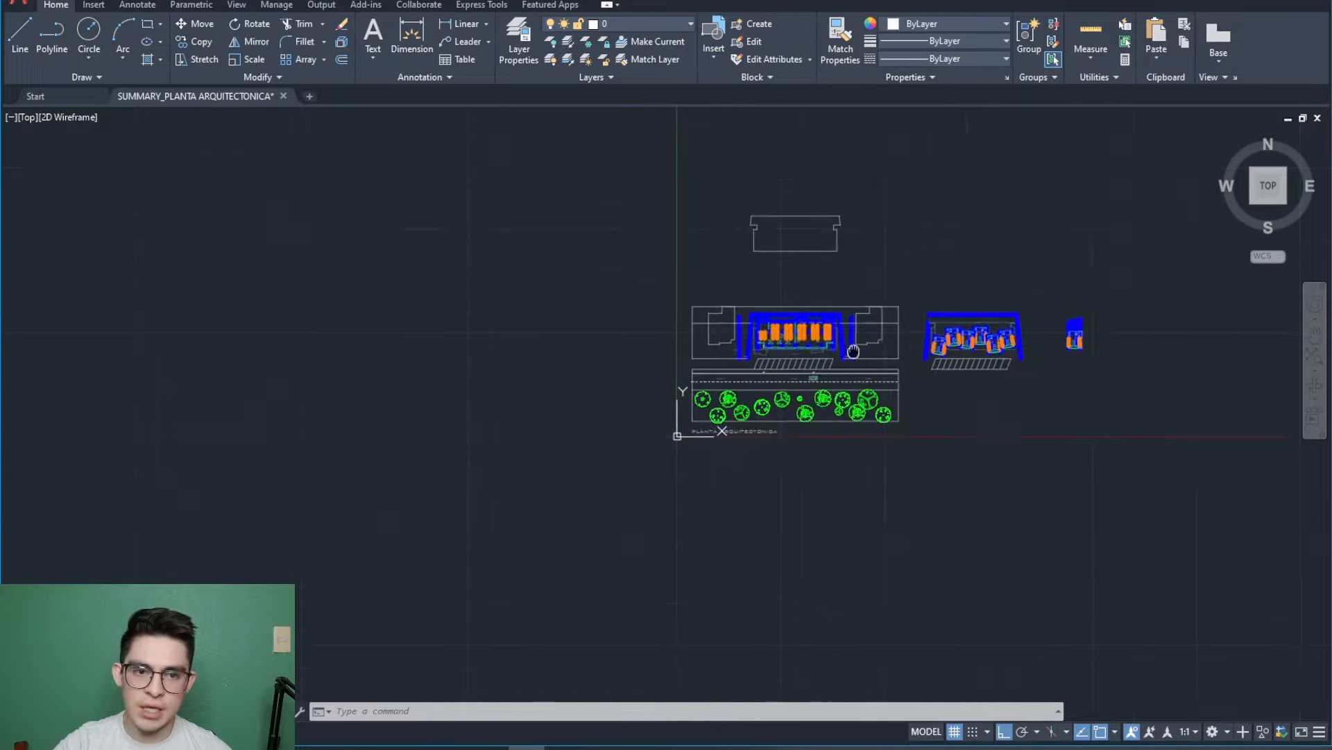
scroll(888, 382, "up", 2)
middle_click_drag(896, 386, 891, 383)
scroll(891, 383, "up", 3)
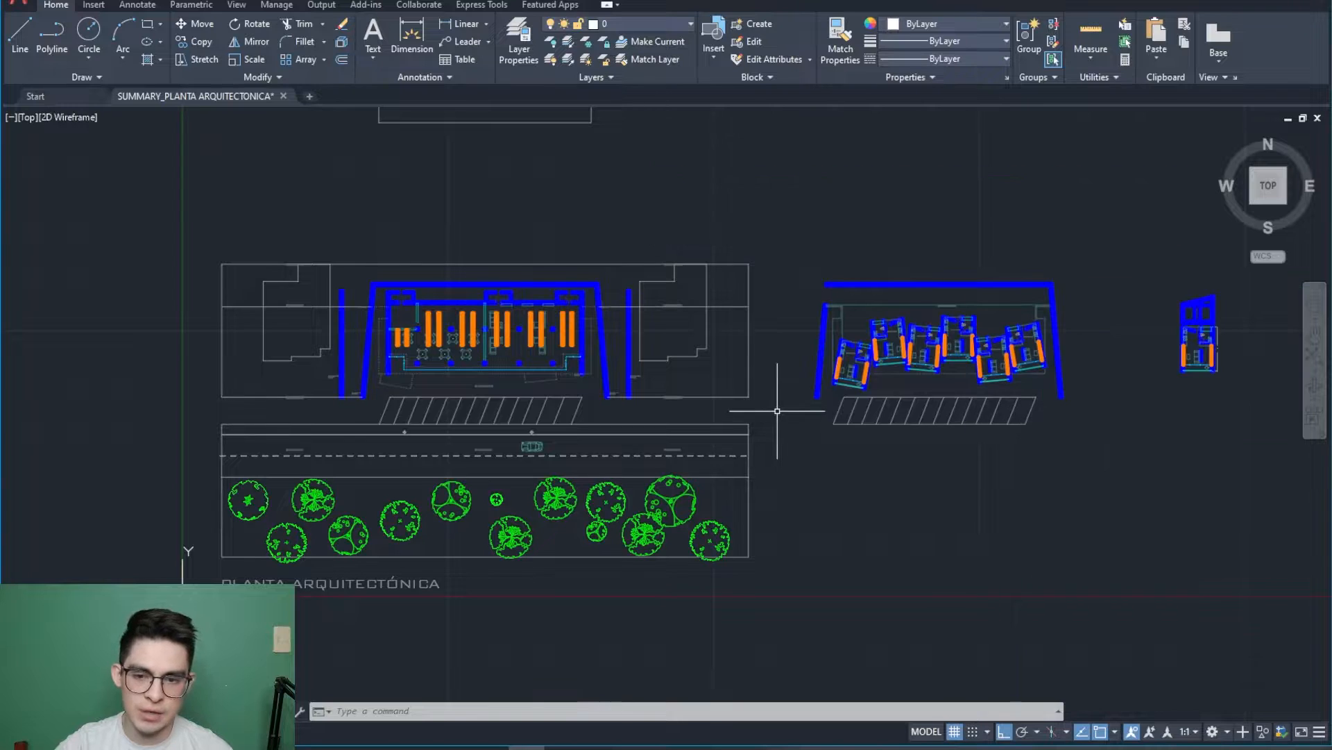
middle_click_drag(778, 414, 771, 433)
middle_click_drag(738, 480, 674, 460)
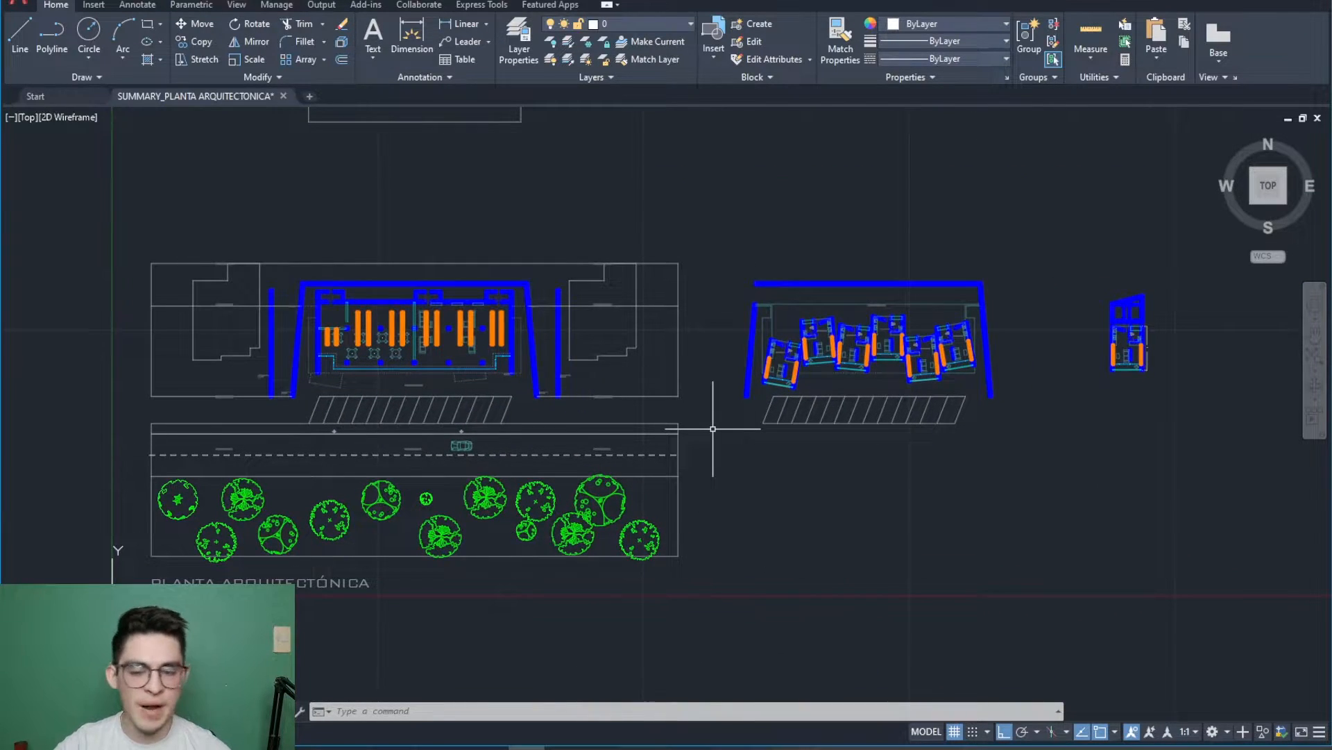
mouse_move(358, 388)
middle_mouse_down()
mouse_move(452, 439)
mouse_move(595, 417)
middle_mouse_up()
scroll(453, 439, "up", 6)
scroll(698, 442, "down", 8)
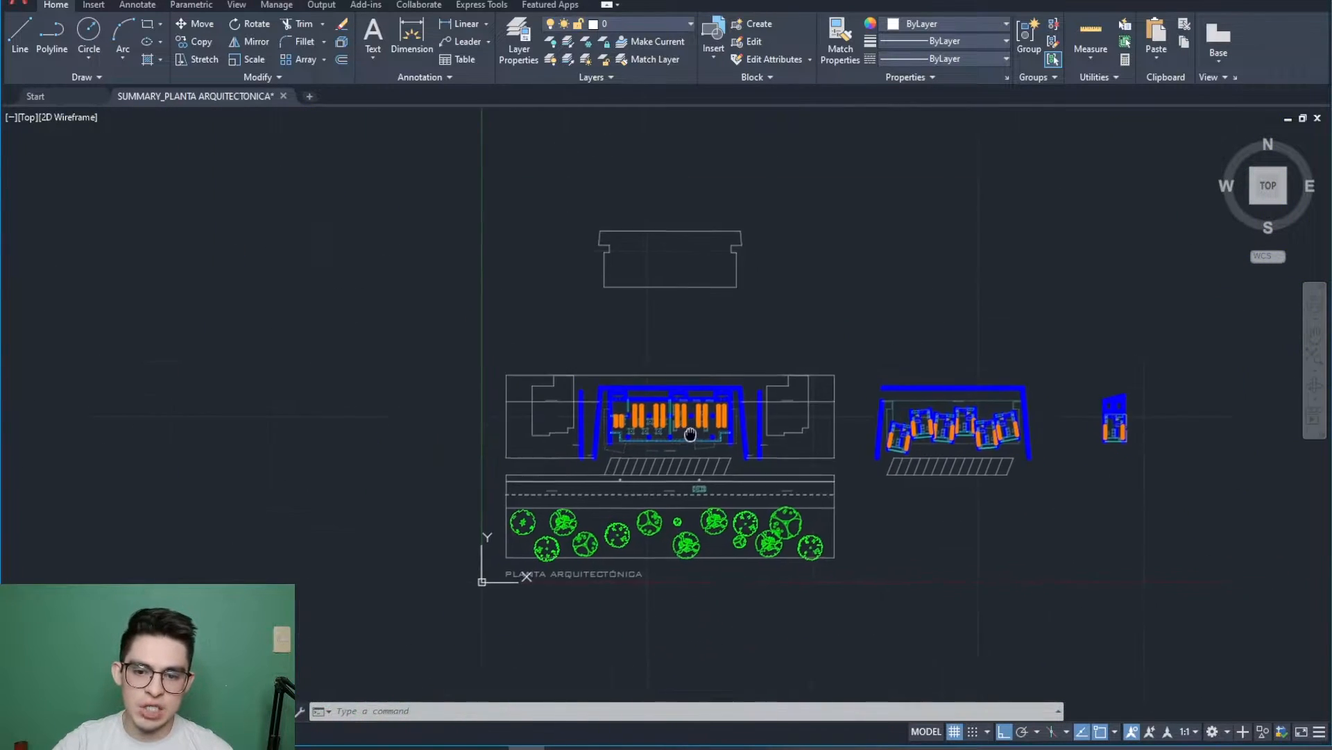
middle_click_drag(698, 442, 654, 376)
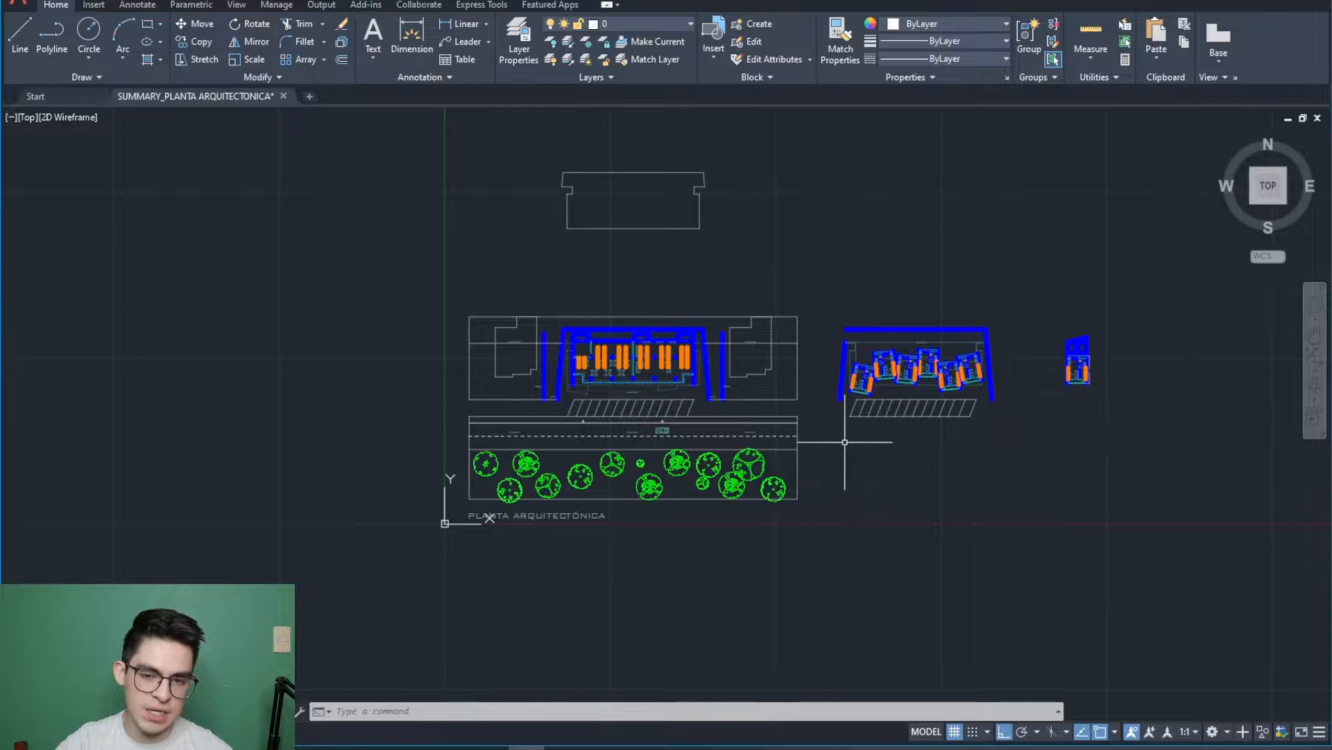
scroll(831, 459, "up", 2)
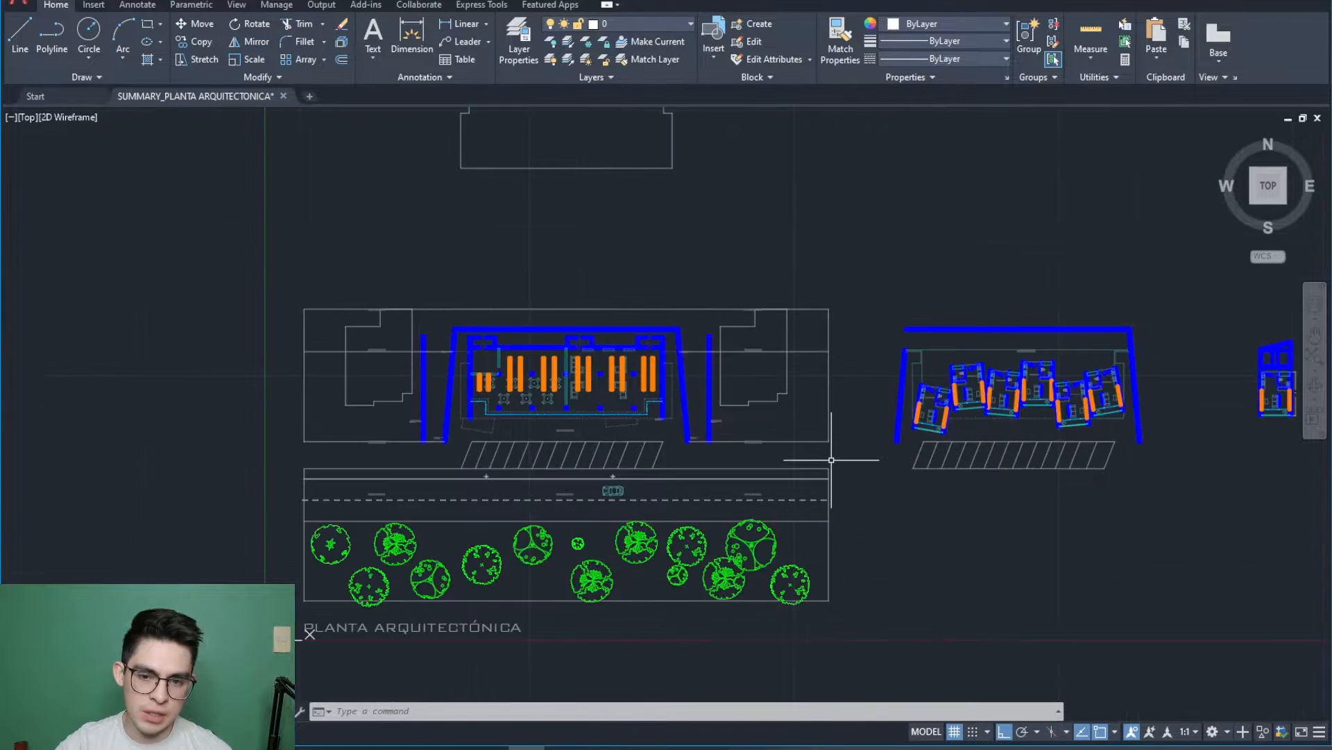
scroll(836, 452, "up", 2)
scroll(854, 450, "down", 6)
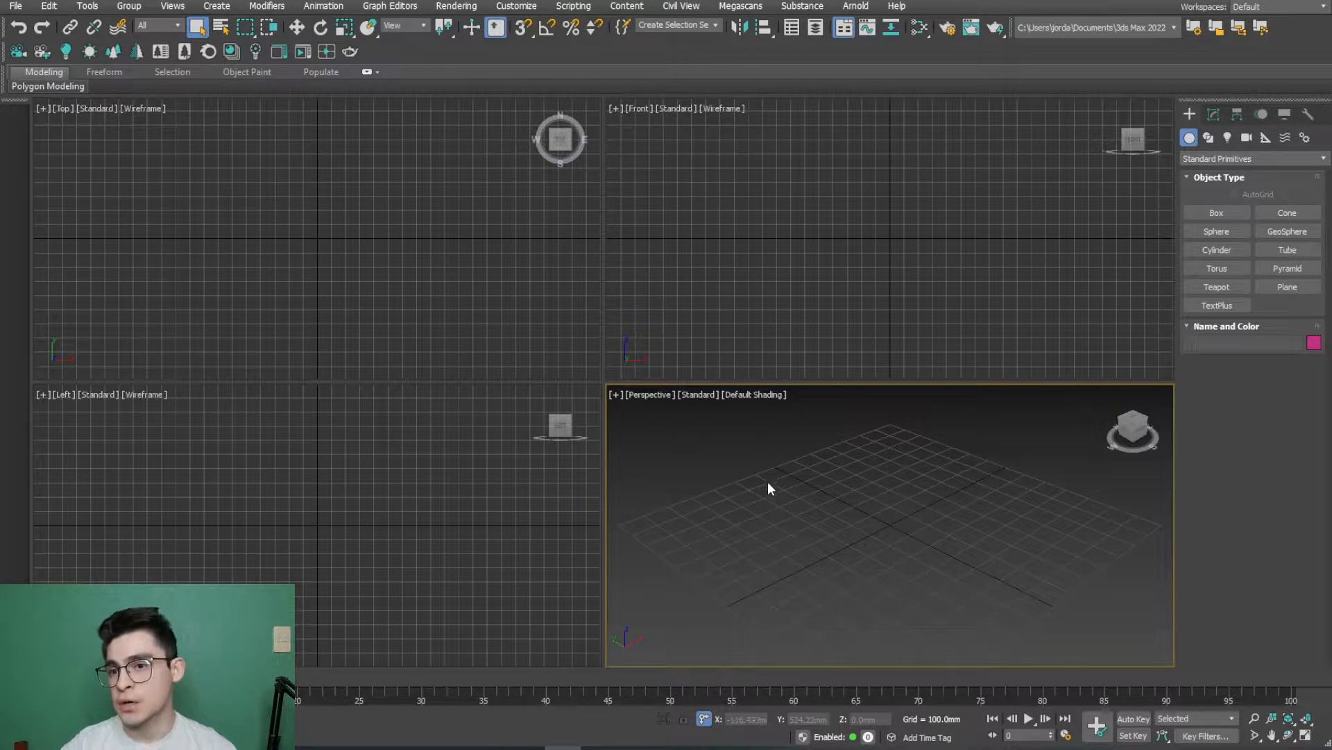
Step: Switch to 3ds Max and set the display unit scale to metric Centimeters in Units Setup
left_click(517, 6)
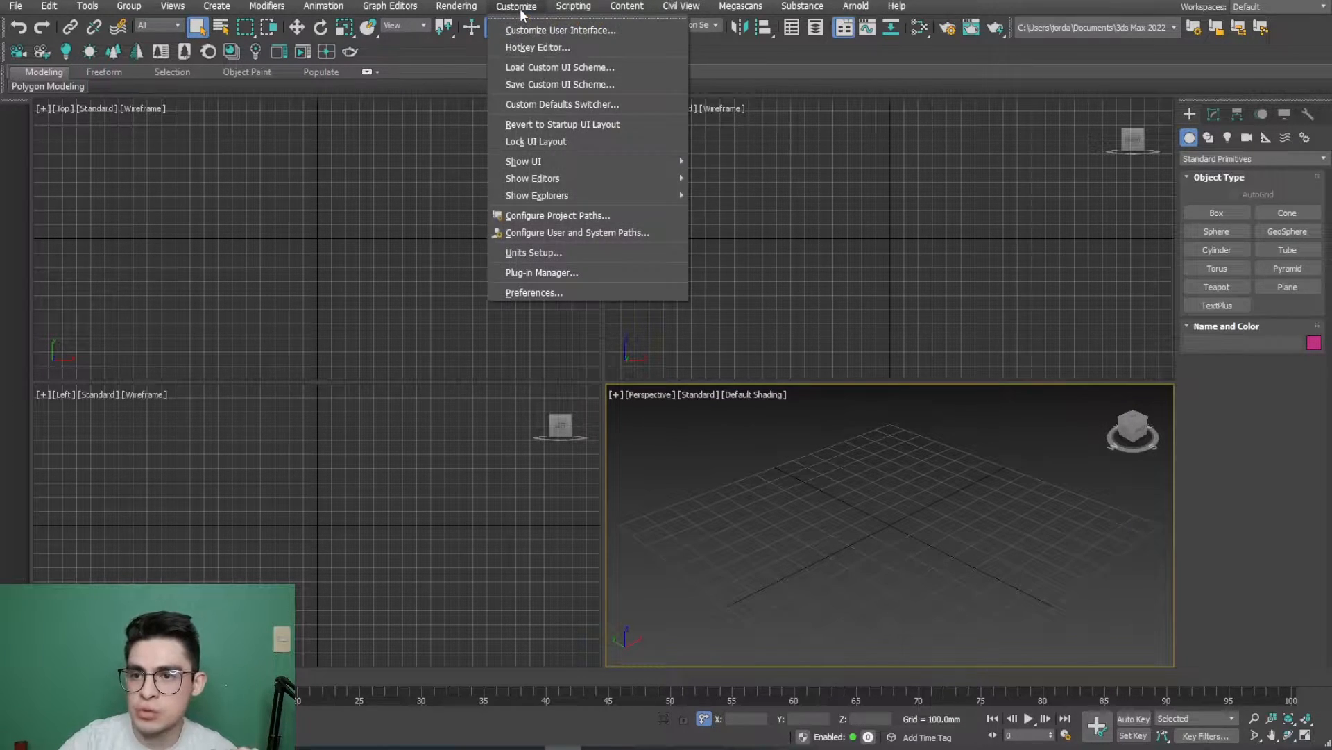
left_click(501, 253)
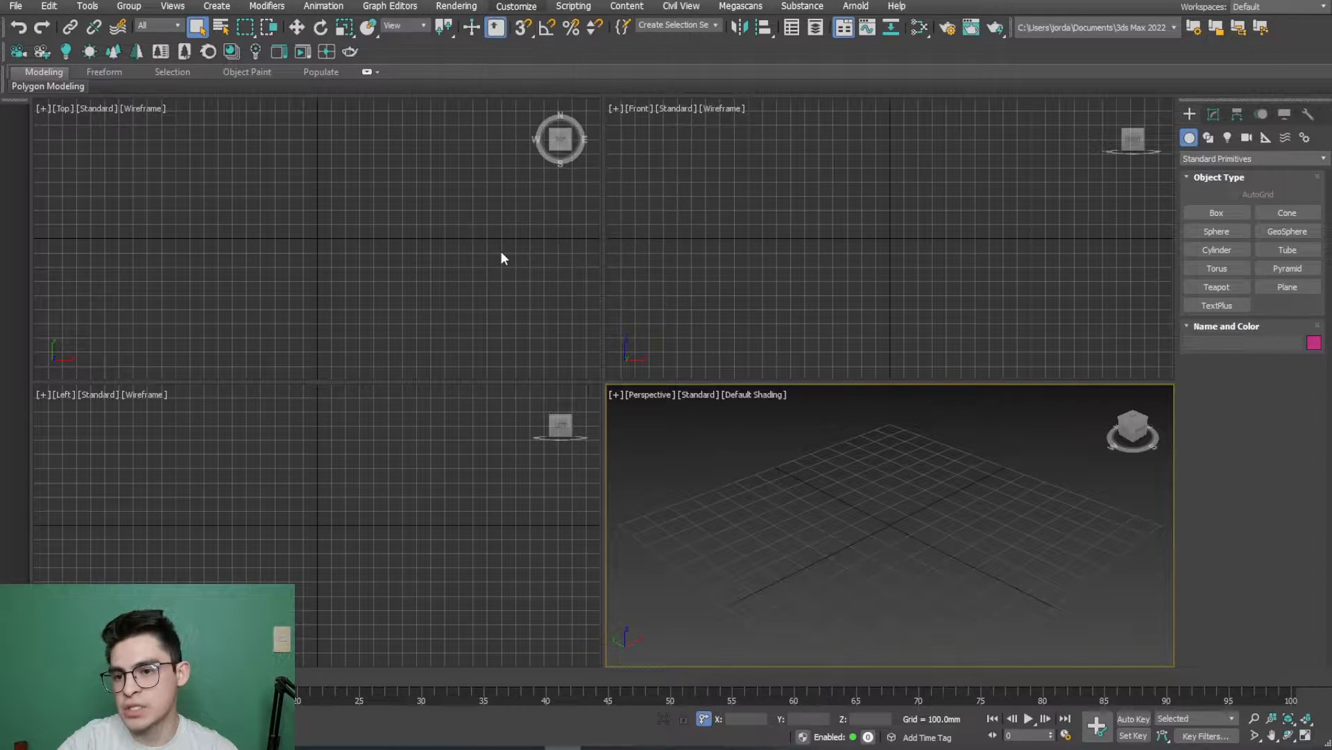
left_click_drag(603, 233, 821, 174)
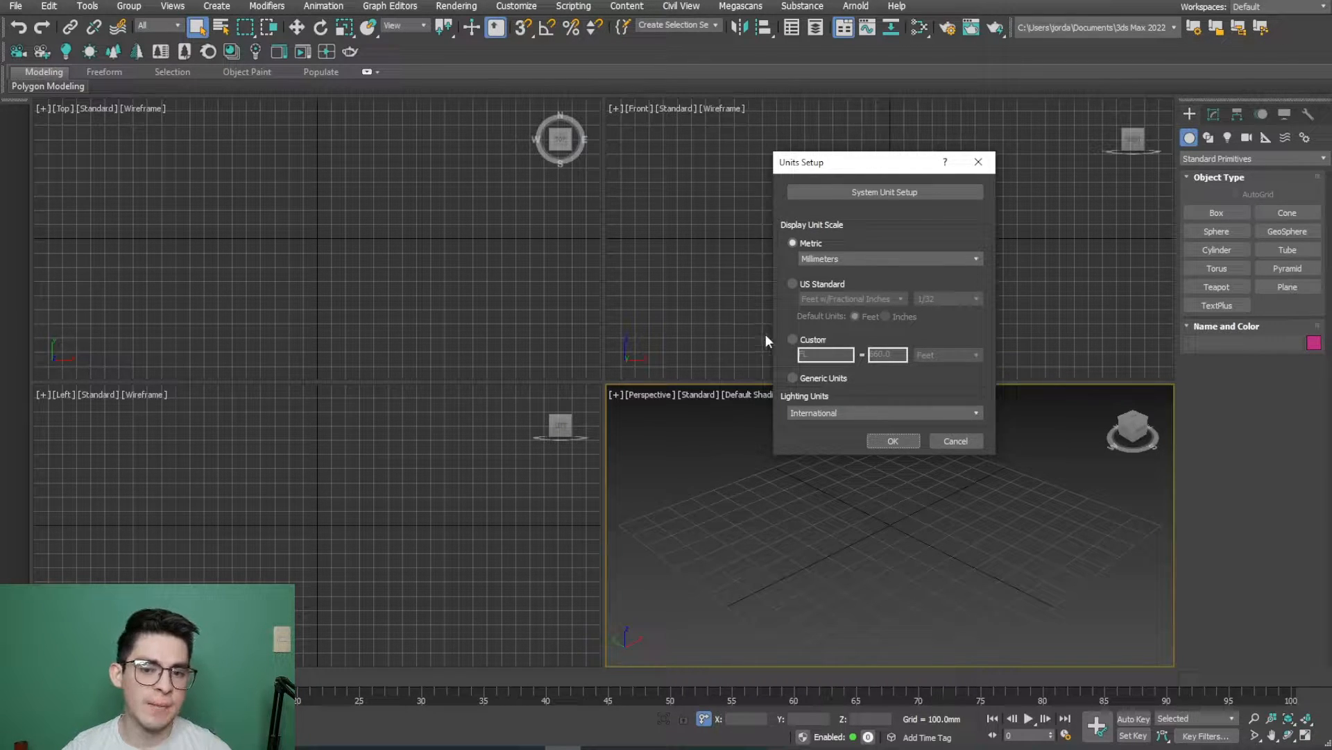
left_click(801, 381)
left_click(792, 242)
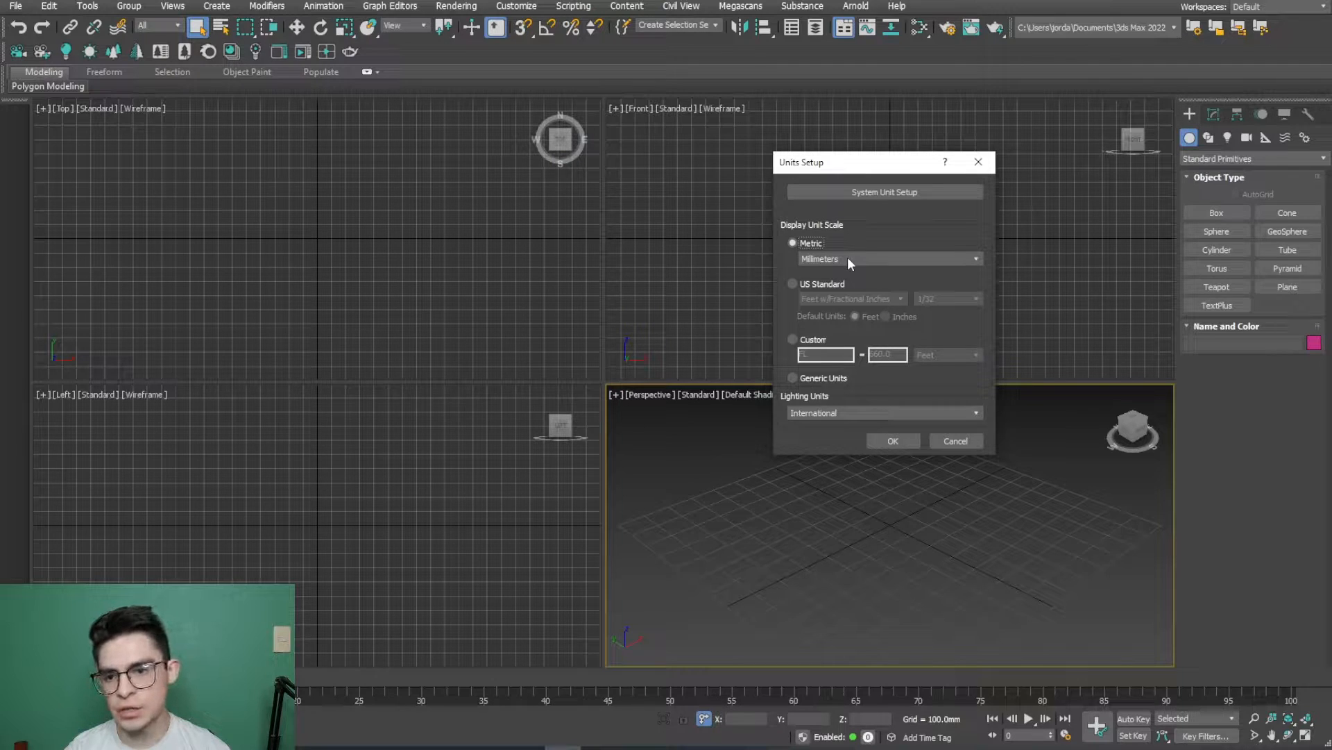
left_click(851, 264)
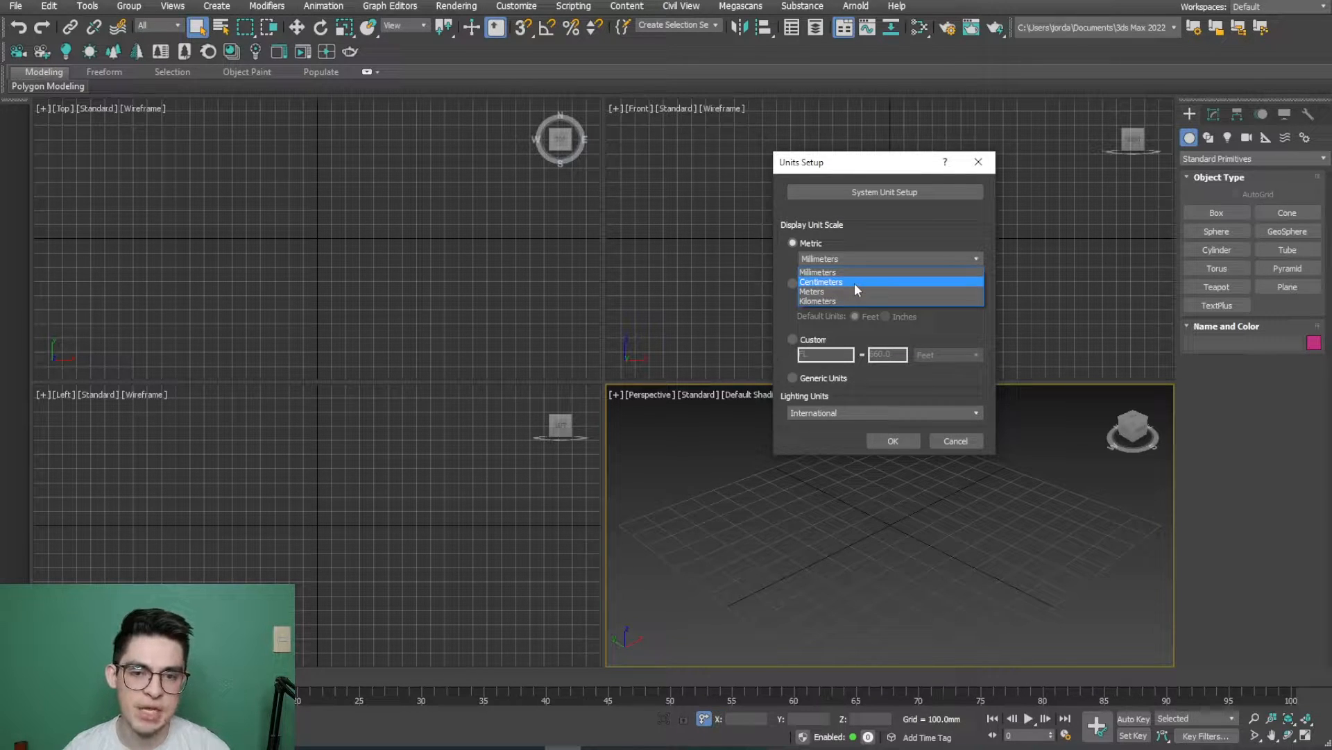
left_click(855, 282)
left_click_drag(848, 167, 801, 170)
Step: Review the system unit scale, keep 1 unit equal to 1.0 Centimeters, and accept the units setup
left_click(839, 197)
left_click_drag(807, 215, 1034, 197)
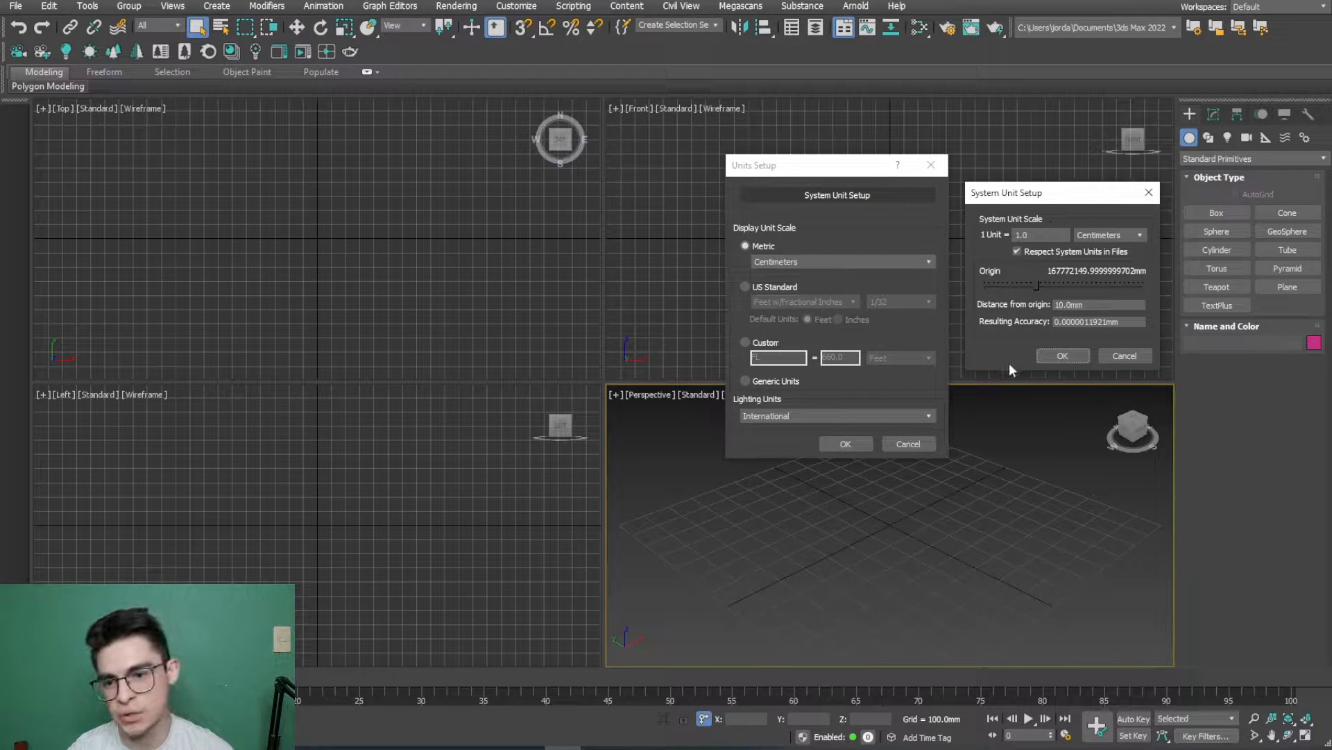
left_click(1052, 357)
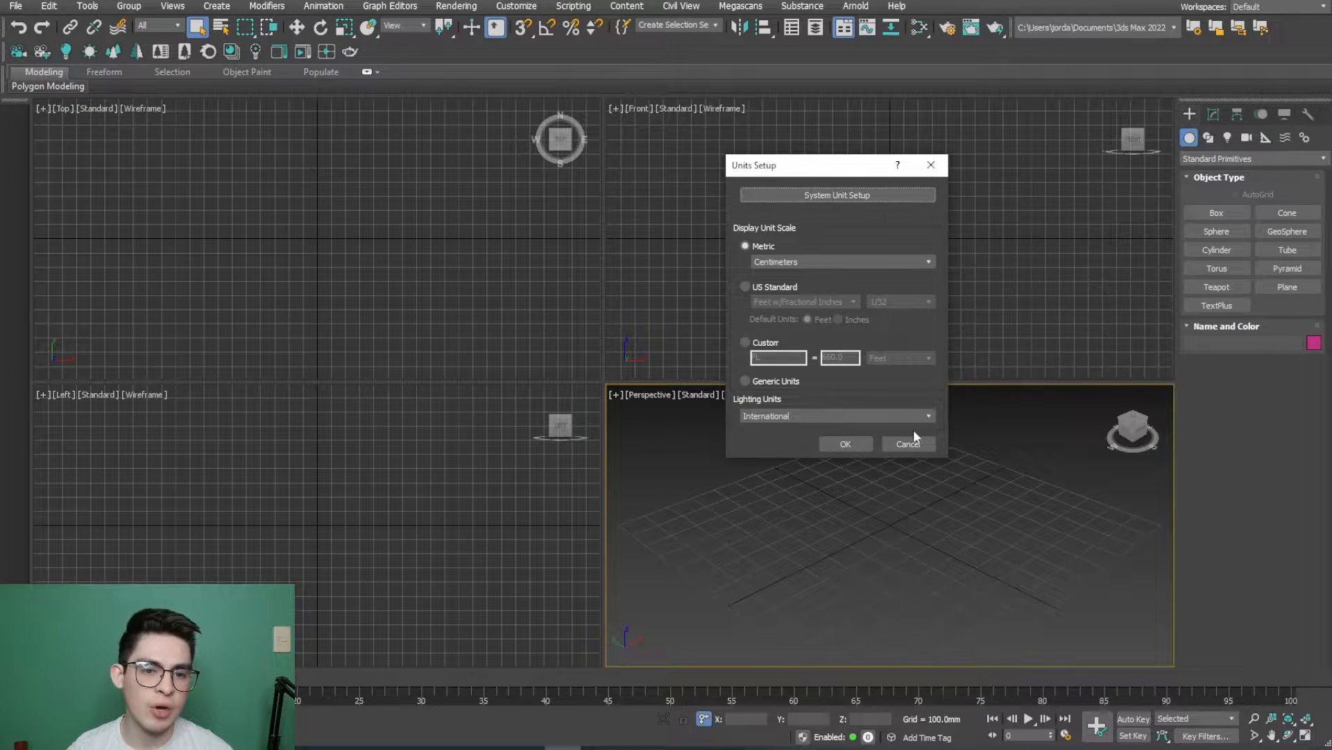
left_click(844, 444)
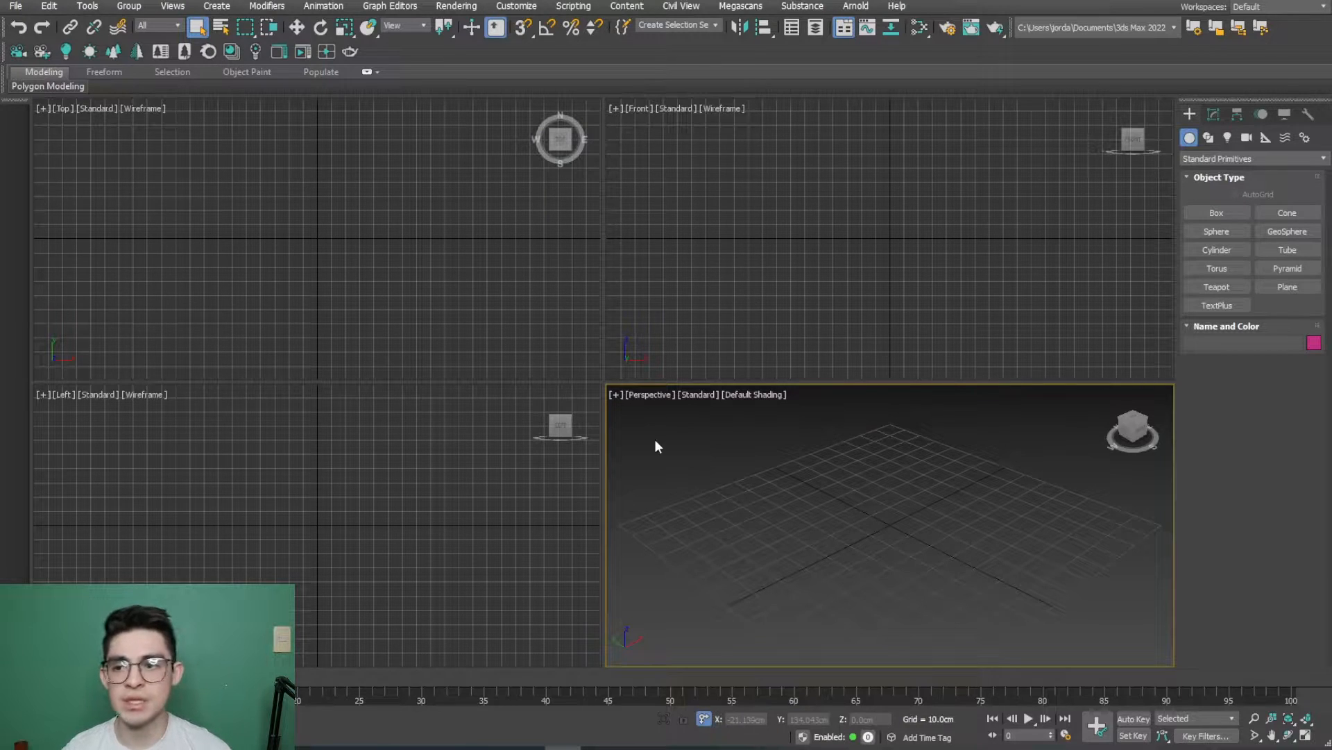
Step: Choose SUMMARY_PLANTA ARQUITECTONICA.dwg on the Desktop for import and bring up its DWG import options
left_click(14, 7)
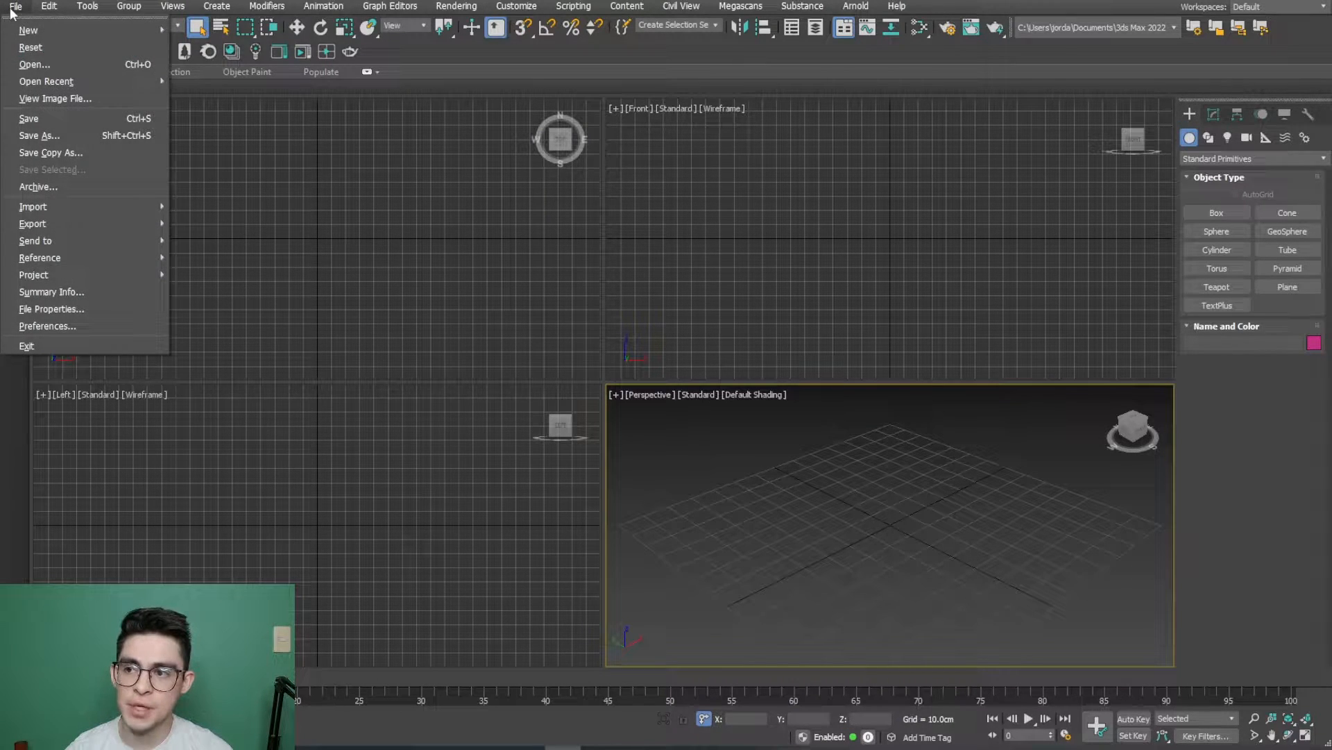
mouse_move(76, 202)
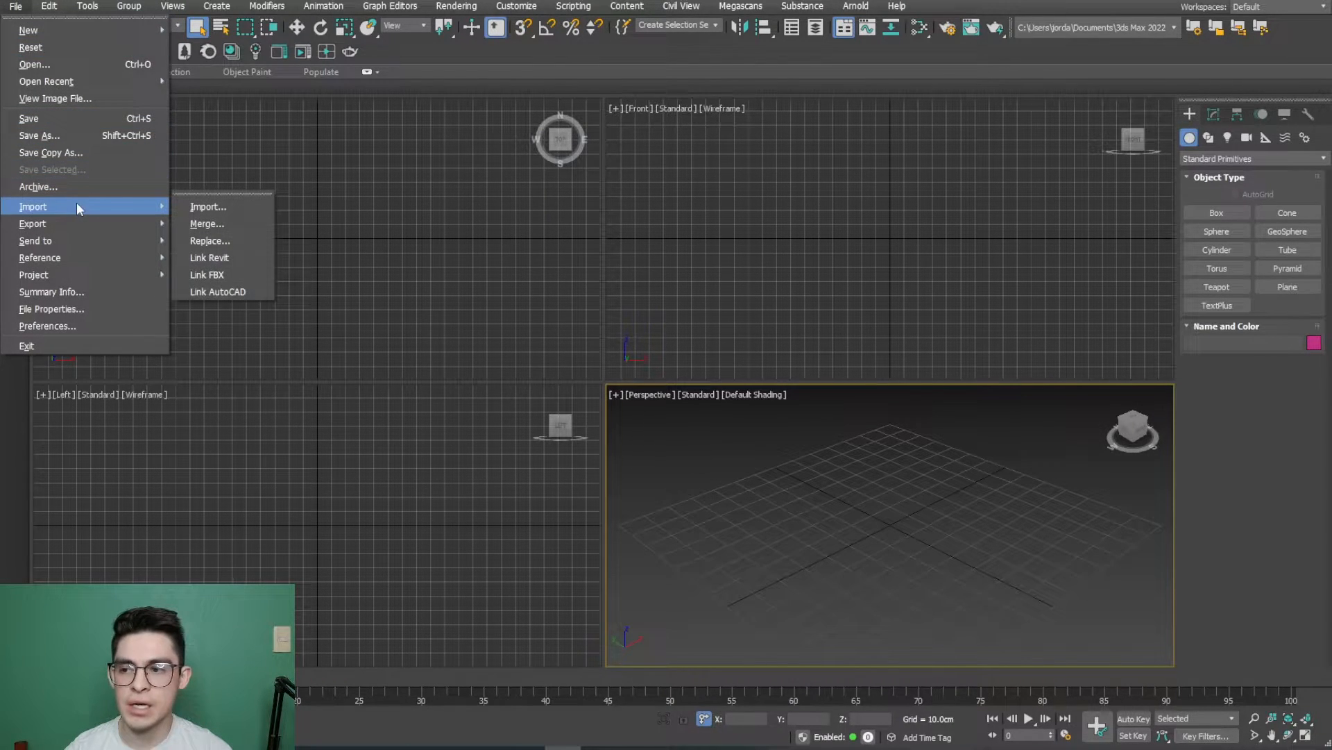
left_click(234, 205)
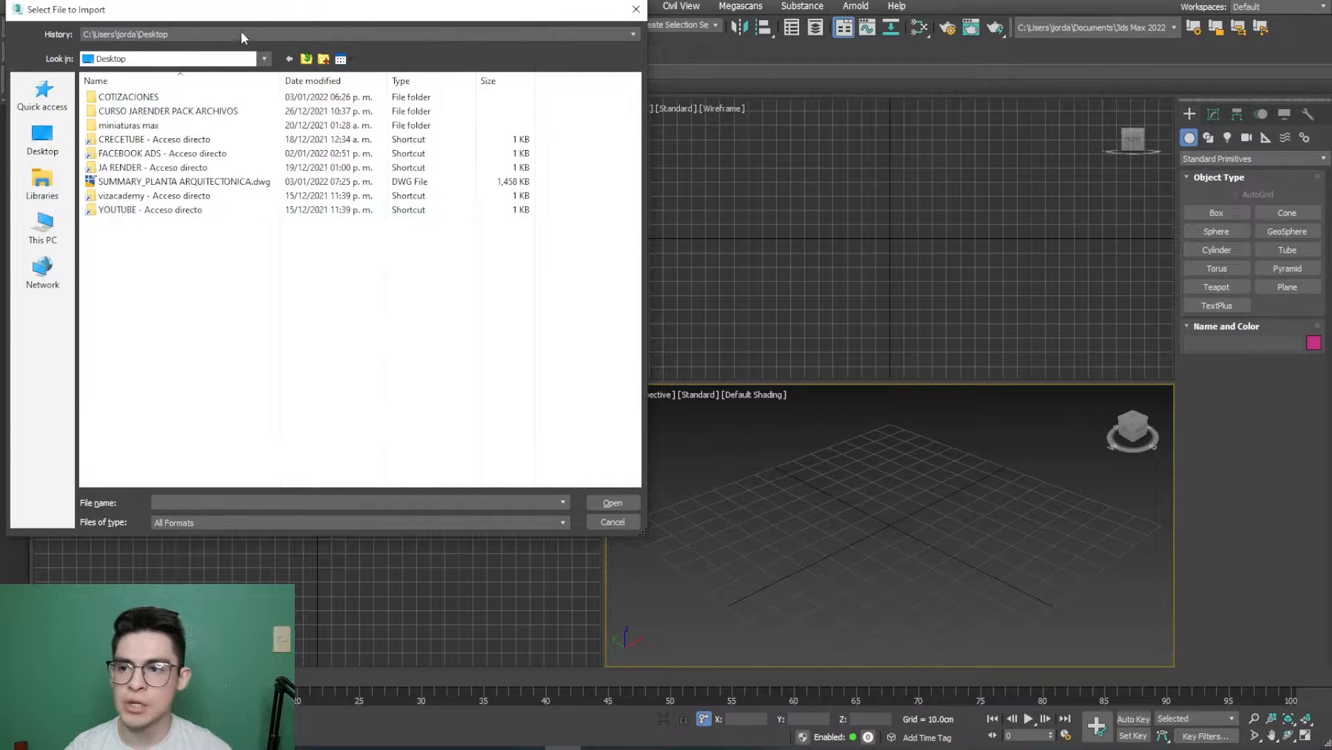
left_click(229, 194)
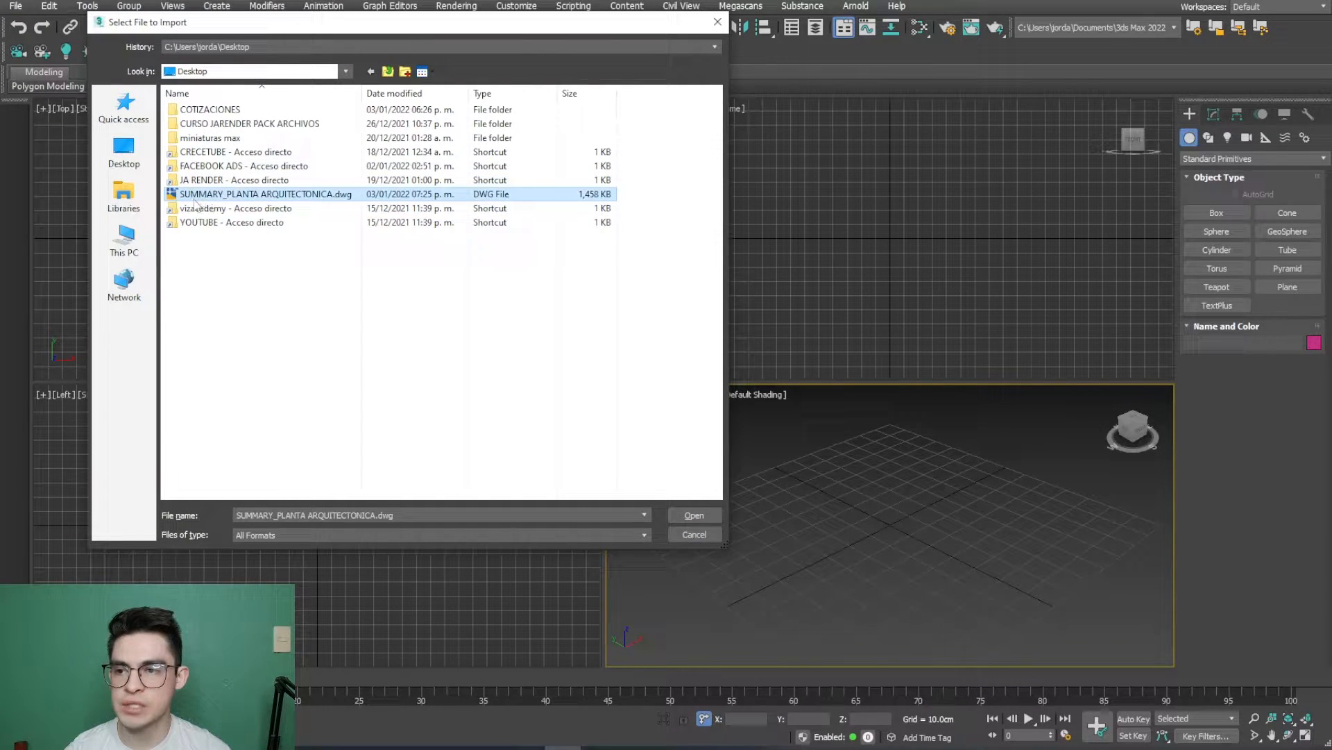
left_click(688, 513)
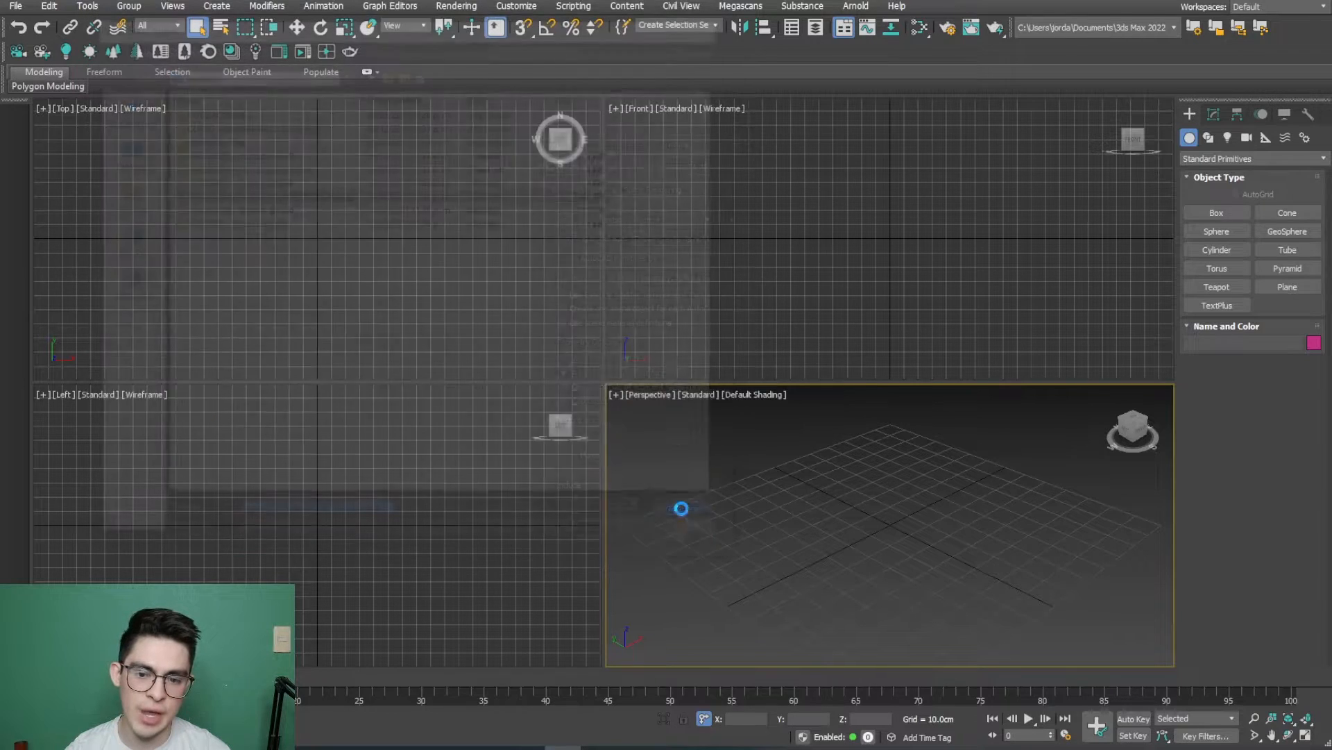
left_click_drag(640, 142, 830, 142)
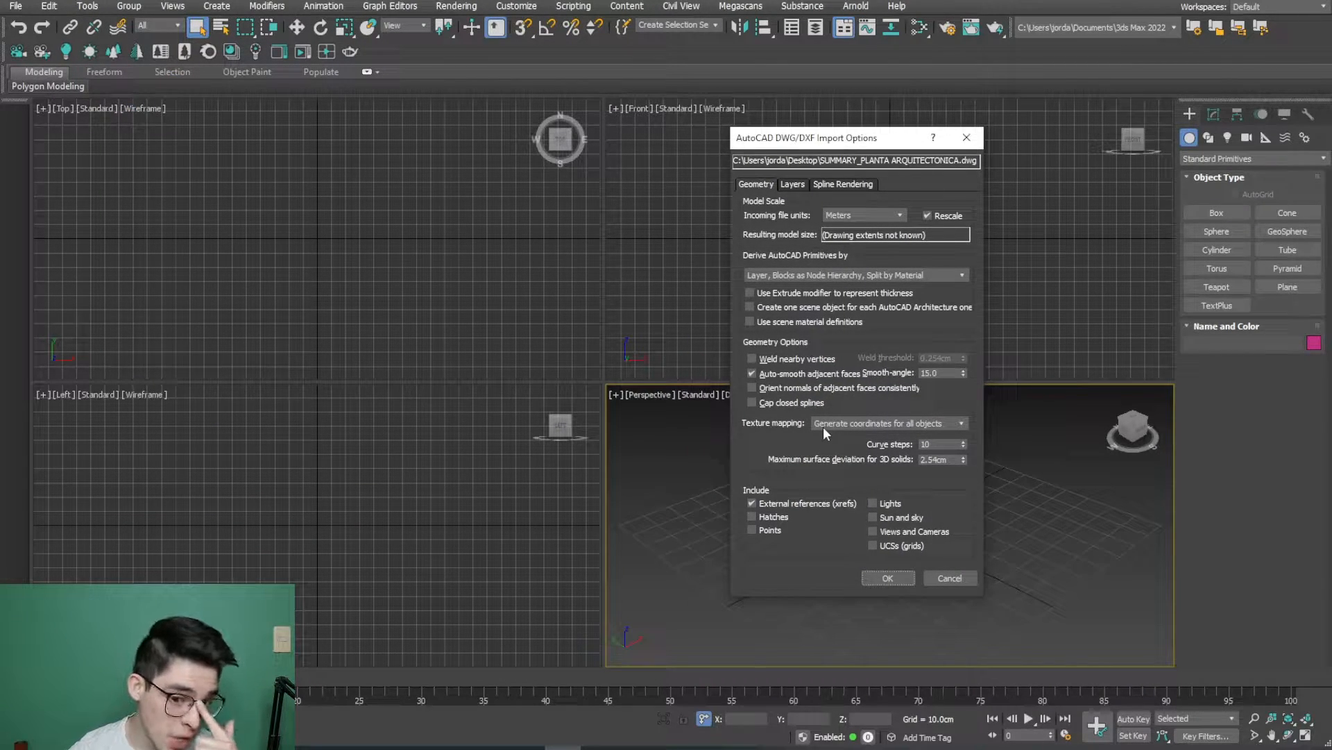
Step: Switch to AutoCAD and check the plan's insertion scale units with the UN command
left_click(529, 748)
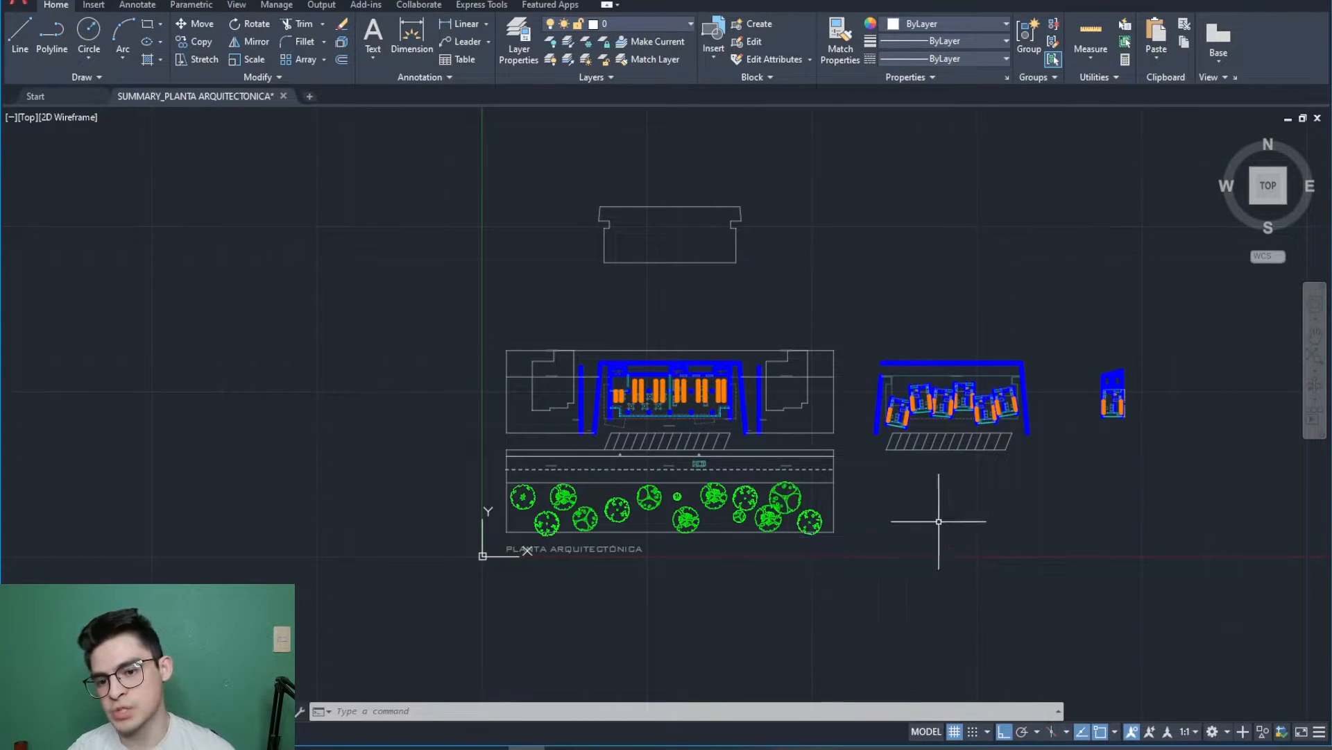
middle_click_drag(917, 515, 868, 491)
left_click(852, 477)
type("UN")
key("Return")
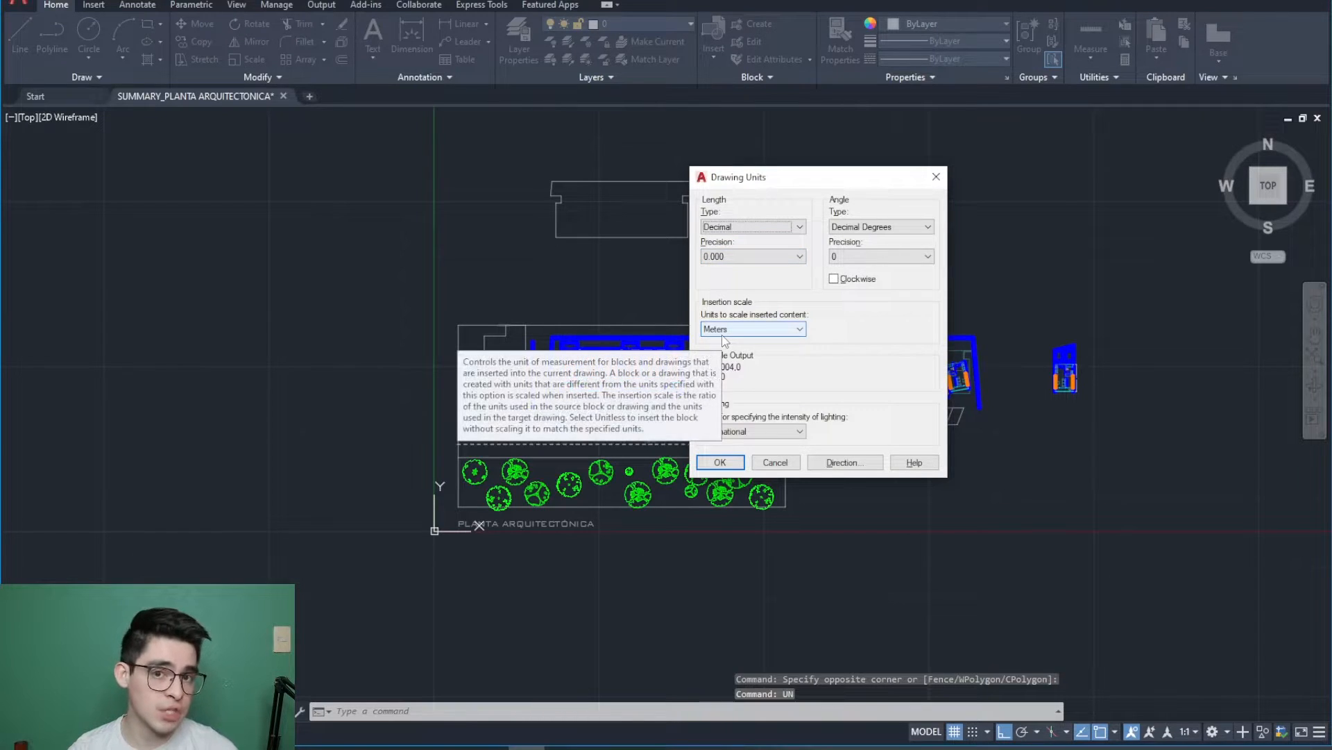
left_click(735, 466)
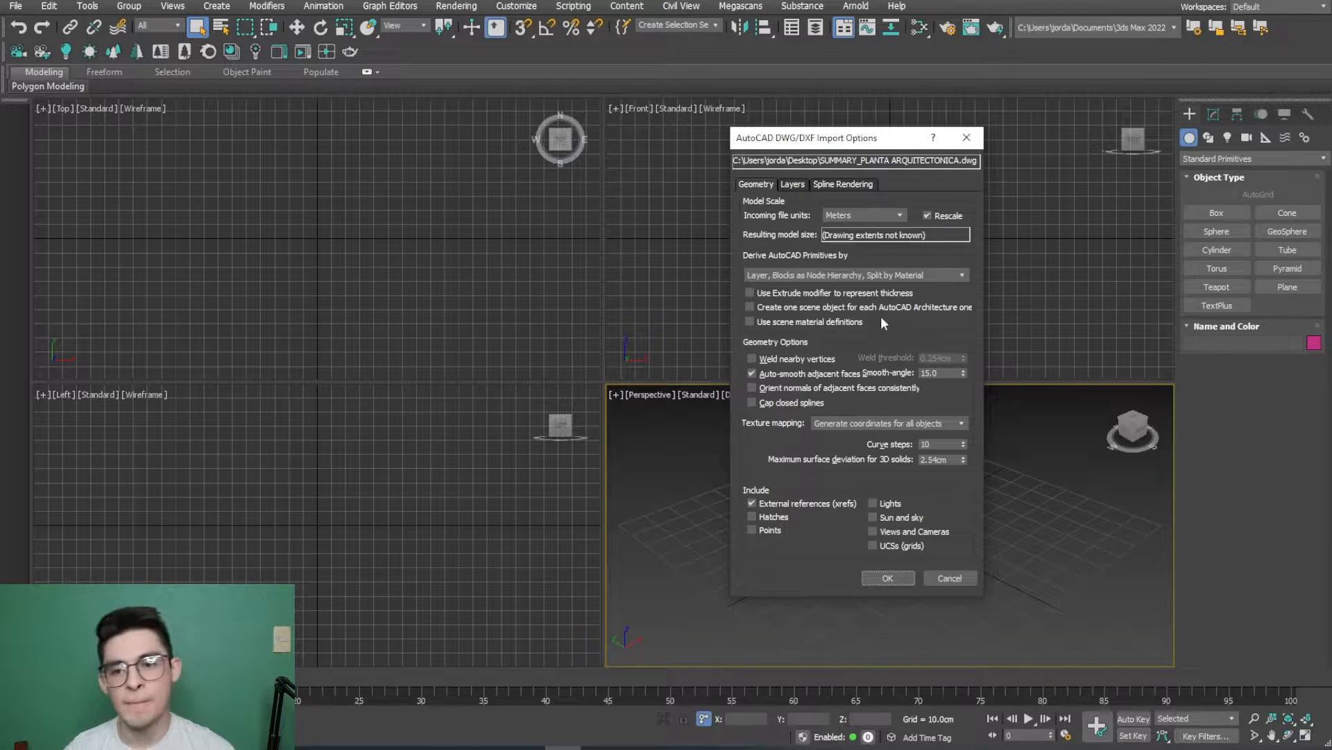
Step: Return to 3ds Max and import the DWG with incoming file units in Meters and Rescale enabled
left_click(934, 218)
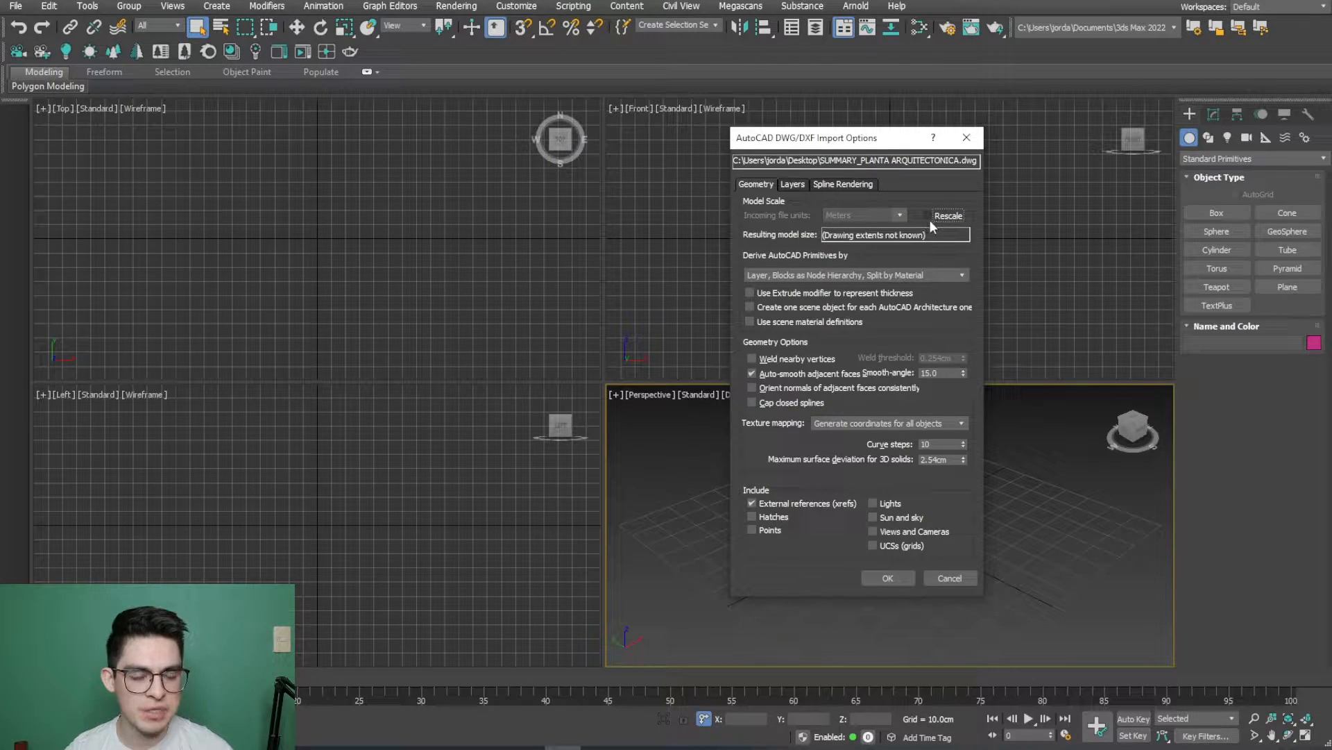
left_click(931, 219)
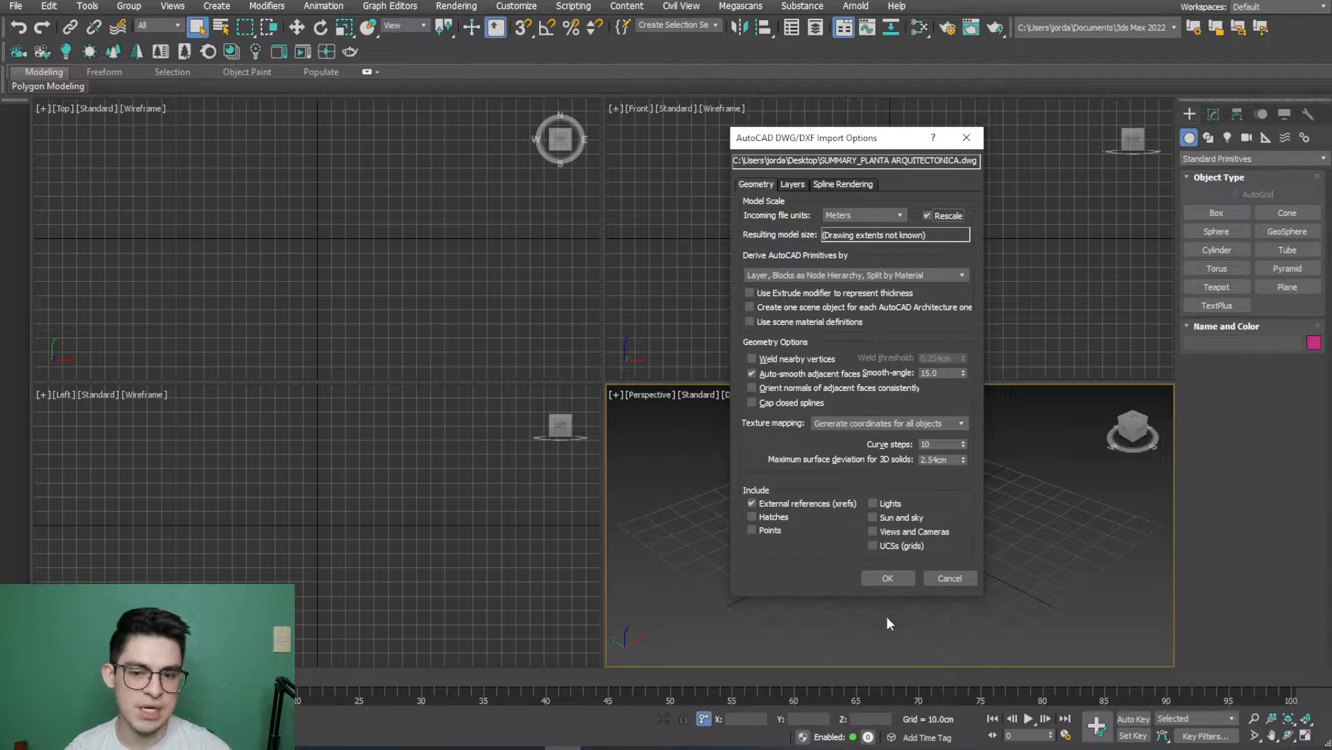
left_click(892, 579)
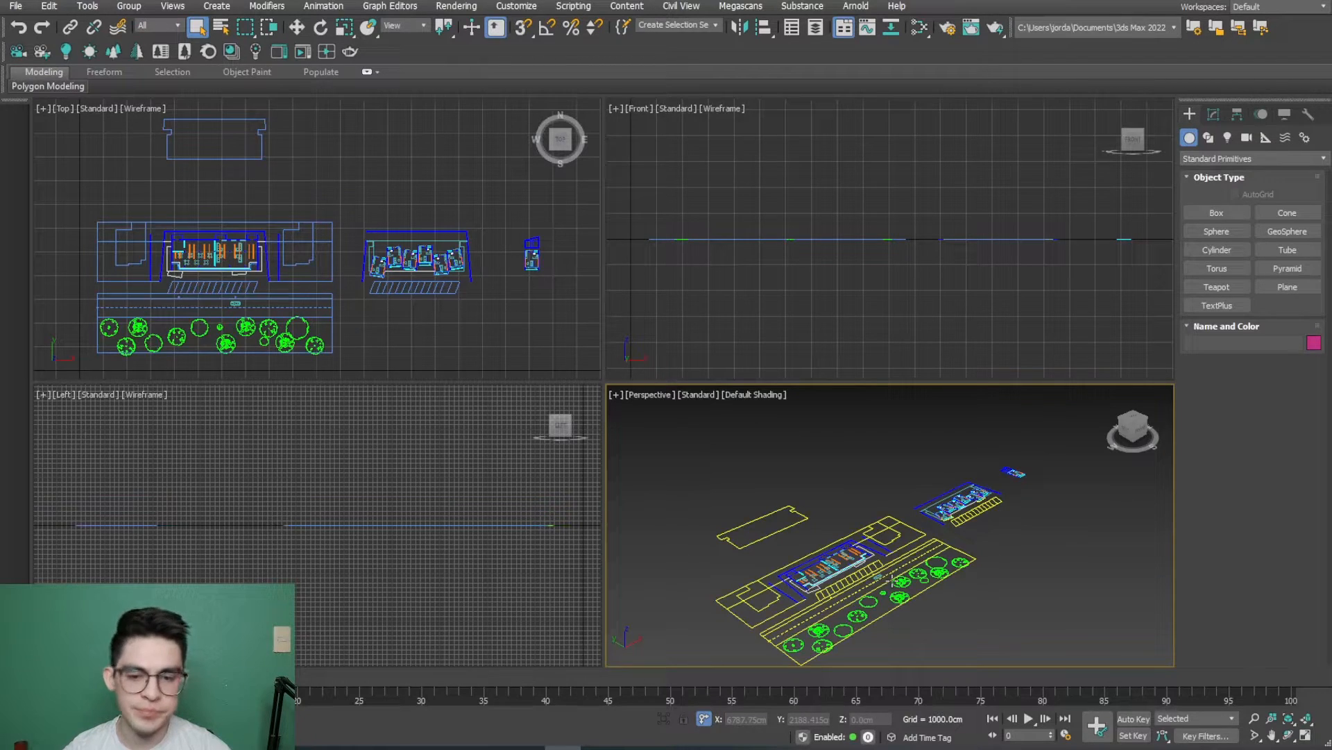
Step: Maximize the Perspective viewport showing the imported plans and switch it to an Orthographic view
scroll(892, 579, "down", 2)
middle_click_drag(891, 580, 816, 573)
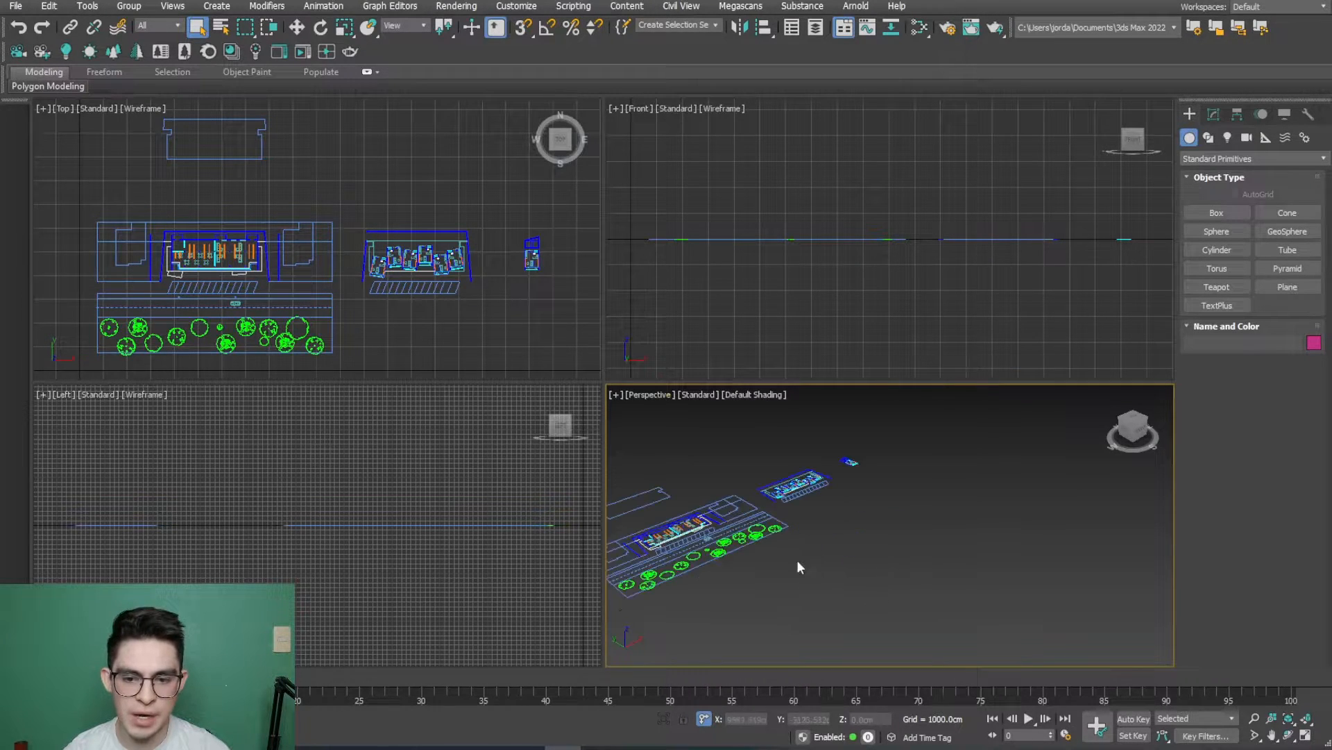
middle_click_drag(705, 527, 851, 523)
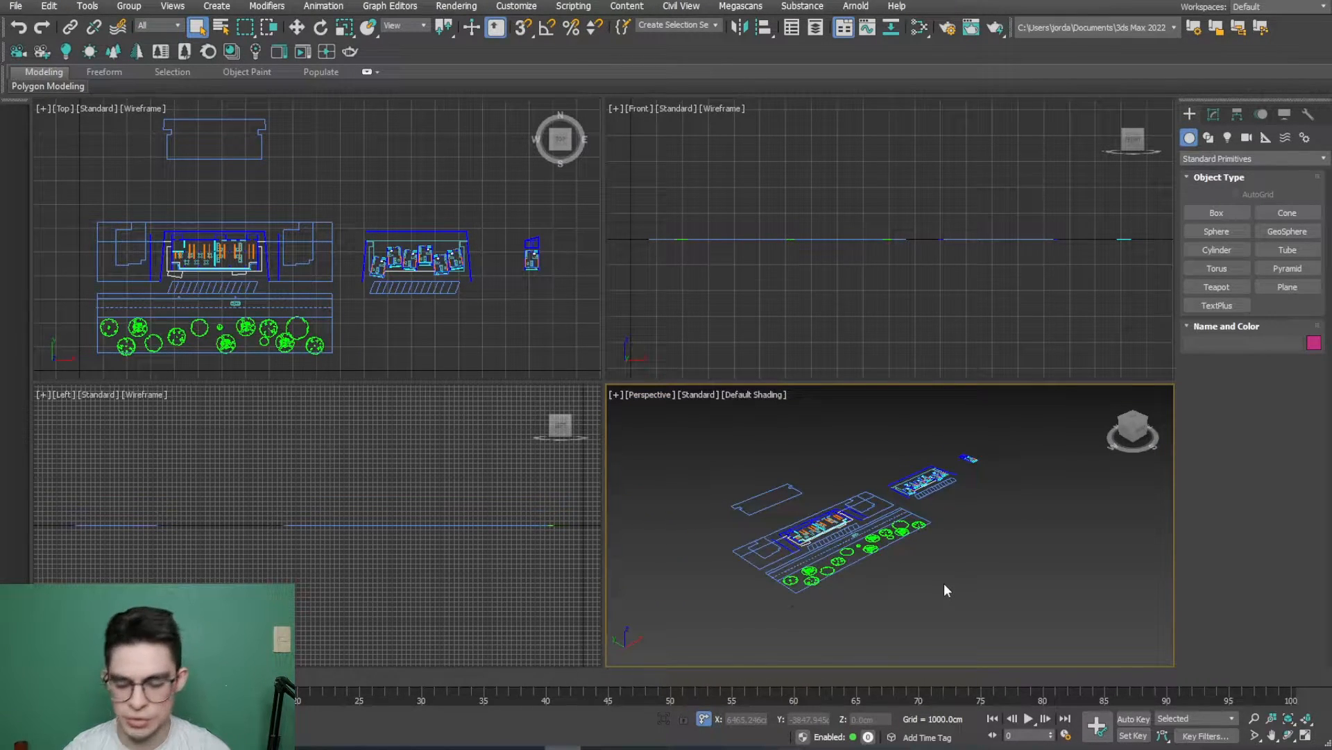
key("alt+w")
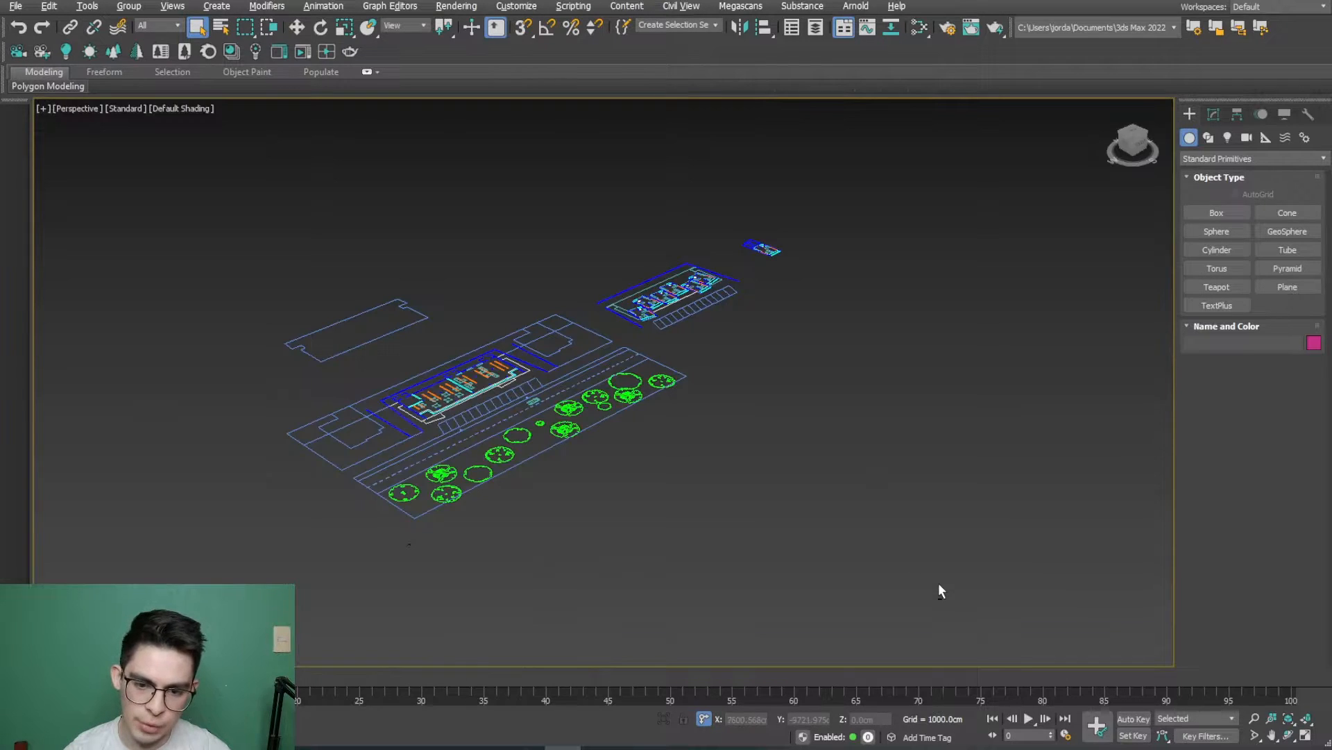
scroll(684, 416, "up", 2)
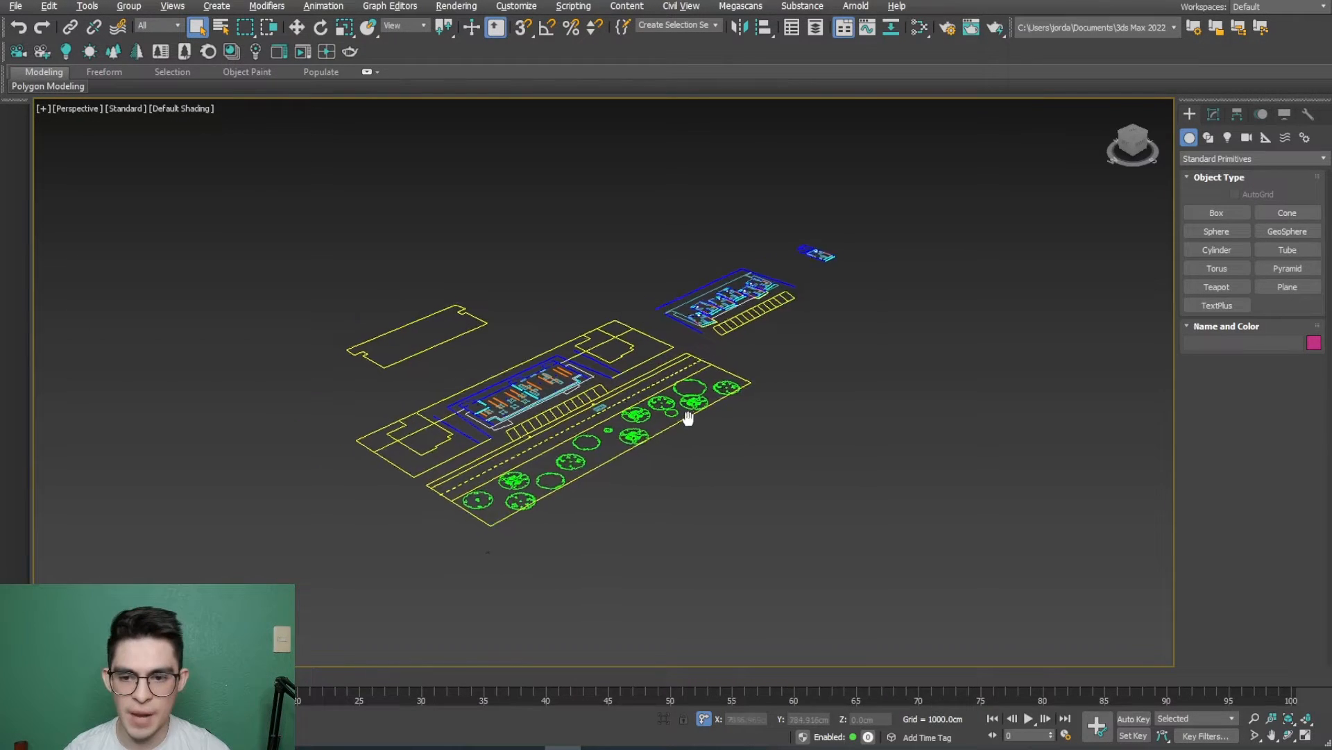
middle_click_drag(444, 361, 609, 470)
left_click(77, 109)
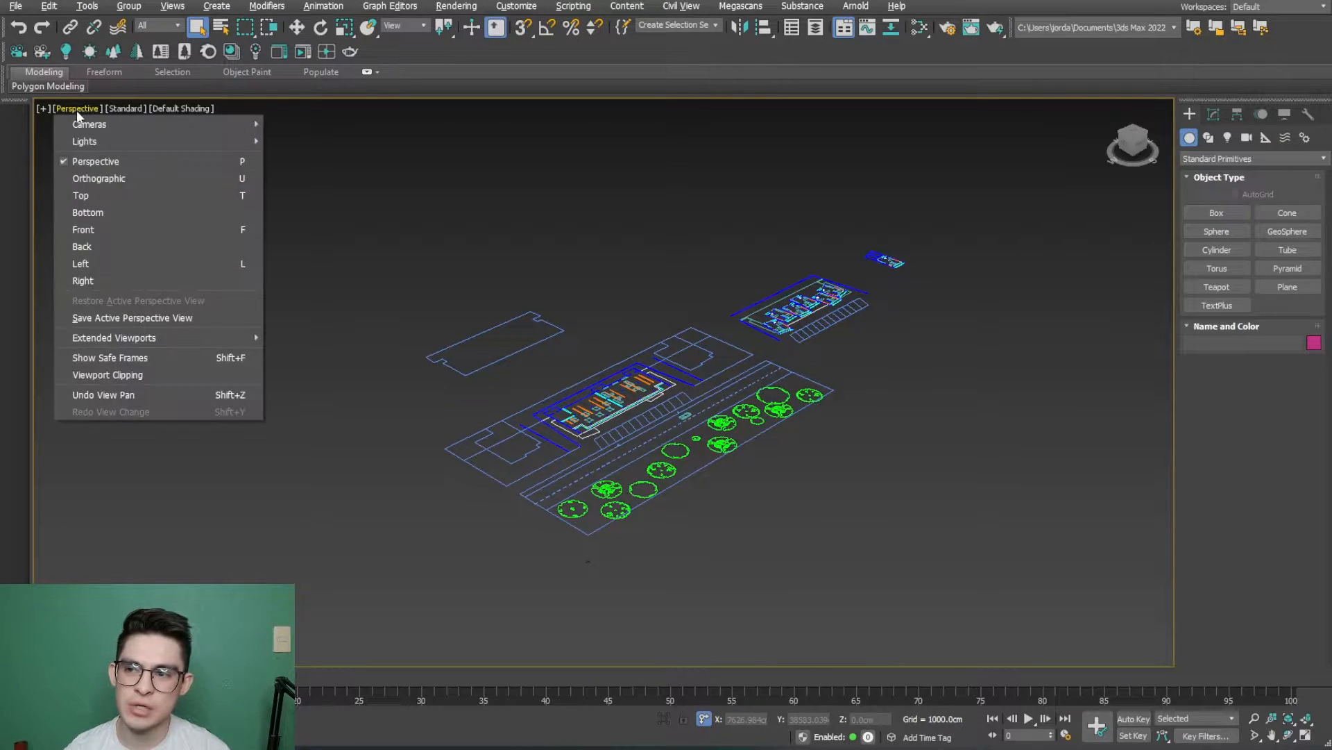
left_click(240, 179)
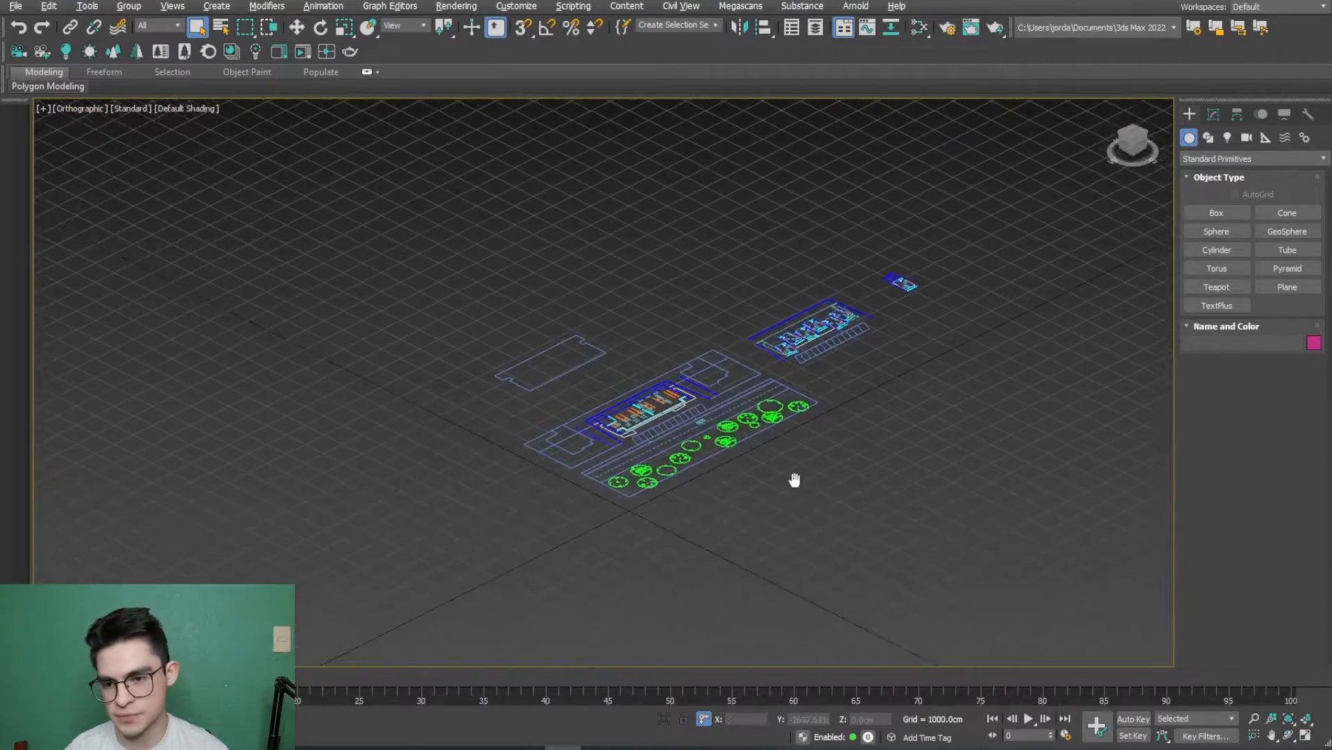
Step: Hide the viewport grid and switch the imported plans from the Orthographic view to the Top view
scroll(665, 477, "up", 5)
scroll(625, 447, "up", 2)
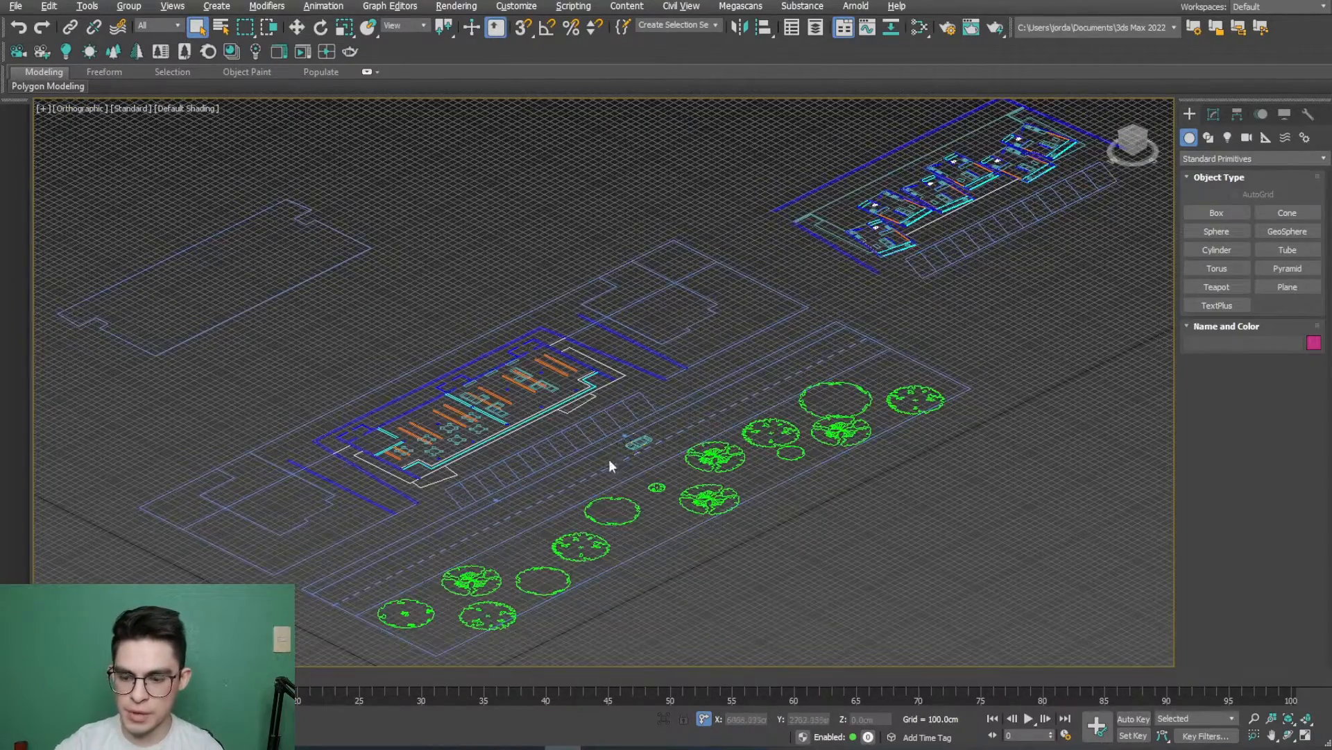
scroll(583, 428, "up", 2)
middle_click_drag(583, 428, 747, 586, "alt")
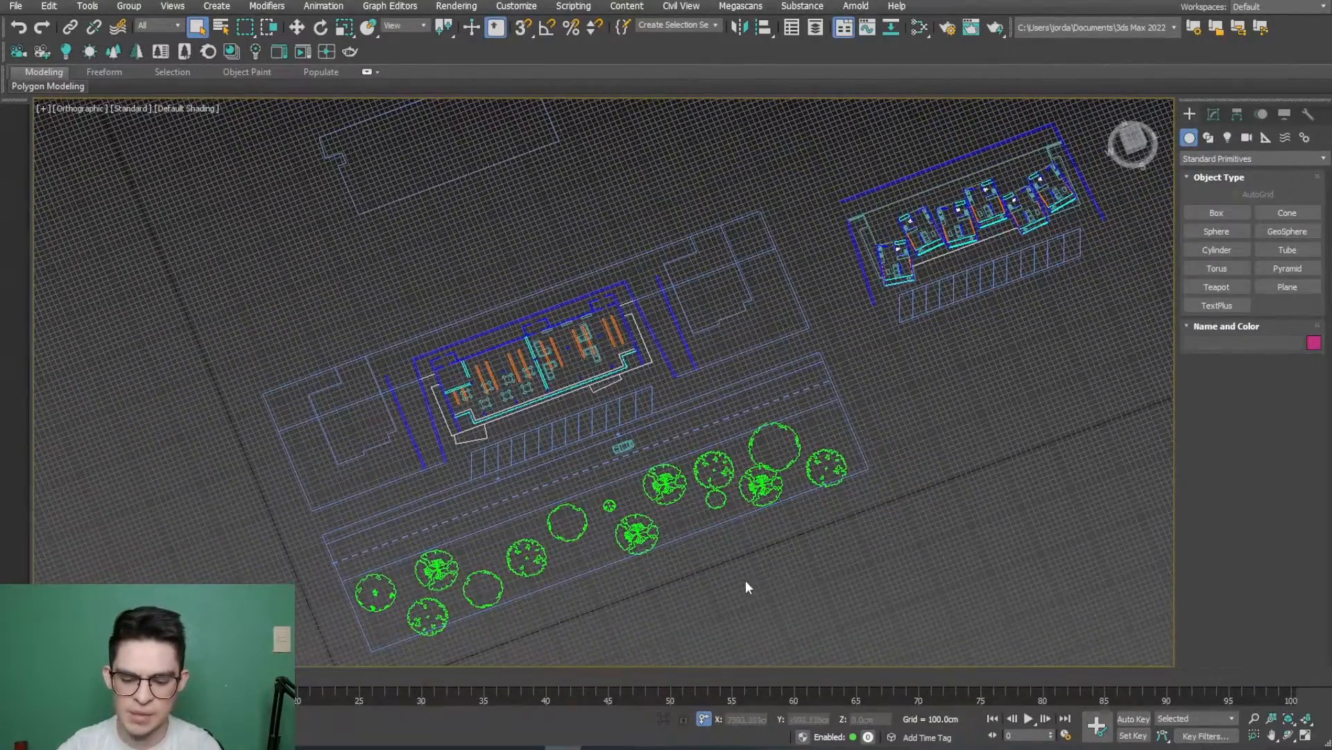
key("g")
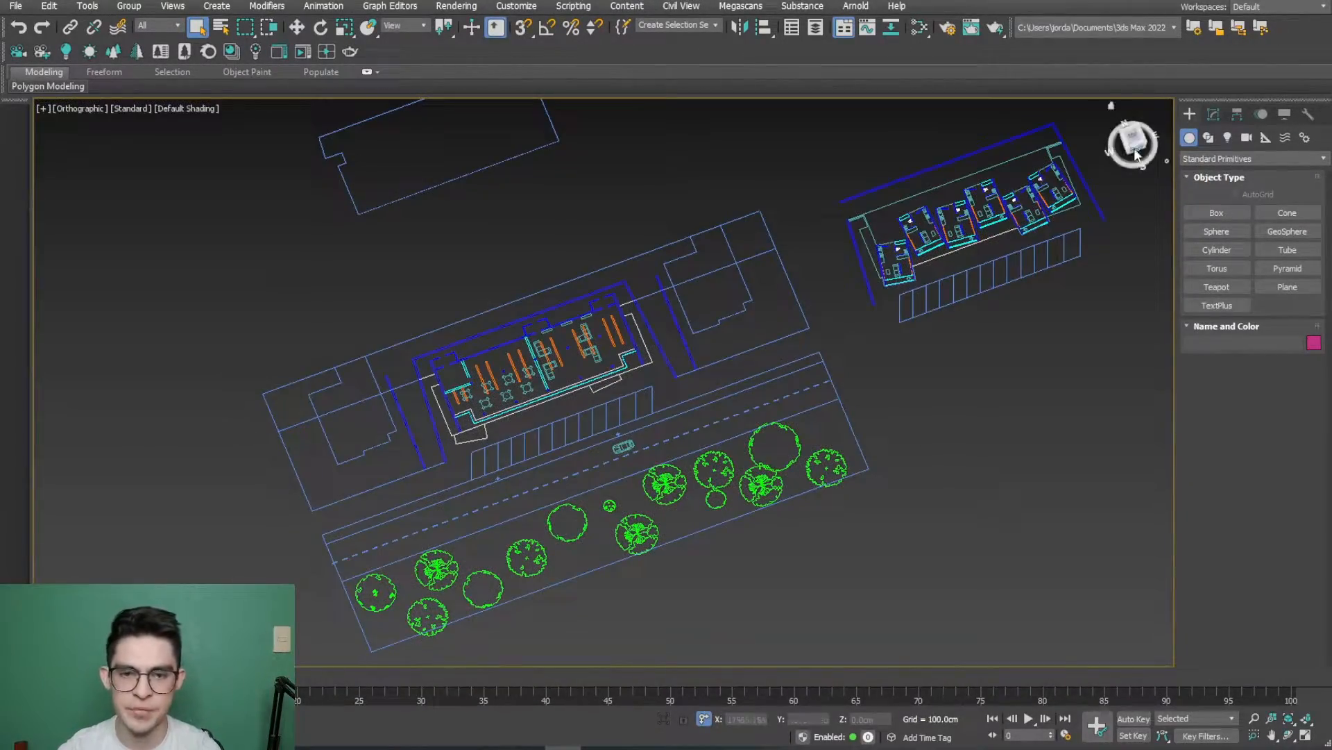
middle_click_drag(635, 396, 614, 405, "alt")
key("t")
Step: Examine the imported floor plans, the site layout and the separate outline in the Top view
scroll(829, 297, "up", 10)
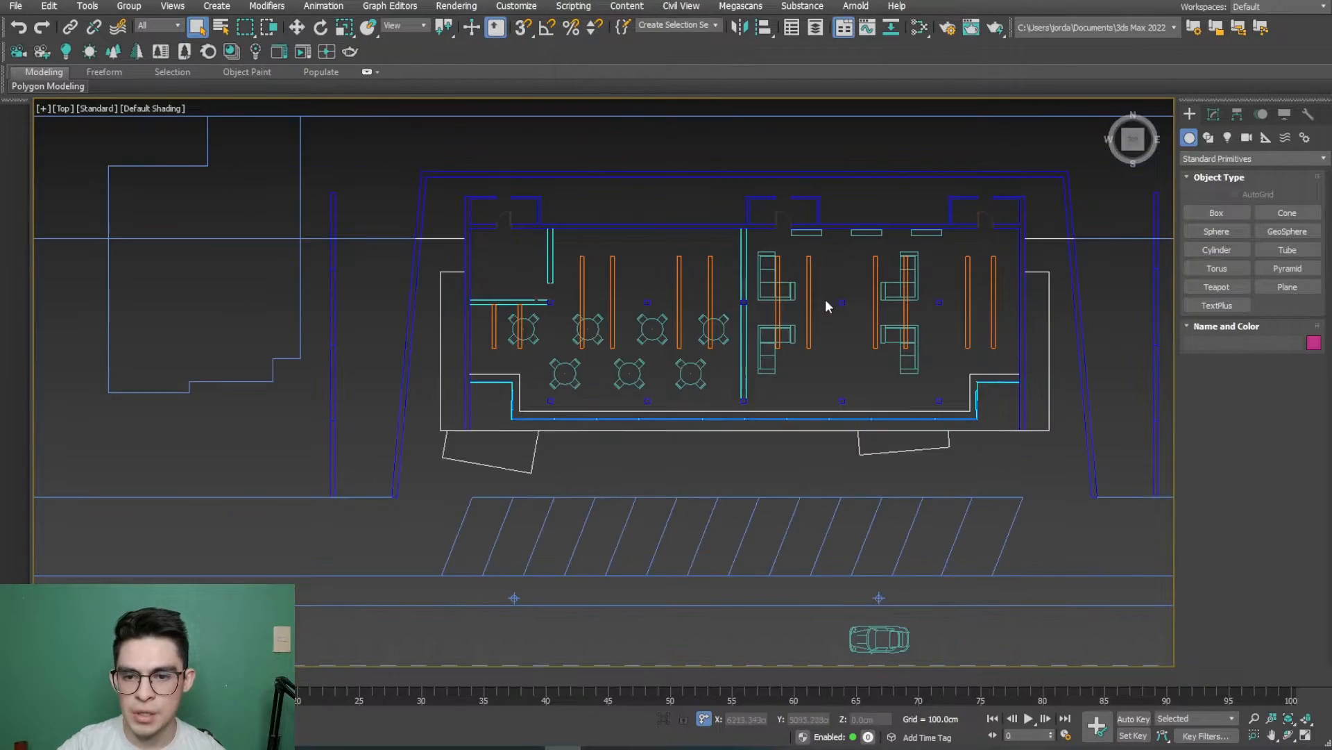
scroll(821, 431, "down", 8)
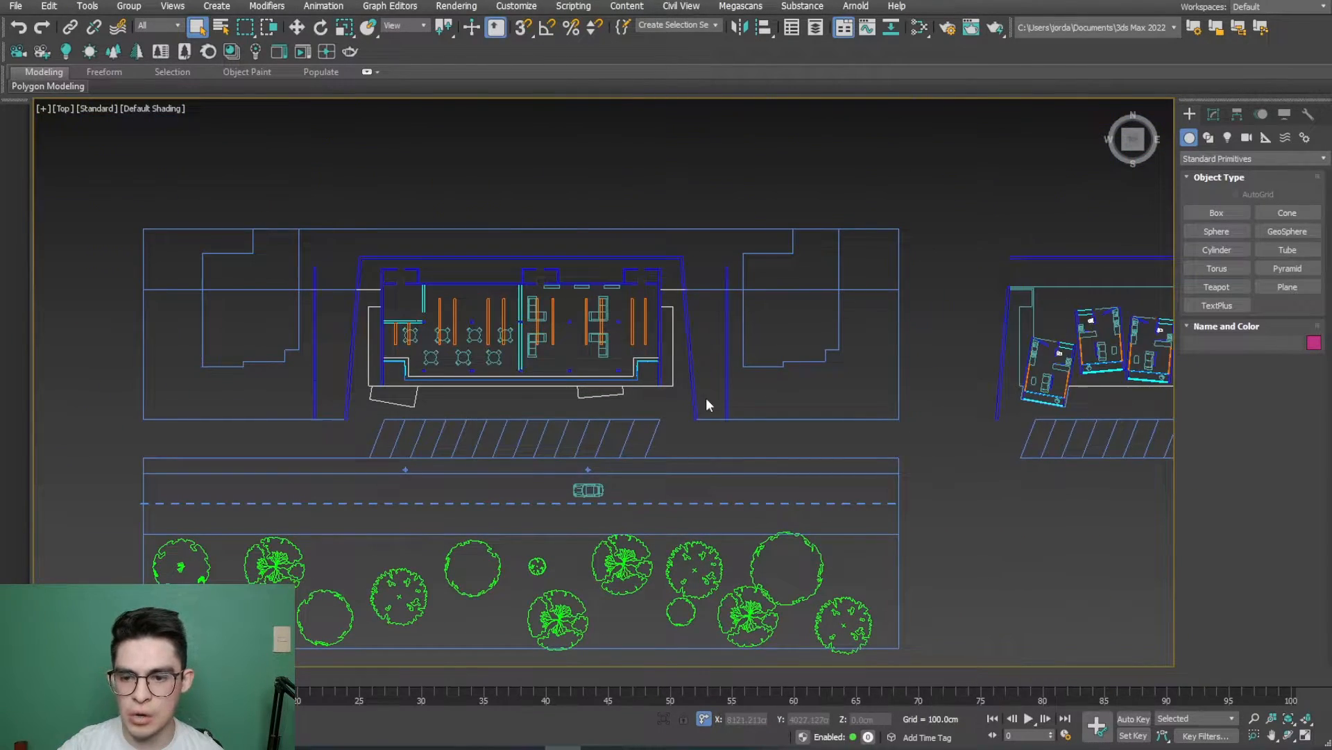
scroll(705, 404, "down", 6)
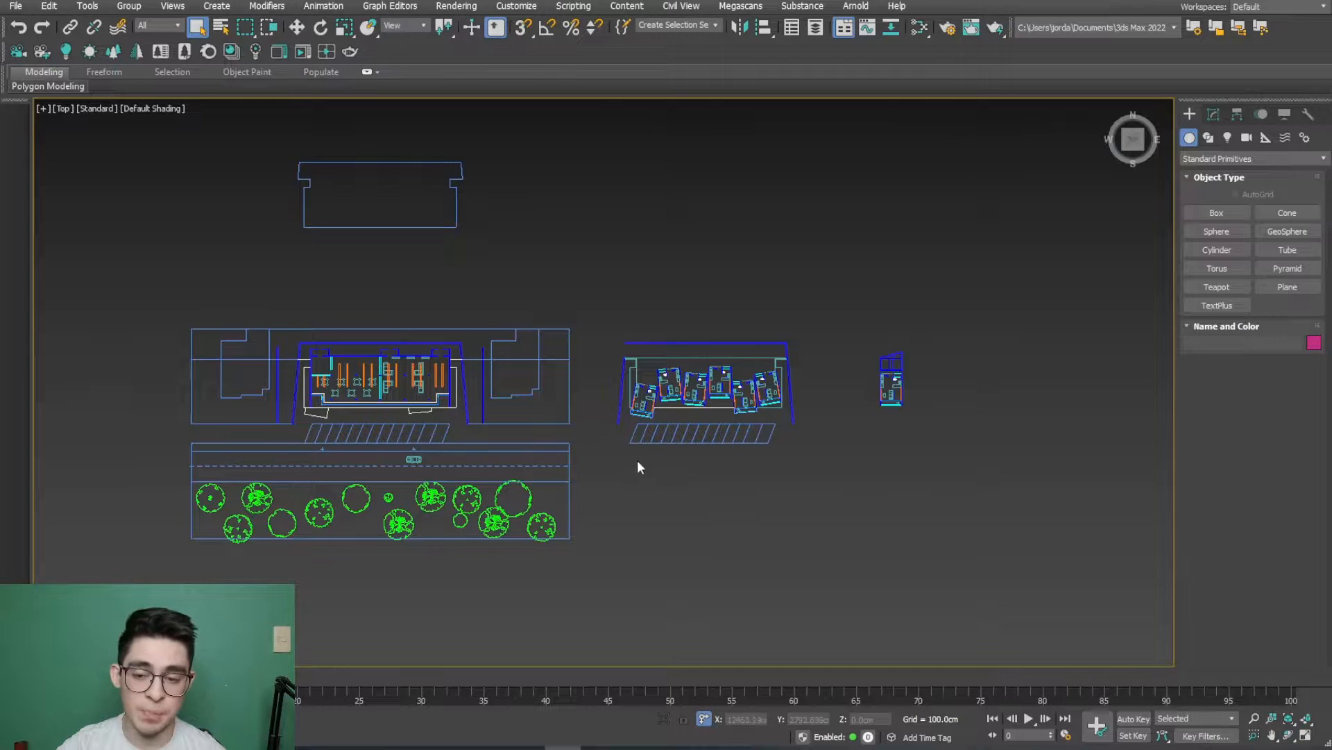
scroll(638, 462, "up", 5)
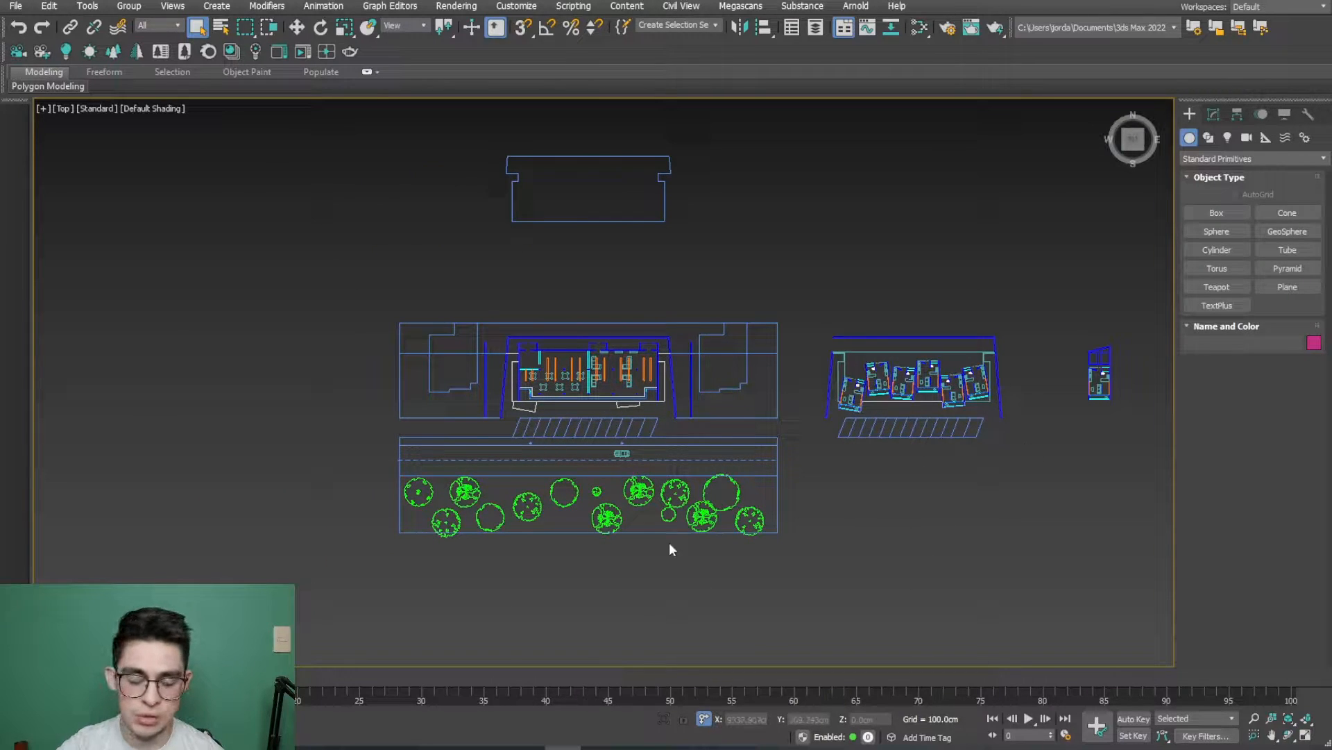
middle_click_drag(901, 473, 769, 468)
scroll(753, 477, "down", 3)
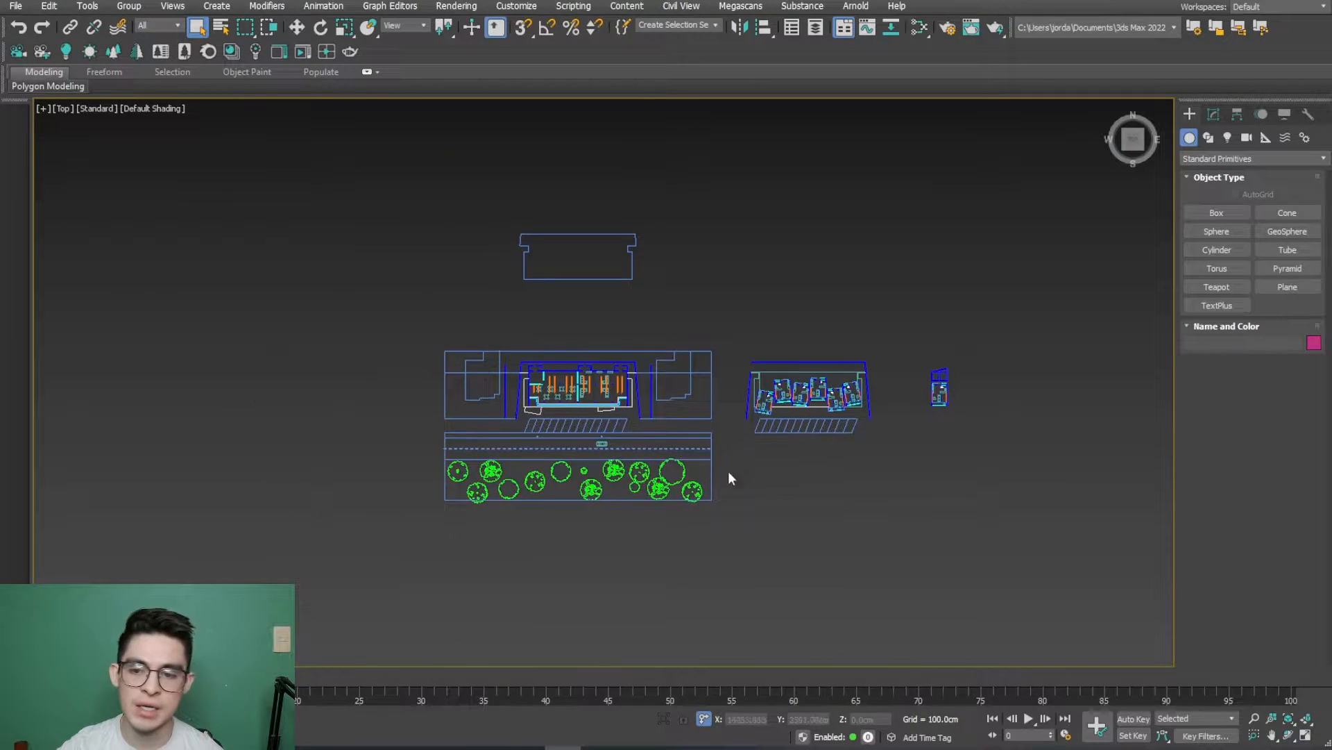
left_click_drag(578, 380, 977, 582)
left_click(946, 579)
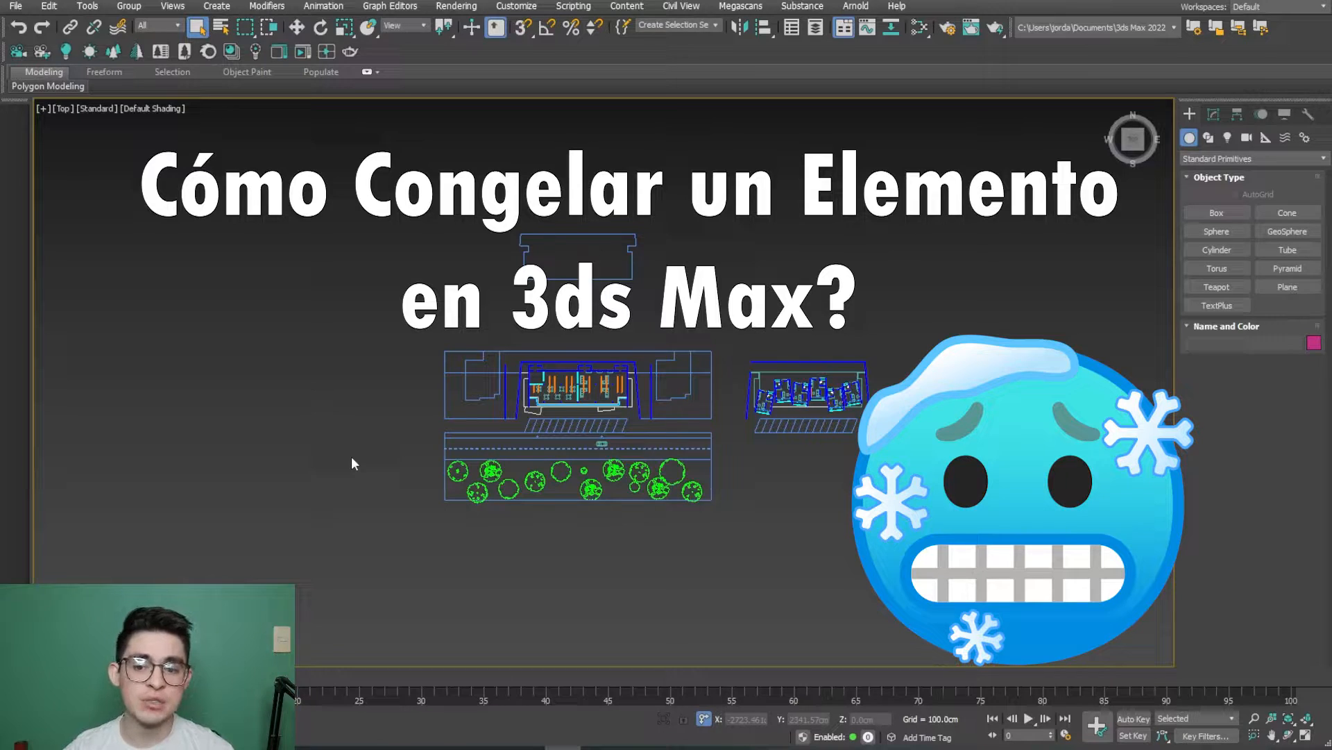
Step: Select all the imported plan objects and freeze the selection
mouse_move(179, 179)
left_mouse_down()
mouse_move(266, 244)
mouse_move(1034, 619)
left_mouse_up()
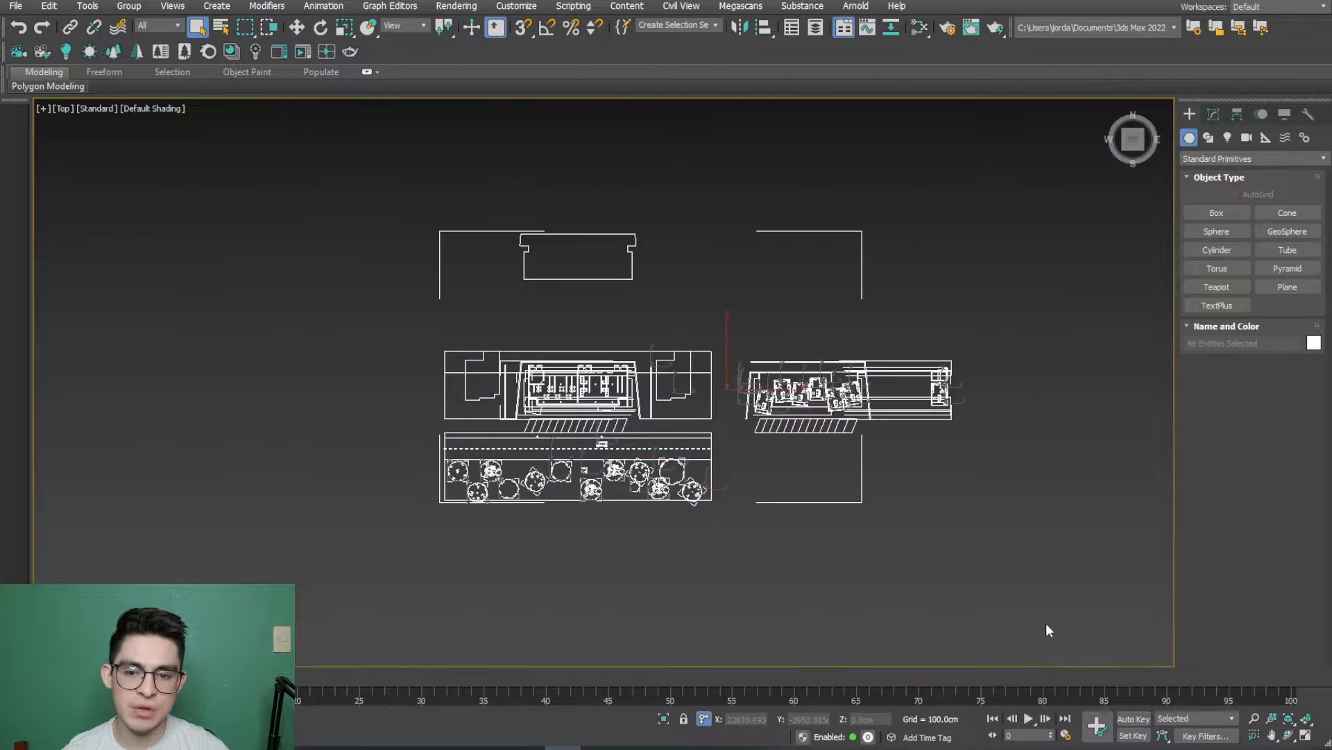
right_click(670, 317)
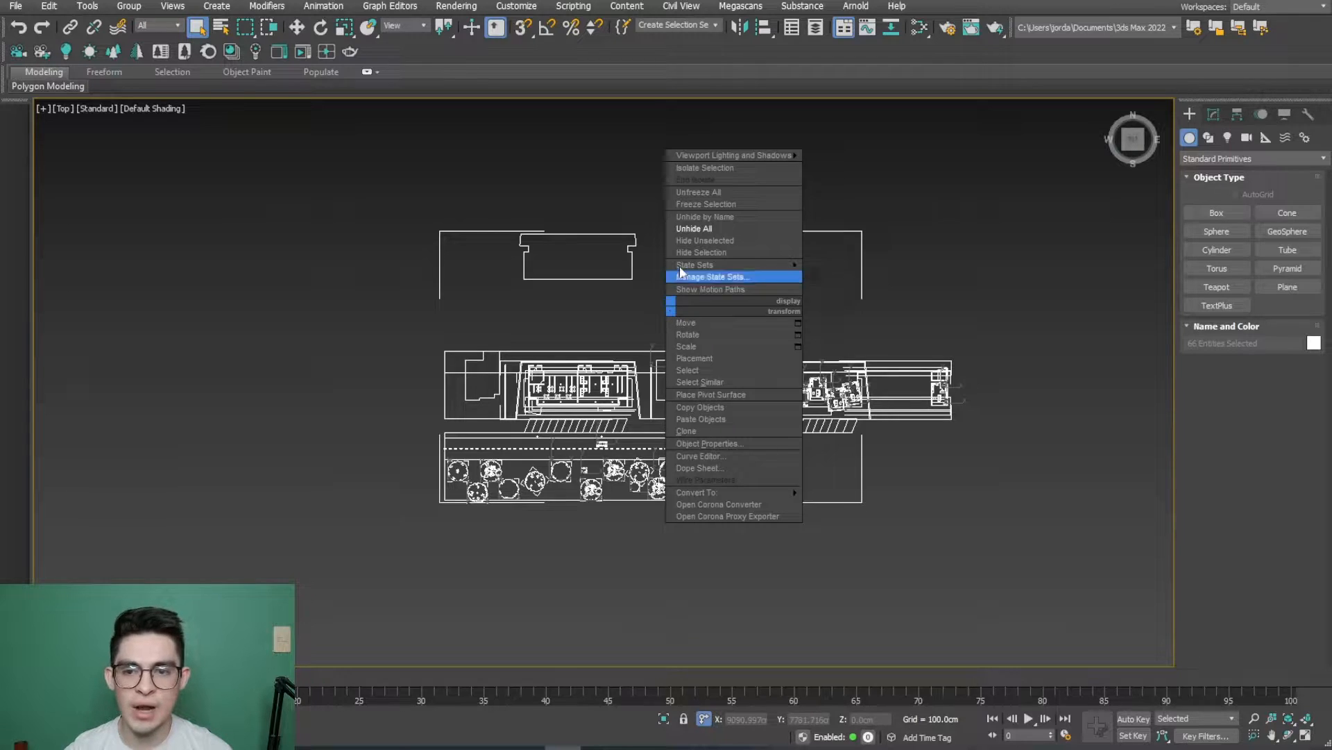
left_click(747, 207)
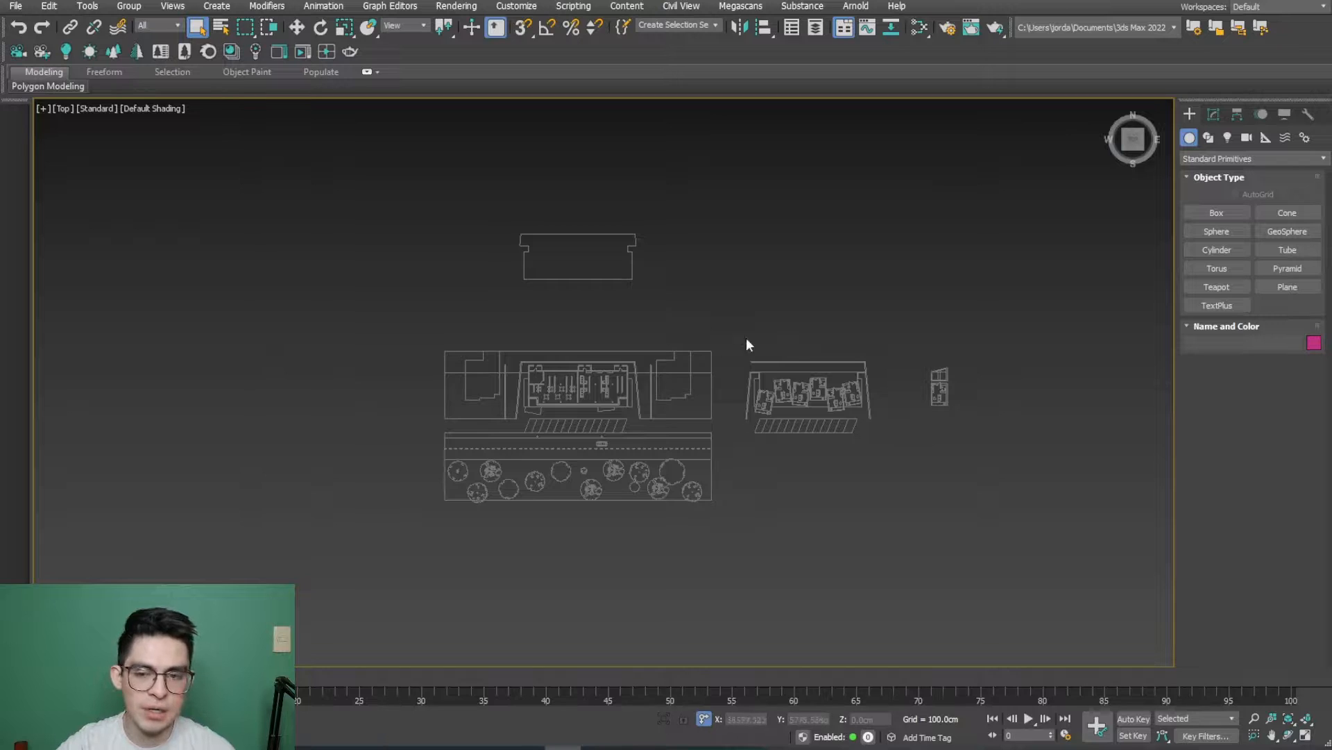
Step: Unfreeze all the plans to try moving them together, and freeze the whole selection again
right_click(763, 318)
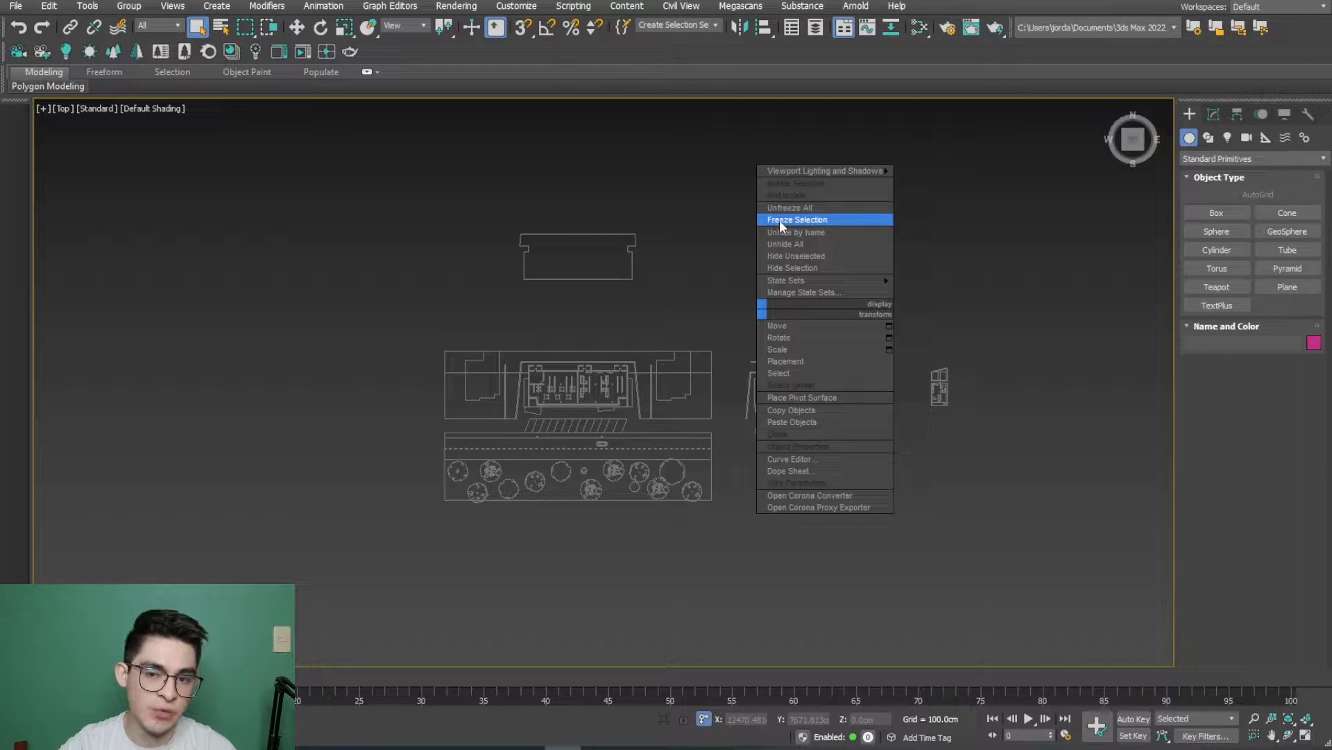
left_click(820, 212)
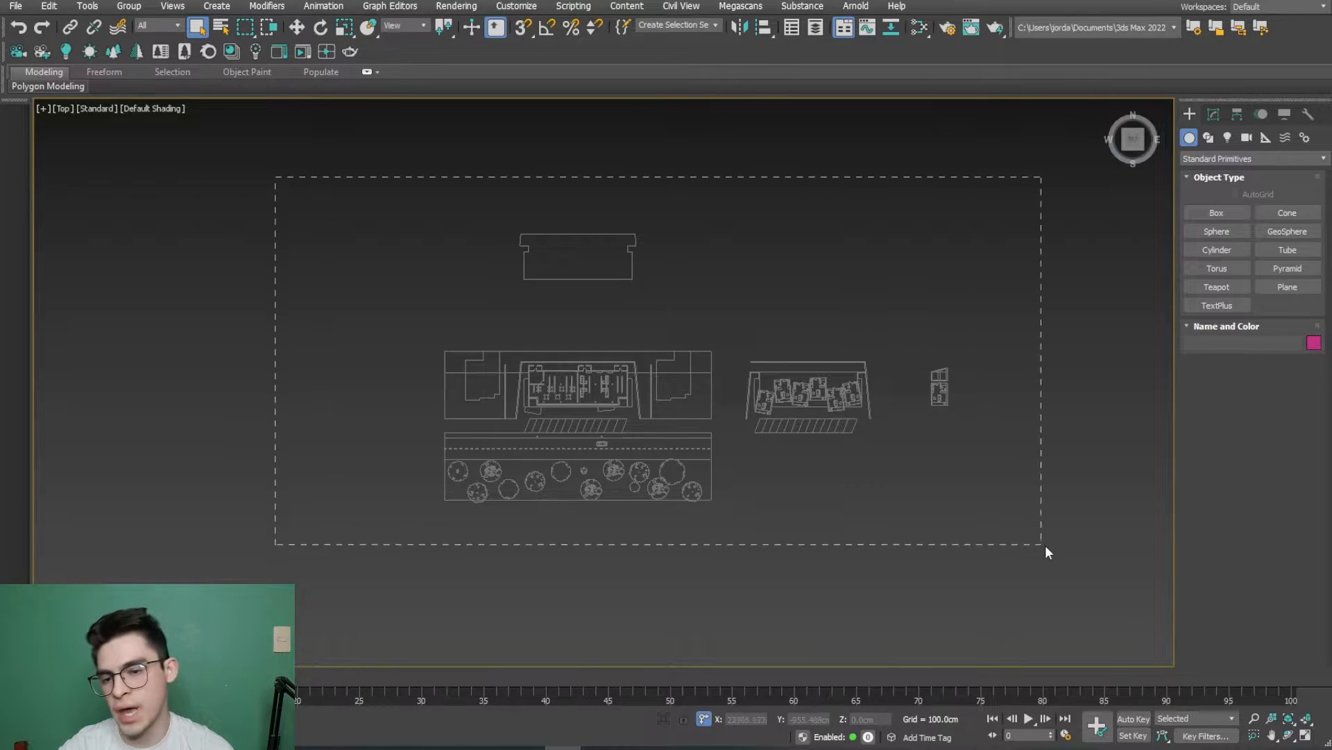
left_click_drag(1042, 547, 1043, 546)
key("w")
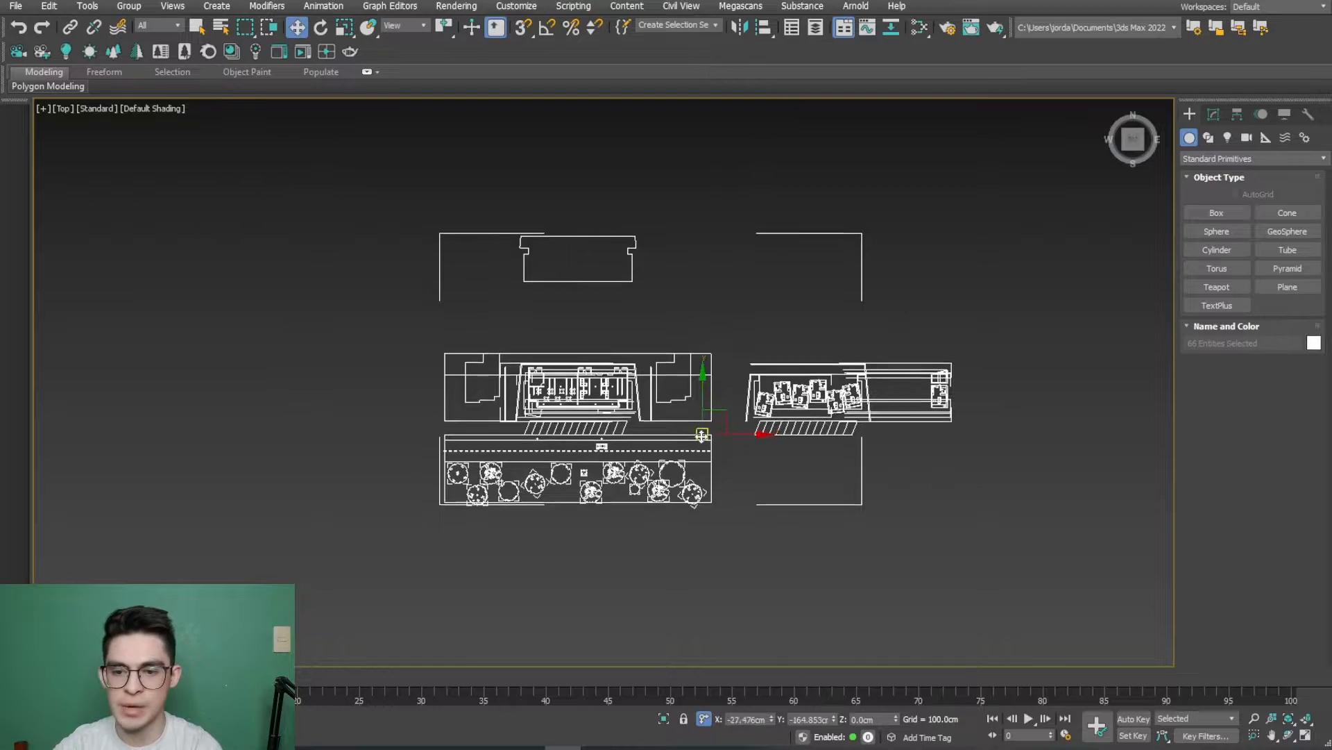
right_click(764, 338)
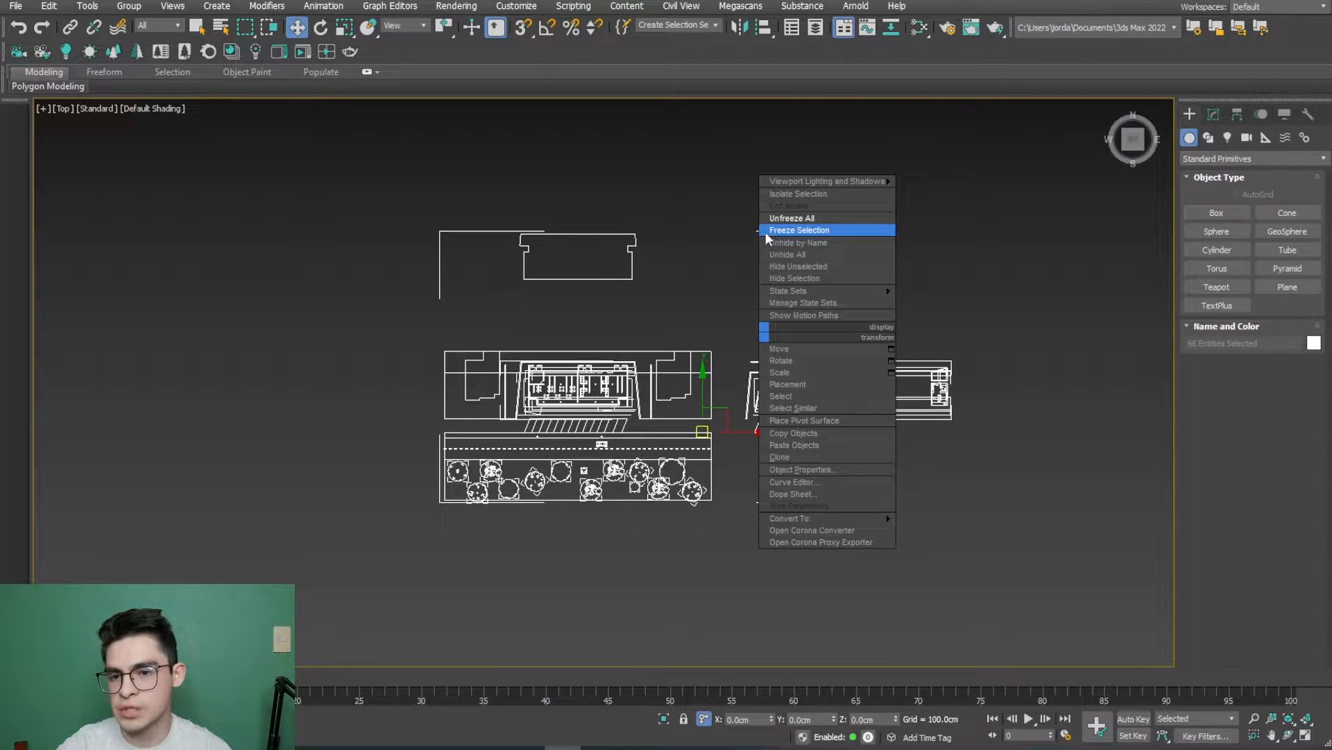
left_click(791, 229)
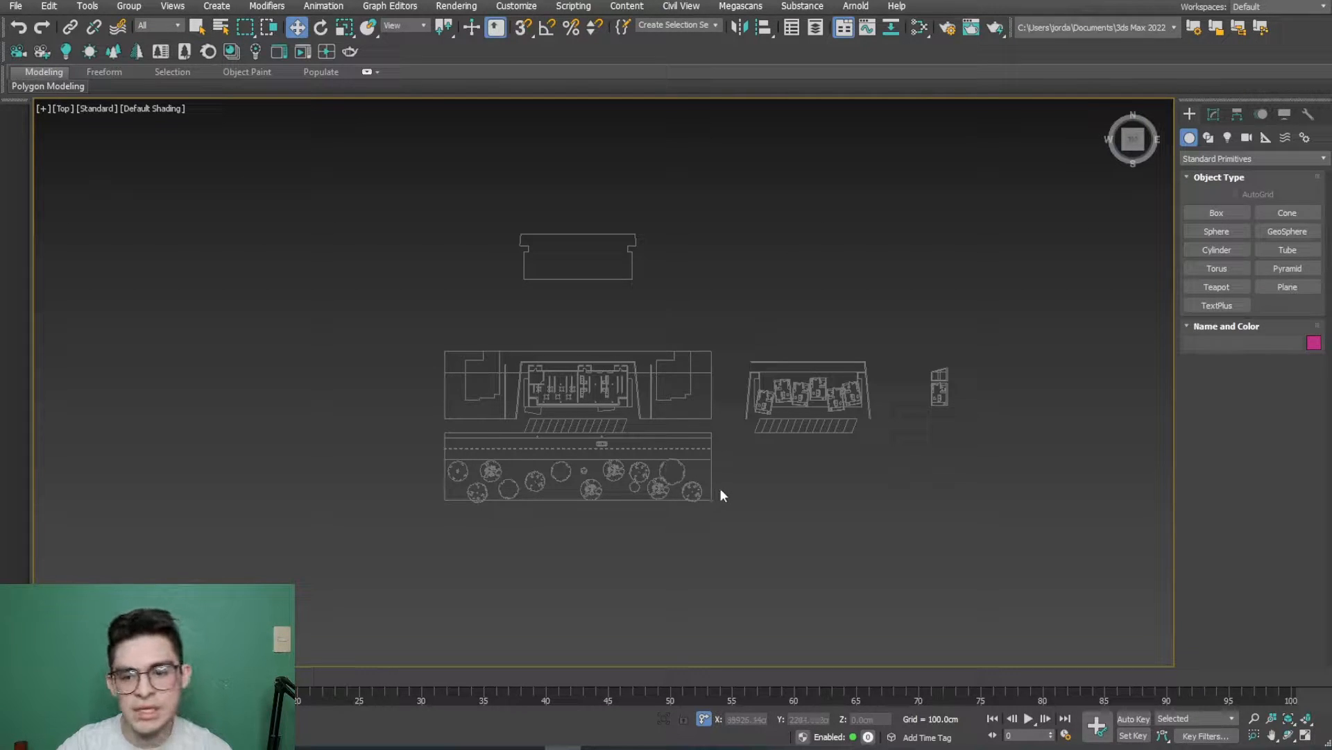
Step: Look over the frozen site plan with its building, parking spaces, road and trees
mouse_move(684, 488)
middle_mouse_down()
mouse_move(733, 480)
mouse_move(740, 448)
middle_mouse_up()
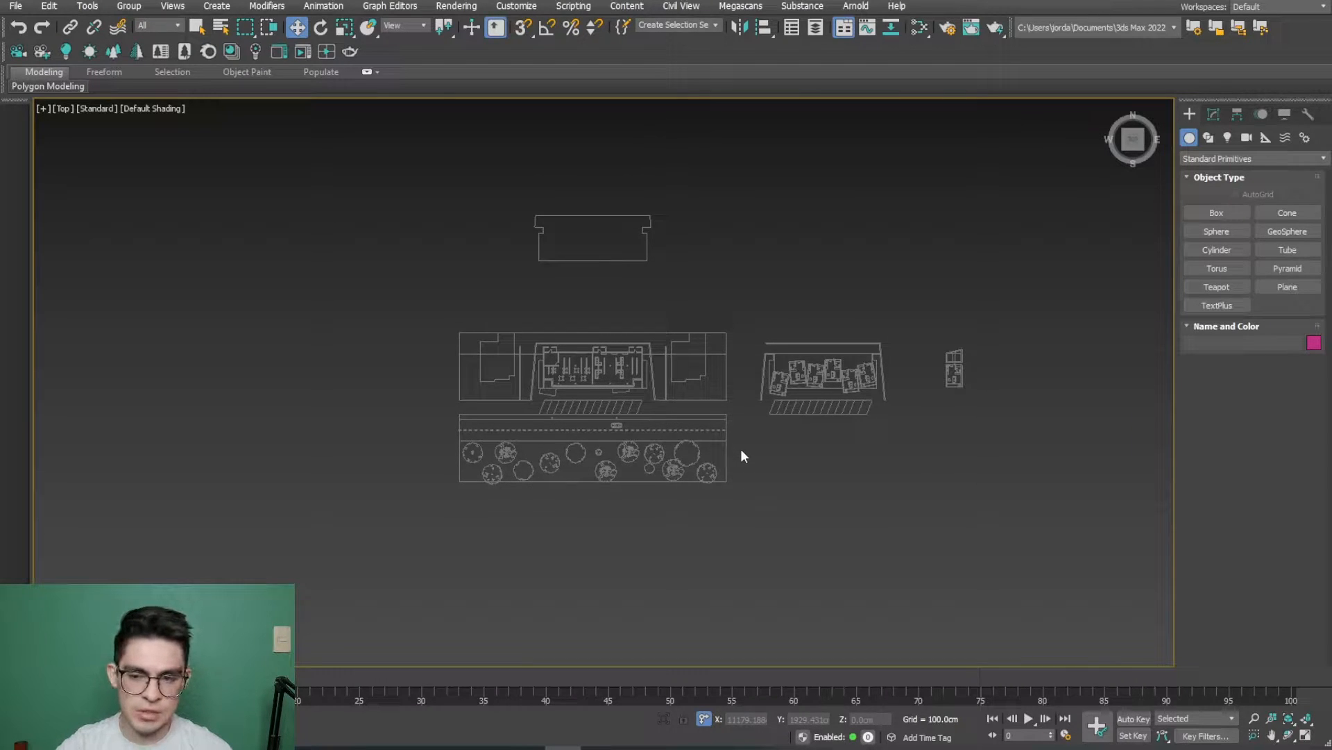
scroll(631, 470, "up", 3)
scroll(631, 469, "down", 3)
scroll(597, 517, "up", 1)
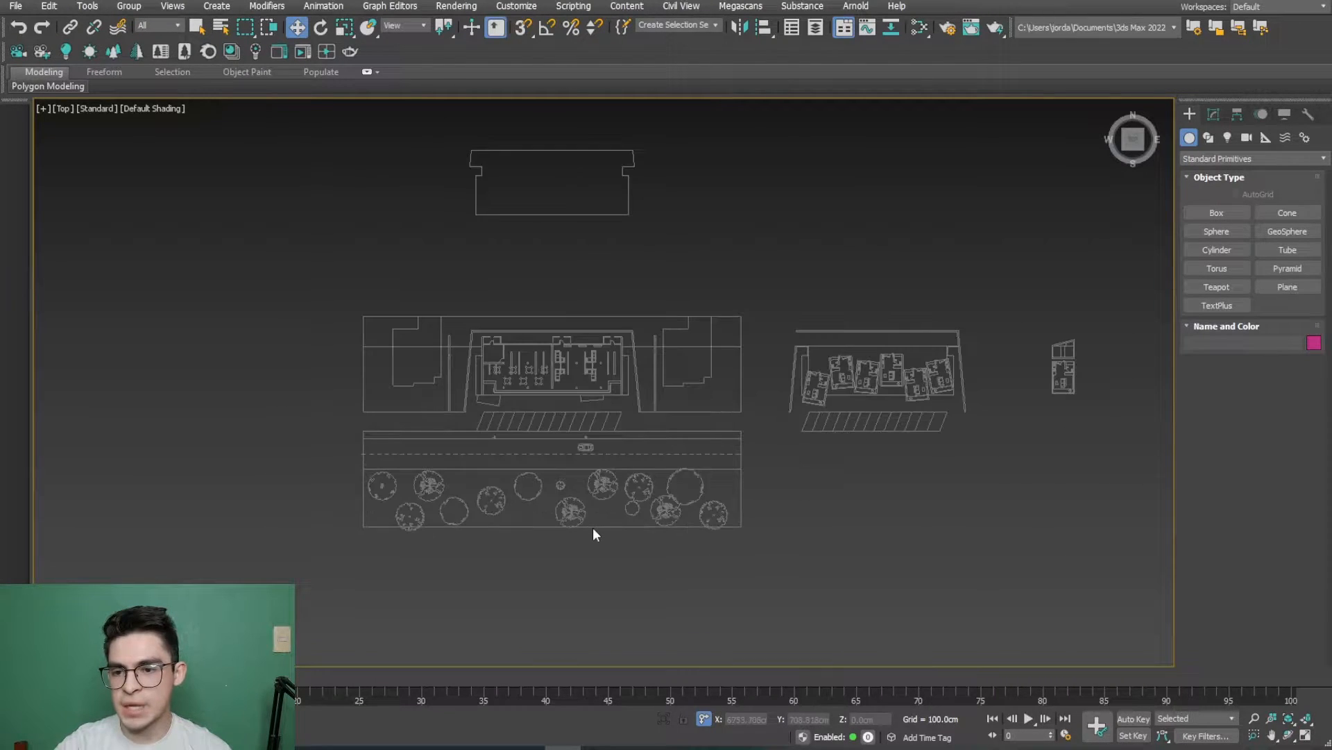
scroll(553, 512, "up", 1)
middle_click_drag(553, 511, 604, 452)
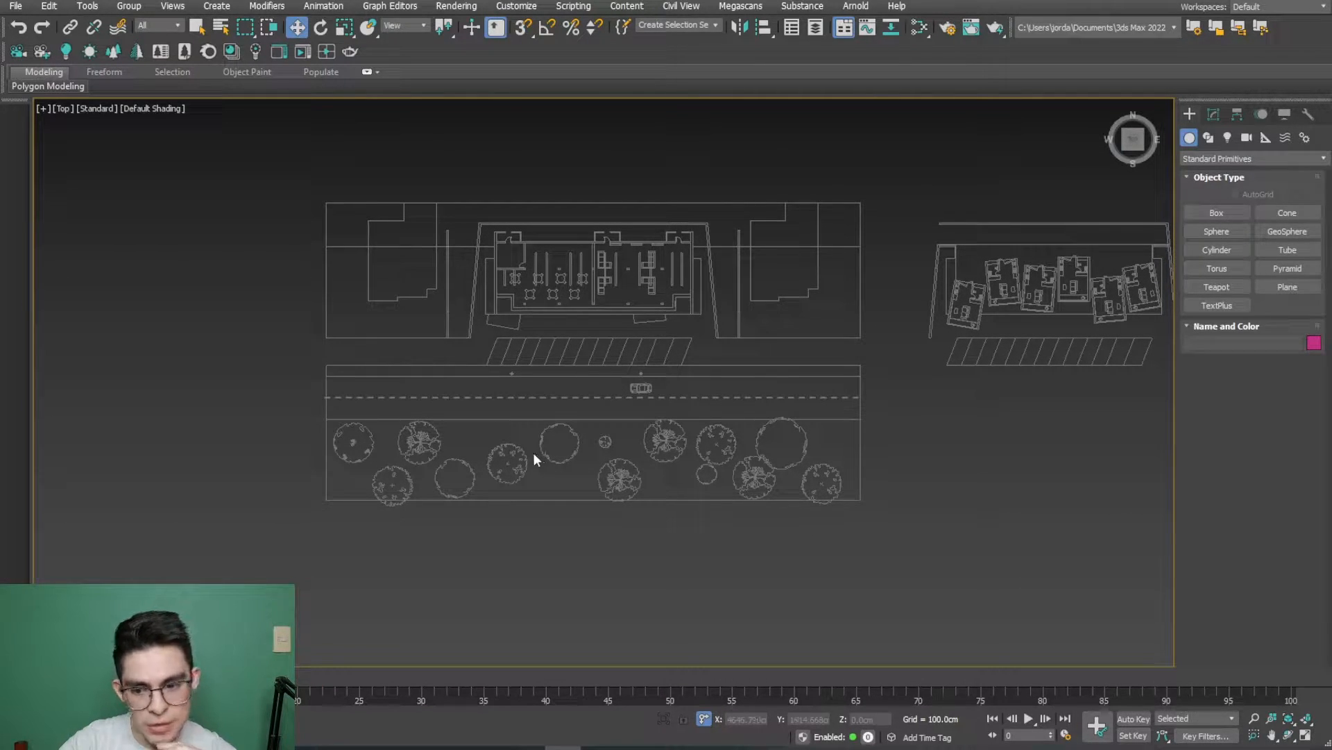
middle_click_drag(533, 546, 548, 541)
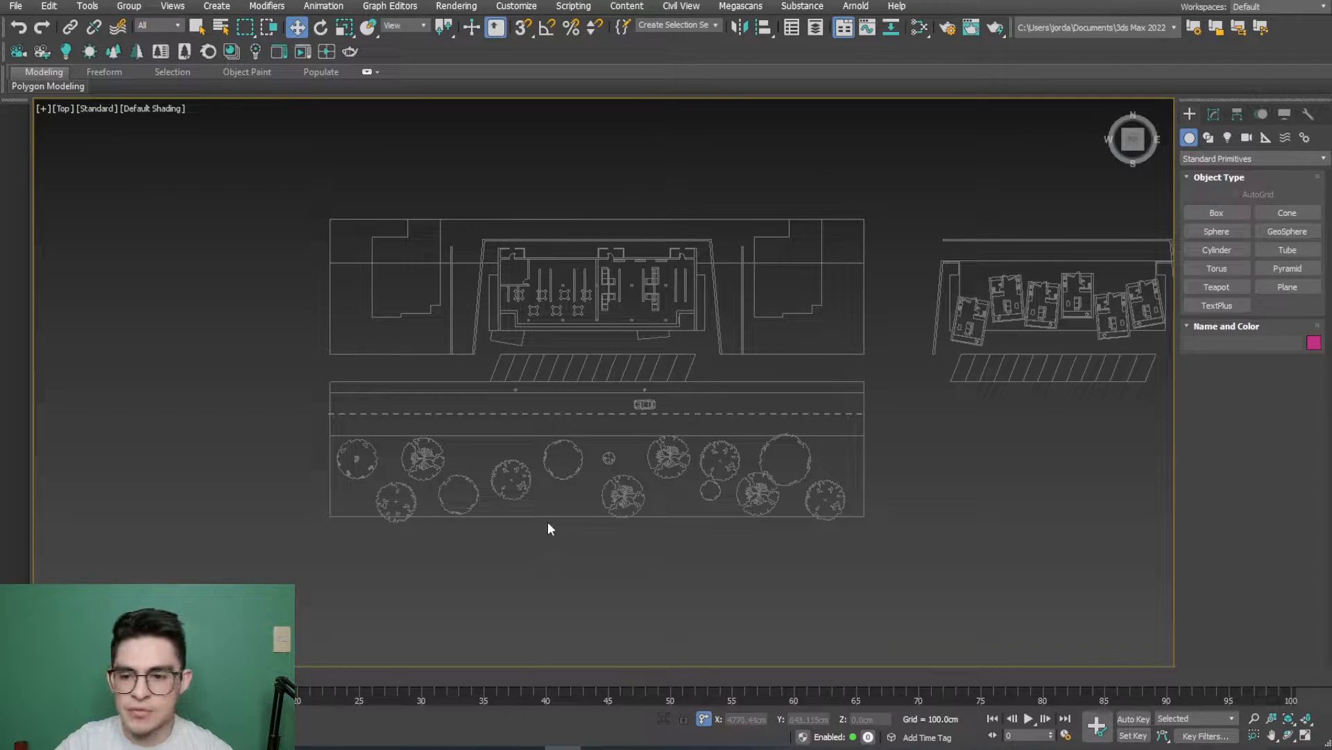
Step: Switch to the ArchDaily page for 1000m2 Prefabricated Housing / SUMMARY and browse its gallery for photos of the street facade and surroundings
left_click(493, 747)
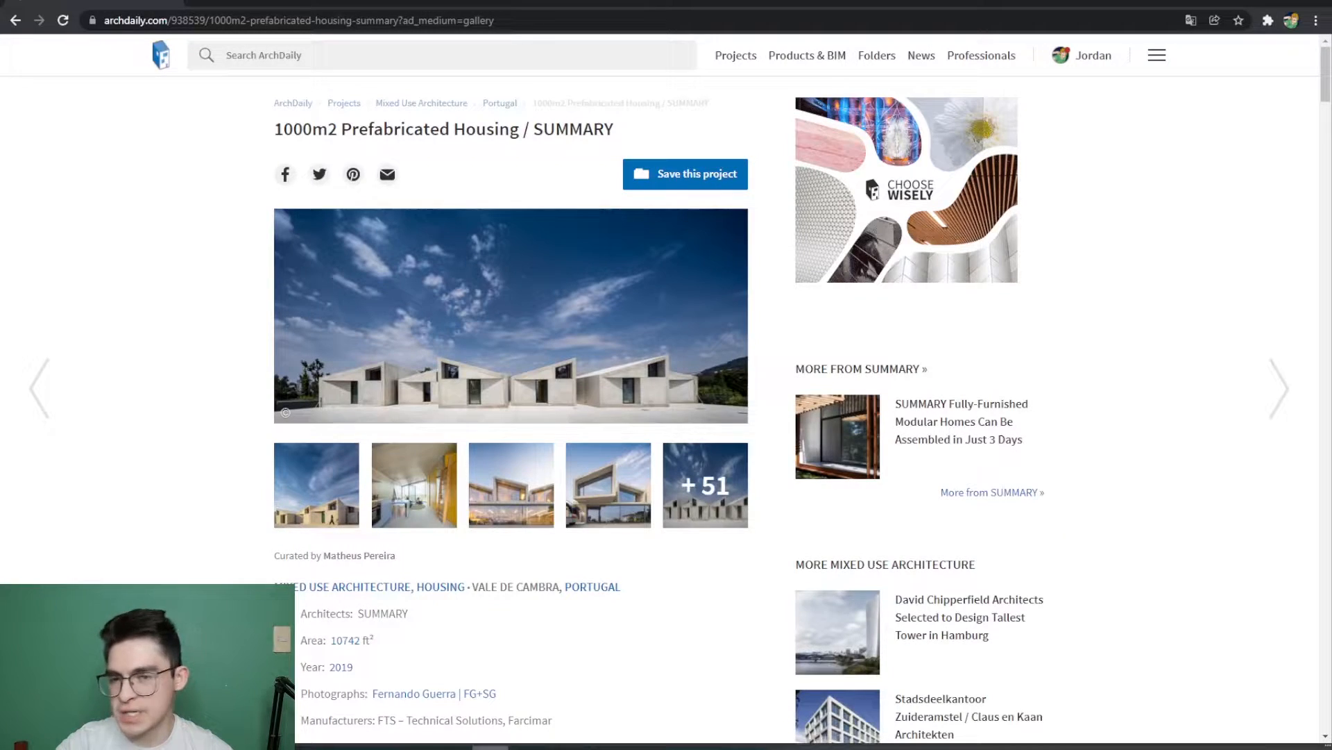
left_click(496, 291)
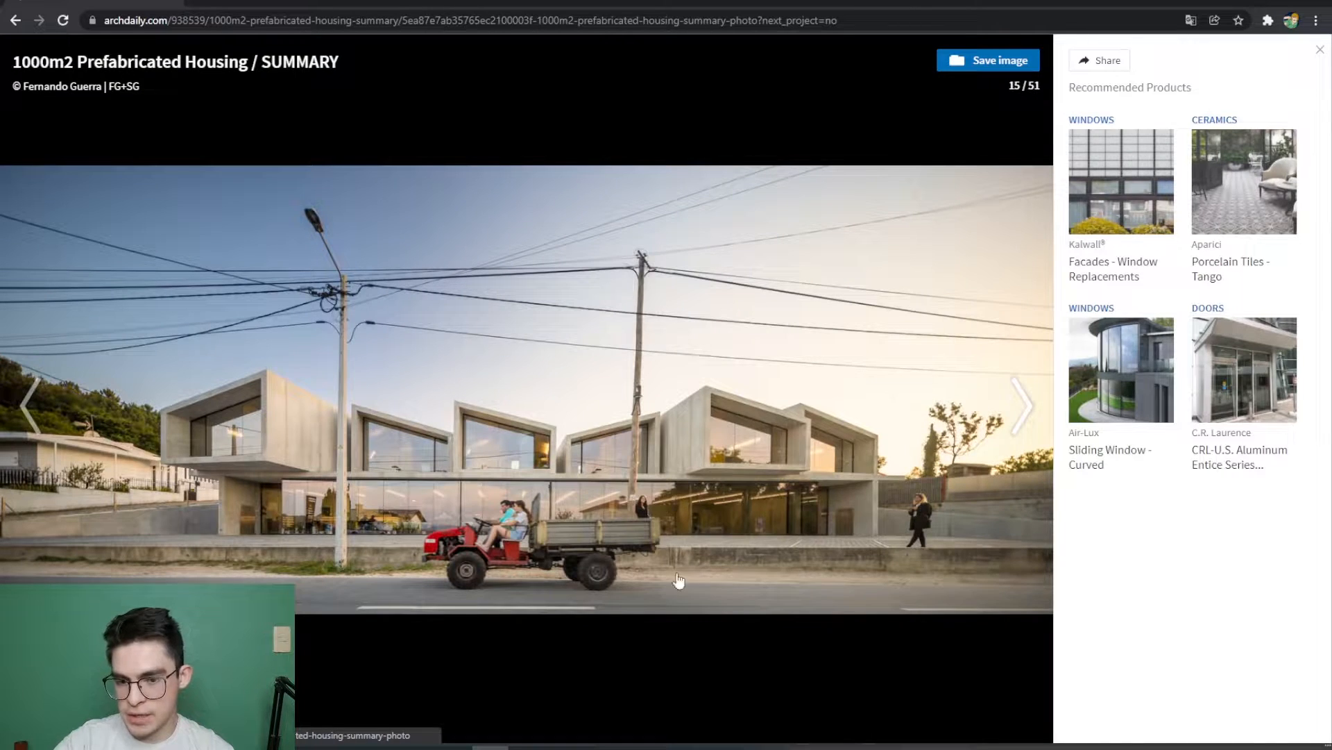
left_click(1021, 408)
left_click(1022, 408)
left_click(1023, 408)
left_click(1023, 409)
left_click(1023, 409)
left_click(1023, 409)
left_click(1023, 408)
left_click(1023, 409)
left_click(1023, 408)
left_click(1023, 409)
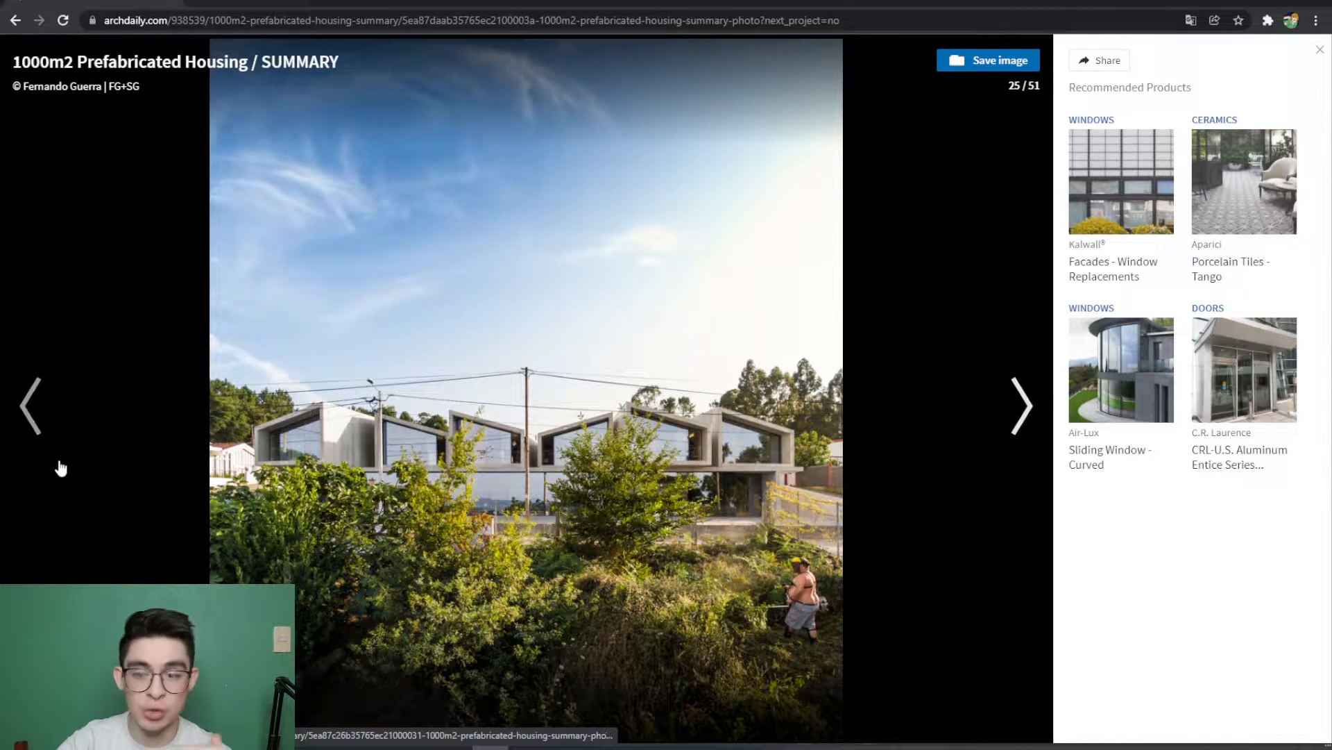
left_click(46, 425)
left_click(48, 424)
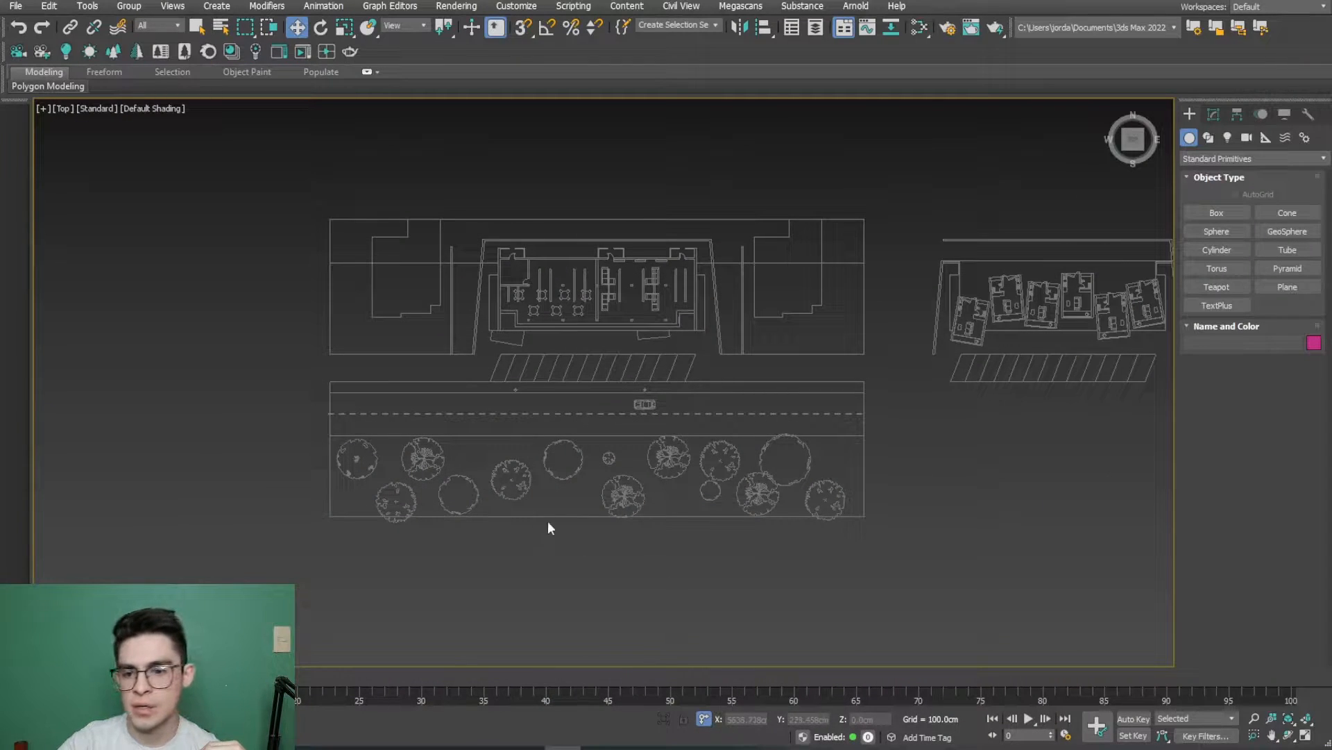
Step: Return to 3ds Max and activate the Plane primitive in the Top view over the frozen site plan
scroll(548, 528, "up", 5)
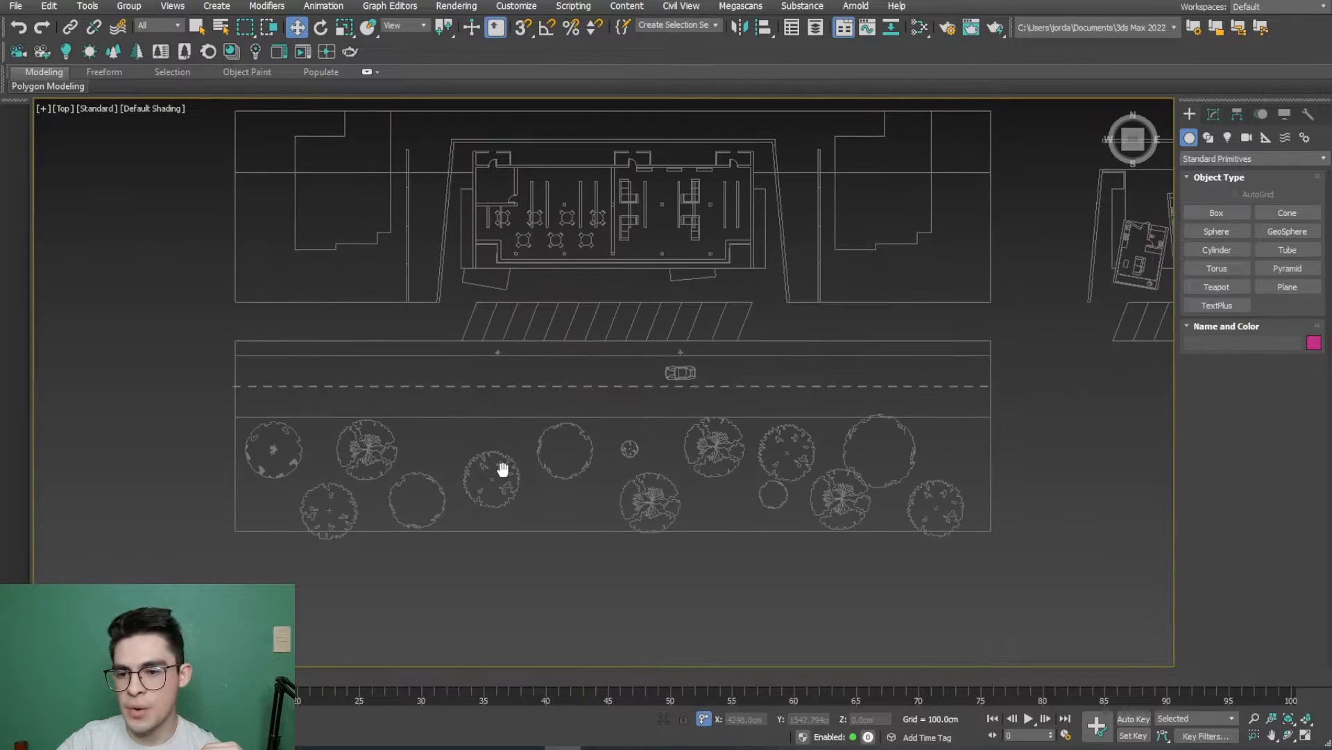
scroll(680, 381, "up", 5)
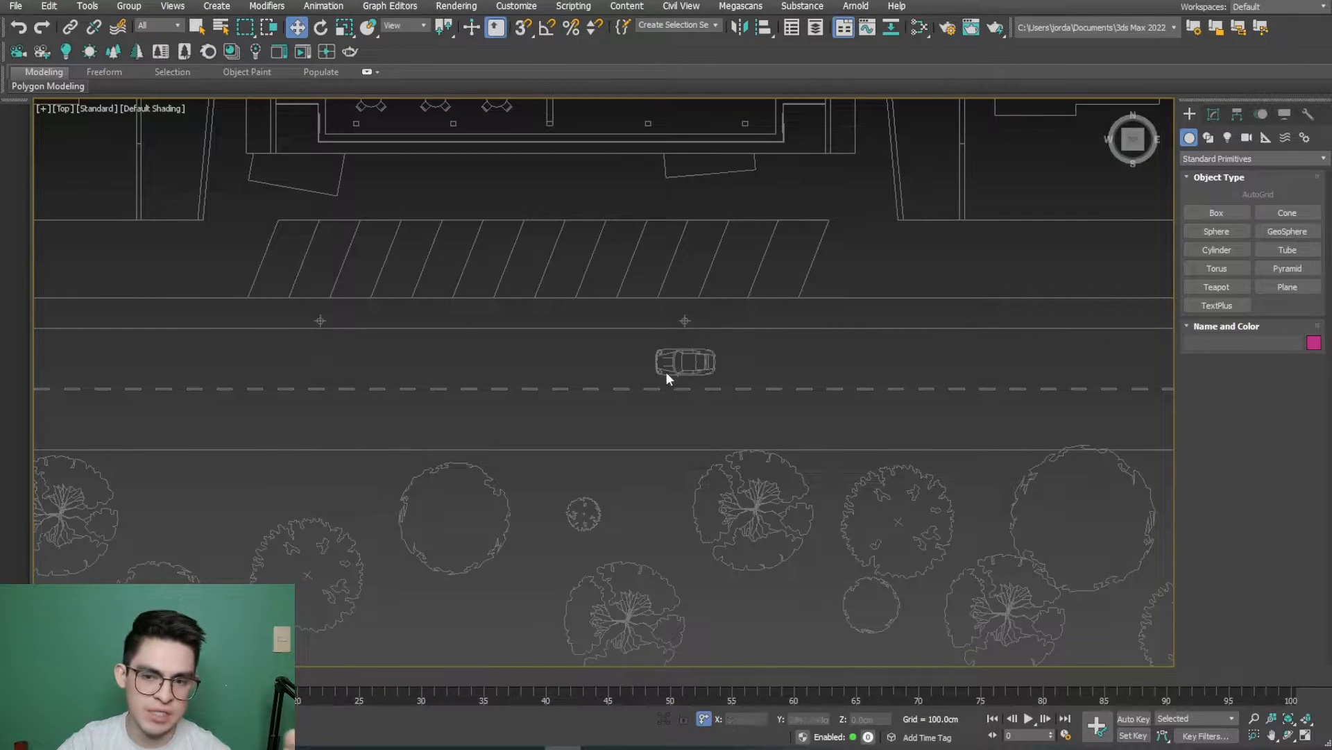
scroll(673, 357, "up", 2)
scroll(655, 371, "down", 4)
middle_click_drag(599, 386, 659, 393)
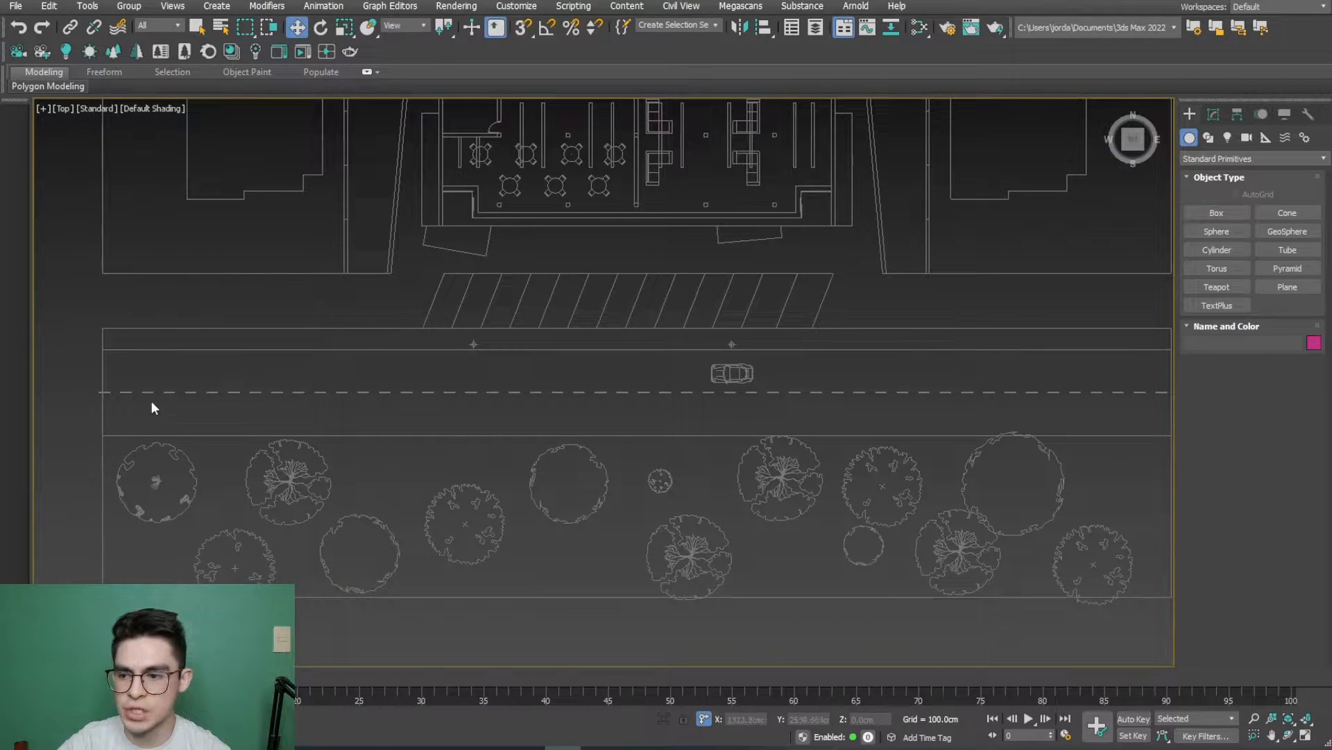
scroll(843, 421, "down", 2)
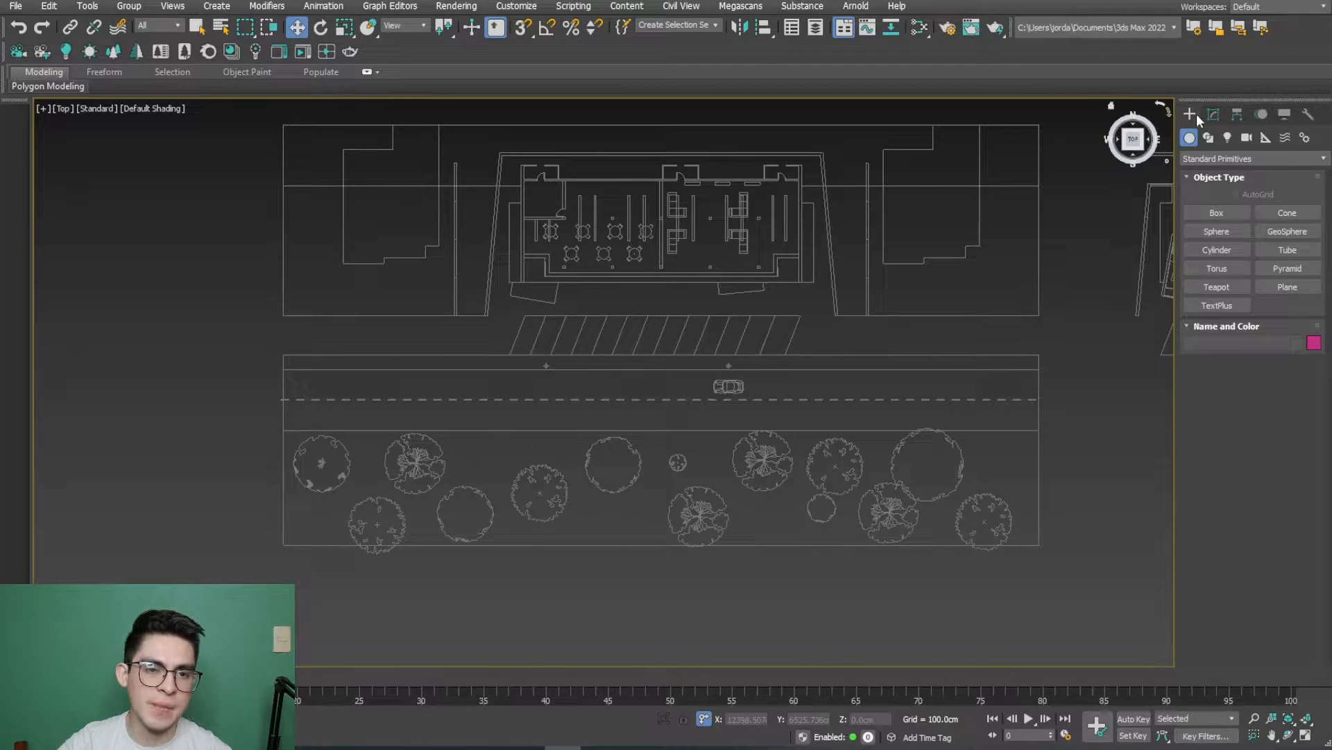
left_click(1275, 285)
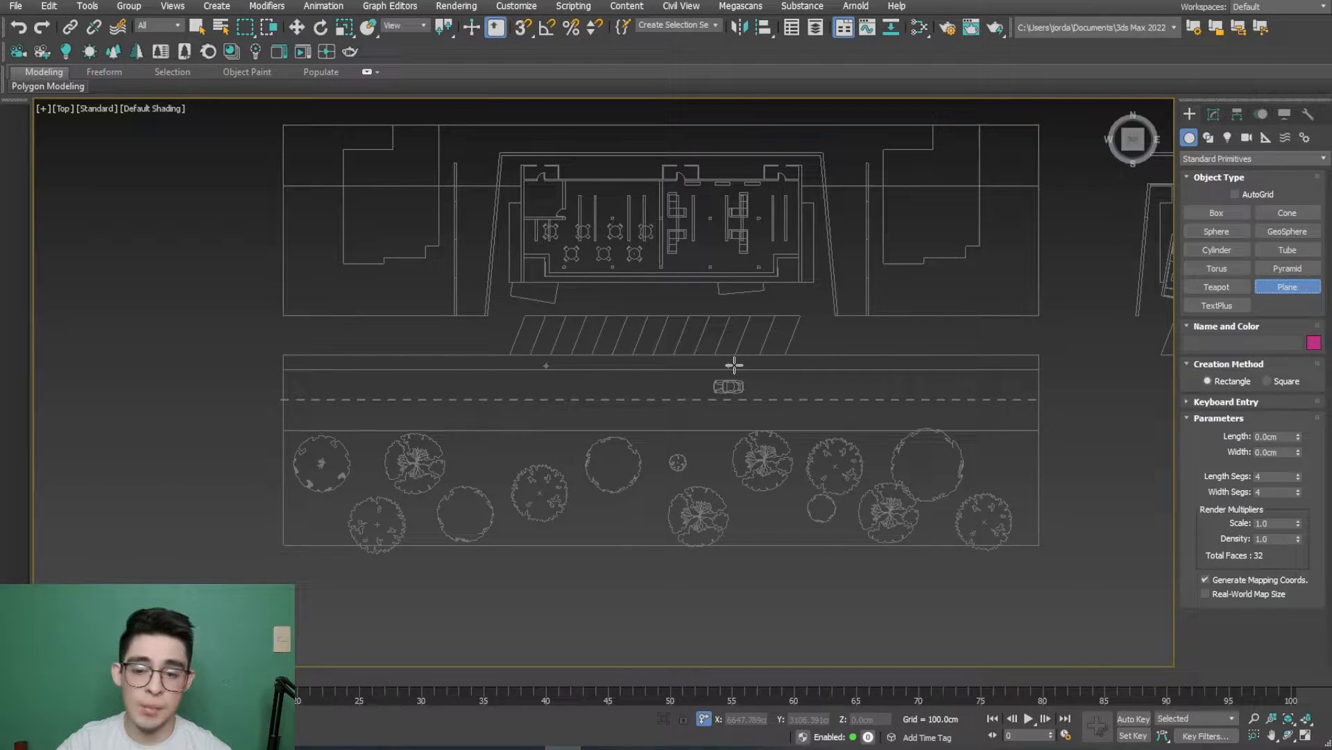
scroll(1033, 366, "up", 6)
scroll(1027, 375, "down", 8)
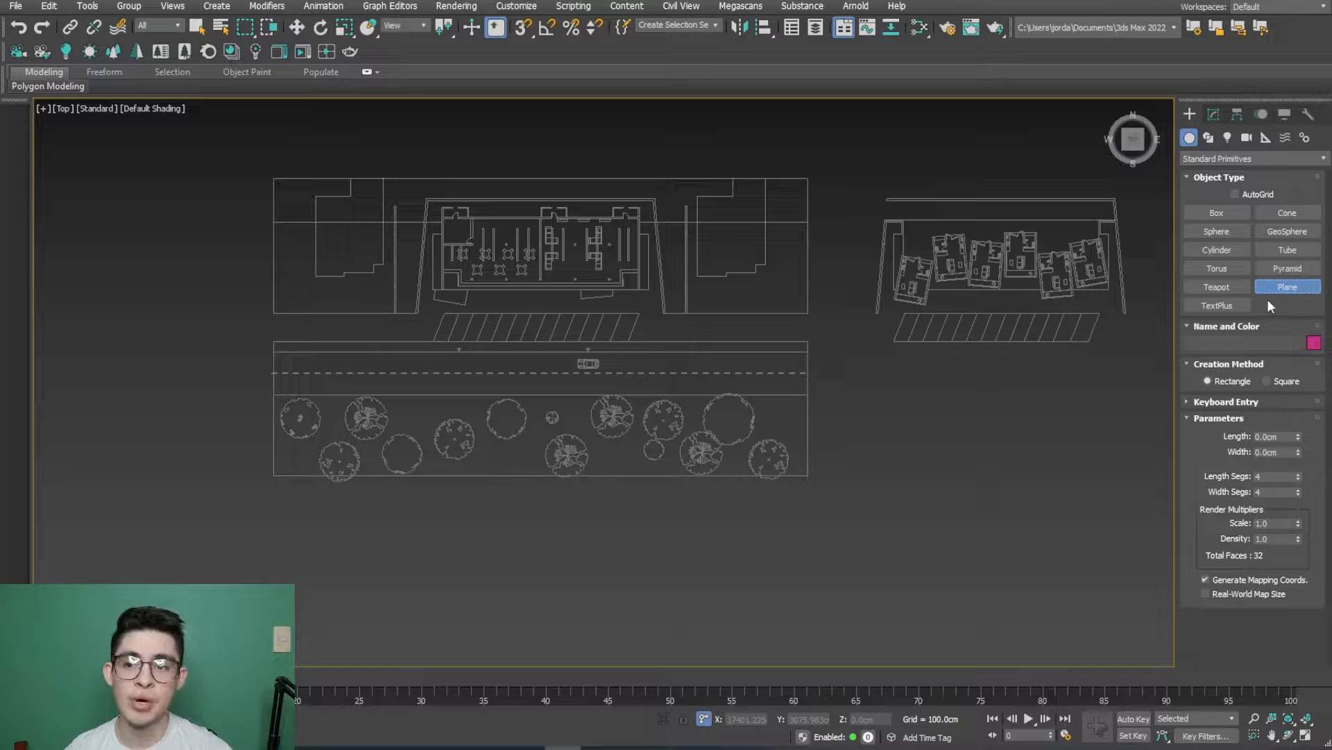
Step: Bring up the Grid and Snap Settings and use Vertex and Midpoint as the active snaps
right_click(524, 29)
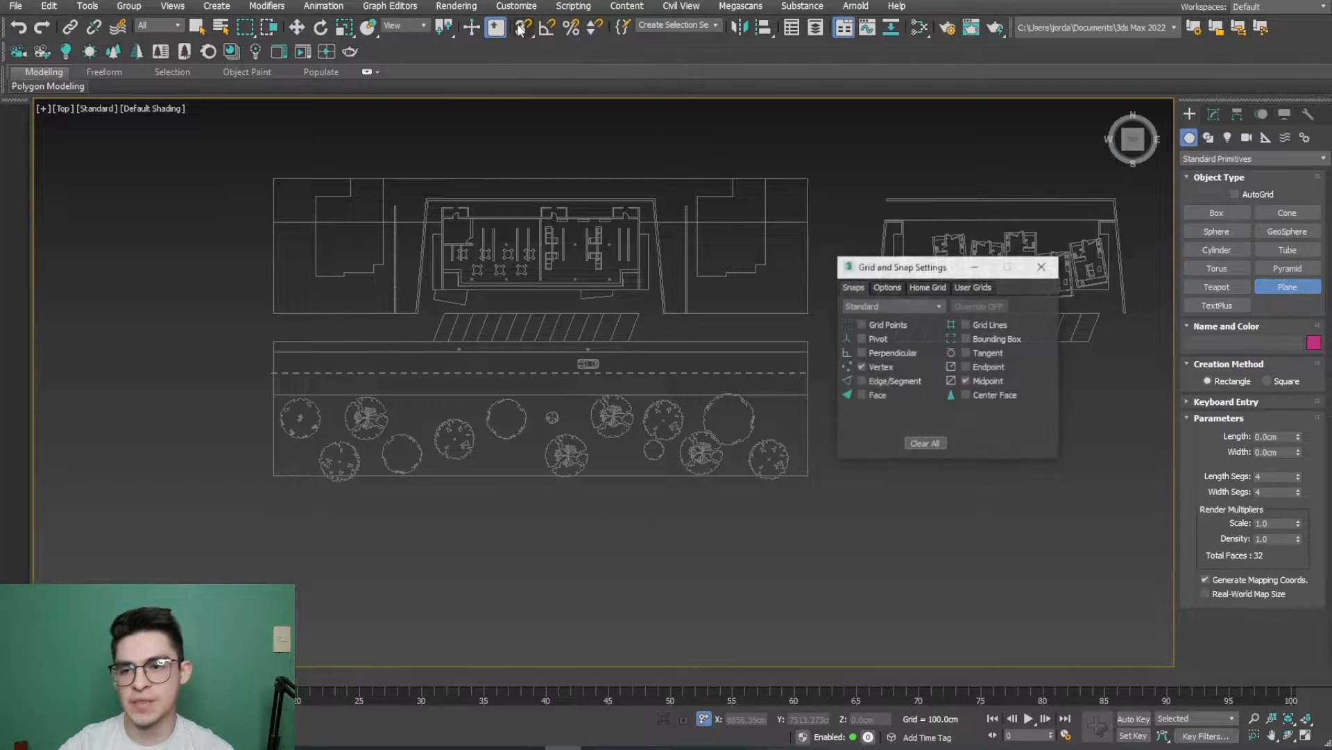
left_click_drag(879, 272, 619, 180)
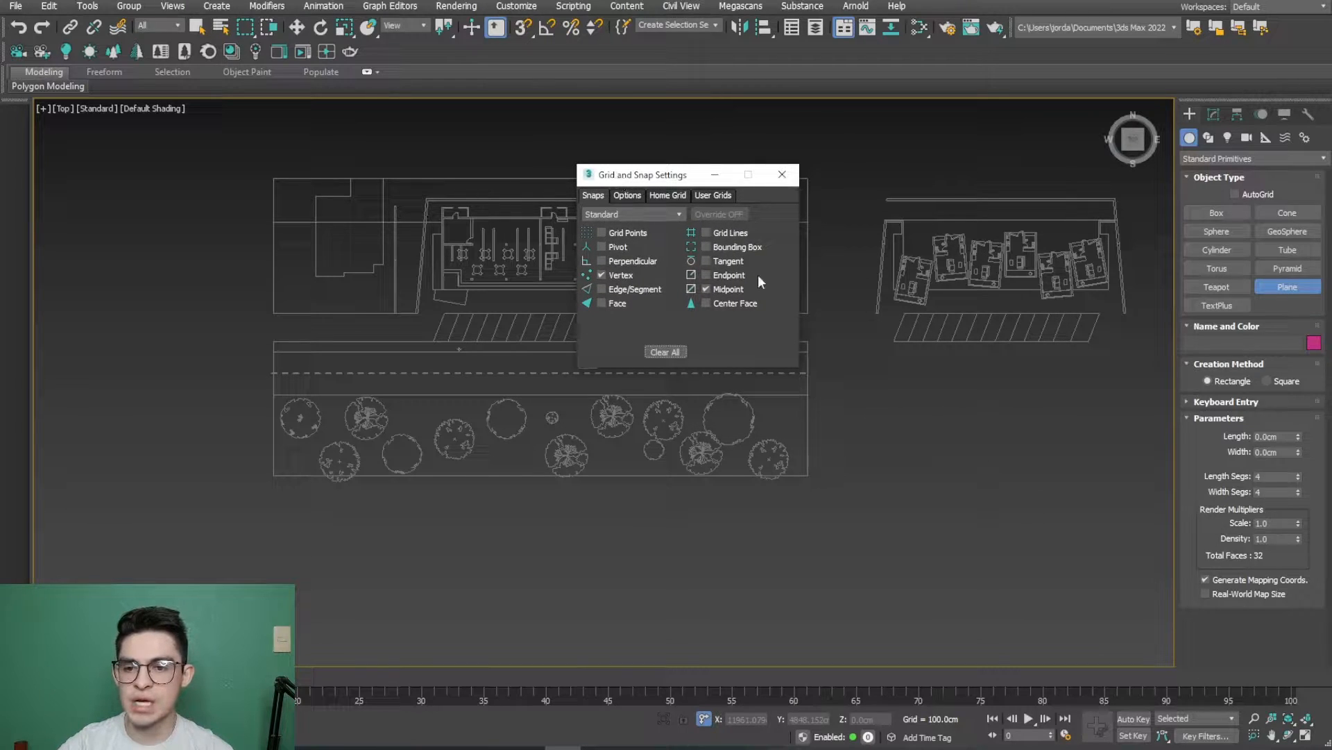
left_click(622, 277)
left_click(601, 232)
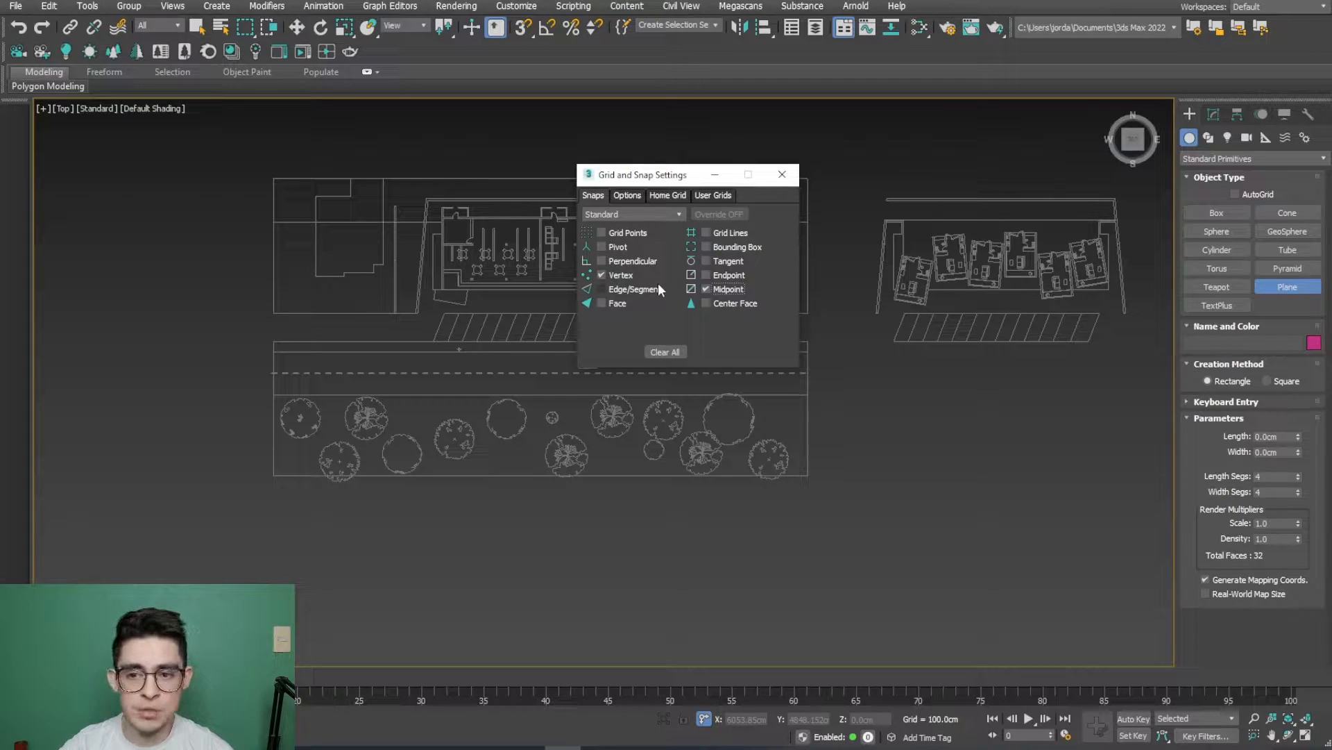
Step: Enable snapping to frozen objects and axis constraints in the snap options, turn on snaps, and close the settings
left_click(627, 197)
left_click(602, 313)
left_click(600, 343)
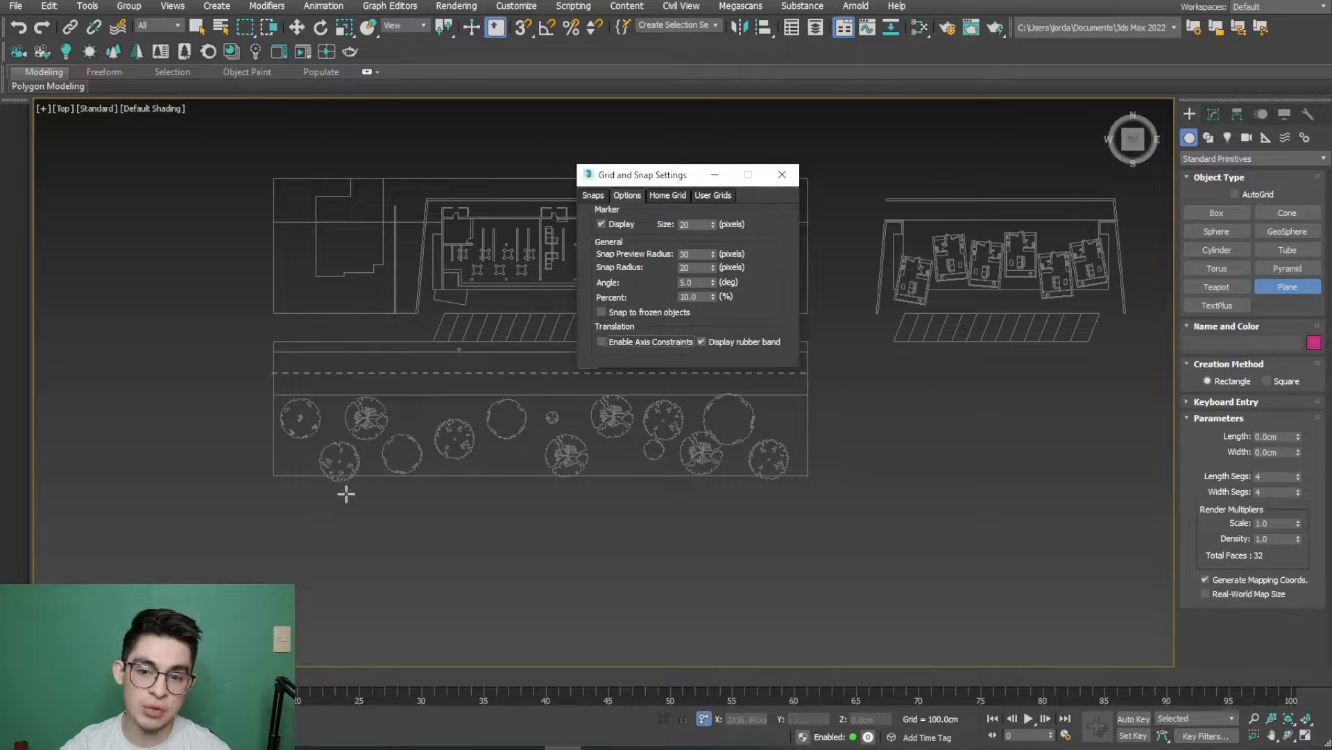
left_click(602, 311)
key("s")
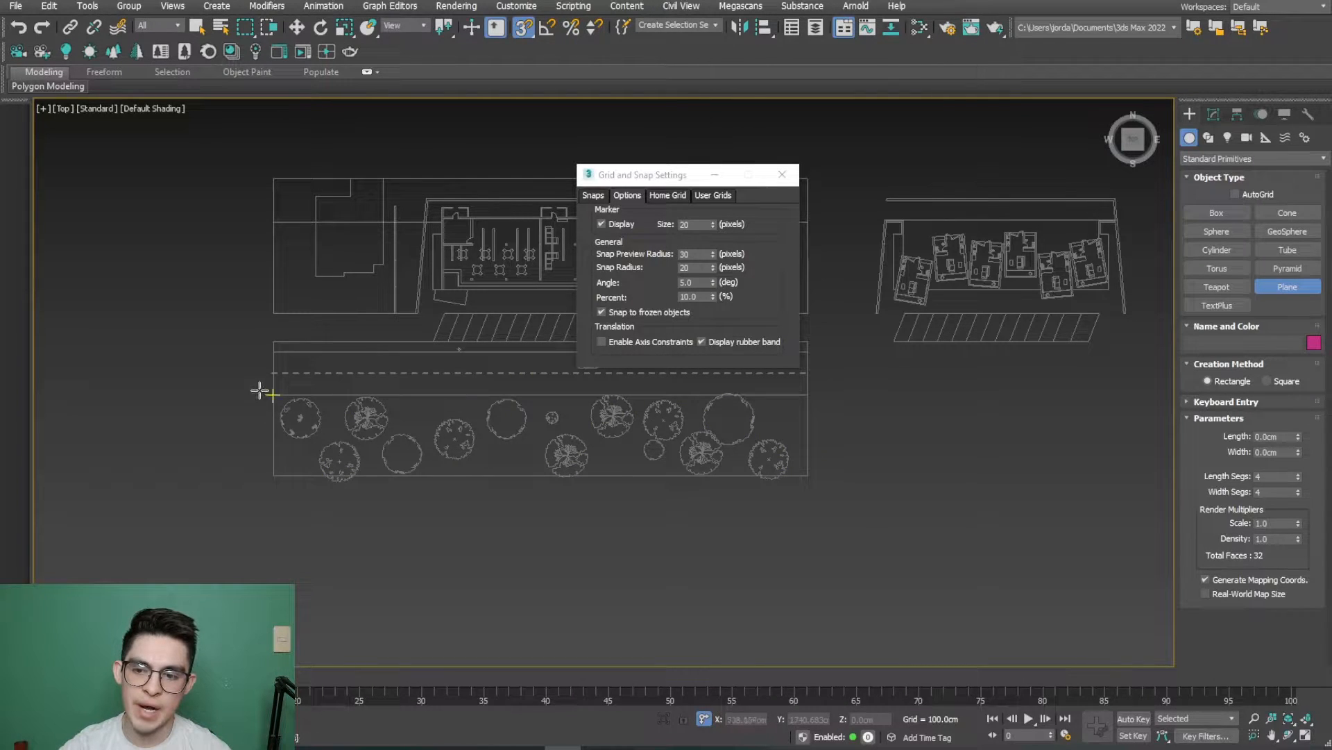
left_click(607, 341)
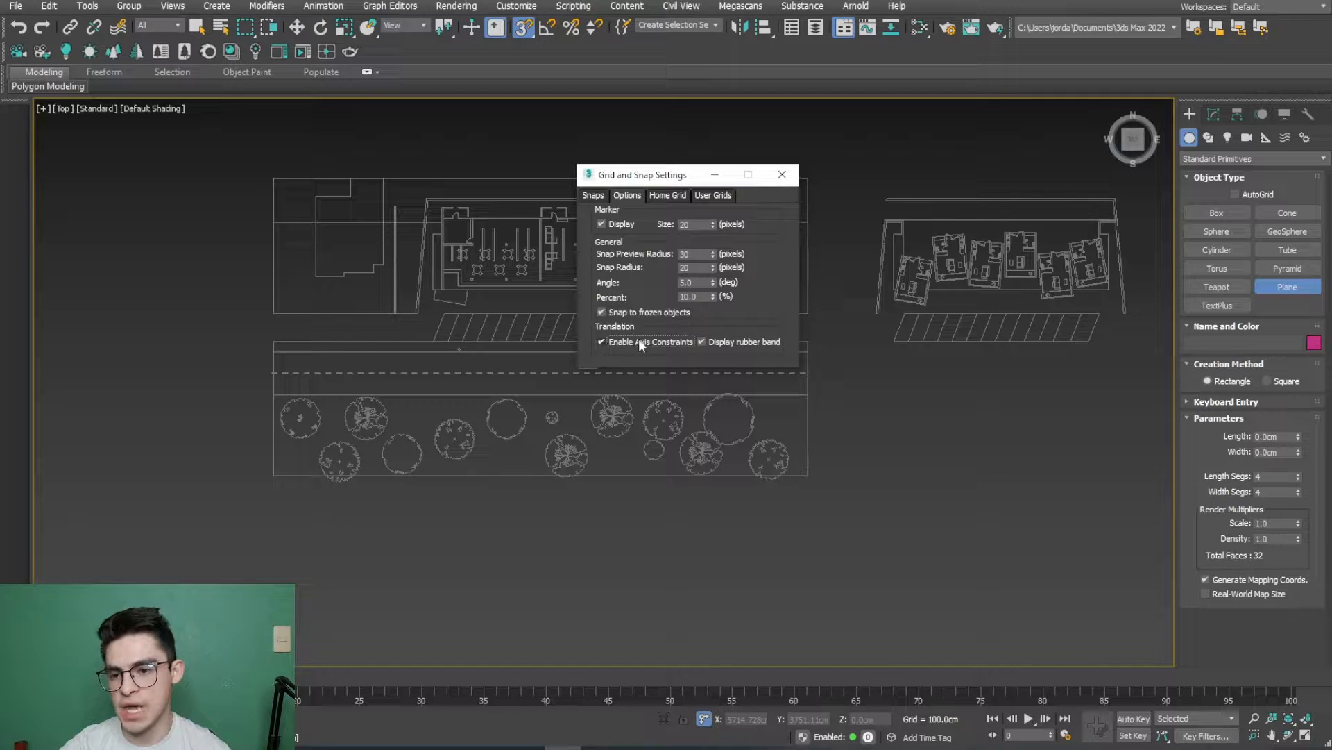
left_click(782, 175)
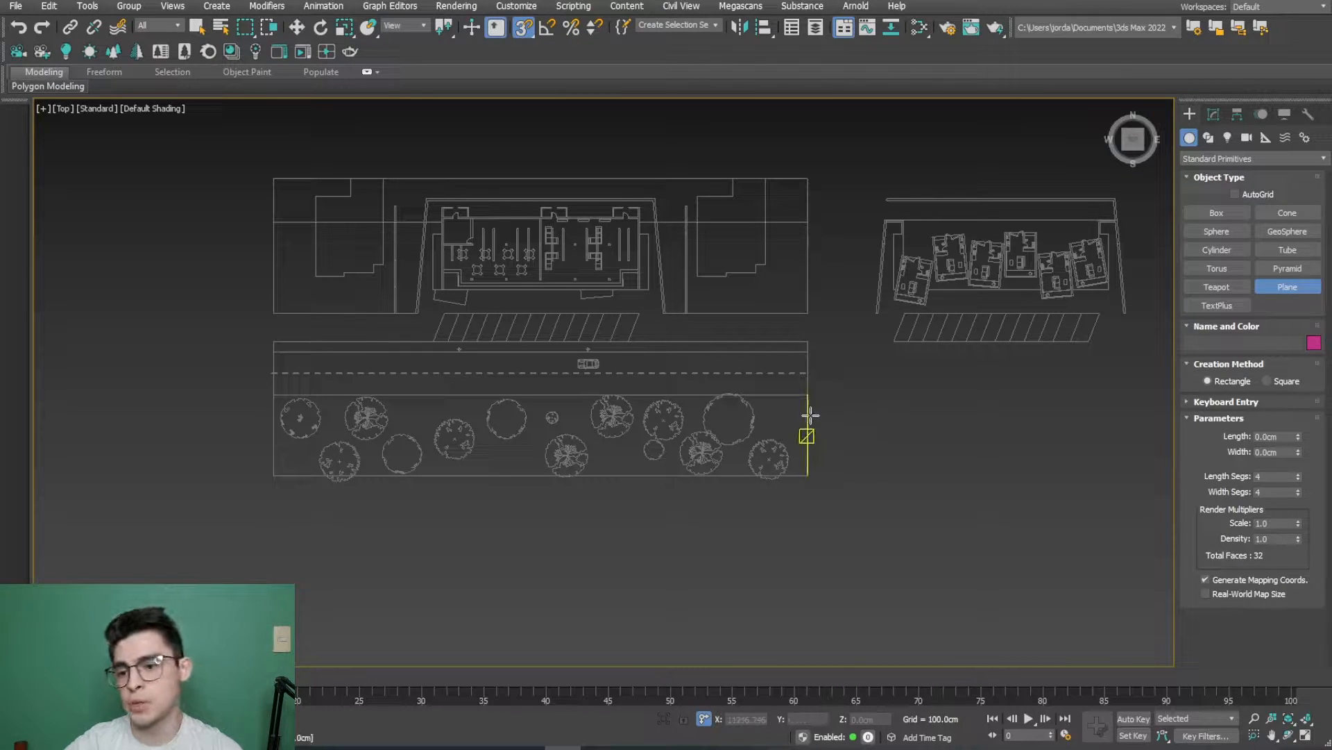
Step: Draw a plane of about 800 × 9909 cm over the road, snapping to opposite corners of the road outline
scroll(805, 397, "up", 2)
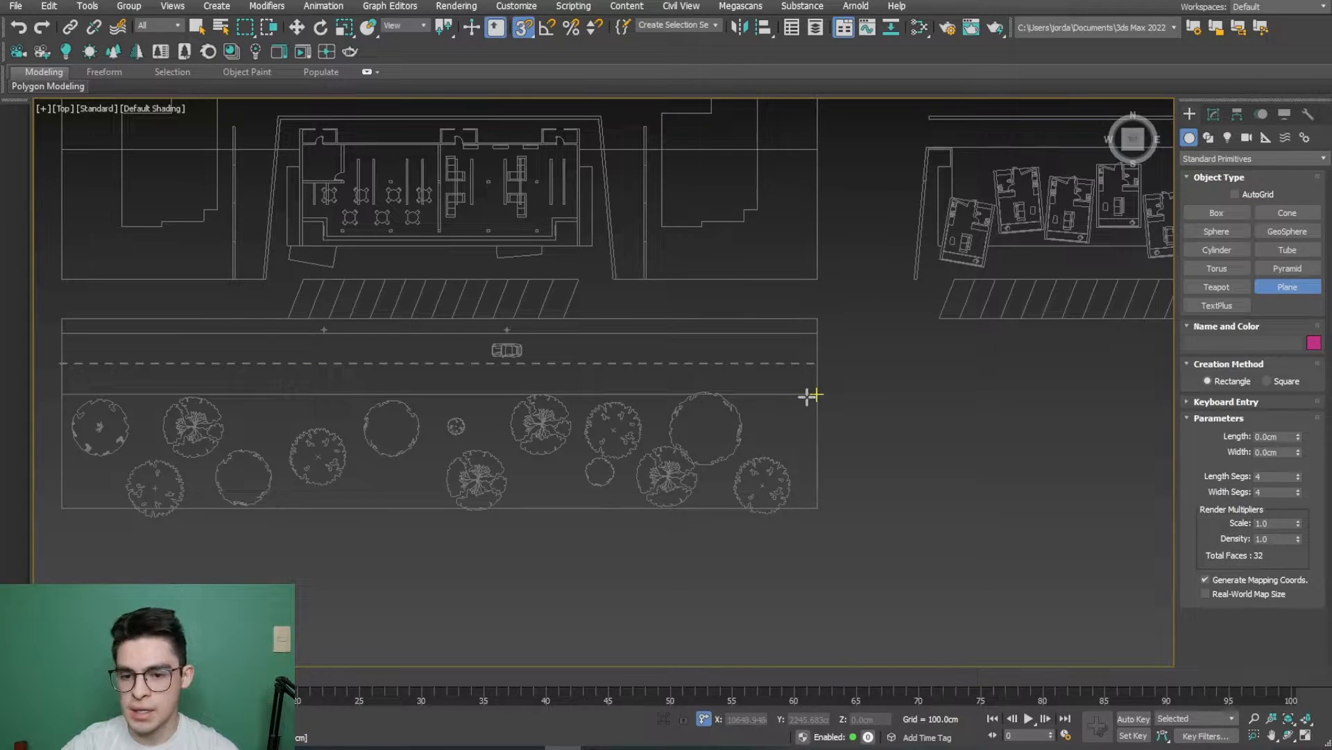
left_click_drag(808, 396, 402, 429)
middle_click_drag(556, 416, 725, 440)
left_click_drag(402, 429, 222, 363)
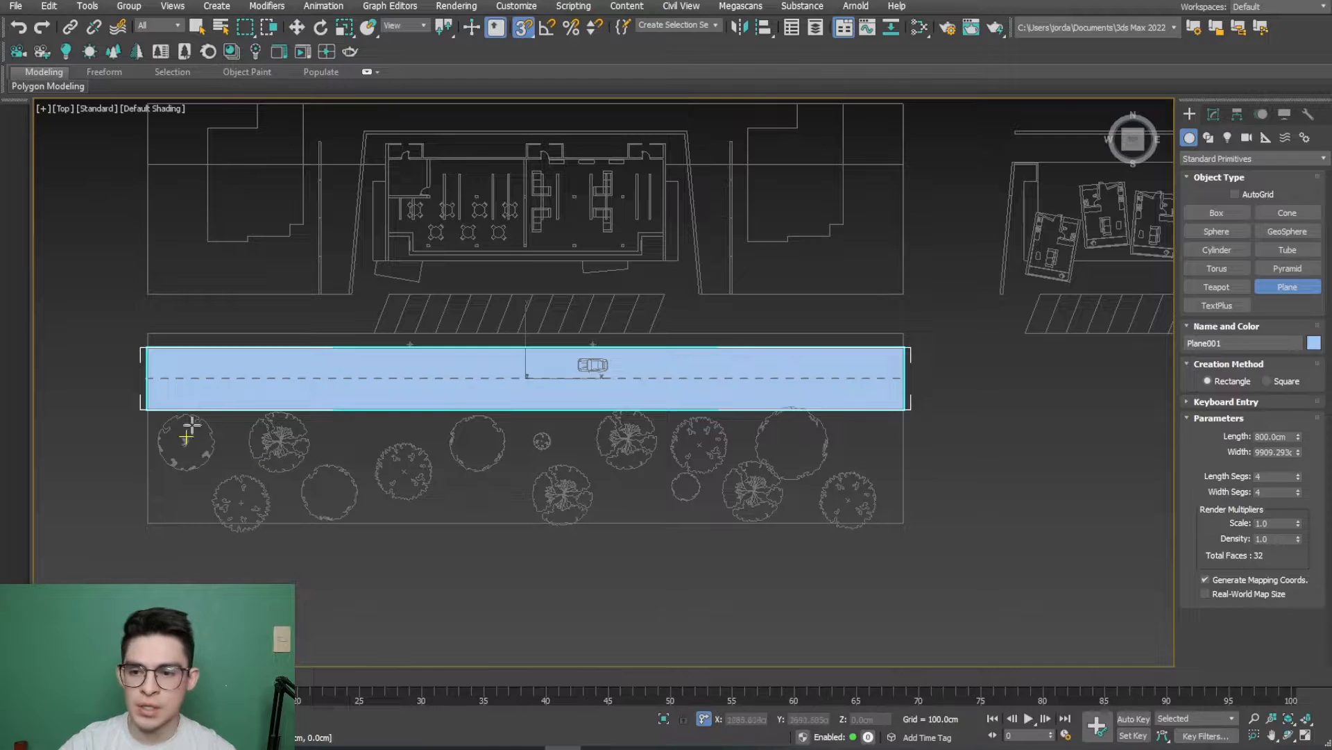
middle_click_drag(470, 633, 500, 642)
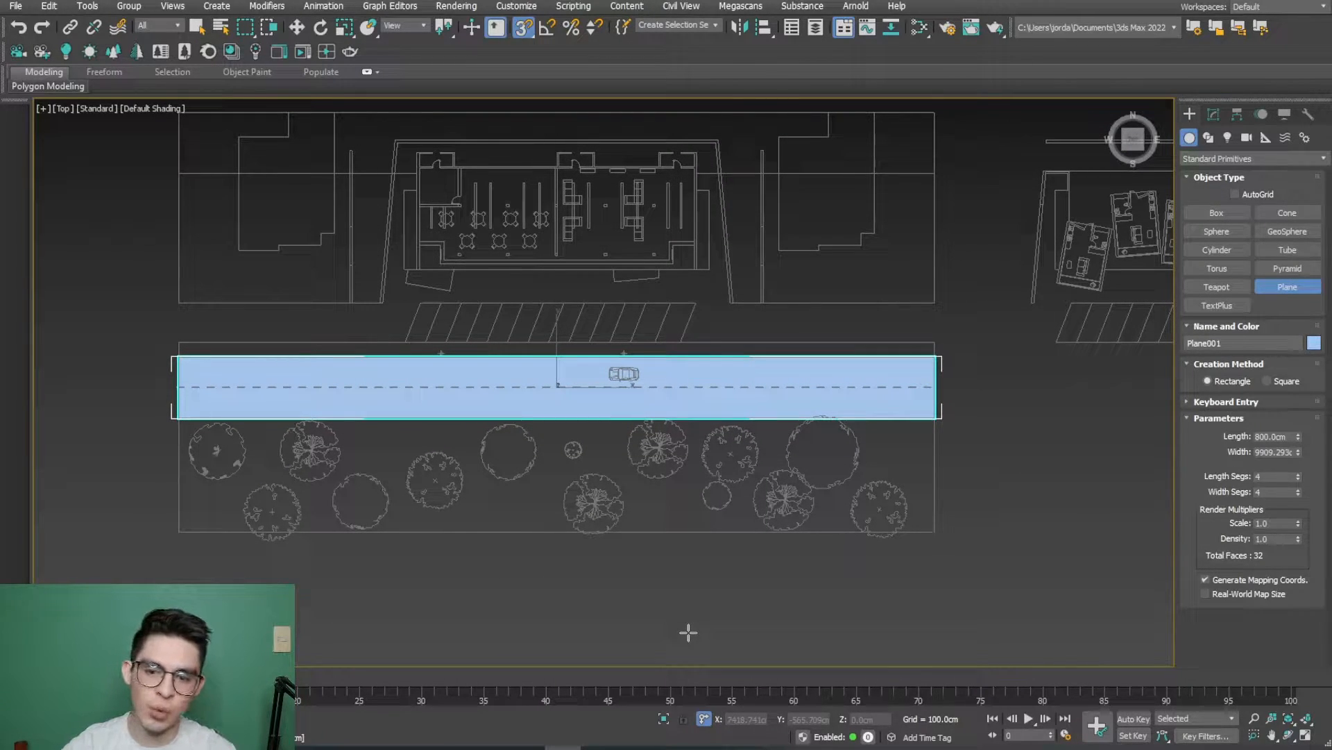
Step: Try wireframe display, then set the Top view to shaded with edged faces and inspect the road plane's segments
key("F3")
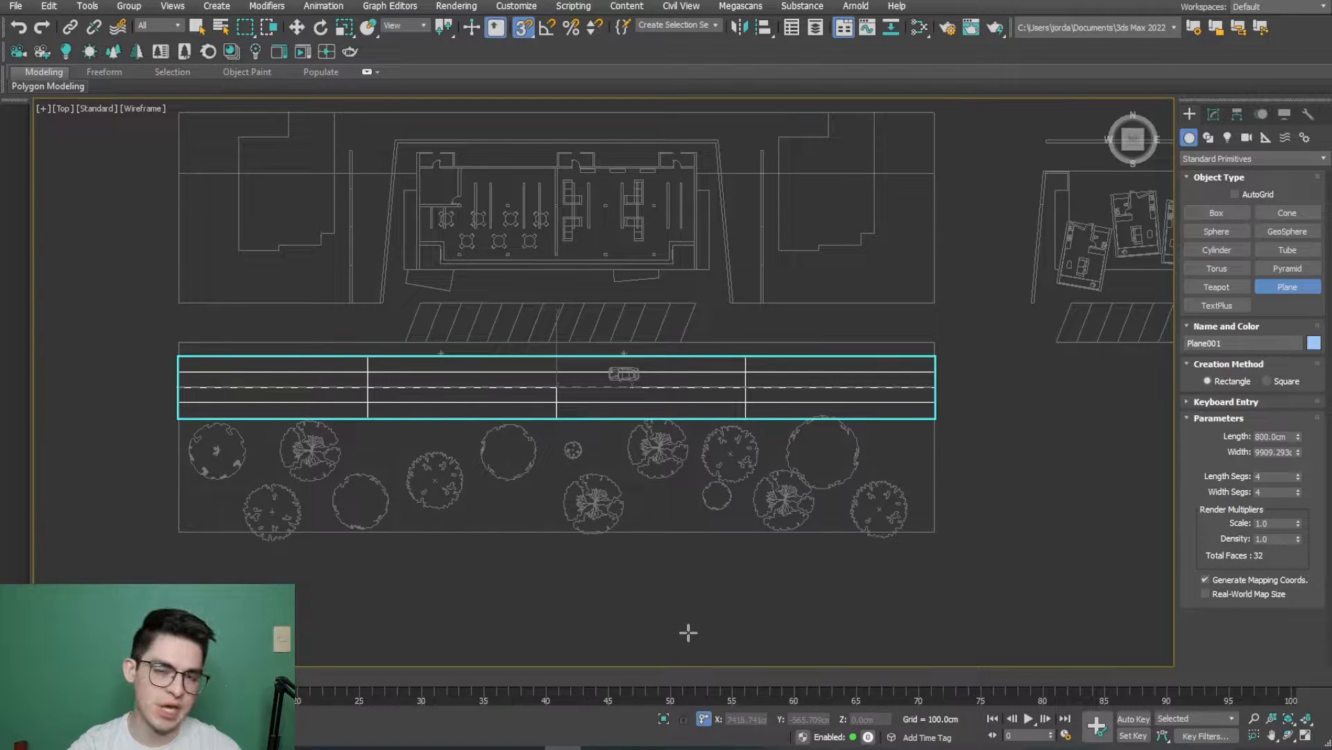
key("F3")
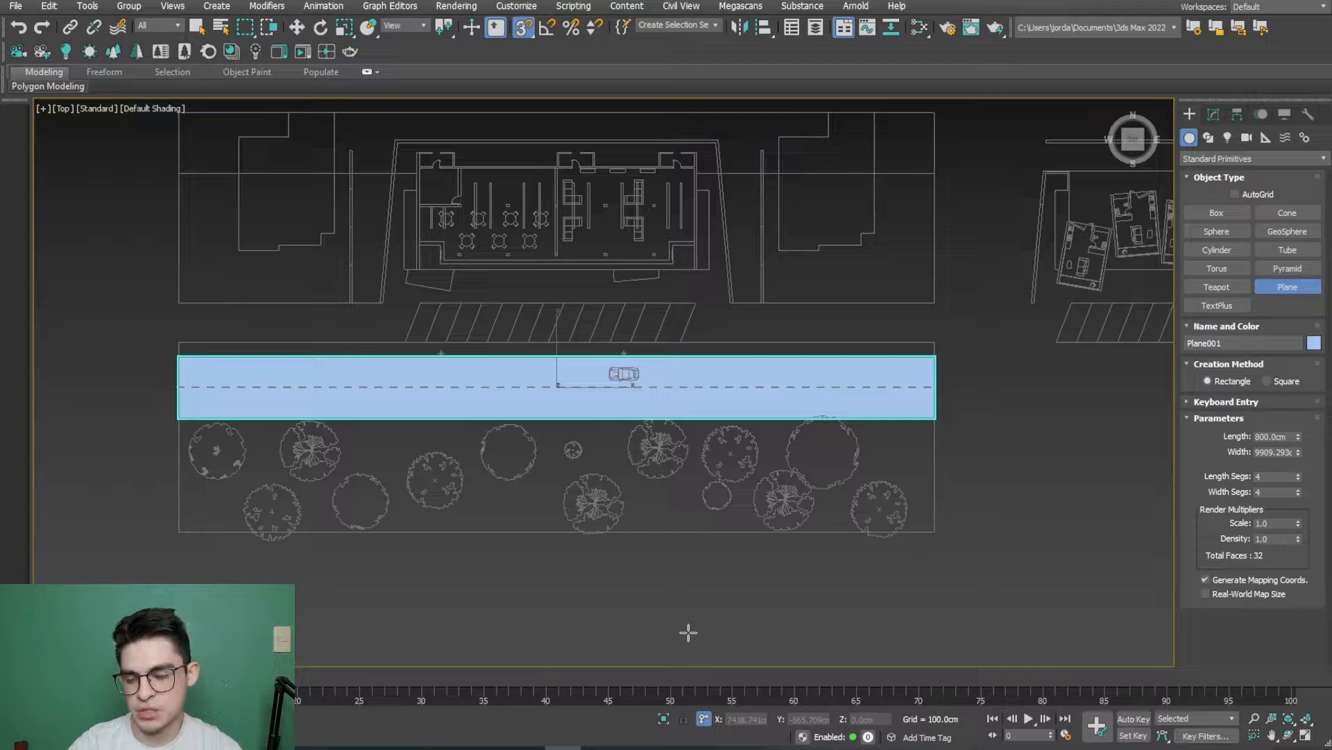
key("F4")
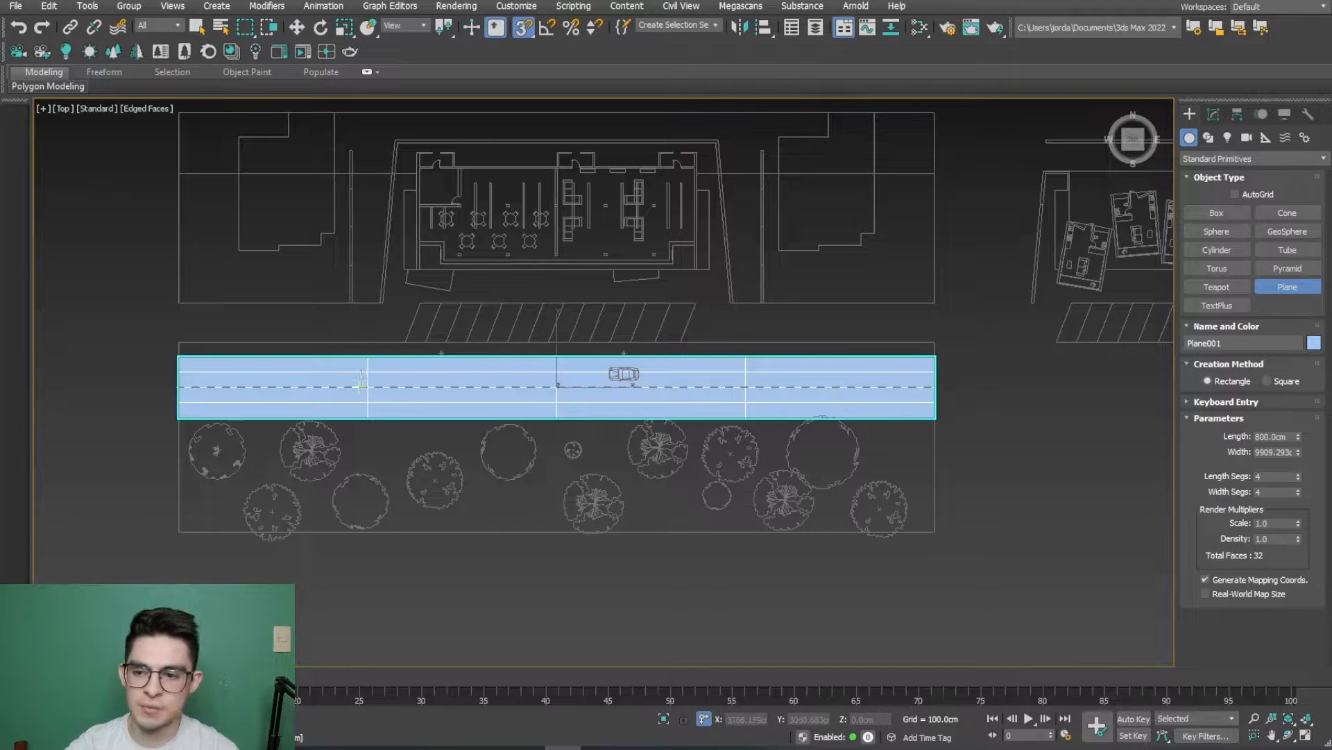
scroll(556, 383, "up", 4)
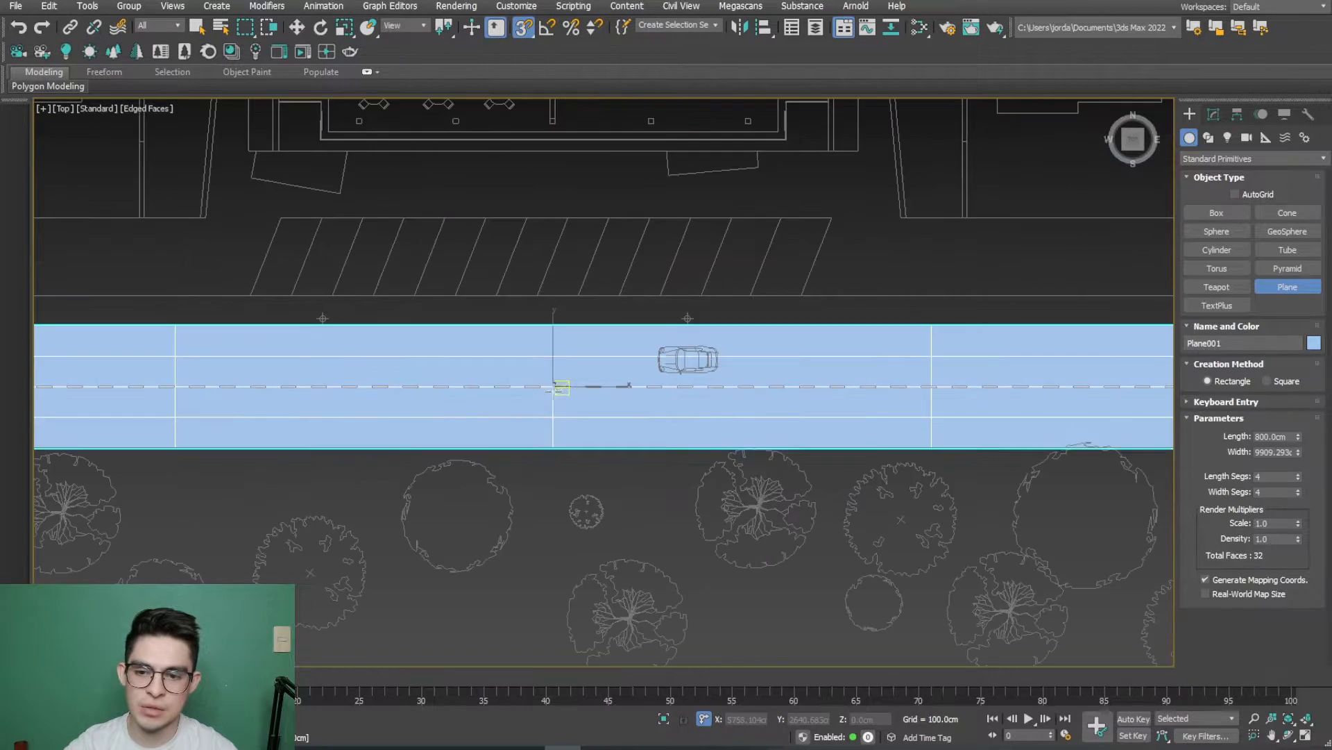
scroll(677, 418, "down", 6)
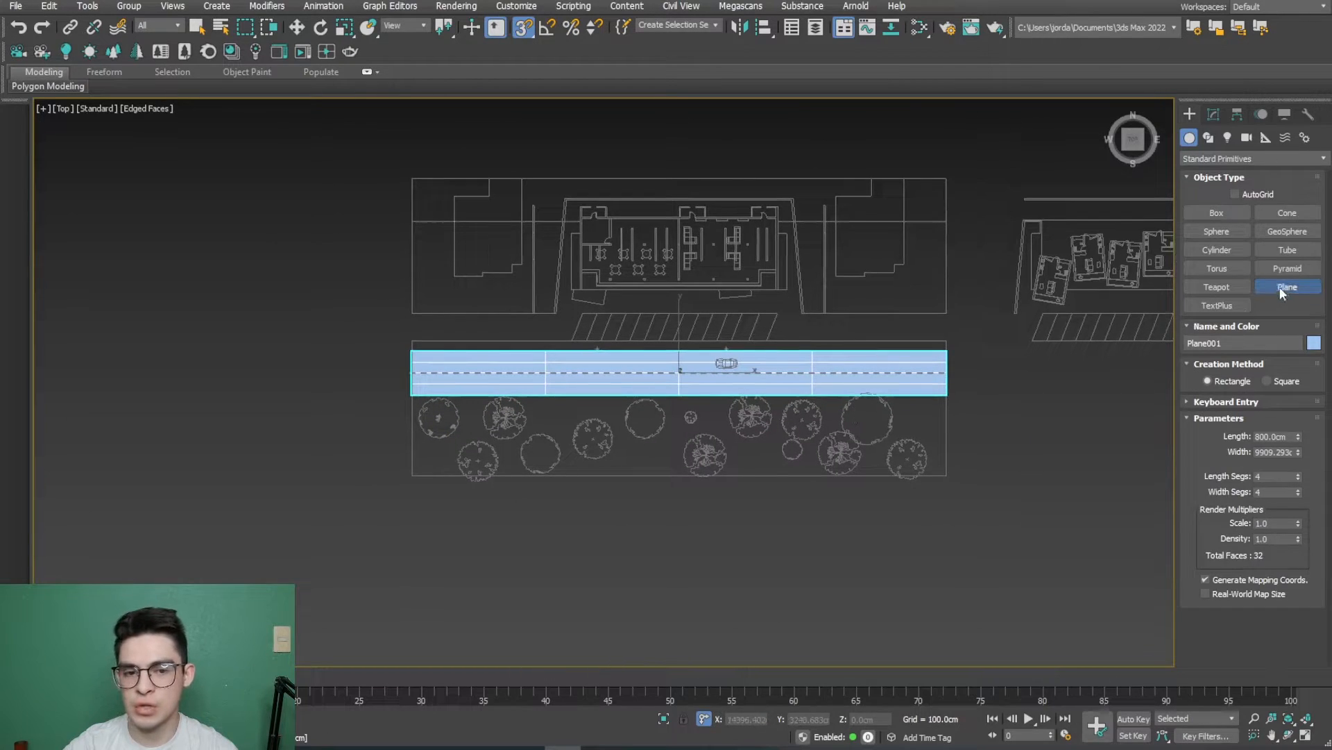
Step: Reduce the road plane's length and width segments to 1 and rename it ASFALTO
key("w")
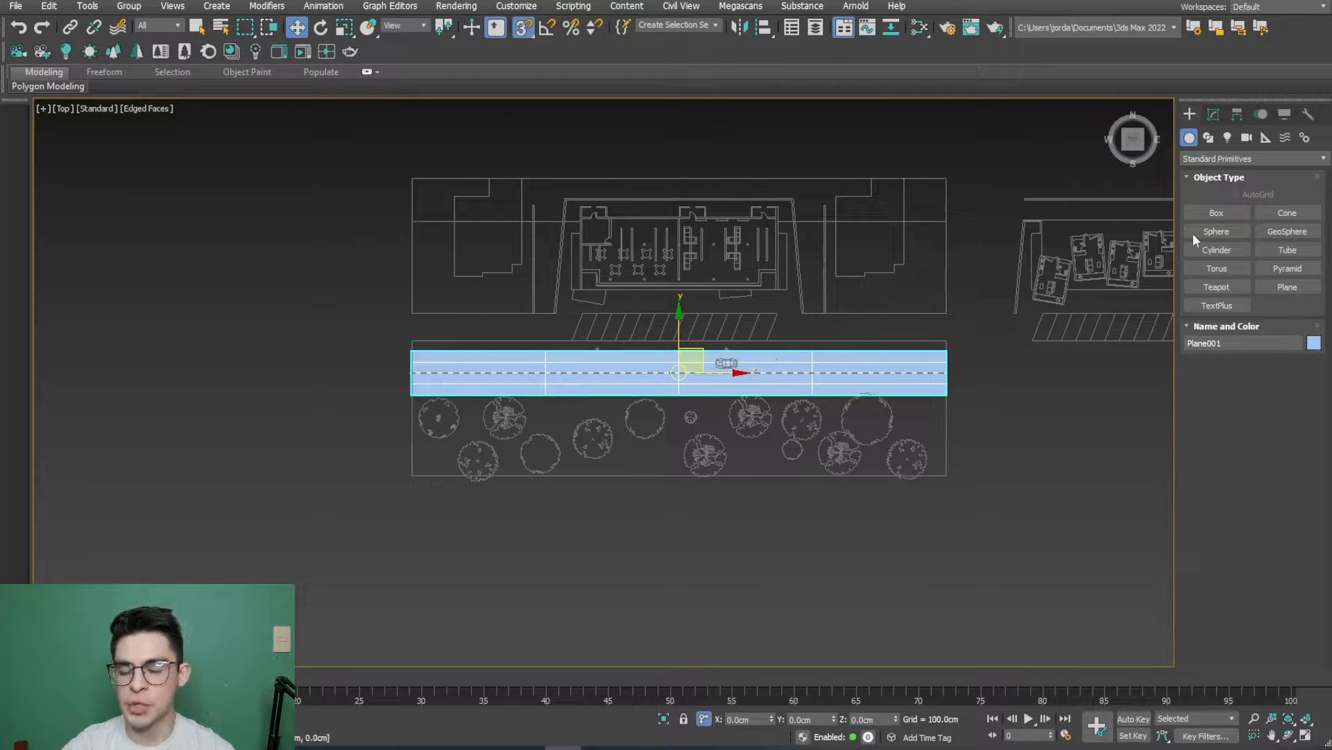
left_click(1213, 114)
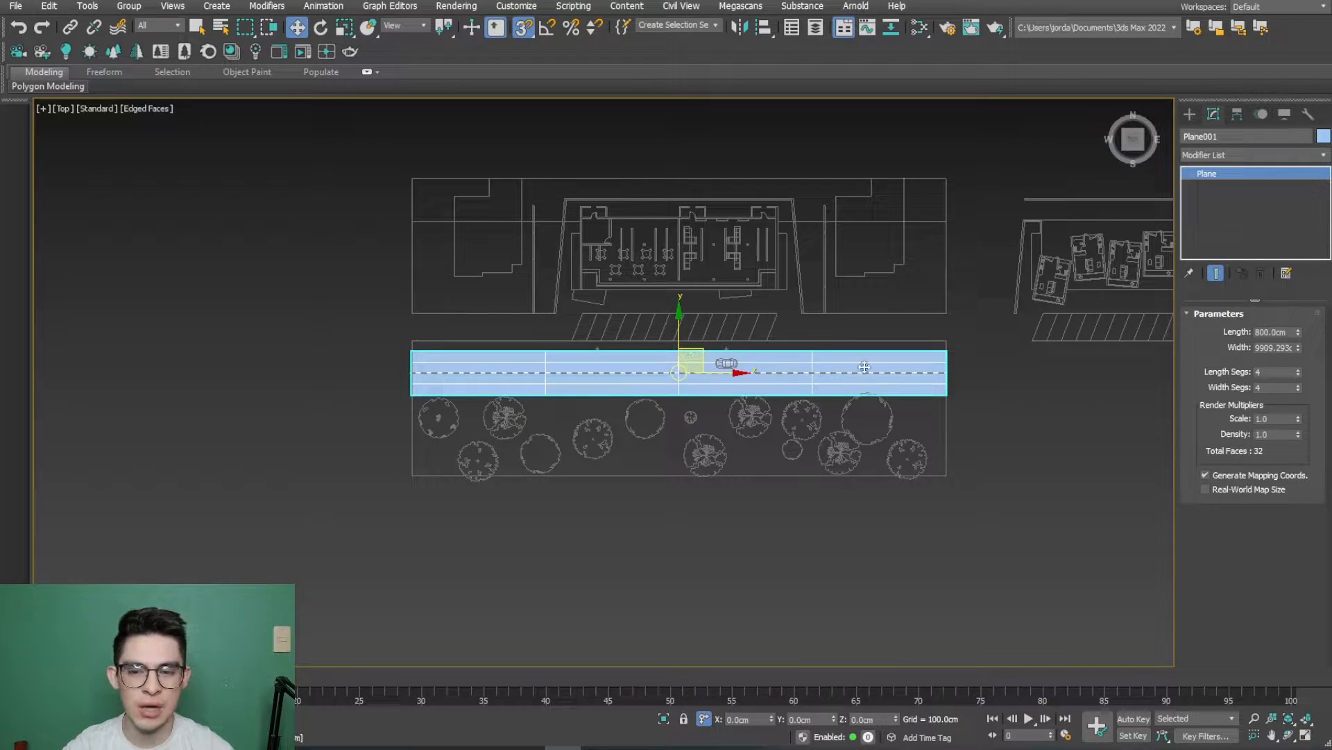
type("1")
key("Tab")
key("Tab")
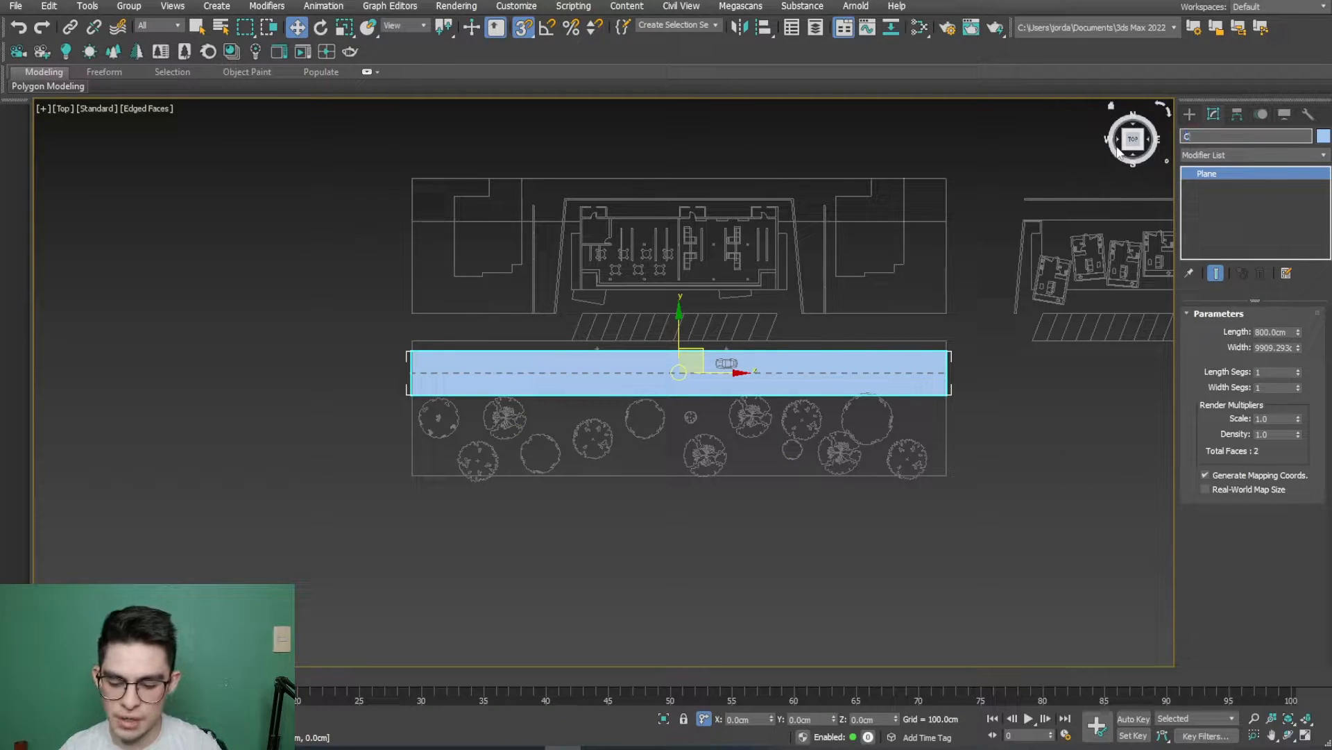
key("Return")
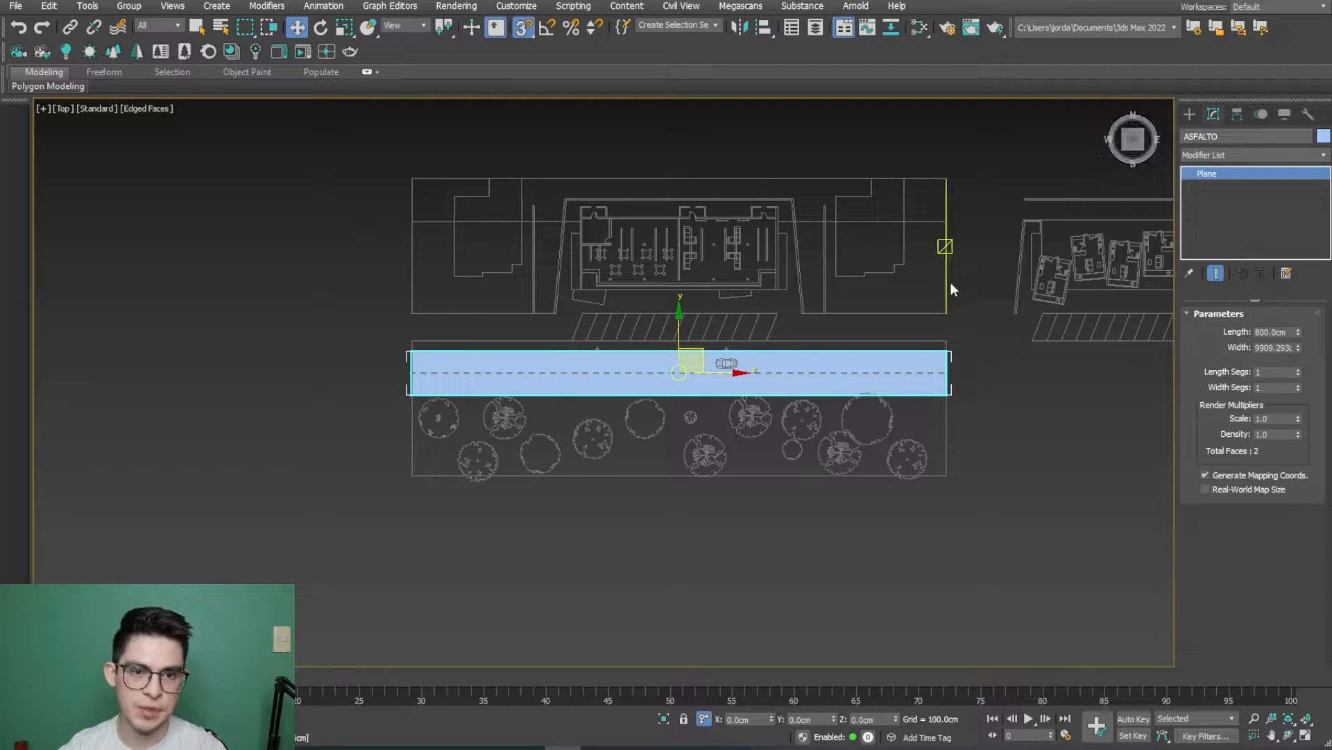
Step: Draw a second plane of about 1500 × 9909 cm over the tree strip directly below the road plane
left_click(1002, 310)
scroll(866, 391, "up", 2)
middle_click_drag(1000, 414, 987, 330)
left_click(1189, 114)
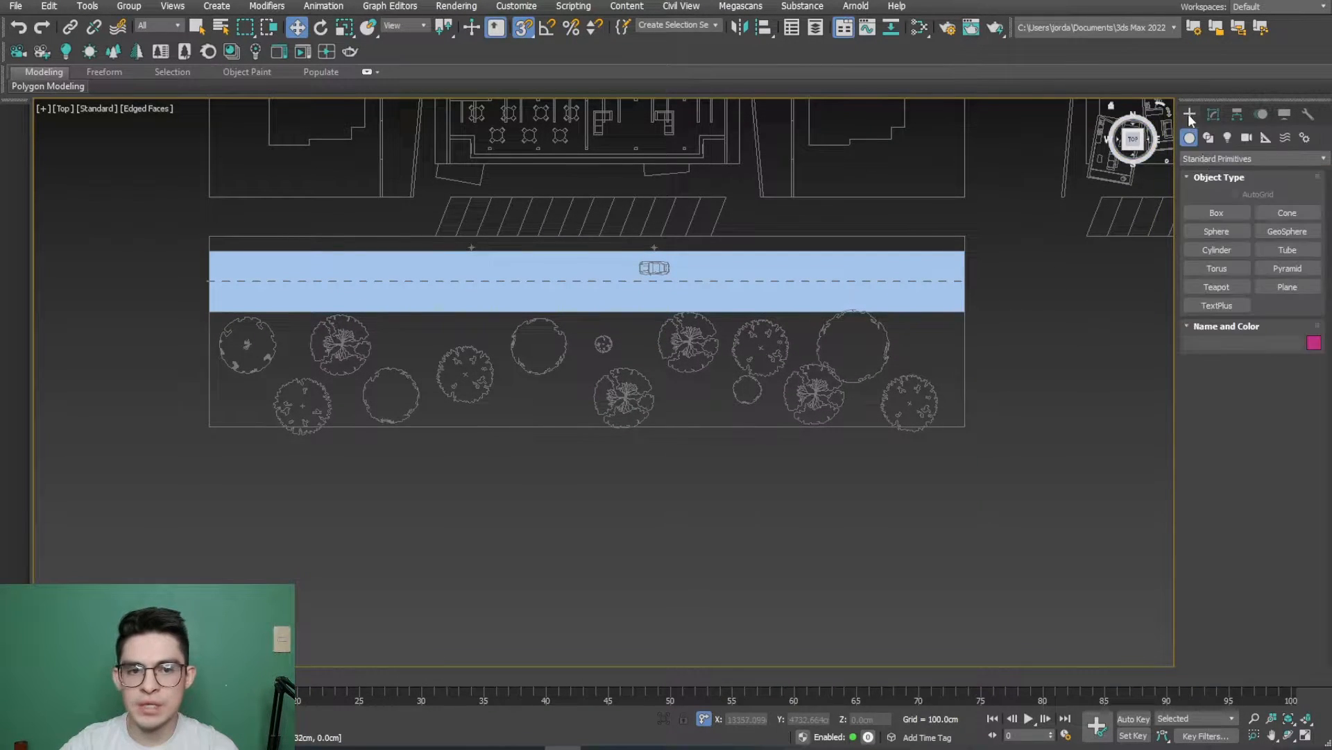
left_click(1288, 287)
left_click_drag(970, 311, 204, 426)
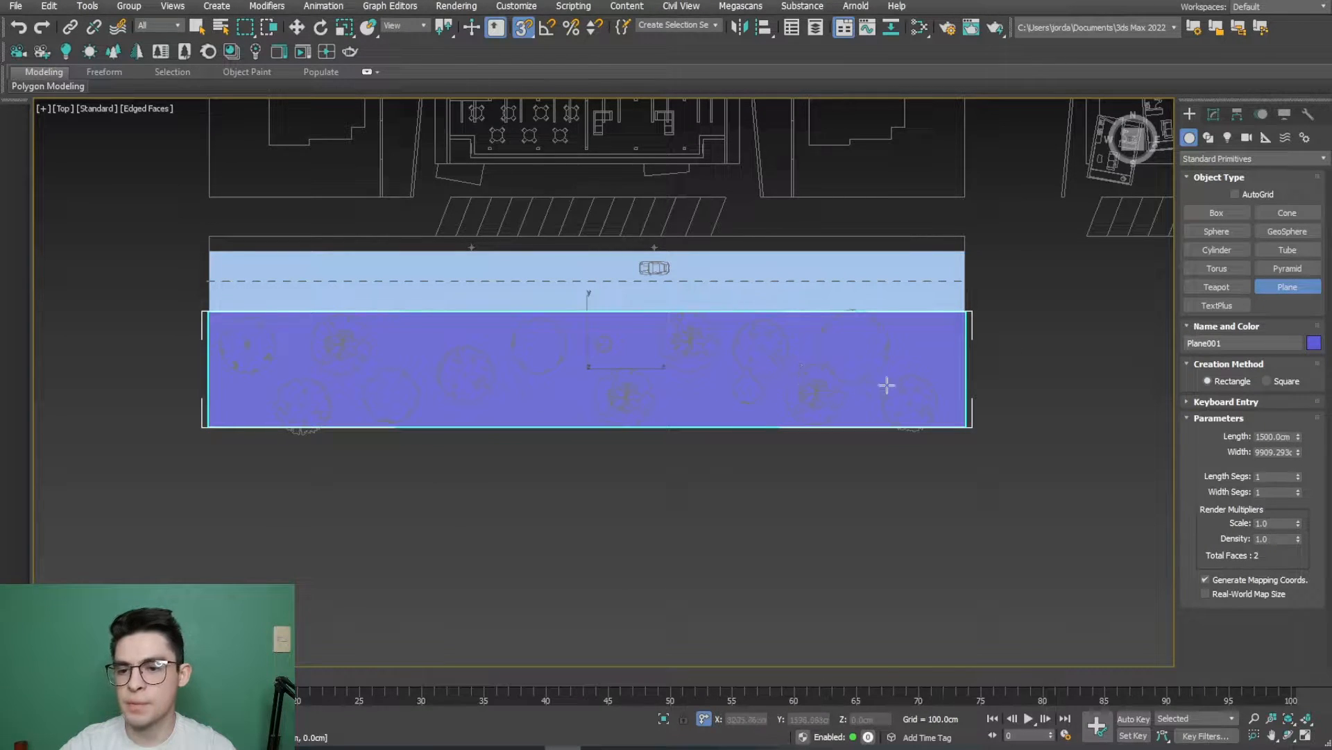
Step: Finish plane creation and rename the tree strip plane AREA VERDE
right_click(1056, 389)
left_click(1213, 114)
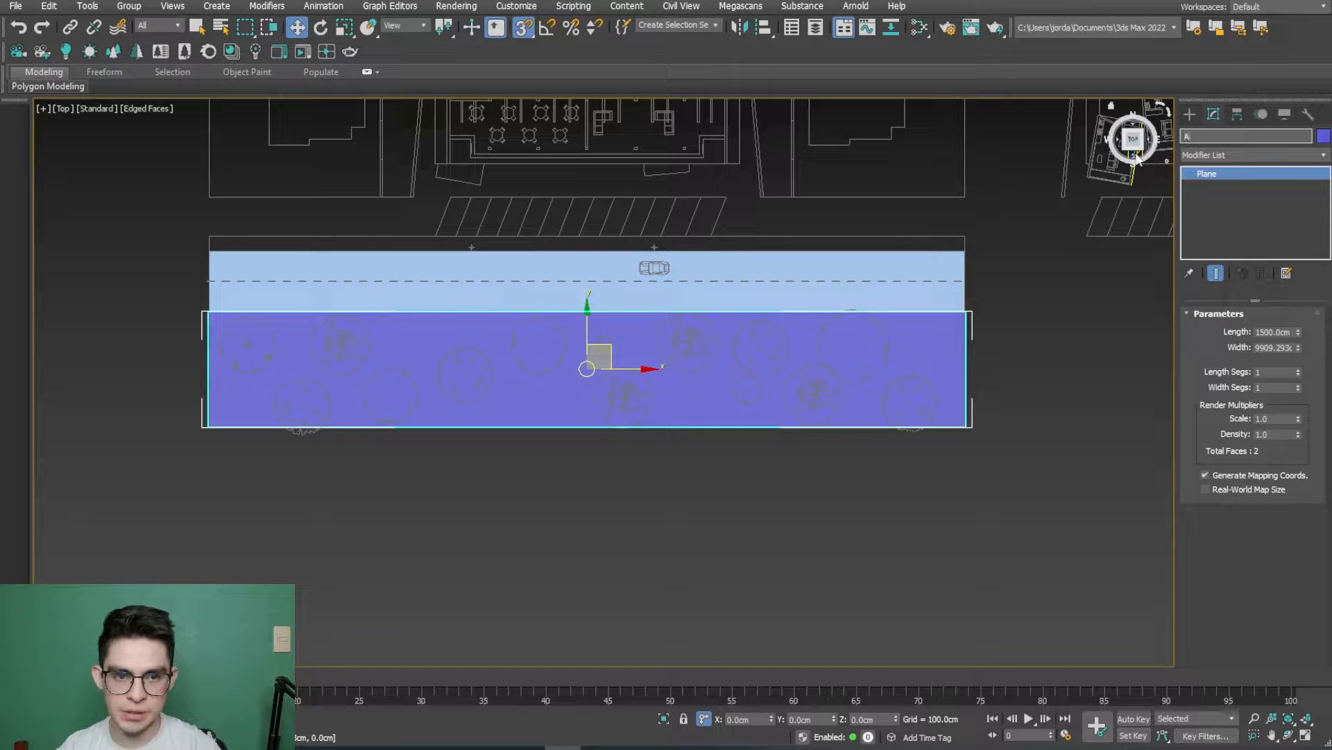
type("AREA VERDE")
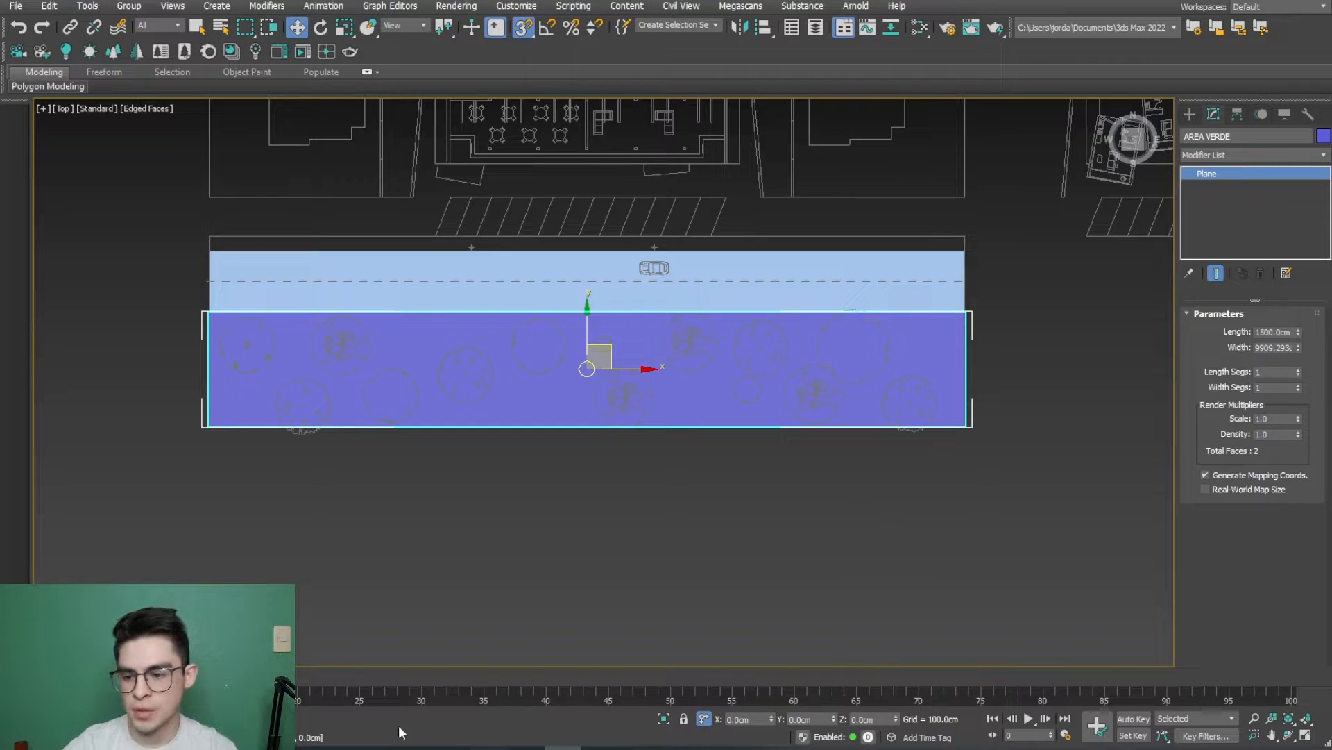
left_click(490, 747)
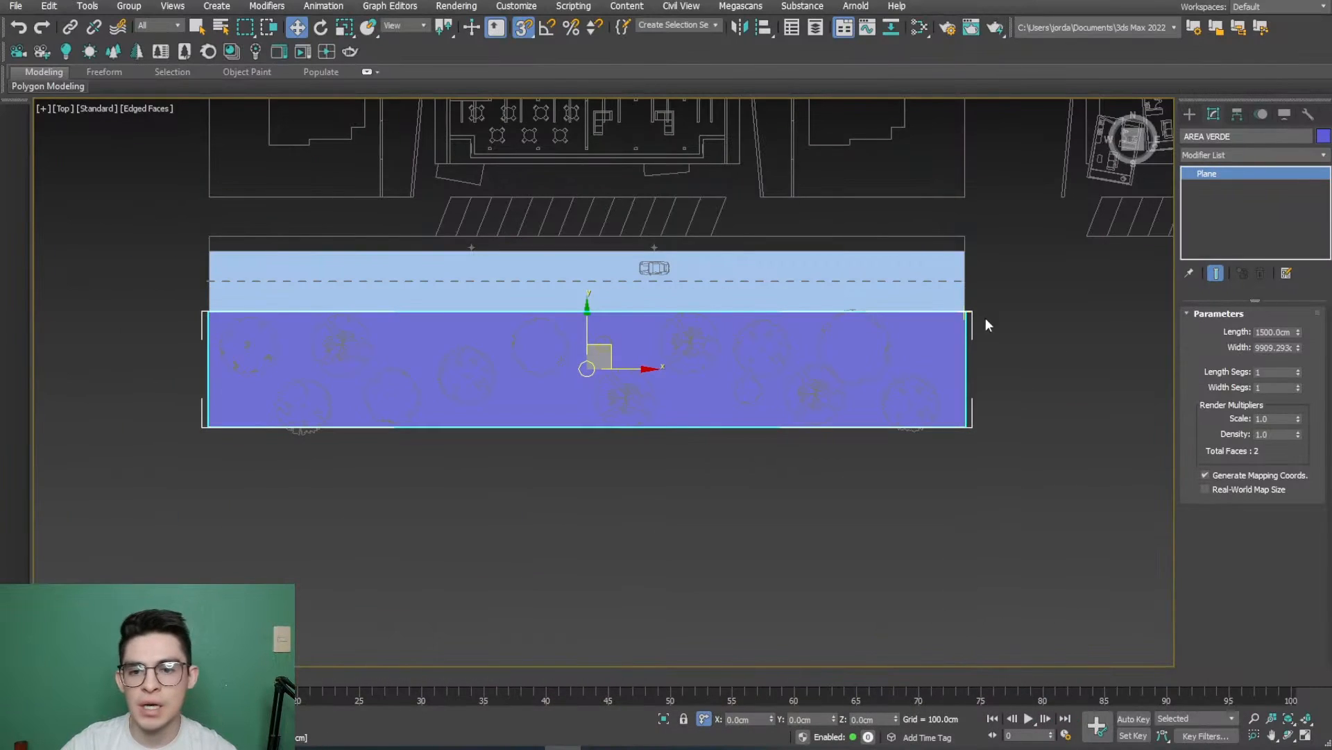
Step: Draw a third plane of about 195 × 9909 cm over the narrow strip between the road and the parking spaces
scroll(985, 318, "up", 3)
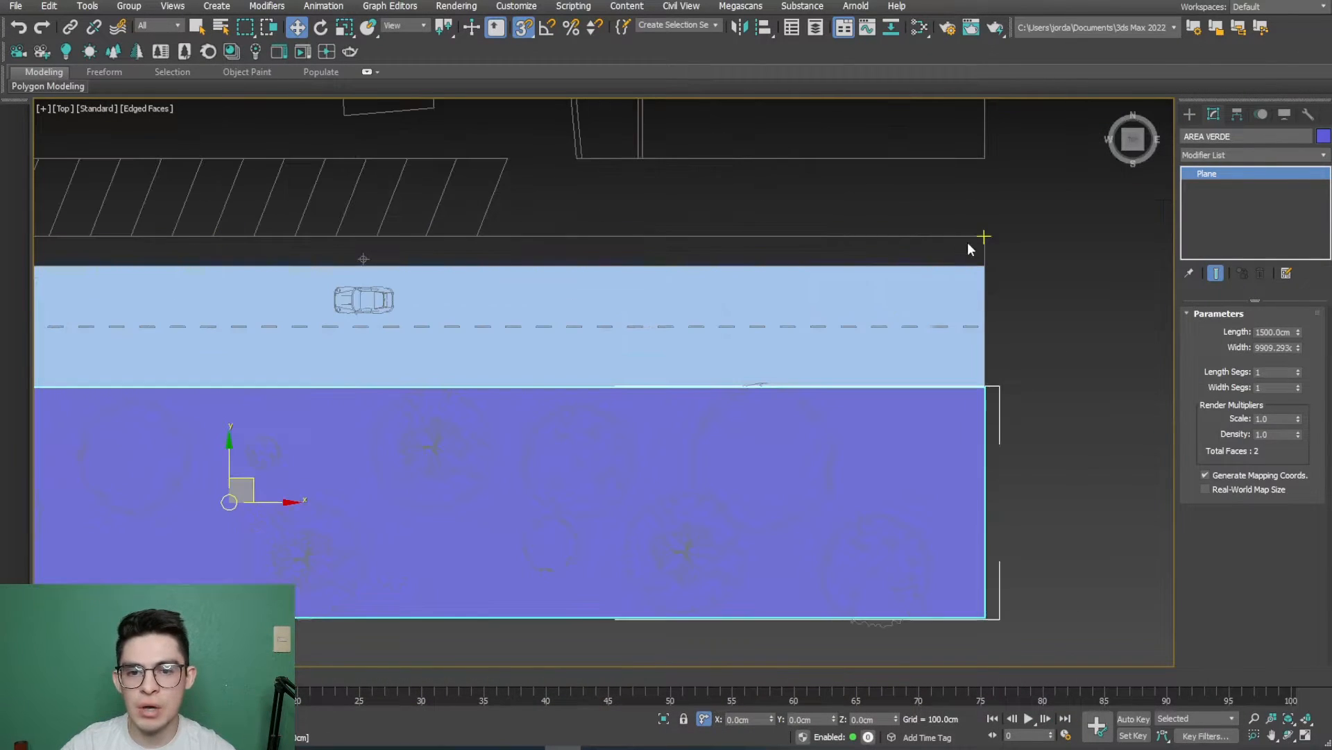
left_click(1190, 114)
left_click(1268, 280)
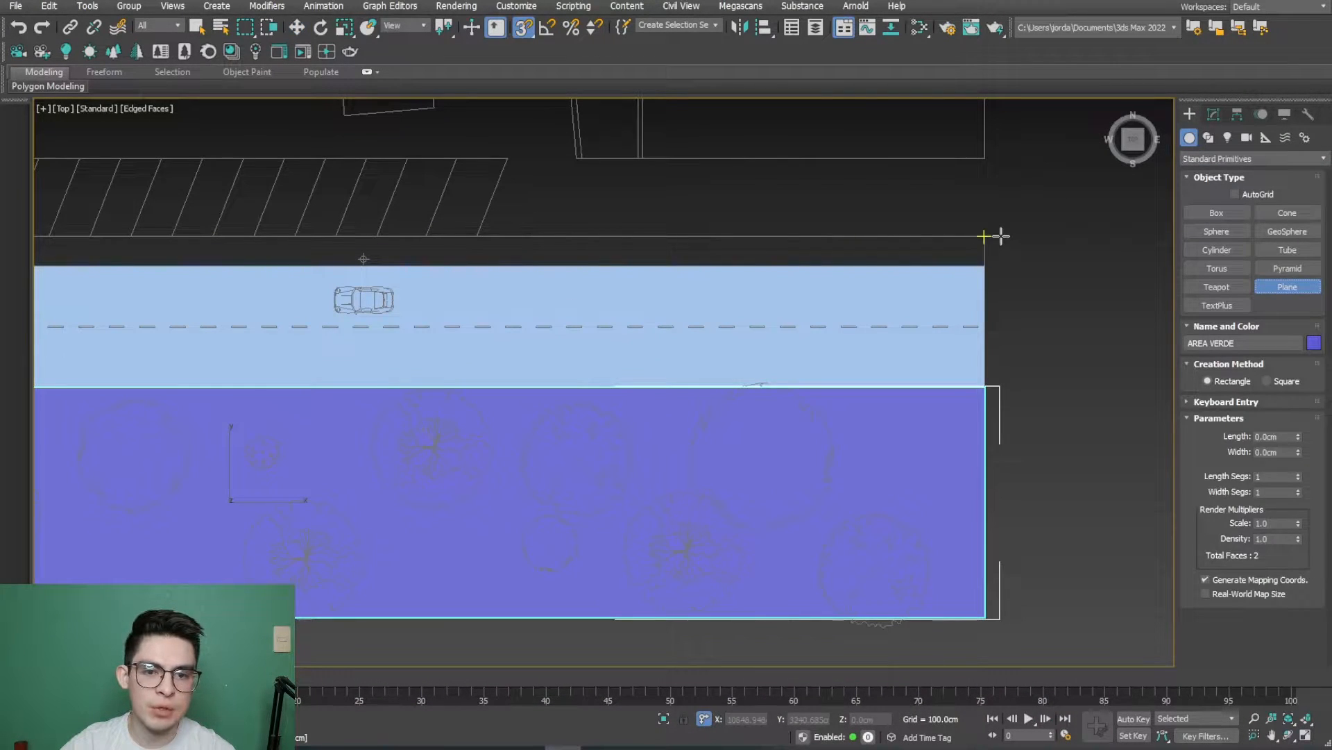
left_click_drag(997, 232, 602, 413)
scroll(809, 381, "down", 3)
middle_click_drag(758, 385, 979, 372)
left_click_drag(979, 372, 550, 326)
scroll(254, 305, "up", 5)
scroll(425, 416, "down", 4)
Step: Rename the narrow strip plane with a name beginning with SUPERF and deselect it
key("w")
left_click(1214, 114)
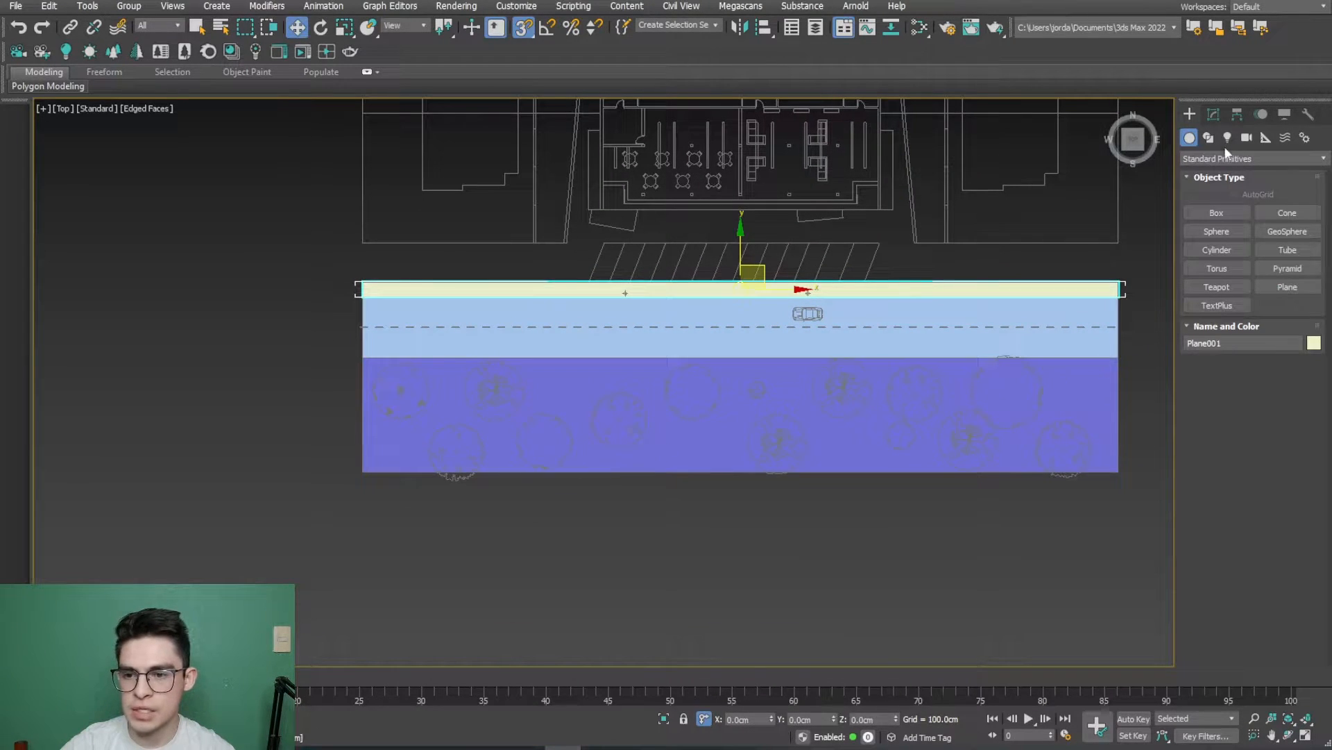
mouse_move(1116, 149)
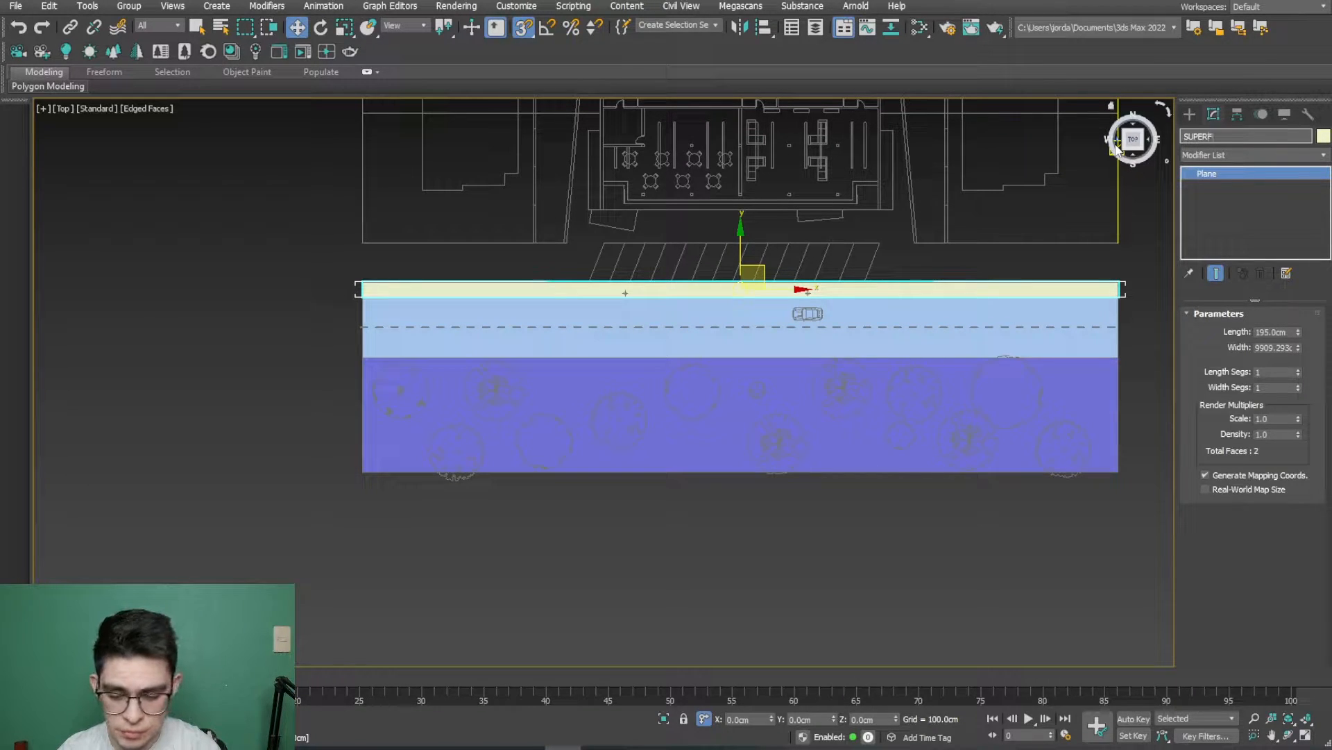
type("AS")
right_click(486, 235)
left_click(730, 225)
left_click(270, 272)
Step: Look over the three site planes, then switch to AutoCAD and examine the level notes on the road and parking area
middle_click_drag(299, 269, 246, 354)
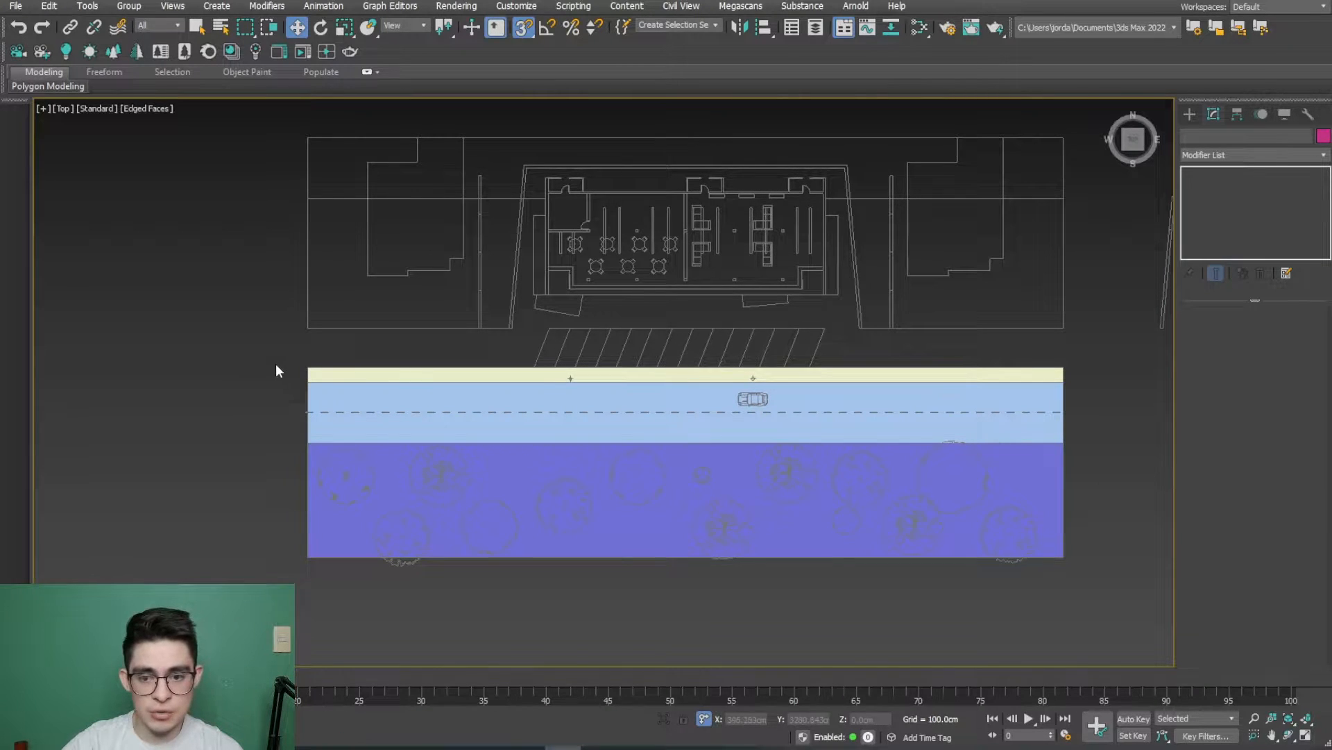
scroll(271, 364, "down", 2)
middle_click_drag(246, 390, 244, 434)
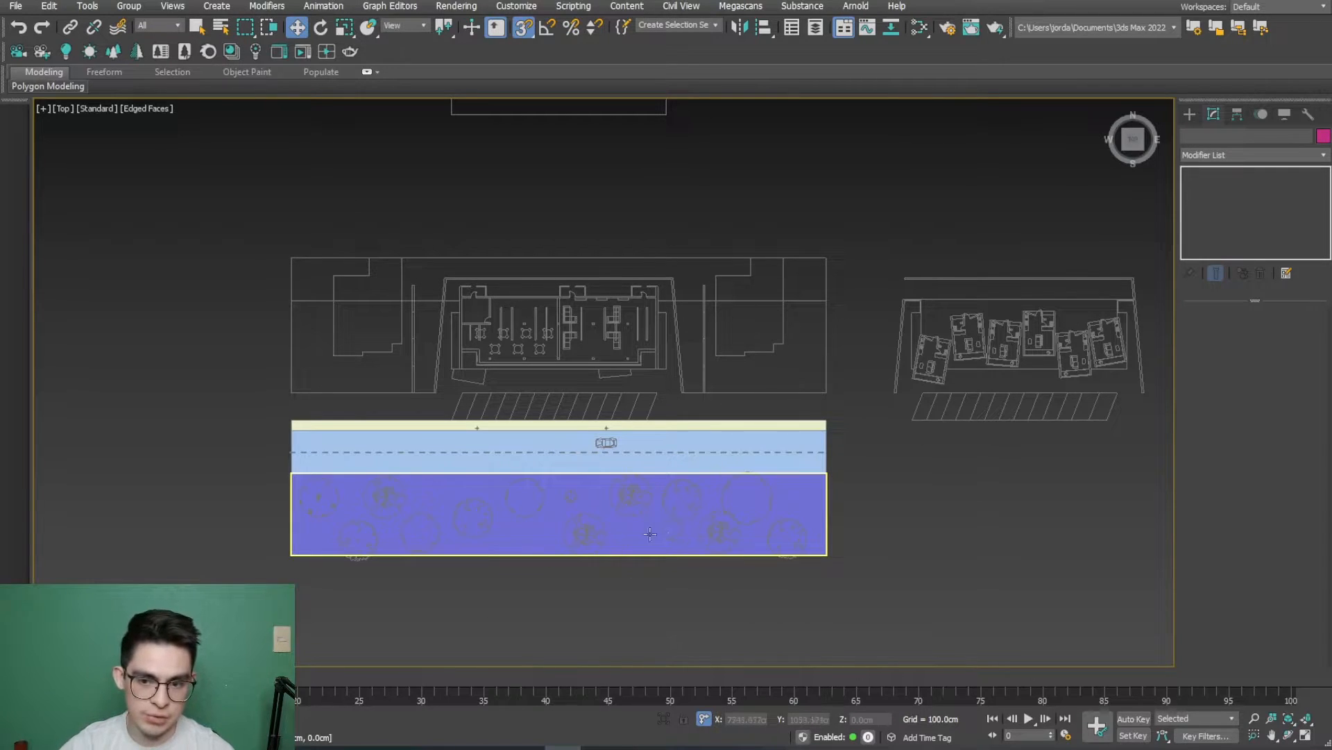
scroll(597, 528, "up", 3)
scroll(592, 518, "down", 3)
middle_click_drag(530, 406, 665, 456)
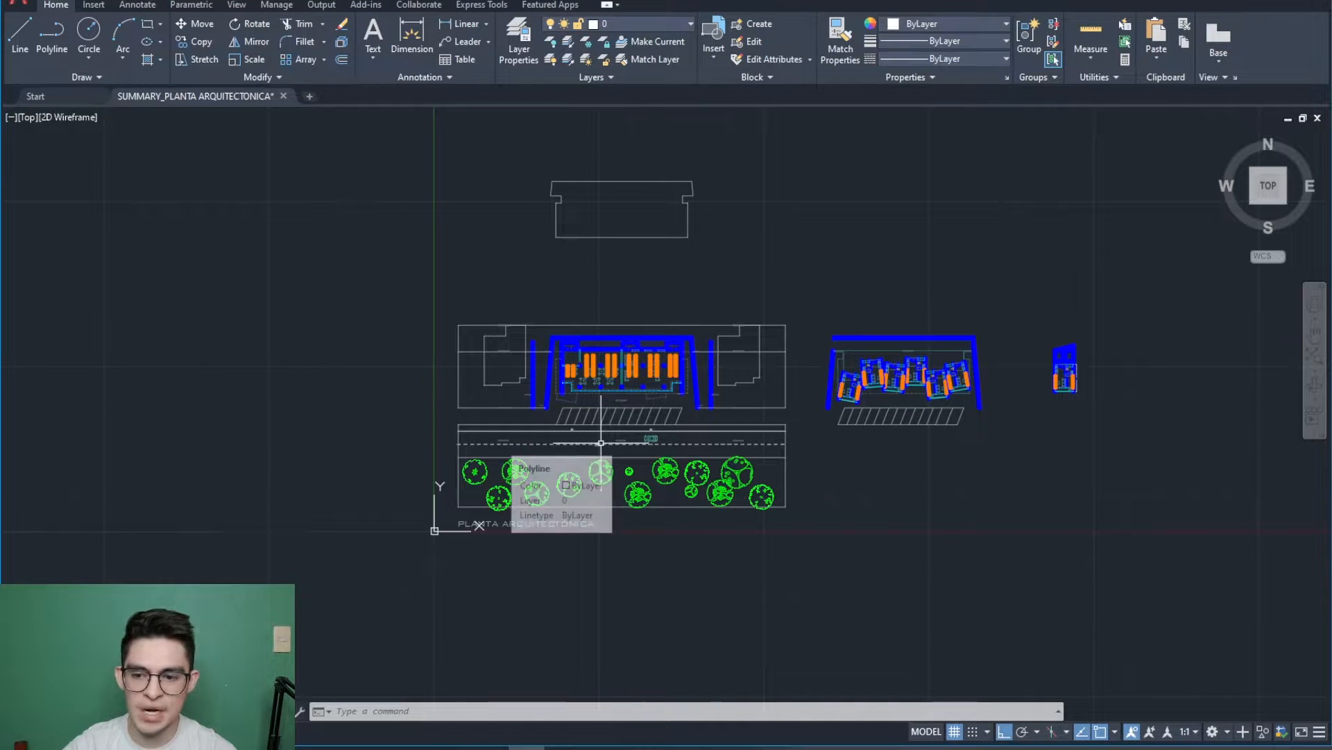
scroll(613, 439, "up", 10)
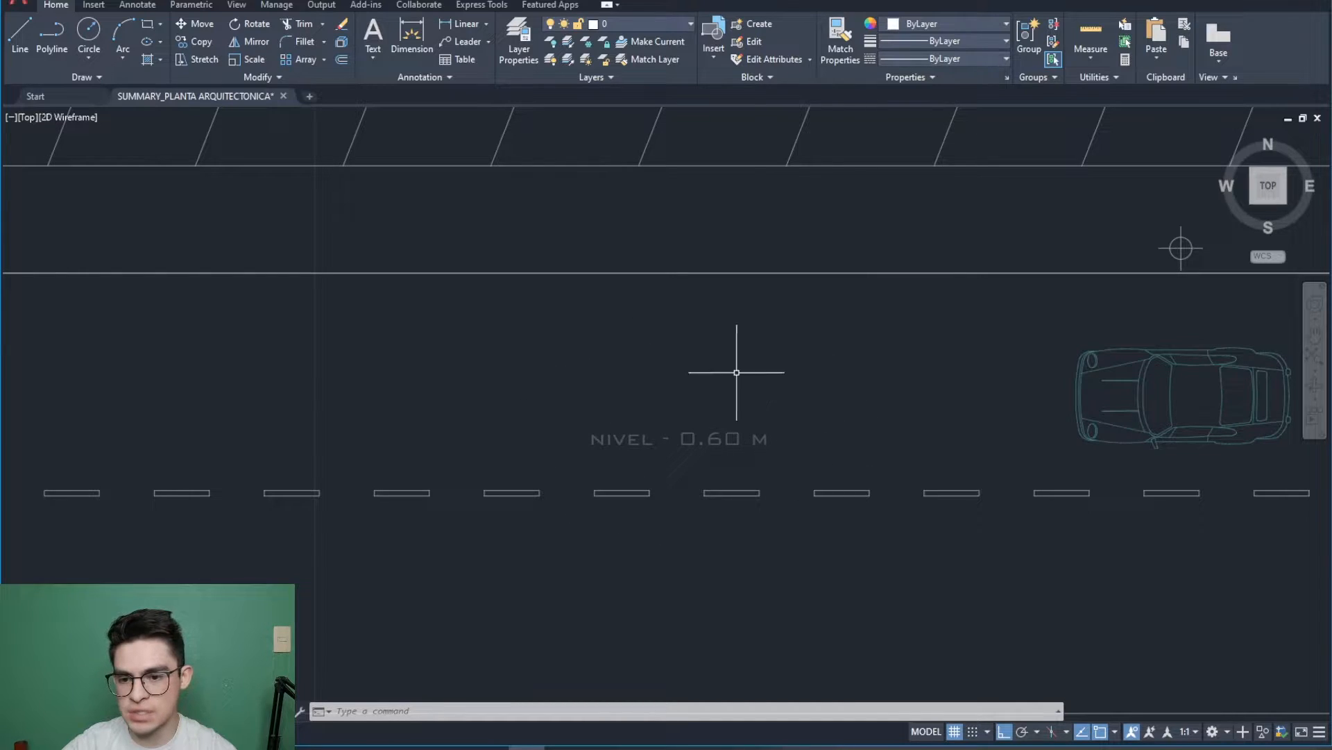
scroll(881, 448, "down", 5)
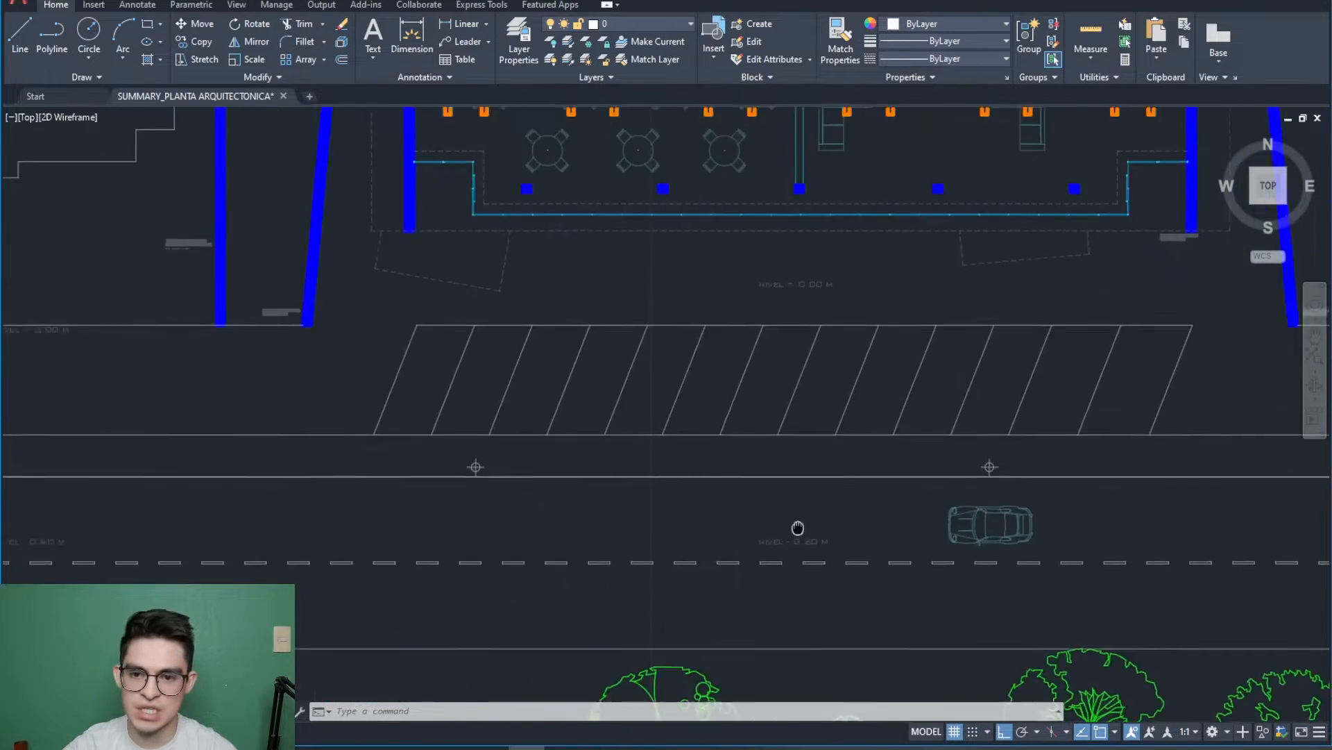
scroll(866, 351, "up", 5)
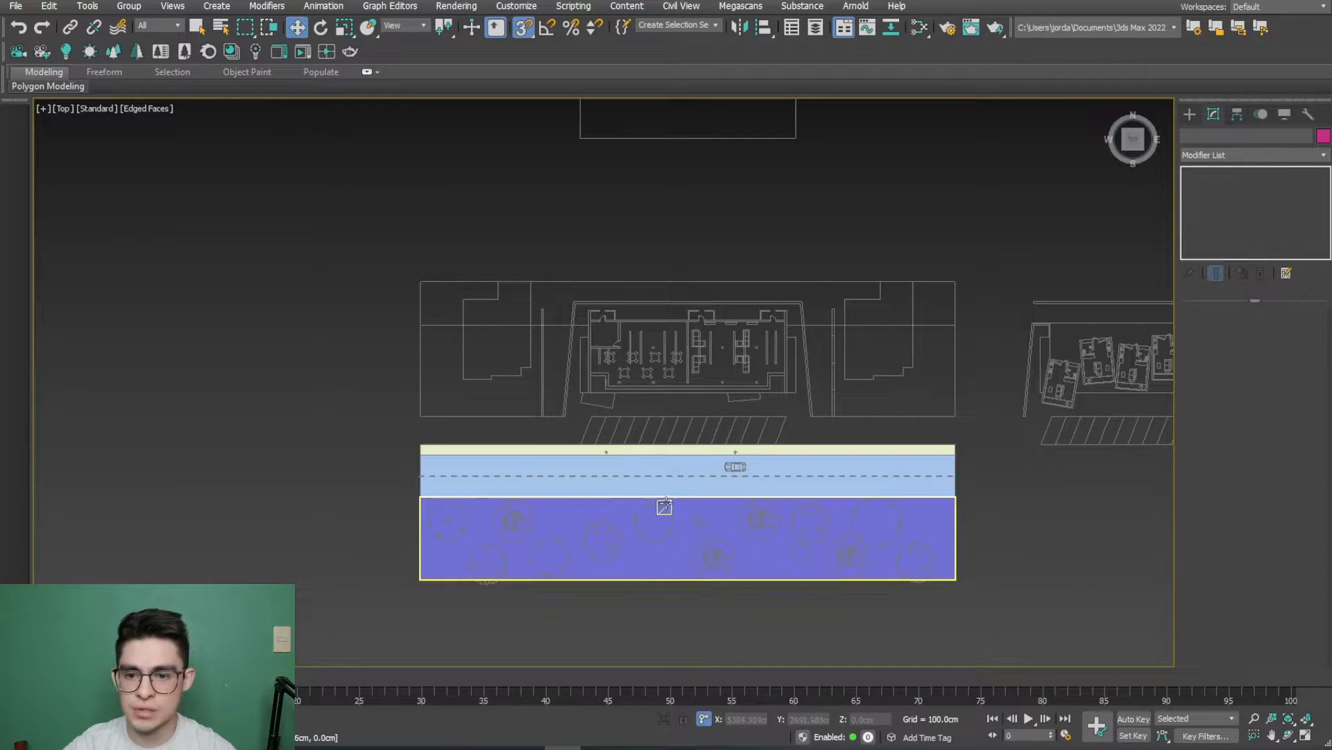
scroll(739, 444, "up", 3)
scroll(845, 410, "down", 2)
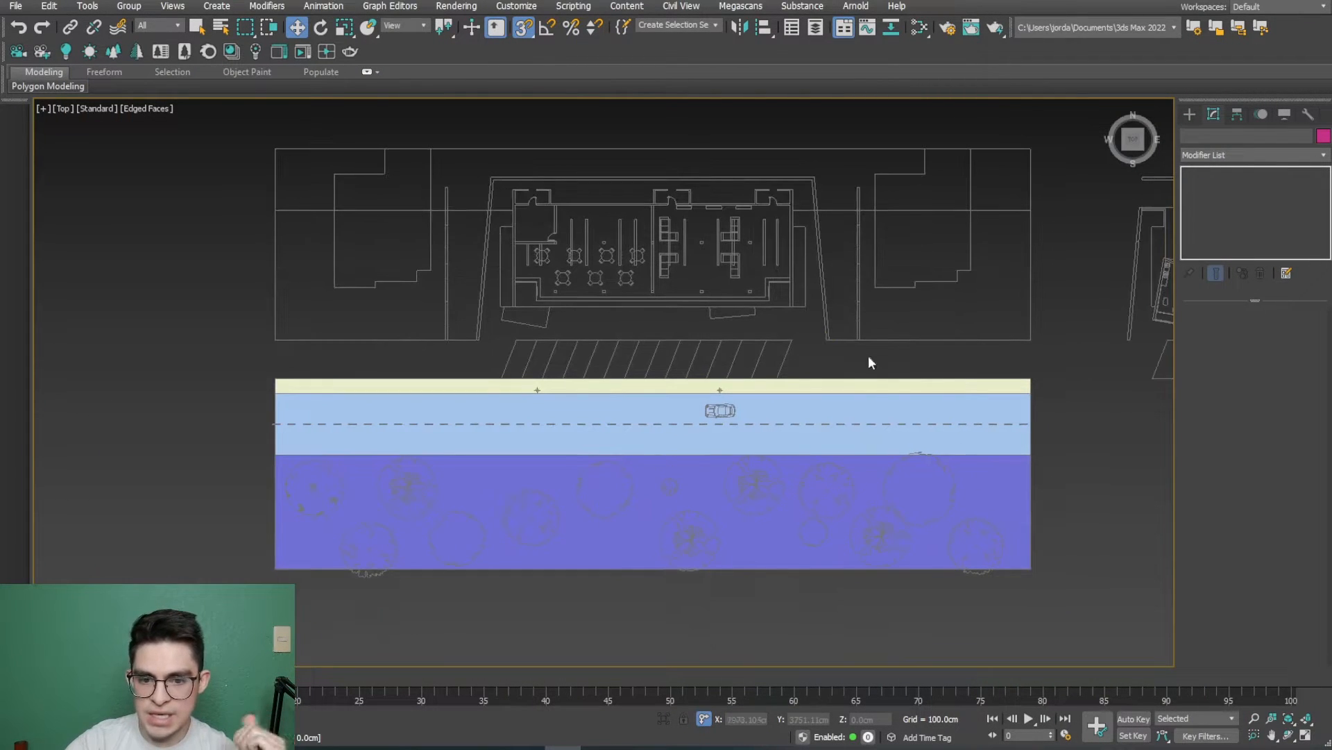
left_click(1189, 114)
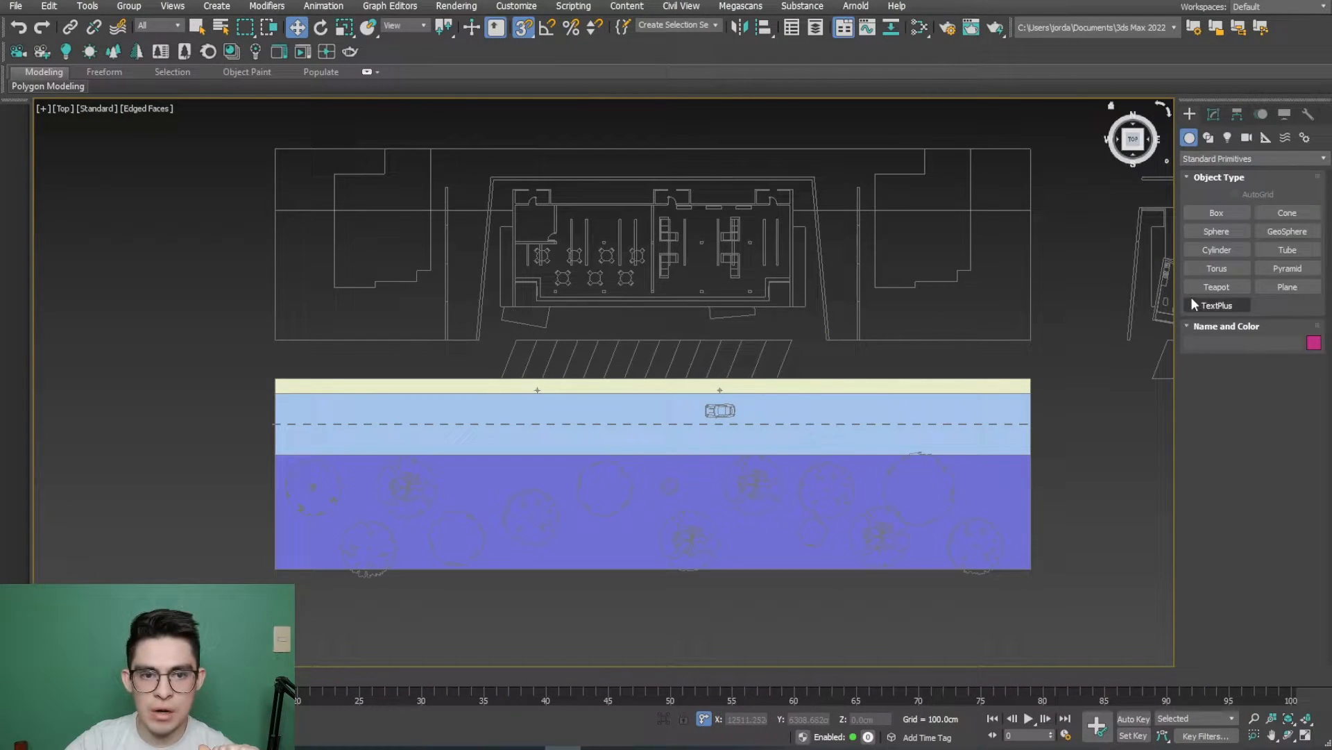
left_click(1208, 137)
left_click(1216, 231)
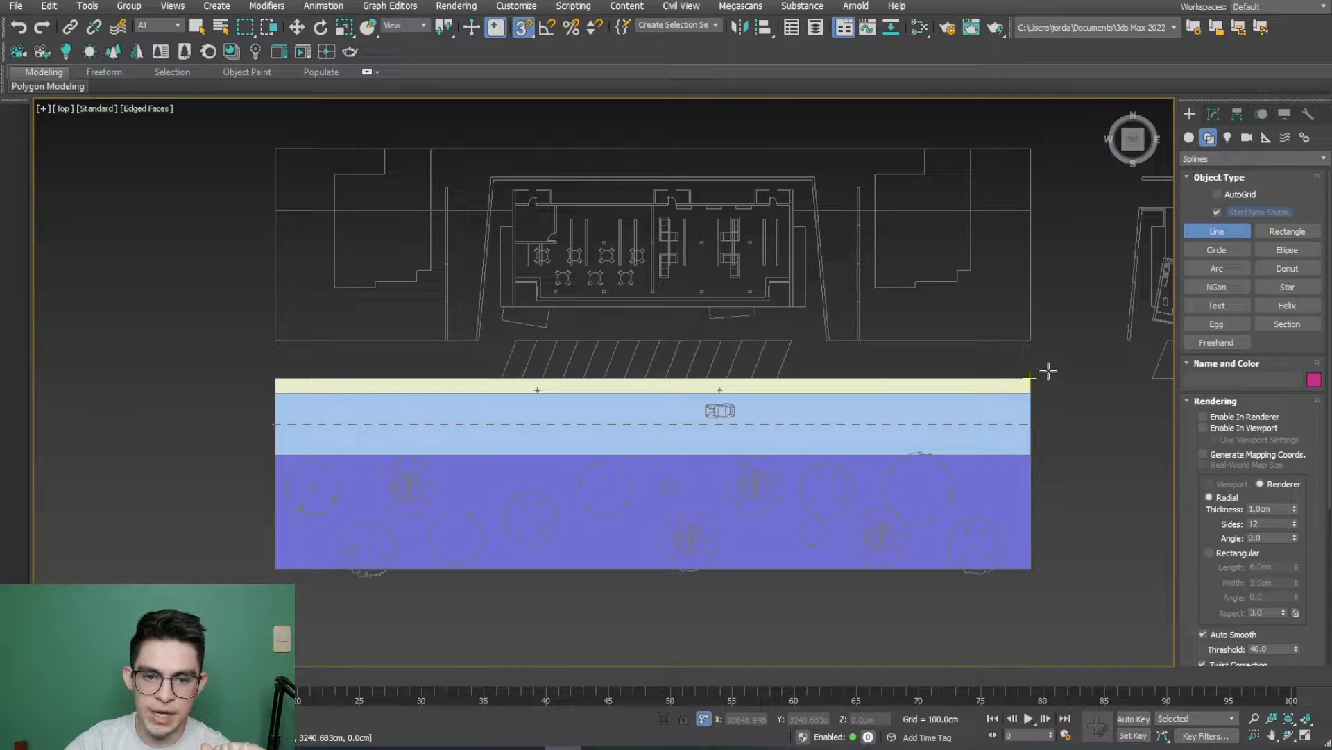
middle_click_drag(1049, 371, 1065, 395)
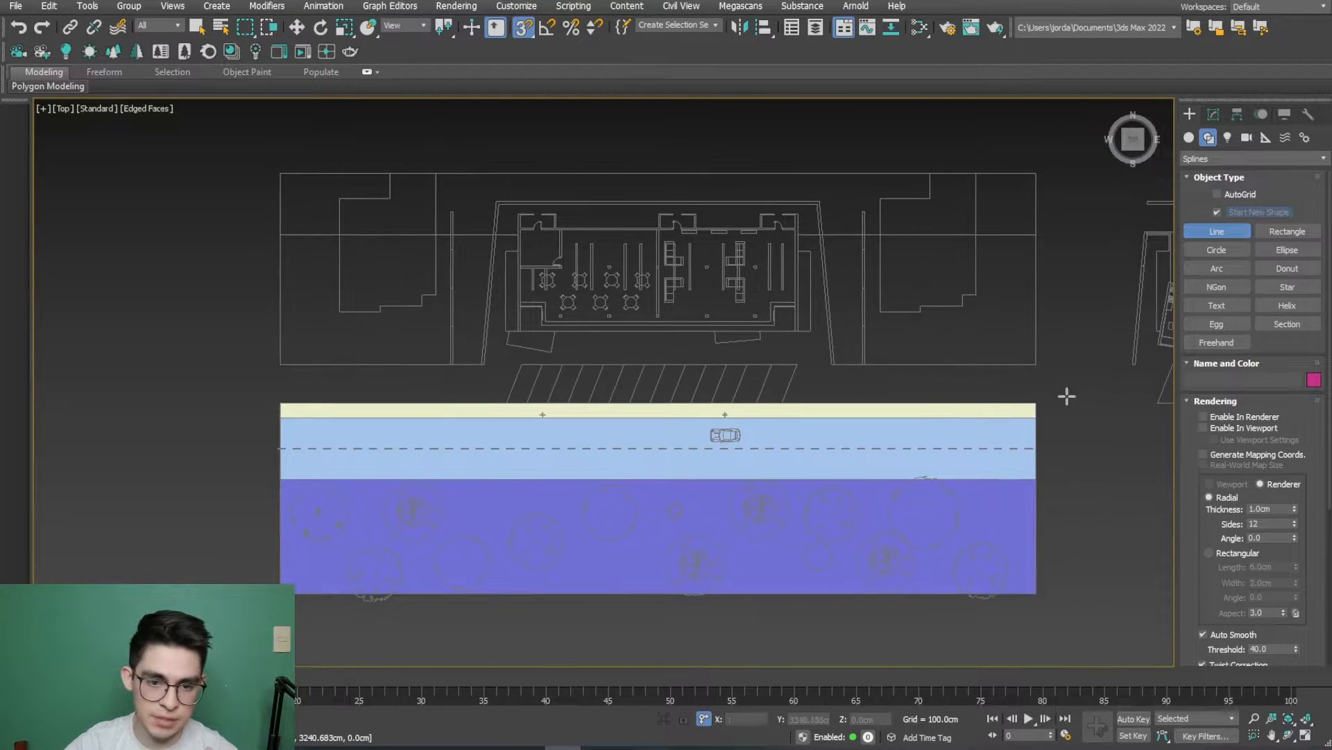
scroll(1043, 396, "up", 2)
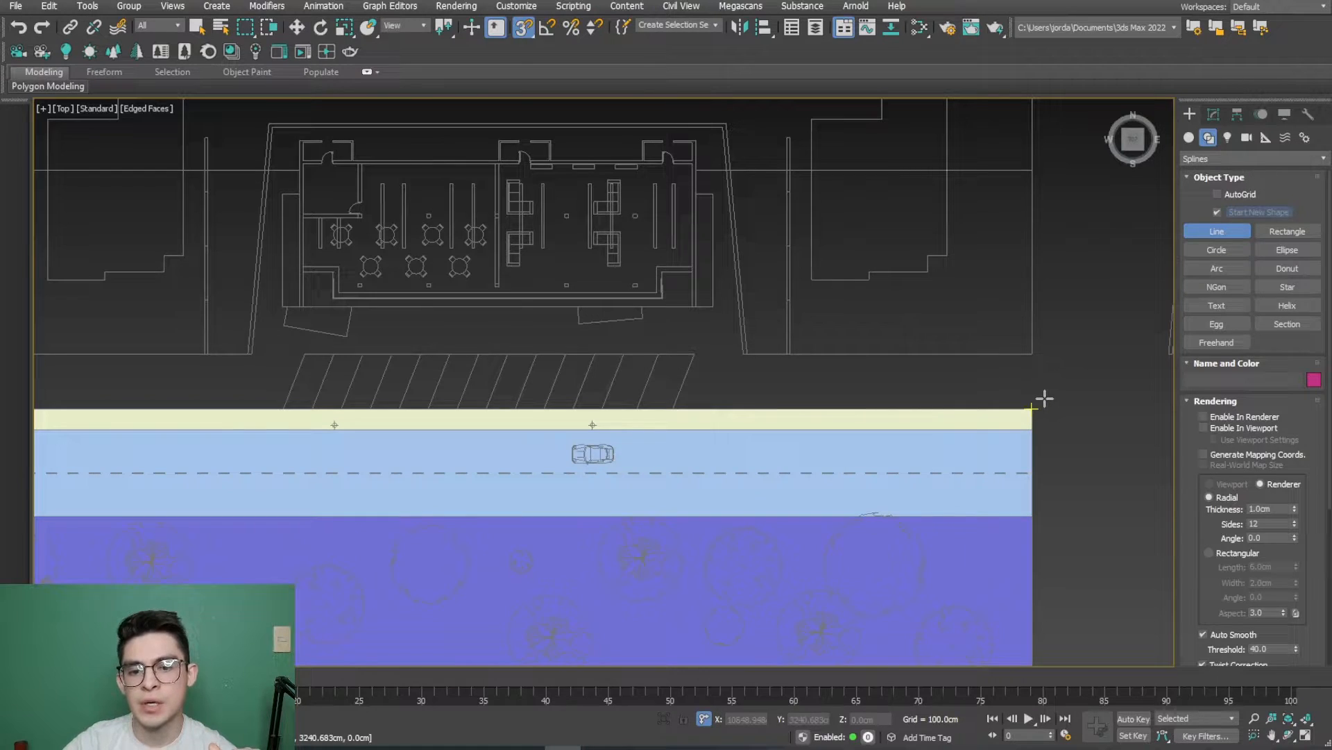
left_click(1045, 399)
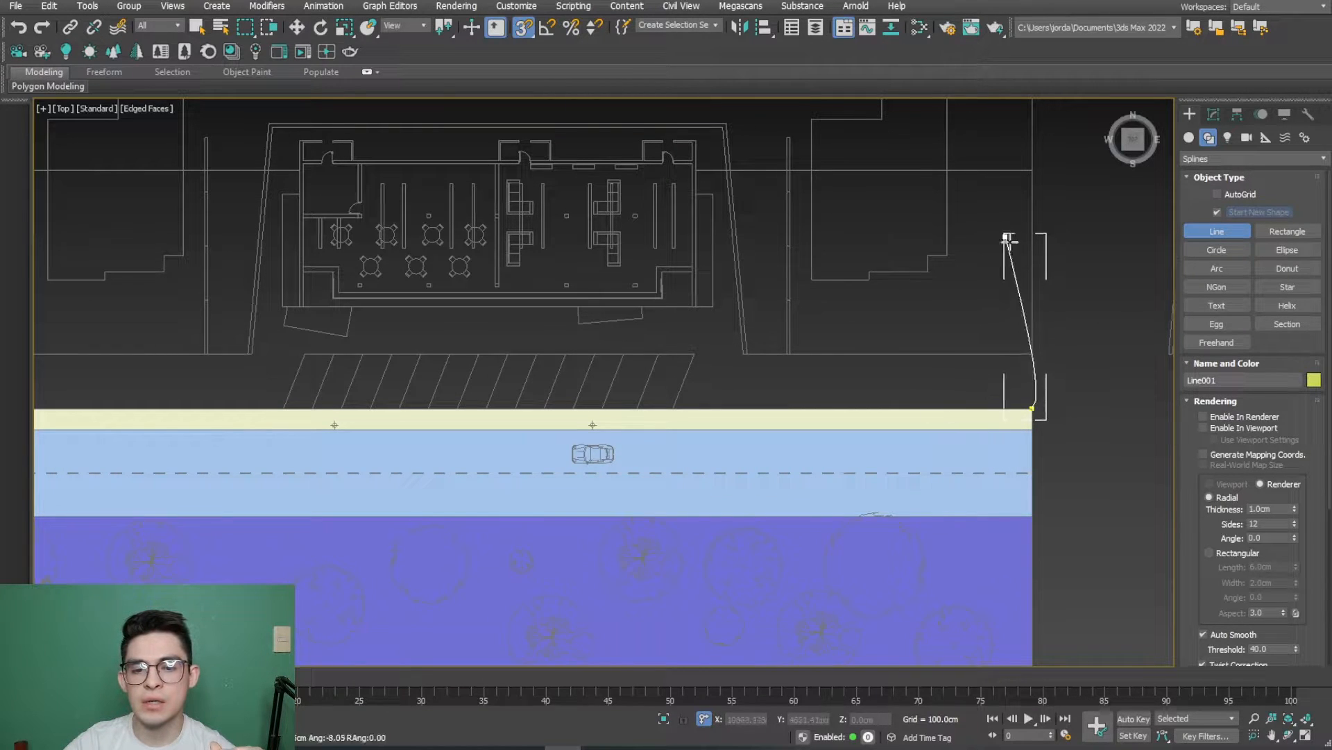
middle_click_drag(1038, 301, 854, 303)
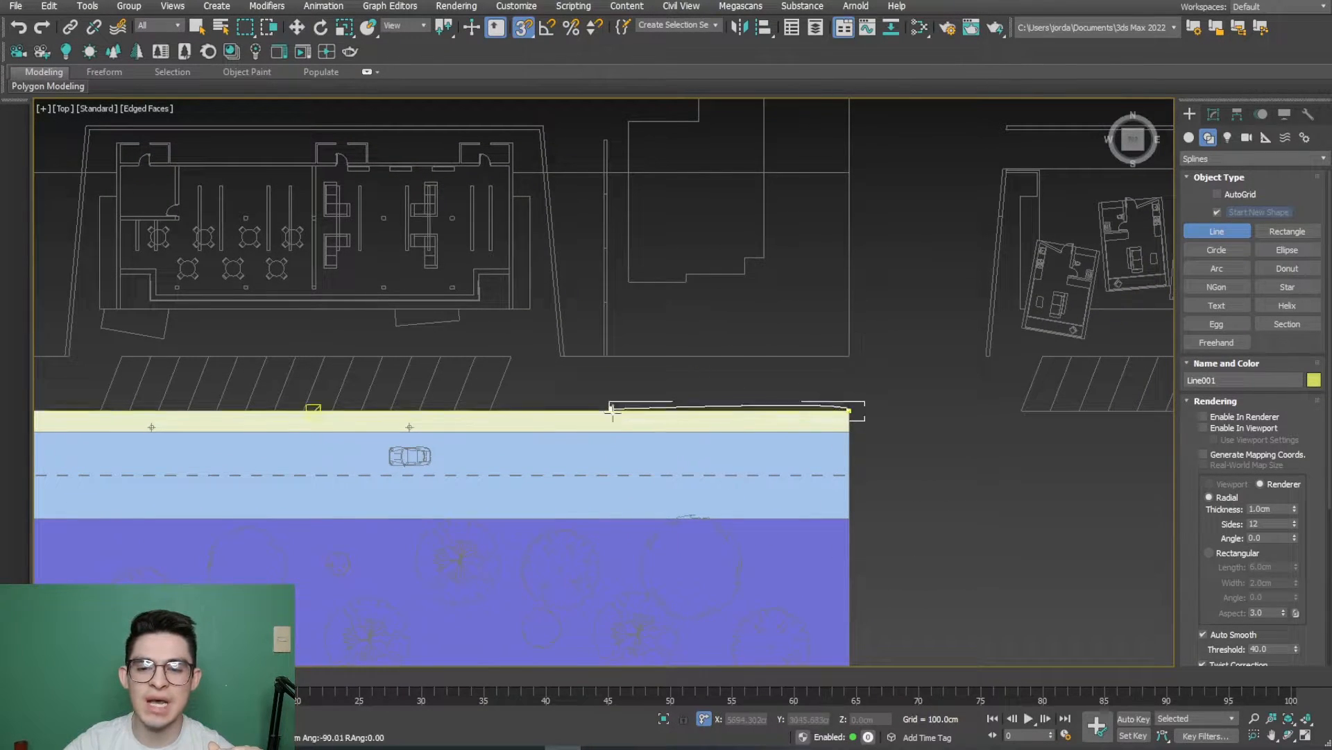
left_click(937, 400)
left_click(988, 500)
left_click(1073, 356)
left_click(1069, 527)
middle_click_drag(1123, 525, 909, 471)
left_click(934, 446)
right_click(1035, 444)
key("Delete")
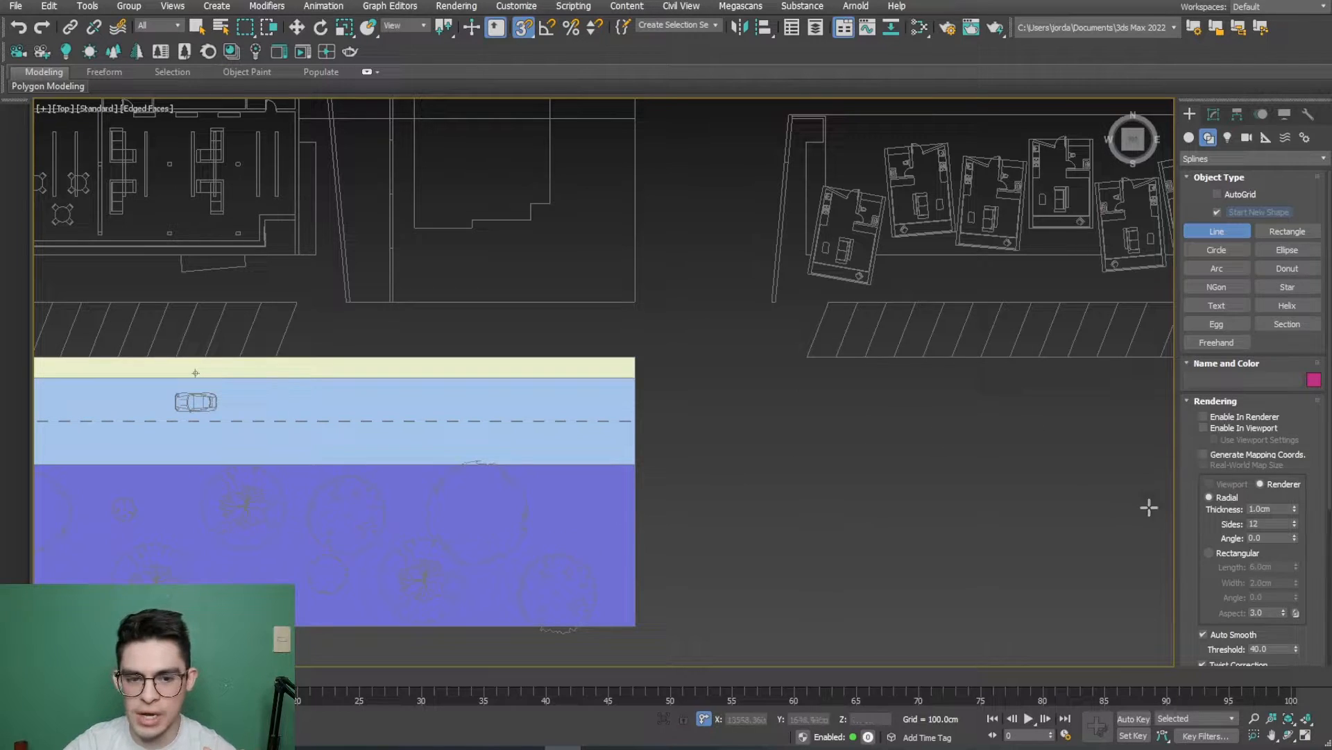
Step: Restart the Line spline tool and set its creation method's drag type to Corner
left_click(1213, 115)
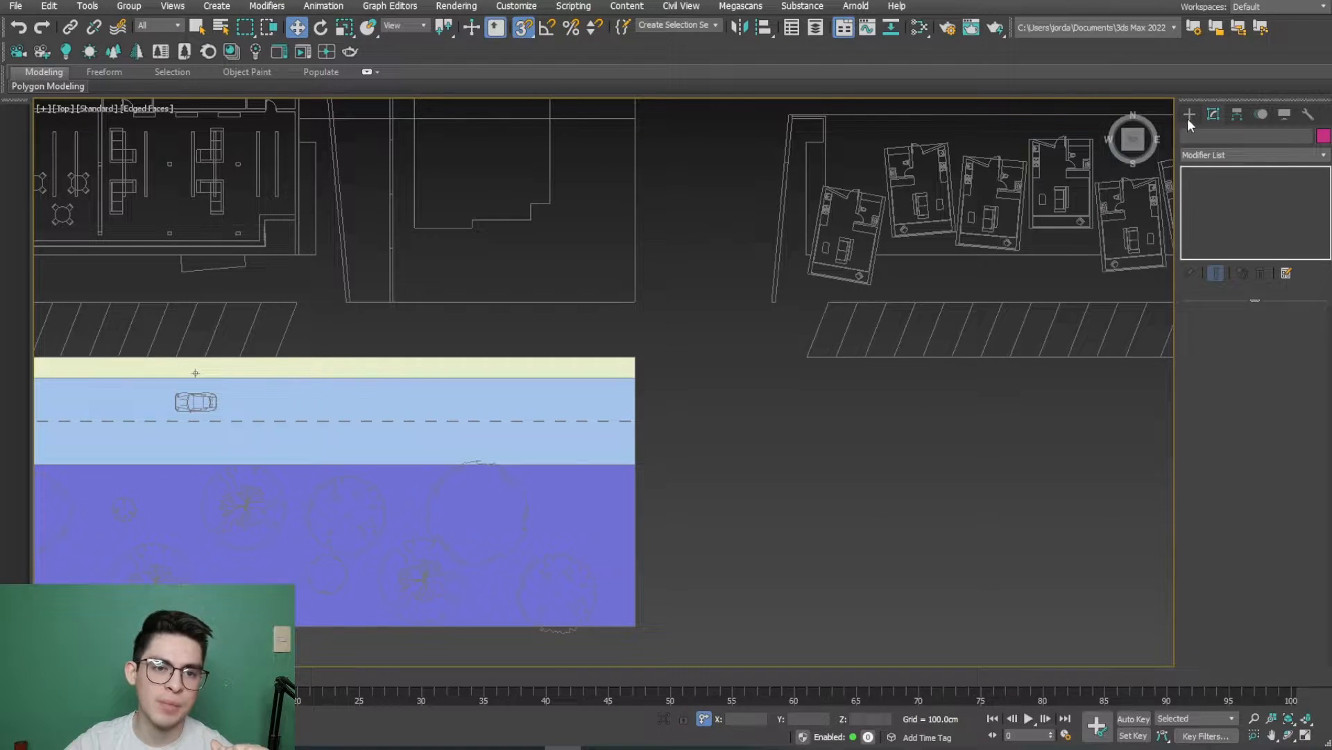
left_click(1189, 117)
left_click_drag(1202, 463, 1206, 139)
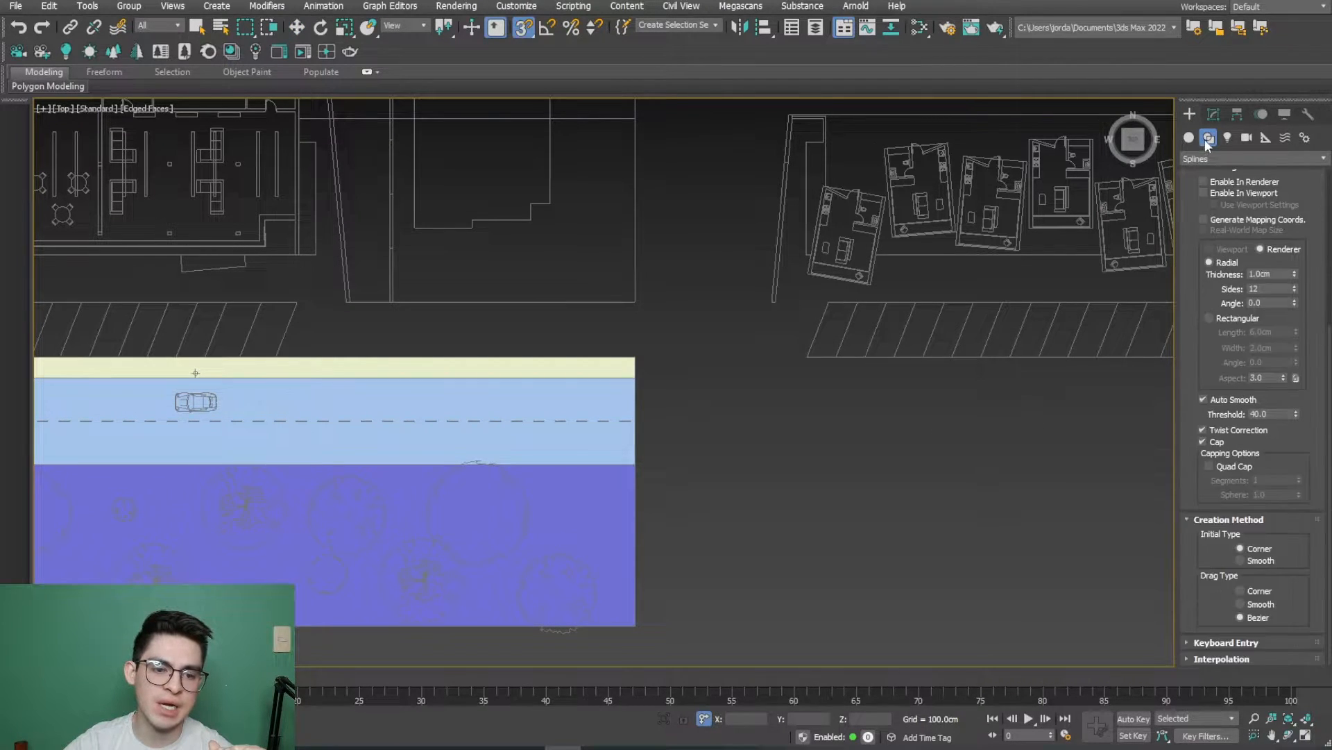
scroll(1209, 333, "up", 5)
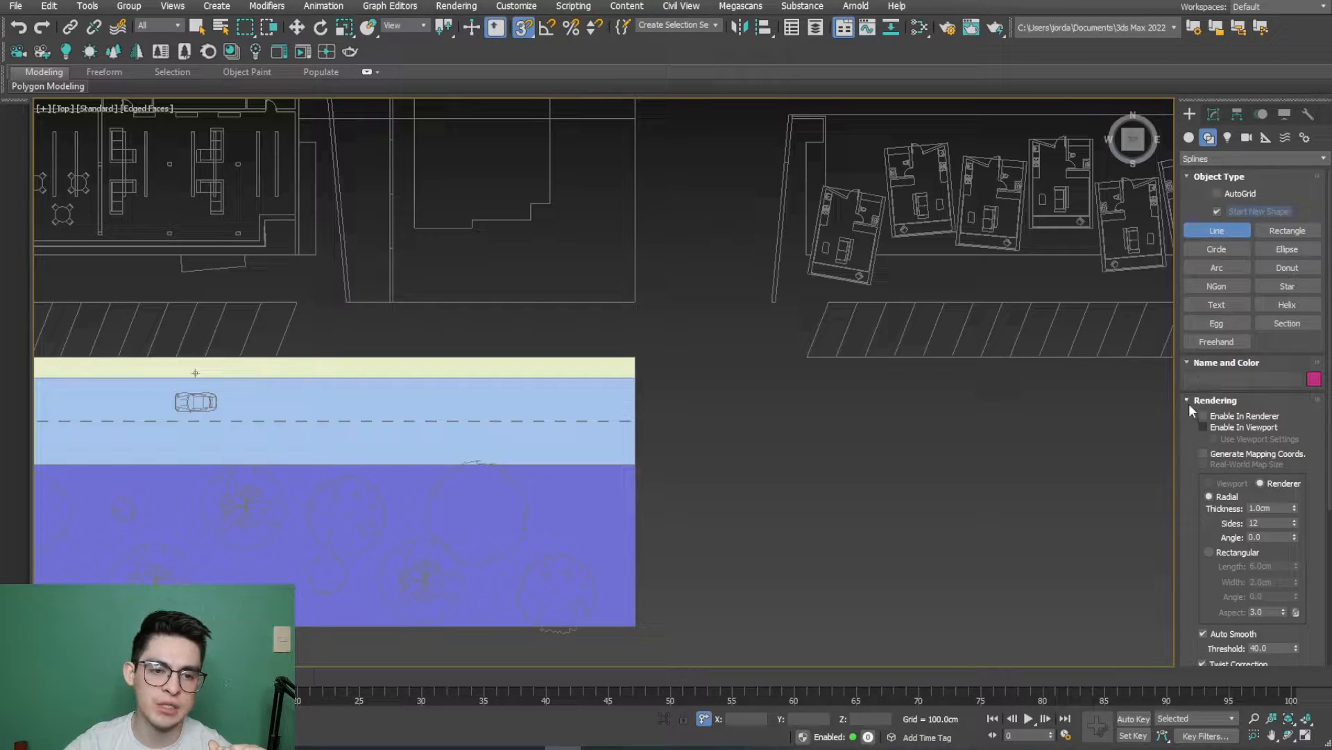
left_click(1192, 402)
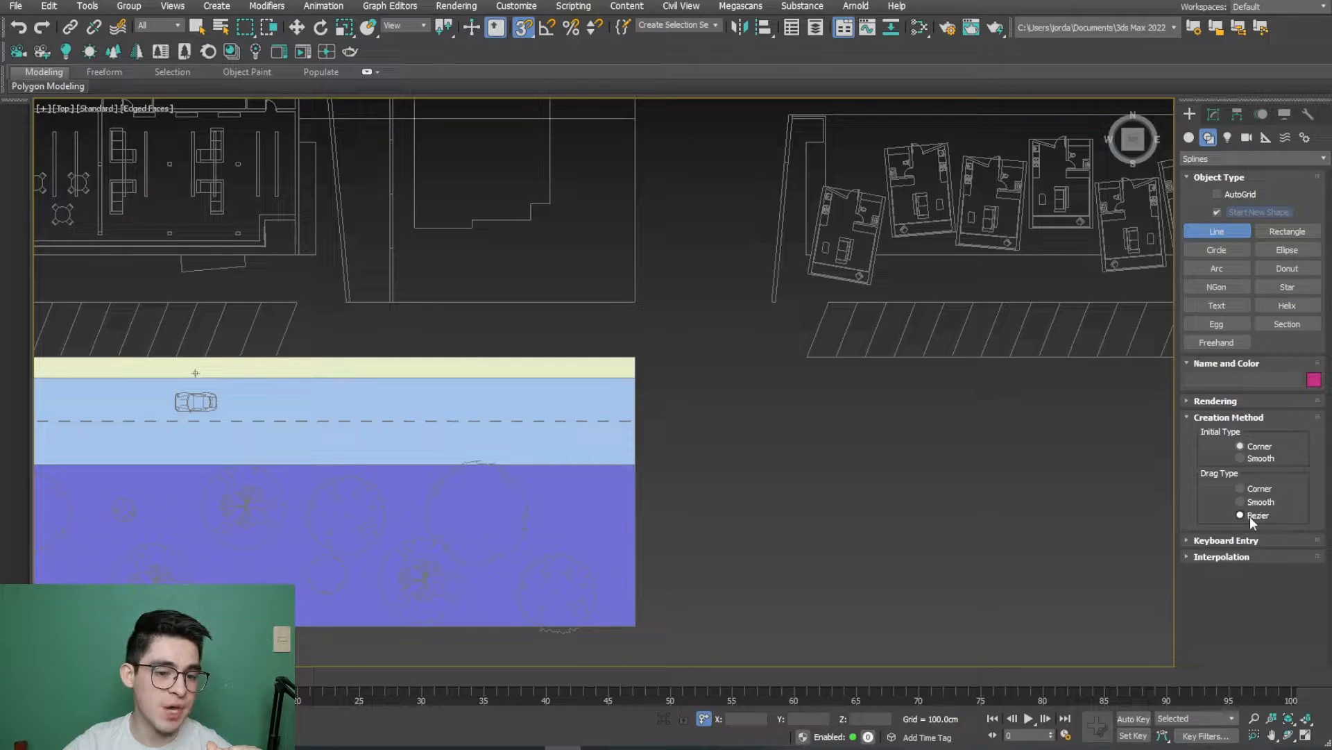
left_click(1257, 489)
Step: Start a snapped line along the narrow strip's upper edge from its east to its west end, continuing up to the lot's front corner
middle_click_drag(721, 387, 803, 431)
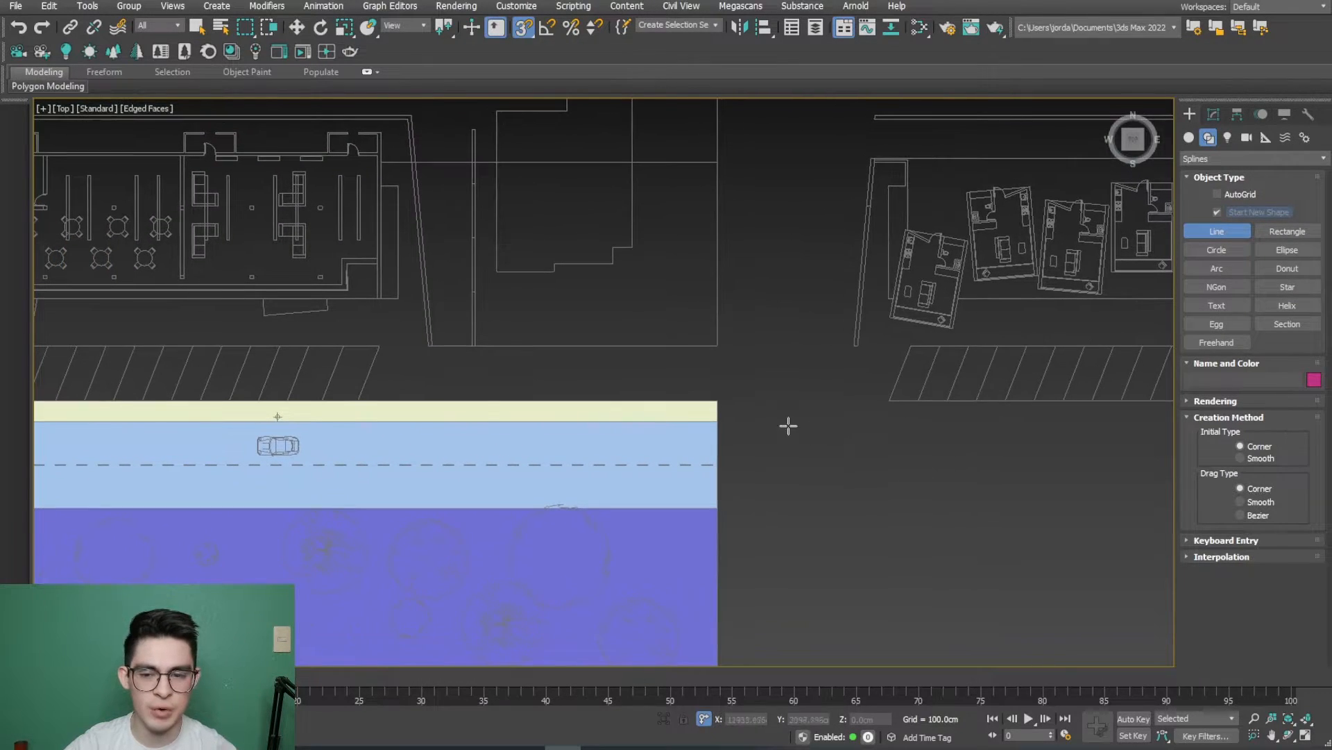
left_click(726, 393)
scroll(615, 368, "down", 3)
middle_click_drag(611, 368, 728, 521)
scroll(672, 426, "up", 3)
scroll(640, 416, "up", 2)
left_click(627, 463)
left_click(628, 387)
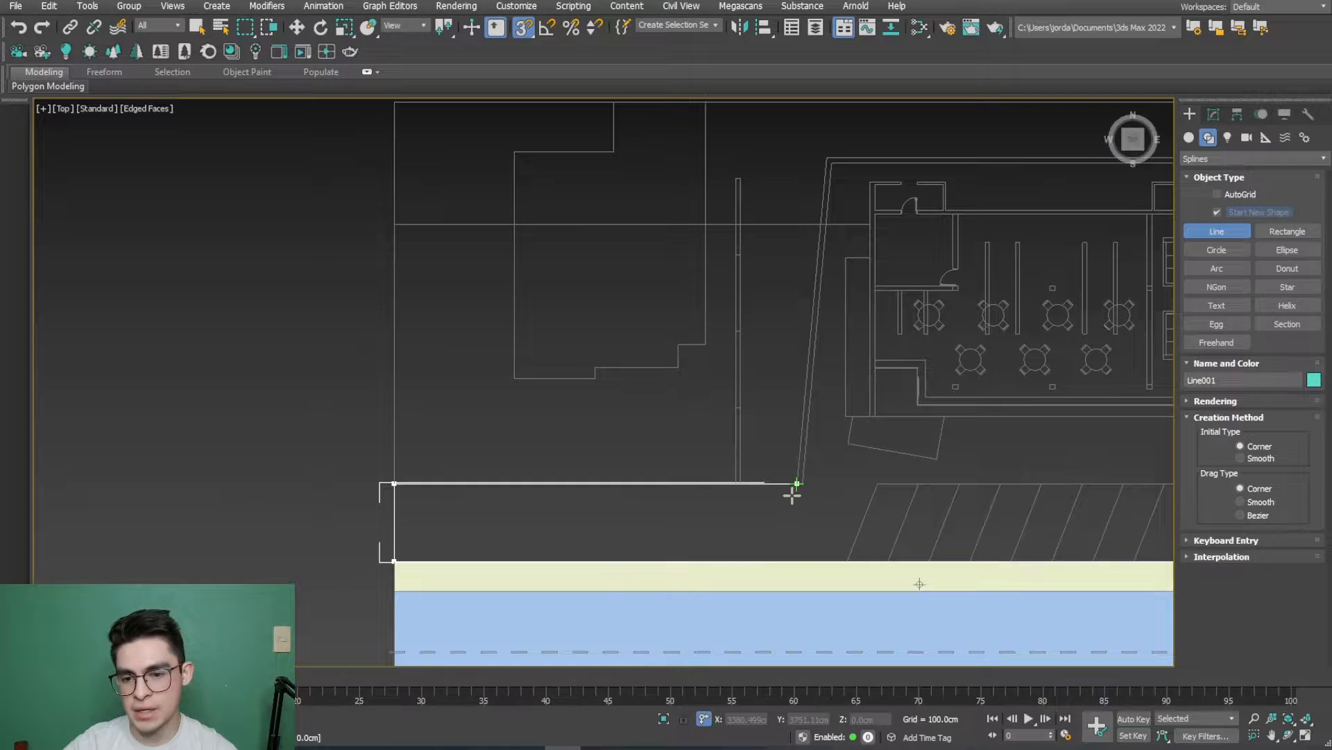
Step: Continue the line to the base of the west boundary wall and around the two rear corners of the building enclosure
scroll(791, 488, "up", 5)
scroll(809, 485, "down", 6)
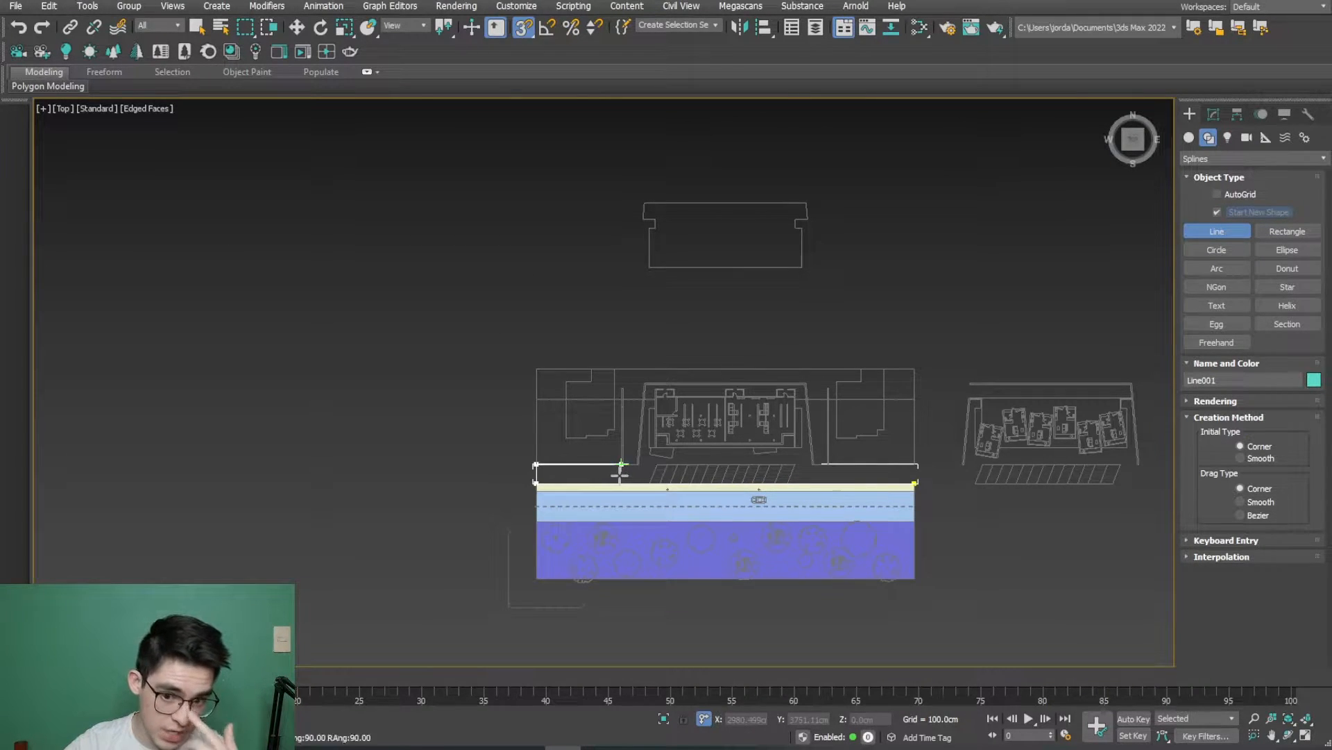
scroll(618, 467, "up", 3)
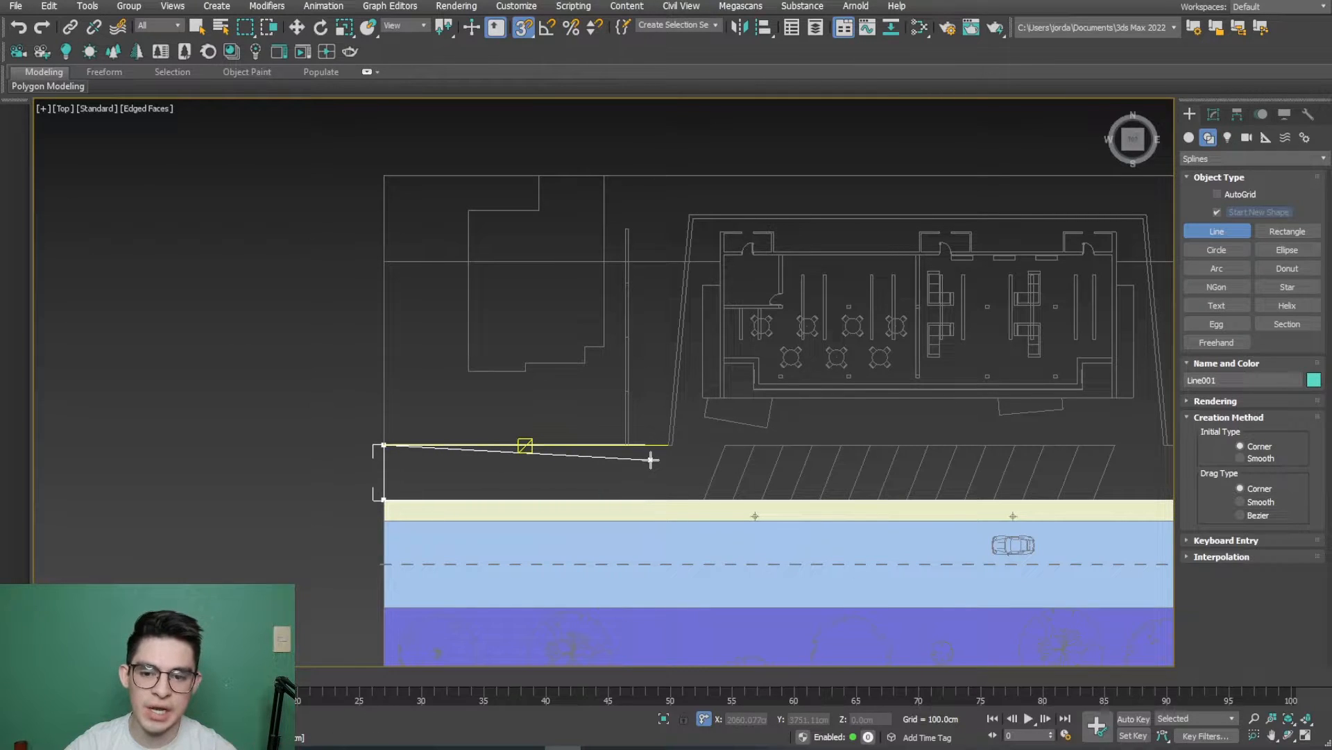
middle_click_drag(549, 472, 455, 455)
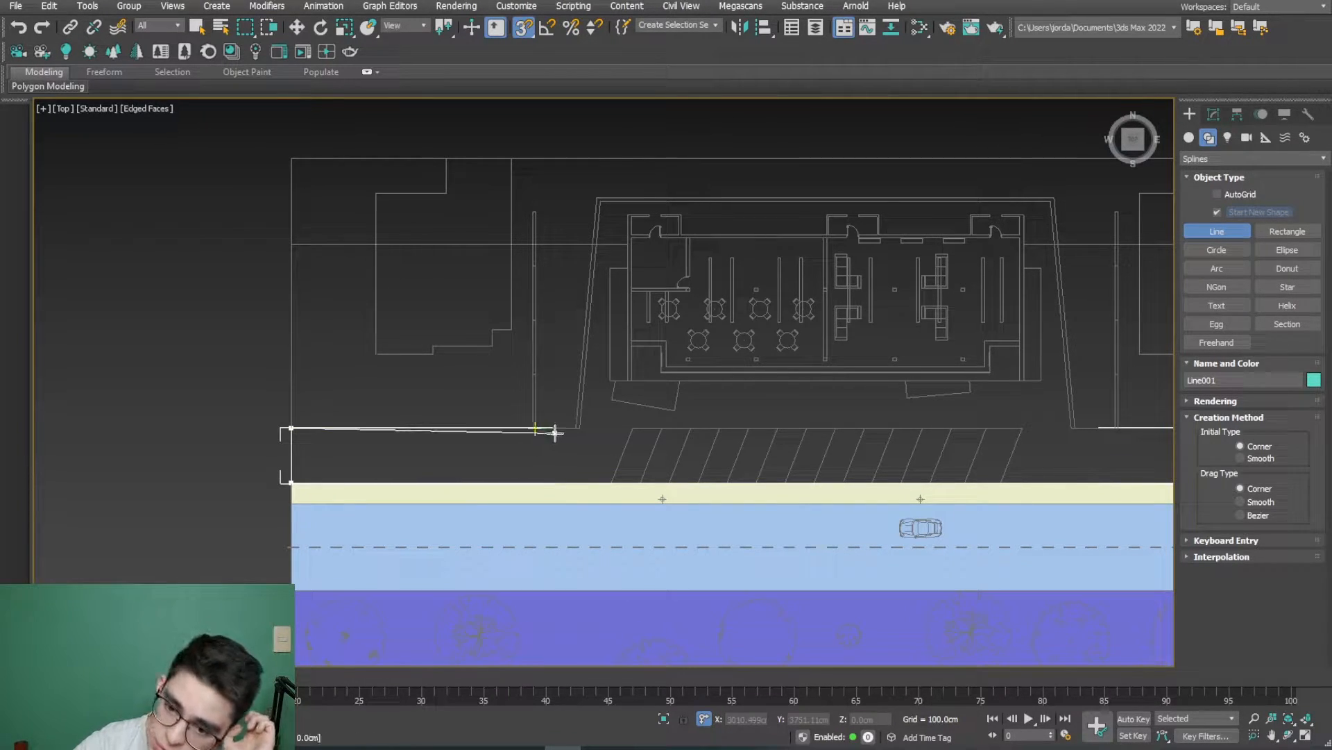
scroll(560, 429, "up", 4)
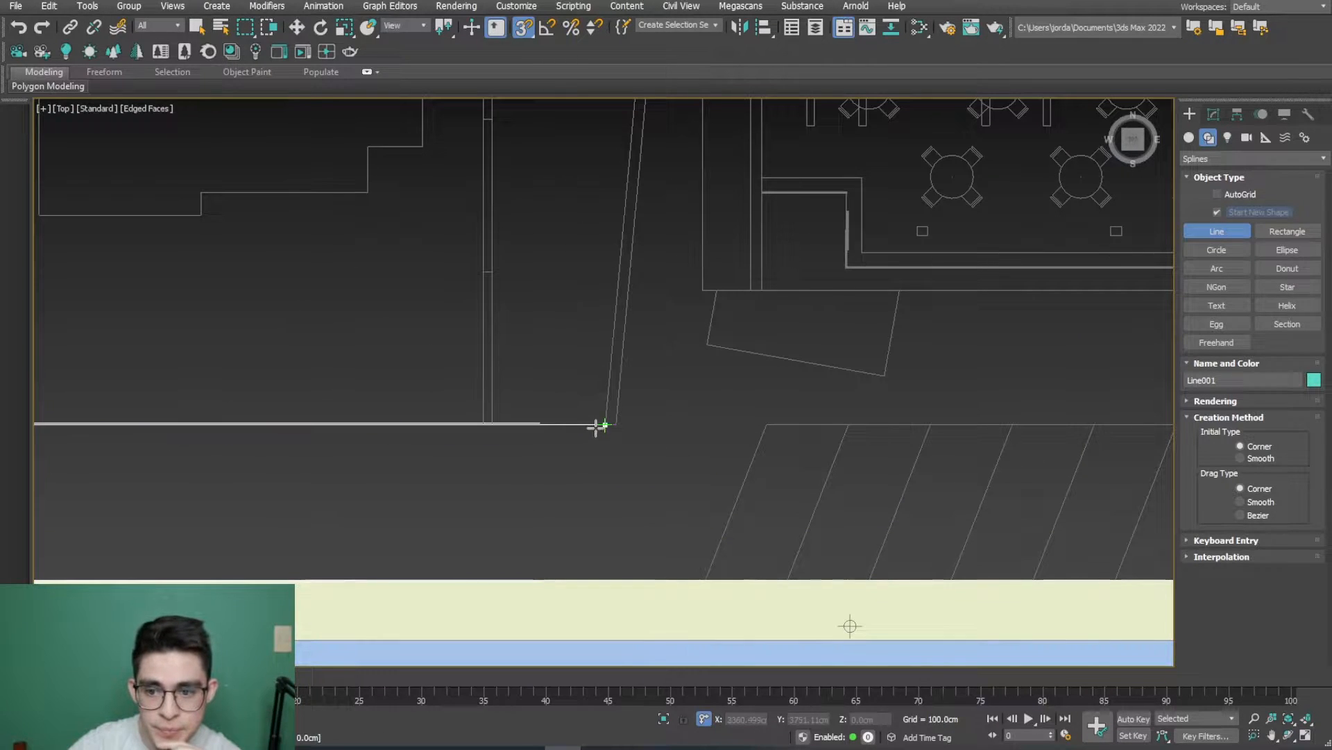
scroll(591, 361, "down", 3)
middle_click_drag(590, 354, 485, 592)
scroll(483, 401, "up", 3)
left_click(565, 370)
scroll(842, 452, "down", 2)
middle_click_drag(842, 452, 363, 460)
left_click(870, 417)
Step: Trace the line down the east boundary wall and along the lot front, returning to the start point to close the spline
scroll(758, 262, "down", 2)
scroll(740, 345, "up", 3)
left_click(735, 344)
scroll(946, 429, "down", 3)
scroll(792, 381, "up", 3)
left_click(895, 383)
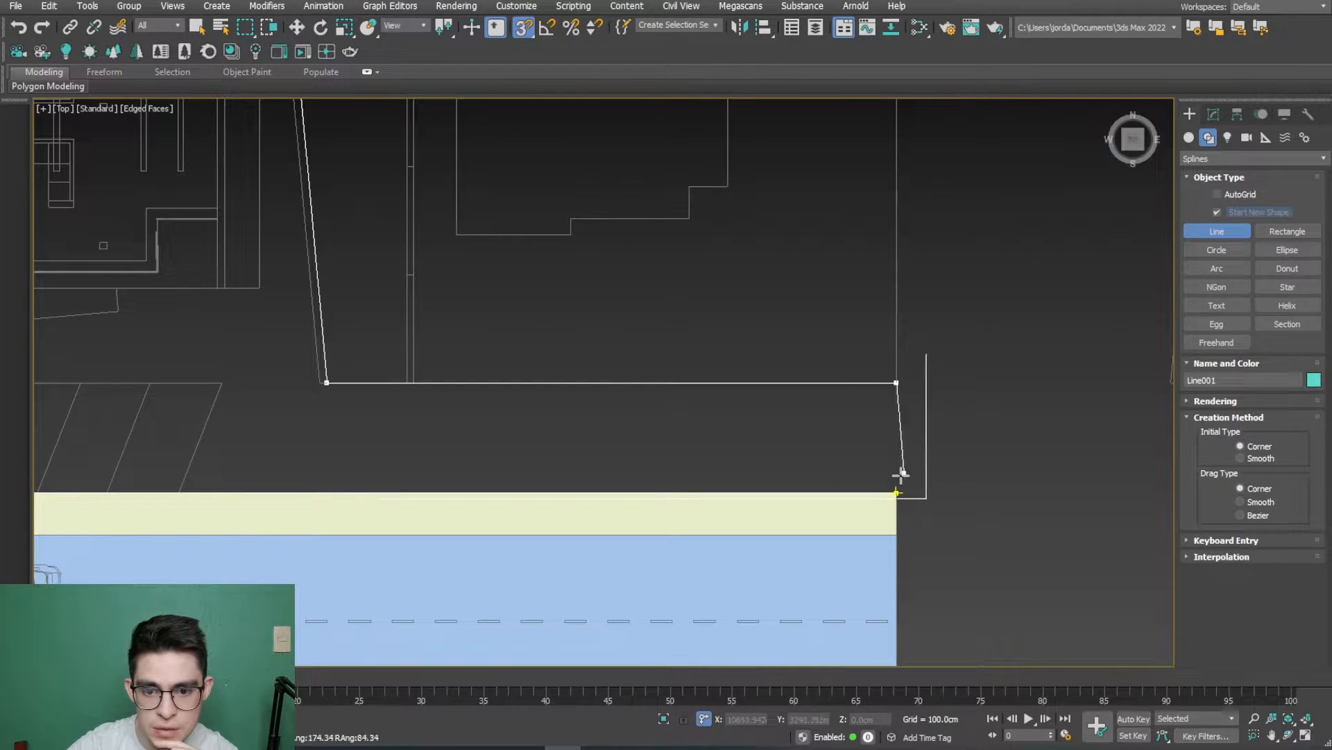
left_click(894, 487)
left_click(633, 381)
Step: Finish the spline and apply an Extrude modifier to the outline around the building and parking area
scroll(794, 416, "down", 3)
middle_click_drag(551, 451, 687, 460)
mouse_move(686, 409)
middle_mouse_down()
mouse_move(650, 415)
mouse_move(696, 416)
mouse_move(655, 467)
mouse_move(712, 398)
mouse_move(631, 446)
middle_mouse_up()
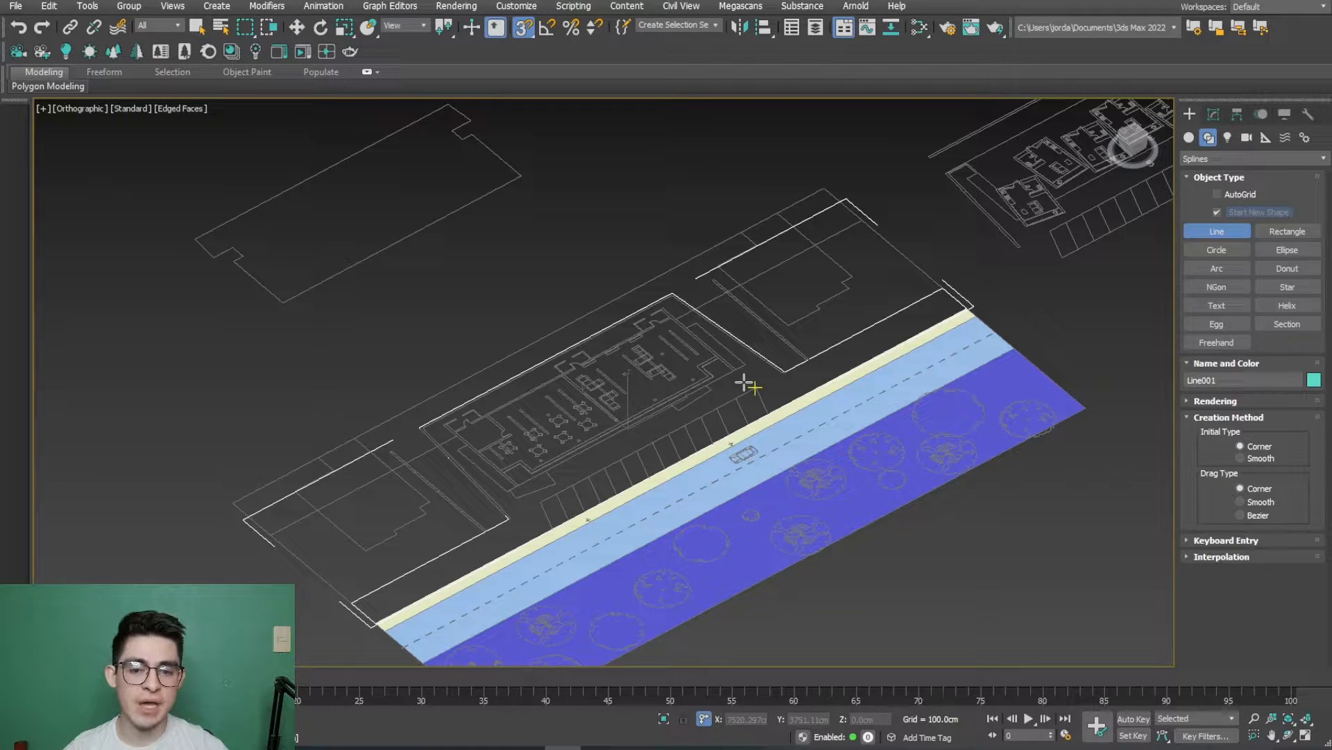
left_click(1213, 114)
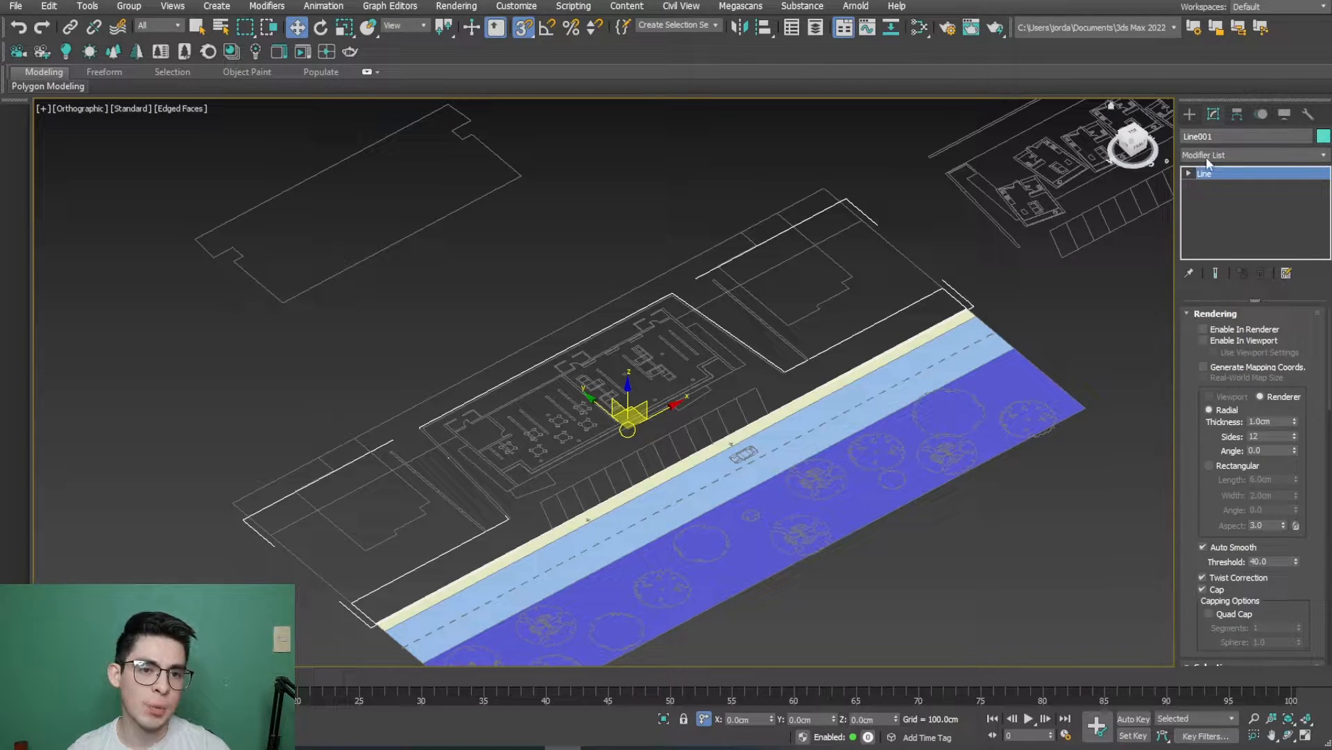
left_click(1232, 154)
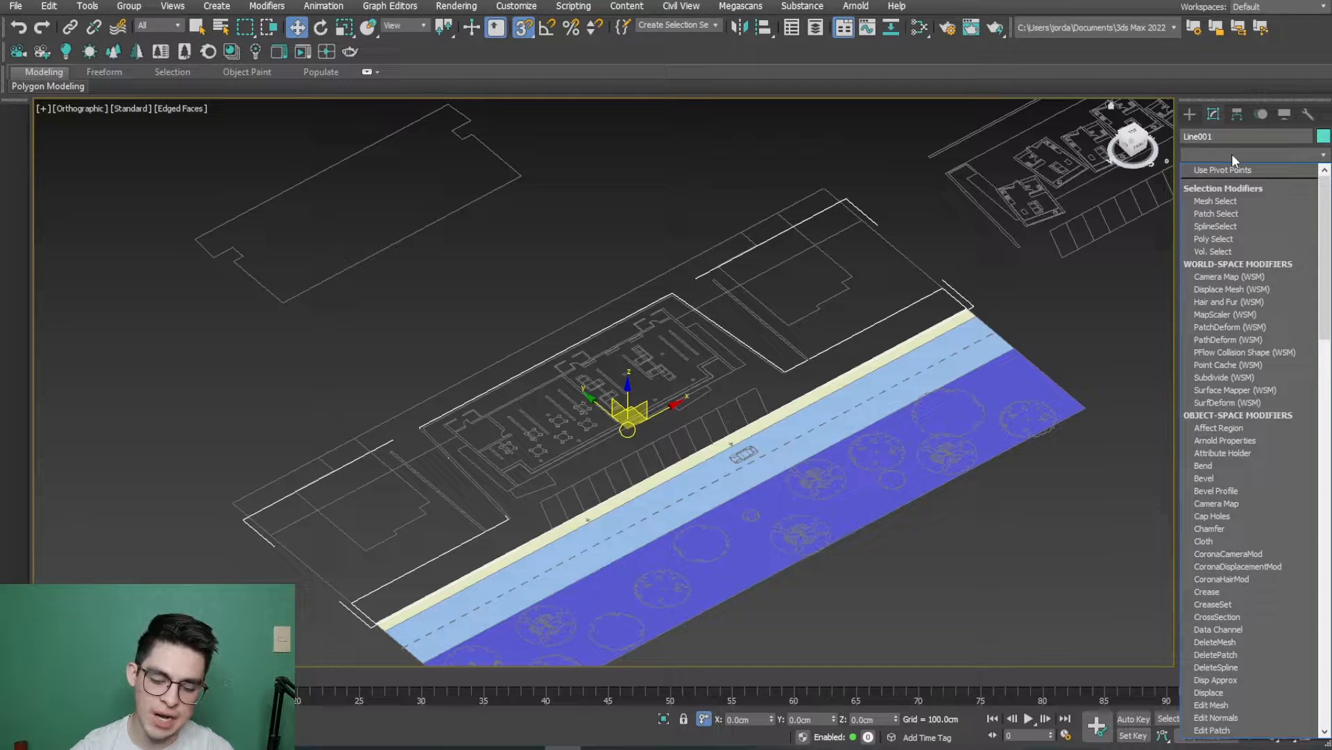
type("ex")
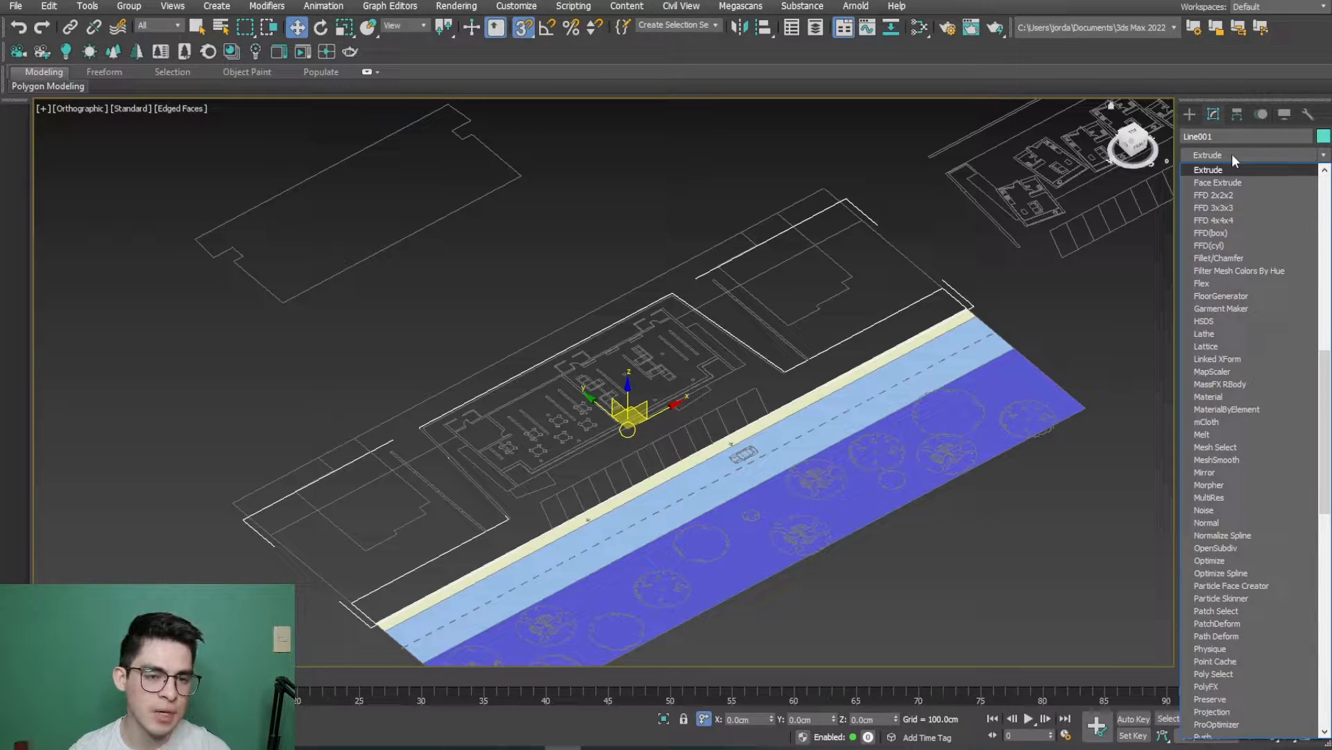
left_click(1198, 169)
middle_click_drag(1144, 381, 1144, 328)
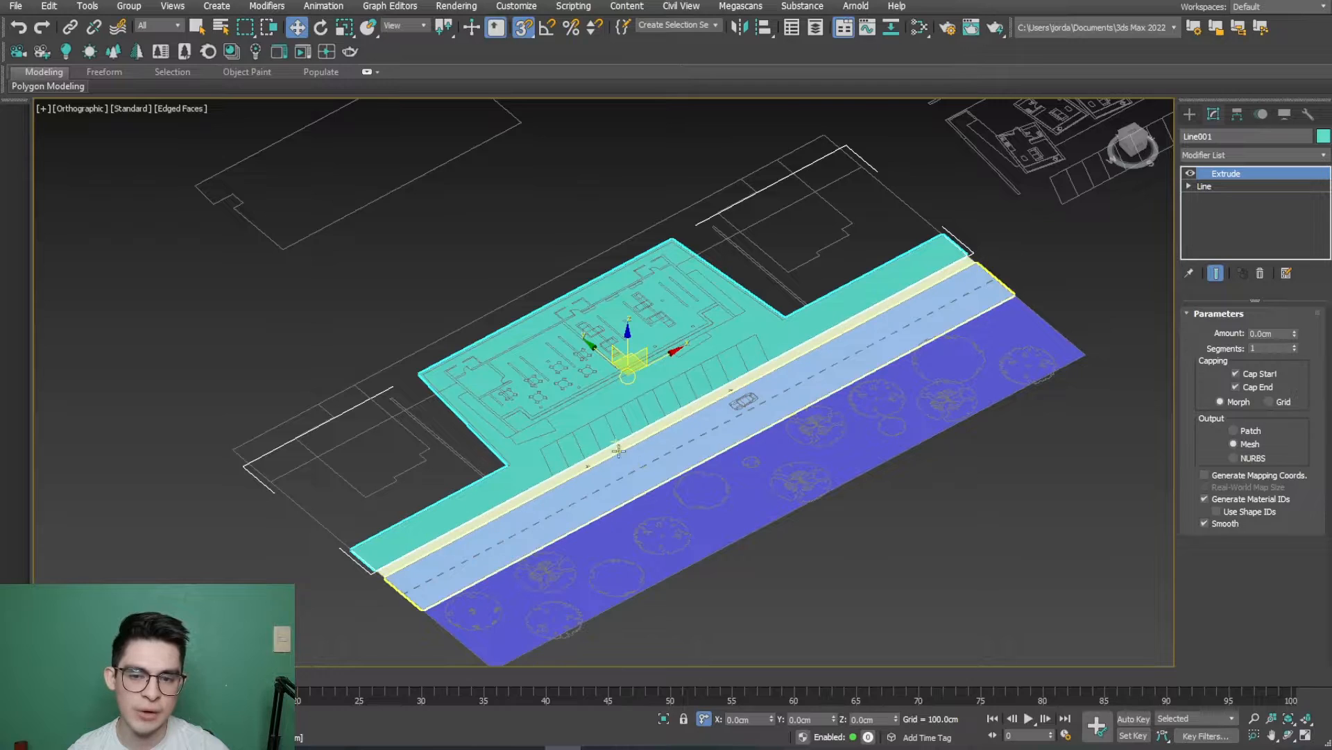
Step: Set the extrusion amount of the building and parking surface to 60 cm
scroll(574, 476, "up", 2)
middle_click_drag(575, 475, 639, 421)
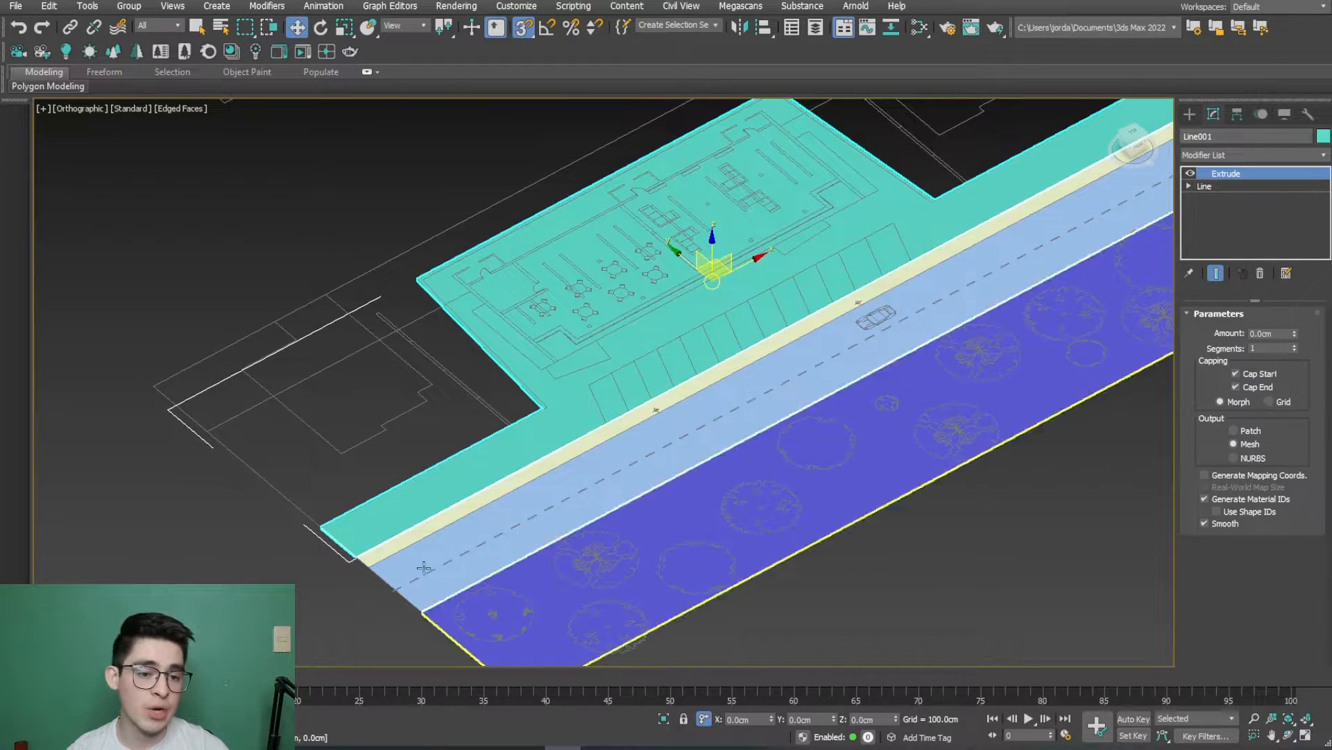
scroll(335, 557, "up", 5)
key("z")
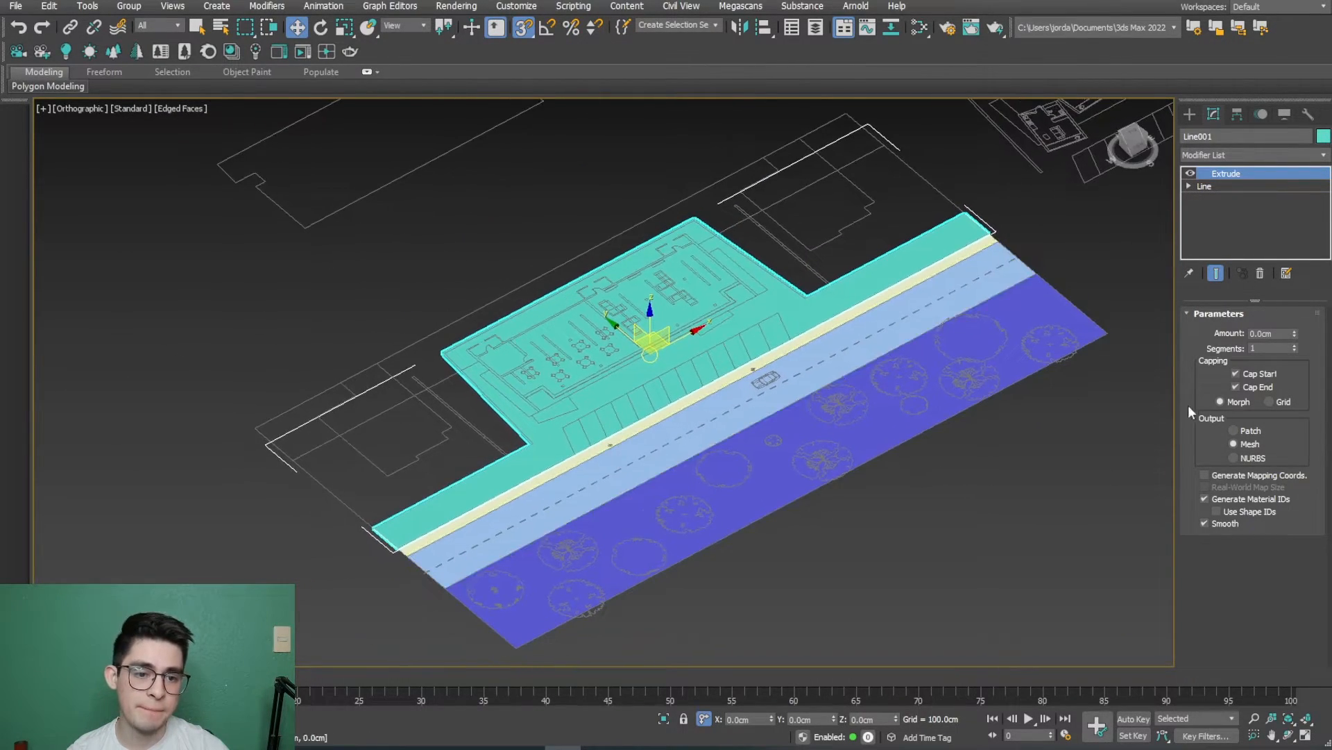
left_click(1277, 334)
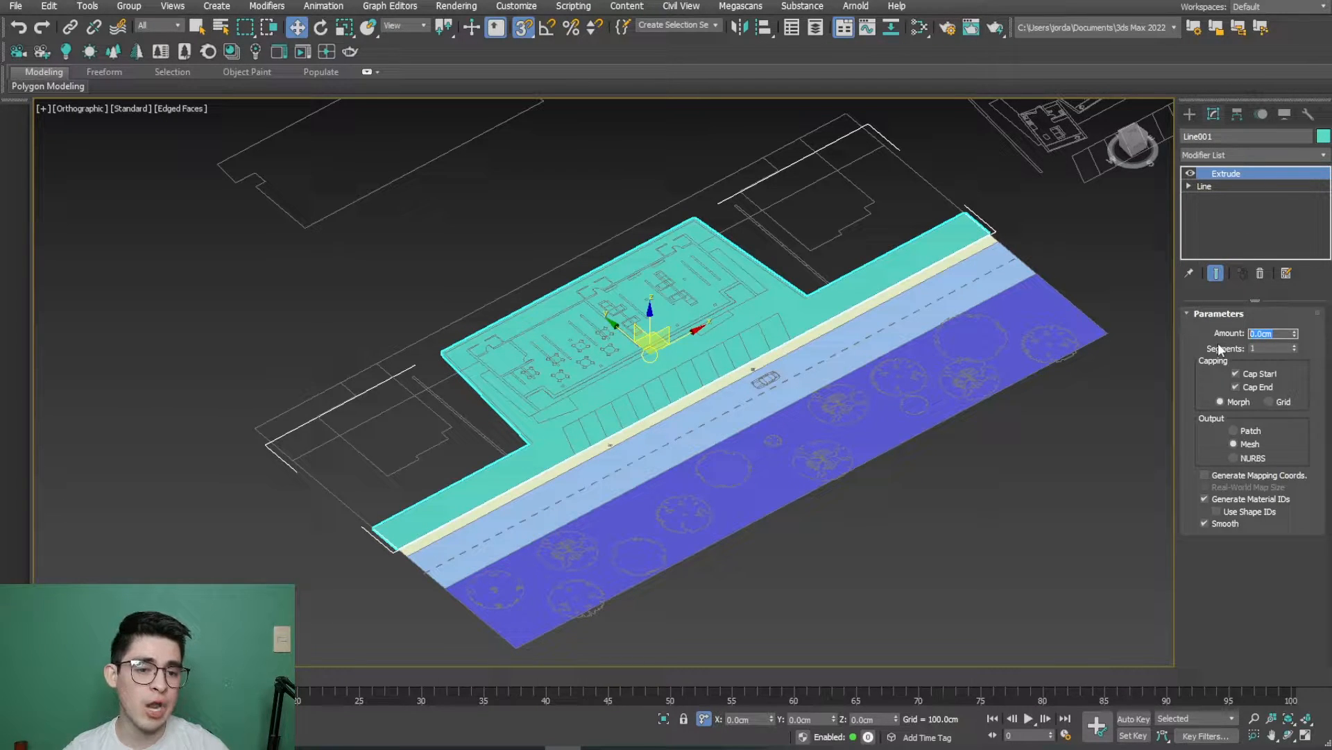
type("60")
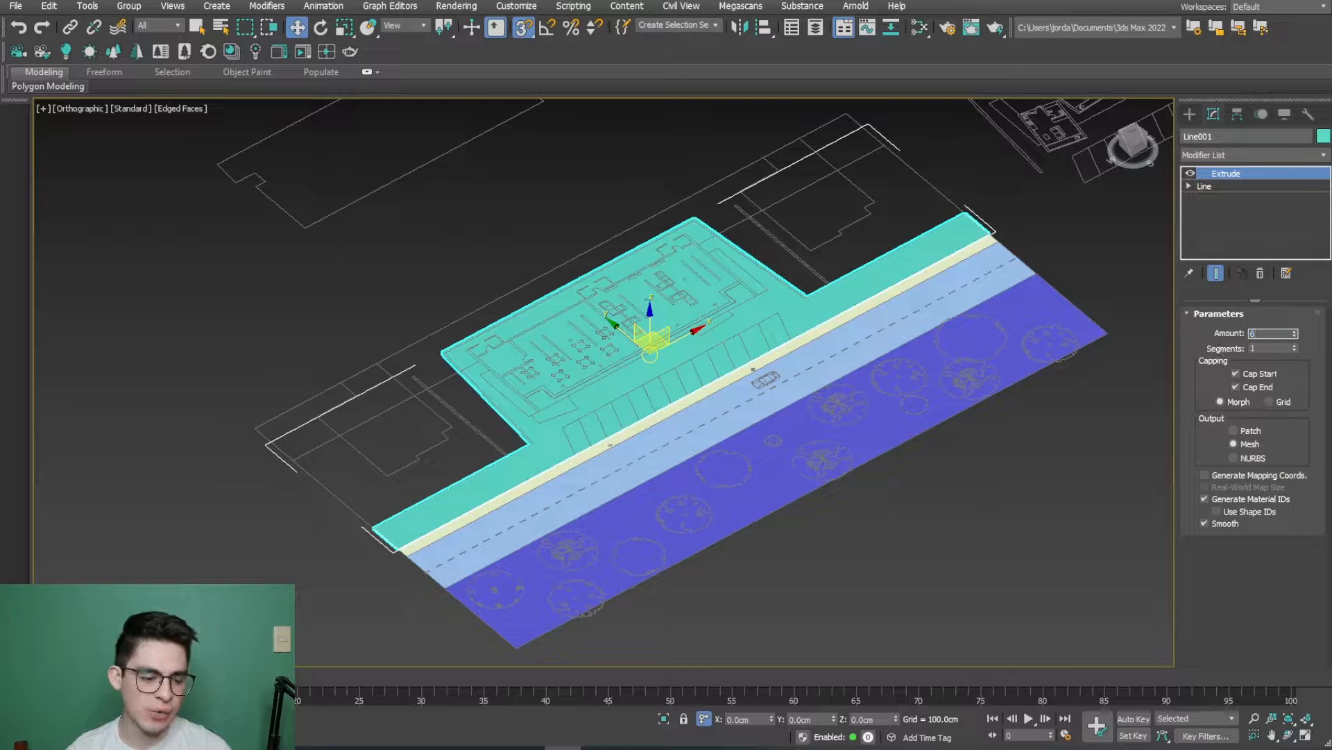
key("Return")
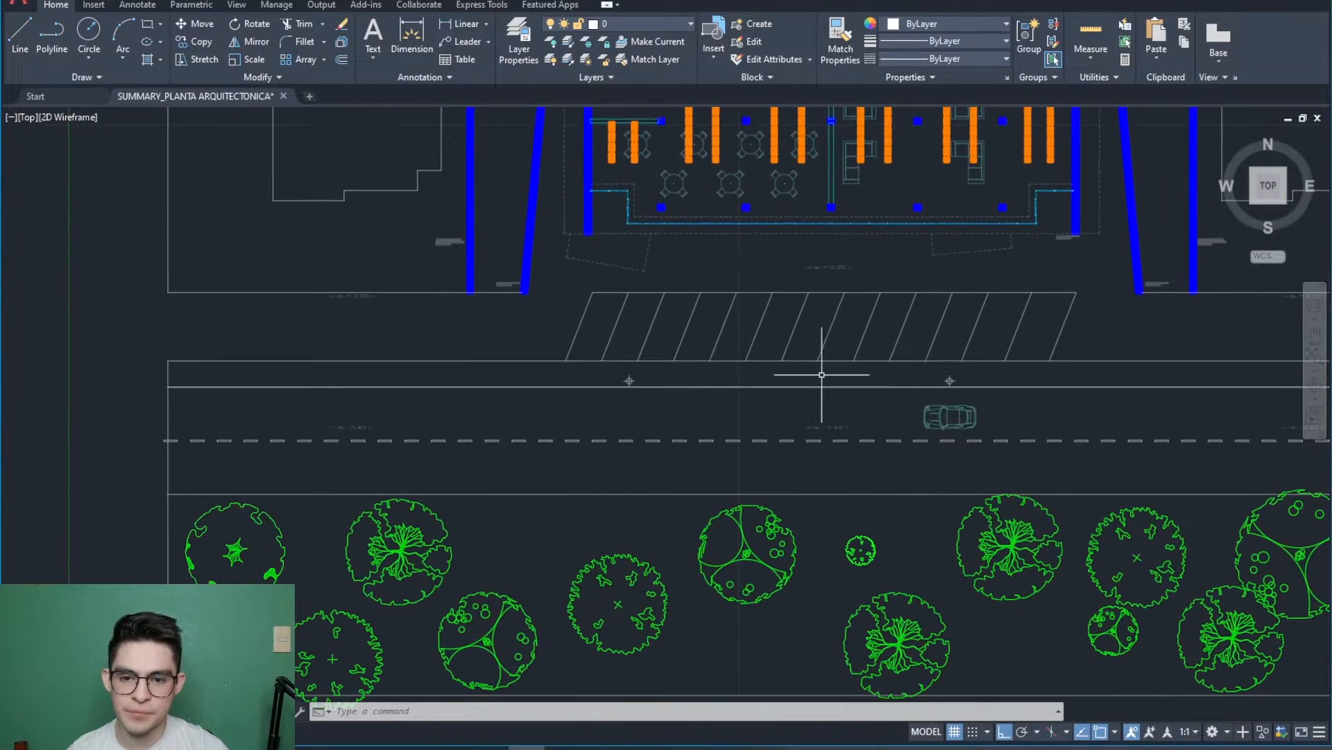
Step: Switch to AutoCAD and check the level notes on the road, parking area and building plan
scroll(836, 452, "up", 3)
scroll(866, 345, "down", 2)
mouse_move(856, 352)
middle_mouse_down()
mouse_move(842, 378)
mouse_move(827, 638)
middle_mouse_up()
scroll(807, 392, "up", 1)
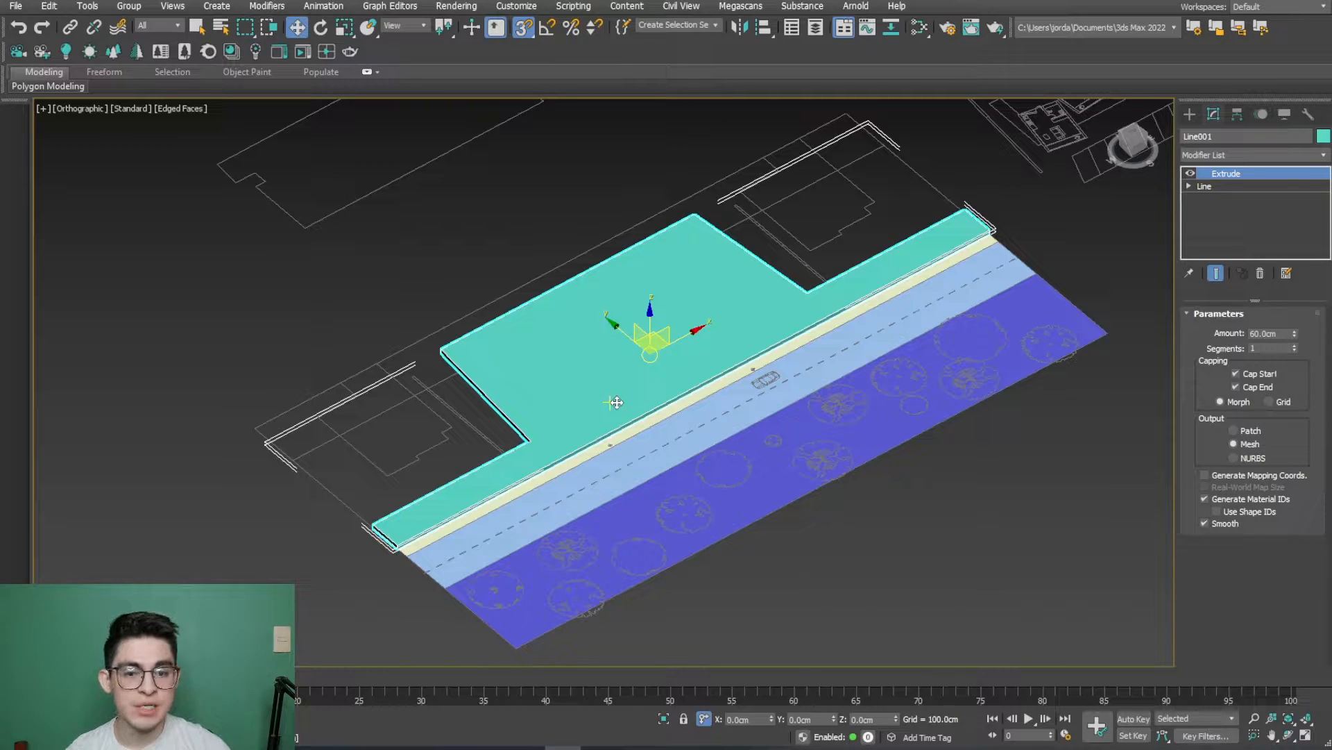
Step: Return to 3ds Max and set the extrusion amount of the building and parking surface to -60 cm
middle_click_drag(622, 403, 623, 418)
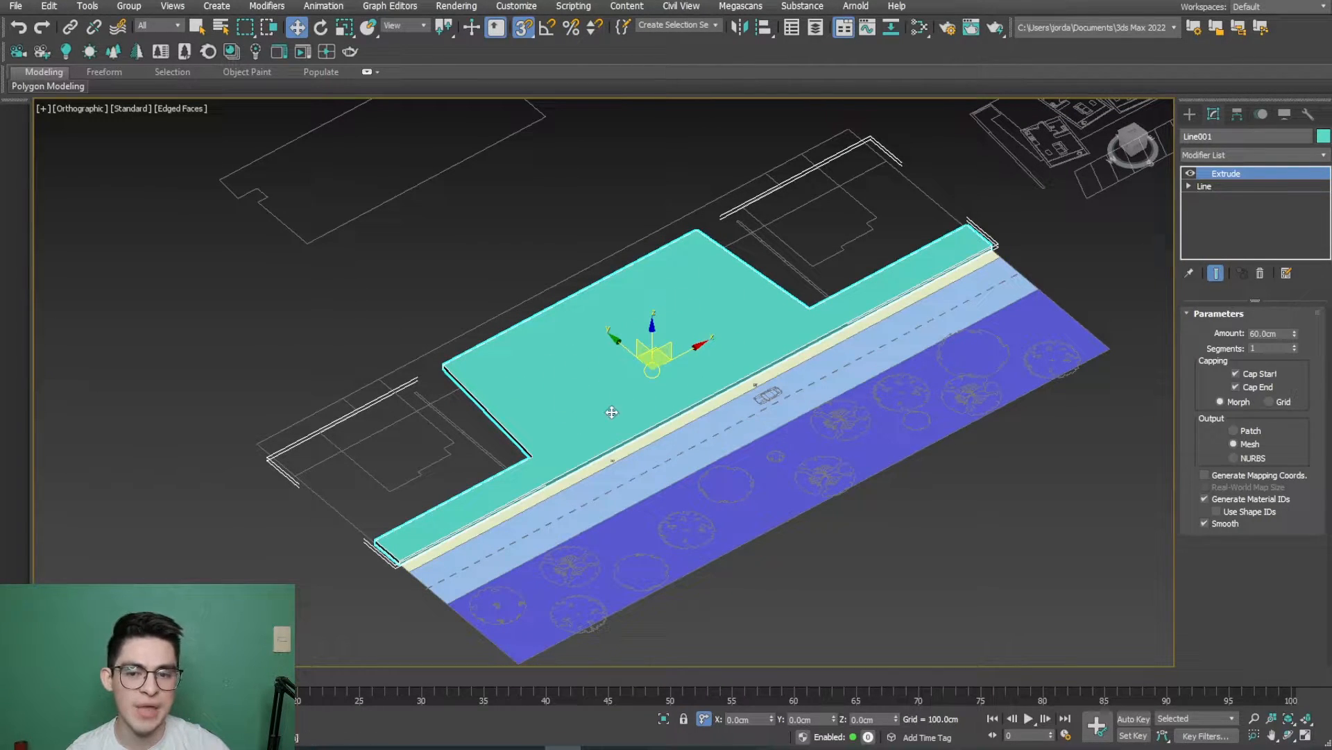
double_click(1270, 334)
type("50")
key("Return")
key("BackSpace")
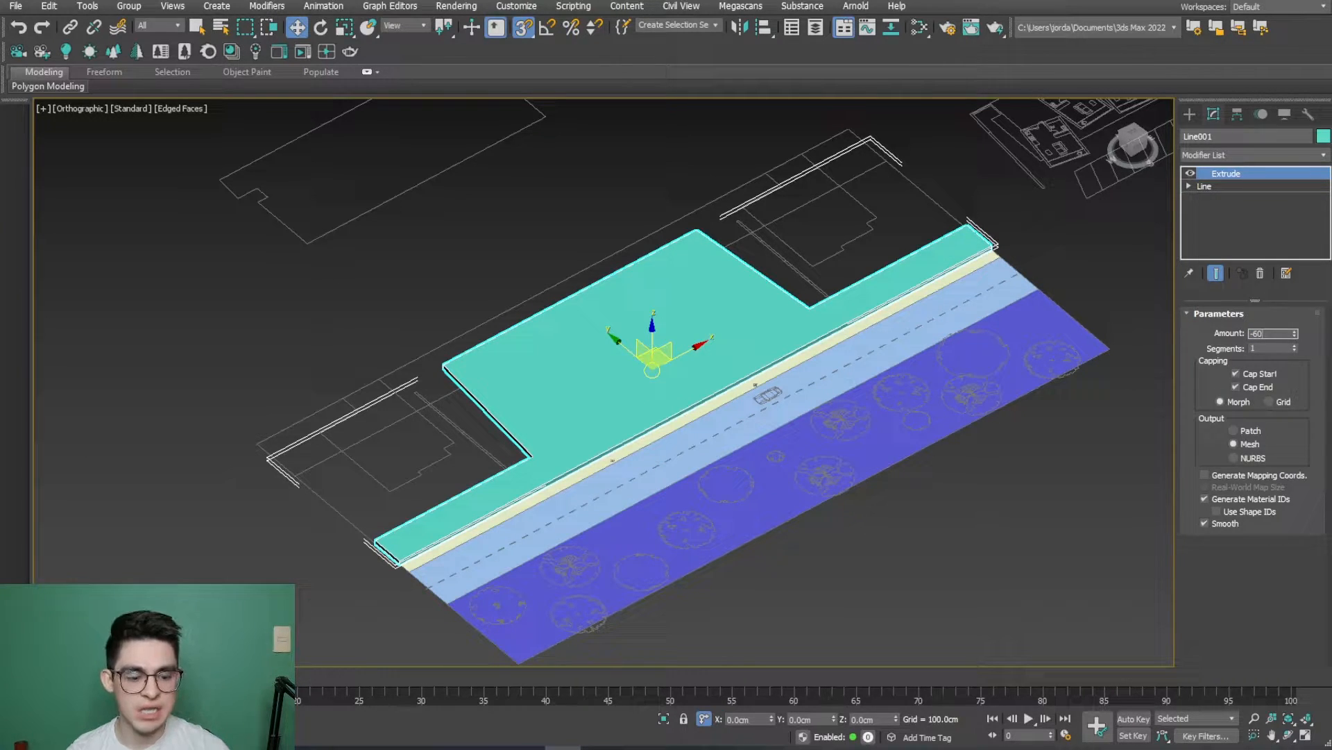
type("-60")
key("Return")
Step: Set the absolute Z position of the SUPERFICIE LUMINARIAS plane to -60 cm
scroll(346, 451, "up", 8)
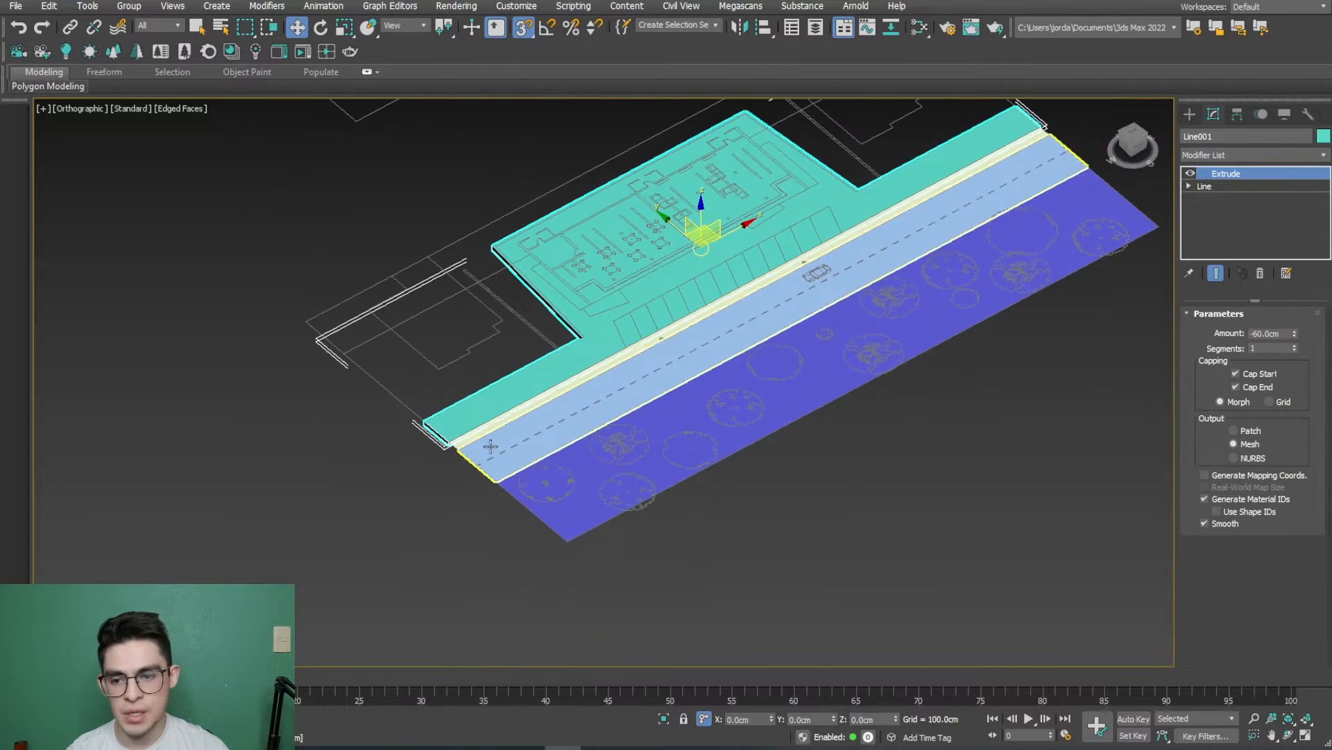
left_click(345, 431)
scroll(385, 446, "down", 8)
scroll(617, 433, "down", 2)
middle_click_drag(617, 433, 624, 446)
scroll(624, 448, "up", 3)
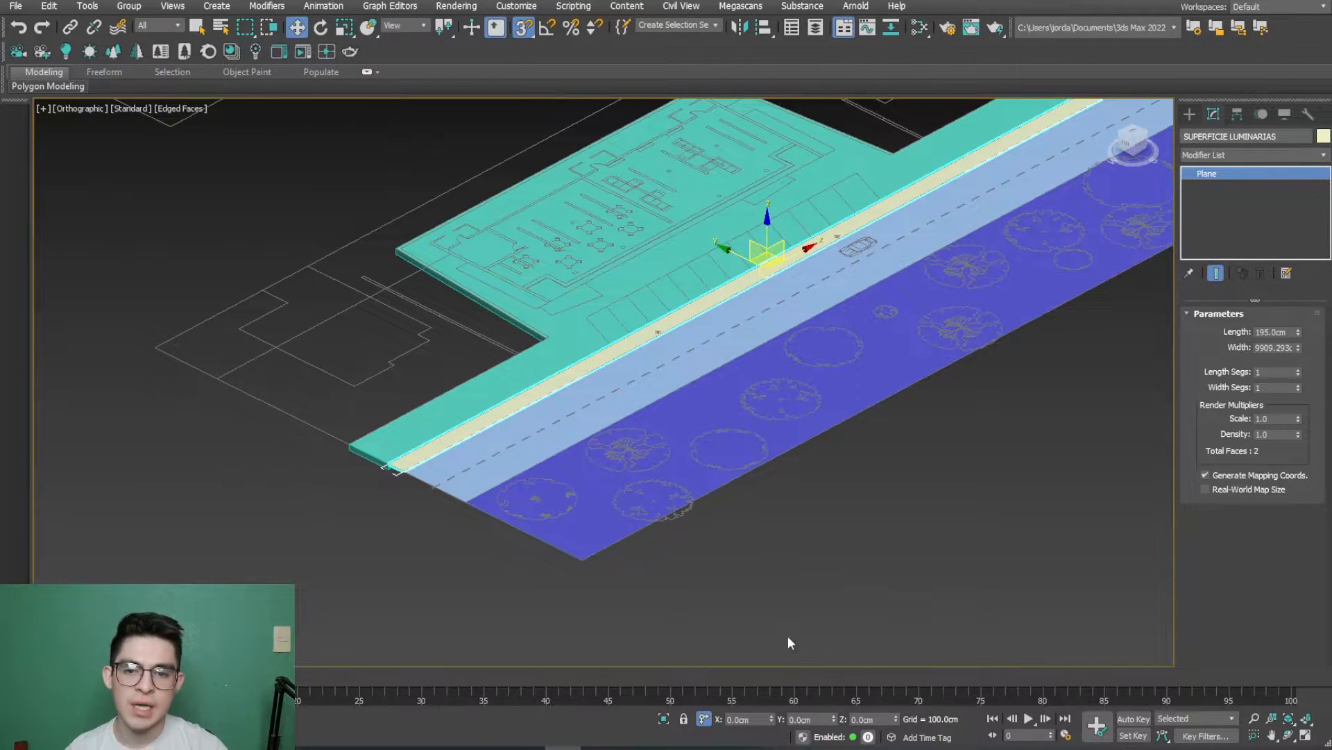
middle_click_drag(805, 599, 837, 638)
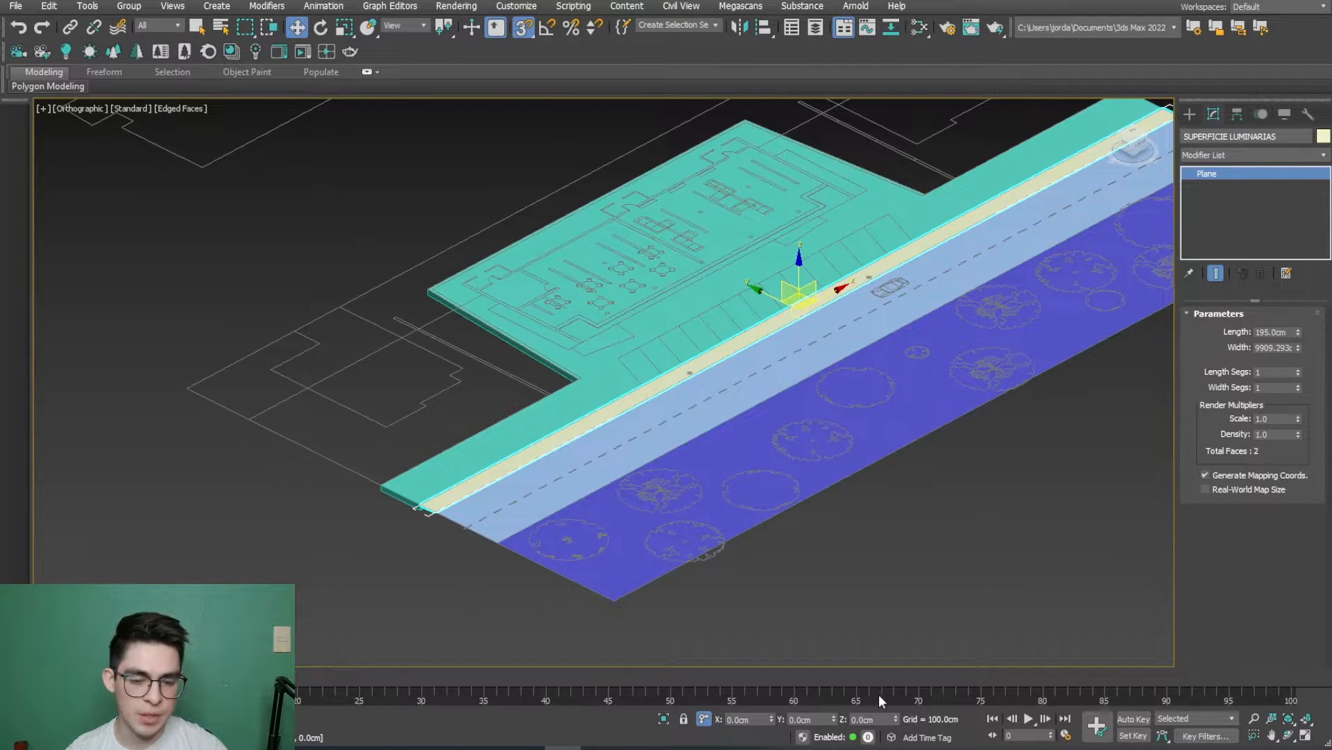
left_click(864, 718)
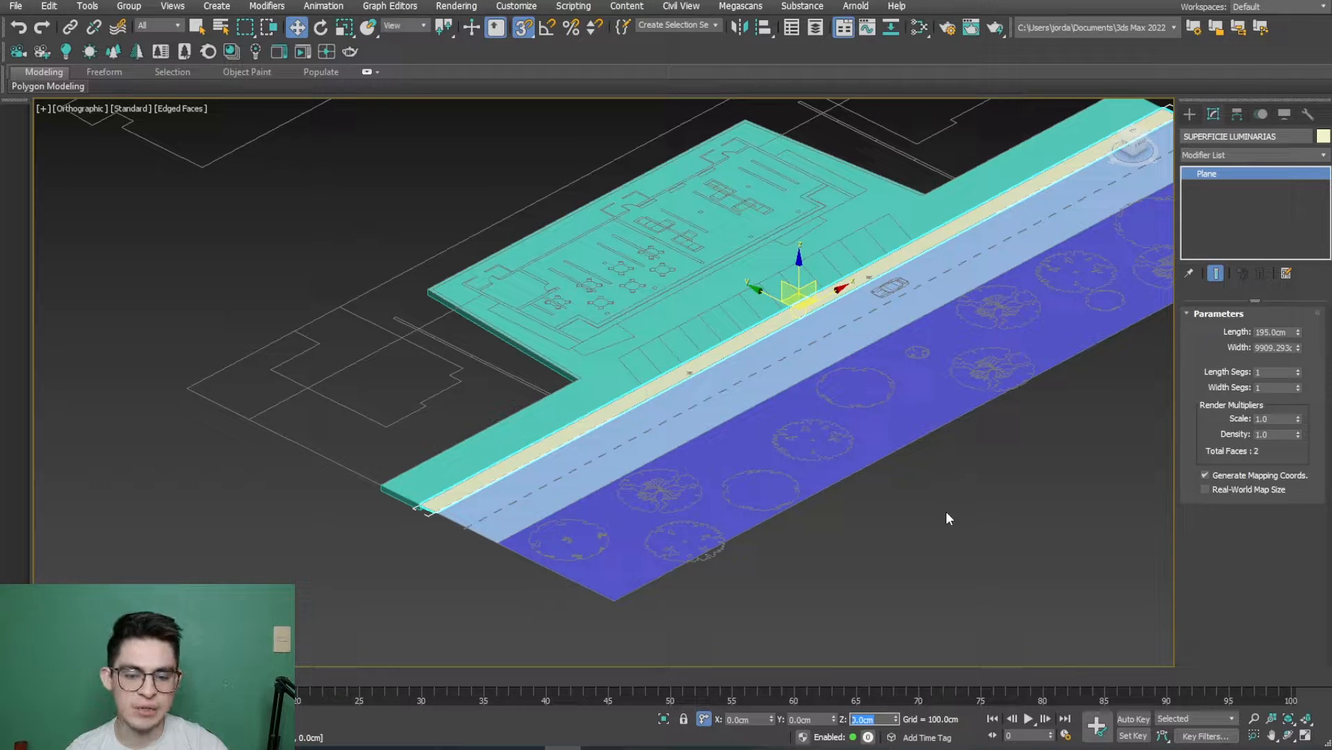
left_click(703, 719)
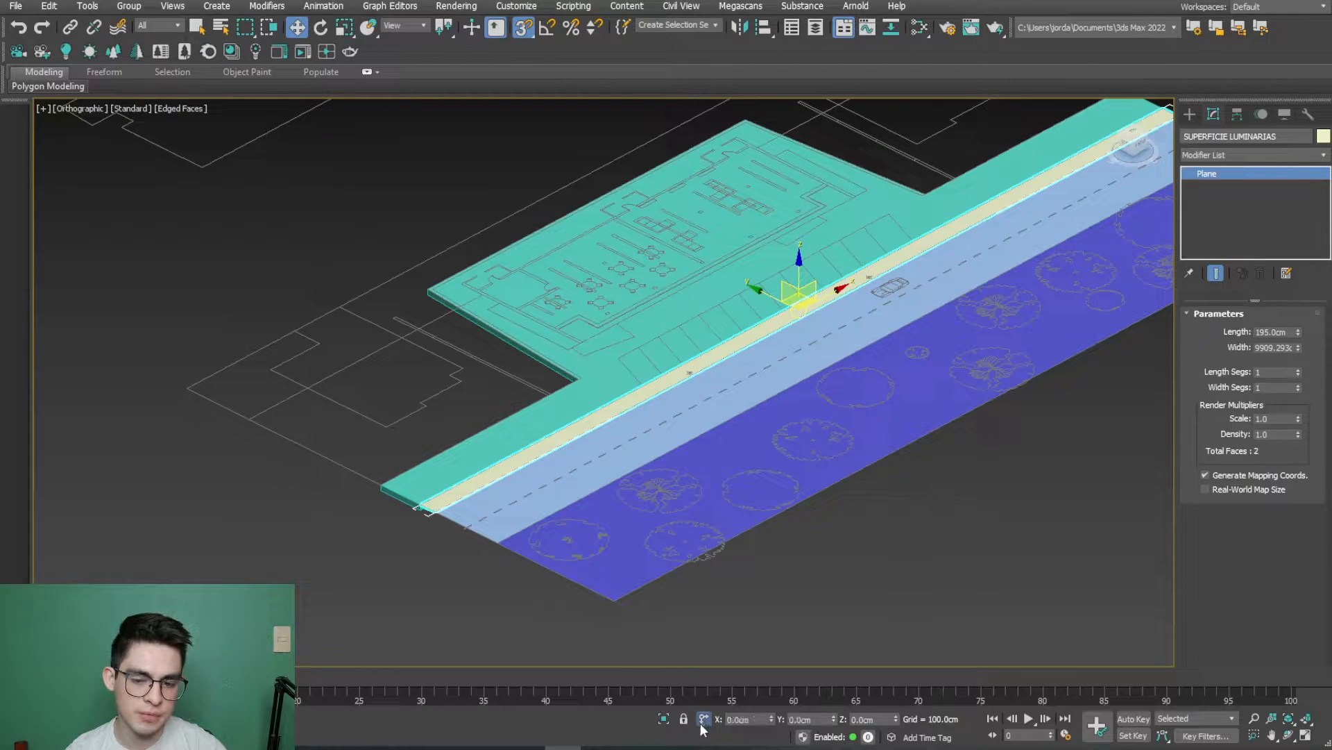
left_click(864, 719)
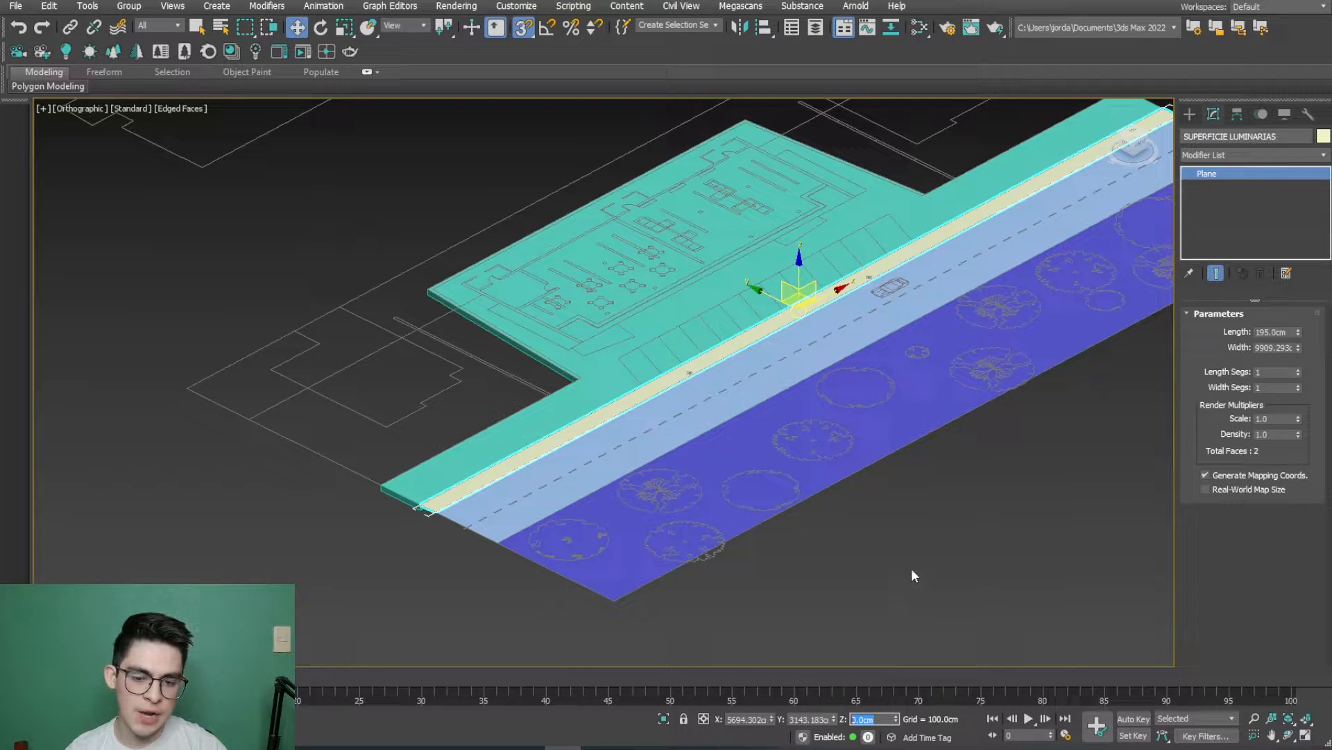
type("2")
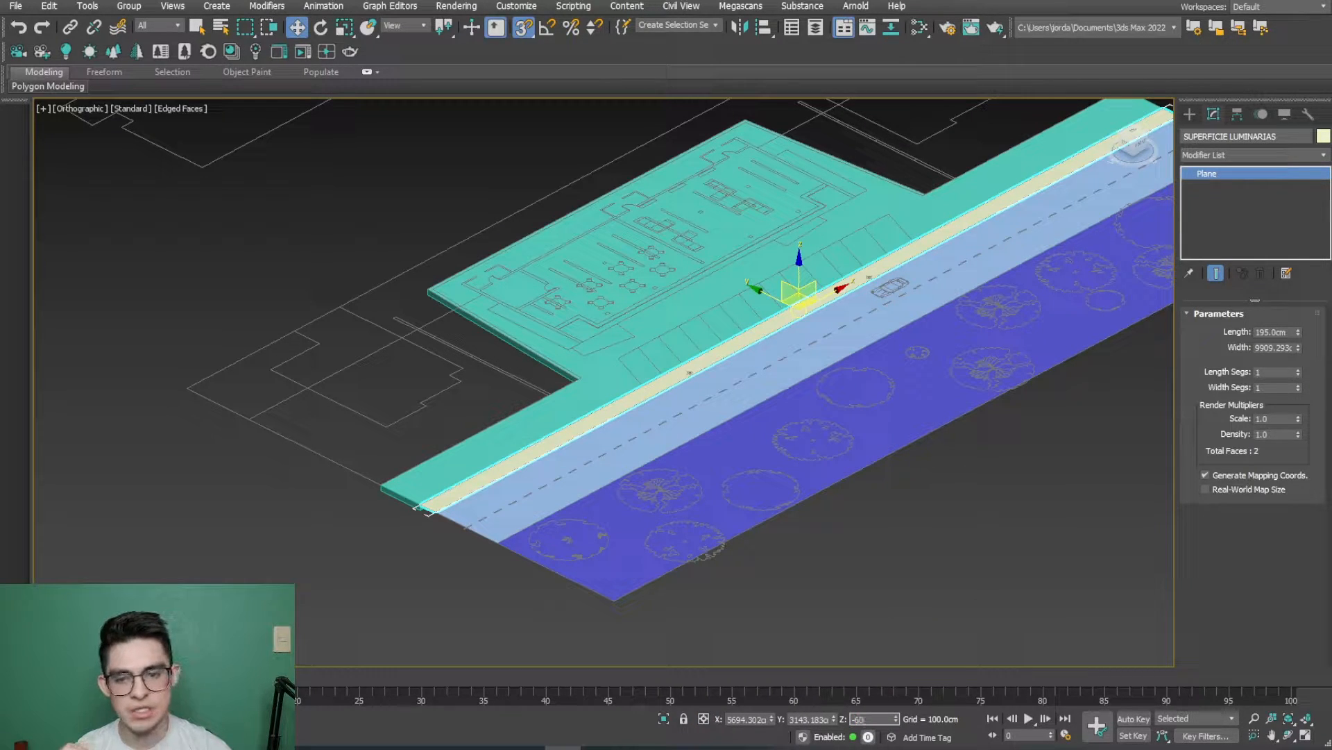
key("Return")
scroll(386, 444, "up", 5)
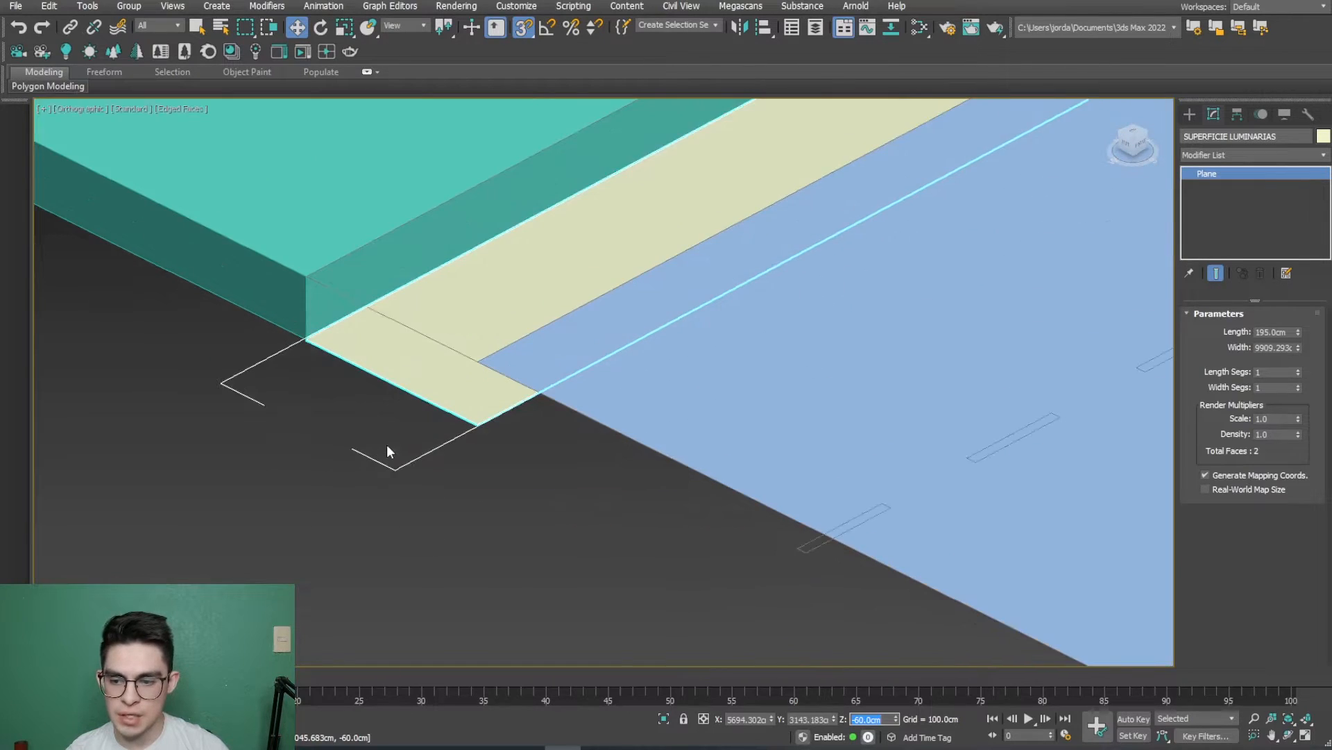
scroll(386, 445, "down", 2)
Step: Set the absolute Z position of the ASFALTO and AREA VERDE planes to -60 cm each
left_click(622, 442)
scroll(622, 441, "down", 2)
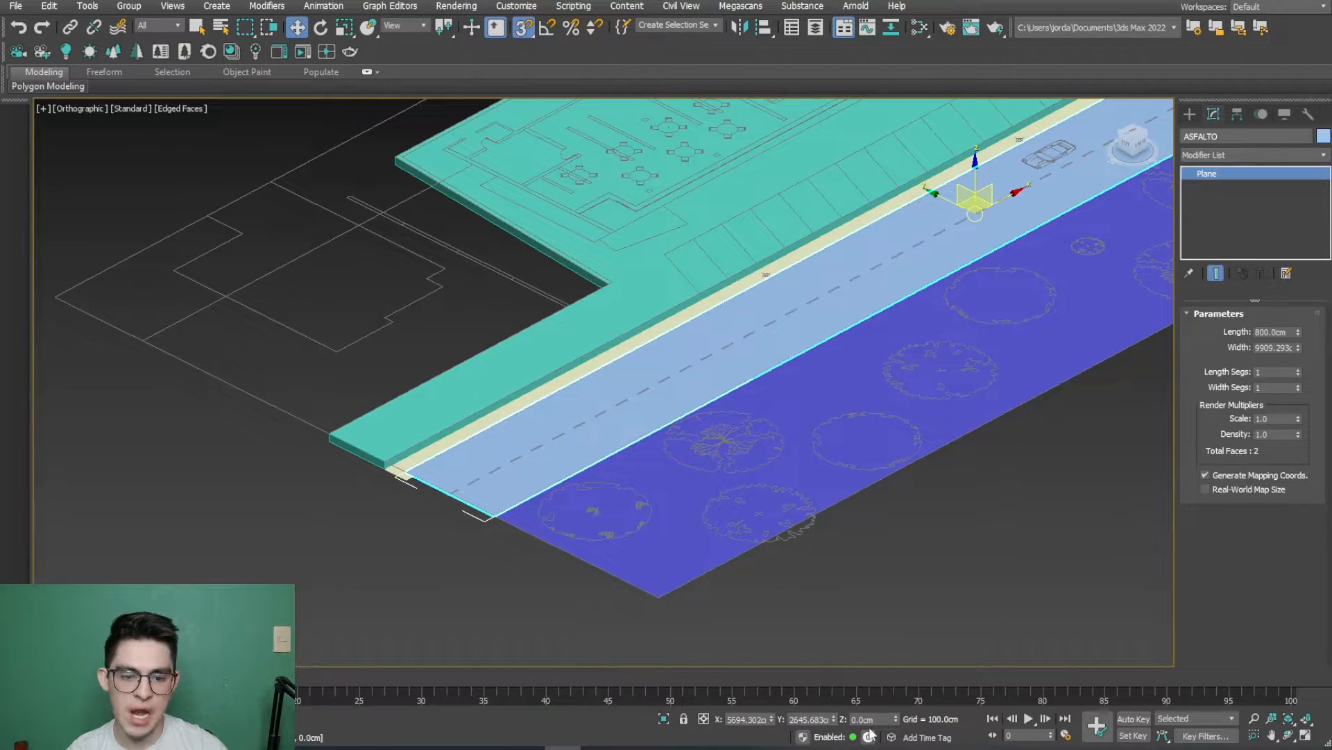
left_click(725, 557)
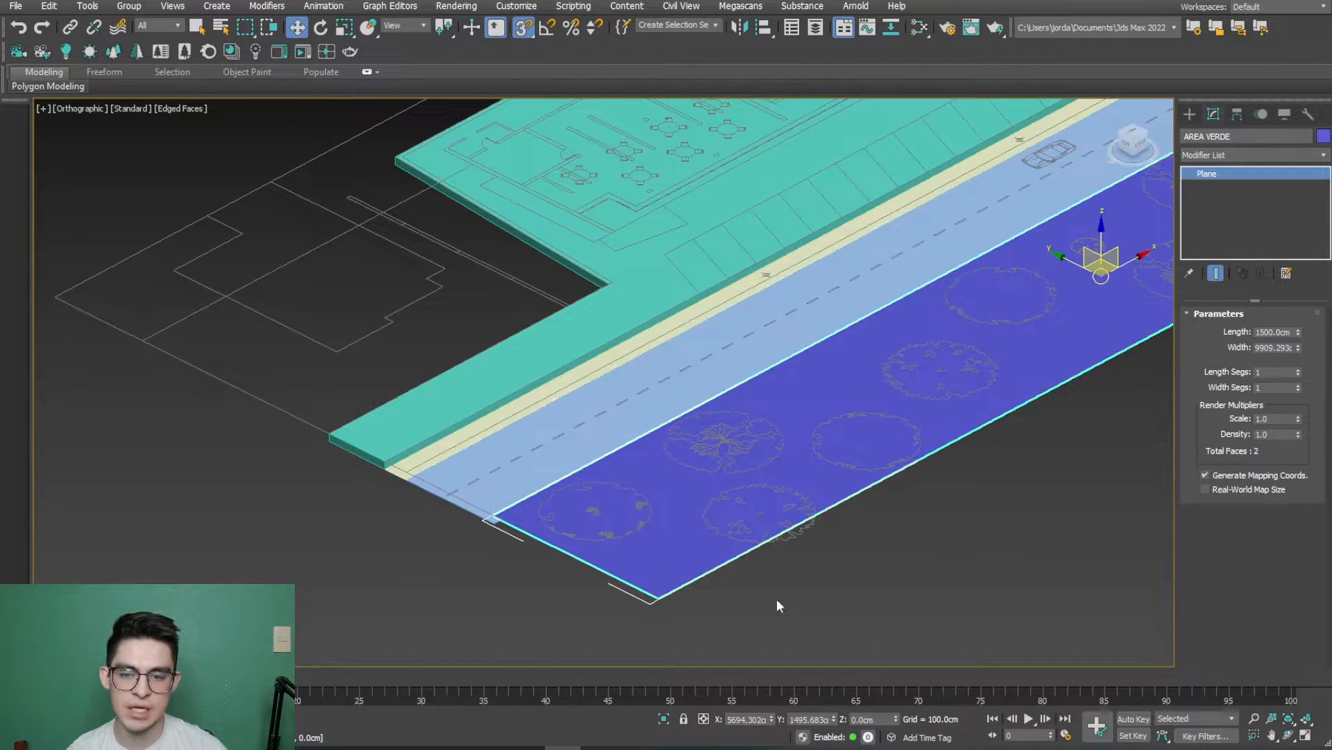
left_click_drag(881, 719, 835, 721)
type("-60")
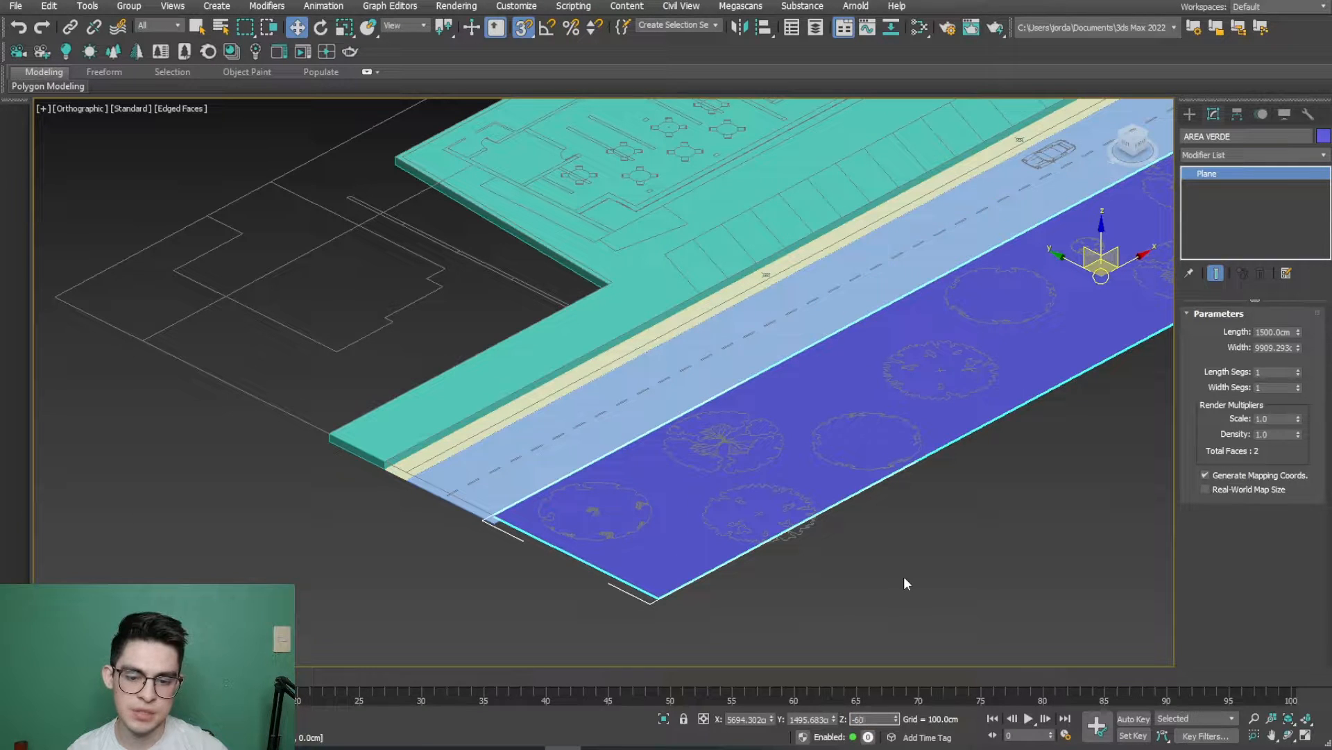
key("Return")
Step: Rename the extruded building and parking surface as PB and clear the selection
left_click(367, 501)
scroll(368, 501, "down", 4)
middle_click_drag(366, 501, 356, 519)
left_click(529, 385)
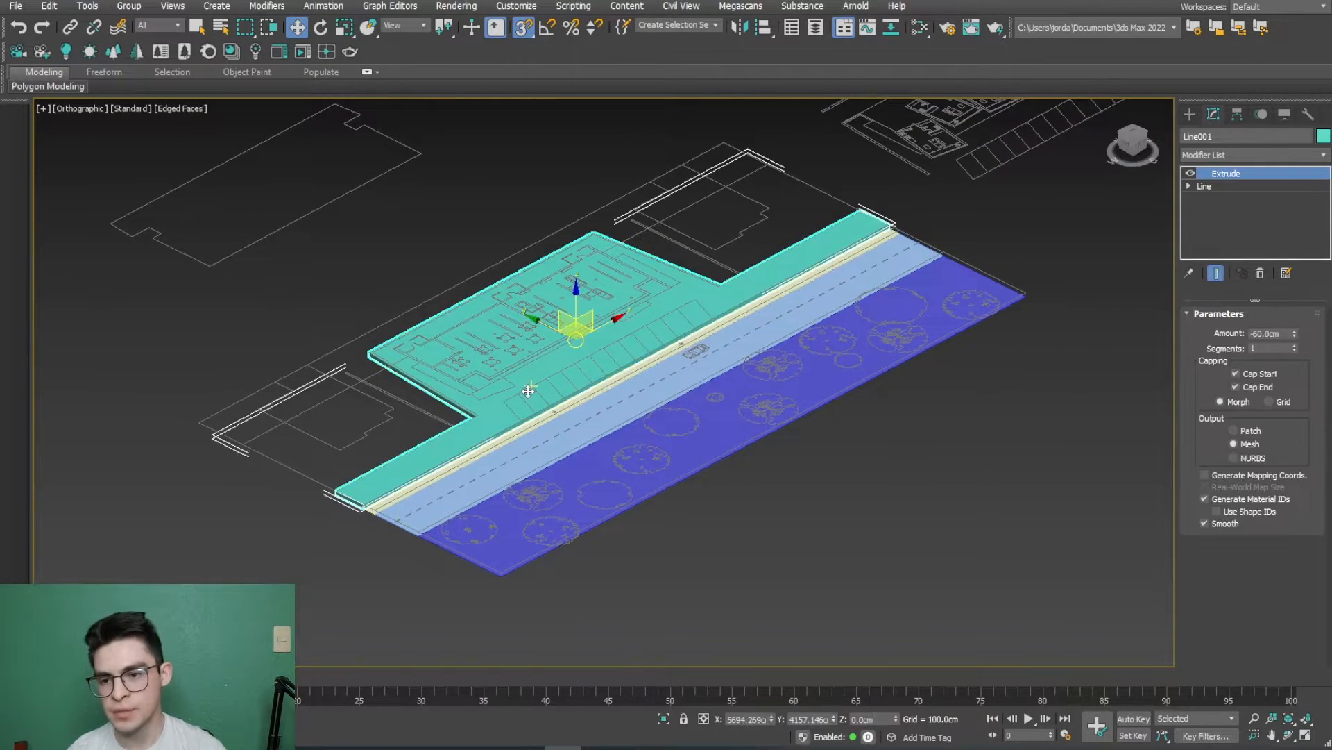
scroll(530, 386, "up", 4)
left_click_drag(1223, 138, 1163, 140)
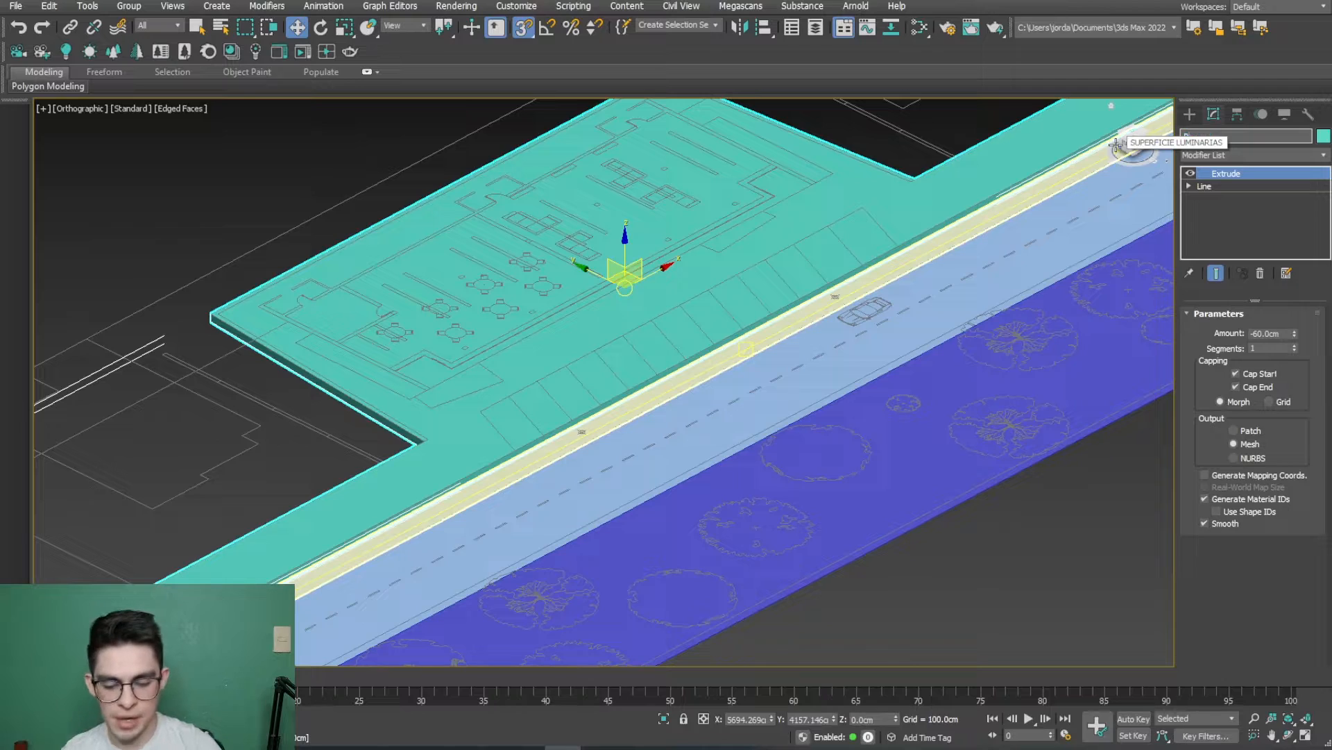
key("Return")
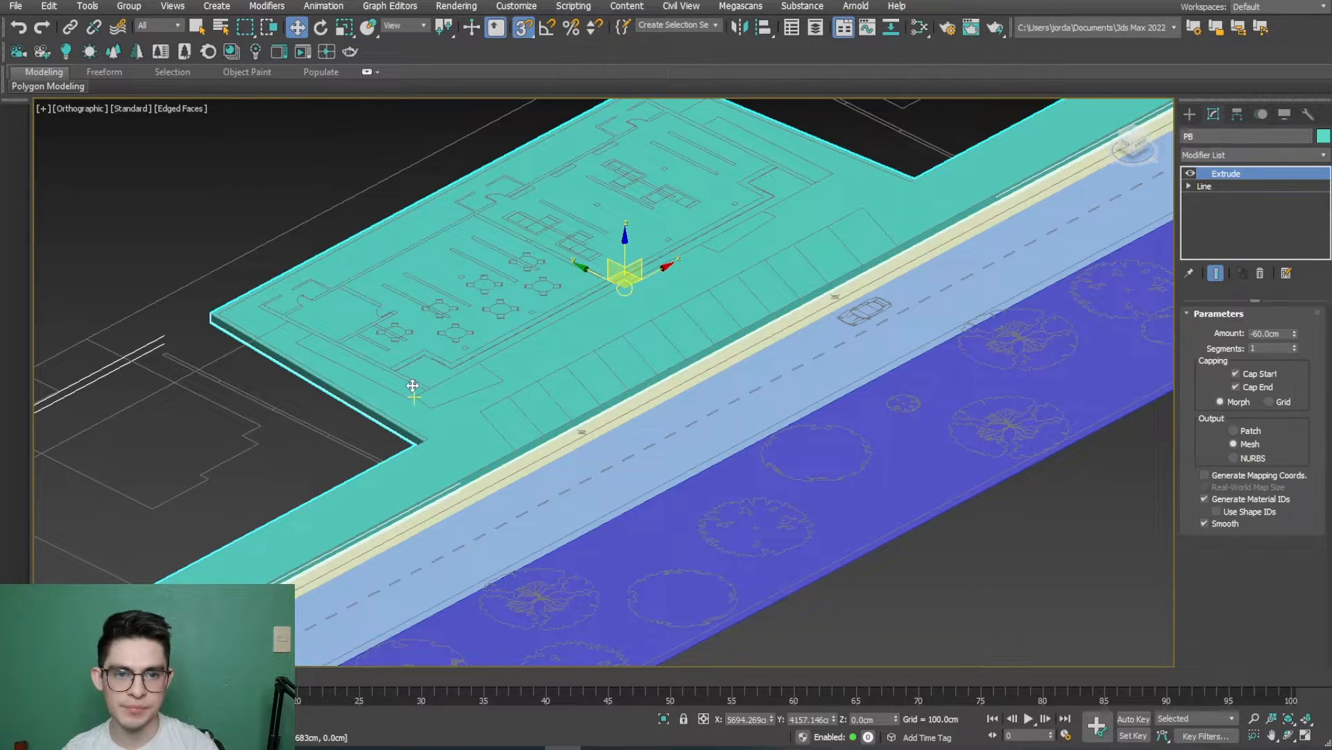
scroll(250, 444, "down", 3)
middle_click_drag(250, 444, 501, 373, "alt")
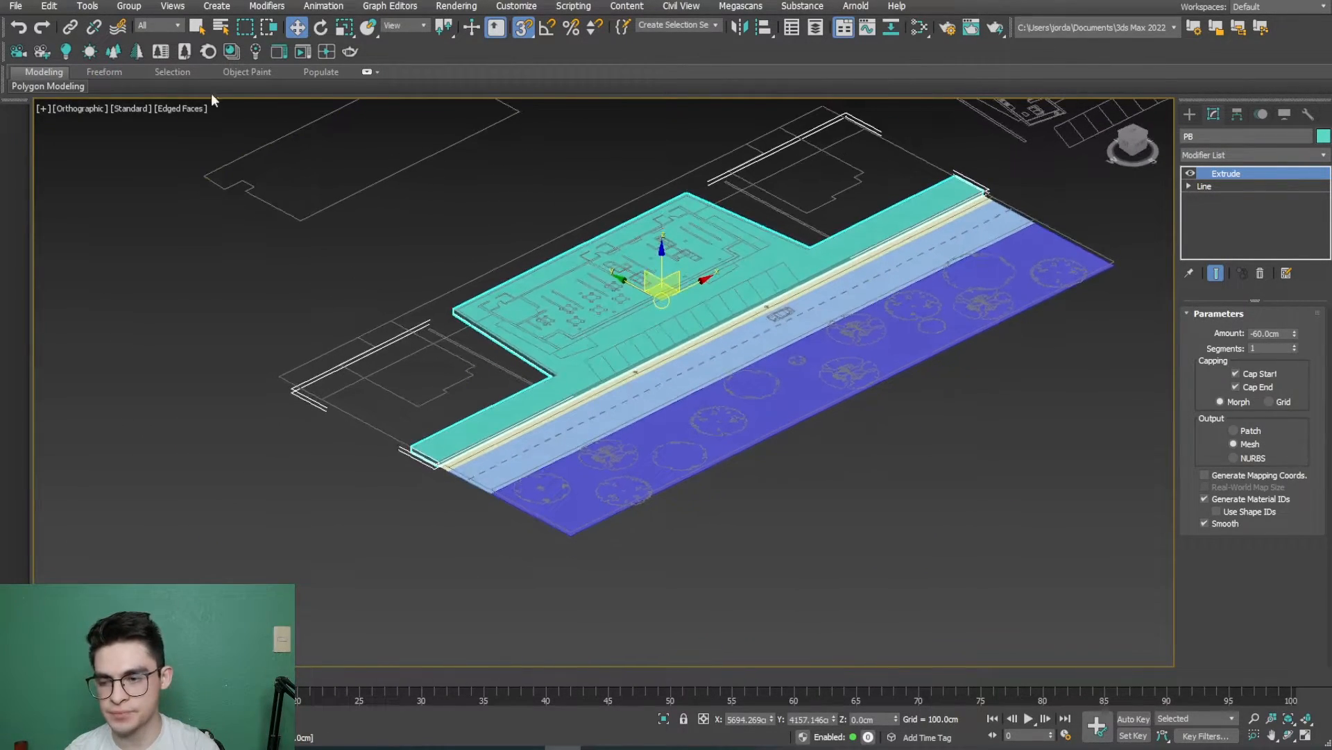
left_click(198, 27)
left_click(389, 242)
middle_click_drag(557, 415, 518, 461, "alt")
scroll(518, 461, "down", 2)
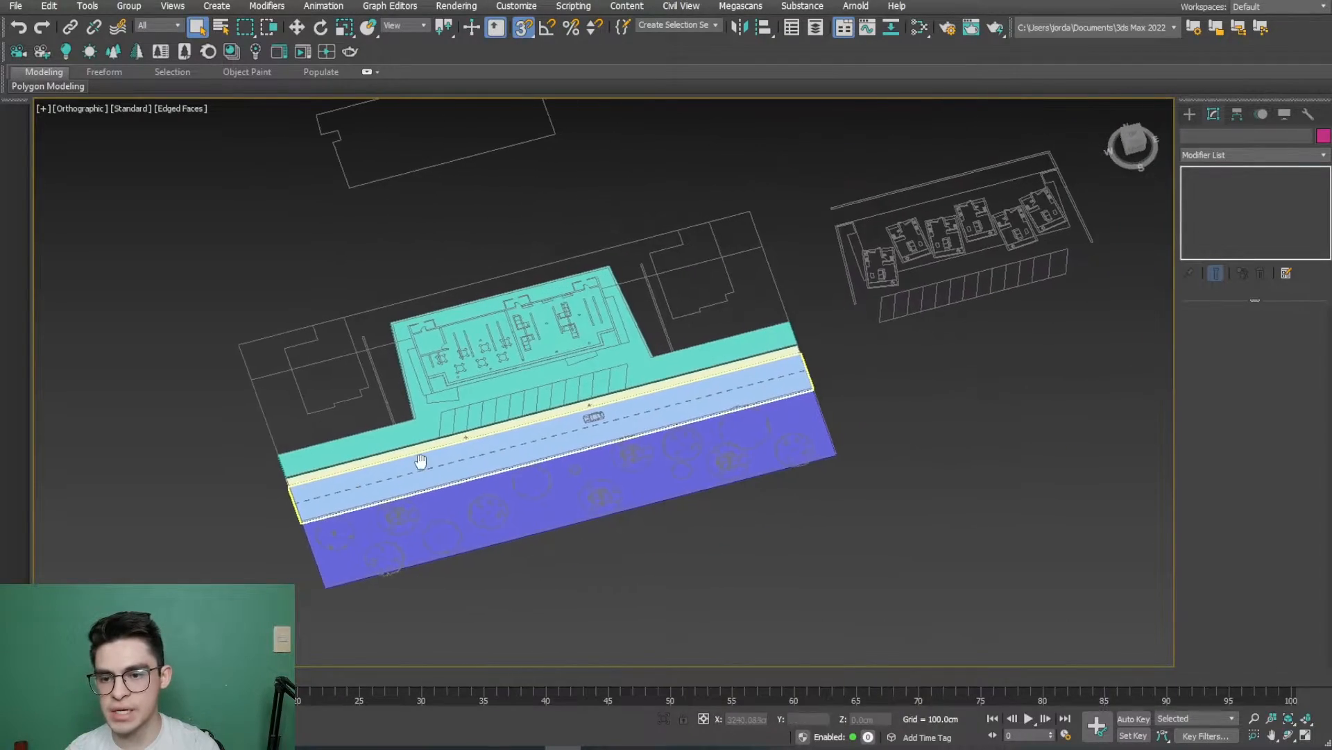
scroll(760, 322, "up", 2)
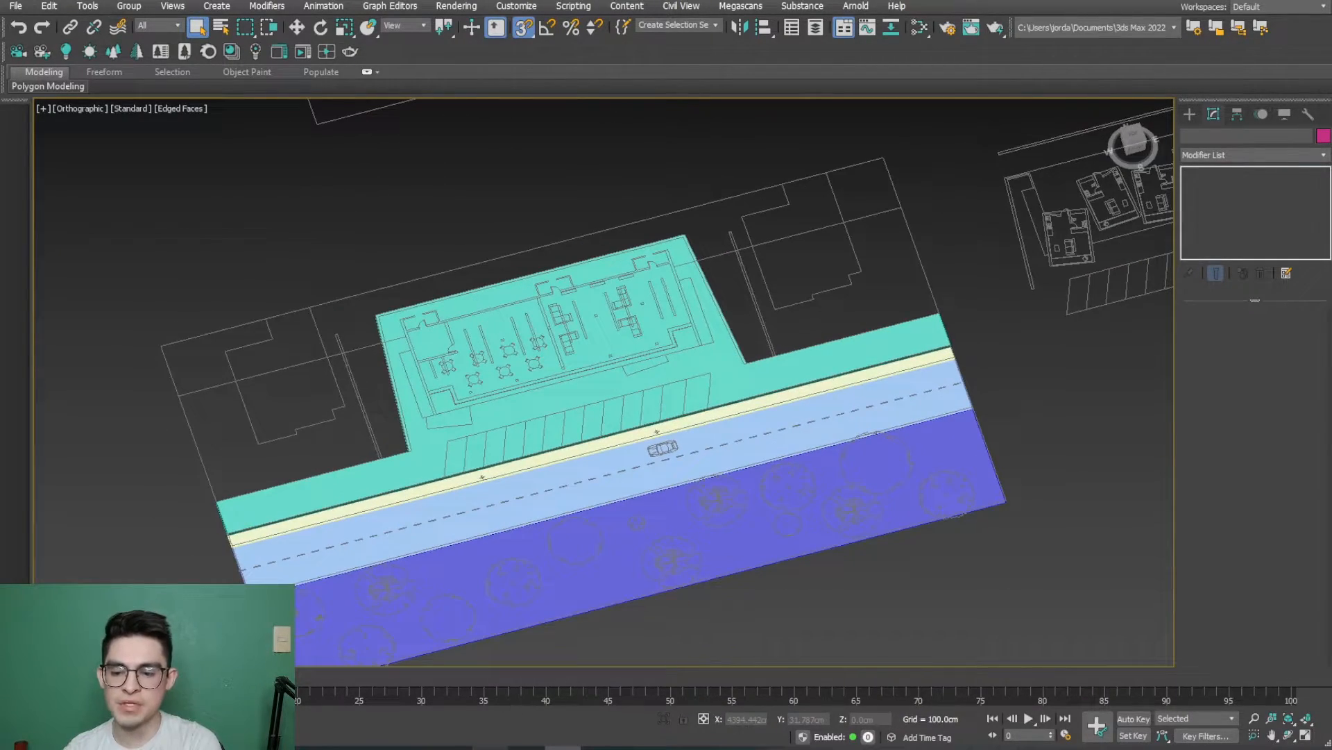
Step: Switch to the ArchDaily page and browse the photos of the 1000m2 Prefabricated Housing project for site references
left_click(491, 747)
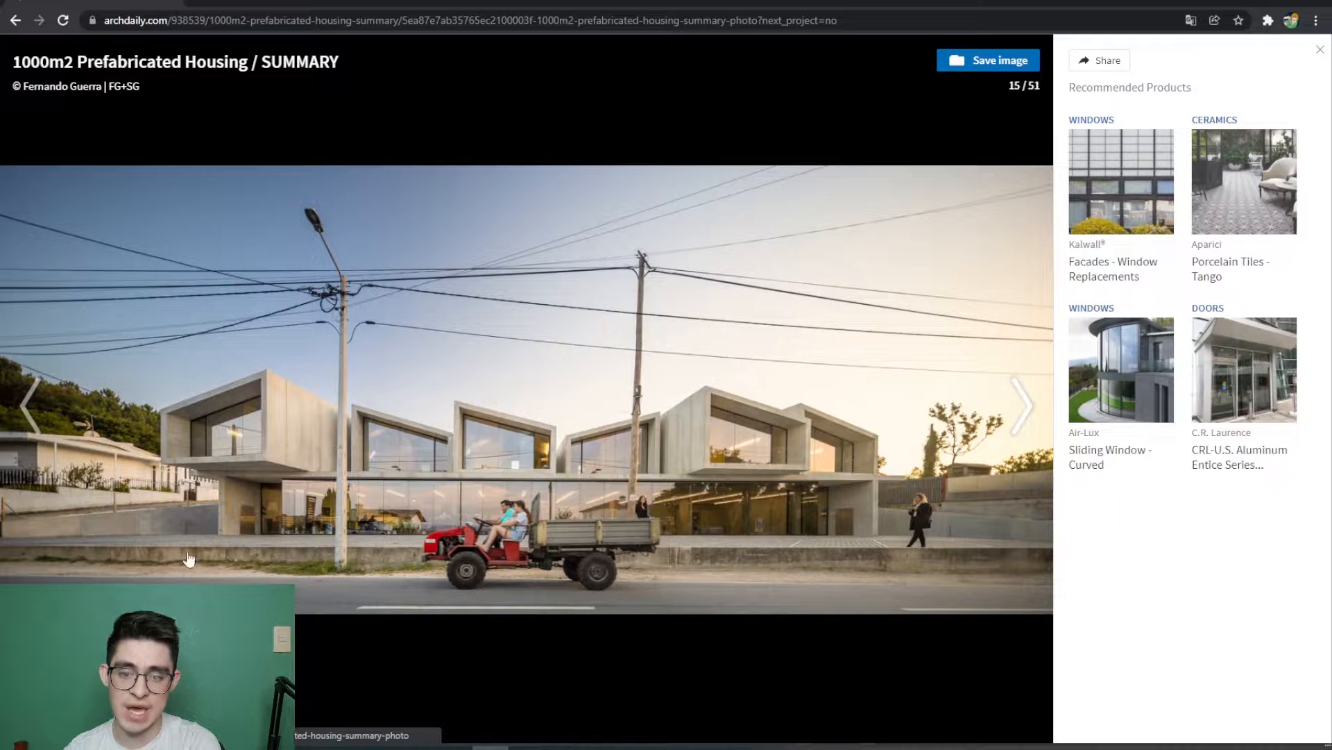
left_click(1019, 409)
left_click(1010, 432)
left_click(1011, 434)
left_click(1013, 430)
left_click(1016, 425)
left_click(1018, 425)
left_click(1018, 426)
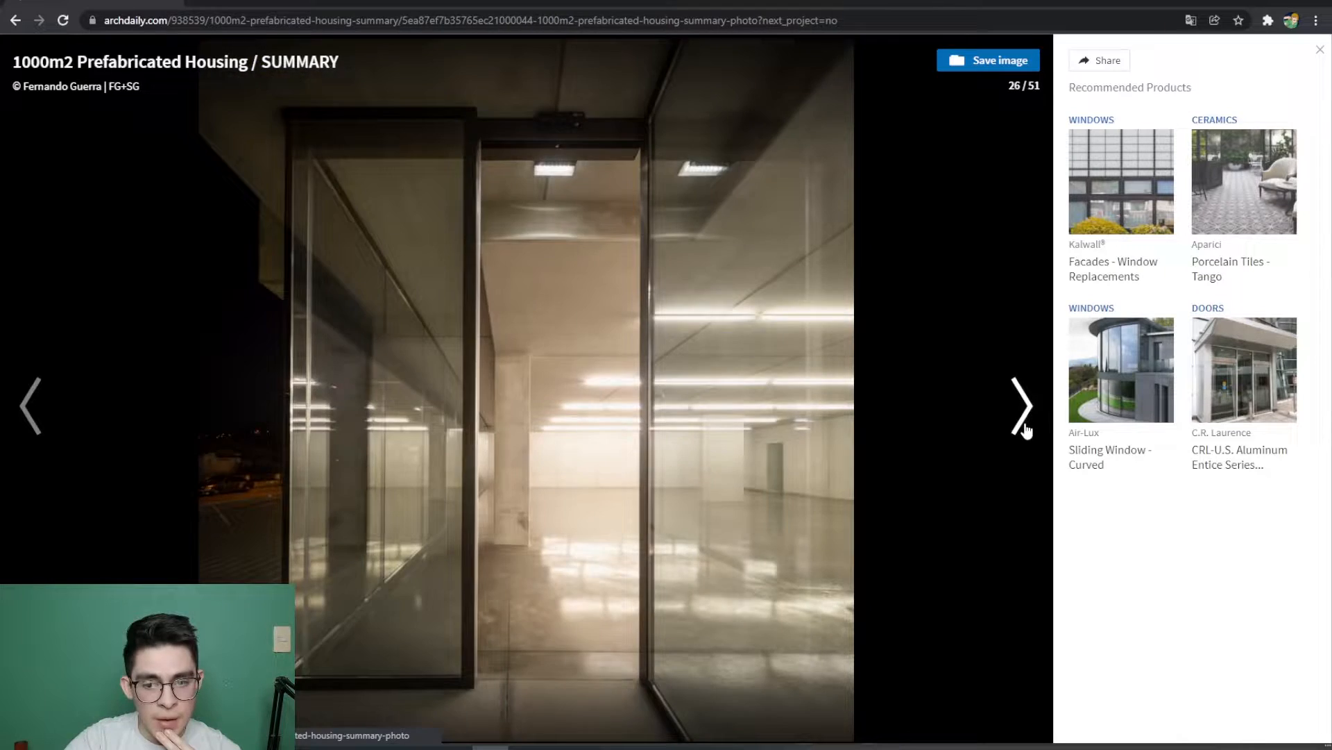
left_click(1027, 431)
left_click(1026, 430)
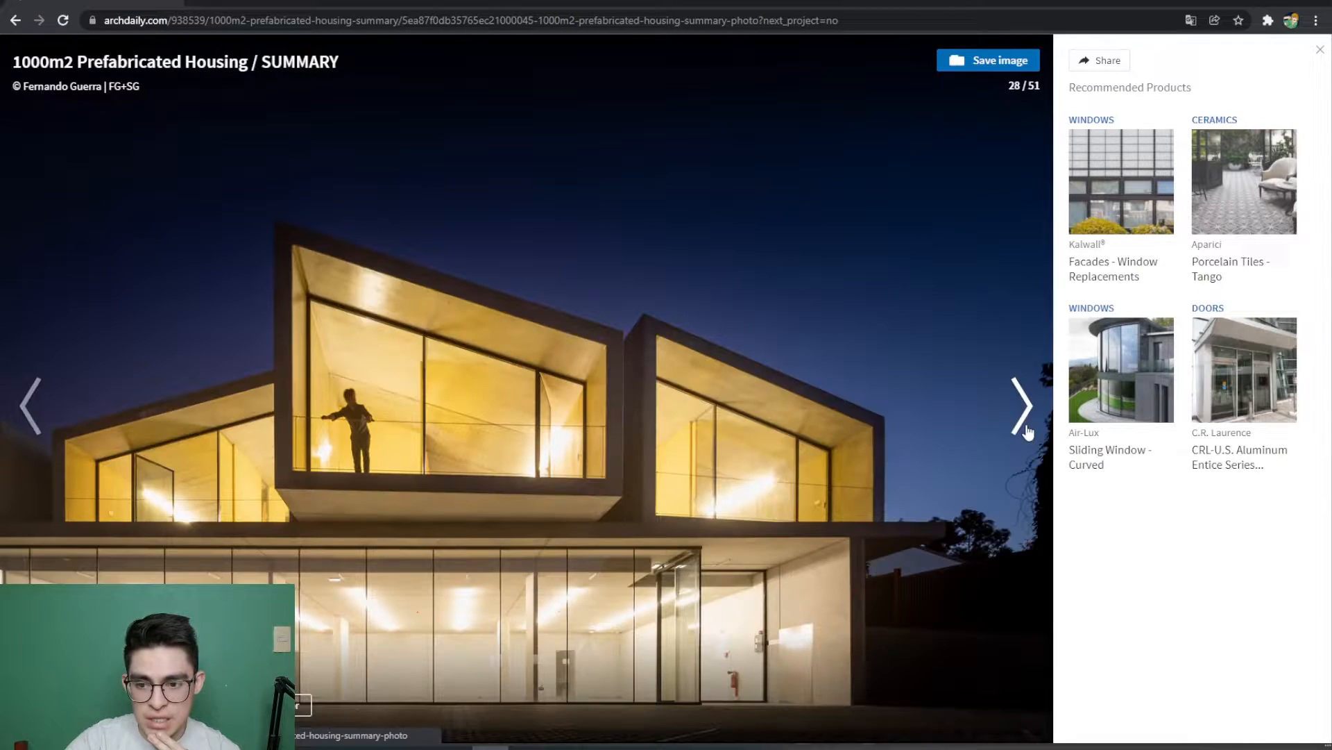
left_click(1023, 422)
left_click(1021, 417)
left_click(1018, 412)
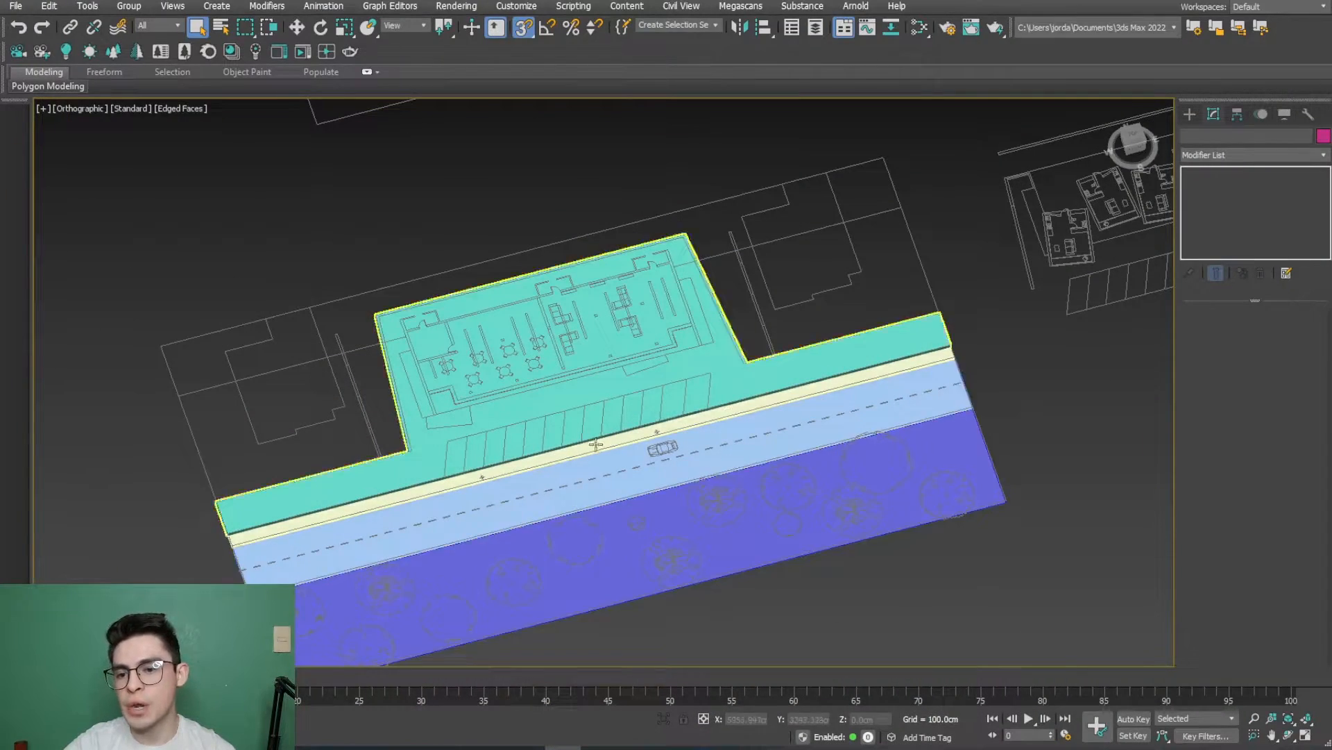
Step: Return to 3ds Max and, in the top view, start a Line along the left lot's outer edge, from front corner to rear corner
left_click(1120, 139)
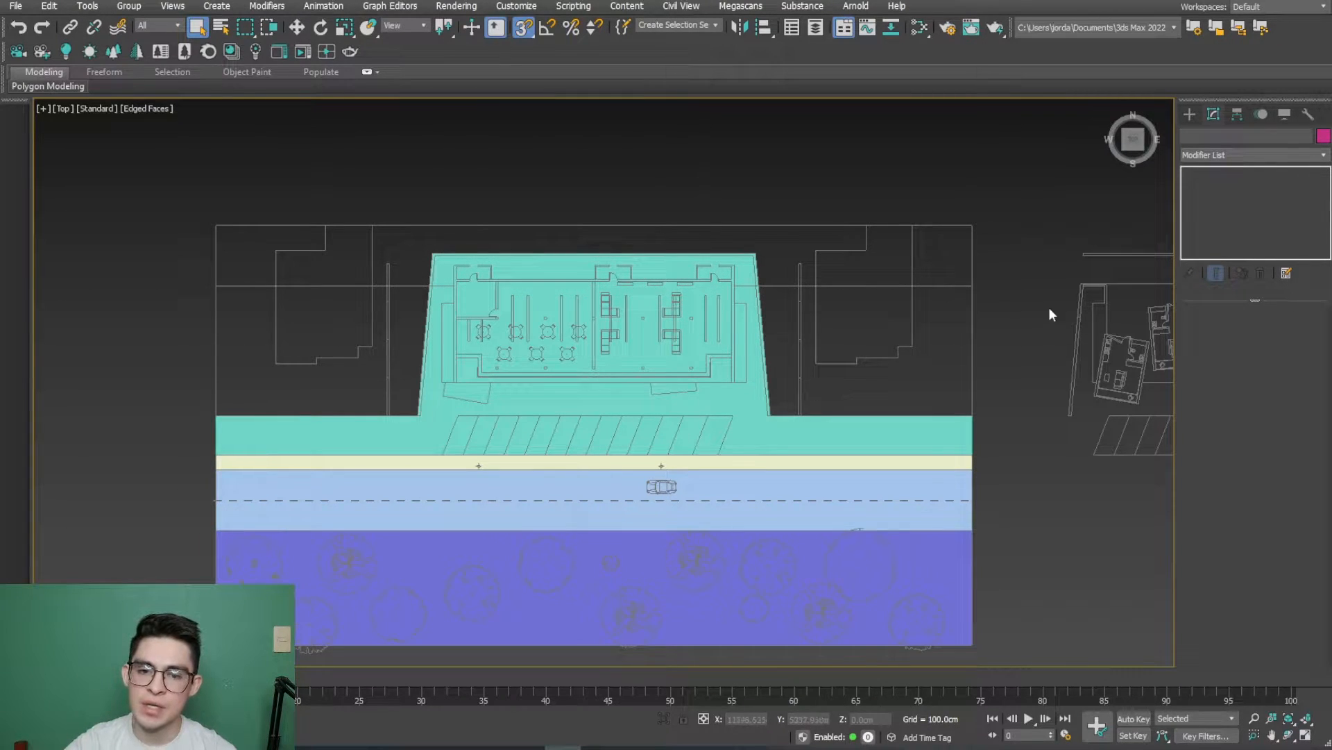
left_click(1193, 111)
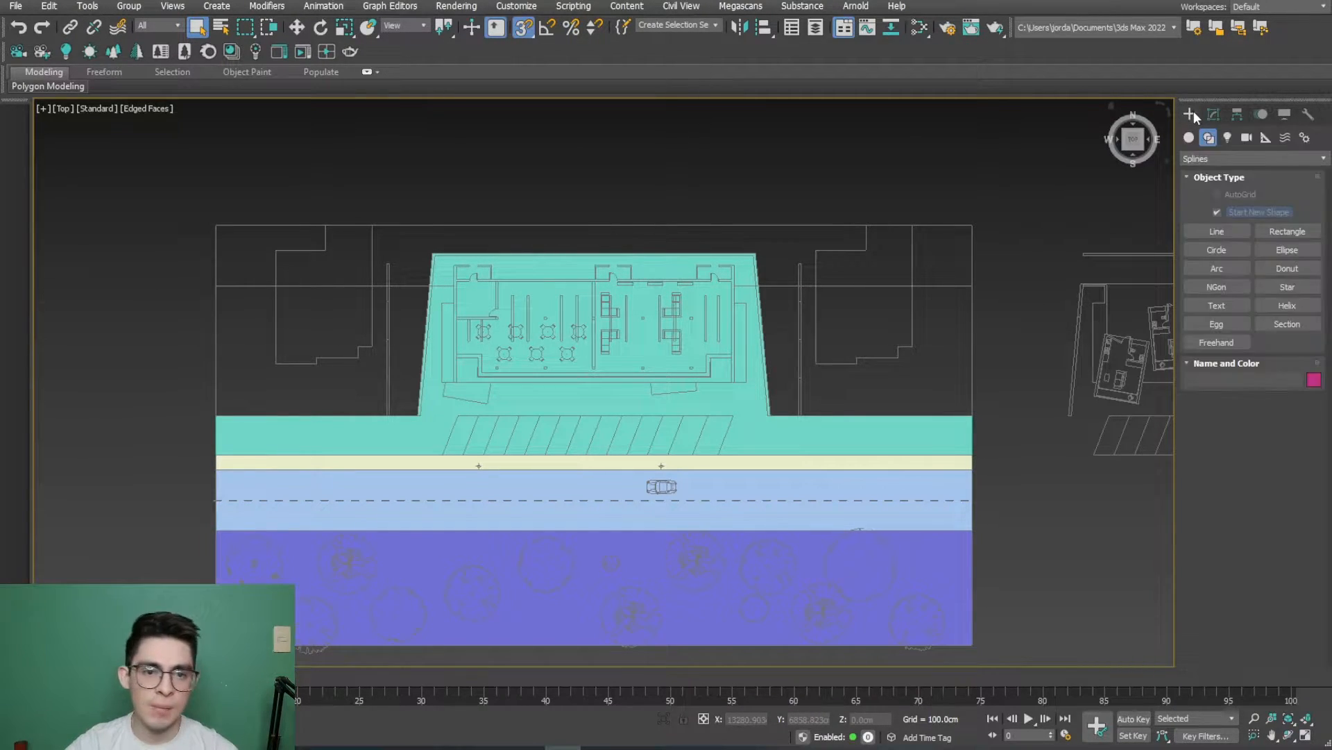
left_click(1209, 235)
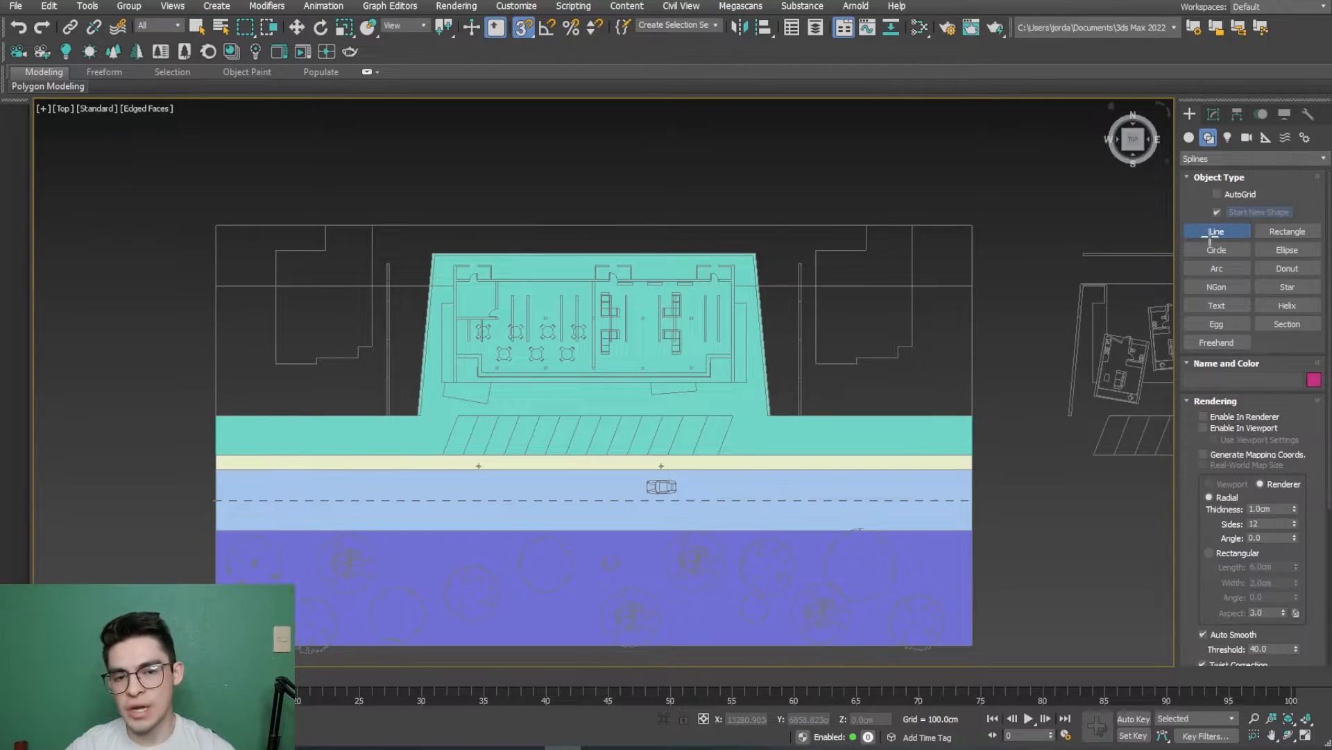
left_click(521, 27)
left_click(205, 414)
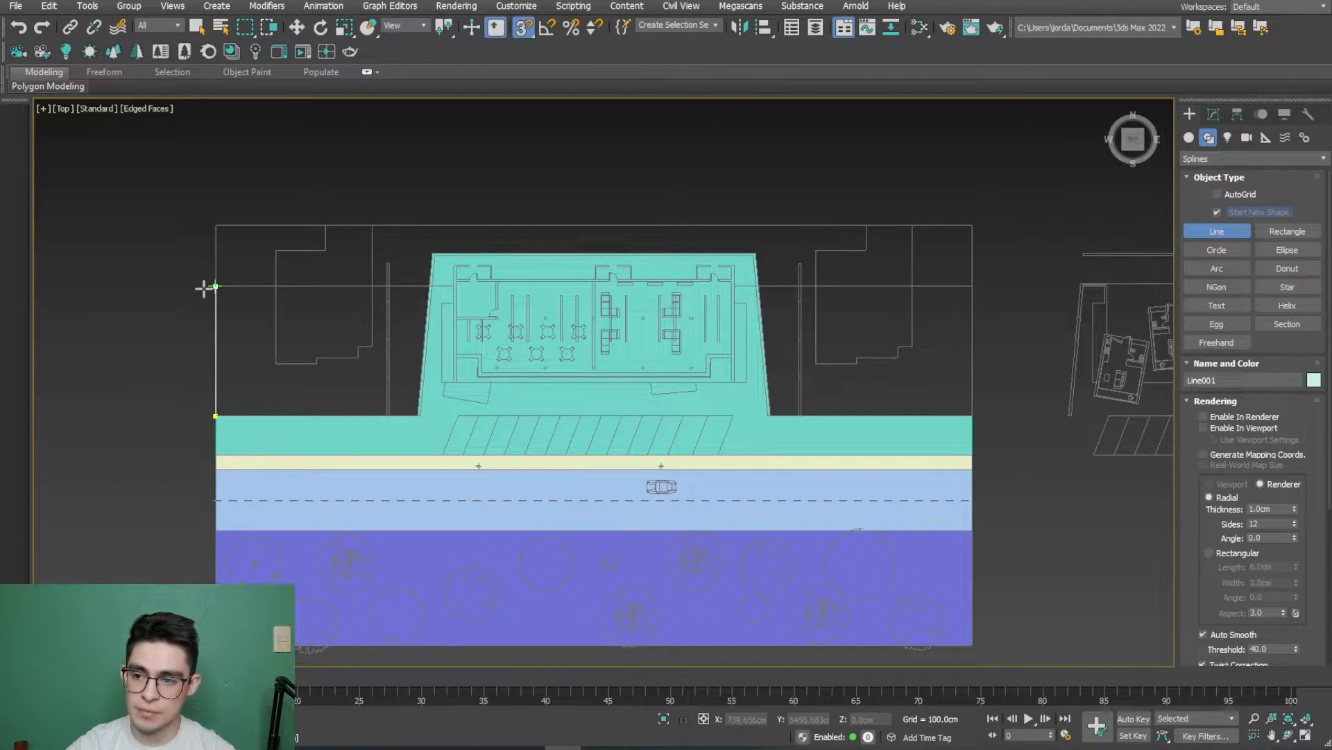
scroll(204, 287, "up", 4)
scroll(189, 194, "down", 2)
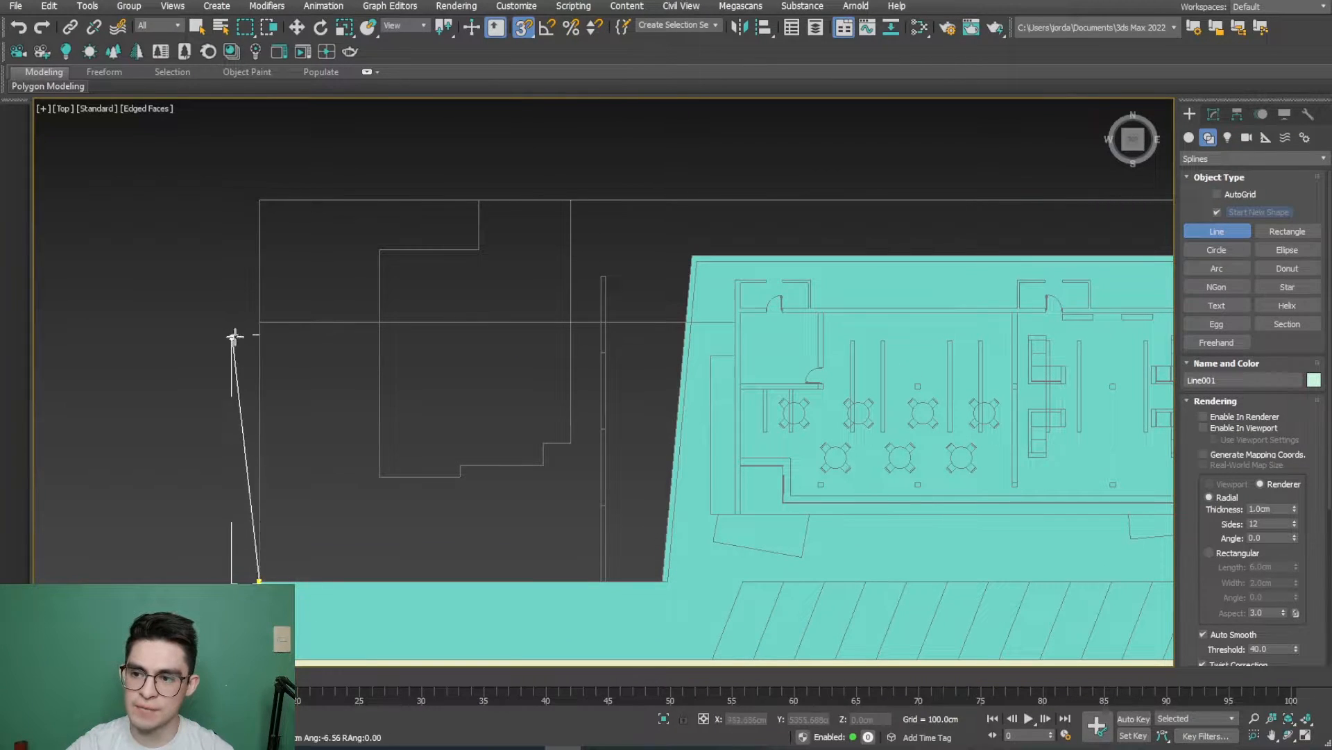
left_click(260, 325)
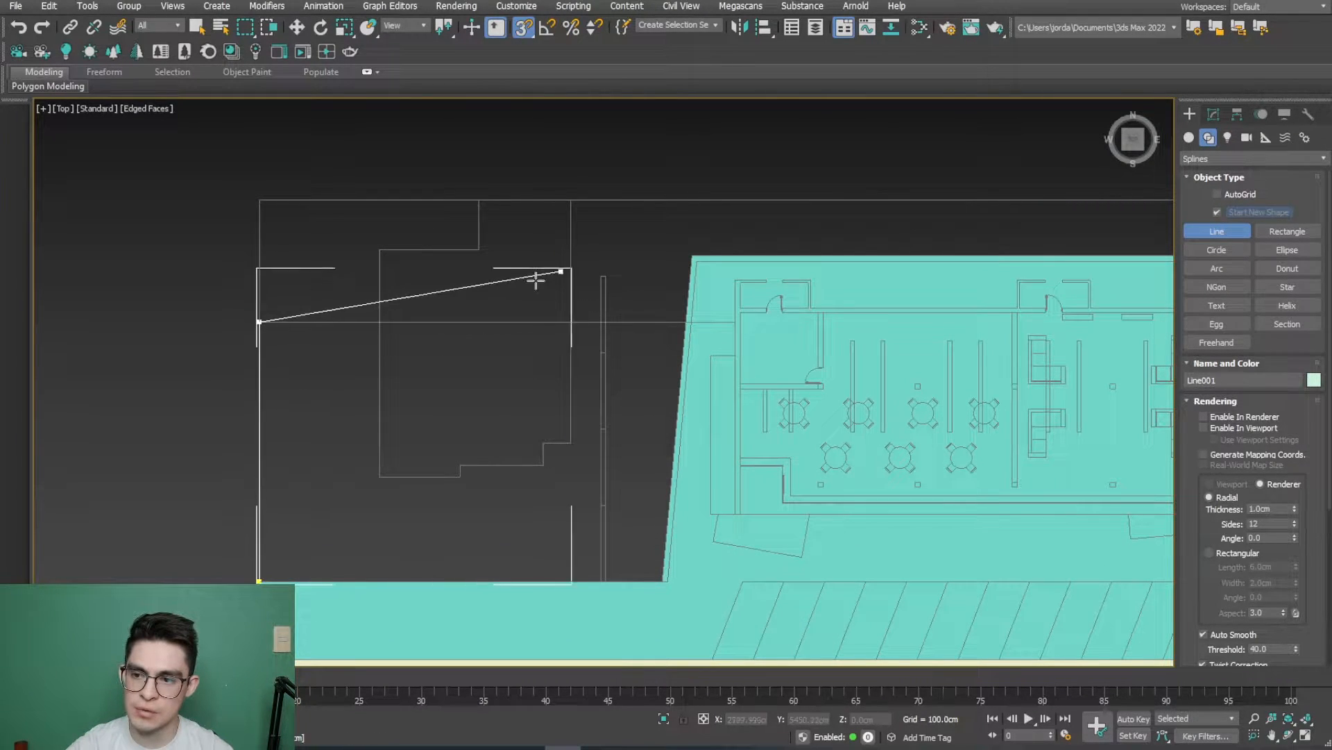
left_click(262, 190)
Step: Continue the spline along the rear site boundary and down the right lot's outer edge to its front corner
scroll(269, 292, "down", 3)
scroll(504, 250, "up", 2)
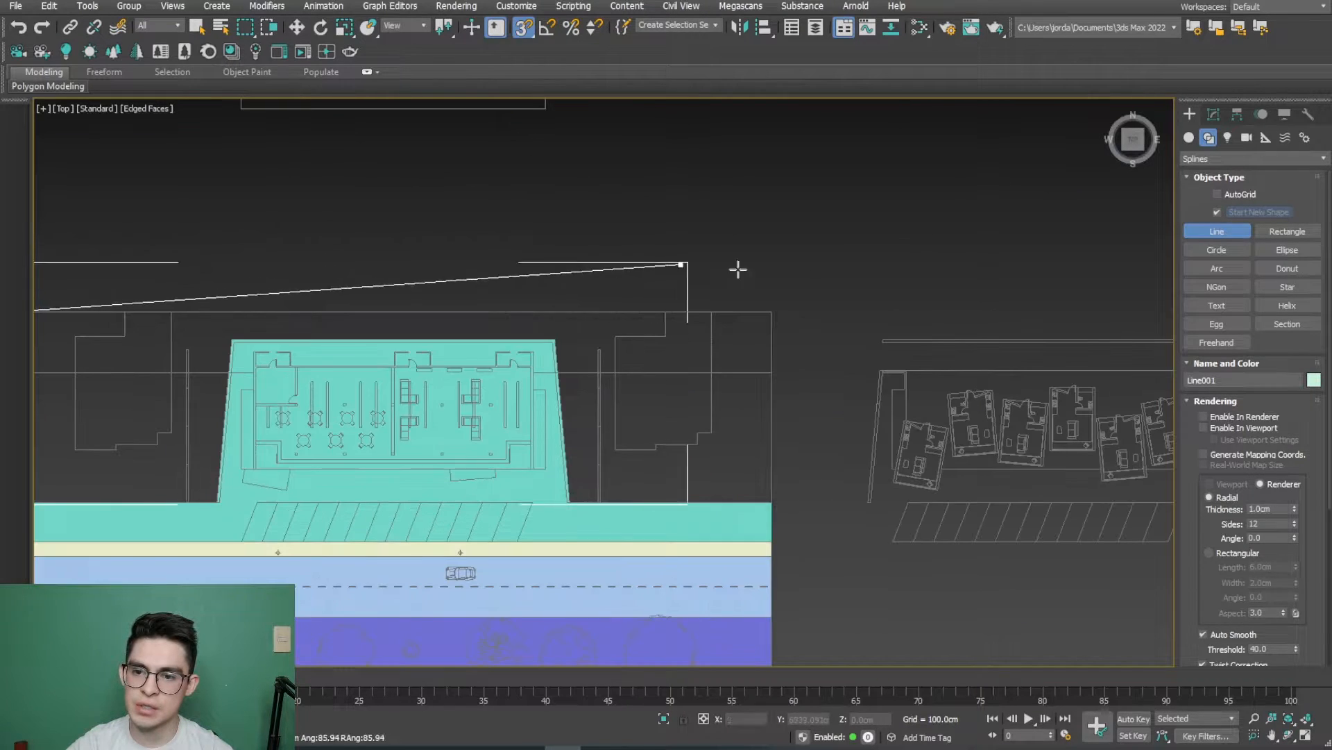
left_click(788, 310)
scroll(796, 395, "up", 5)
left_click(749, 315)
scroll(825, 375, "down", 4)
middle_click_drag(825, 371, 857, 171)
scroll(834, 331, "up", 2)
left_click(820, 320)
Step: Continue the spline along the right lot's front edge and up the building surface's slanted right side to its rear corner
middle_click_drag(514, 312, 761, 495)
scroll(691, 512, "up", 3)
left_click(617, 538)
scroll(634, 363, "down", 3)
middle_click_drag(634, 340, 683, 593)
scroll(677, 471, "up", 2)
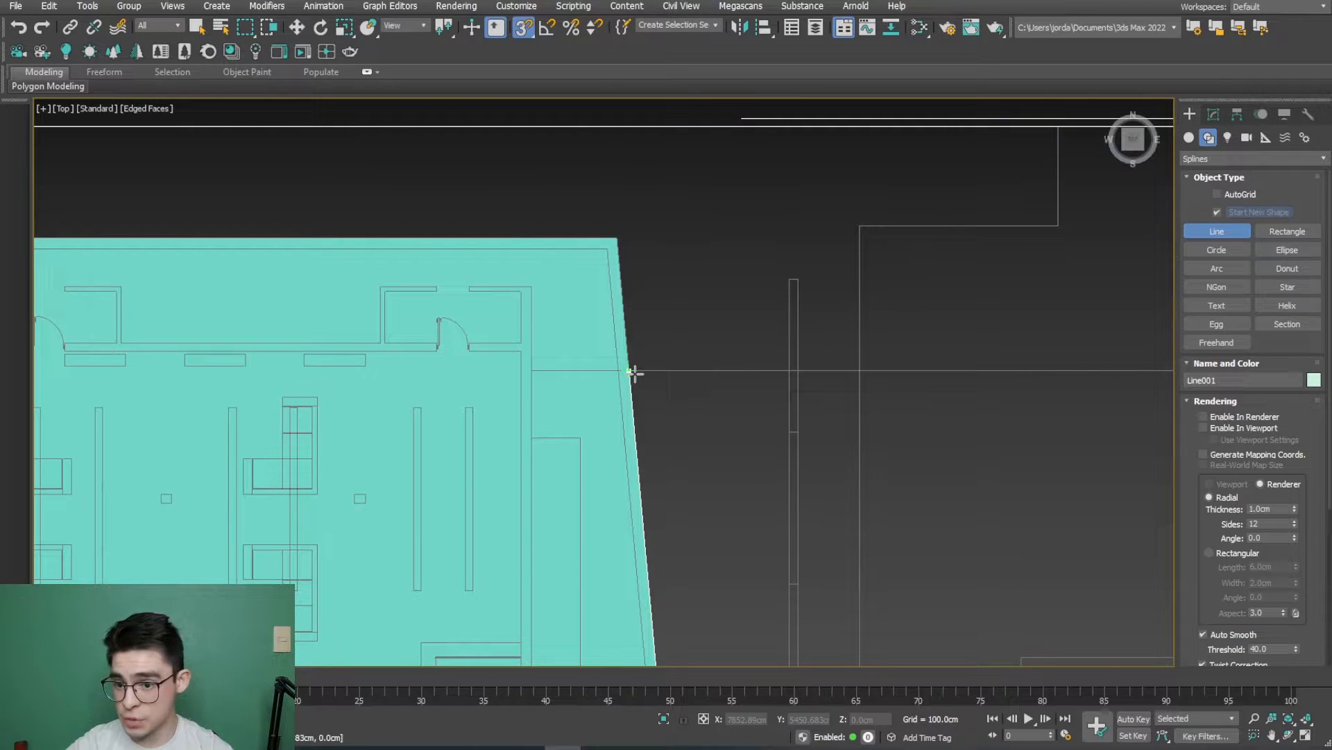
left_click(633, 372)
left_click(617, 238)
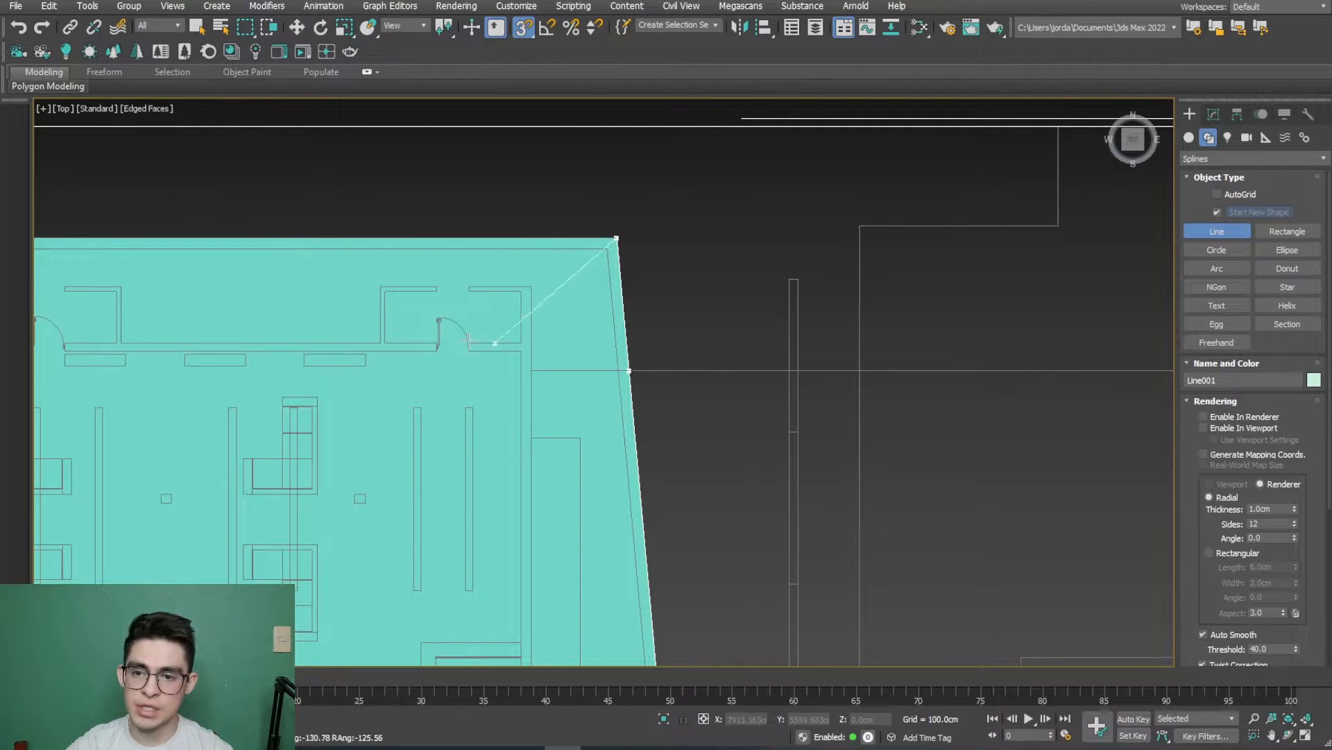
Step: Trace the spline along the building surface's rear edge and down its slanted left side to the left lot's inner front corner
scroll(499, 337, "down", 4)
scroll(492, 302, "up", 3)
left_click(524, 310)
scroll(472, 392, "up", 3)
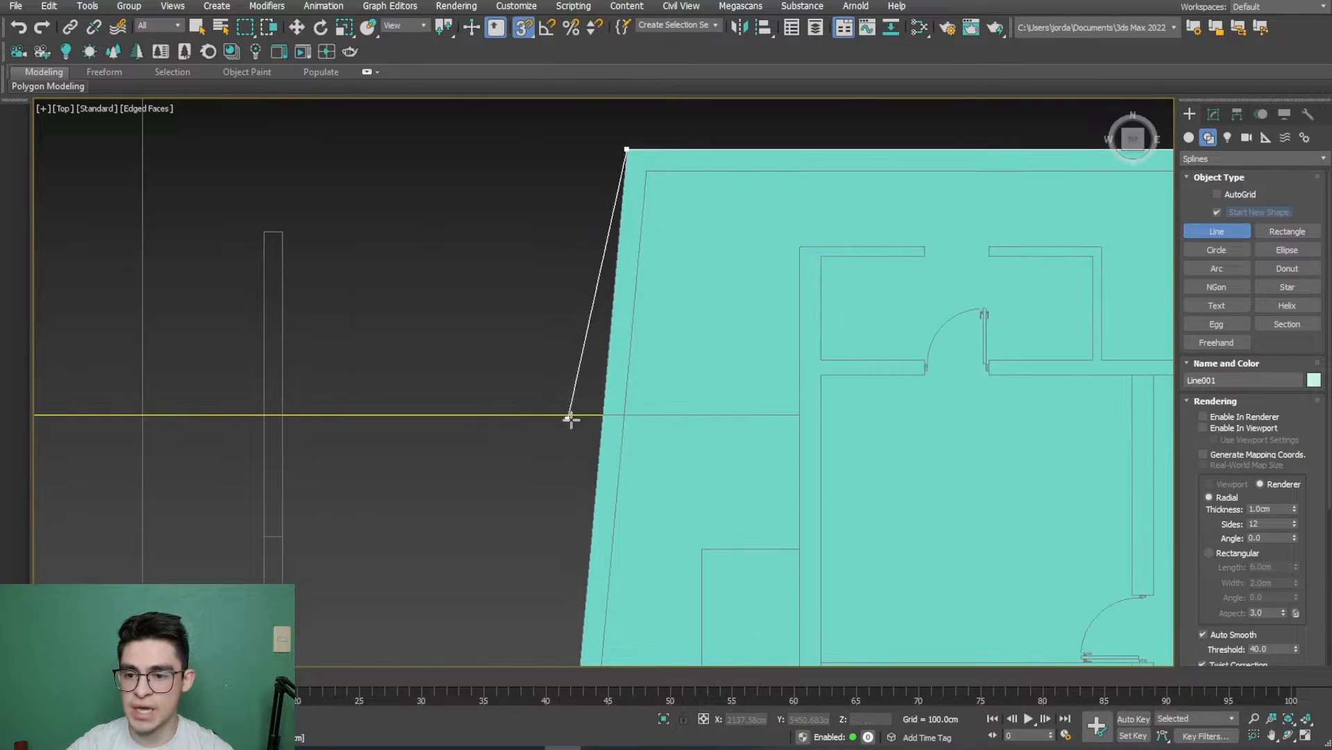
scroll(594, 367, "down", 3)
scroll(583, 541, "up", 3)
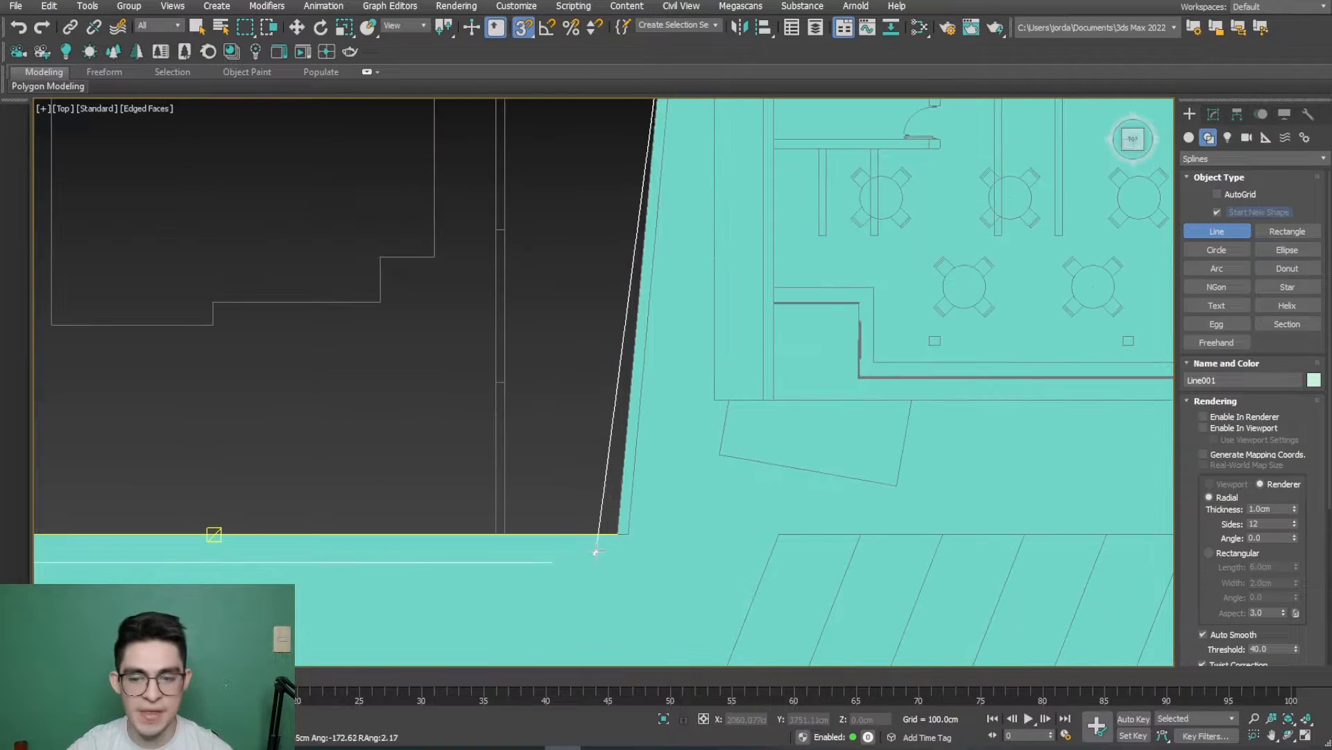
left_click(603, 538)
Step: Close the spline at its starting point on the left lot's front corner and finish the Line command
scroll(603, 538, "down", 3)
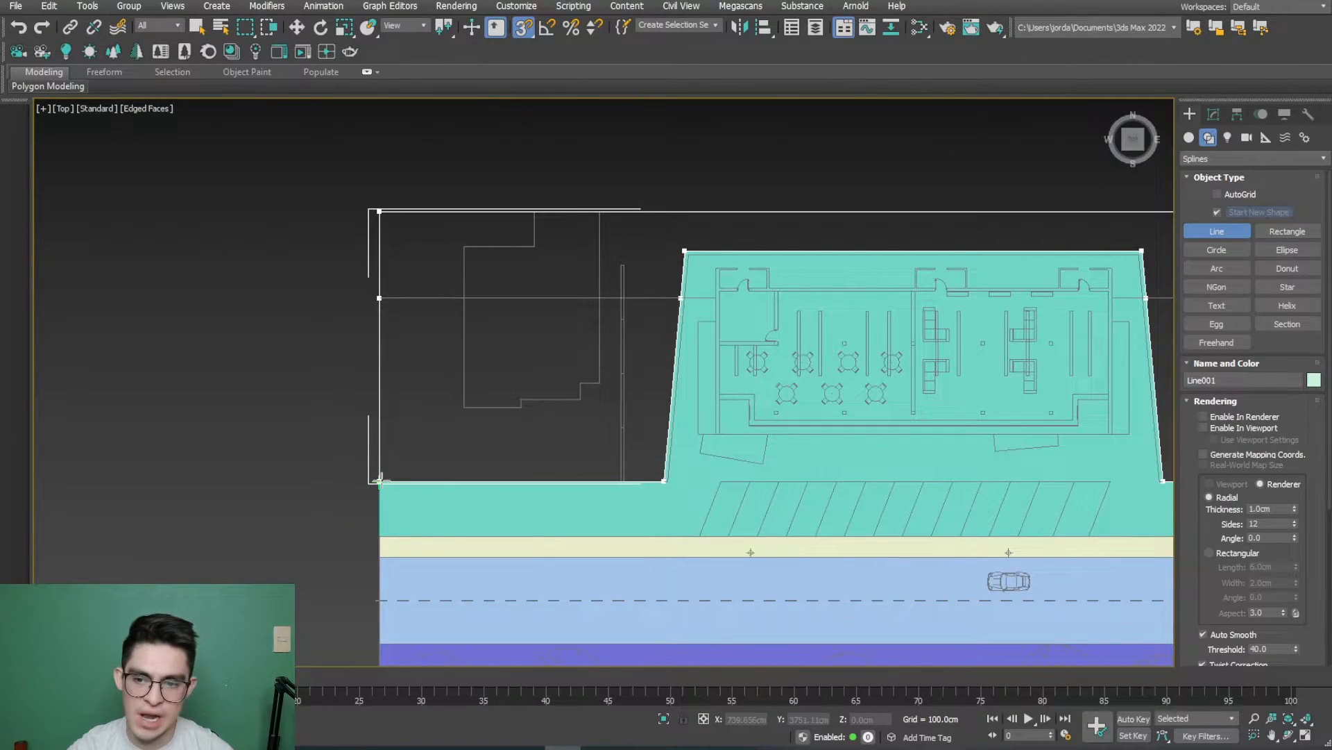
left_click(379, 481)
left_click(637, 382)
scroll(470, 463, "down", 2)
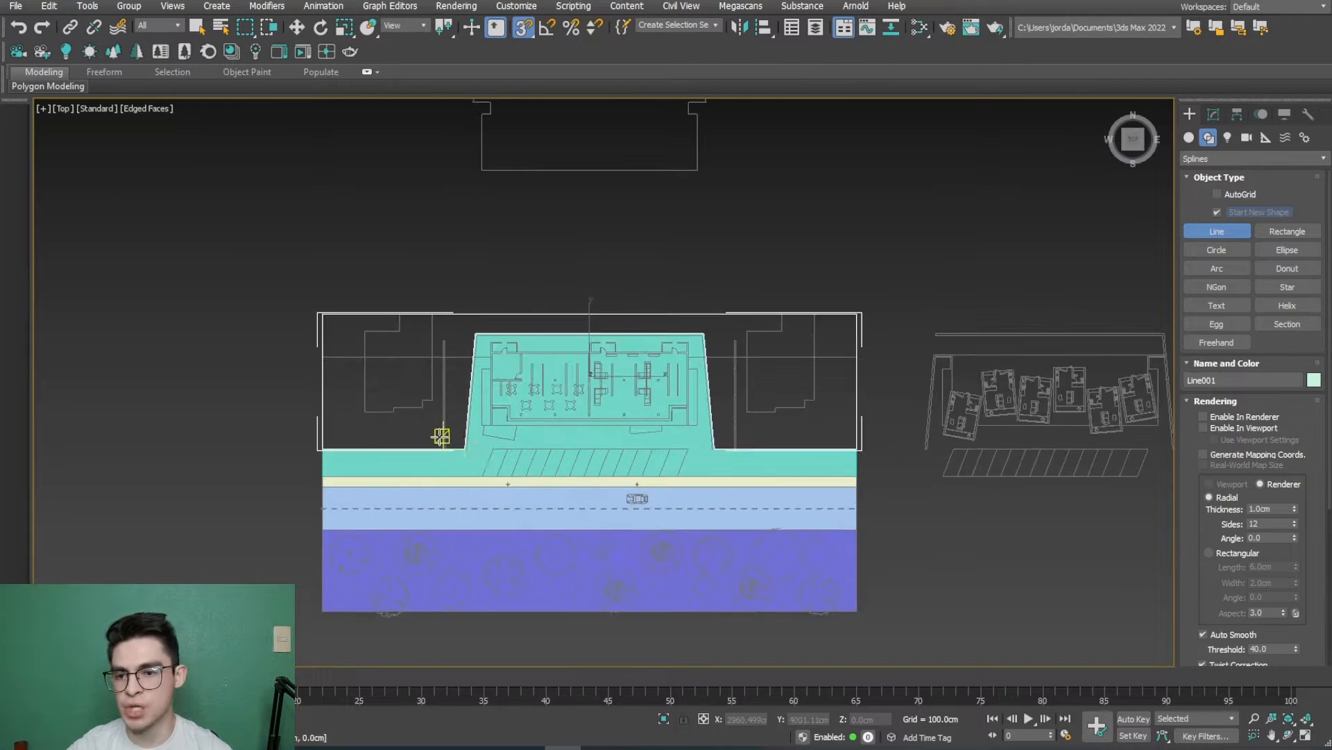
right_click(711, 263)
scroll(559, 281, "down", 2)
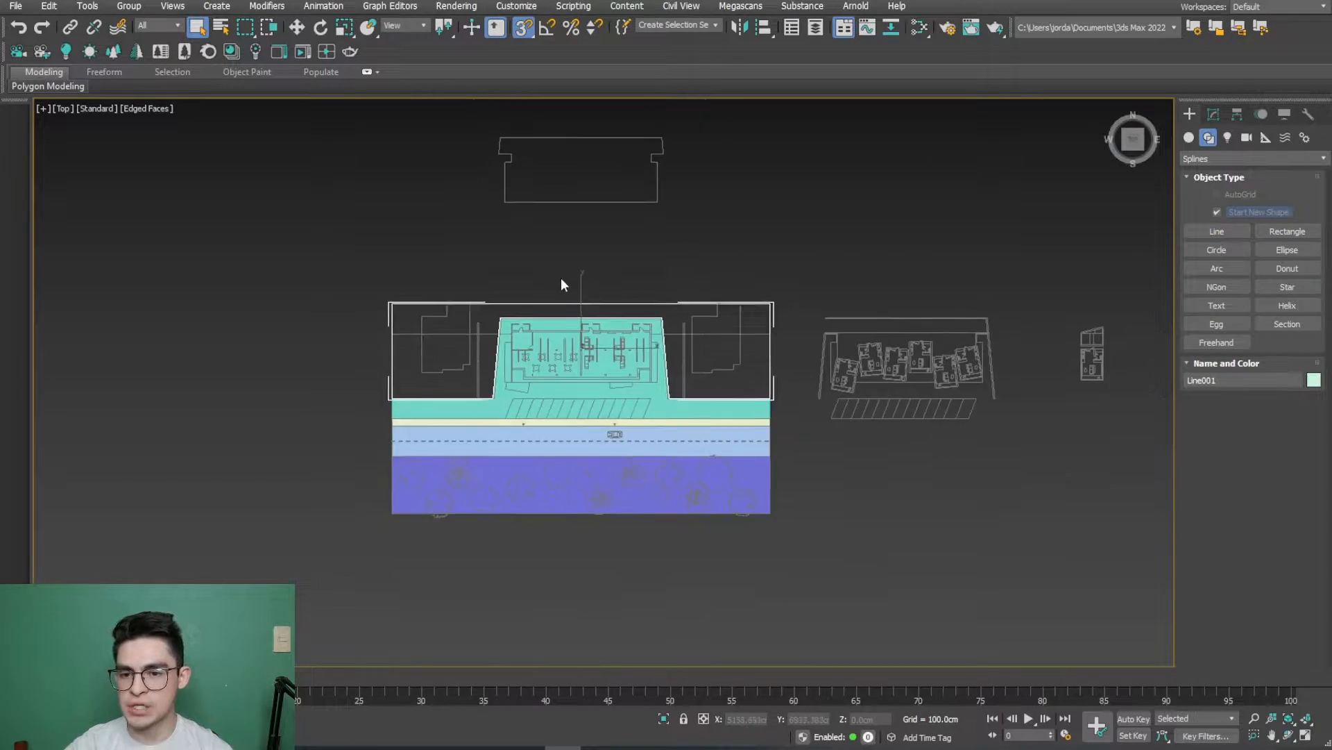
Step: Isolate the closed spline that outlines the side lots and rear strip
scroll(601, 303, "up", 2)
middle_click_drag(599, 297, 606, 271)
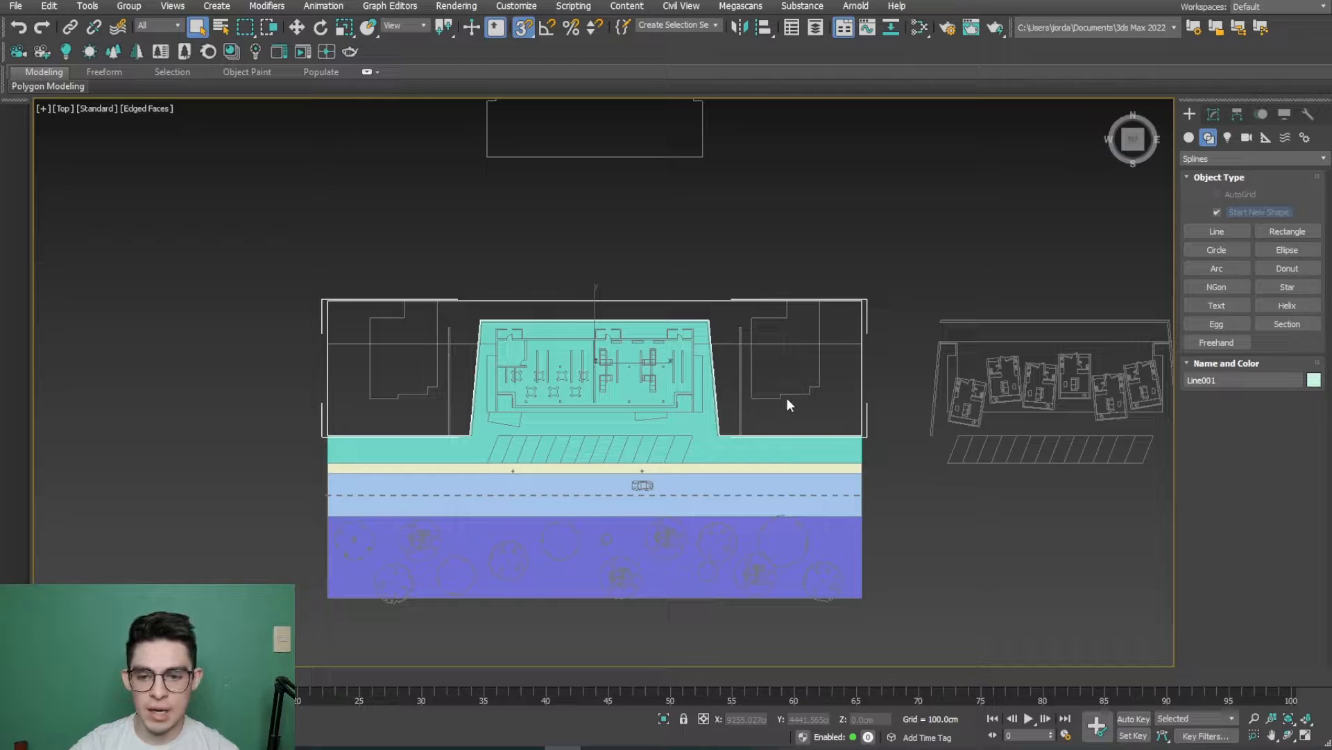
right_click(518, 252)
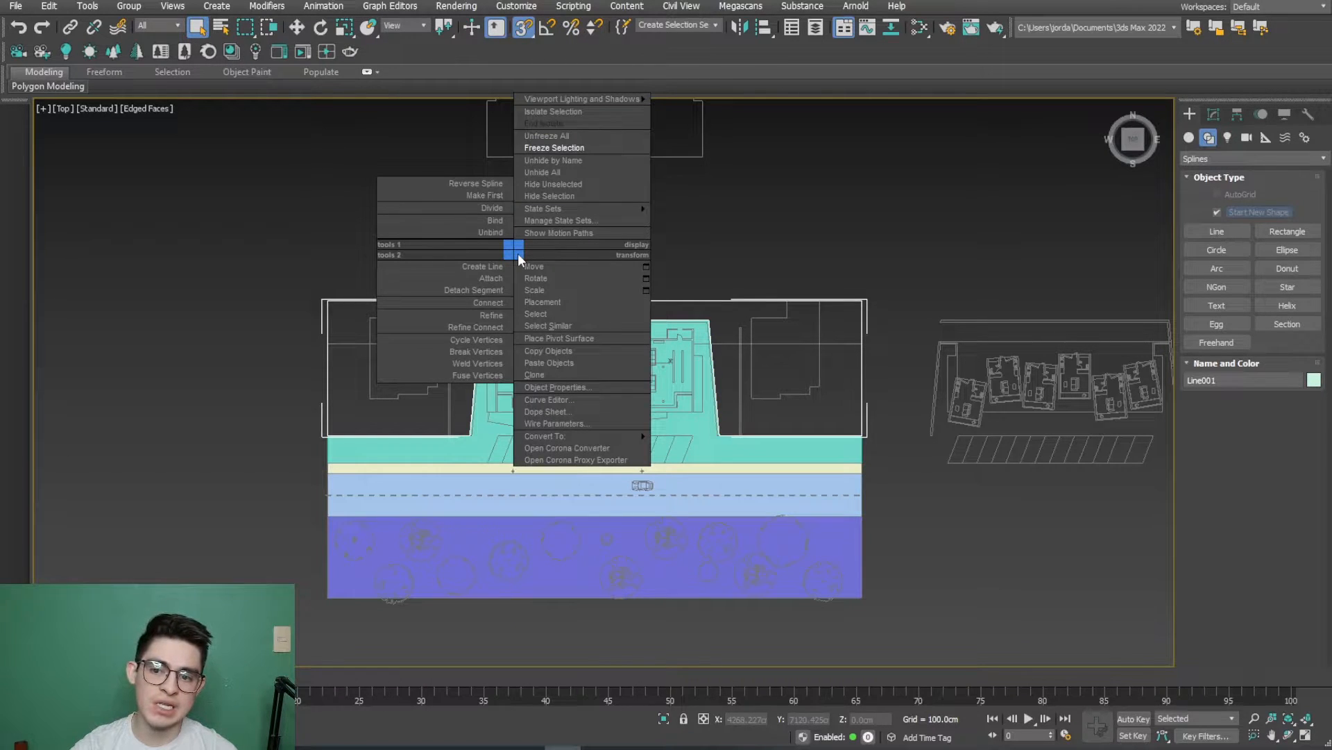
left_click(593, 114)
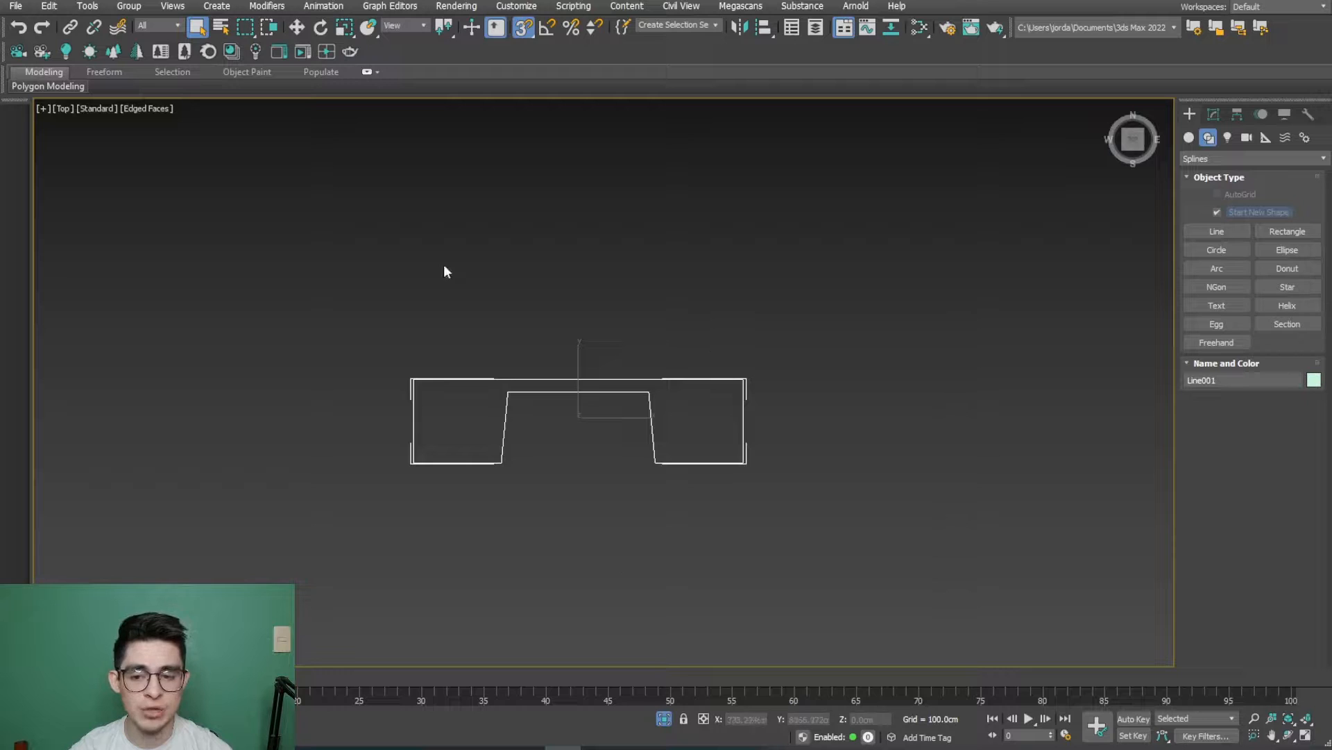
Step: Convert the isolated spline to an Editable Poly and expose its vertices in wireframe display
scroll(601, 482, "up", 4)
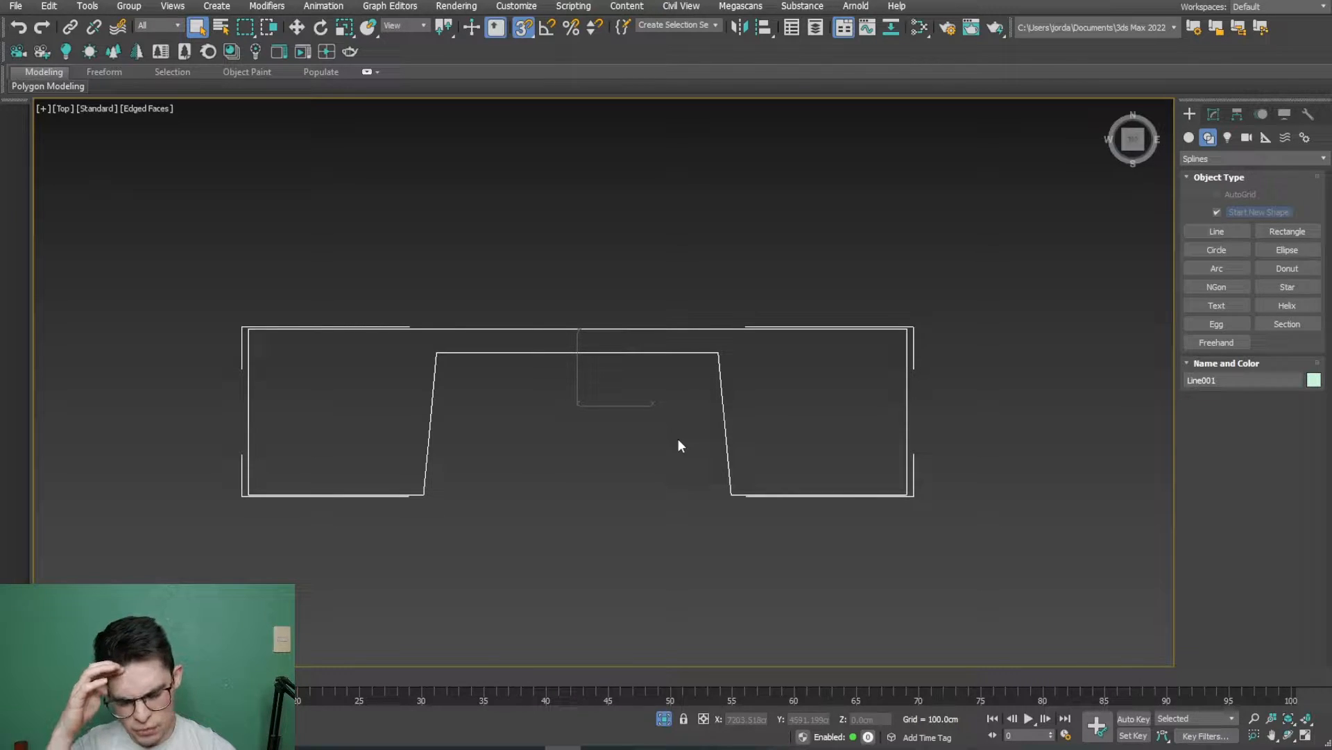
right_click(611, 389)
mouse_move(645, 577)
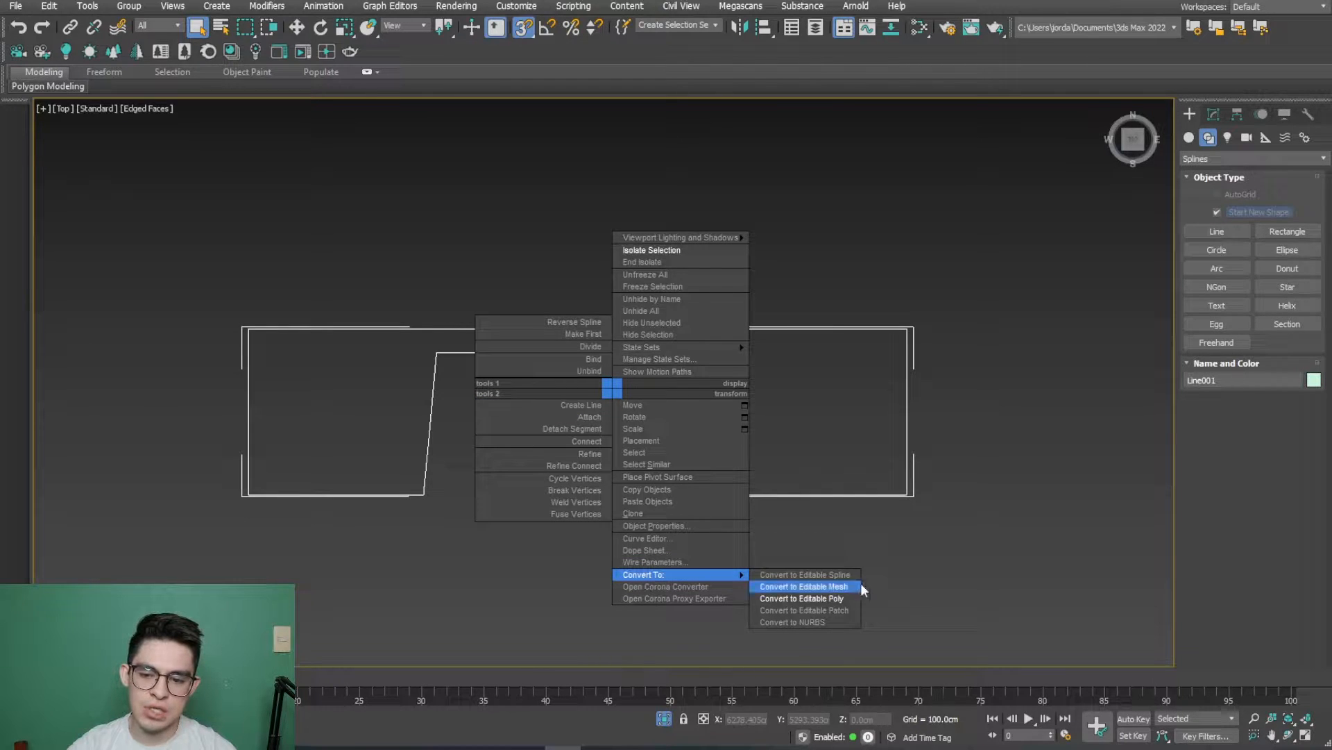
left_click(844, 598)
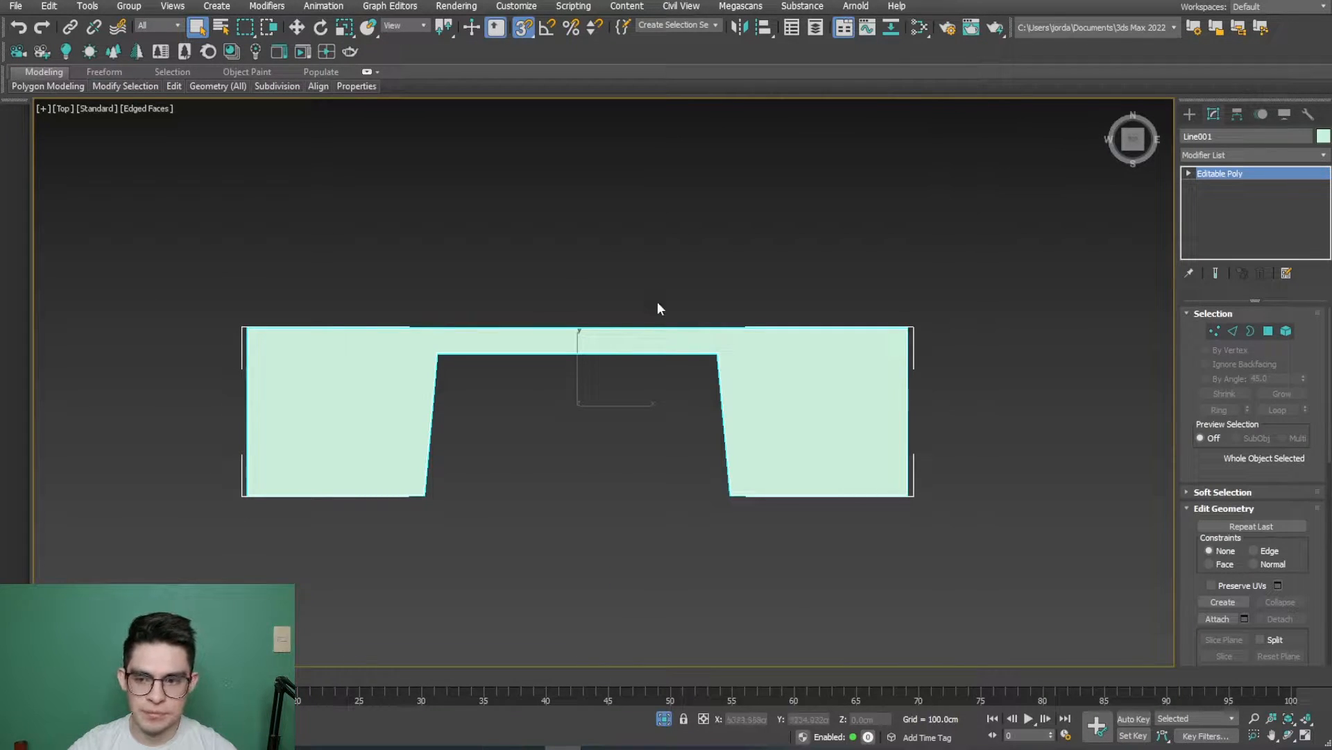
left_click(1215, 331)
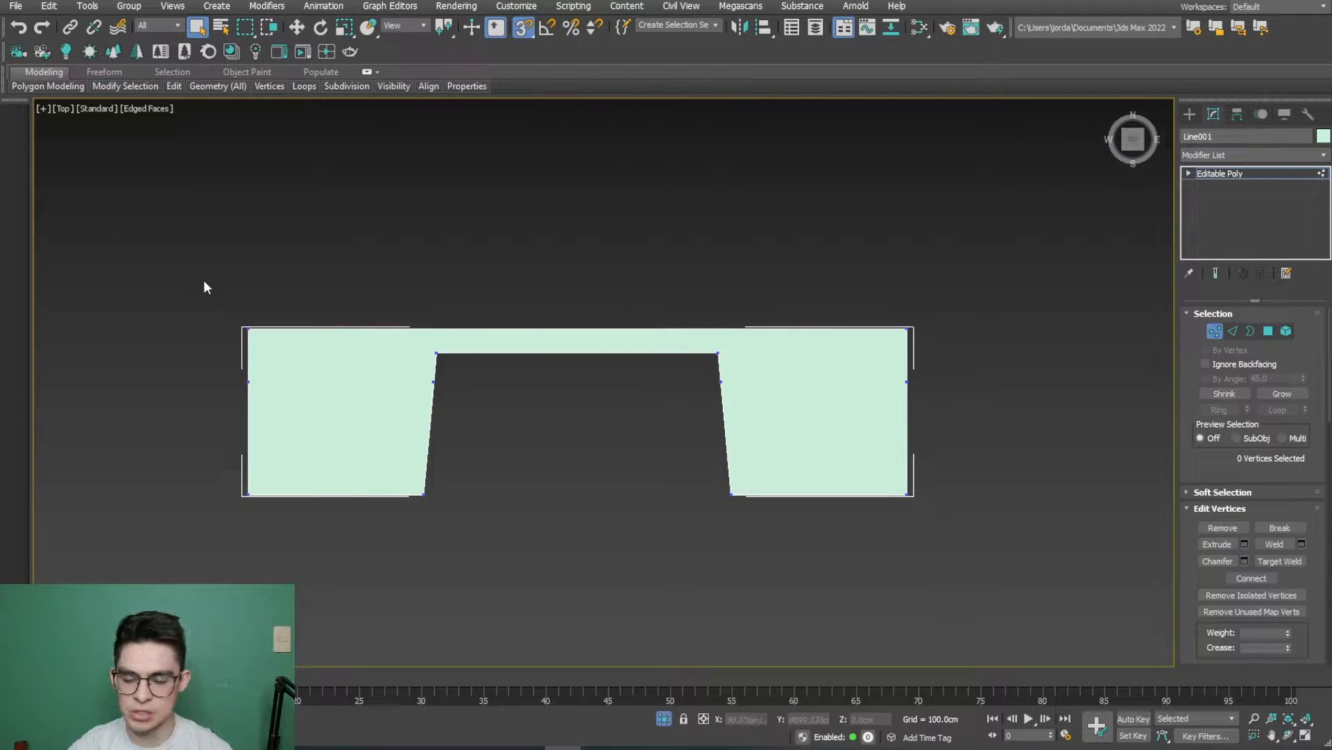
key("F3")
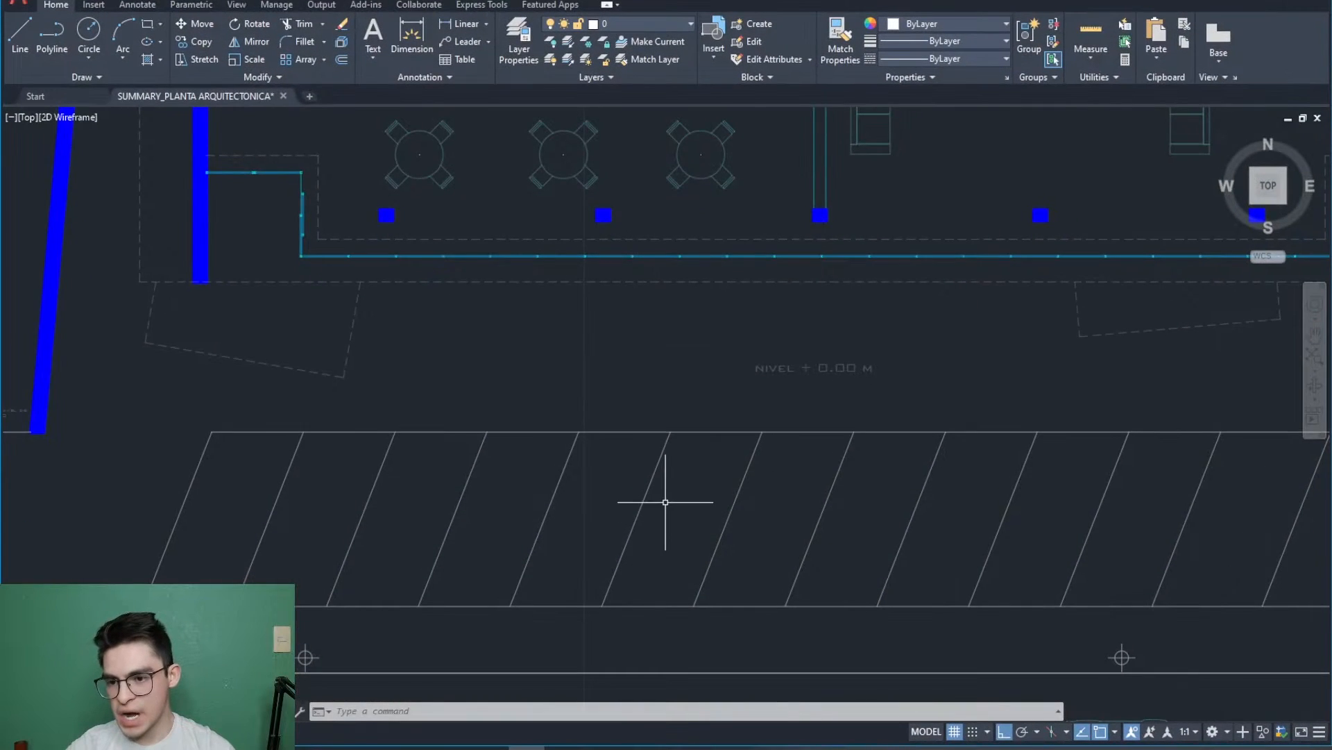
Step: Switch to the AutoCAD architectural plan and examine the level notes around the building and the left lot
scroll(660, 499, "down", 5)
scroll(610, 381, "up", 6)
middle_click_drag(610, 381, 650, 276)
scroll(788, 555, "up", 2)
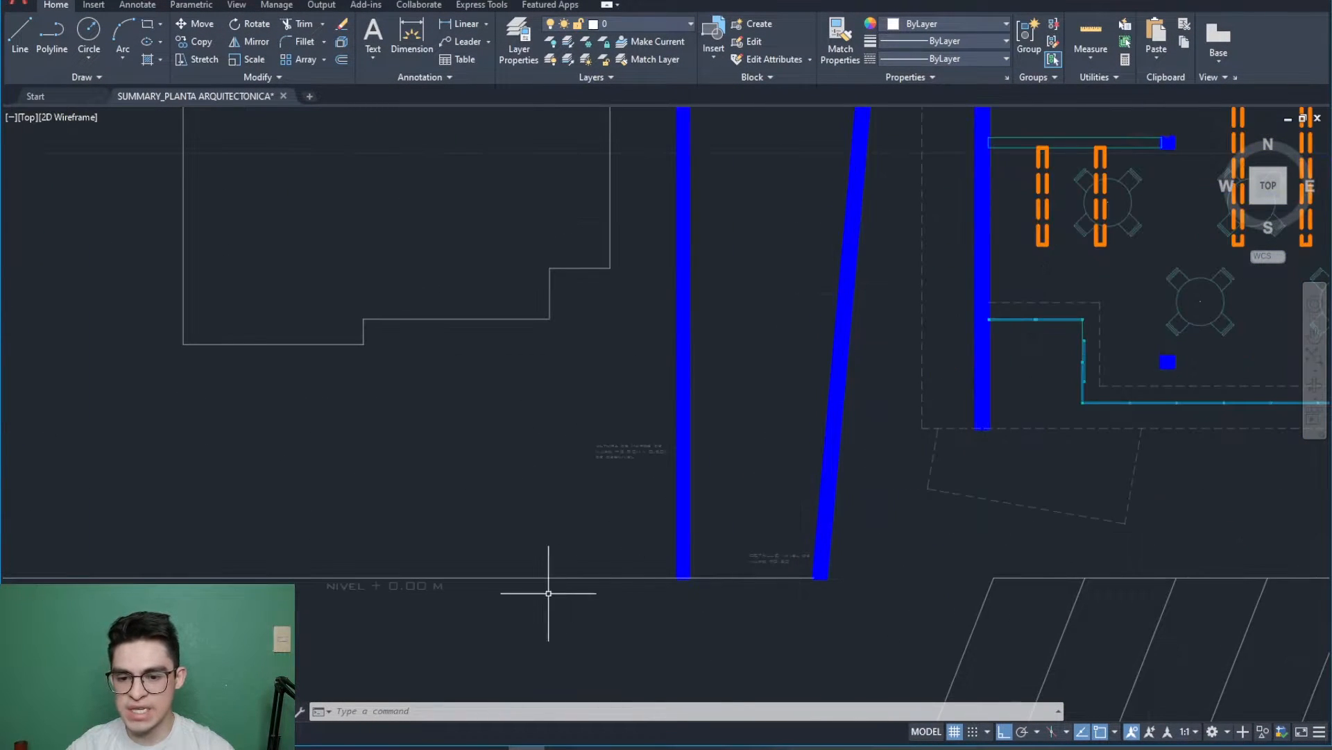
scroll(417, 590, "down", 4)
scroll(386, 393, "up", 6)
middle_click_drag(387, 393, 469, 443)
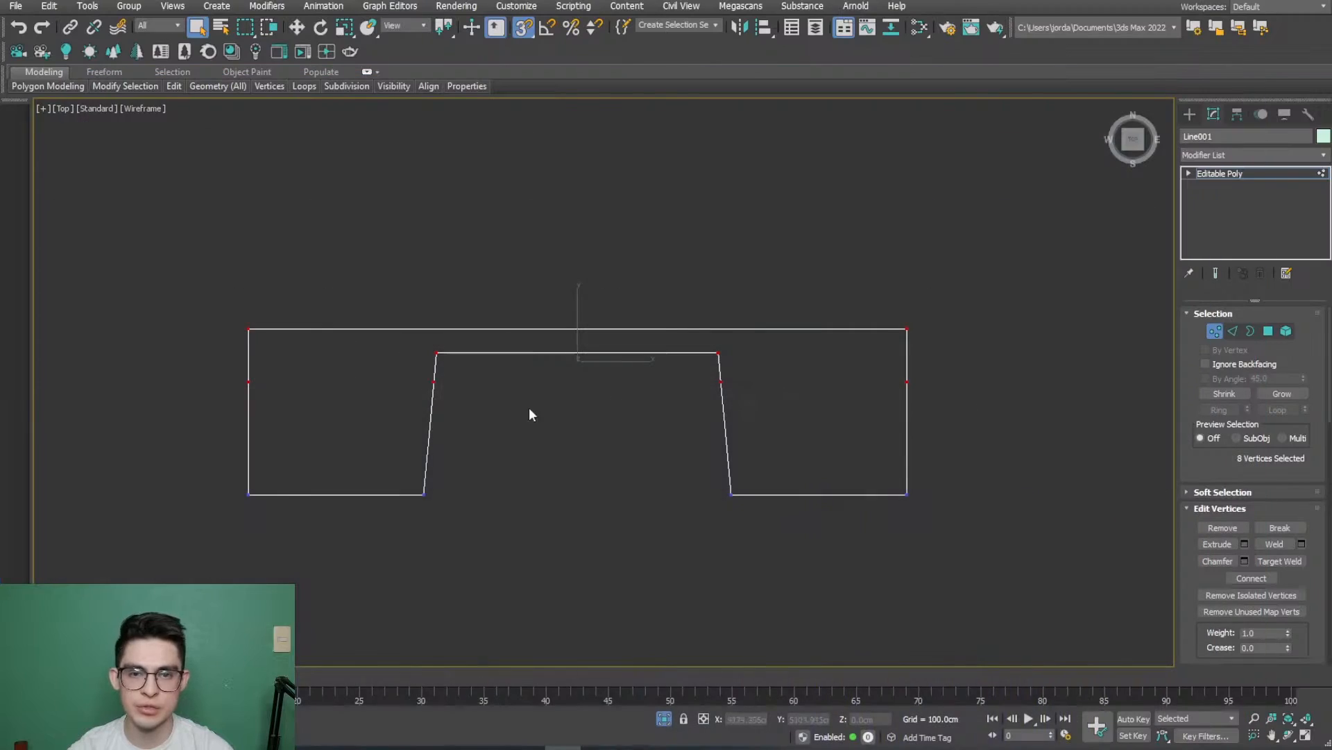
Step: Raise the lot surface's eight rear and mid-side vertices to Z 480 cm and leave vertex editing
scroll(610, 402, "down", 2)
scroll(610, 402, "up", 2)
left_click(298, 29)
middle_click_drag(678, 551, 772, 627, "alt")
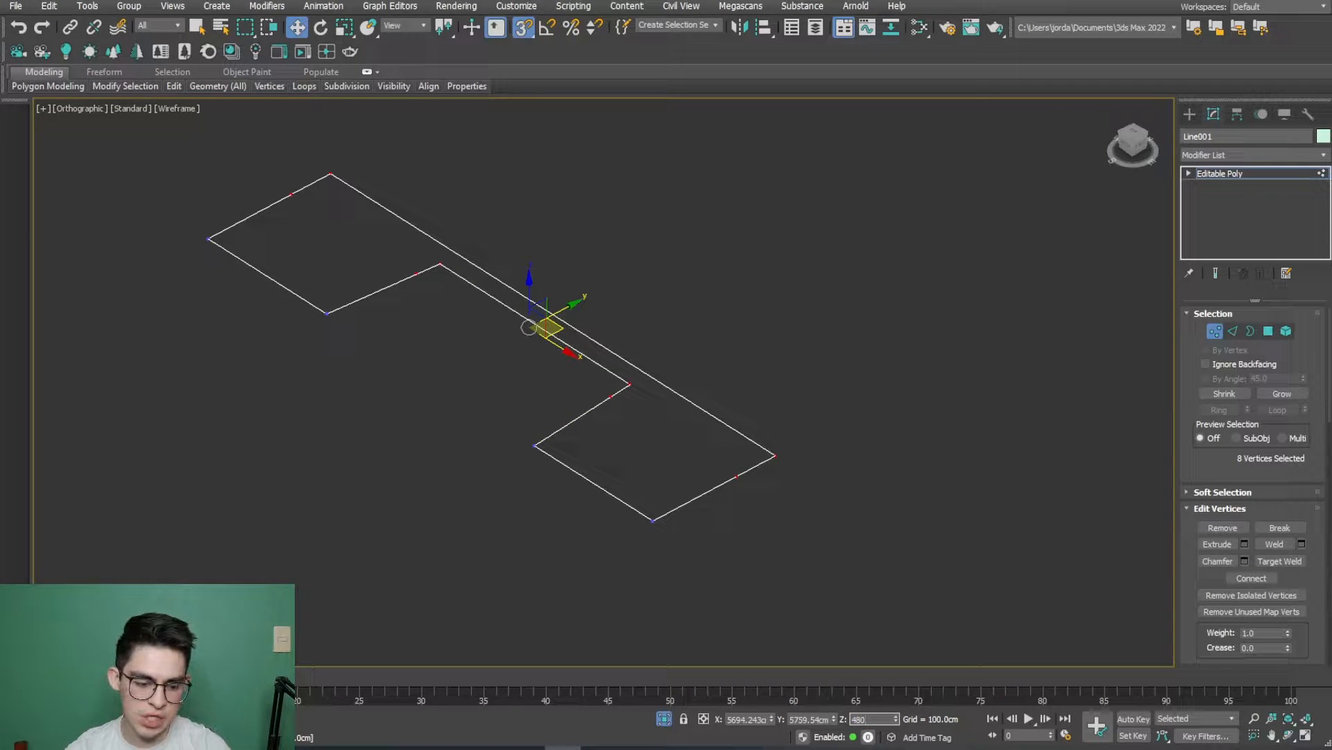
key("Return")
mouse_move(585, 452)
middle_mouse_down("alt")
mouse_move(705, 493)
mouse_move(594, 425)
mouse_move(610, 419)
mouse_move(633, 448)
mouse_move(701, 451)
mouse_move(631, 404)
mouse_move(659, 427)
middle_mouse_up("alt")
left_click(1213, 333)
key("F3")
key("F3")
scroll(675, 364, "up", 2)
key("F3")
mouse_move(657, 360)
middle_mouse_down("alt")
mouse_move(590, 375)
mouse_move(689, 479)
mouse_move(1048, 283)
middle_mouse_up("alt")
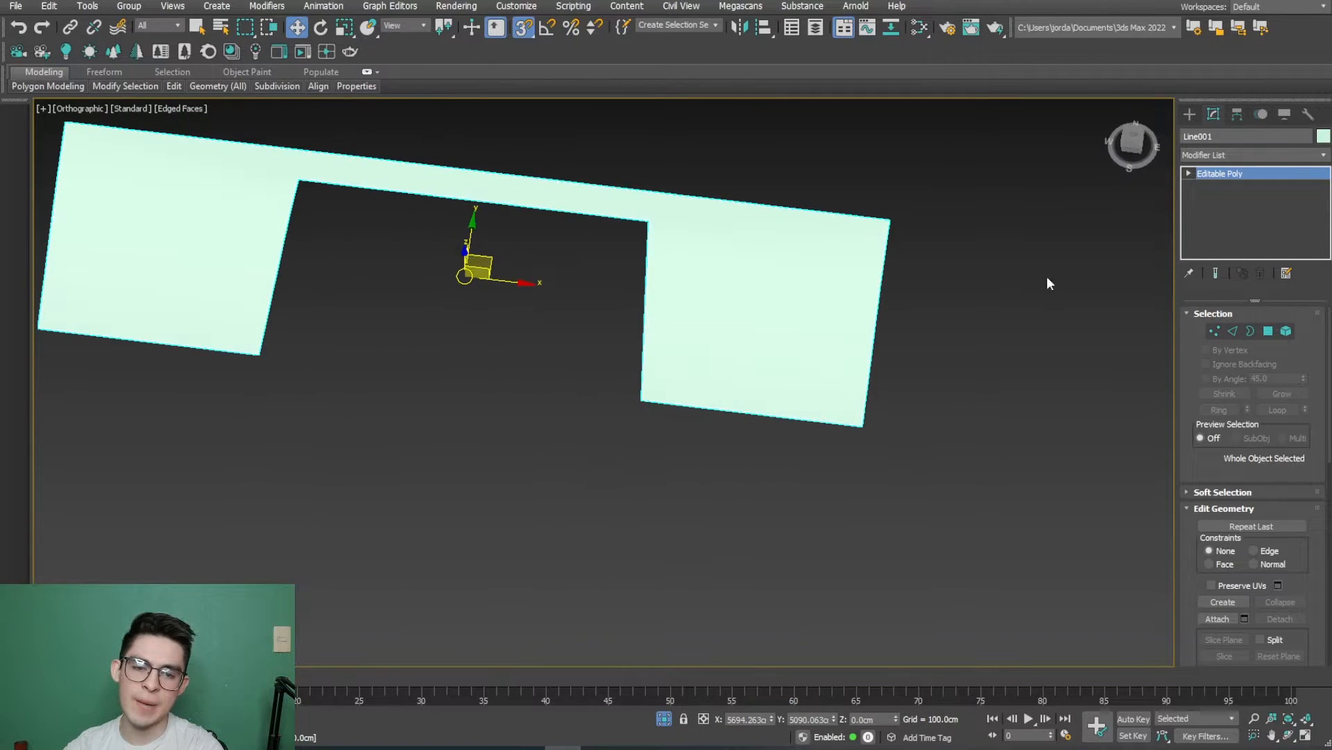
Step: Connect the two mid-side vertices of the right lot with an edge across the surface
left_click(1133, 142)
middle_click_drag(846, 347, 762, 624)
scroll(733, 576, "down", 3)
key("F3")
scroll(729, 167, "up", 5)
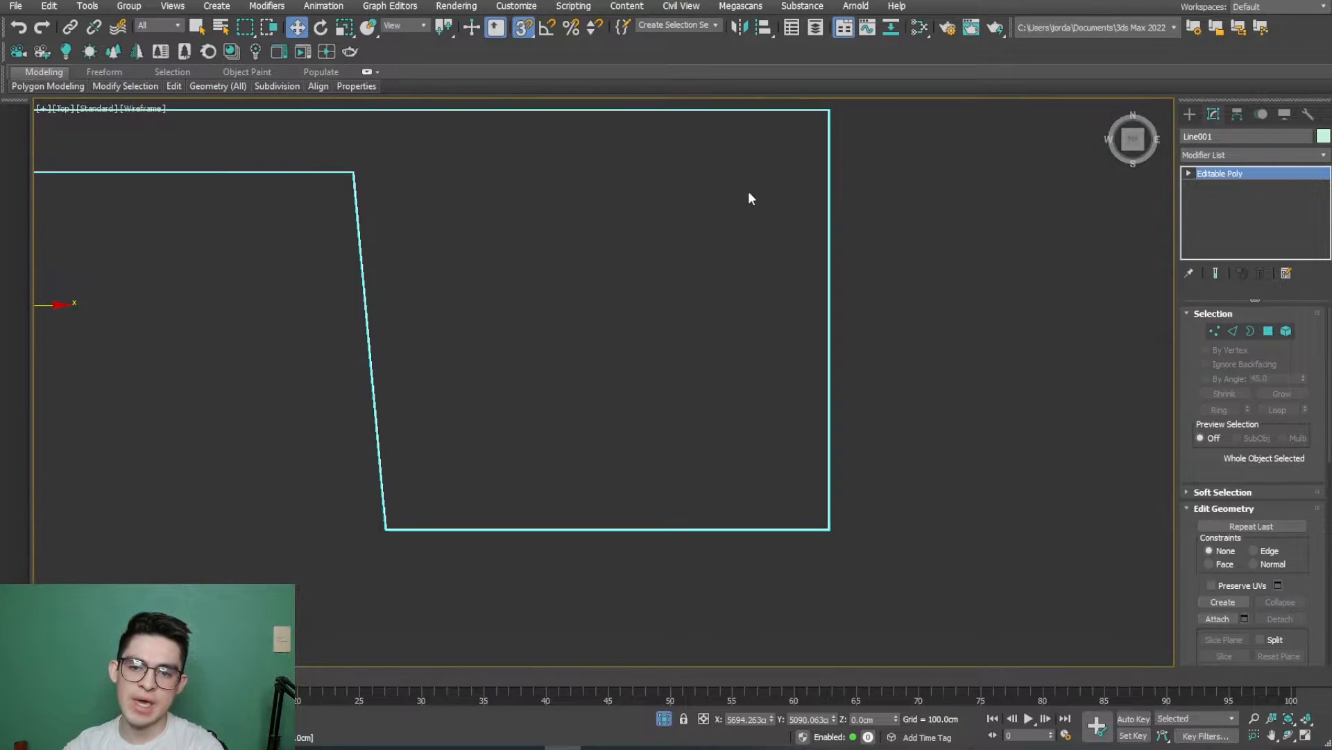
left_click(1214, 332)
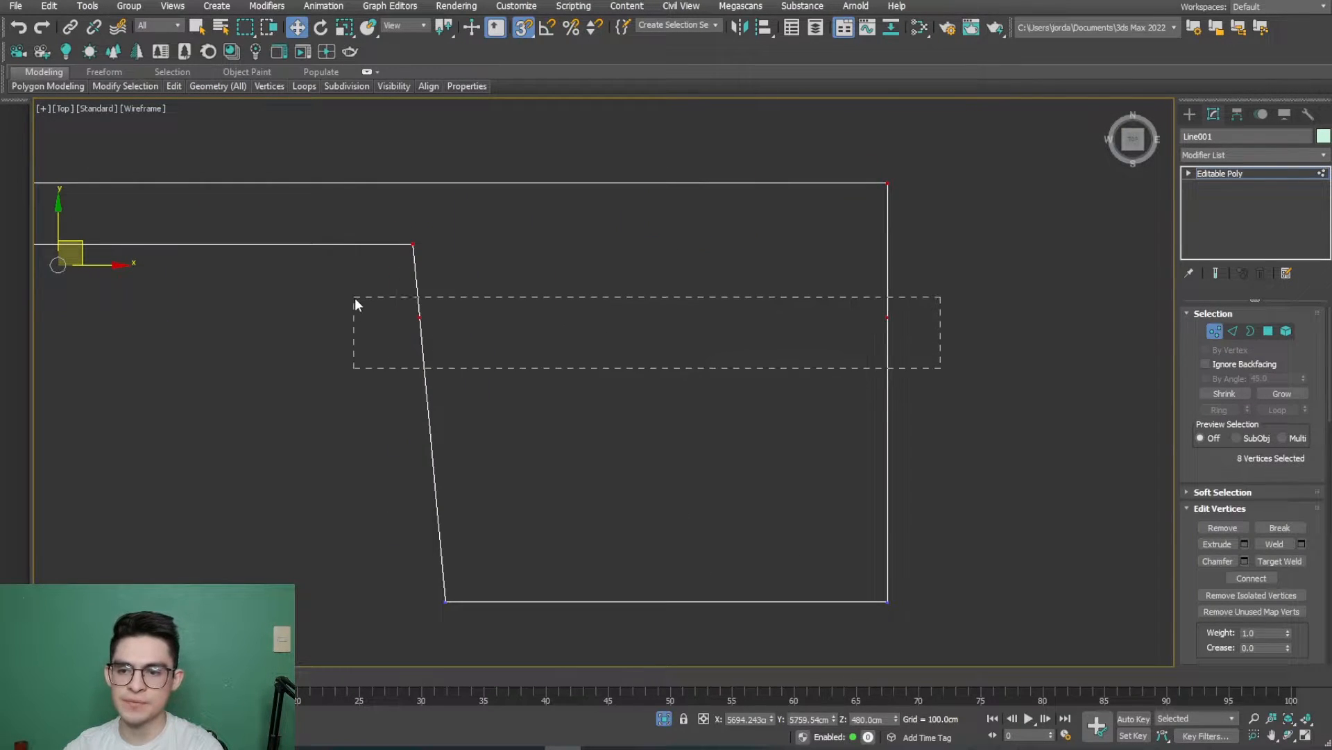
left_click_drag(354, 299, 354, 299)
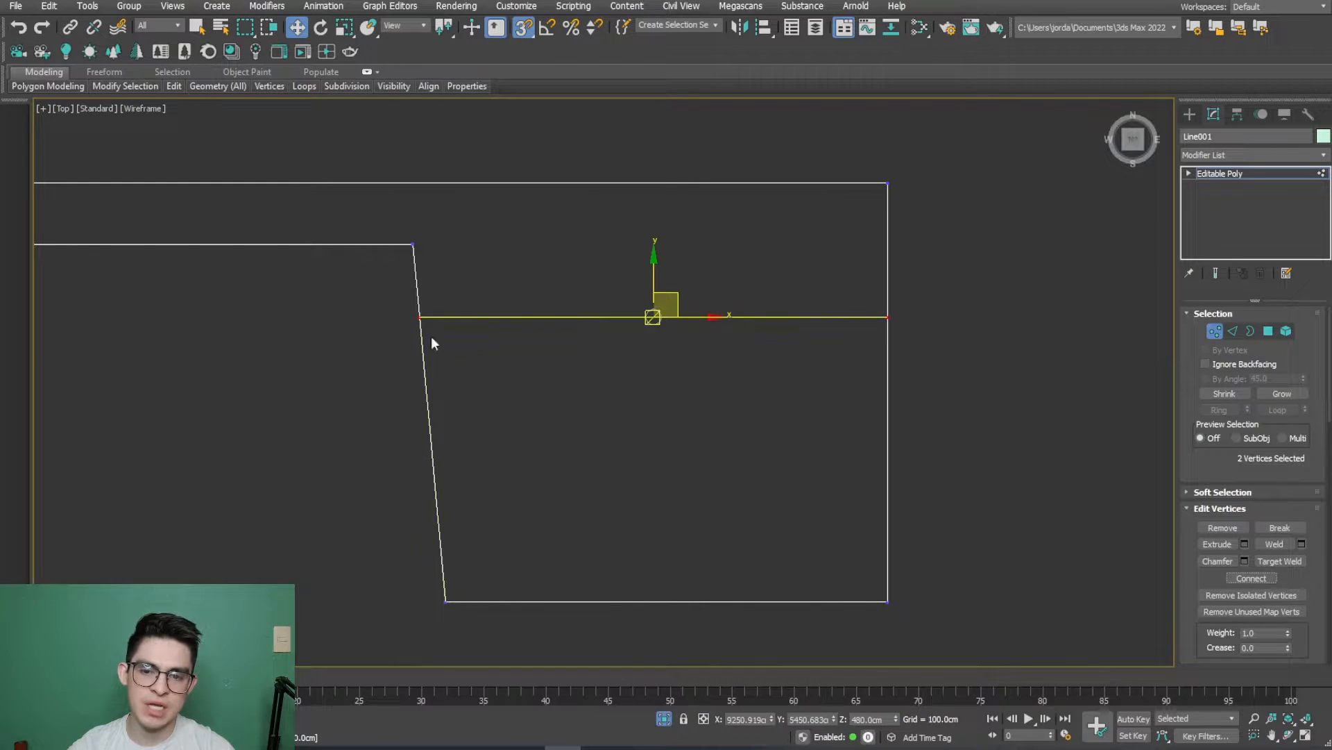
Step: Connect the left lot's two mid-side vertices with an edge and return to shaded display with edges
scroll(362, 366, "down", 3)
middle_click_drag(362, 366, 1040, 362)
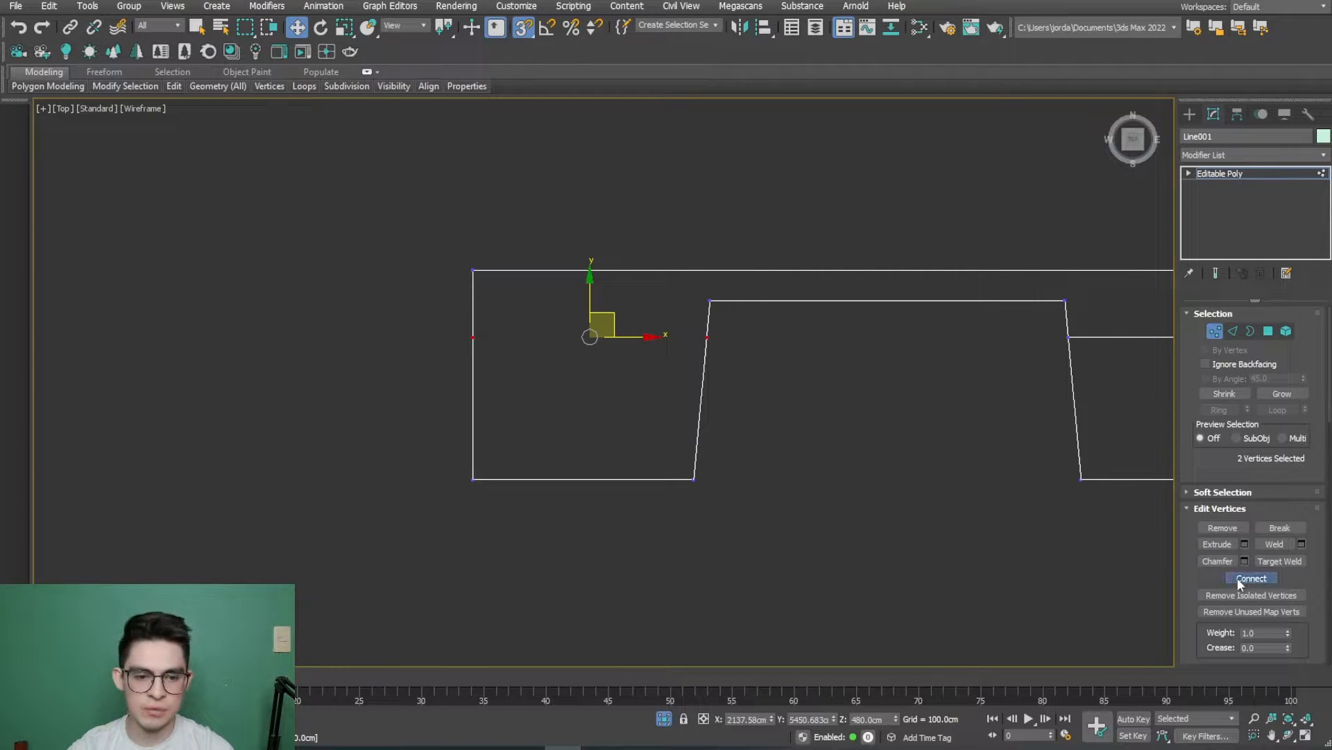
left_click(1218, 336)
key("F3")
mouse_move(756, 493)
middle_mouse_down("alt")
mouse_move(694, 451)
mouse_move(780, 462)
mouse_move(744, 448)
middle_mouse_up("alt")
key("F4")
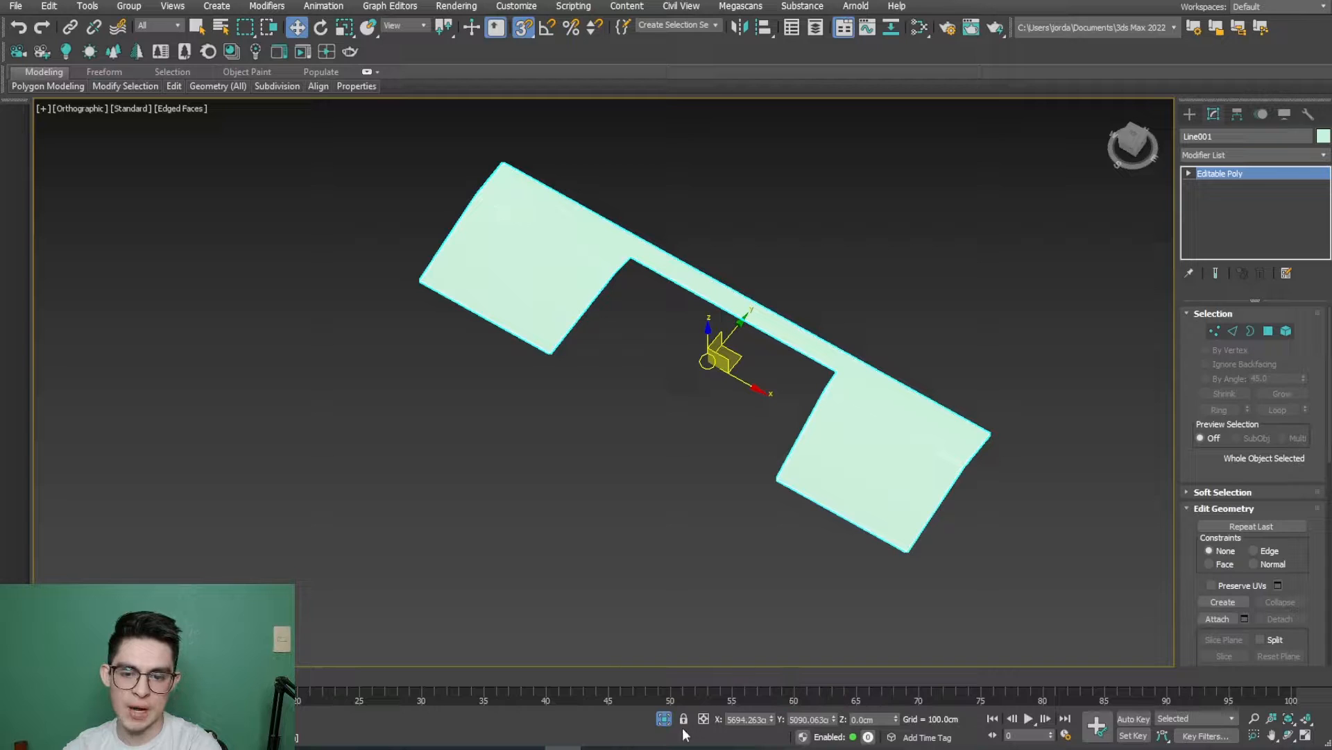
Step: End the isolation, deselect the lot surface and inspect the sloped terrain together with the rest of the site
left_click(664, 718)
middle_click_drag(902, 462, 992, 423, "alt")
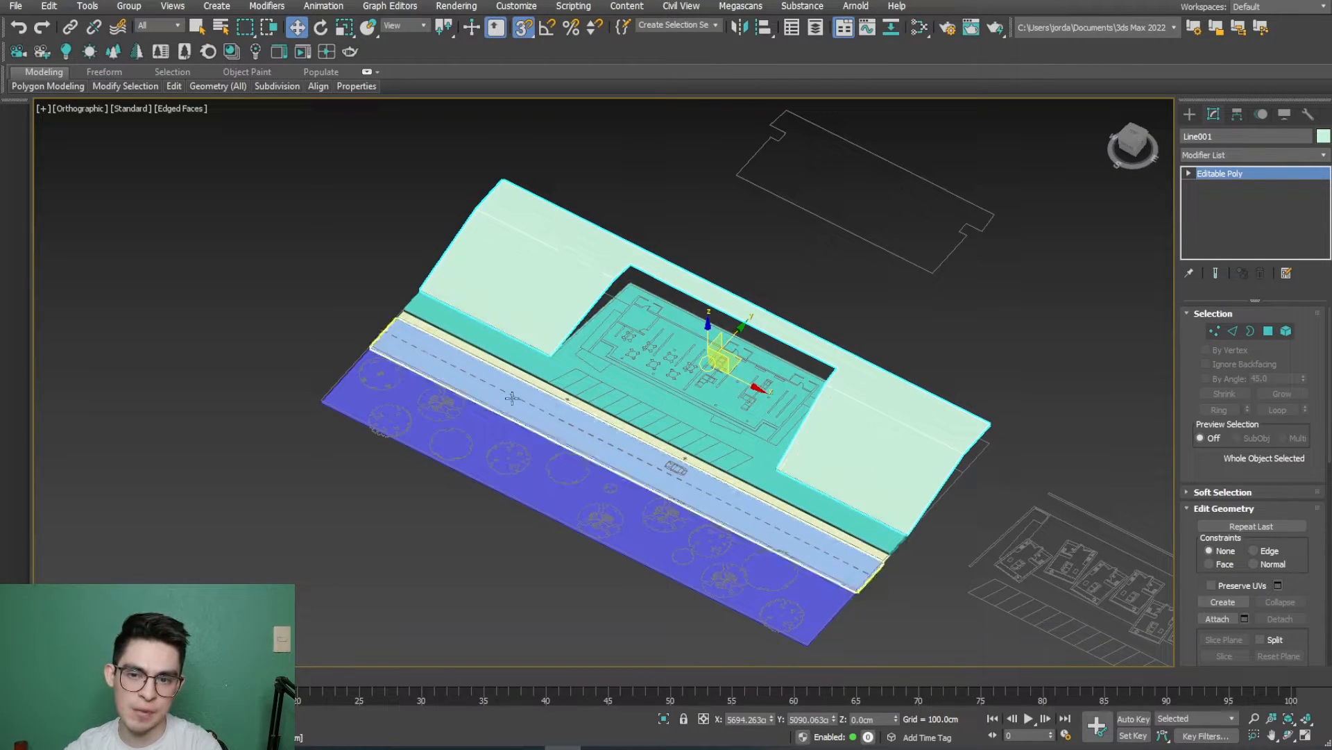
left_click(197, 29)
left_click(299, 342)
middle_click_drag(625, 424, 783, 417, "alt")
scroll(839, 352, "up", 5)
scroll(772, 411, "down", 2)
scroll(783, 418, "down", 3)
middle_click_drag(783, 423, 794, 451, "alt")
middle_click_drag(653, 421, 726, 381)
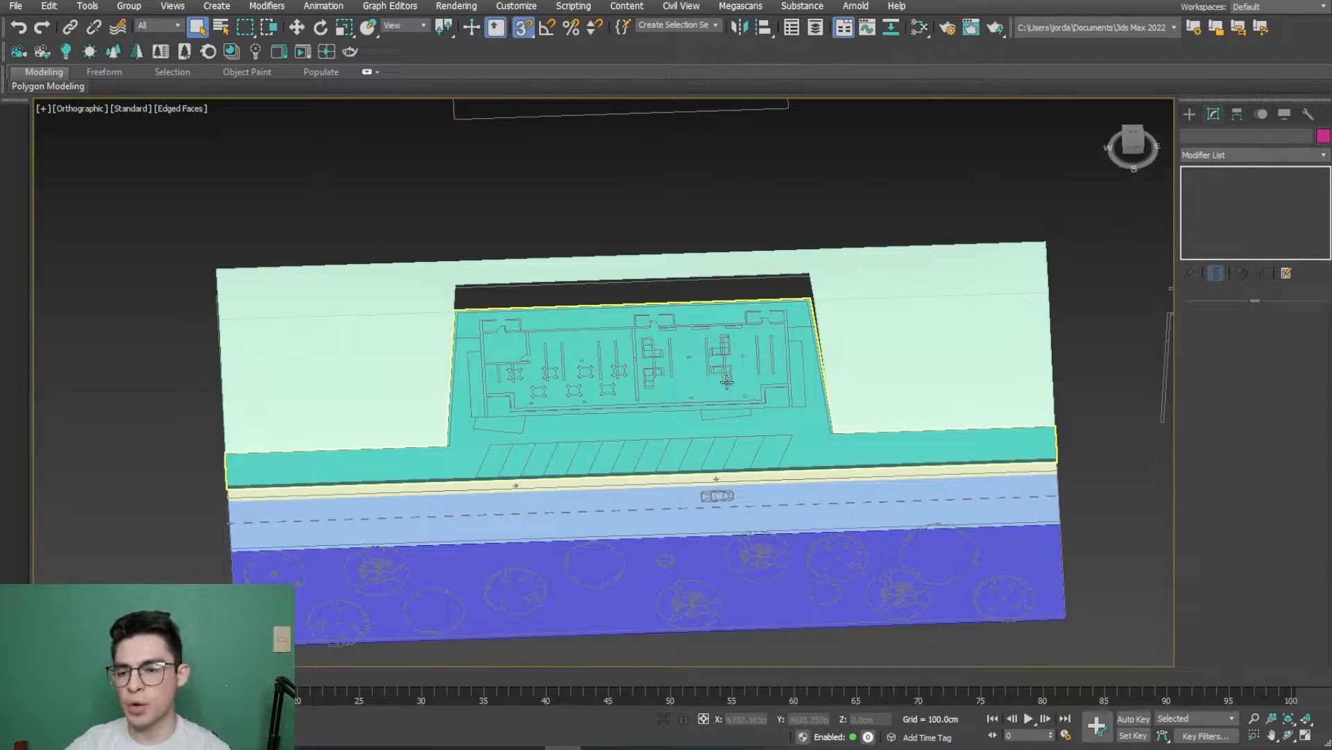
middle_click_drag(647, 375, 660, 348)
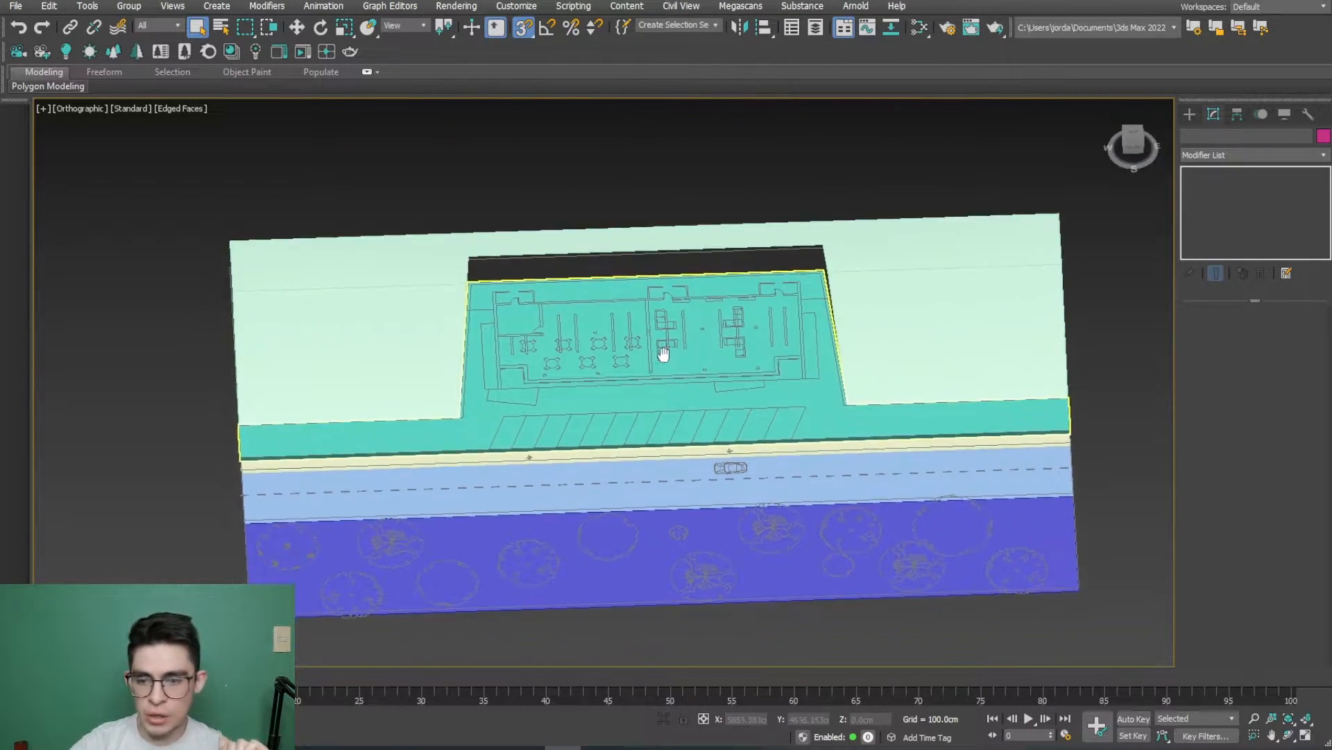
Step: Frame the building plan from the top and view the previous SUMMARY housing photo in the ArchDaily gallery
left_click(1134, 134)
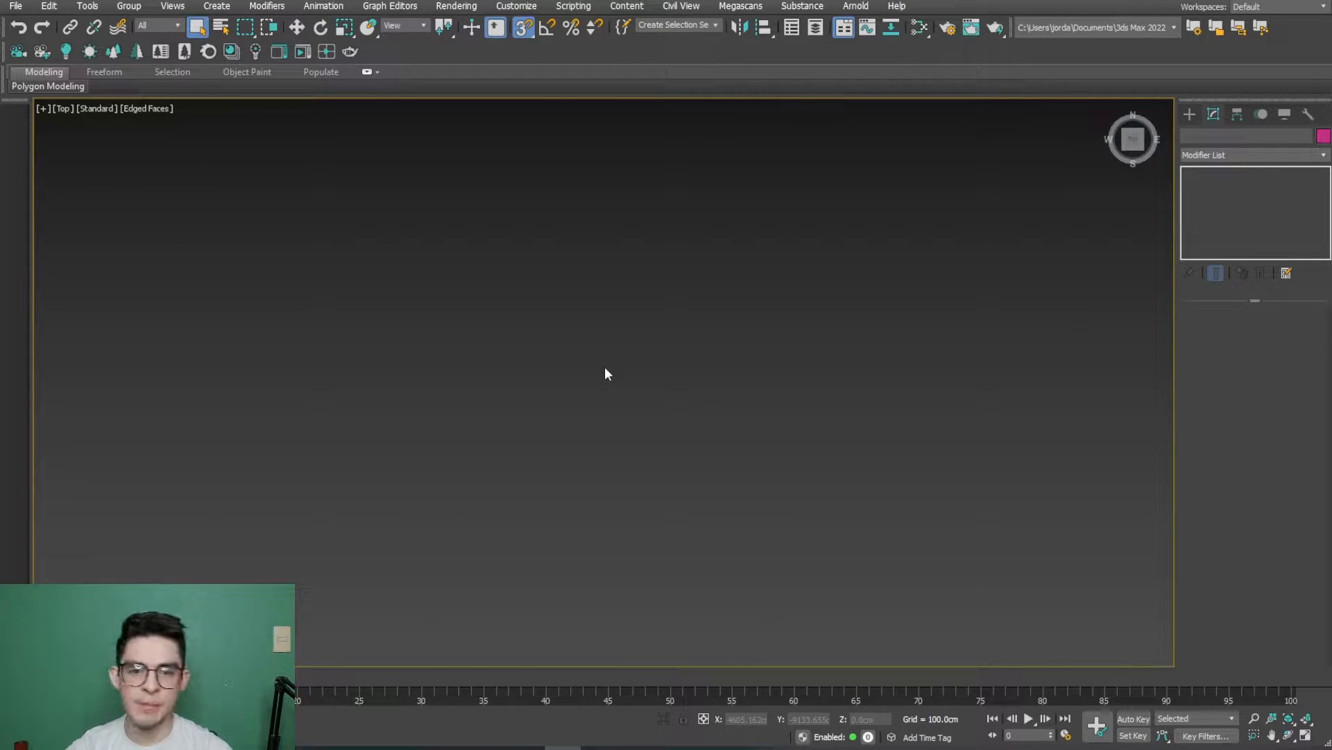
key("z")
middle_click_drag(445, 449, 760, 444)
scroll(656, 422, "up", 2)
scroll(655, 423, "up", 5)
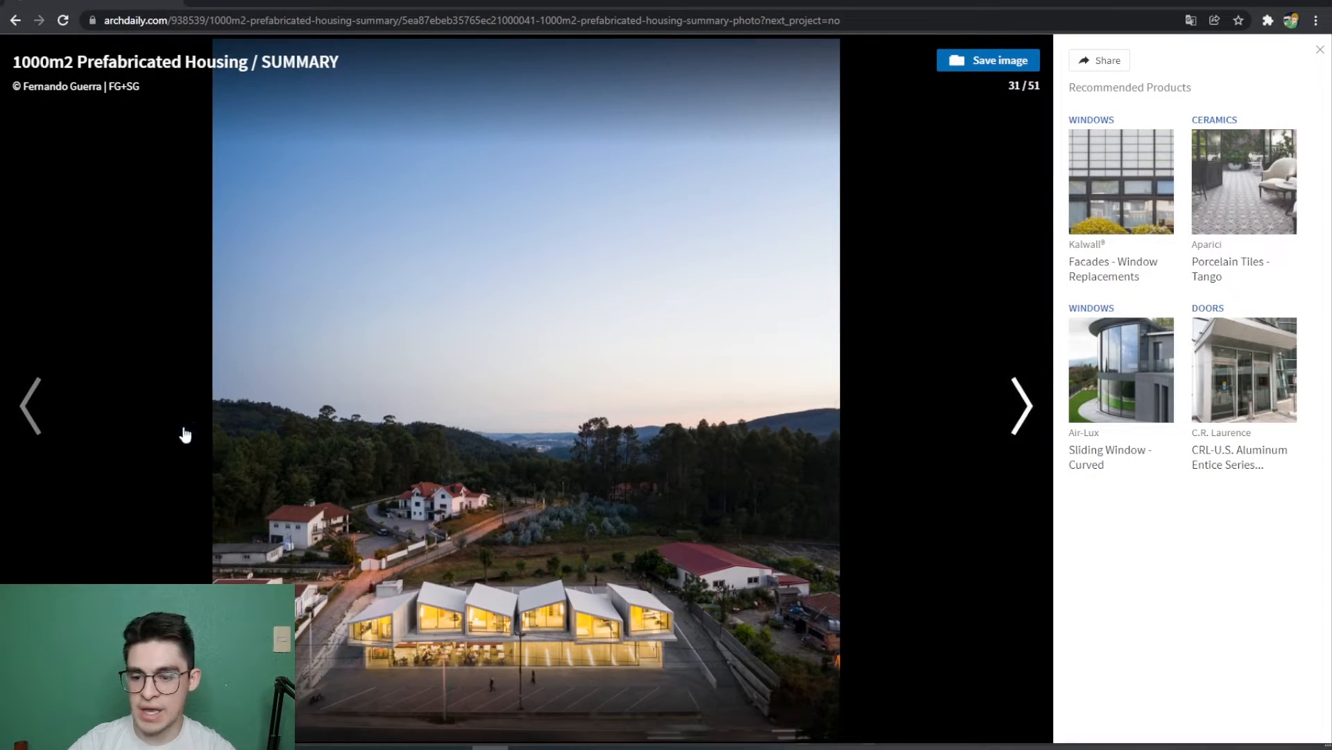
left_click(65, 420)
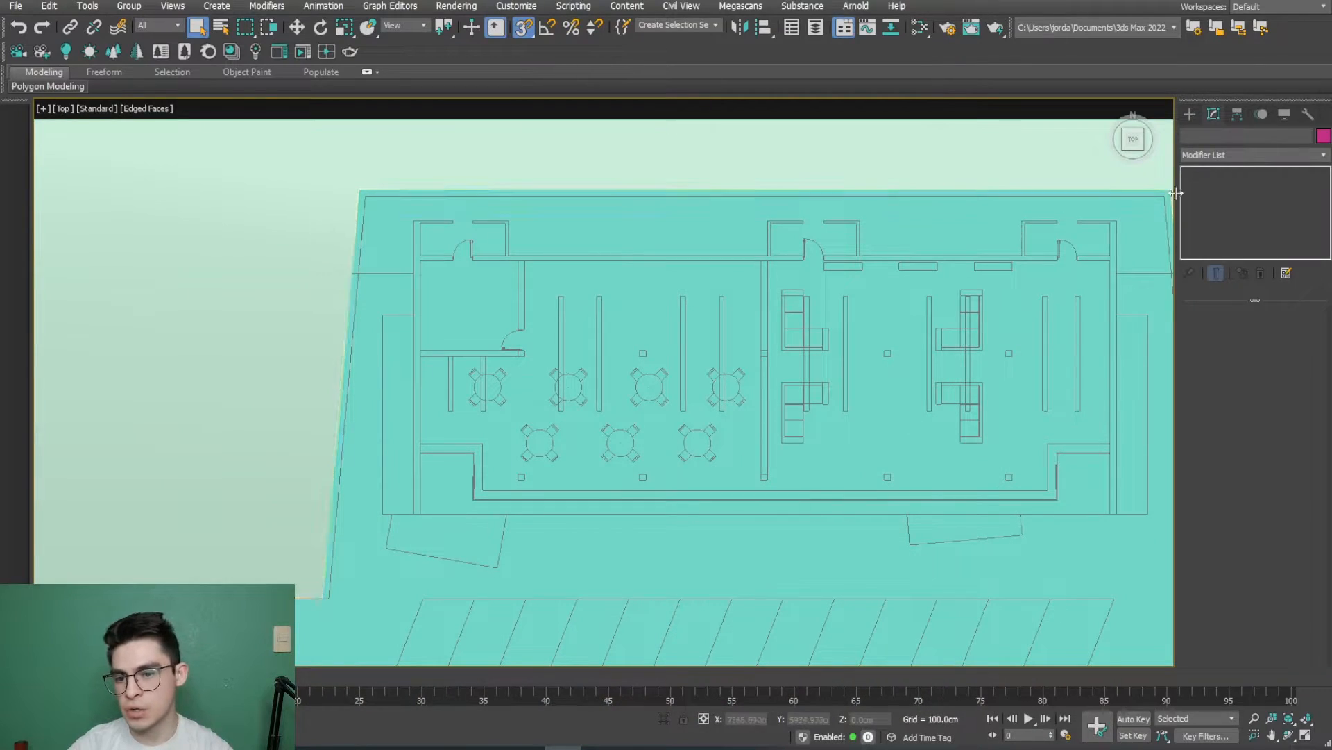
Step: Start a new Line spline at the front end of the building's left exterior wall
left_click(1189, 114)
left_click(1216, 233)
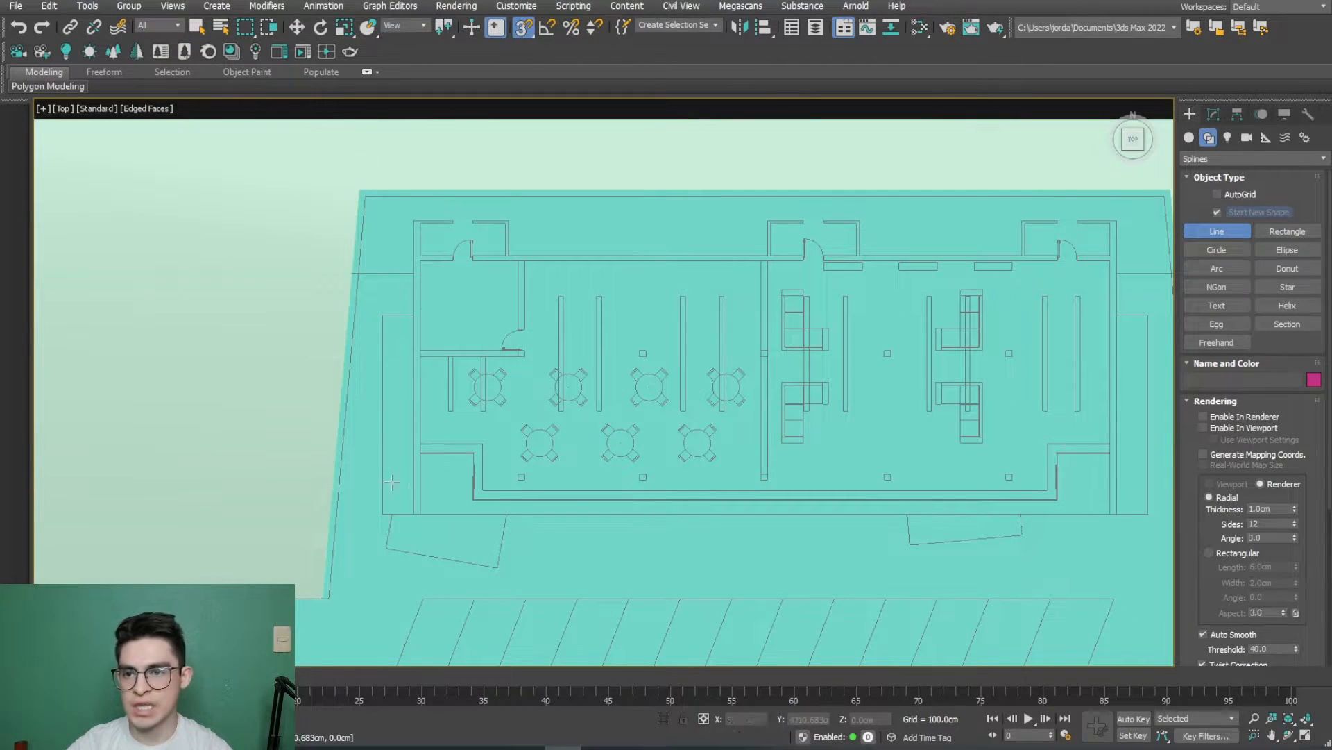
scroll(393, 513, "up", 8)
left_click(446, 509)
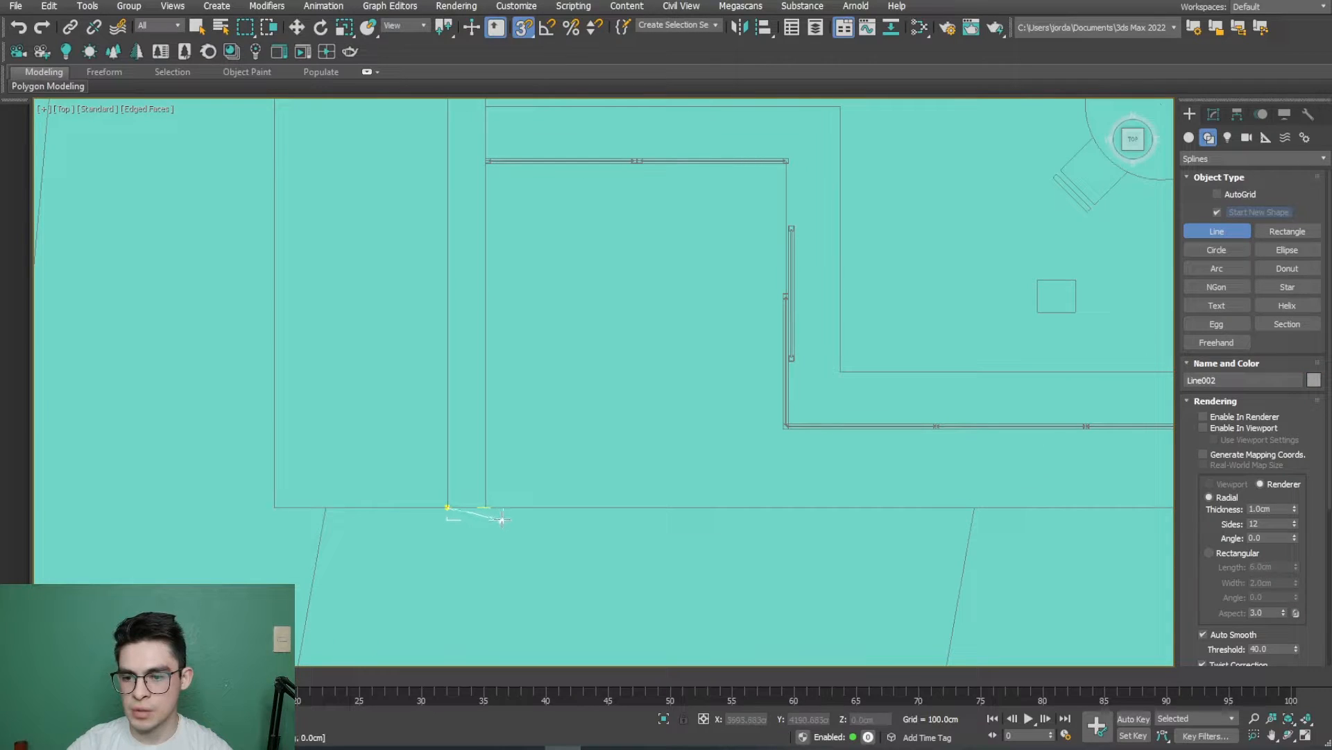
scroll(514, 646, "down", 6)
scroll(434, 389, "up", 6)
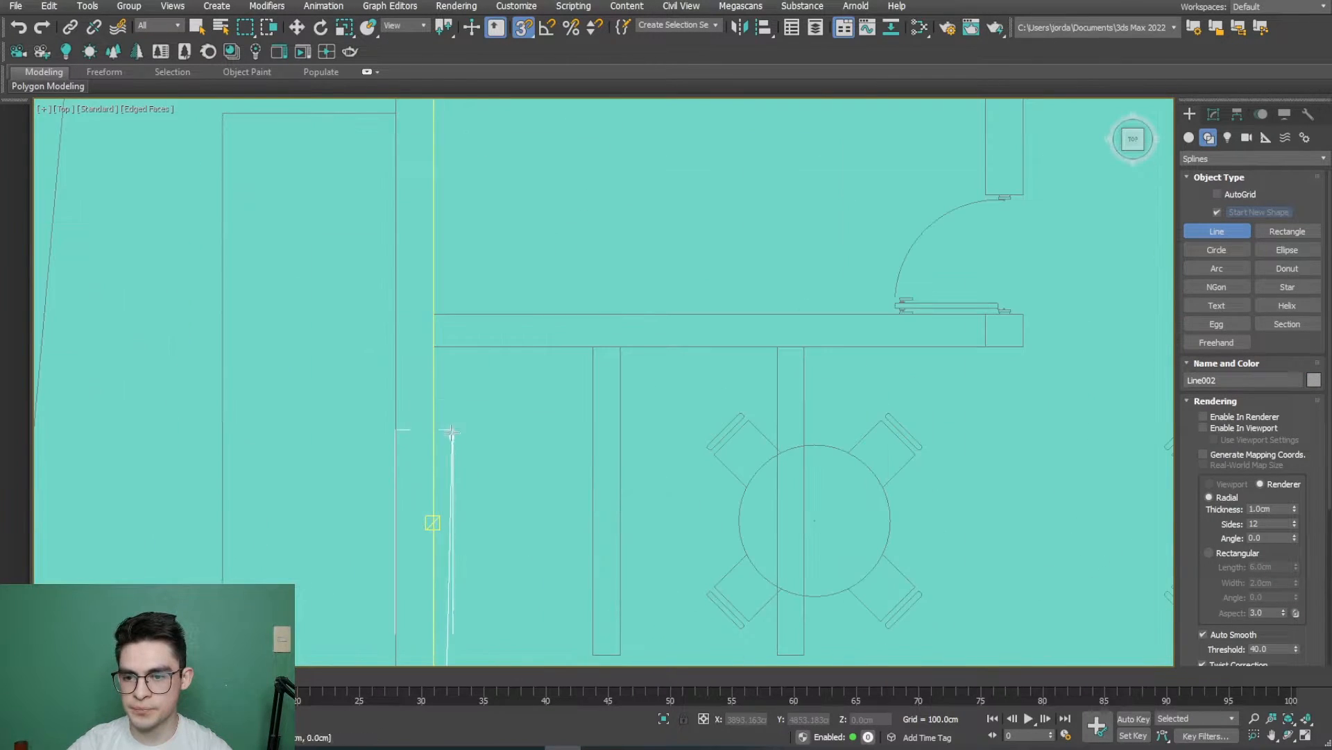
Step: Trace the spline up the left wall's inner face and around the front partition of the rear-left room
left_click(434, 346)
left_click(1023, 345)
left_click(1023, 314)
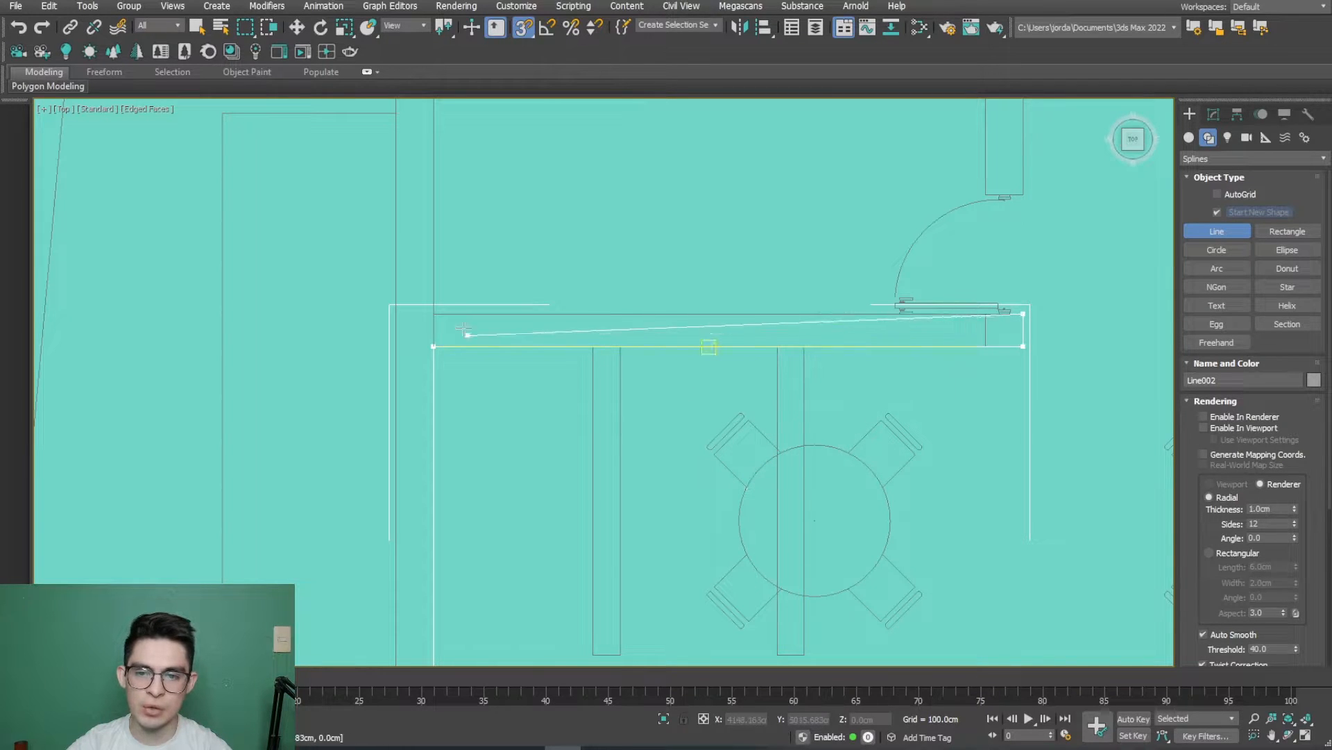
left_click(433, 313)
scroll(684, 256, "down", 5)
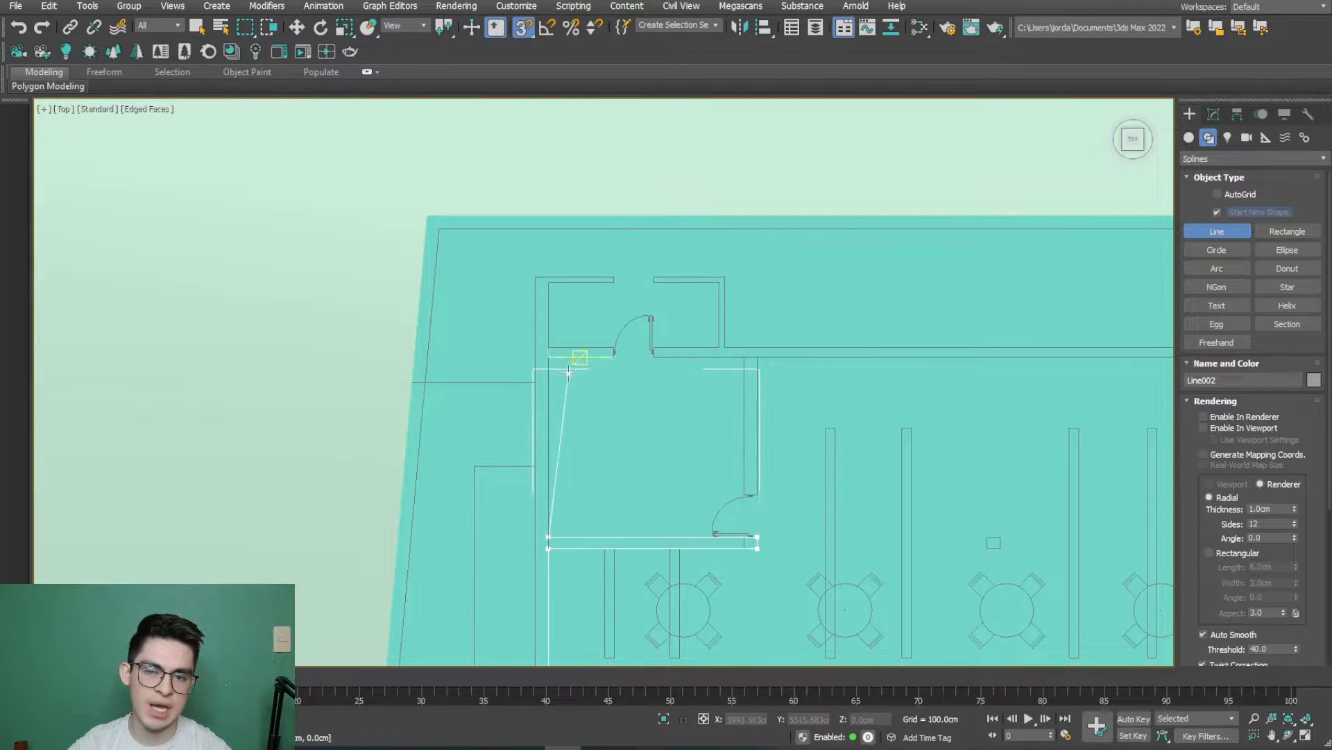
Step: Continue the spline around the short rear wall segment left of the room's door and back to the left exterior wall
scroll(548, 348, "up", 5)
scroll(671, 353, "up", 4)
left_click(722, 335)
left_click(721, 307)
middle_click_drag(425, 296, 551, 504)
left_click(415, 435)
Step: Trace the spline around the rear-left vestibule's short rear wall segment to the building's outer rear corner
scroll(474, 312, "down", 6)
mouse_move(474, 312)
middle_mouse_down()
mouse_move(479, 595)
mouse_move(466, 318)
middle_mouse_up()
left_click(458, 459)
left_click(645, 438)
left_click(420, 439)
Step: Bring the spline down the left exterior wall's outer face and close it at its front starting corner
scroll(406, 583, "down", 6)
middle_click_drag(468, 617, 493, 406)
middle_click_drag(477, 542, 491, 345)
scroll(494, 361, "up", 7)
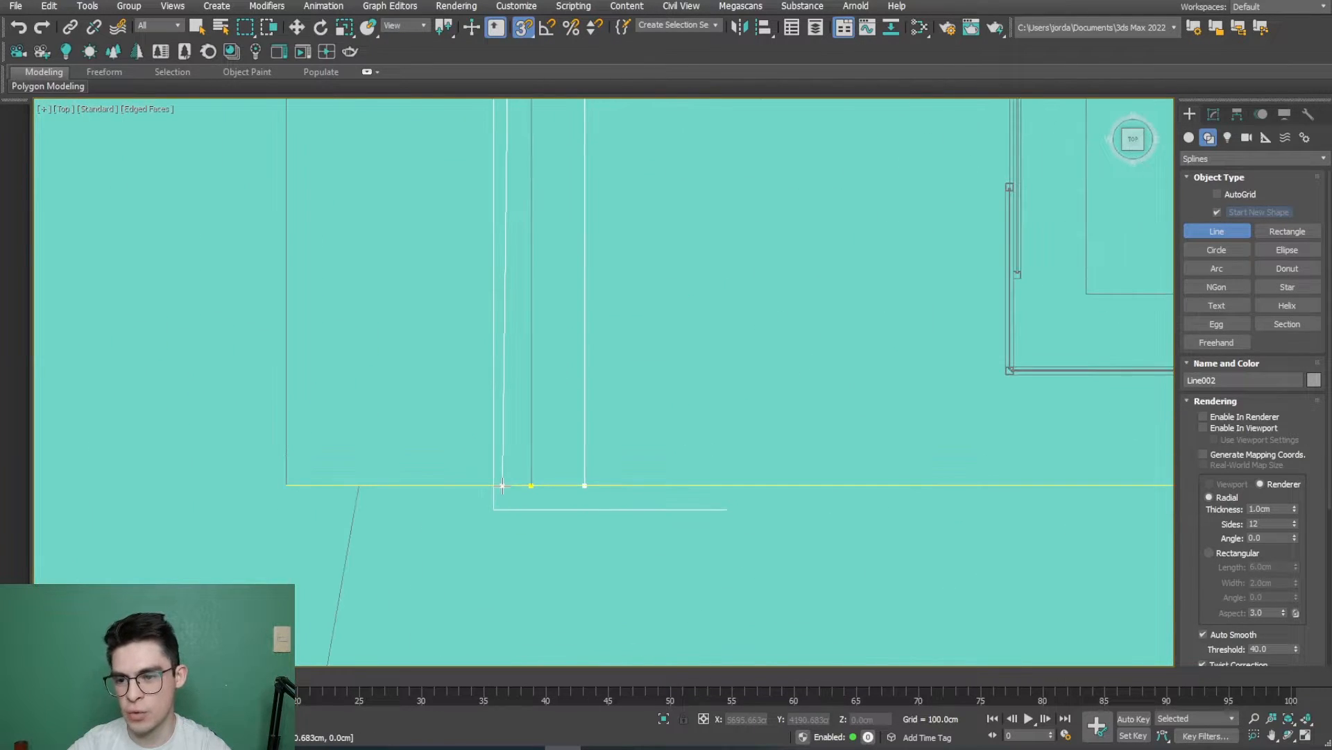
left_click(531, 485)
left_click(647, 378)
Step: Start a second wall spline along the inner faces of the rear-left vestibule, from its rear opening around to the door
scroll(611, 333, "down", 6)
middle_click_drag(590, 229, 544, 399)
scroll(544, 388, "down", 2)
middle_click_drag(555, 291, 479, 513)
scroll(587, 208, "up", 6)
left_click(495, 228)
left_click(679, 228)
left_click(679, 413)
left_click(494, 413)
Step: Continue the spline around the vestibule's door jamb and along the rear wall to the rear-left room's right partition
scroll(513, 410, "up", 4)
left_click(461, 498)
scroll(772, 482, "down", 3)
middle_click_drag(770, 481, 478, 318)
left_click(627, 325)
Step: Trace the spline down the rear-left room's right partition, around its end at the door and back up to the rear wall
scroll(568, 456, "down", 3)
middle_click_drag(569, 456, 581, 147)
scroll(591, 267, "up", 8)
middle_click_drag(623, 195, 526, 432)
left_click(660, 379)
left_click(875, 378)
scroll(770, 389, "down", 5)
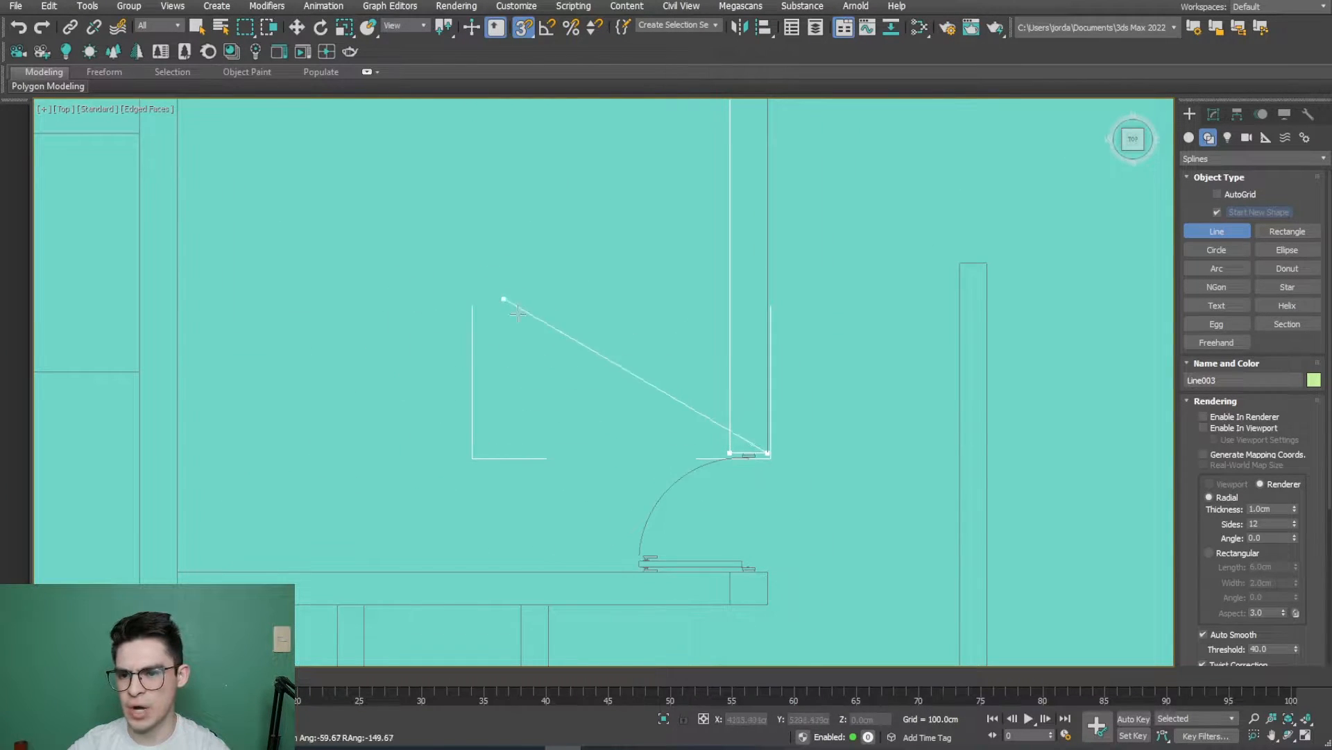
scroll(497, 294, "down", 3)
middle_click_drag(498, 294, 456, 488)
left_click(596, 375)
Step: Extend the spline along the rear wall's inner face to the wall dividing the two main halls
scroll(715, 452, "down", 5)
middle_click_drag(715, 452, 554, 283)
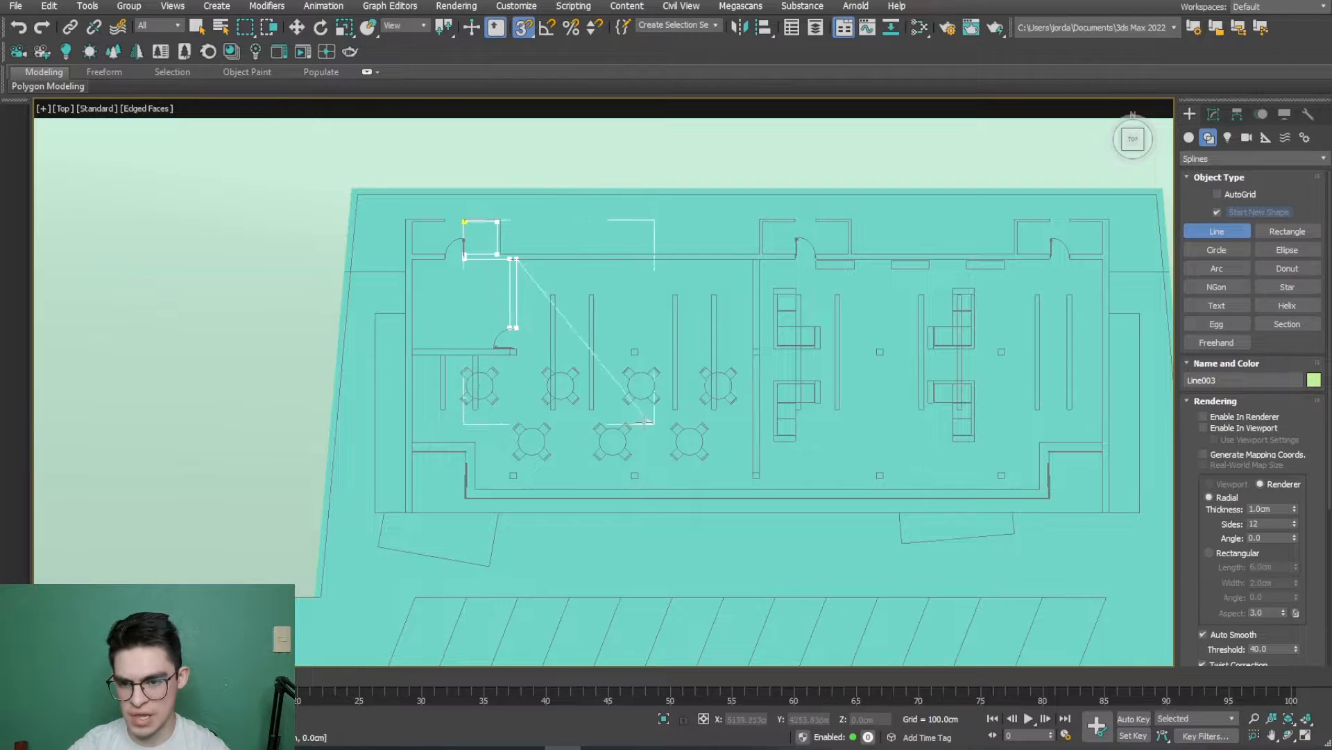
middle_click_drag(650, 422, 580, 470)
scroll(704, 332, "up", 7)
middle_click_drag(703, 332, 640, 504)
scroll(555, 448, "down", 4)
middle_click_drag(534, 455, 713, 295)
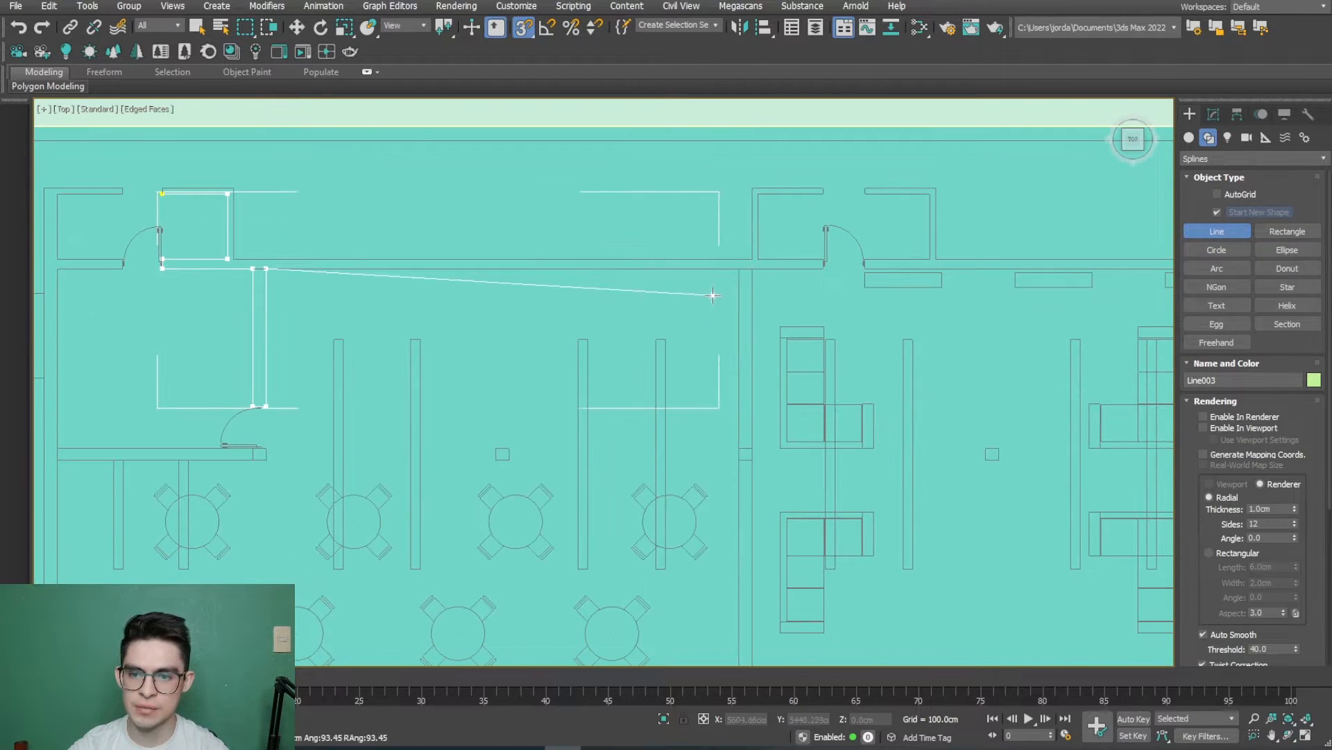
left_click(732, 275)
Step: Trace the spline around the central dividing wall's front end, back to the rear wall and toward the middle vestibule's door
scroll(733, 274, "down", 3)
scroll(744, 451, "up", 5)
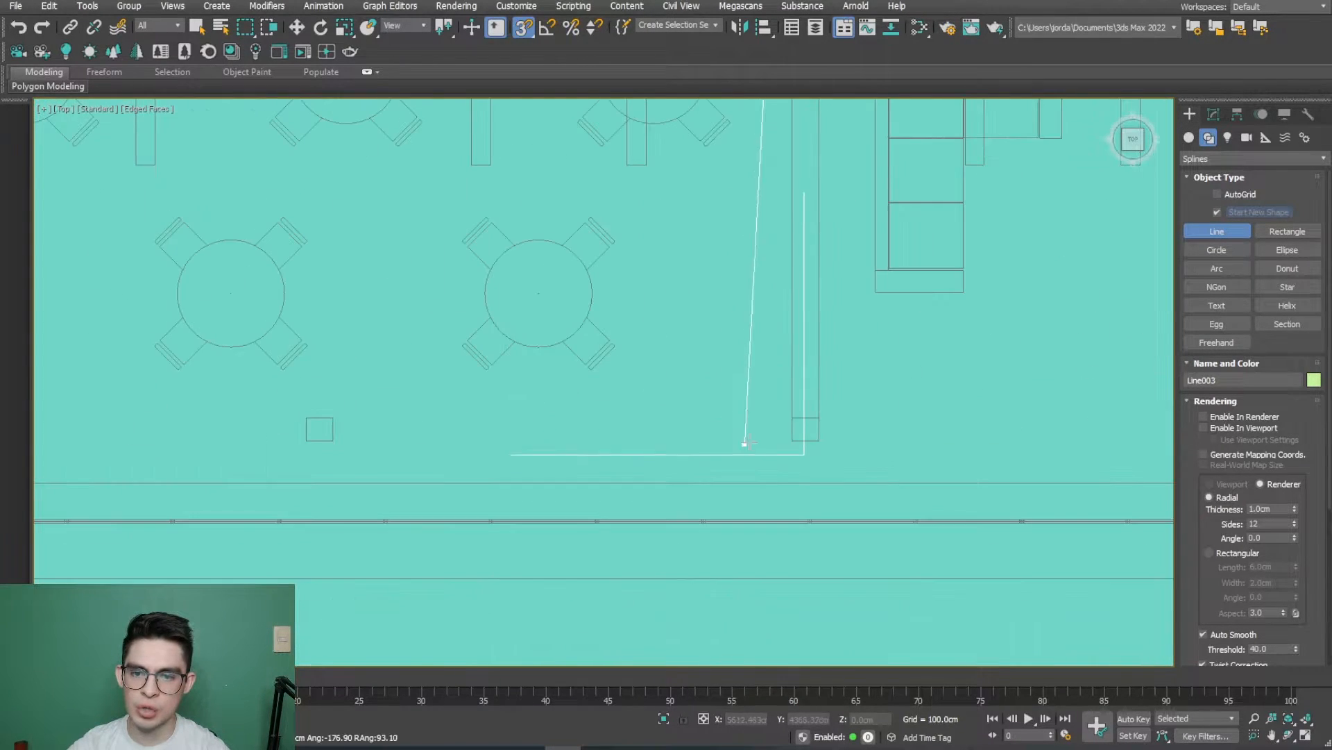
scroll(814, 246, "down", 5)
scroll(694, 202, "up", 5)
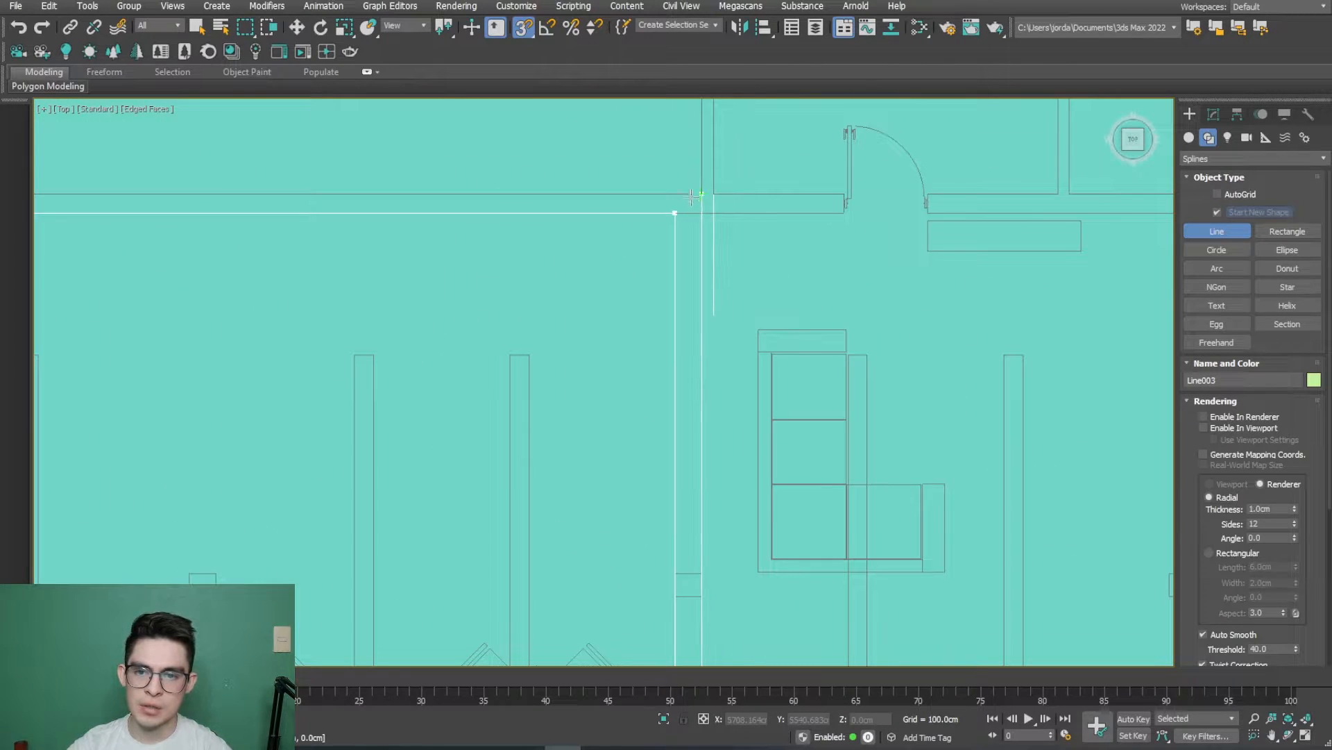
scroll(726, 222, "up", 3)
left_click(811, 290)
Step: Continue the spline up the middle vestibule's left wall and around its door-side end to the wall's outer rear corner
middle_click_drag(608, 306, 590, 419)
middle_click_drag(581, 342, 551, 506)
left_click(521, 308)
left_click(781, 308)
scroll(796, 309, "up", 3)
left_click(766, 260)
middle_click_drag(374, 301, 743, 315)
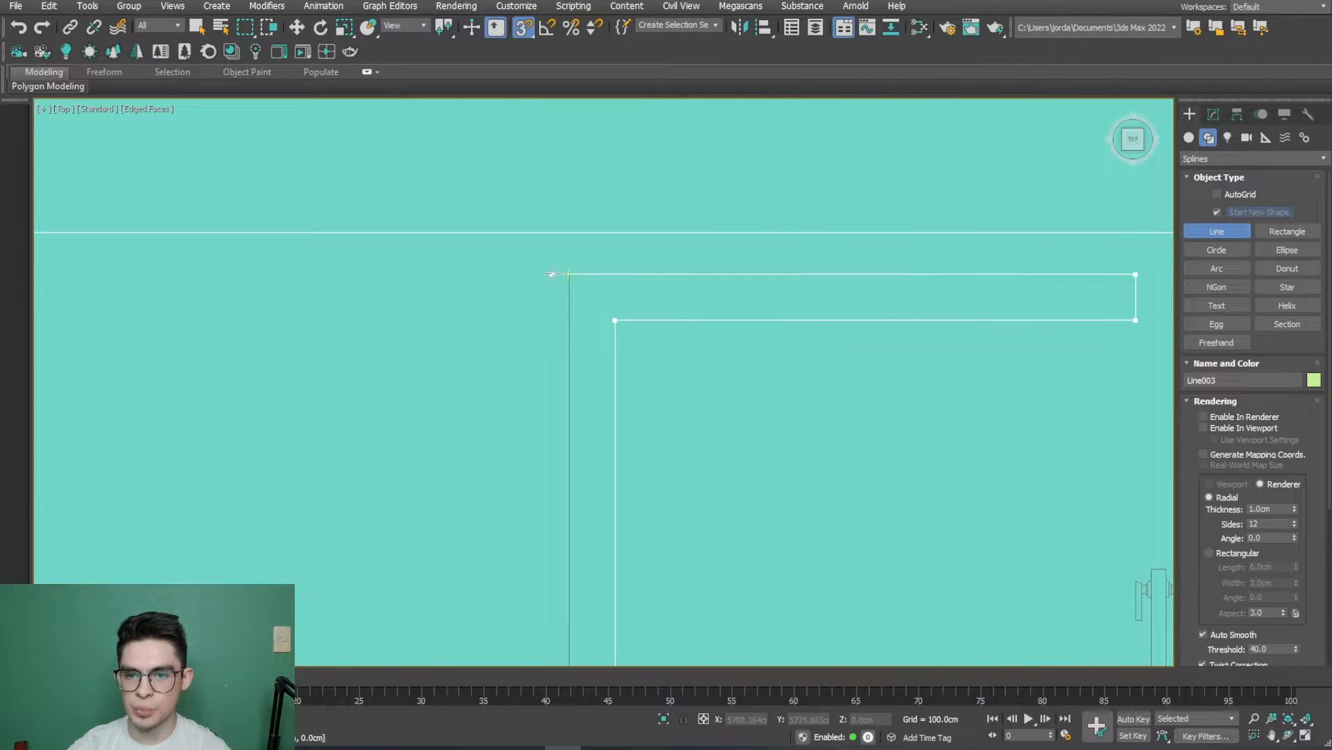
left_click(569, 275)
Step: Trace the spline back along the rear wall's outer face and the left vestibule's outer wall to its starting point, closing it
scroll(507, 432, "down", 3)
middle_click_drag(507, 432, 760, 248)
middle_click_drag(689, 360, 686, 319)
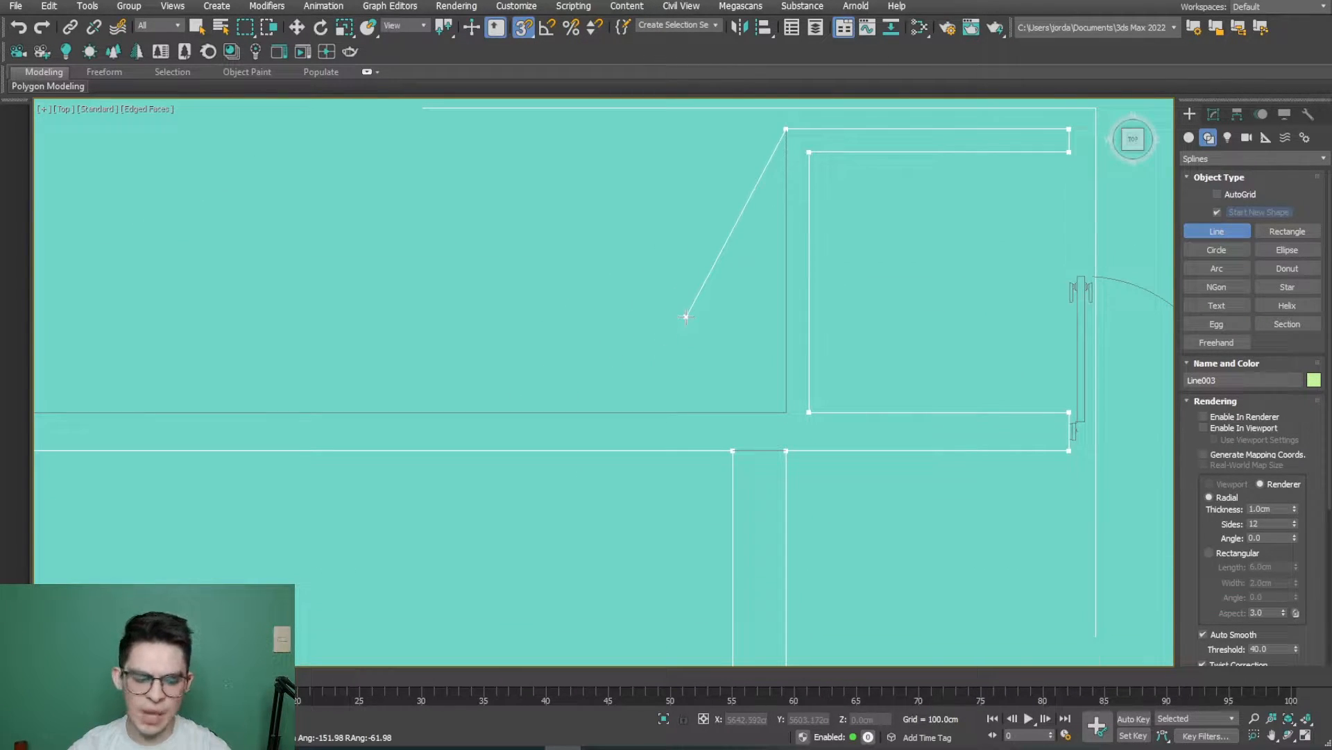
scroll(555, 352, "down", 3)
middle_click_drag(555, 352, 1072, 388)
middle_click_drag(453, 385, 666, 400)
scroll(666, 400, "up", 2)
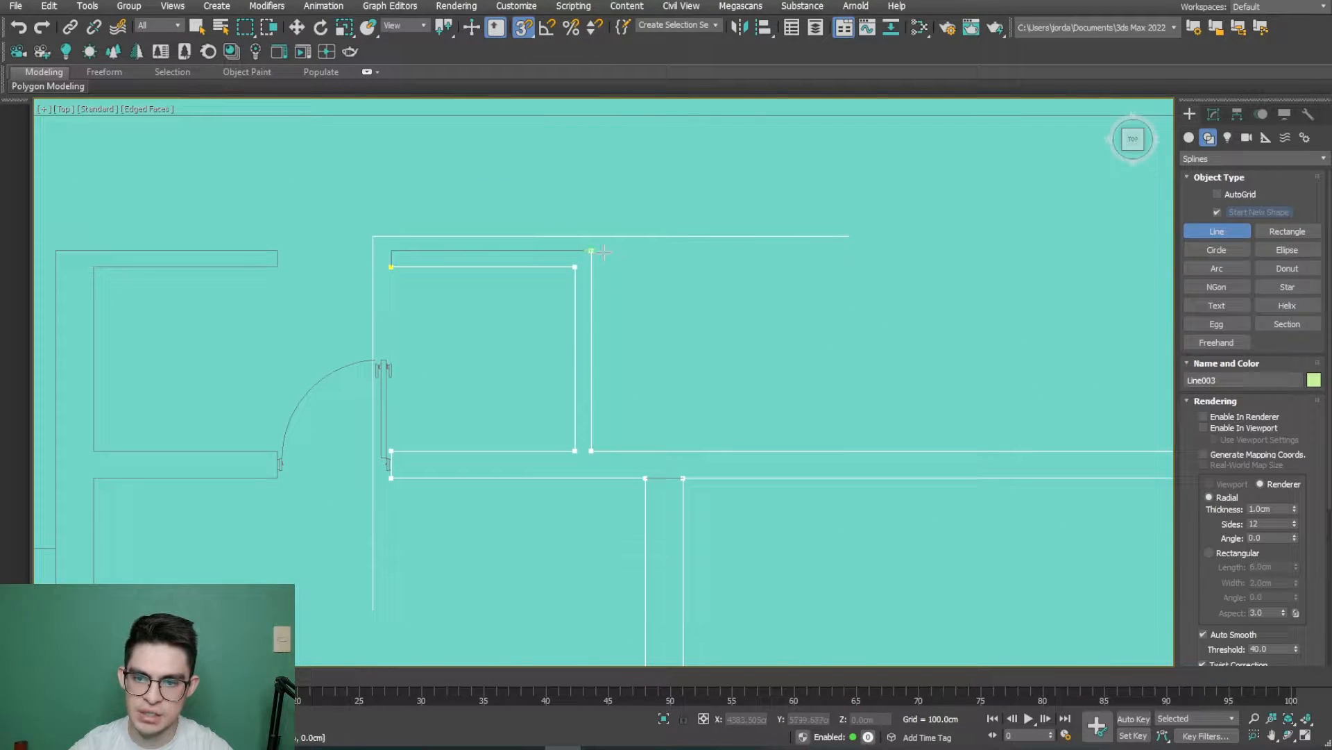
left_click(393, 265)
left_click(634, 385)
Step: Start a new spline along the inner faces of the middle vestibule's right part, ending at the rear wall's door jamb
scroll(479, 361, "down", 5)
scroll(478, 340, "up", 2)
scroll(610, 281, "up", 6)
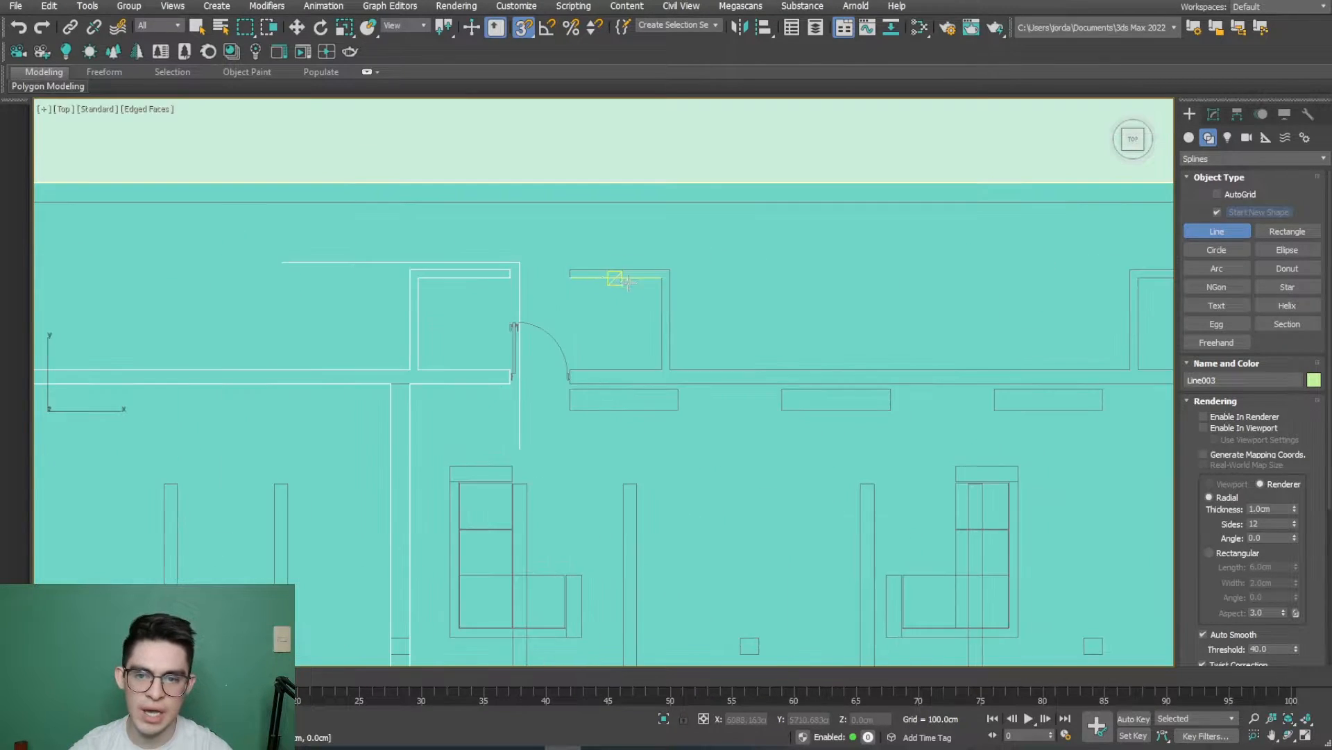
left_click(598, 280)
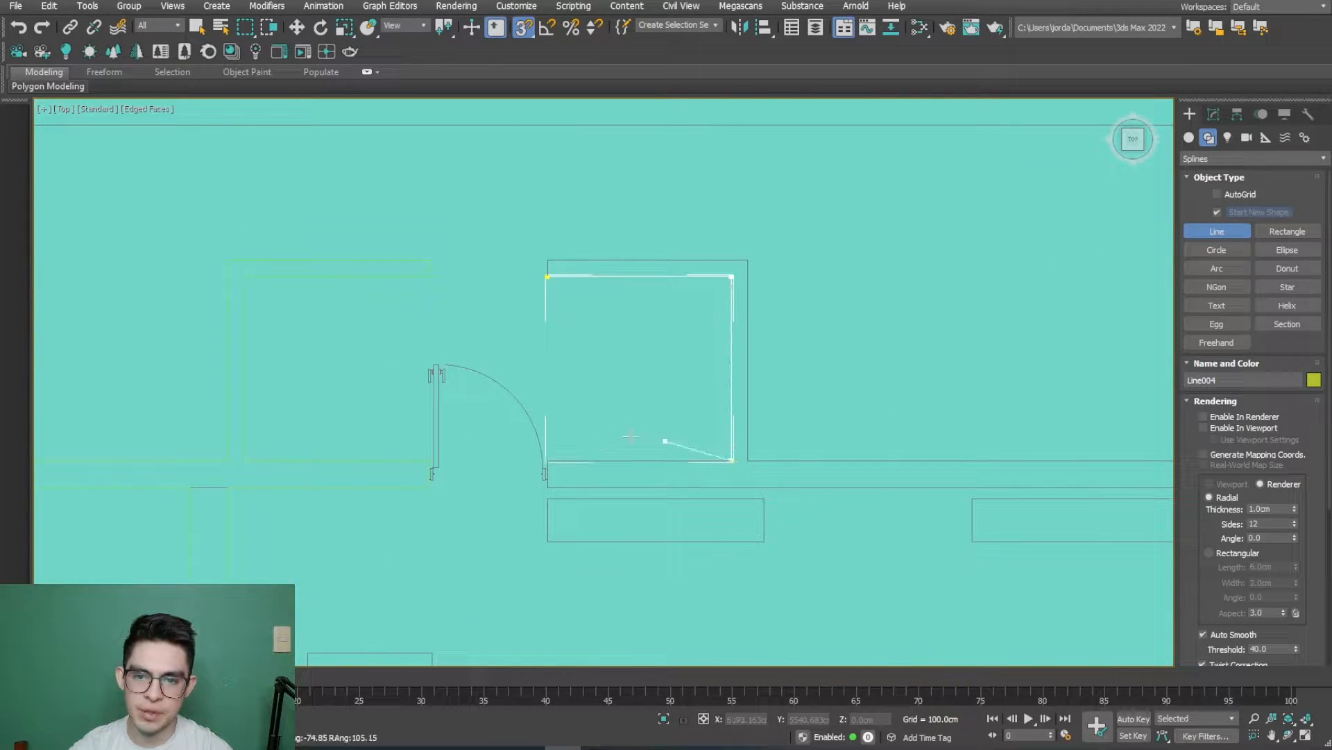
left_click(548, 459)
Step: Continue the spline across the middle vestibule's right door jamb to the rear wall's inner face
middle_click_drag(648, 500, 637, 353)
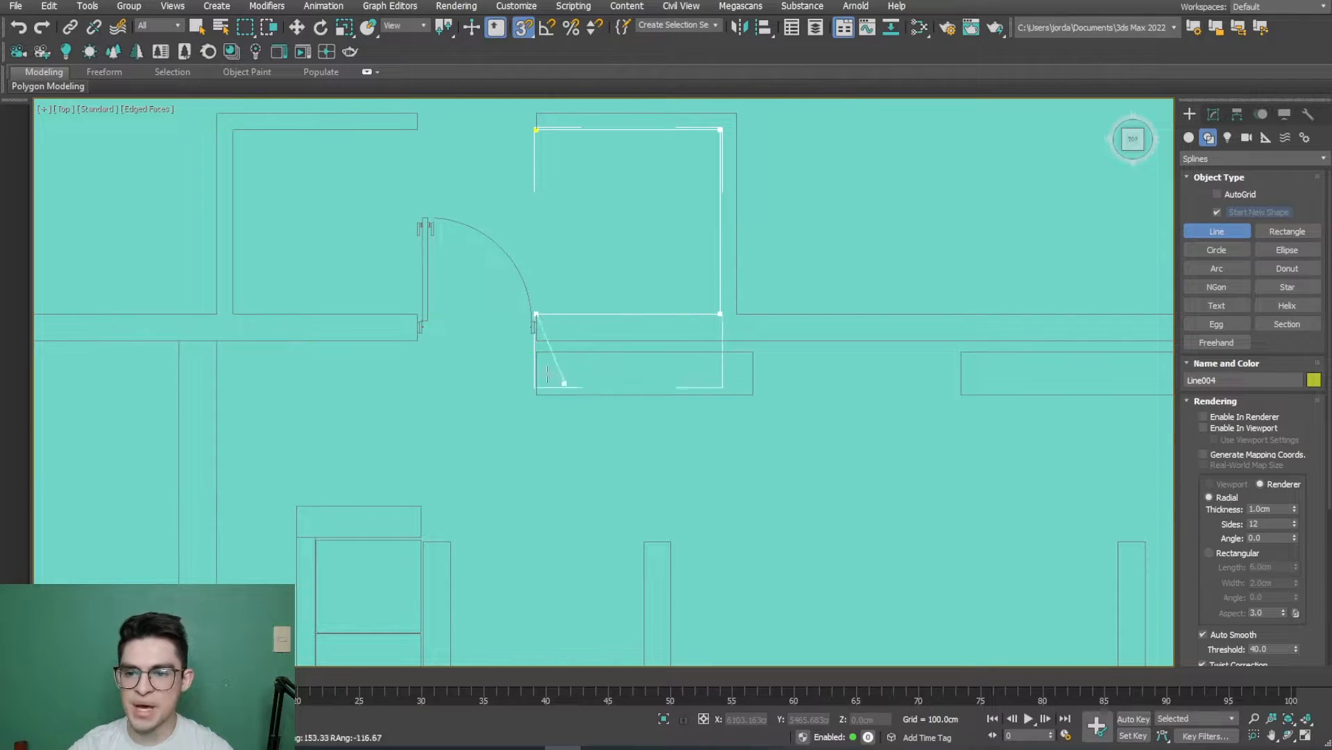
scroll(555, 360, "down", 5)
scroll(533, 370, "up", 10)
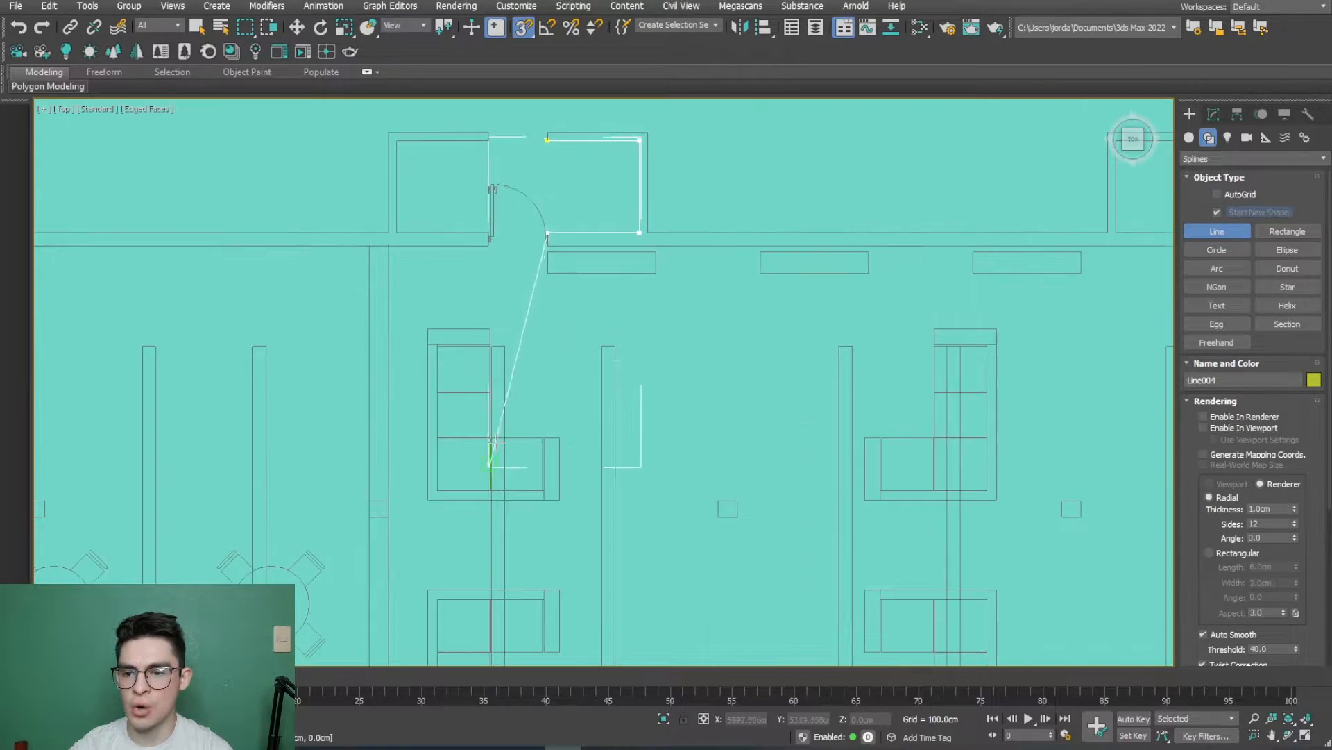
scroll(559, 274, "up", 2)
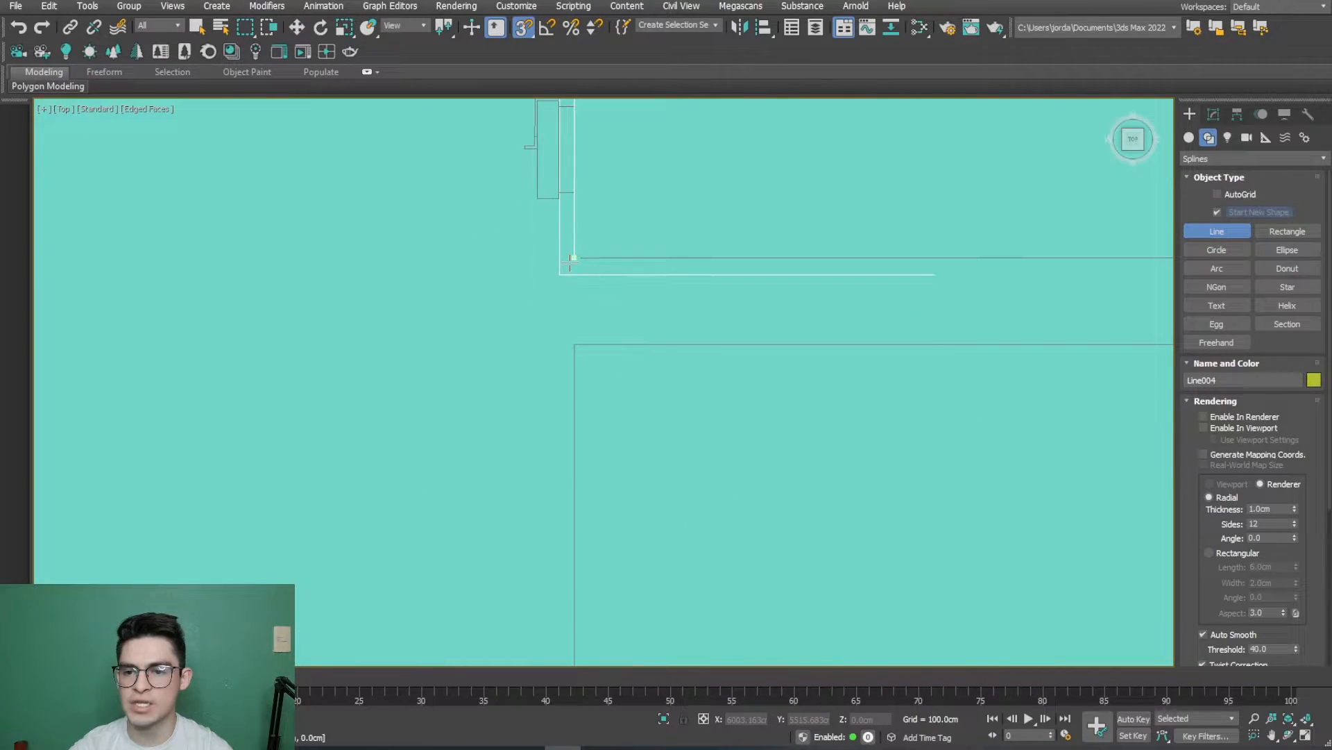
middle_click_drag(543, 244, 549, 396)
left_click(547, 353)
scroll(451, 480, "down", 8)
middle_click_drag(478, 492, 540, 438)
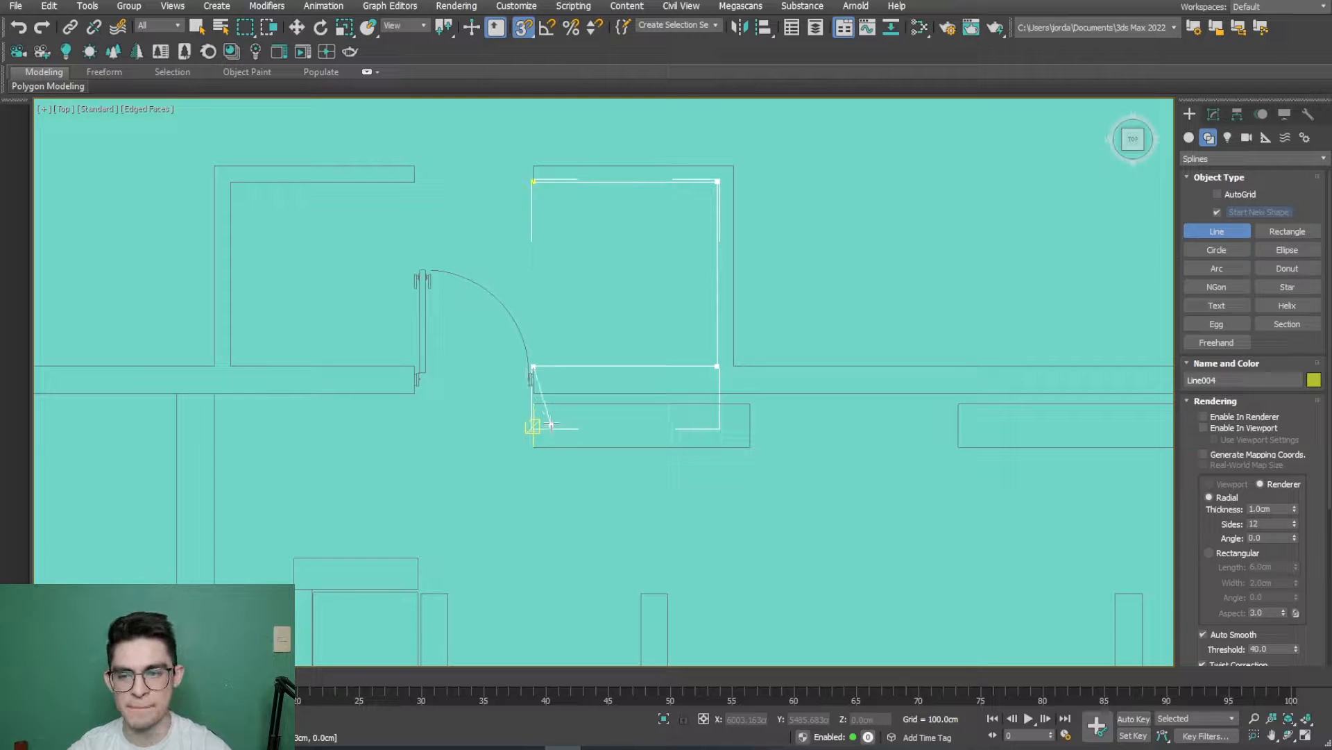
scroll(550, 426, "up", 8)
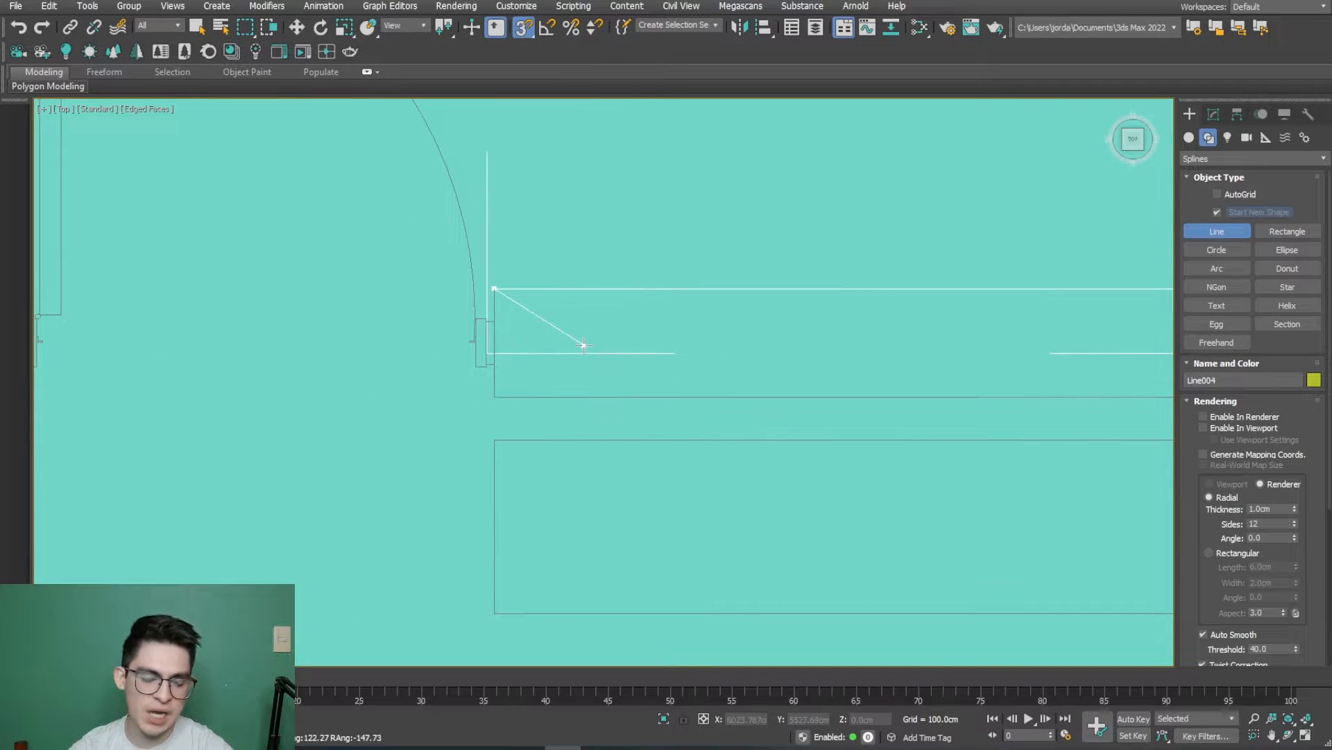
left_click(494, 398)
Step: Extend the spline along the rear wall's inner face, around the right vestibule's door jamb and back to the vestibule's left wall
scroll(760, 403, "down", 5)
middle_click_drag(973, 413, 547, 351)
middle_click_drag(826, 349, 350, 359)
scroll(690, 372, "up", 5)
left_click(786, 354)
left_click(786, 300)
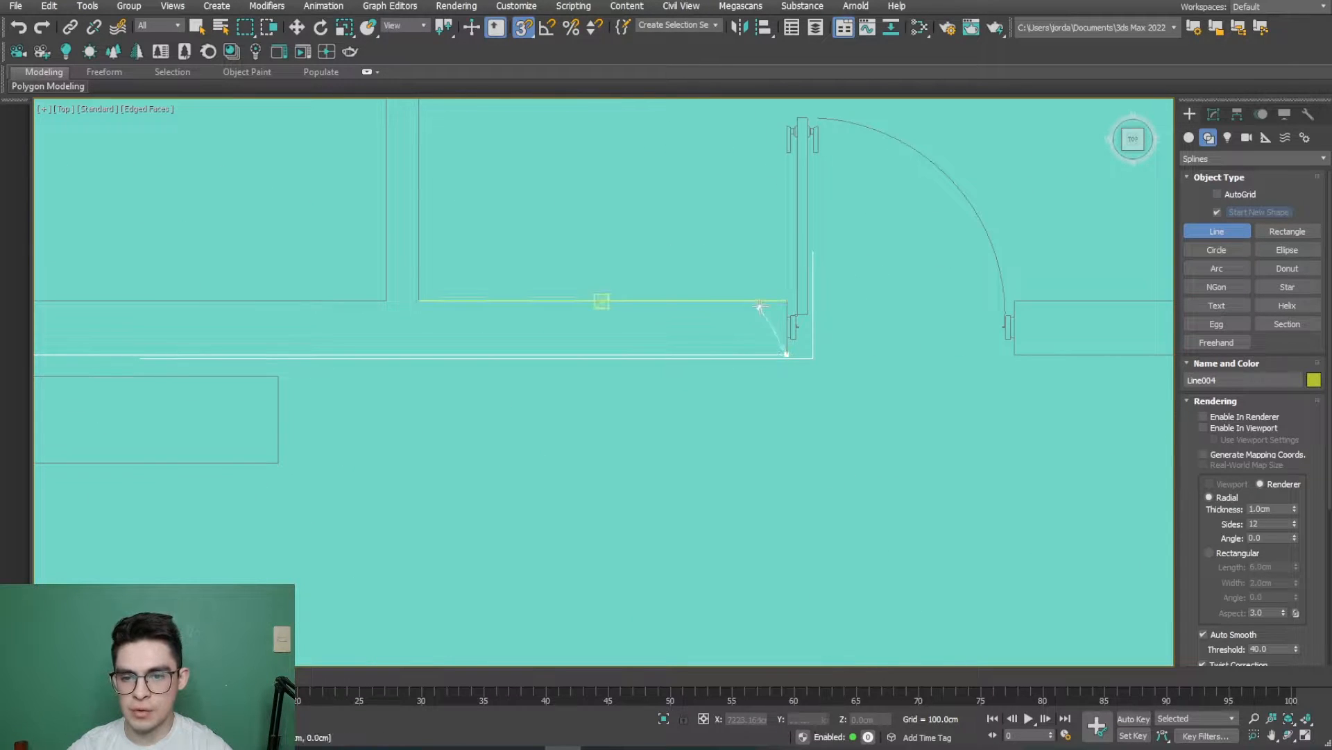
middle_click_drag(425, 291, 497, 399)
left_click(491, 408)
Step: Trace the spline up the right vestibule's left wall, around its door-side end and back to the outer rear corner
scroll(491, 407, "down", 2)
middle_click_drag(517, 181, 513, 386)
left_click(485, 354)
scroll(734, 379, "up", 4)
left_click(753, 327)
left_click(753, 282)
left_click(187, 283)
middle_click_drag(188, 283, 572, 316)
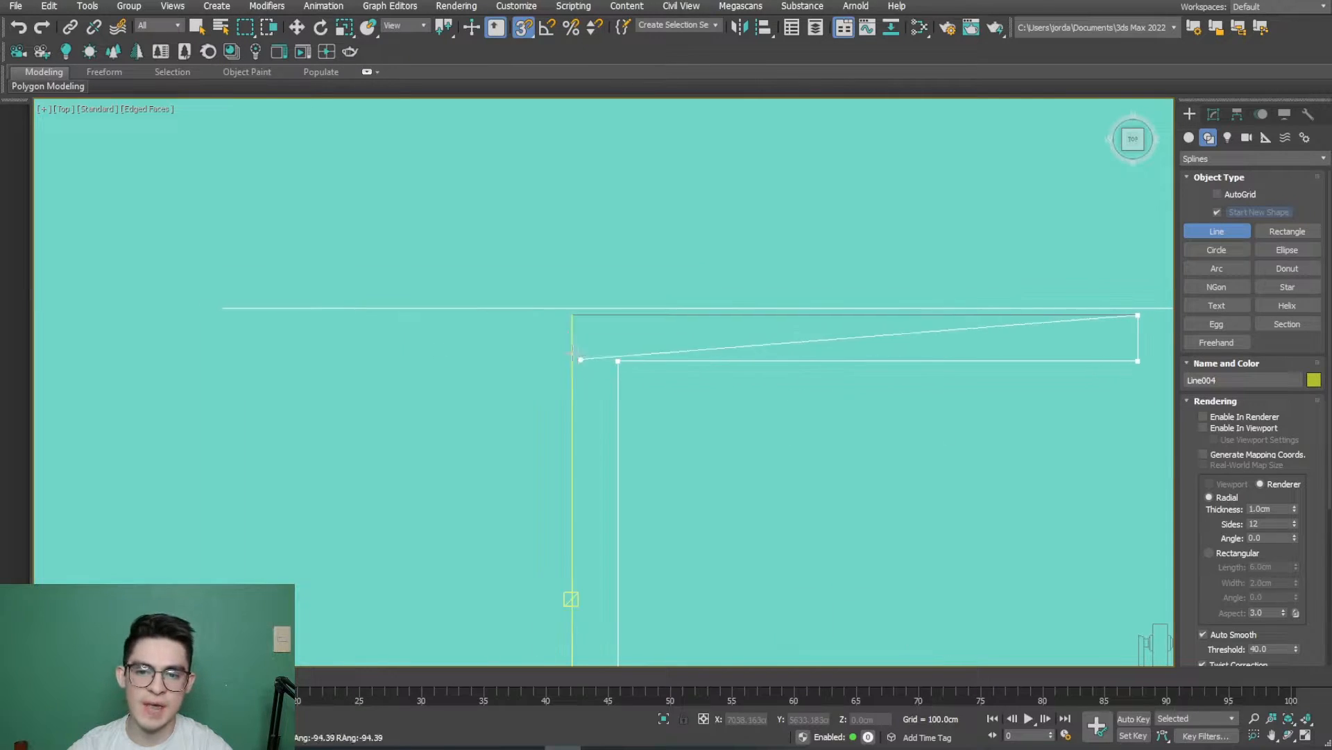
Step: Trace the spline back along the rear wall's outer face and the middle vestibule's outer wall, closing it at its starting point
scroll(437, 504, "down", 2)
middle_click_drag(438, 504, 706, 314)
left_click(800, 581)
scroll(798, 580, "down", 4)
middle_click_drag(699, 544, 1146, 420)
scroll(576, 447, "up", 3)
left_click(621, 464)
middle_click_drag(642, 294, 652, 452)
left_click(630, 342)
scroll(351, 342, "up", 3)
left_click(338, 342)
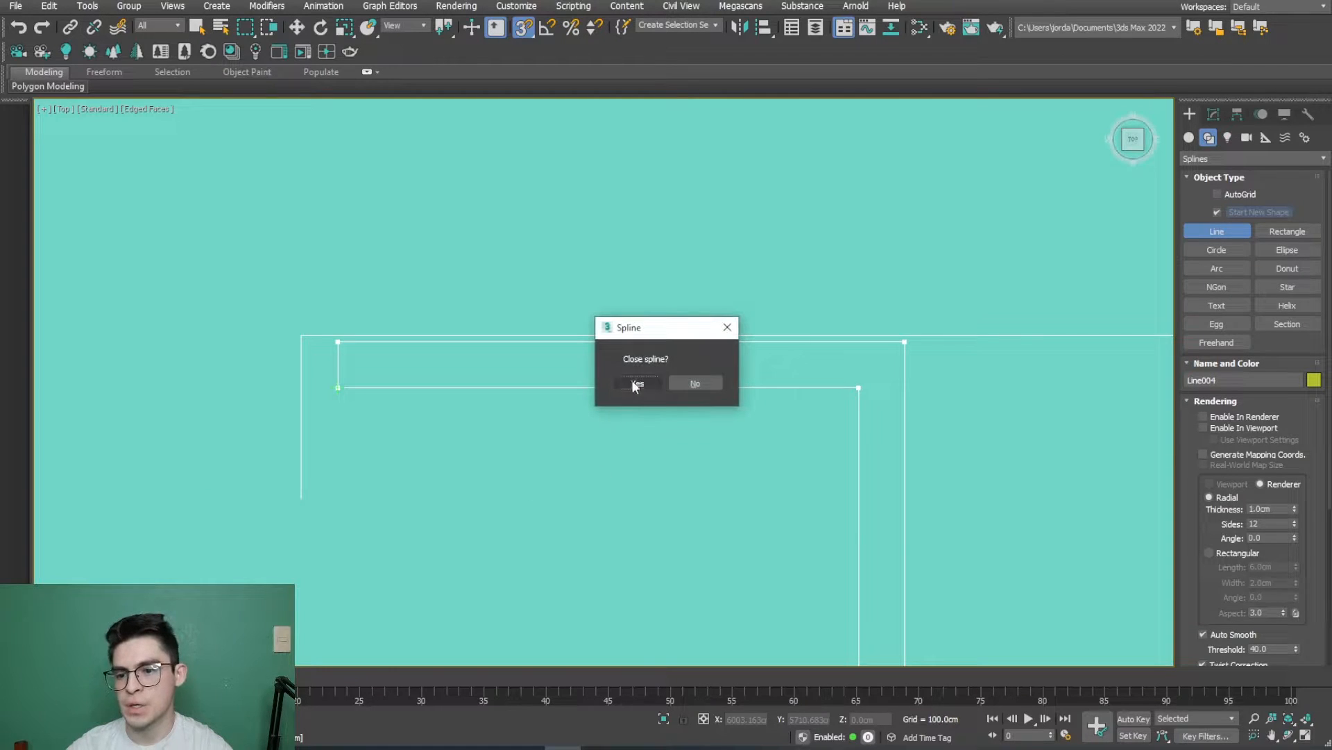
left_click(633, 380)
Step: Start a new spline inside the right vestibule's right part and trace around the door jamb to the right side wall
scroll(630, 430, "down", 5)
scroll(630, 458, "down", 3)
scroll(641, 349, "up", 6)
left_click(581, 242)
scroll(587, 380, "up", 3)
left_click(576, 362)
left_click(576, 400)
left_click(838, 401)
Step: Extend the spline down the right side wall's inner face and across the wall's front end
scroll(723, 545, "down", 4)
middle_click_drag(723, 544, 756, 259)
middle_click_drag(766, 578, 742, 358)
scroll(742, 358, "up", 3)
scroll(774, 638, "down", 1)
middle_click_drag(774, 639, 784, 354)
scroll(788, 383, "up", 2)
left_click(796, 479)
left_click(833, 479)
Step: Trace the spline up the side wall's outer face and around the right vestibule's rear wall to its starting point, closing it
scroll(842, 292, "down", 6)
middle_click_drag(839, 156, 748, 708)
scroll(744, 282, "up", 3)
left_click(755, 391)
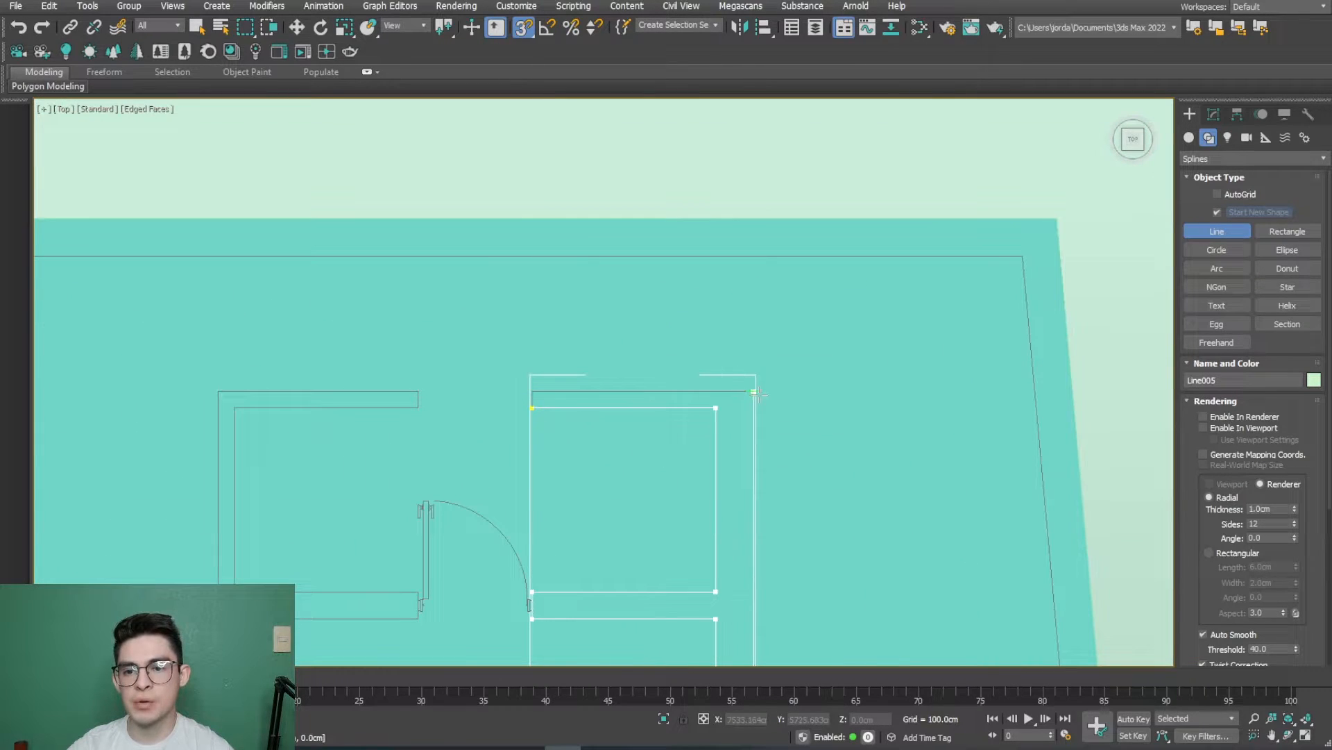
scroll(546, 371, "up", 3)
left_click(506, 437)
left_click(506, 483)
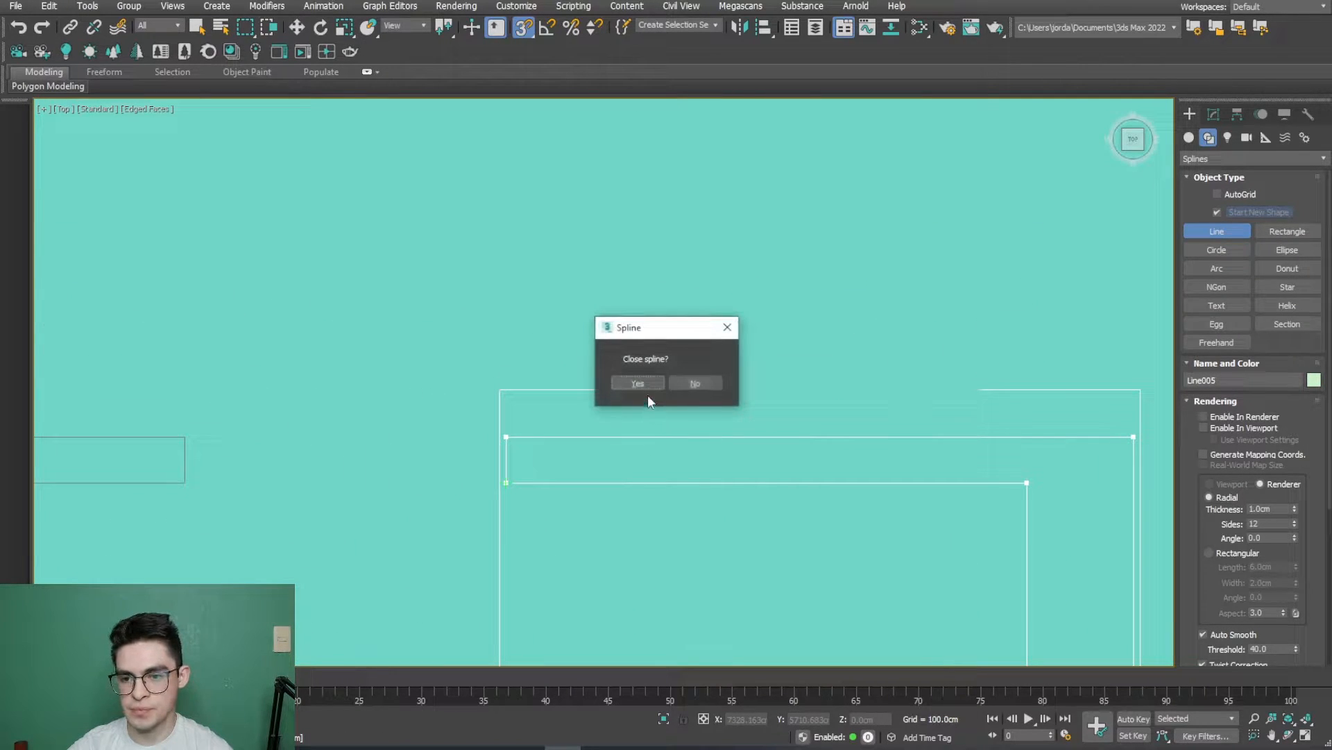
left_click(637, 381)
scroll(694, 388, "down", 6)
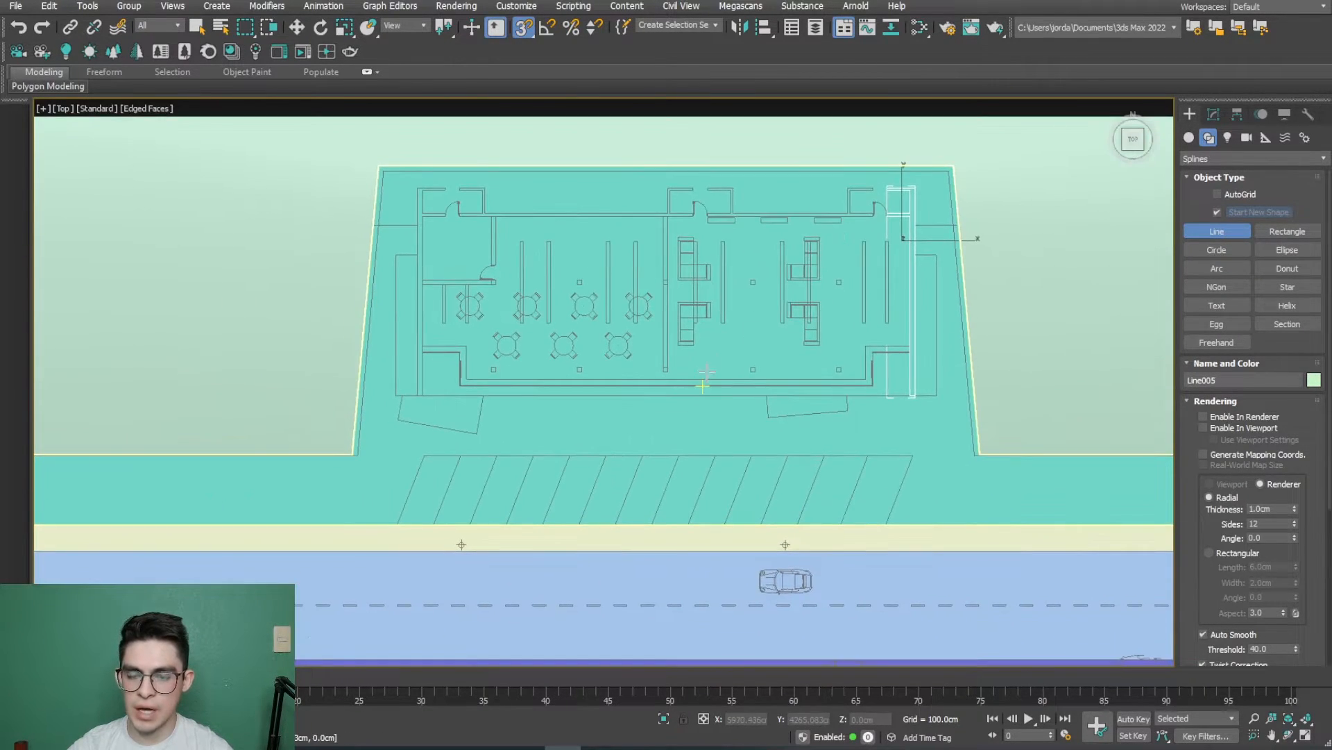
Step: Draw a box base of 30 cm length and 35 cm width over the right hall's rear-right column outline
middle_click_drag(707, 372, 655, 448)
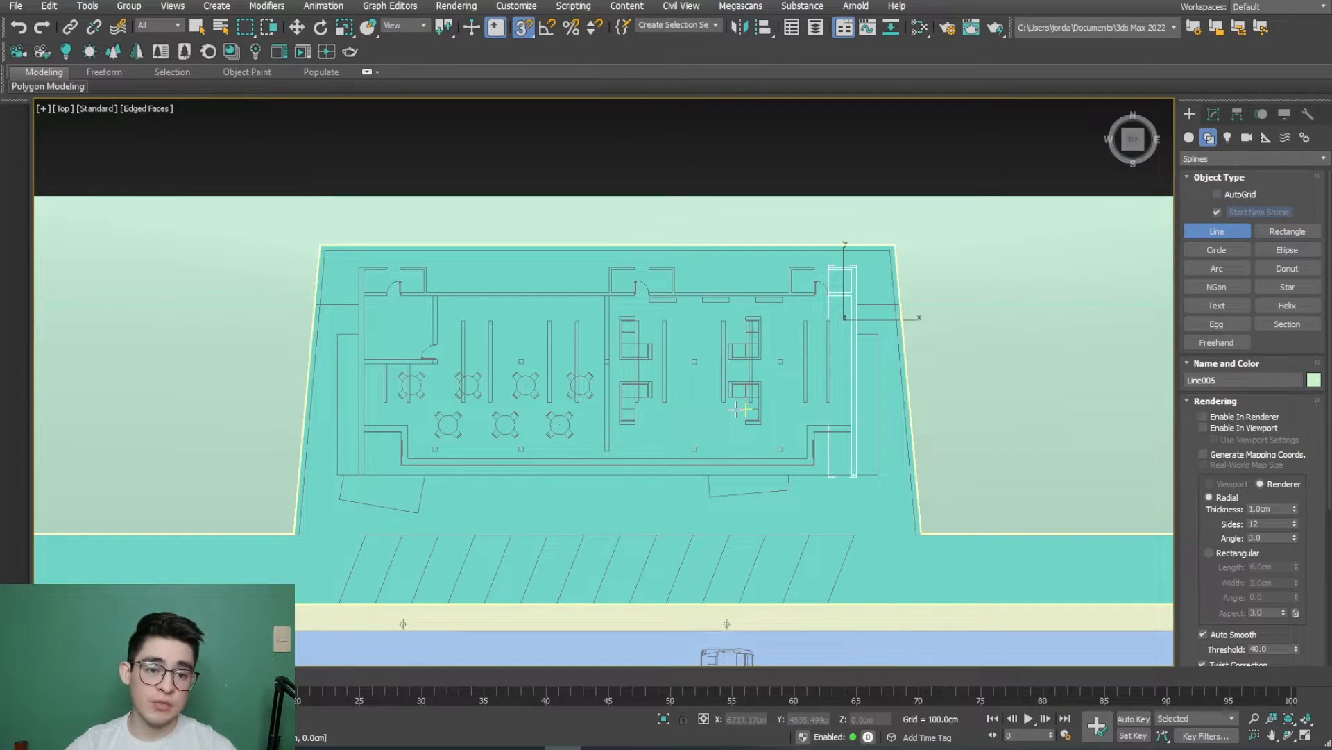
scroll(736, 406, "up", 3)
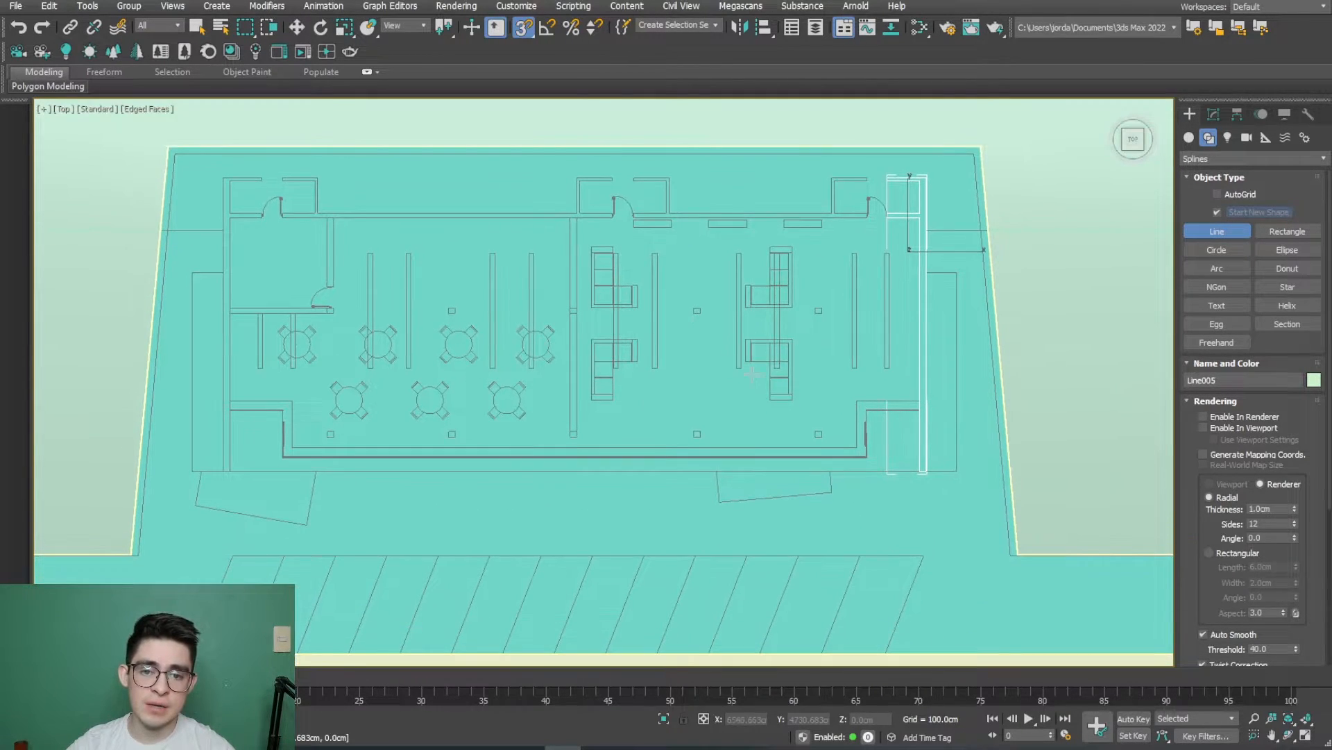
left_click(1268, 230)
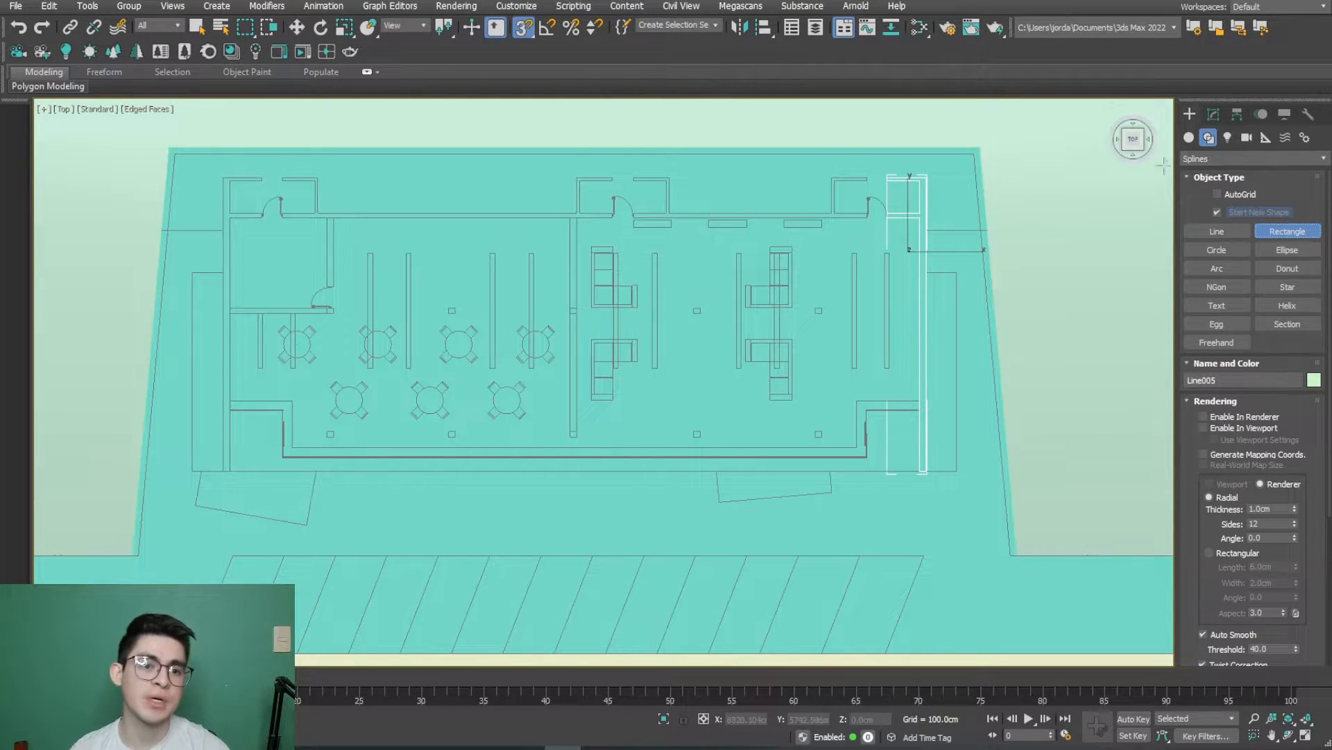
left_click(1188, 138)
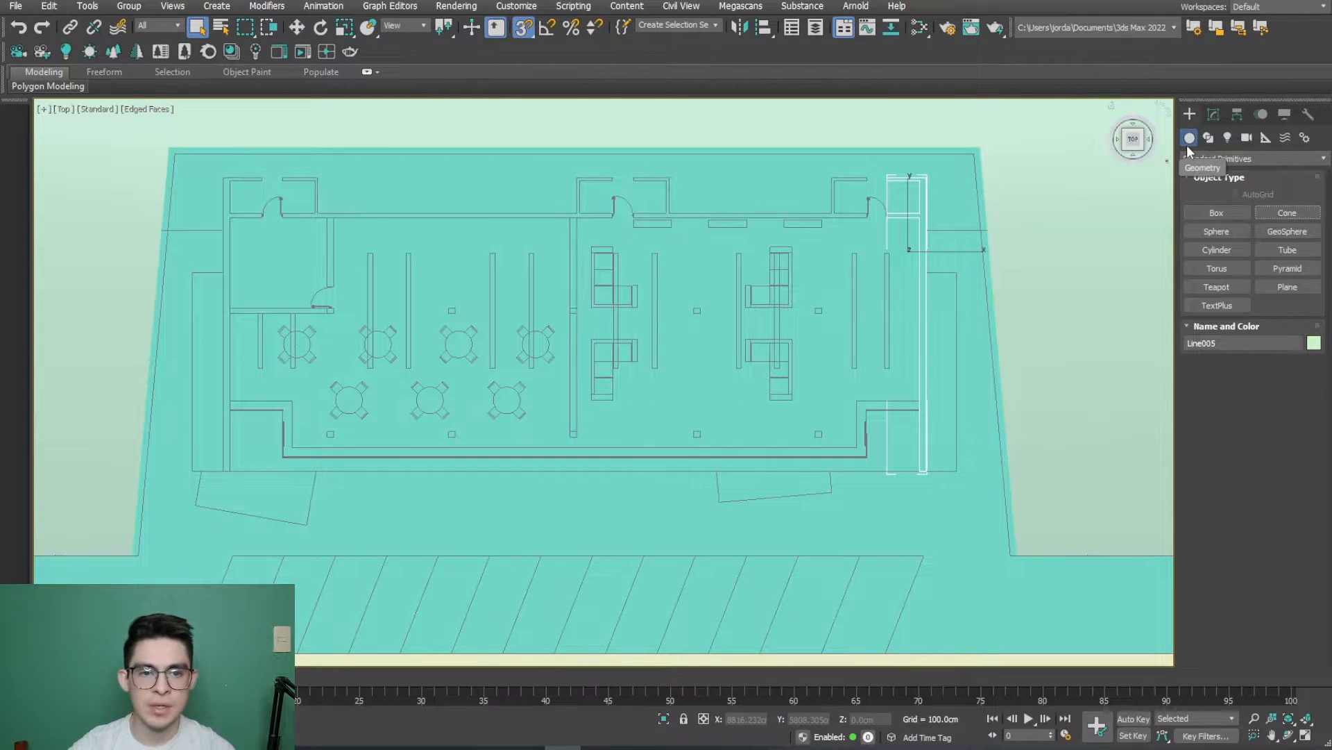
left_click(1199, 213)
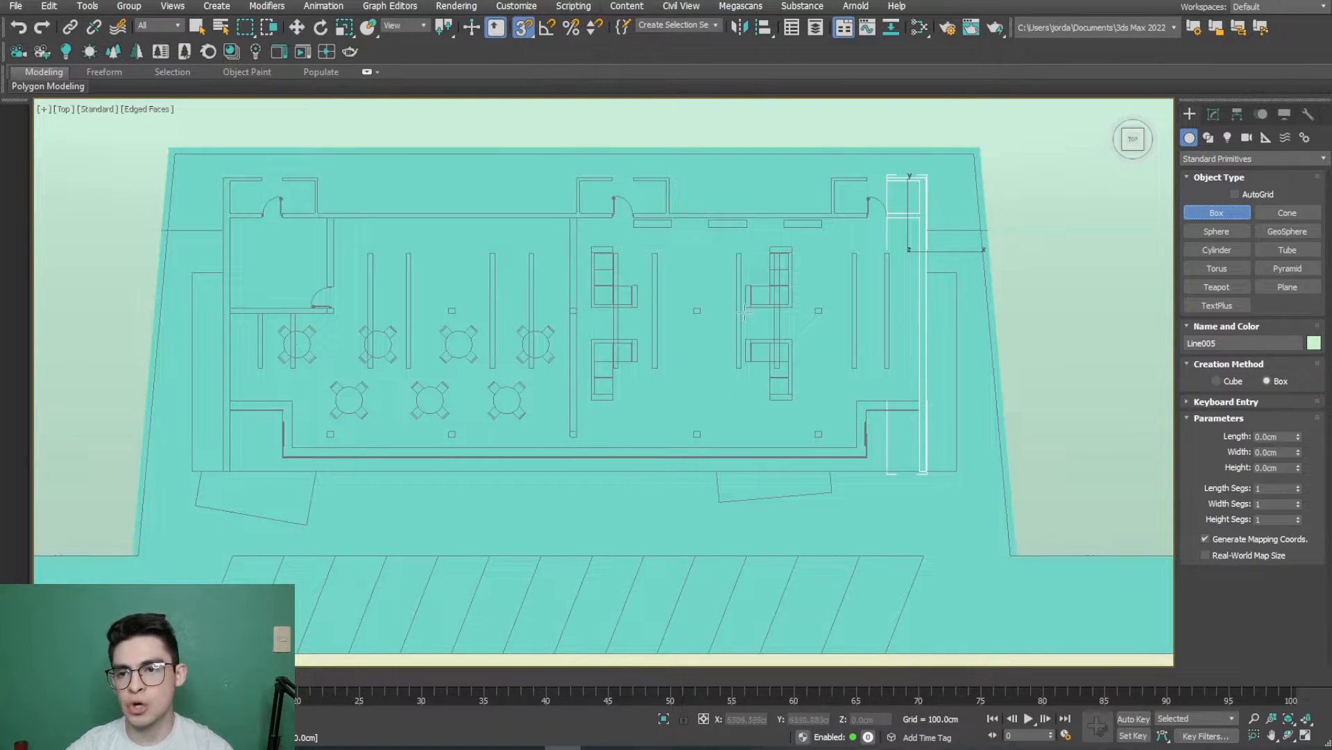
scroll(713, 322, "up", 10)
left_click_drag(712, 321, 790, 385)
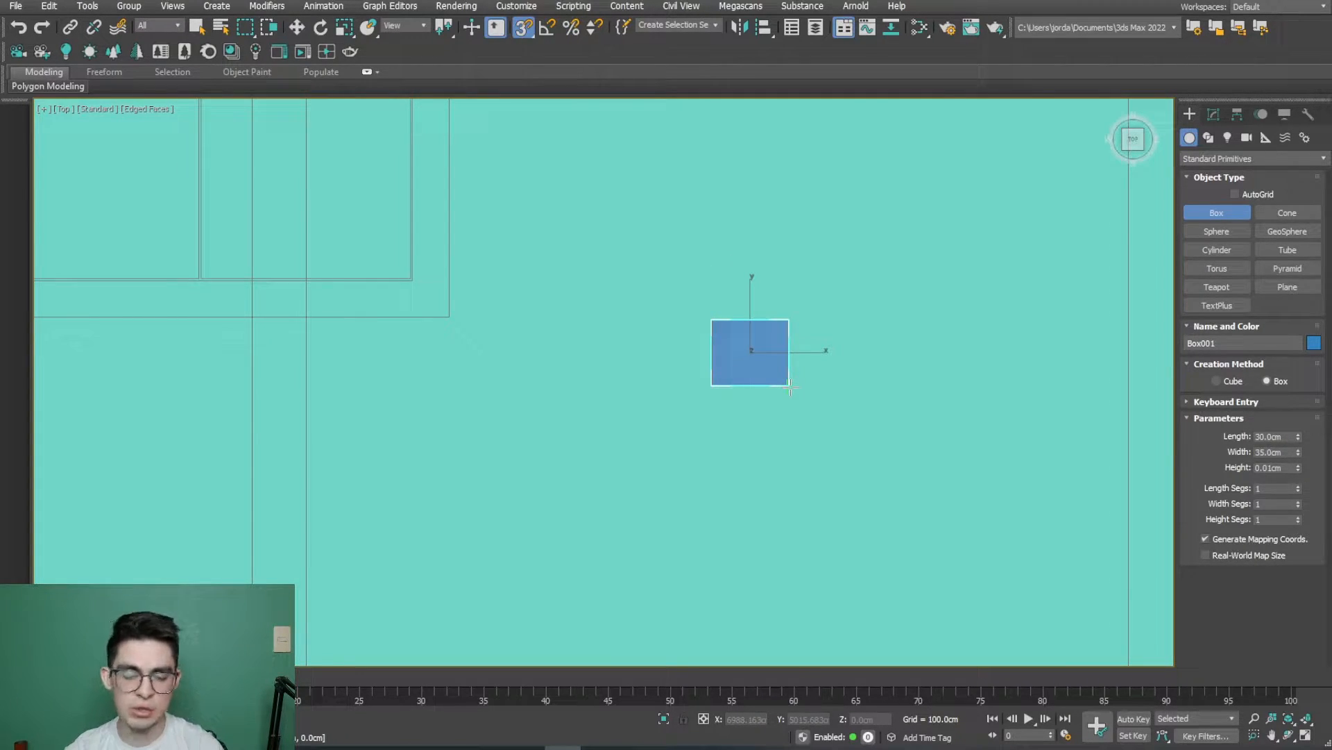
Step: Raise the rear-right column's box to a height of about 708.5 cm and finish creating it
scroll(790, 411, "down", 2)
middle_click_drag(790, 411, 840, 337, "alt")
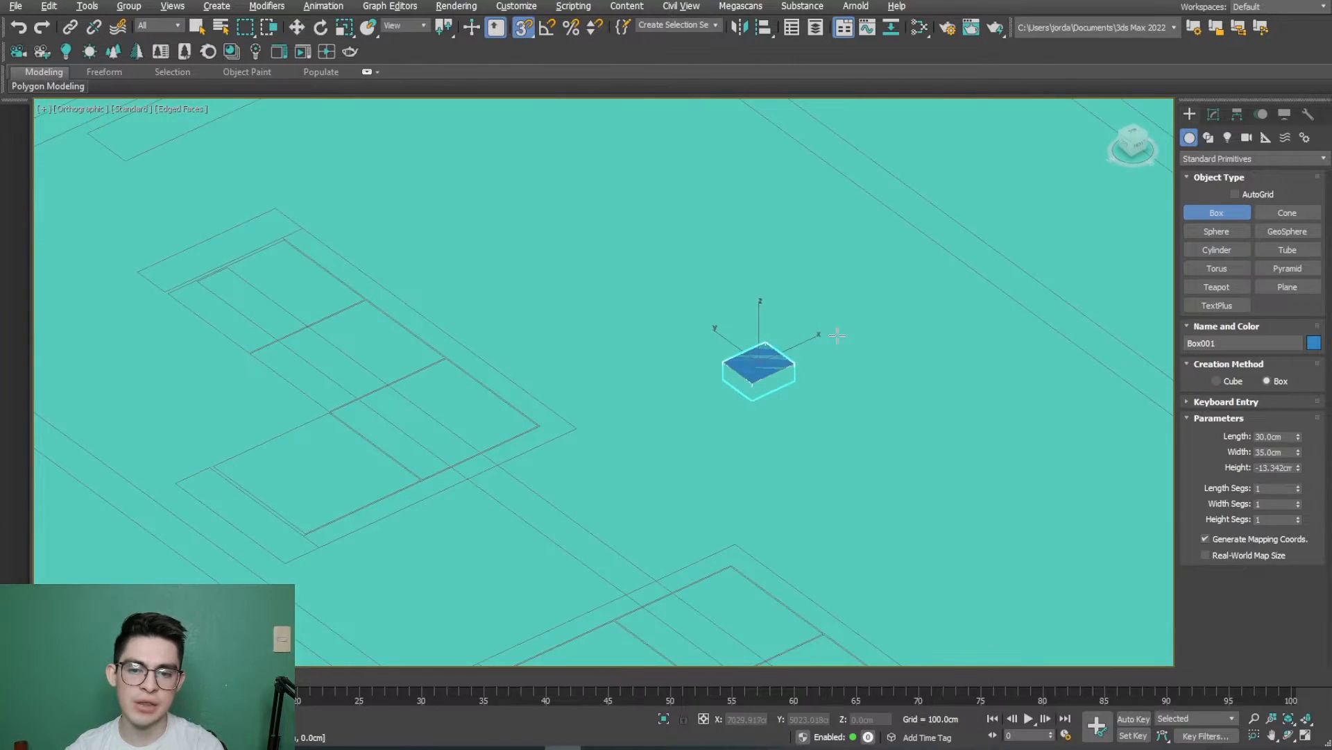
scroll(753, 247, "down", 5)
middle_click_drag(753, 247, 714, 435)
scroll(721, 351, "down", 4)
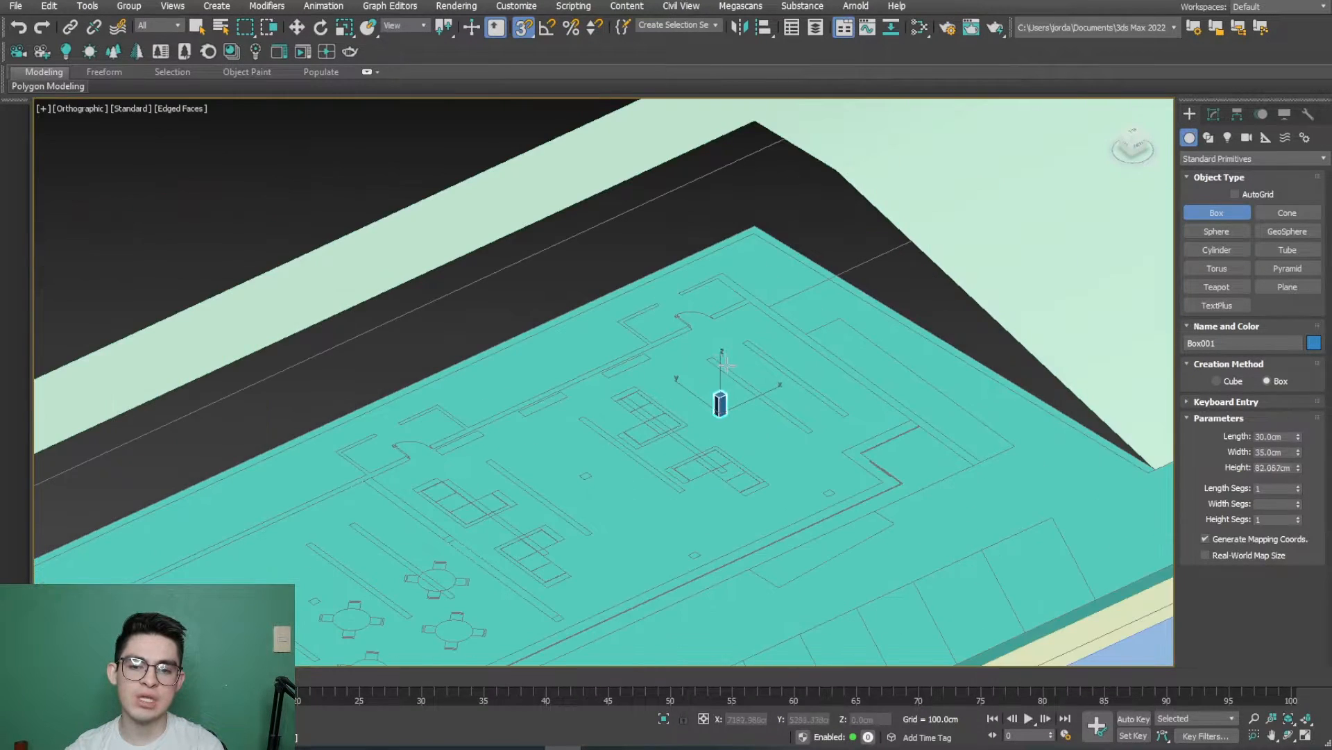
middle_click_drag(690, 253, 685, 342, "alt")
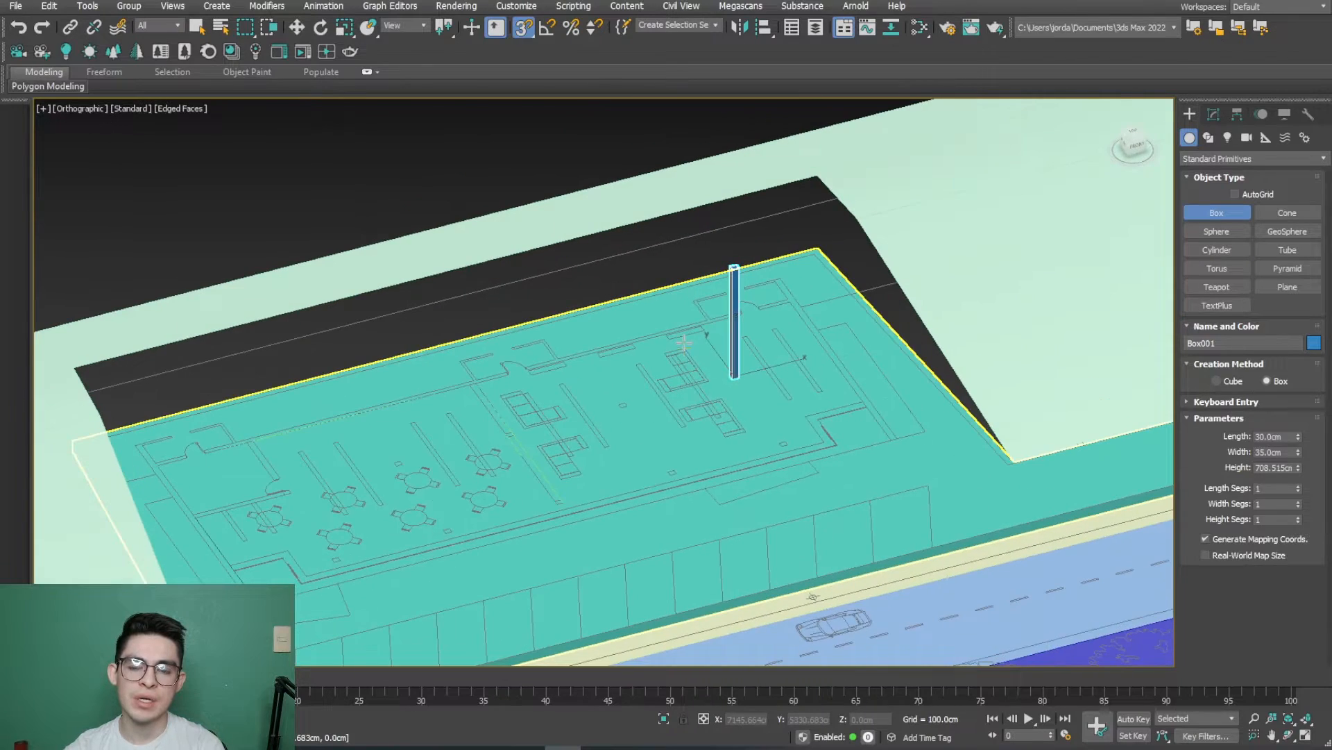
right_click(662, 270)
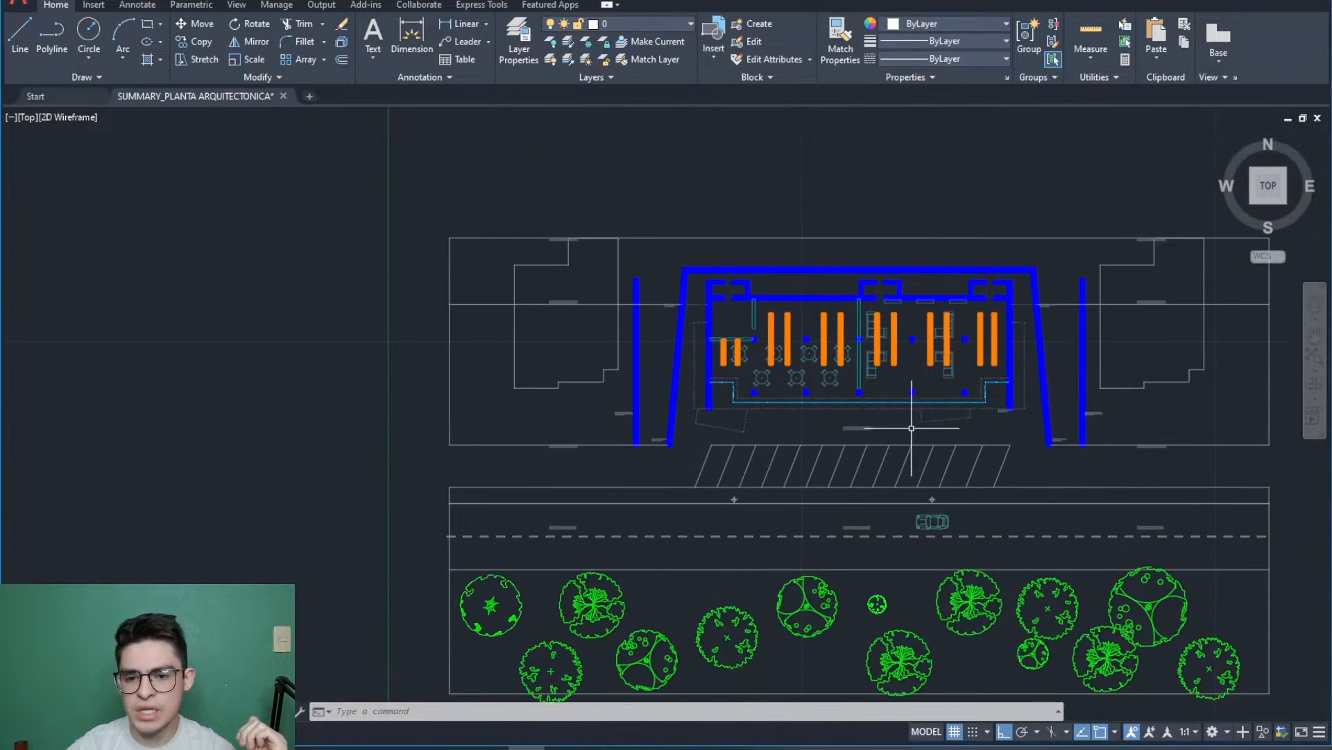
Step: Look over the architectural plan in AutoCAD, then set the column's height to 450 cm in 3ds Max
scroll(1050, 427, "up", 5)
scroll(1050, 427, "up", 4)
mouse_move(1079, 386)
middle_mouse_down()
mouse_move(886, 485)
mouse_move(828, 554)
mouse_move(785, 466)
middle_mouse_up()
scroll(850, 479, "up", 4)
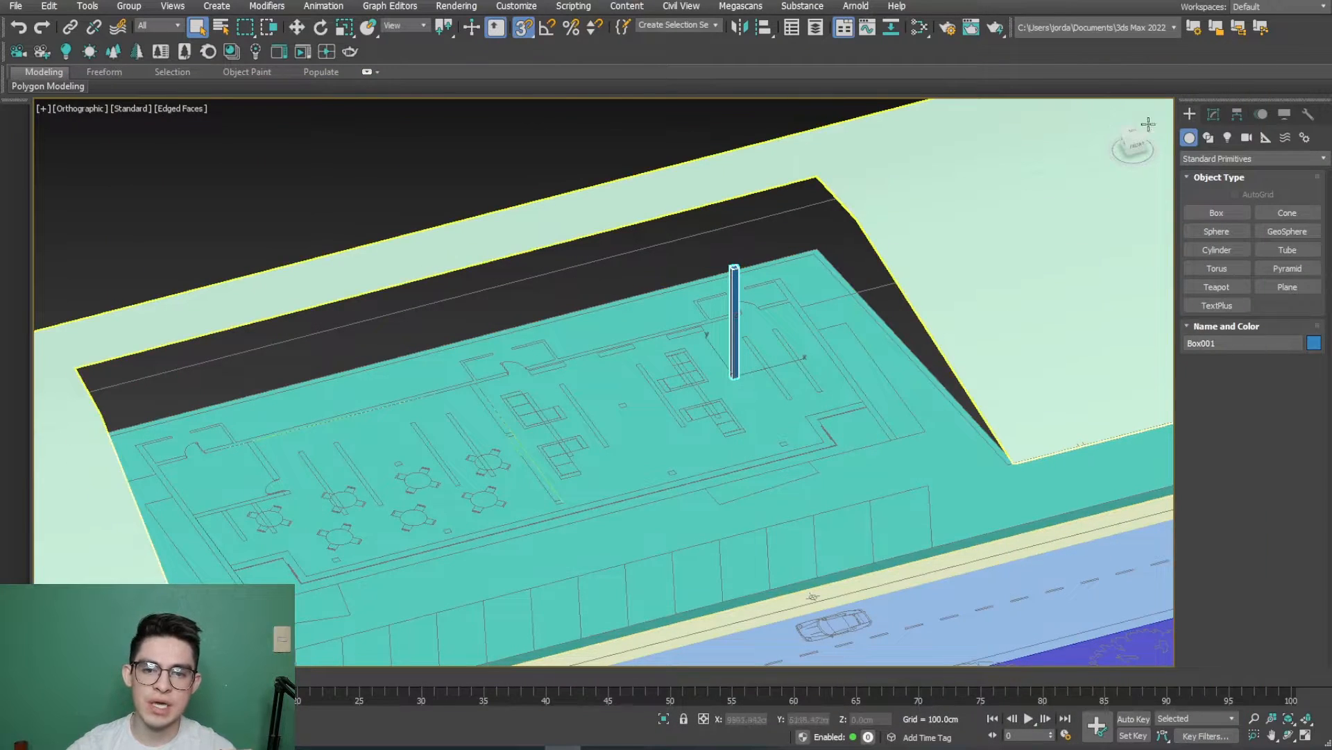
left_click(1215, 115)
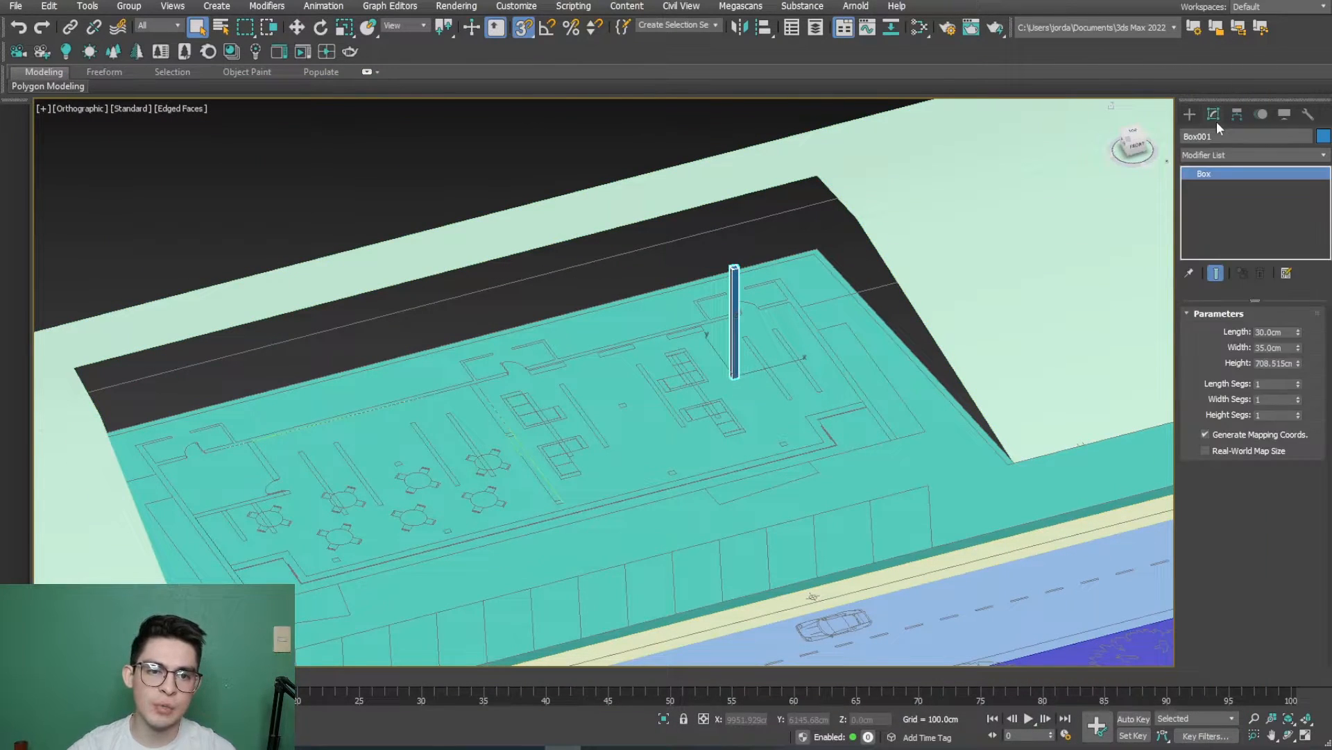
double_click(1276, 363)
type("450")
key("Return")
scroll(763, 444, "up", 3)
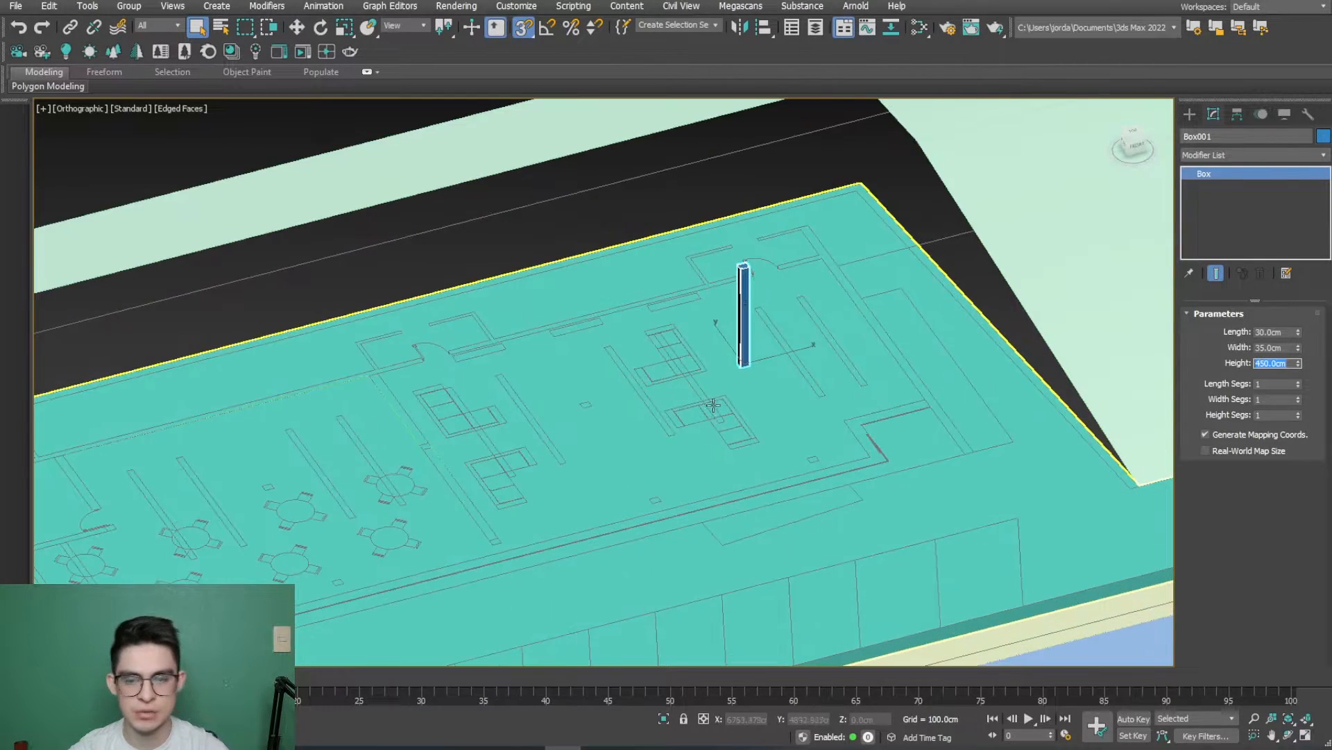
Step: Create a box over the right hall's front-right column outline, snapping its height to the top of the first column
left_click(1190, 113)
left_click(1222, 218)
scroll(814, 438, "up", 5)
left_click_drag(809, 427, 784, 456)
scroll(768, 425, "down", 5)
middle_click_drag(769, 425, 796, 531)
left_click(714, 280)
Step: Create a 30 × 35 cm box over the right hall's rear-left column outline, snapping its height to 450 cm
middle_click_drag(458, 472, 586, 410)
scroll(586, 411, "up", 5)
left_click_drag(652, 374, 701, 382)
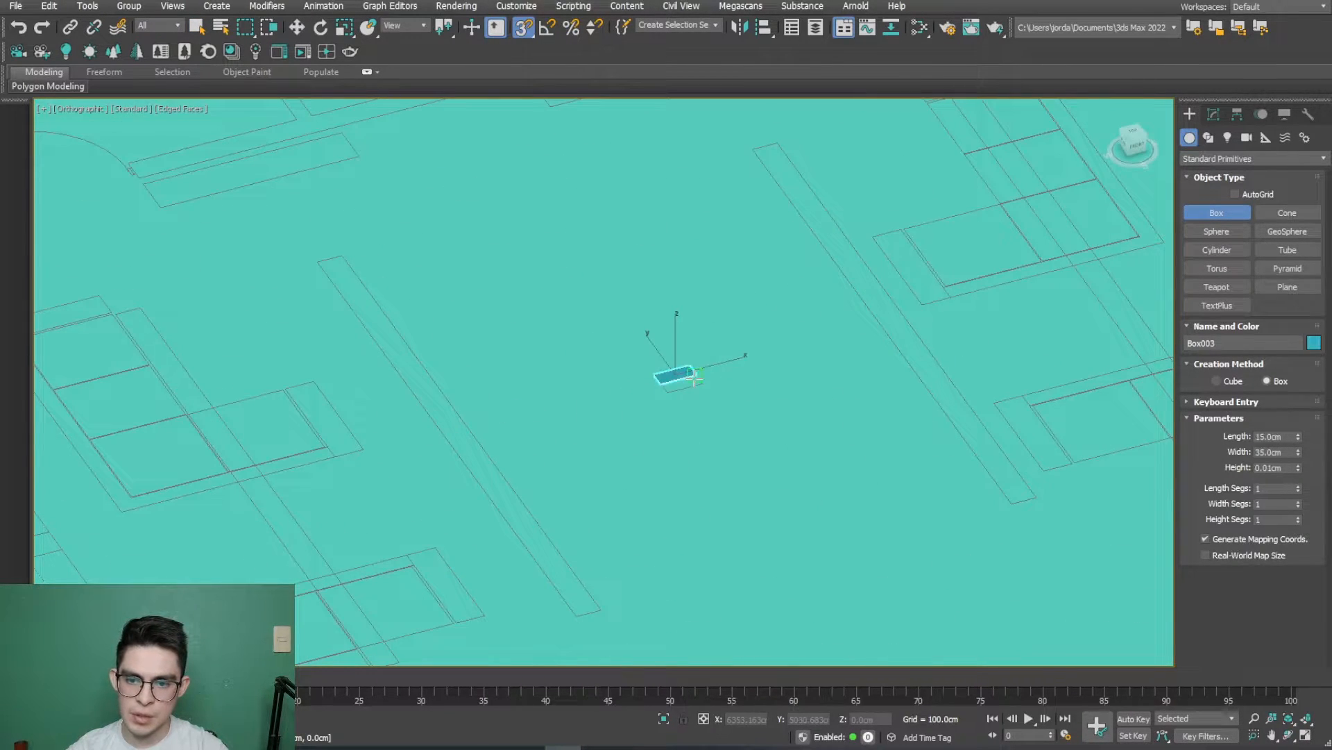
scroll(703, 386, "down", 5)
middle_click_drag(648, 408, 553, 541)
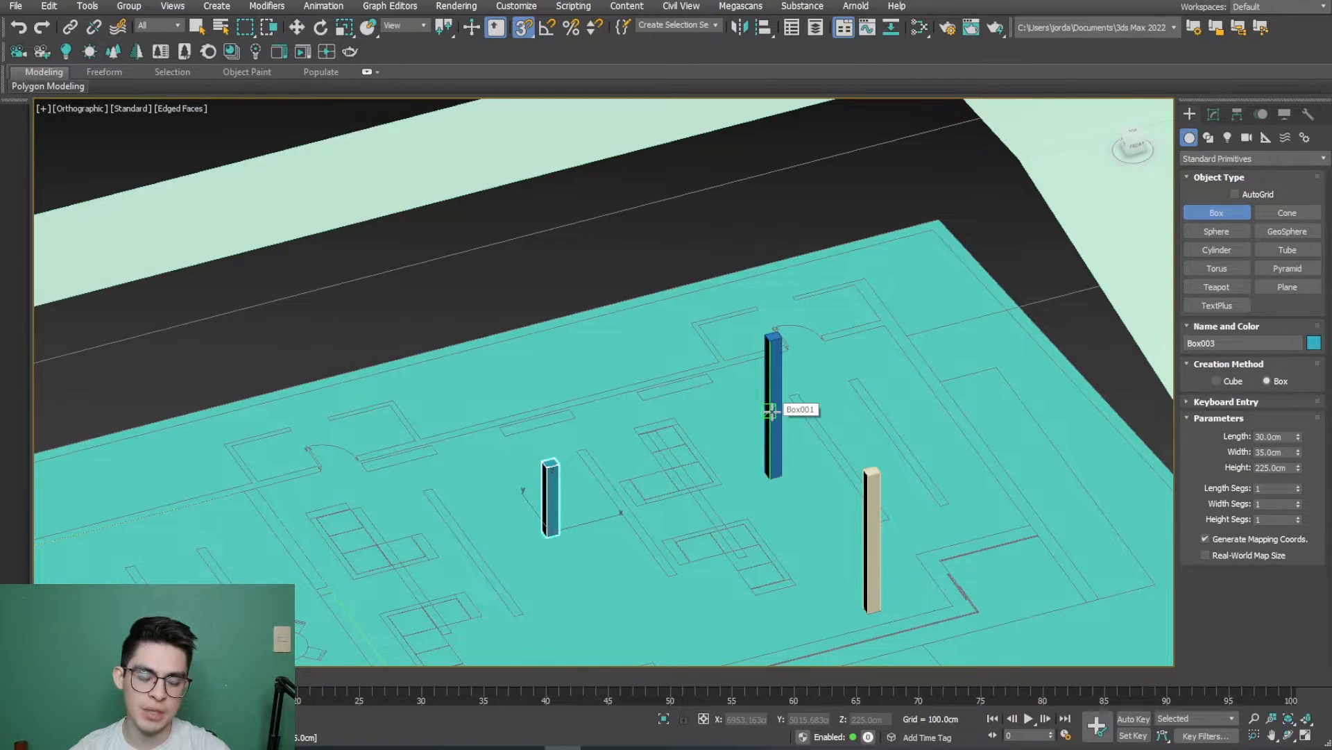
scroll(769, 338, "up", 4)
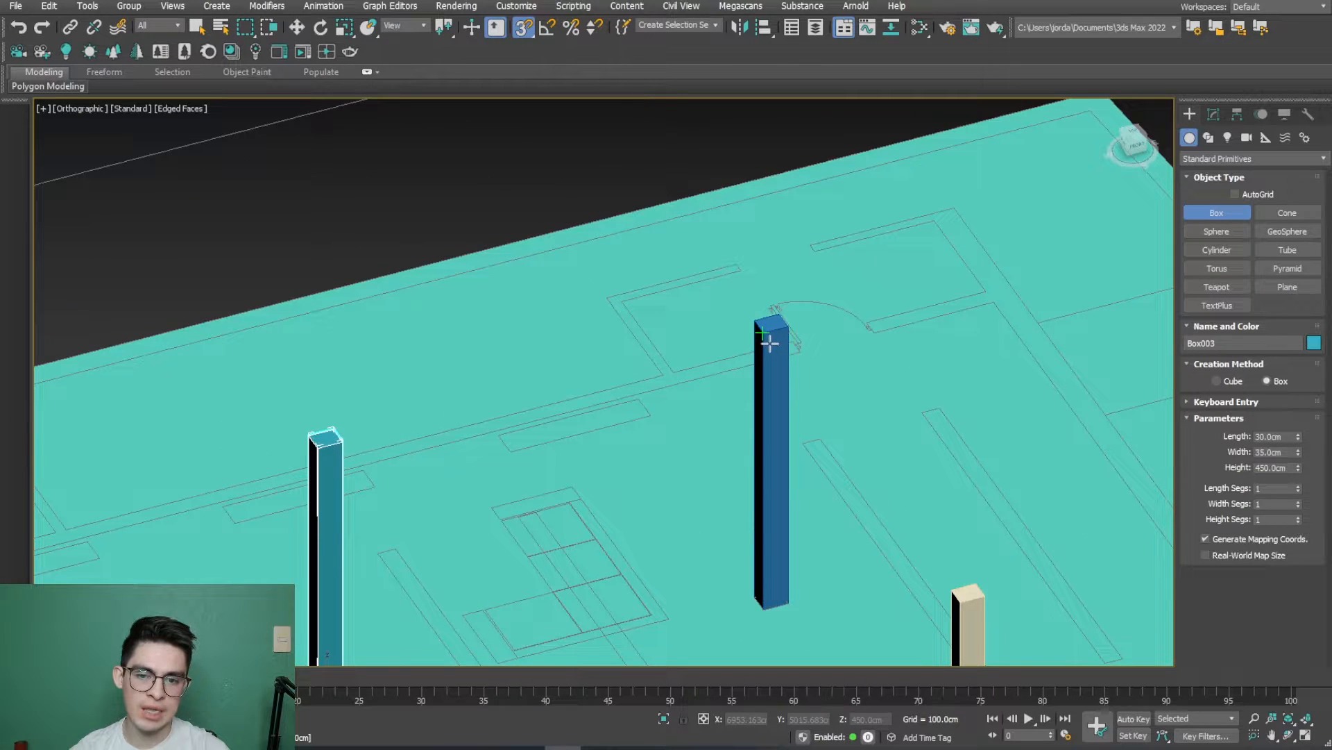
left_click(768, 342)
Step: Create a 30 × 35 cm box over the right hall's front-left column outline, snapping its height to 450 cm
scroll(768, 342, "down", 4)
scroll(625, 535, "up", 5)
left_click_drag(624, 535, 594, 574)
scroll(595, 574, "down", 4)
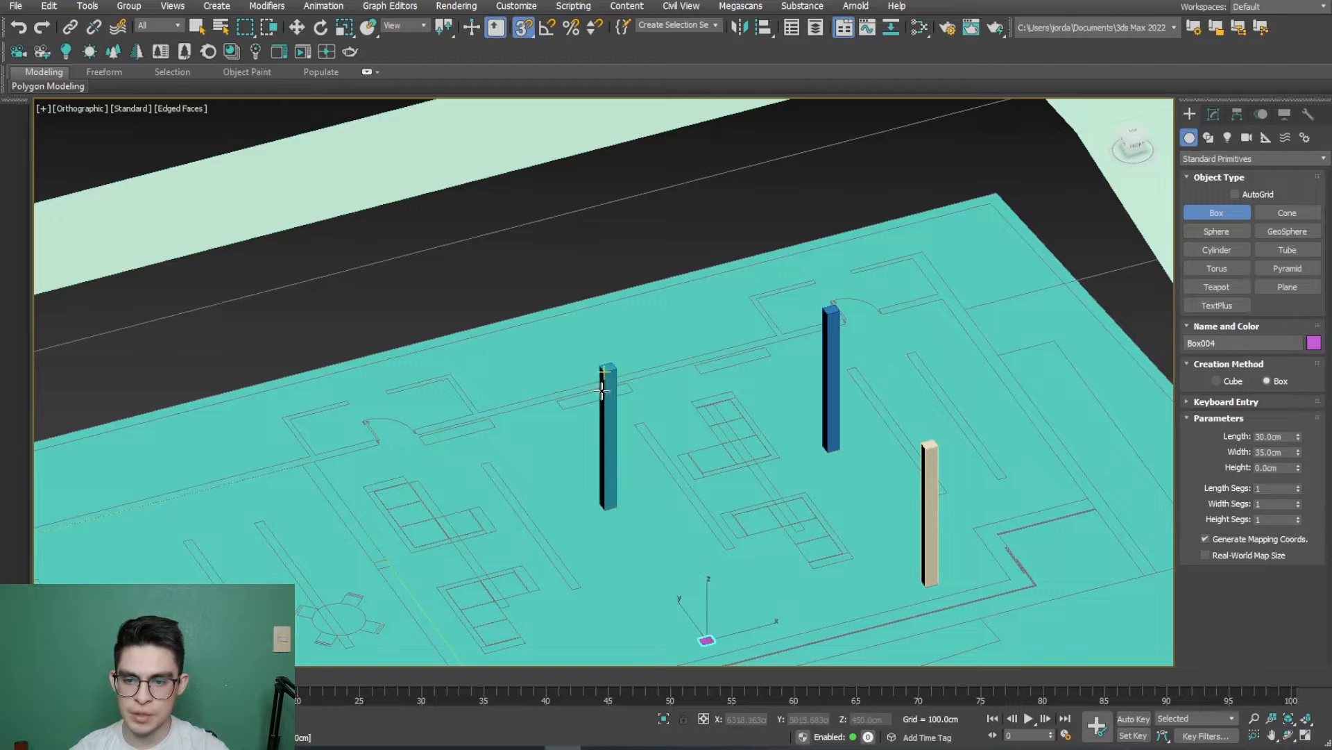
left_click(605, 381)
Step: Create a 30 × 35 cm box over the left hall's rear column outline, snapping its height to 450 cm
scroll(604, 381, "down", 2)
scroll(506, 441, "up", 6)
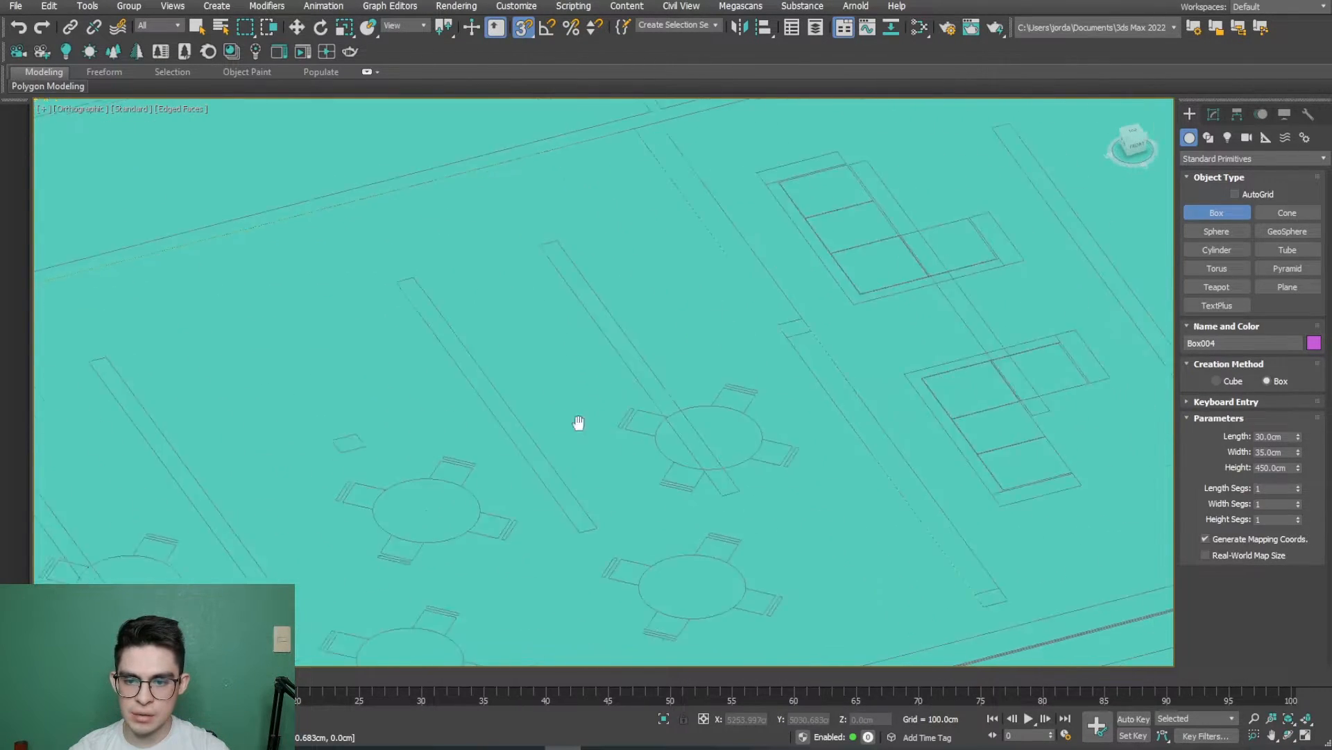
mouse_move(604, 379)
left_mouse_down()
mouse_move(657, 379)
mouse_move(639, 385)
left_mouse_up()
scroll(642, 386, "down", 5)
middle_click_drag(642, 386, 468, 465)
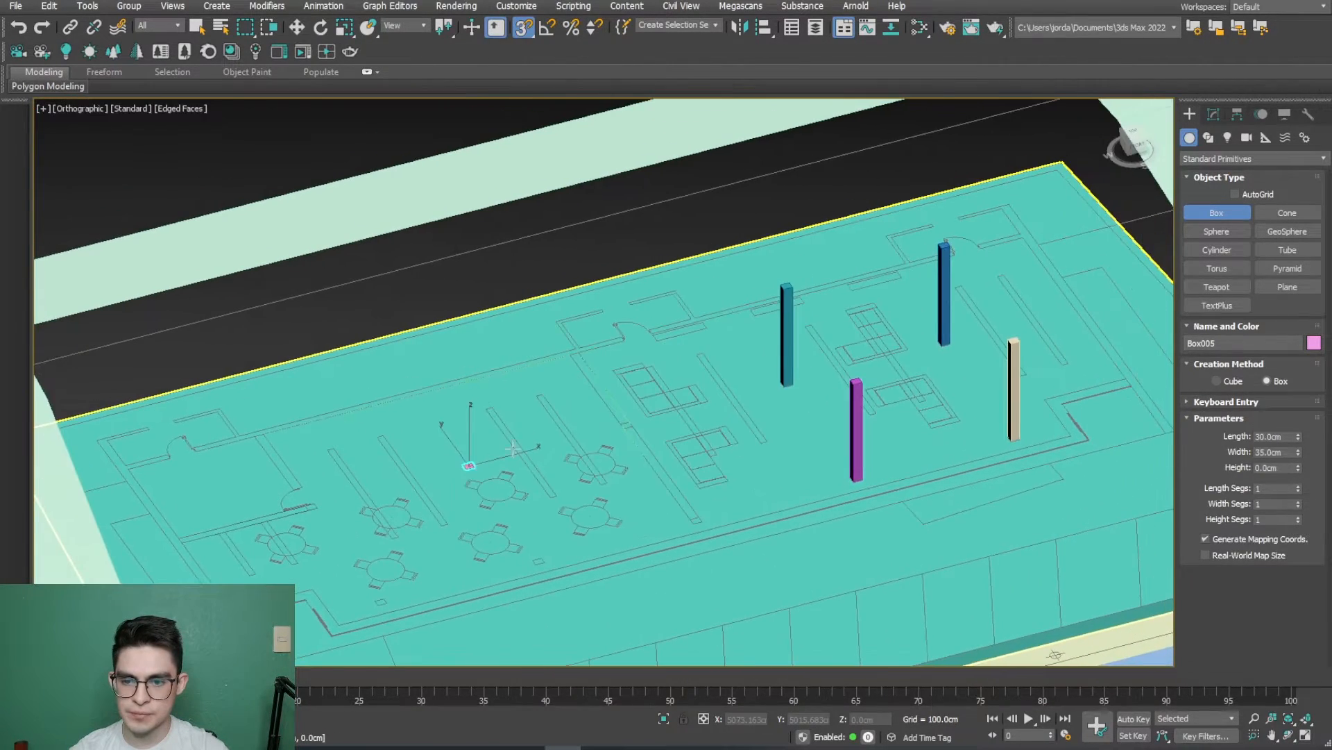
left_click(785, 290)
Step: Create a 30 × 35 cm box over the left hall's front-right column outline, snapping its height to 450 cm
scroll(505, 547, "up", 3)
left_click_drag(560, 572, 581, 578)
scroll(610, 577, "down", 3)
middle_click_drag(611, 576, 556, 597)
left_click(967, 345)
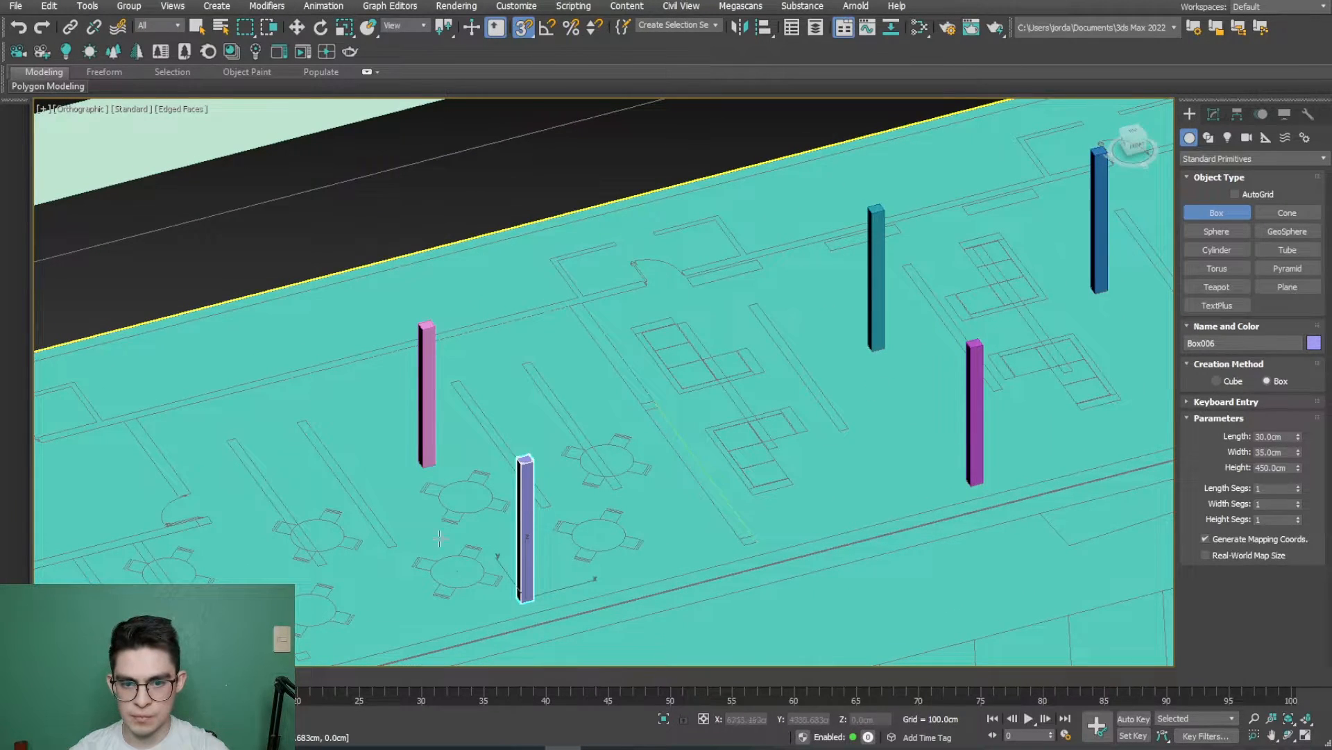
Step: Create a 30 × 35 cm box over the left hall's front-left column outline at 450 cm high and end box creation
middle_click_drag(519, 511, 896, 410)
scroll(682, 550, "up", 3)
left_click_drag(666, 541, 700, 546)
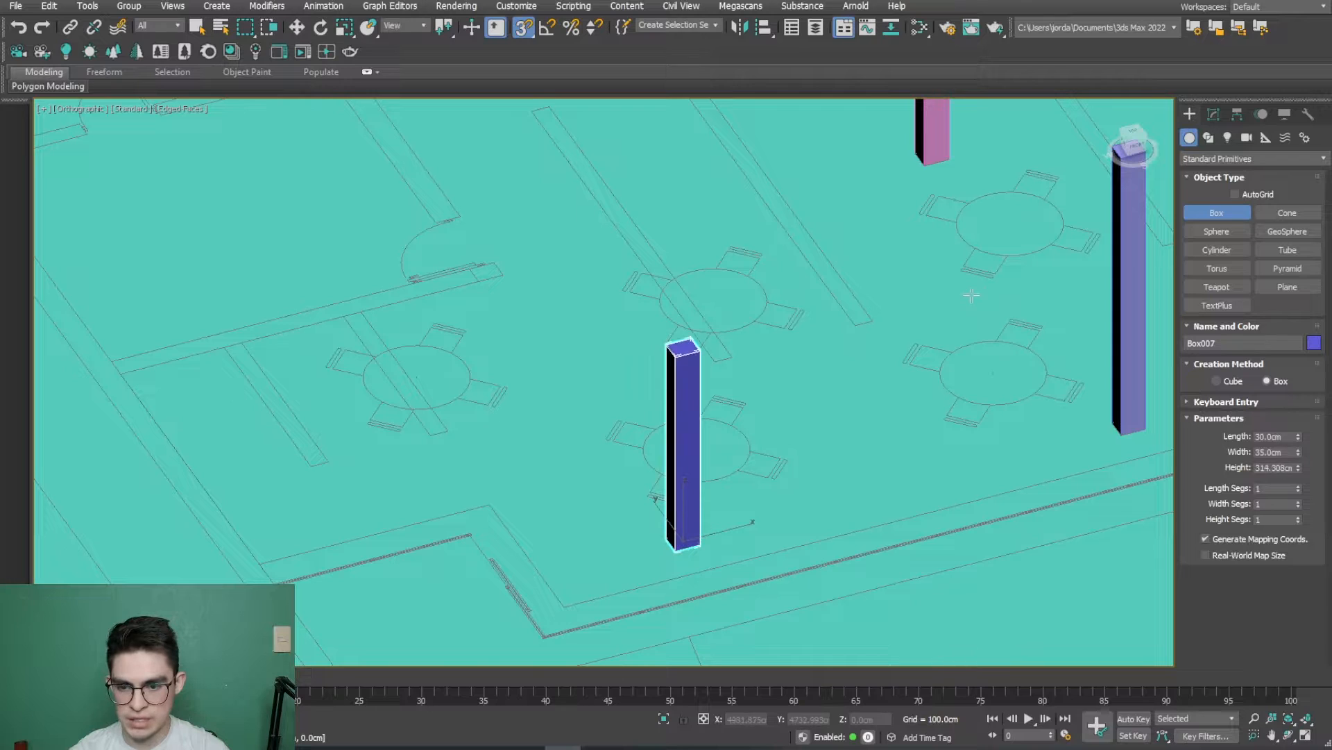
scroll(672, 440, "down", 5)
scroll(857, 298, "up", 5)
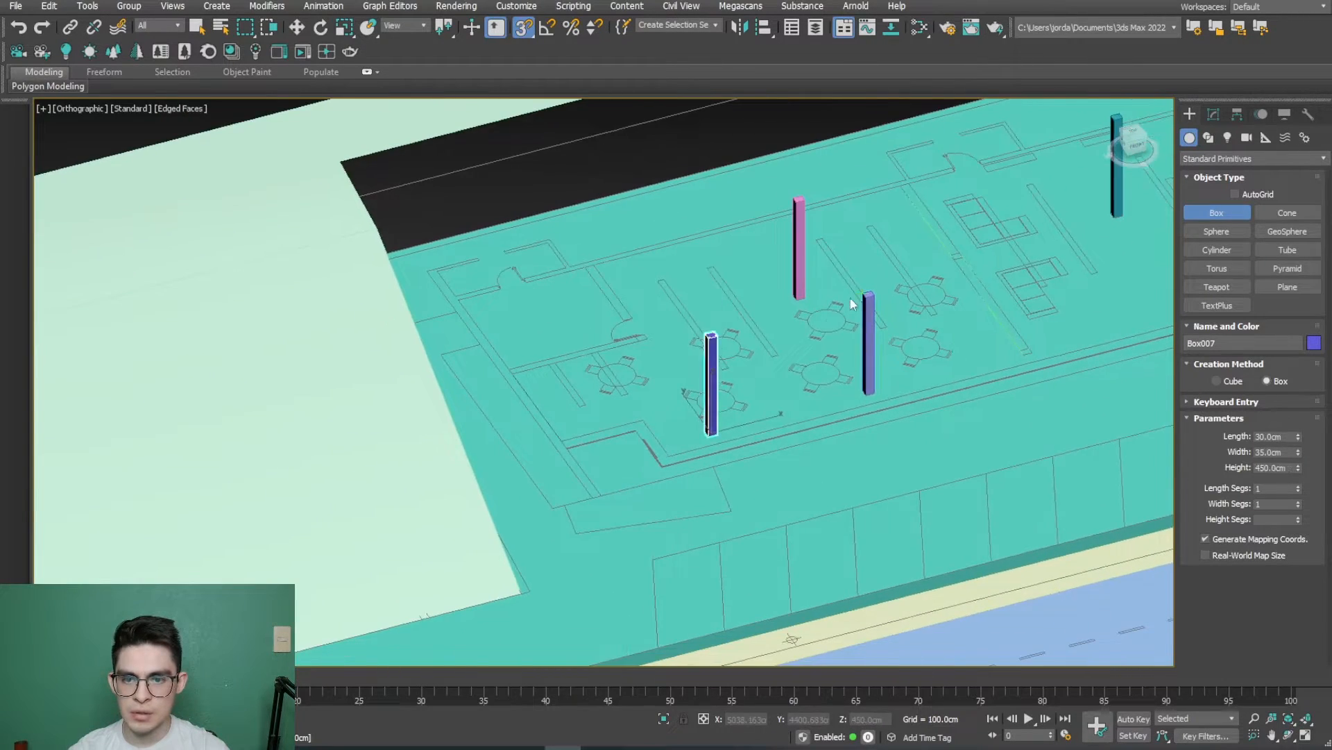
scroll(672, 426, "down", 5)
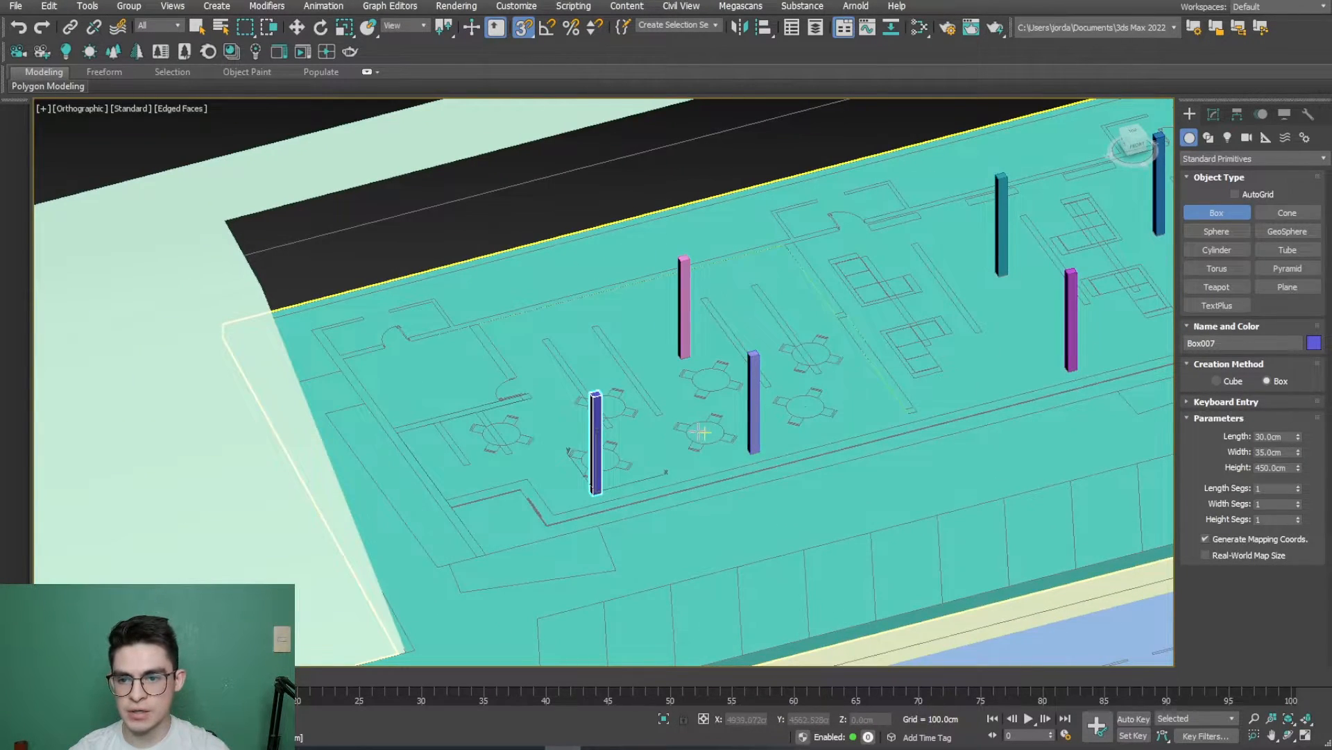
scroll(713, 260, "down", 2)
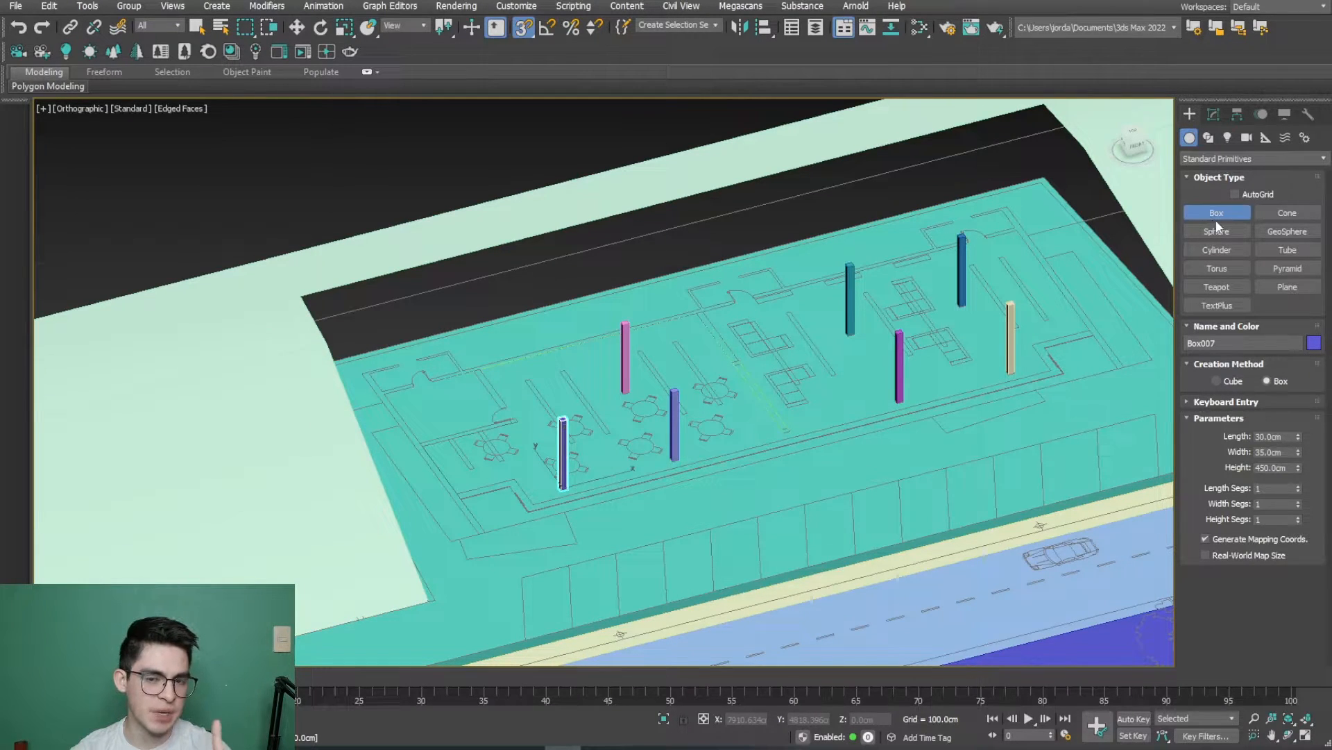
right_click(740, 243)
left_click(627, 246)
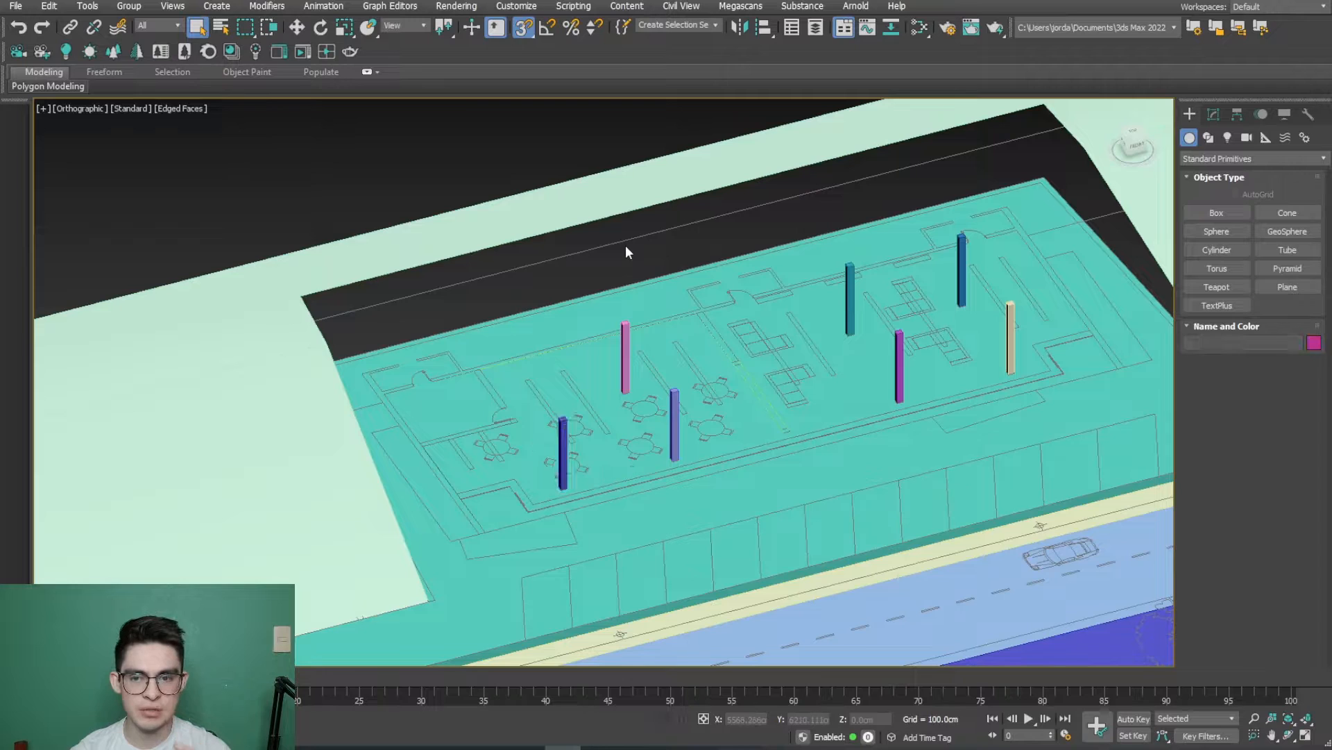
Step: Select the four traced ground-floor wall splines in wireframe, isolate them, and return to shaded display with edged faces
left_click(532, 354)
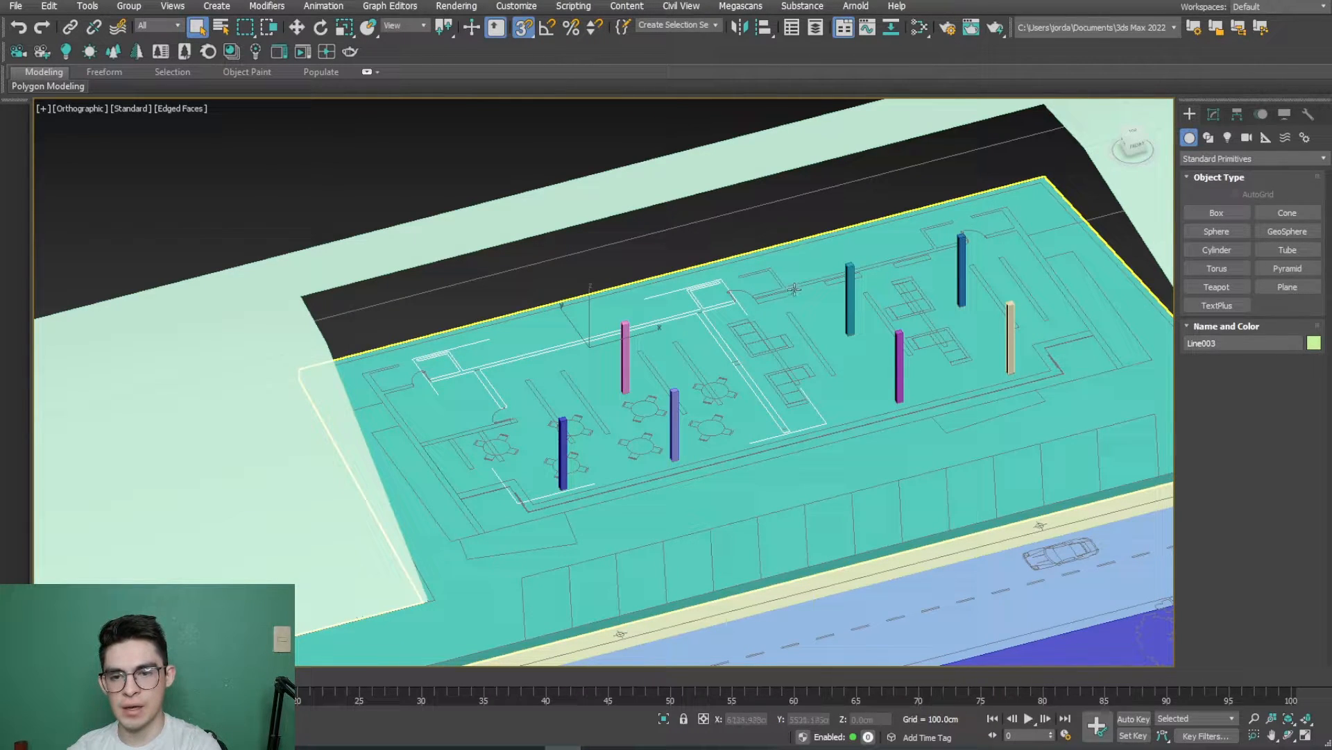
key("F3")
scroll(795, 290, "up", 3)
left_click(805, 286, "ctrl")
scroll(805, 287, "down", 3)
middle_click_drag(805, 286, 601, 333)
left_click(854, 338, "ctrl")
middle_click_drag(248, 452, 372, 426)
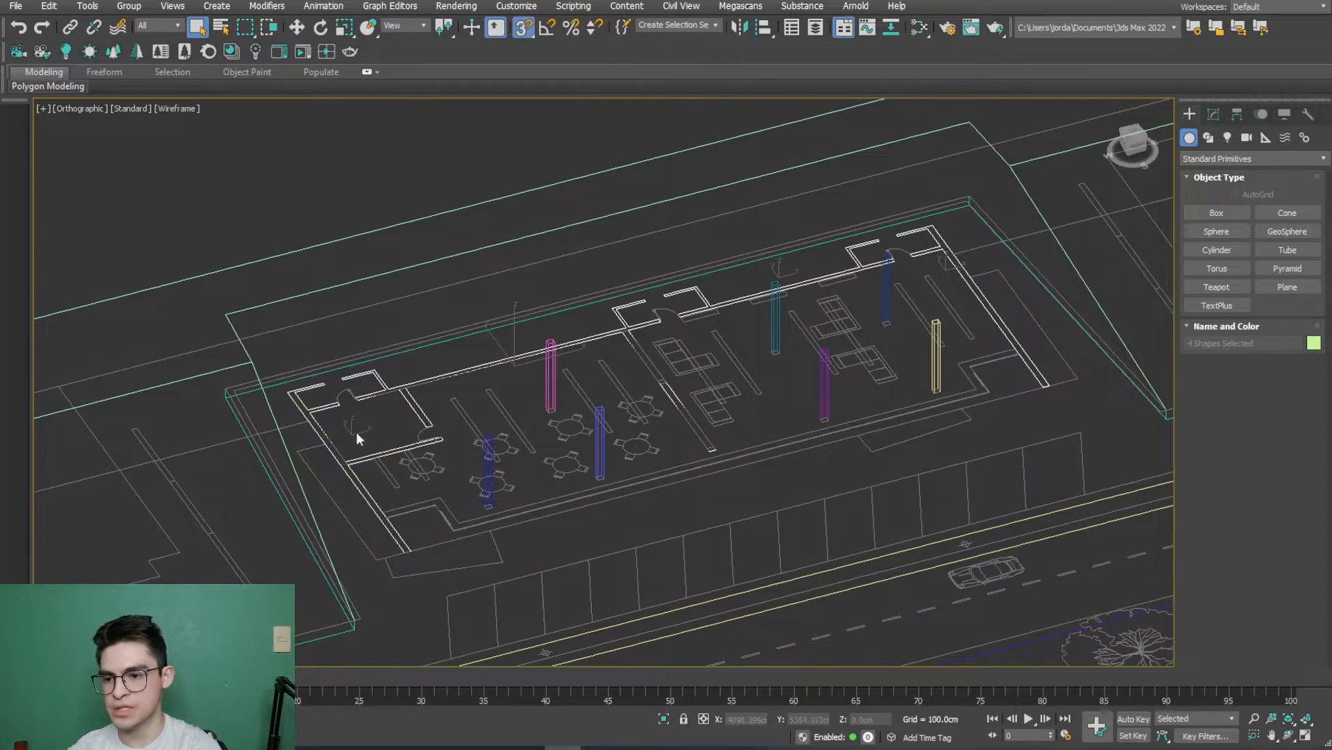
key("alt+q")
middle_click_drag(522, 468, 608, 473)
left_click(587, 472)
key("F4")
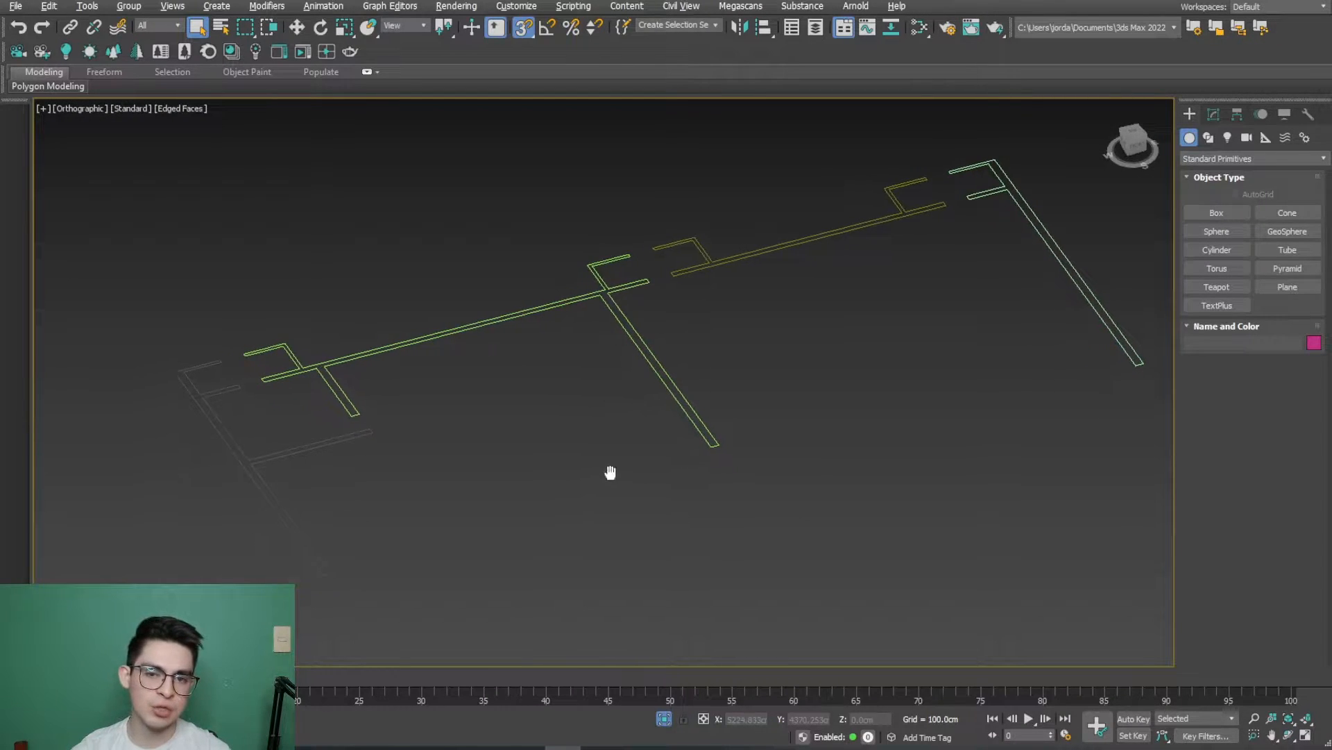
Step: Add an Extrude modifier of 450 cm to the wall spline along the rear of the left hall
left_click(496, 320)
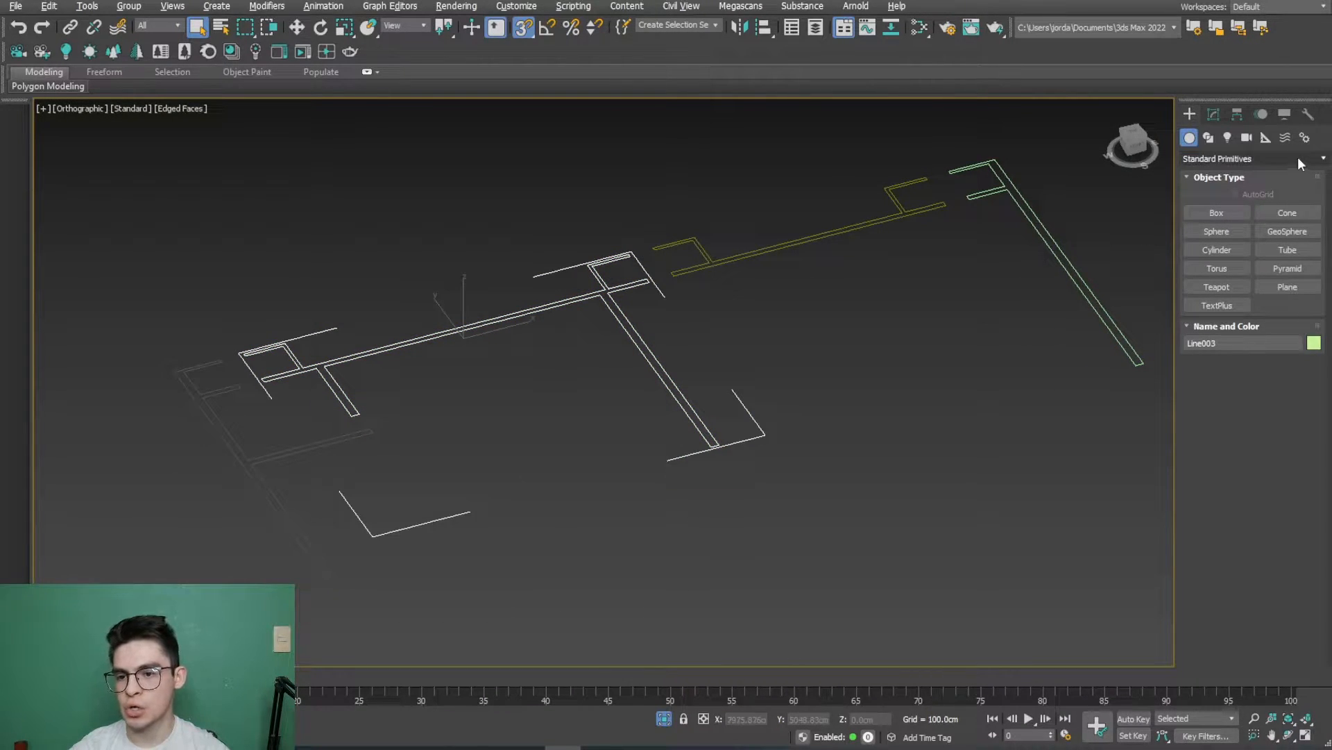
left_click(1214, 114)
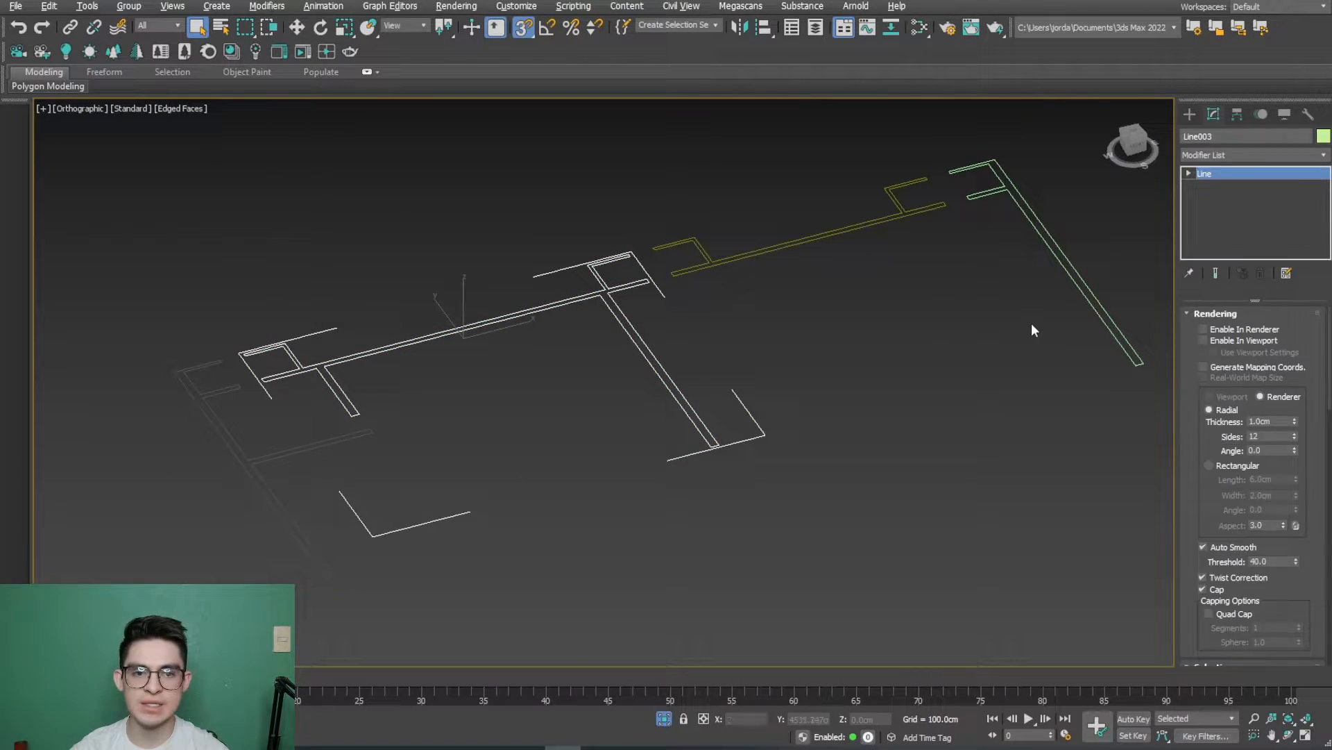
left_click(1194, 155)
type("ex")
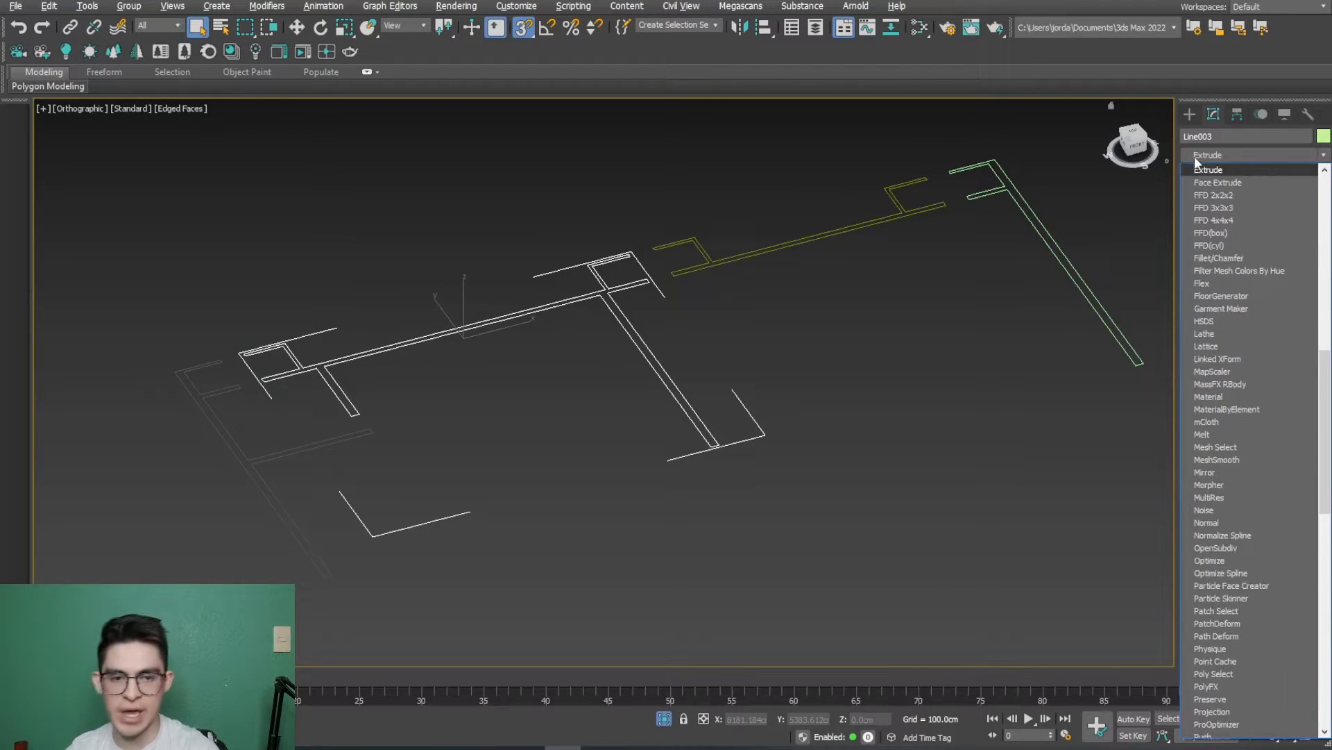
left_click(1199, 171)
double_click(1270, 334)
type("450")
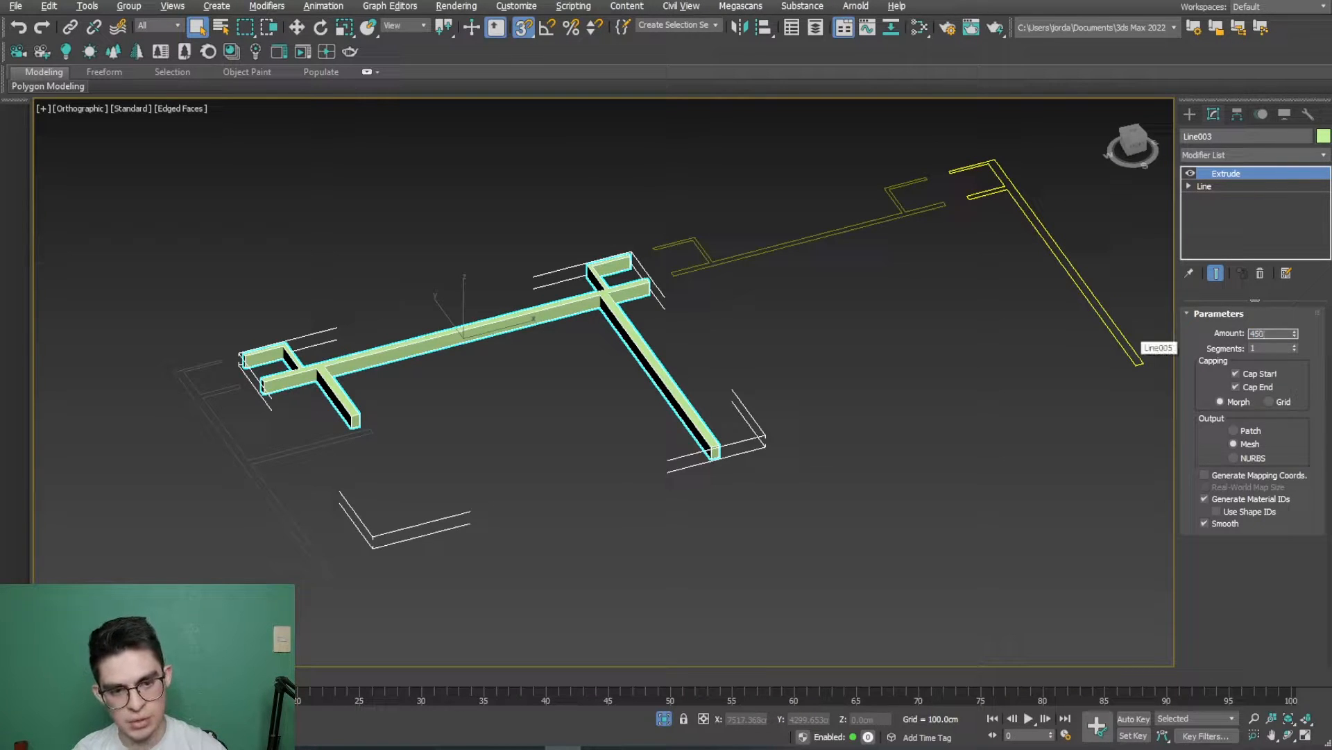
key("Return")
Step: Copy the 450 cm Extrude modifier onto the right hall's rear wall spline and right end wall spline
middle_click_drag(932, 366, 901, 439)
left_click_drag(1227, 173, 986, 277)
left_click_drag(1229, 173, 888, 287)
left_click(864, 406)
Step: Extrude the left end wall spline 450 cm
middle_click_drag(862, 412, 1091, 320)
left_click(472, 437)
left_click(1227, 155)
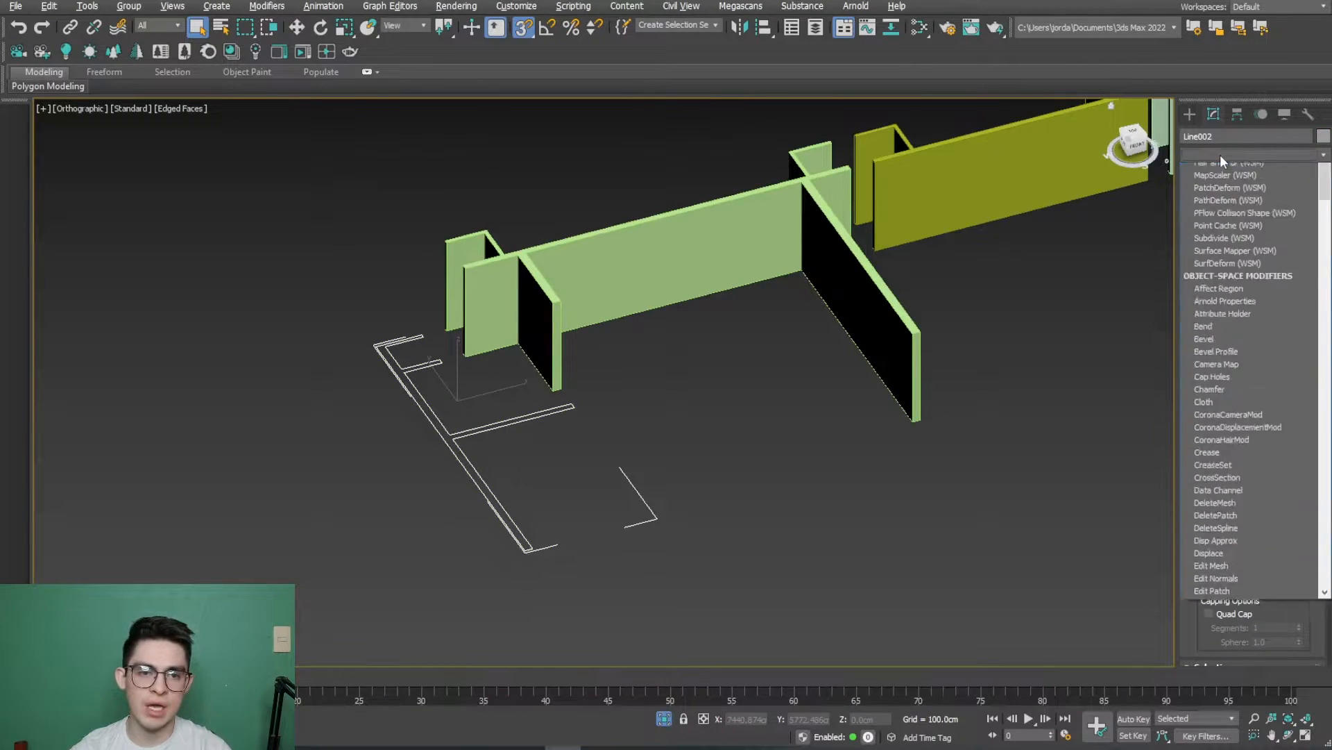
key("e")
left_click(1228, 154)
left_click(1239, 155)
type("ex")
left_click(1221, 171)
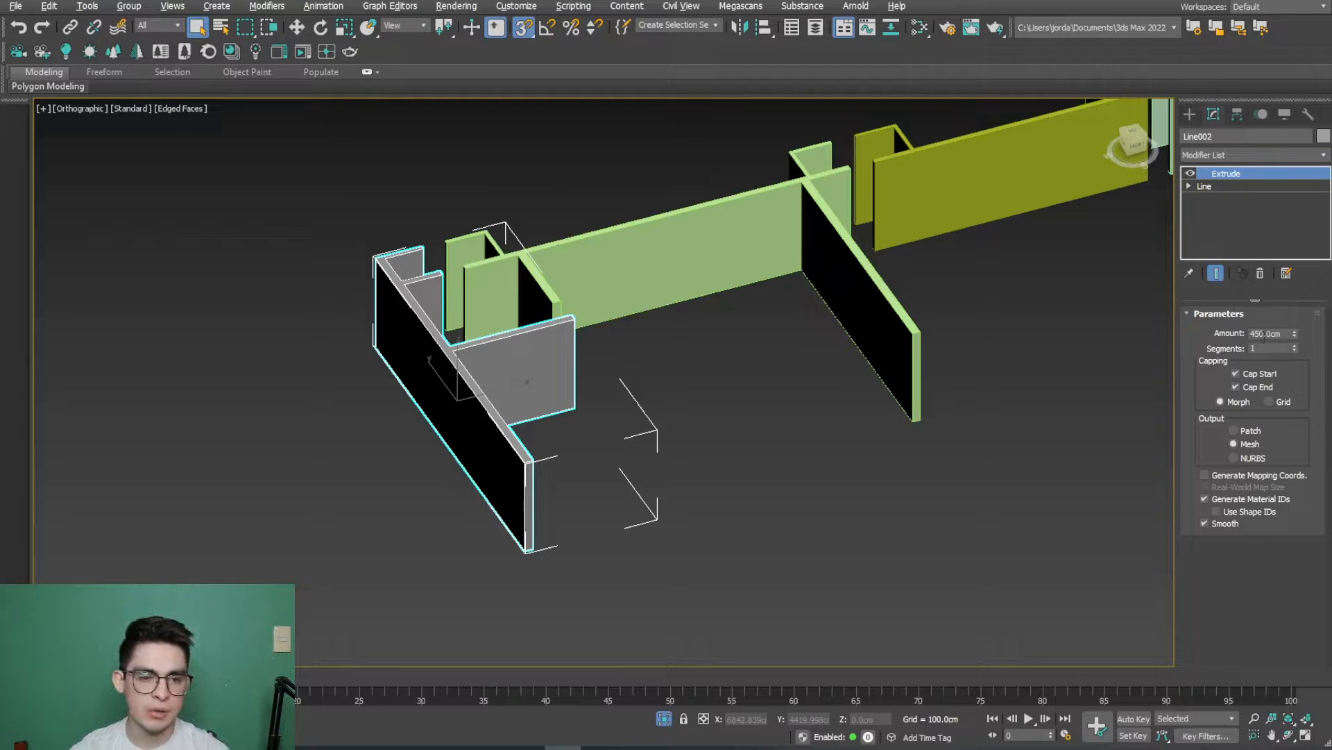
Step: Deselect the wall and exit isolation to bring back the rest of the site
scroll(764, 410, "down", 4)
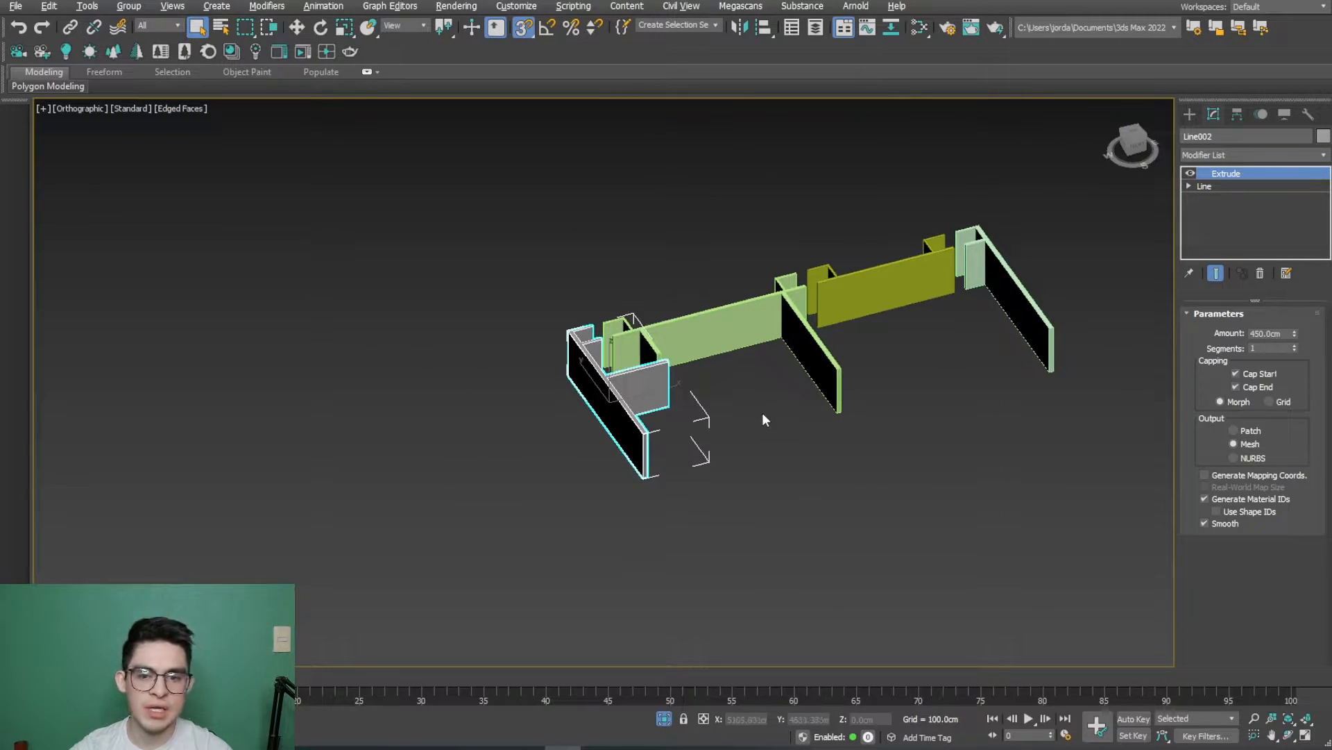
left_click(766, 434)
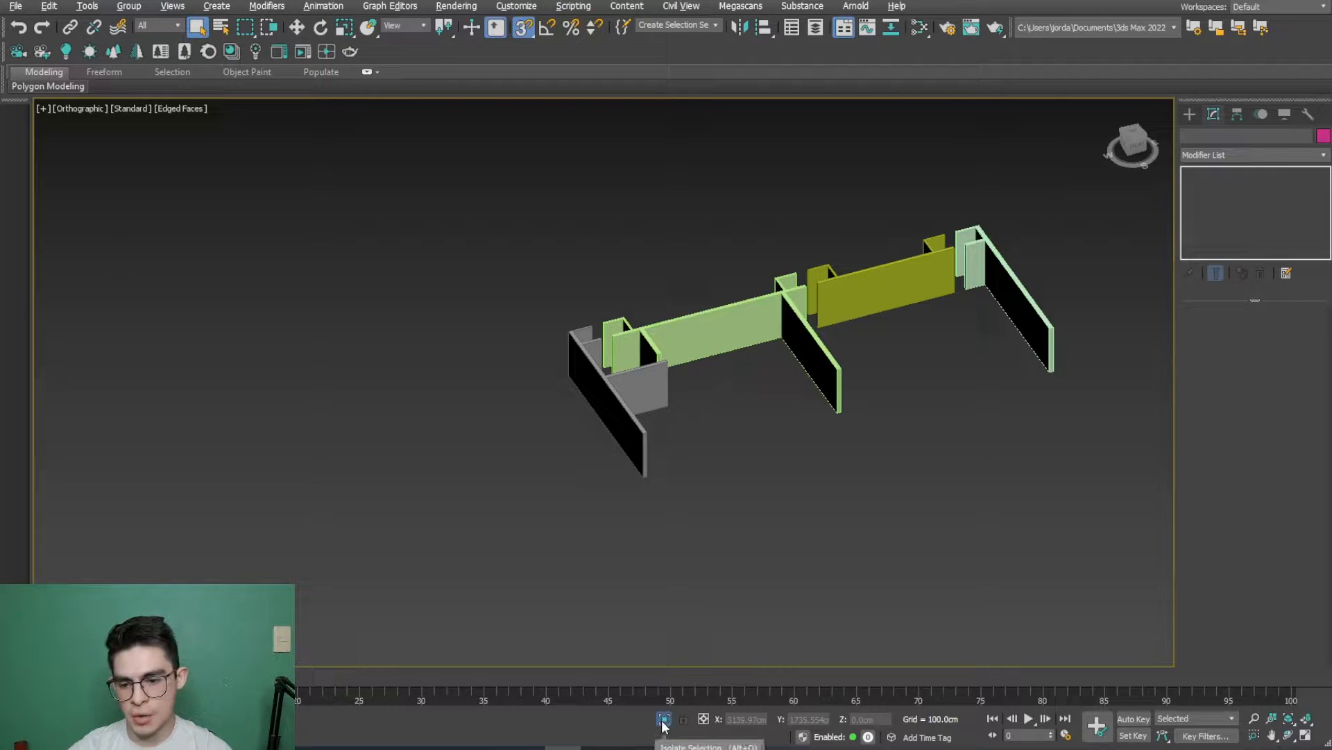
left_click(663, 720)
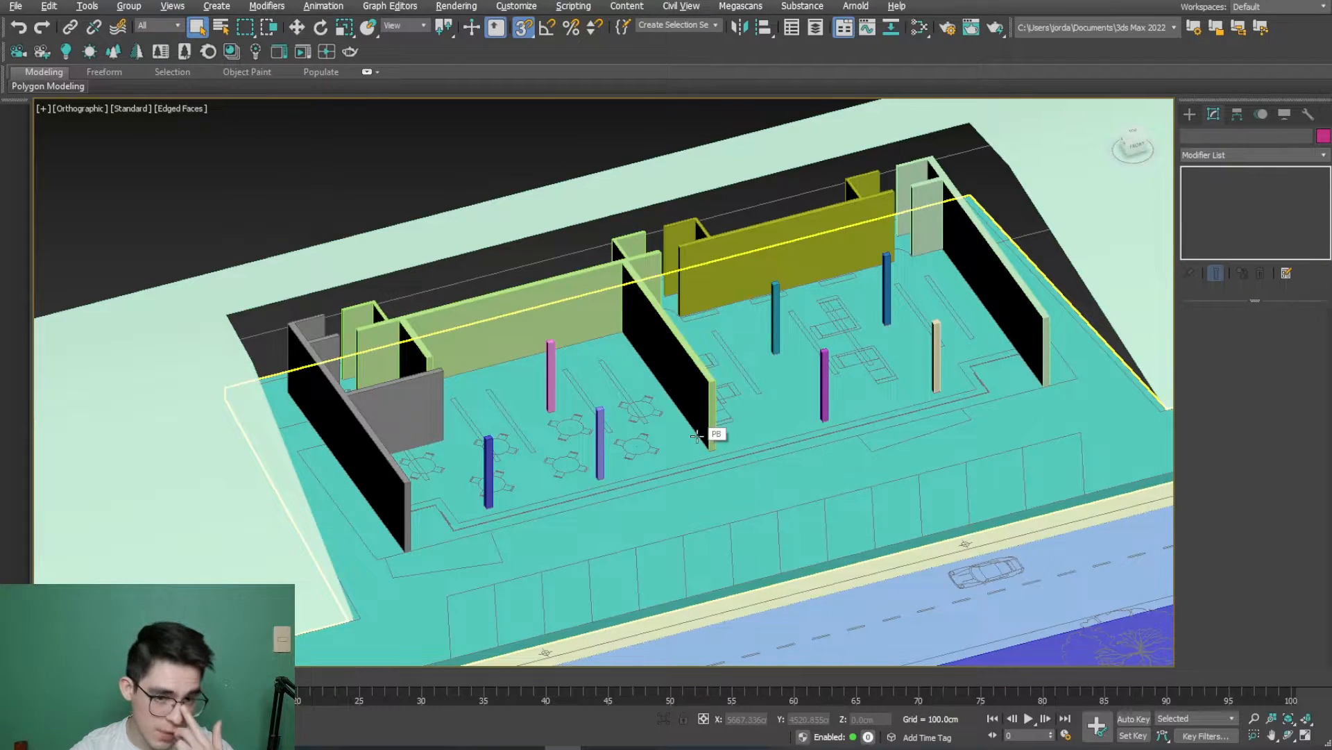
Step: Examine the extruded walls and box columns within the site, checking which parts are separate objects
scroll(716, 442, "down", 5)
middle_click_drag(621, 274, 585, 250)
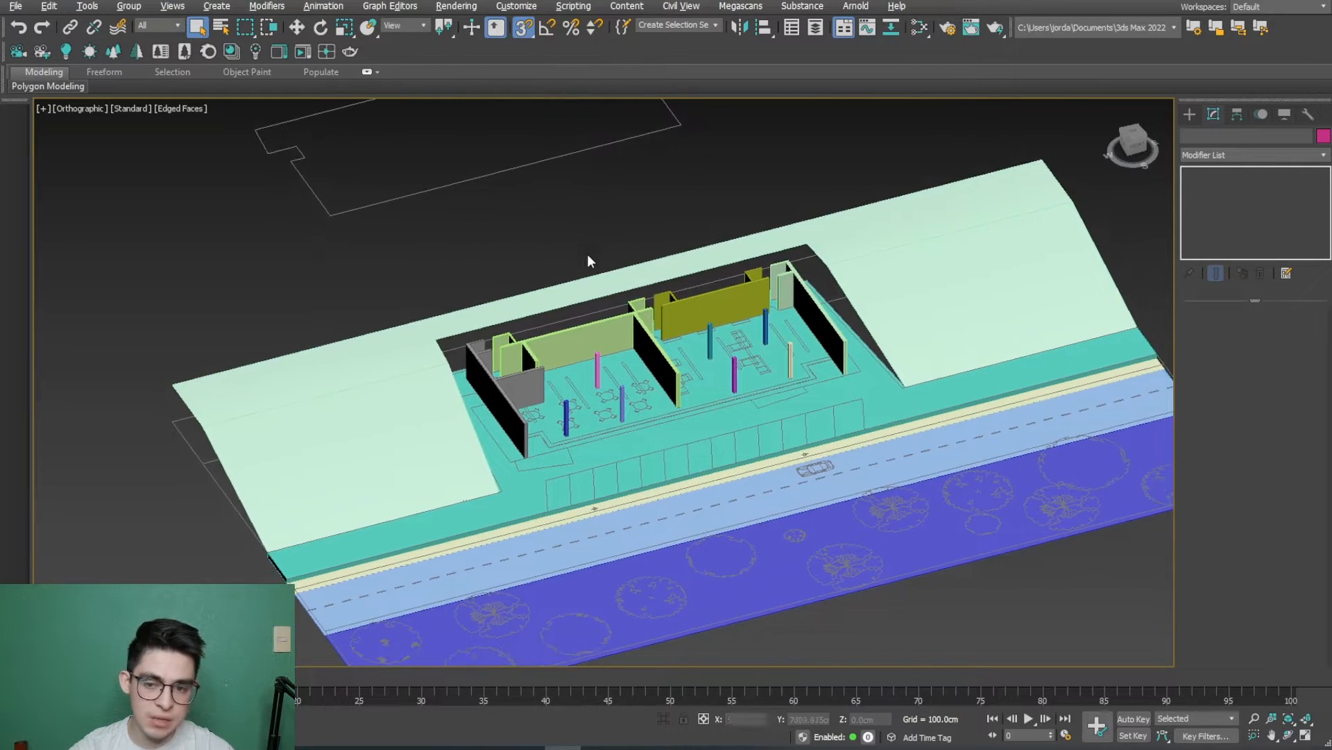
left_click(613, 360)
middle_click_drag(613, 360, 575, 346)
scroll(485, 346, "up", 2)
left_click(463, 363)
left_click(464, 381)
left_click(651, 316)
left_click(853, 250)
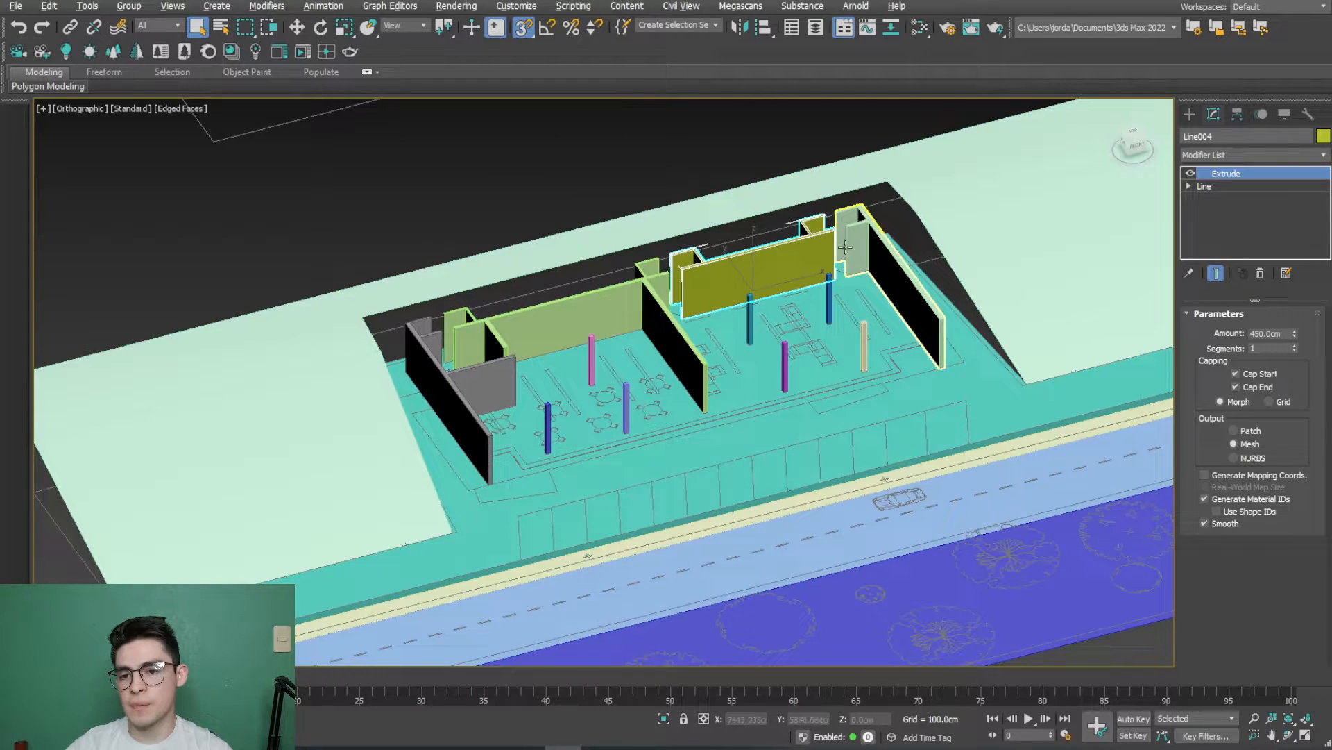
left_click(868, 340)
left_click(649, 140)
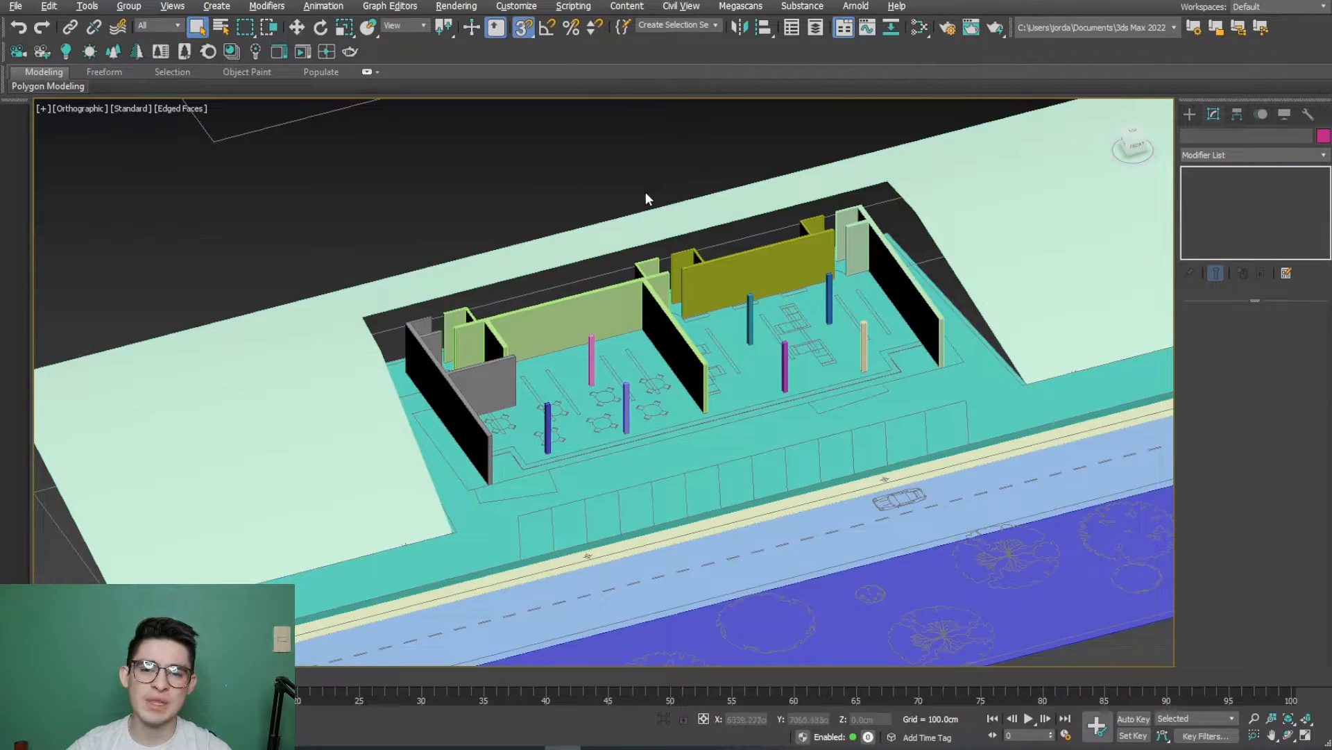
left_click(855, 239)
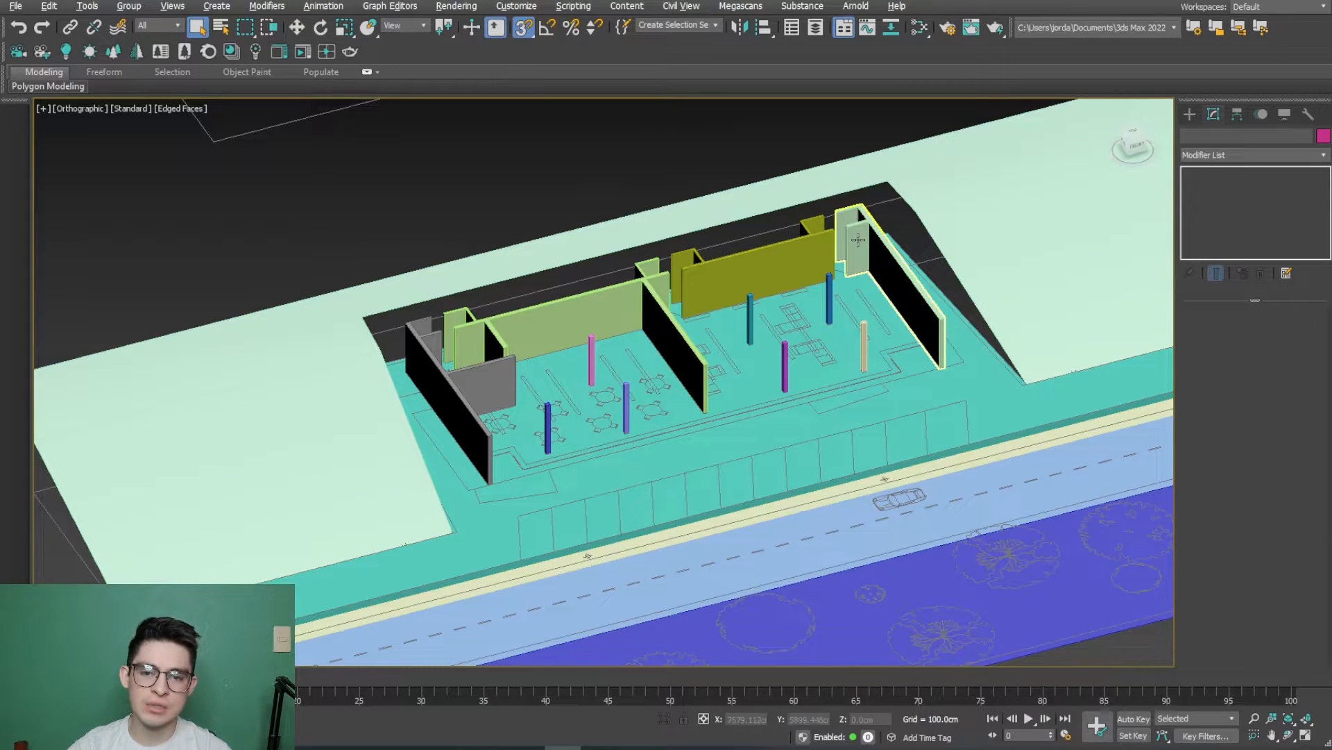
scroll(861, 254, "up", 2)
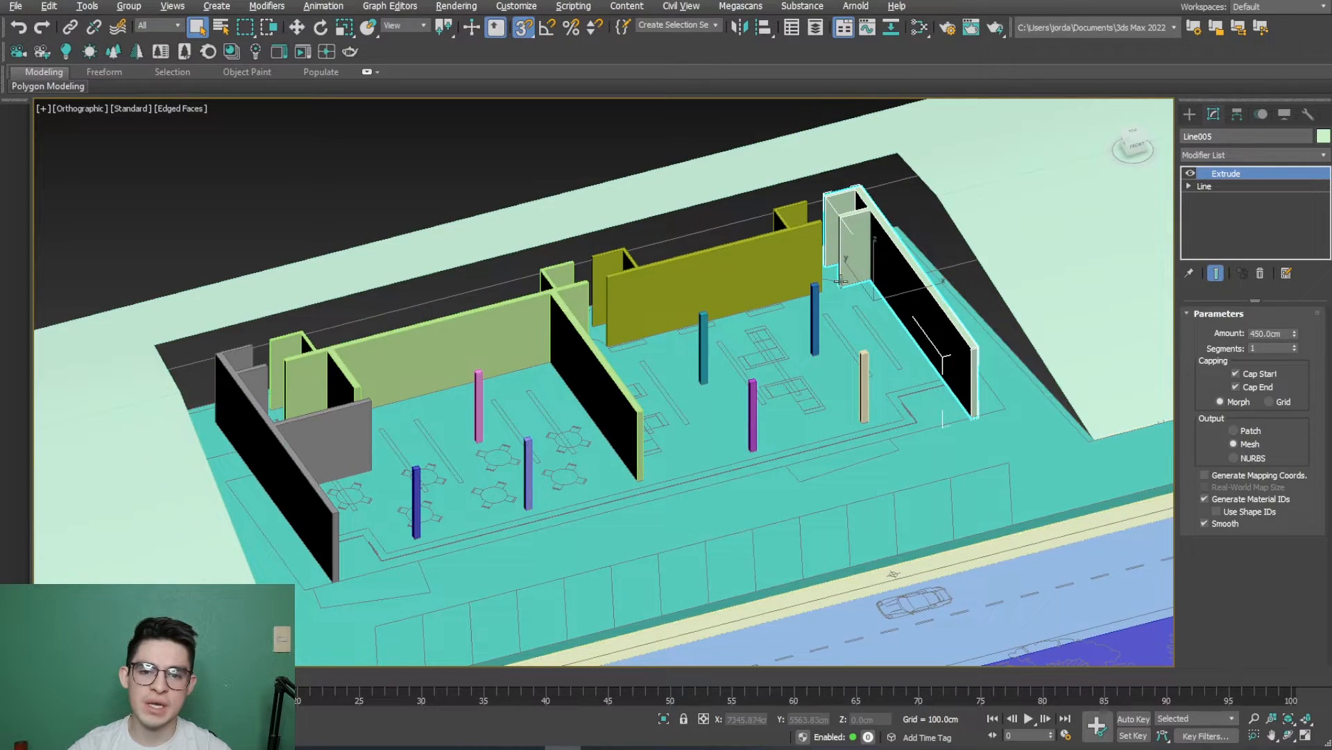
left_click(702, 344)
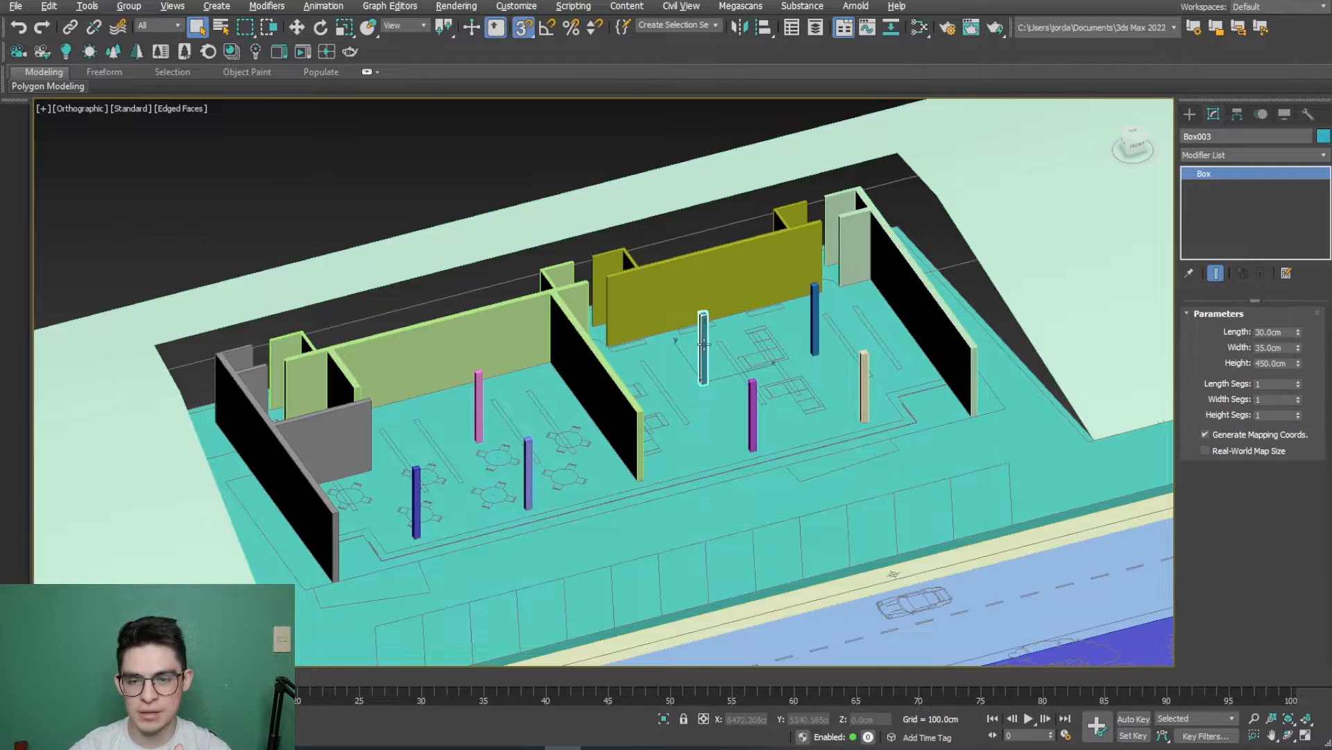
Step: Convert the right hall's extruded rear wall to an Editable Poly
left_click(640, 287)
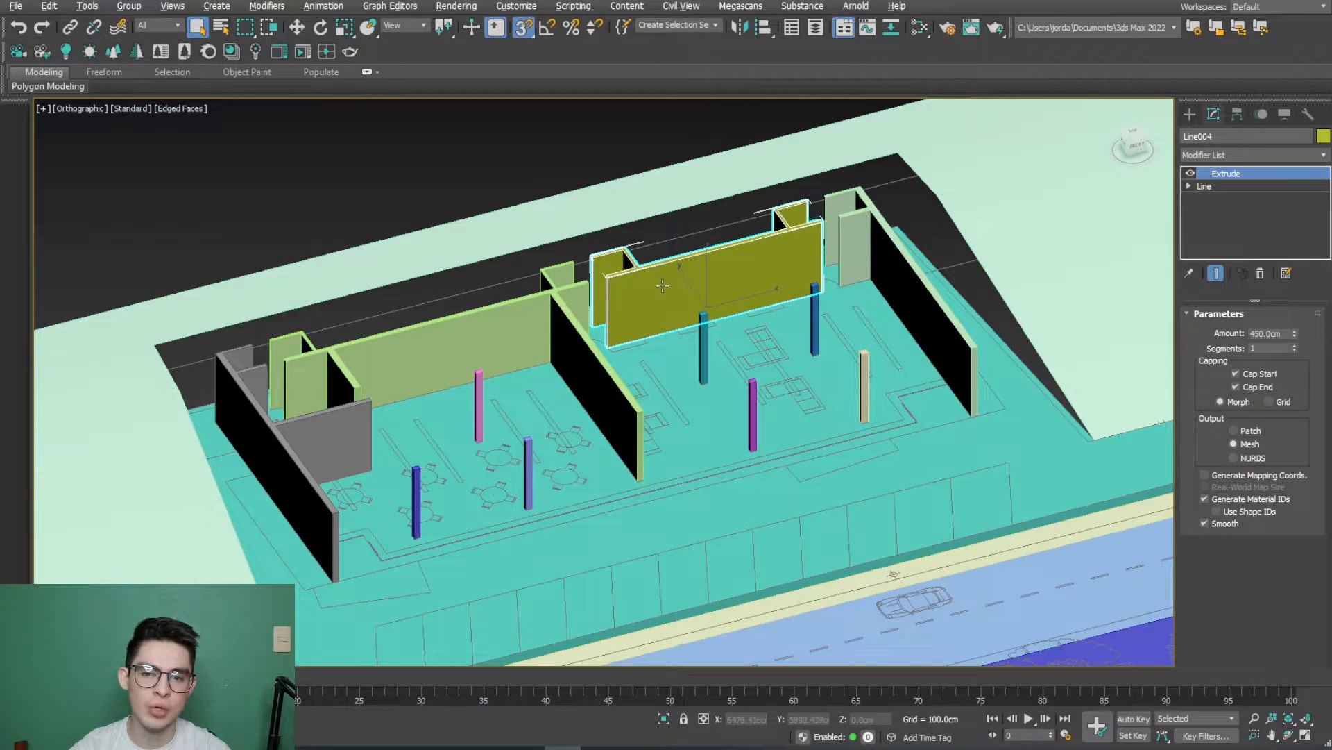
right_click(664, 283)
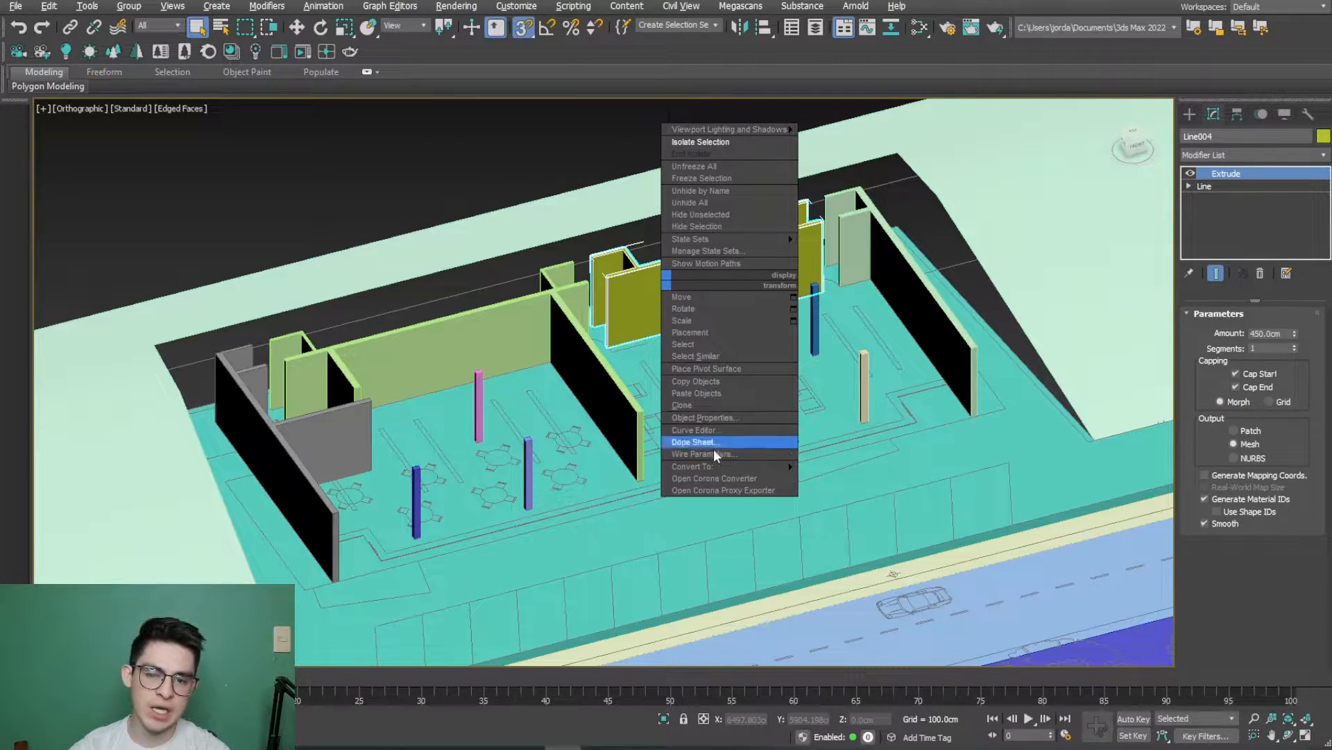
mouse_move(789, 466)
left_click(860, 484)
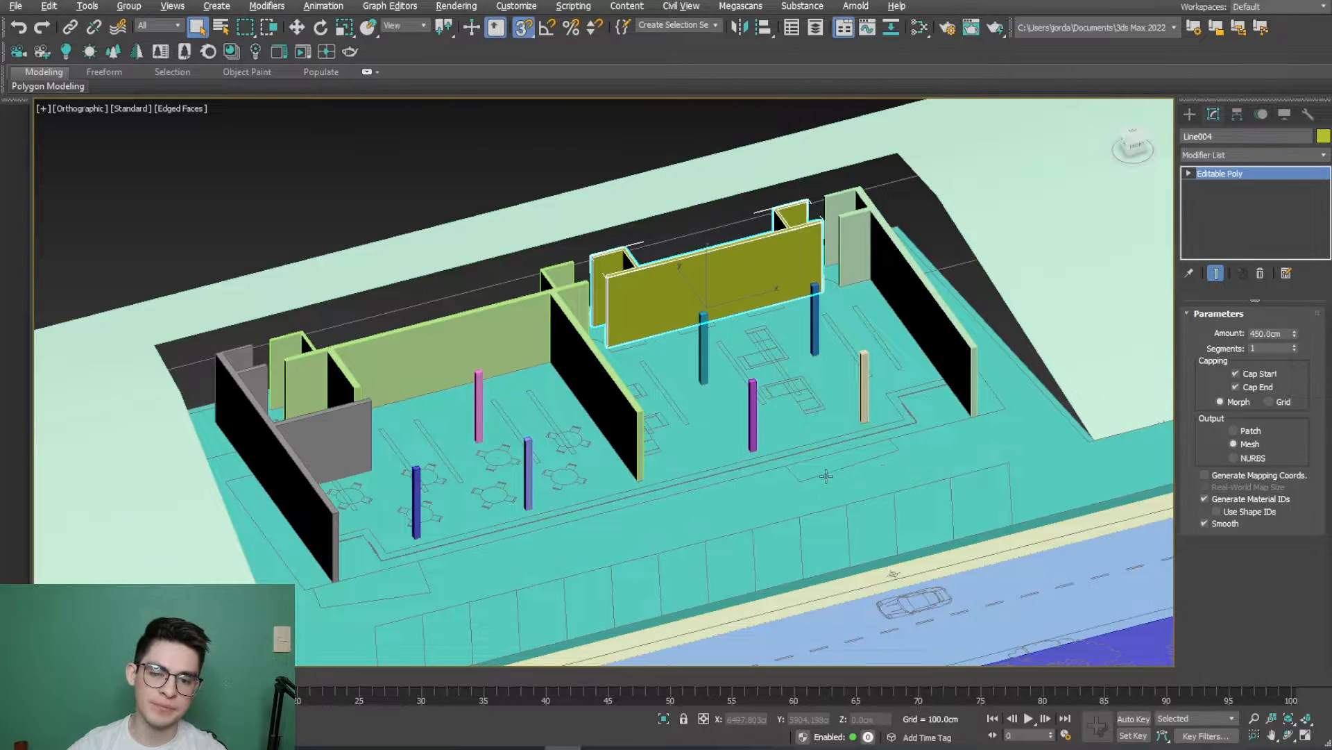
Step: Attach the other three extruded walls to the right hall's rear wall
scroll(1183, 511, "down", 3)
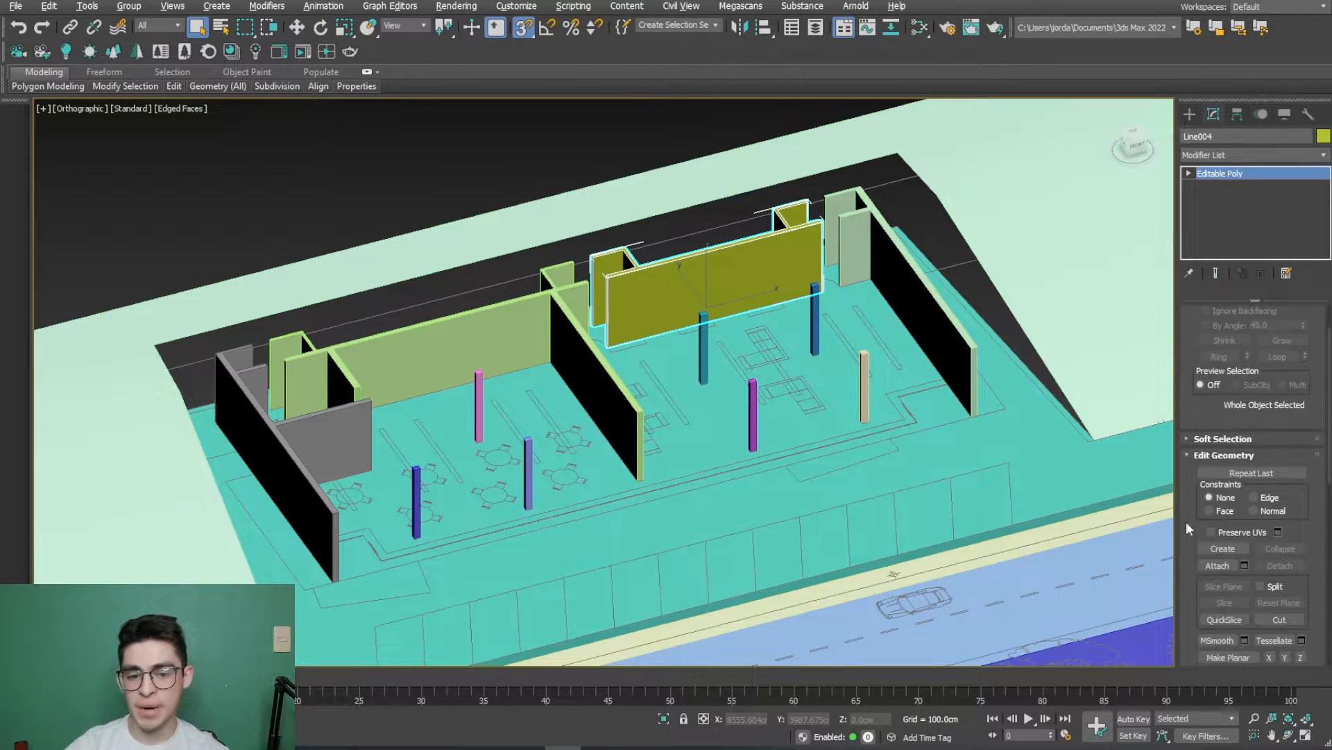
left_click(1205, 564)
scroll(859, 257, "up", 2)
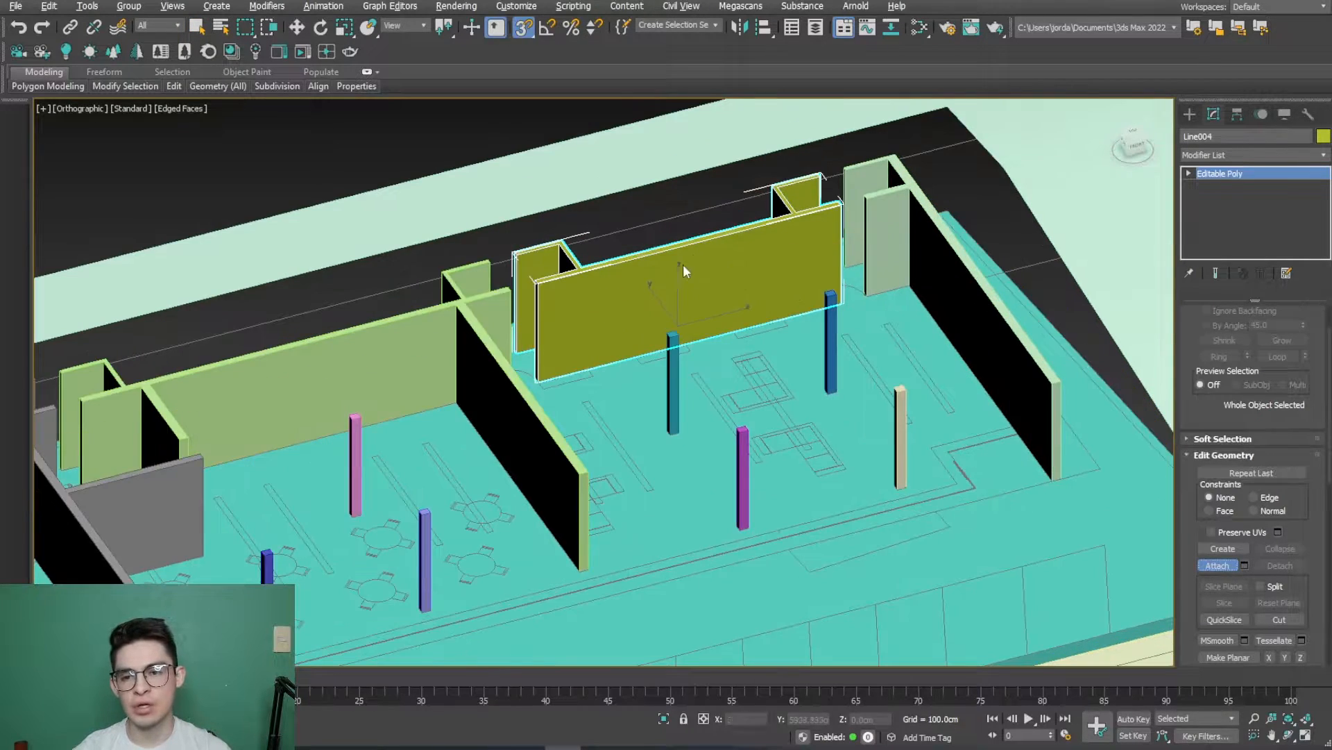
left_click(906, 222)
left_click(425, 382)
Step: Attach the left hall's three columns to the combined wall object
middle_click_drag(425, 382, 625, 309)
left_click(564, 368)
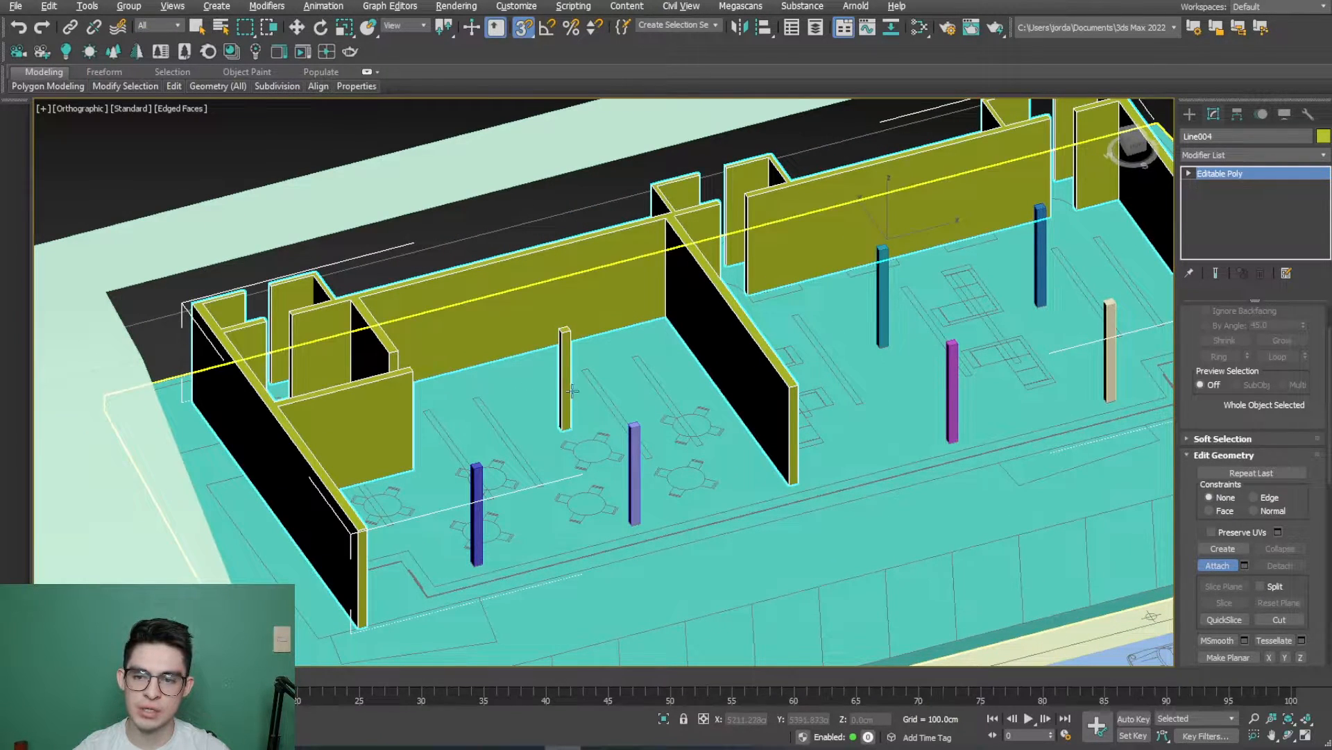
left_click(632, 461)
left_click(476, 510)
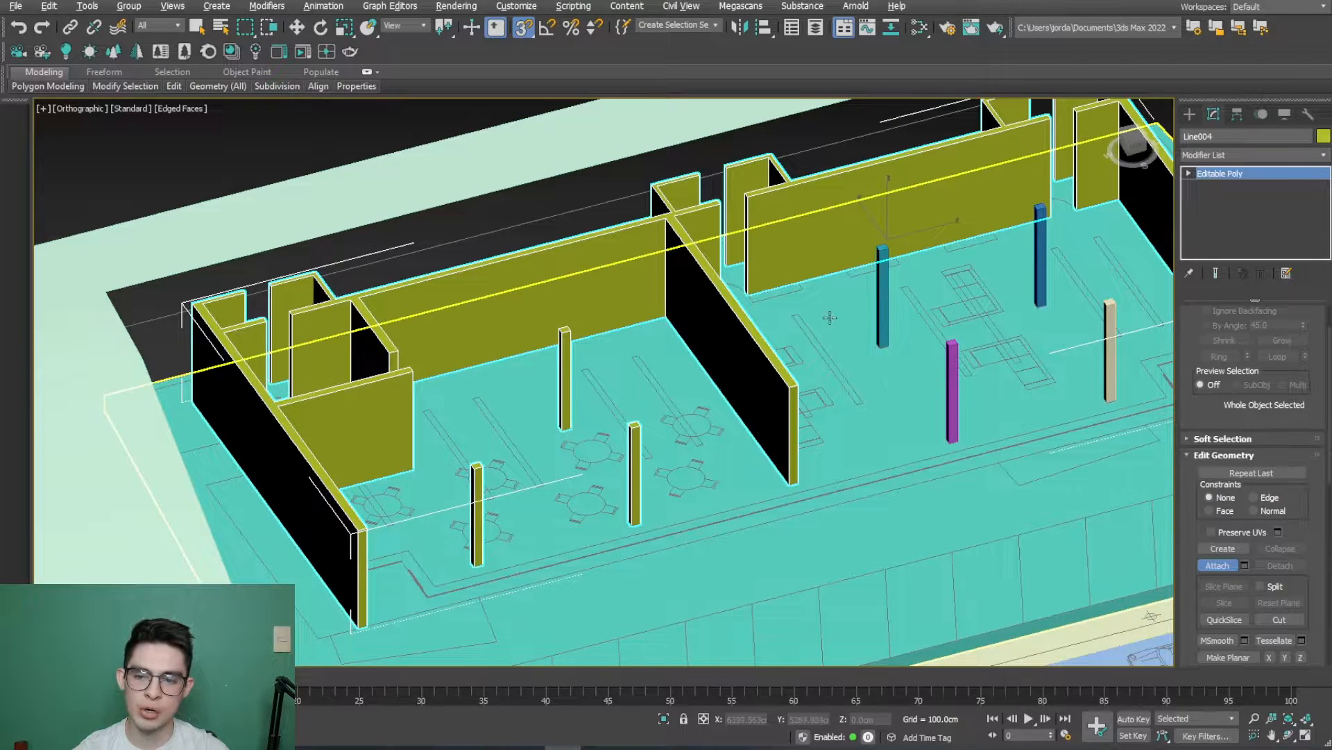
Step: Attach the right hall's four columns to the combined wall object, undoing the accidental attachment of the ground platform
left_click(880, 292)
middle_click_drag(852, 520, 759, 487)
left_click(775, 478)
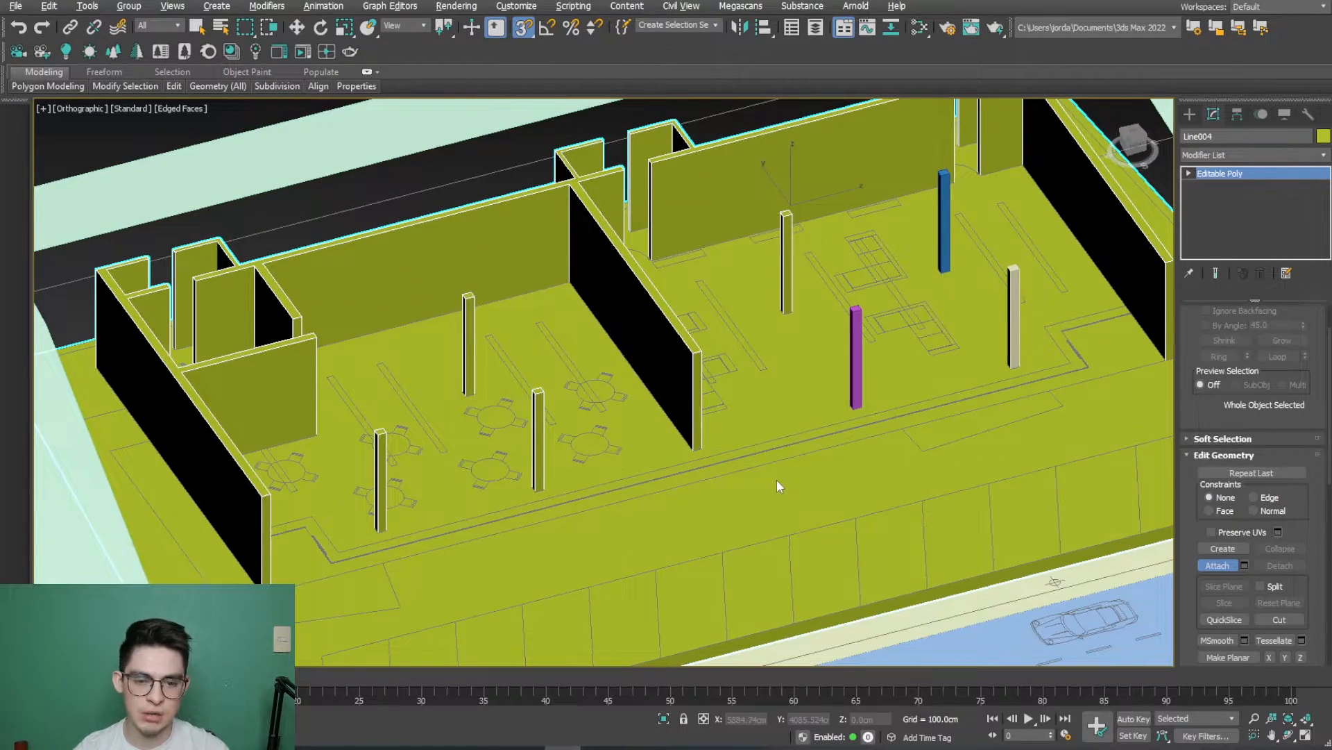
key("ctrl+z")
left_click(857, 354)
left_click(943, 222)
left_click(1014, 316)
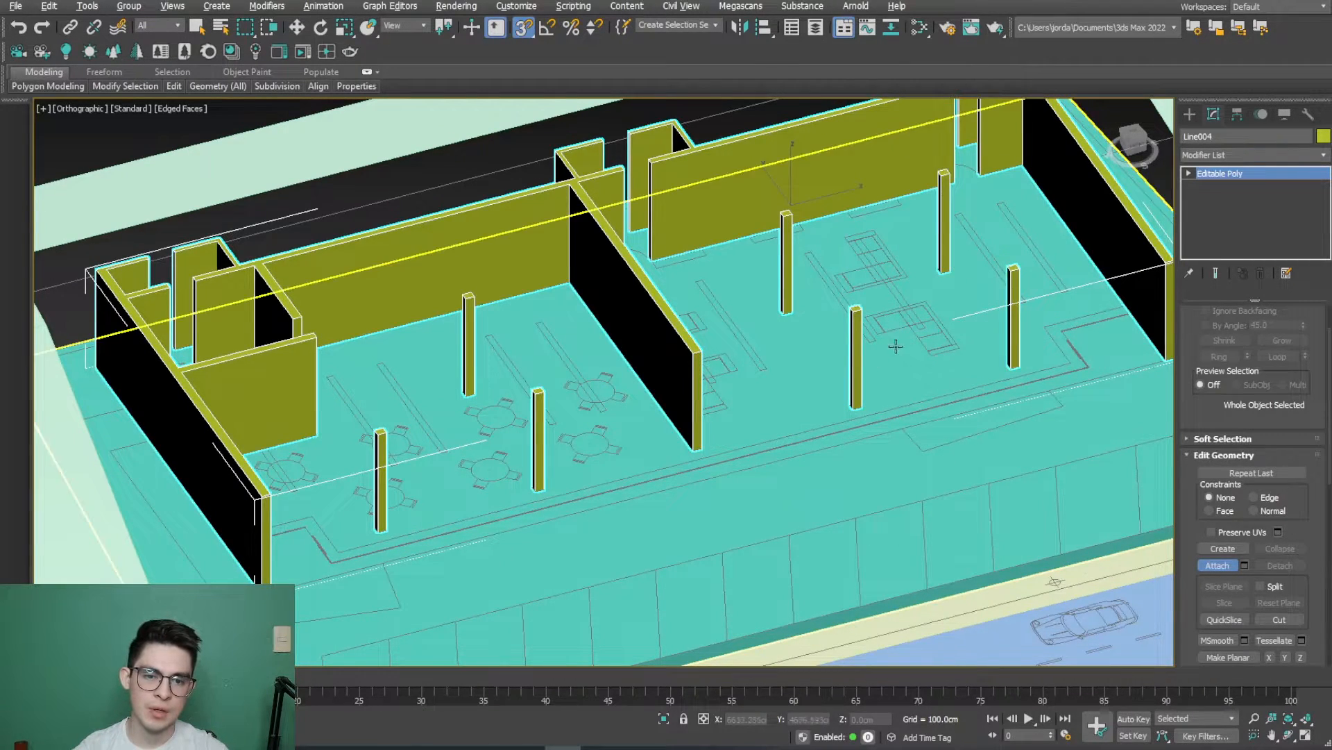
Step: Finish attaching and isolate the combined wall and column object
scroll(896, 345, "down", 3)
middle_click_drag(896, 345, 780, 408)
key("w")
left_click(263, 137)
left_click(513, 317)
key("alt+w")
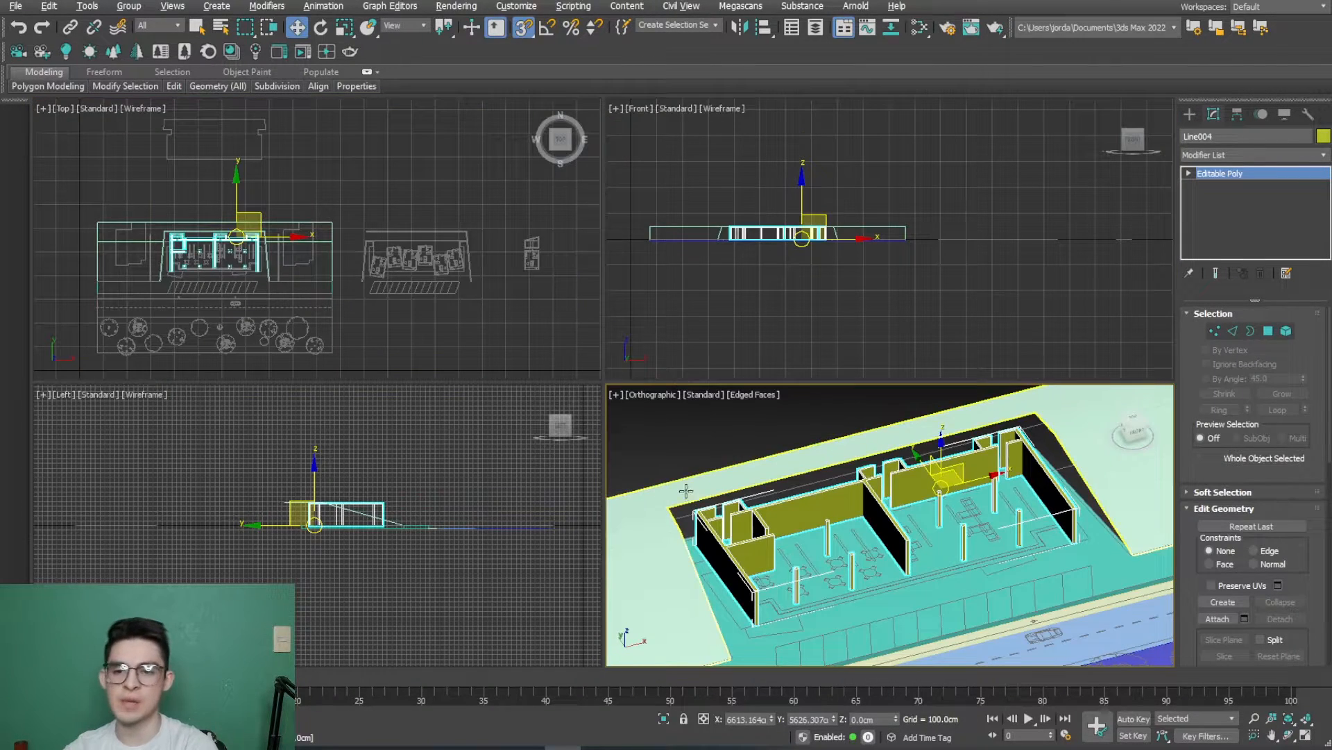
key("alt+w")
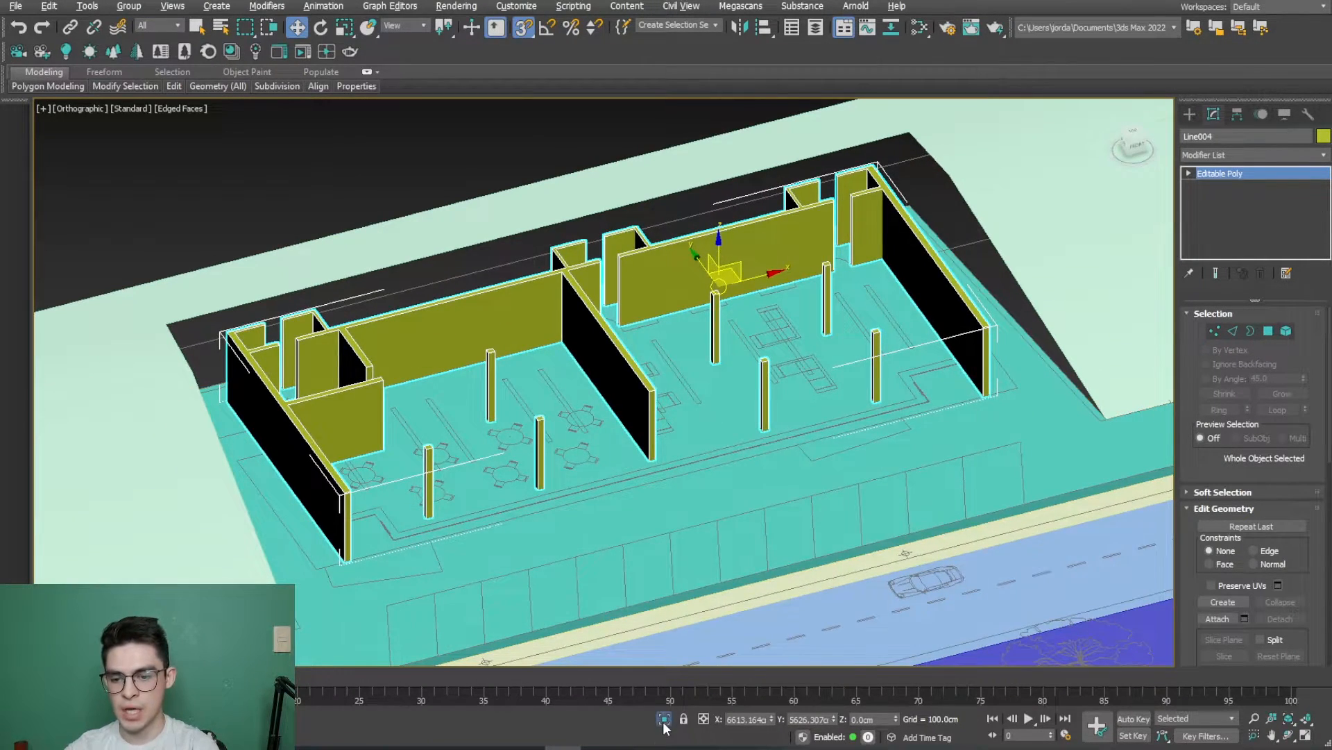
left_click(663, 720)
Step: Rename the isolated wall and column object MUROS PB and deselect it
left_click_drag(1215, 136, 1197, 136)
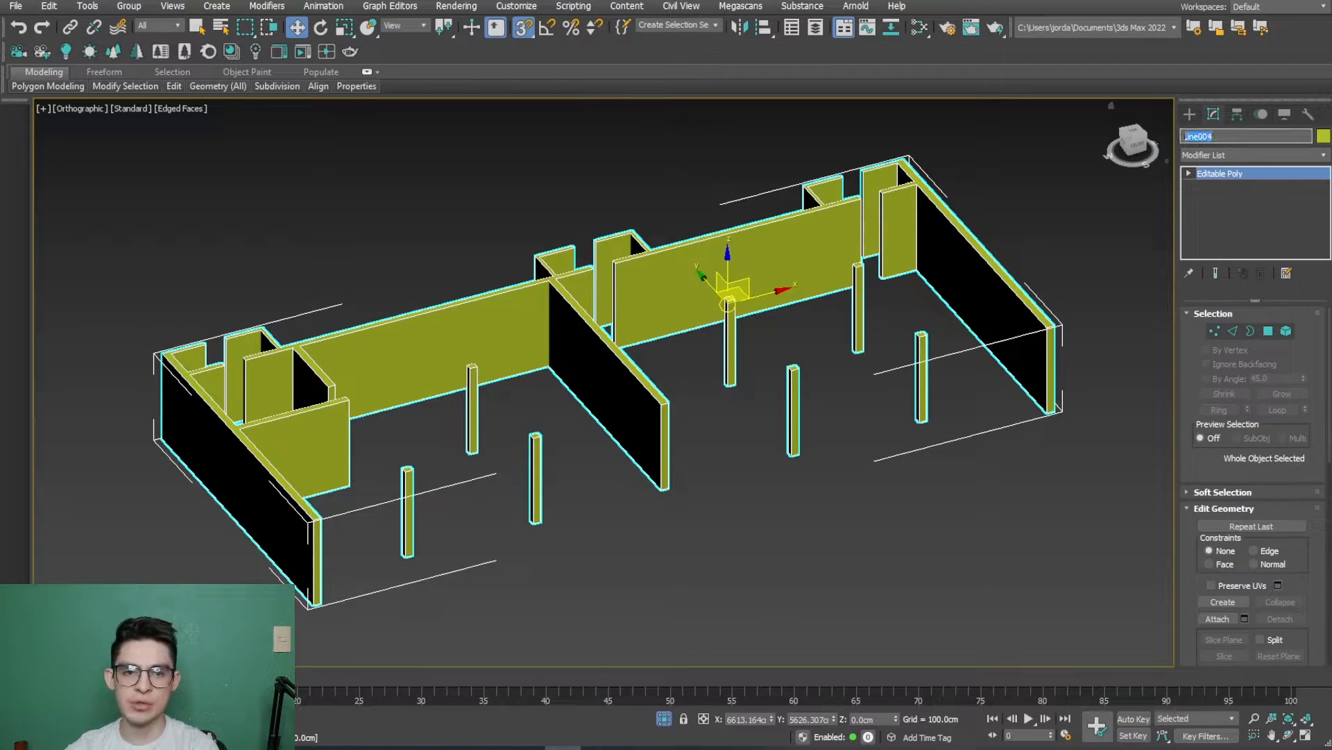
type("MUROS")
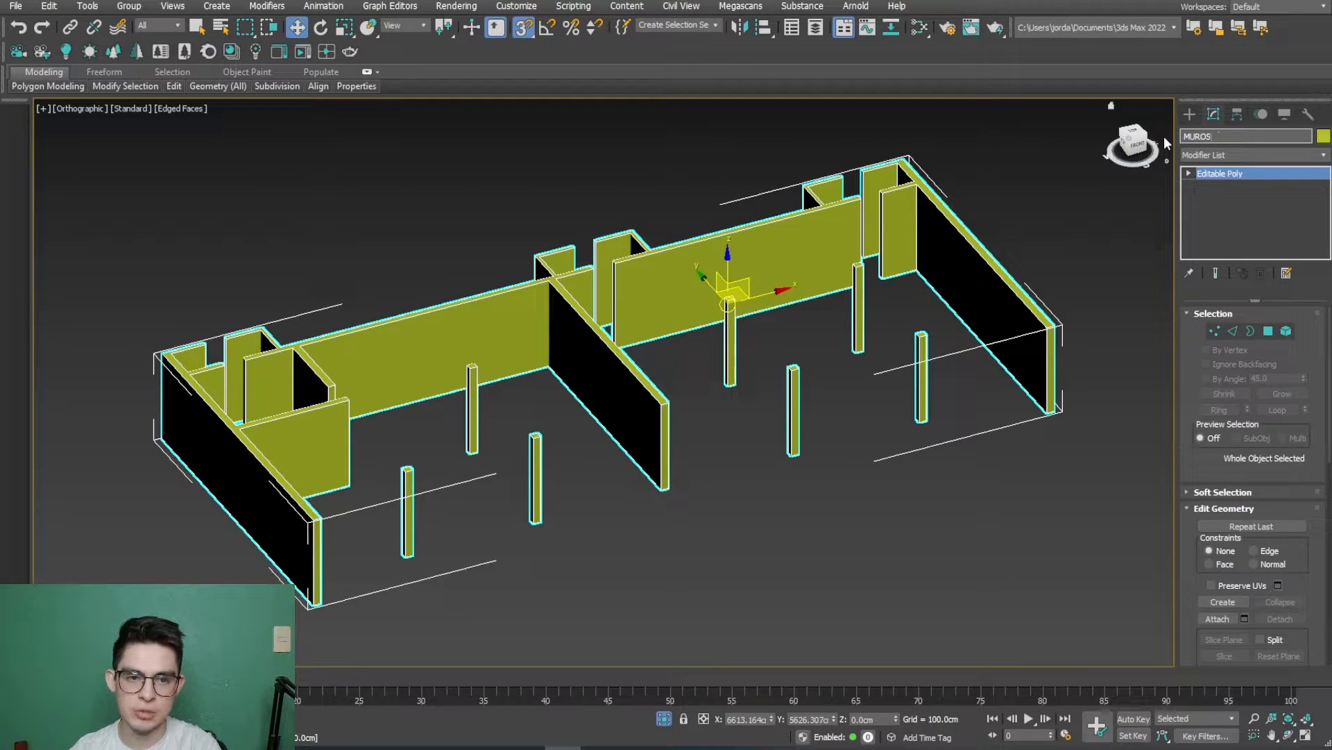
type("A S PB")
key("Return")
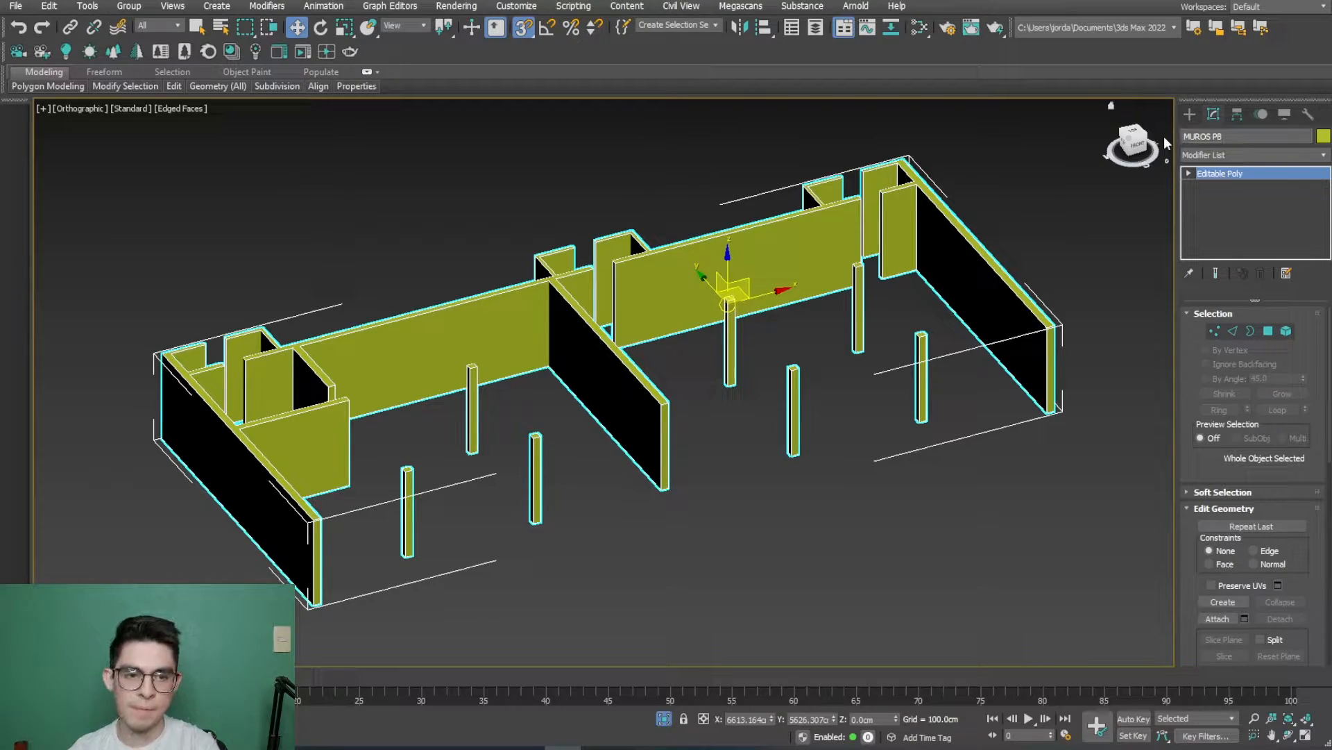
left_click(472, 154)
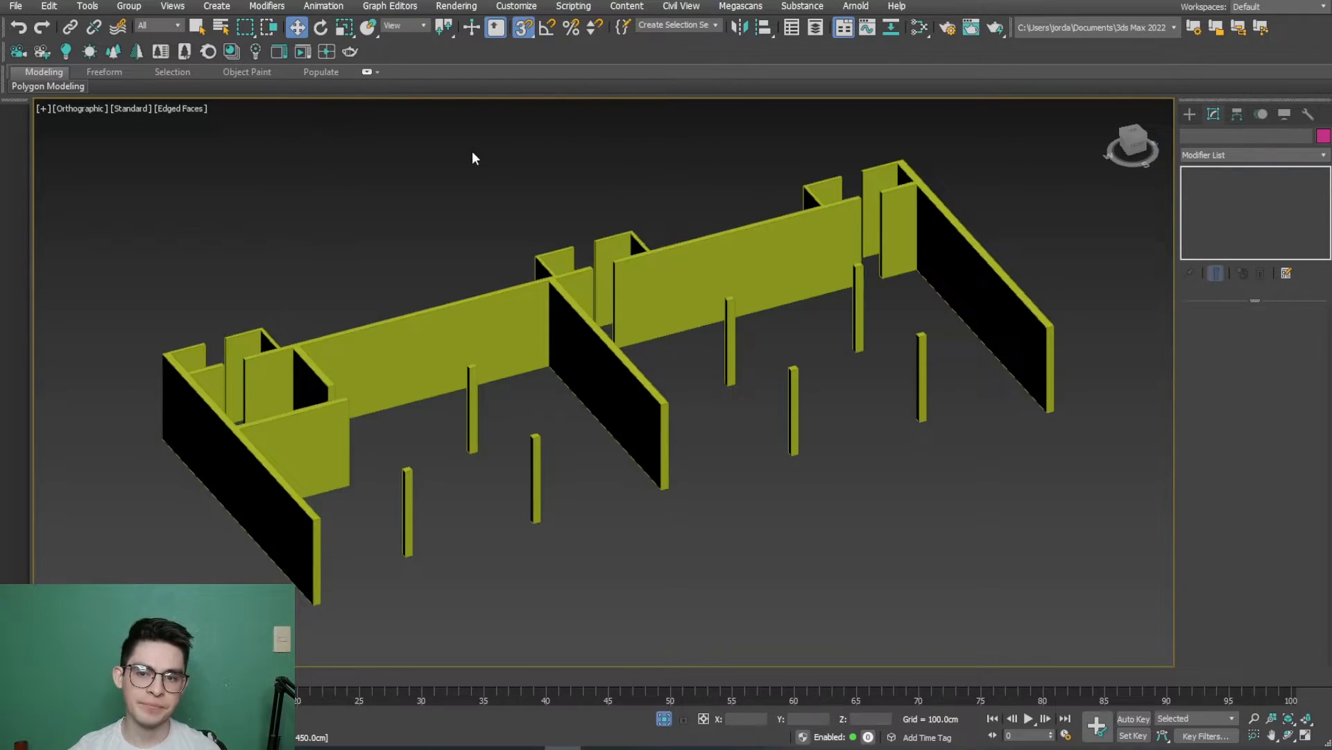
Step: End the isolation to bring back the whole site and turn off snapping
left_click(664, 718)
left_click(625, 406)
mouse_move(640, 431)
middle_mouse_down("alt")
mouse_move(524, 406)
mouse_move(595, 402)
mouse_move(598, 440)
mouse_move(642, 437)
middle_mouse_up("alt")
left_click(420, 281)
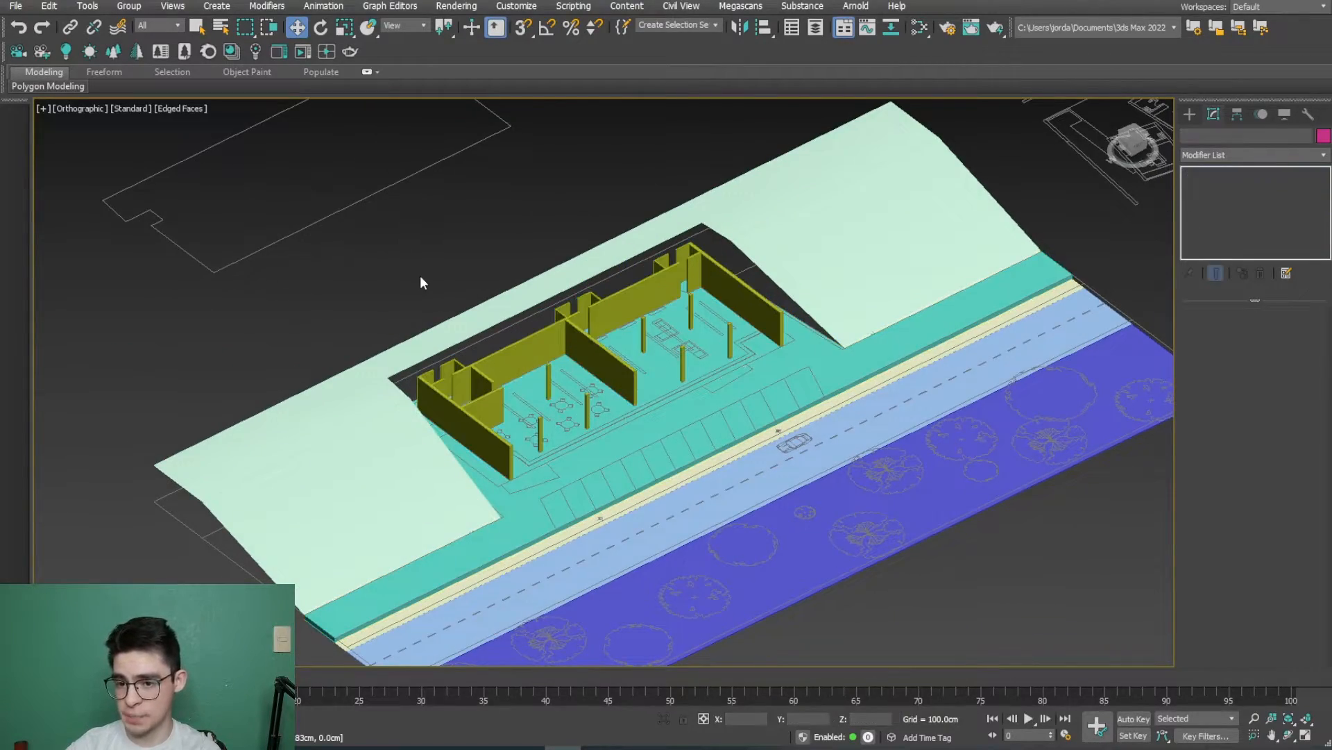
Step: Examine the doorway gaps in the ground-floor walls of both halls against the door symbols on the plan
scroll(698, 340, "up", 6)
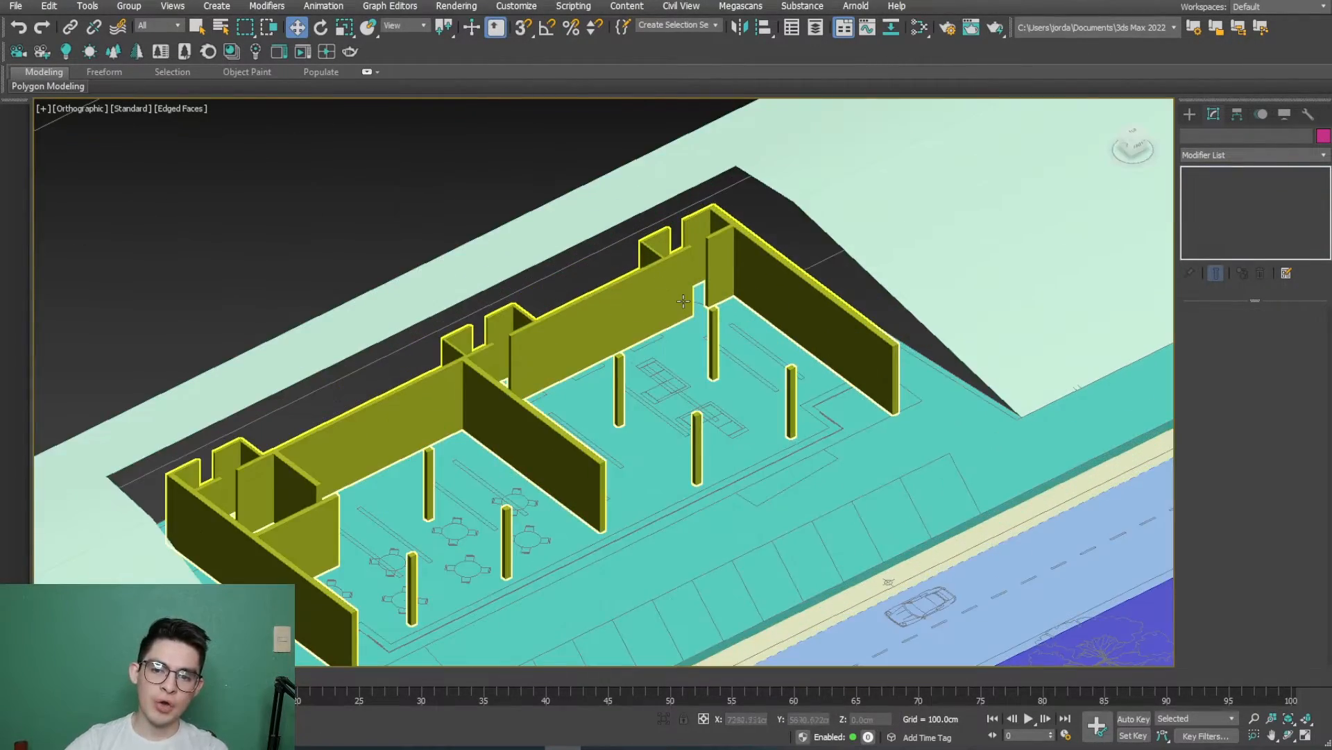
middle_click_drag(698, 341, 833, 405, "alt")
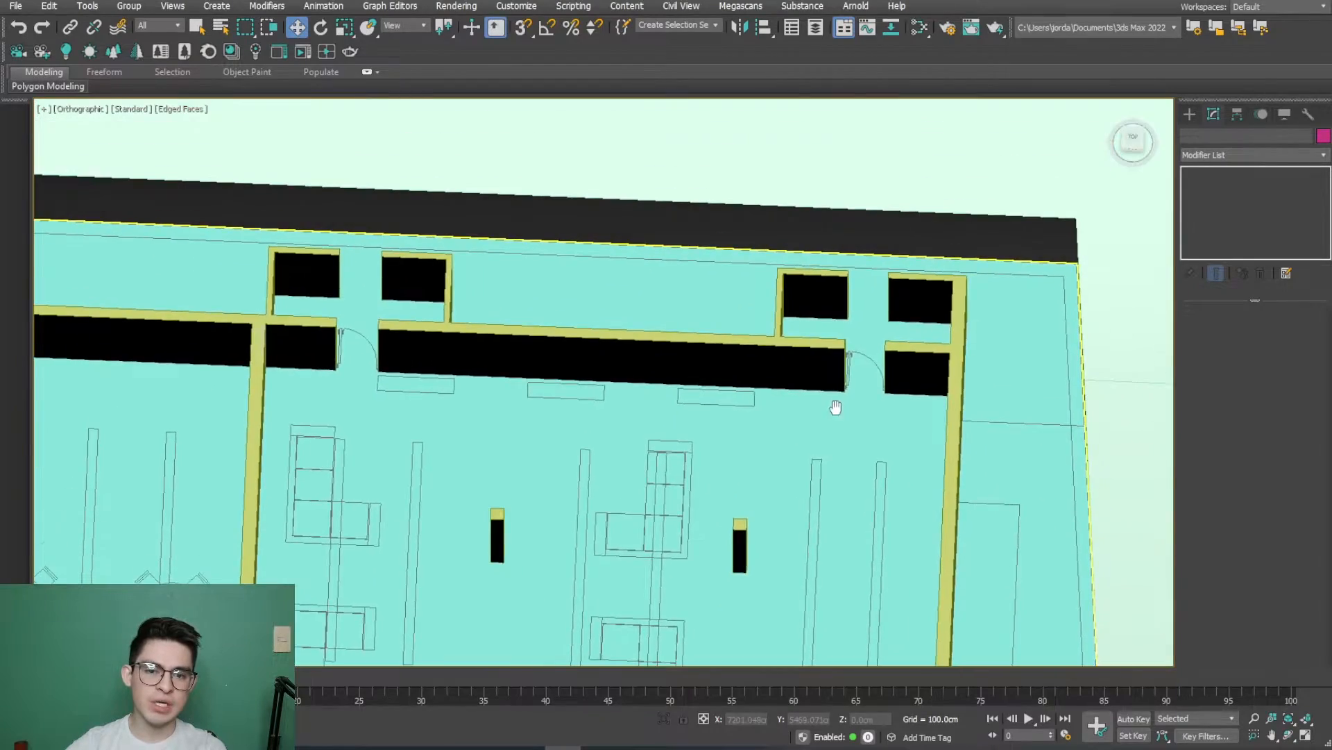
scroll(860, 346, "up", 4)
scroll(860, 346, "down", 3)
middle_click_drag(842, 357, 588, 426, "alt")
scroll(588, 427, "down", 3)
scroll(697, 336, "up", 5)
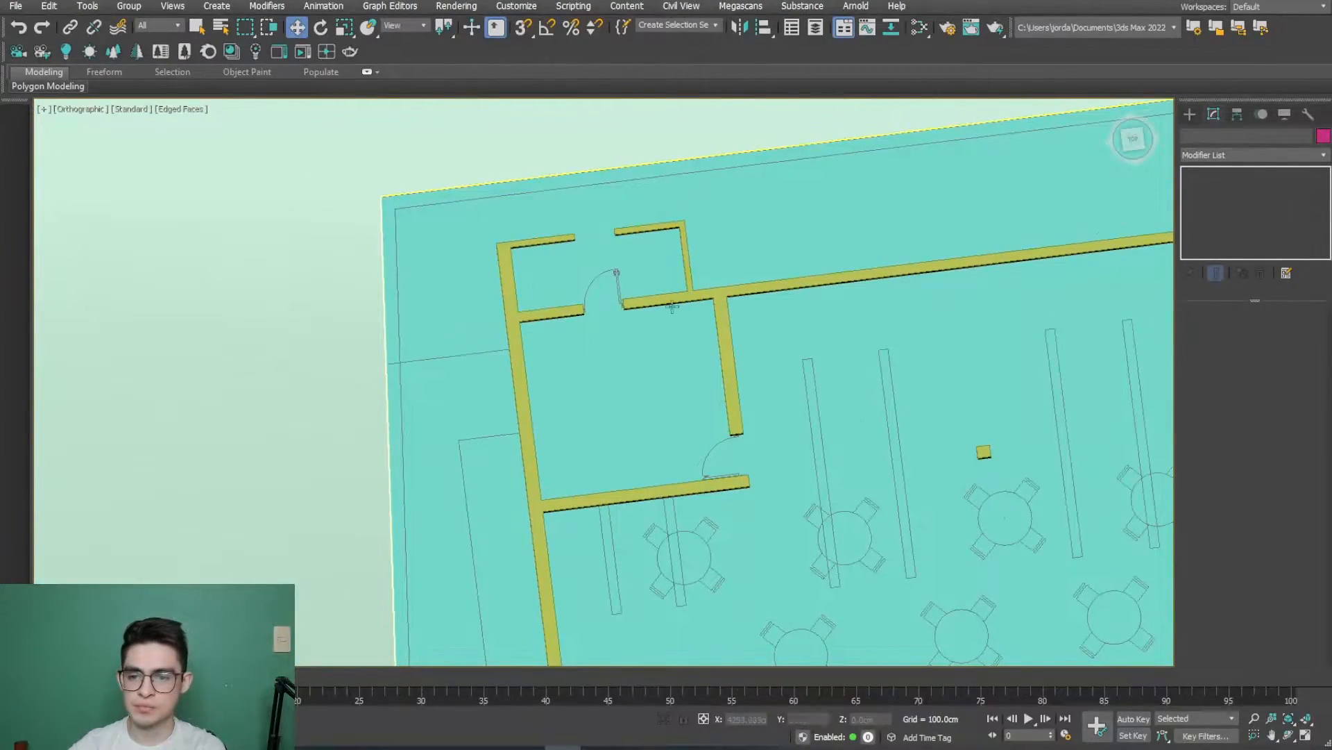
scroll(687, 403, "down", 4)
middle_click_drag(687, 404, 597, 401)
scroll(611, 401, "down", 2)
middle_click_drag(875, 414, 922, 344, "alt")
scroll(921, 345, "up", 5)
left_click(811, 343)
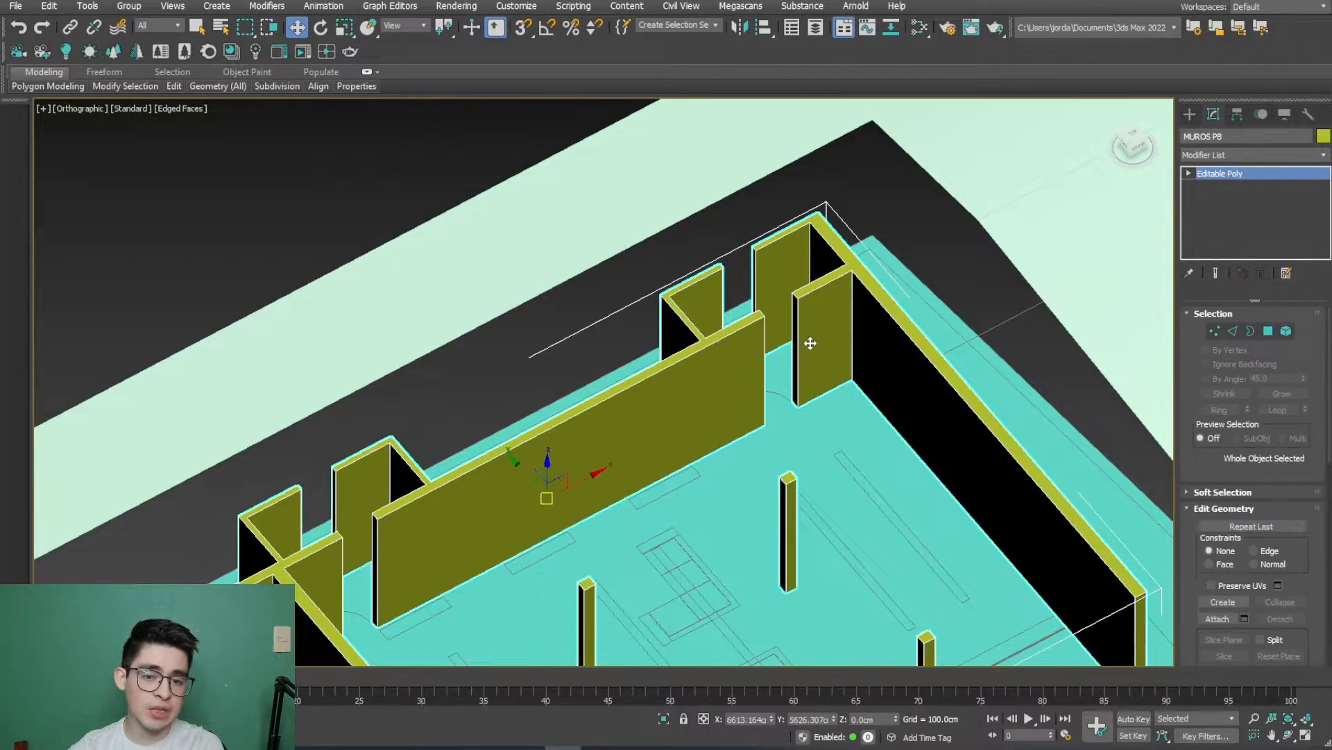
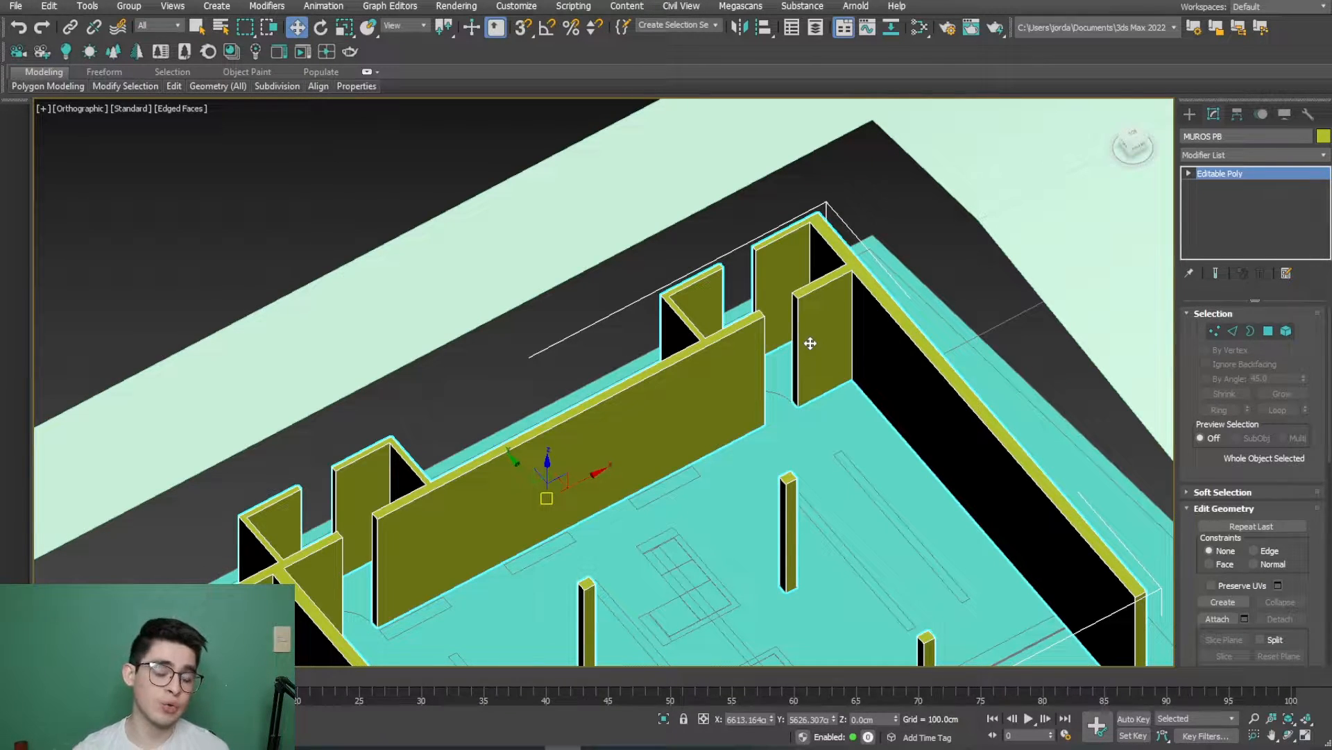
left_click(680, 257)
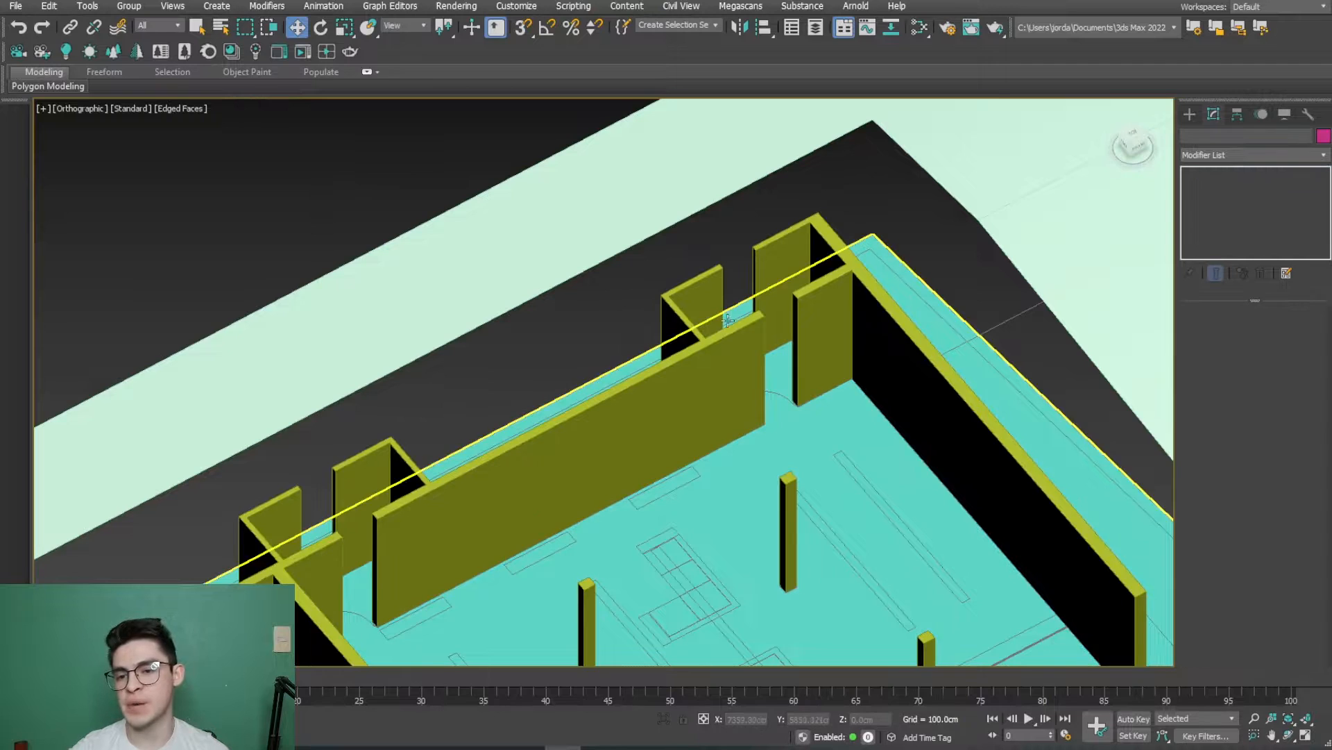
Step: With snapping on, create a box 25 cm long, 105 cm wide and -450 cm high in the right hall's far-right rear doorway
scroll(680, 257, "up", 2)
left_click(1189, 114)
left_click(1196, 214)
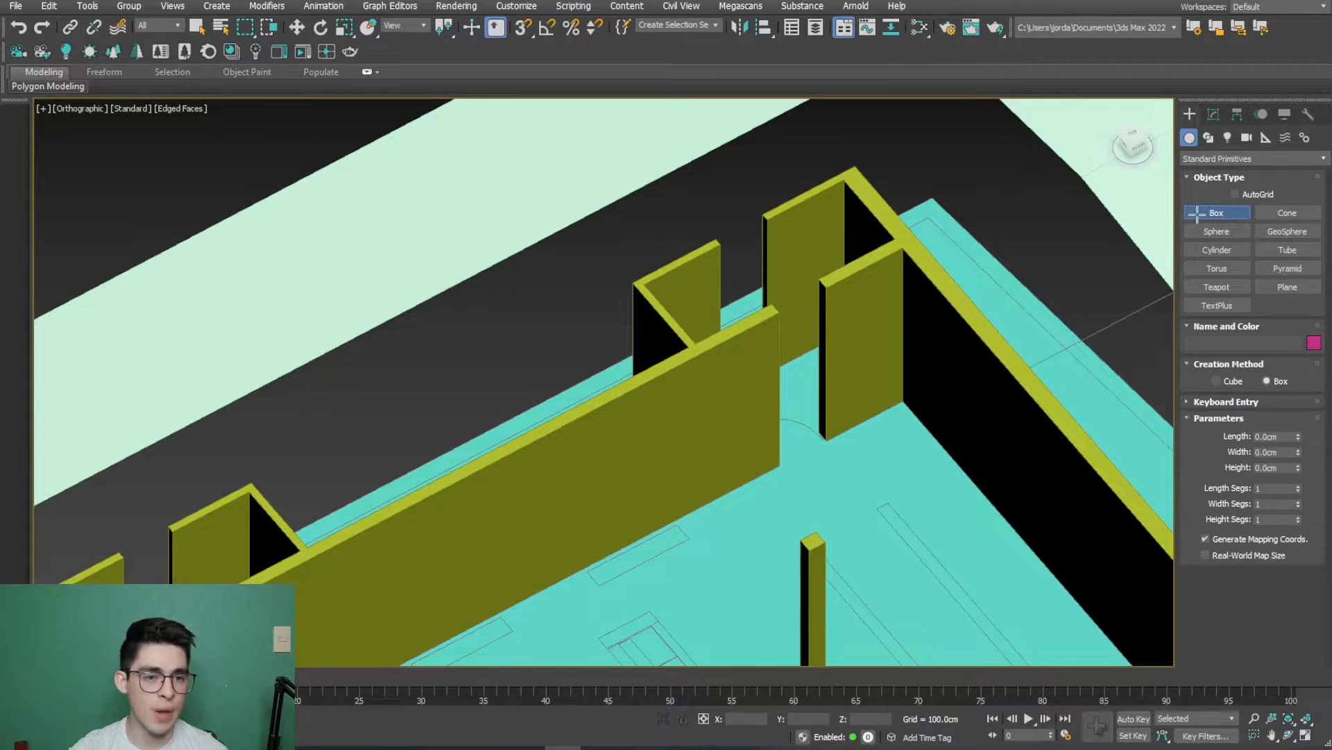
left_click(523, 29)
scroll(824, 277, "up", 5)
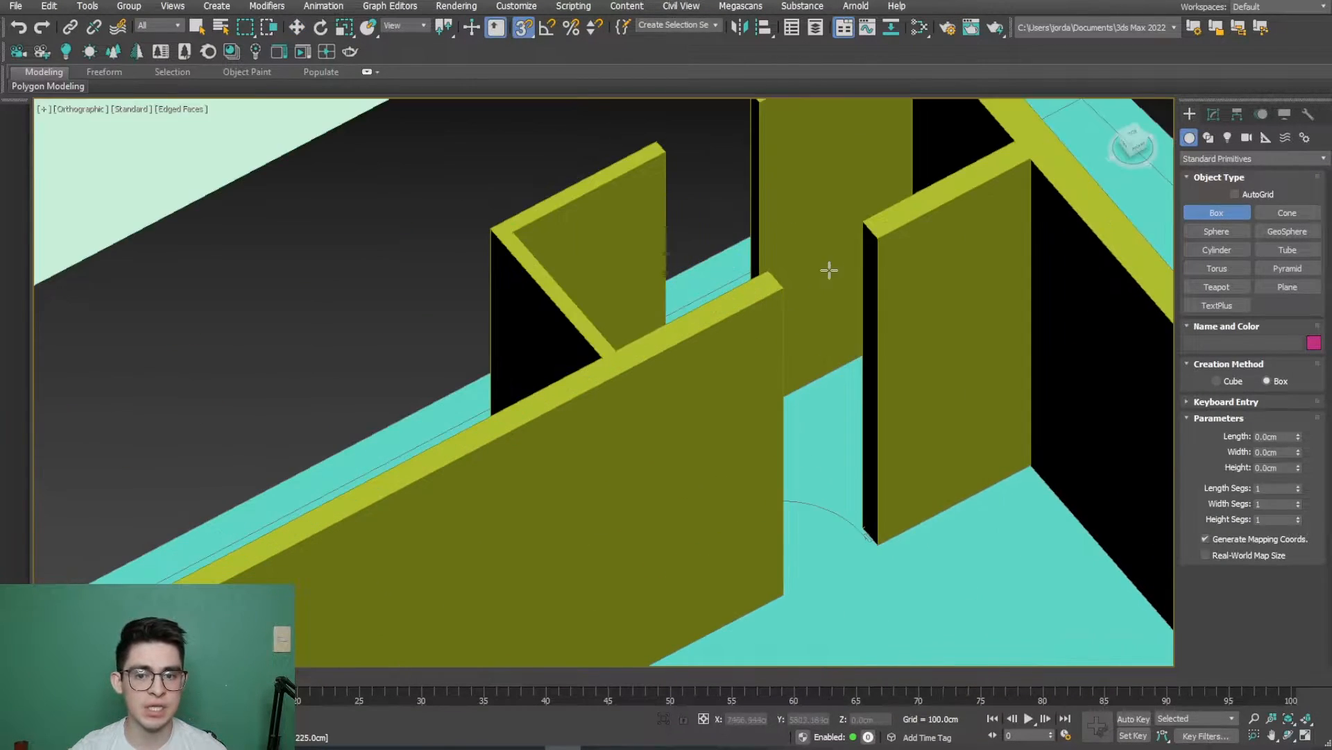
left_click_drag(873, 221, 771, 306)
scroll(771, 306, "down", 2)
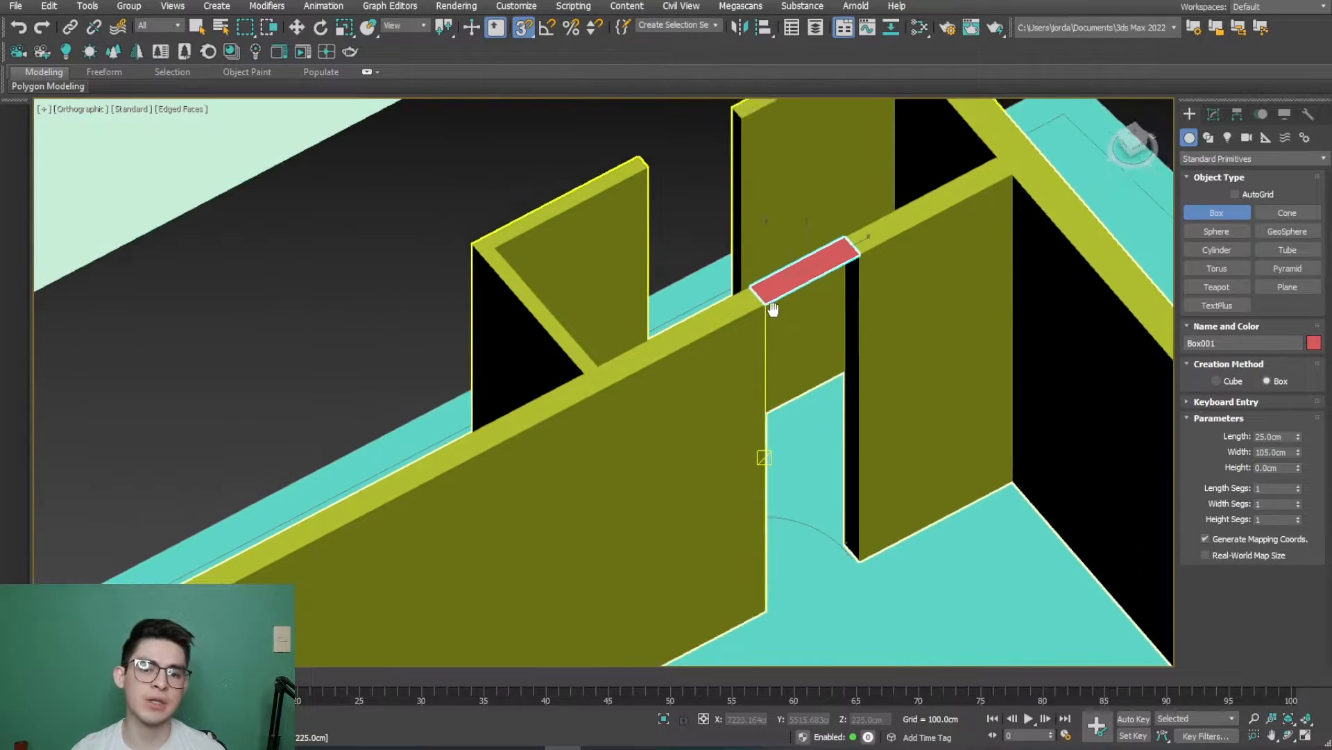
middle_click_drag(772, 308, 776, 248)
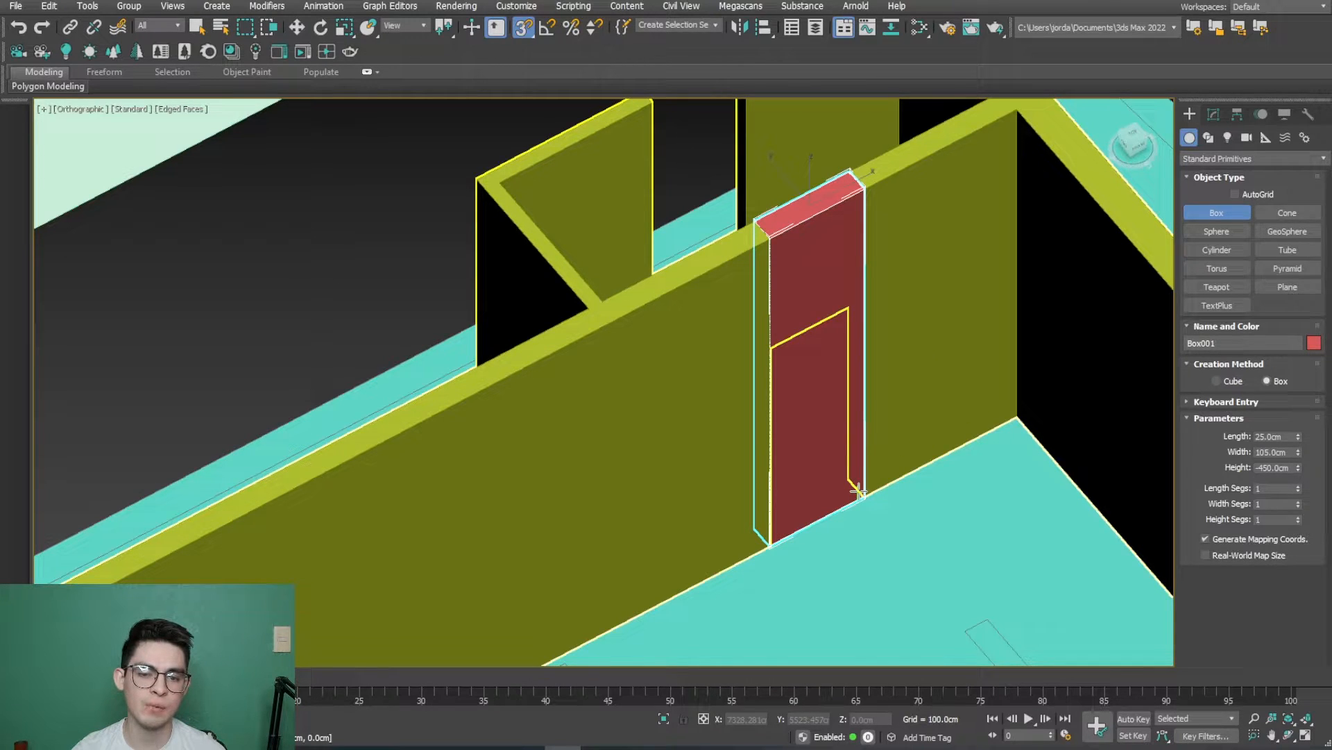
left_click(1033, 467)
Step: Set the doorway box's height to -240 cm so it forms a lintel
double_click(1277, 468)
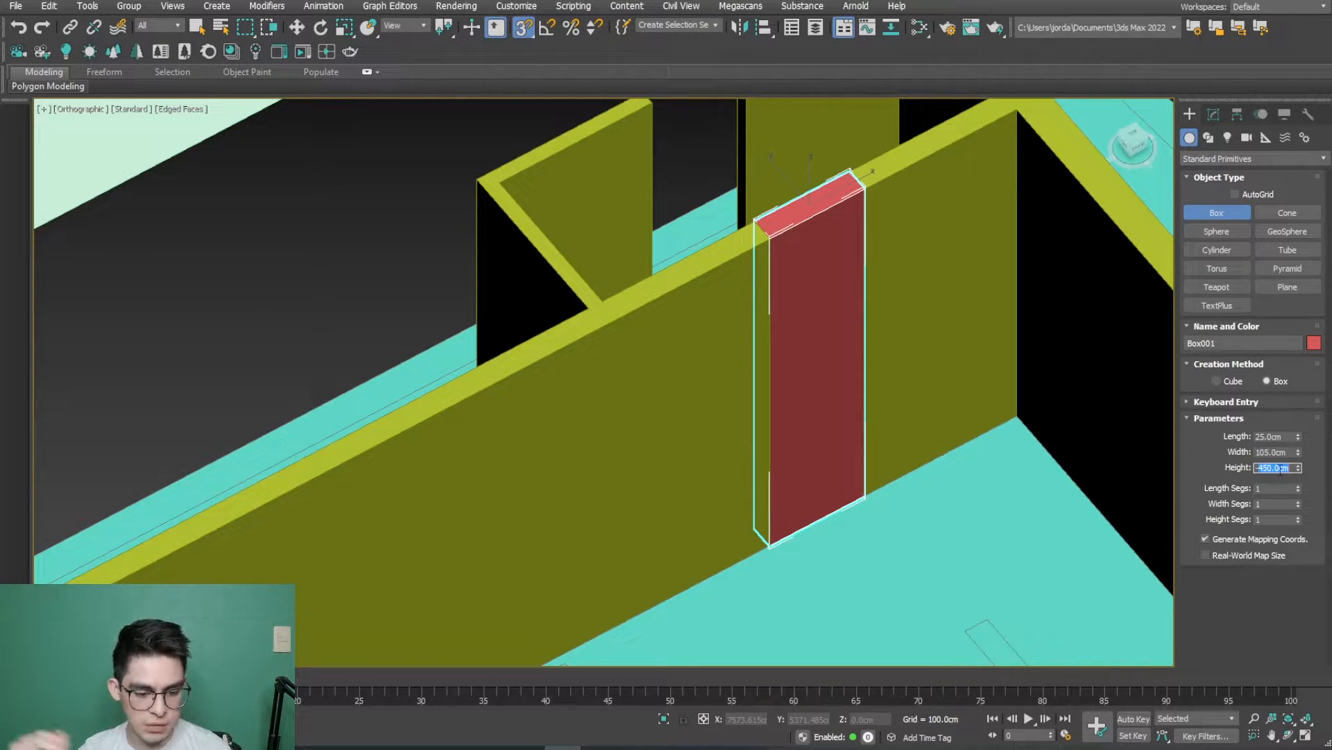
key("Return")
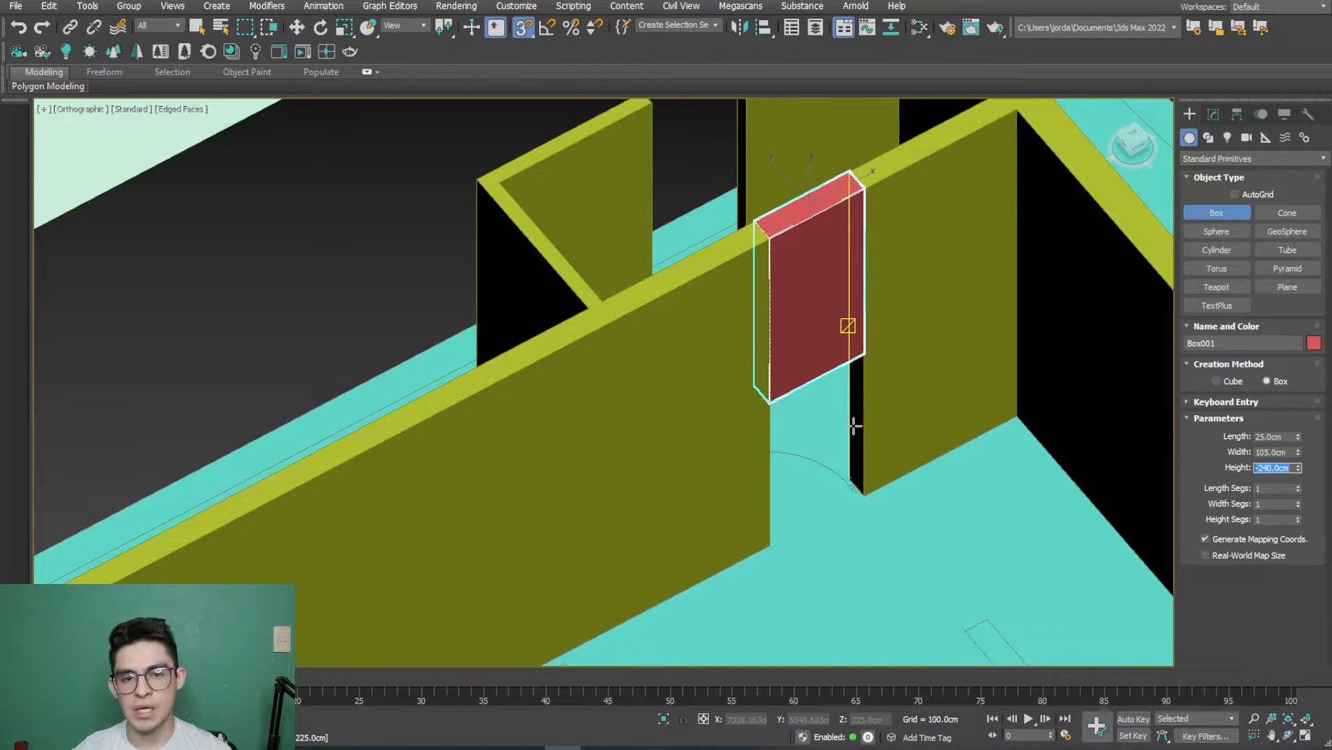
scroll(847, 326, "down", 2)
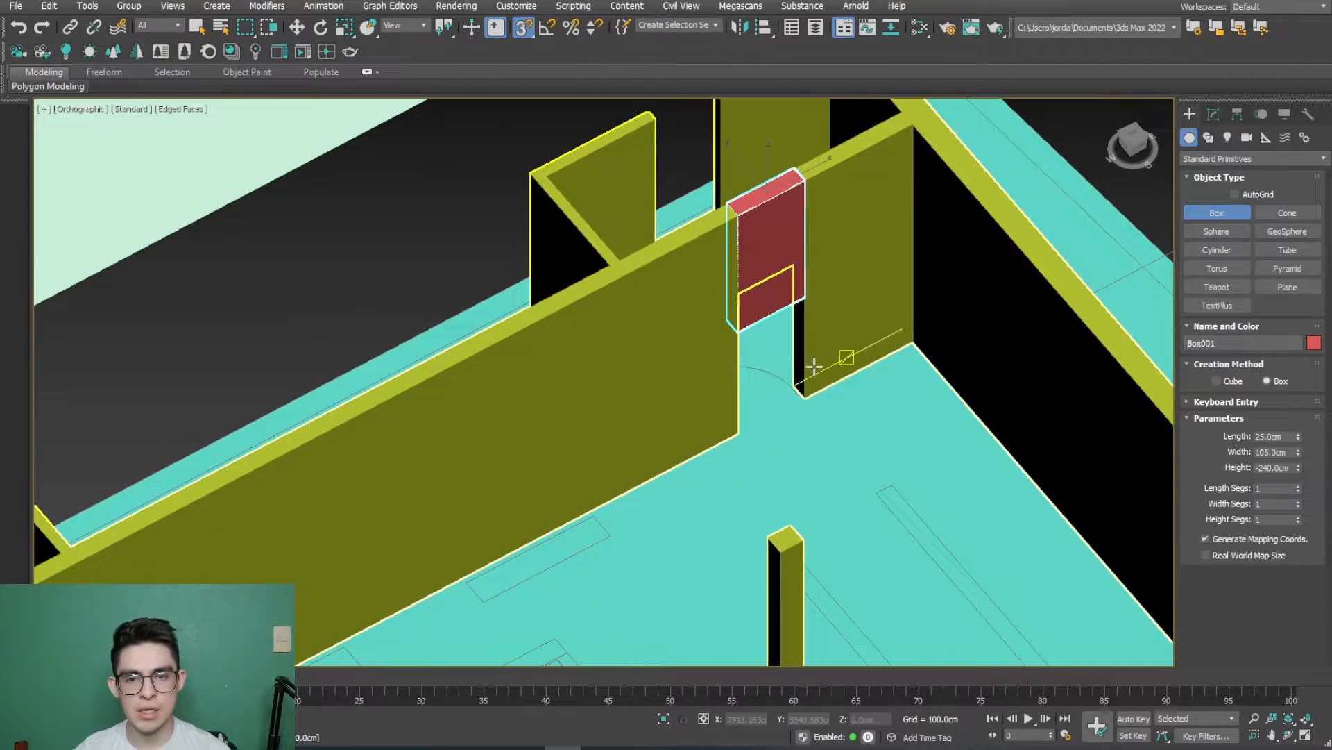
Step: Measure the door opening below the lintel box with a temporary plane in the front view, and delete the plane
left_click(1263, 284)
key("f")
scroll(1054, 221, "down", 4)
middle_click_drag(1007, 283, 910, 183)
scroll(902, 458, "up", 6)
left_click_drag(885, 290, 992, 508)
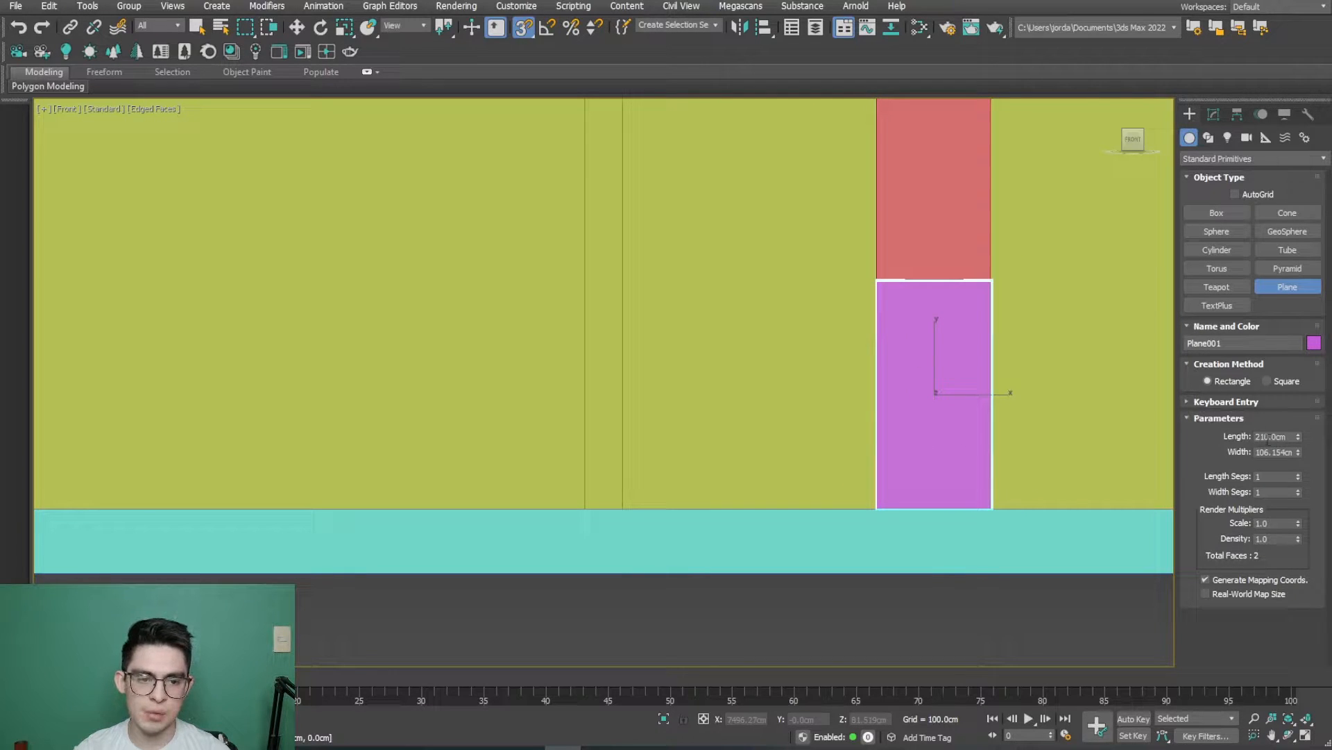
scroll(939, 454, "down", 2)
middle_click_drag(940, 454, 817, 372)
middle_click_drag(817, 371, 839, 410, "alt")
key("Delete")
scroll(838, 410, "down", 5)
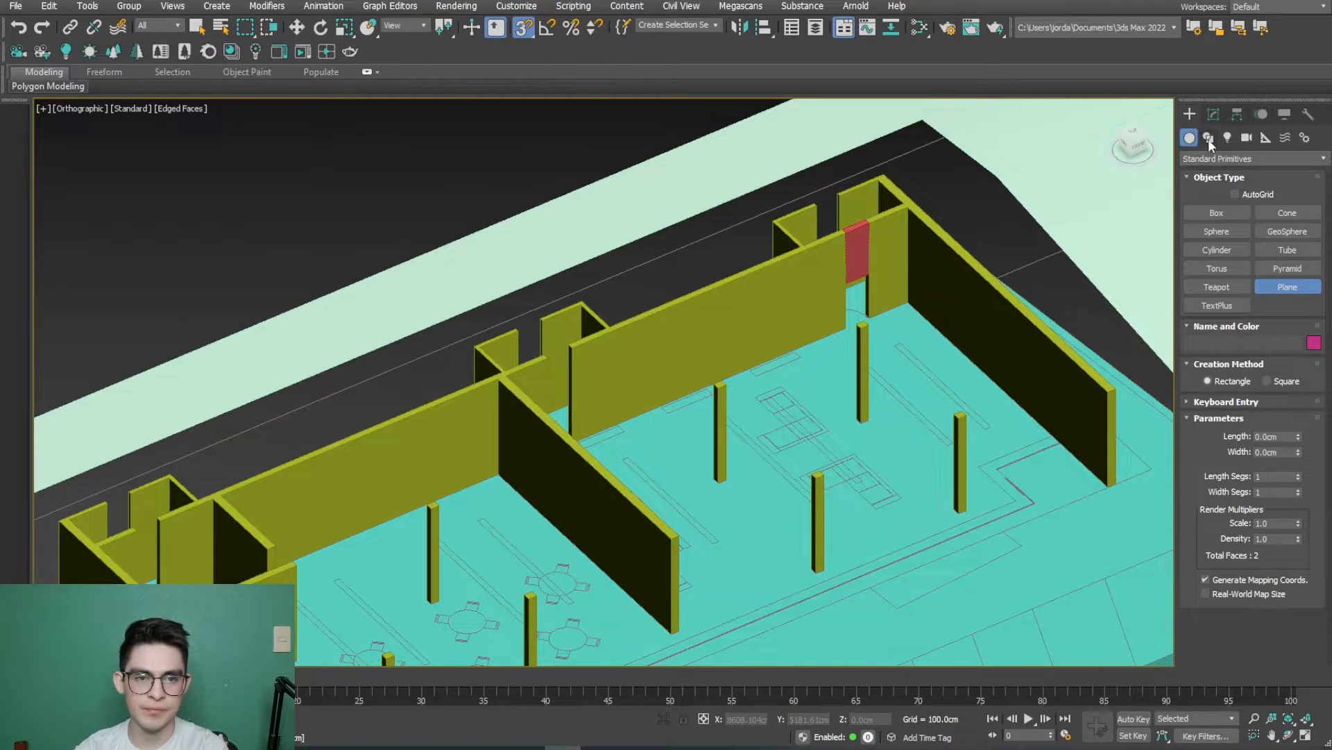
Step: Create a lintel box 25 cm long, 110 cm wide and -240 cm high over the rear doorway beside the dividing wall
left_click(1209, 139)
left_click(1212, 115)
left_click(1189, 114)
left_click(1190, 138)
left_click(1216, 213)
scroll(411, 484, "up", 5)
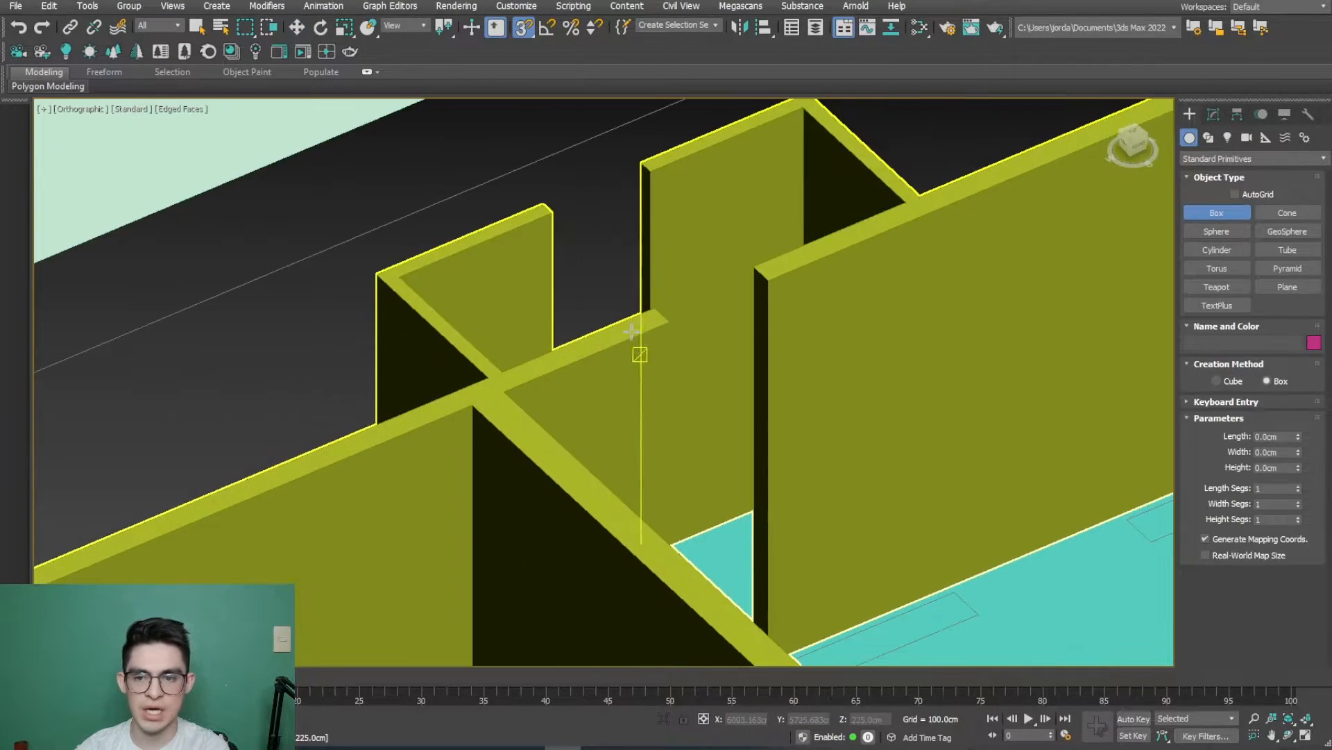
left_click_drag(757, 271, 663, 323)
scroll(664, 326, "down", 5)
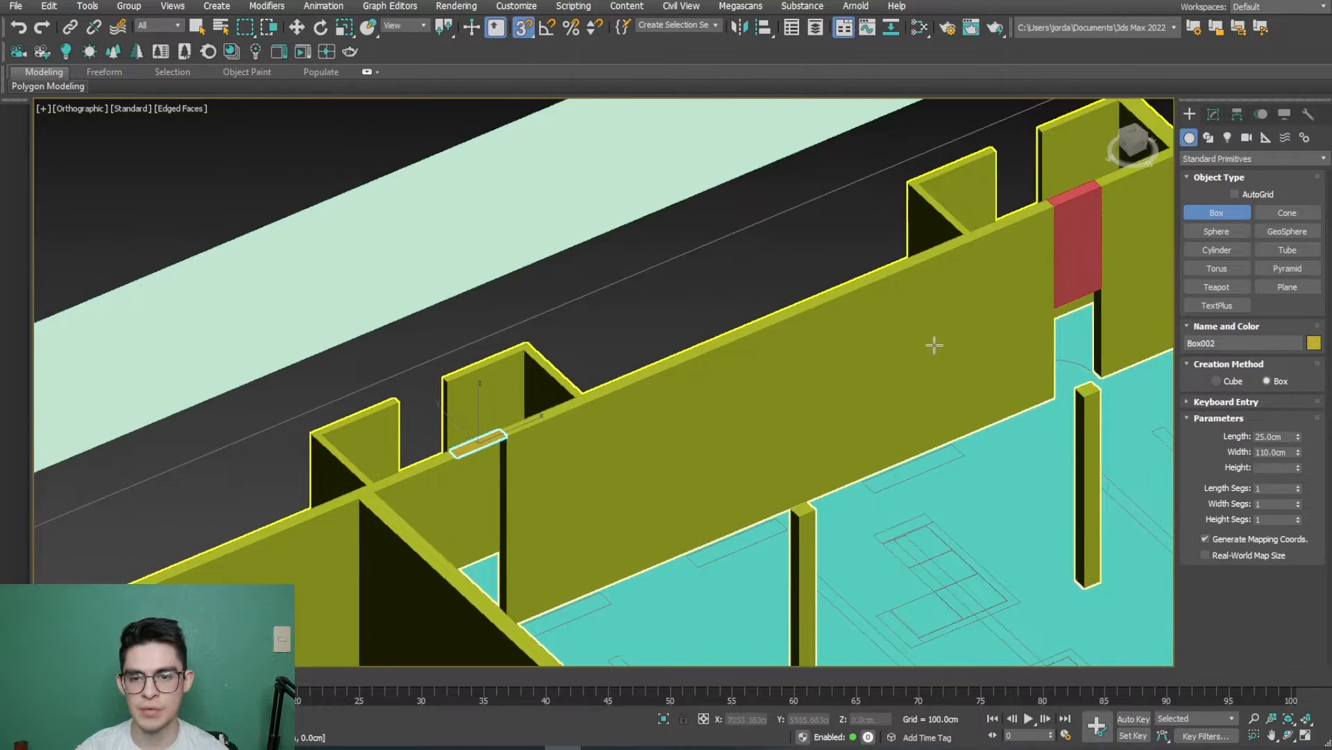
left_click(1056, 306)
Step: Create a lintel box 110 cm long, 35 cm wide and -240 cm high over the side doorway of the left hall's corner room
middle_click_drag(409, 546, 860, 324)
middle_click_drag(343, 550, 678, 396)
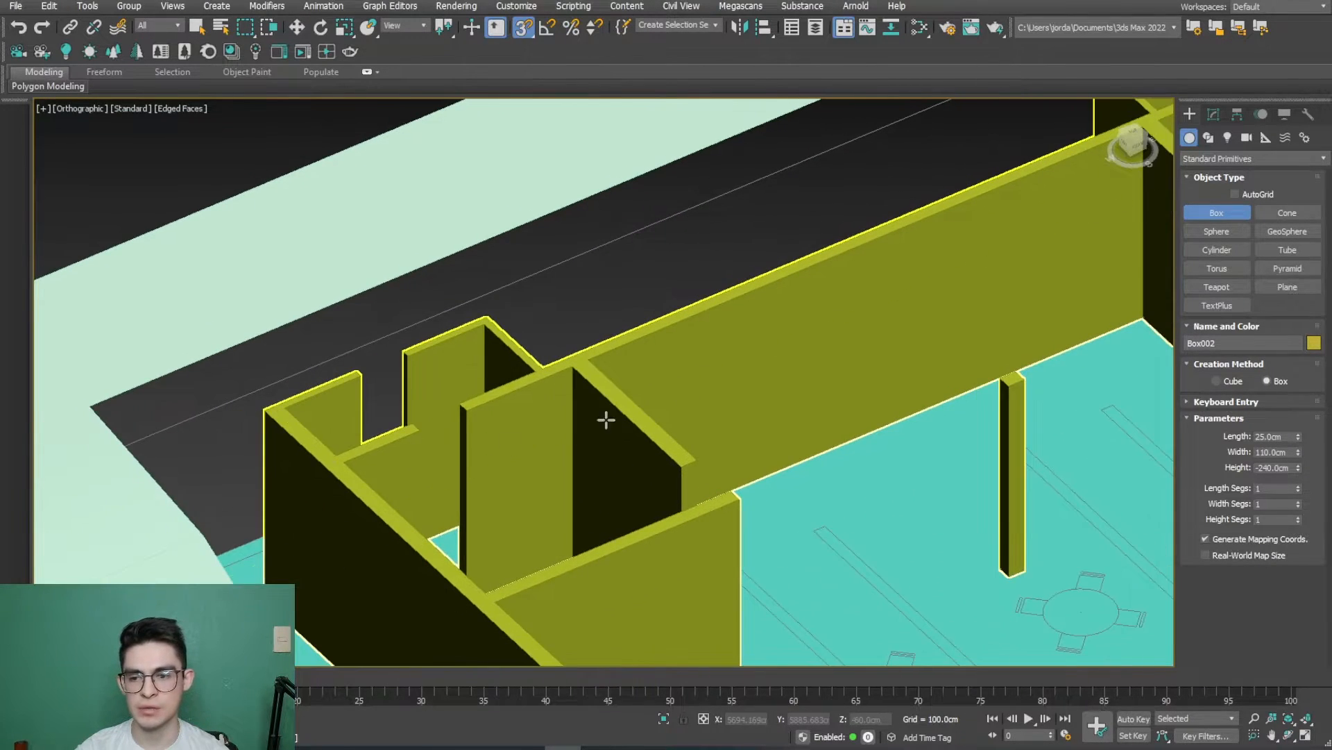
mouse_move(680, 465)
left_mouse_down()
mouse_move(722, 467)
mouse_move(738, 485)
left_mouse_up()
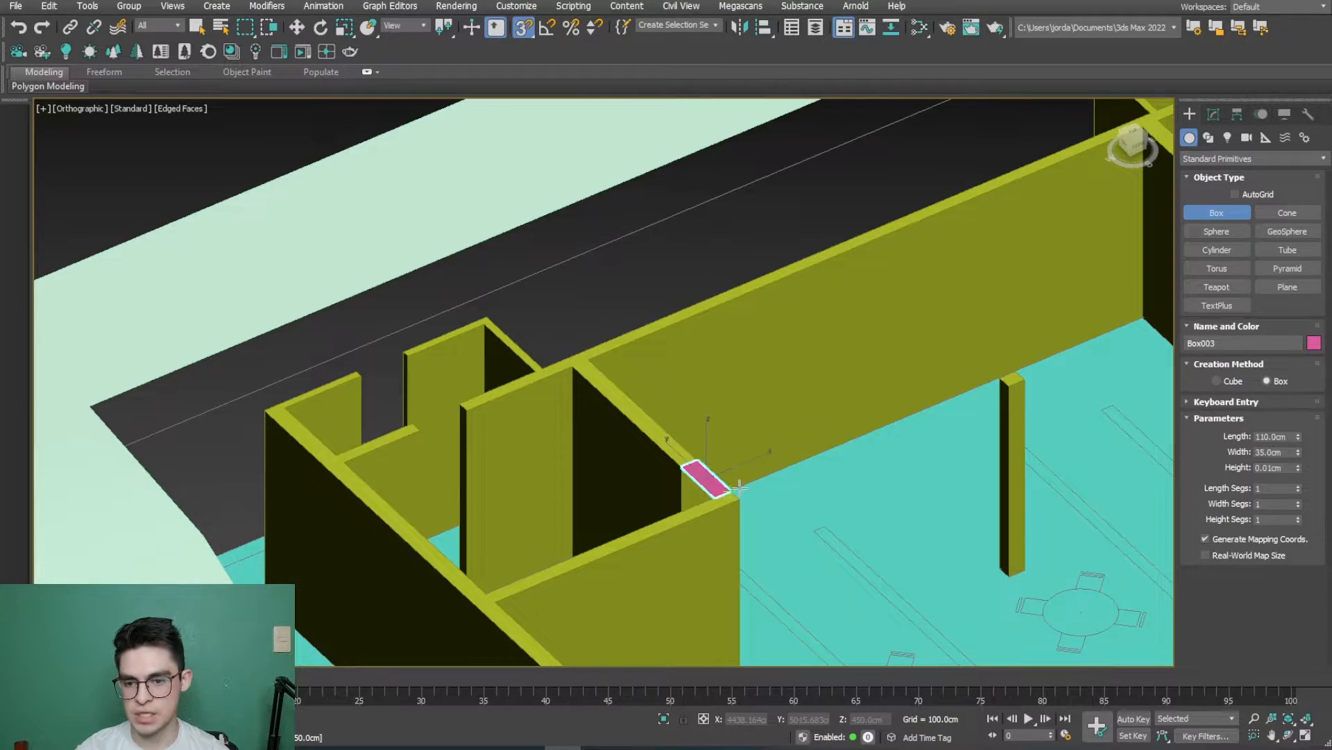
scroll(722, 490, "down", 3)
middle_click_drag(721, 490, 118, 585)
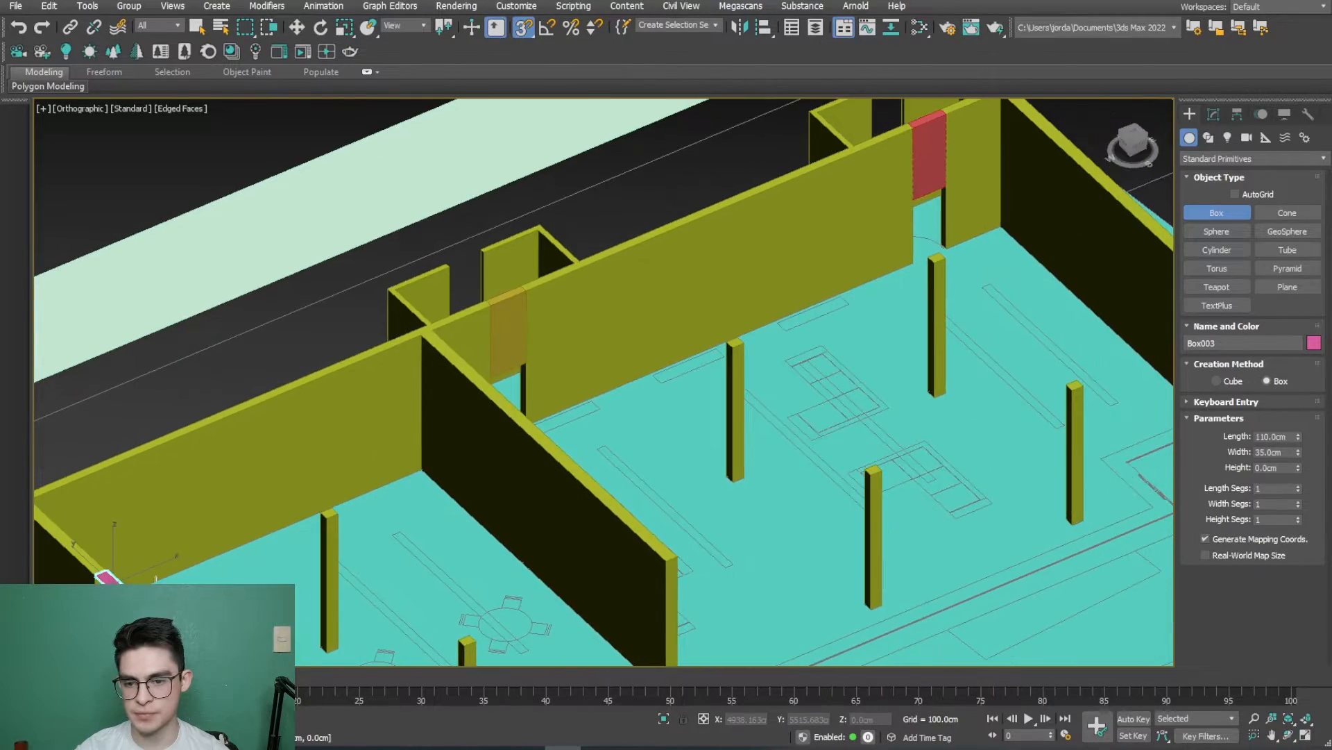
left_click(527, 365)
scroll(527, 365, "down", 3)
middle_click_drag(526, 365, 746, 242)
middle_click_drag(746, 242, 451, 416, "alt")
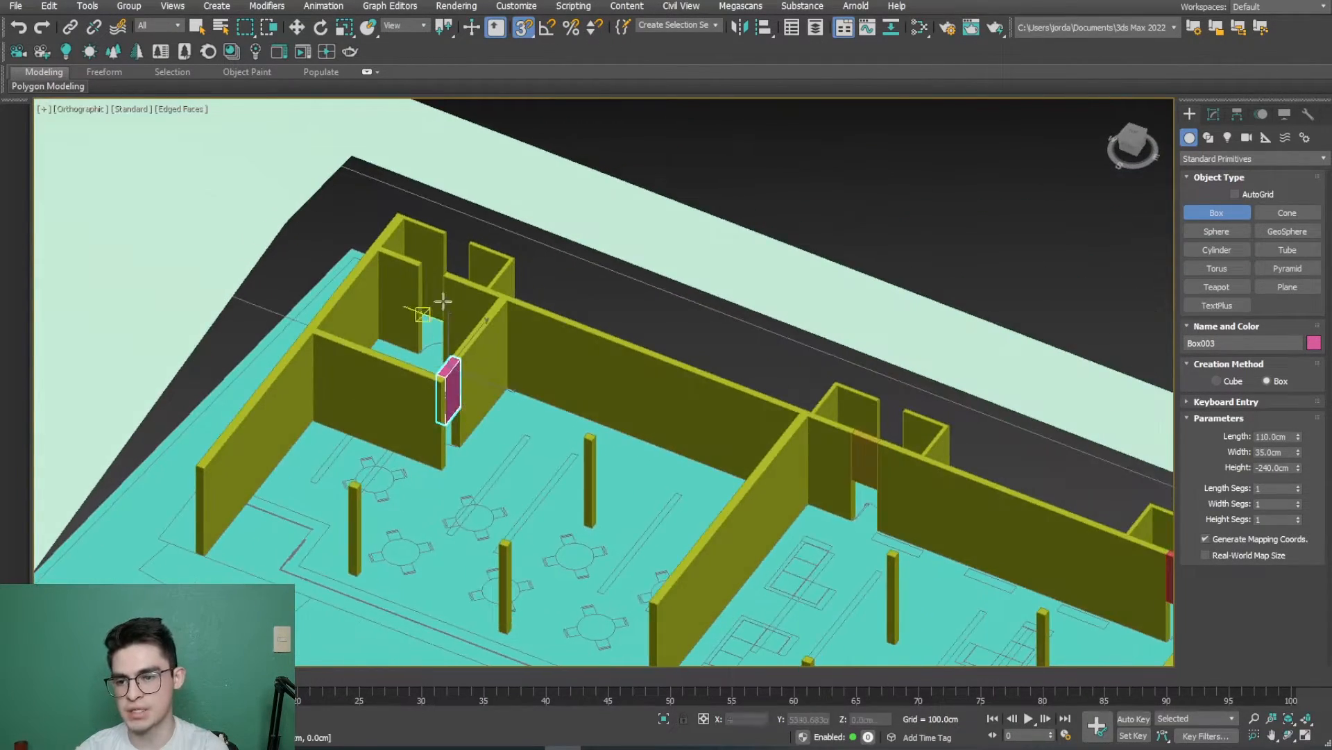
scroll(433, 299, "up", 4)
scroll(395, 347, "down", 8)
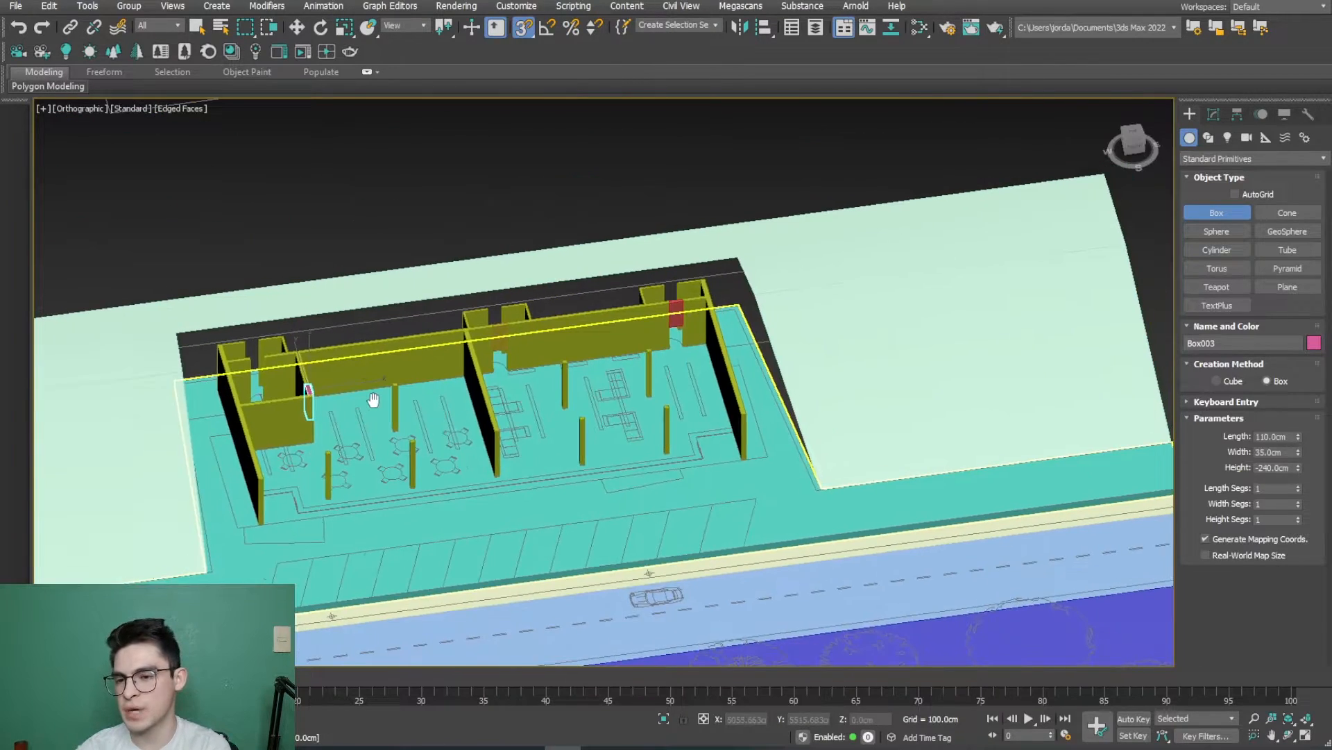
key("w")
left_click(367, 190)
Step: Attach the three lintel boxes to the MUROS PB wall object
scroll(548, 344, "up", 2)
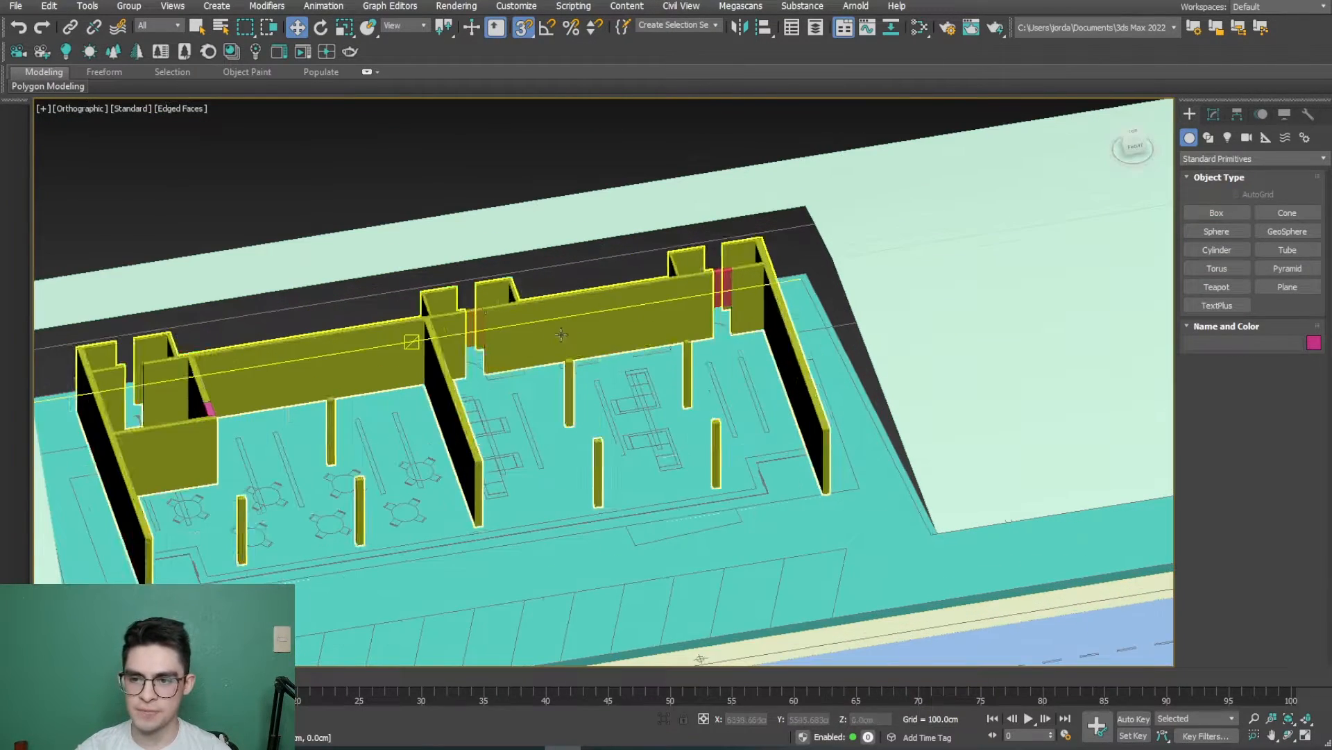
left_click(547, 343)
left_click(1213, 114)
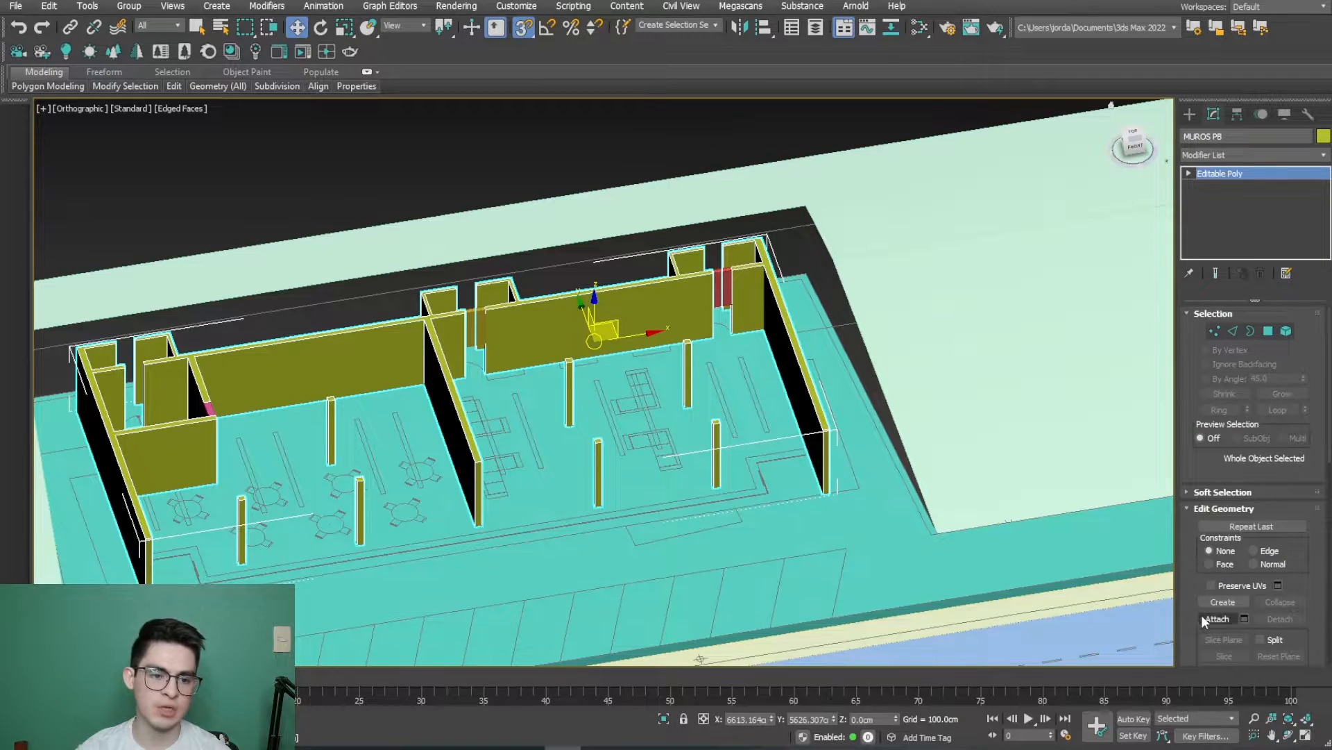
left_click(1218, 619)
left_click(723, 292)
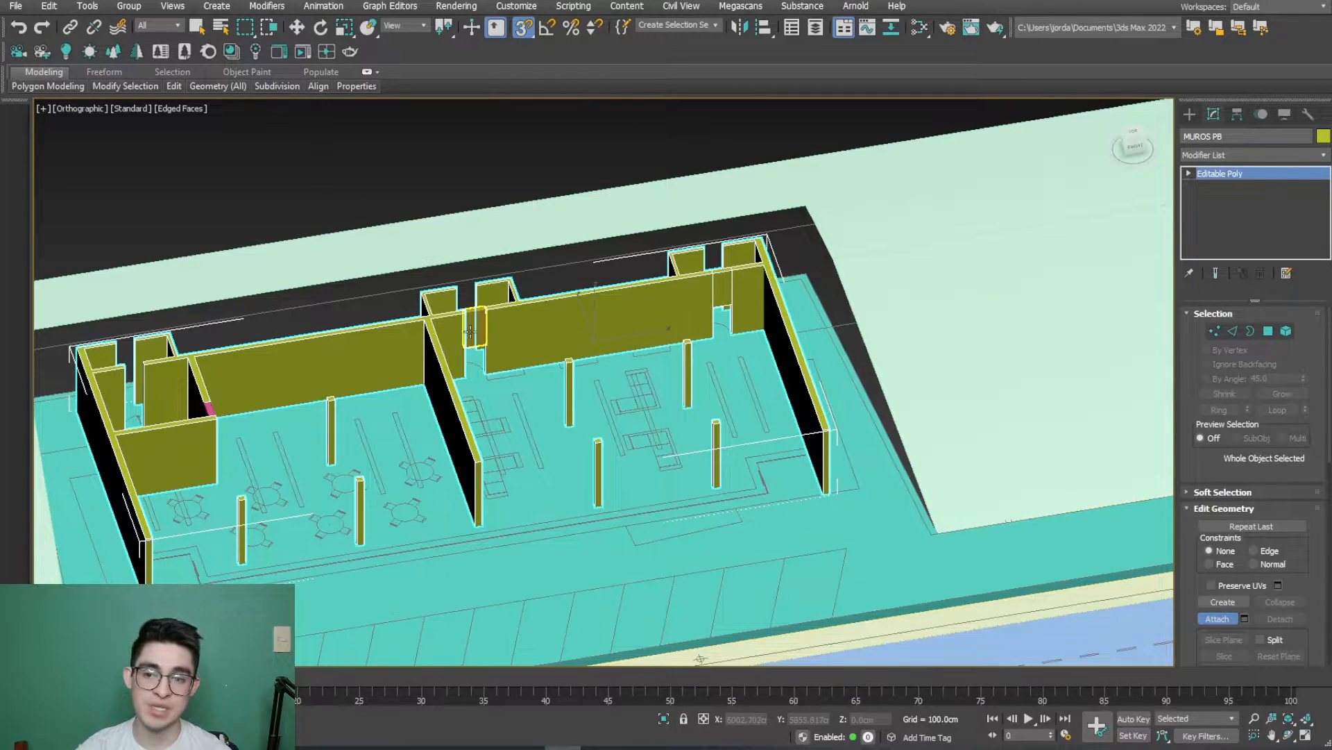
scroll(560, 339, "up", 5)
left_click(561, 338)
scroll(566, 337, "down", 5)
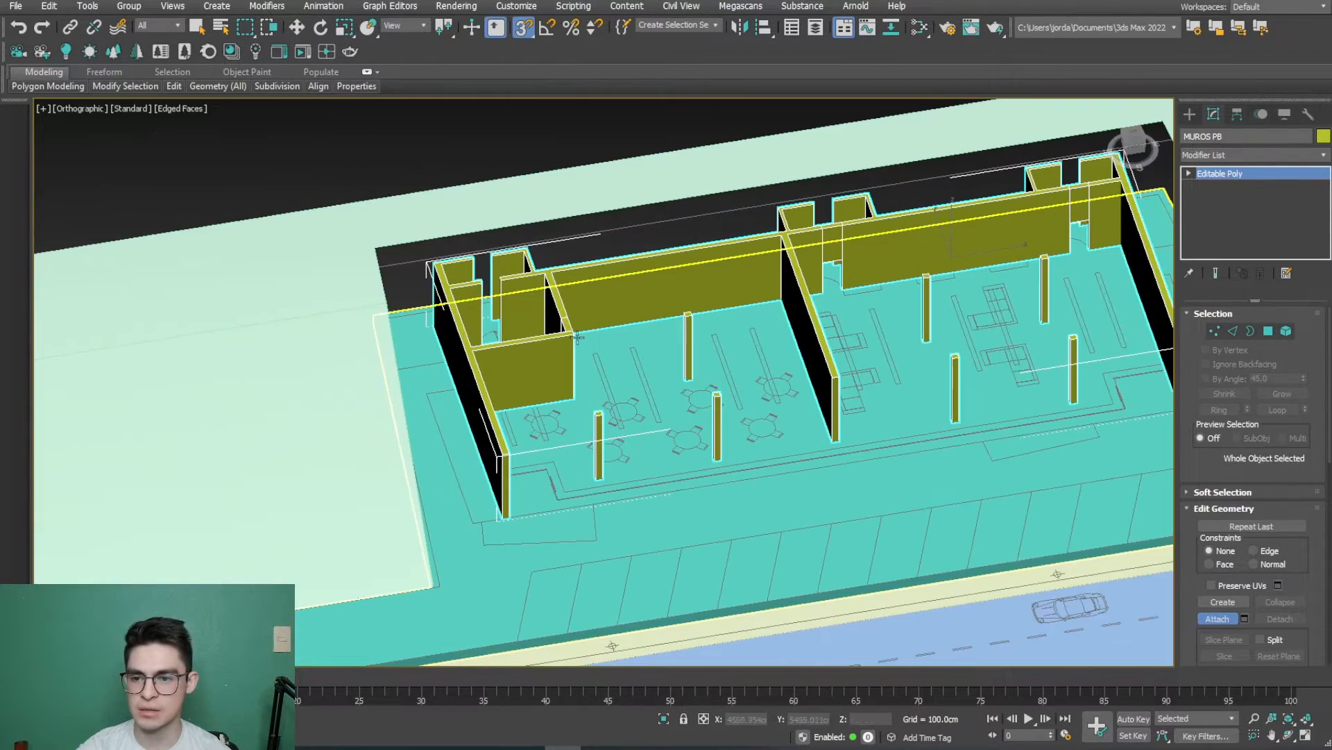
middle_click_drag(902, 432, 810, 413)
scroll(809, 401, "down", 2)
left_click(1212, 621)
Step: Deselect the MUROS PB walls and turn off snapping
scroll(684, 507, "down", 3)
middle_click_drag(683, 506, 720, 509, "alt")
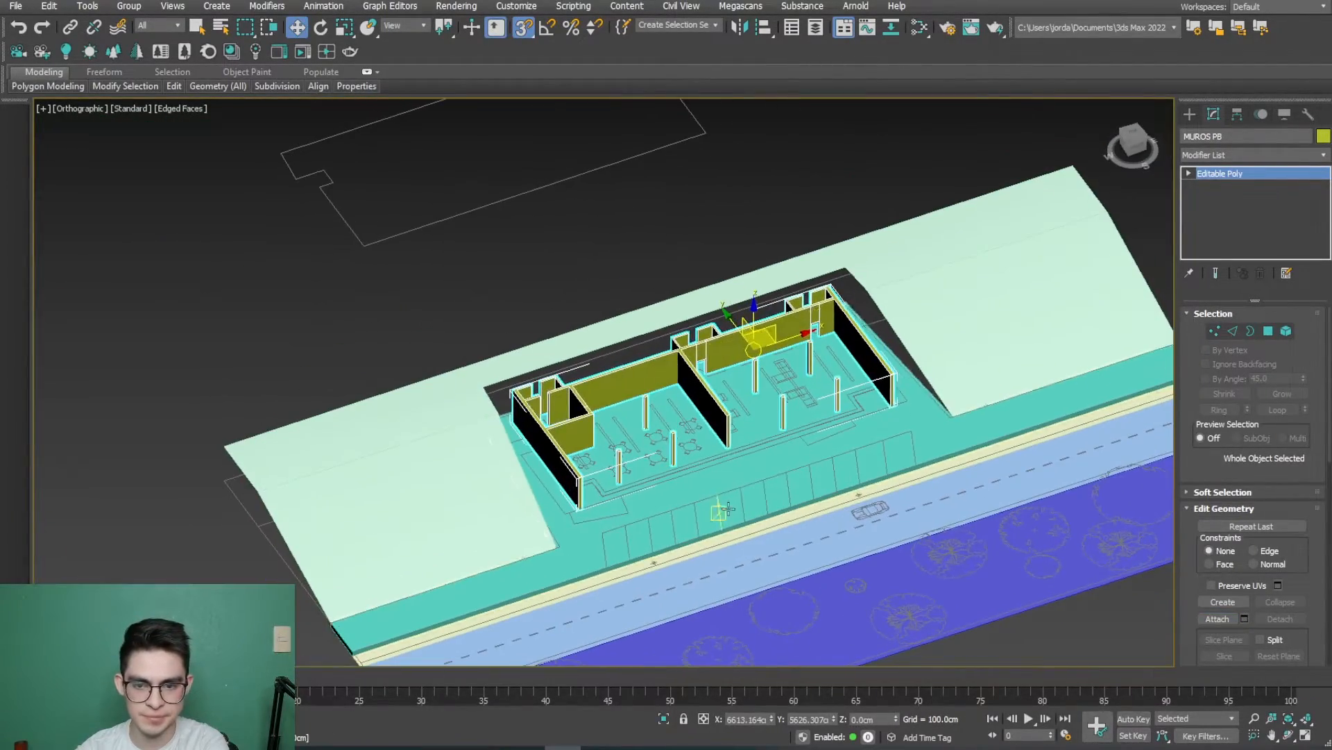
left_click(566, 210)
key("s")
middle_click_drag(598, 237, 564, 244)
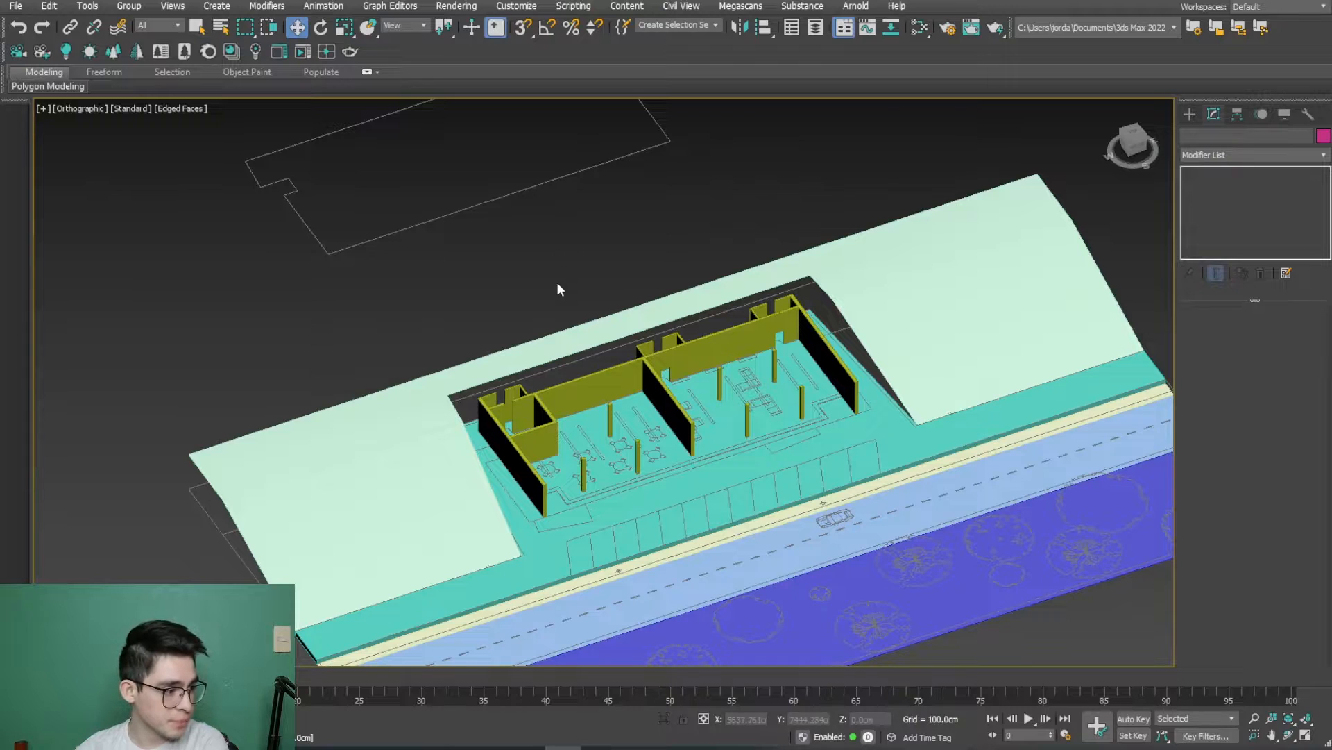
Step: Examine the joined MUROS PB walls and door lintels within the terrain model
scroll(719, 390, "up", 4)
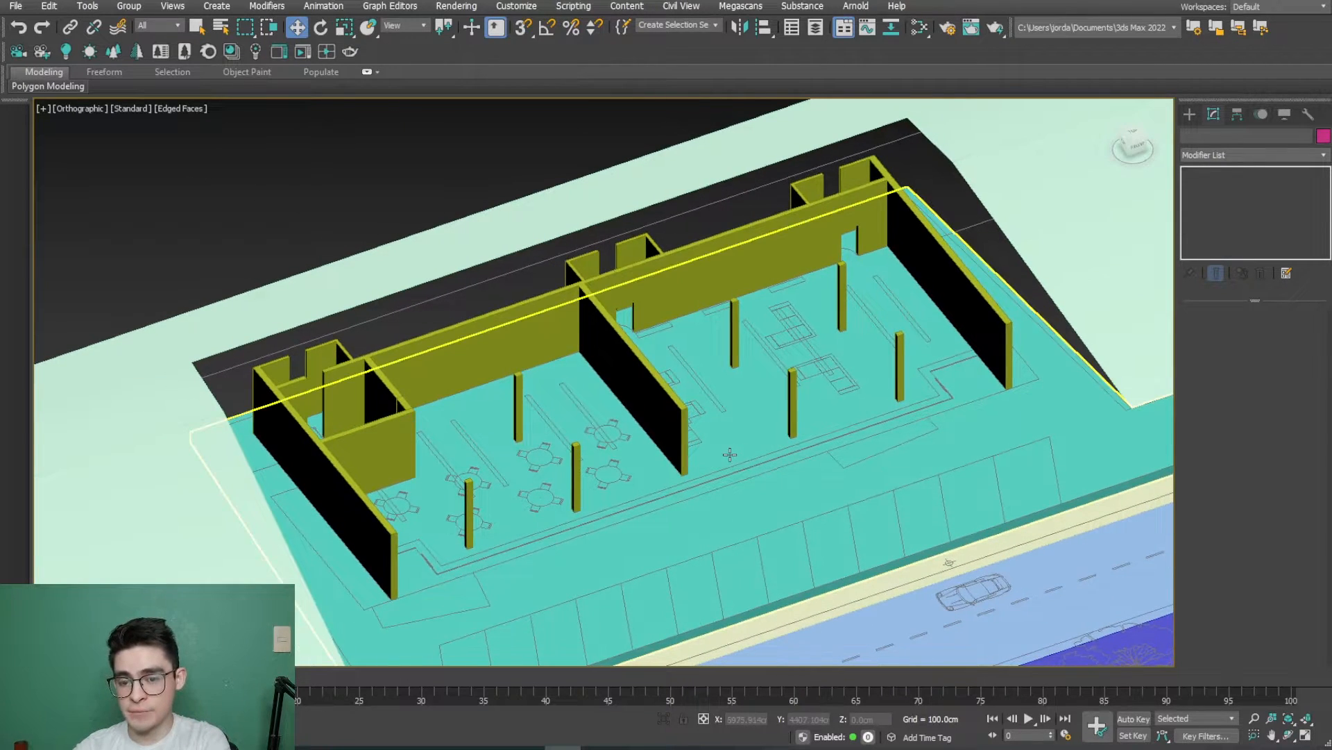
left_click(421, 178)
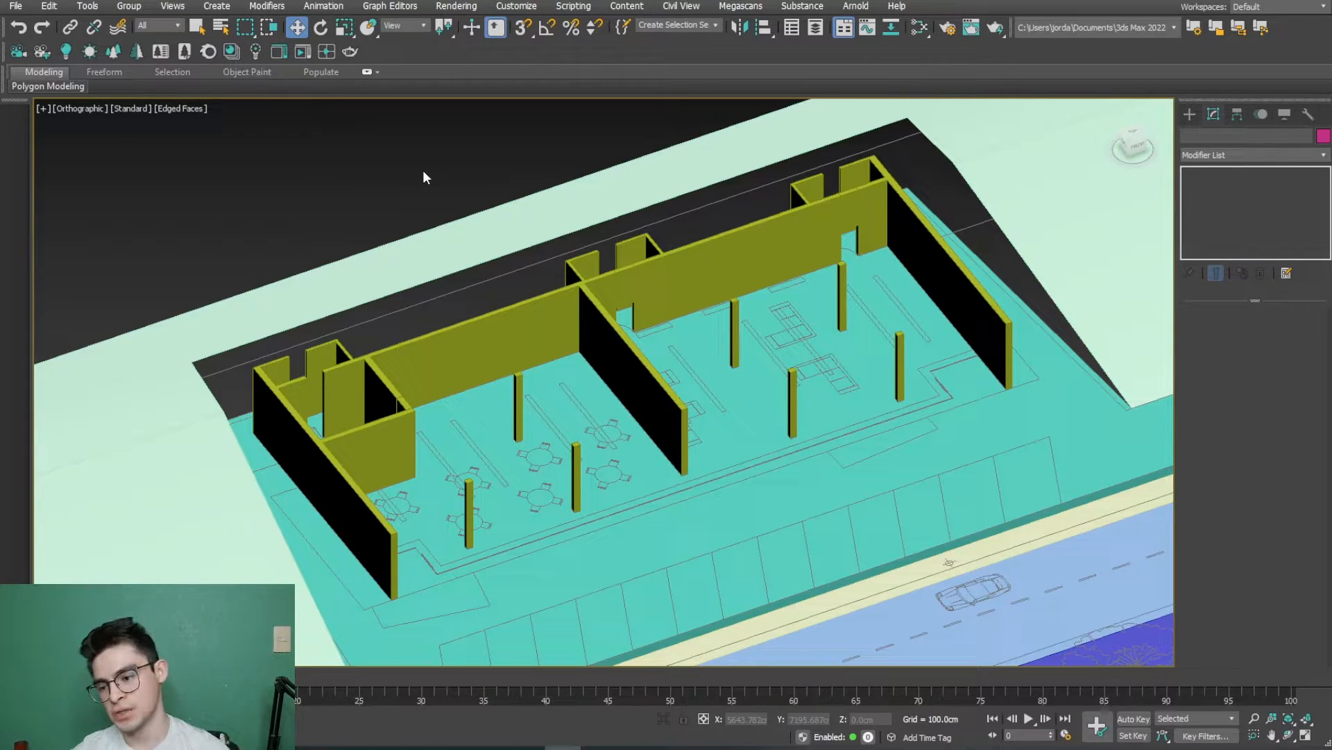
left_click(465, 384)
middle_click_drag(466, 384, 530, 405, "alt")
scroll(618, 390, "down", 2)
scroll(322, 385, "down", 2)
middle_click_drag(321, 386, 348, 406, "alt")
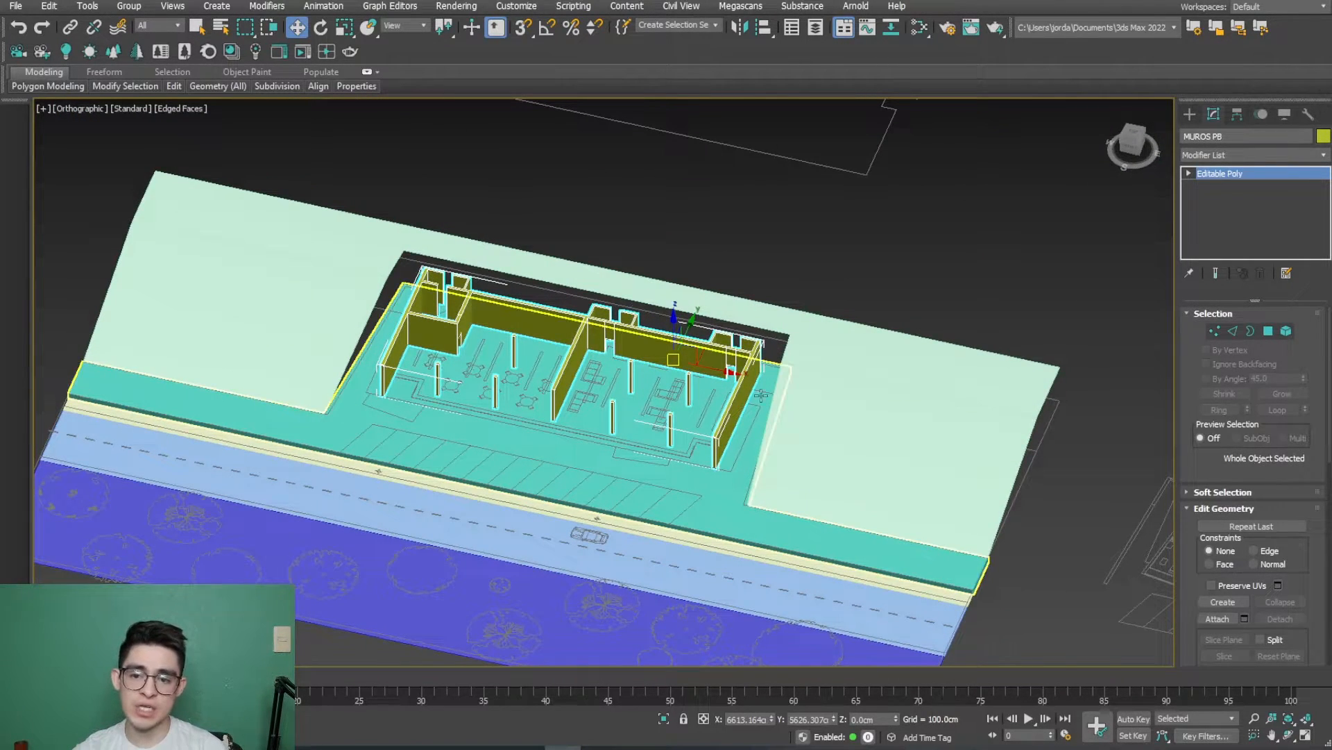
left_click(781, 219)
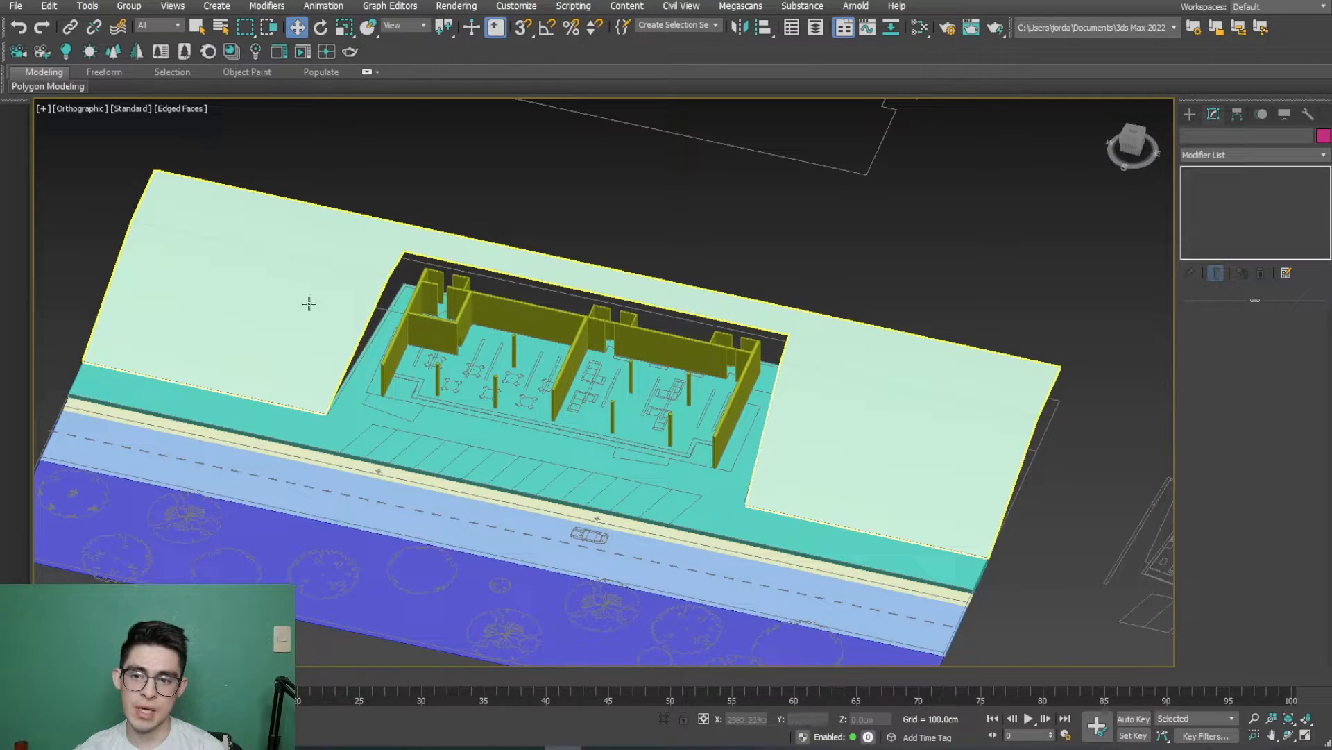
Step: Hide the terrain, road and MUROS PB geometry, leaving only the frozen DWG plans in view
scroll(368, 272, "down", 2)
middle_click_drag(368, 271, 445, 425, "alt")
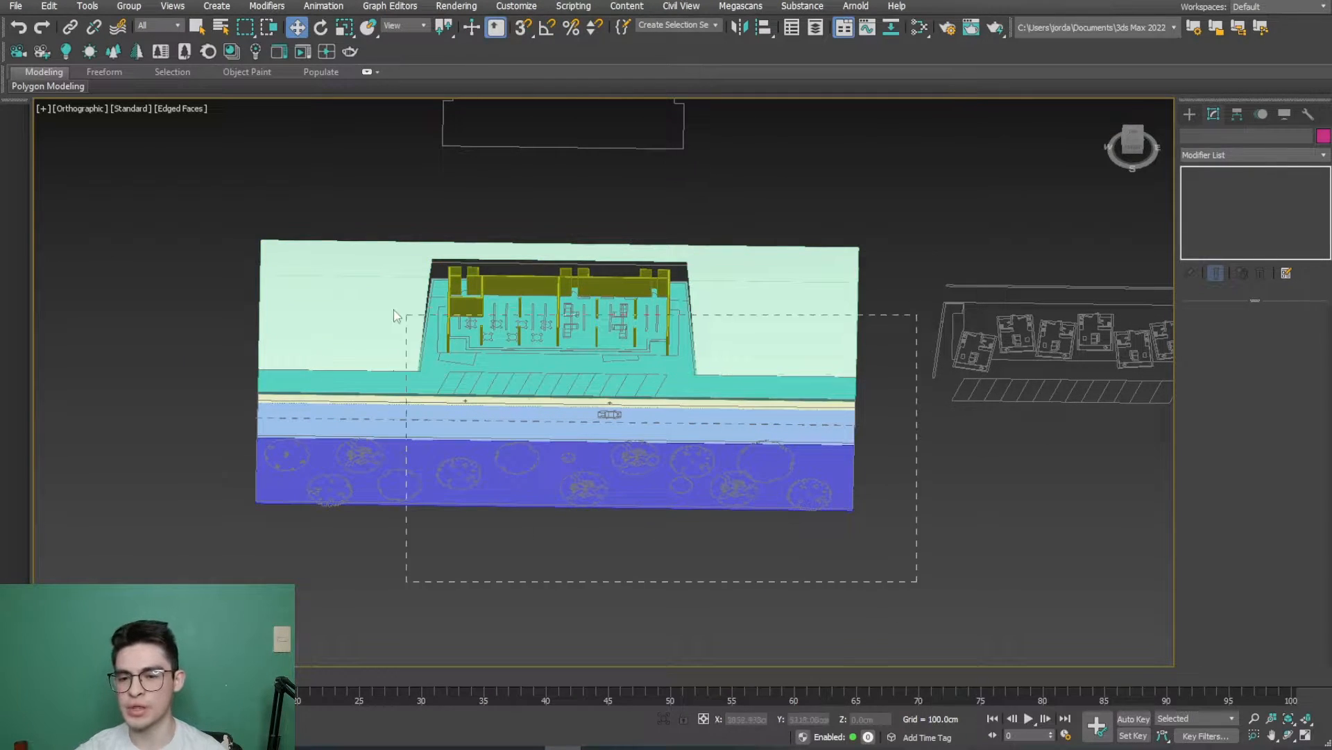
left_click_drag(412, 323, 410, 321)
right_click(876, 514)
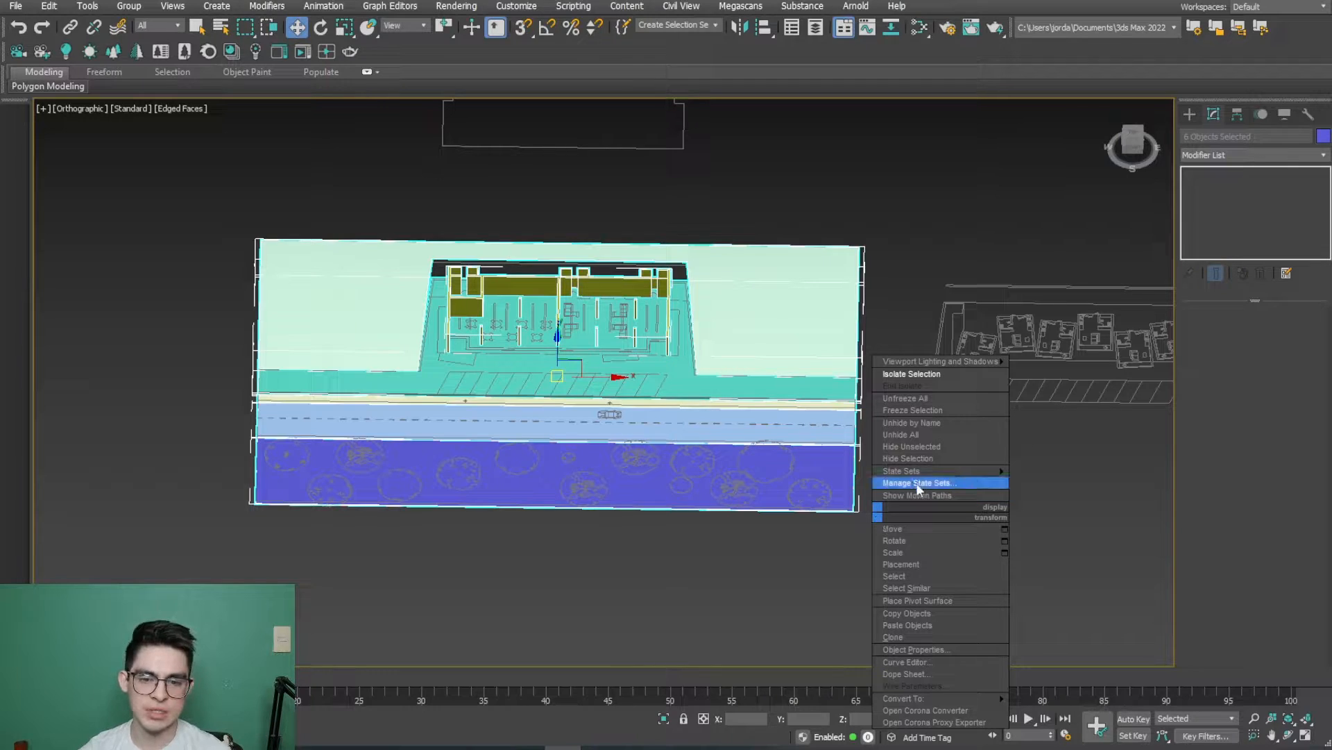
left_click(944, 458)
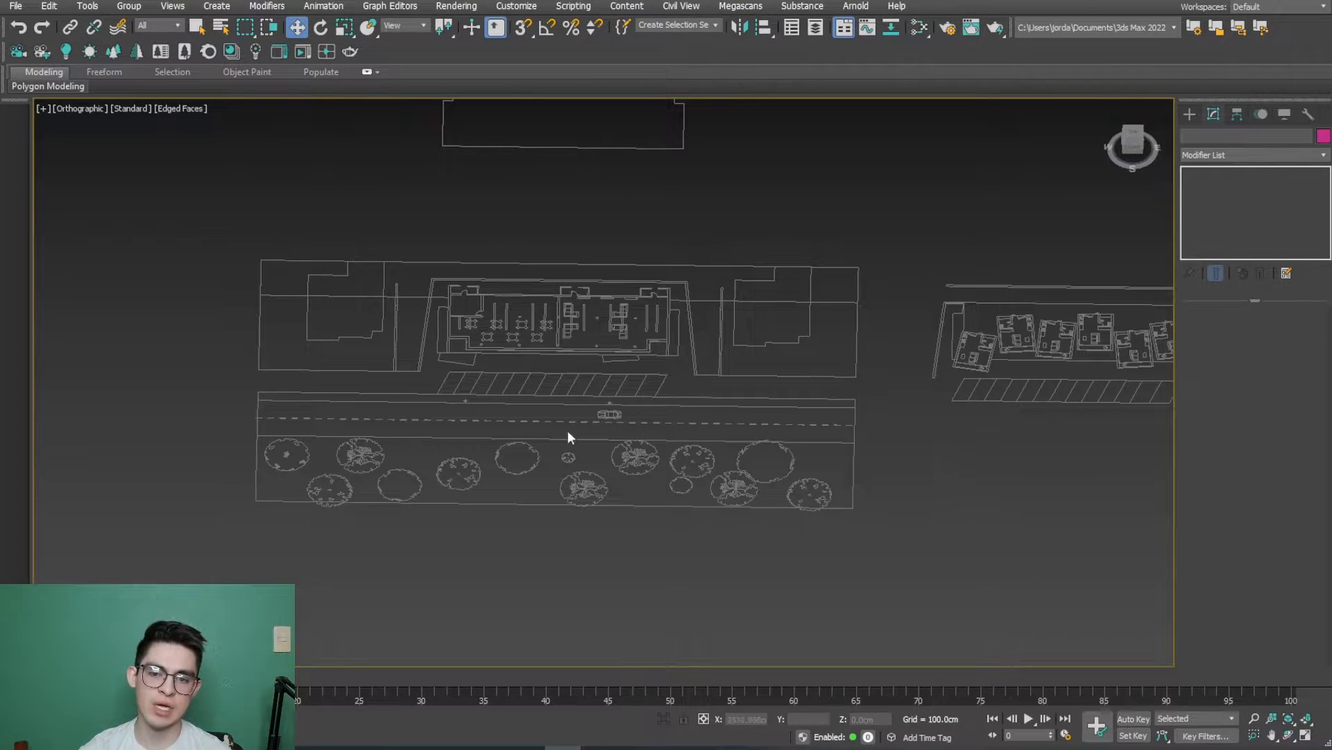
Step: From the top view with snapping on, trace a line along the inner face of the U-shaped retaining wall behind the building, including its east end
left_click(1135, 139)
scroll(389, 354, "up", 5)
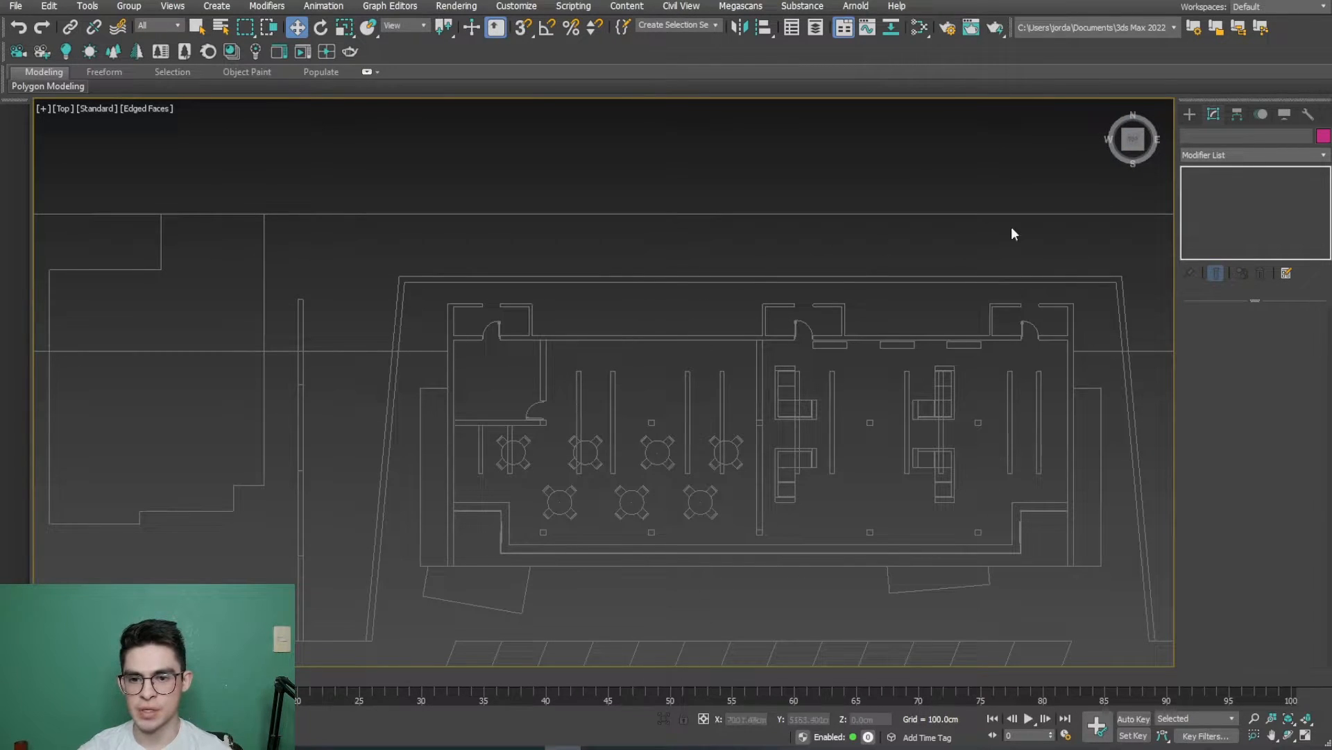
left_click(1190, 114)
left_click(1208, 138)
left_click(1216, 230)
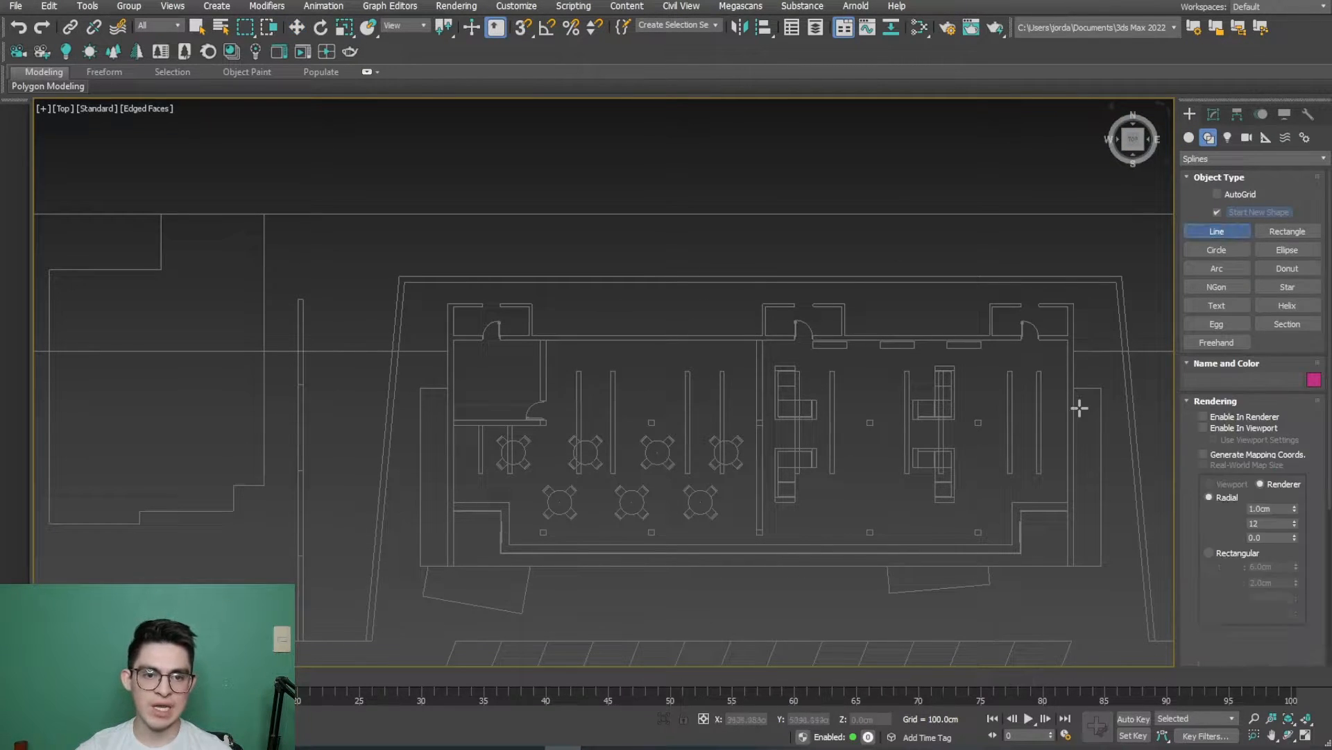
left_click(520, 26)
scroll(274, 440, "up", 5)
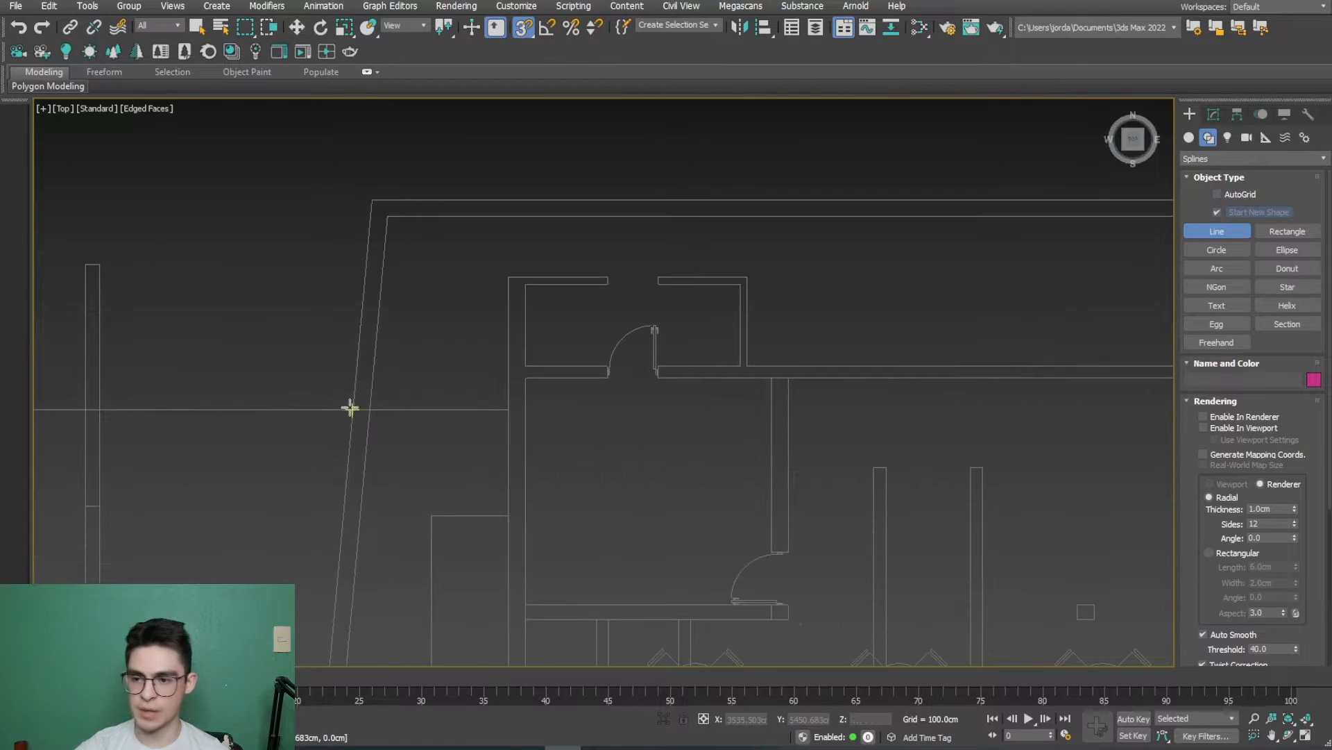
left_click(353, 409)
left_click(388, 217)
scroll(525, 330, "down", 3)
middle_click_drag(971, 333, 430, 343)
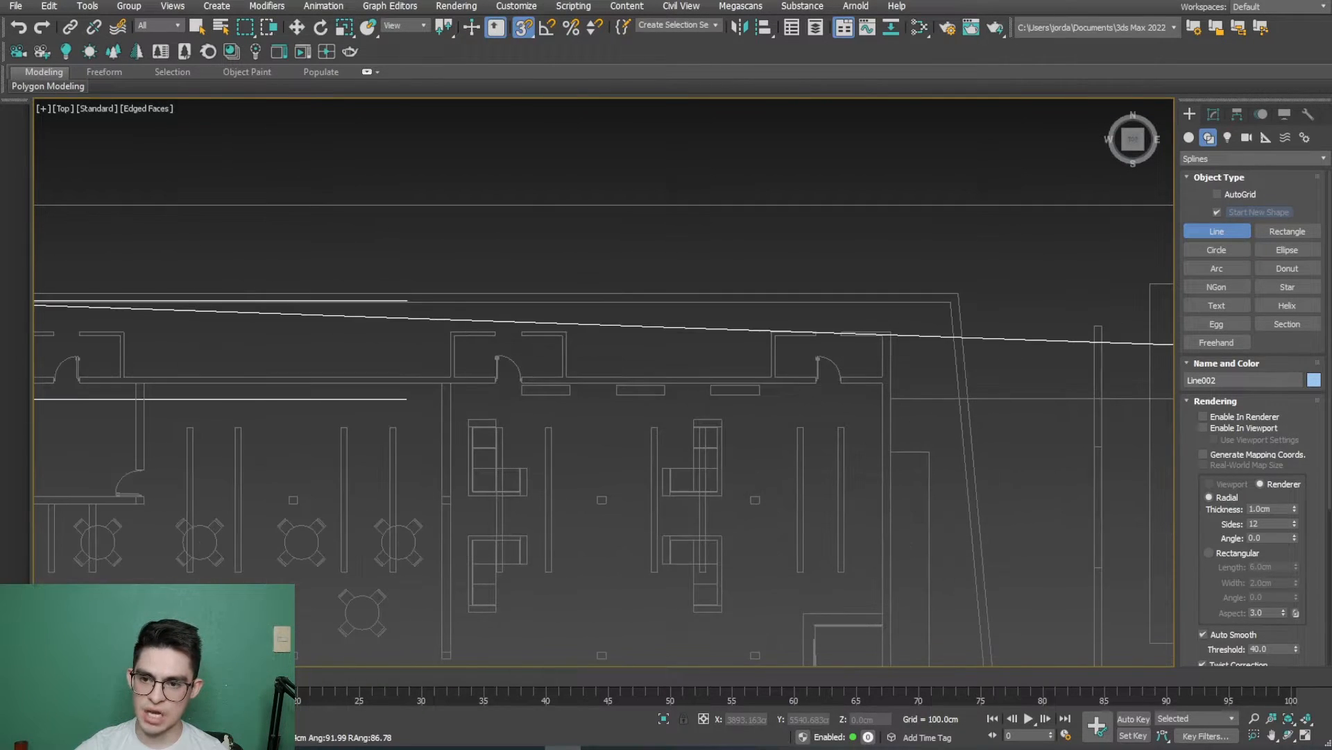
scroll(958, 327, "up", 5)
left_click(947, 248)
left_click(971, 520)
left_click(994, 520)
Step: Trace the outer face of the rear retaining wall back to the west end and close the spline
left_click(968, 223)
scroll(594, 287, "down", 4)
middle_click_drag(594, 286, 999, 305)
middle_click_drag(139, 303, 496, 295)
middle_click_drag(185, 259, 452, 261)
left_click(365, 271)
scroll(331, 422, "up", 2)
left_click(361, 421)
left_click(680, 386)
Step: Trace the west side retaining wall from the rear wall's end to the parking edge as a closed spline
scroll(495, 383, "down", 3)
scroll(495, 383, "down", 4)
scroll(458, 371, "up", 2)
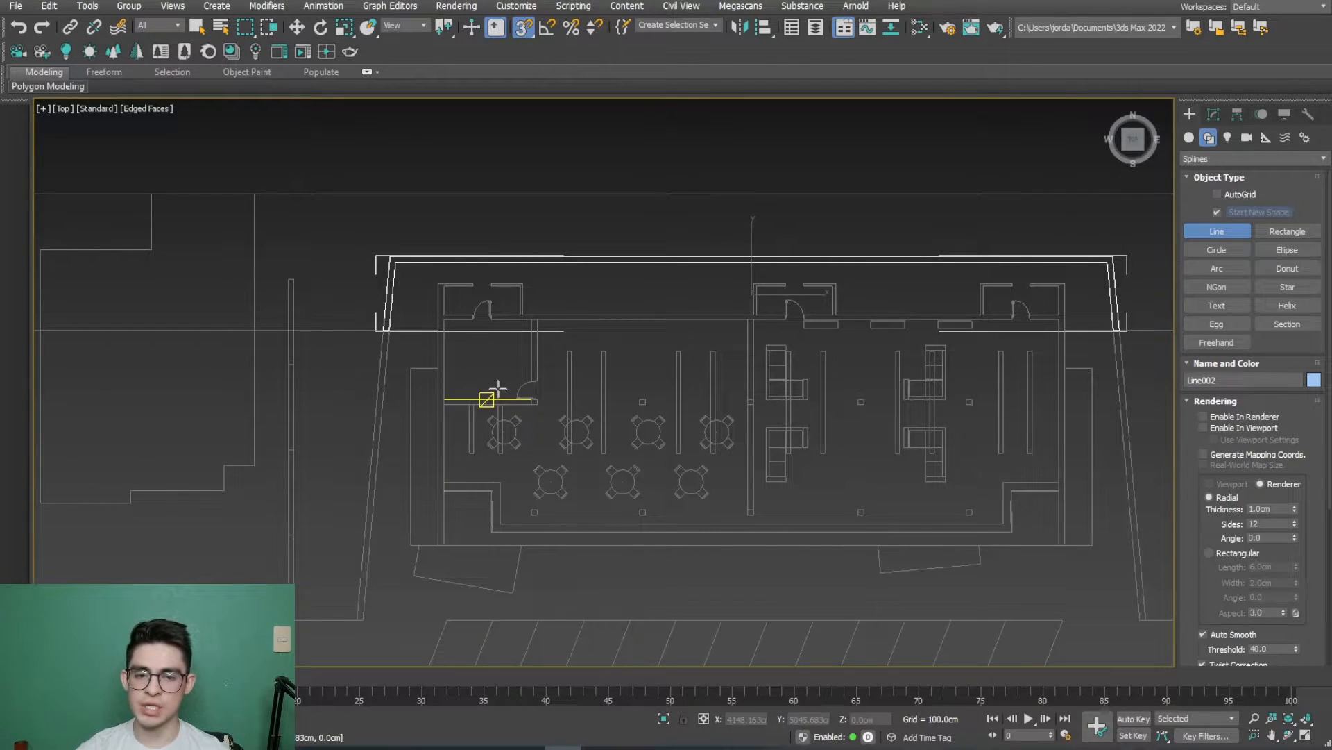
scroll(385, 336, "up", 7)
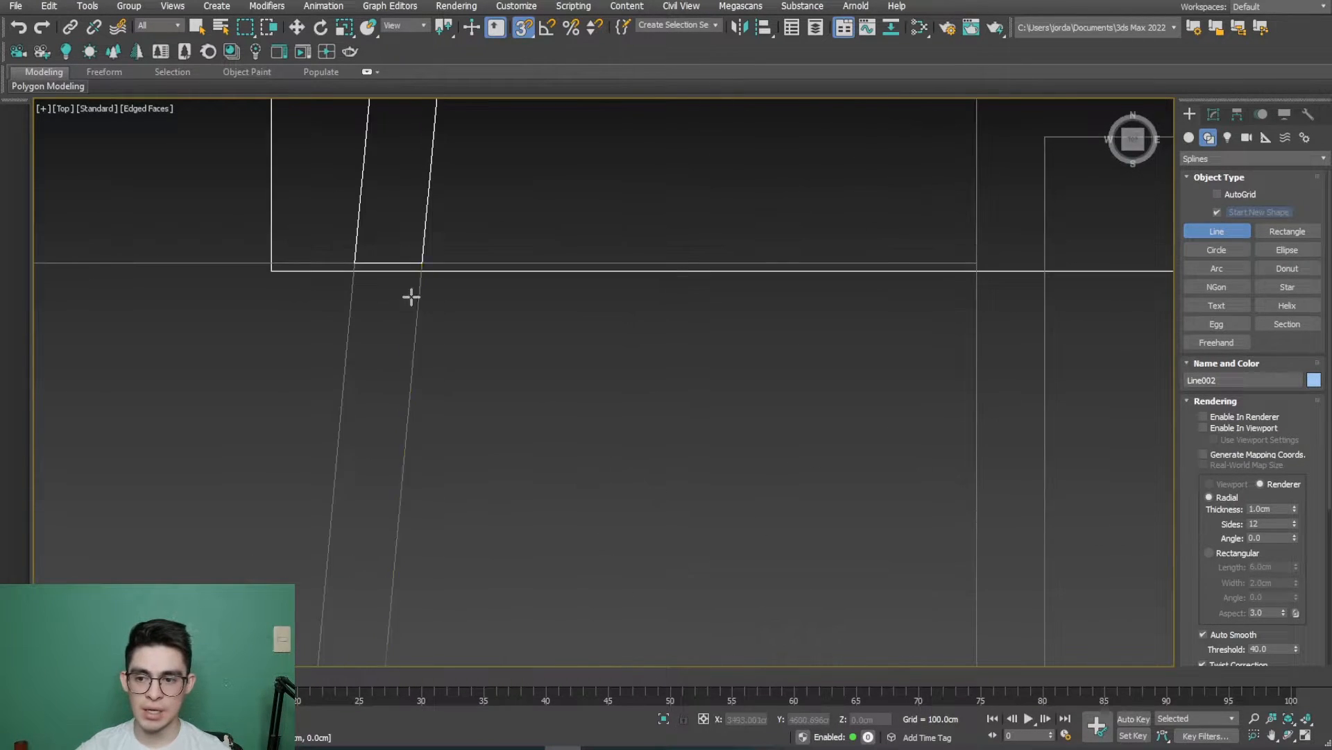
left_click(423, 266)
scroll(423, 535, "down", 4)
middle_click_drag(423, 536, 486, 173)
middle_click_drag(486, 513, 530, 160)
middle_click_drag(522, 533, 527, 422)
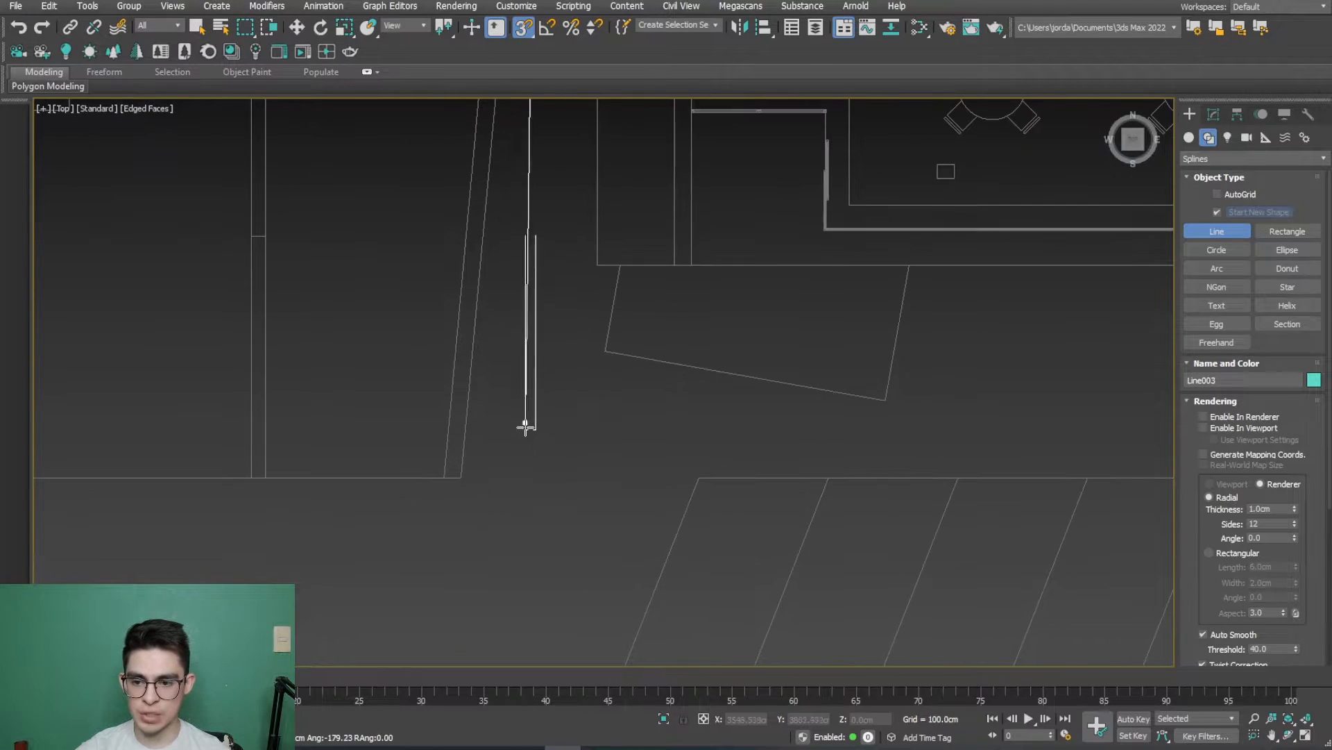
left_click(466, 484)
left_click(443, 478)
middle_click_drag(420, 181, 384, 620)
middle_click_drag(491, 131, 436, 483)
scroll(423, 446, "up", 4)
left_click(512, 472)
left_click(632, 382)
Step: Trace the east side retaining wall from the rear wall's end to the parking edge as a closed spline
scroll(822, 420, "down", 6)
scroll(823, 420, "up", 6)
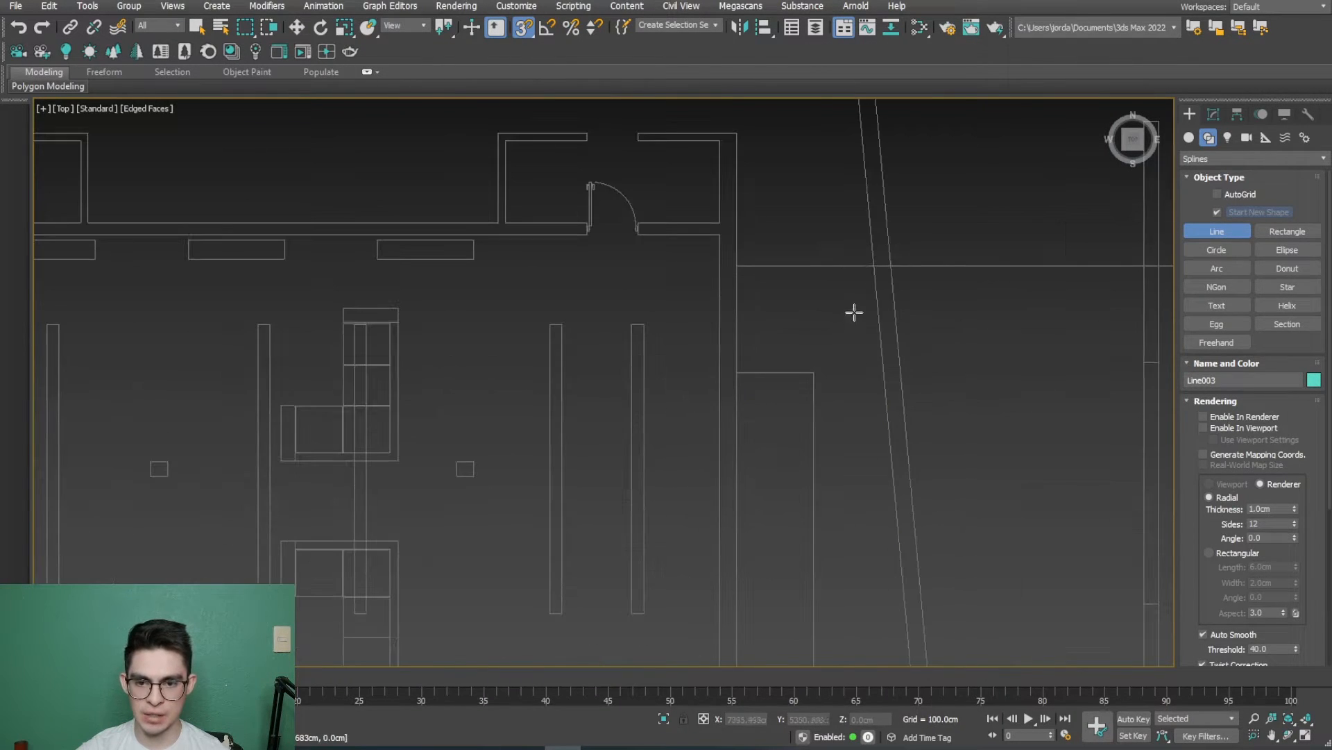
left_click(900, 271)
middle_click_drag(905, 457, 764, 229)
middle_click_drag(863, 601, 824, 380)
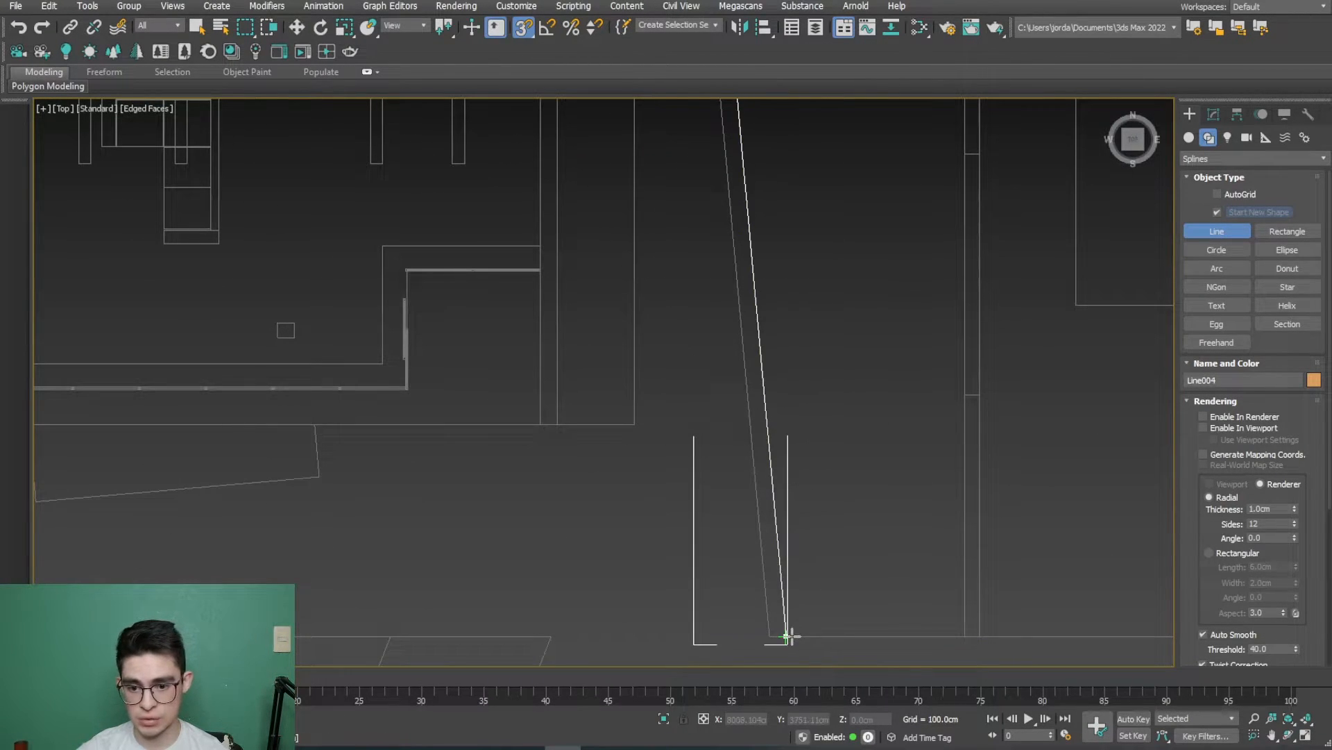
left_click(769, 638)
middle_click_drag(687, 331, 719, 595)
middle_click_drag(723, 291, 717, 581)
left_click(720, 374)
left_click(638, 384)
Step: Turn off snapping and extrude the rear U-shaped retaining wall outline 450 cm
scroll(604, 430, "down", 5)
middle_click_drag(575, 461, 695, 429)
right_click(590, 513)
left_click(586, 519)
middle_click_drag(615, 484, 609, 437, "alt")
left_click(657, 271)
middle_click_drag(609, 437, 617, 433, "alt")
middle_click_drag(515, 505, 569, 498)
key("s")
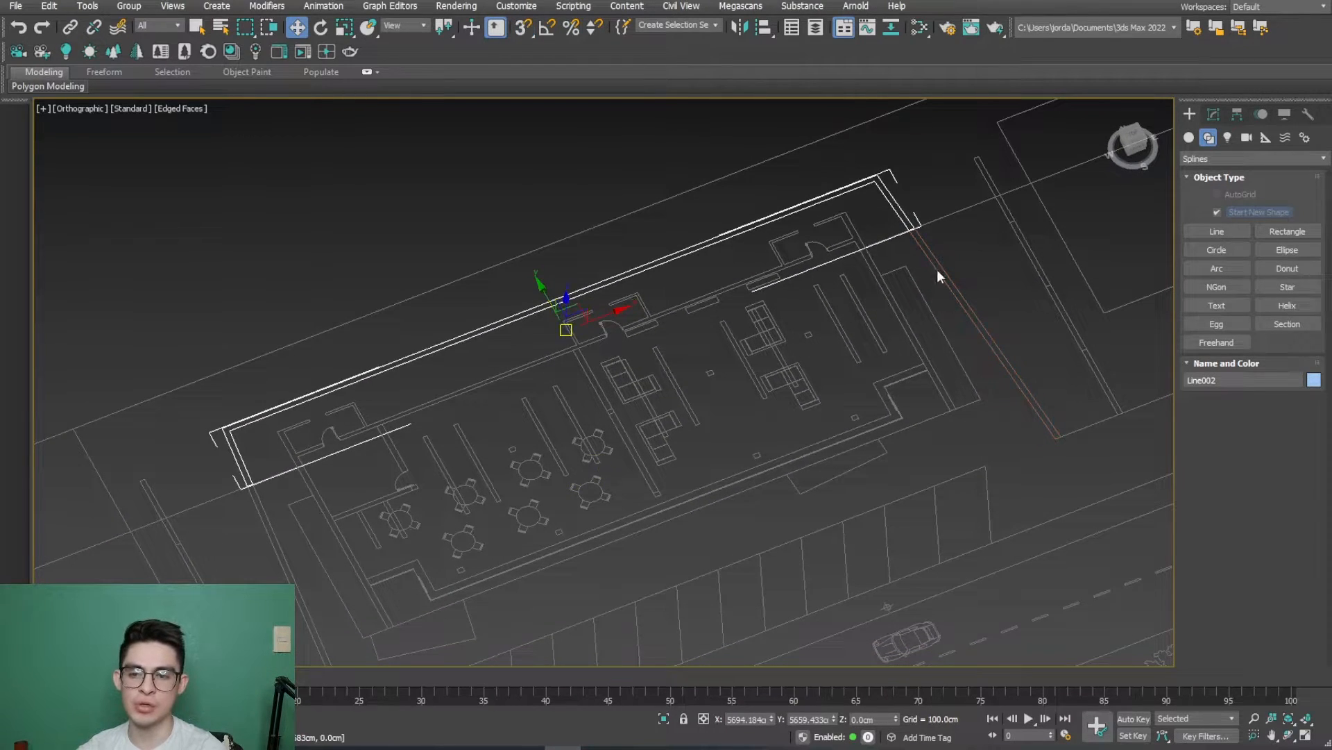
left_click(1213, 115)
left_click(1217, 152)
type("ex")
left_click(1209, 169)
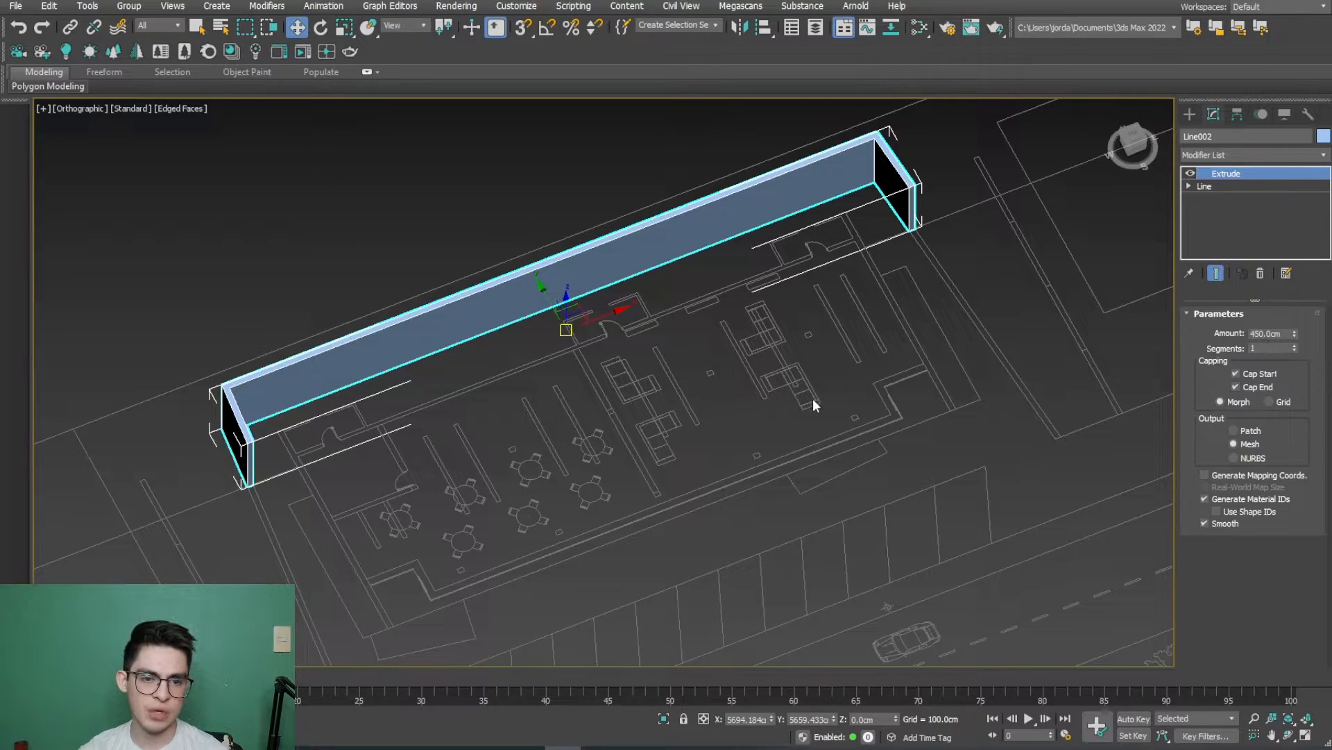
Step: Extrude the east side retaining wall outline 480 cm
left_click(828, 386)
left_click(943, 327)
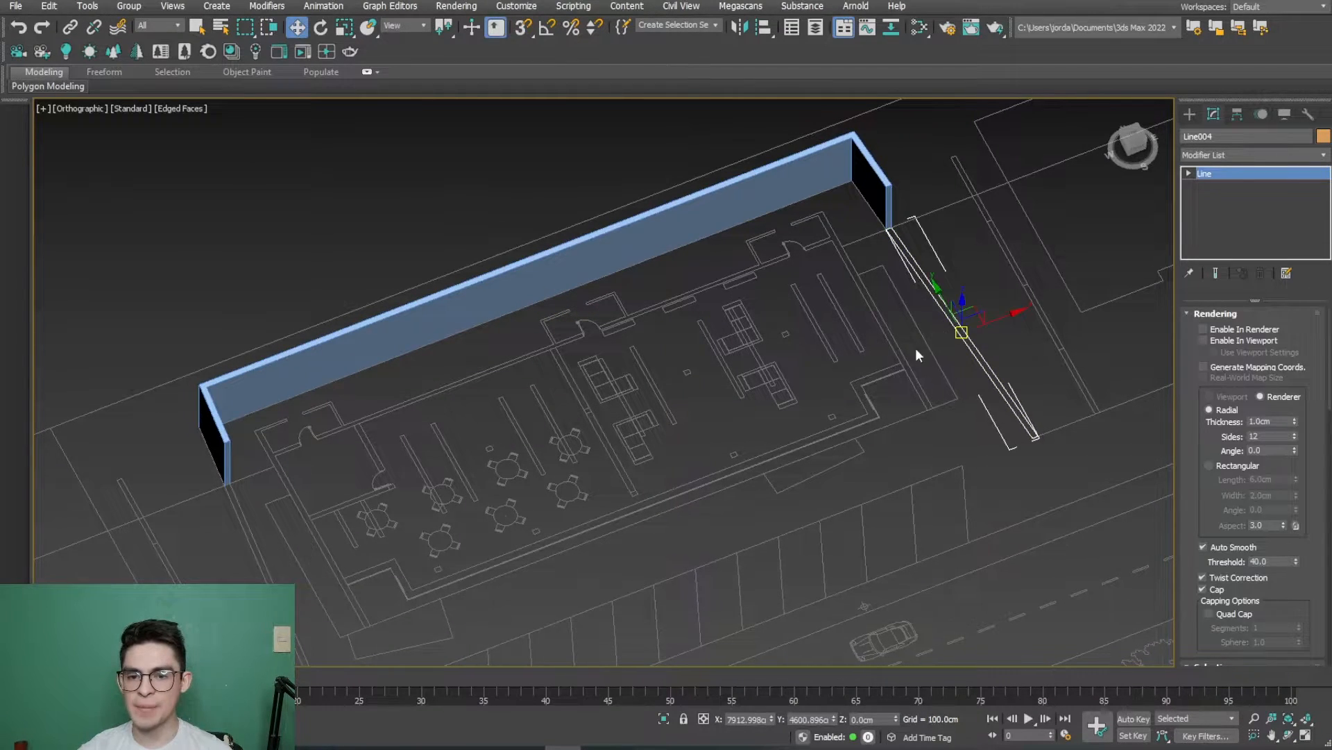
left_click(1199, 155)
type("ex")
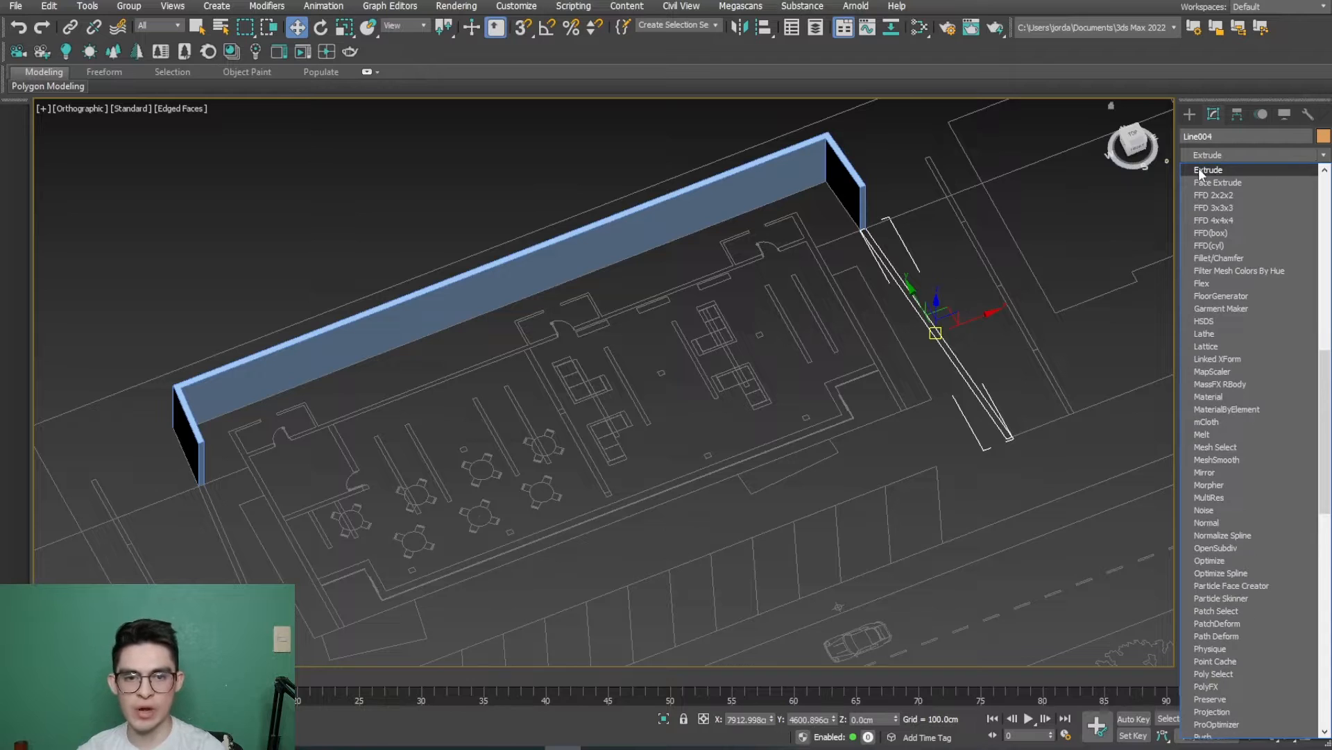
left_click(1201, 169)
type("480")
key("Return")
middle_click_drag(647, 445, 736, 396)
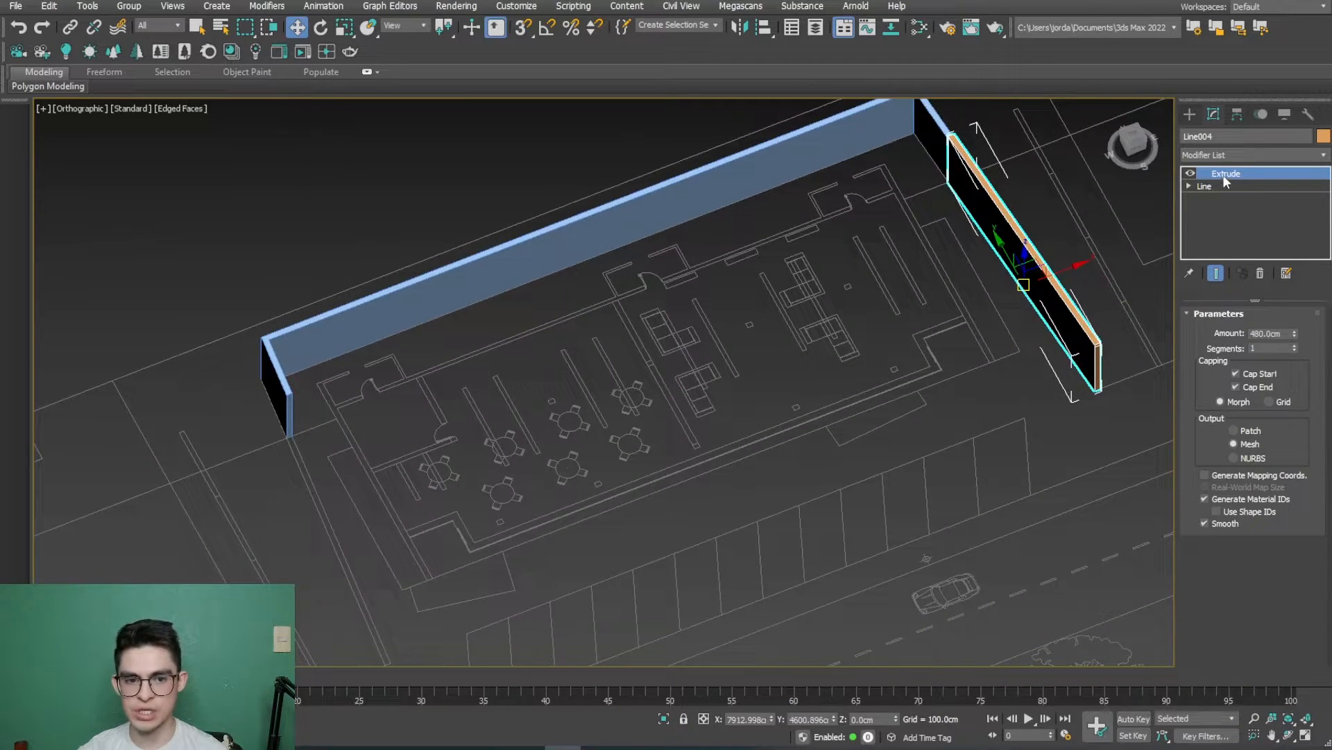
Step: Give the west side retaining wall outline the same extrusion as the east side wall, then deselect
left_click(318, 497)
middle_click_drag(659, 500, 584, 422)
middle_click_drag(509, 209, 556, 328)
scroll(557, 329, "up", 5)
scroll(577, 422, "down", 4)
middle_click_drag(565, 652, 549, 500)
middle_click_drag(548, 499, 733, 416)
scroll(555, 534, "down", 3)
left_click(556, 535)
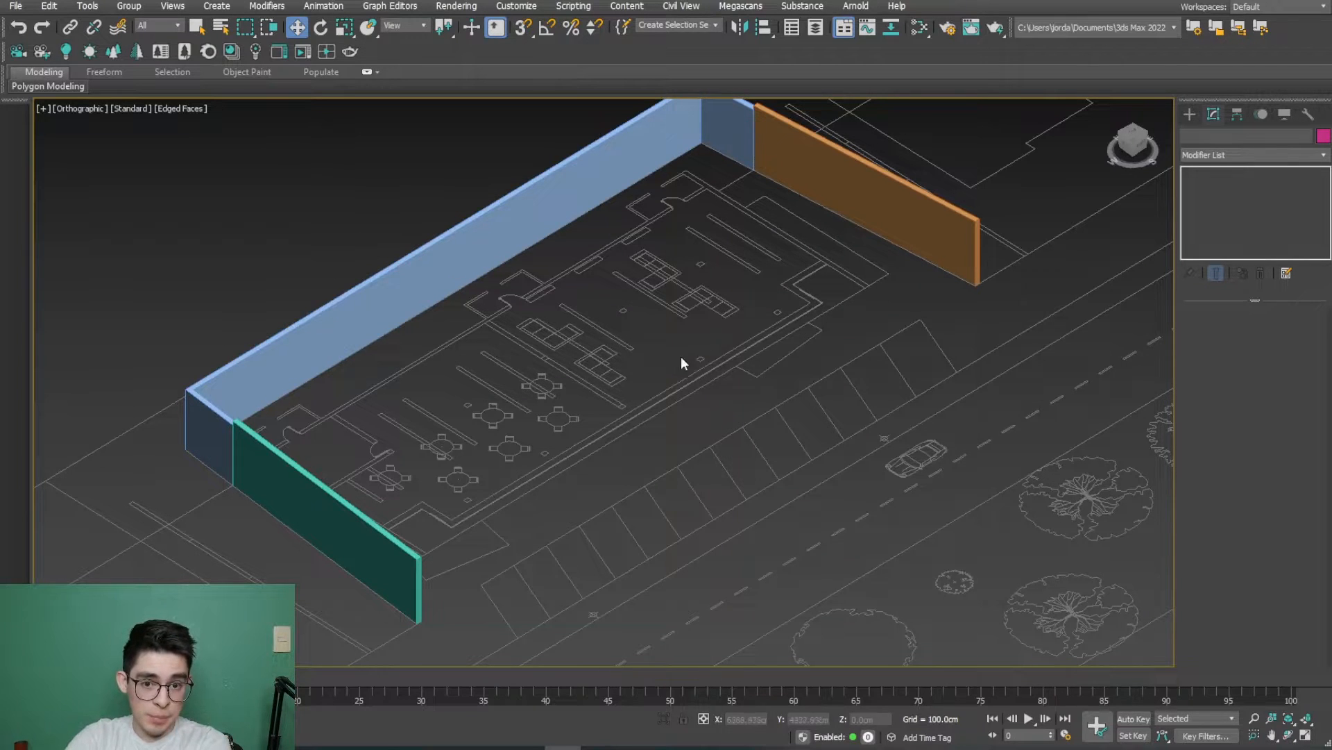
scroll(681, 356, "down", 2)
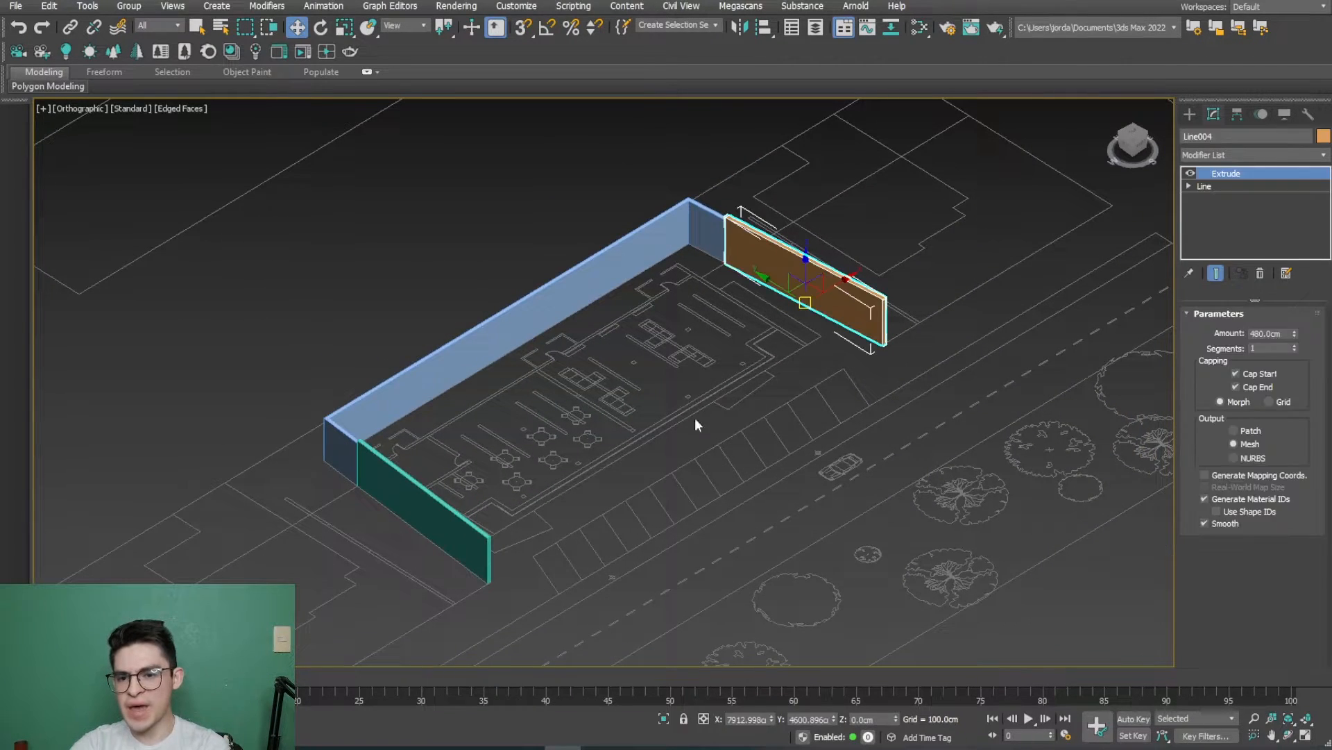
left_click(696, 425)
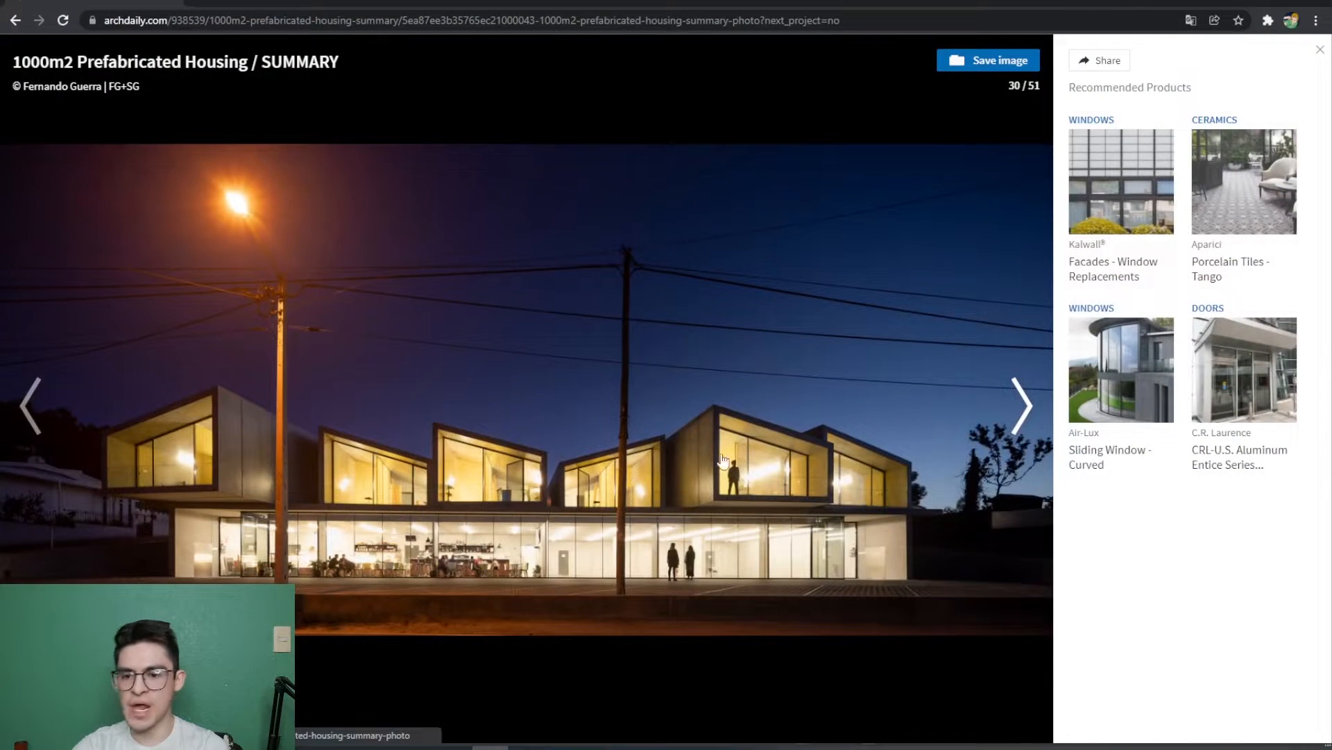
Step: Switch to the browser and look through the ArchDaily images of 1000m2 Prefabricated Housing / SUMMARY for the side retaining walls
left_click(1007, 406)
left_click(1008, 406)
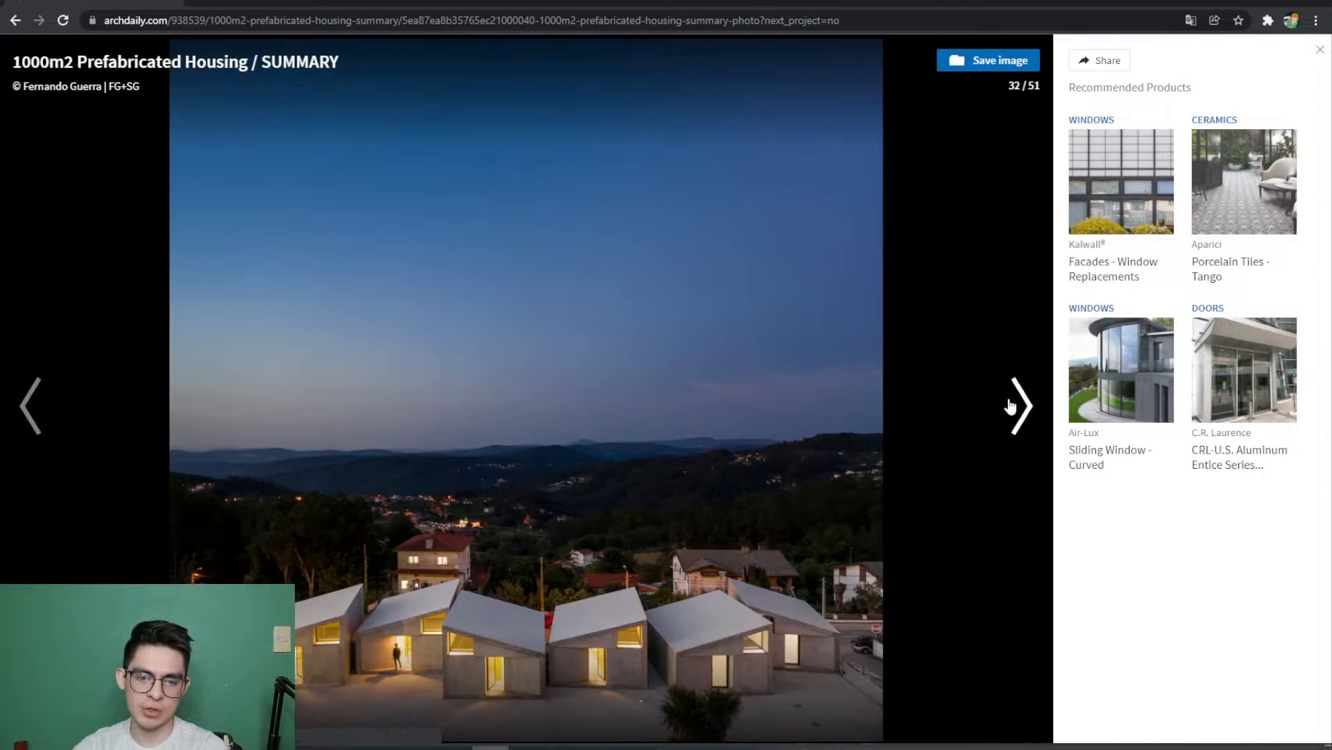
left_click(35, 415)
left_click(33, 409)
left_click(33, 409)
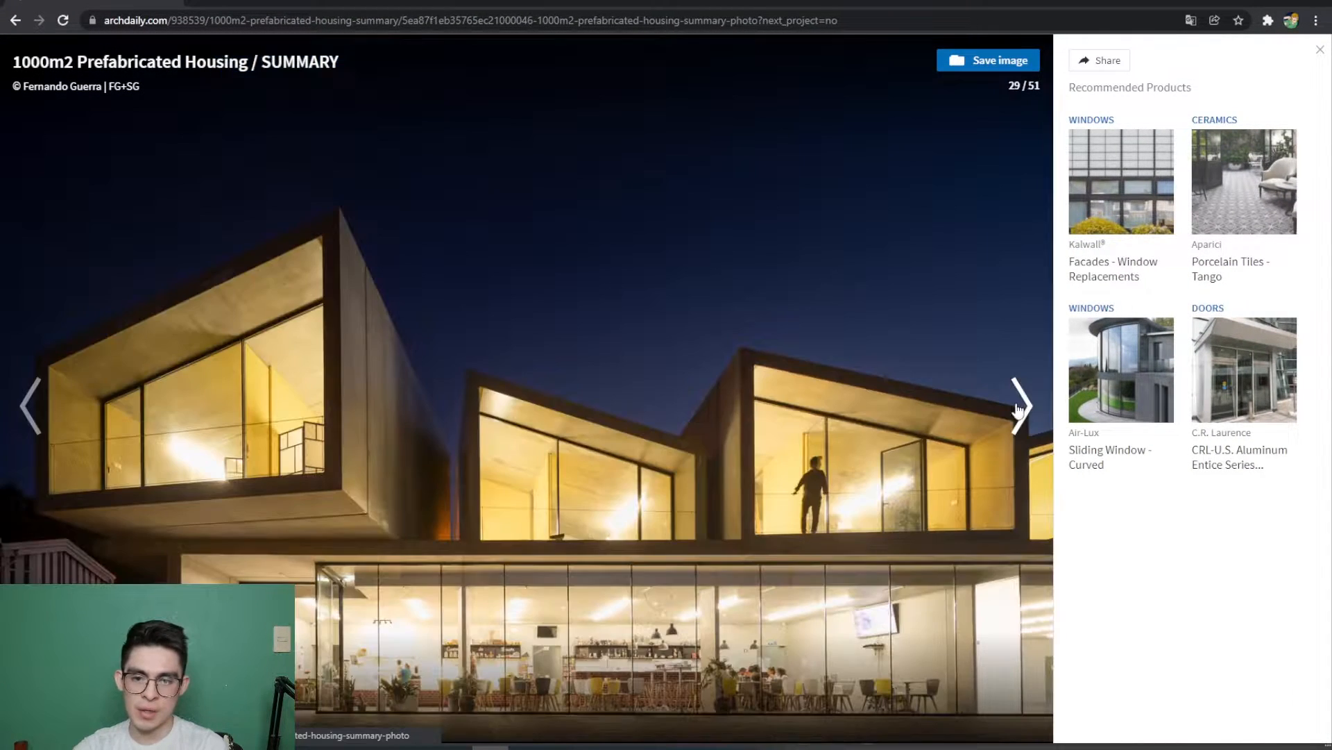
left_click(35, 410)
left_click(31, 413)
left_click(952, 440)
left_click(952, 440)
left_click(951, 440)
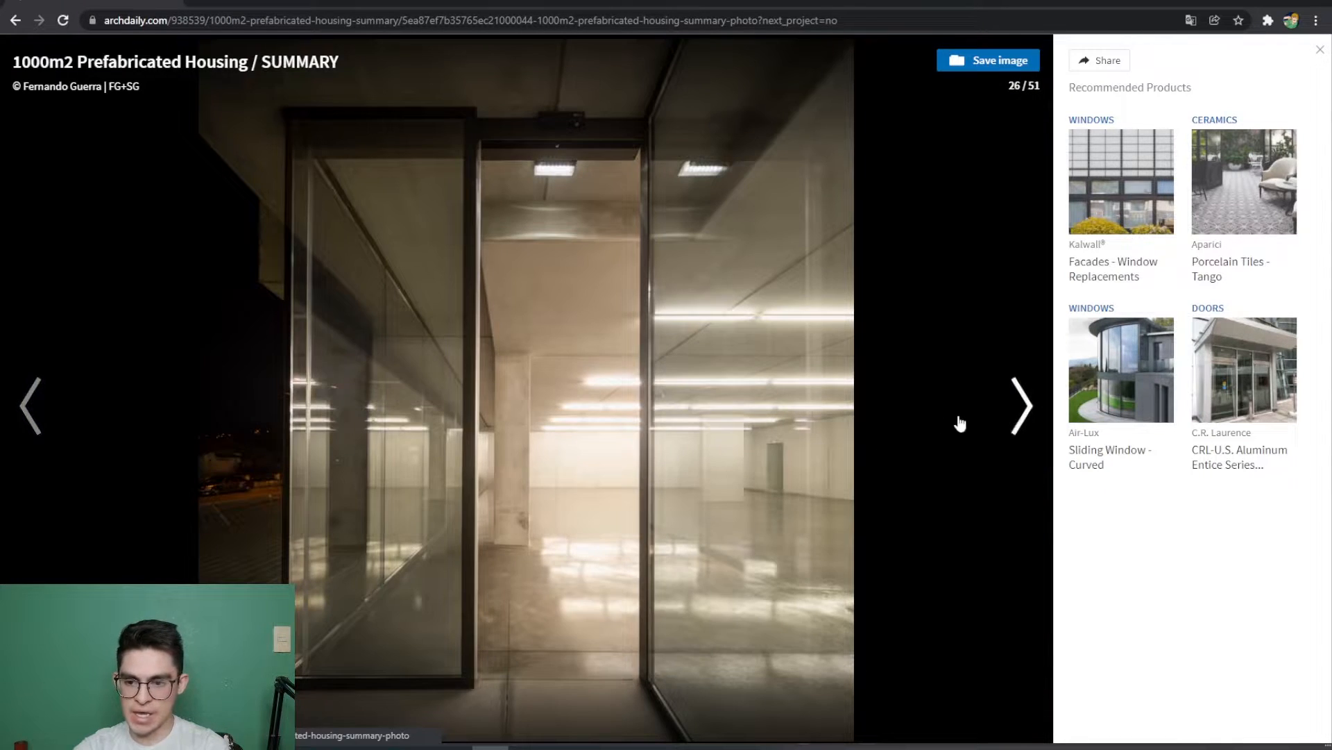
left_click(952, 440)
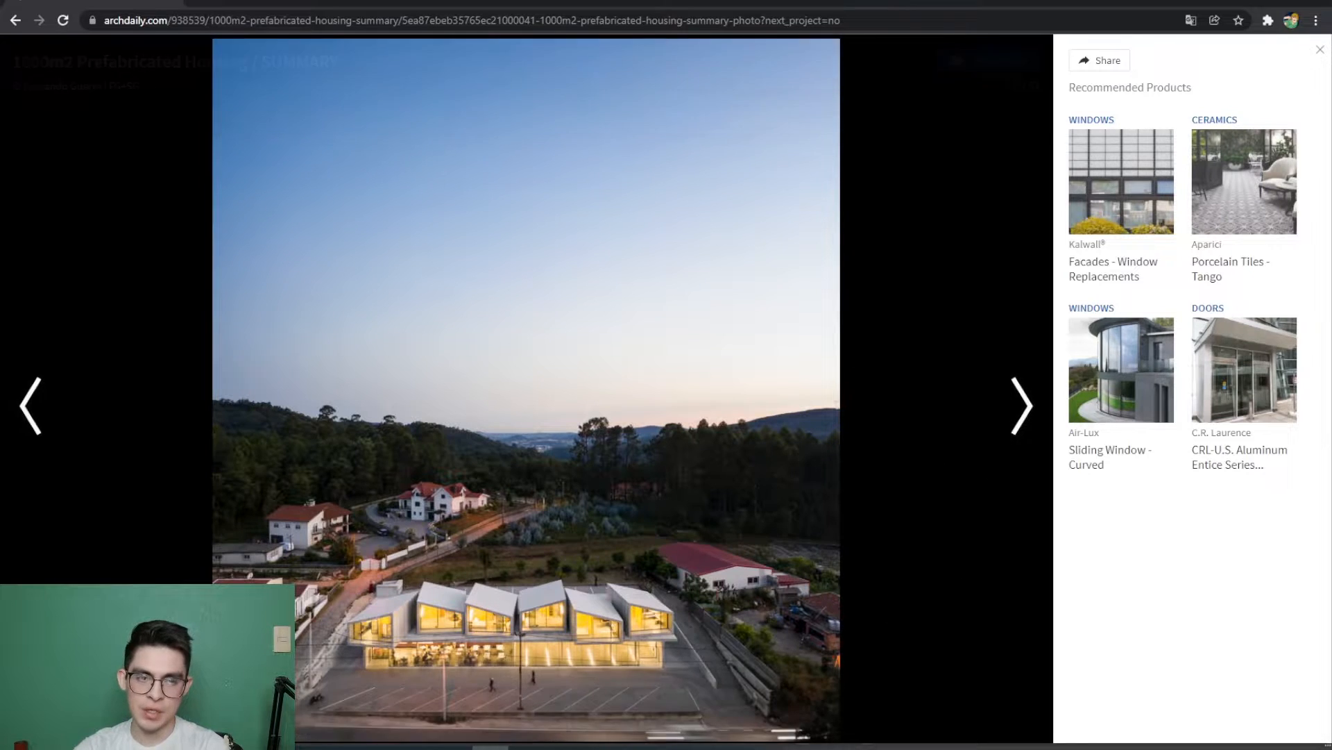
left_click(1034, 414)
left_click(1034, 414)
left_click(1034, 415)
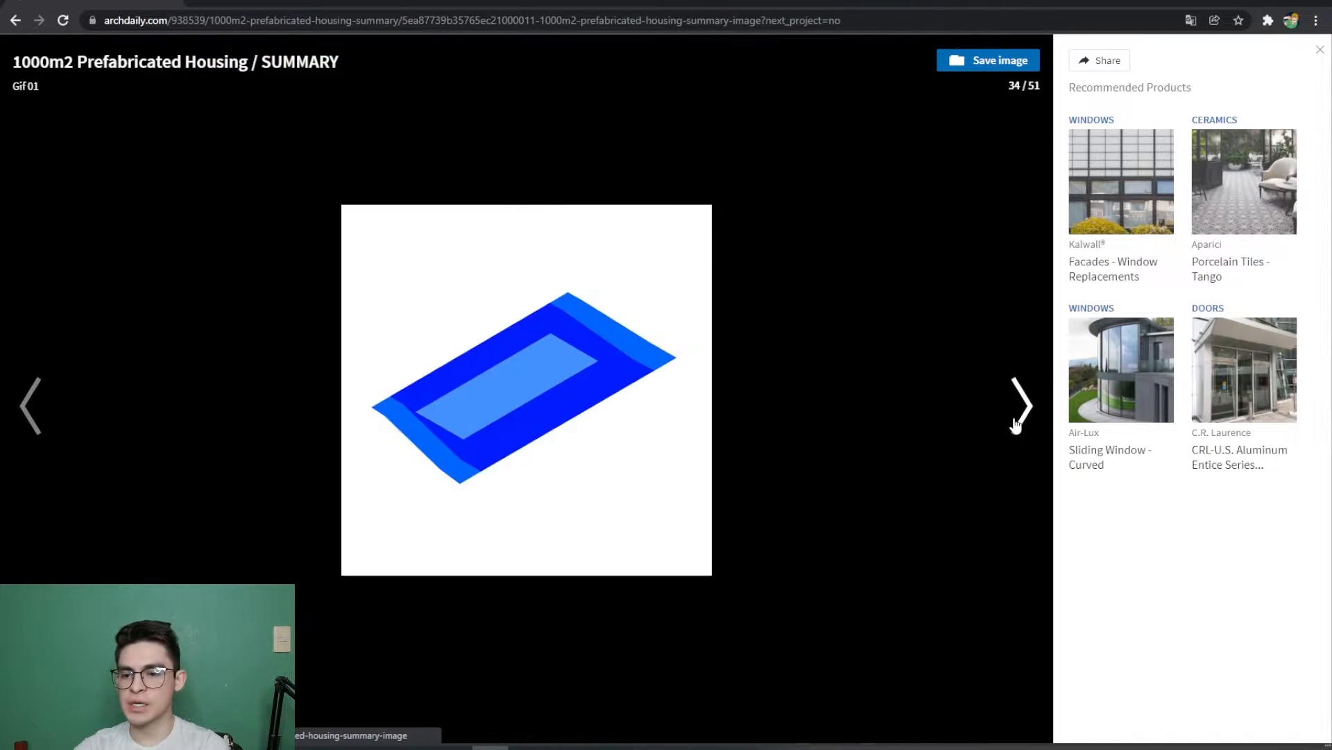
left_click(1034, 414)
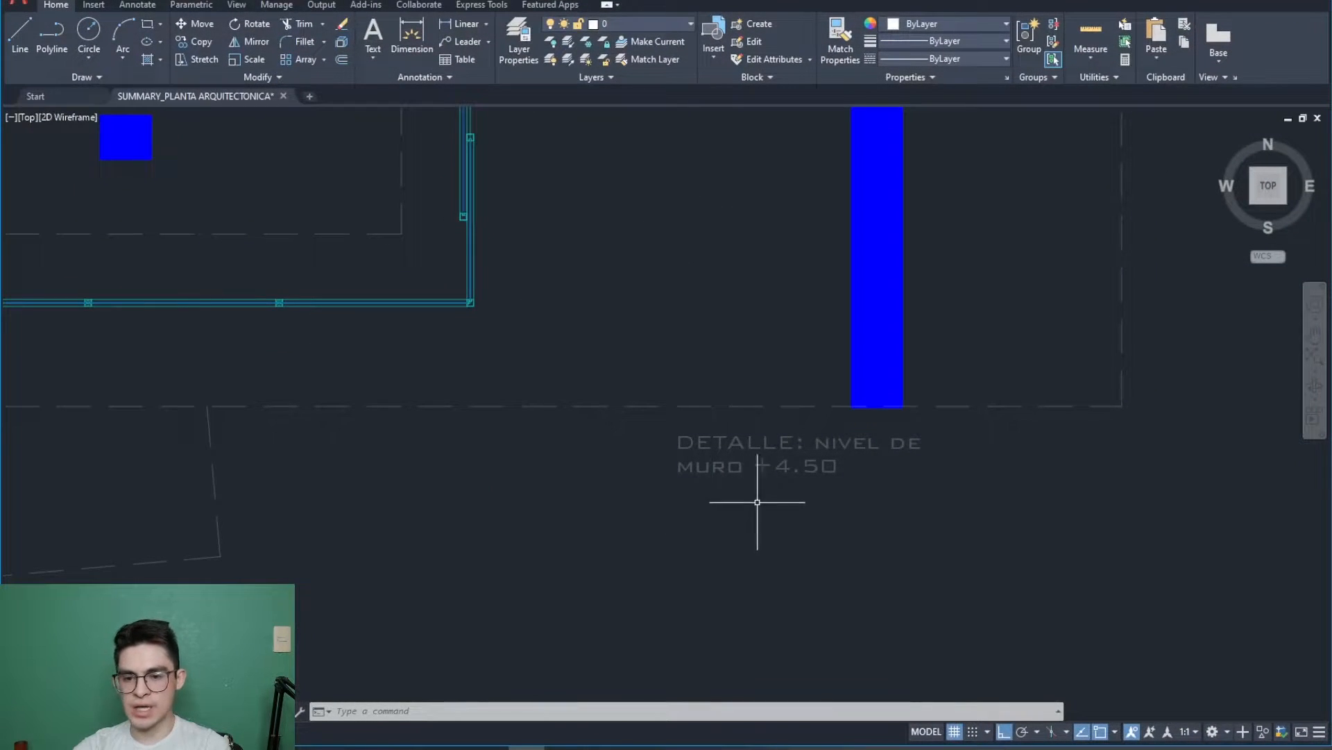
Step: Switch to AutoCAD and check the wall level notes in the SUMMARY_PLANTA ARQUITECTONICA drawing
scroll(598, 519, "up", 3)
scroll(598, 519, "down", 4)
scroll(758, 387, "up", 8)
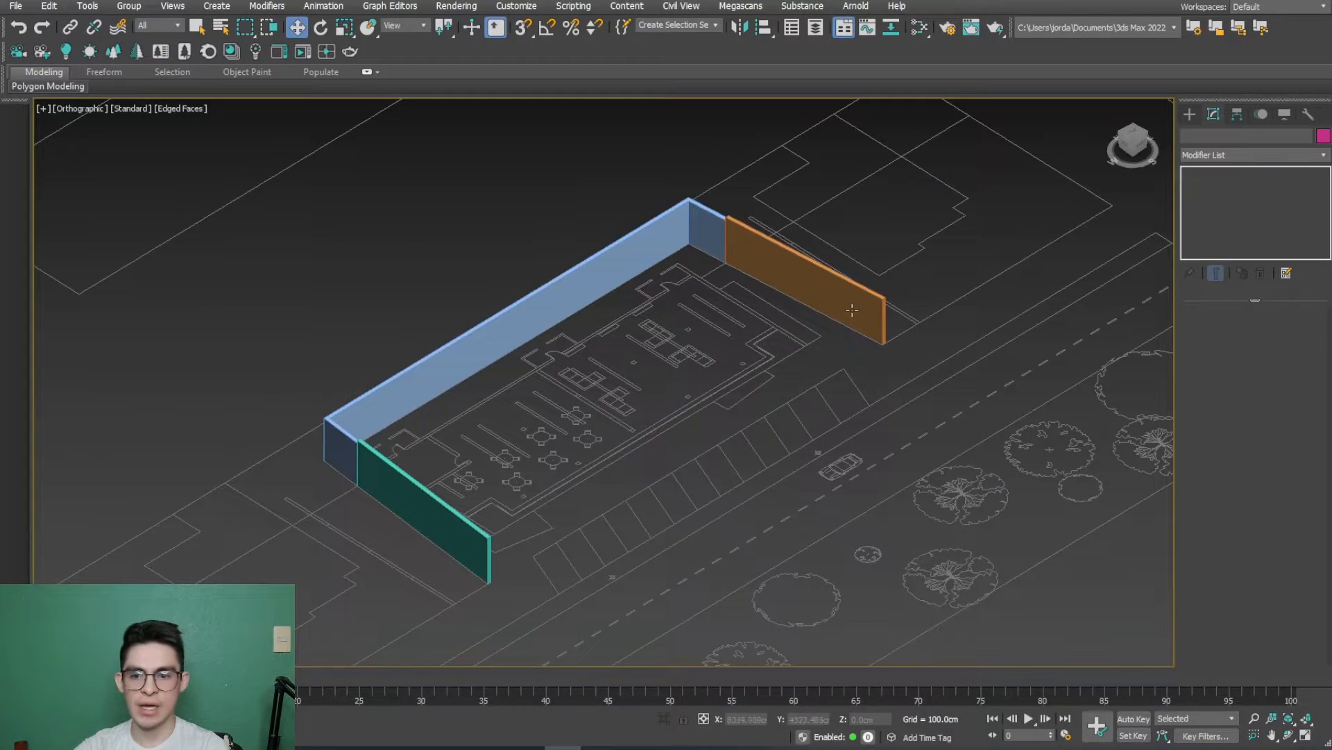
Step: Convert the east side retaining wall to Editable Poly and attach the west side wall to it
left_click(798, 291)
middle_click_drag(800, 335, 777, 357)
right_click(776, 354)
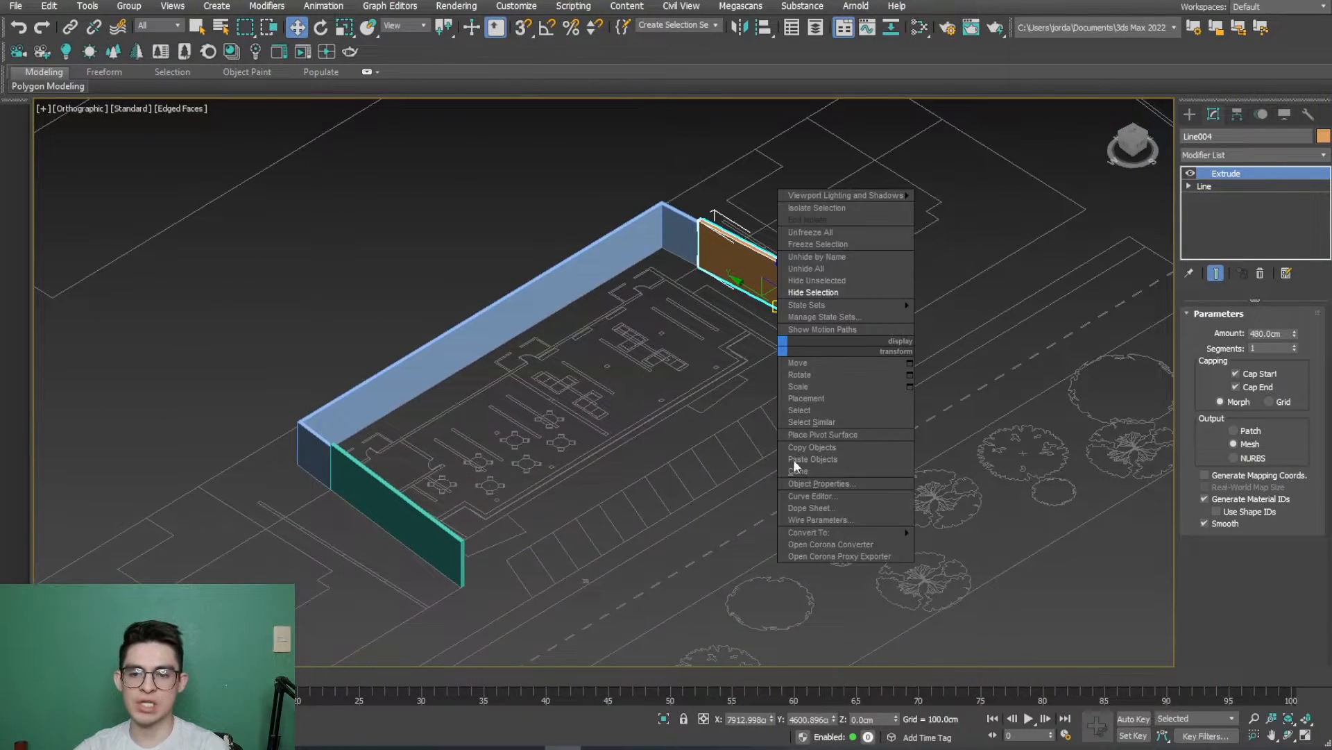
mouse_move(880, 532)
left_click(947, 544)
left_click(1211, 621)
left_click(455, 548)
key("w")
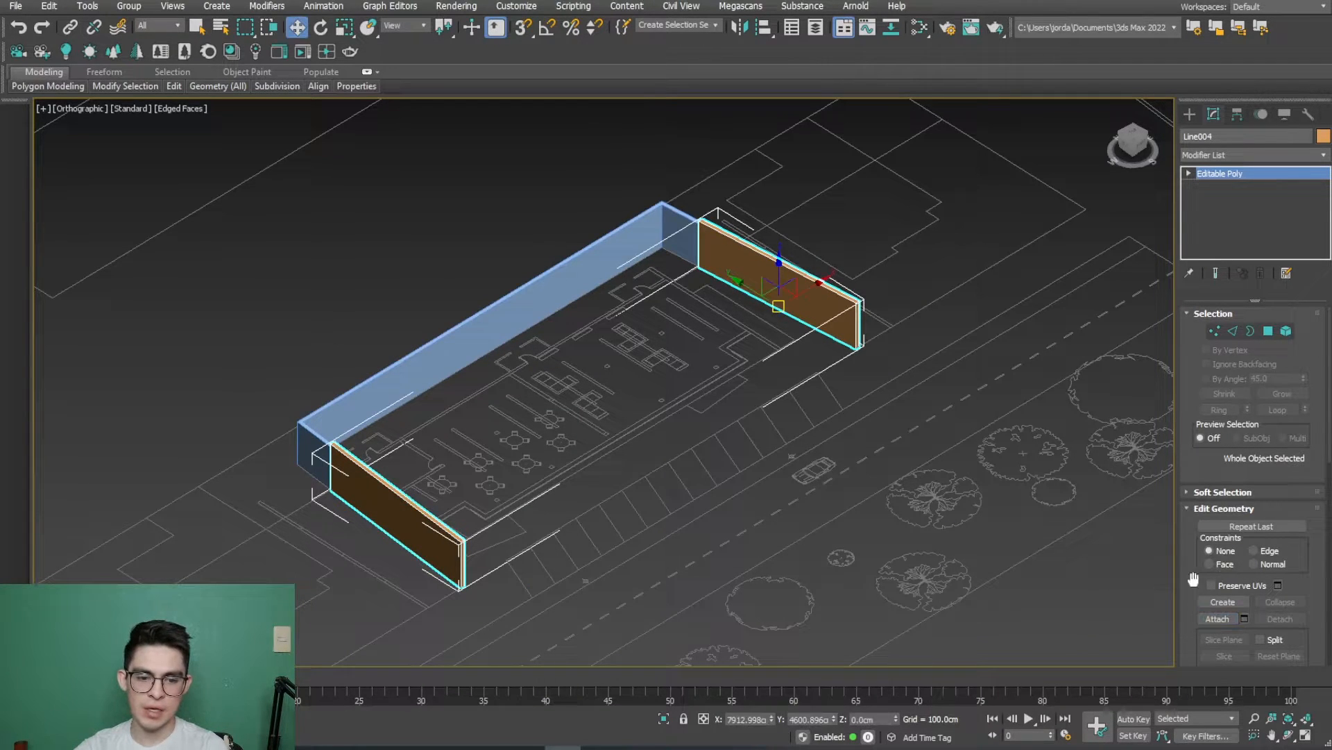
Step: Lower the top edge at the front end of the east side retaining wall to a Z height of 60 cm
left_click(1234, 331)
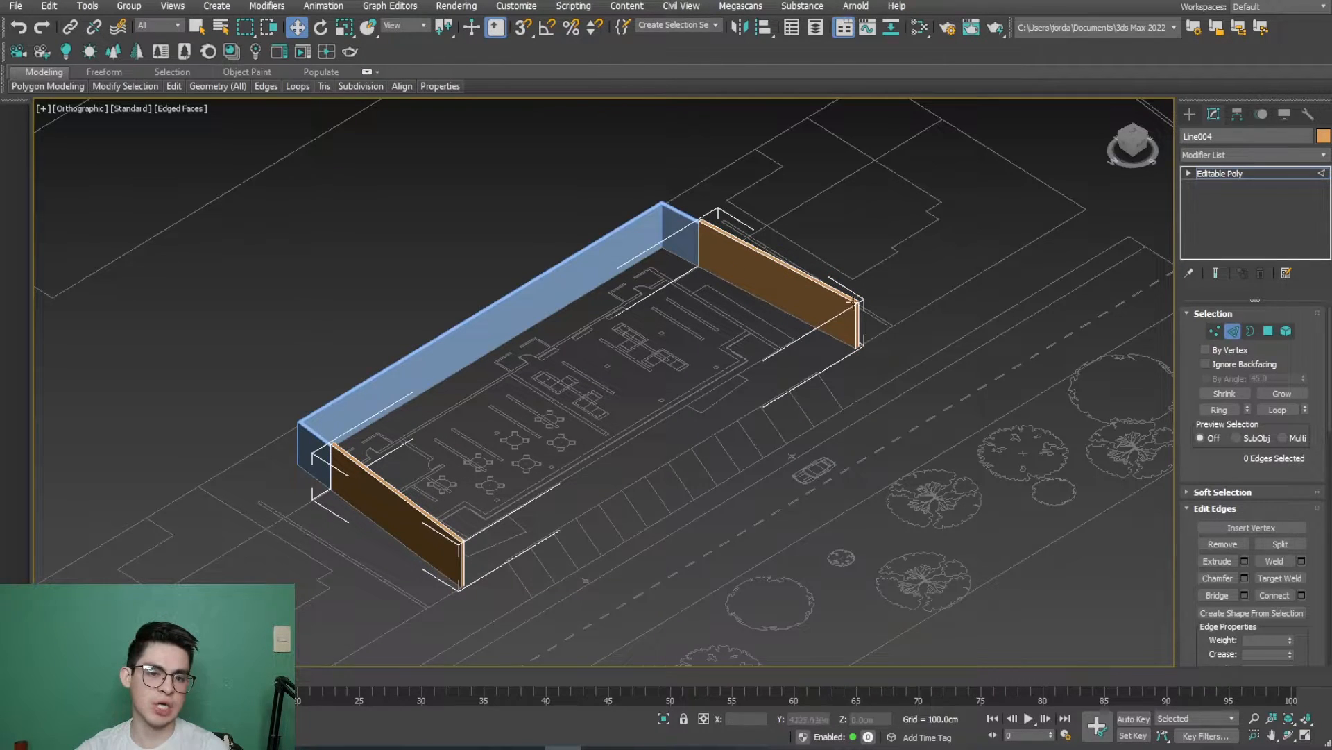
scroll(810, 324, "up", 10)
scroll(810, 324, "up", 5)
left_click(813, 293)
scroll(811, 309, "down", 2)
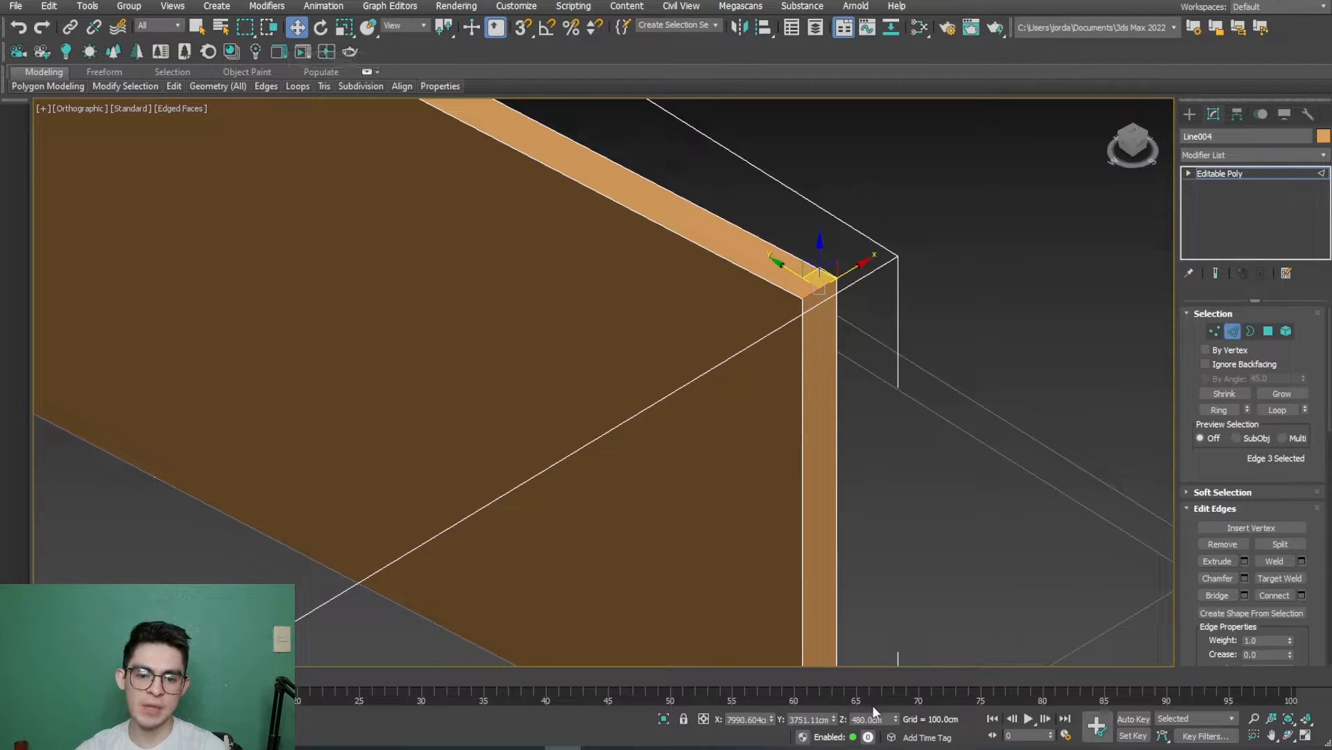
double_click(882, 719)
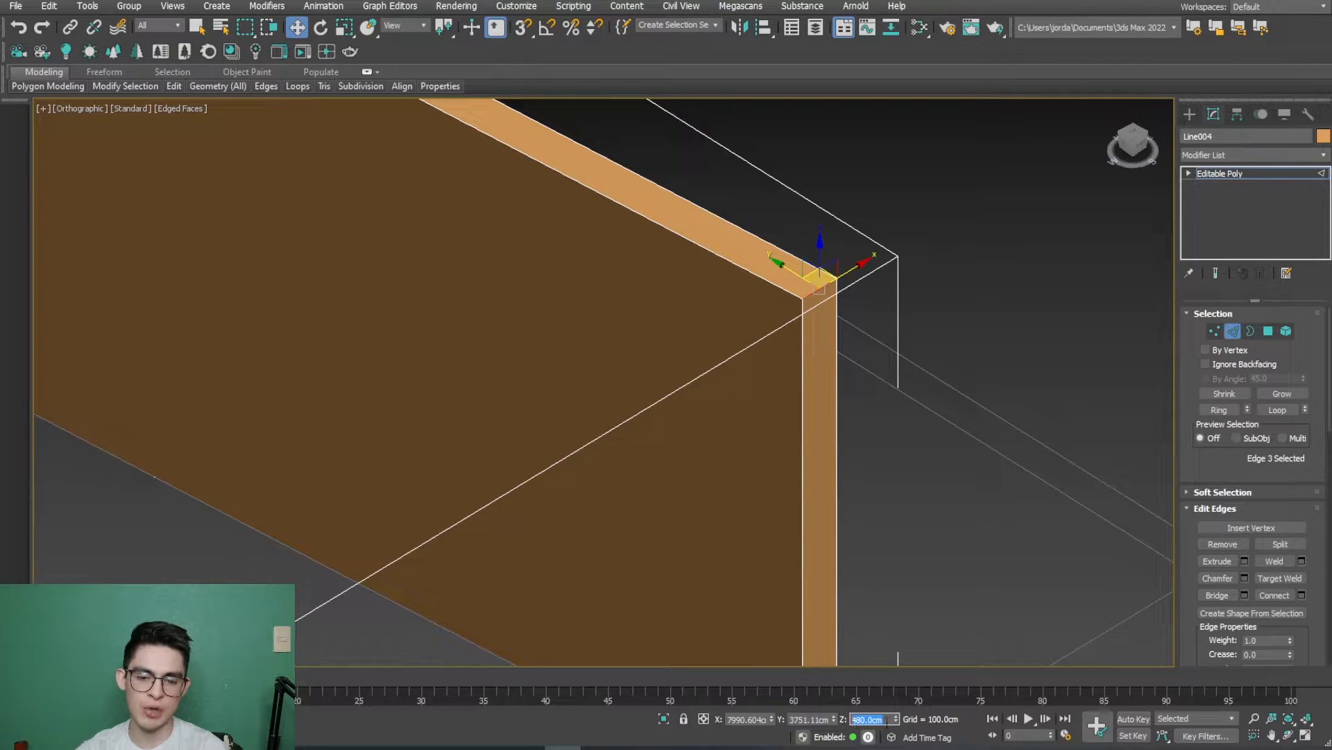
left_click(705, 720)
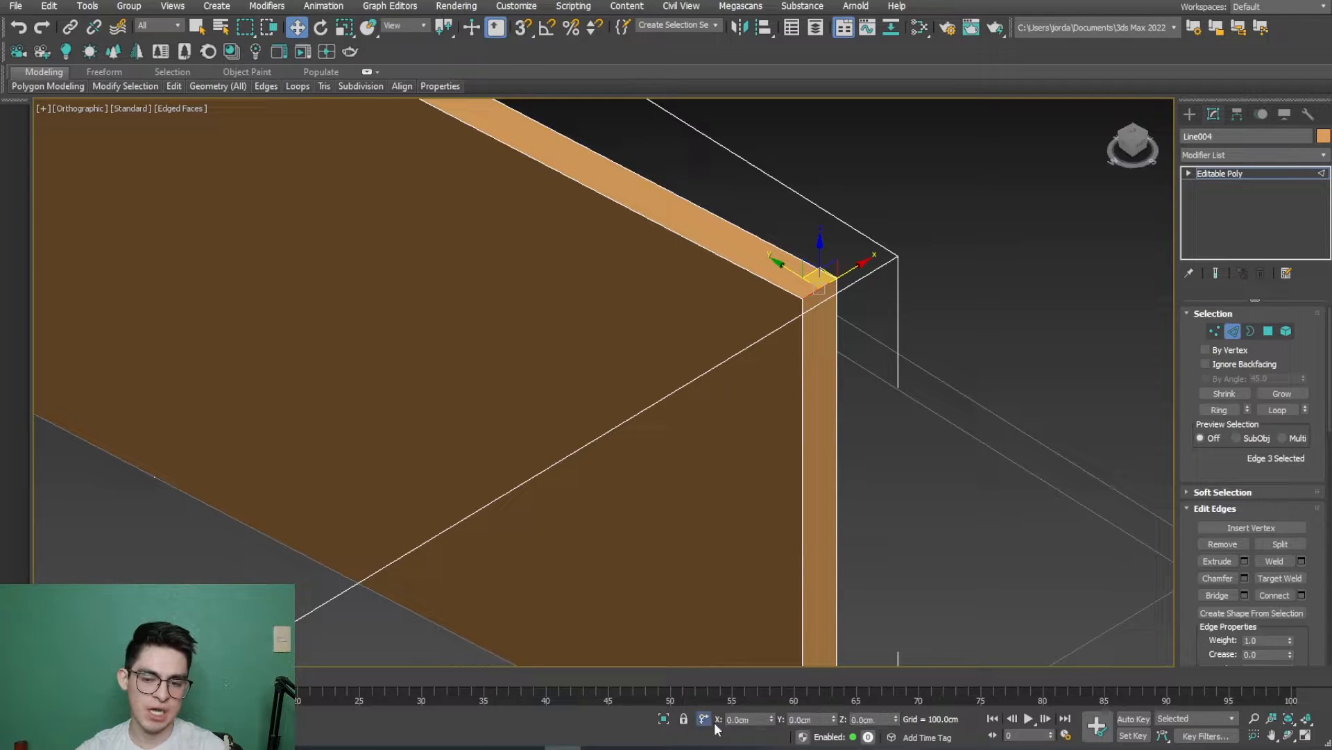
left_click(702, 722)
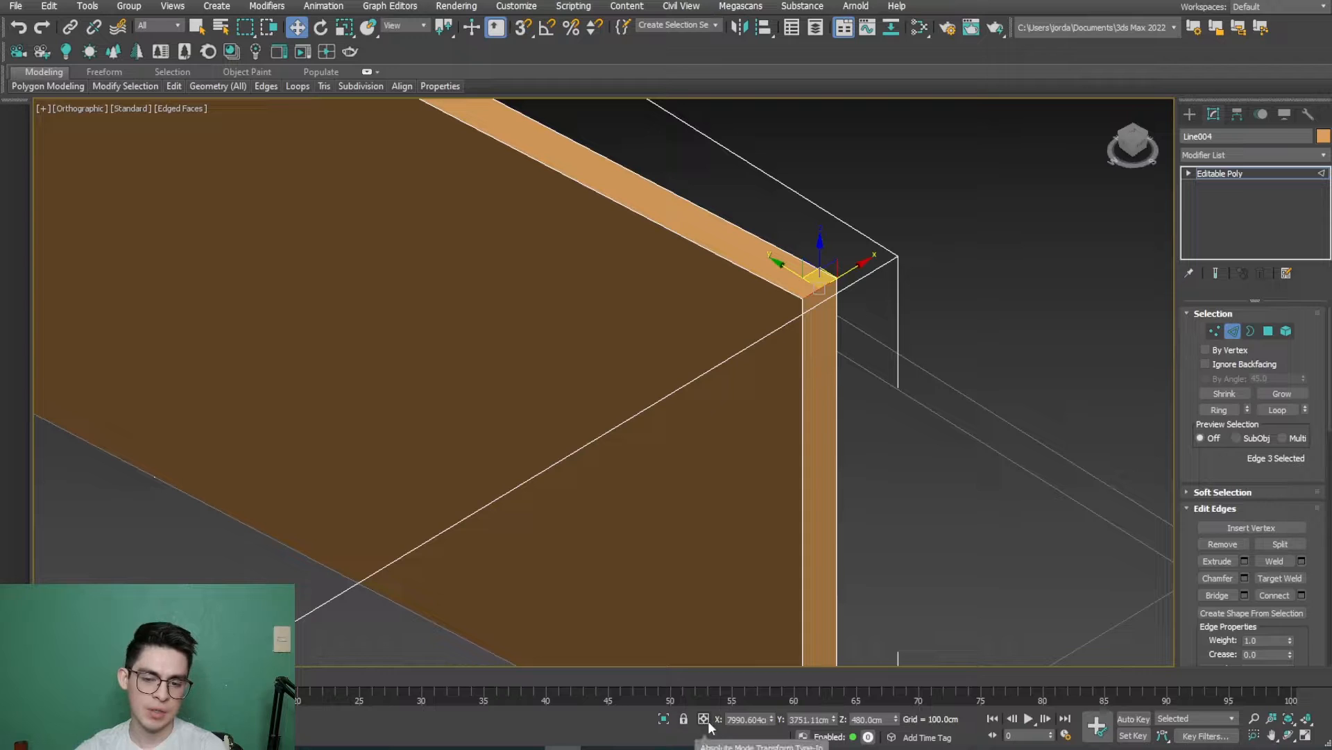
double_click(886, 722)
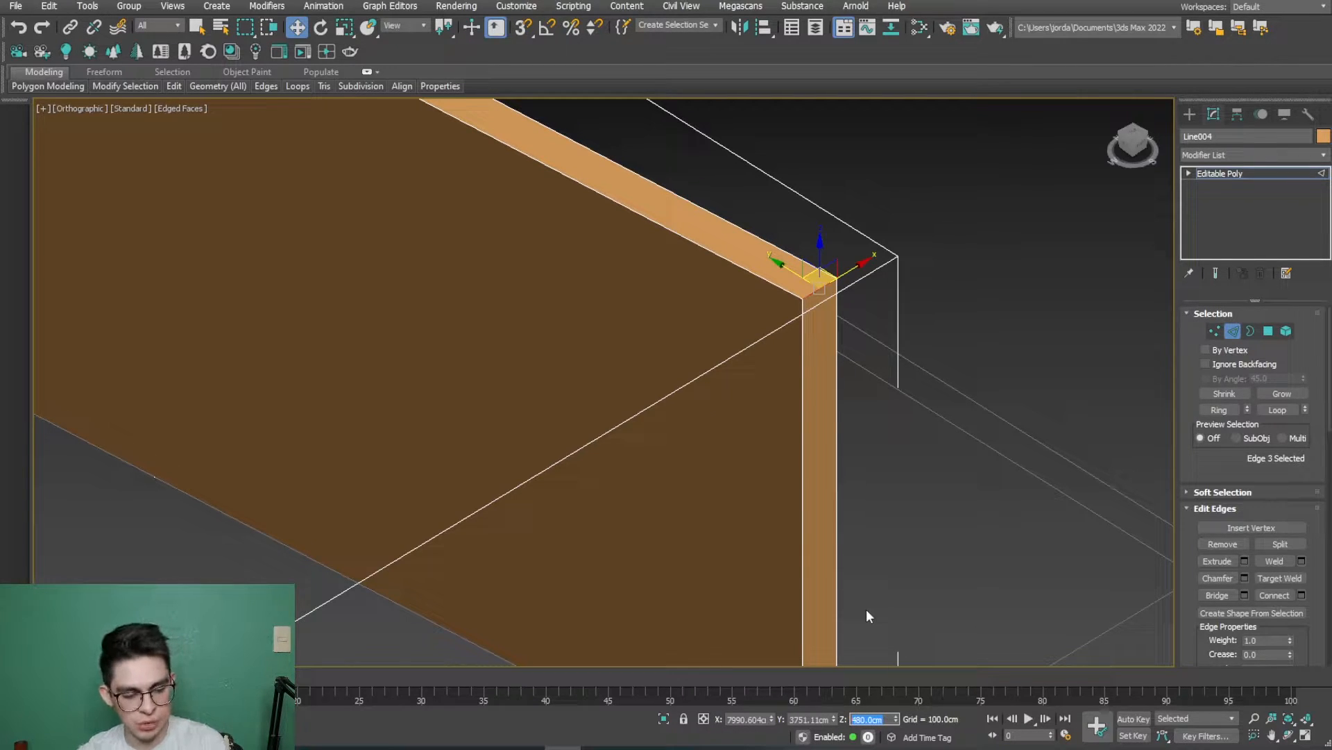
type("60")
key("Return")
Step: Lower the top front edge of the west side retaining wall to Z 60 cm, then leave edge editing and deselect
scroll(624, 512, "down", 3)
middle_click_drag(682, 512, 577, 542, "alt")
scroll(576, 542, "down", 2)
middle_click_drag(278, 618, 774, 480)
scroll(286, 486, "up", 9)
left_click(230, 498)
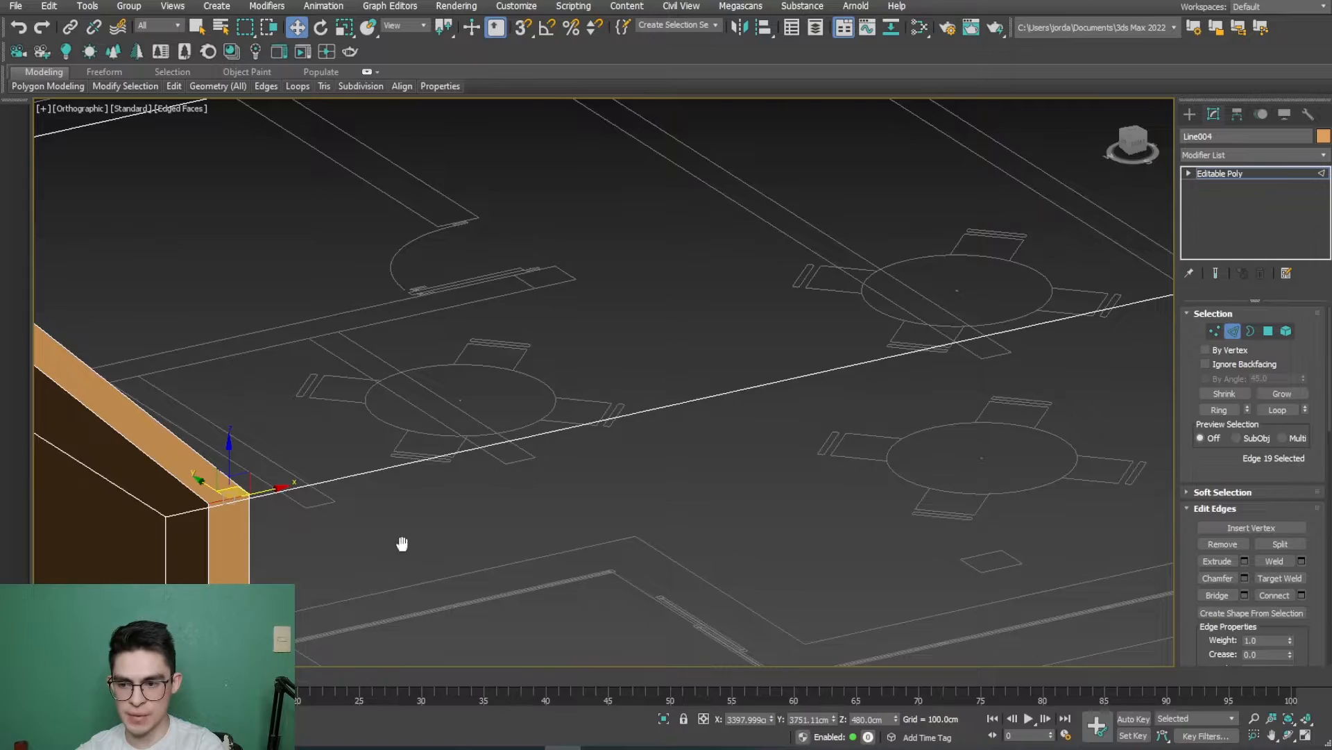
middle_click_drag(395, 563, 452, 485)
double_click(867, 719)
type("60")
key("Return")
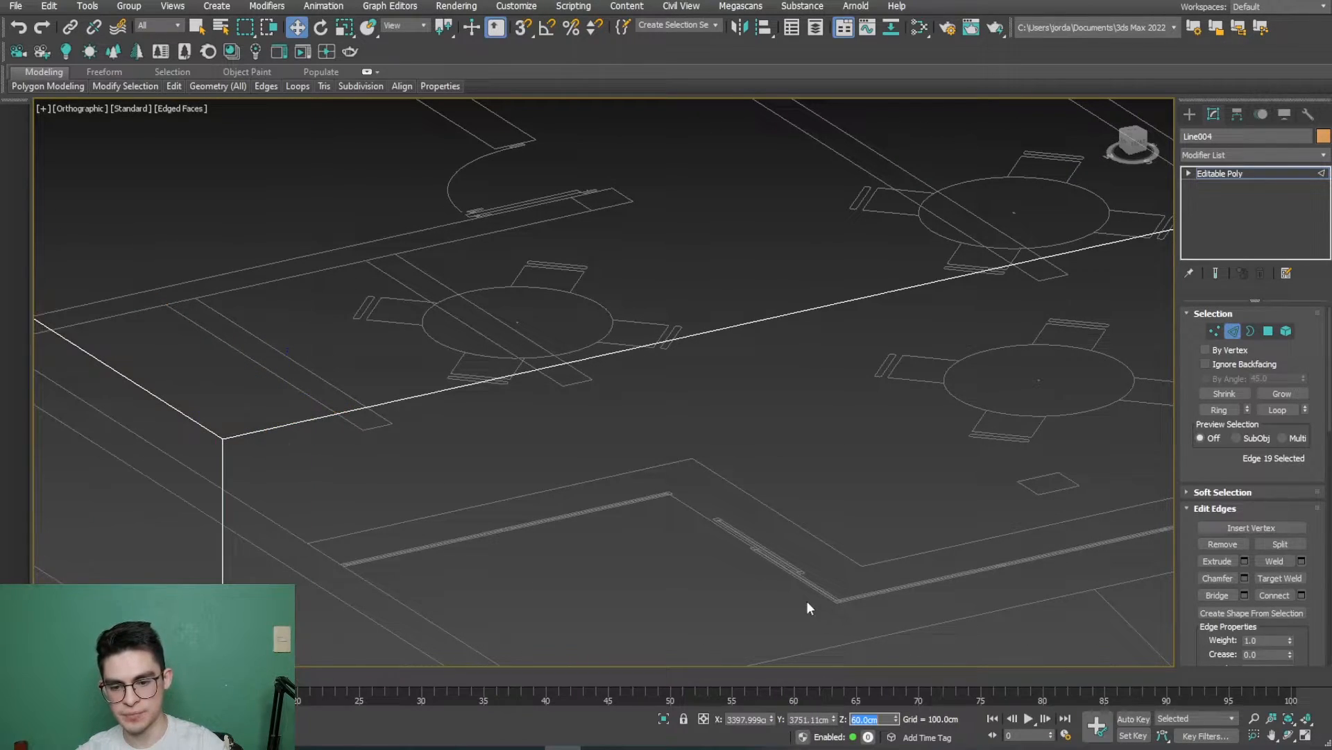
scroll(539, 494, "down", 10)
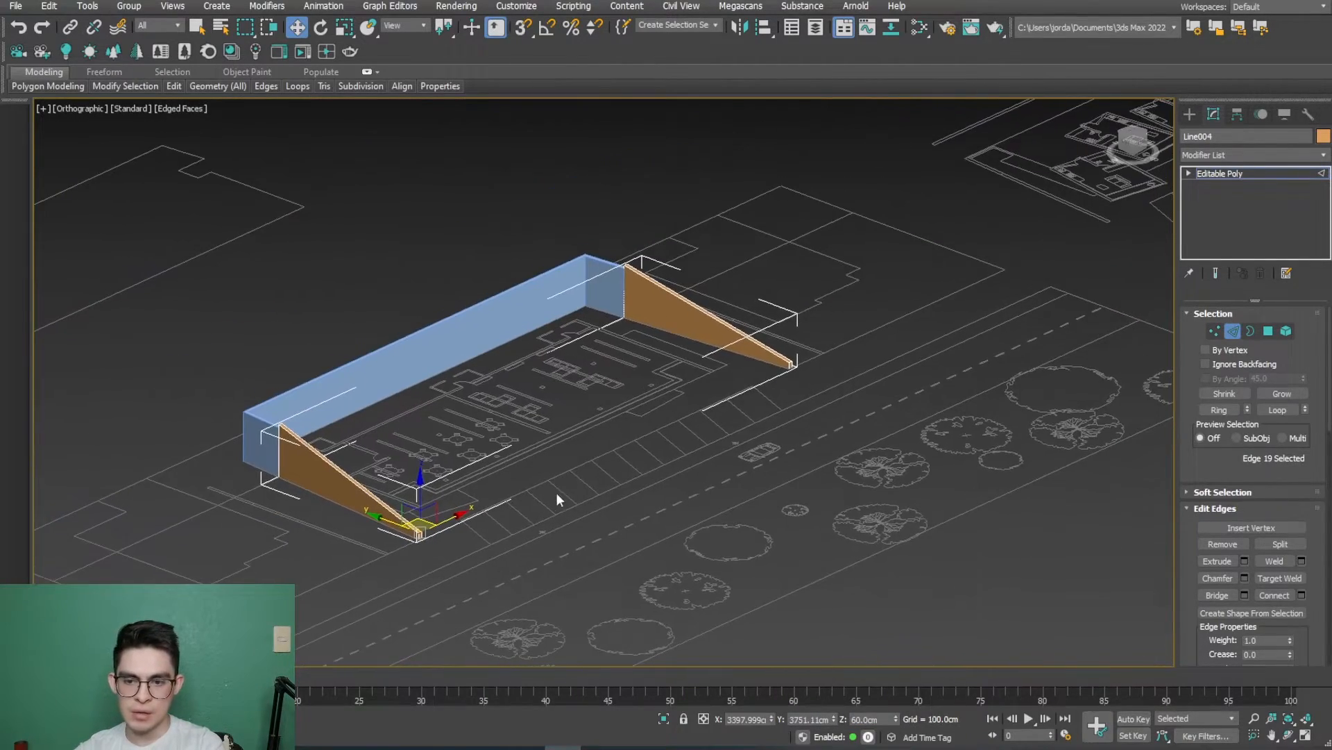
left_click(1235, 332)
left_click(861, 305)
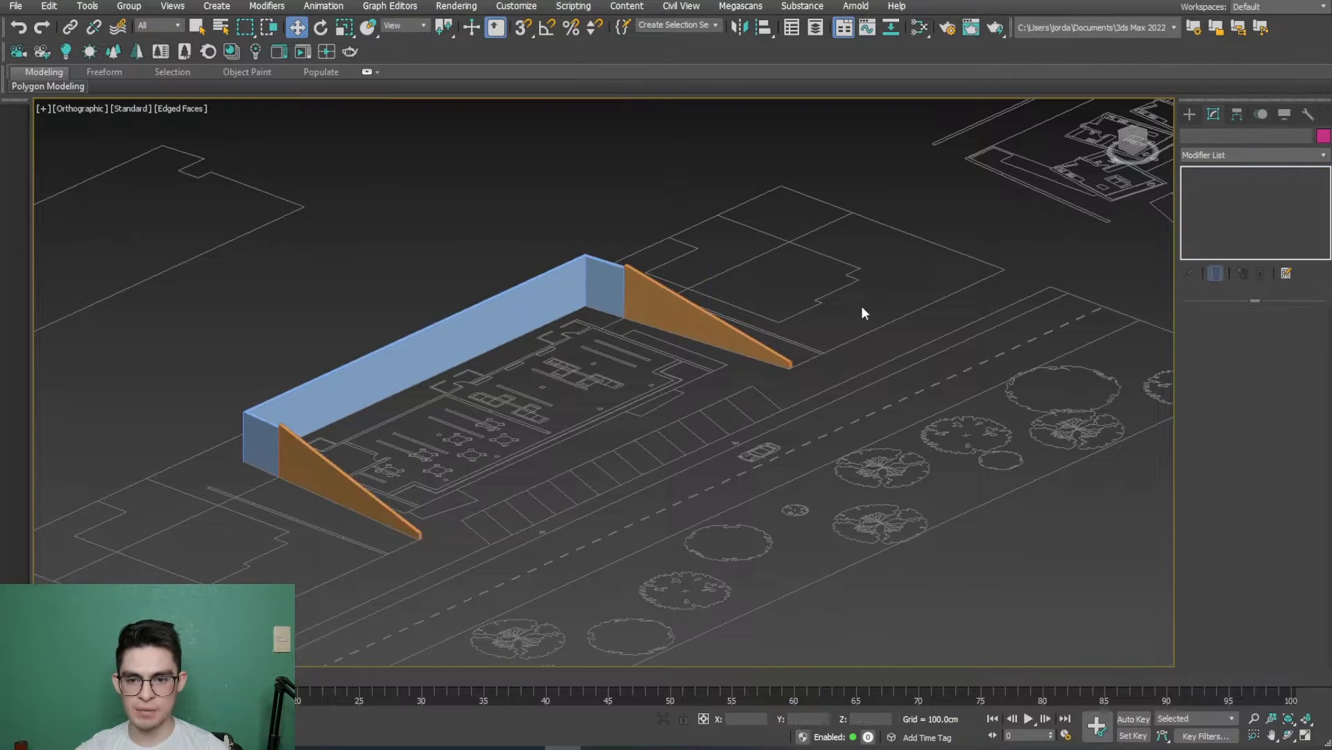
Step: Unhide all hidden objects so the terrain and ground-floor walls show around the retaining walls
left_click(545, 313)
left_click(664, 320)
left_click(637, 429)
middle_click_drag(633, 419, 702, 447)
right_click(707, 444)
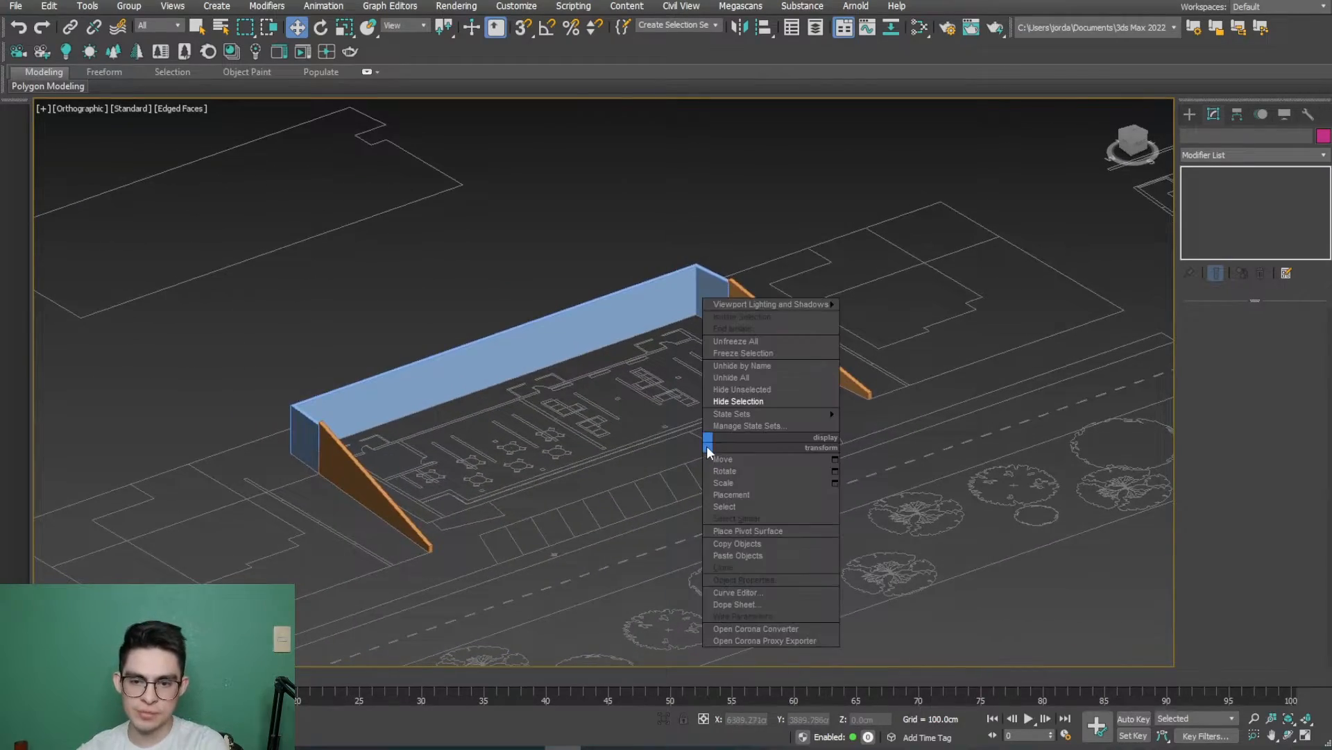
left_click(719, 379)
middle_click_drag(789, 446, 661, 433, "alt")
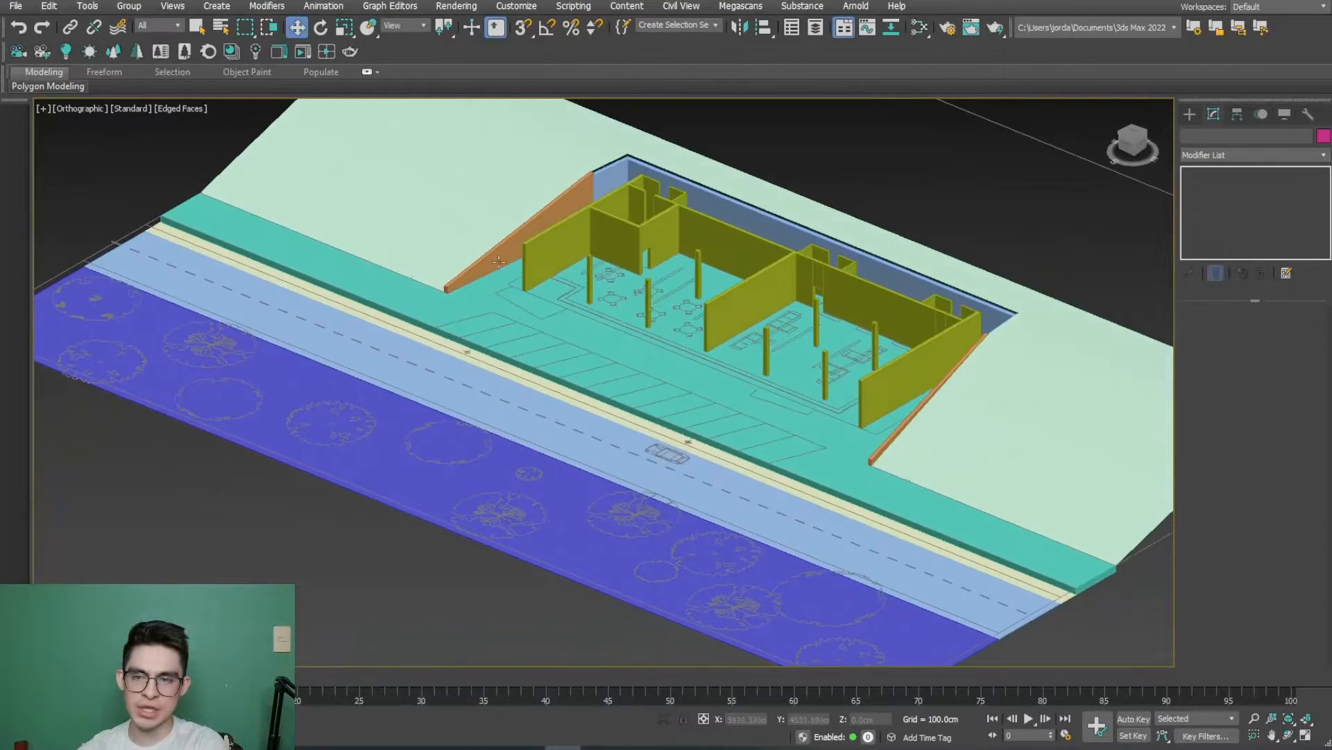
Step: Examine how the back retaining wall meets the terrain, then switch to the browser's 1000m2 Prefabricated Housing gallery
middle_click_drag(500, 261, 432, 397)
scroll(424, 410, "up", 10)
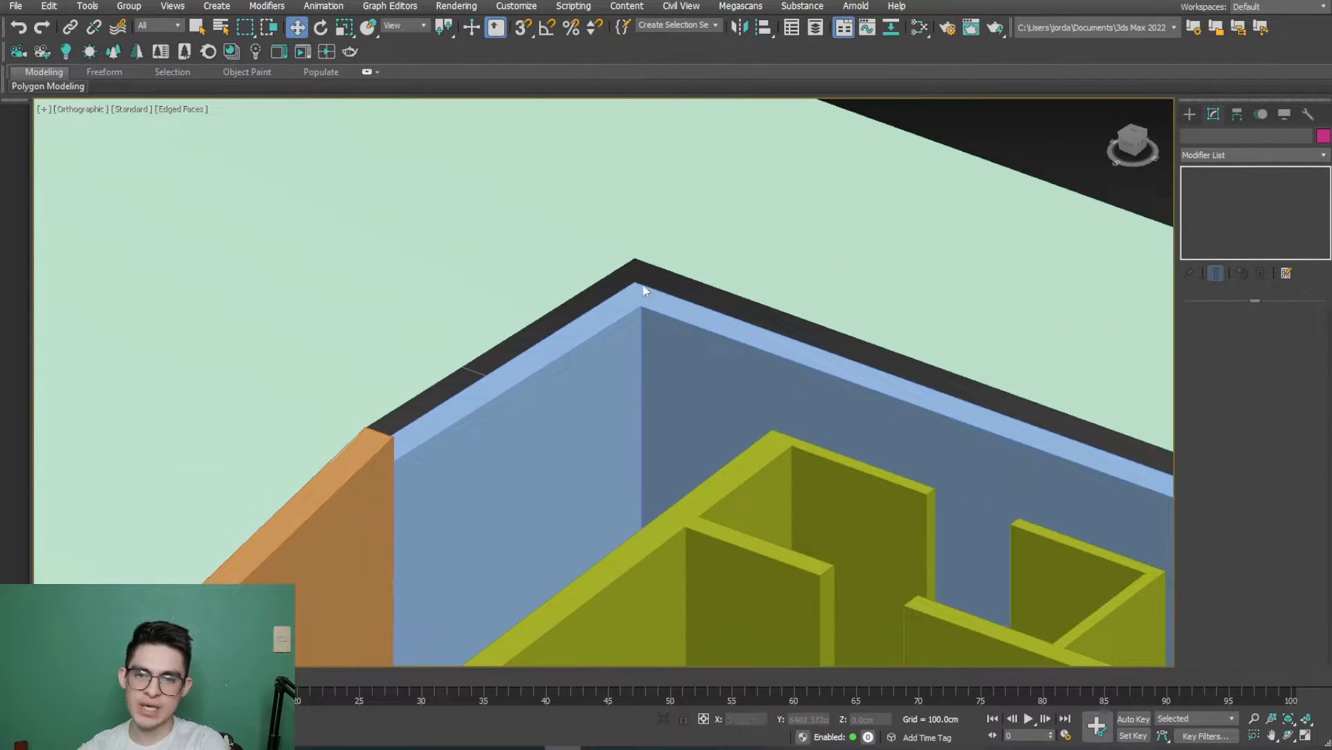
left_click(509, 362)
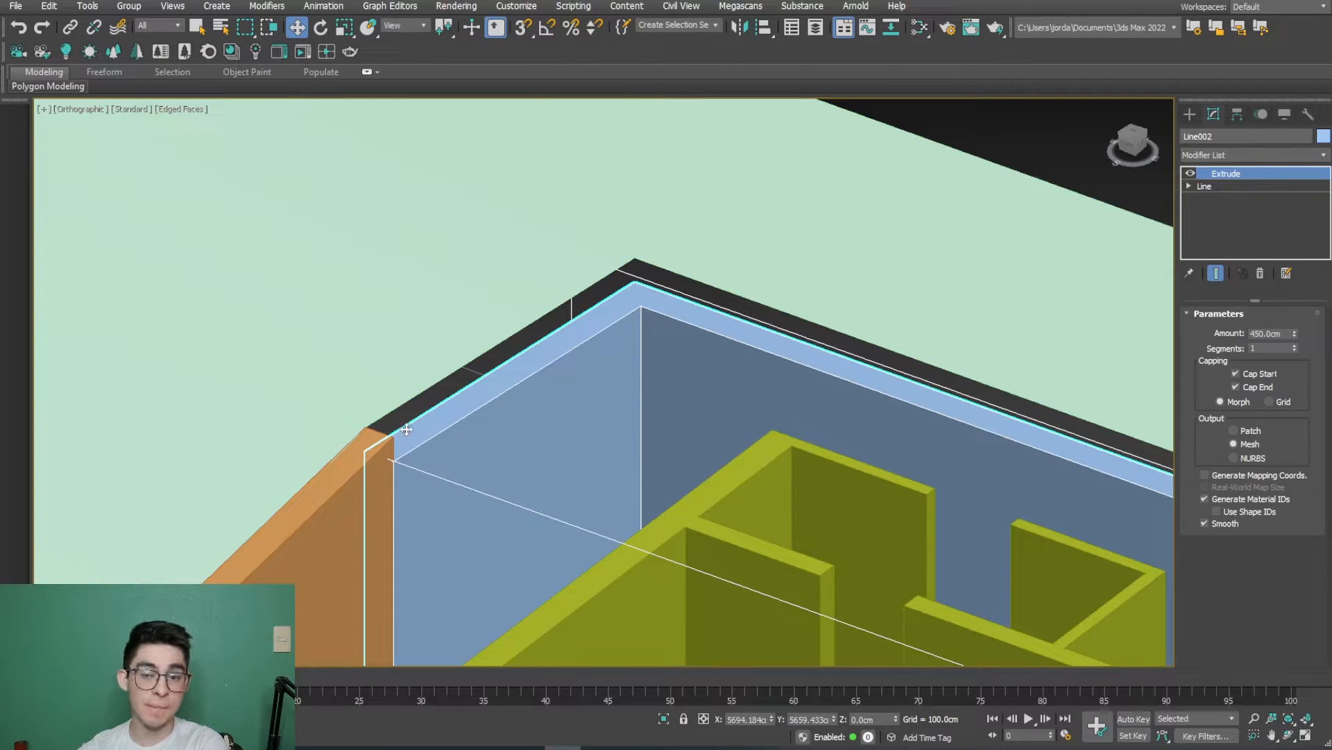
scroll(409, 437, "down", 10)
middle_click_drag(440, 452, 653, 429, "alt")
left_click(501, 297)
scroll(505, 297, "down", 4)
scroll(623, 383, "up", 4)
mouse_move(496, 744)
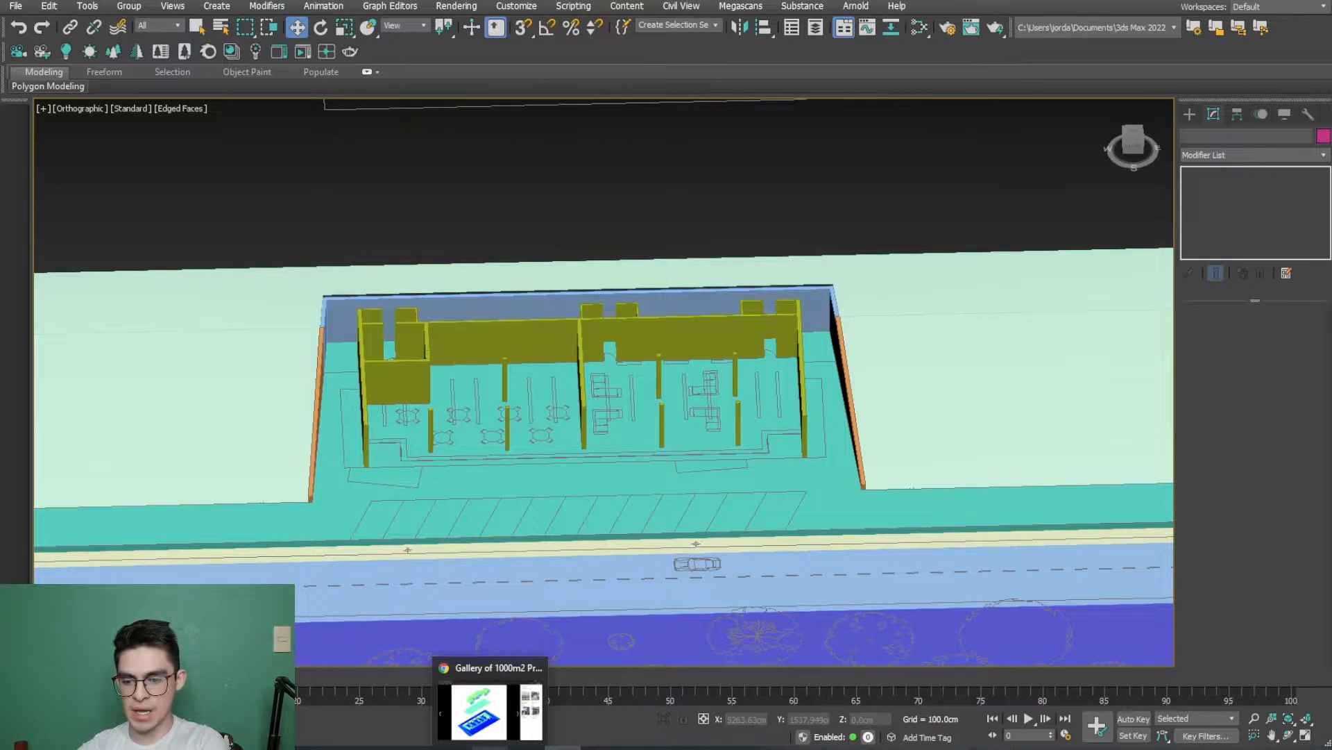
left_click(496, 676)
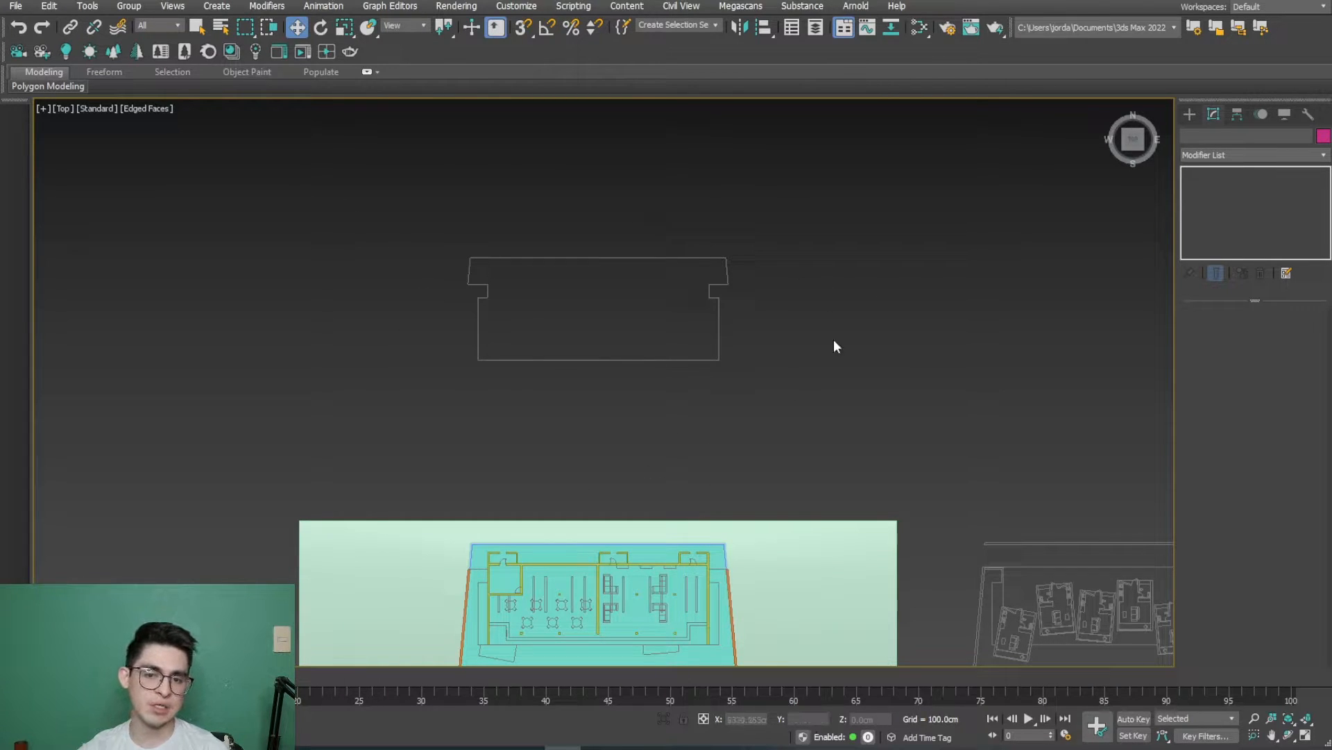
Step: In the top view, trace the notched ceiling slab outline from the frozen plan behind the site with a snapped, closed line
middle_click_drag(529, 334, 599, 215)
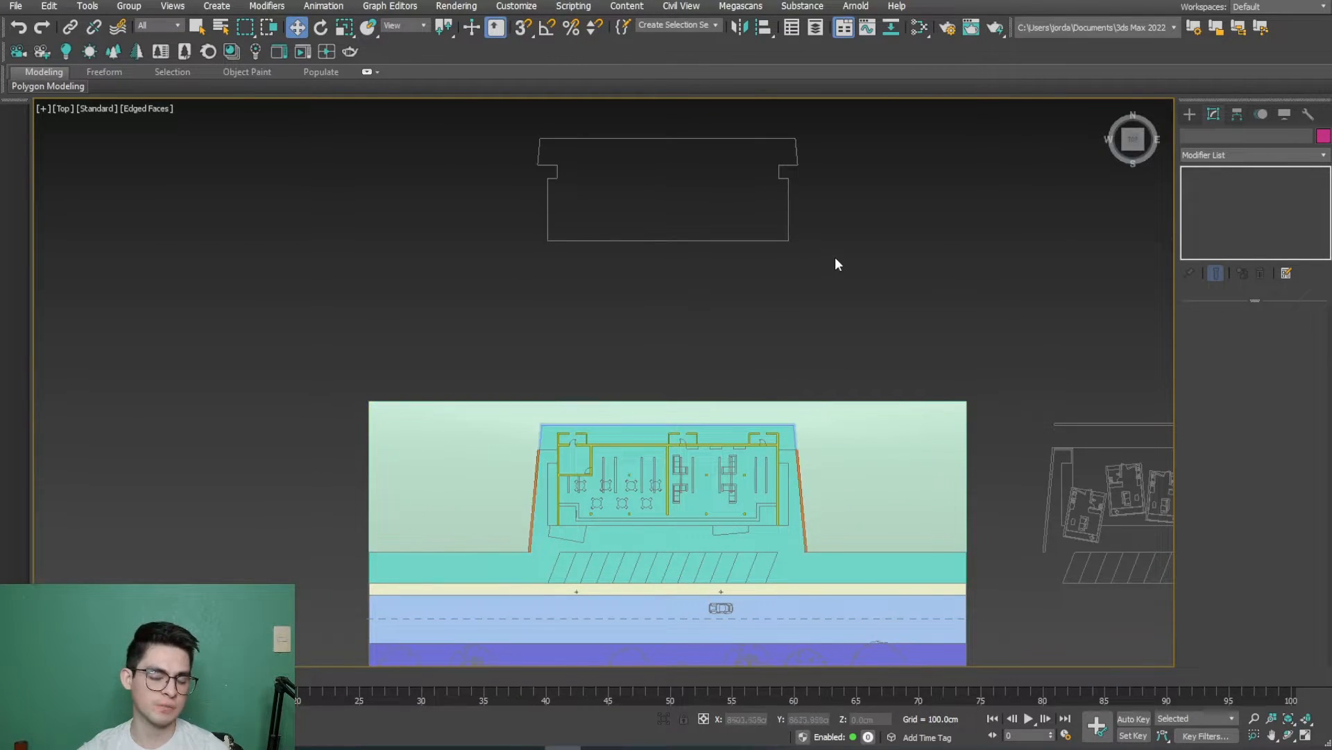
middle_click_drag(795, 257, 800, 434)
scroll(672, 383, "up", 4)
left_click(1191, 113)
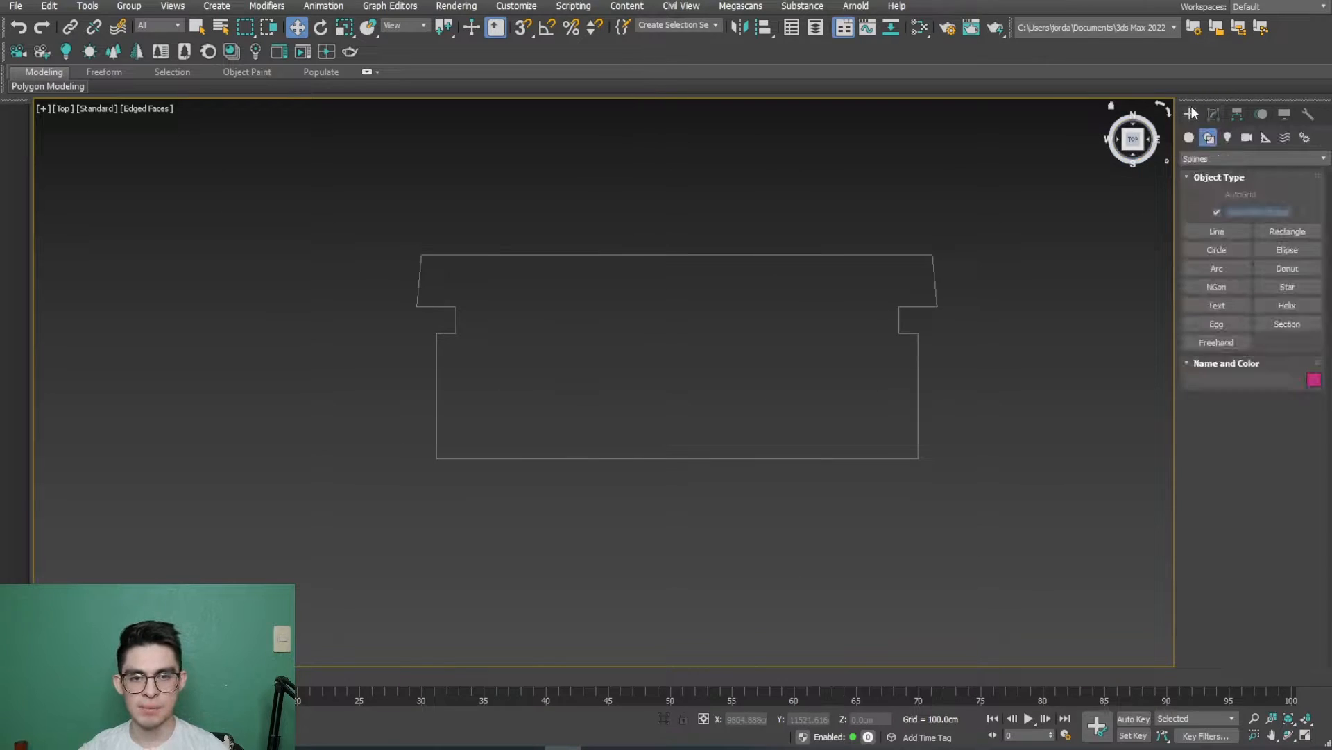
left_click(1214, 231)
left_click(523, 27)
left_click(435, 460)
left_click(918, 458)
left_click(918, 334)
left_click(898, 334)
left_click(899, 307)
left_click(938, 307)
left_click(932, 254)
left_click(421, 255)
left_click(455, 307)
left_click(456, 333)
left_click(436, 333)
left_click(436, 458)
left_click(639, 383)
Step: Apply an Extrude modifier to the ceiling slab outline with an amount of 30 cm
middle_click_drag(678, 520, 604, 534, "alt")
left_click(1214, 115)
left_click(1213, 158)
type("ex")
left_click(1209, 170)
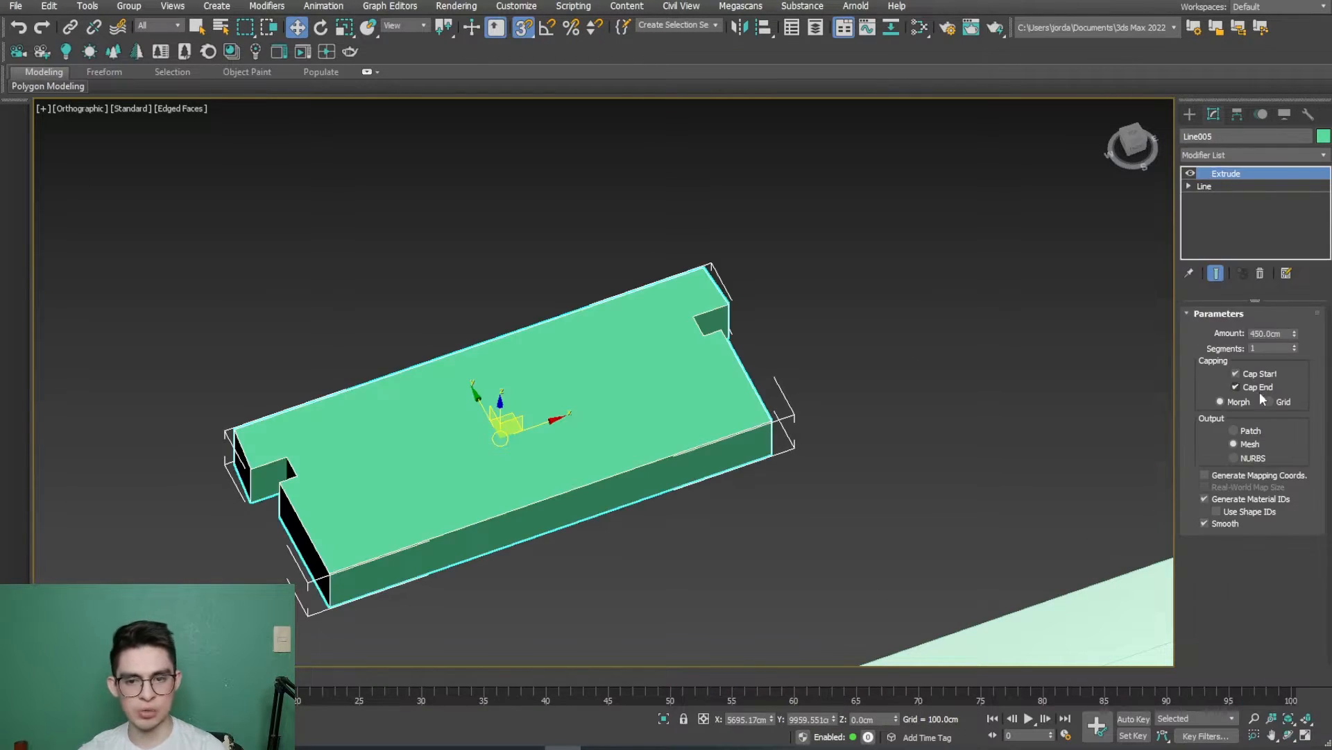
double_click(1284, 333)
type("30")
key("Return")
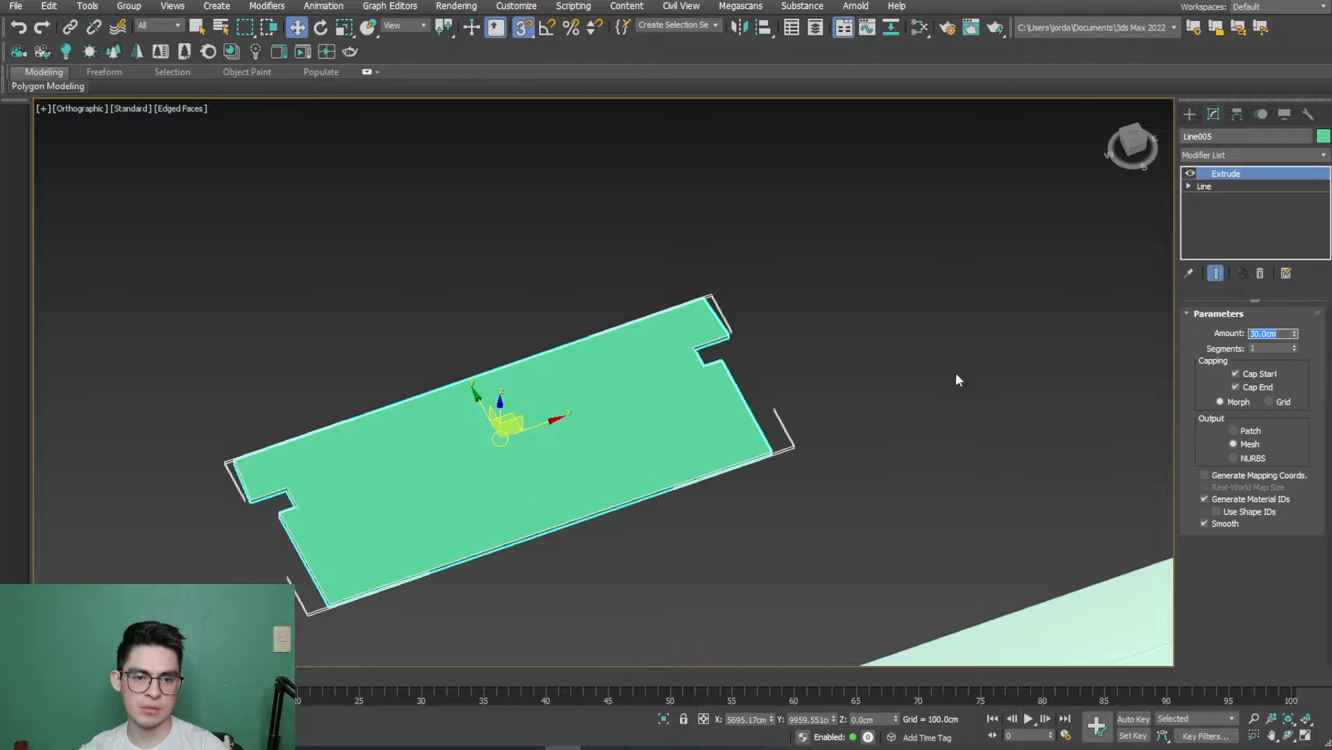
Step: In the top view, move the ceiling slab onto the building, snapping its northwest corner to the back retaining wall's outer corner
scroll(708, 256, "down", 3)
left_click(1133, 137)
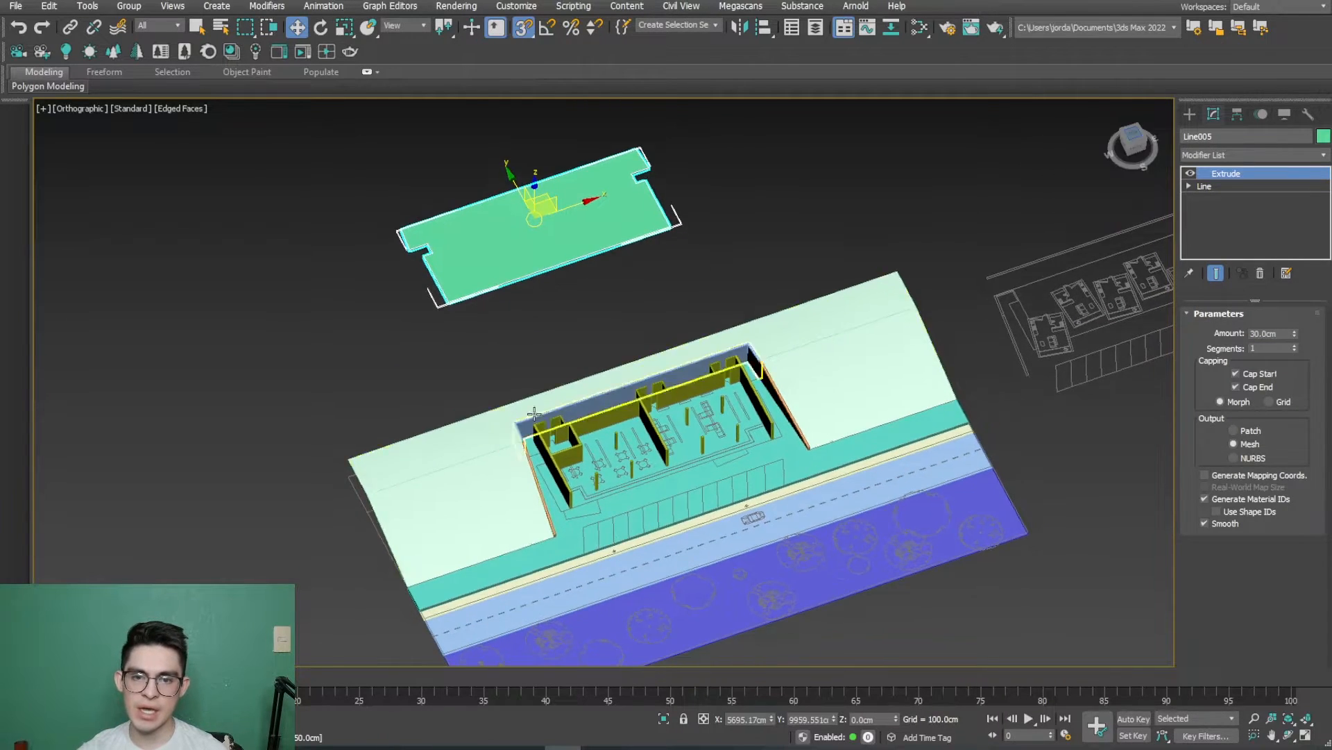
middle_click_drag(618, 348, 653, 599)
scroll(565, 443, "up", 4)
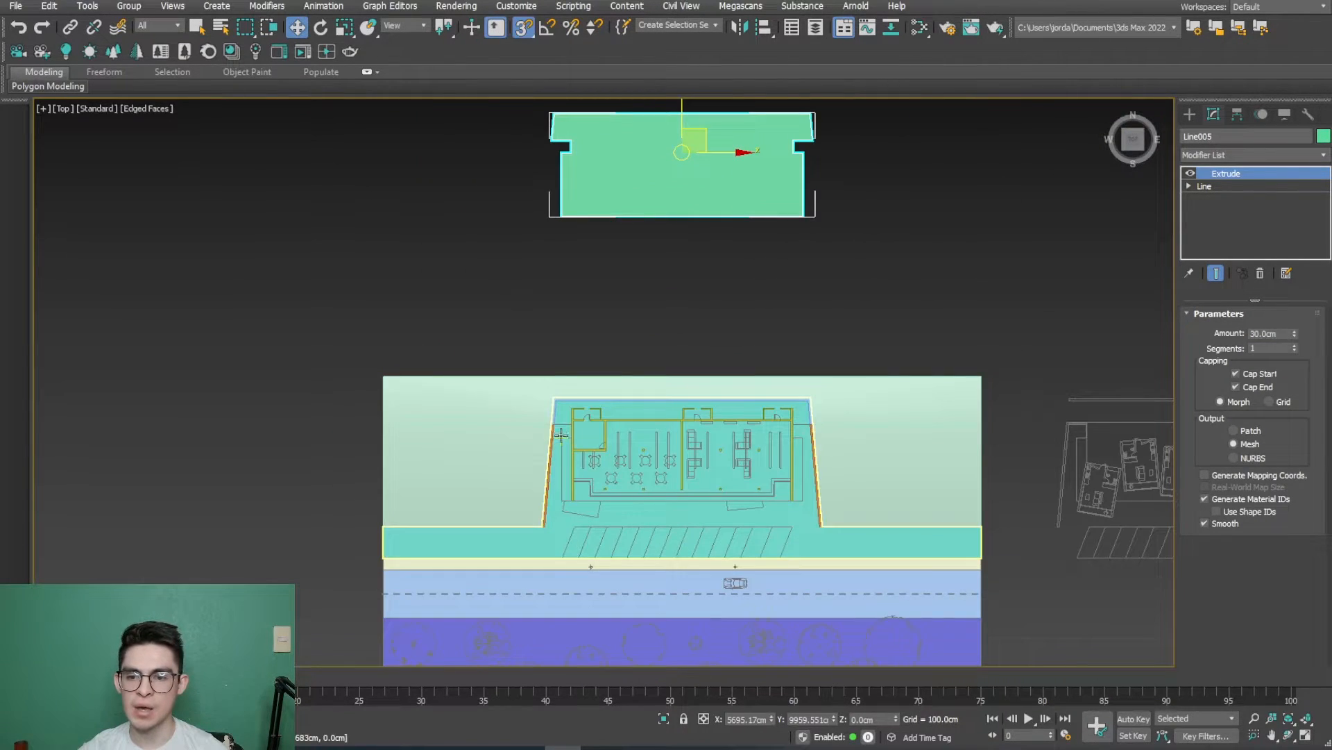
middle_click_drag(617, 342, 617, 385)
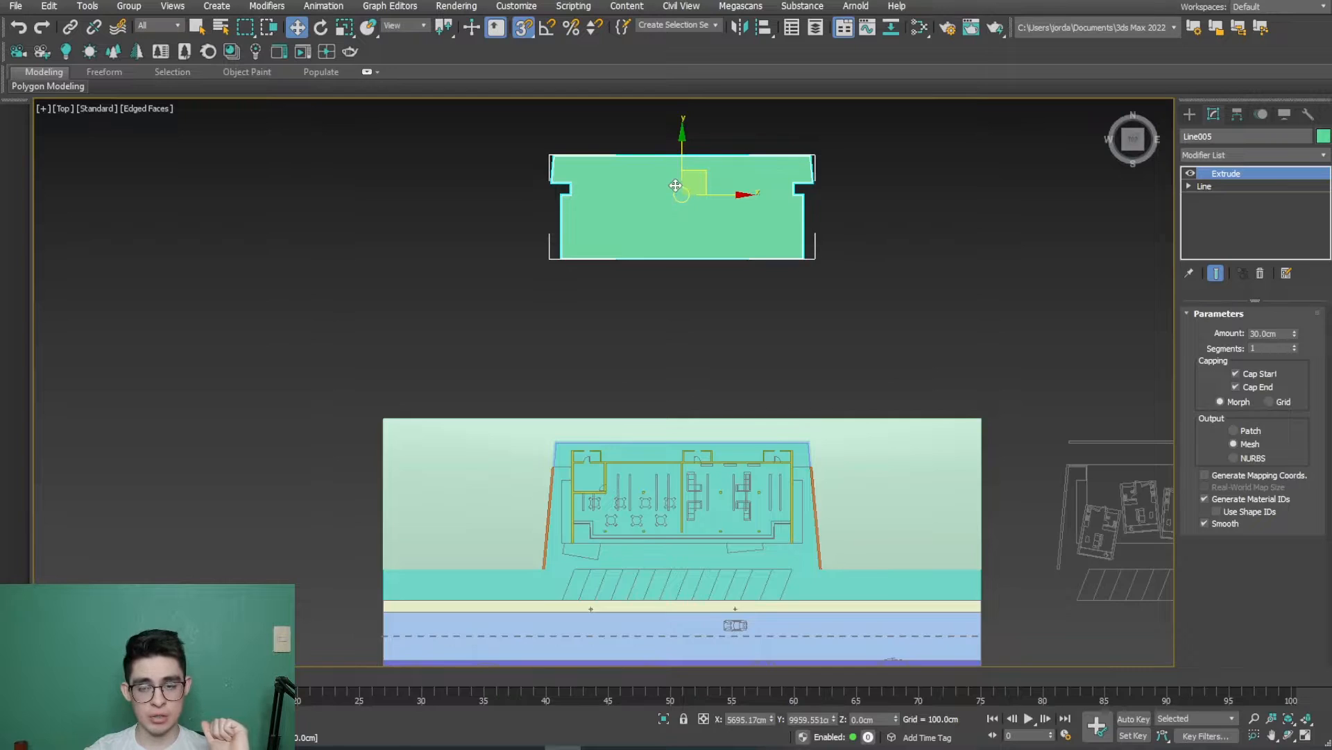
scroll(675, 185, "up", 4)
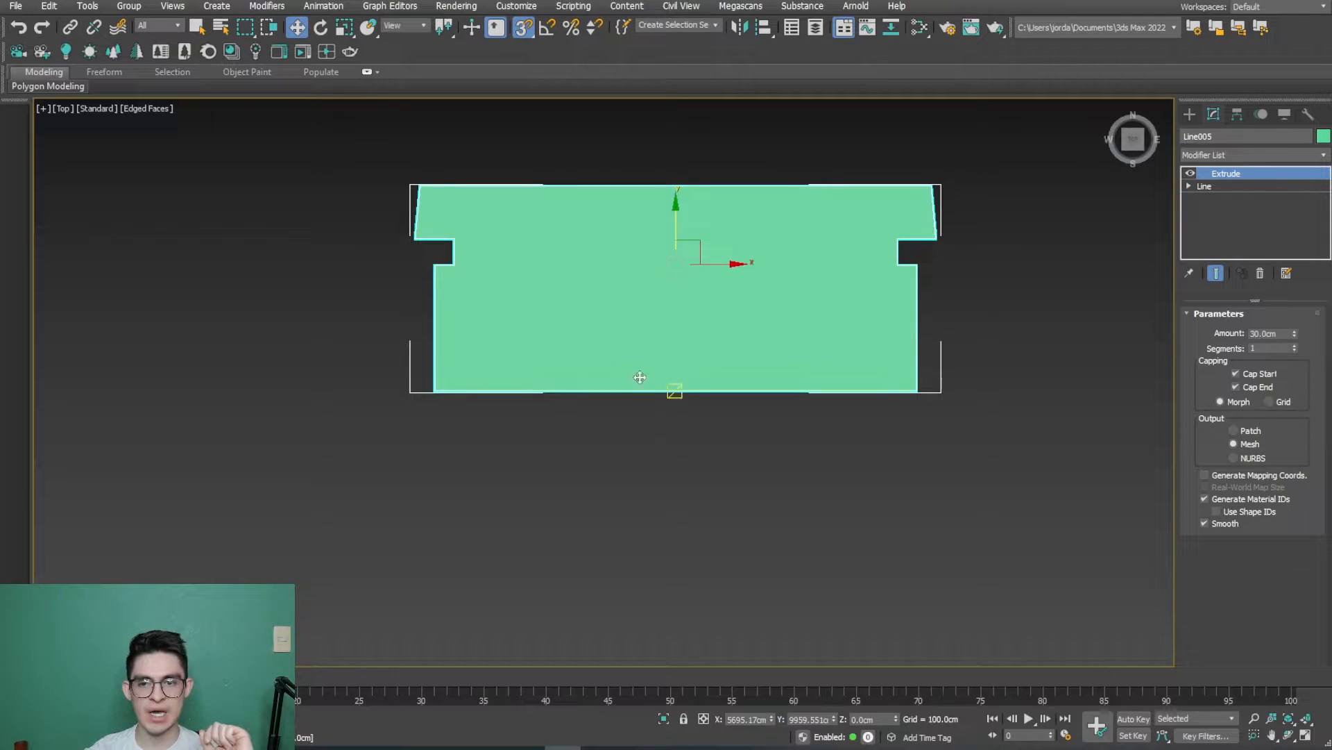
scroll(419, 202, "up", 6)
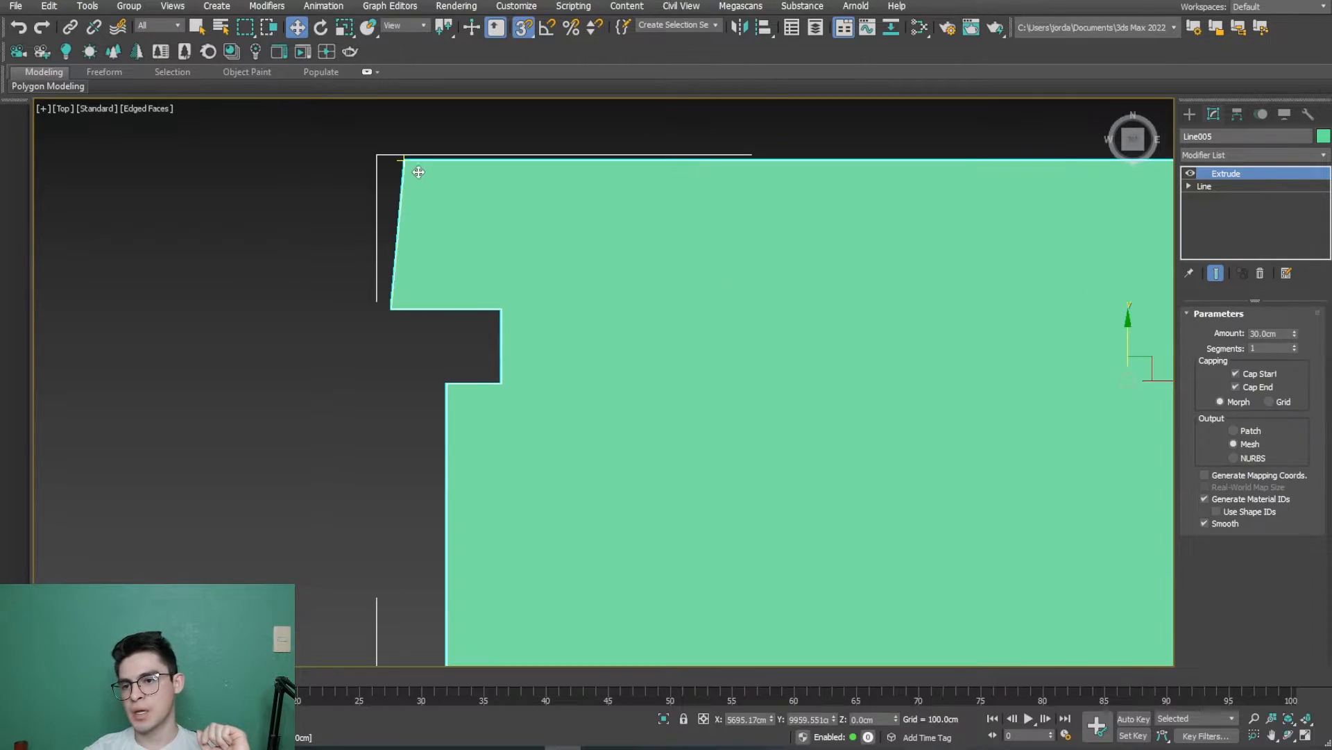
left_click_drag(411, 169, 562, 204)
scroll(336, 435, "down", 8)
scroll(514, 452, "up", 10)
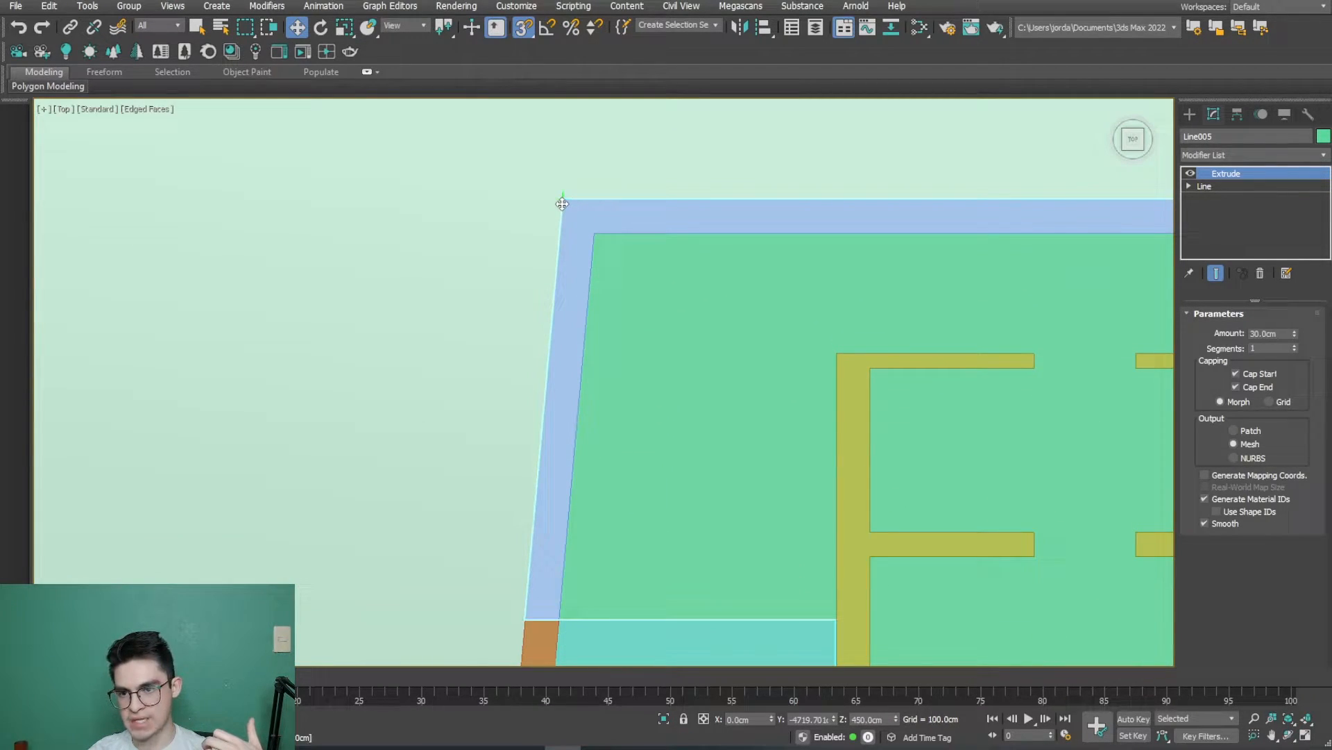
Step: Raise the ceiling slab to a Z position of 450 cm
middle_click_drag(586, 397, 804, 476, "alt")
scroll(536, 326, "down", 5)
middle_click_drag(536, 326, 716, 246, "alt")
double_click(864, 719)
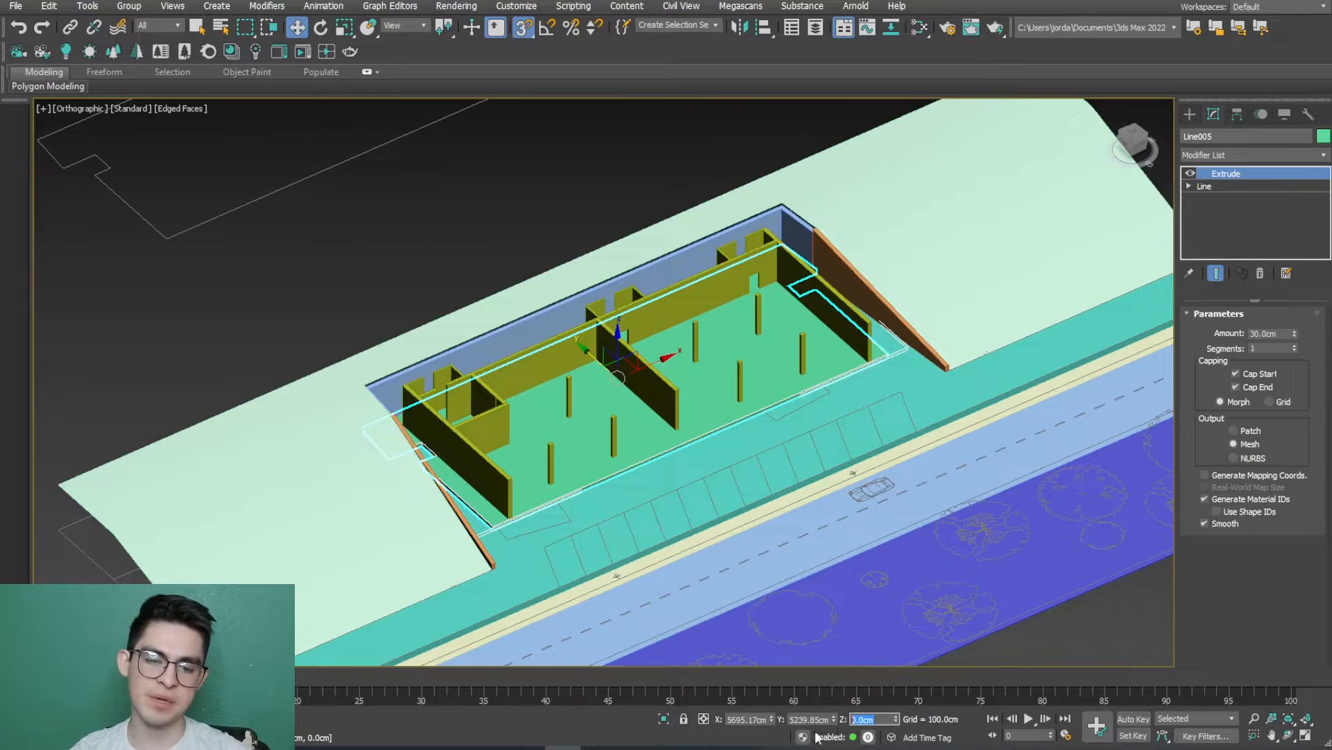
type("450")
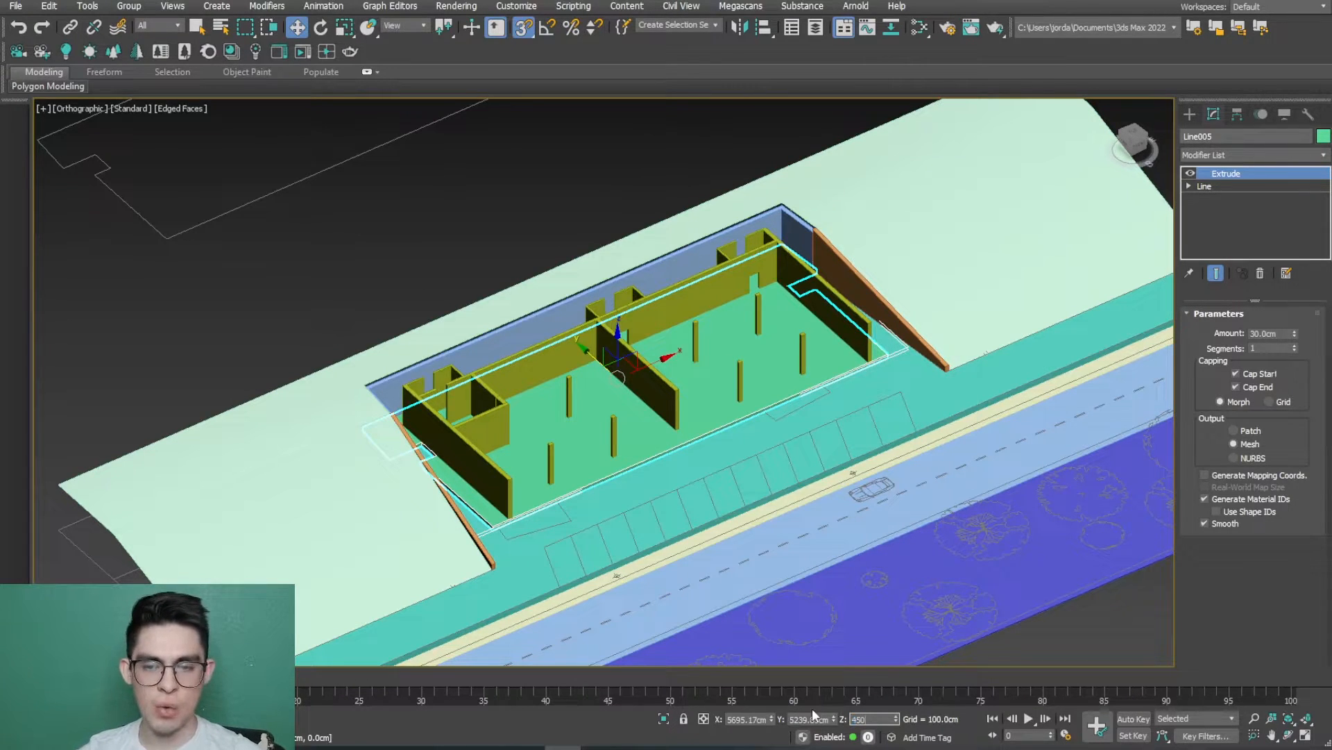
key("Return")
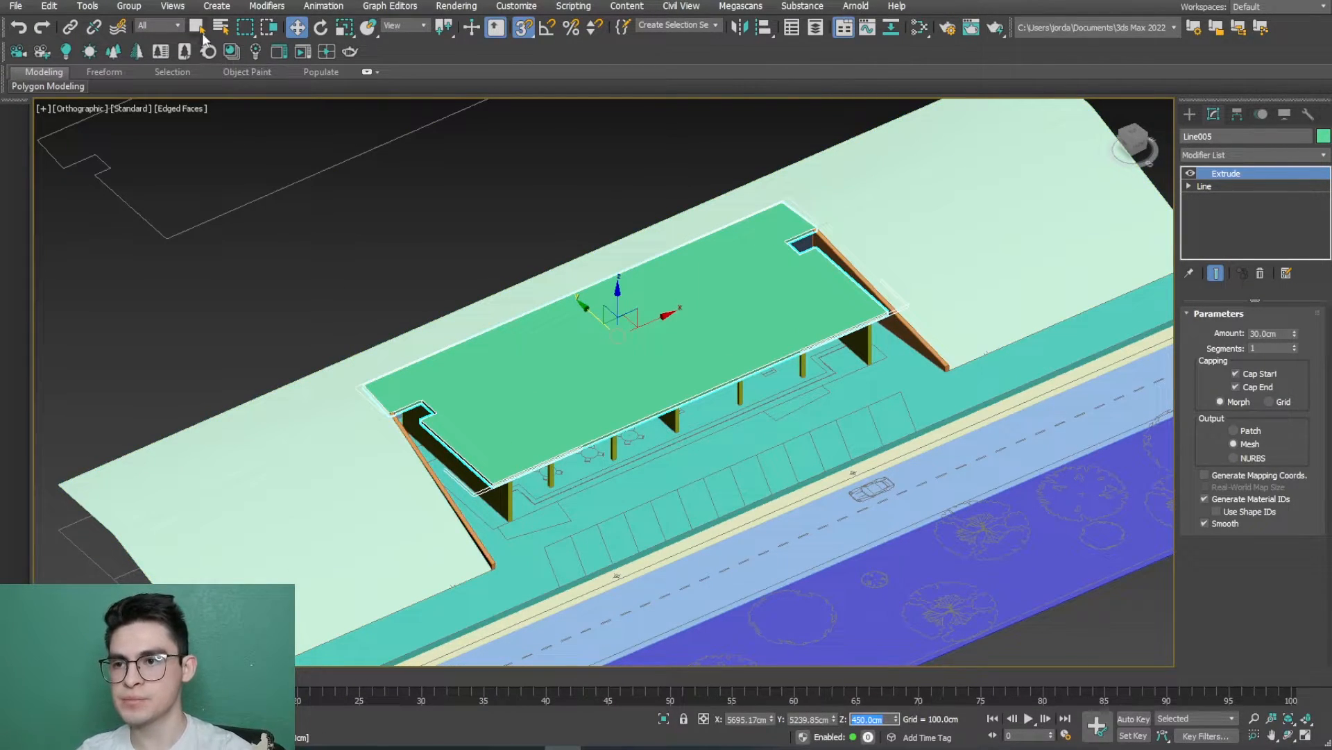
Step: Isolate the ceiling slab with the side and back retaining walls and check how their corners meet
left_click(197, 26)
scroll(844, 247, "up", 4)
left_click(845, 248, "ctrl")
left_click(815, 238, "ctrl")
middle_click_drag(829, 332, 791, 331, "alt")
key("alt+q")
middle_click_drag(1034, 373, 946, 351, "alt")
scroll(951, 366, "up", 8)
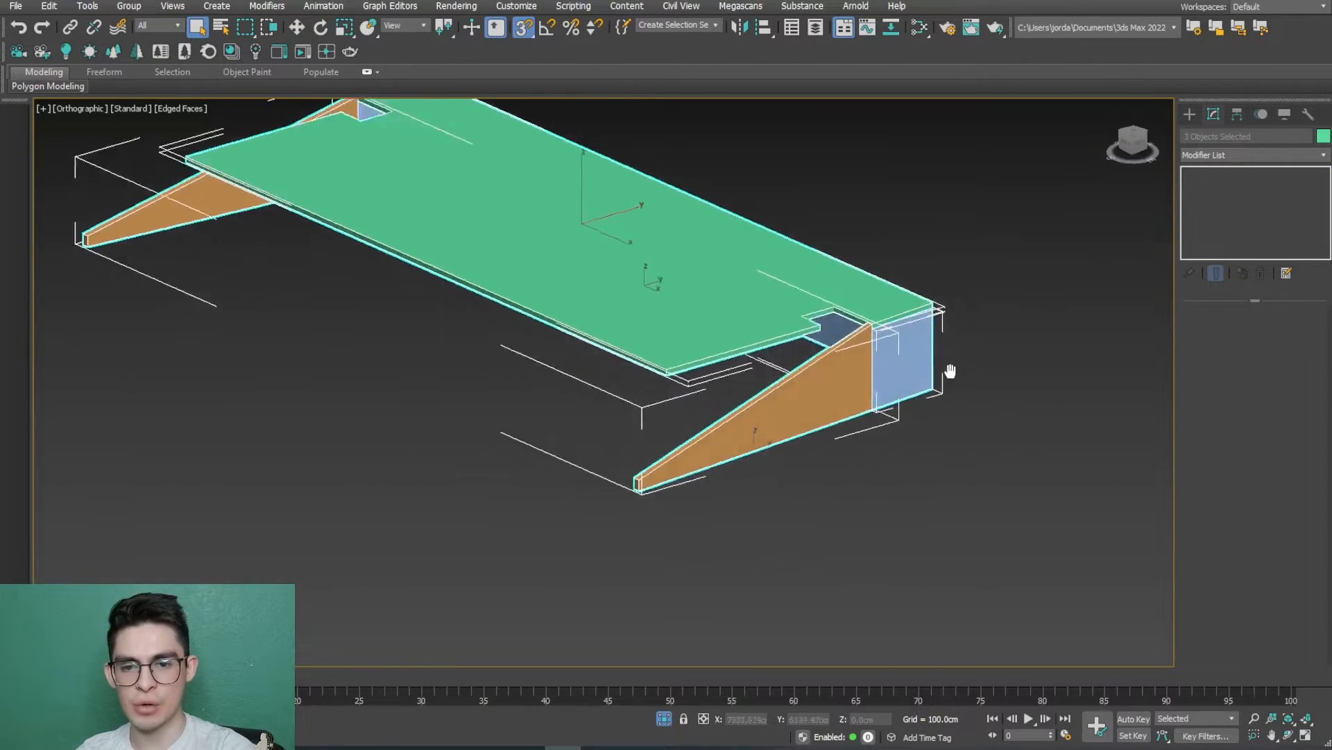
scroll(788, 361, "up", 2)
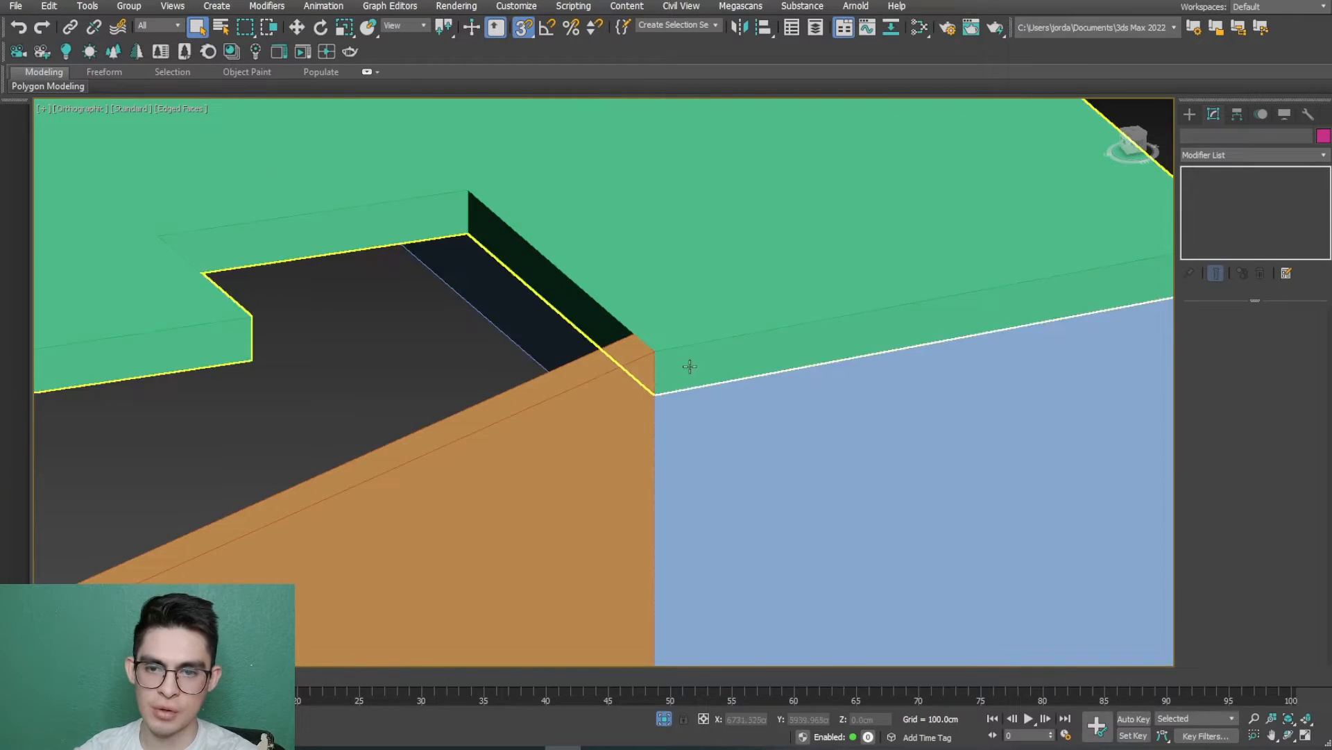
scroll(651, 352, "down", 7)
middle_click_drag(613, 444, 740, 425, "alt")
Step: Attach the back retaining wall to the side retaining walls and rename the combined object MUROS DE CONTENCION
left_click(673, 395)
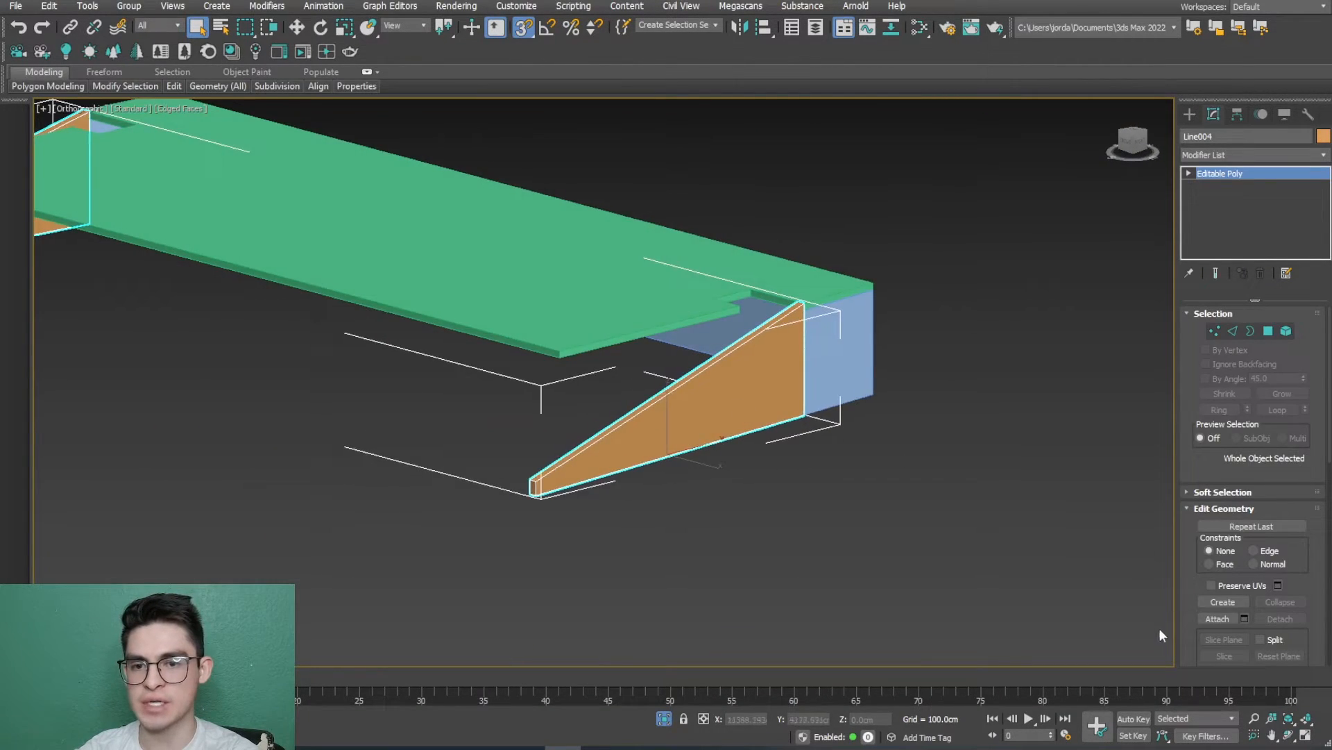
left_click(1211, 619)
left_click(847, 354)
key("w")
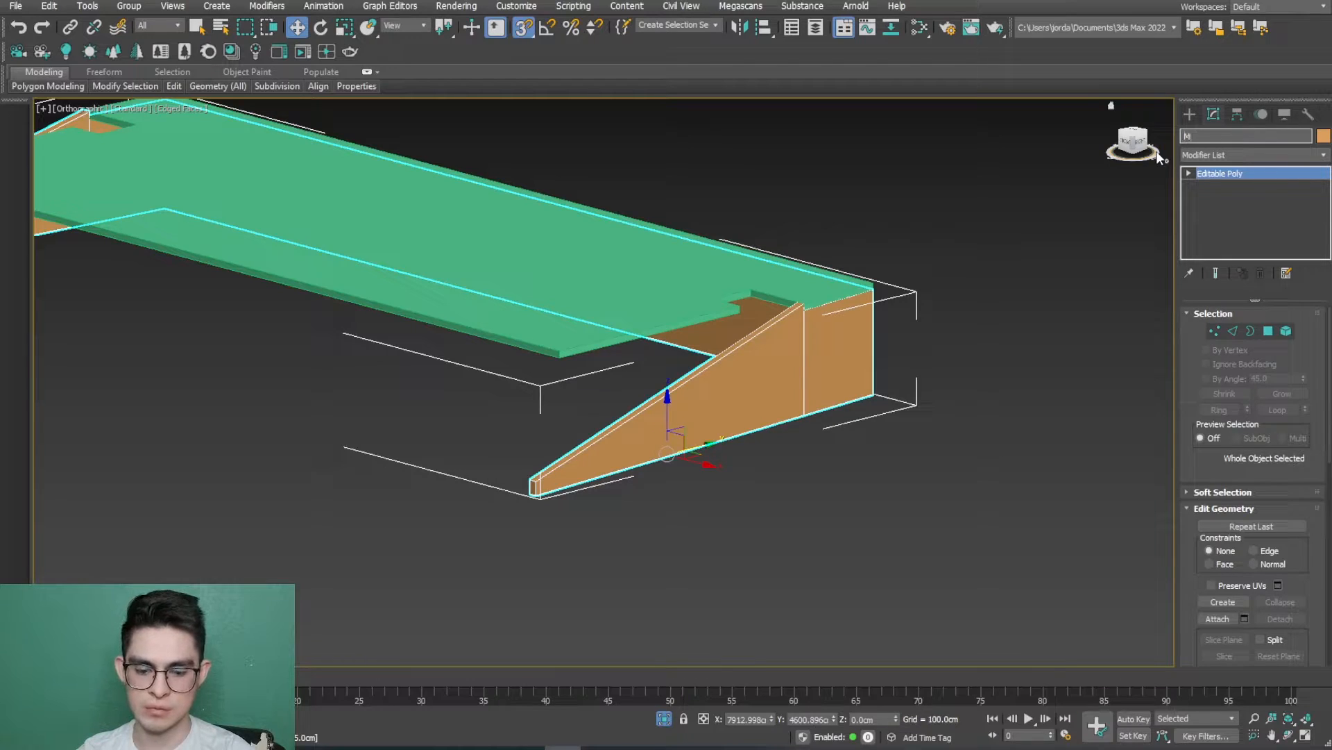
type("MUROS DE CONTENCION")
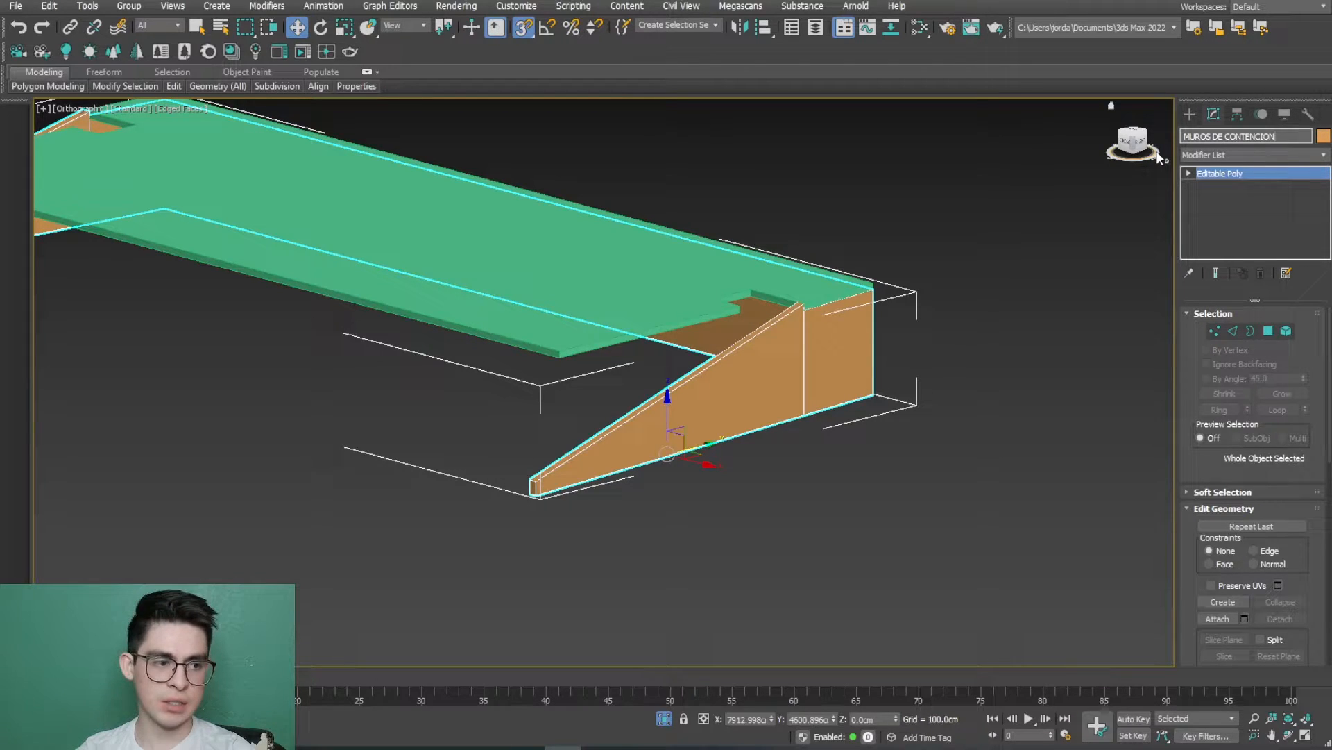
key("Return")
left_click(755, 464)
Step: Rename the ceiling slab as PLAFON PB
middle_click_drag(734, 512, 791, 480)
left_click(520, 199)
middle_click_drag(520, 199, 741, 278)
left_click(1257, 138)
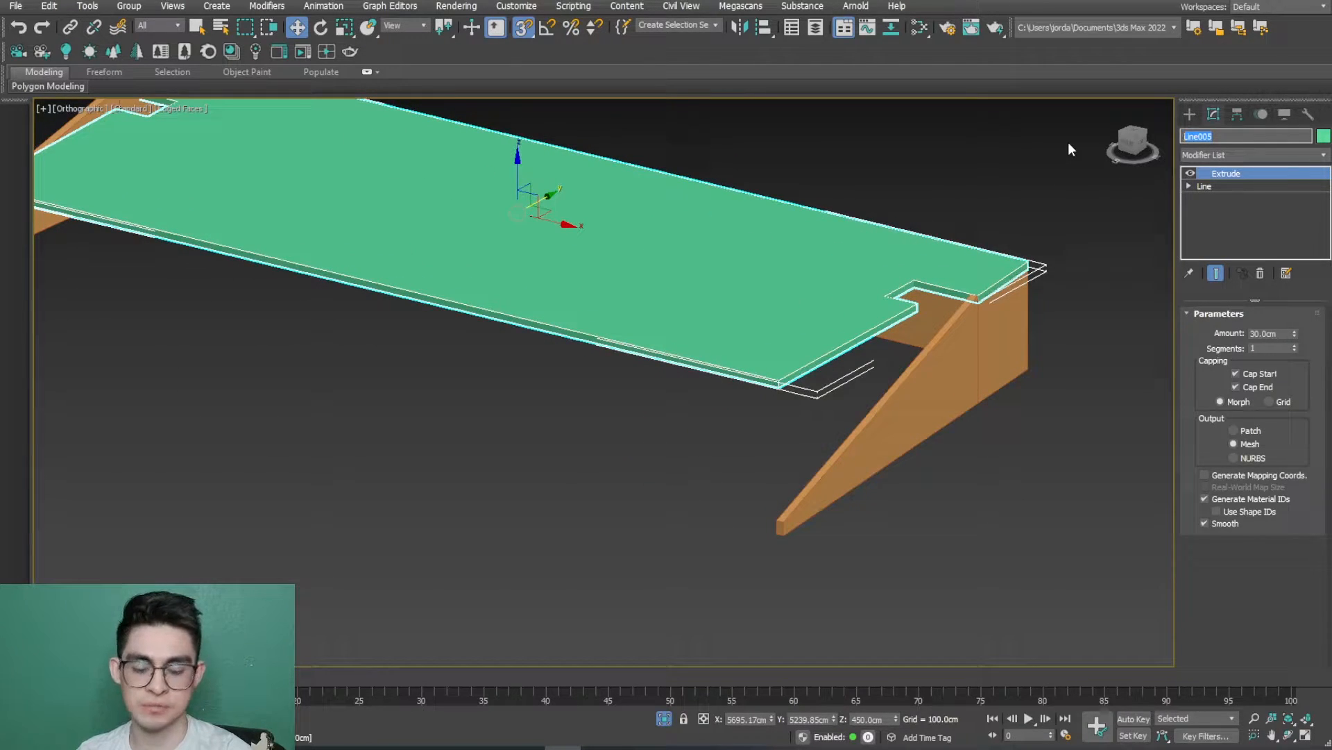
type("PLAFON")
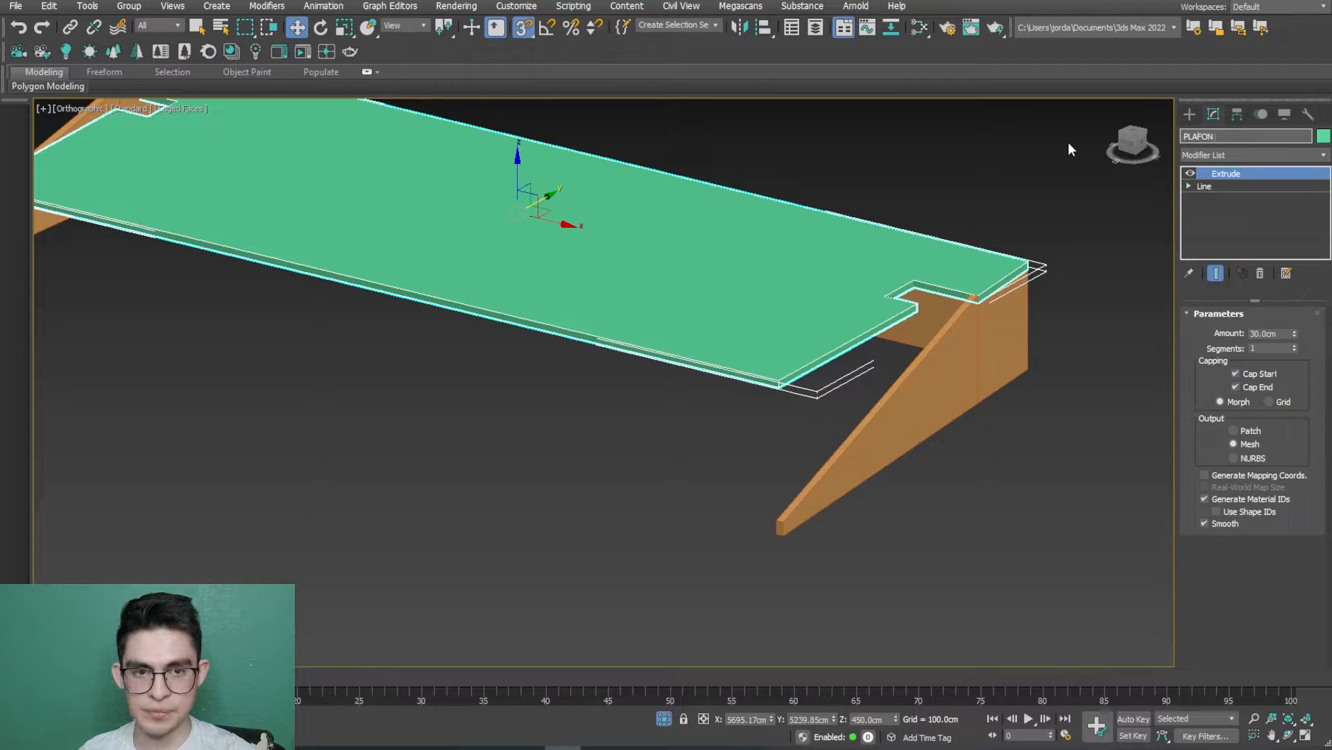
type(" PB")
key("Return")
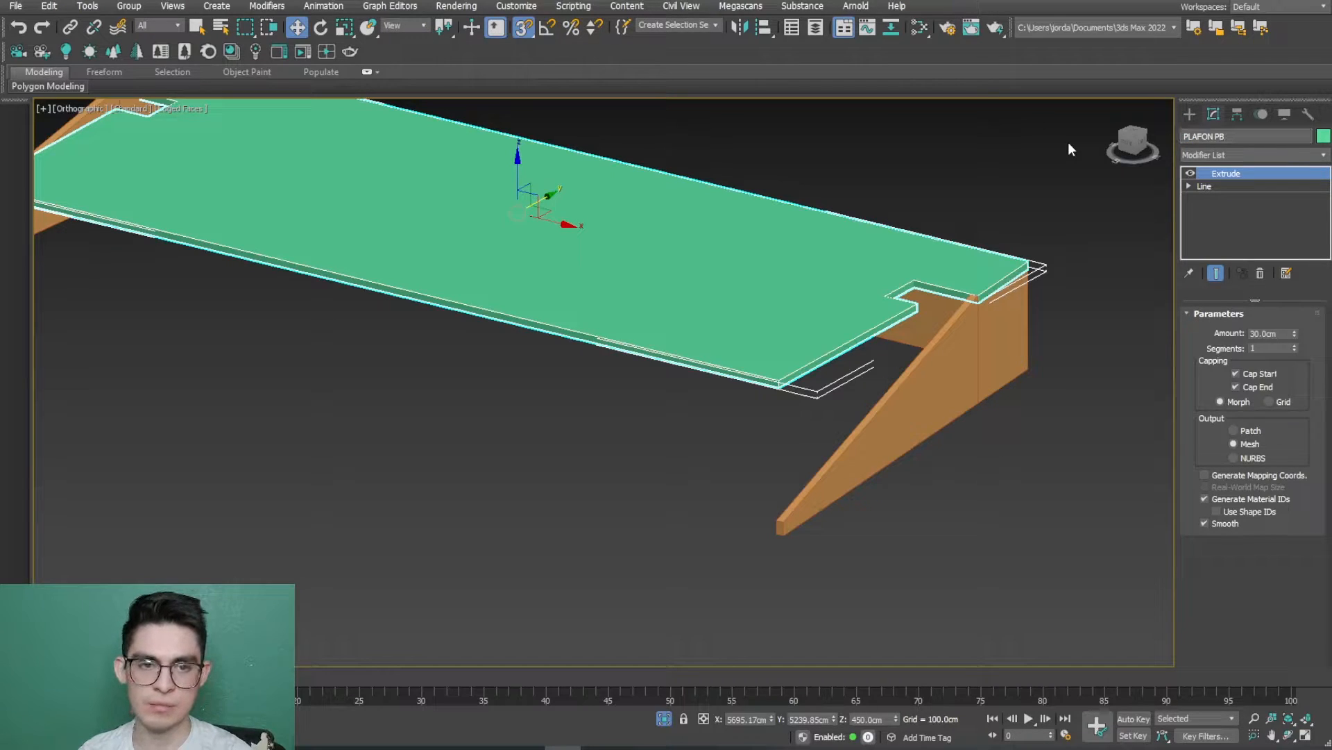
Step: Deselect the slab and exit isolation to bring back the whole site model
middle_click_drag(467, 607, 573, 506)
scroll(574, 506, "down", 3)
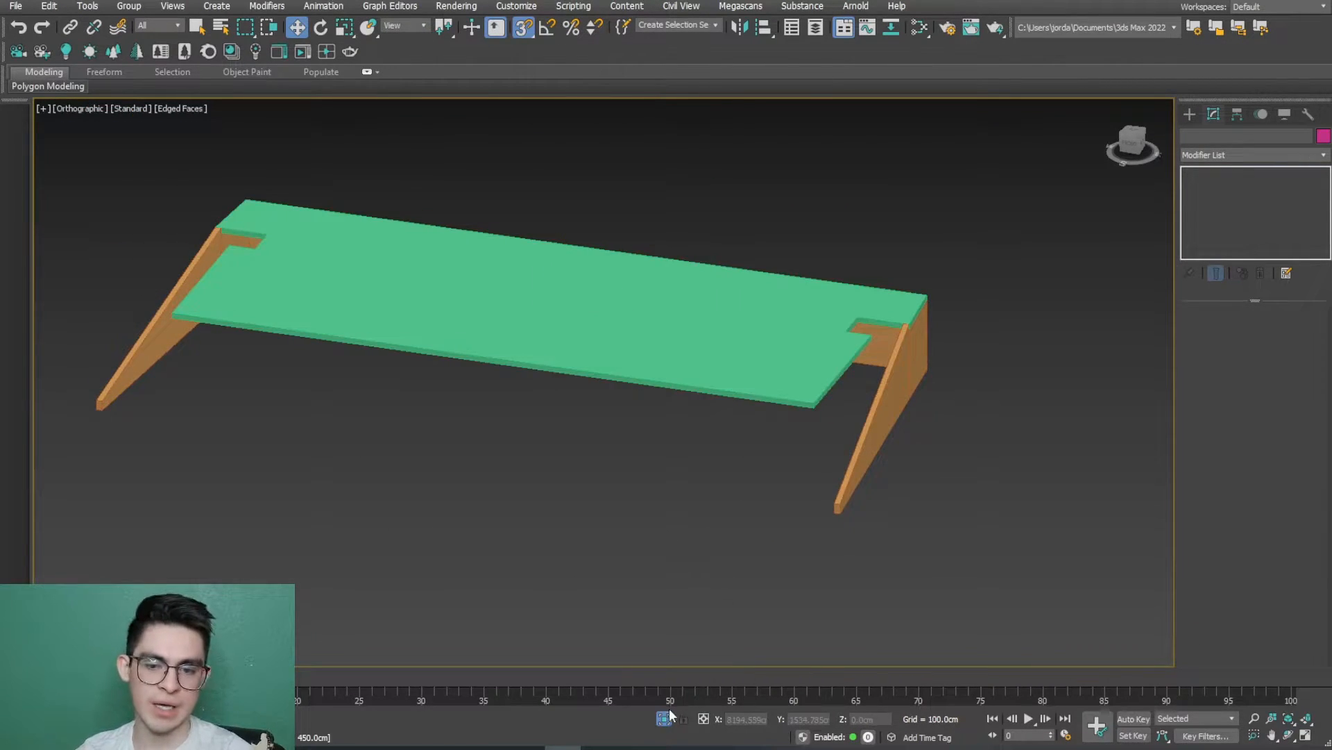
left_click(665, 718)
scroll(717, 256, "down", 10)
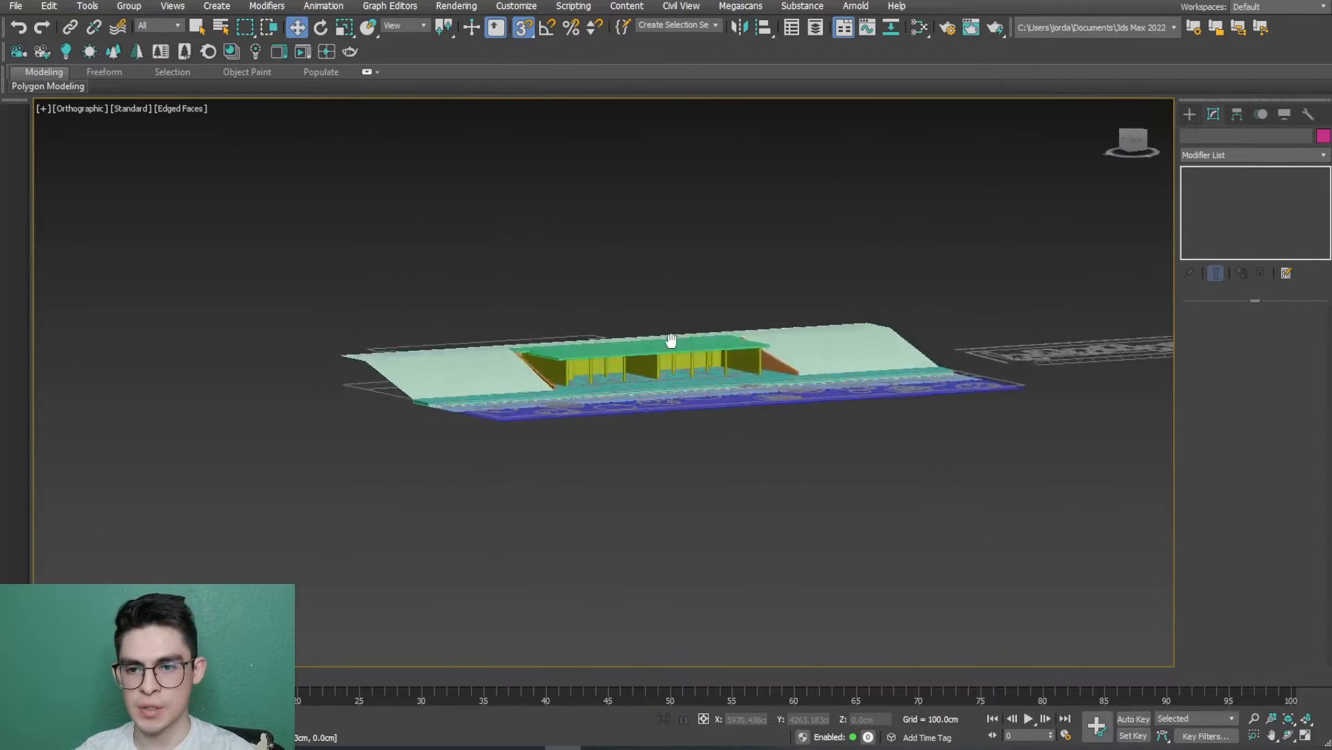
Step: Look over the building model, and browse back through the ArchDaily project gallery to the night photo of the glazed facade
middle_click_drag(671, 340, 649, 369, "alt")
scroll(649, 369, "up", 3)
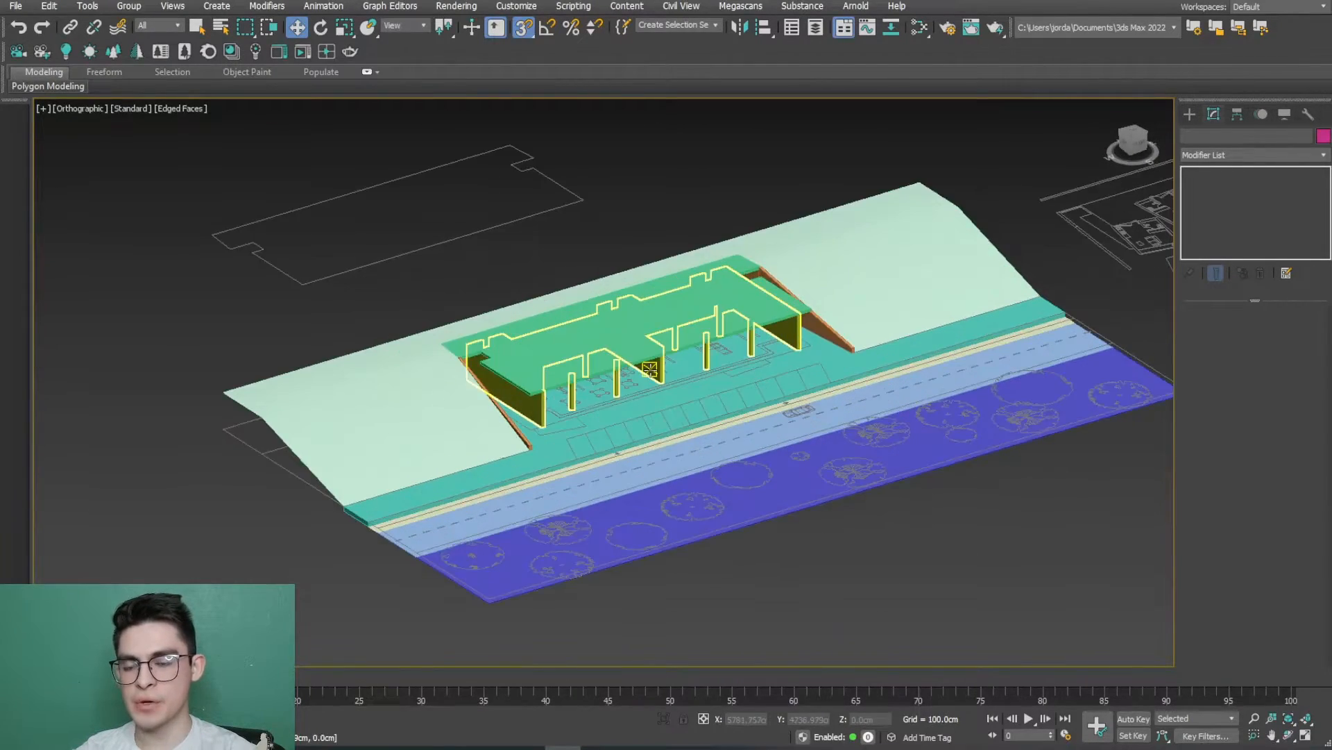
scroll(649, 369, "up", 2)
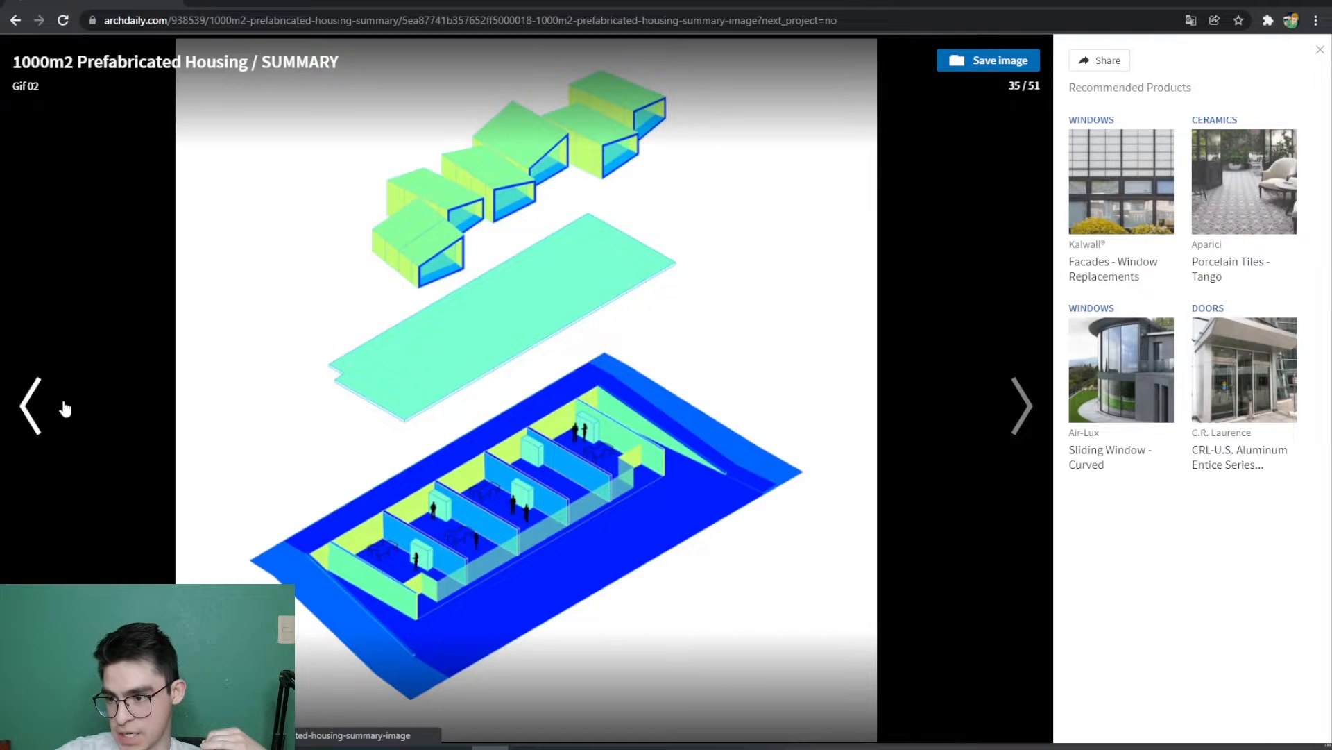
left_click(52, 406)
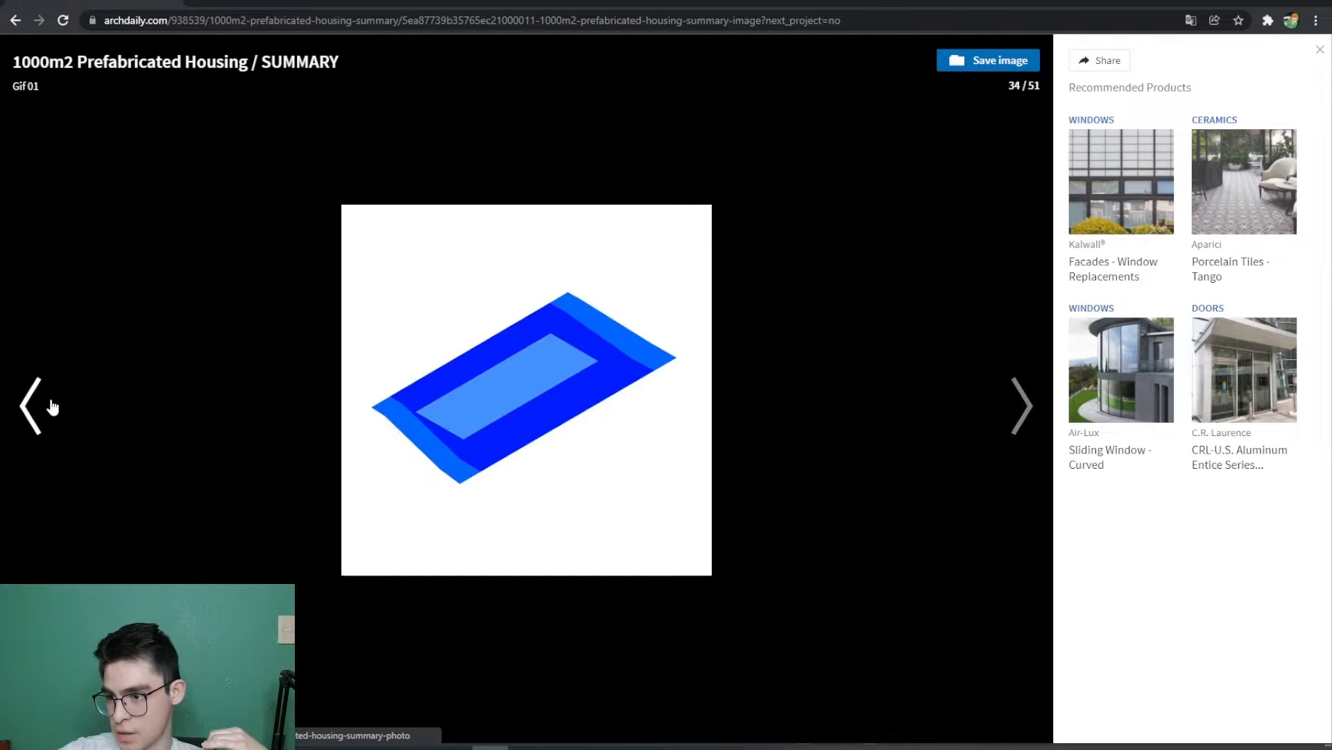
left_click(14, 404)
left_click(14, 404)
left_click(14, 404)
left_click(14, 404)
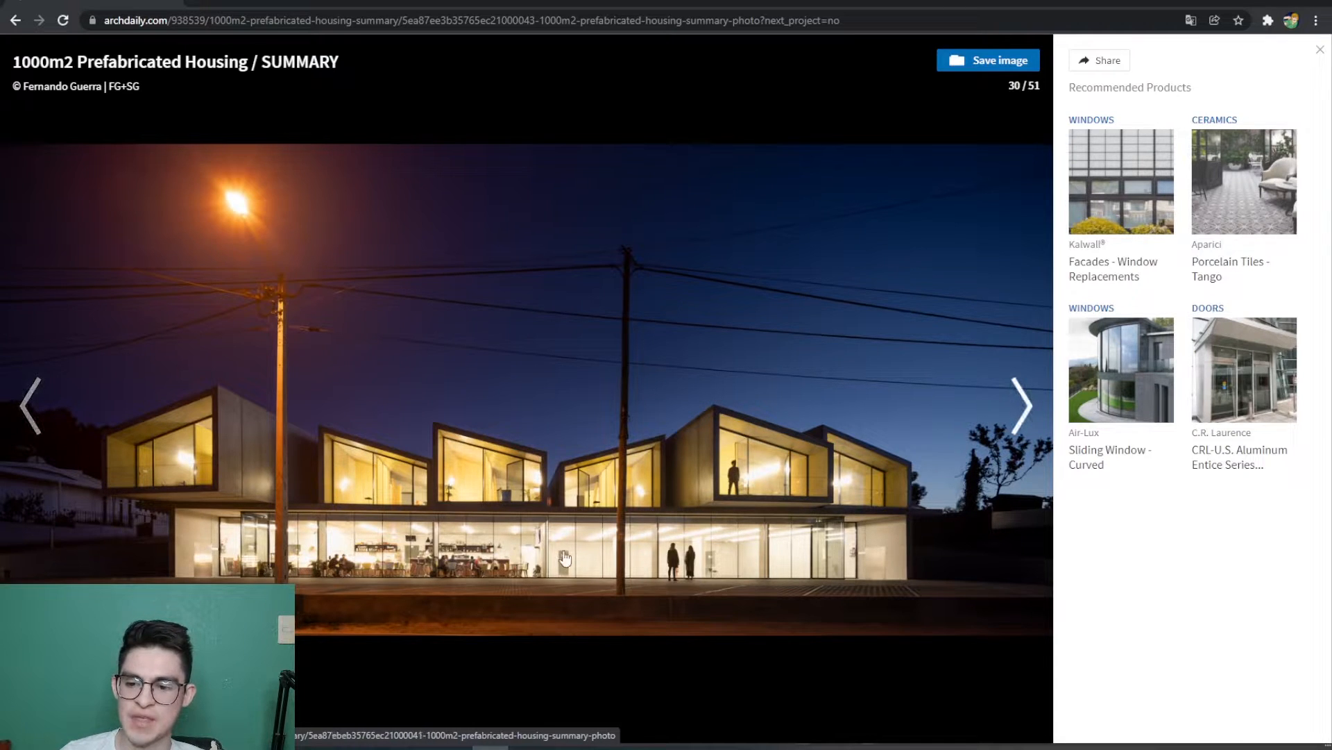
left_click(1234, 4)
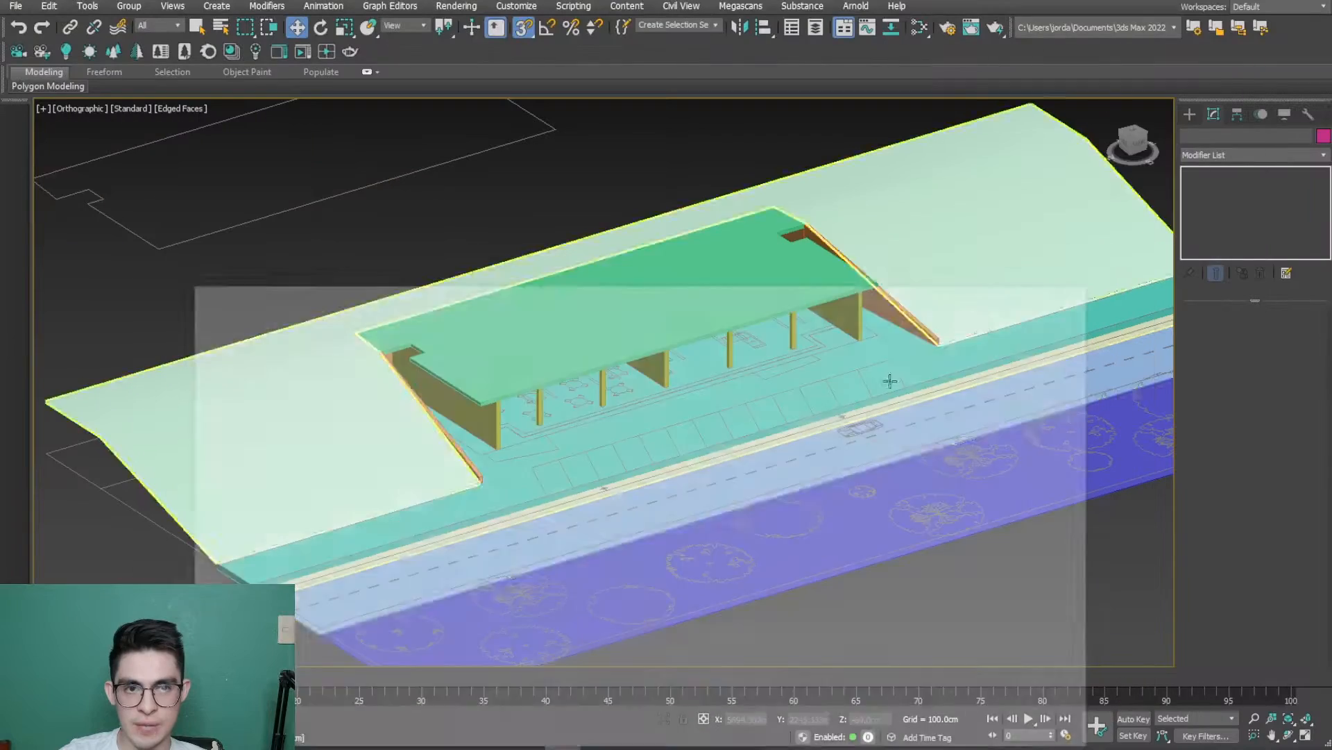
Step: Hide the modelled terrain, road, walls and roof slab so only the plan linework remains
scroll(517, 458, "down", 2)
scroll(517, 458, "down", 2)
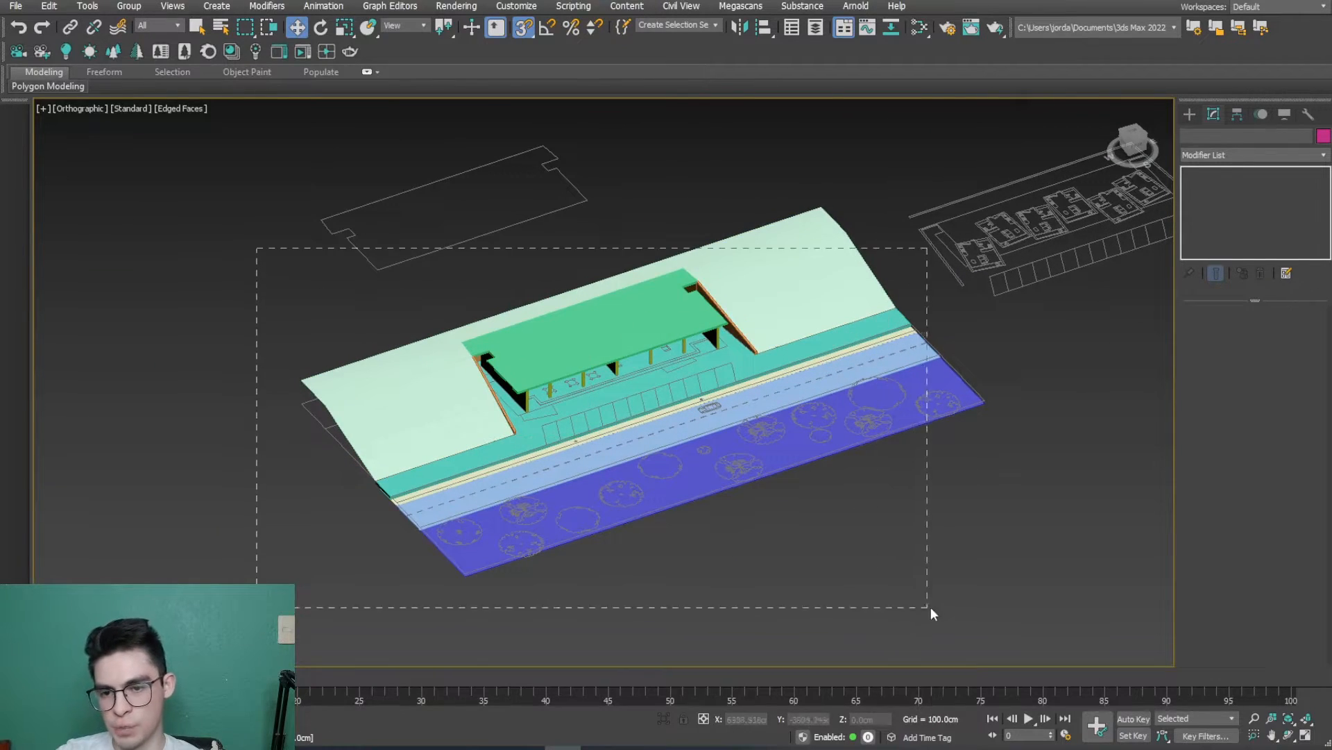
left_click_drag(929, 609, 929, 608)
right_click(843, 532)
left_click(857, 477)
middle_click_drag(593, 399, 555, 404, "alt")
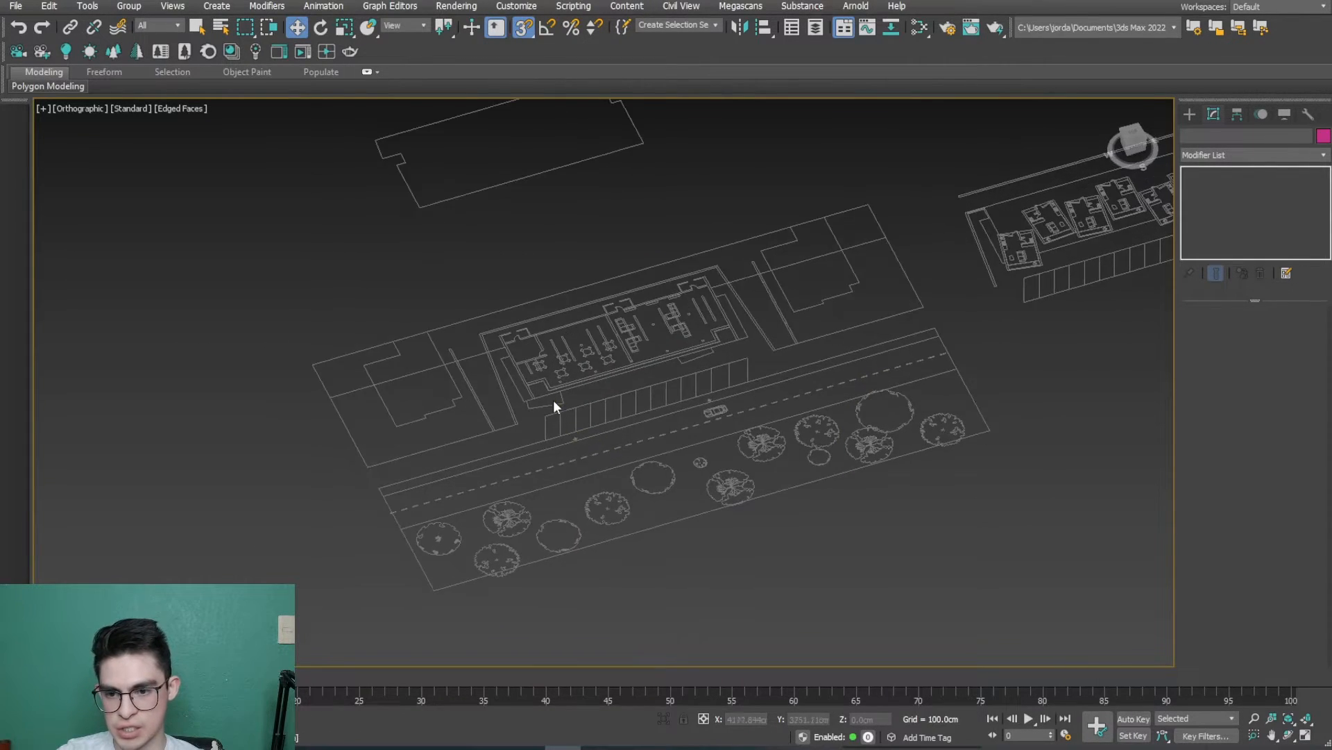
Step: Show the ground-floor plan in top view near the front glazing corner and activate the Line spline tool
scroll(555, 404, "up", 5)
left_click(1134, 133)
middle_click_drag(687, 305, 522, 383)
scroll(522, 383, "up", 4)
left_click(1189, 114)
left_click(1215, 231)
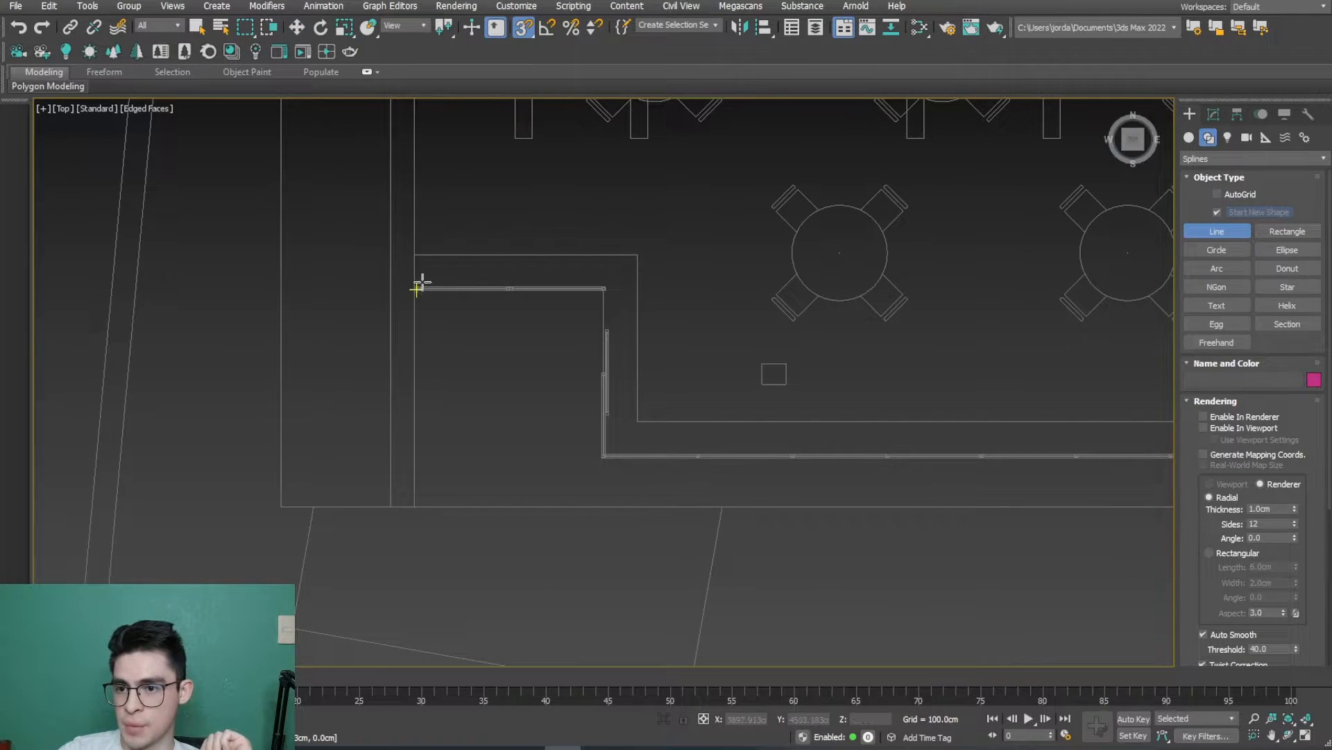
Step: Examine the window frames, posts and recessed corners along the ground-floor glazing in the plan
scroll(418, 288, "up", 8)
scroll(451, 312, "down", 5)
middle_click_drag(500, 332, 348, 322)
scroll(560, 320, "down", 3)
middle_click_drag(836, 330, 723, 186)
scroll(749, 312, "down", 4)
scroll(735, 340, "up", 8)
mouse_move(792, 304)
middle_mouse_down()
mouse_move(767, 429)
mouse_move(634, 322)
mouse_move(773, 515)
middle_mouse_up()
scroll(766, 422, "down", 5)
scroll(541, 299, "up", 6)
scroll(515, 313, "down", 2)
scroll(514, 315, "down", 2)
middle_click_drag(1017, 320, 540, 320)
scroll(764, 315, "up", 6)
scroll(762, 431, "down", 5)
middle_click_drag(762, 432, 794, 185)
scroll(810, 590, "down", 2)
middle_click_drag(809, 595, 785, 99)
scroll(776, 447, "up", 6)
scroll(763, 421, "down", 6)
middle_click_drag(725, 401, 826, 486)
scroll(694, 340, "up", 5)
middle_click_drag(756, 365, 624, 278)
scroll(466, 318, "up", 3)
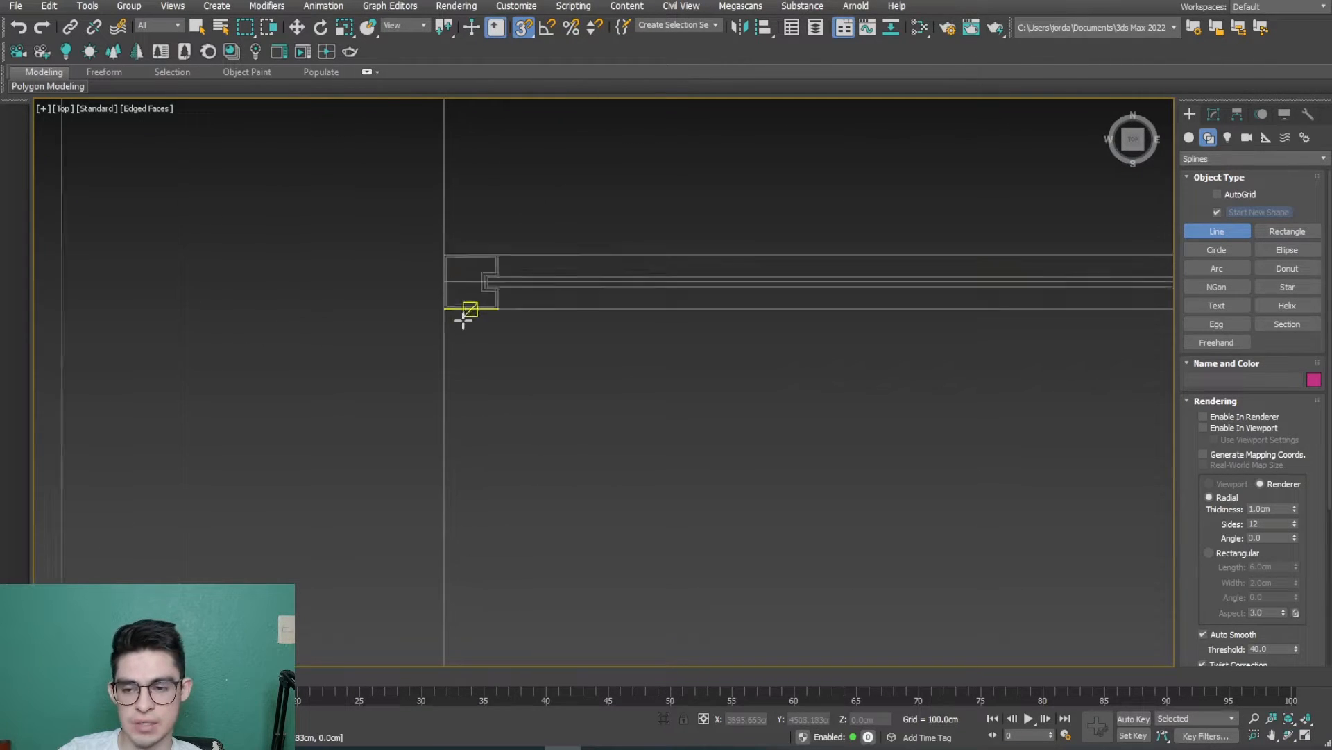
Step: Trace a line along the glazing centreline from the side wall through the intermediate post to the recess corner
left_click(427, 280)
scroll(698, 399, "down", 3)
middle_click_drag(699, 398, 440, 402)
scroll(636, 459, "up", 5)
scroll(636, 459, "up", 4)
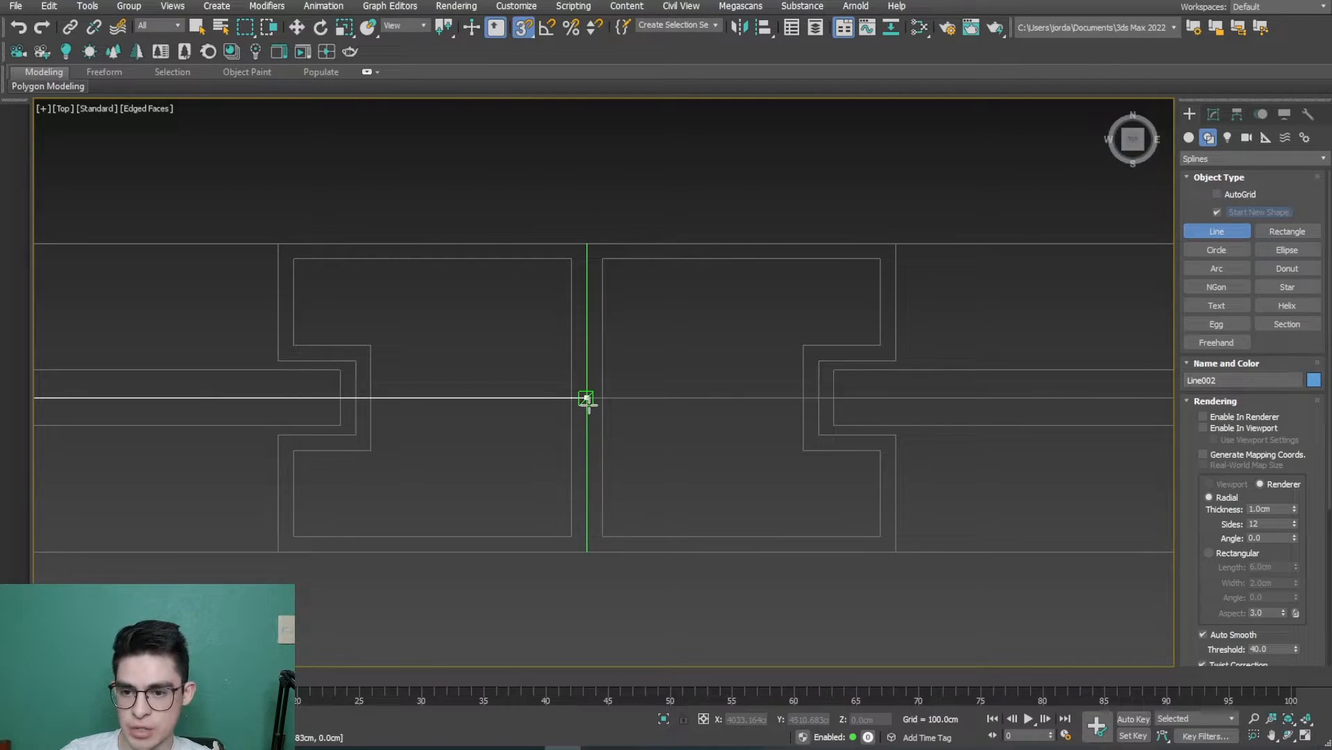
left_click(589, 404)
scroll(671, 444, "down", 8)
middle_click_drag(833, 459, 361, 290)
scroll(812, 296, "up", 4)
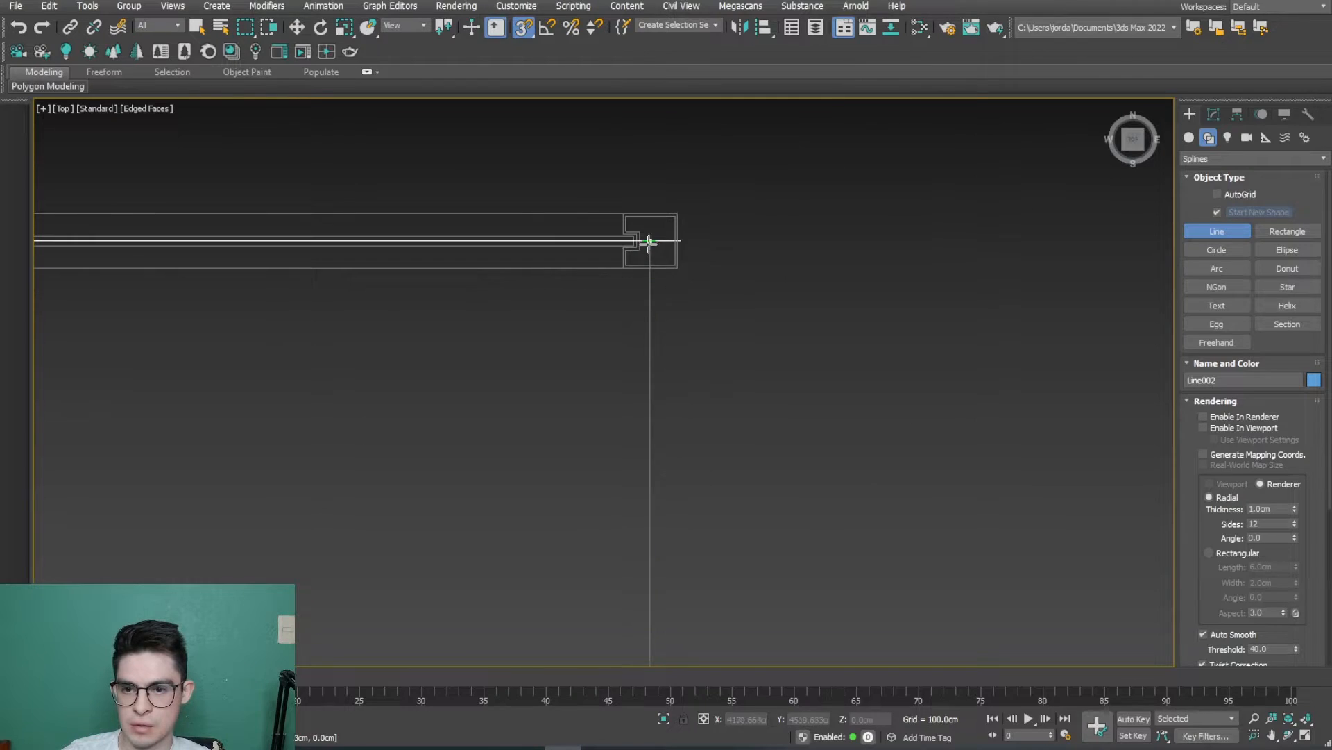
Step: Continue the line along the recess side, through the door post, to the front facade corner
scroll(688, 354, "down", 5)
middle_click_drag(680, 590, 562, 294)
scroll(556, 465, "up", 6)
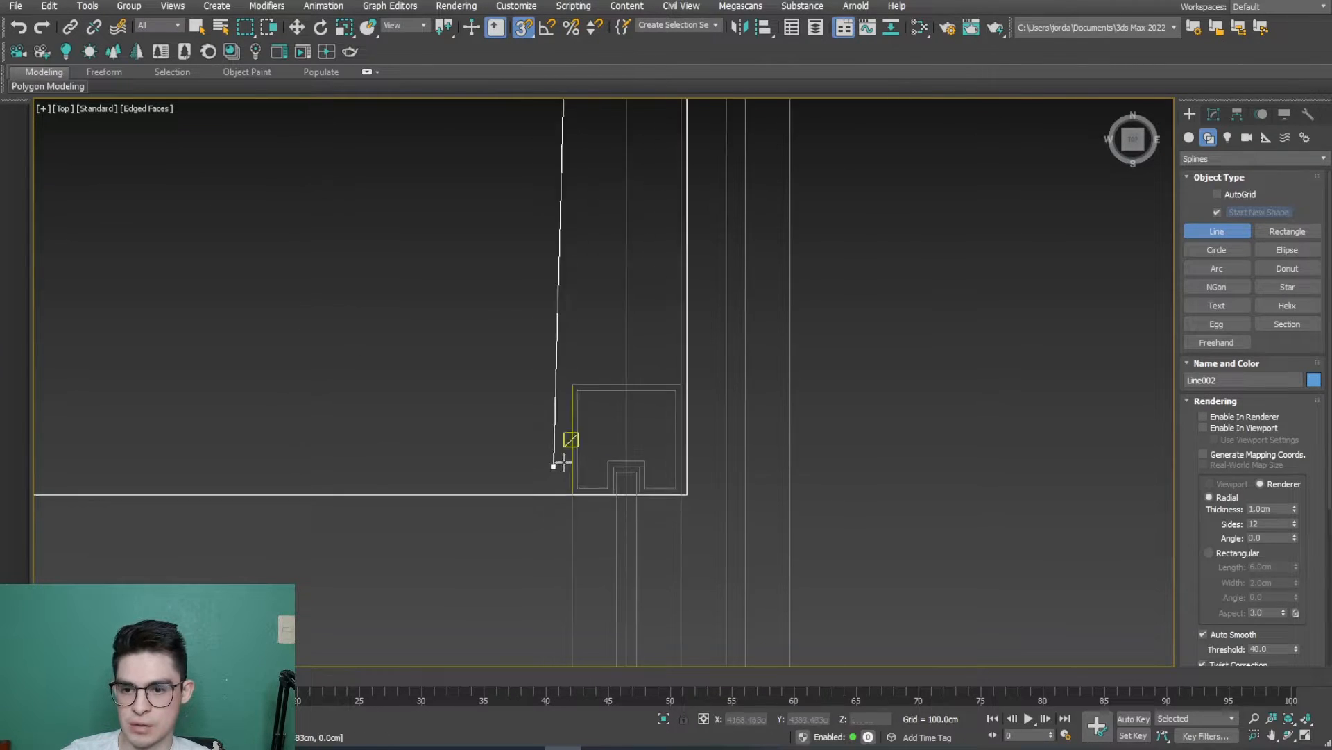
left_click(625, 384)
scroll(483, 492, "down", 3)
scroll(483, 493, "down", 3)
middle_click_drag(483, 493, 511, 118)
scroll(511, 118, "down", 1)
scroll(533, 420, "up", 5)
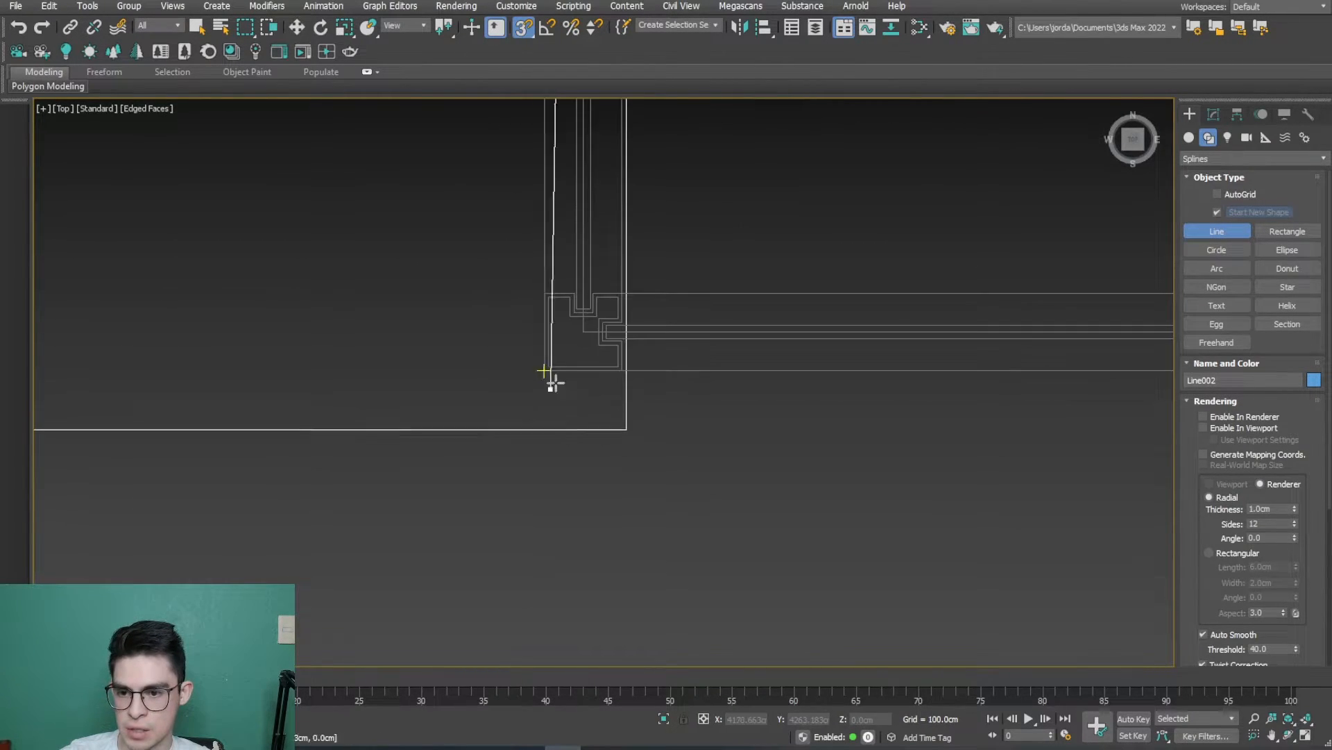
left_click(579, 335)
Step: Extend the line along the whole front glazing to the centre of the opposite corner post
scroll(572, 396, "down", 5)
scroll(572, 322, "up", 5)
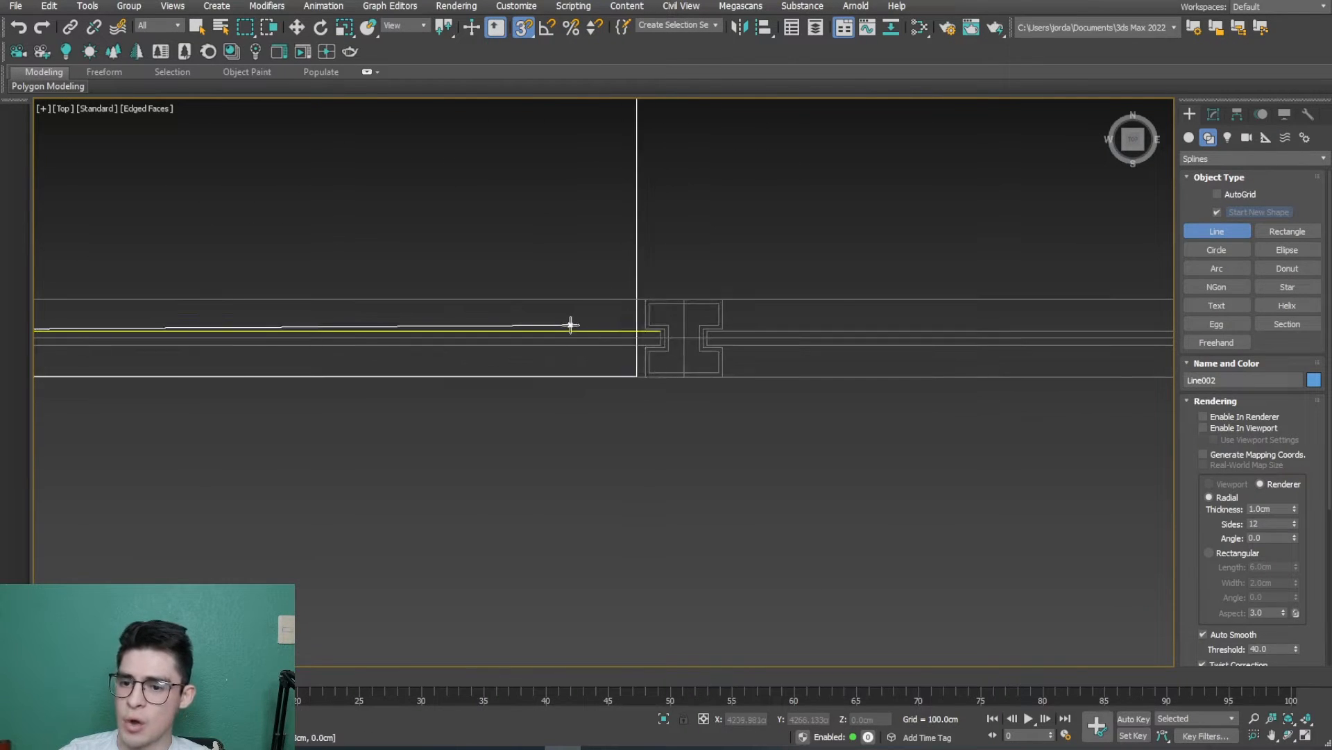
scroll(700, 369, "down", 7)
middle_click_drag(753, 408, 213, 397)
scroll(396, 389, "down", 4)
scroll(972, 394, "down", 2)
middle_click_drag(1044, 393, 597, 389)
mouse_move(921, 382)
middle_mouse_down()
mouse_move(807, 390)
mouse_move(913, 389)
middle_mouse_up()
scroll(767, 389, "up", 6)
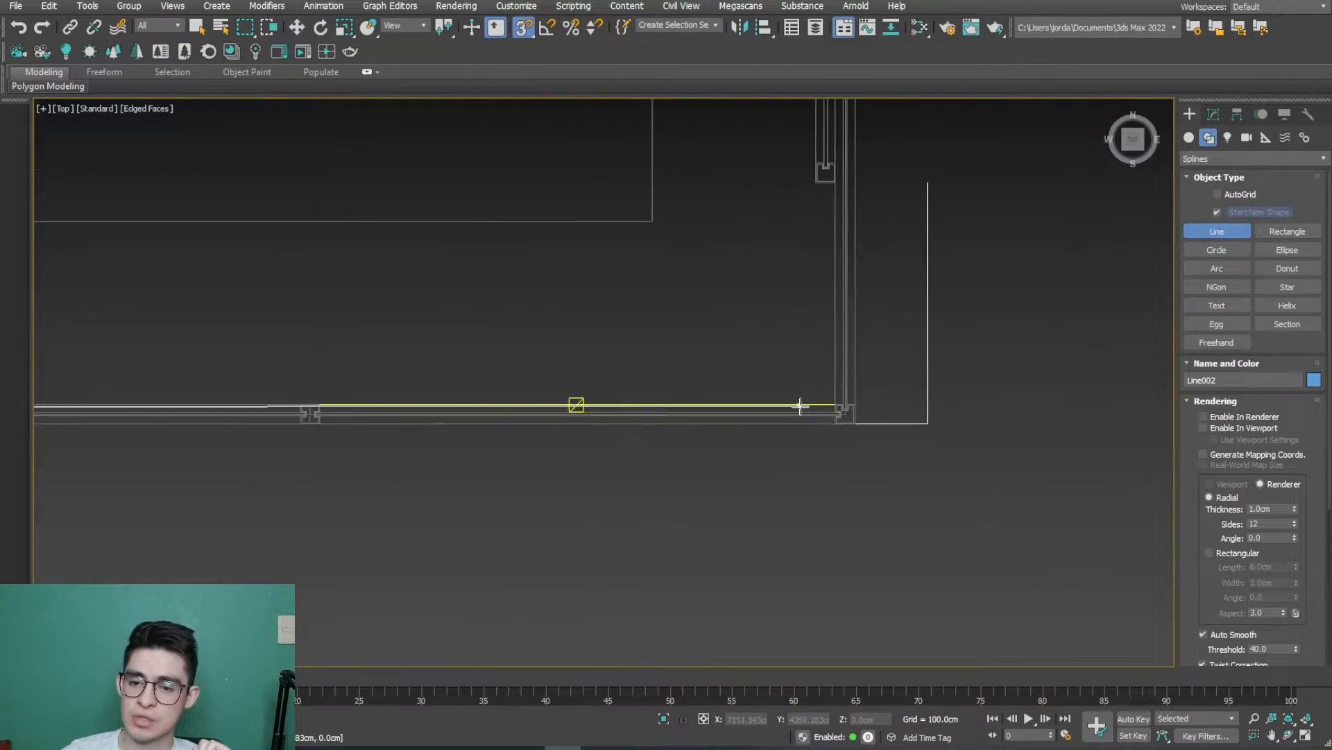
scroll(869, 421, "up", 3)
left_click(939, 378)
Step: Trace the side of the opposite recess through its door post to the inner corner
scroll(909, 331, "down", 4)
middle_click_drag(895, 298, 866, 524)
middle_click_drag(842, 262, 745, 557)
scroll(744, 400, "down", 3)
middle_click_drag(743, 402, 745, 610)
scroll(755, 418, "up", 5)
scroll(785, 496, "up", 1)
left_click(770, 586)
scroll(749, 537, "down", 5)
middle_click_drag(750, 535, 709, 672)
middle_click_drag(687, 372, 672, 493)
scroll(699, 351, "up", 5)
left_click(669, 292)
Step: Run the line through the last intermediate post to the far side wall and finish the spline
scroll(1003, 502, "down", 5)
middle_click_drag(1006, 505, 292, 473)
scroll(726, 426, "up", 6)
left_click(812, 426)
scroll(809, 425, "down", 5)
middle_click_drag(776, 500, 520, 403)
scroll(951, 413, "up", 4)
left_click(939, 401)
scroll(843, 347, "down", 5)
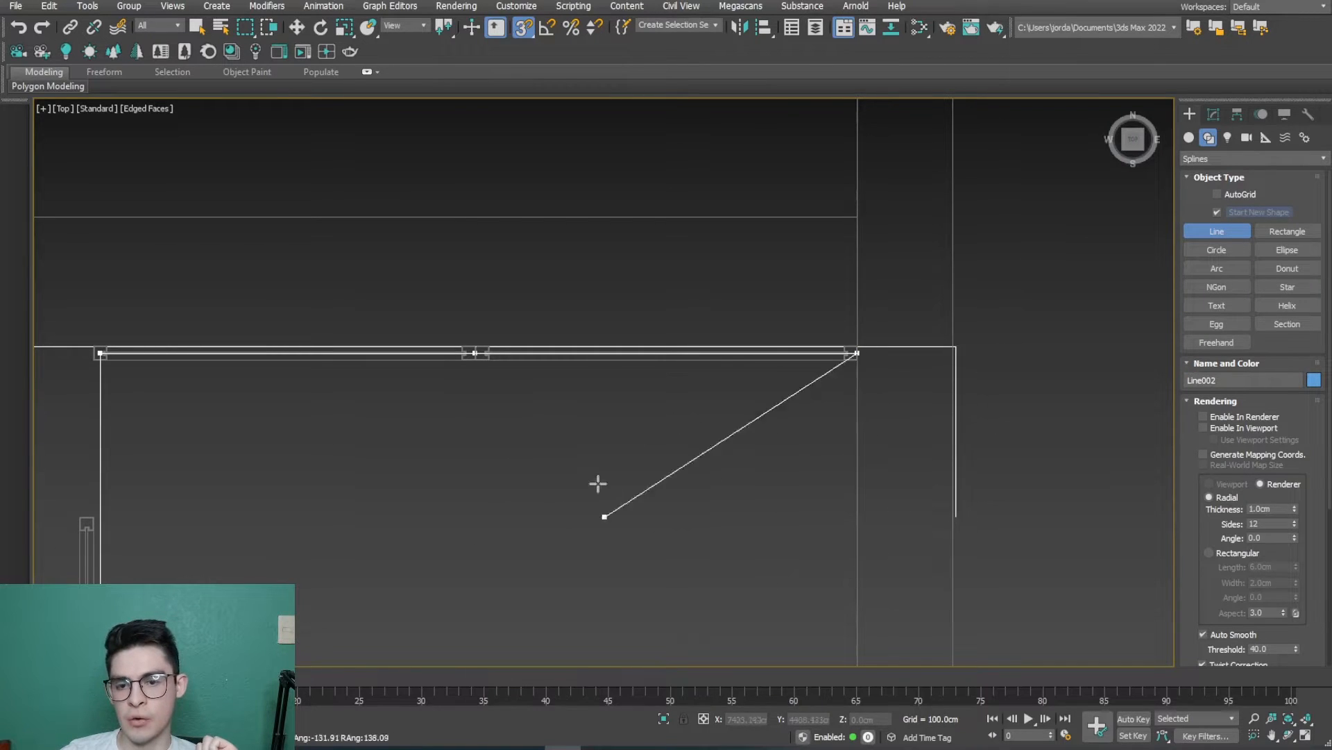
right_click(804, 496)
Step: Extrude the traced glazing line 450 cm with the Extrude modifier
scroll(533, 524, "down", 6)
middle_click_drag(533, 525, 747, 241)
scroll(747, 241, "down", 2)
middle_click_drag(694, 467, 691, 419, "alt")
scroll(604, 451, "down", 4)
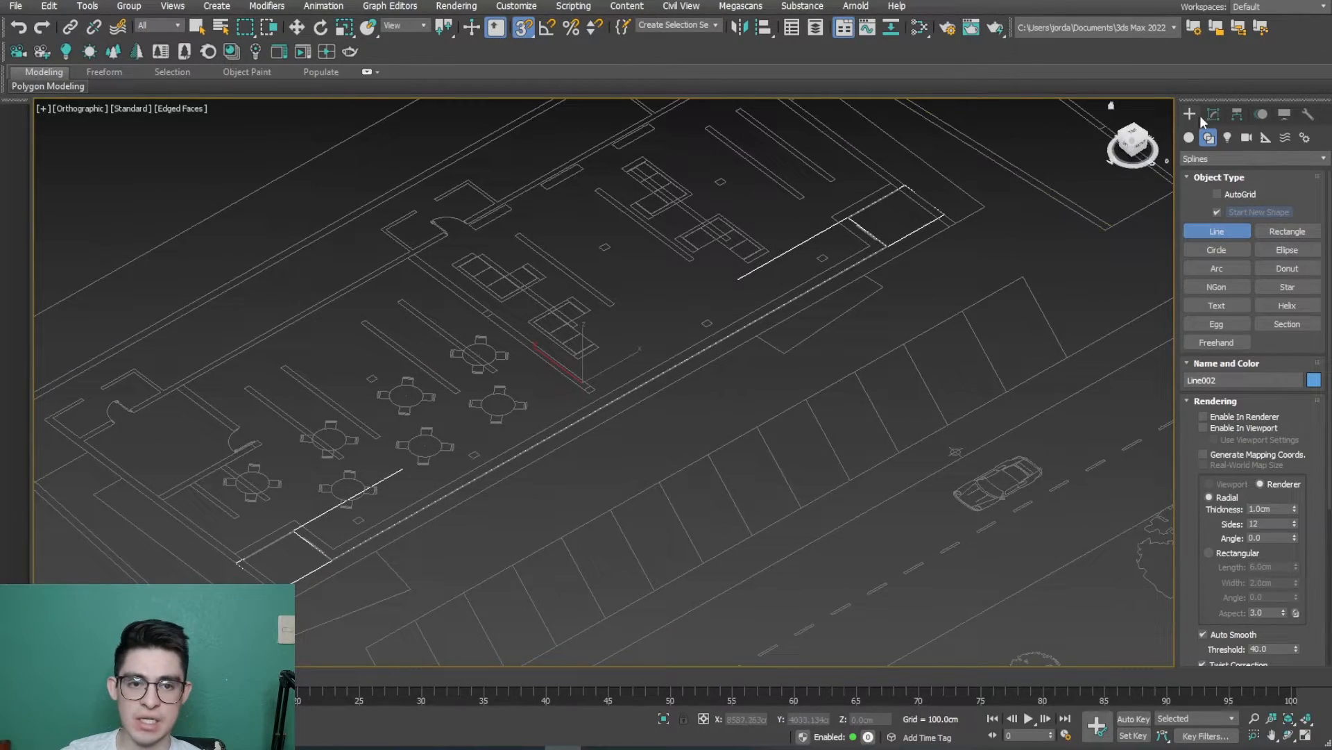
left_click(1210, 116)
left_click(1236, 157)
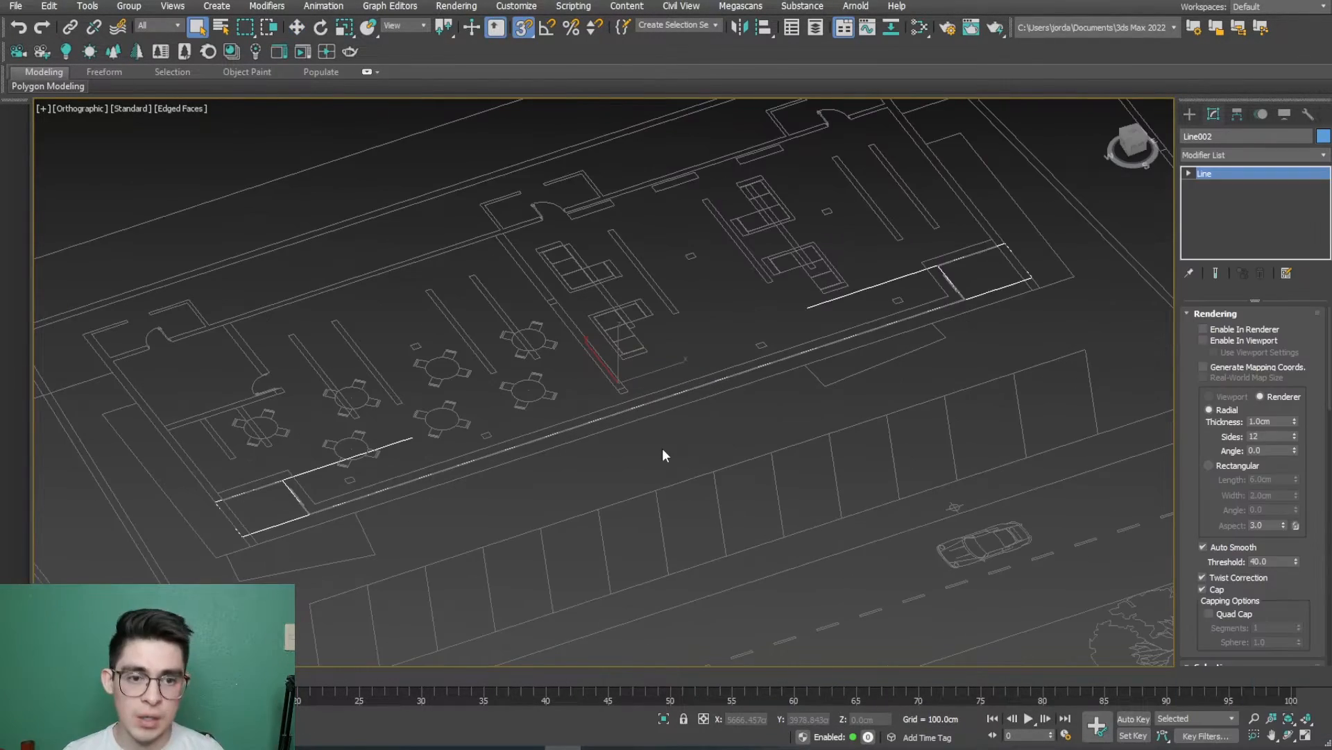
left_click(1228, 159)
type("ex")
left_click(1210, 173)
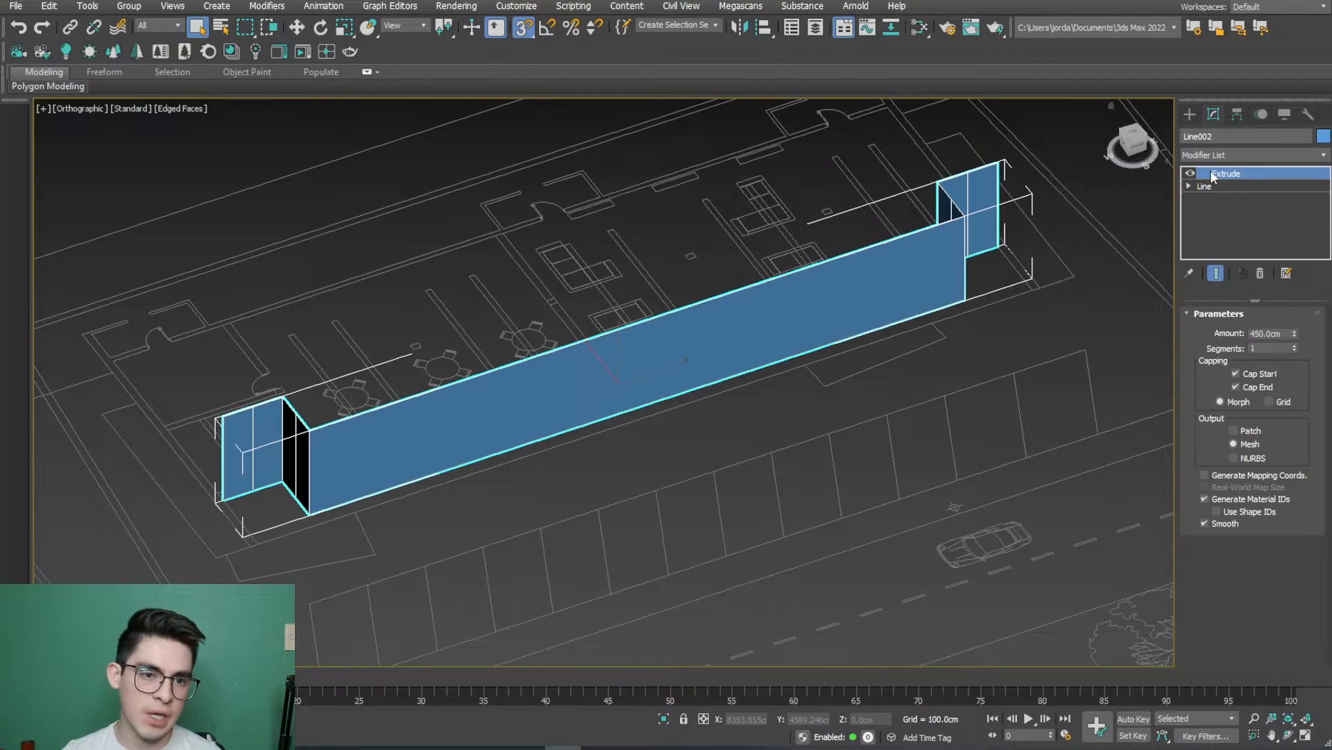
Step: Convert the extruded glazing to an Editable Poly
scroll(793, 479, "down", 3)
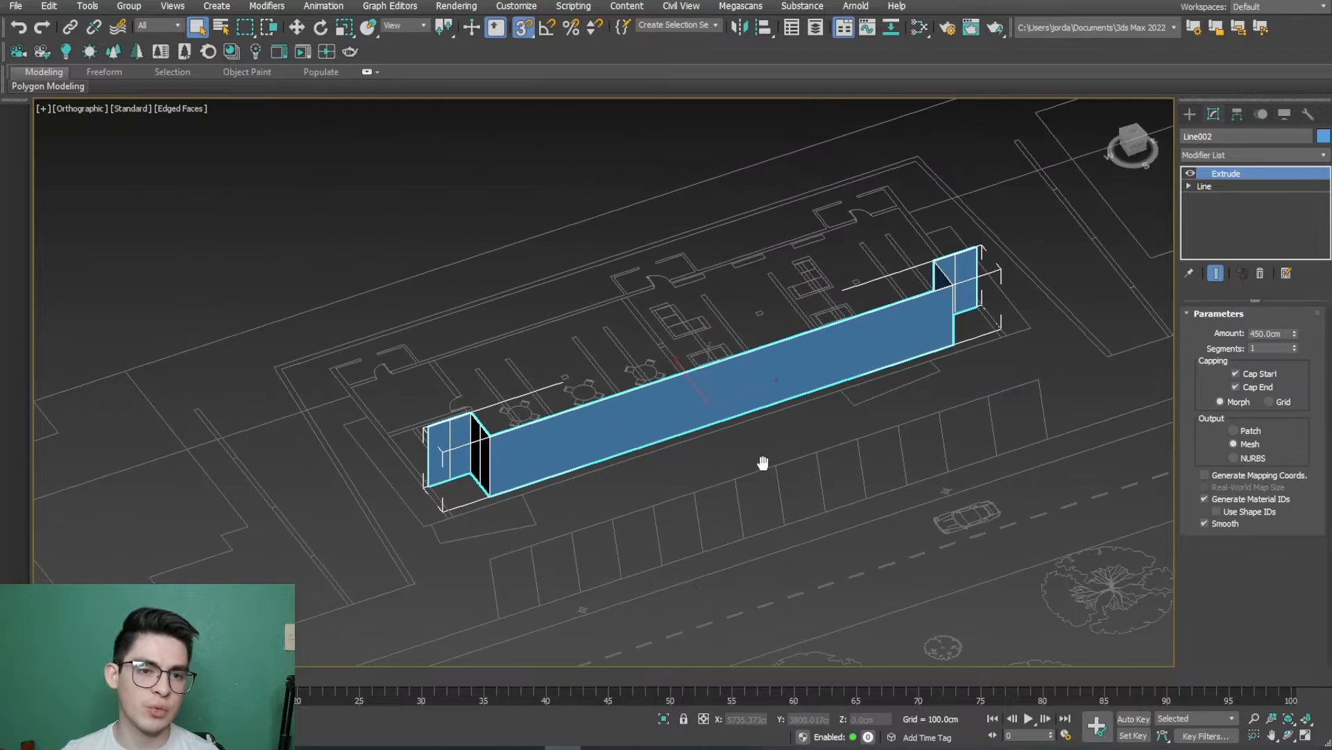
scroll(756, 450, "up", 3)
right_click(756, 437)
mouse_move(823, 621)
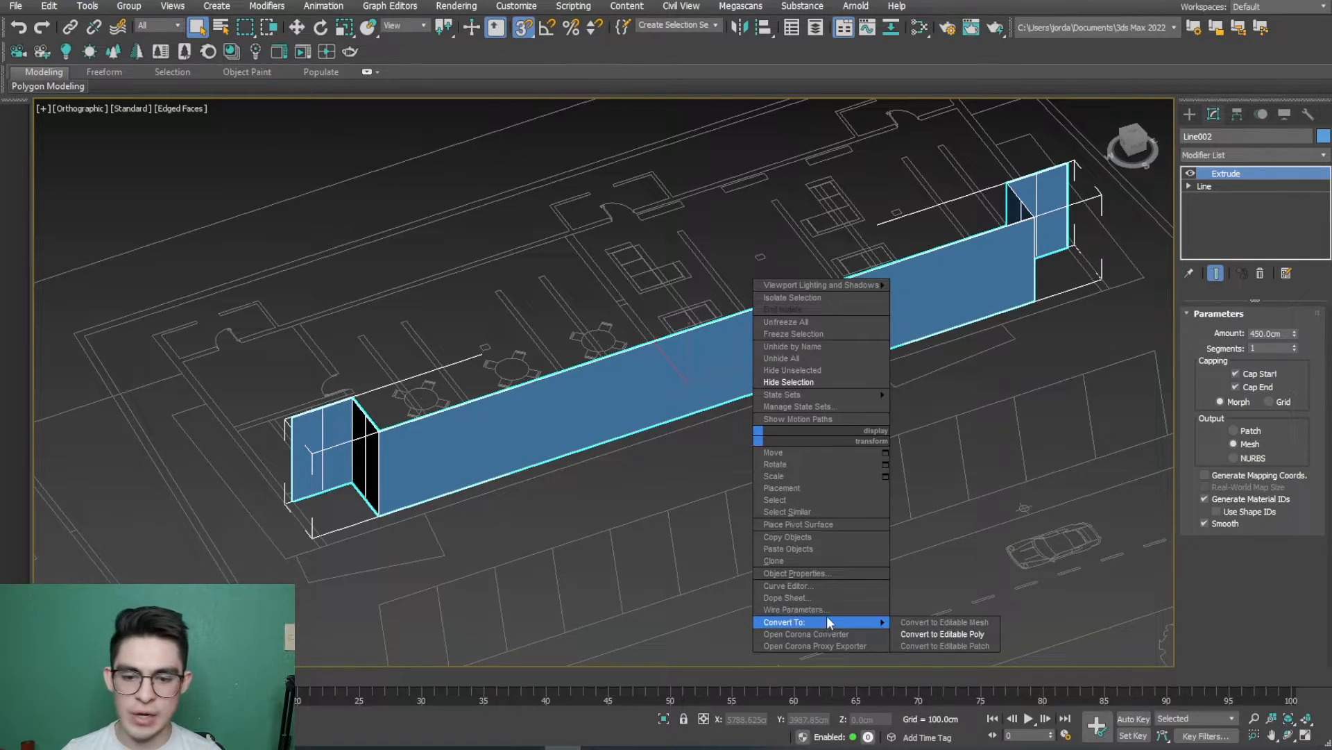
left_click(923, 627)
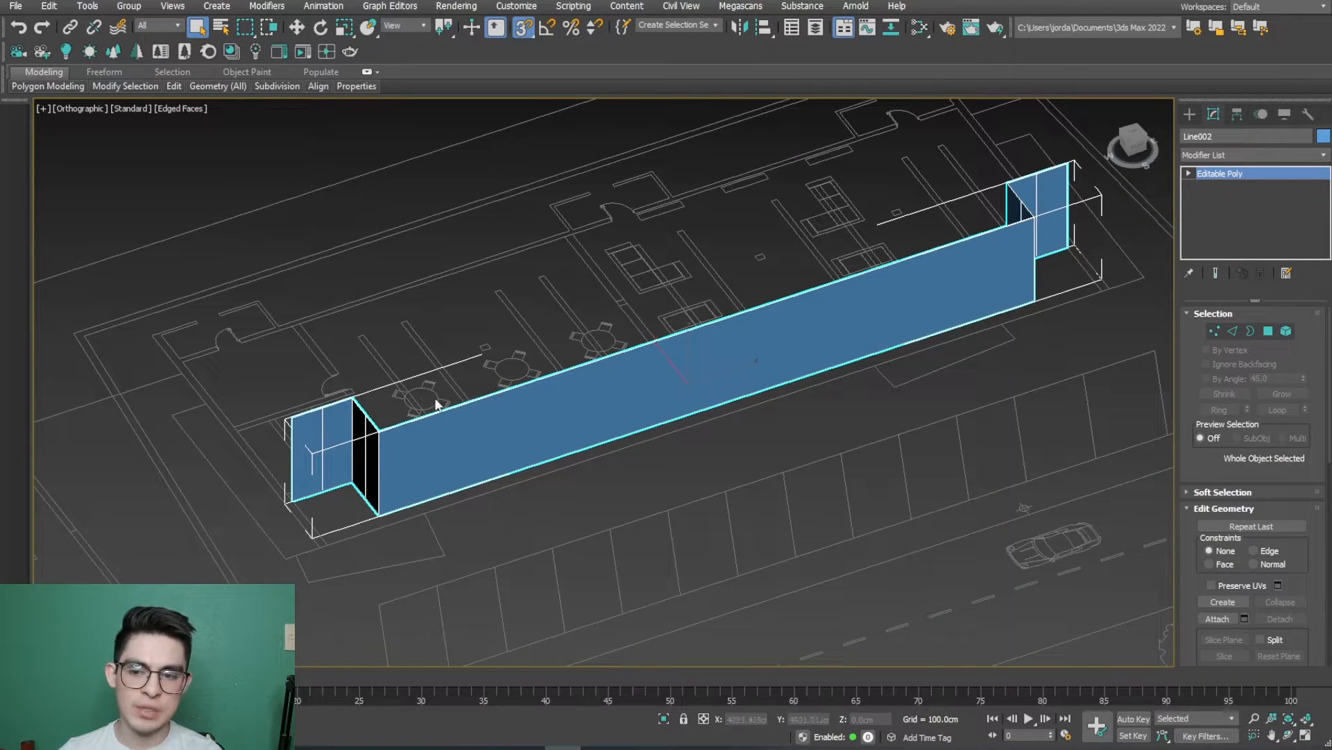
Step: Select the top and bottom edges of the long front panel in wireframe and set up Connect with 21 segments
left_click(1232, 332)
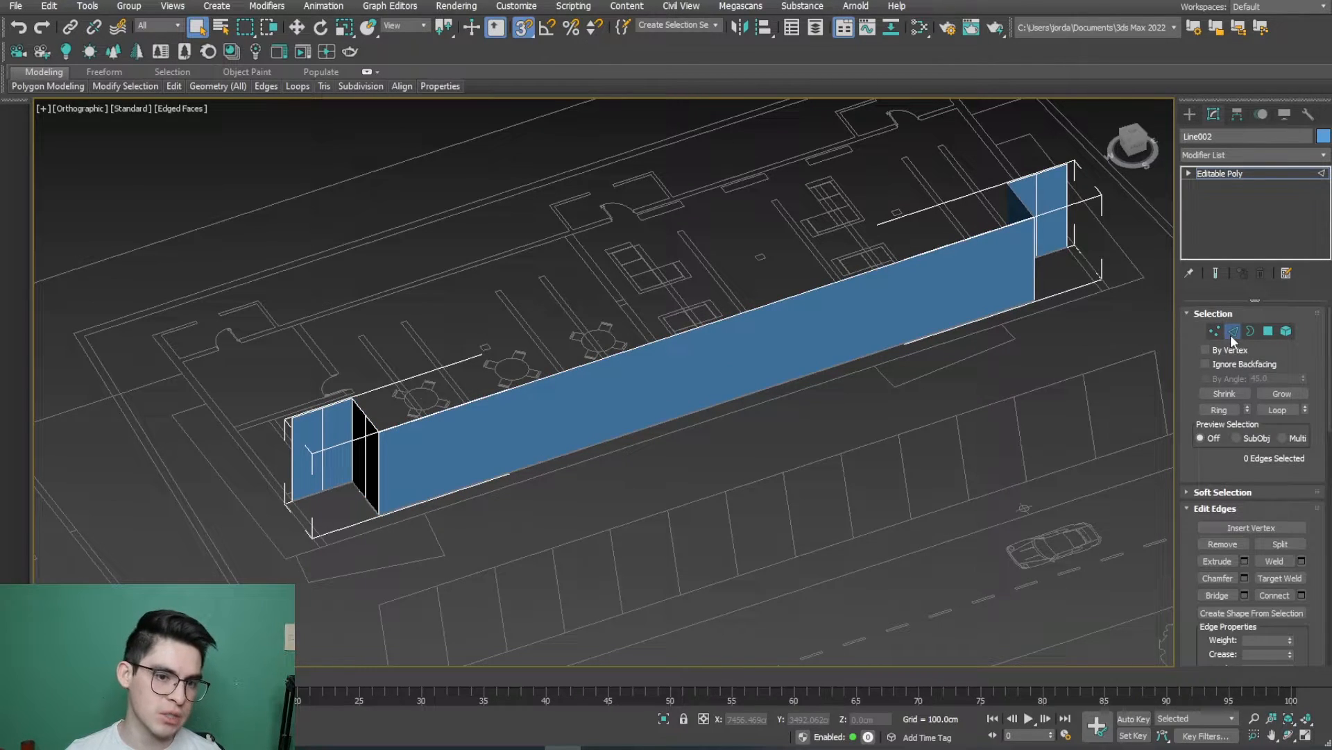
left_click_drag(676, 512, 661, 245)
key("F3")
middle_click_drag(618, 494, 605, 471, "alt")
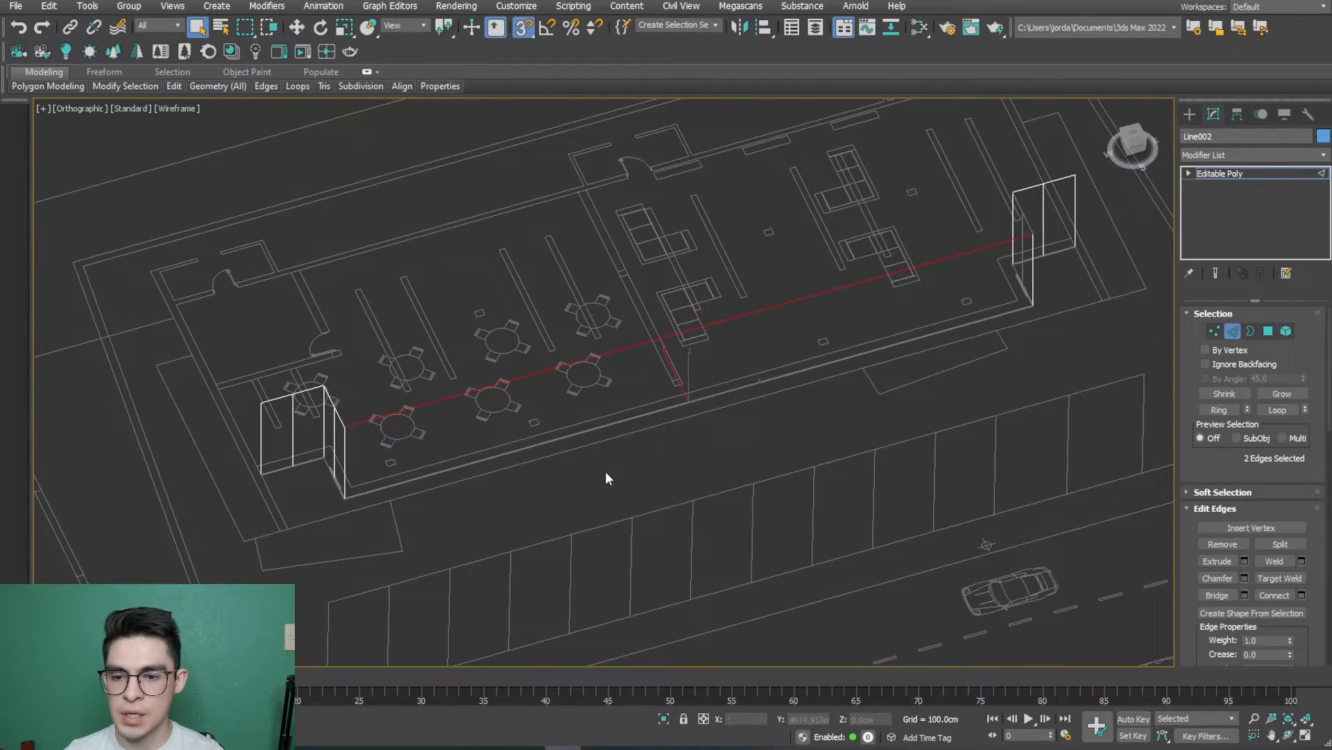
left_click(1301, 595)
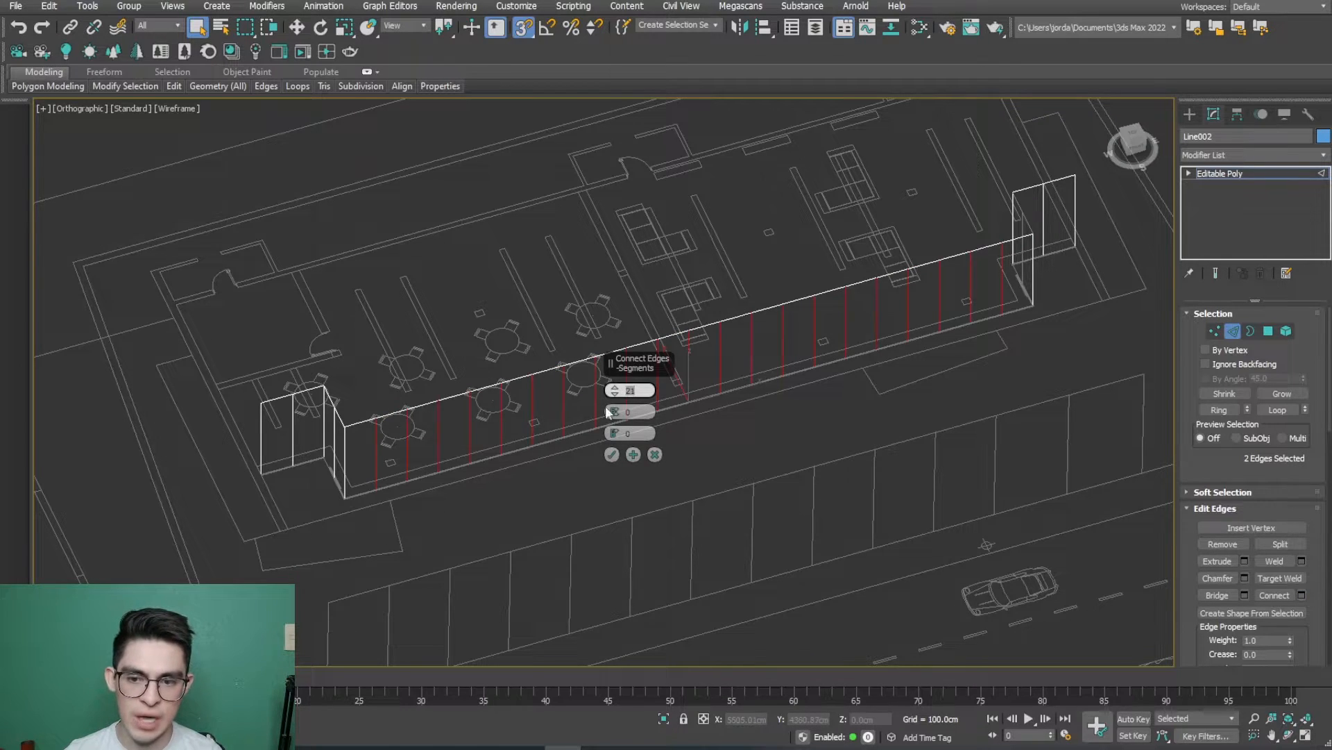
Step: Compare the 21 connecting edges with the posts in the plan and apply the Connect operation
scroll(388, 495, "up", 4)
scroll(375, 484, "up", 6)
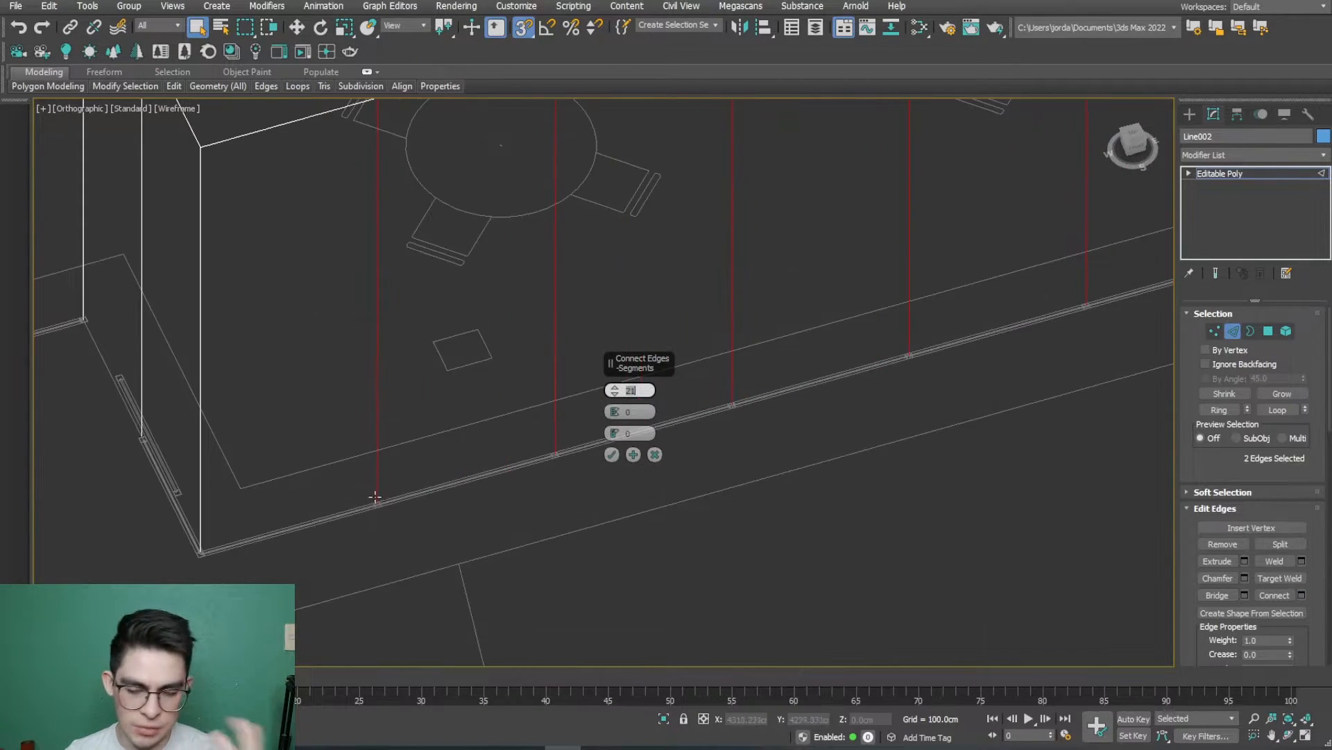
scroll(361, 486, "up", 6)
scroll(420, 442, "down", 6)
scroll(409, 451, "down", 7)
middle_click_drag(399, 459, 368, 512)
scroll(410, 492, "up", 6)
scroll(361, 505, "down", 6)
scroll(293, 556, "up", 7)
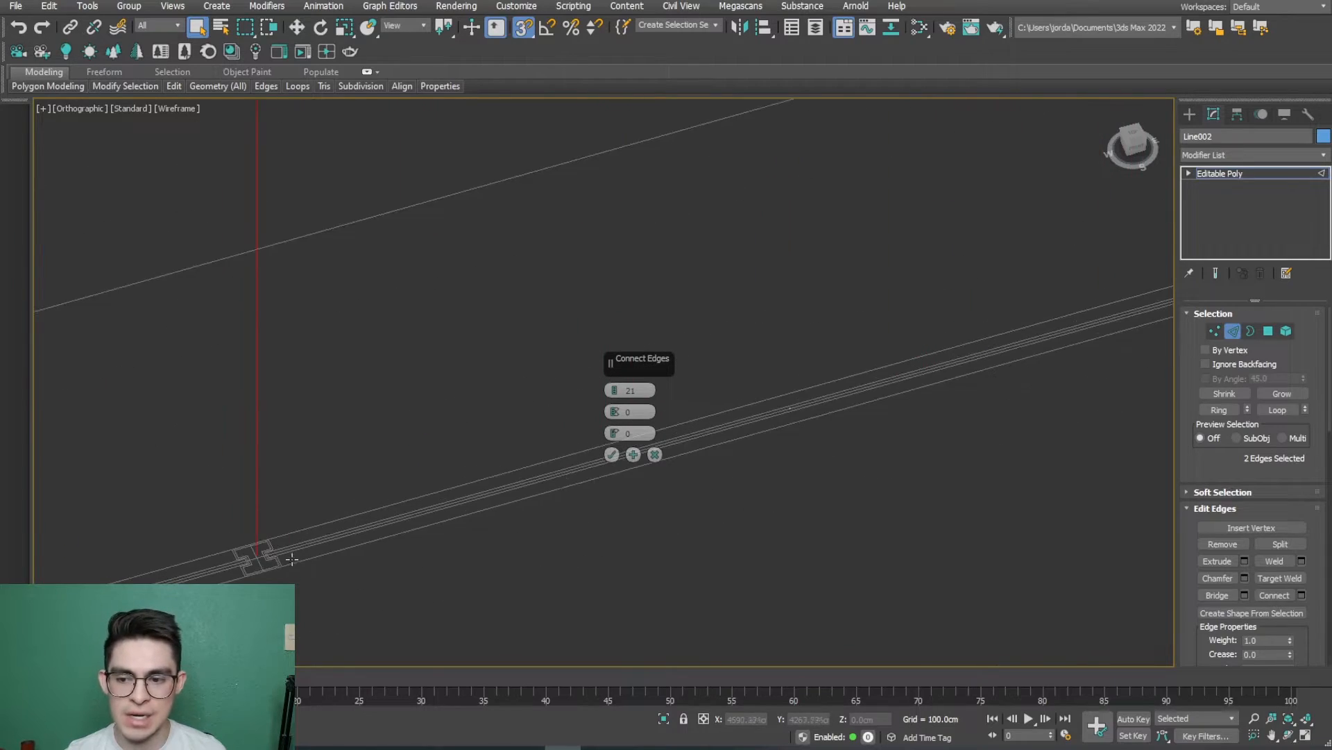
scroll(256, 555, "down", 6)
scroll(399, 514, "up", 6)
scroll(406, 513, "down", 2)
scroll(405, 514, "down", 6)
middle_click_drag(405, 514, 431, 523)
scroll(431, 523, "up", 1)
left_click(613, 454)
Step: Restore the shaded display with edged faces, clear the edge selection and inspect the divided facade
scroll(692, 515, "down", 1)
middle_click_drag(692, 515, 680, 538)
scroll(680, 538, "down", 1)
key("F3")
left_click(662, 555)
middle_click_drag(808, 517, 728, 539, "alt")
key("F4")
key("F4")
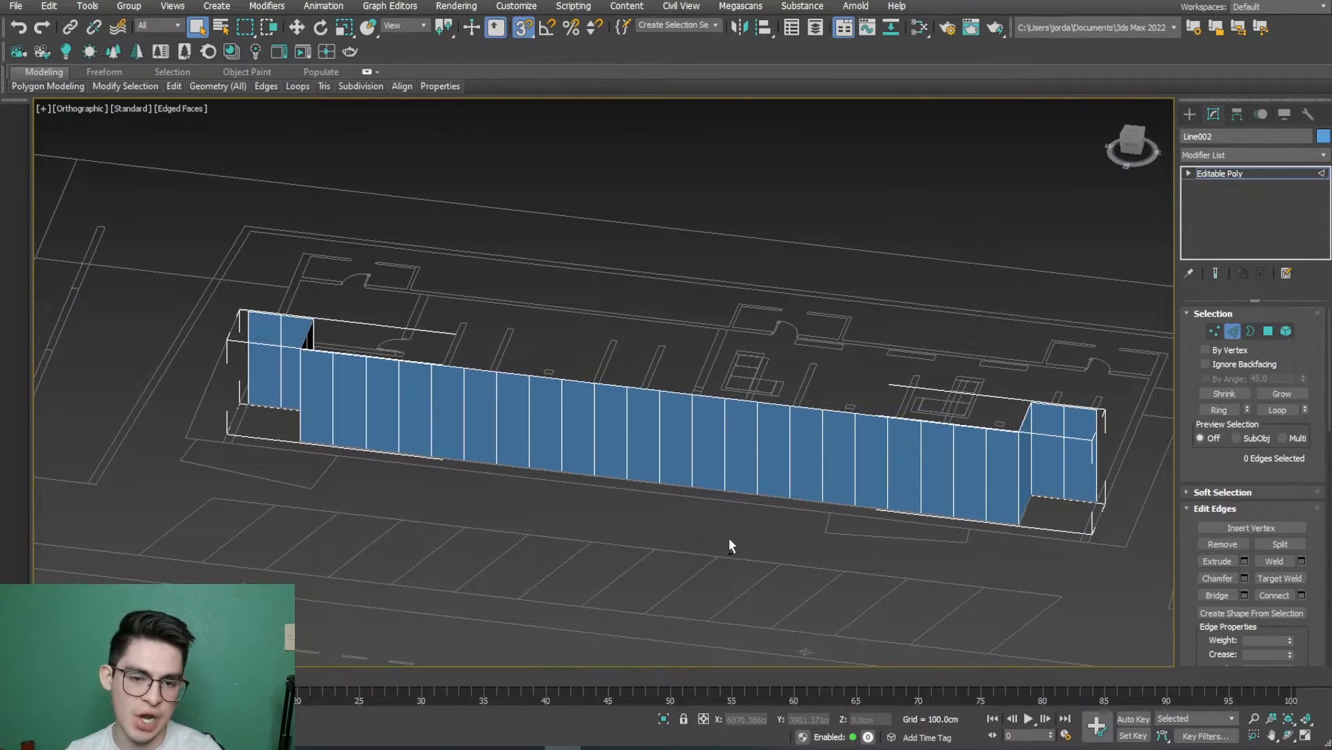
key("F4")
key("F4")
mouse_move(702, 530)
middle_mouse_down("alt")
mouse_move(762, 512)
mouse_move(622, 509)
mouse_move(687, 514)
middle_mouse_up("alt")
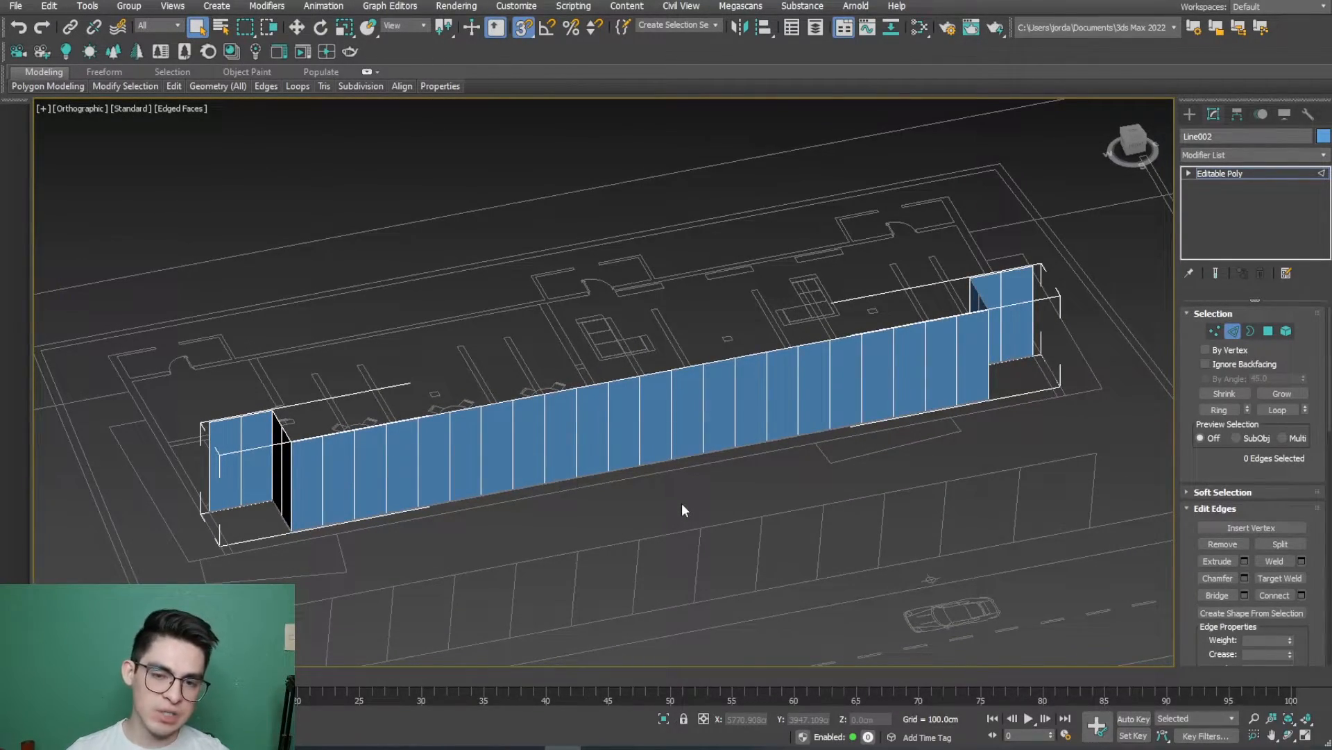
Step: Create a linear shape named "CANCELES PB" from all the glazing edges, then leave edge editing and deselect the mesh
left_click_drag(438, 407, 1118, 607)
scroll(1191, 595, "down", 3)
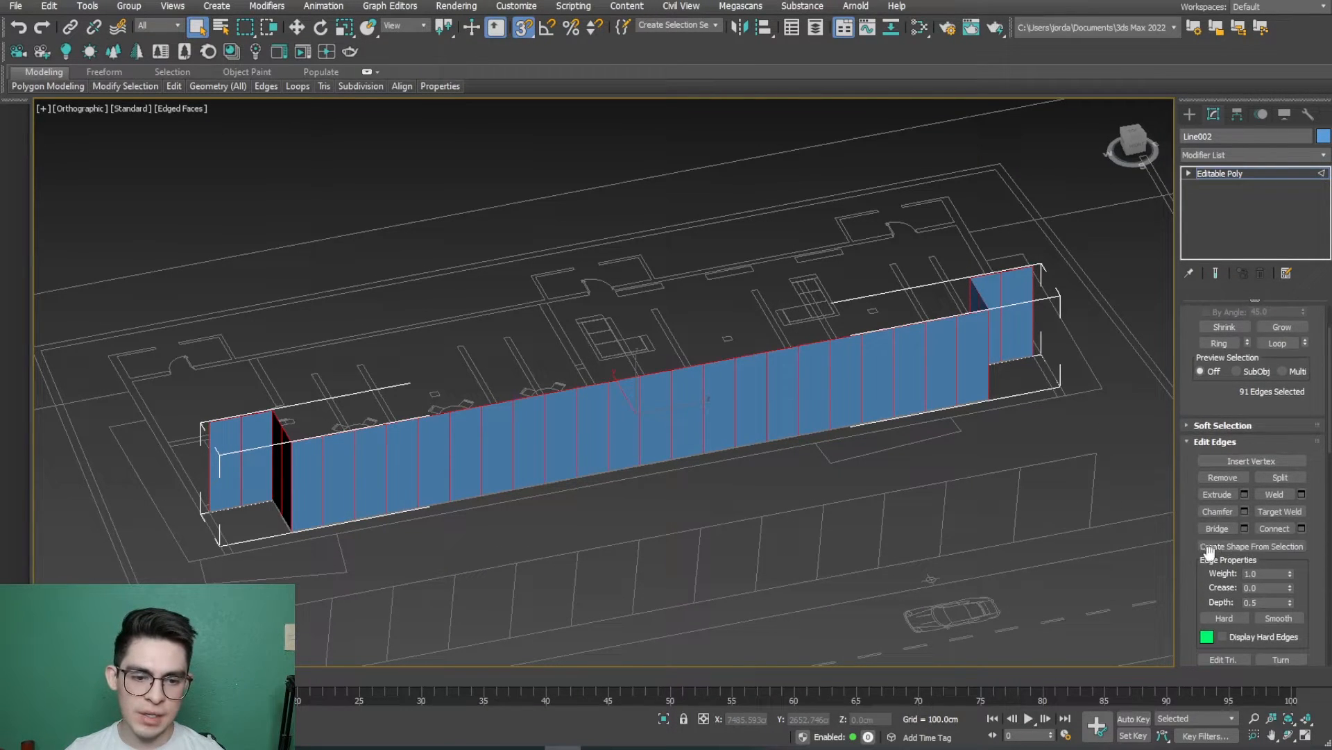
left_click(1256, 546)
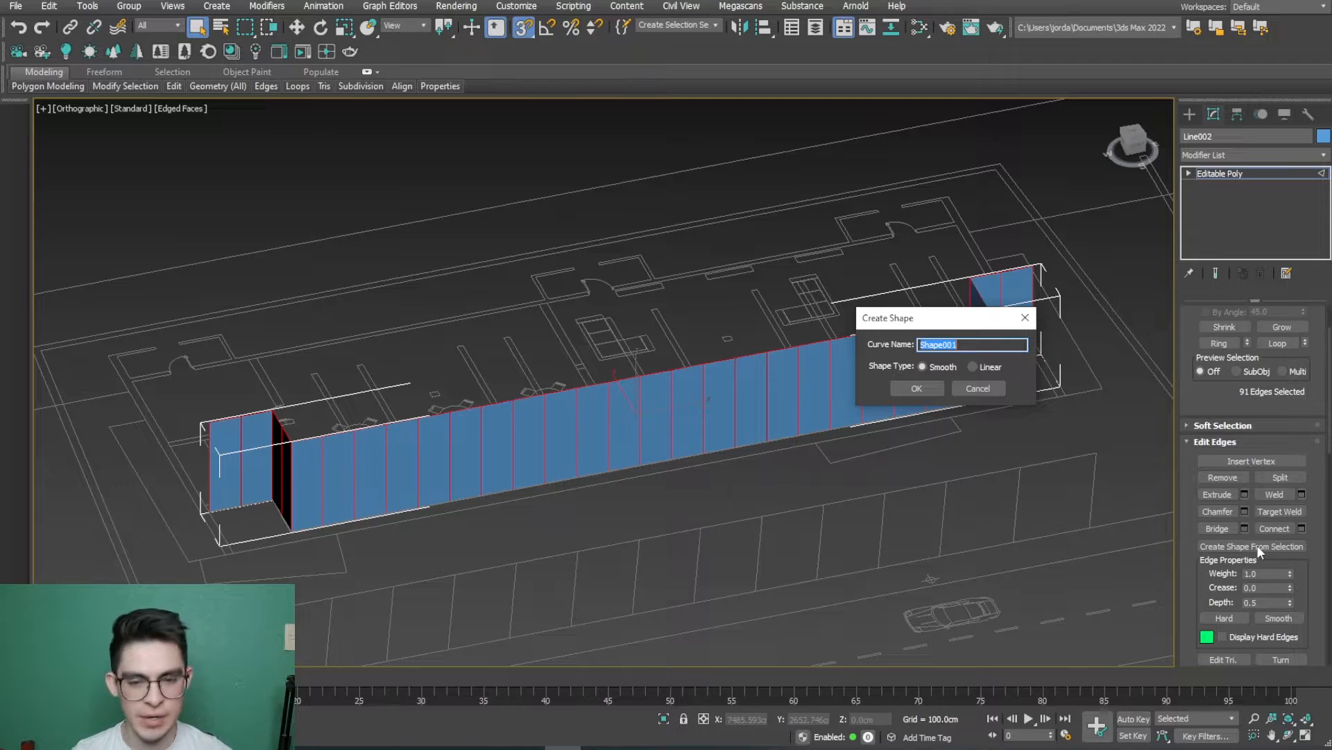
left_click(972, 366)
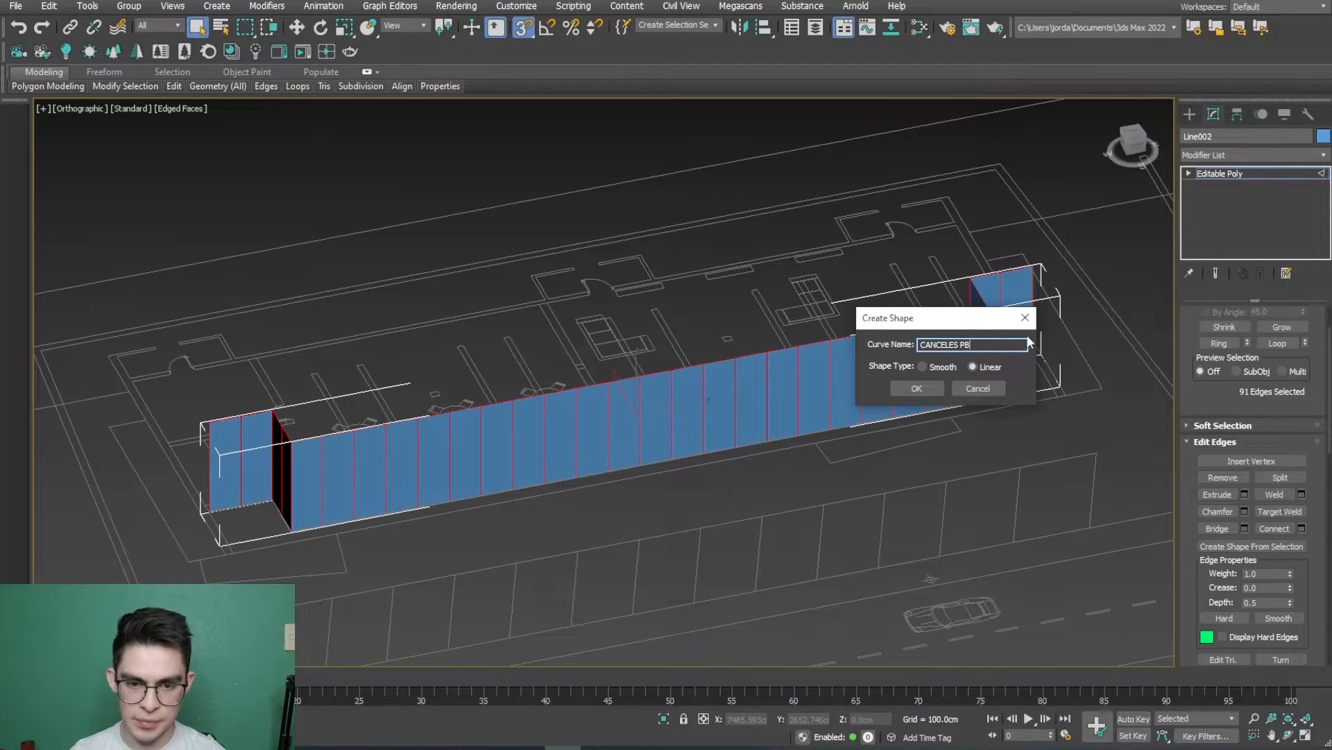
left_click(916, 389)
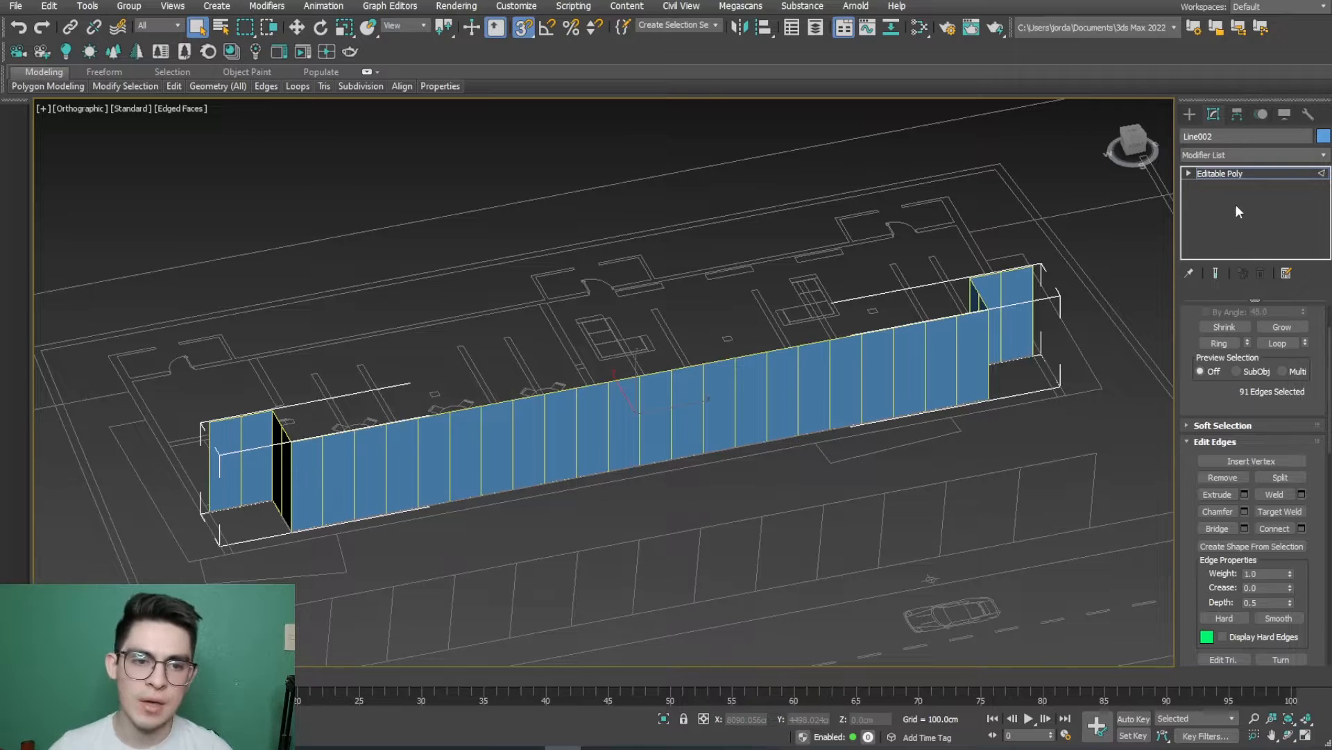
left_click(1245, 175)
left_click(730, 189)
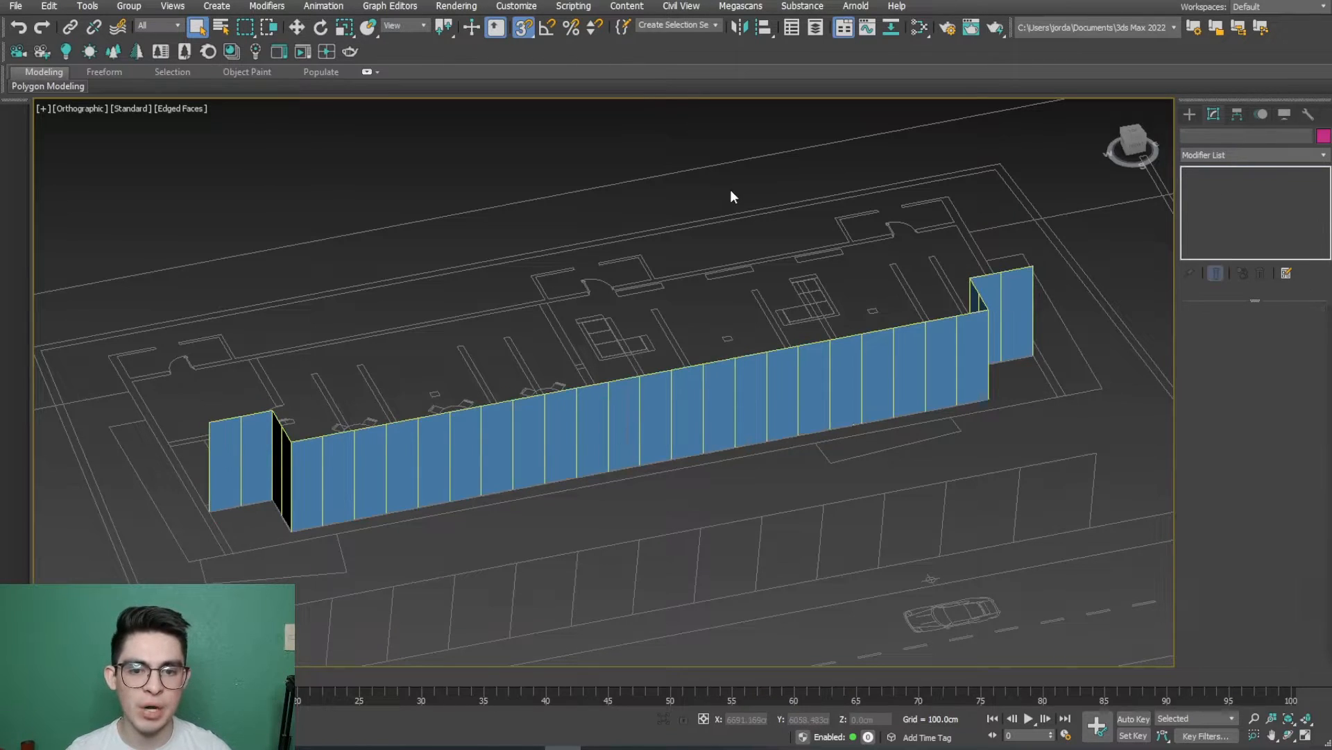
Step: Hide the glazing panel mesh so only the extracted frame lines stay in view
left_click(894, 334)
left_click(897, 432)
left_click(894, 407)
key("w")
right_click(679, 446)
left_click(715, 397)
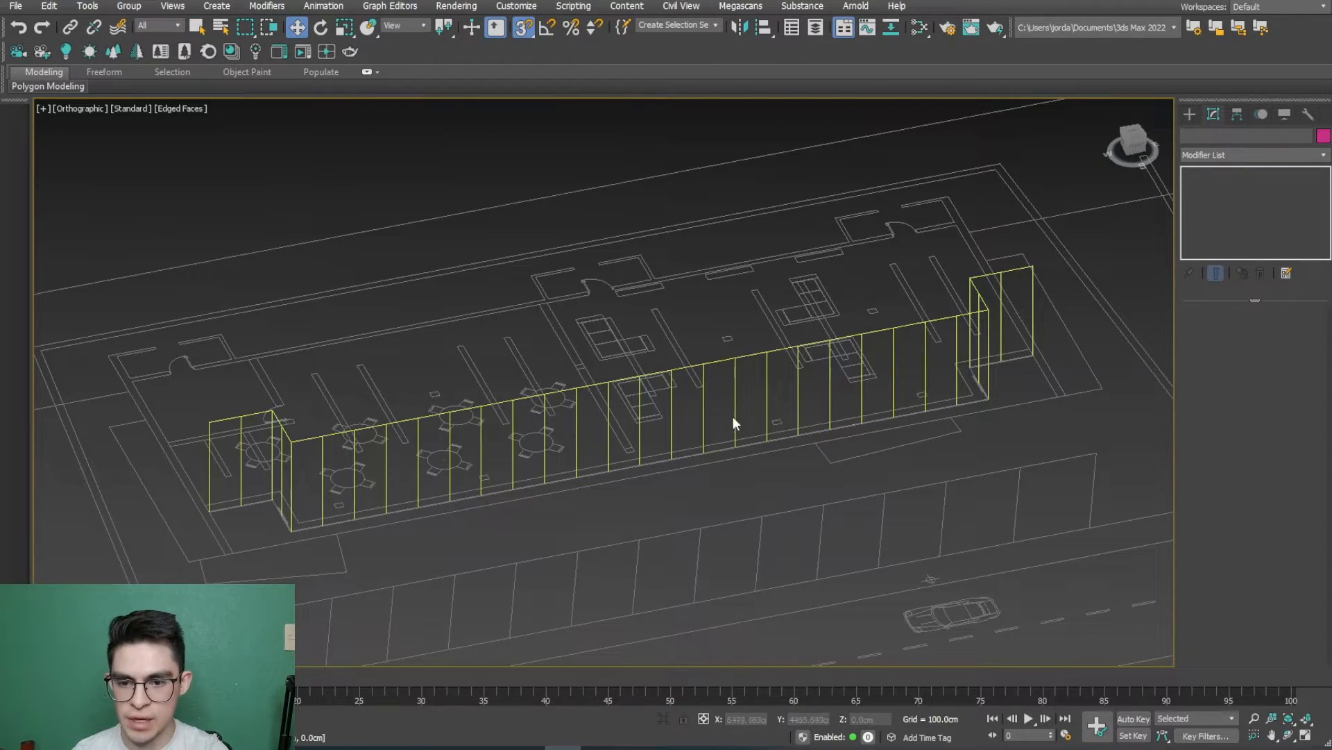
Step: Select the "CANCELES PB" frame spline and make it display as solid geometry in both the renderer and the viewport
left_click(767, 420)
mouse_move(768, 423)
middle_mouse_down("alt")
mouse_move(833, 417)
mouse_move(749, 415)
middle_mouse_up("alt")
scroll(729, 390, "up", 5)
middle_click_drag(648, 369, 707, 440)
scroll(653, 512, "down", 4)
middle_click_drag(653, 513, 657, 485, "alt")
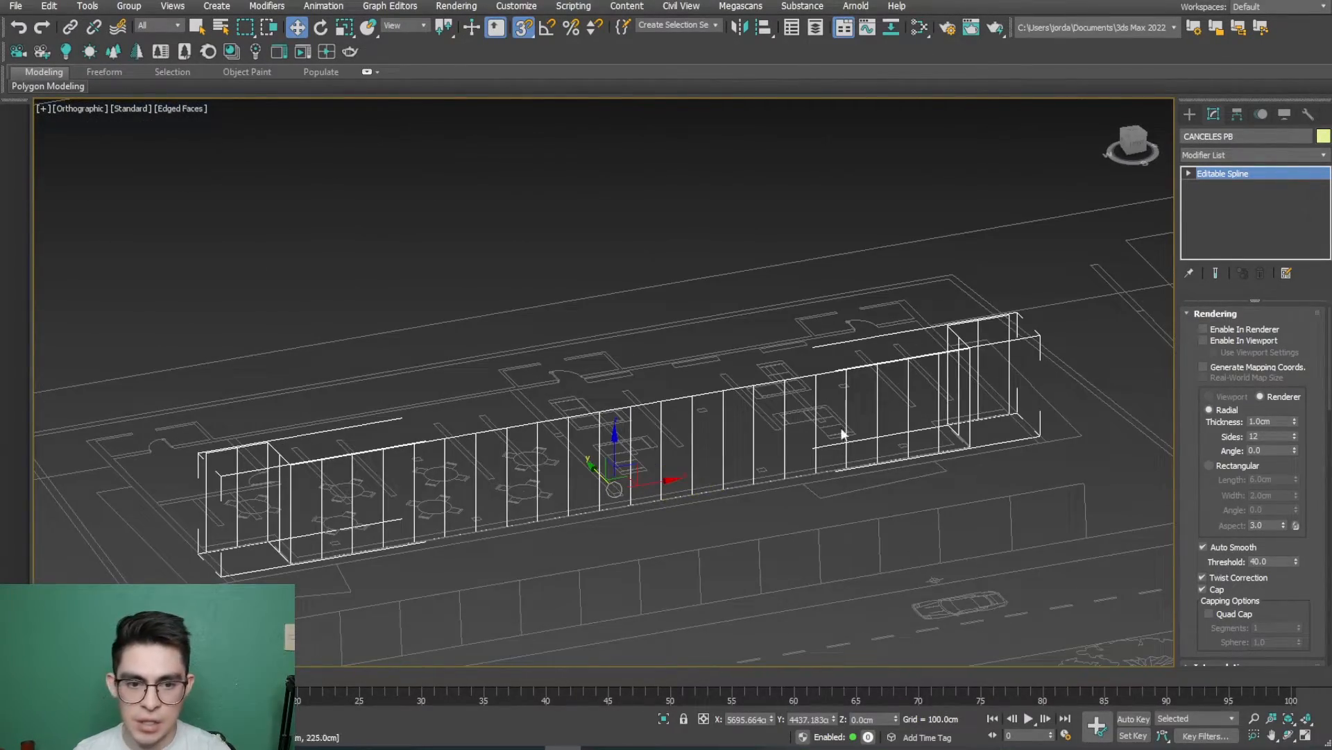
left_click(1185, 315)
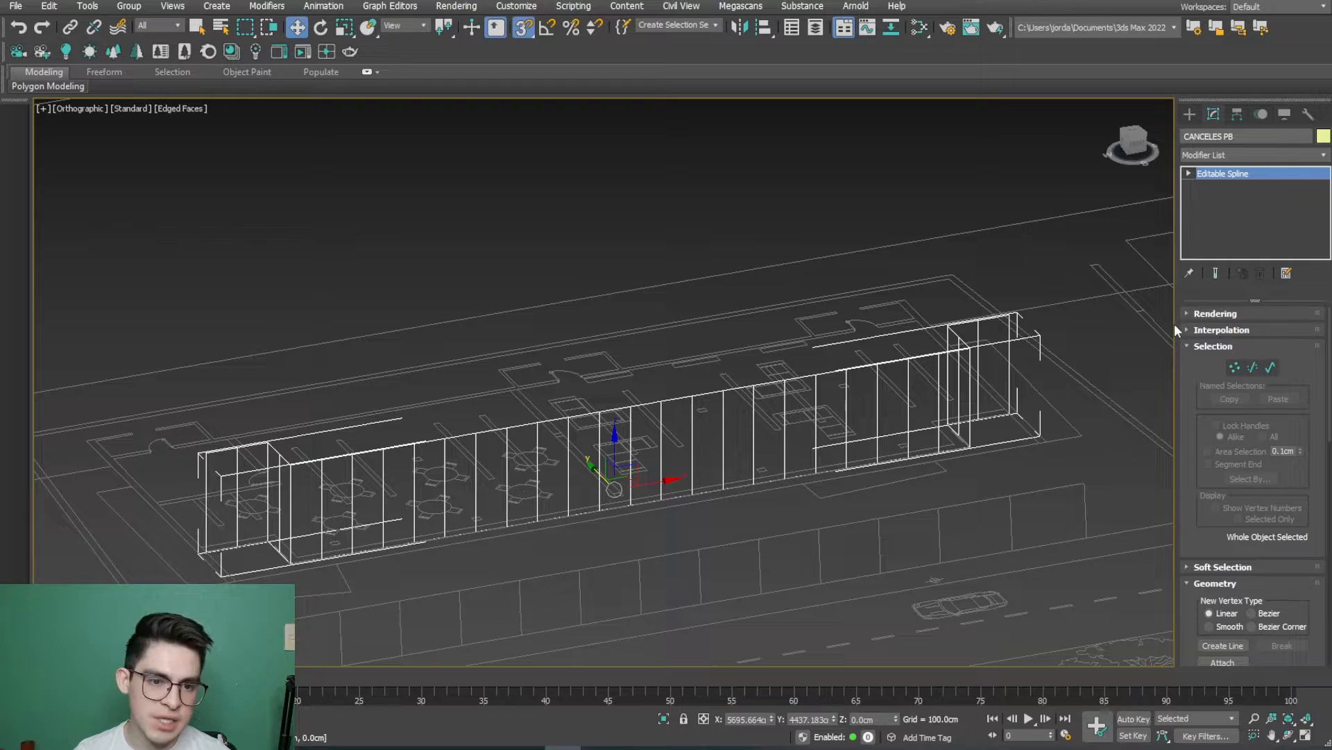
left_click(1211, 314)
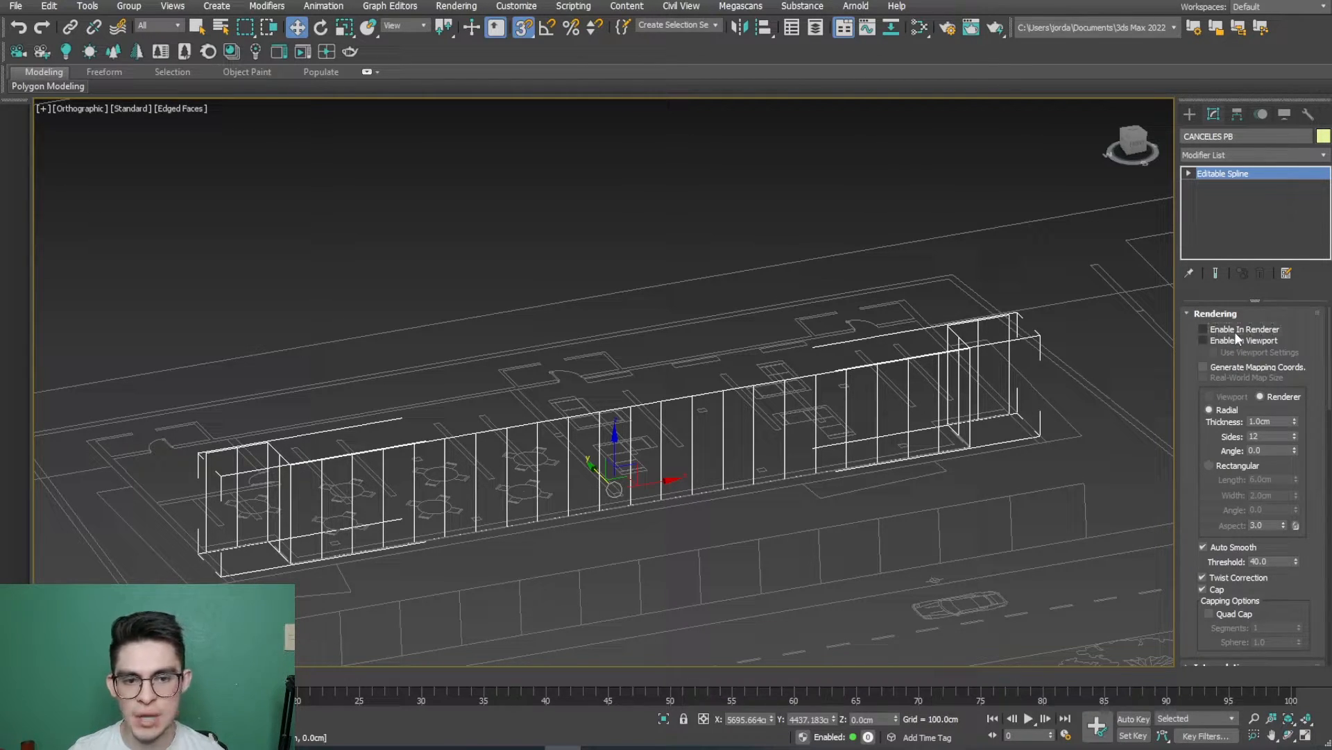
left_click(1219, 339)
Step: Examine the round profile of the frames and how its members meet at the facade corners
scroll(960, 309, "up", 6)
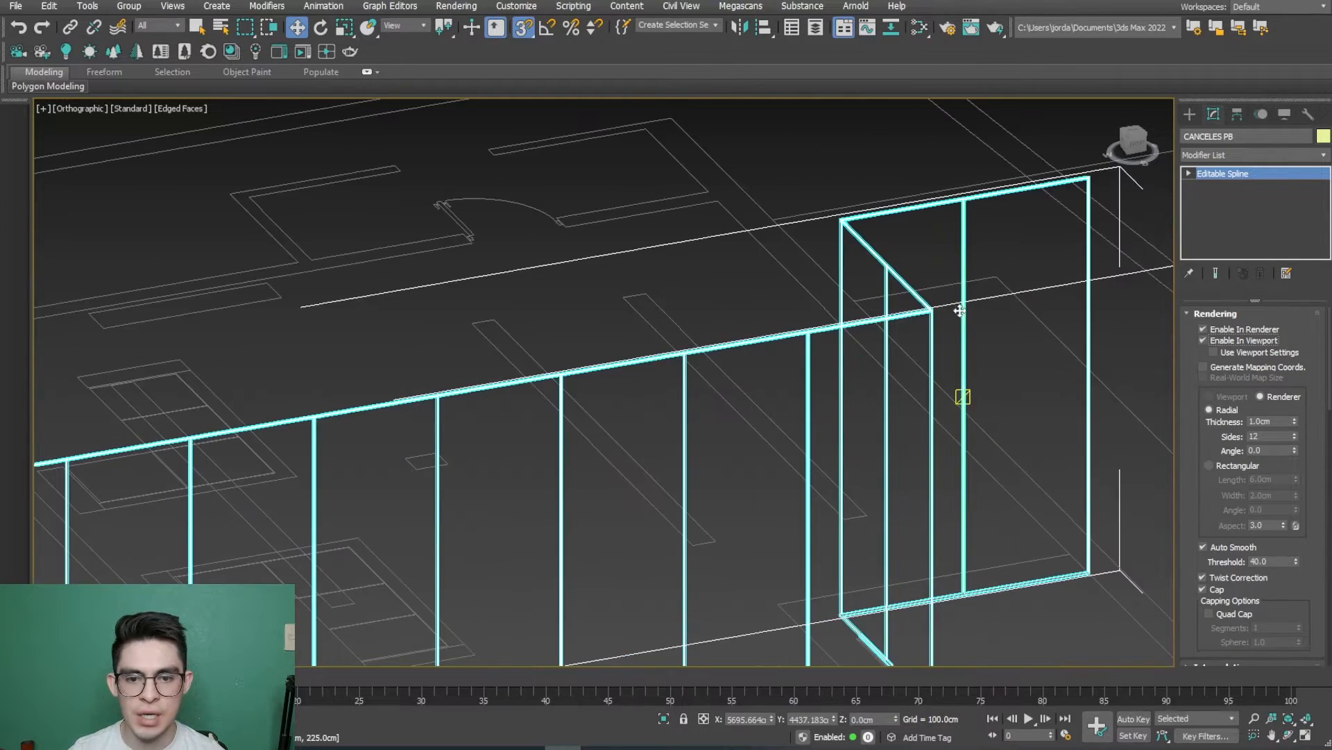
scroll(858, 354, "up", 5)
scroll(787, 425, "down", 5)
scroll(784, 418, "down", 8)
scroll(637, 388, "up", 8)
scroll(636, 386, "down", 2)
middle_click_drag(793, 338, 547, 511)
scroll(715, 437, "up", 6)
scroll(649, 463, "down", 5)
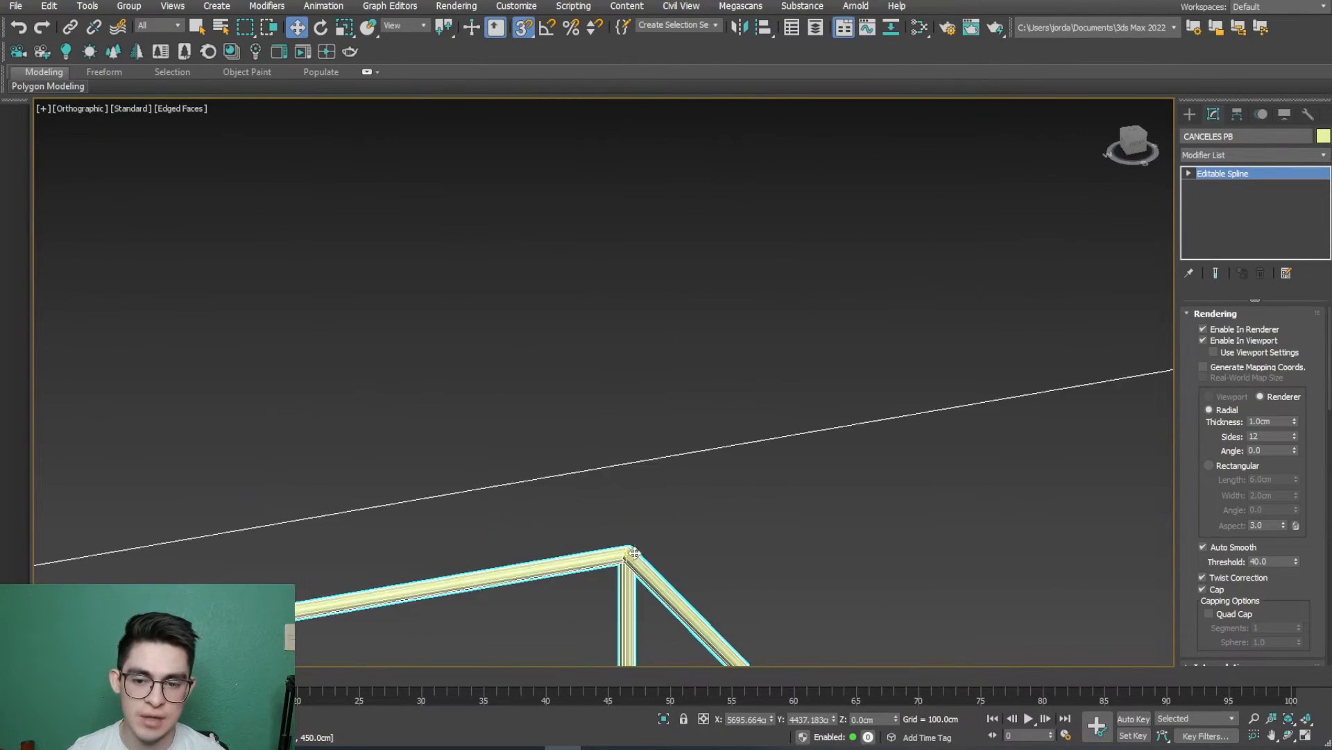
mouse_move(1050, 659)
middle_mouse_down()
mouse_move(971, 463)
mouse_move(764, 472)
middle_mouse_up()
scroll(727, 474, "up", 5)
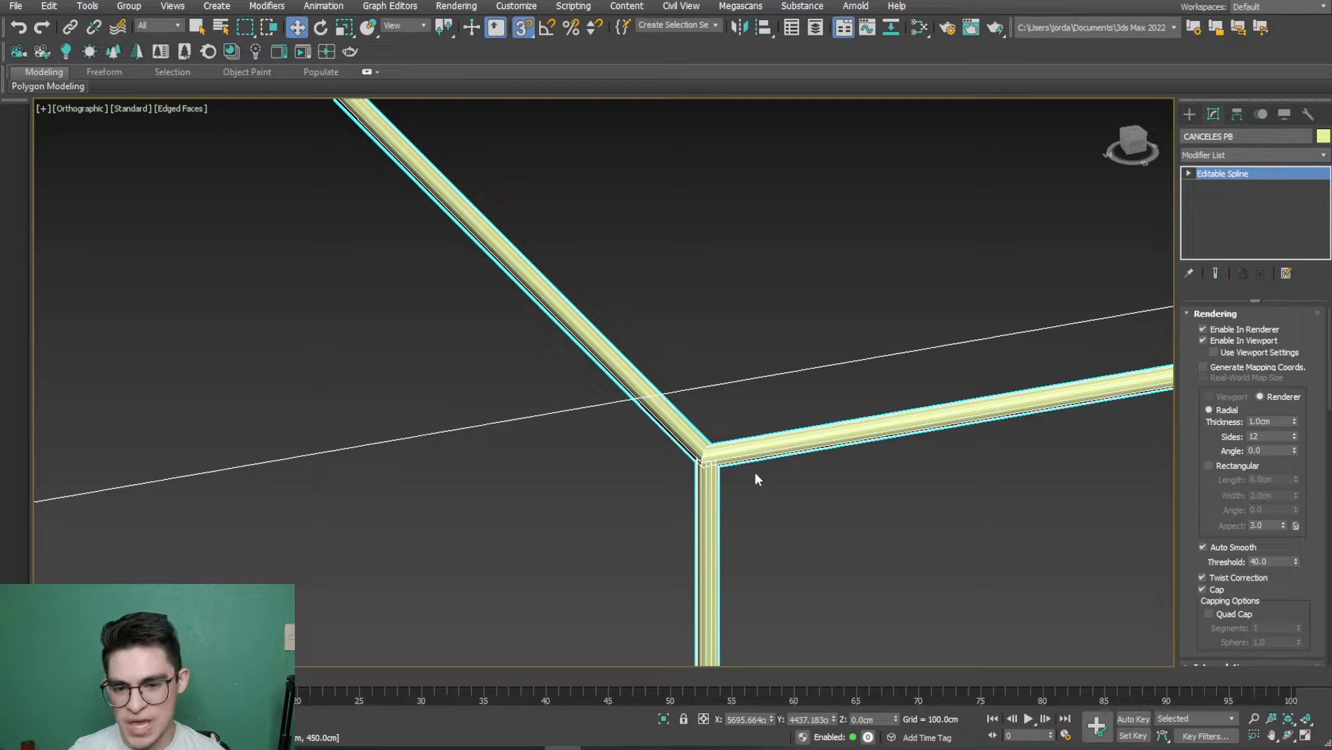
scroll(718, 492, "down", 2)
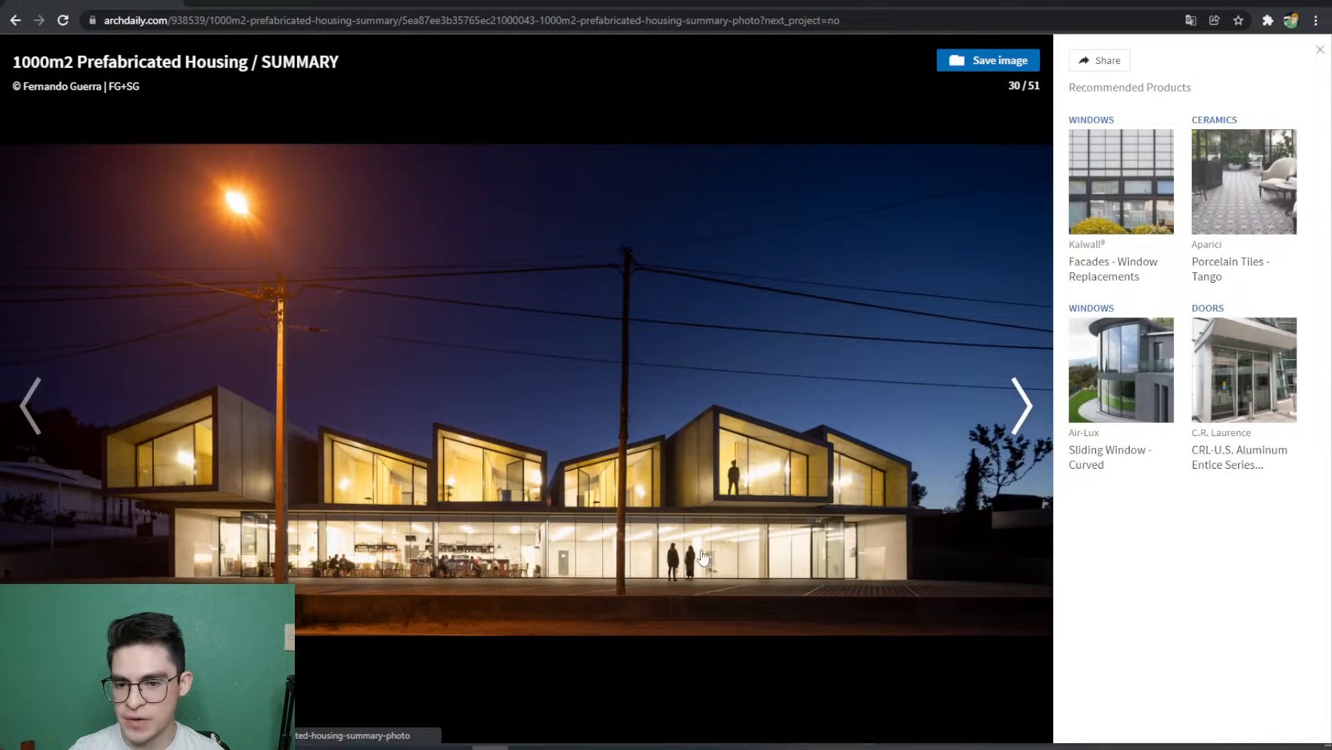
Step: Switch to the browser and check the facade frames in the ArchDaily "1000m2 Prefabricated Housing / SUMMARY" photos
key("Right")
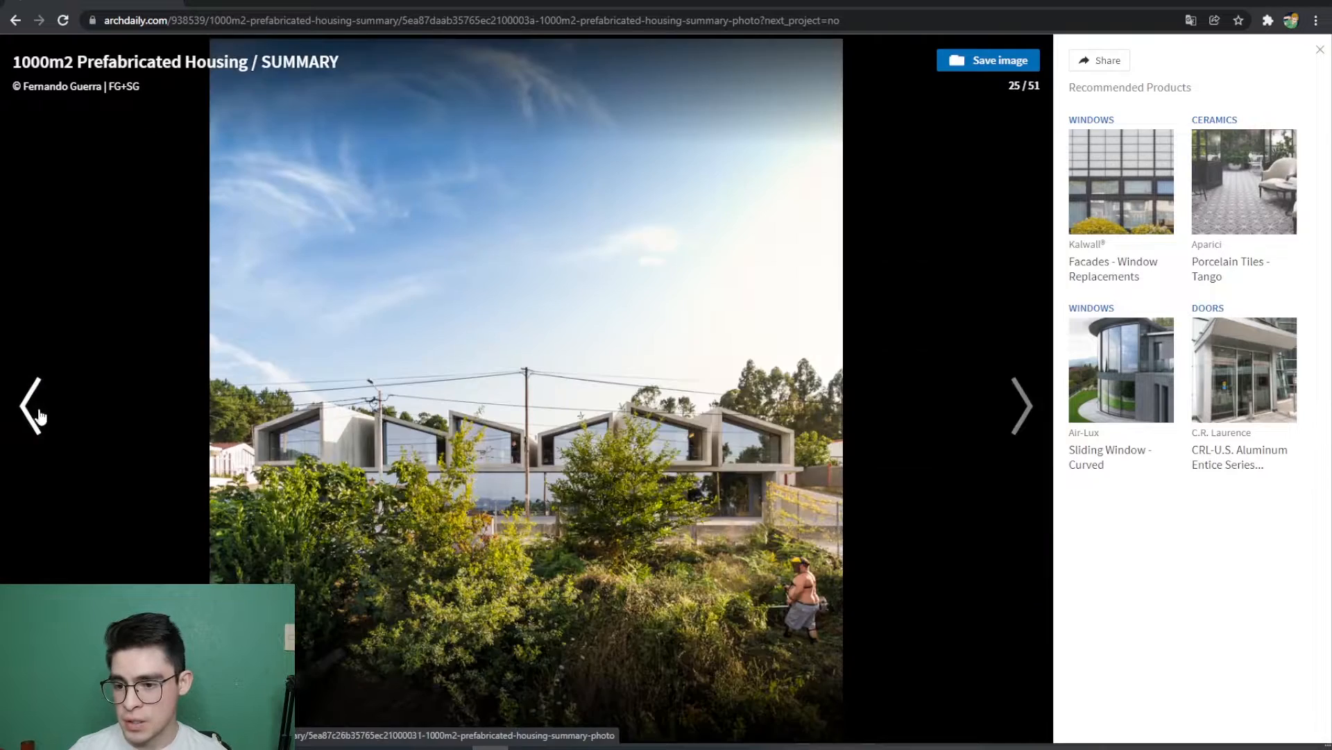
left_click(1021, 410)
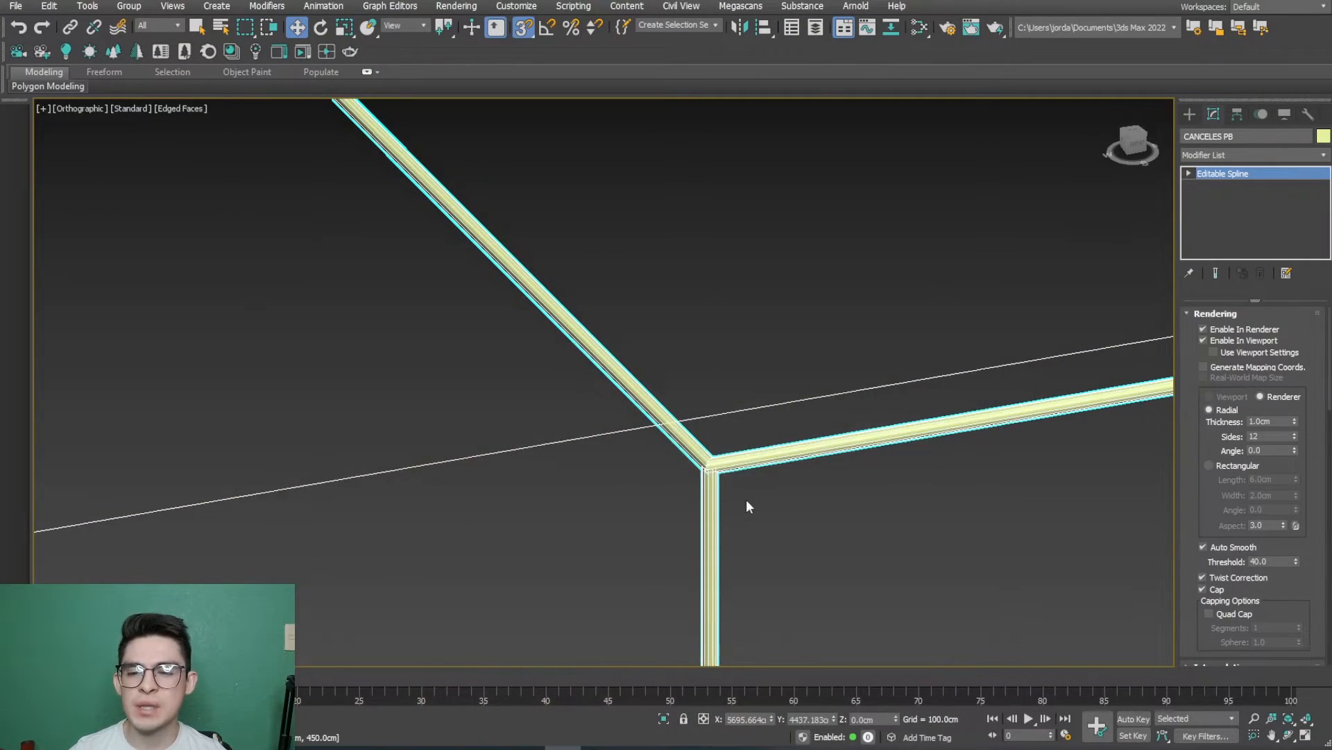
Step: Return to 3ds Max and give the frames a rectangular profile with a length of 5 cm and a width of 5 cm
scroll(745, 513, "down", 10)
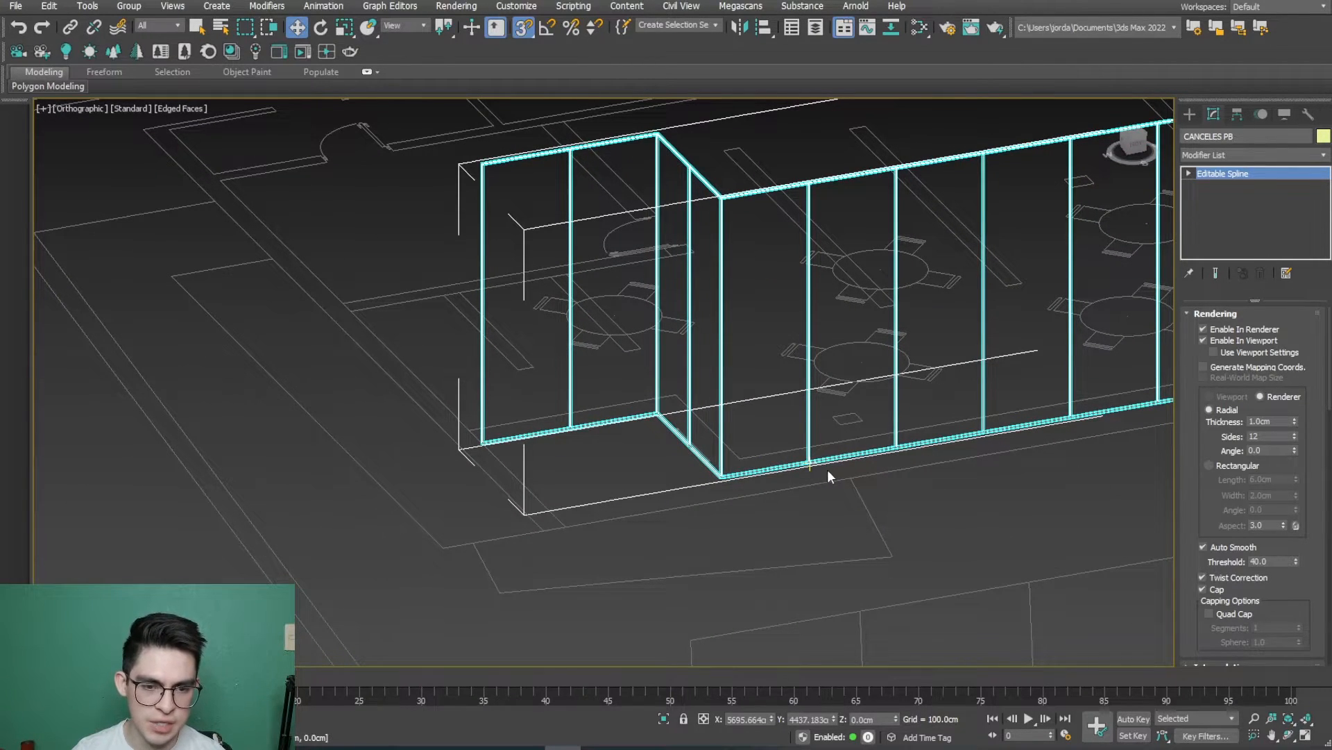
scroll(723, 386, "up", 6)
left_click(1211, 466)
scroll(750, 461, "down", 5)
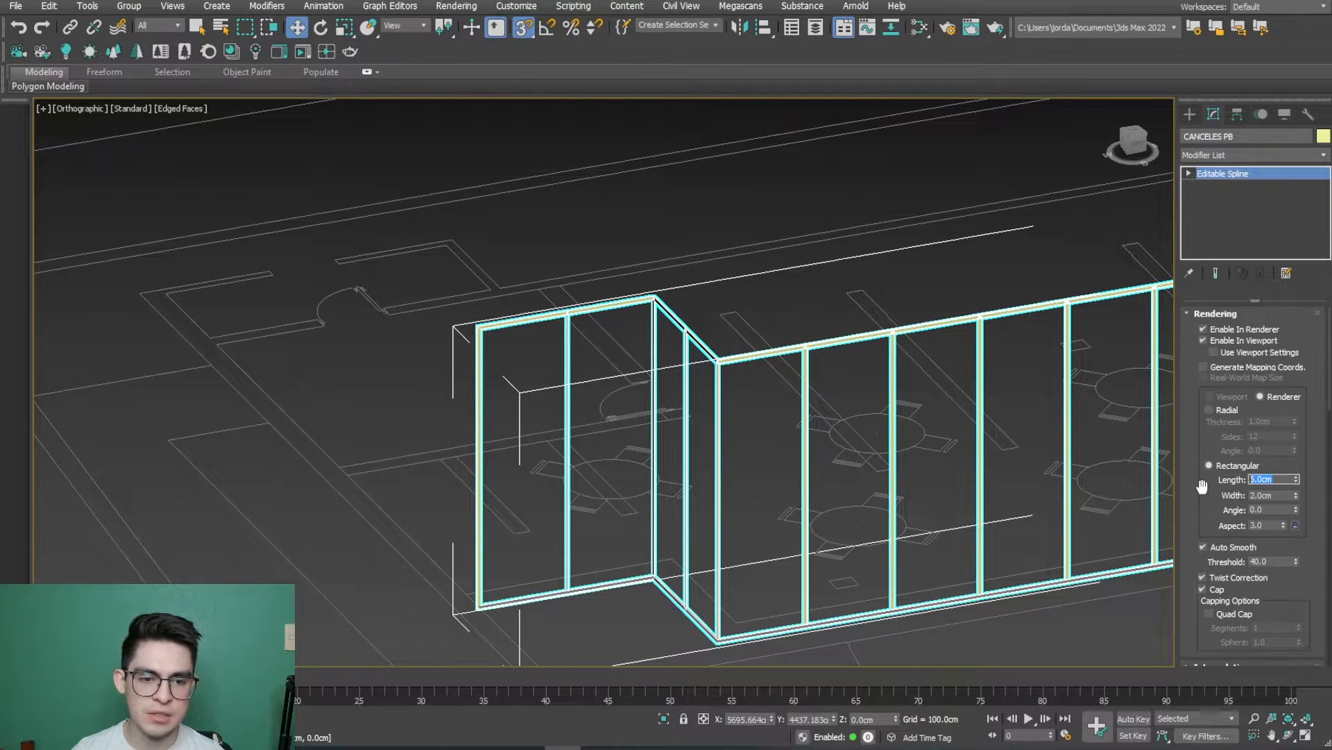
type("5")
key("Return")
key("Tab")
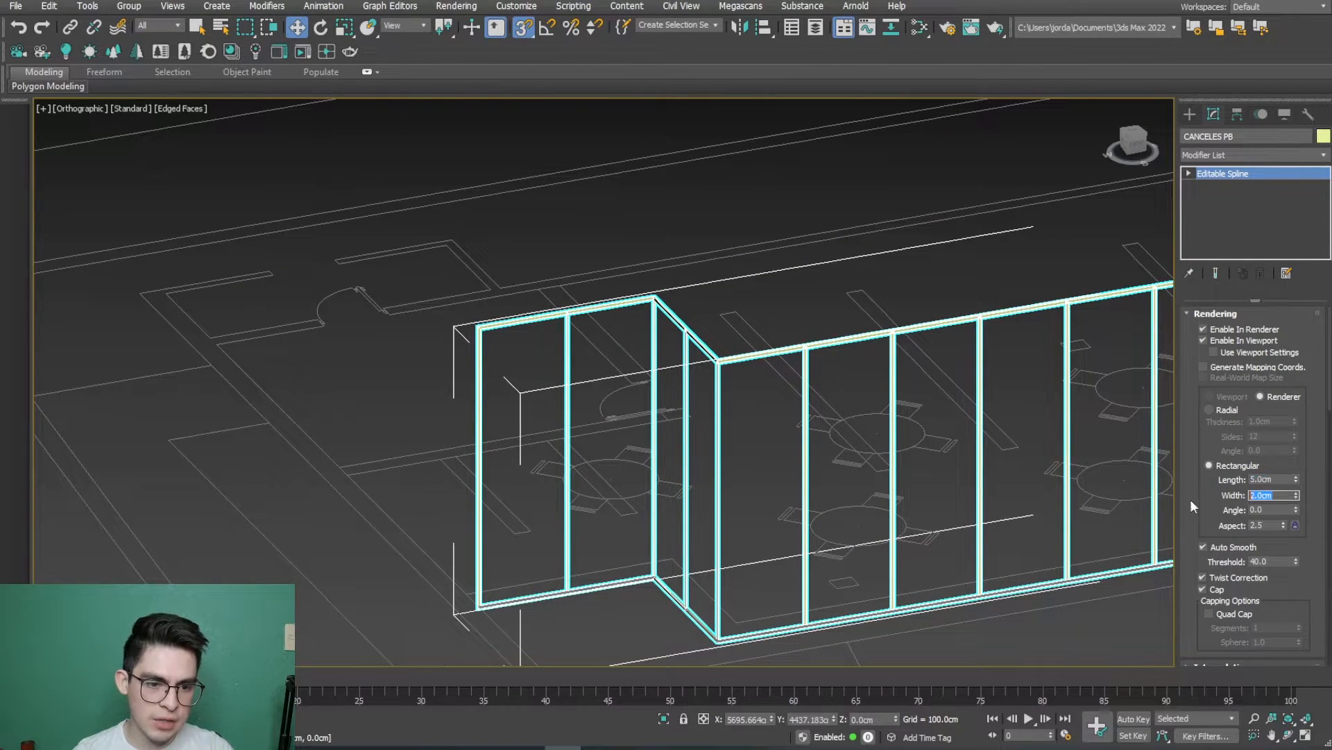
type("5")
key("Return")
scroll(813, 565, "down", 3)
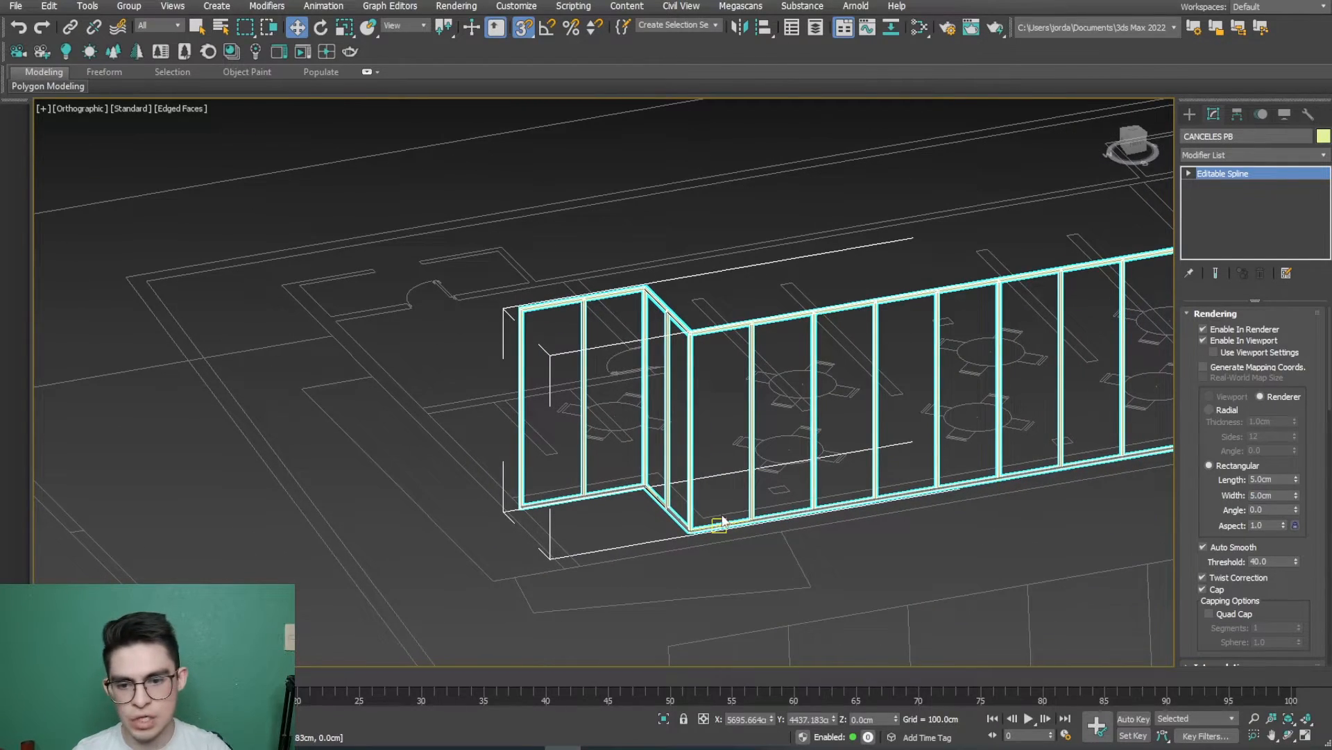
Step: Examine the square frame profile at the corner joints and along the facade, and check its renderer and viewport display options
scroll(723, 520, "up", 8)
scroll(722, 555, "down", 8)
scroll(705, 448, "up", 5)
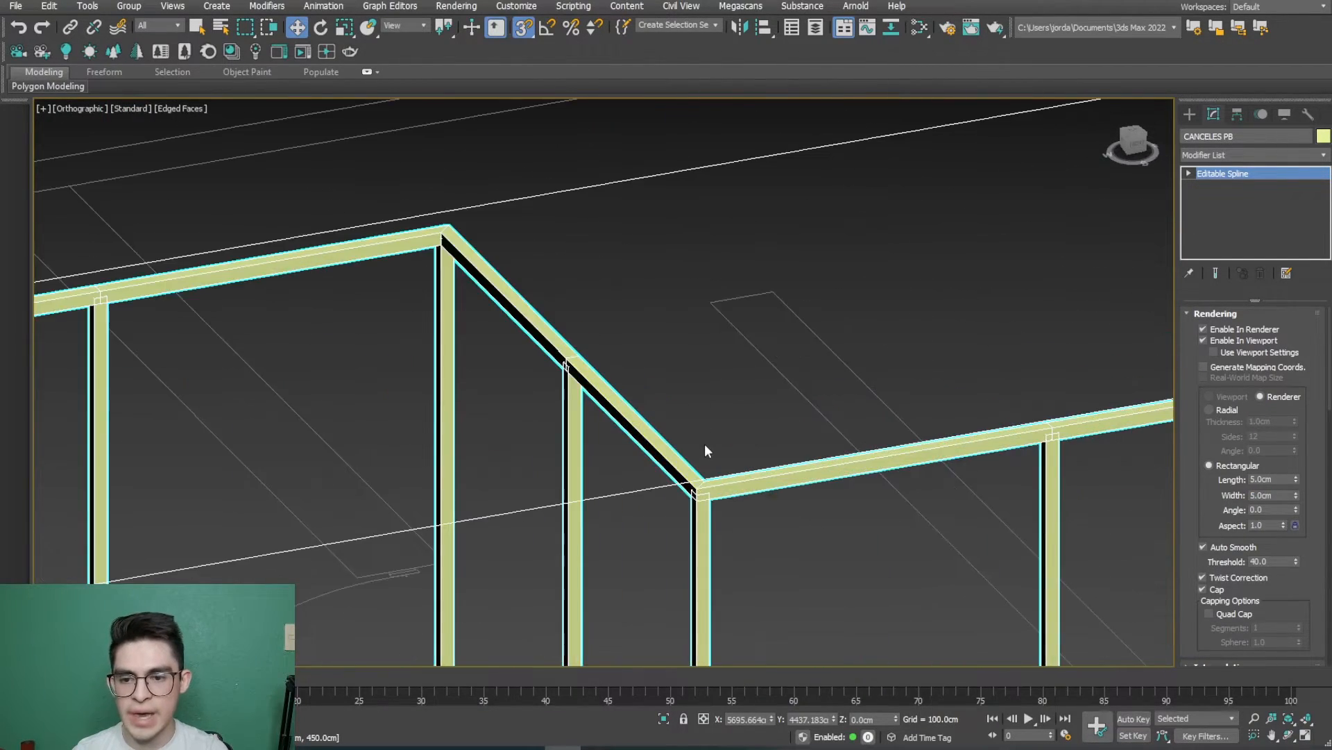
middle_click_drag(705, 441, 696, 285)
left_click(1204, 340)
left_click(1204, 329)
left_click(1204, 340)
scroll(749, 411, "down", 8)
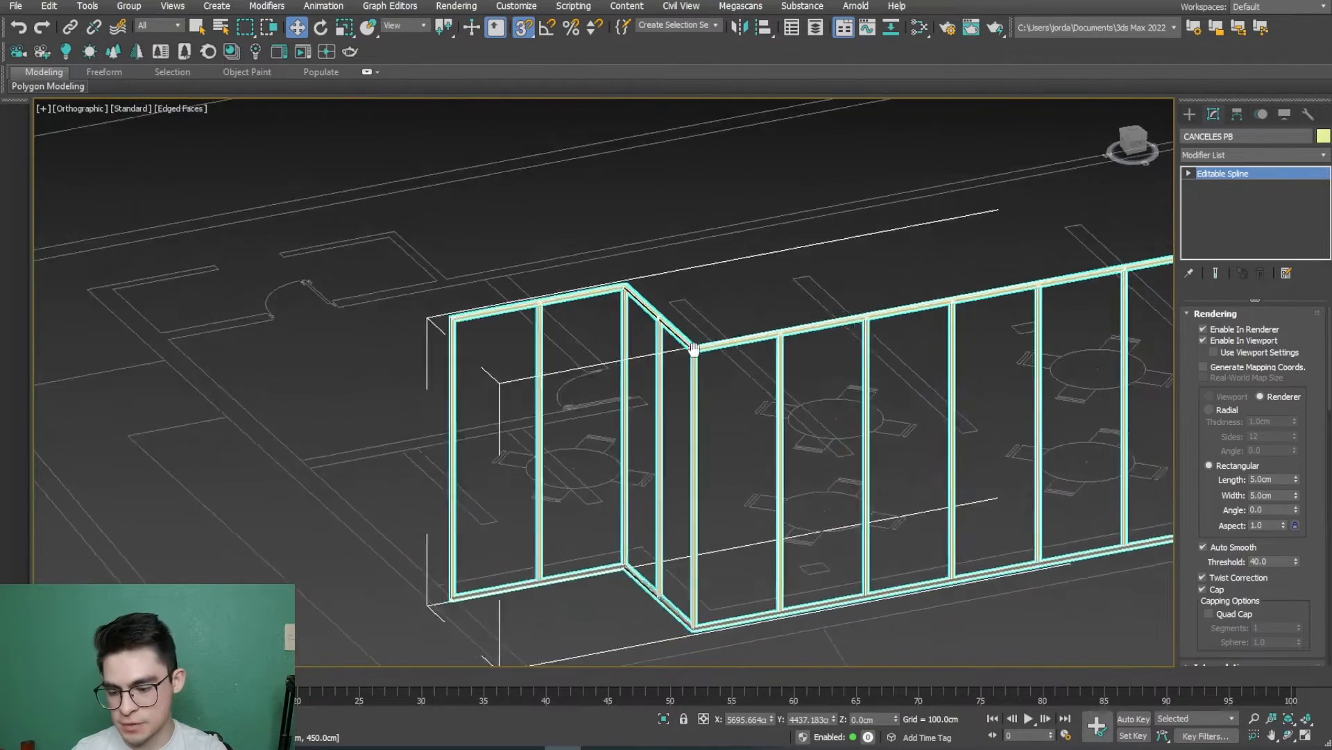
scroll(969, 480, "up", 2)
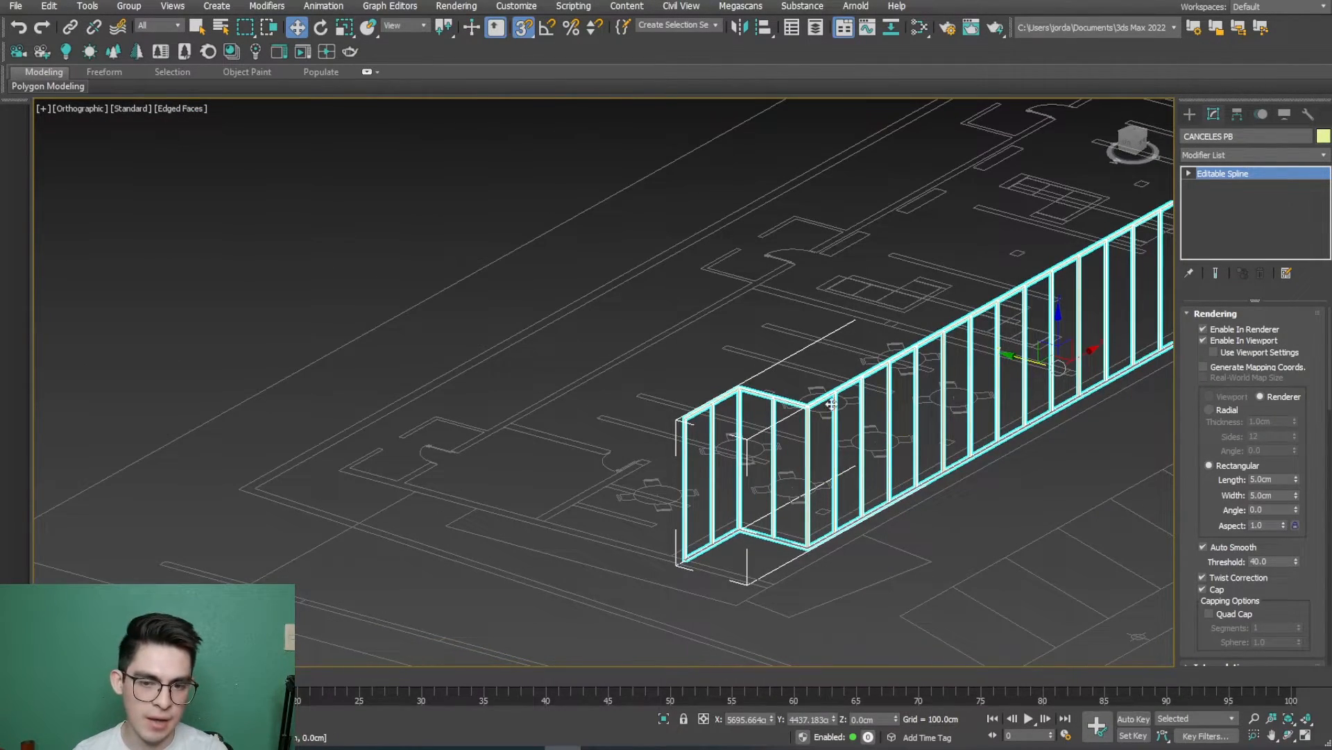
scroll(812, 444, "up", 2)
scroll(798, 472, "down", 8)
Step: Clear the selection and unhide all the objects of the building and site around the frames
left_click(847, 491)
scroll(795, 415, "up", 2)
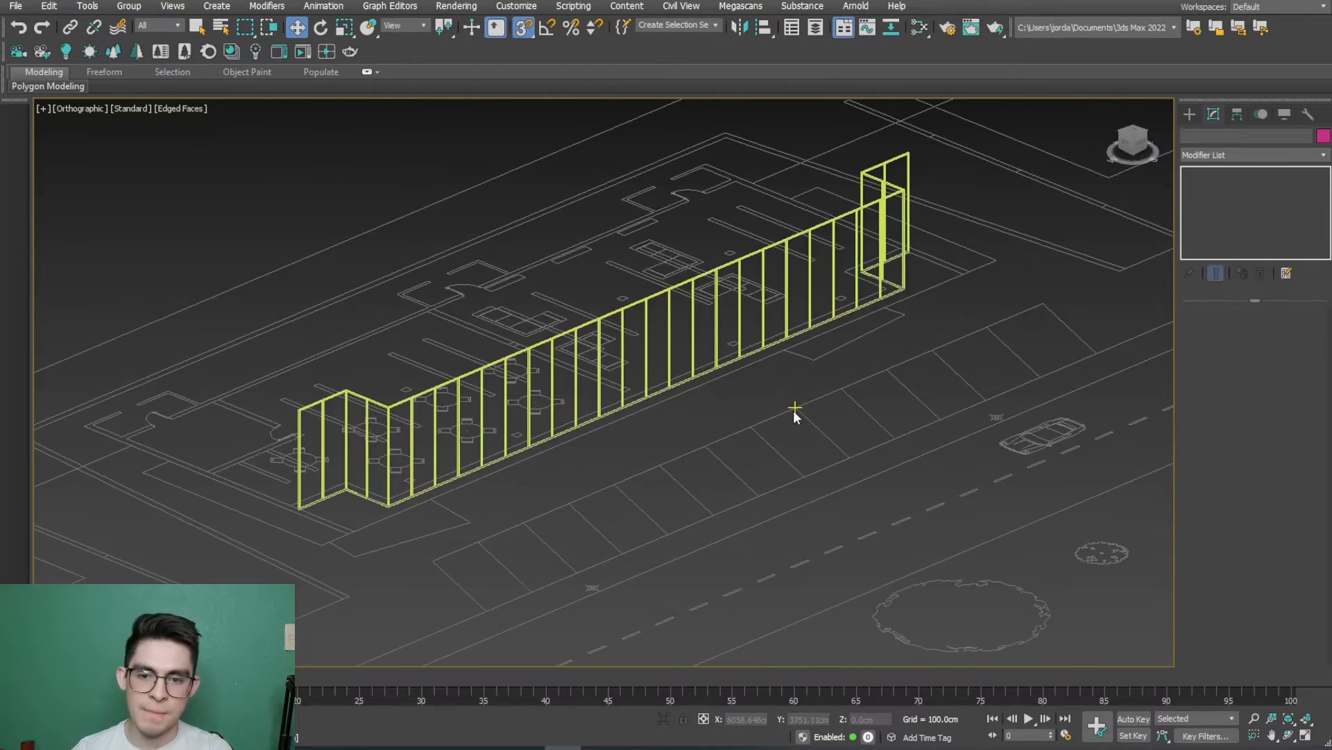
right_click(794, 411)
left_click(803, 342)
scroll(749, 414, "down", 2)
middle_click_drag(750, 413, 500, 452, "alt")
scroll(501, 393, "up", 4)
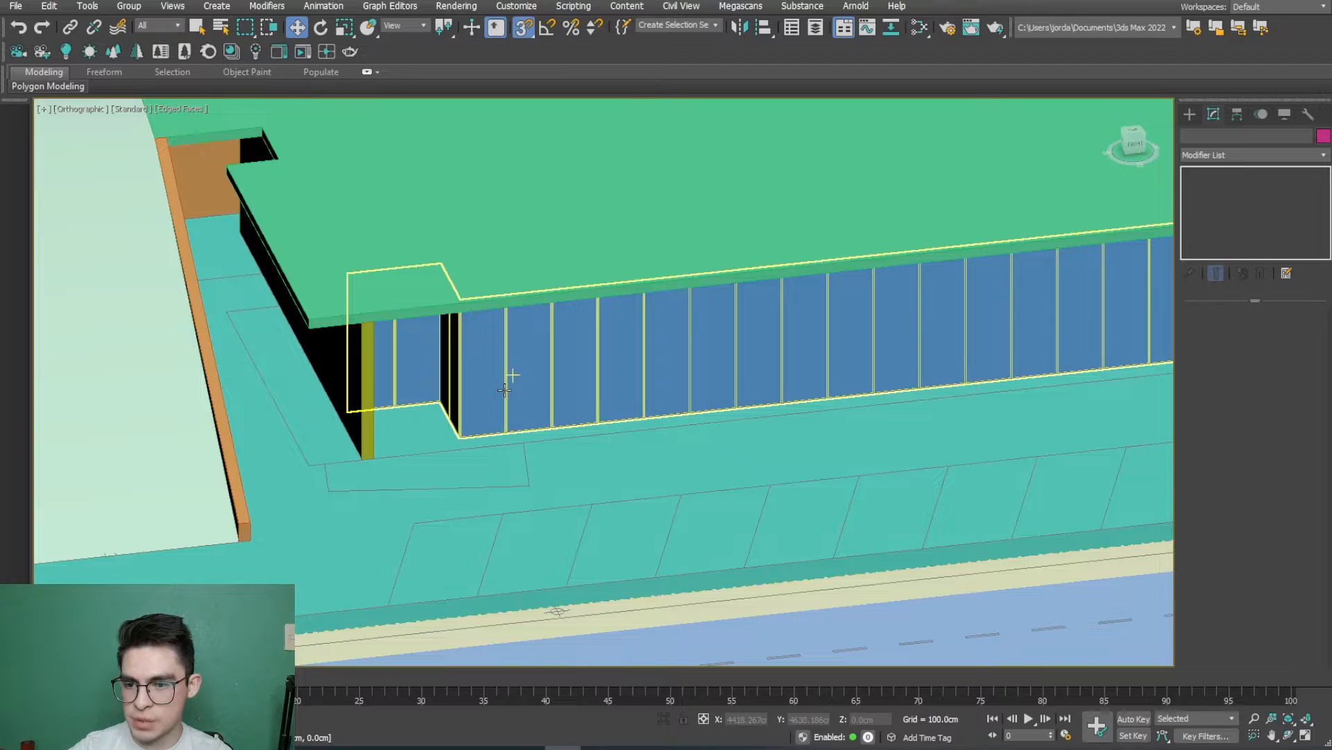
Step: Select the frame spline, switch to the front view and examine where the top rail meets the ceiling slab
left_click(505, 390)
left_click(1132, 144)
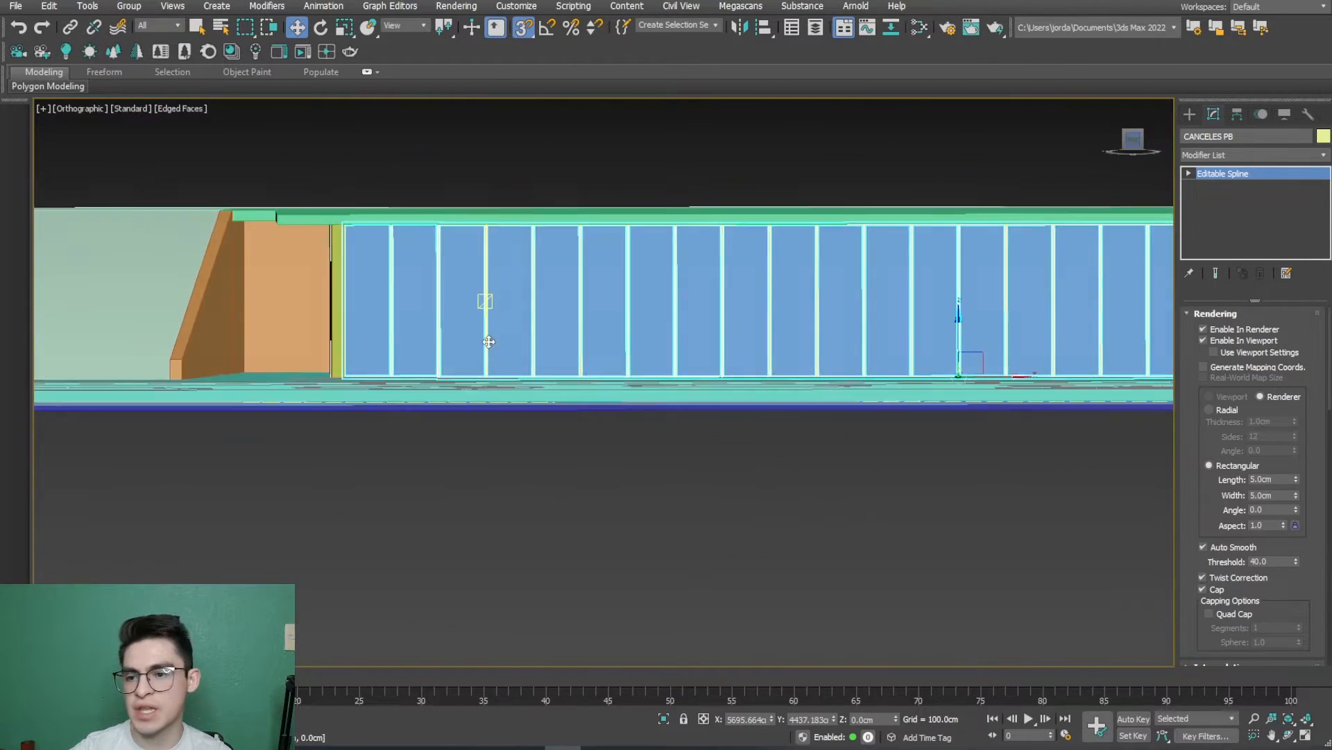
scroll(486, 229, "up", 8)
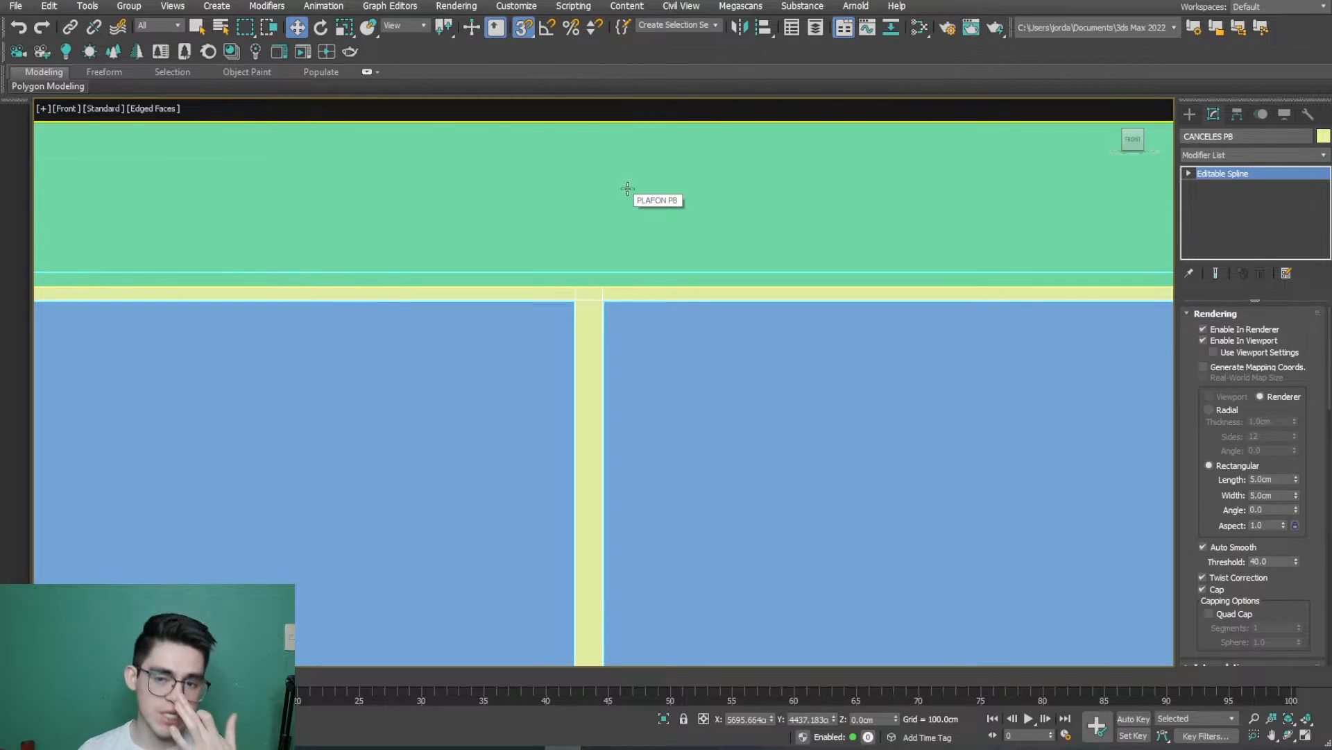
scroll(604, 299, "up", 2)
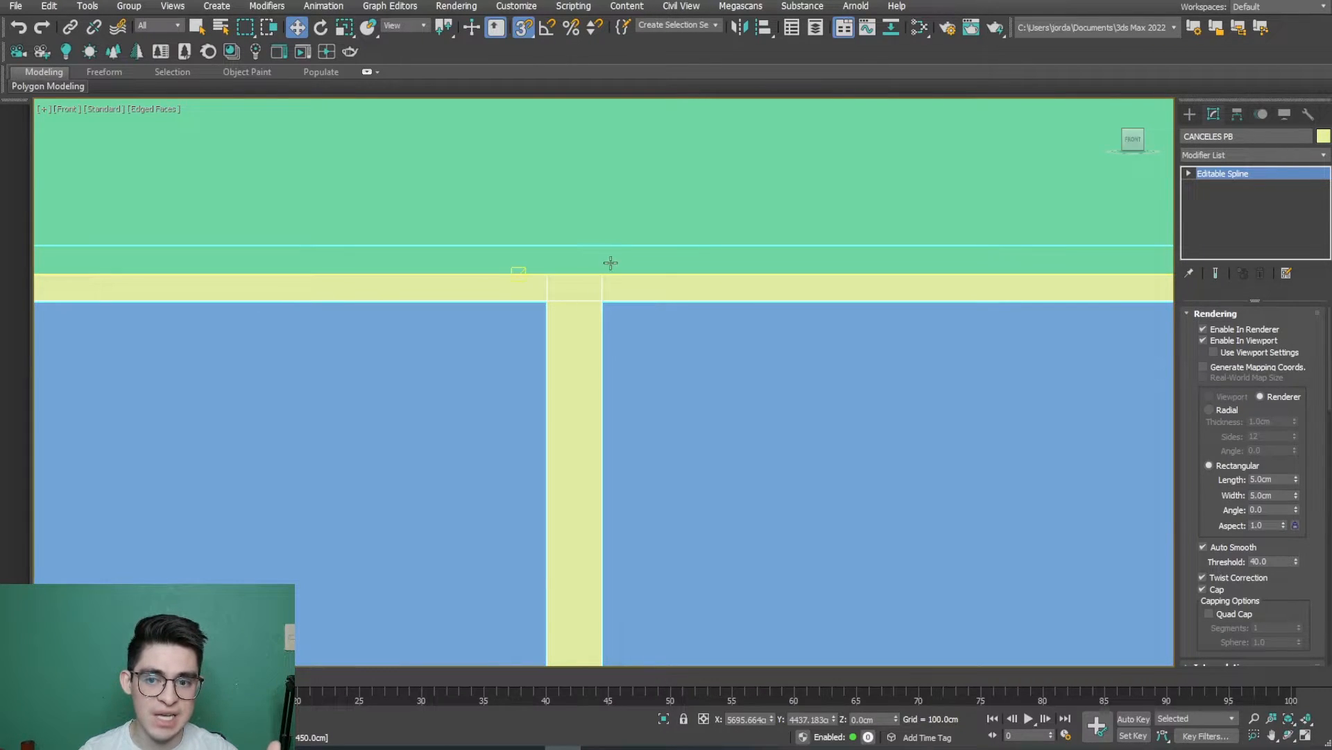
scroll(591, 321, "down", 5)
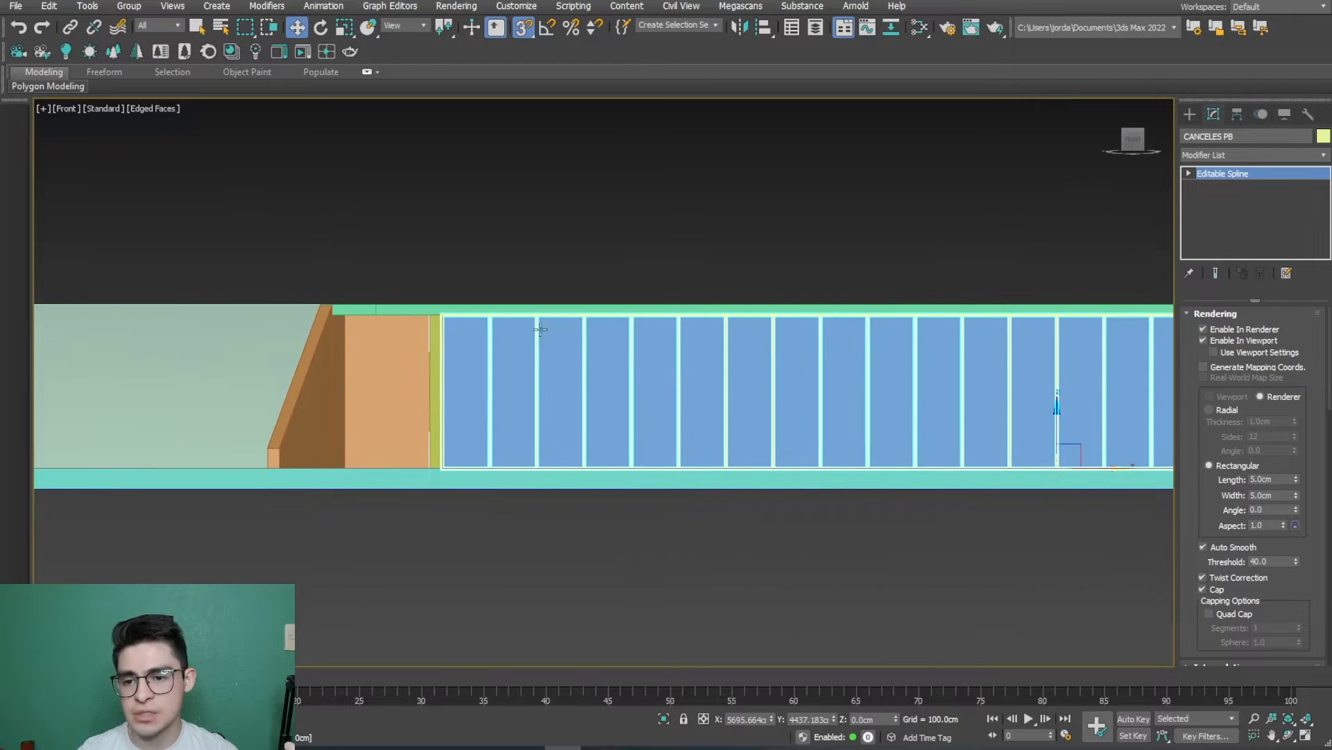
mouse_move(715, 372)
middle_mouse_down()
mouse_move(821, 385)
mouse_move(728, 378)
middle_mouse_up()
scroll(729, 374, "up", 5)
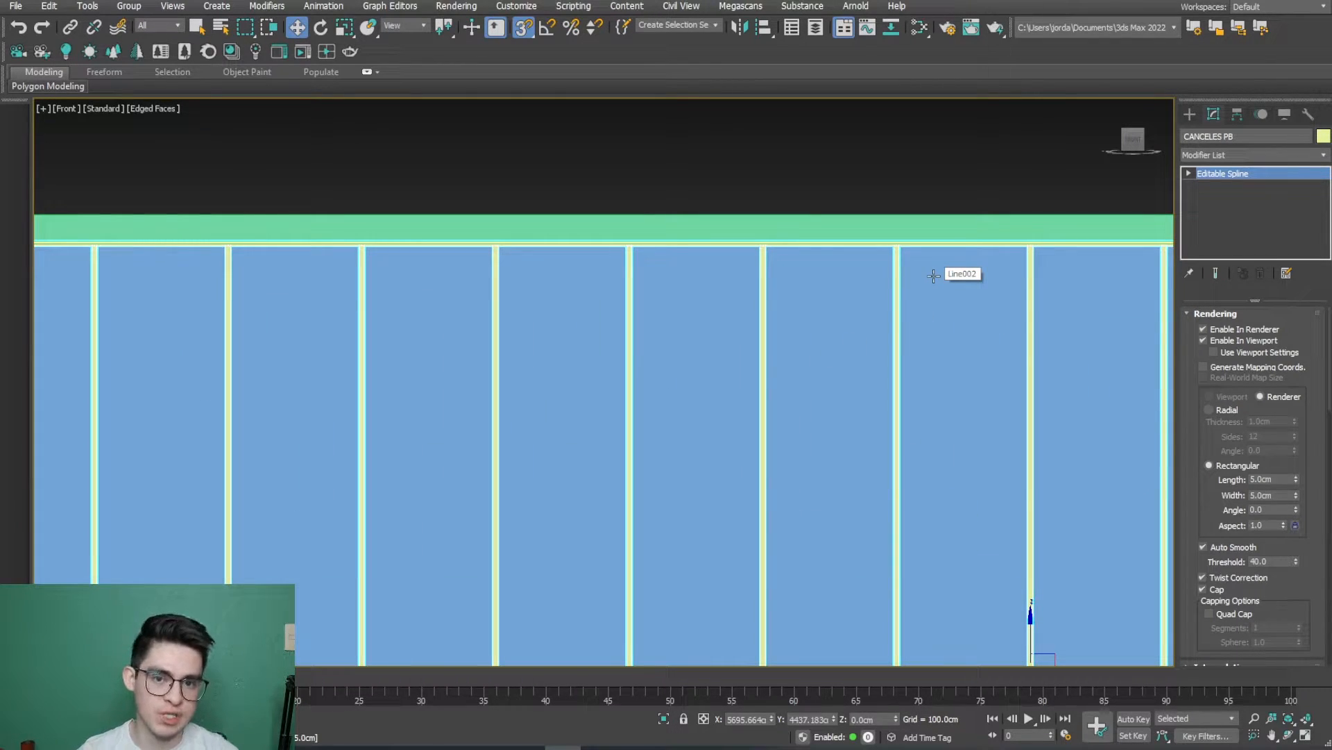
Step: Select all the top vertices of the frame spline and move them down 2.5 cm using a relative offset
left_click(1208, 314)
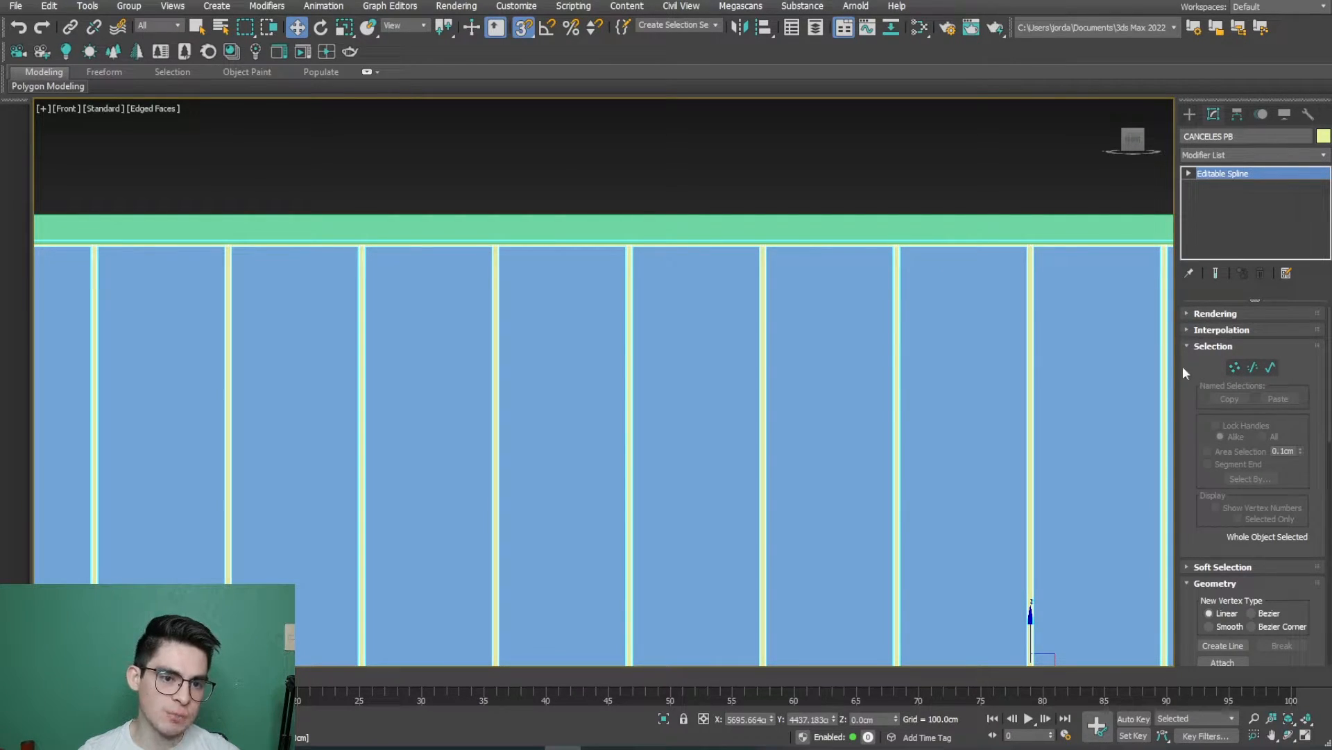
left_click(1236, 368)
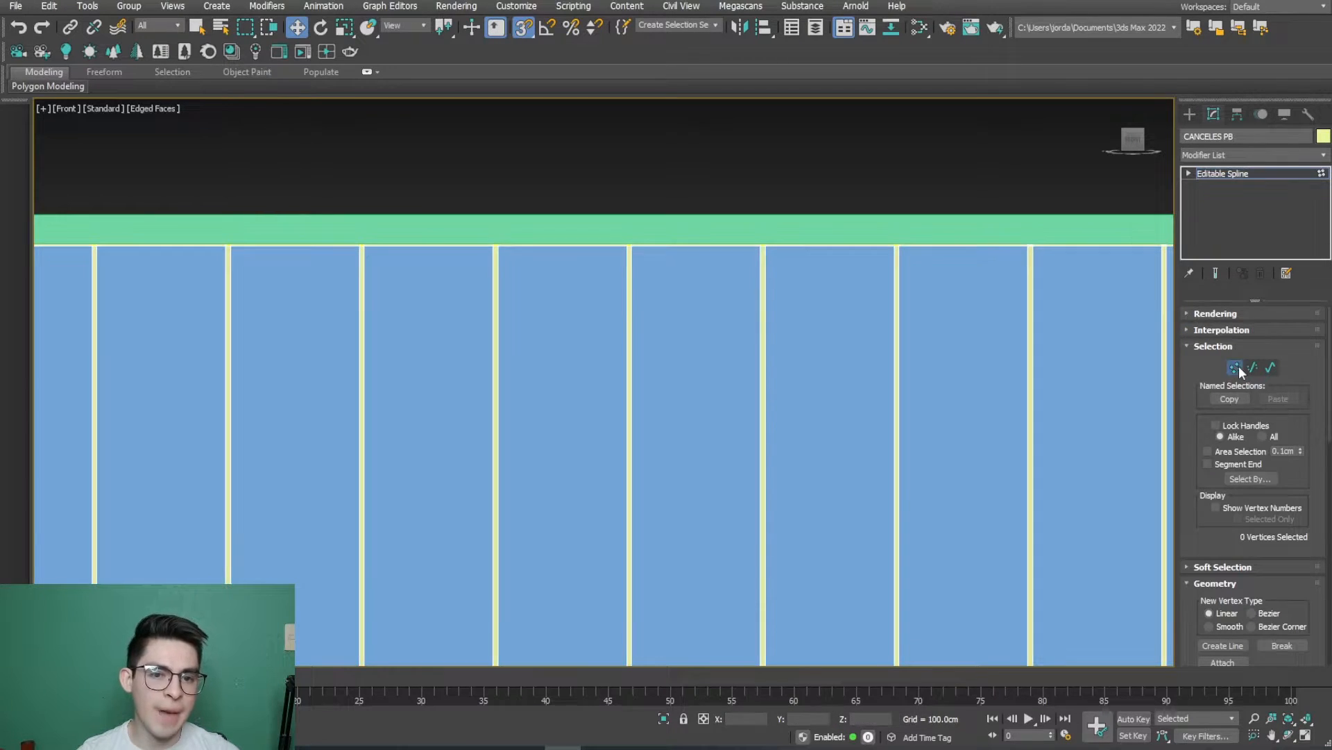
scroll(594, 352, "down", 5)
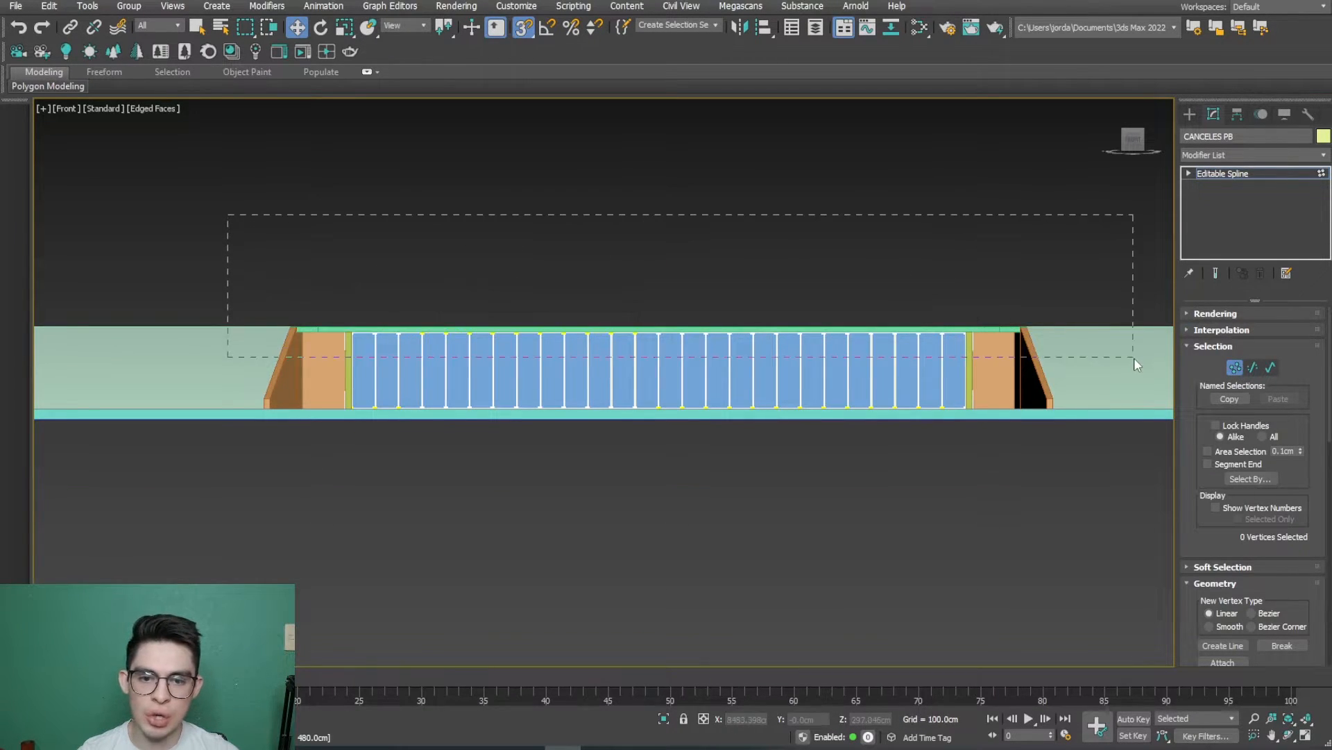
left_click_drag(1134, 356, 1134, 356)
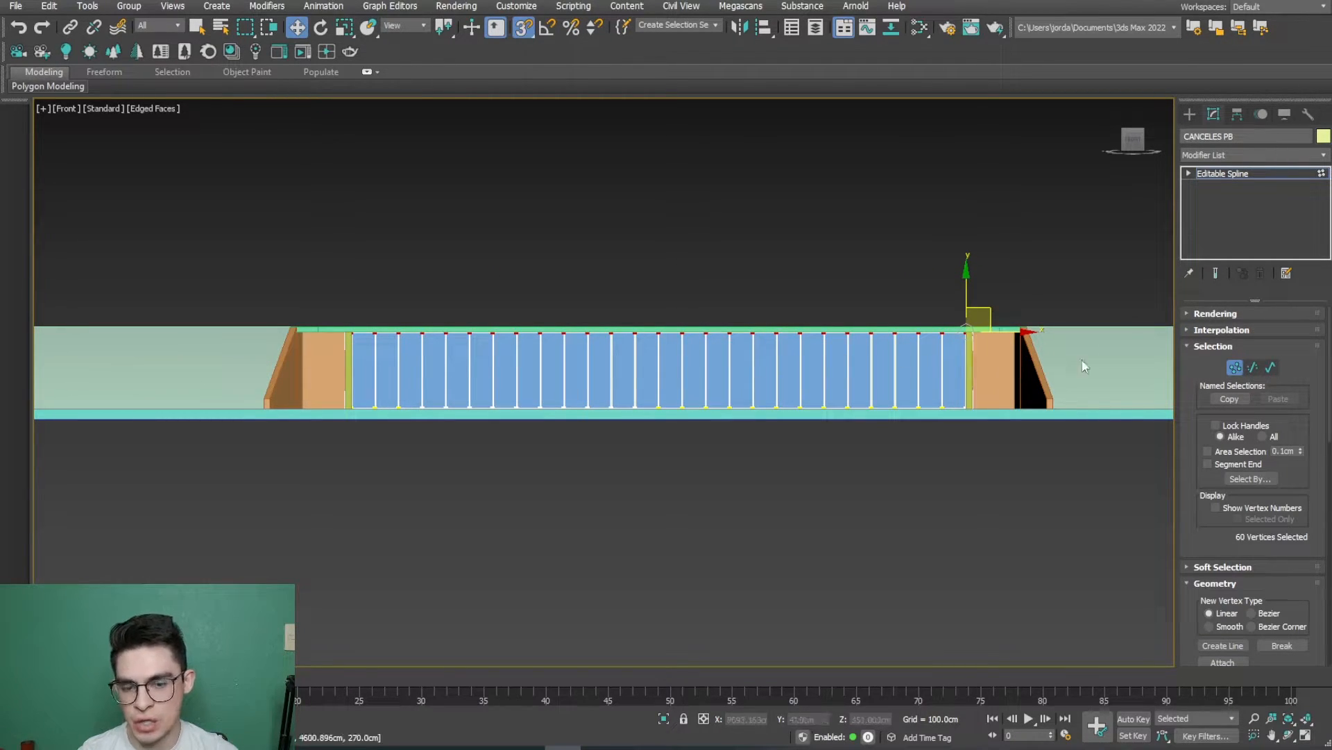
scroll(919, 333, "up", 10)
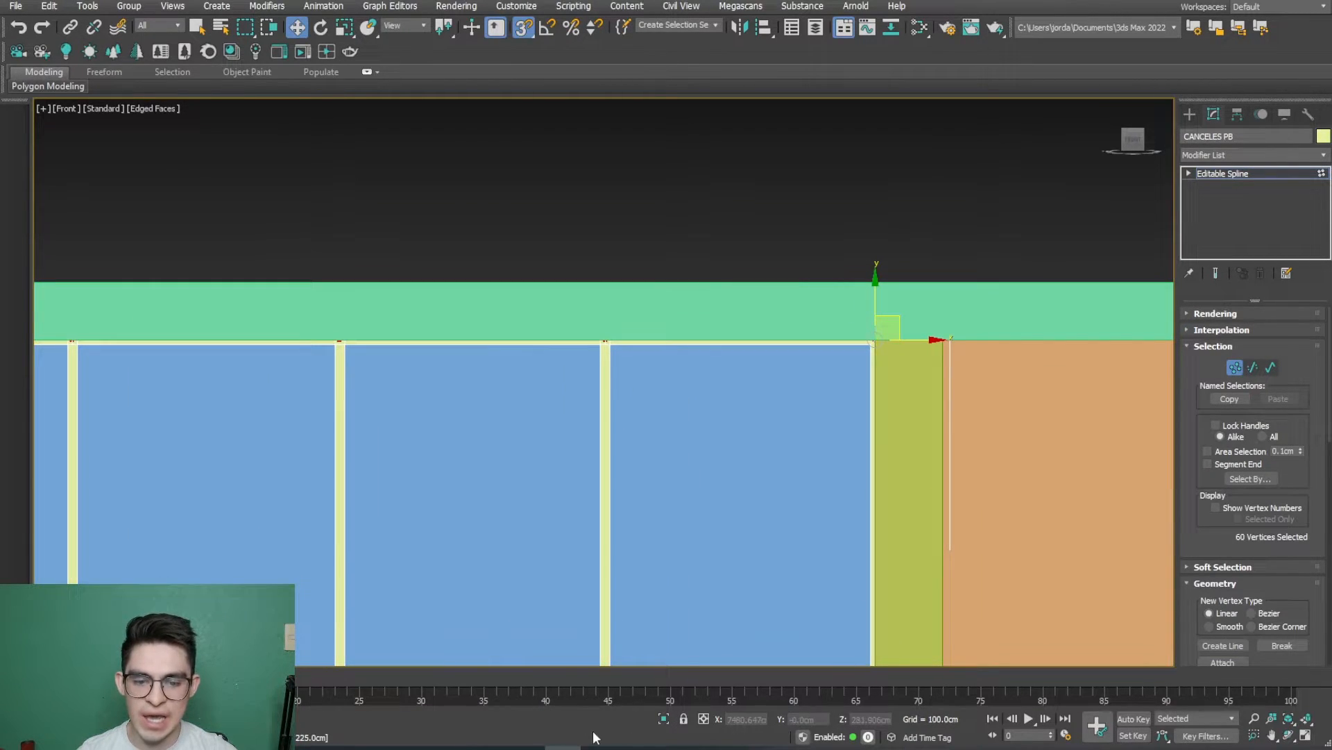
left_click(703, 719)
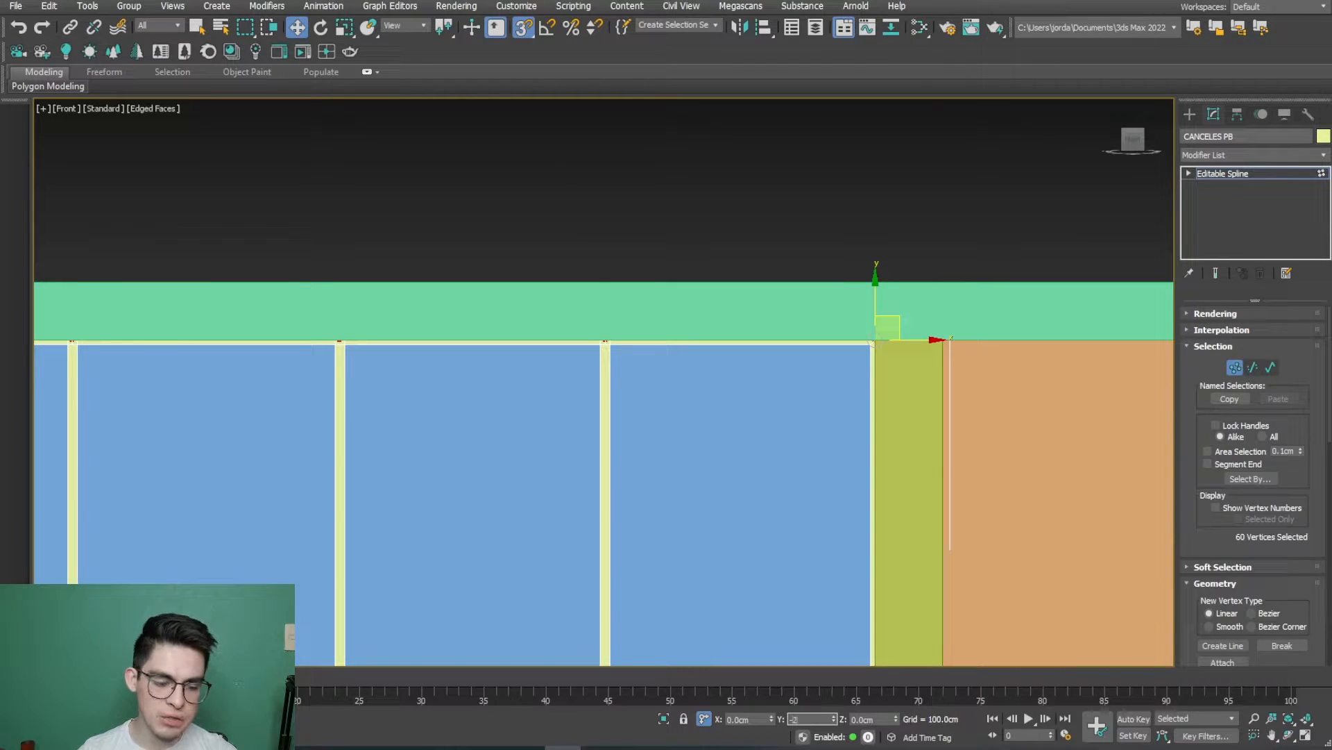
type("-2.5")
key("Return")
Step: Check in wireframe display how the bottom rail sits relative to the floor, and restore the shaded display
scroll(331, 440, "down", 6)
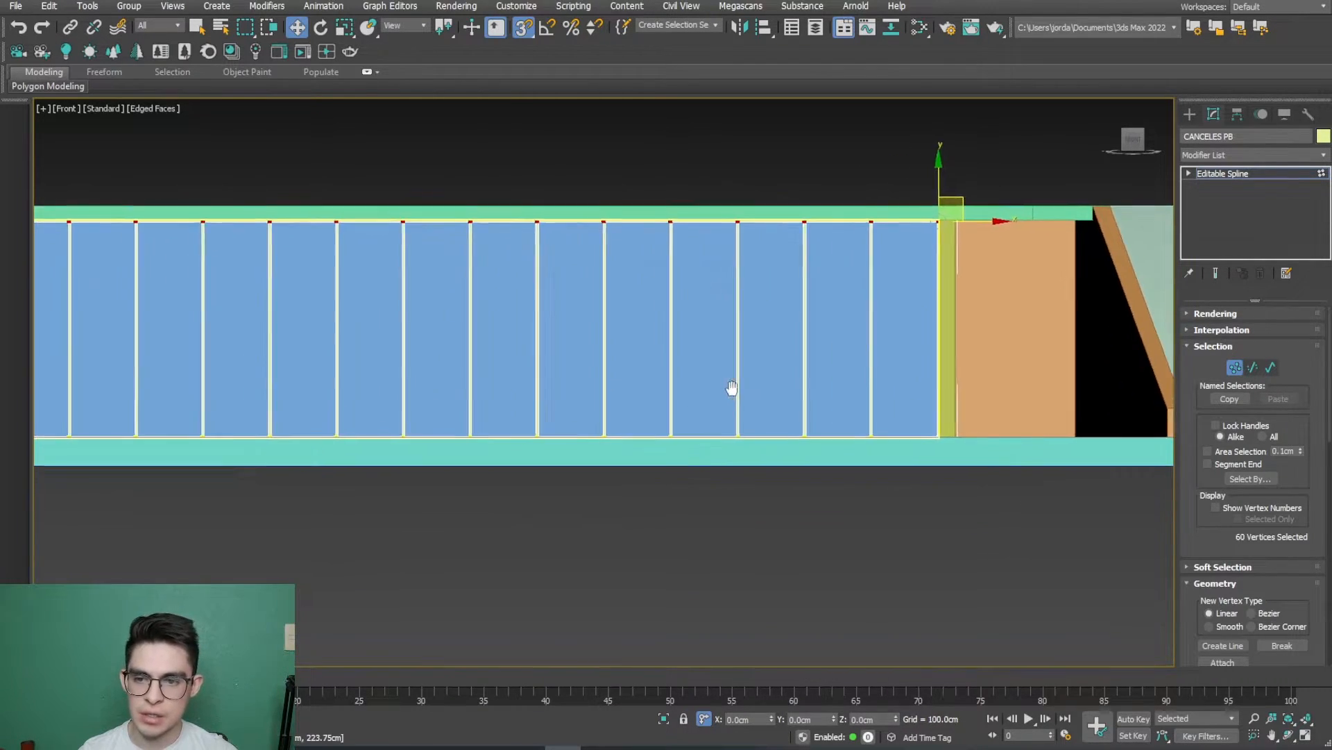
scroll(331, 439, "up", 5)
key("F3")
scroll(356, 426, "up", 3)
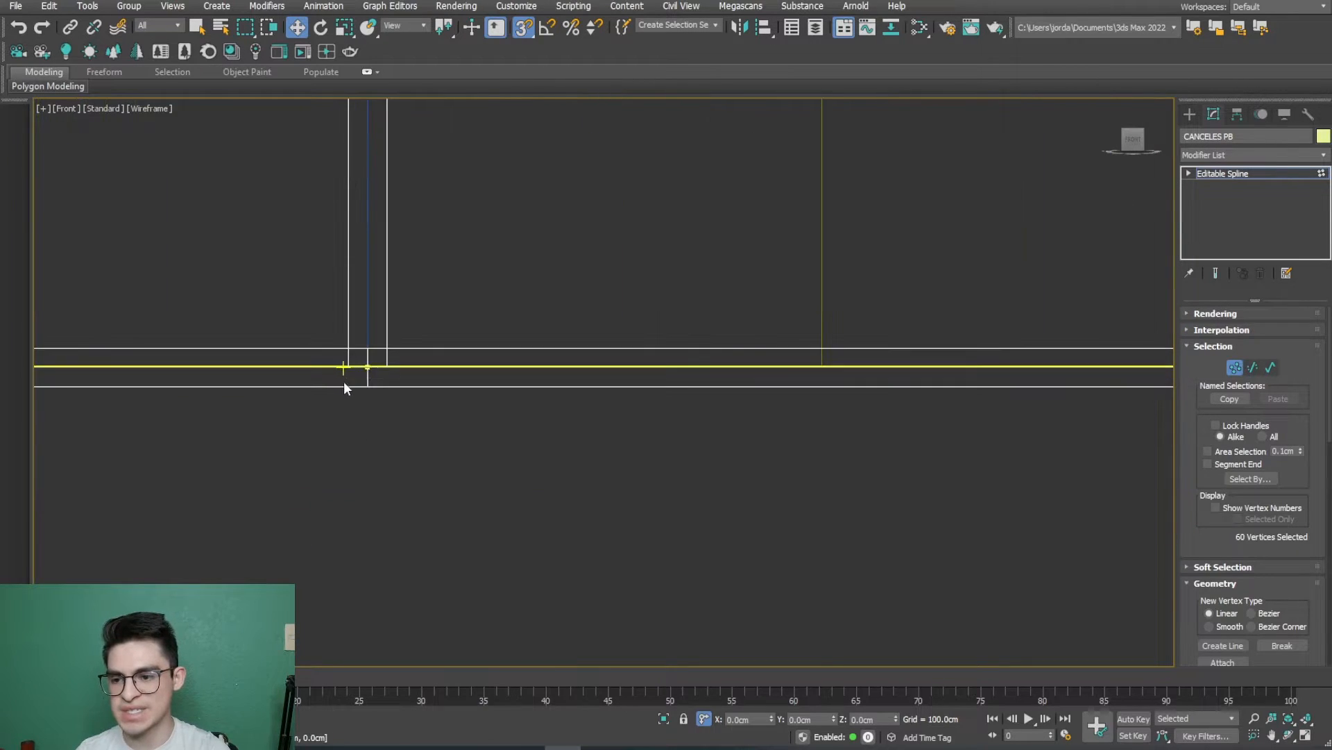
key("F3")
scroll(473, 455, "down", 8)
Step: Select all the bottom vertices of the frame spline, raise them 2.5 cm and leave vertex editing
middle_click_drag(489, 485, 528, 447)
scroll(861, 494, "down", 4)
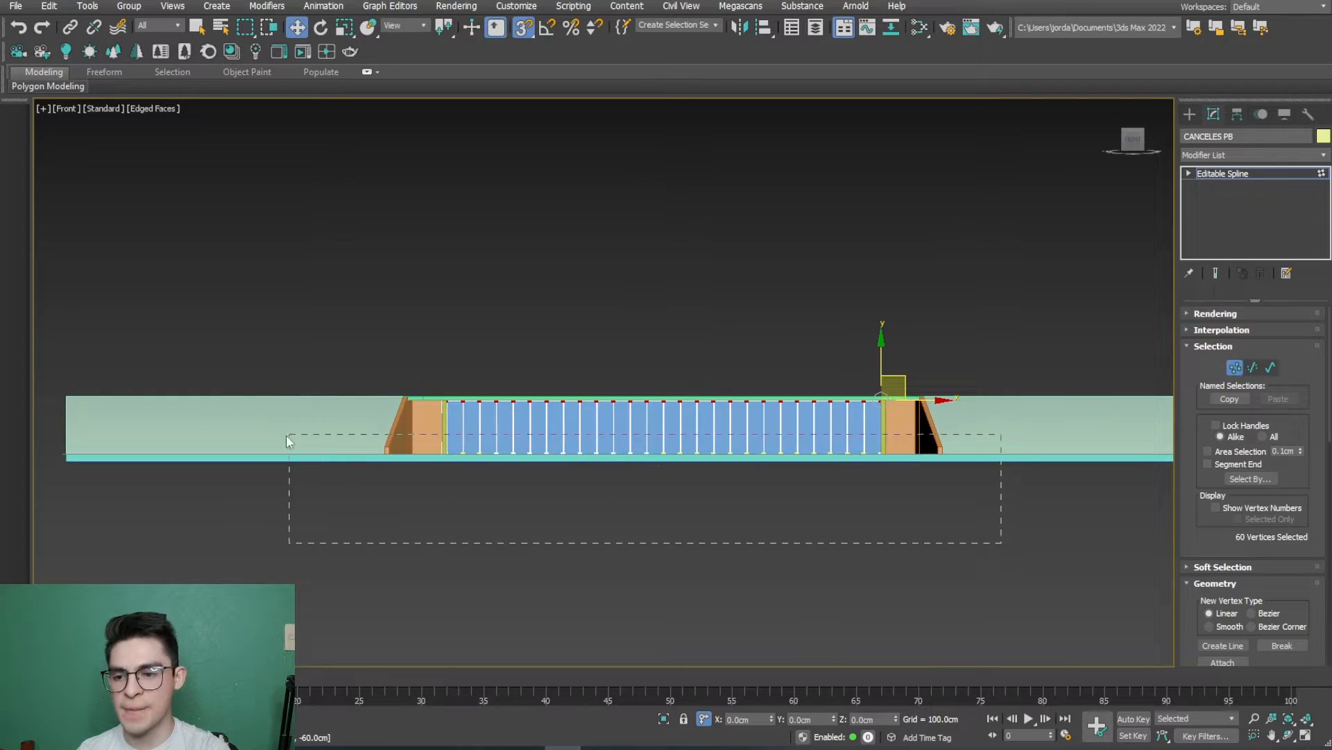
left_click_drag(291, 441, 290, 444)
scroll(444, 472, "up", 5)
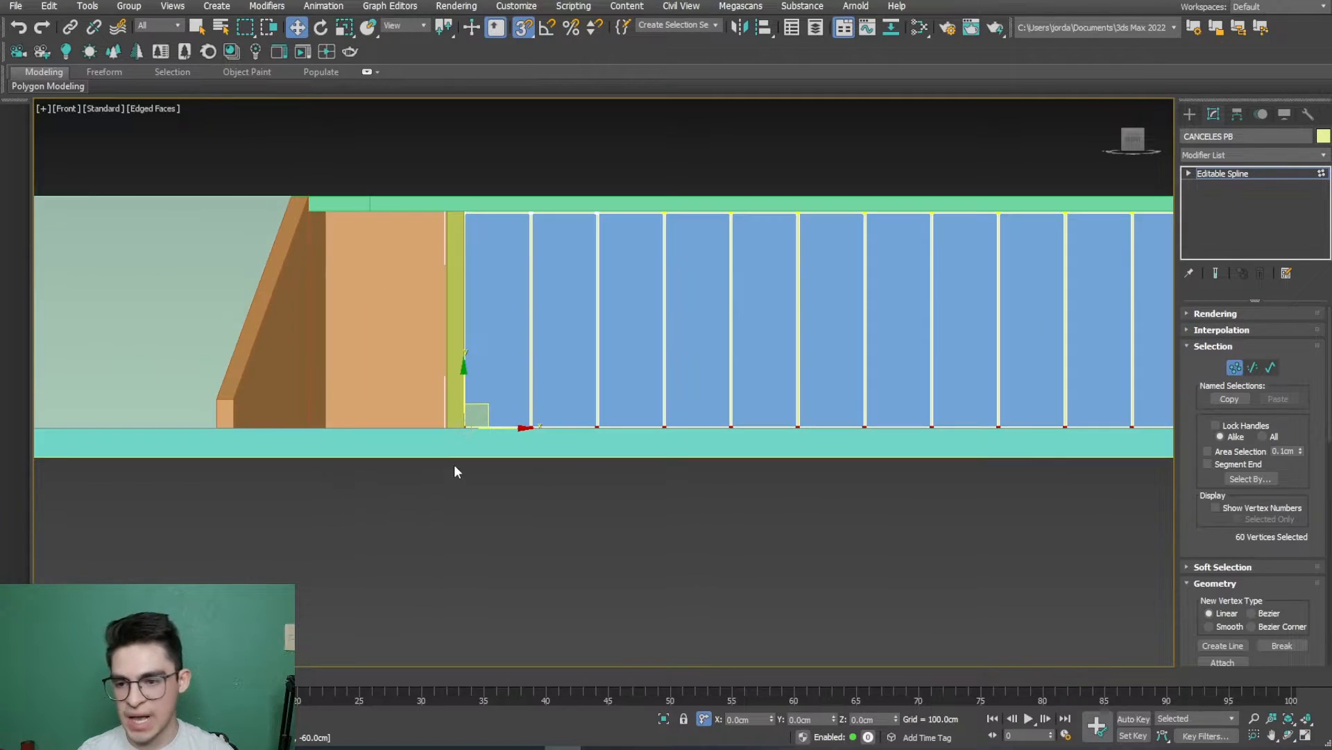
left_click(817, 720)
type("2.5")
key("Return")
left_click(1234, 372)
Step: Inspect the adjusted frames against the floor and ceiling slab in an angled view of the building
scroll(514, 371, "down", 3)
middle_click_drag(511, 369, 545, 395, "alt")
scroll(522, 395, "up", 5)
scroll(639, 383, "up", 5)
scroll(589, 440, "down", 6)
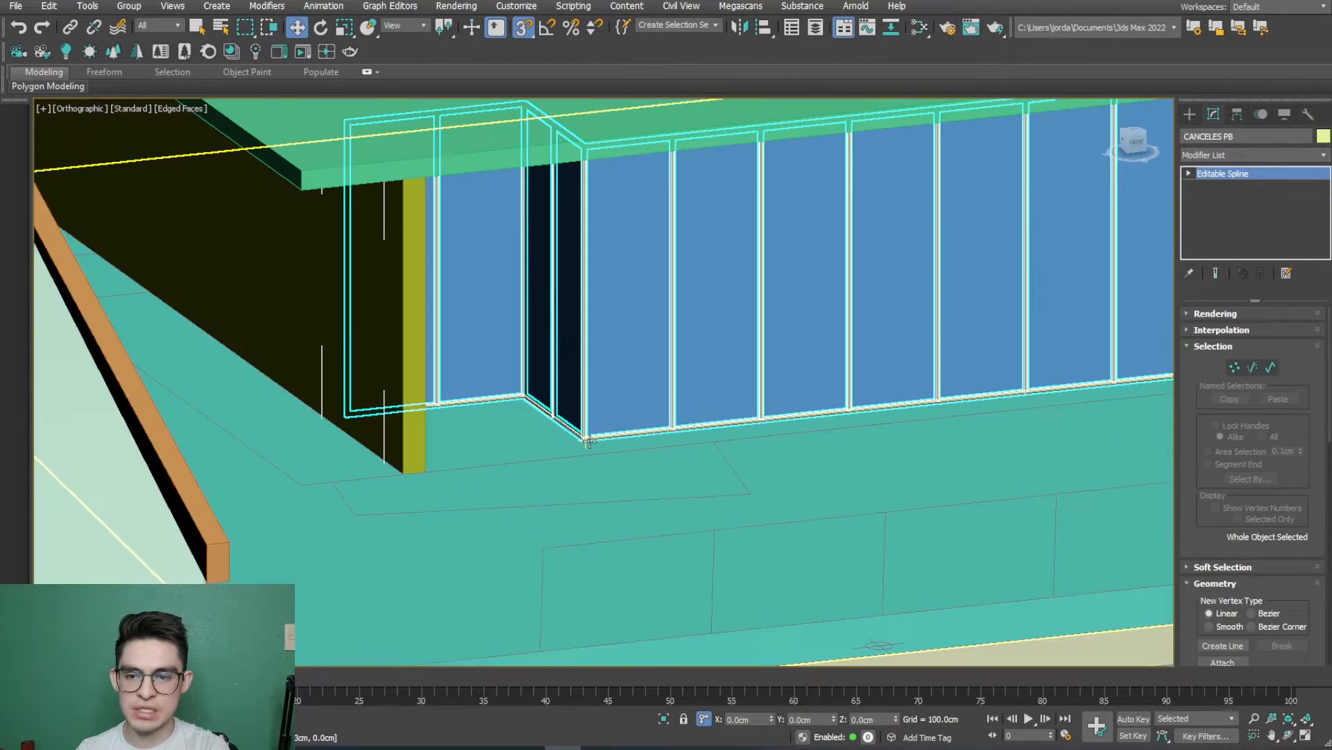
scroll(588, 440, "down", 8)
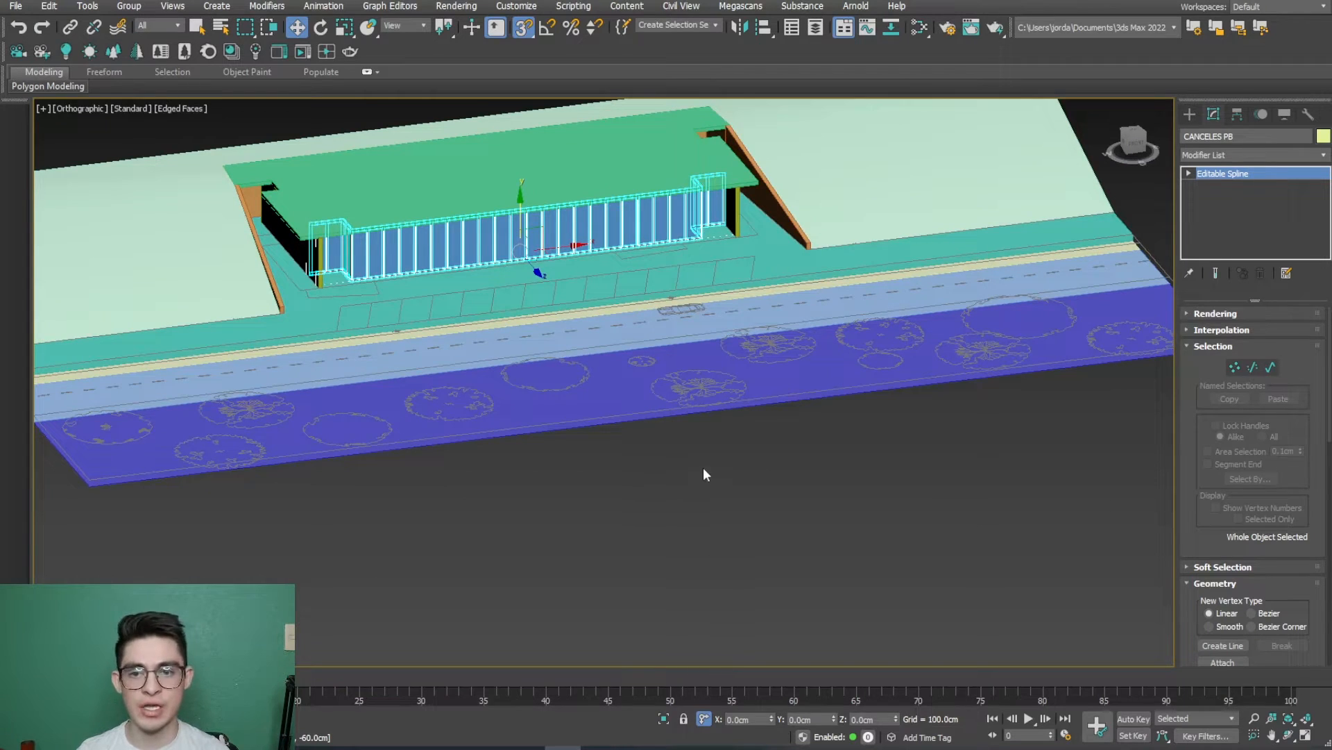
Step: Deselect the frame spline and review the exterior photos of the 1000m2 Prefabricated Housing project in the browser
left_click(702, 474)
scroll(701, 524, "down", 2)
middle_click_drag(701, 524, 543, 501, "alt")
scroll(611, 465, "down", 2)
middle_click_drag(610, 465, 612, 528)
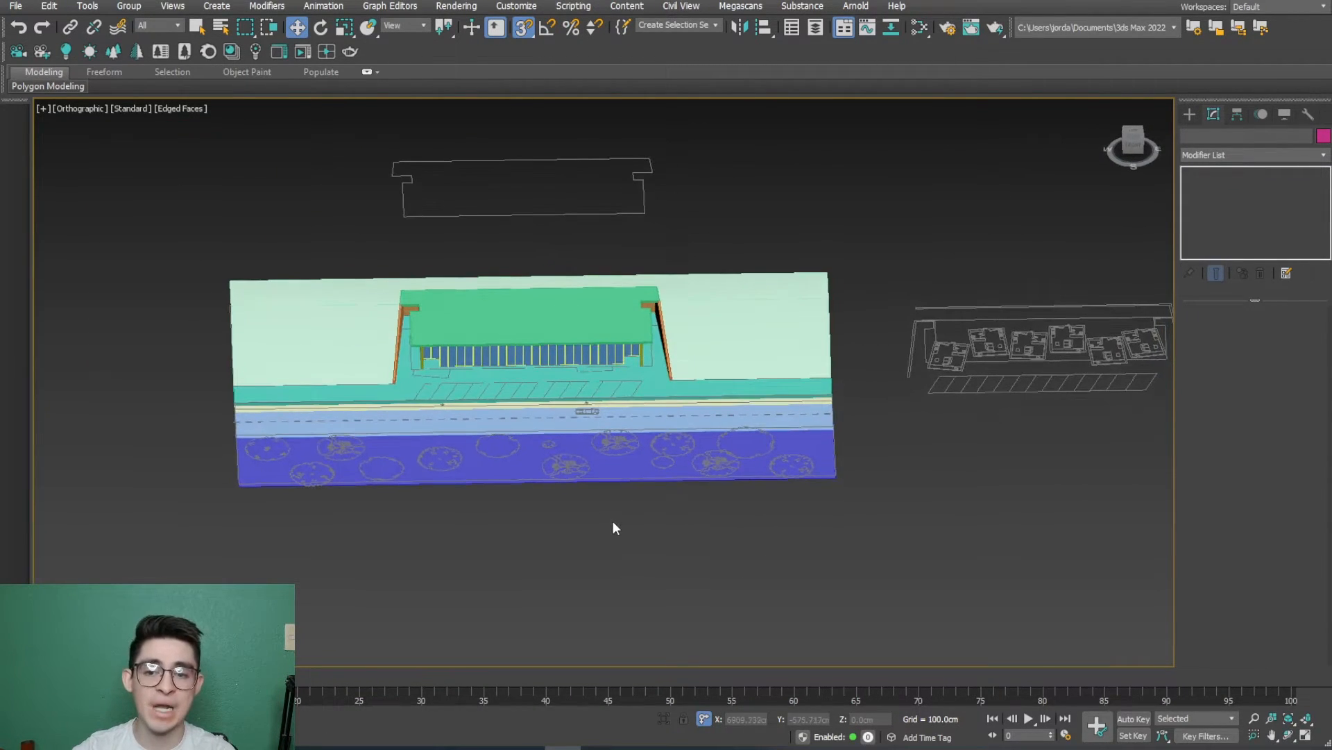
scroll(613, 521, "down", 2)
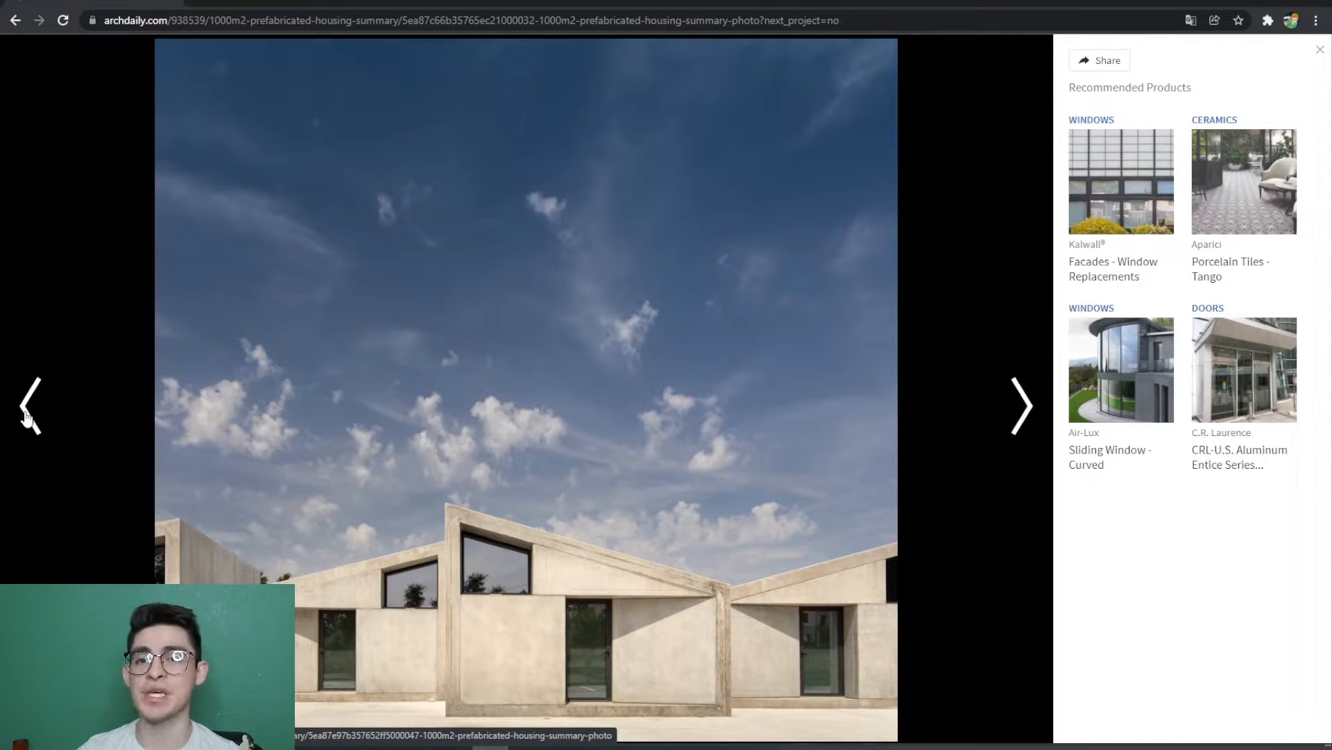
left_click(1015, 438)
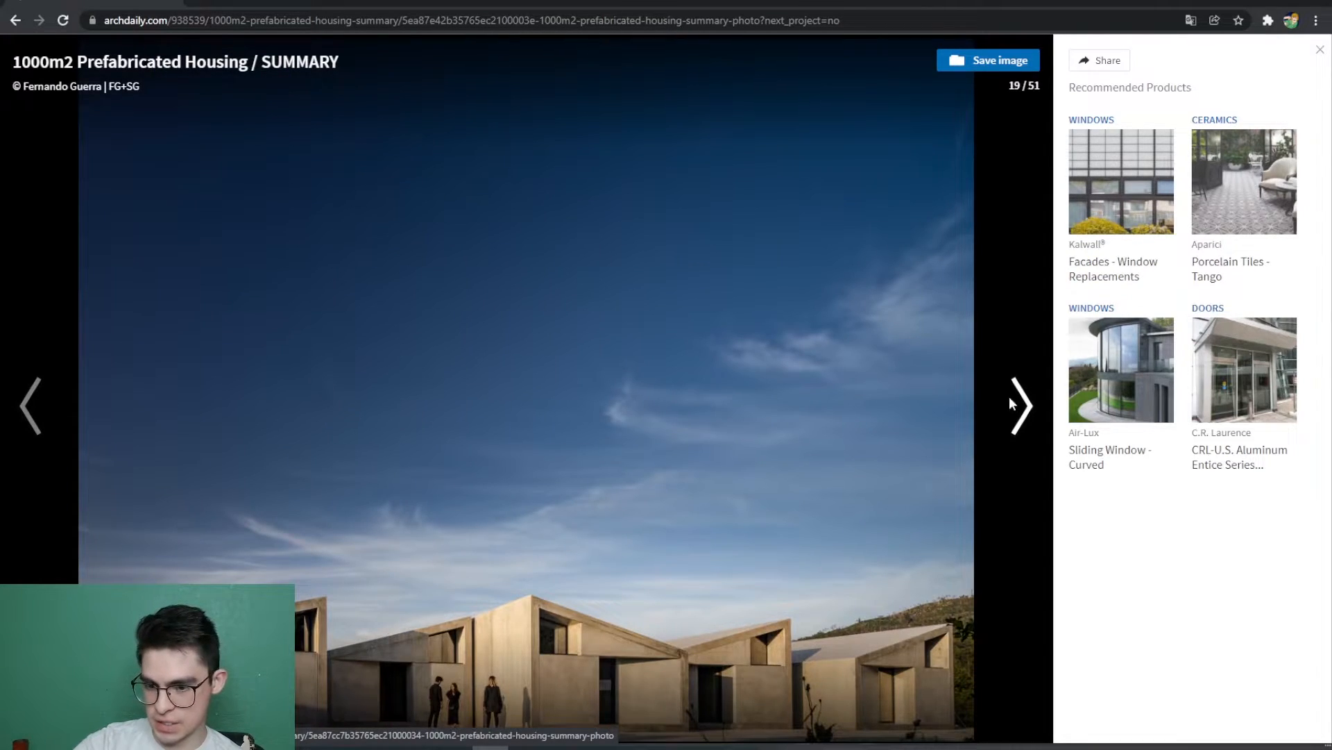
left_click(1015, 405)
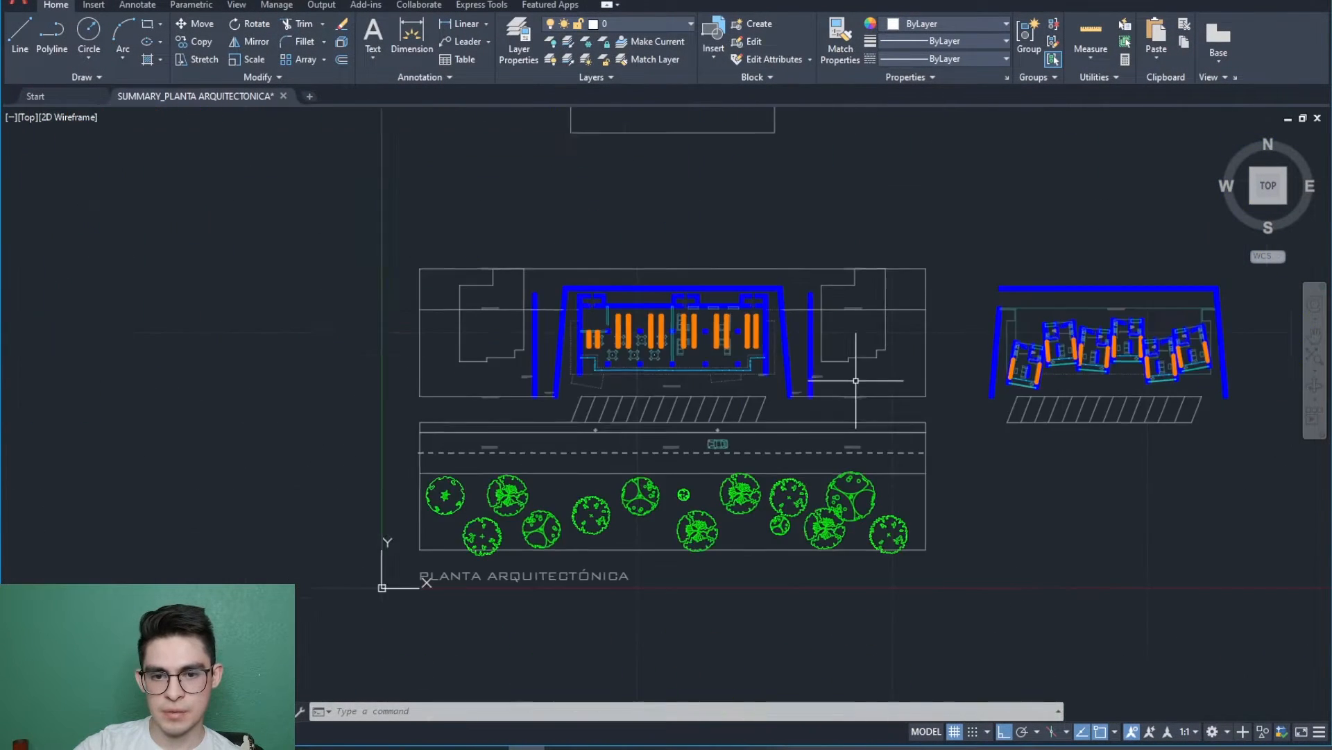
Step: Switch to AutoCAD and examine the upper-level plan with its row of rotated housing modules
scroll(856, 381, "down", 2)
middle_click_drag(856, 380, 670, 427)
middle_click_drag(966, 409, 817, 410)
scroll(817, 410, "up", 6)
middle_click_drag(621, 425, 859, 409)
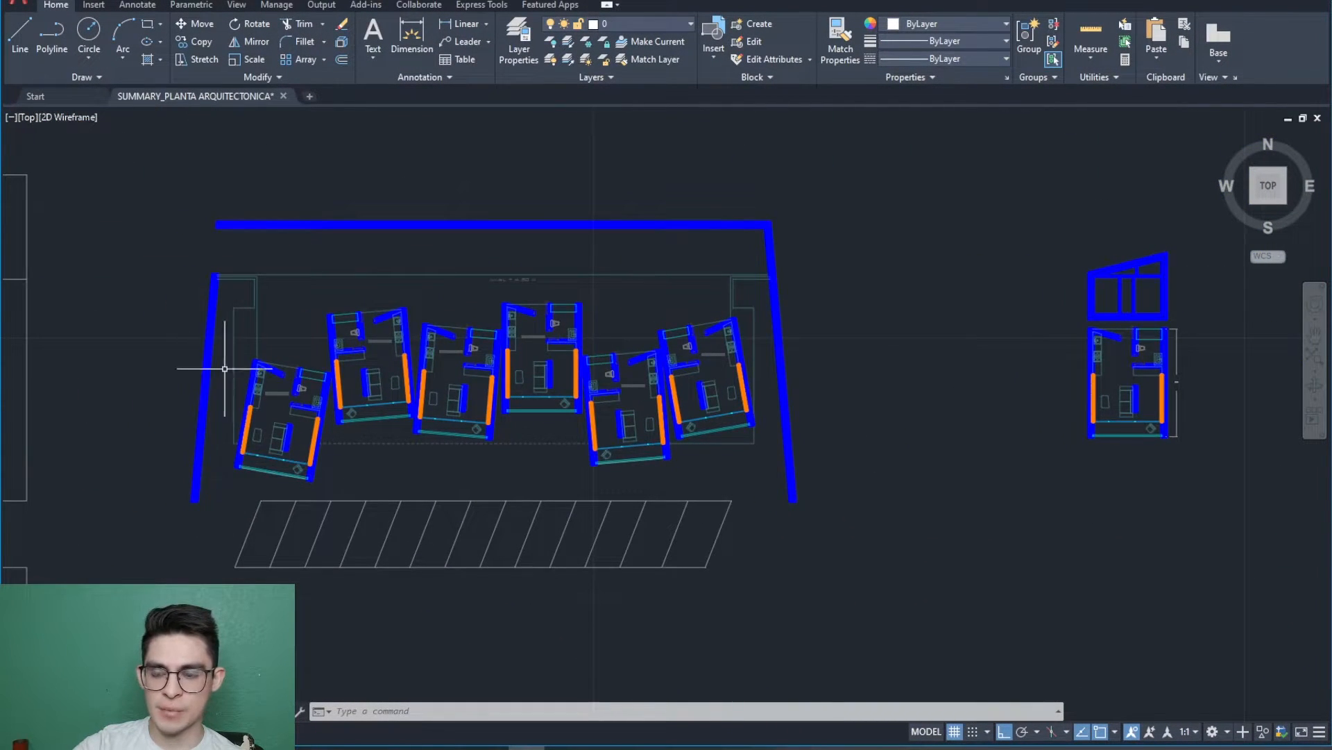
middle_click_drag(201, 373, 228, 373)
middle_click_drag(1014, 406, 662, 405)
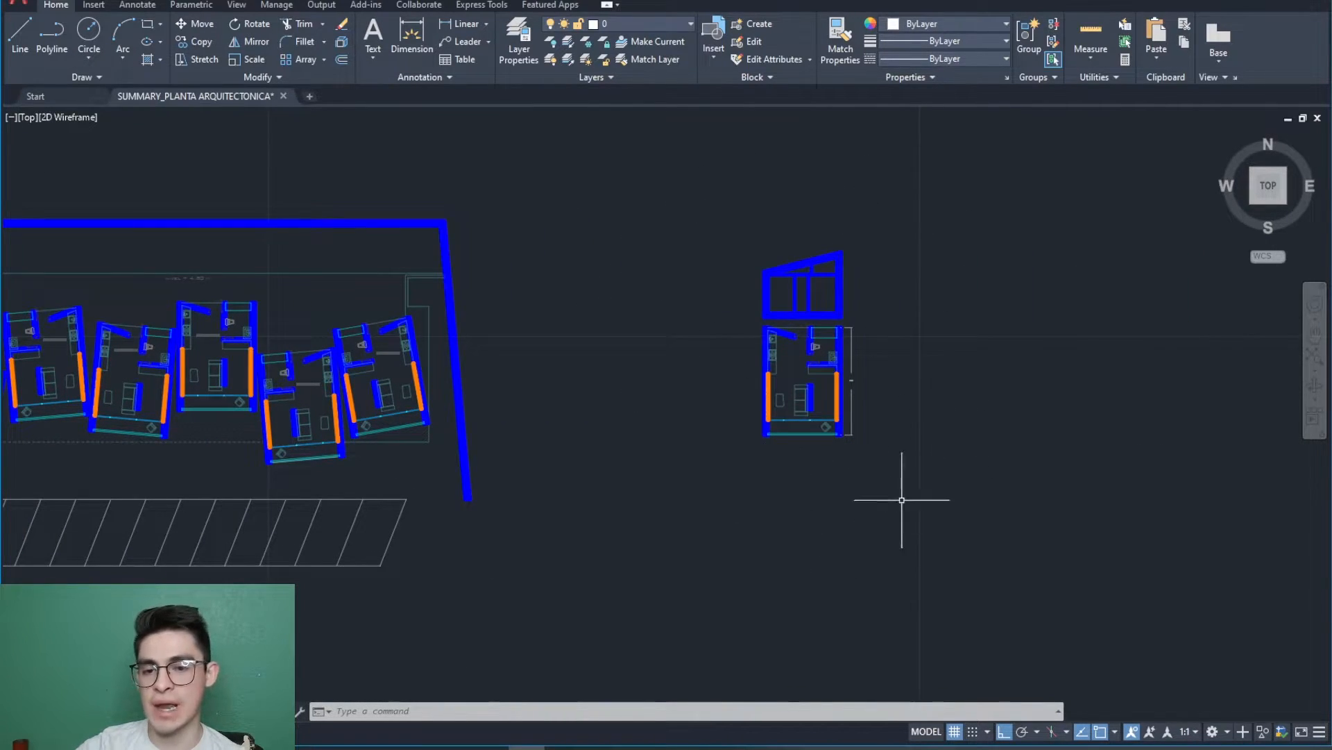
Step: Examine the separate single housing module, both its floor plan and the sloped-roof section drawn above it
scroll(839, 340, "up", 4)
middle_click_drag(784, 341, 755, 470)
middle_click_drag(694, 569, 726, 362)
middle_click_drag(746, 409, 741, 459)
middle_click_drag(770, 354, 746, 457)
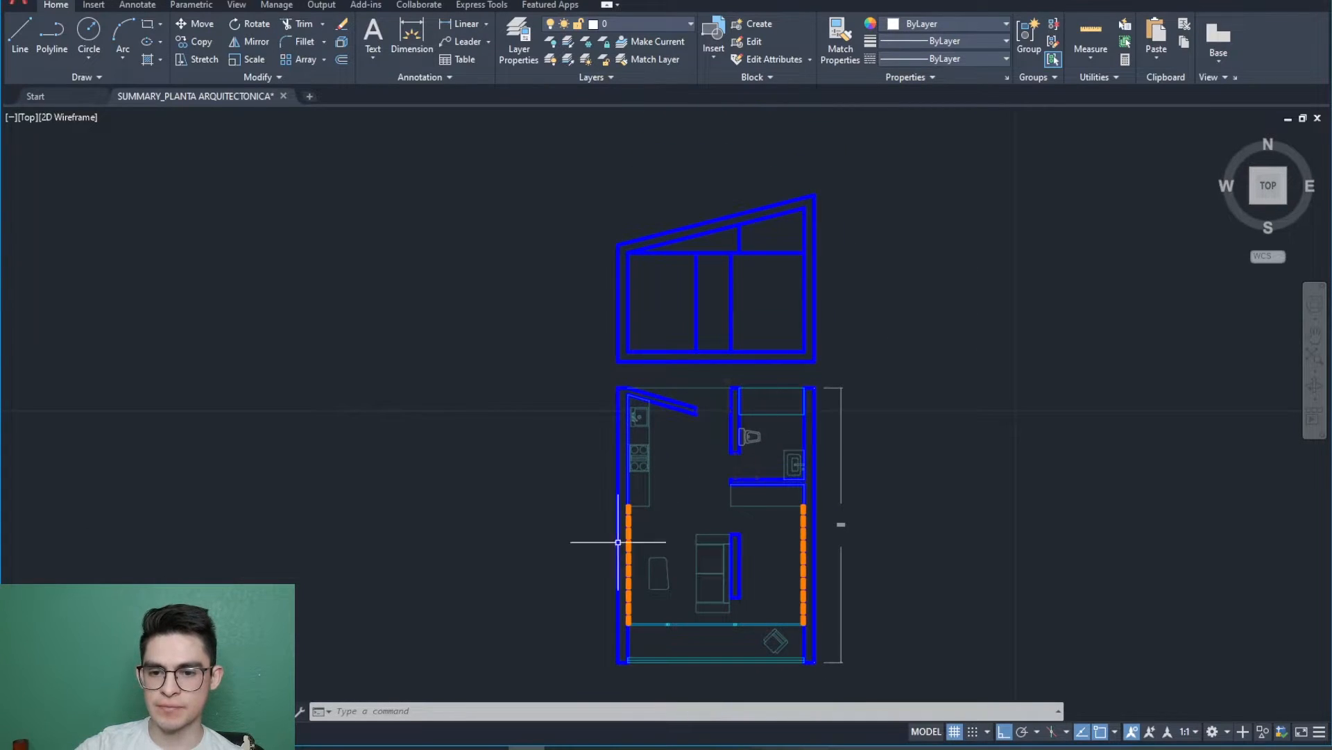
middle_click_drag(680, 176, 634, 298)
scroll(579, 356, "up", 4)
middle_click_drag(575, 413, 575, 334)
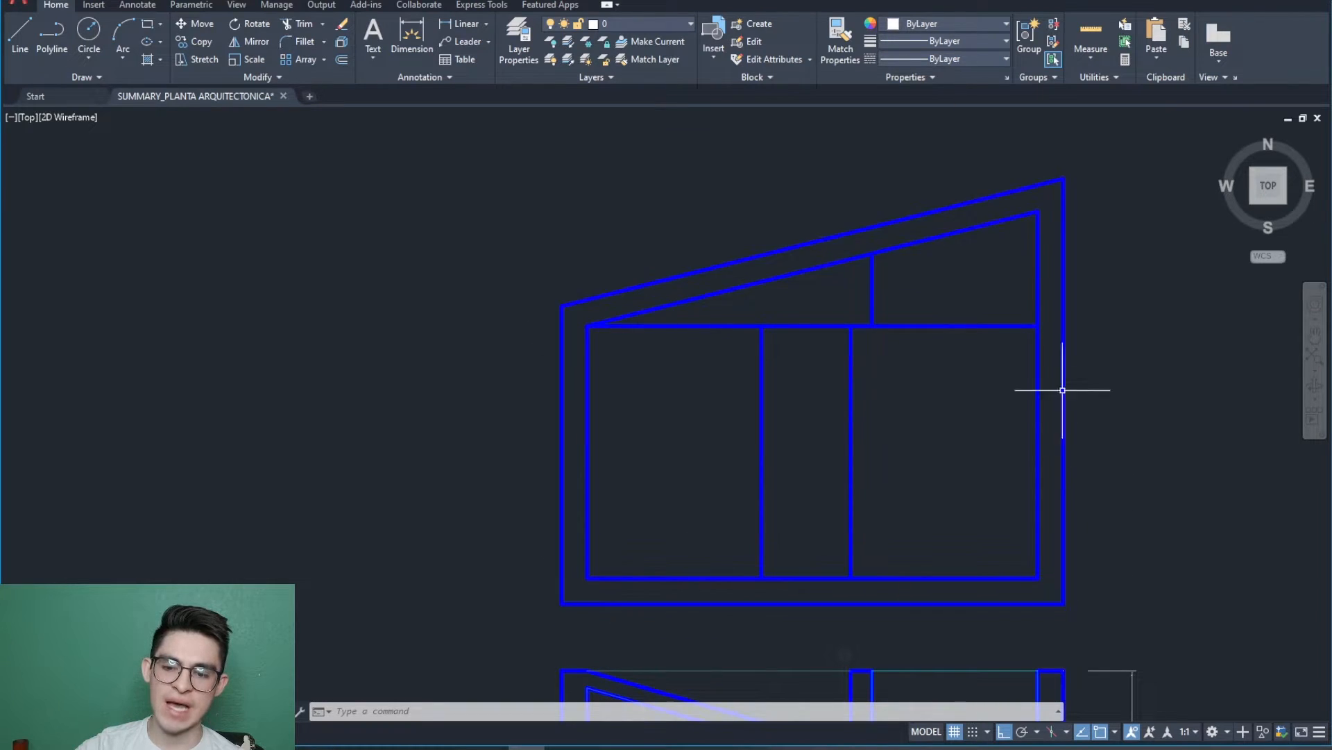
scroll(565, 354, "down", 4)
middle_click_drag(773, 517, 803, 342)
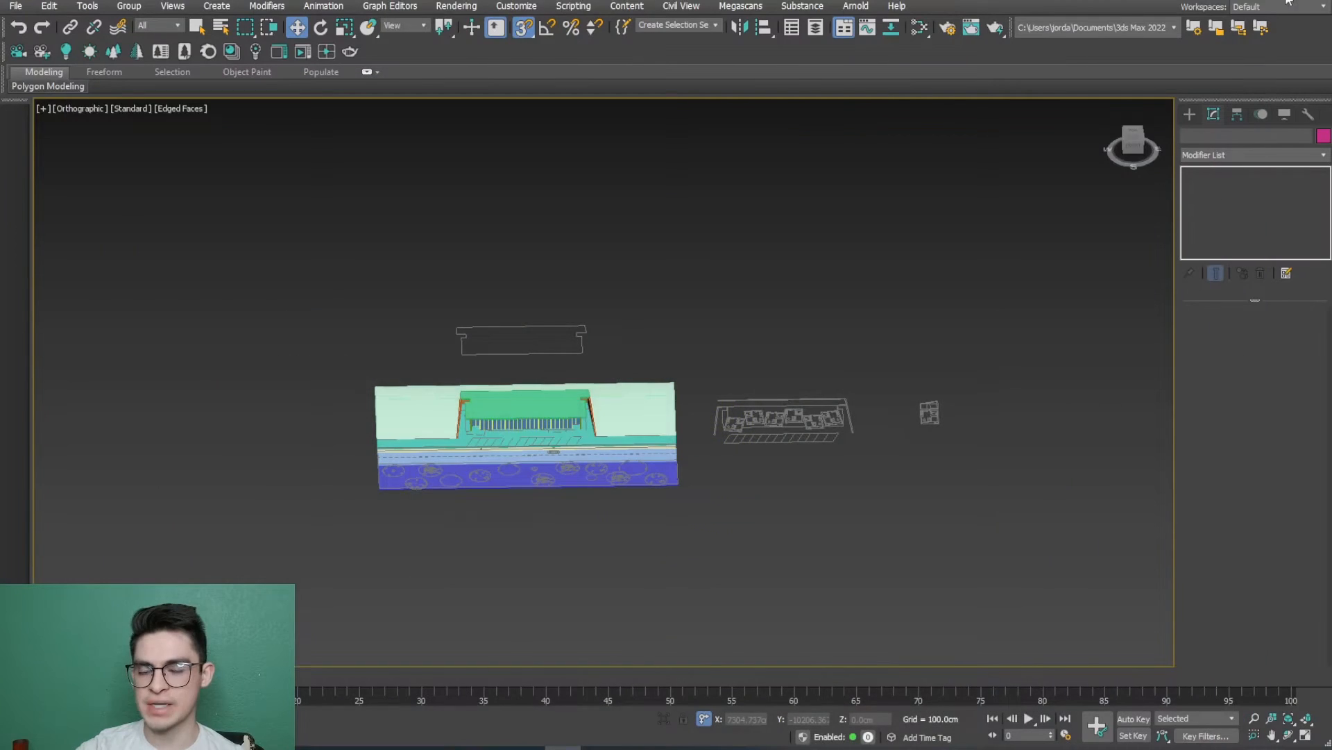
Step: Switch to 3ds Max and, in the top view, trace the outer outline of the module's sloped-roof section as a closed line
scroll(803, 452, "down", 2)
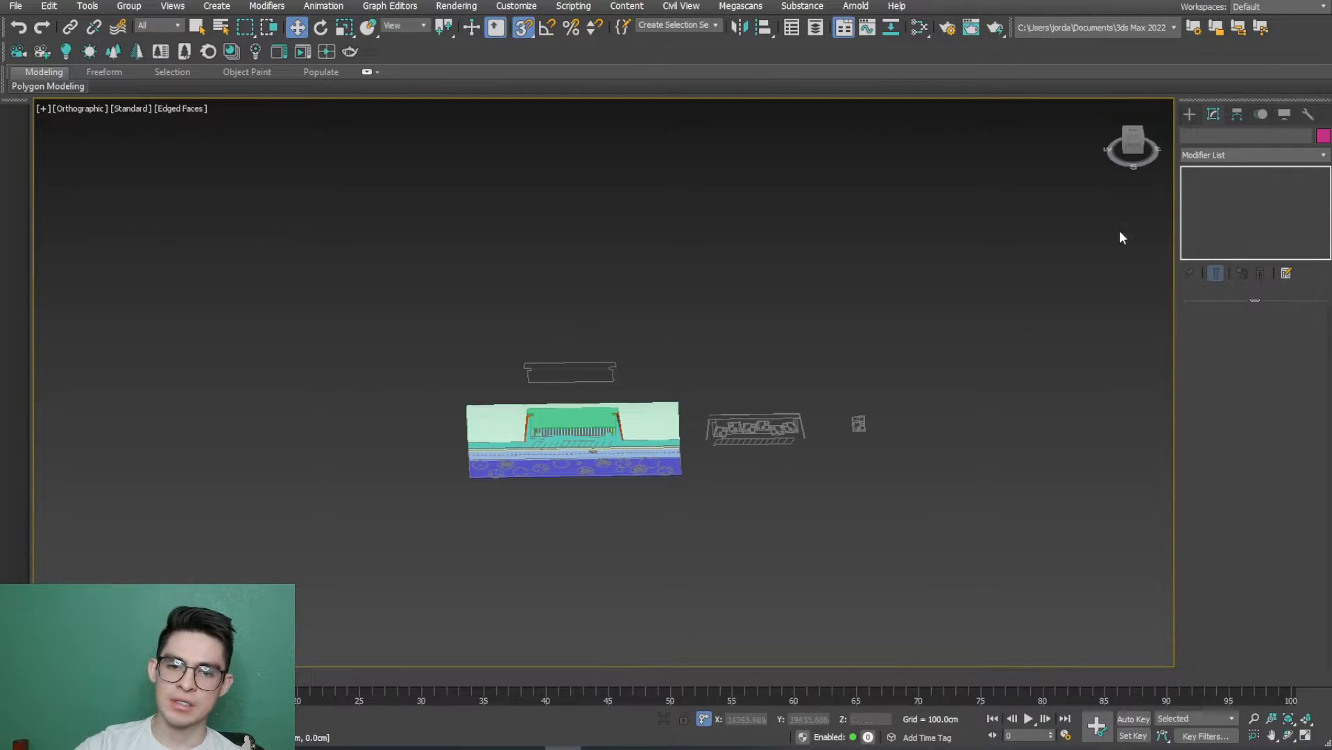
left_click(1135, 137)
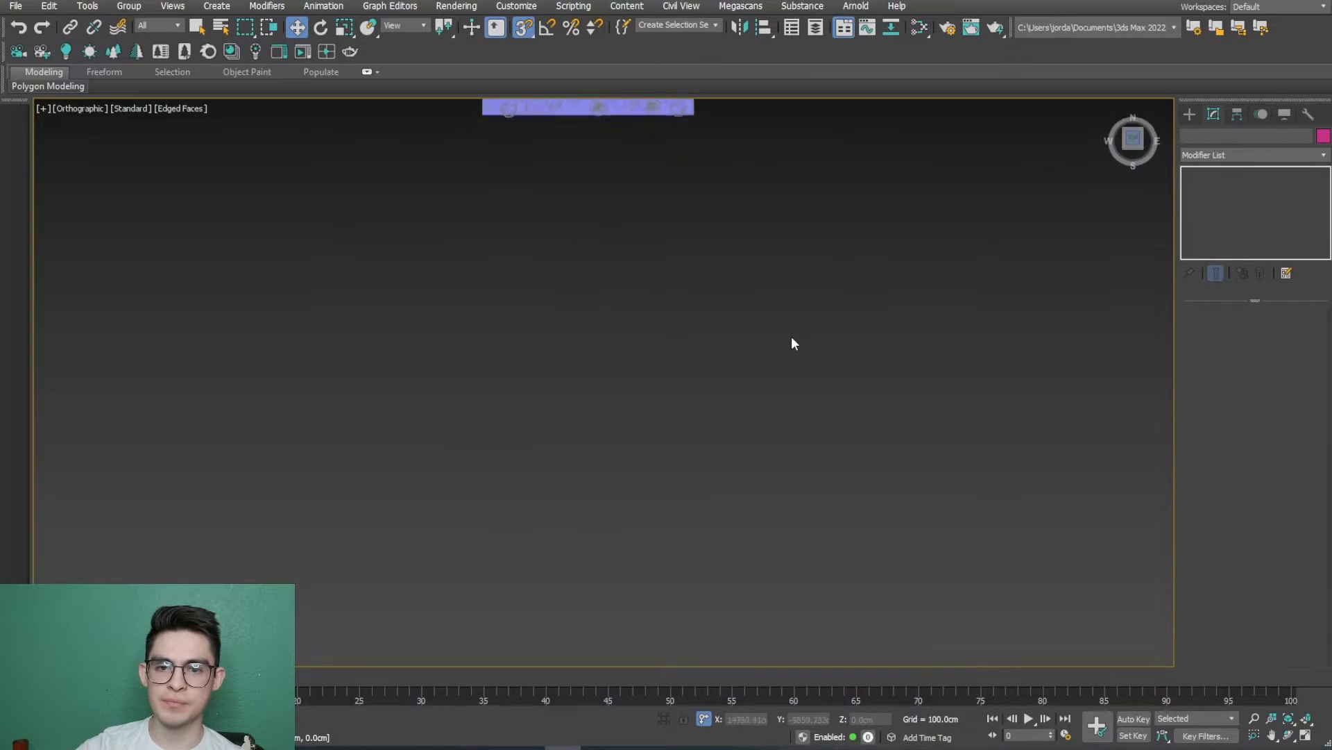
middle_click_drag(755, 280, 646, 551)
scroll(647, 552, "down", 2)
scroll(776, 260, "up", 10)
middle_click_drag(780, 262, 718, 468)
scroll(726, 375, "up", 3)
middle_click_drag(725, 375, 742, 358)
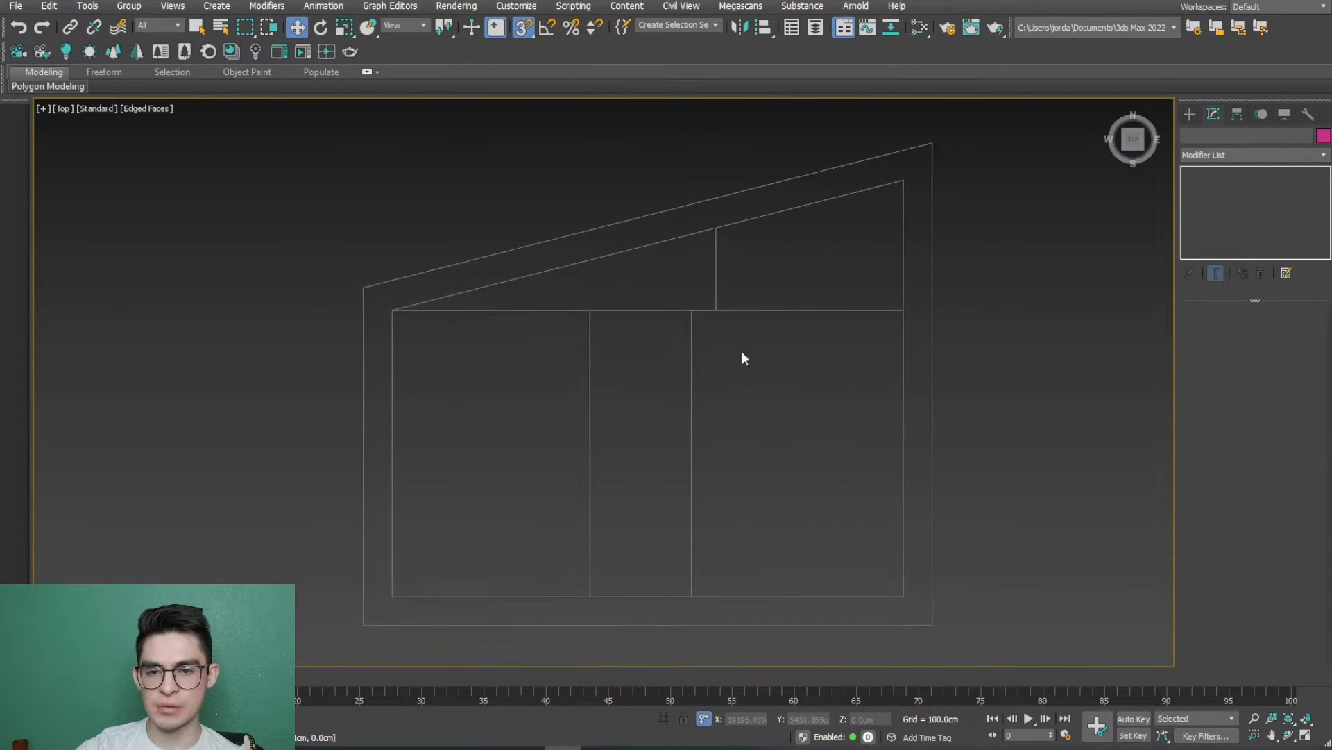
left_click(1189, 114)
left_click(1217, 231)
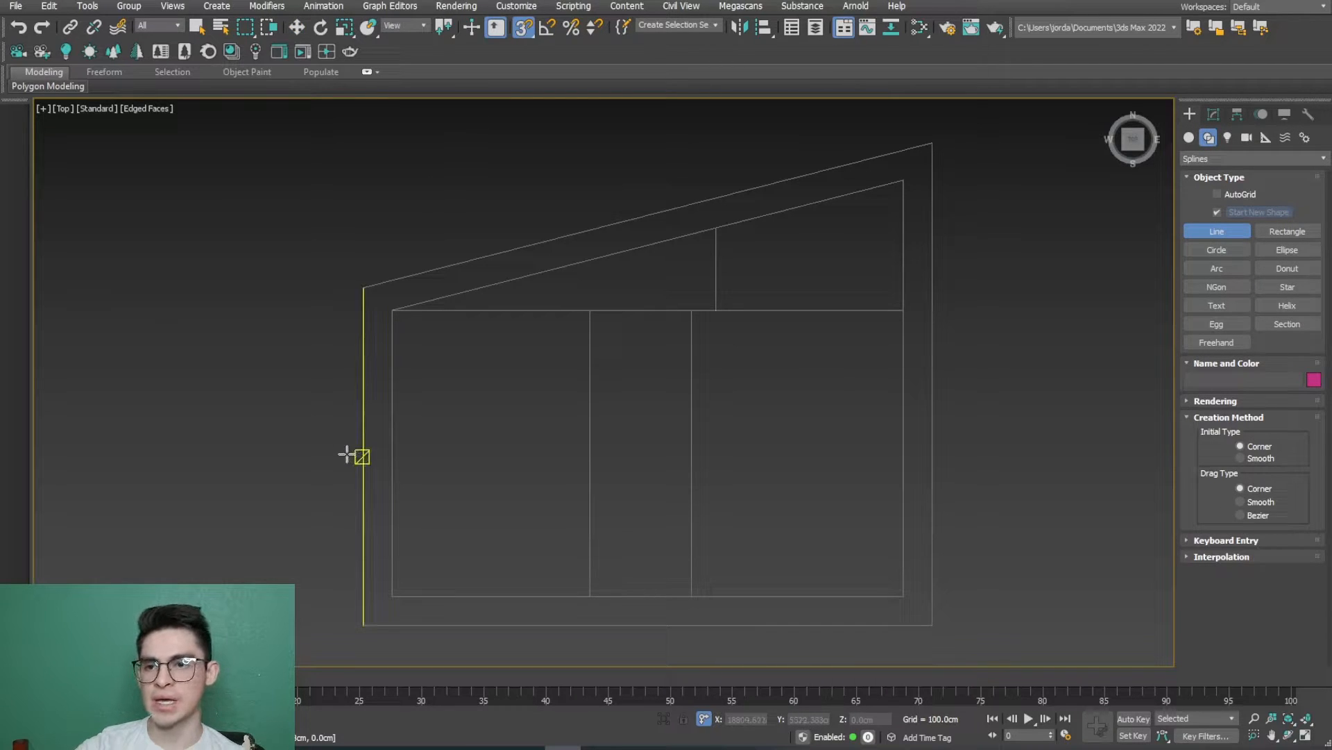
left_click(362, 287)
left_click(932, 143)
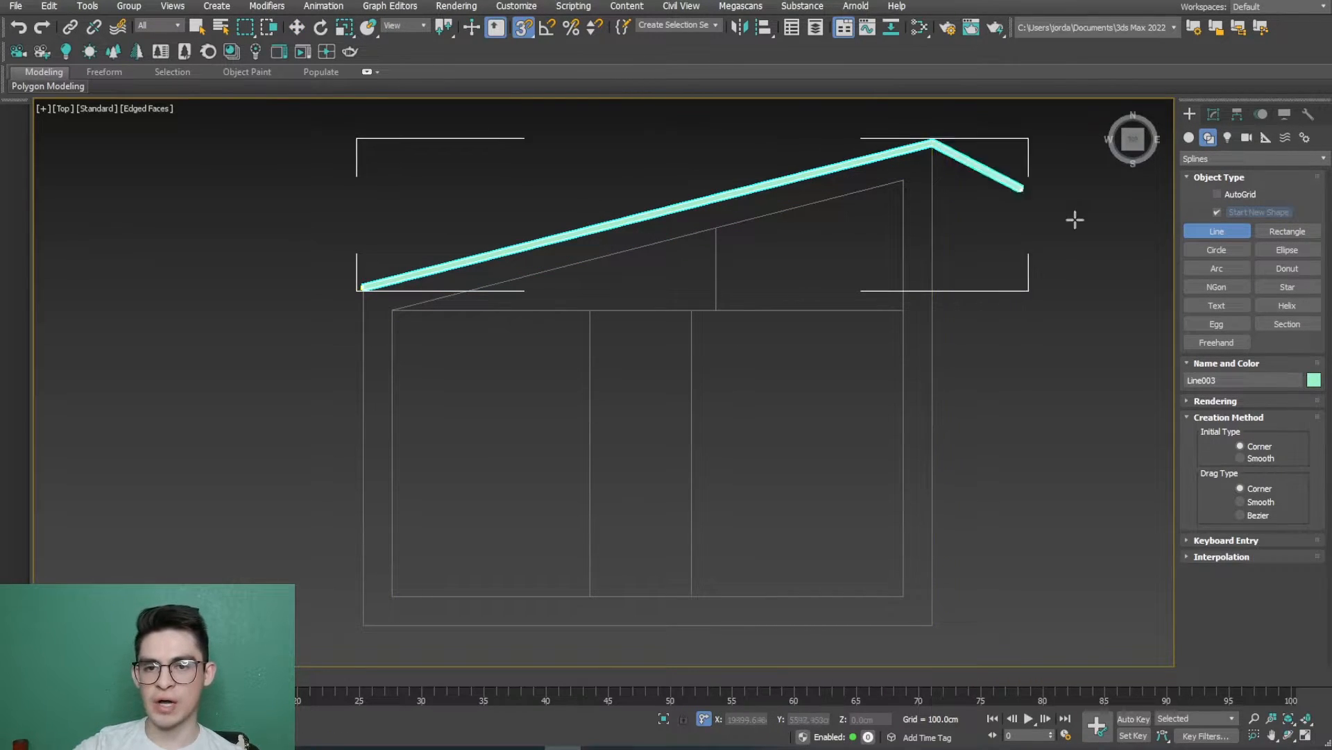
left_click(934, 626)
left_click(359, 627)
left_click(363, 287)
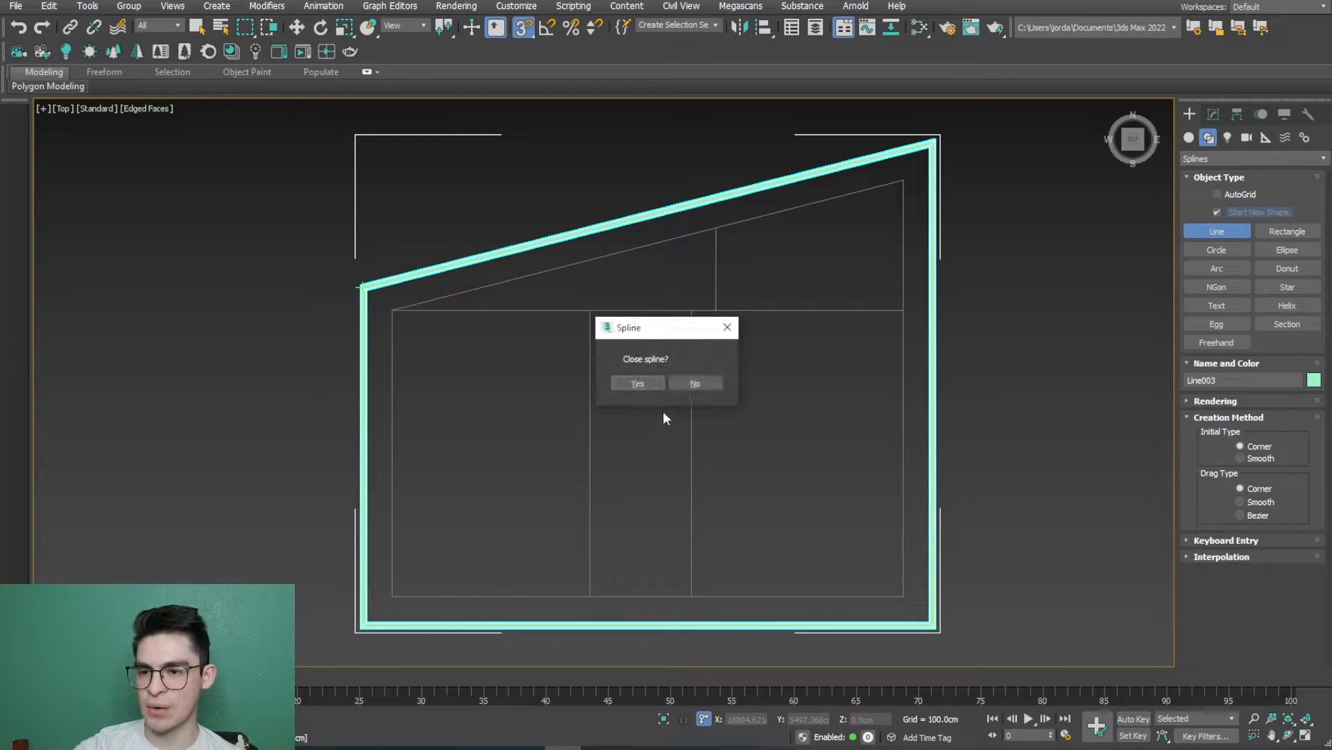
left_click(637, 383)
Step: Disable the viewport rendering of the outer outline's thickness so it displays as a plain spline
left_click(1216, 401)
scroll(1188, 444, "down", 2)
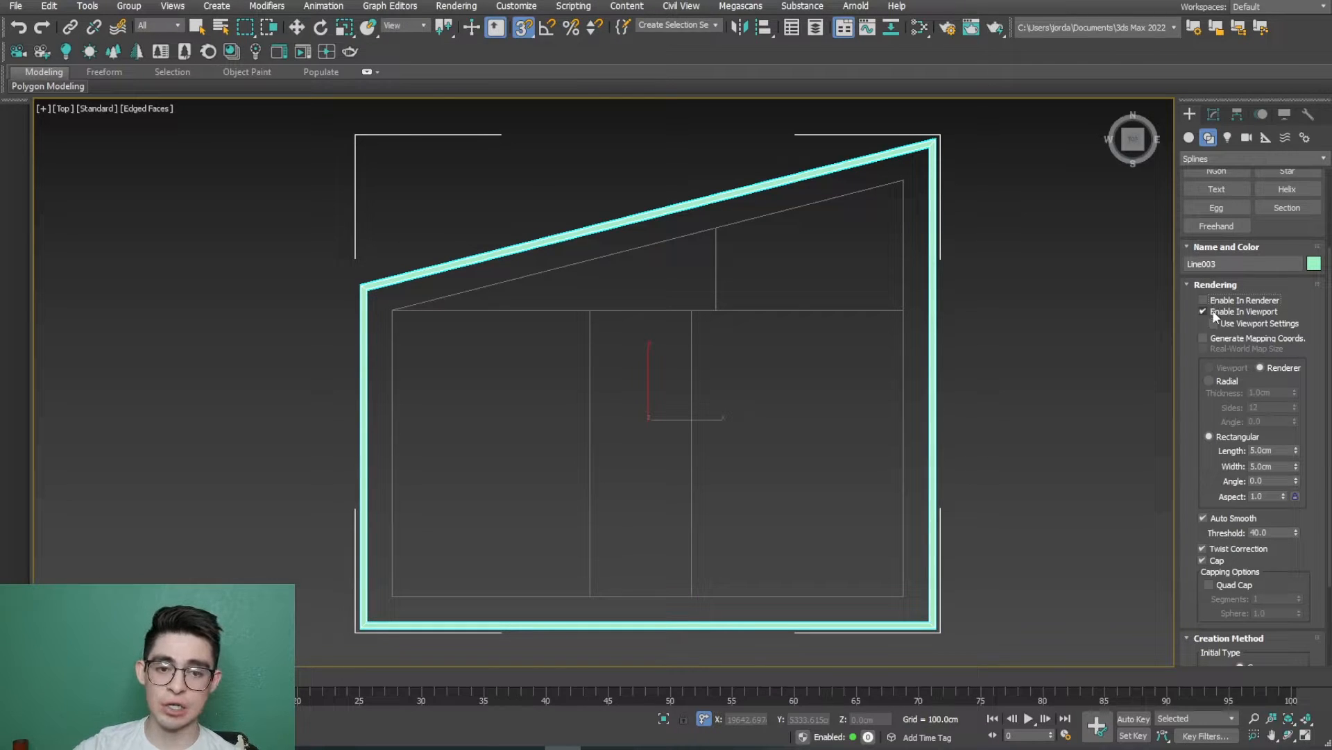
left_click(1215, 312)
left_click(1190, 282)
Step: Trace the inner outline of the module's sloped-roof section with snapped corner points and close the spline
left_click(1210, 231)
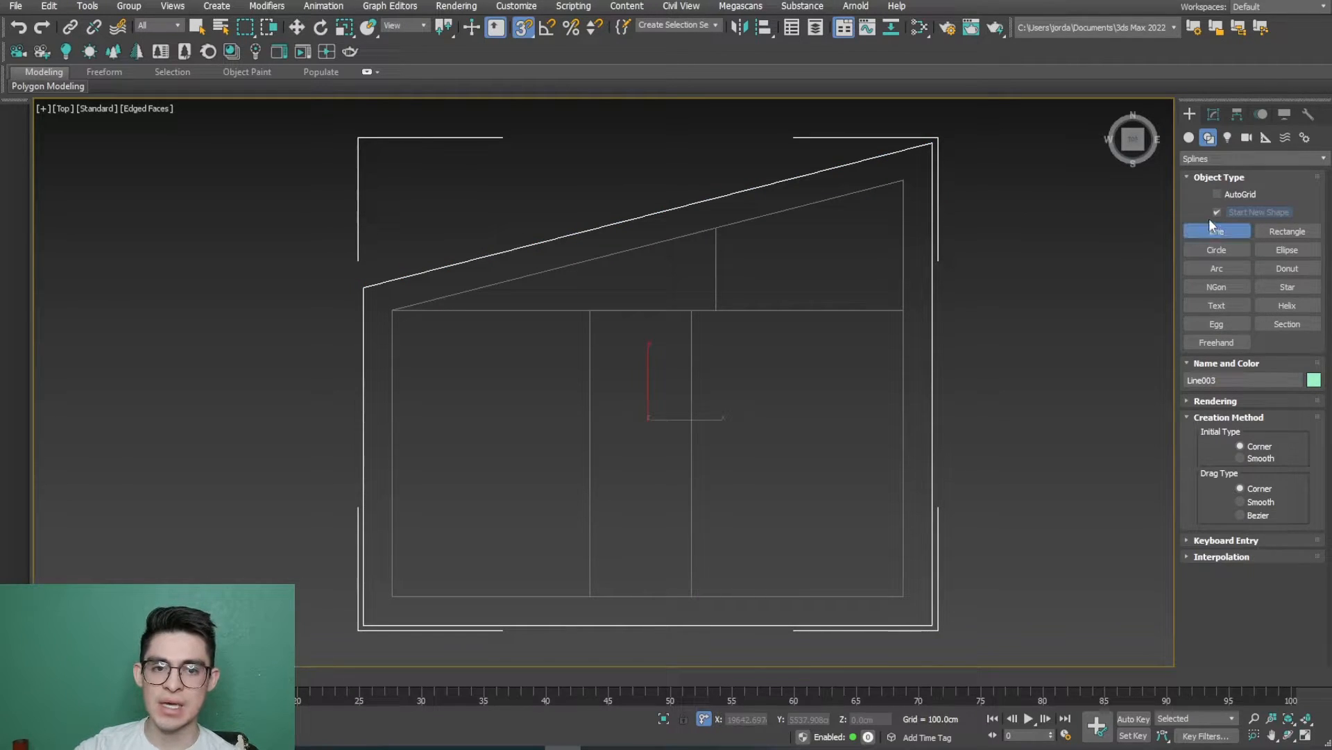
left_click(903, 180)
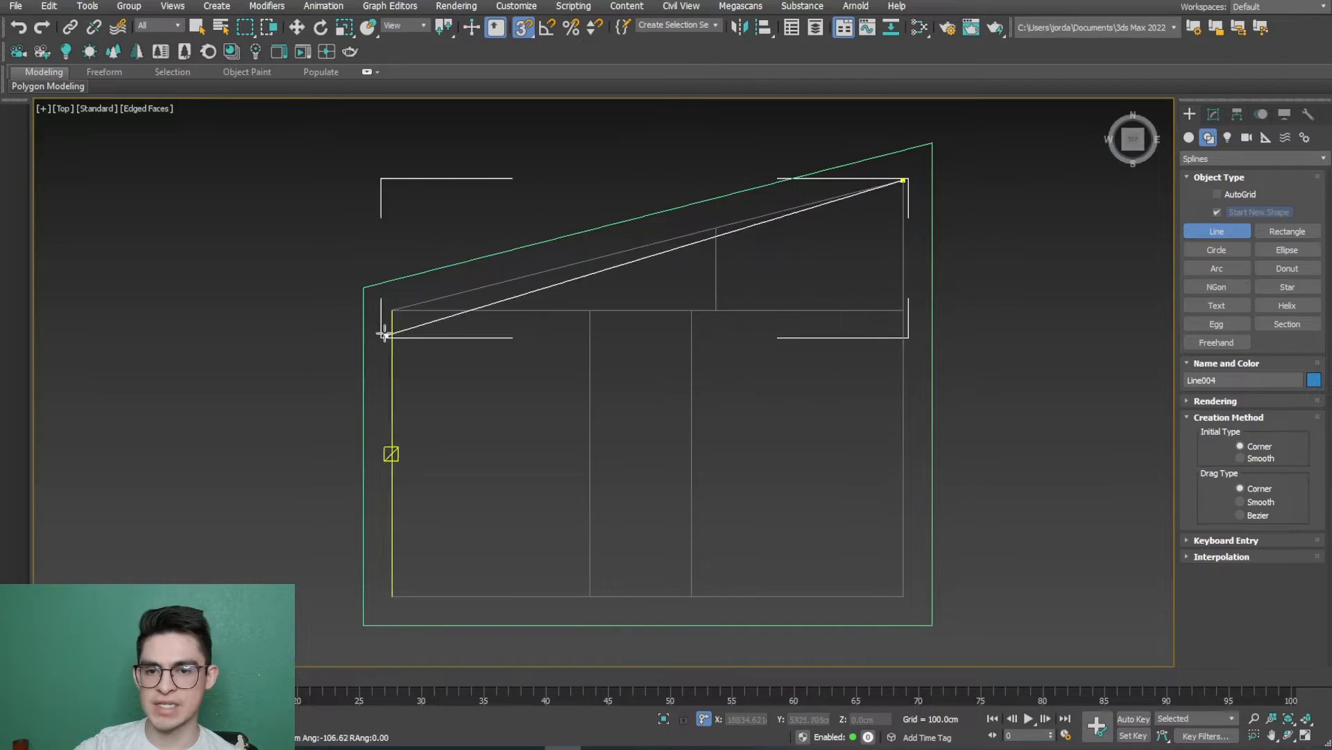
left_click(387, 331)
left_click(391, 591)
left_click(902, 591)
left_click(902, 180)
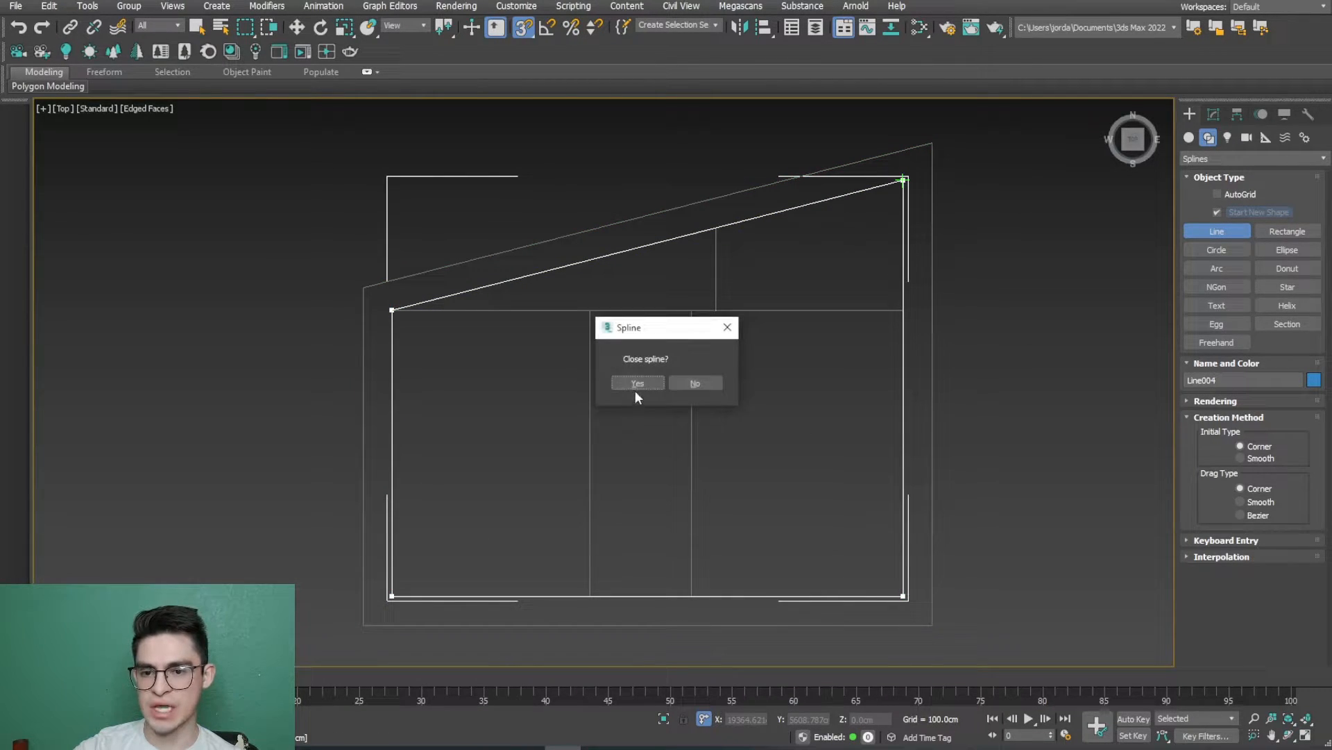
left_click(635, 383)
scroll(970, 360, "down", 2)
middle_click_drag(985, 348, 965, 339)
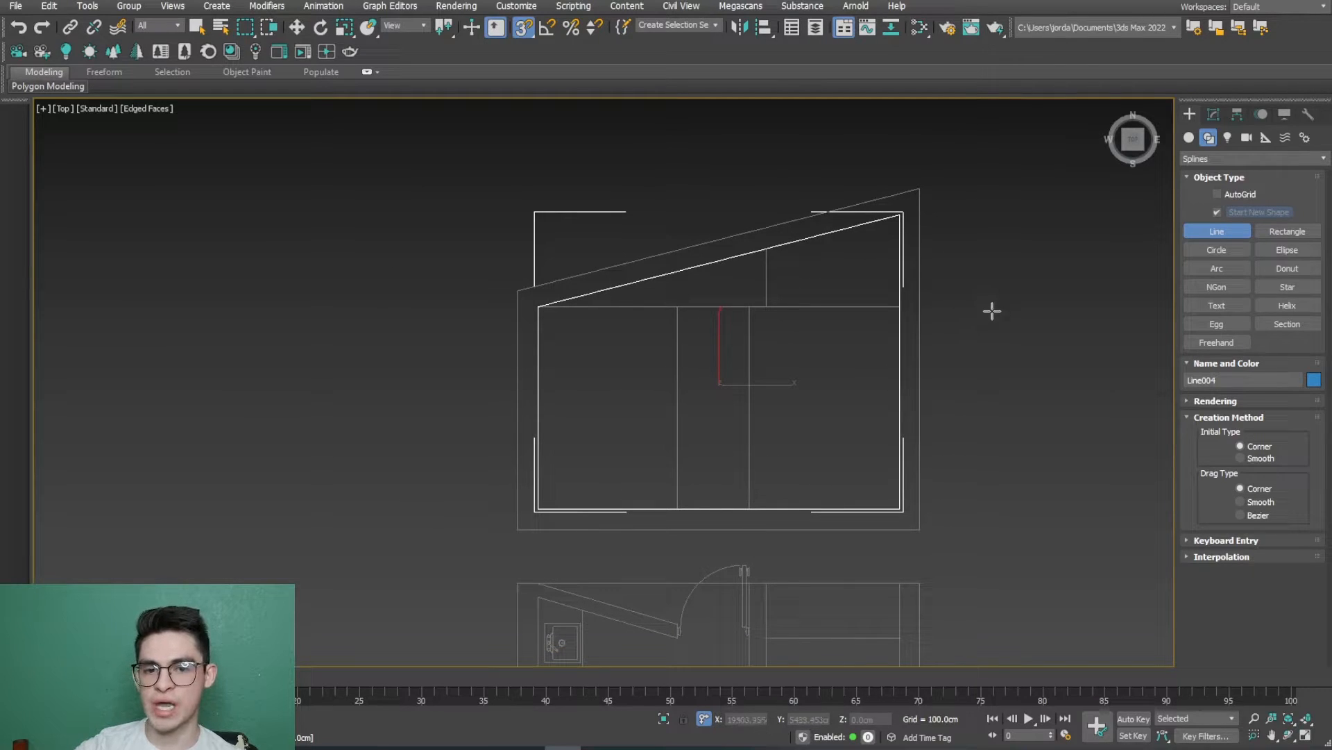
Step: Attach the outer section outline to the inner one so both form a single shape
left_click(1213, 113)
scroll(1184, 467, "down", 5)
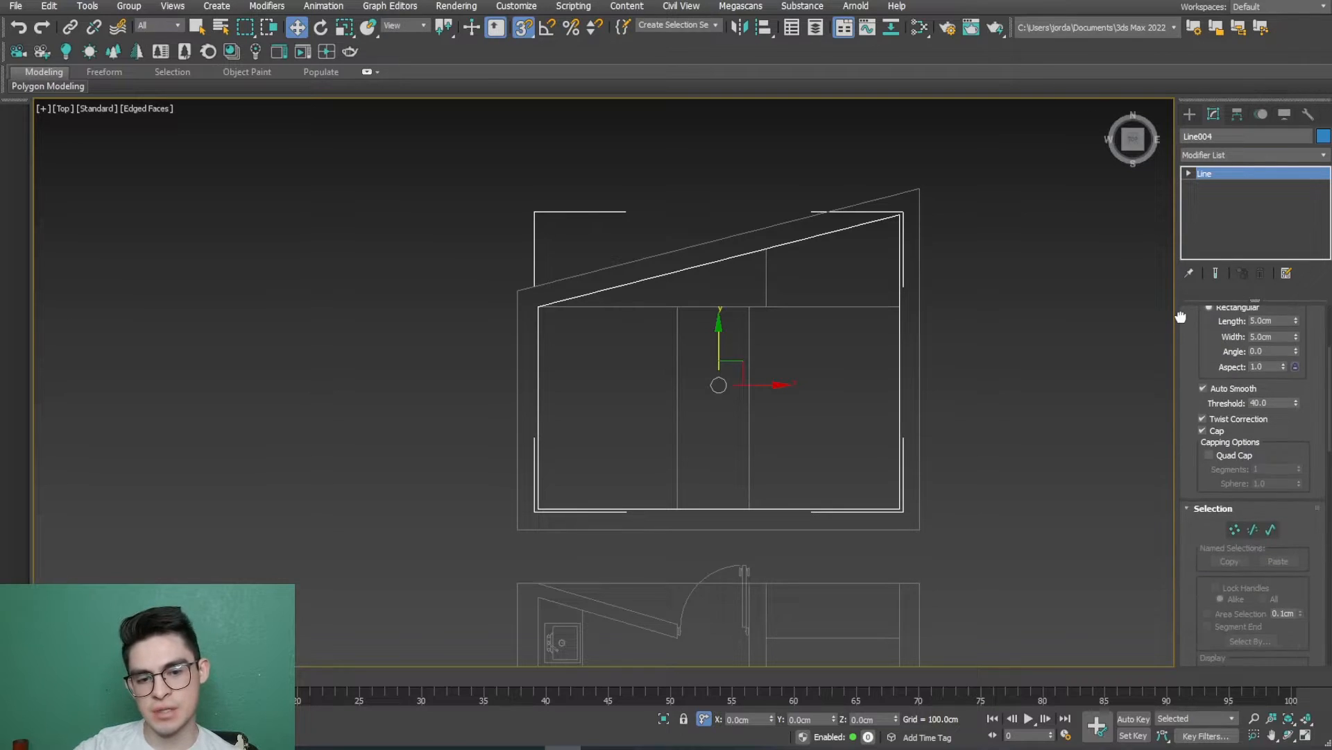
scroll(1192, 480, "down", 6)
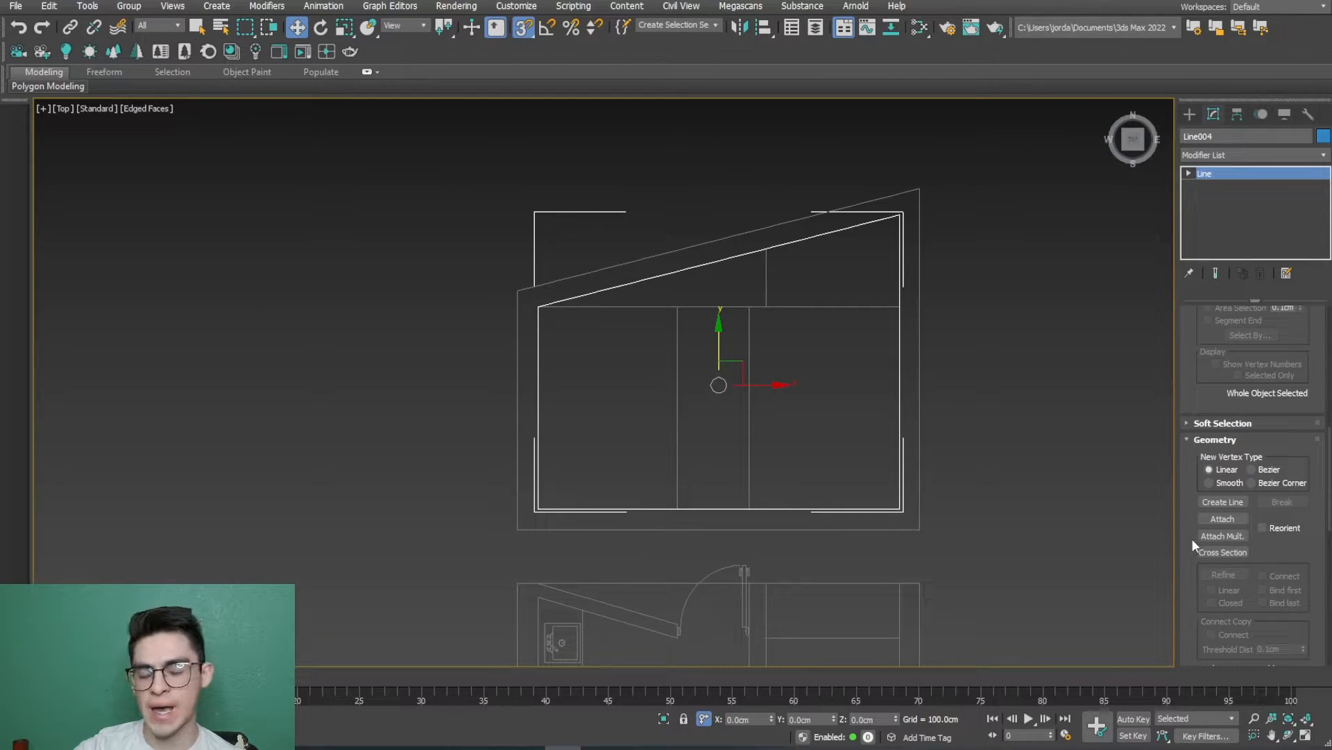
left_click_drag(1193, 538, 1188, 512)
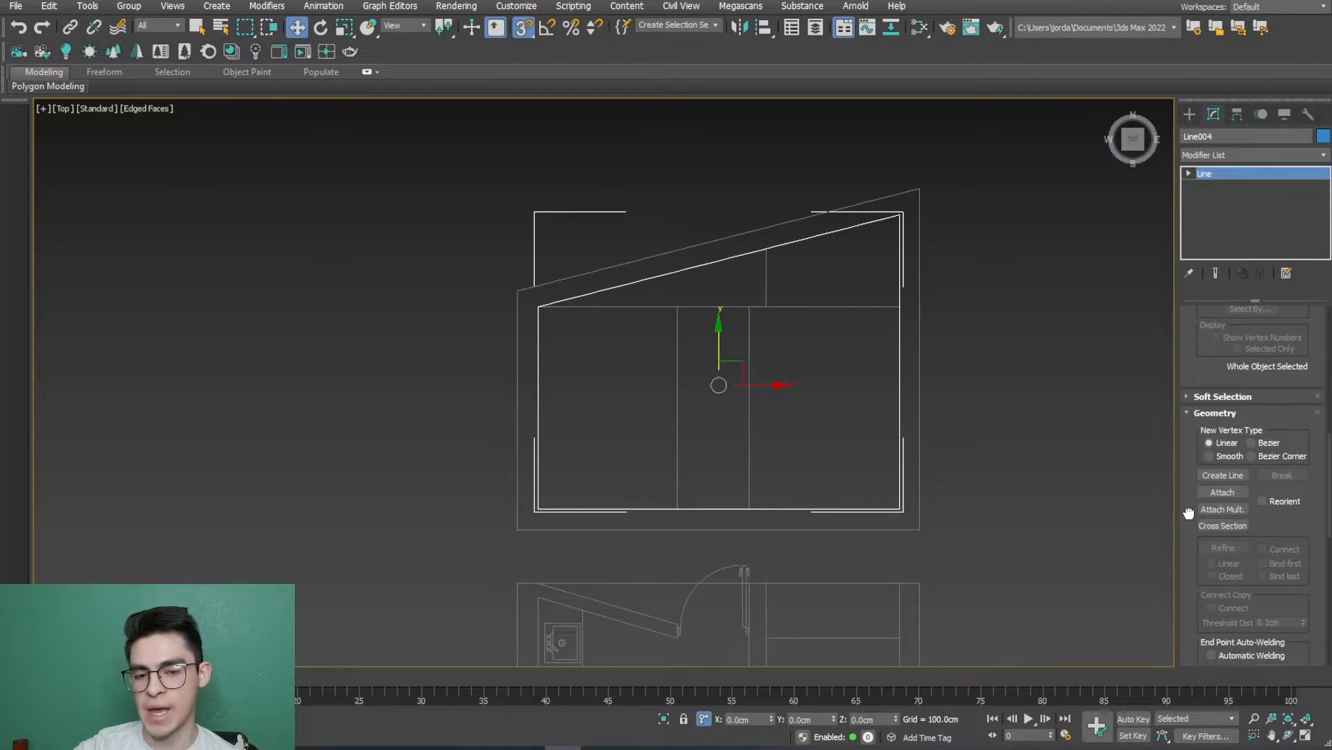
left_click(1221, 492)
left_click(916, 294)
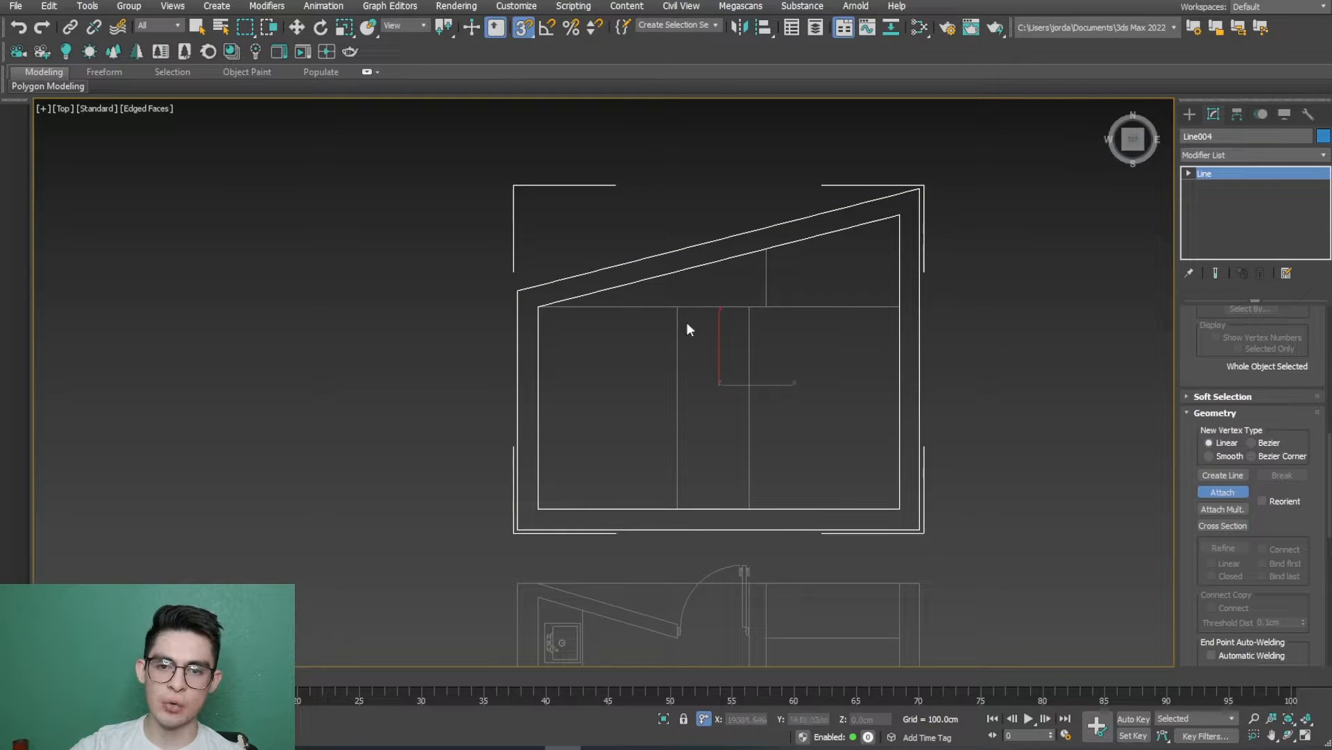
left_click(1224, 492)
Step: Apply an Extrude modifier to the combined section outline and view it at an angle
scroll(684, 374, "down", 3)
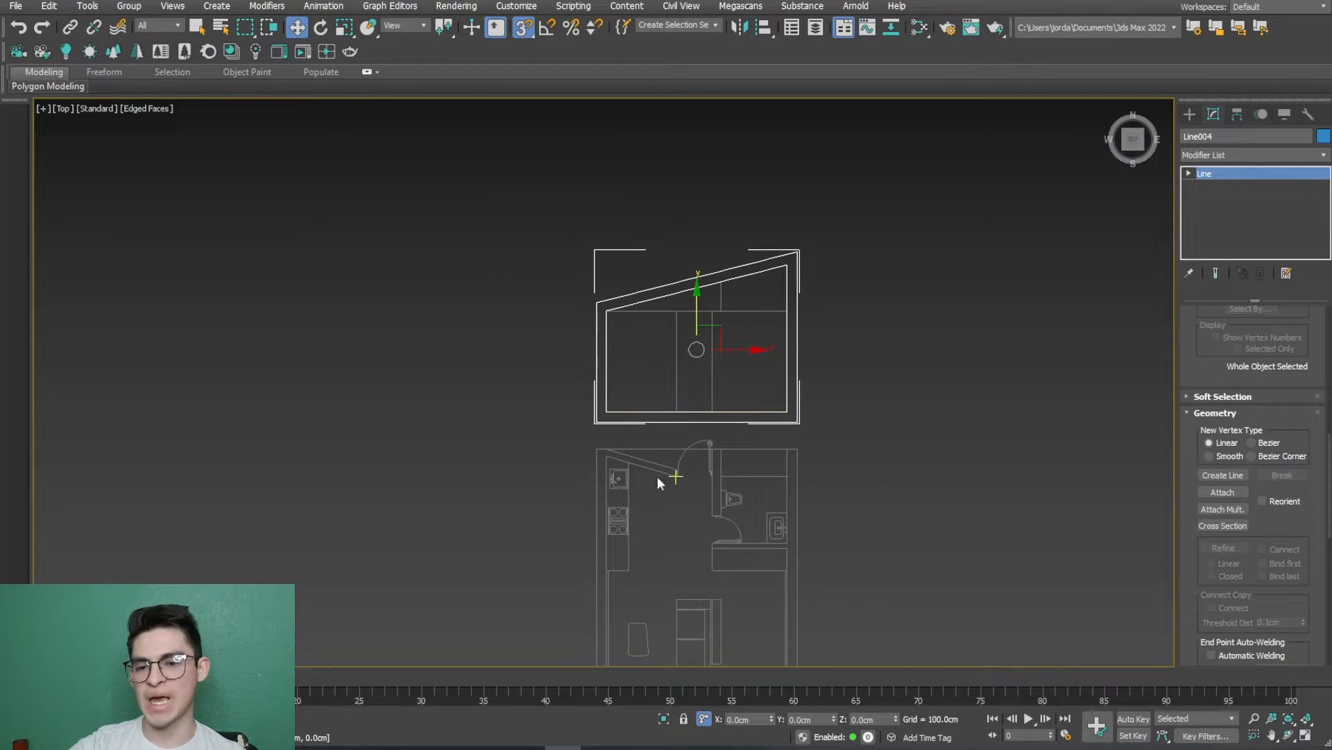
left_click(1220, 156)
type("ex")
left_click(1209, 170)
middle_click_drag(750, 393, 654, 306, "alt")
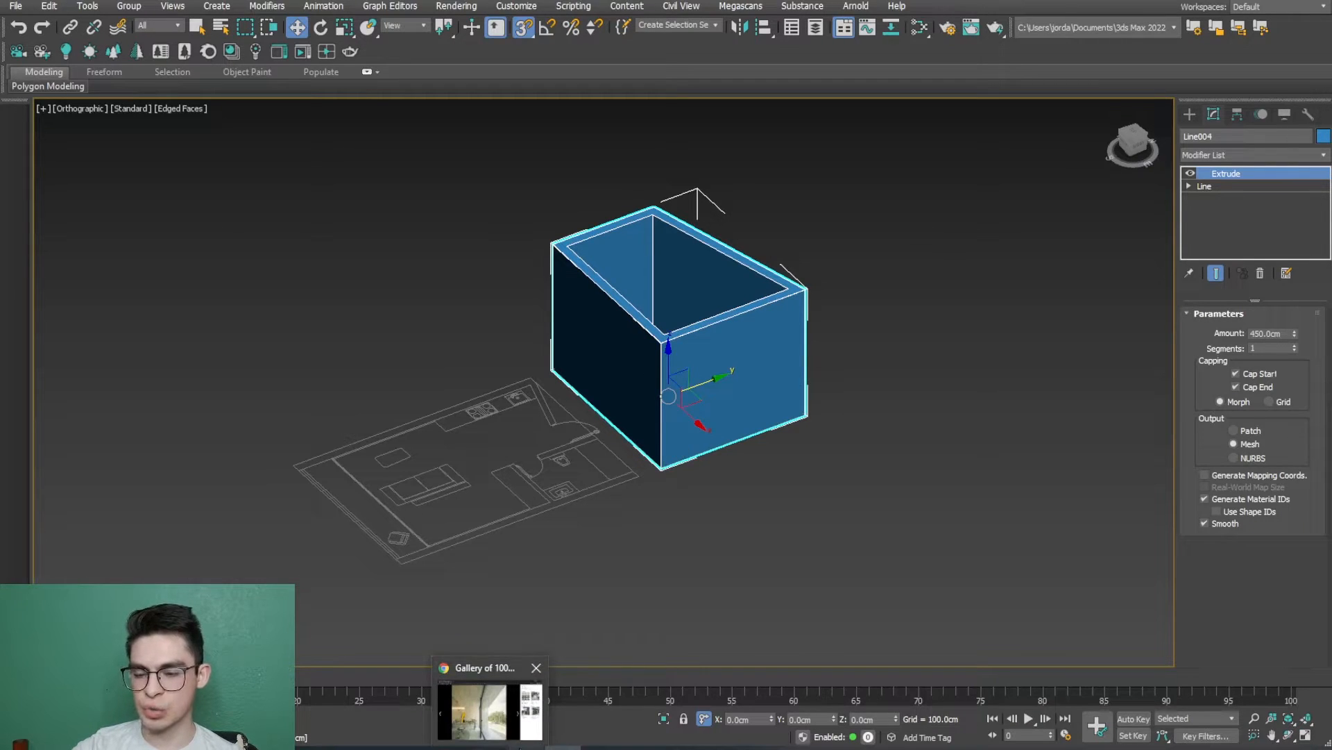
Step: Check the module's length dimension in AutoCAD and set the extrusion amount to 825 cm in 3ds Max
left_click(526, 743)
scroll(714, 386, "up", 8)
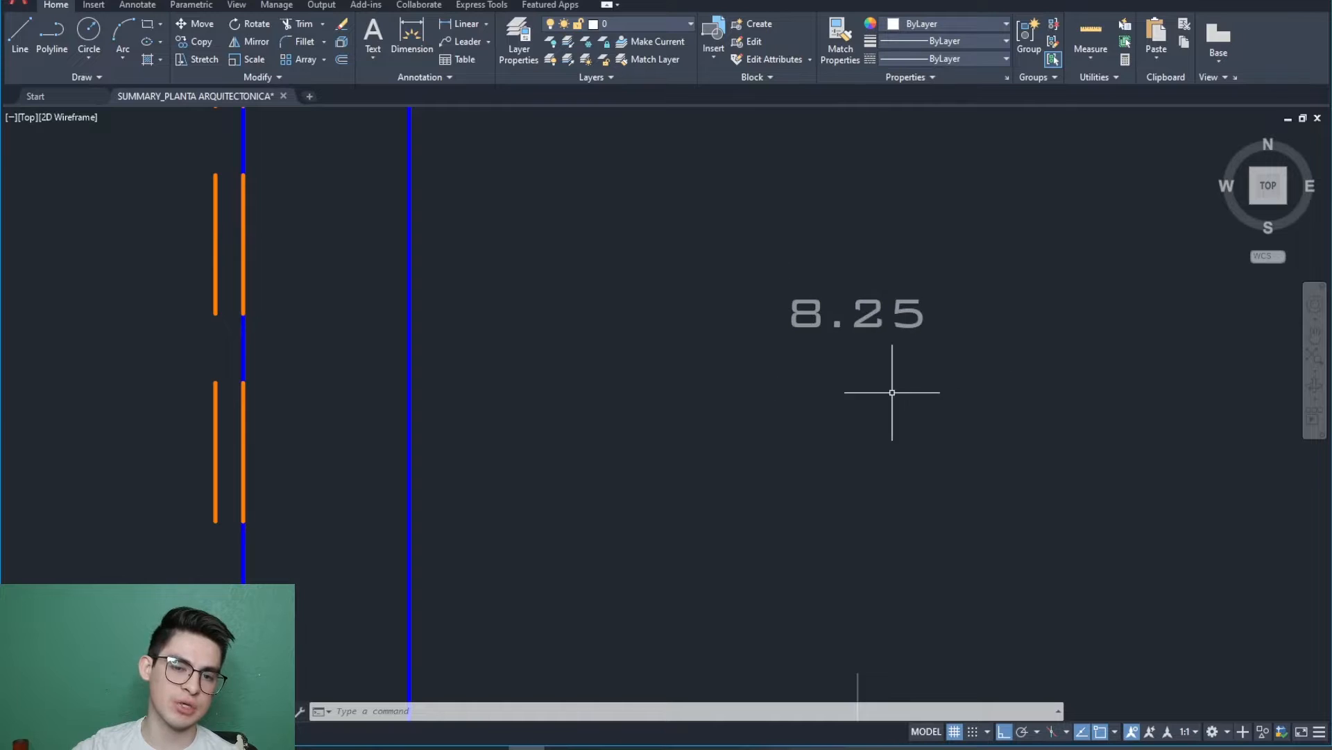
left_click(1259, 2)
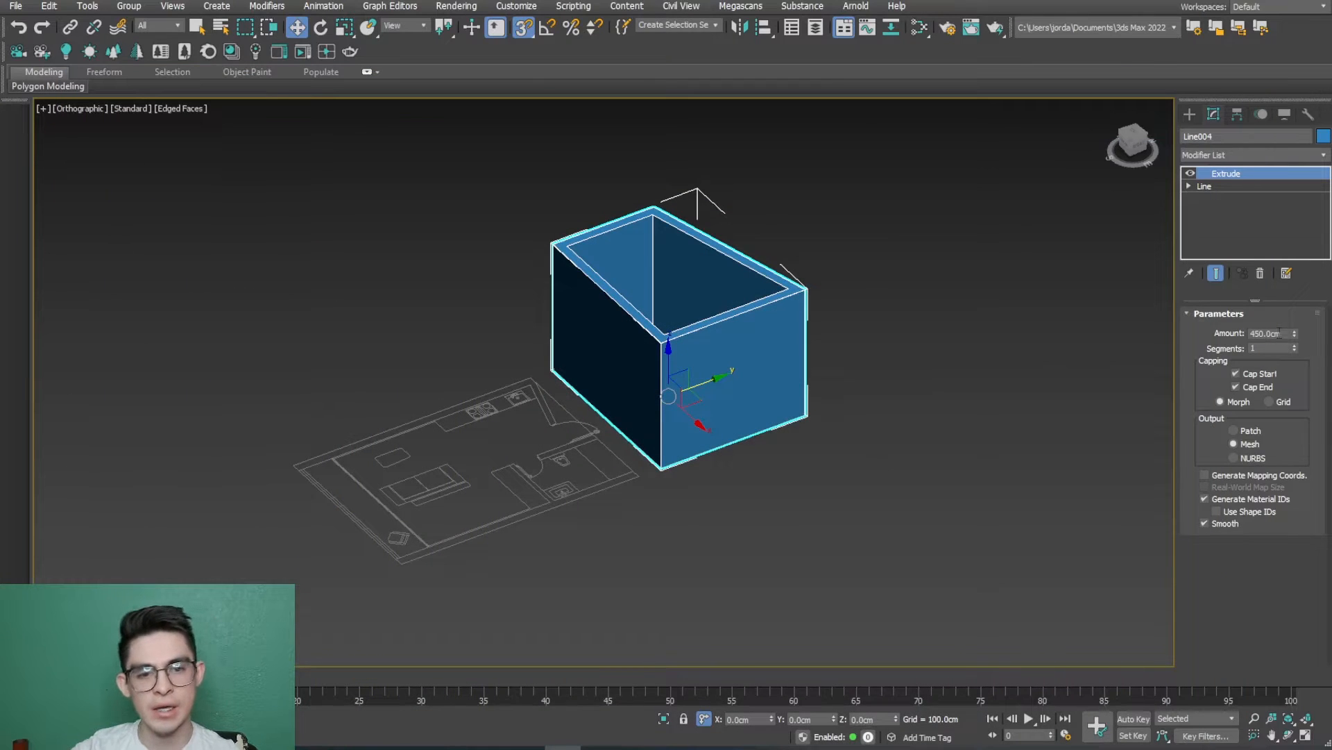
key("Return")
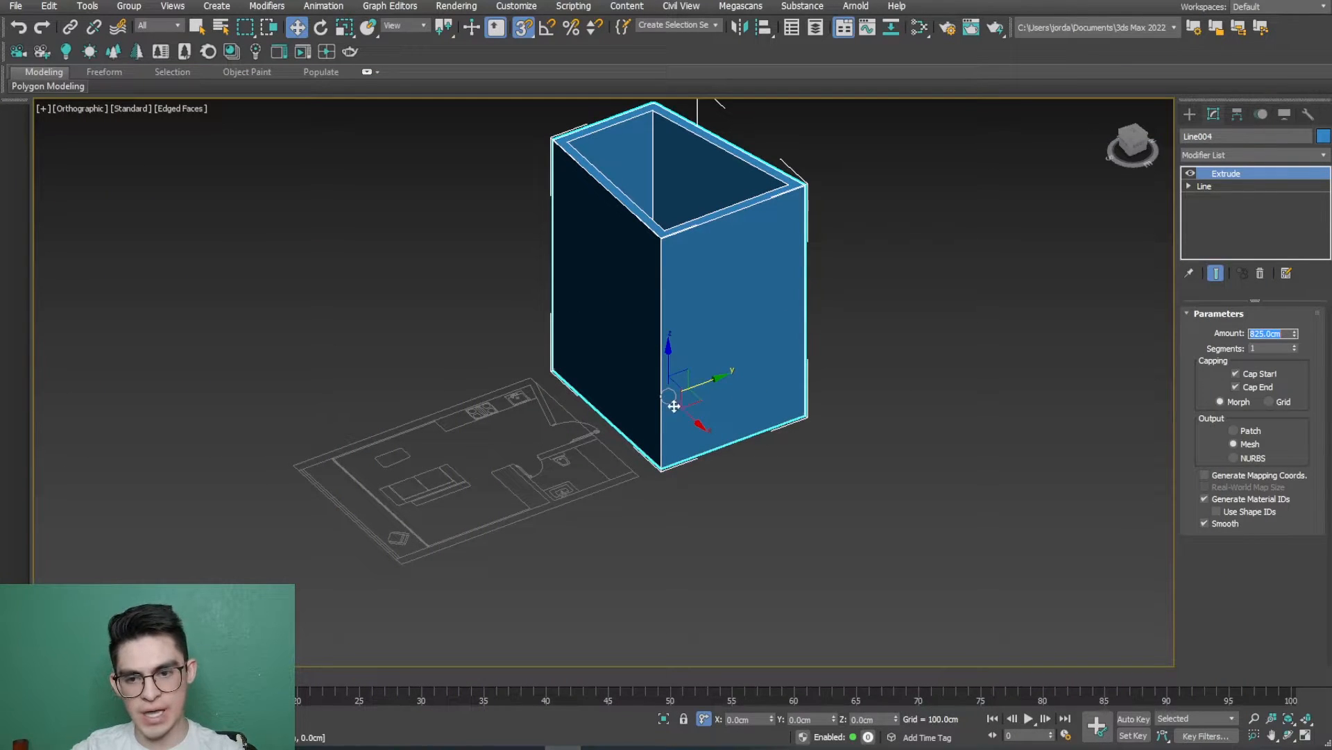
Step: Rotate the extruded module a quarter turn with angle snap so it lies on its base with the sloped roof up
left_click(321, 28)
left_click_drag(649, 381, 603, 415)
key("a")
middle_click_drag(514, 299, 543, 242)
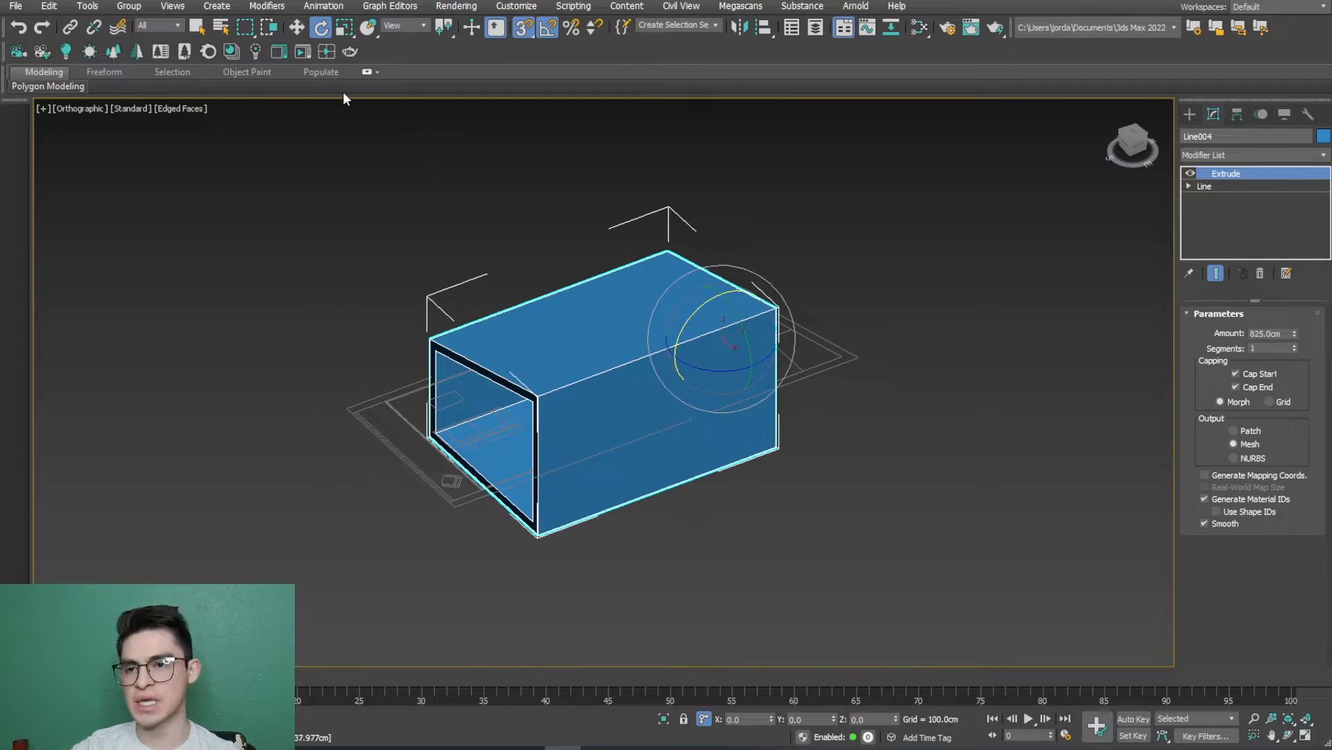
left_click(296, 28)
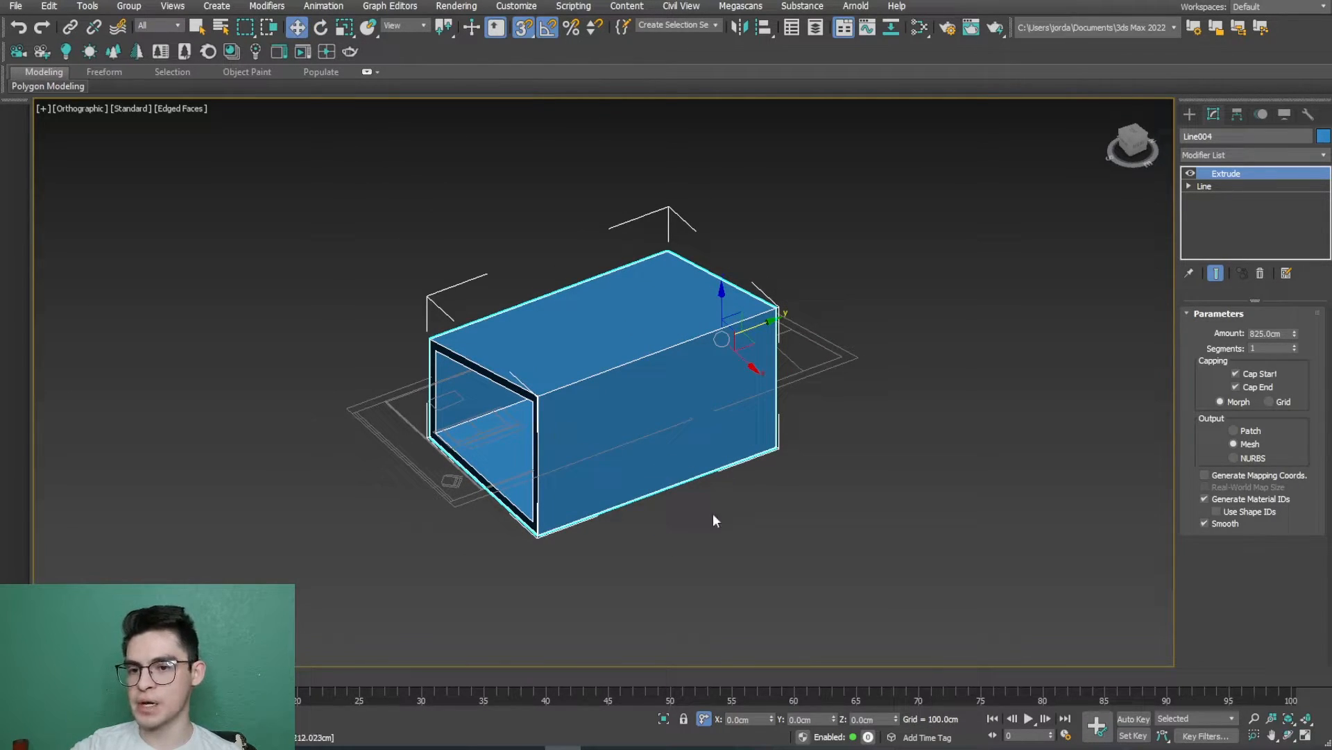
Step: Inspect the rotated module shell from several angles, comparing its position with the floor plan linework beneath it
middle_click_drag(555, 559, 544, 136, "alt")
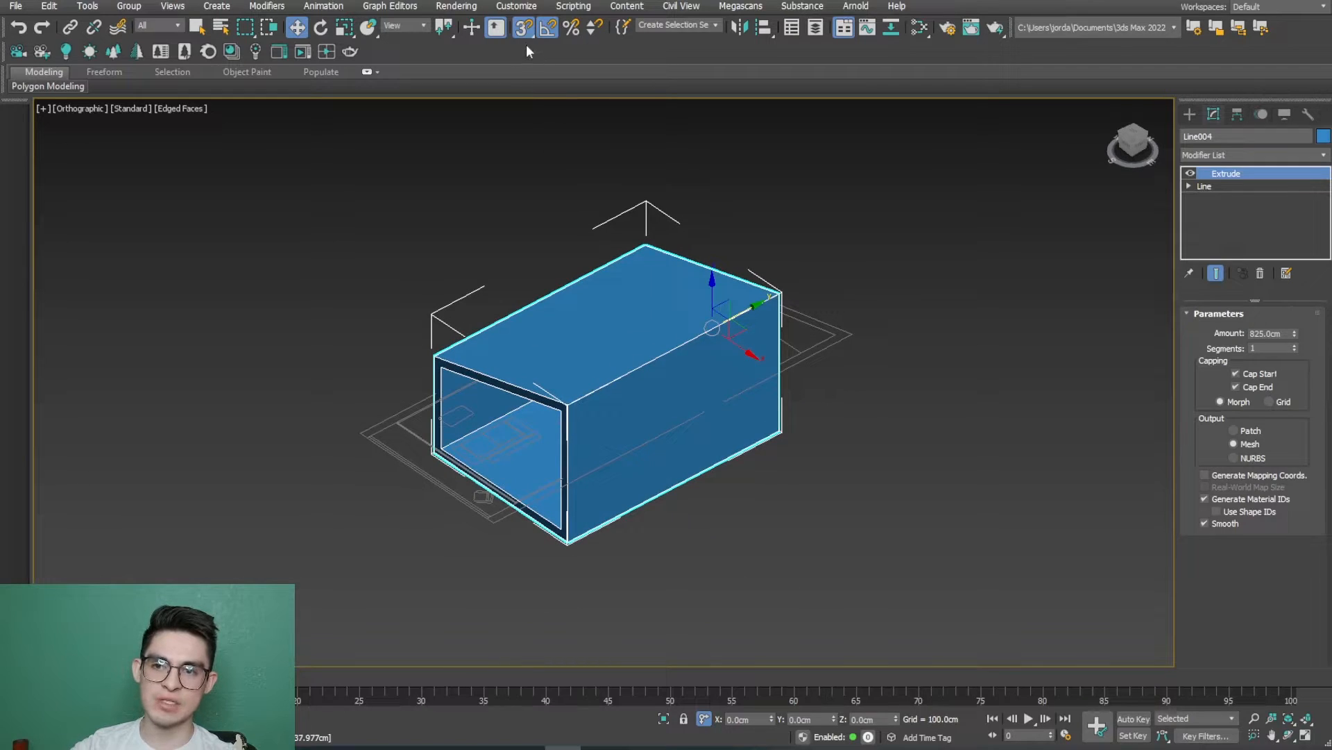
middle_click_drag(485, 575, 526, 576)
scroll(527, 533, "up", 3)
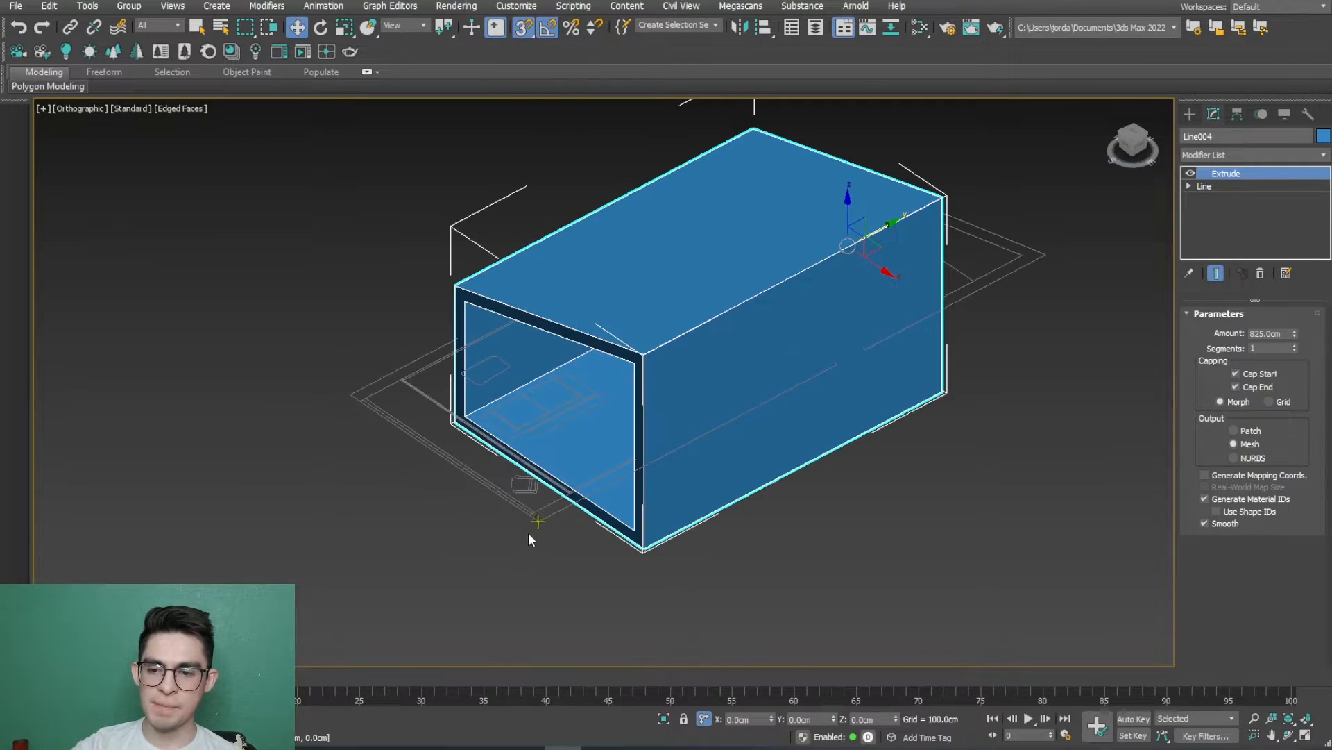
scroll(742, 486, "down", 5)
middle_click_drag(729, 479, 719, 413, "alt")
scroll(721, 423, "up", 2)
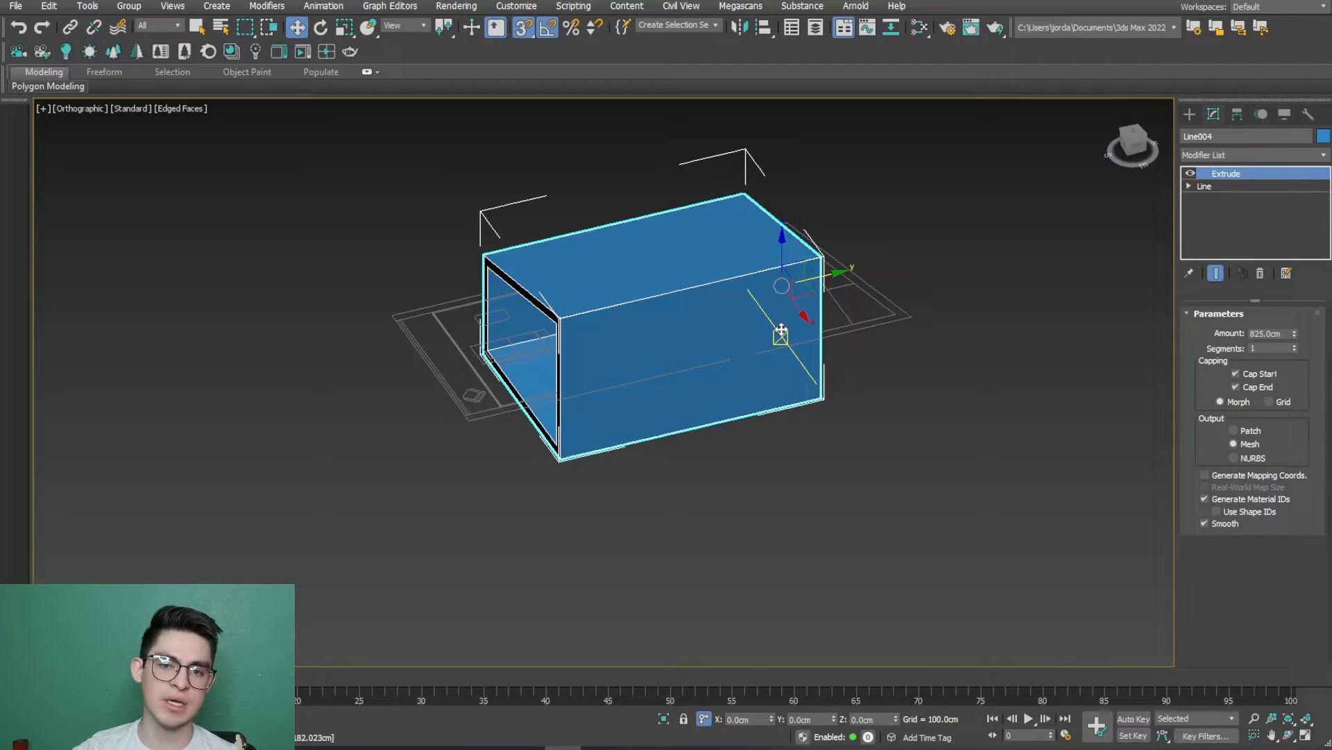
middle_click_drag(755, 320, 717, 366, "alt")
scroll(717, 340, "up", 2)
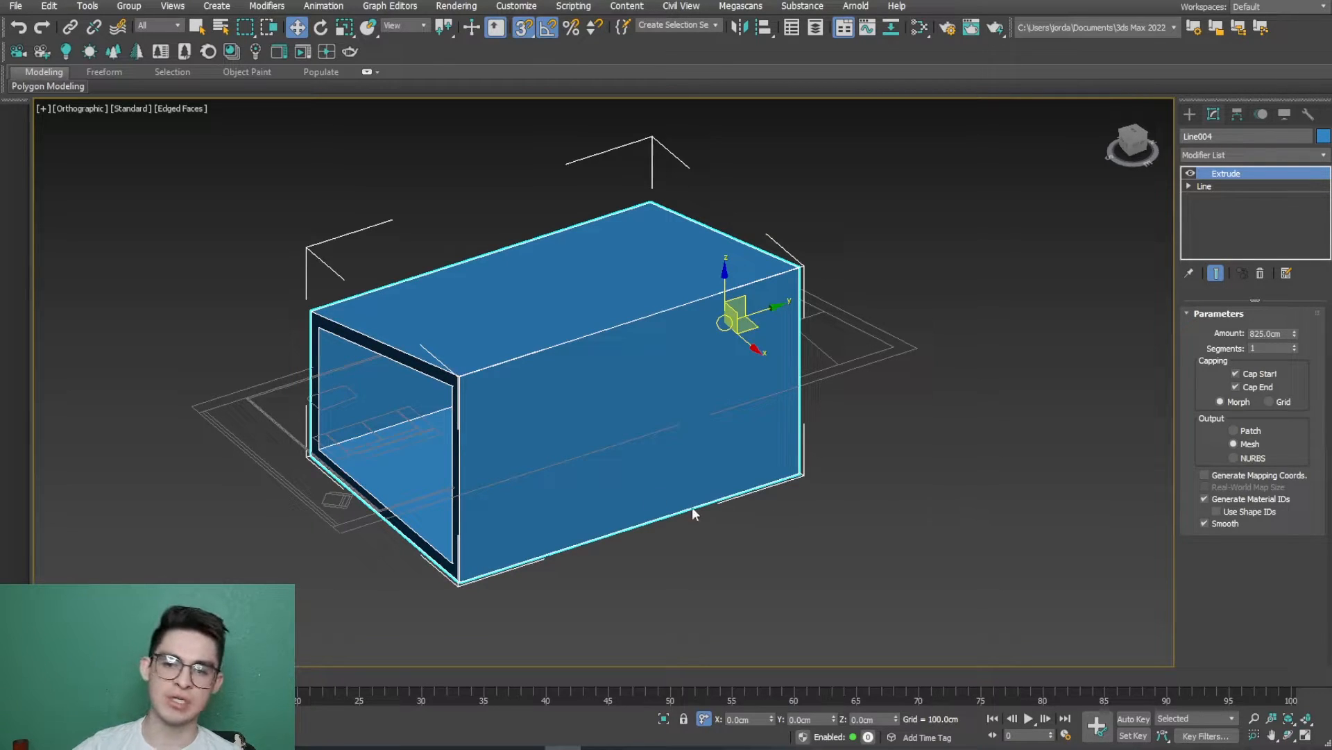
Step: Snap the module shell by its lower front corner onto the matching floor plan corner and name it MODULO PA
middle_click_drag(346, 551, 518, 532)
scroll(578, 544, "up", 5)
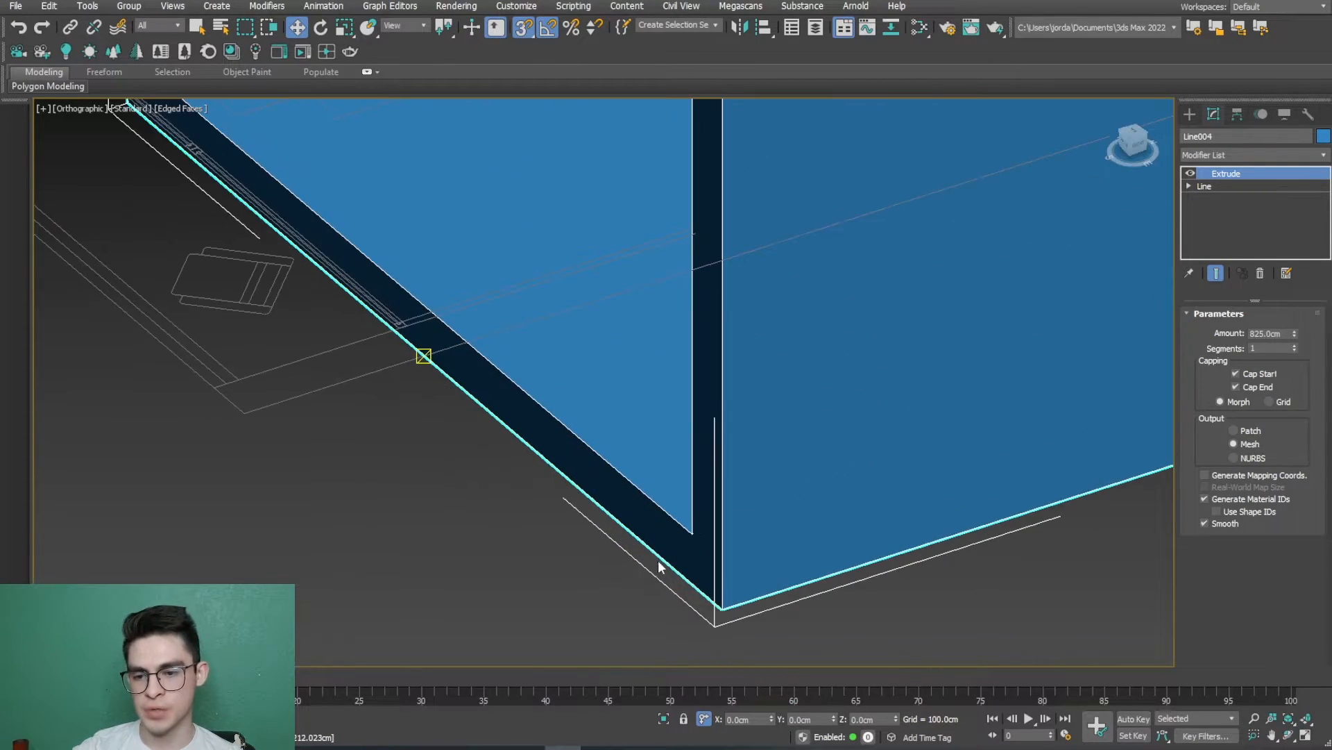
left_click_drag(691, 534, 303, 430)
scroll(329, 452, "down", 3)
middle_click_drag(329, 452, 970, 439, "alt")
scroll(586, 518, "down", 1)
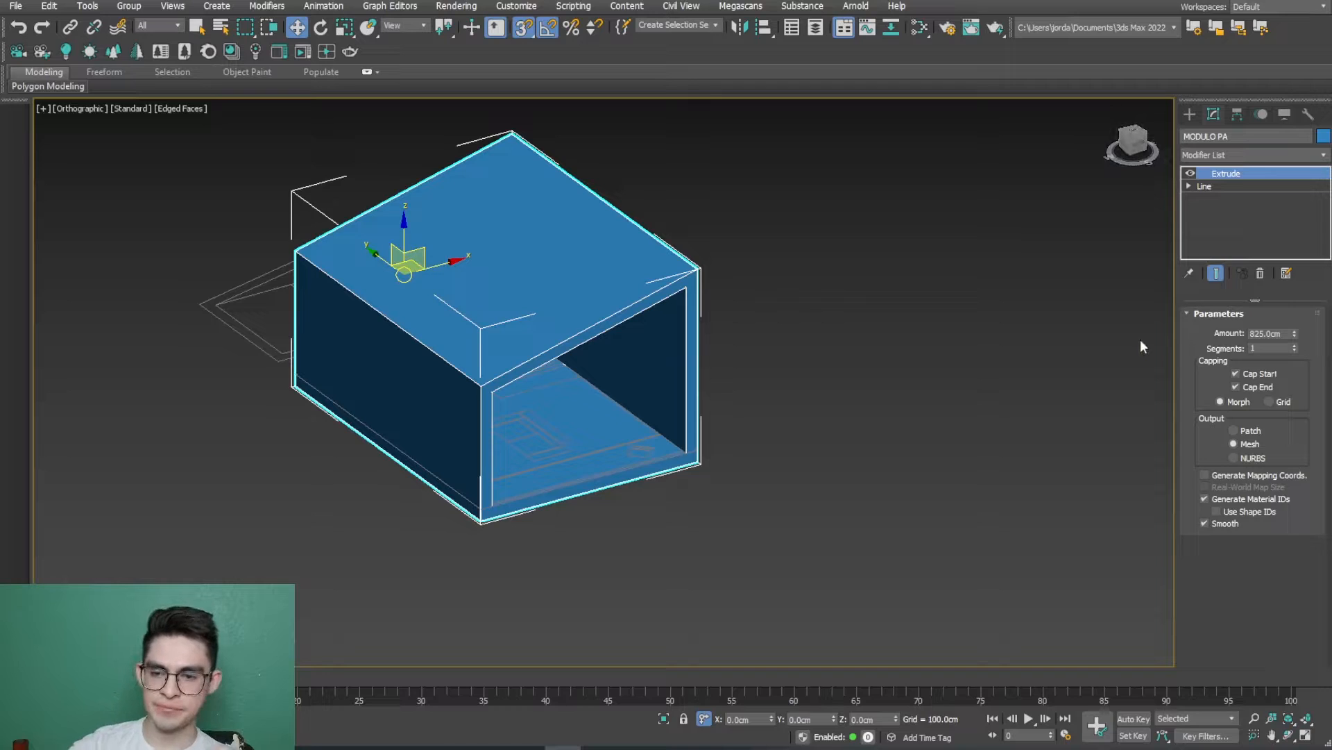
Step: Hide the MODULO PA shell to expose the floor plan linework
left_click(914, 436)
middle_click_drag(450, 517, 512, 452, "alt")
left_click(501, 441)
right_click(498, 437)
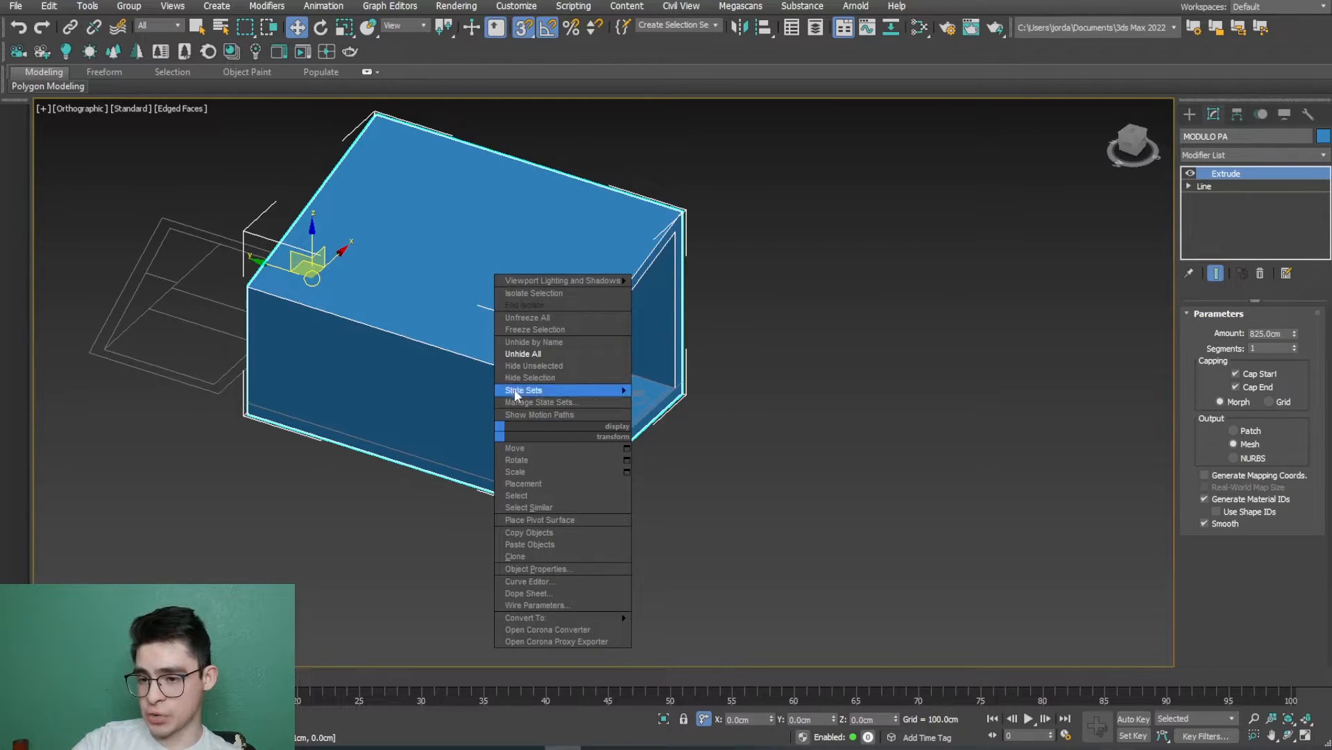
left_click(515, 379)
middle_click_drag(515, 382, 448, 428, "alt")
Step: Create a box over the bathroom's sink-side wall, 220 cm wide, 15 cm long and about 1008 cm high
scroll(455, 340, "up", 6)
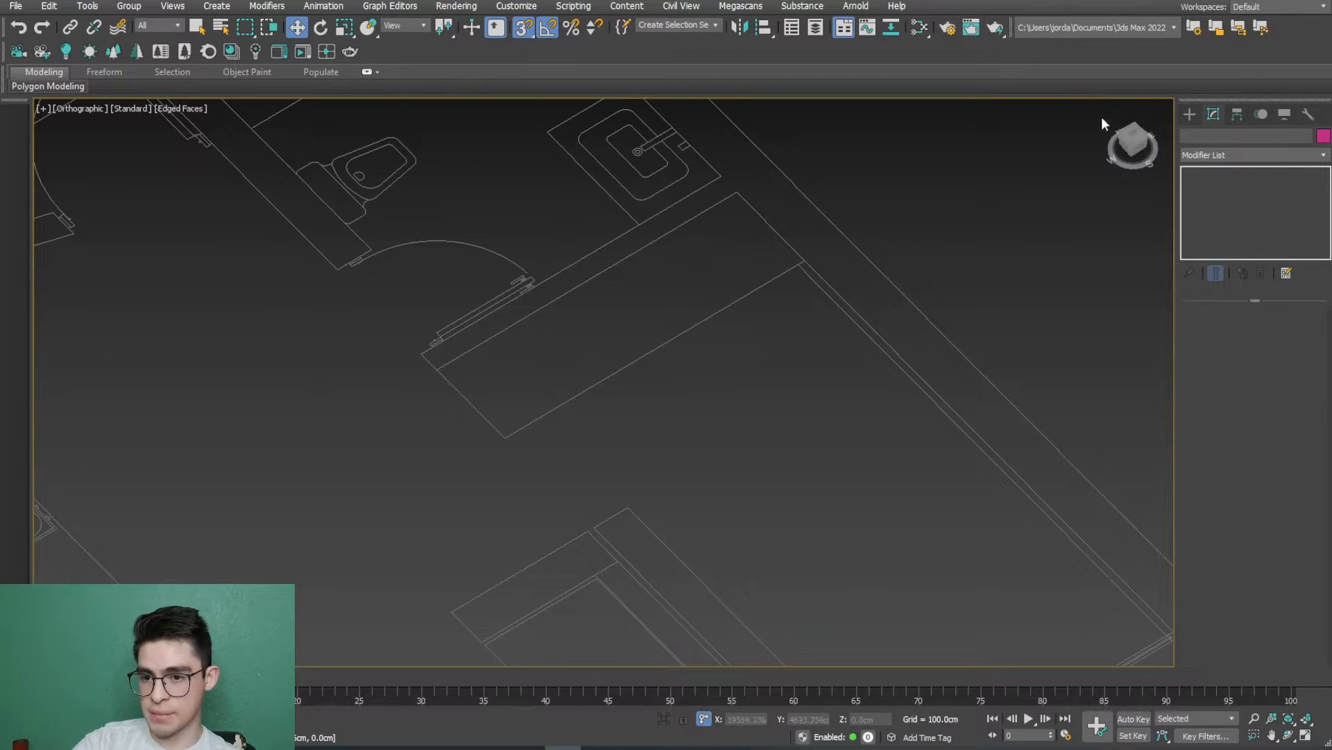
left_click(1190, 115)
left_click(1189, 138)
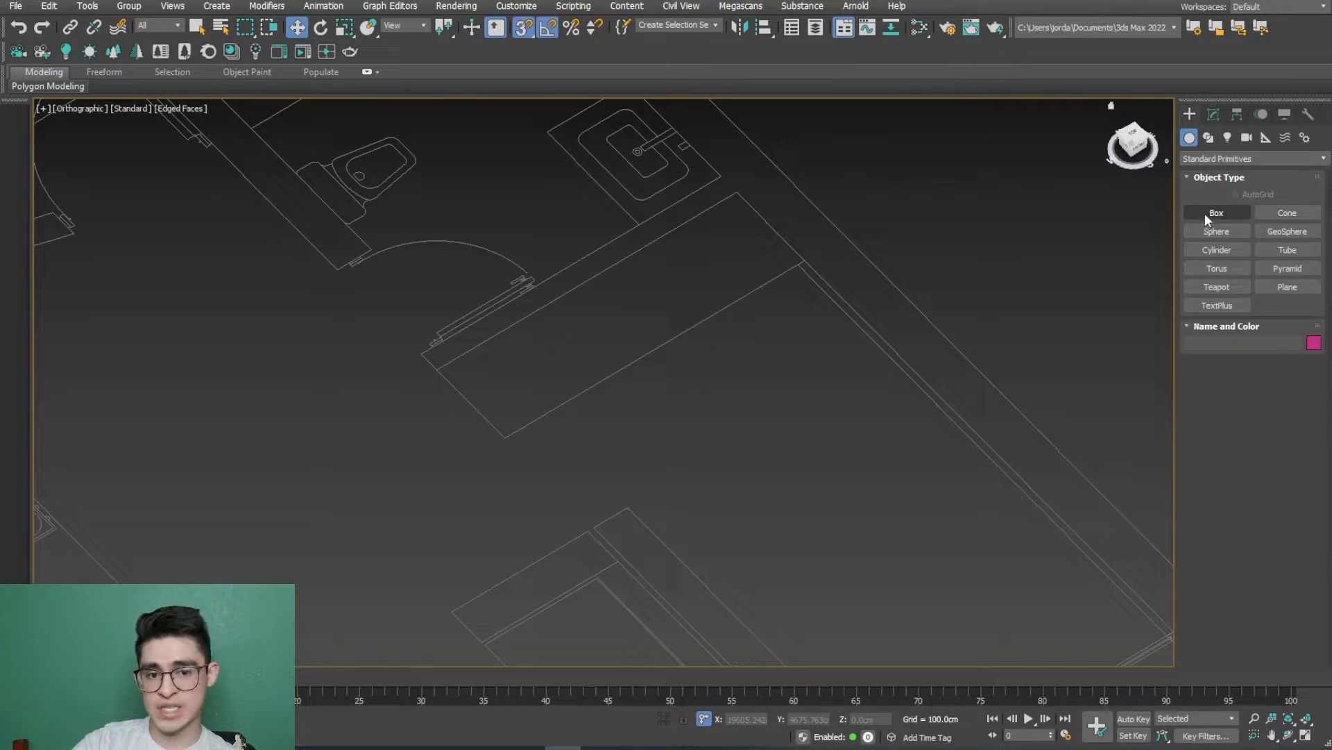
left_click(1207, 213)
left_click_drag(417, 360, 736, 195)
scroll(706, 288, "down", 5)
middle_click_drag(707, 292, 668, 469)
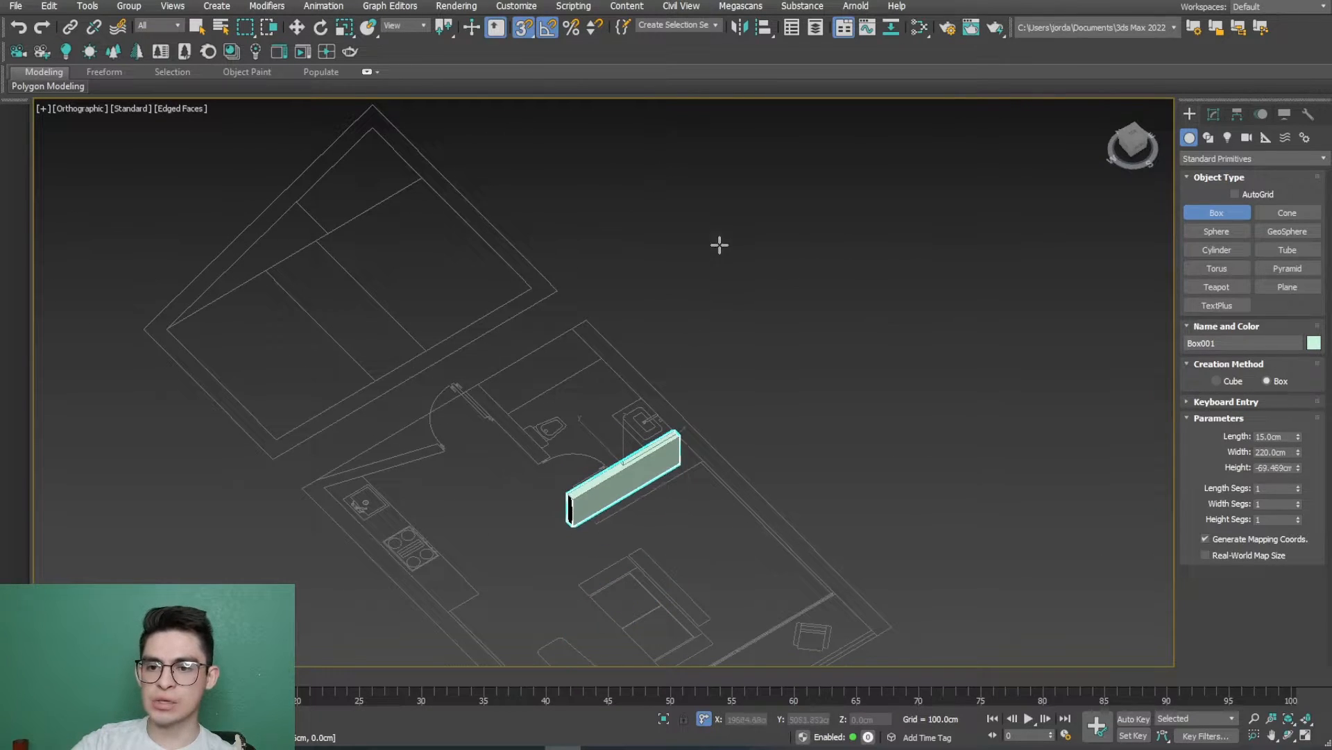
scroll(642, 399, "down", 3)
left_click(382, 121)
left_click_drag(1298, 468, 1299, 284)
Step: Create a box over the partition behind the sofa, 190 cm long, 25 cm wide and about 1341 cm high
scroll(645, 458, "up", 8)
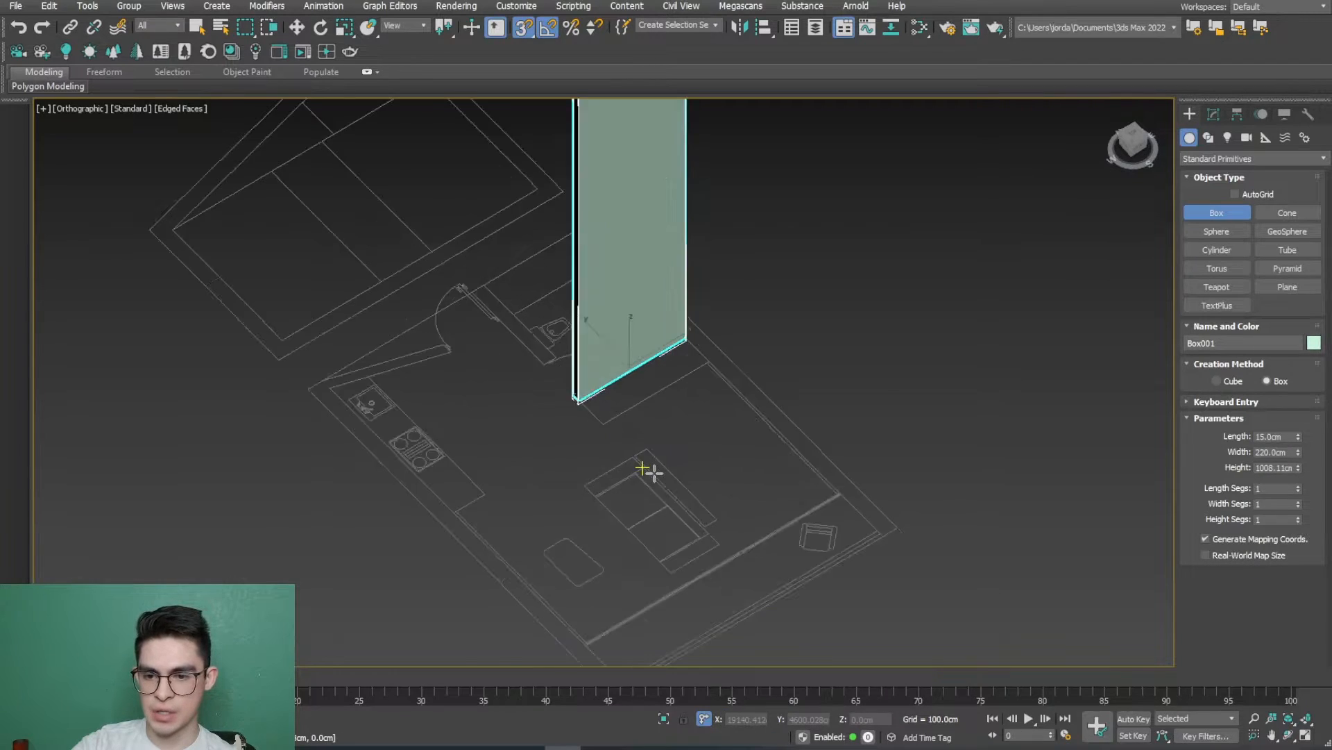
left_click_drag(637, 431, 756, 585)
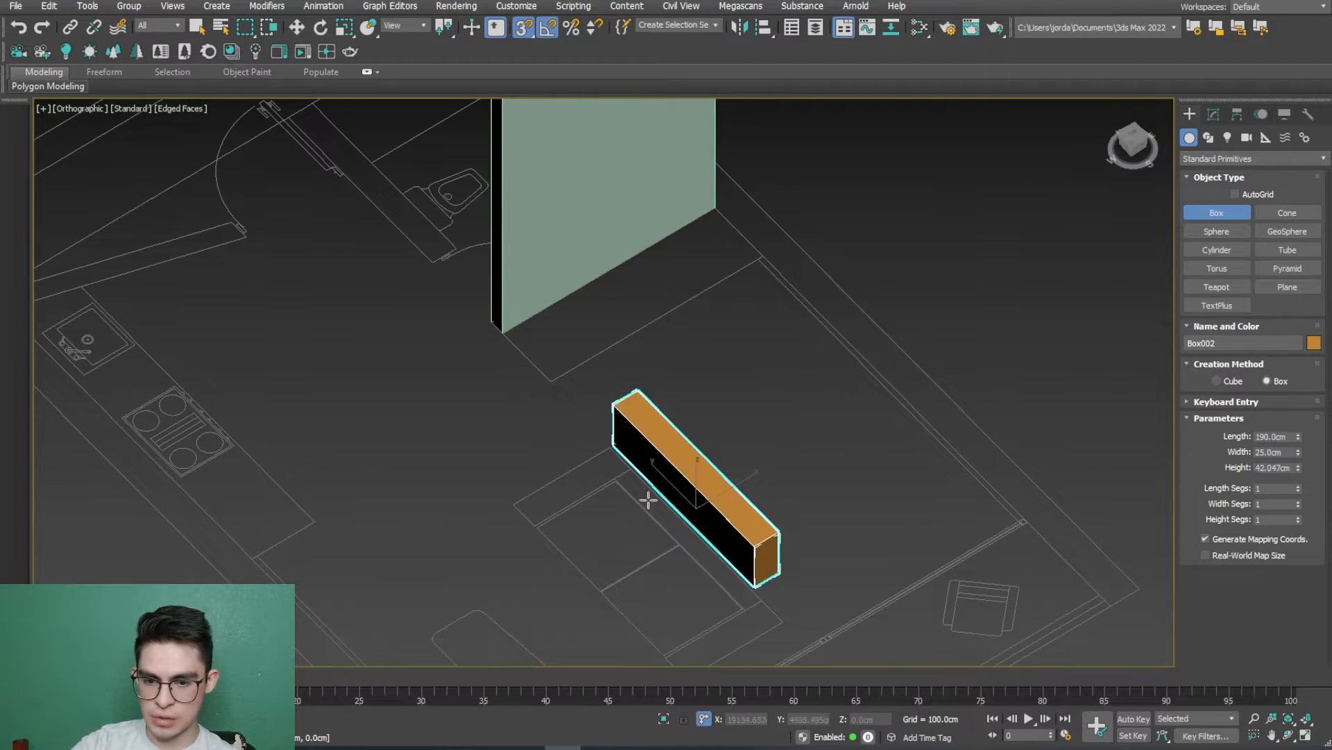
scroll(590, 444, "down", 6)
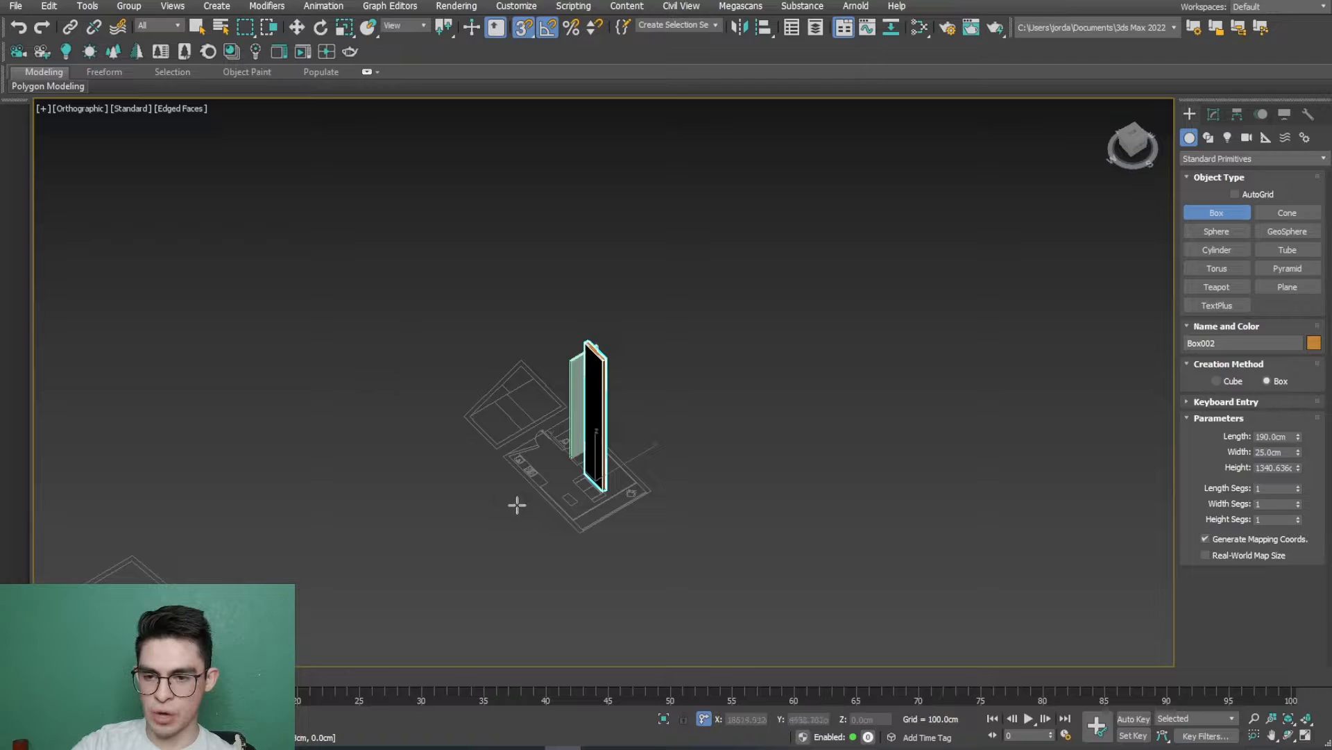
scroll(514, 507, "up", 3)
left_click(199, 27)
Step: From the top view, trace the L-shaped wall and closet block beside the toilet as a closed line snapped to the plan
middle_click_drag(456, 393, 1103, 222, "alt")
left_click(1134, 131)
scroll(331, 354, "up", 5)
middle_click_drag(555, 304, 606, 388)
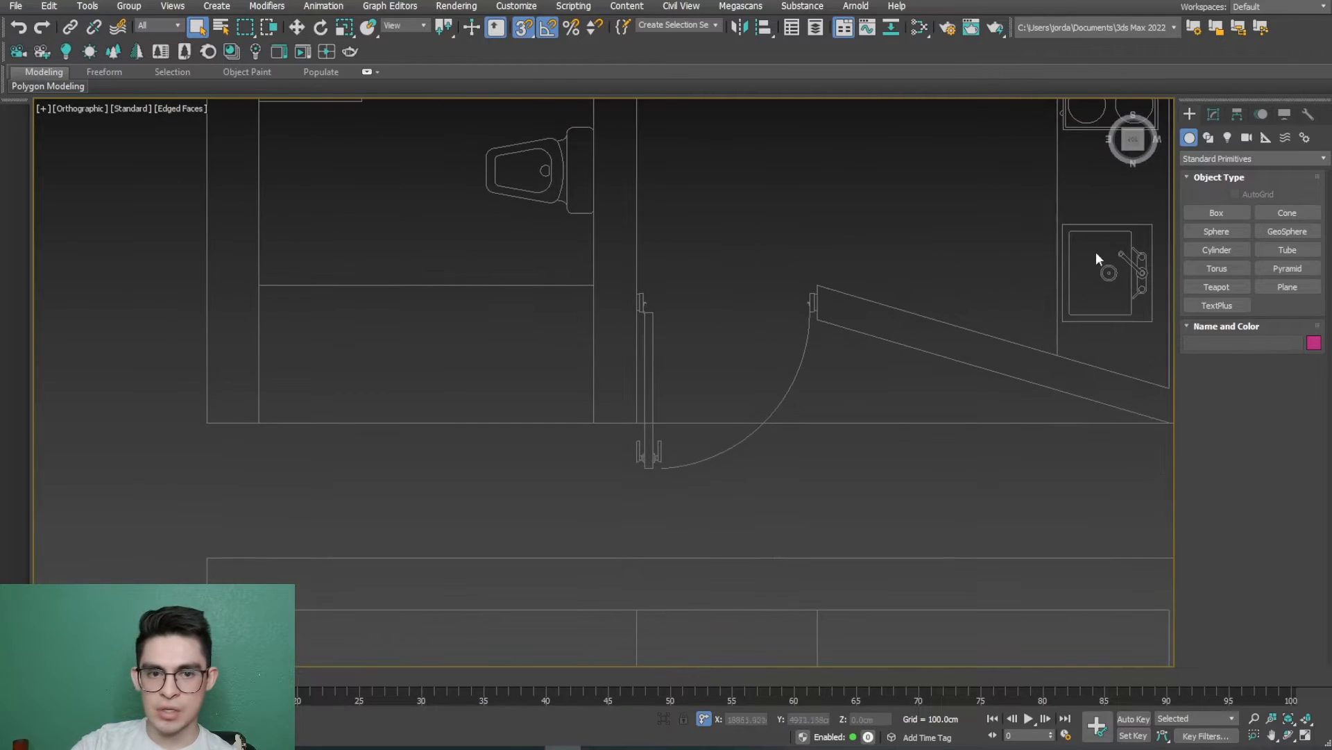
left_click(1208, 137)
left_click(1217, 231)
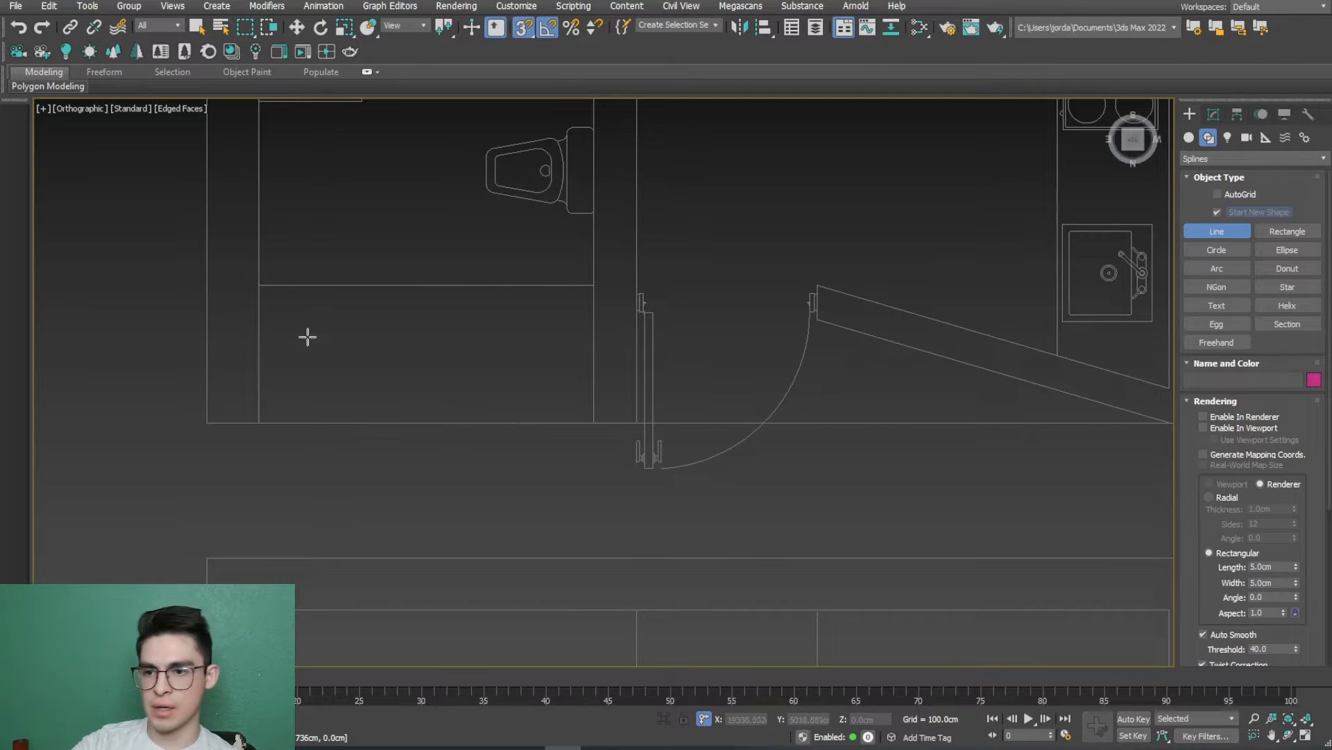
middle_click_drag(274, 302, 295, 358)
left_click(279, 341)
left_click(613, 341)
middle_click_drag(554, 414, 491, 518)
left_click(553, 249)
left_click(596, 249)
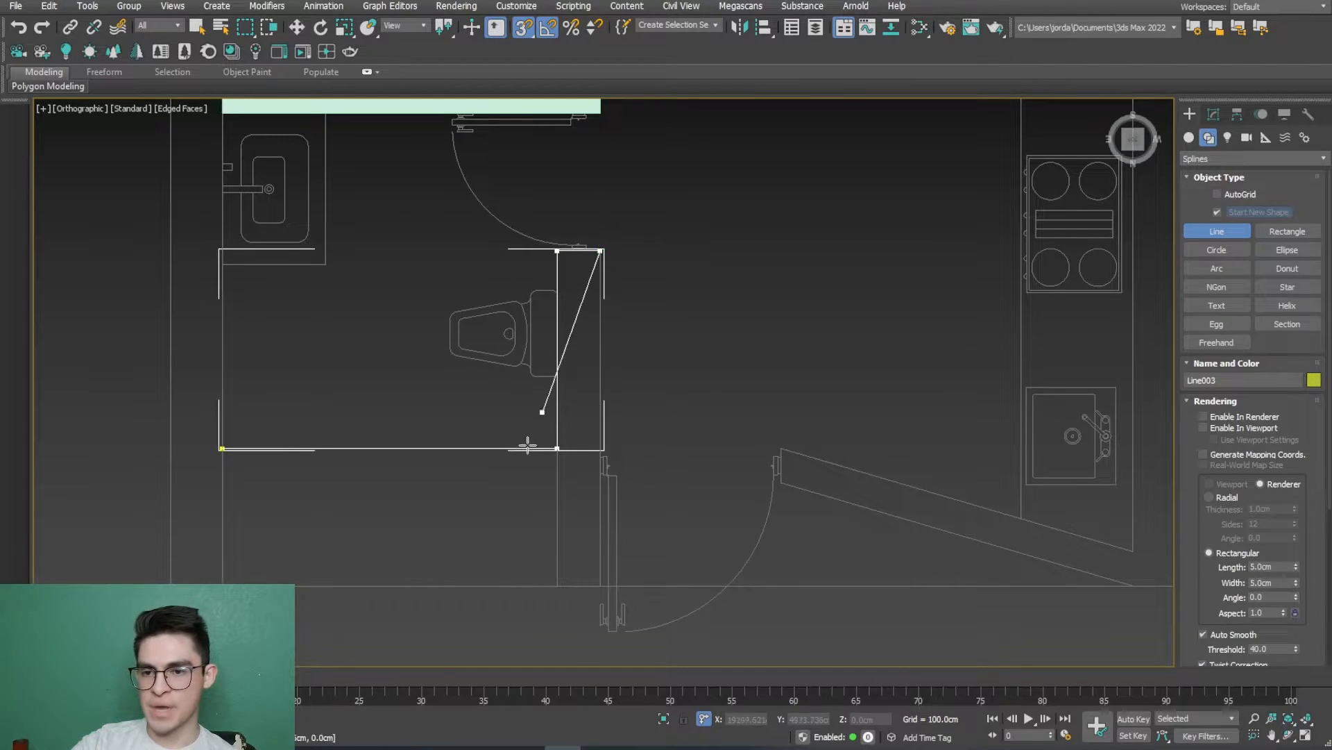
middle_click_drag(532, 593, 591, 492)
scroll(642, 490, "up", 3)
left_click(667, 479)
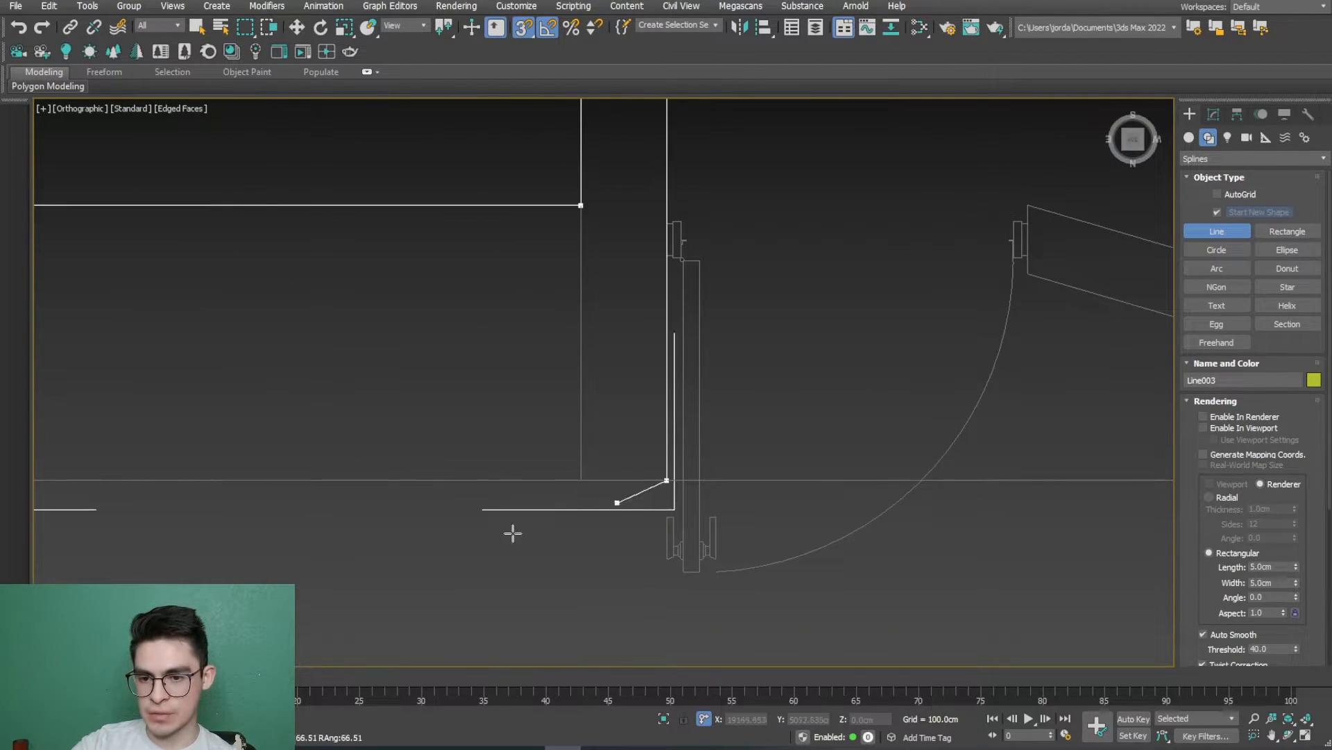
scroll(381, 576, "down", 3)
middle_click_drag(350, 569, 566, 556)
left_click(365, 514)
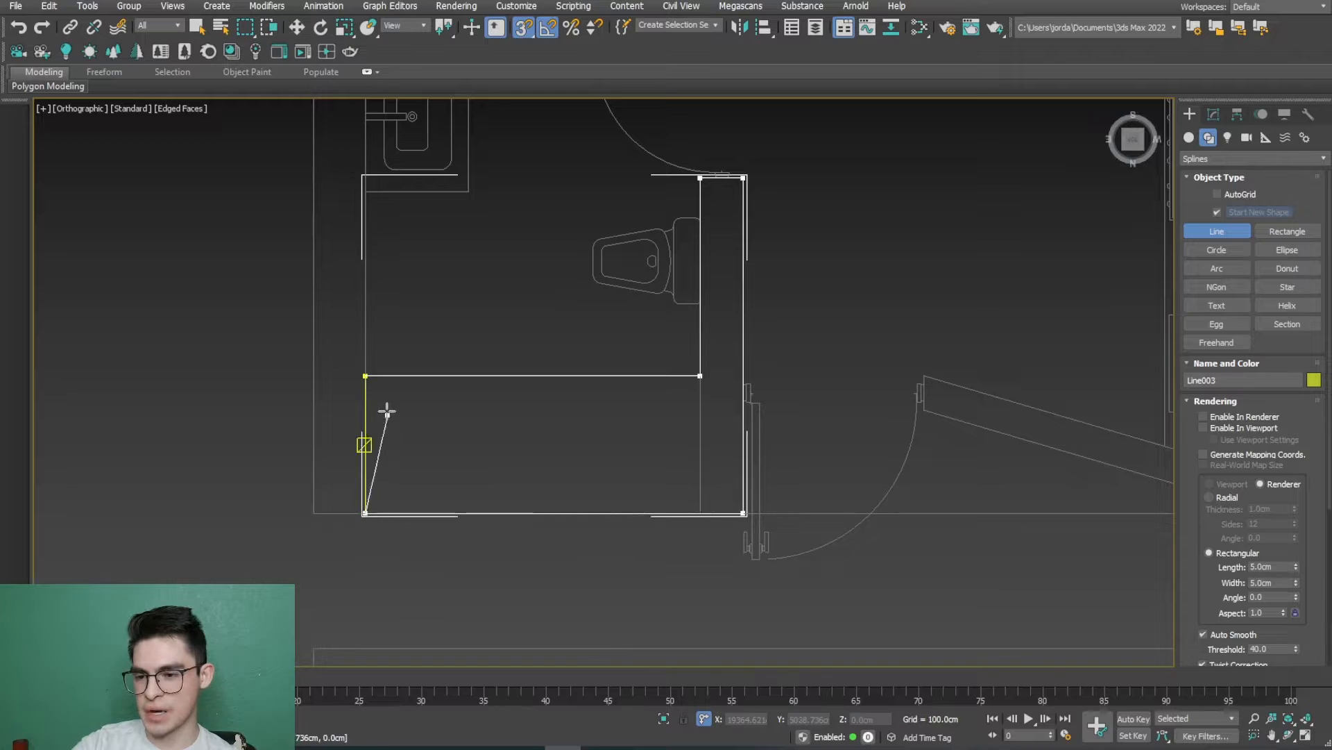
left_click(365, 375)
left_click(634, 384)
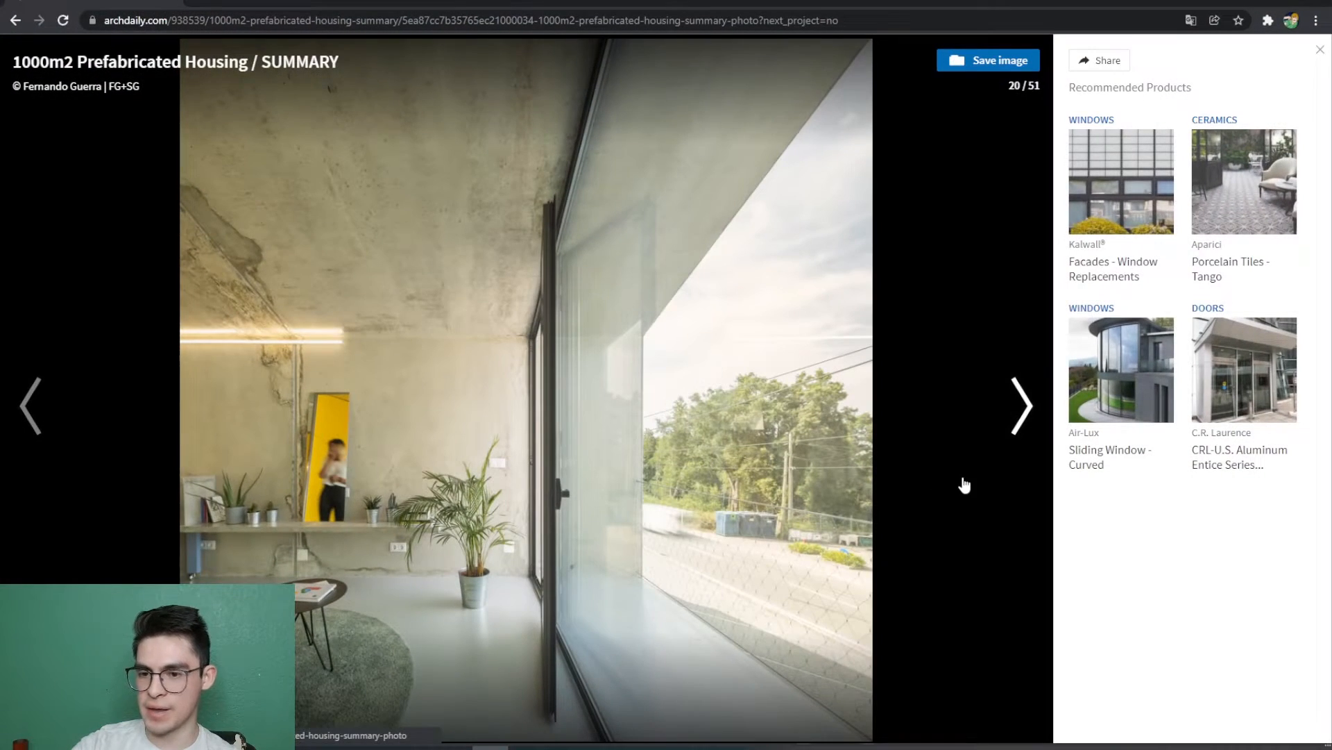
Step: Switch to the ArchDaily gallery of the 1000m2 Prefabricated Housing project and examine the interior photos for the bathroom and closet walls
left_click(998, 426)
left_click(997, 426)
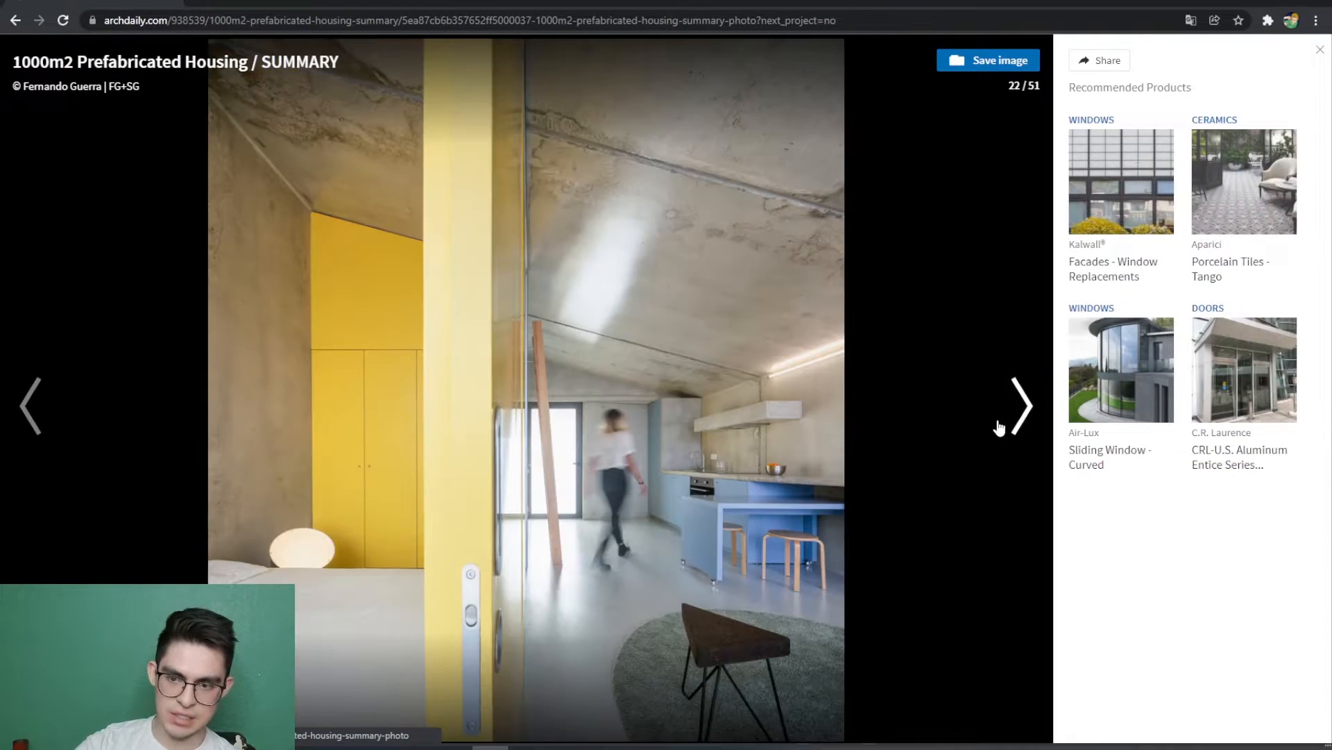
left_click(1000, 426)
left_click(1000, 426)
left_click(1000, 427)
left_click(1000, 427)
left_click(1000, 428)
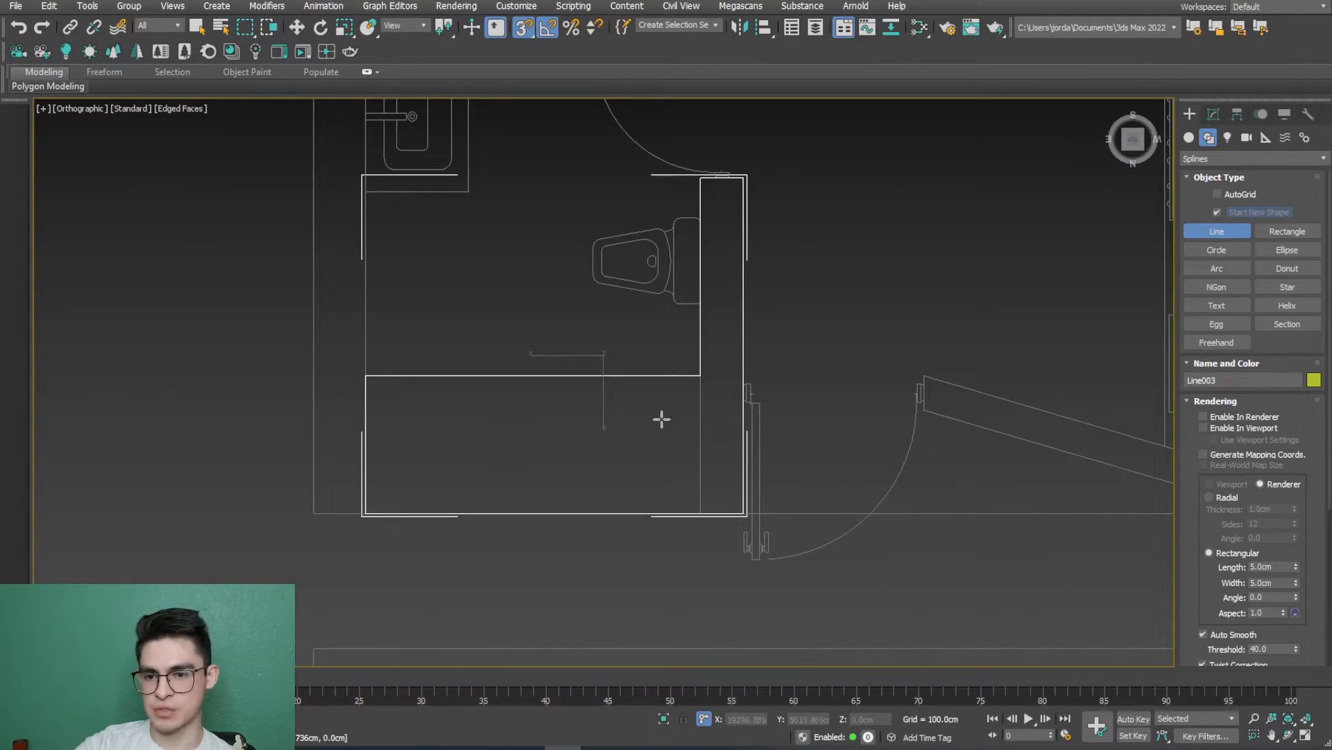
Step: Back in 3ds Max, trace the slanted wall between the entrance door and the kitchen sink as a closed line
scroll(645, 419, "down", 4)
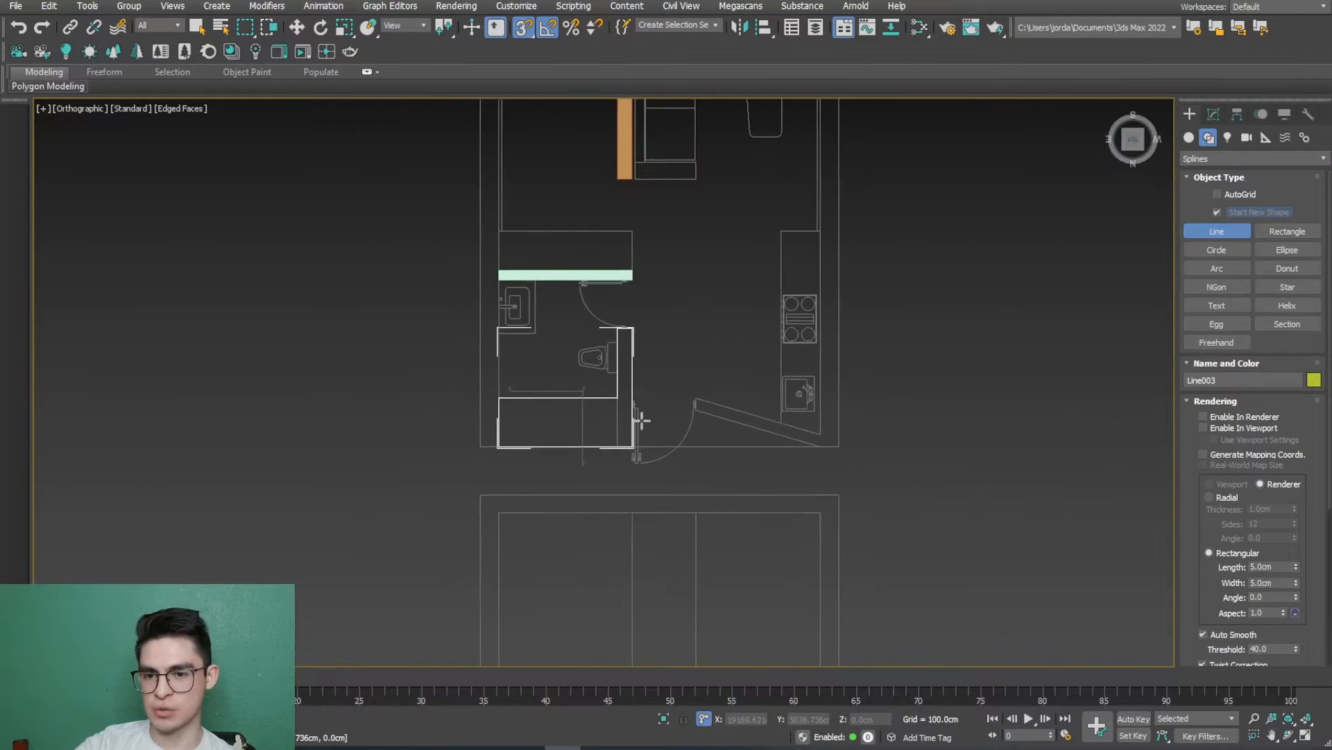
scroll(729, 420, "up", 4)
left_click(610, 339)
left_click(964, 442)
left_click(965, 478)
scroll(621, 376, "up", 4)
left_click(594, 370)
left_click(596, 272)
left_click(622, 380)
scroll(616, 422, "up", 1)
scroll(642, 441, "down", 5)
Step: Apply an Extrude modifier of 825 cm to the slanted entrance wall outline
middle_click_drag(643, 452, 681, 476, "alt")
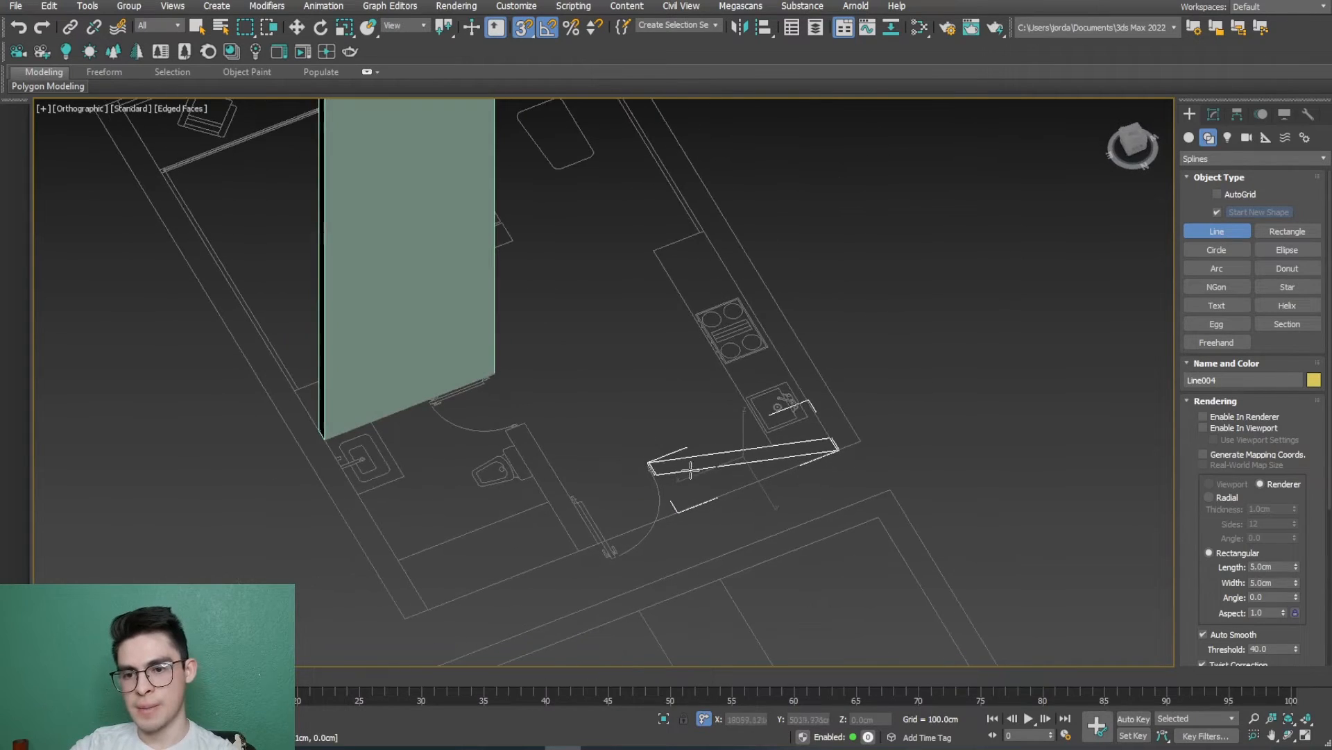
left_click(1214, 114)
left_click(1209, 154)
type("ex")
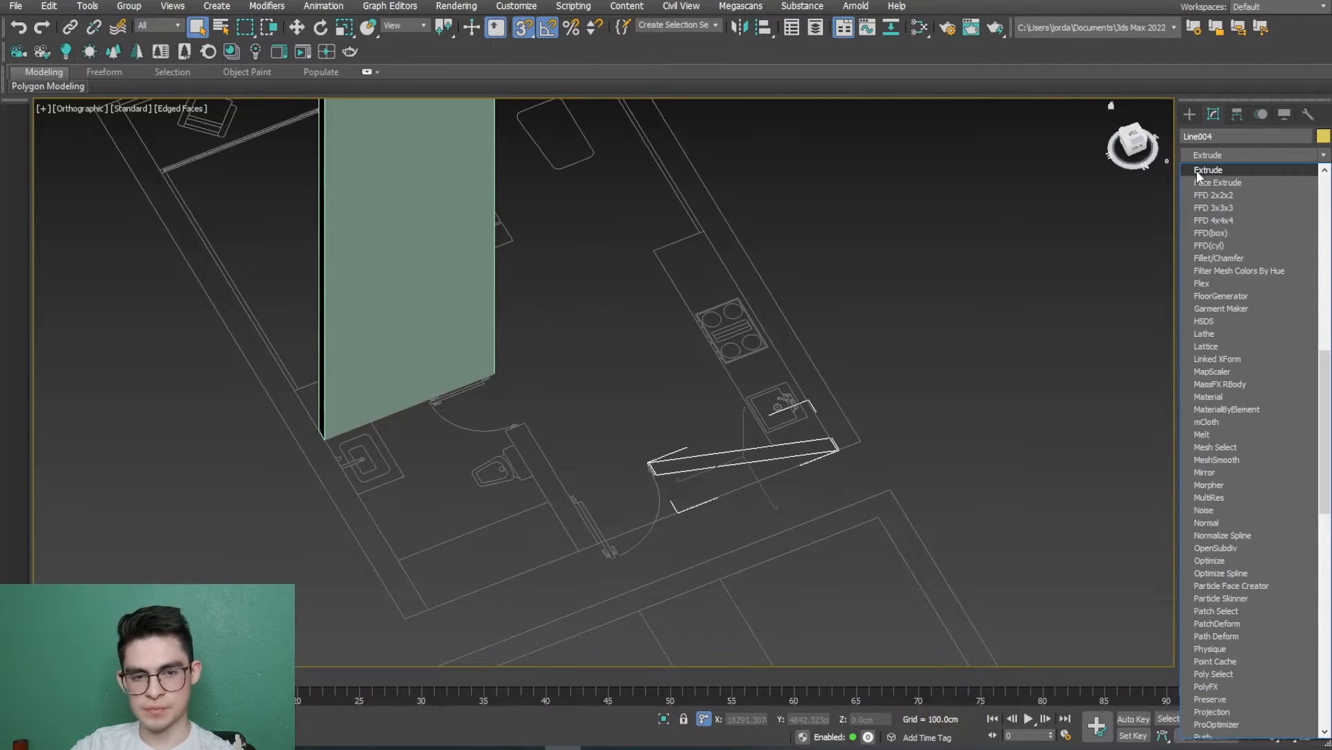
left_click(1196, 170)
middle_click_drag(648, 523, 590, 488, "alt")
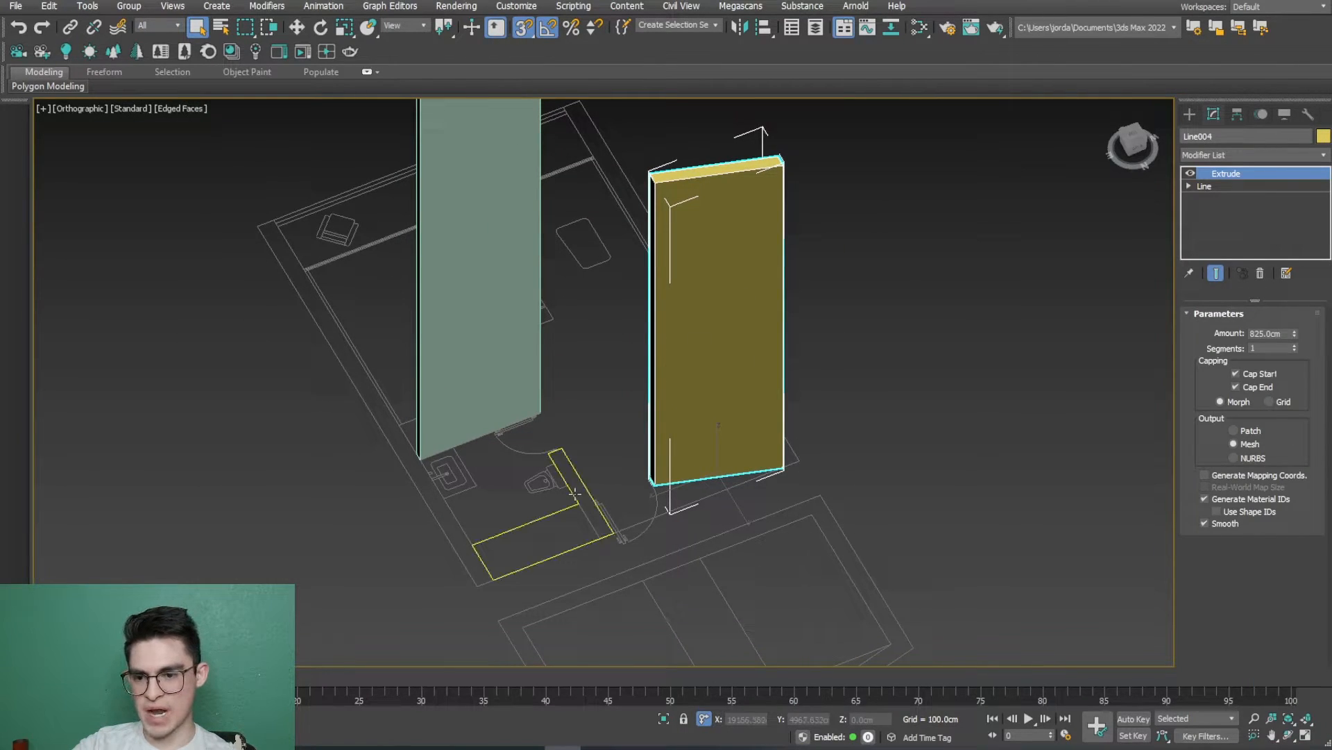
Step: Apply an Extrude modifier to the L-shaped bathroom and closet outline
left_click(576, 492)
left_click(1219, 152)
type("ex")
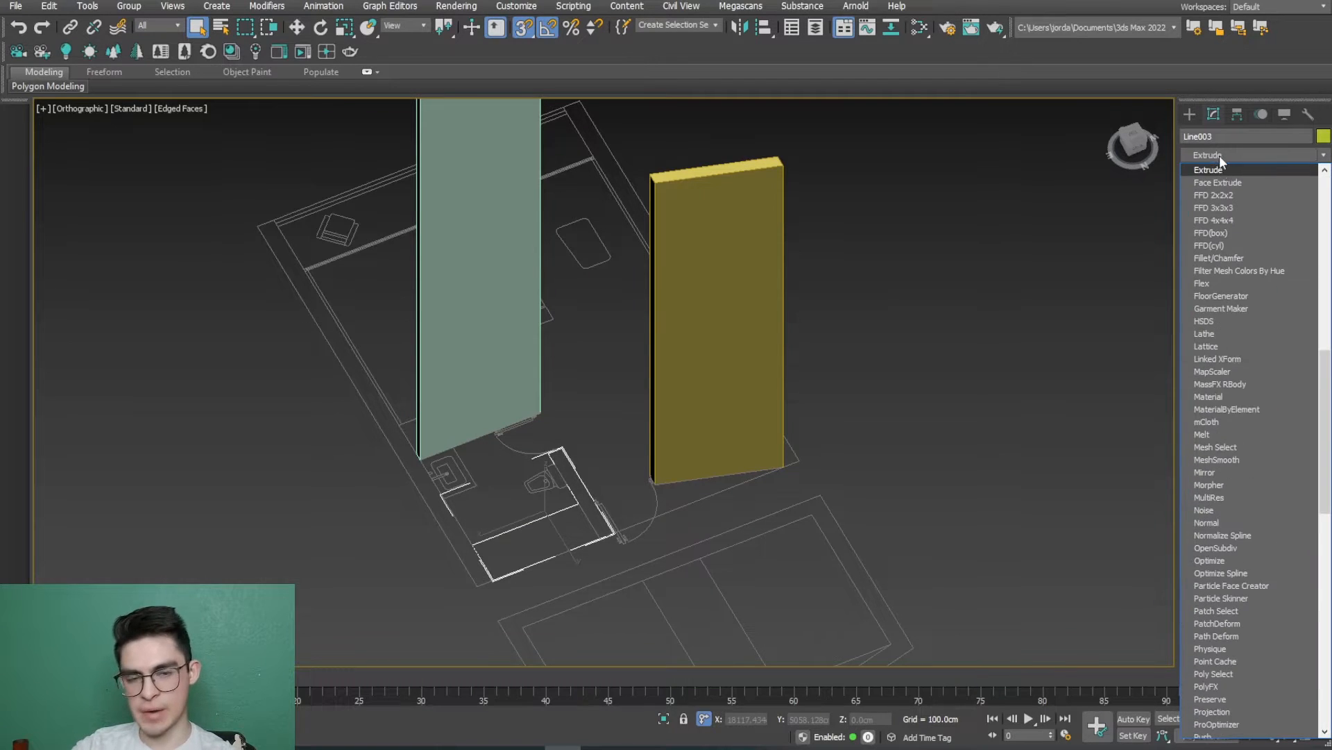
left_click(1221, 168)
Step: Unhide all objects to bring the MODULO PA shell back around the extruded walls
scroll(817, 486, "down", 4)
middle_click_drag(818, 486, 951, 515, "alt")
scroll(831, 500, "up", 4)
left_click(893, 520)
scroll(951, 515, "down", 3)
middle_click_drag(951, 515, 905, 486)
right_click(905, 486)
left_click(927, 430)
Step: Select the module shell together with its four interior wall volumes and isolate them
middle_click_drag(814, 484, 860, 476, "alt")
scroll(741, 481, "up", 5)
middle_click_drag(741, 482, 640, 493, "alt")
scroll(639, 533, "down", 5)
scroll(516, 298, "down", 4)
middle_click_drag(516, 298, 646, 388)
scroll(646, 388, "down", 4)
middle_click_drag(645, 389, 878, 373)
left_click_drag(721, 262, 861, 406)
scroll(860, 406, "up", 5)
middle_click_drag(860, 406, 877, 622)
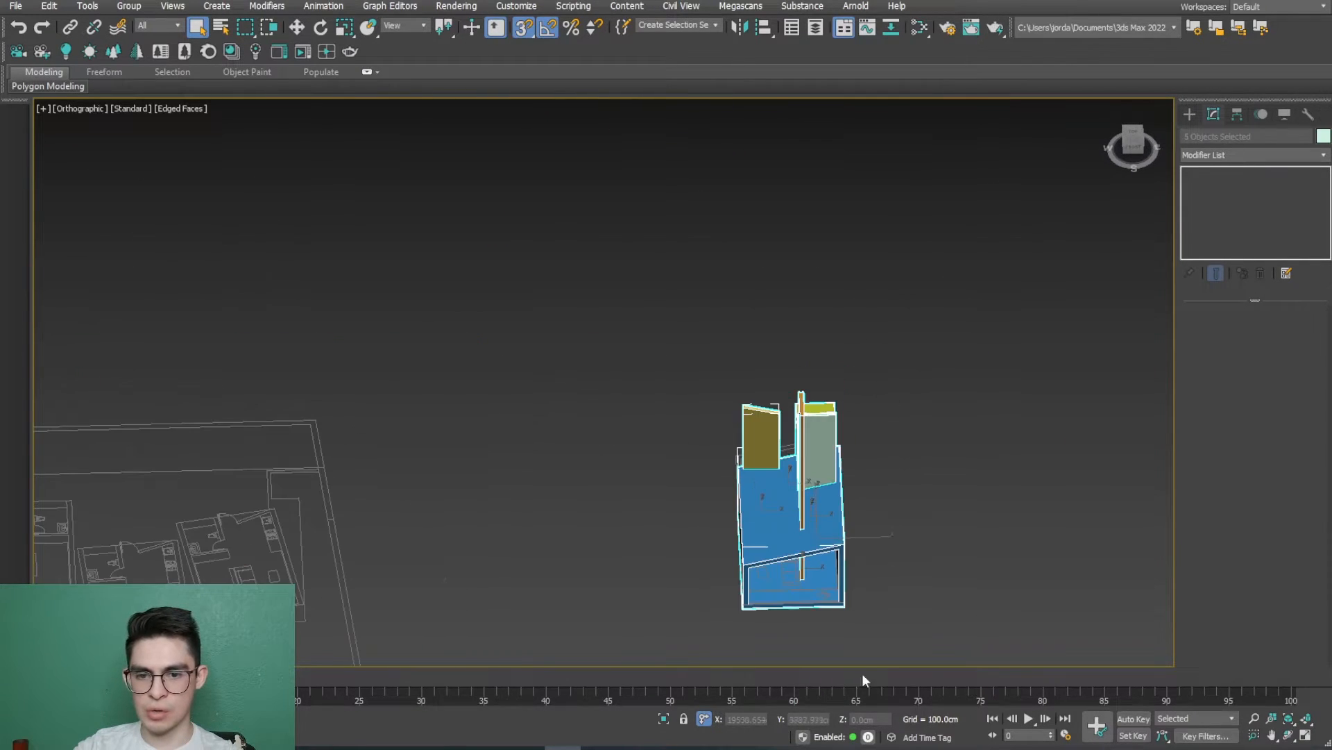
left_click(665, 719)
scroll(777, 576, "up", 3)
middle_click_drag(864, 522, 747, 520, "alt")
Step: In the front view, set the orange partition's height to about 400 cm so its top ends within the sloped roof slab
left_click(809, 527)
scroll(805, 529, "down", 3)
left_click(630, 320)
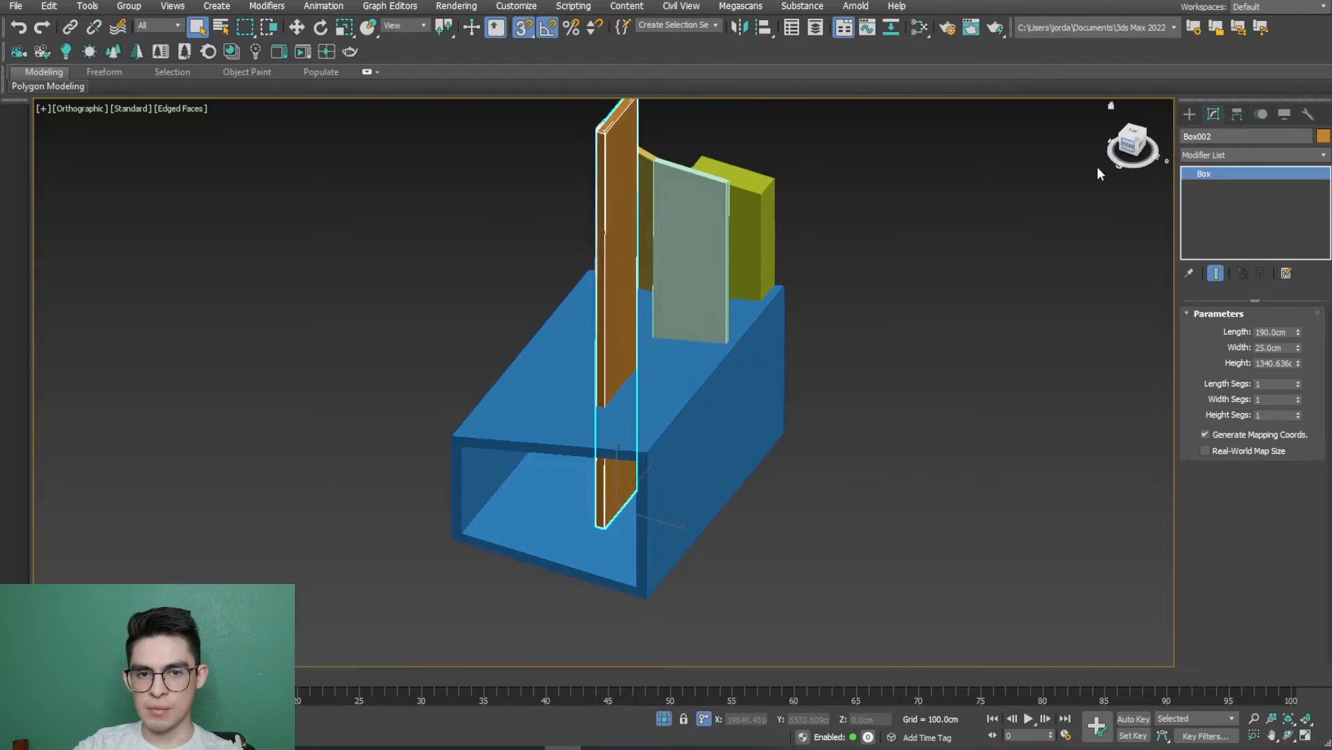
key("f")
scroll(687, 426, "down", 2)
scroll(693, 460, "up", 2)
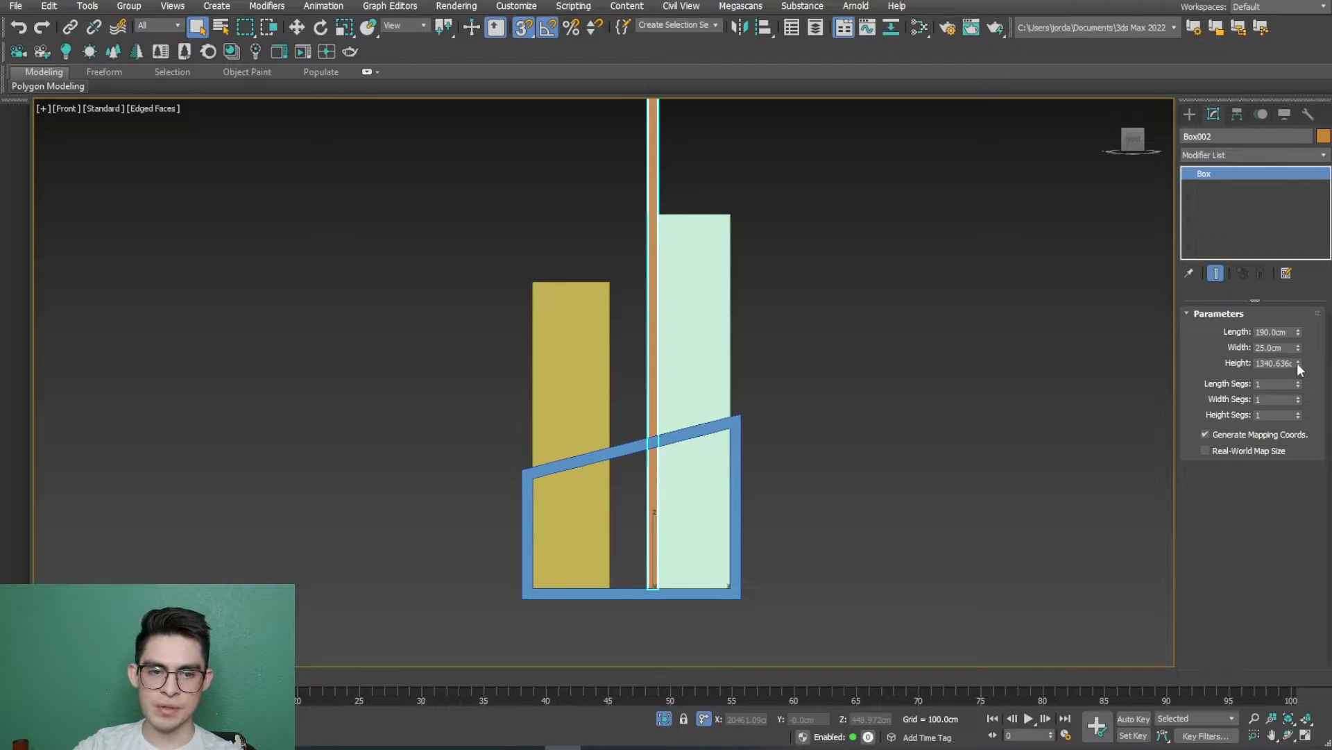
left_click_drag(1298, 362, 1302, 426)
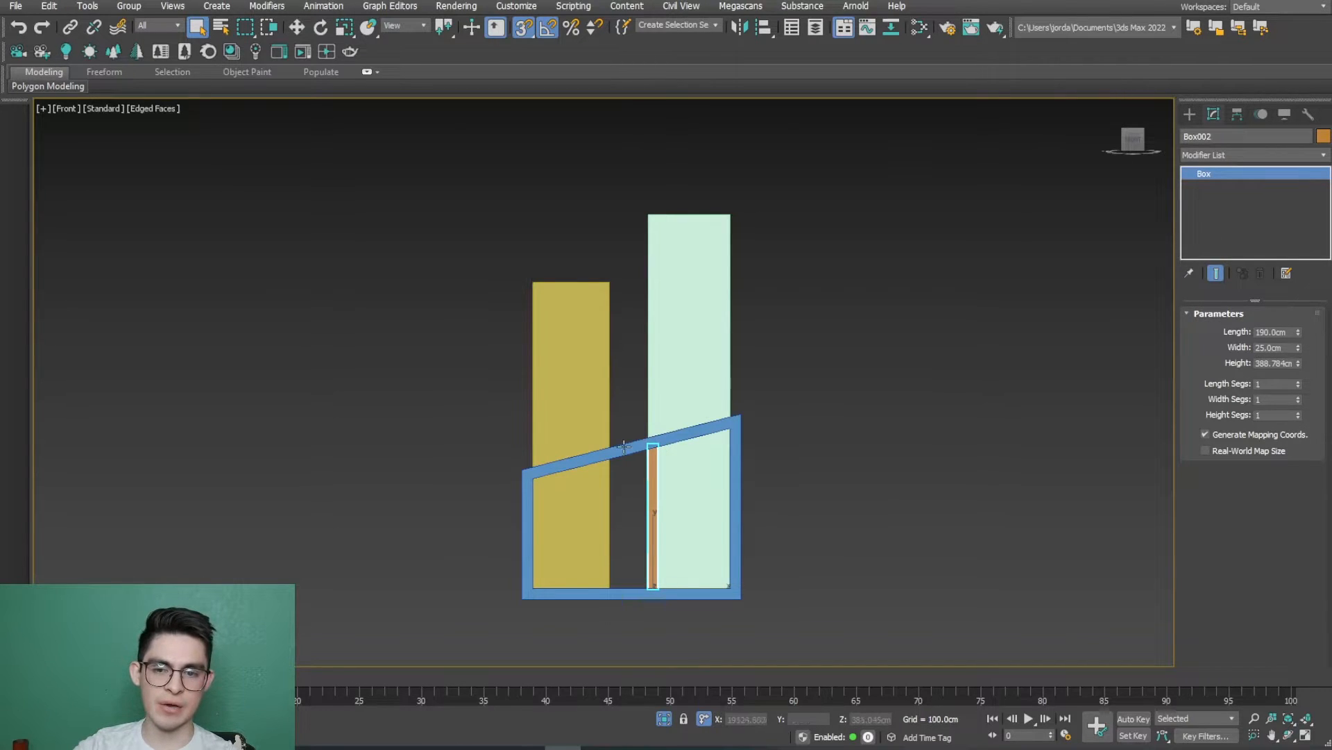
scroll(685, 445, "up", 10)
mouse_move(1295, 360)
left_mouse_down()
mouse_move(1303, 349)
mouse_move(1303, 383)
mouse_move(1303, 357)
left_mouse_up()
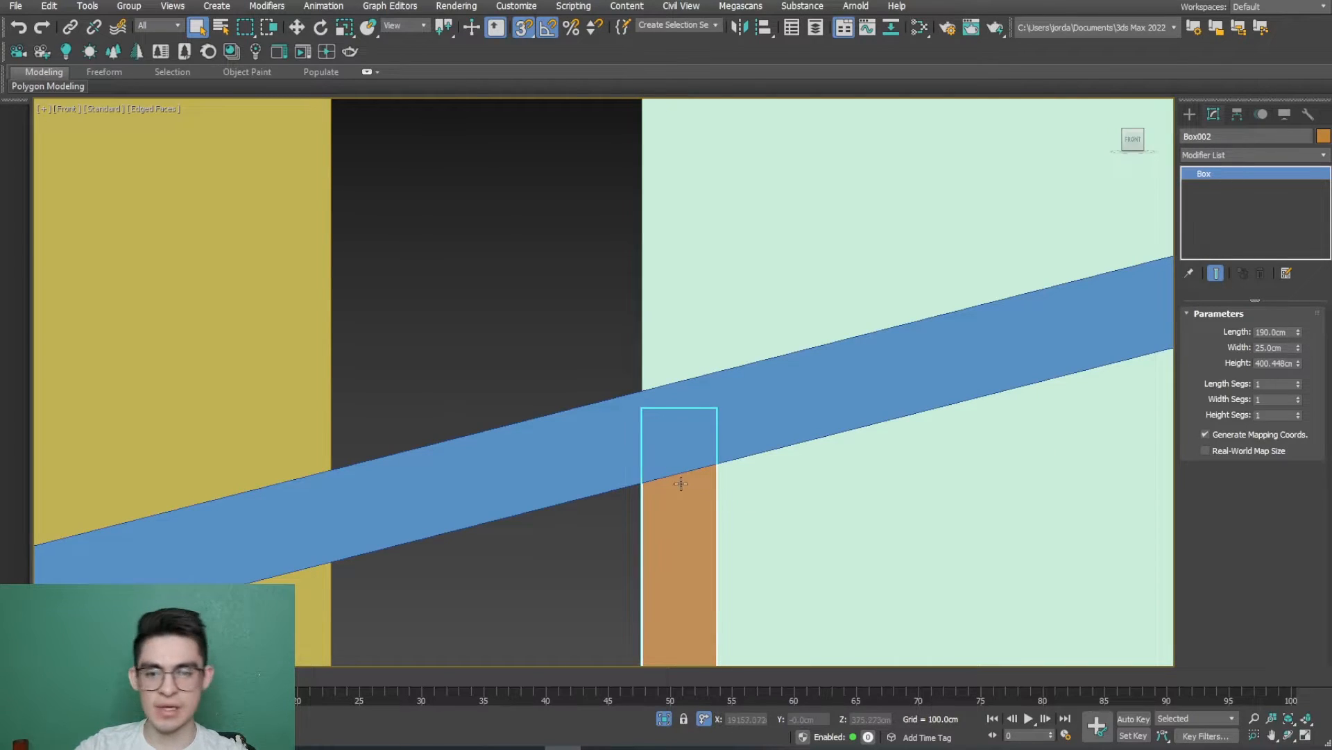
Step: Reduce the pale green bathroom wall's height to about 454 cm, near the high side of the sloped roof
scroll(701, 375, "down", 10)
left_click(712, 361)
scroll(722, 326, "up", 4)
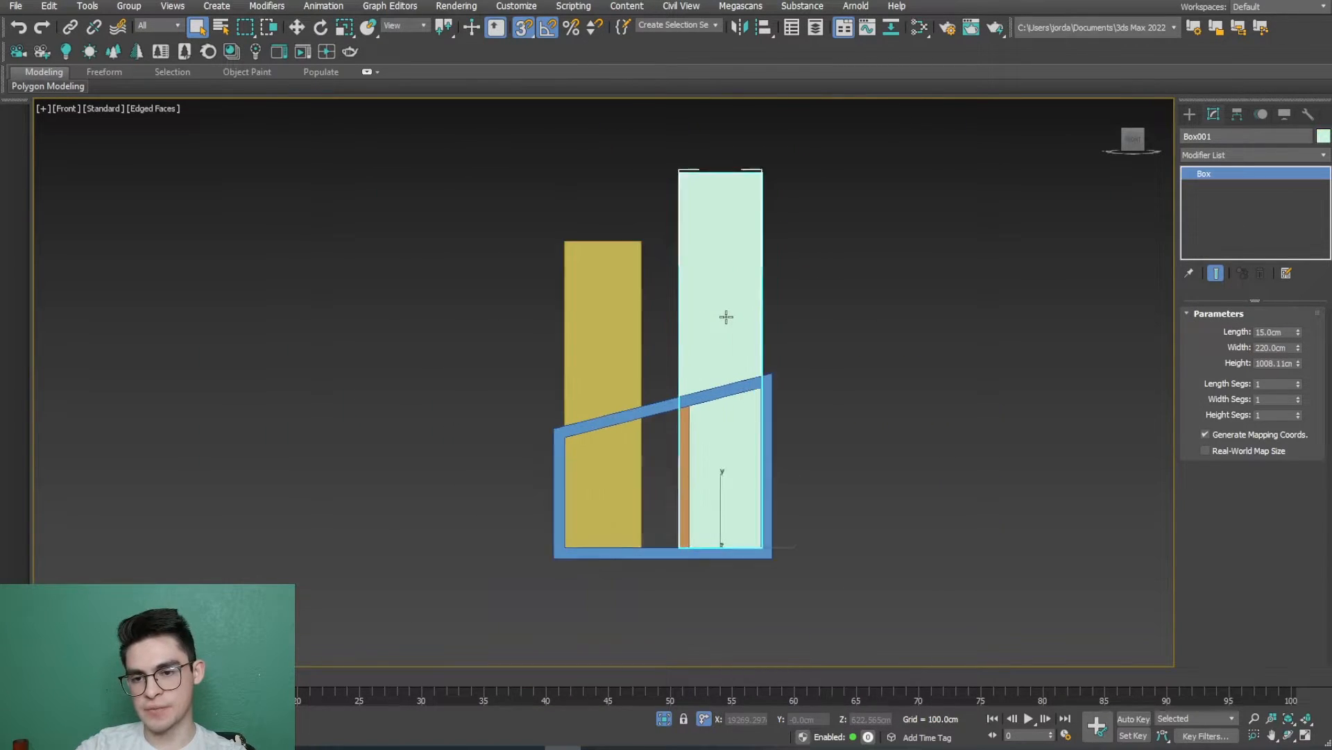
middle_click_drag(723, 381, 783, 392, "alt")
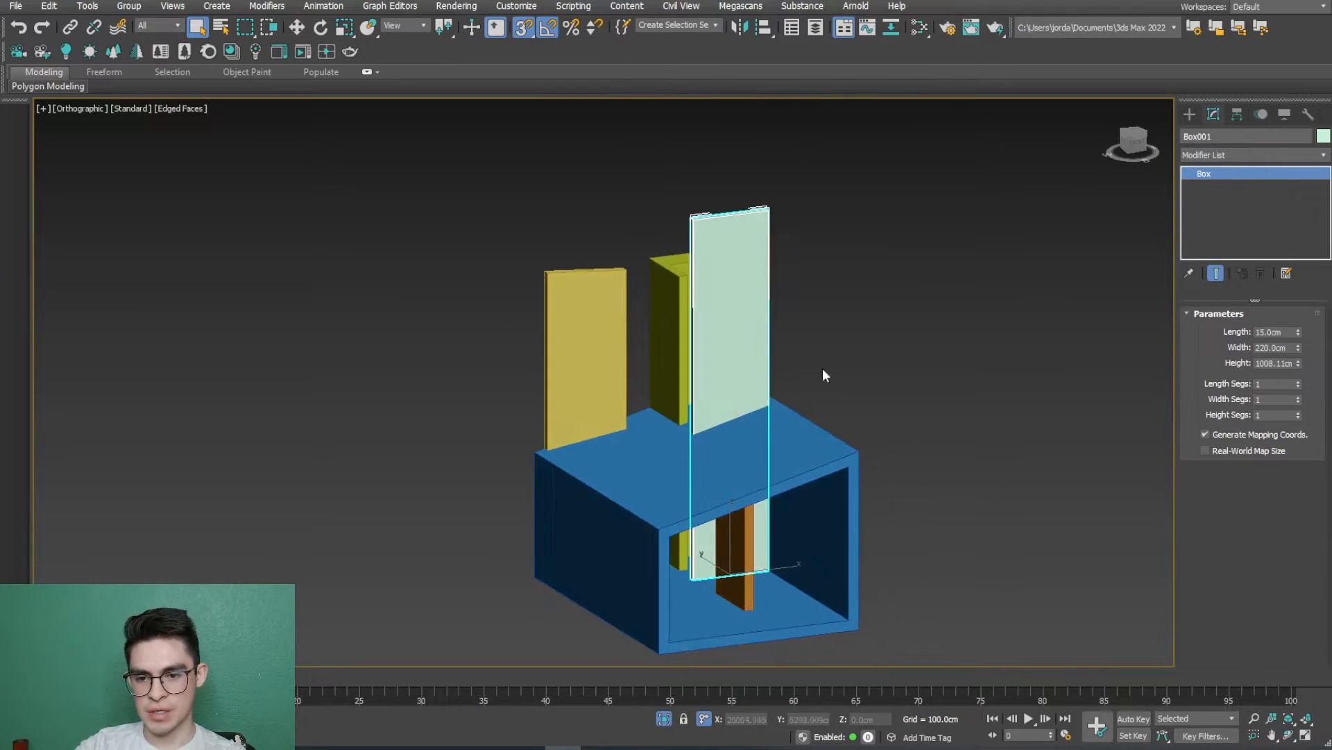
left_click(1138, 148)
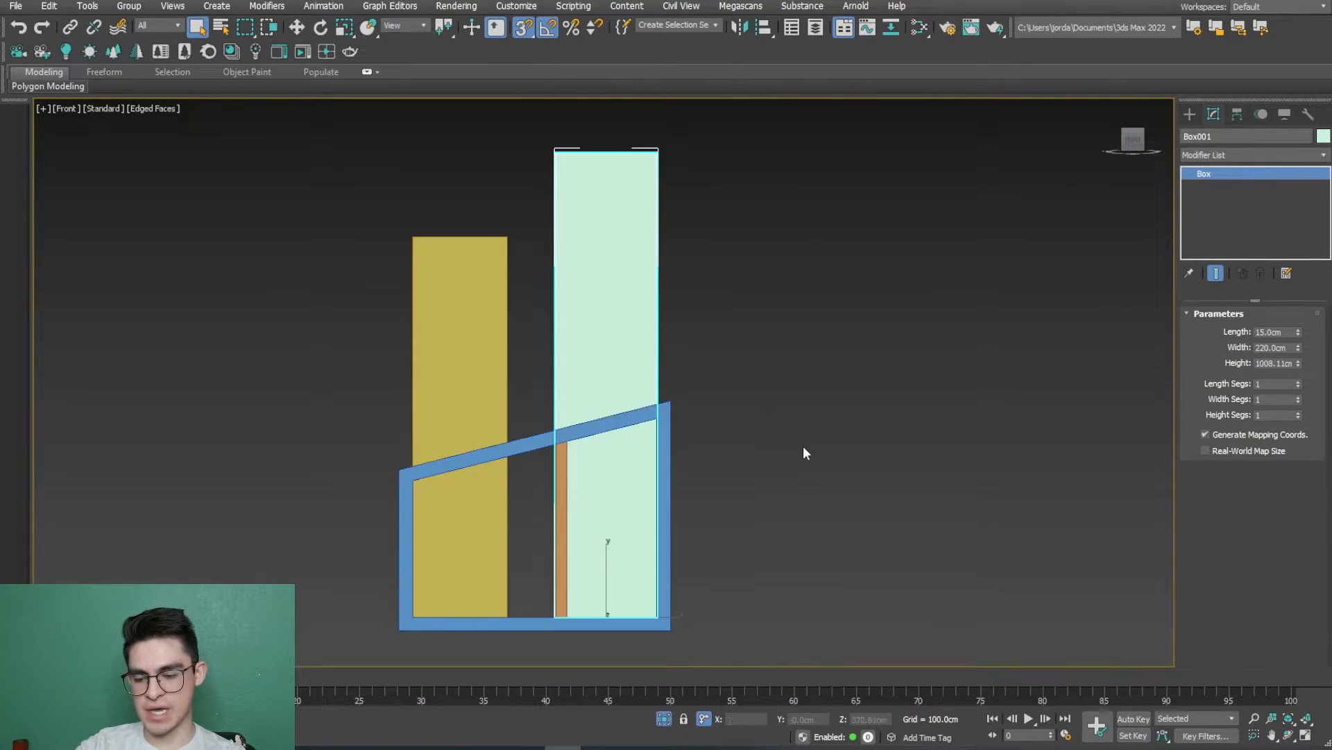
middle_click_drag(624, 411, 714, 454)
left_click_drag(1296, 363, 1305, 403)
scroll(734, 480, "up", 5)
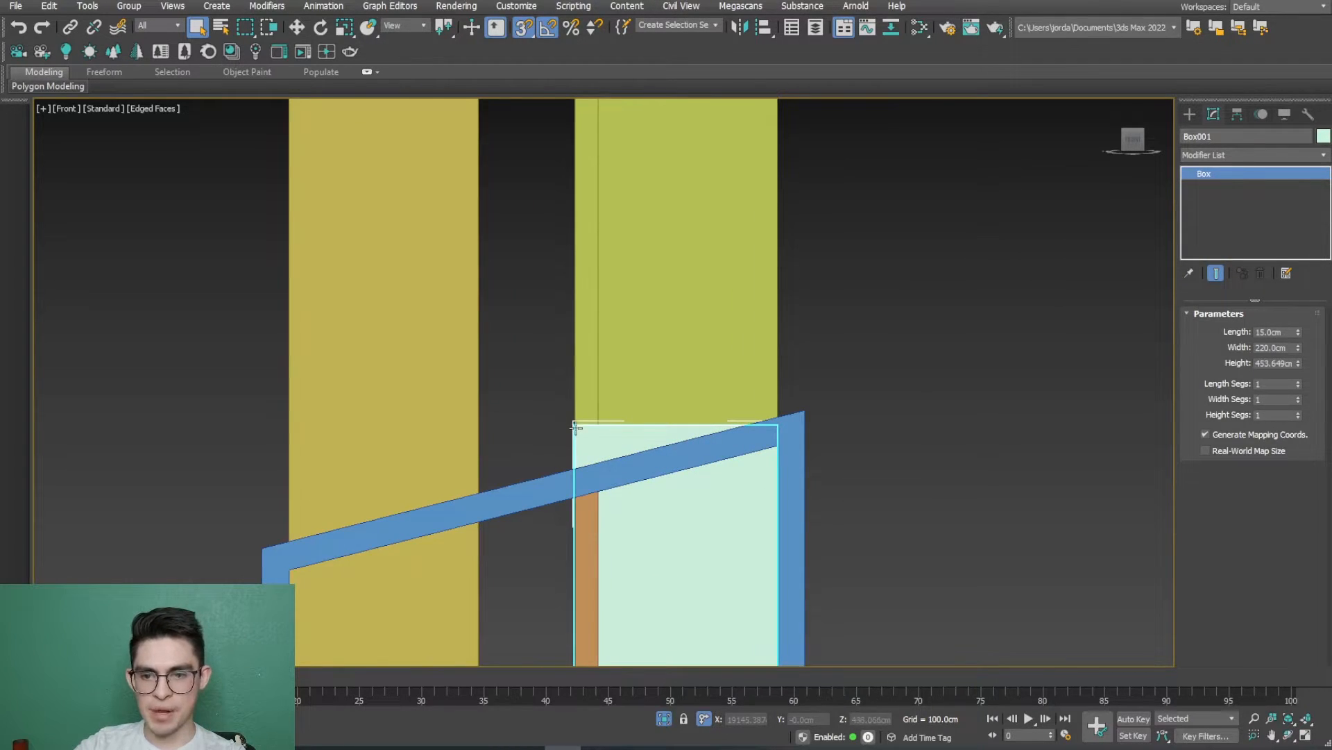
Step: Convert the pale green bathroom wall to Editable Poly and activate edge-level editing
middle_click_drag(589, 440, 609, 357, "alt")
scroll(659, 398, "down", 2)
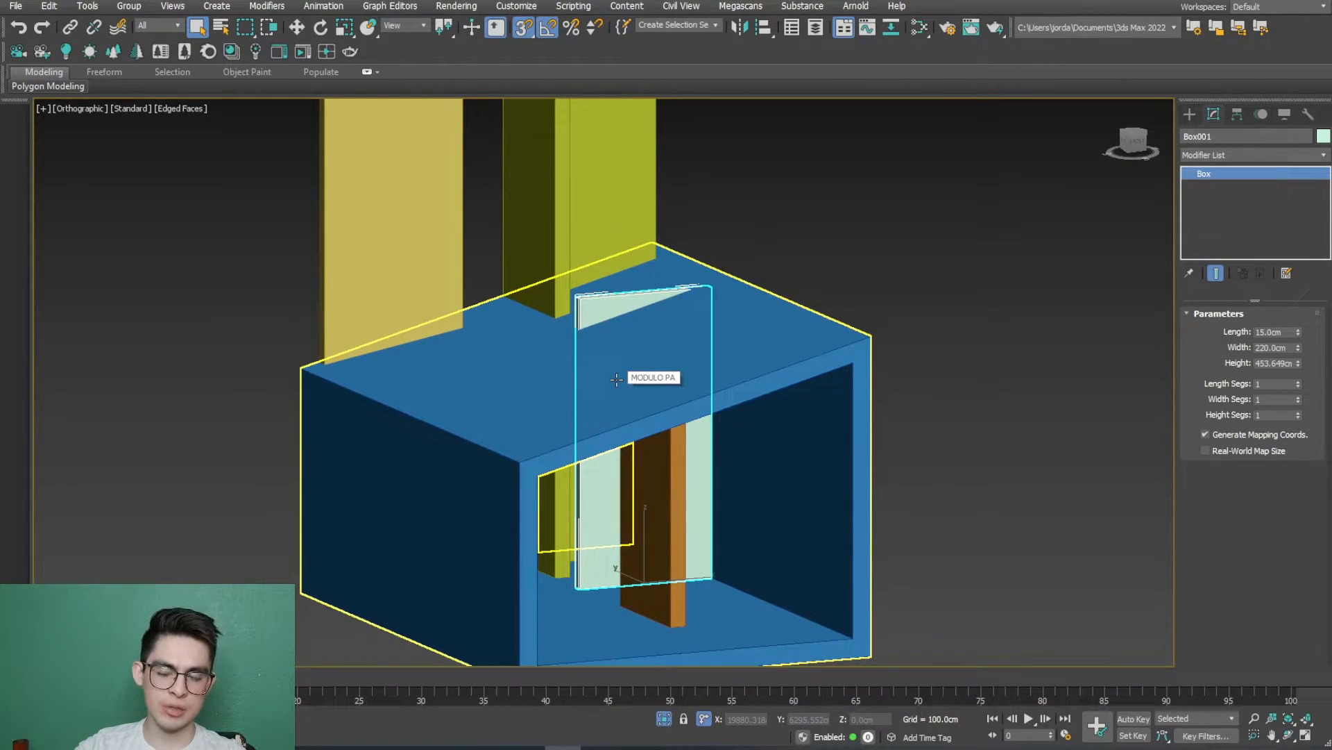
scroll(609, 345, "up", 3)
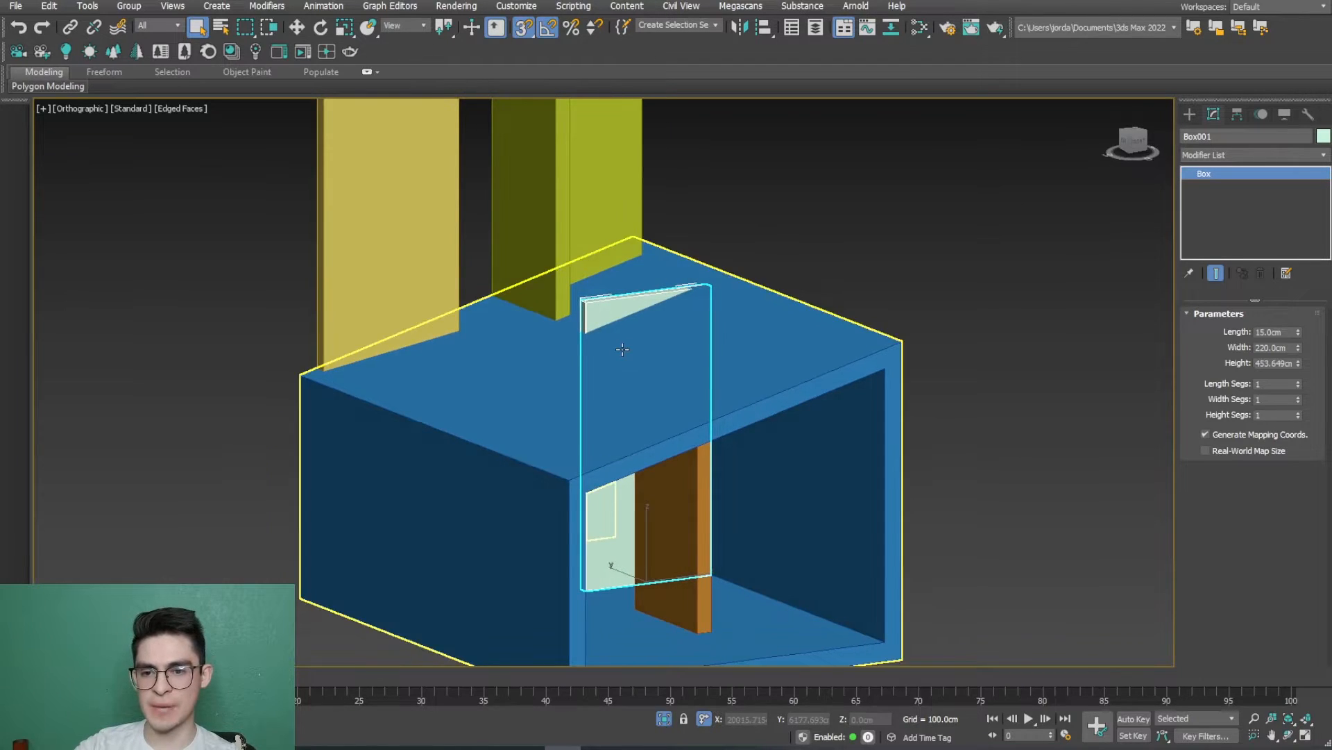
right_click(593, 293)
mouse_move(668, 476)
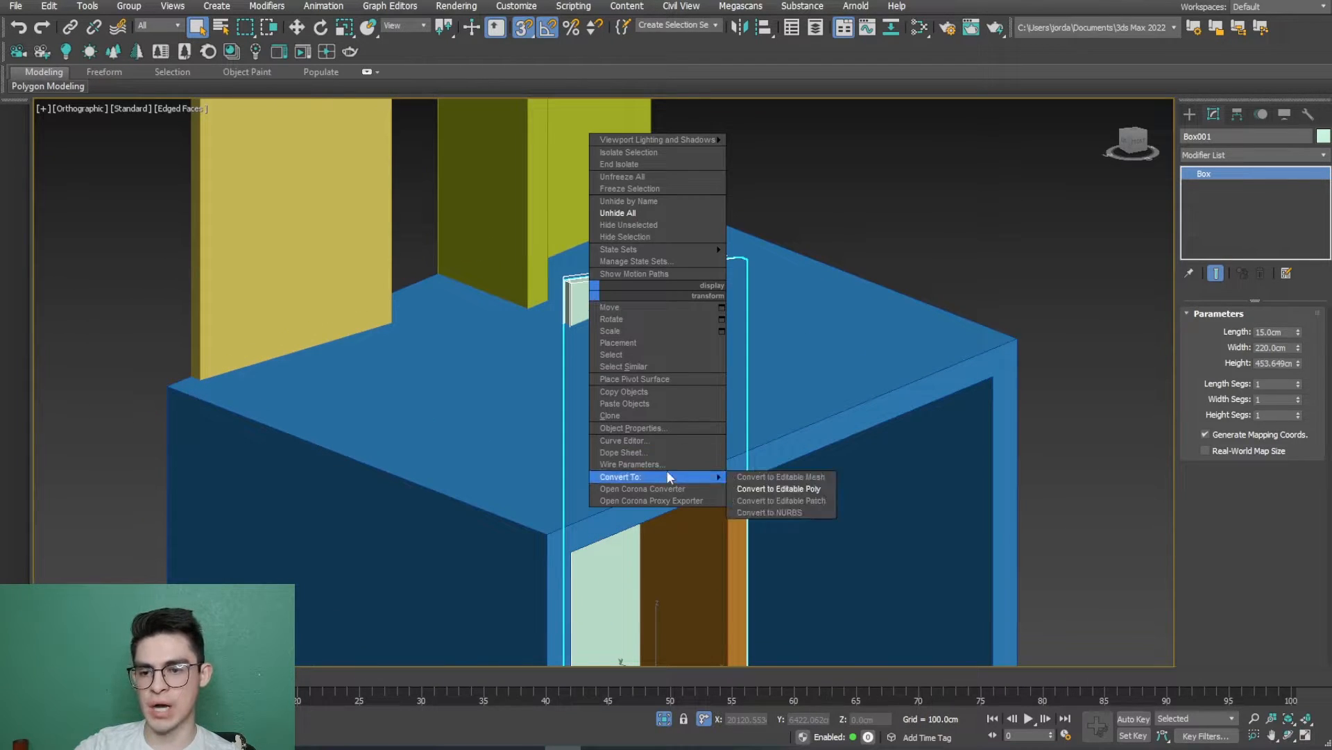
left_click(737, 486)
left_click(1232, 331)
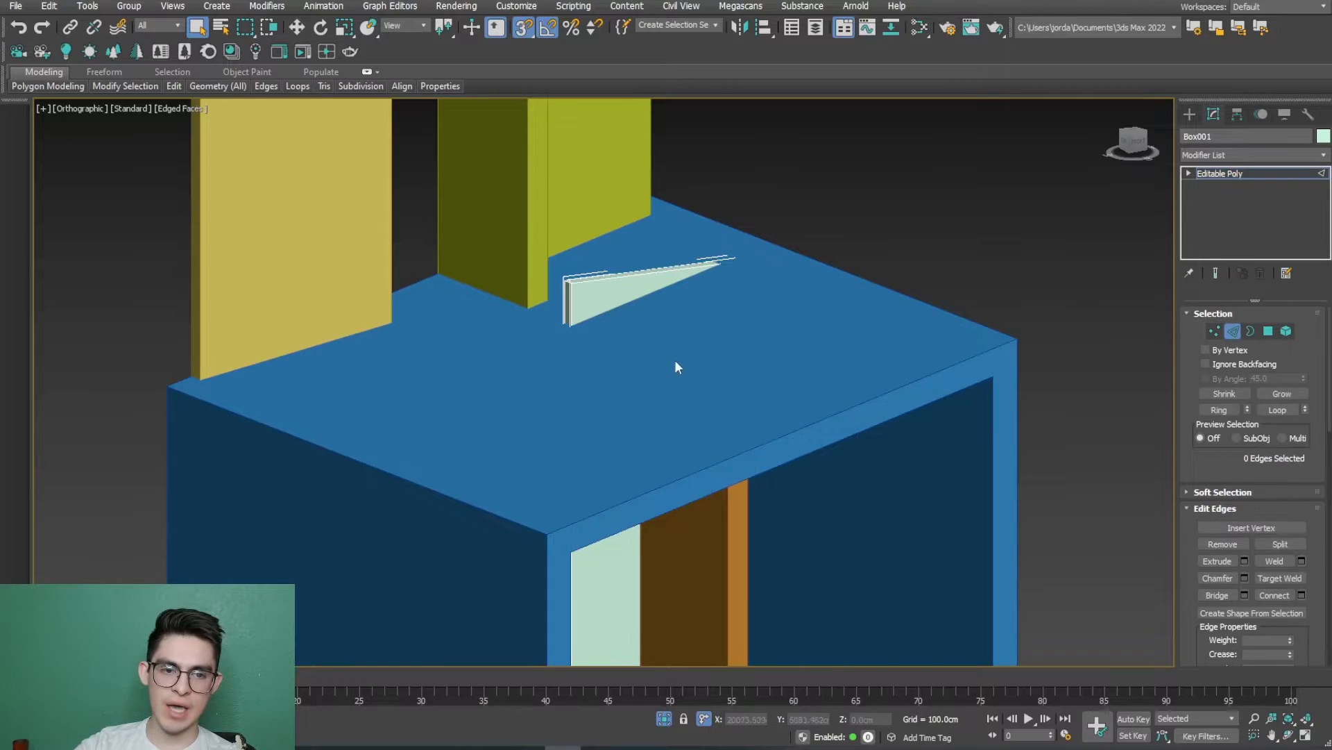
Step: In the front view, lower the pale green wall's top edge on the low roof side so its top follows the roof's sloped underside
scroll(548, 298, "up", 6)
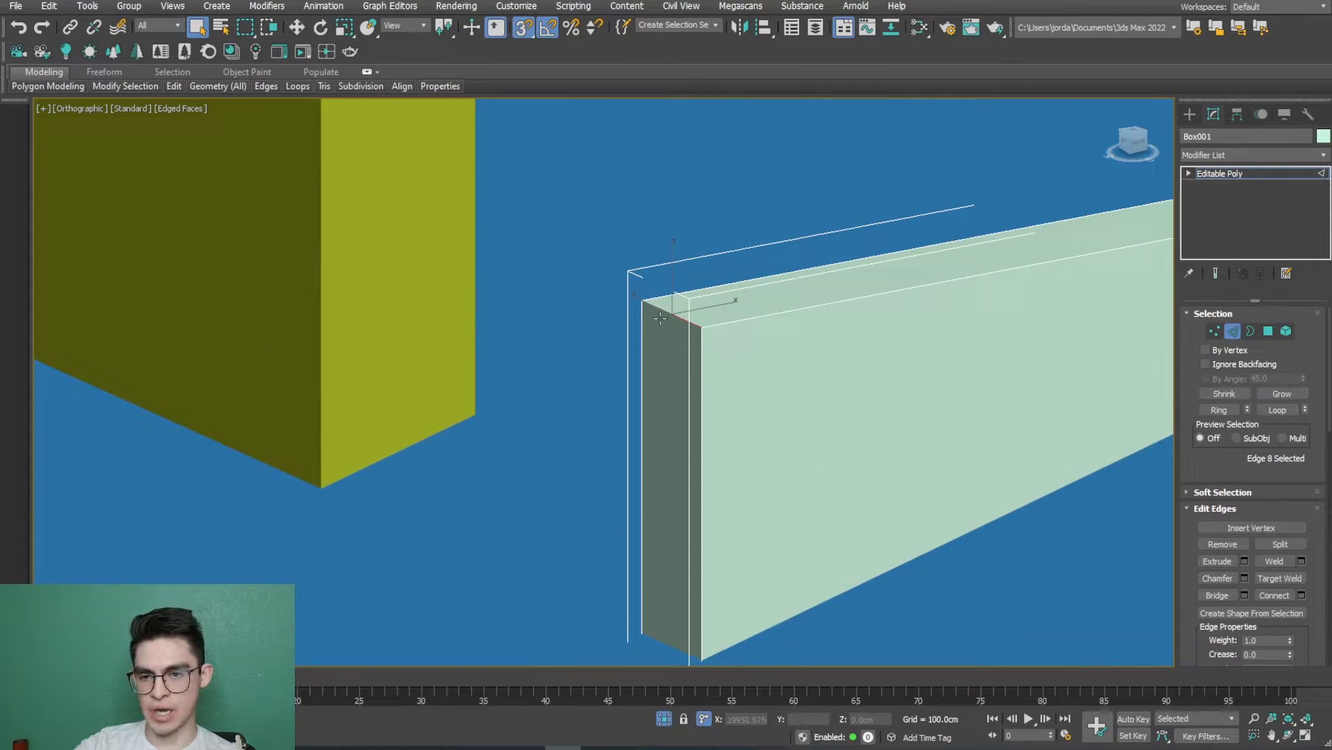
key("w")
scroll(670, 358, "down", 5)
middle_click_drag(671, 358, 618, 323, "alt")
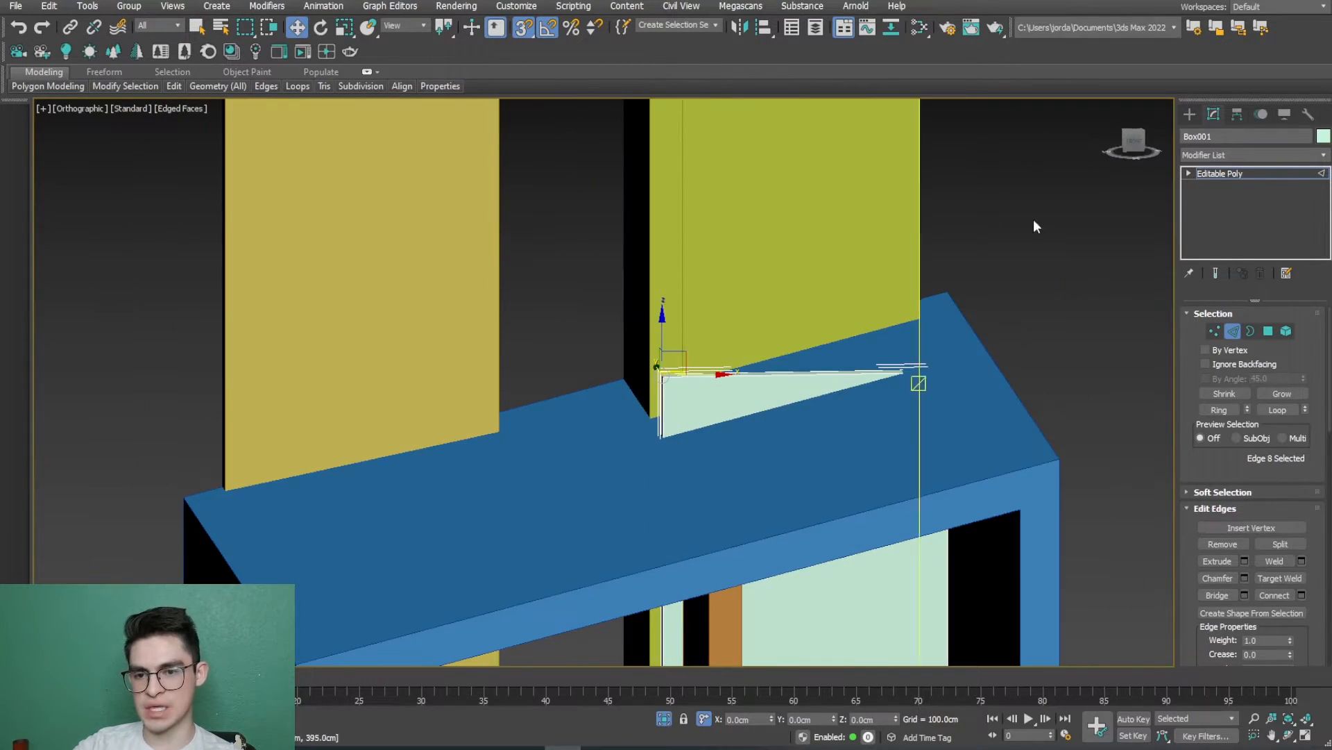
left_click(1134, 144)
key("F3")
middle_click_drag(611, 421, 640, 365)
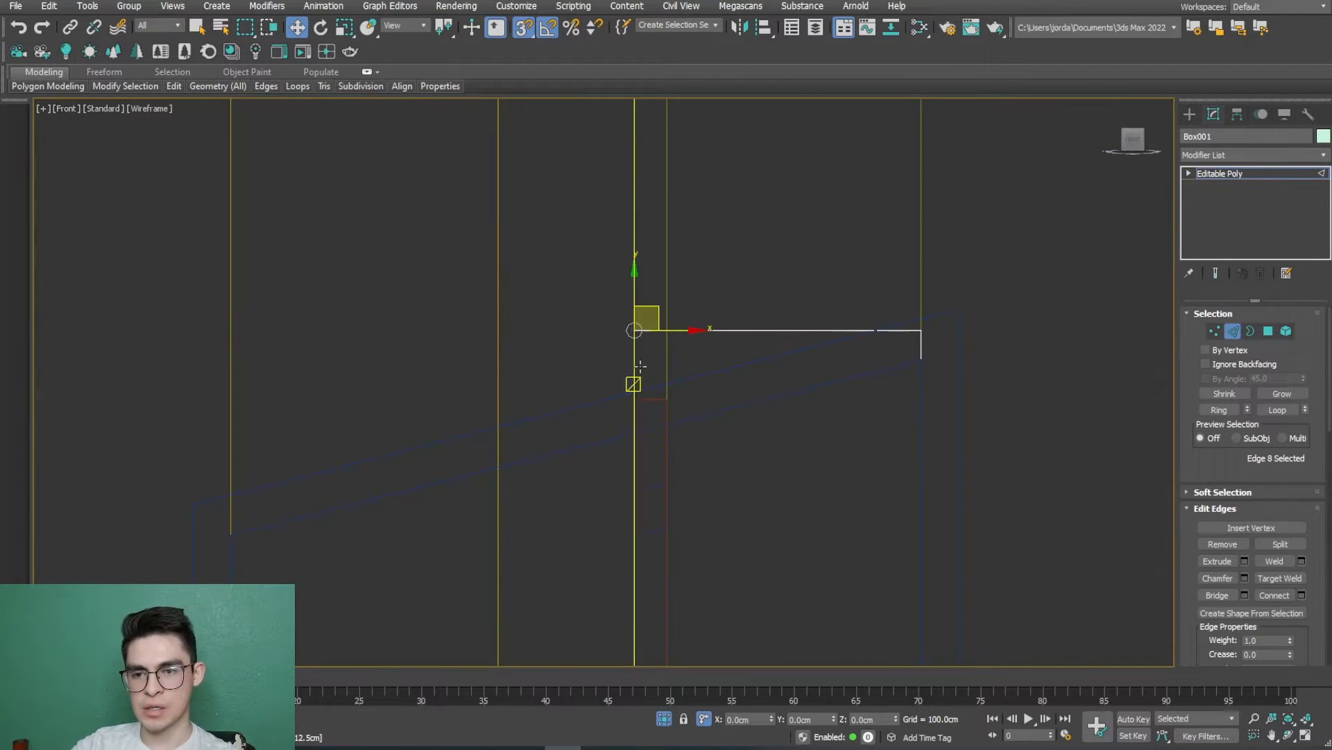
left_click_drag(630, 299, 634, 404)
key("s")
key("s")
left_click(1231, 331)
key("F3")
mouse_move(738, 396)
middle_mouse_down("alt")
mouse_move(764, 434)
mouse_move(743, 345)
mouse_move(850, 365)
mouse_move(723, 360)
mouse_move(741, 504)
mouse_move(707, 387)
mouse_move(777, 407)
mouse_move(750, 511)
mouse_move(815, 469)
middle_mouse_up("alt")
scroll(747, 389, "down", 3)
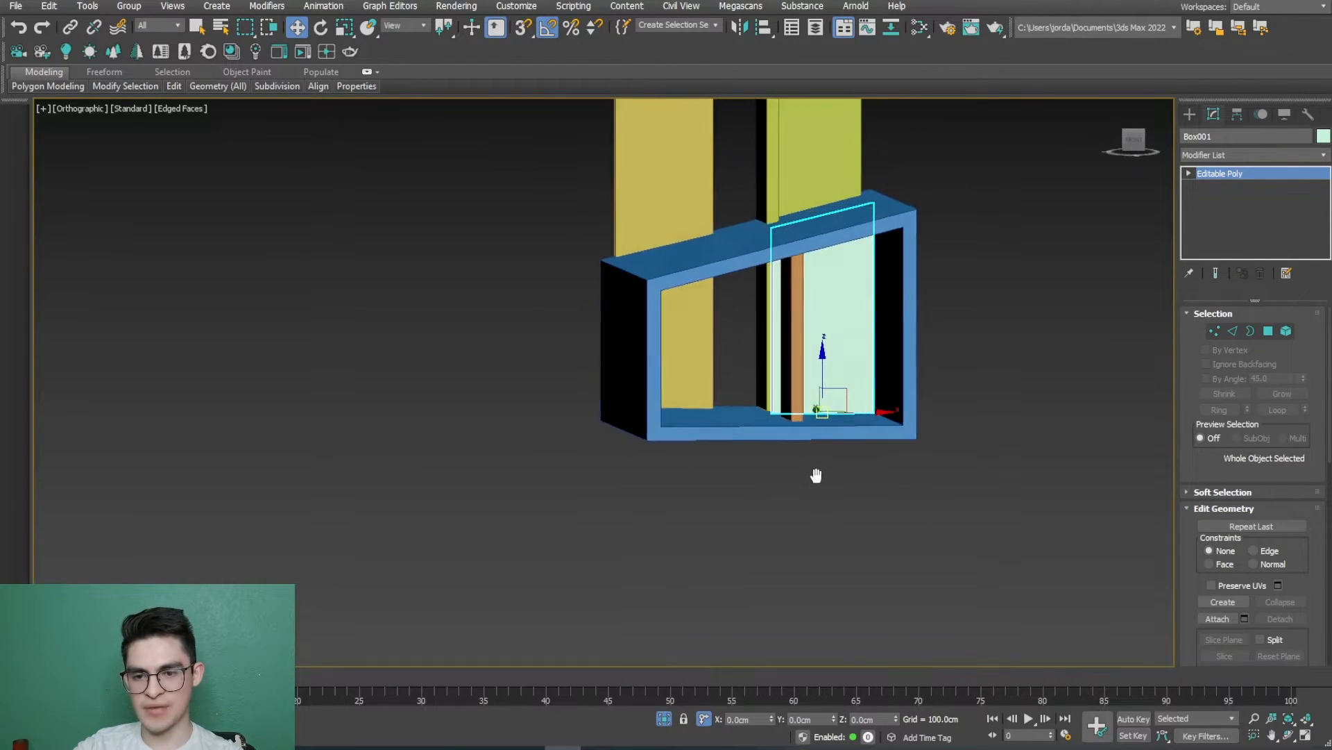
Step: Select the tall yellow wall at the back of the module and convert it to Editable Poly
left_click(878, 533)
scroll(878, 533, "down", 2)
middle_click_drag(877, 533, 697, 573)
left_click(616, 529)
scroll(708, 544, "up", 4)
scroll(708, 545, "down", 1)
right_click(746, 318)
mouse_move(855, 491)
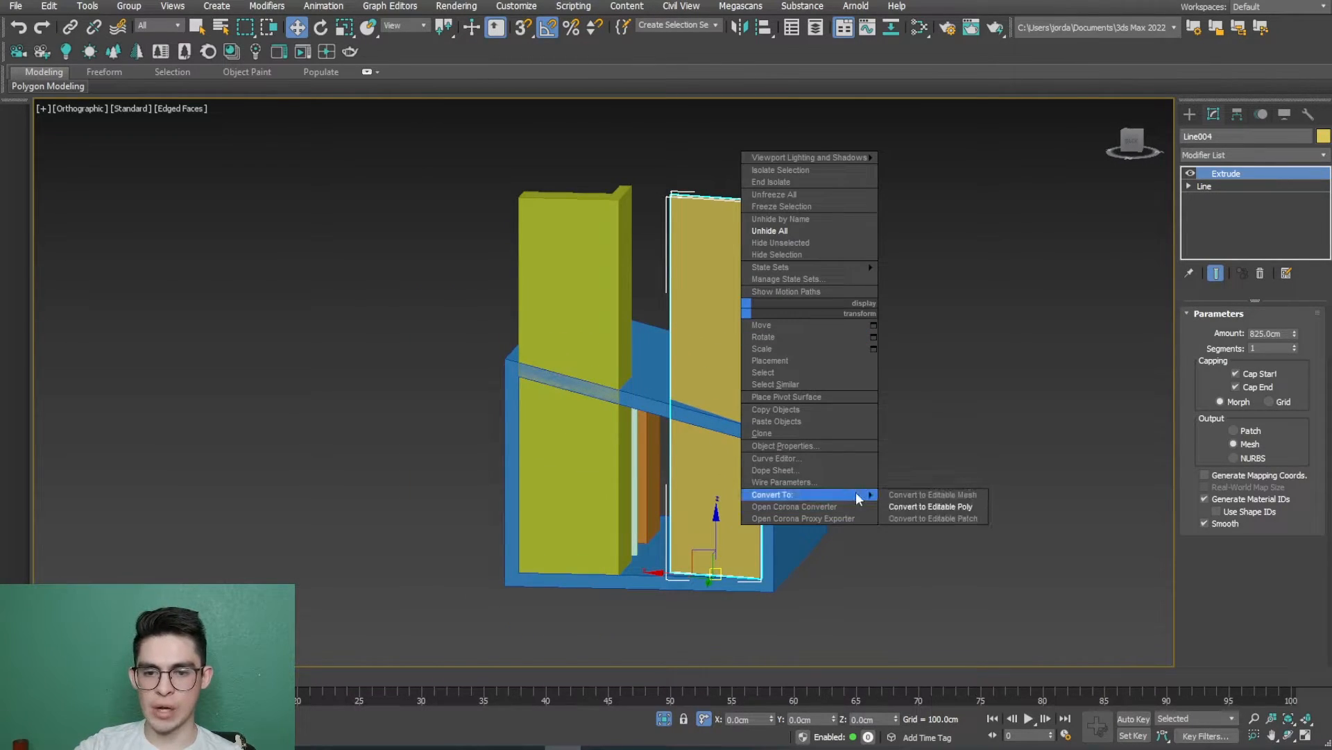
left_click(961, 506)
Step: Attach the neighbouring tall olive-green wall to the yellow wall so both form one object
scroll(1256, 494, "down", 2)
left_click(1215, 590)
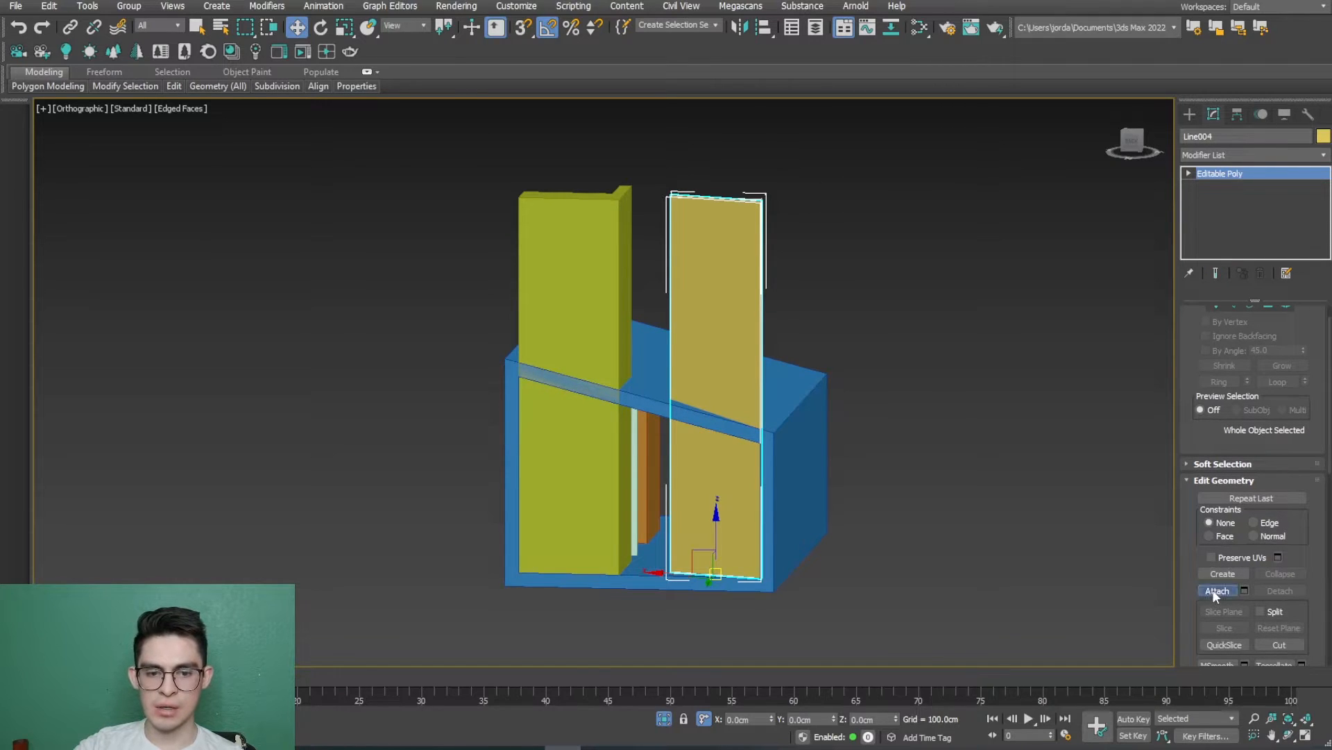
left_click(609, 243)
left_click(1207, 591)
Step: In the back view, lower all top vertices of the joined yellow walls to the level of the roof's lowest inner corner
left_click(1133, 143)
scroll(1207, 343, "up", 1)
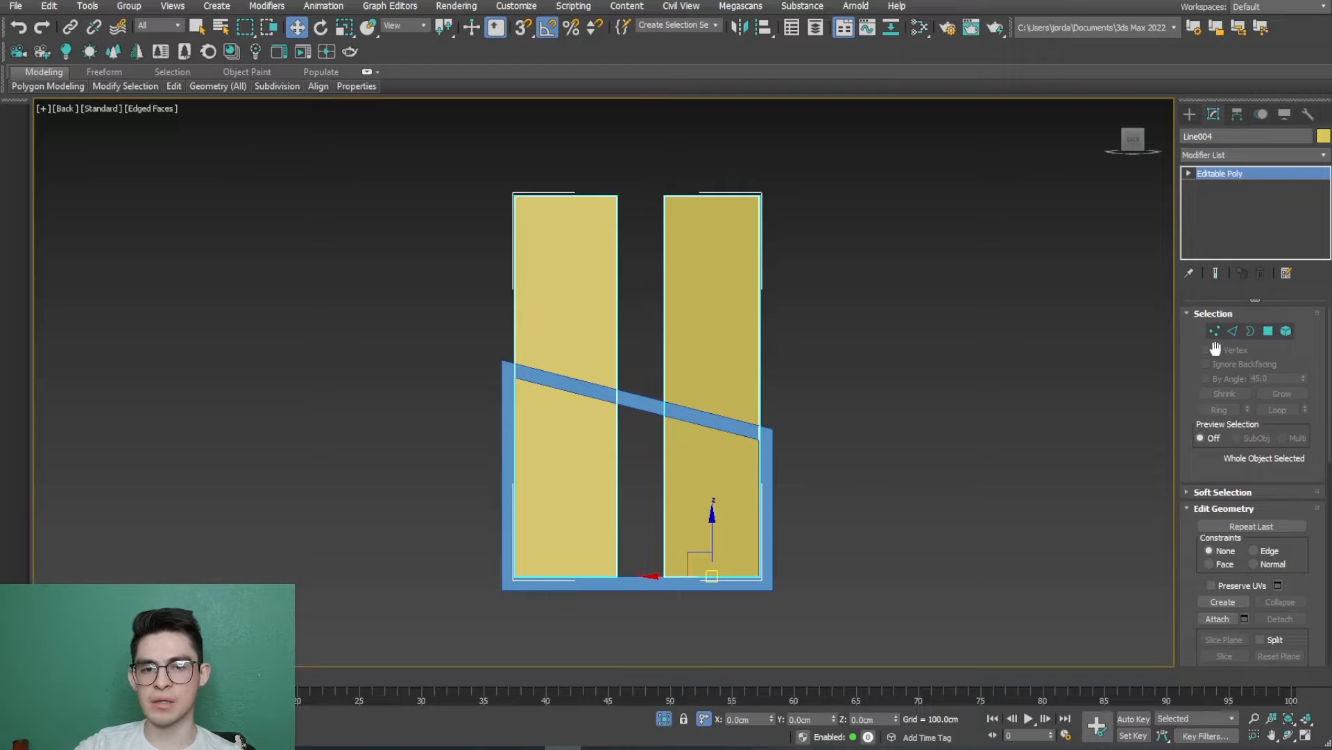
left_click(1213, 331)
left_click_drag(894, 227, 894, 227)
left_click(522, 31)
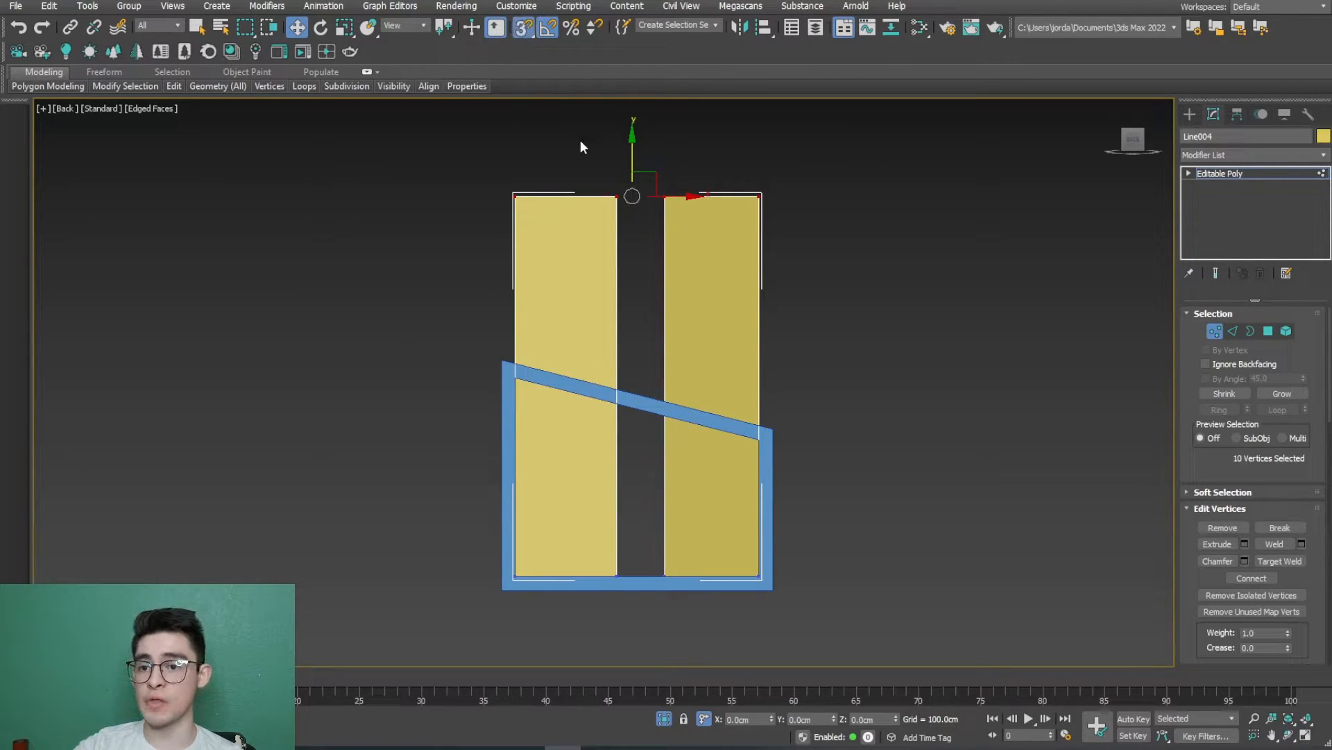
left_click_drag(633, 166, 703, 355)
scroll(702, 454, "up", 5)
scroll(690, 373, "up", 2)
scroll(461, 452, "down", 7)
middle_click_drag(461, 452, 850, 394)
scroll(797, 399, "down", 2)
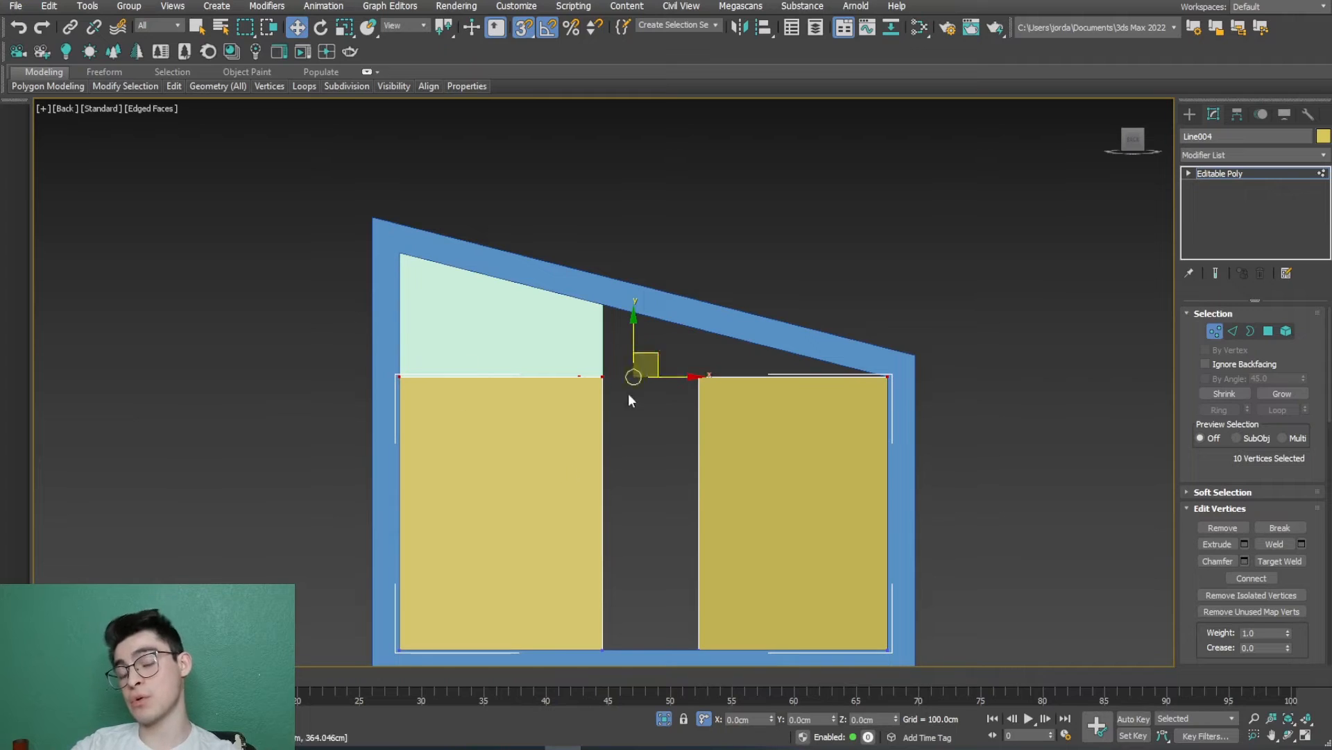
Step: Finish vertex editing of the yellow walls, deselect them and end the isolation to bring back the plan linework
scroll(657, 428, "down", 3)
middle_click_drag(657, 428, 746, 309)
middle_click_drag(745, 310, 670, 347, "alt")
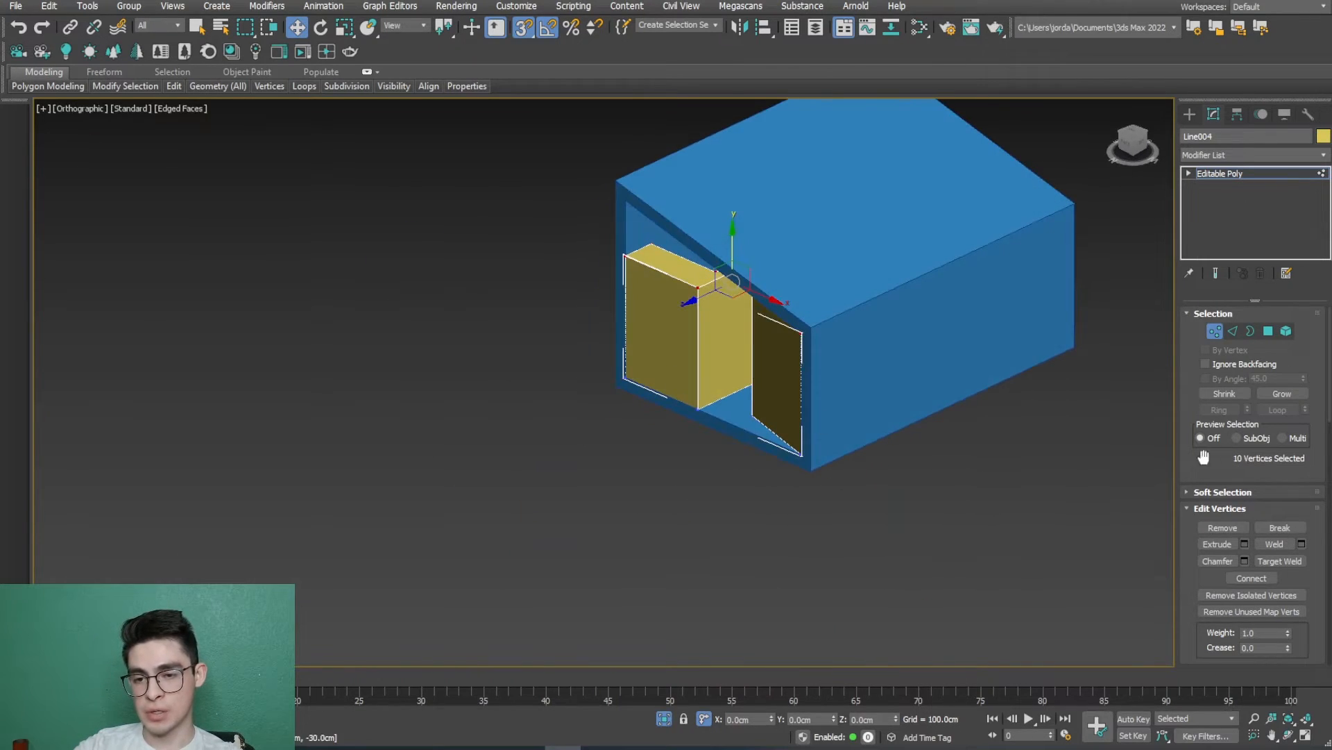
left_click(1214, 331)
left_click(775, 596)
left_click(664, 723)
middle_click_drag(623, 554, 628, 604, "alt")
scroll(840, 422, "up", 3)
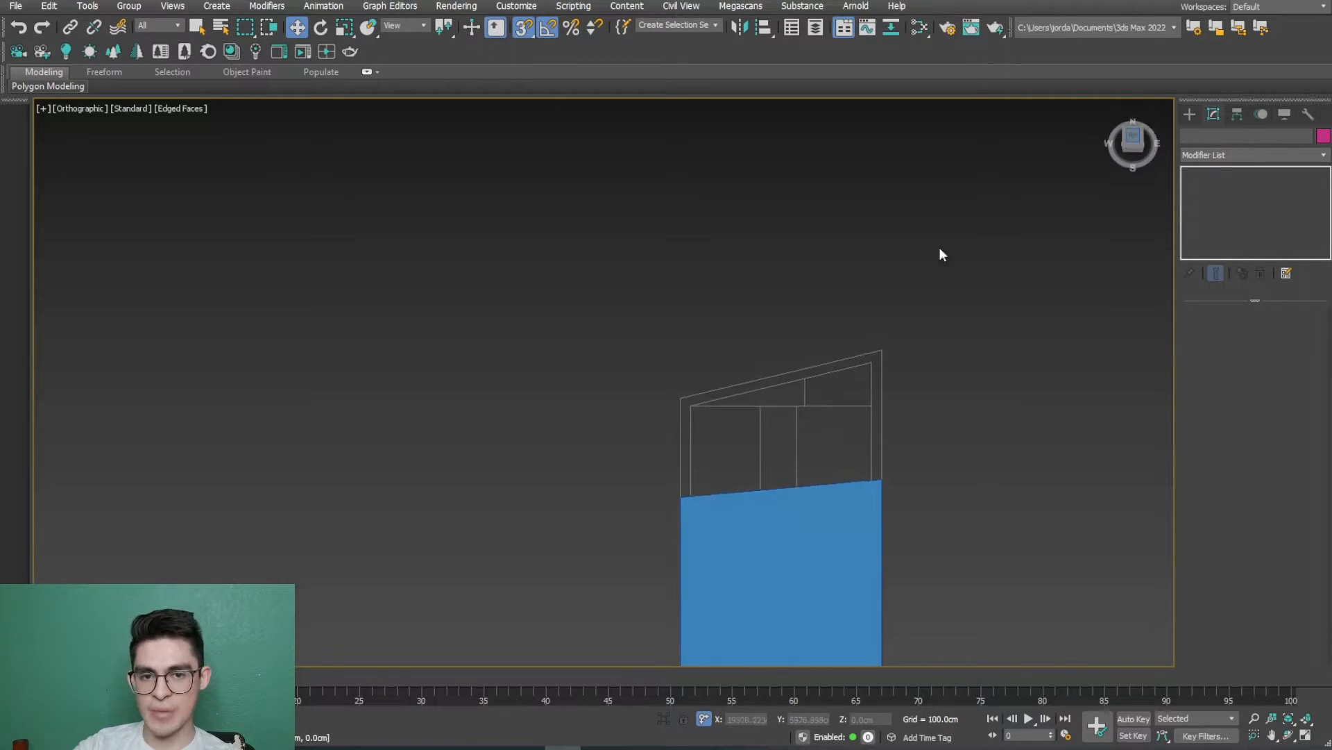
Step: In the top view, trace the triangular area under the sloped roof on the reference drawing as a closed snapped spline
key("t")
scroll(773, 402, "up", 5)
scroll(753, 186, "up", 5)
left_click(1190, 114)
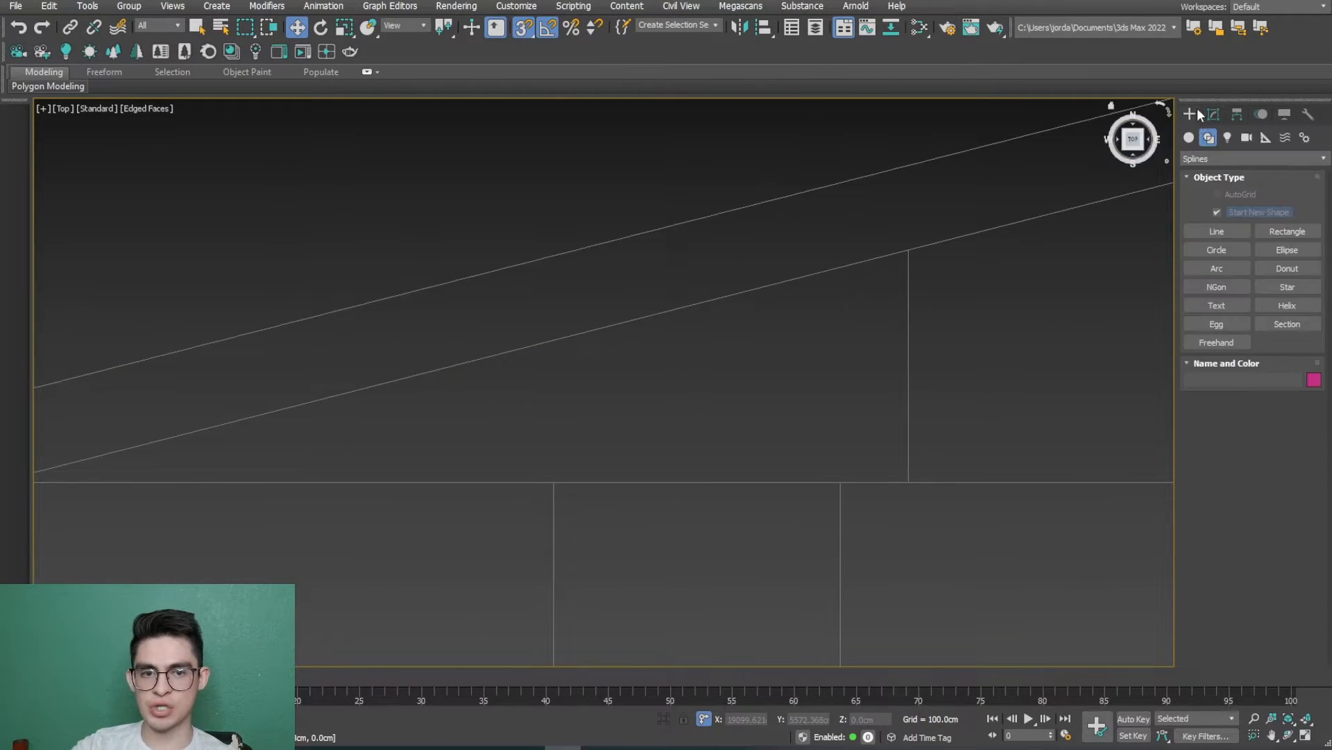
left_click(1216, 231)
scroll(867, 309, "down", 2)
middle_click_drag(278, 377, 343, 358)
left_click(321, 408)
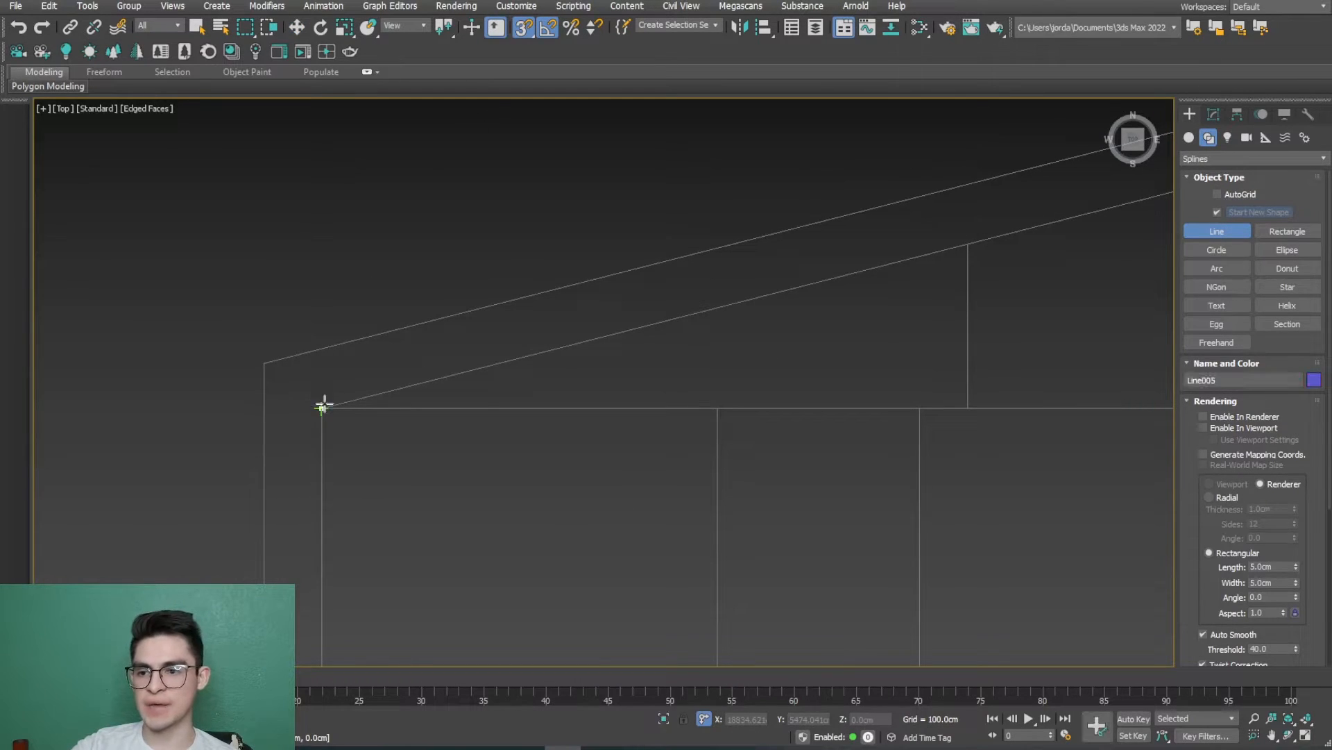
left_click(967, 244)
left_click(968, 408)
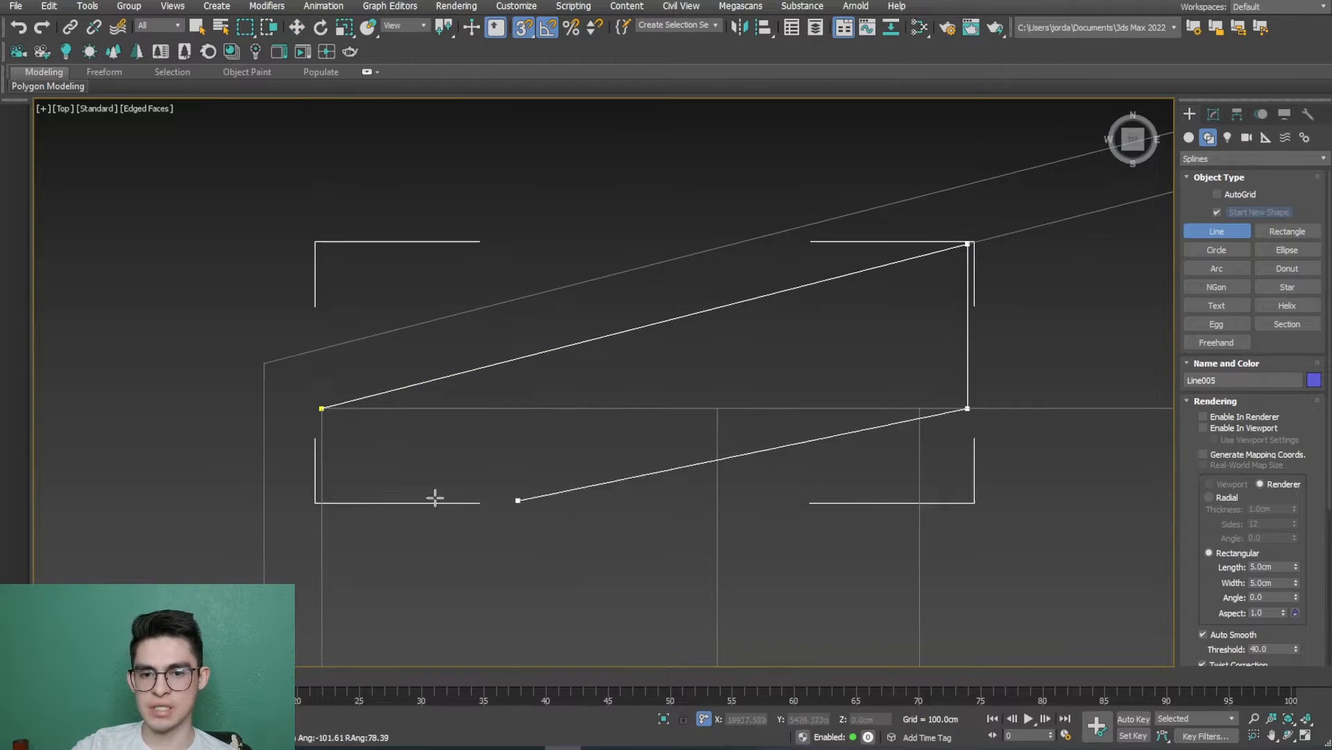
left_click(322, 408)
left_click(634, 381)
Step: Apply an Extrude modifier to the triangular spline with an amount of 70 cm
mouse_move(628, 388)
middle_mouse_down("alt")
mouse_move(603, 422)
mouse_move(646, 388)
middle_mouse_up("alt")
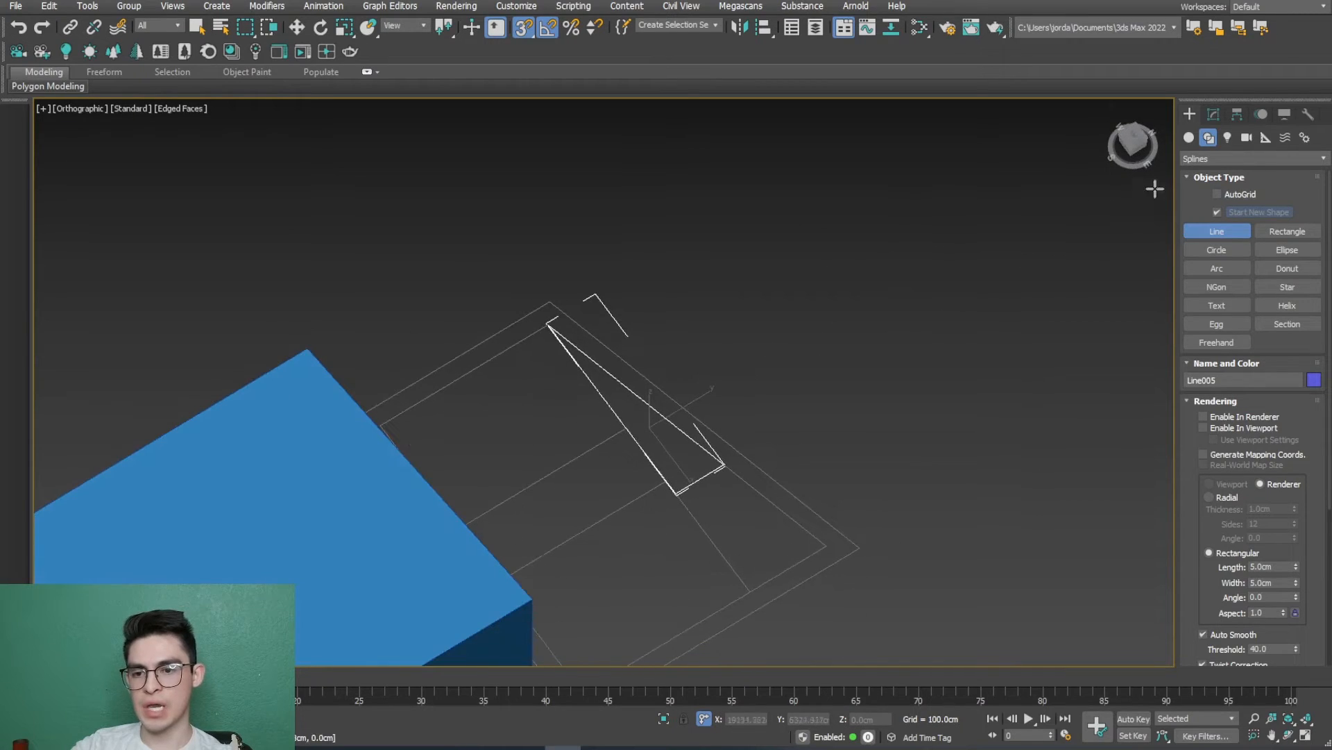
left_click(1213, 114)
left_click(1205, 155)
type("ex")
left_click(1202, 172)
middle_click_drag(644, 503, 649, 473, "alt")
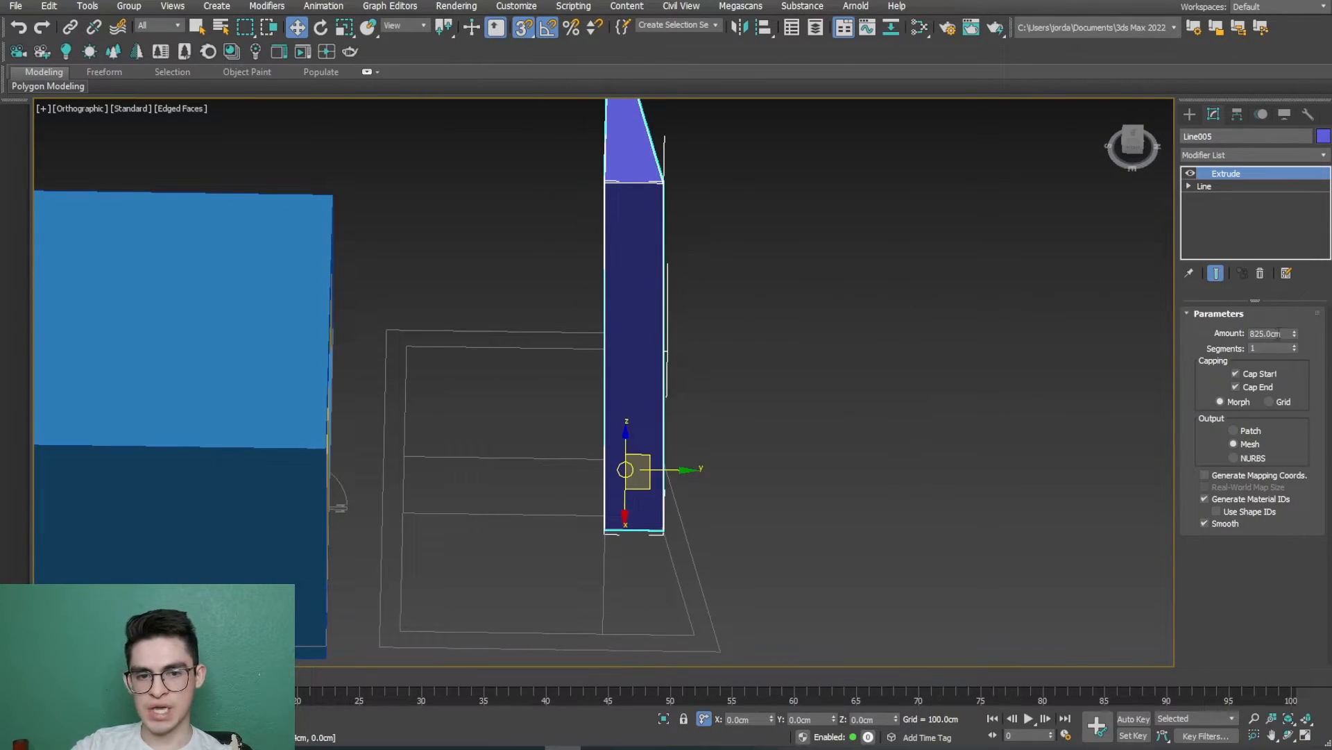
type("70")
key("Return")
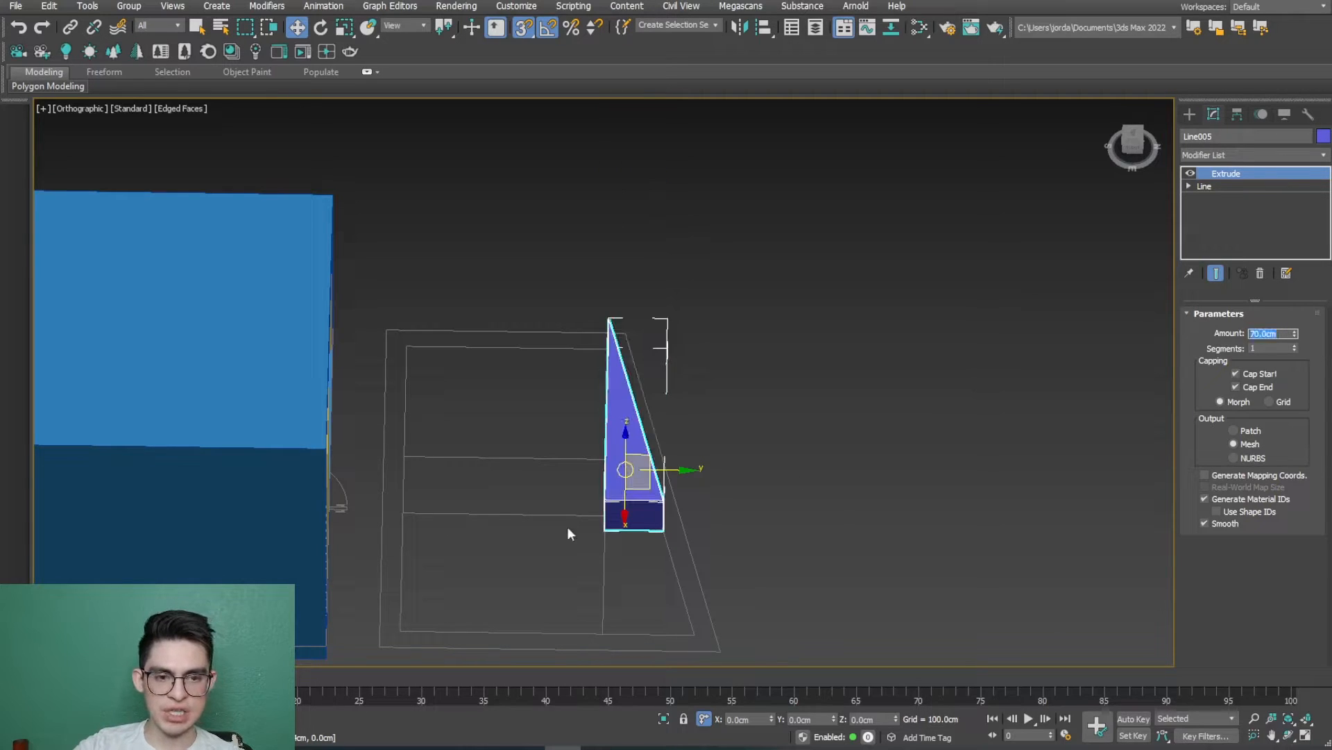
Step: Rotate the extruded triangular volume upright so its triangular face stands vertical like the module's back facade
left_click(320, 27)
middle_click_drag(539, 440, 563, 390, "alt")
left_click_drag(562, 395, 485, 404)
middle_click_drag(590, 502, 479, 466, "alt")
key("w")
Step: Move the triangular volume with snapping so it sits above the yellow walls beneath the sloped roof, and deselect it
left_click(524, 29)
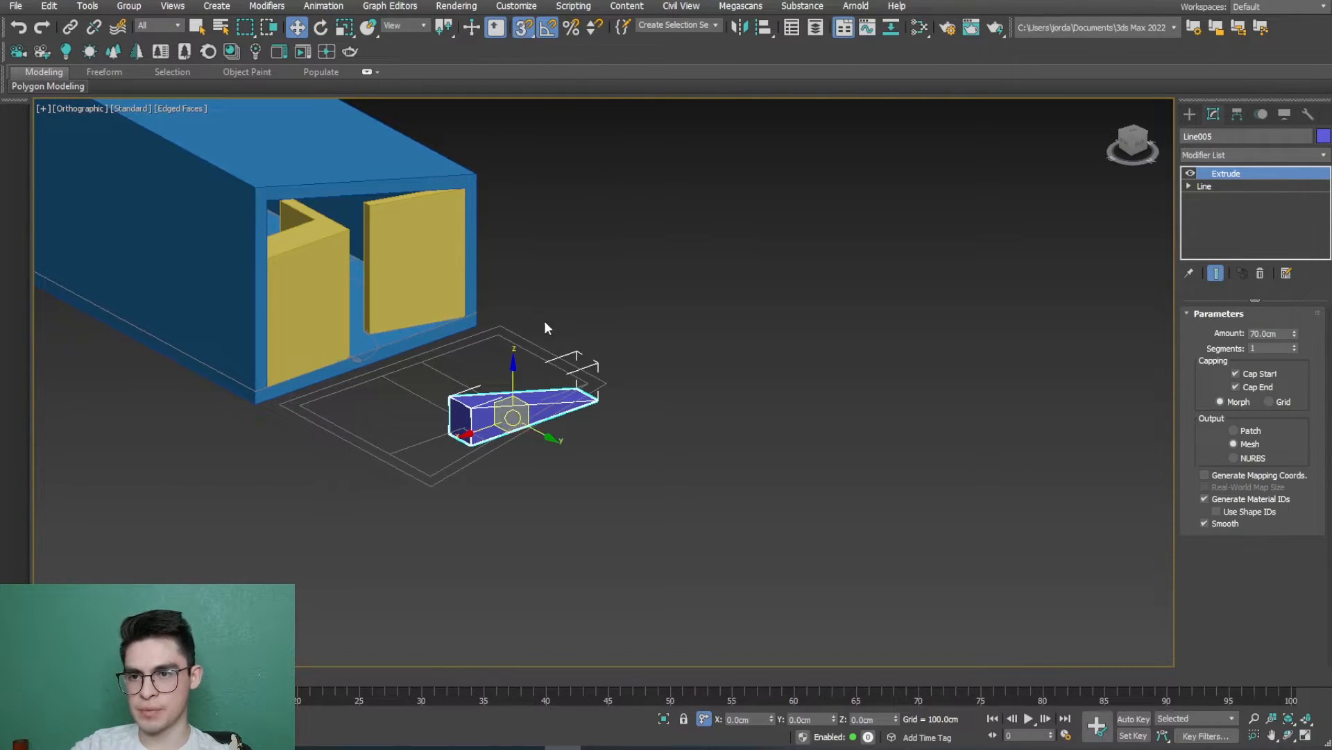
middle_click_drag(533, 397, 490, 423, "alt")
scroll(491, 423, "up", 6)
scroll(798, 397, "up", 2)
scroll(802, 392, "up", 3)
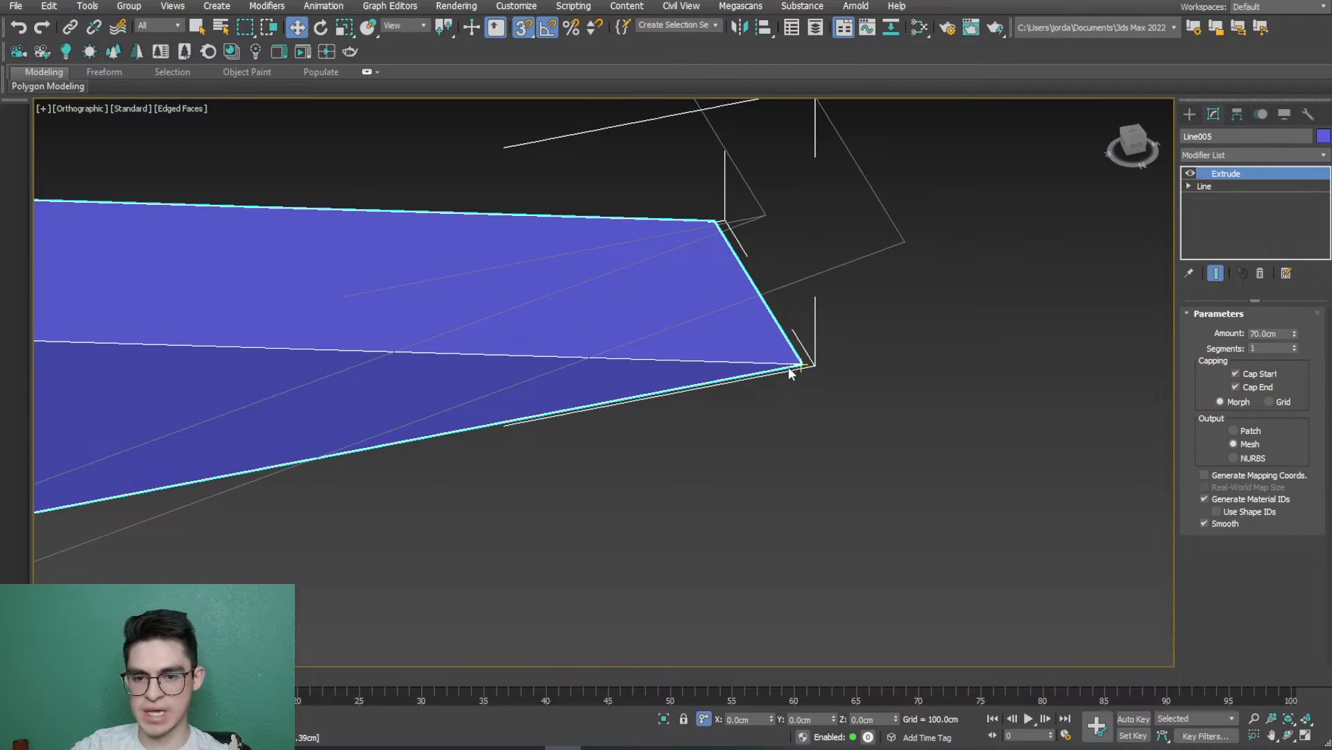
left_click_drag(801, 364, 785, 633)
scroll(657, 437, "down", 6)
middle_click_drag(657, 437, 785, 633)
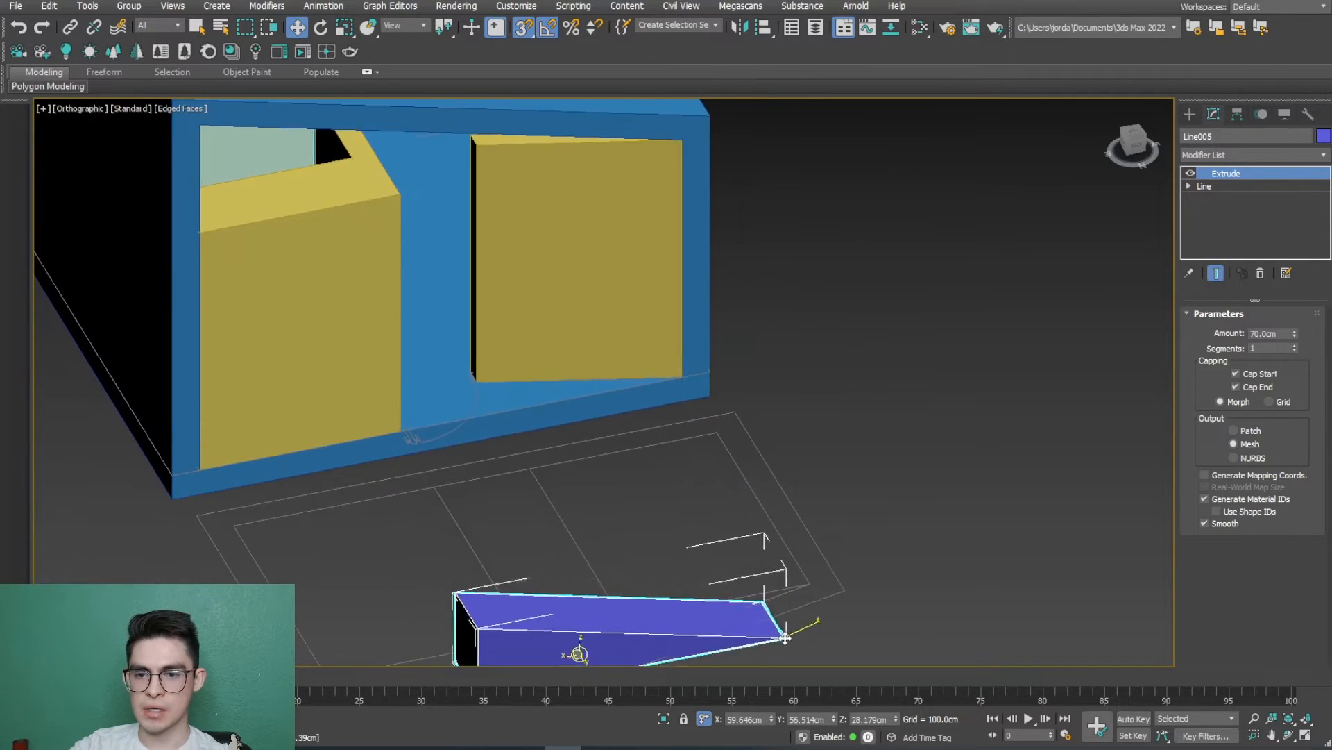
left_click_drag(785, 633, 742, 486)
middle_click_drag(716, 316, 741, 485)
scroll(720, 319, "up", 4)
left_click_drag(741, 486, 687, 212)
scroll(704, 301, "down", 4)
middle_click_drag(490, 397, 874, 402)
middle_click_drag(875, 402, 904, 395)
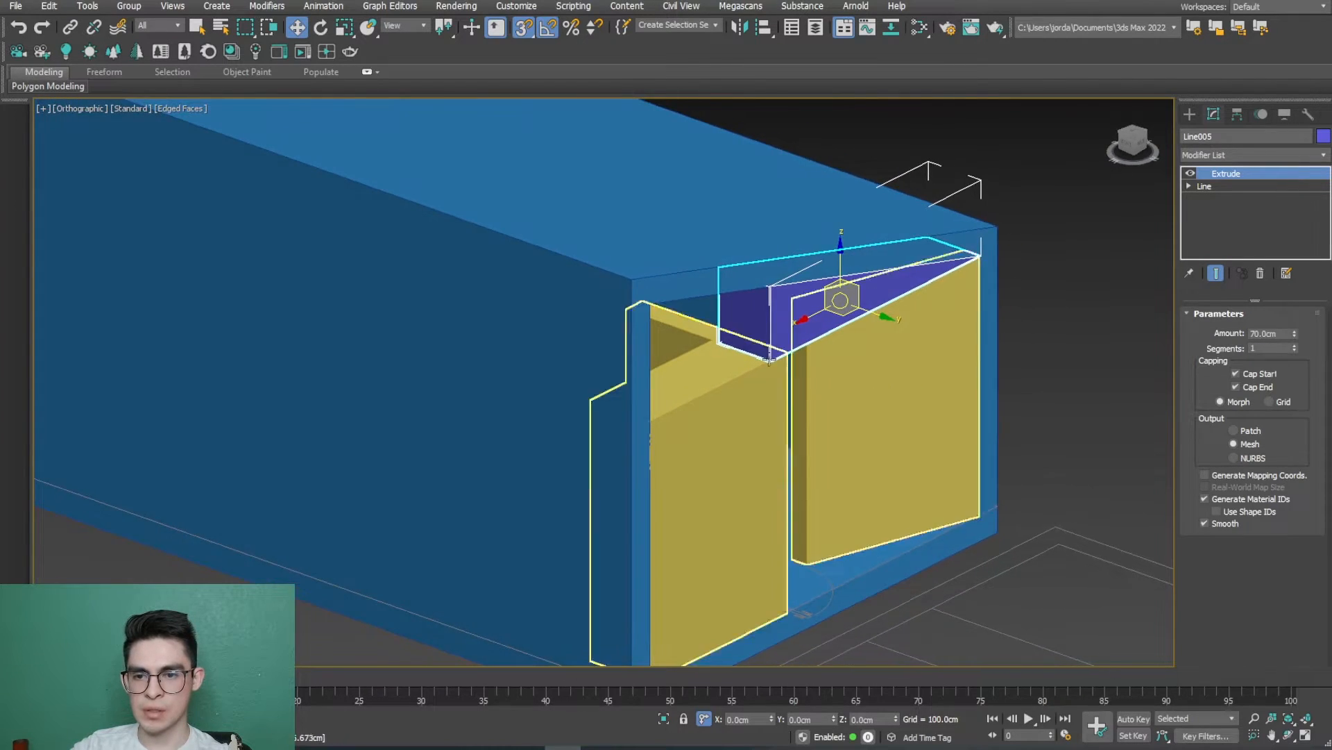
scroll(704, 349, "up", 8)
middle_click_drag(661, 361, 647, 379, "alt")
key("Return")
scroll(744, 333, "down", 8)
middle_click_drag(746, 354, 785, 430, "alt")
left_click(1021, 291)
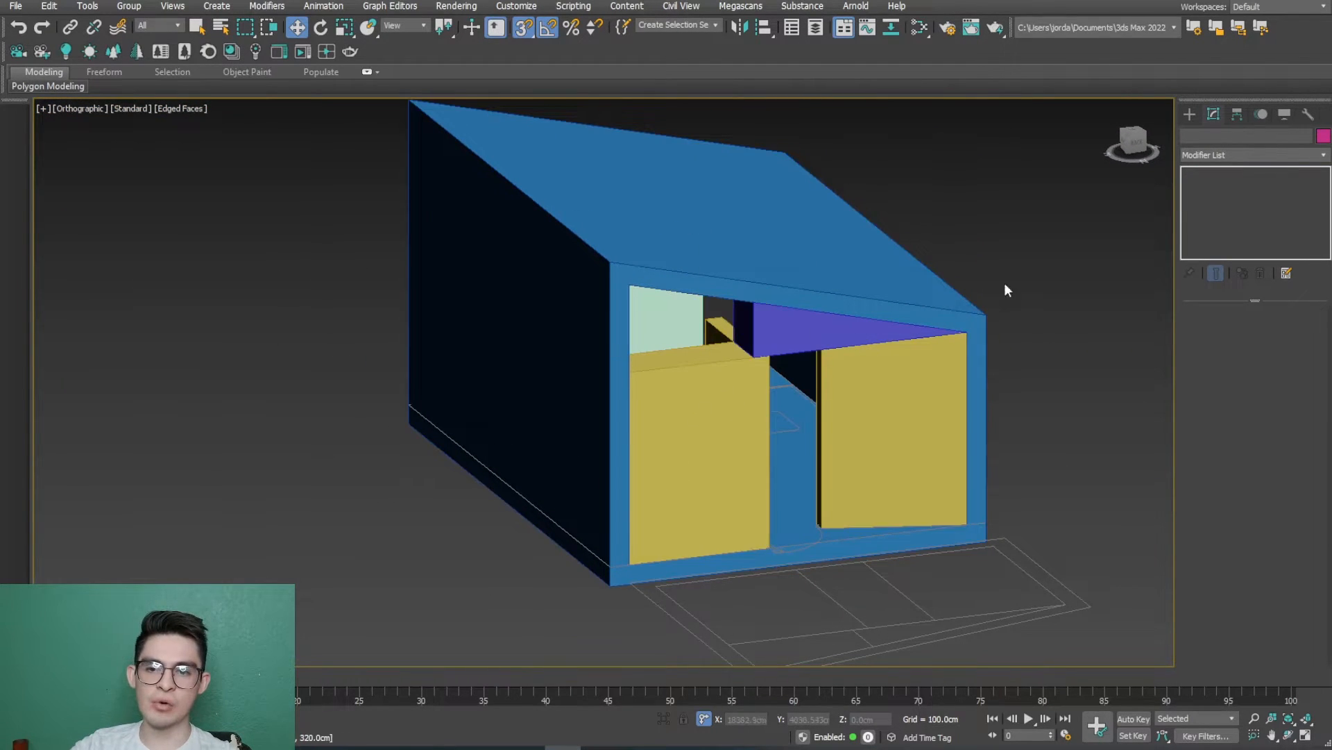
Step: In the back view, trace a closed four-sided spline over the remaining opening between the roof's high side and the violet triangular volume
key("k")
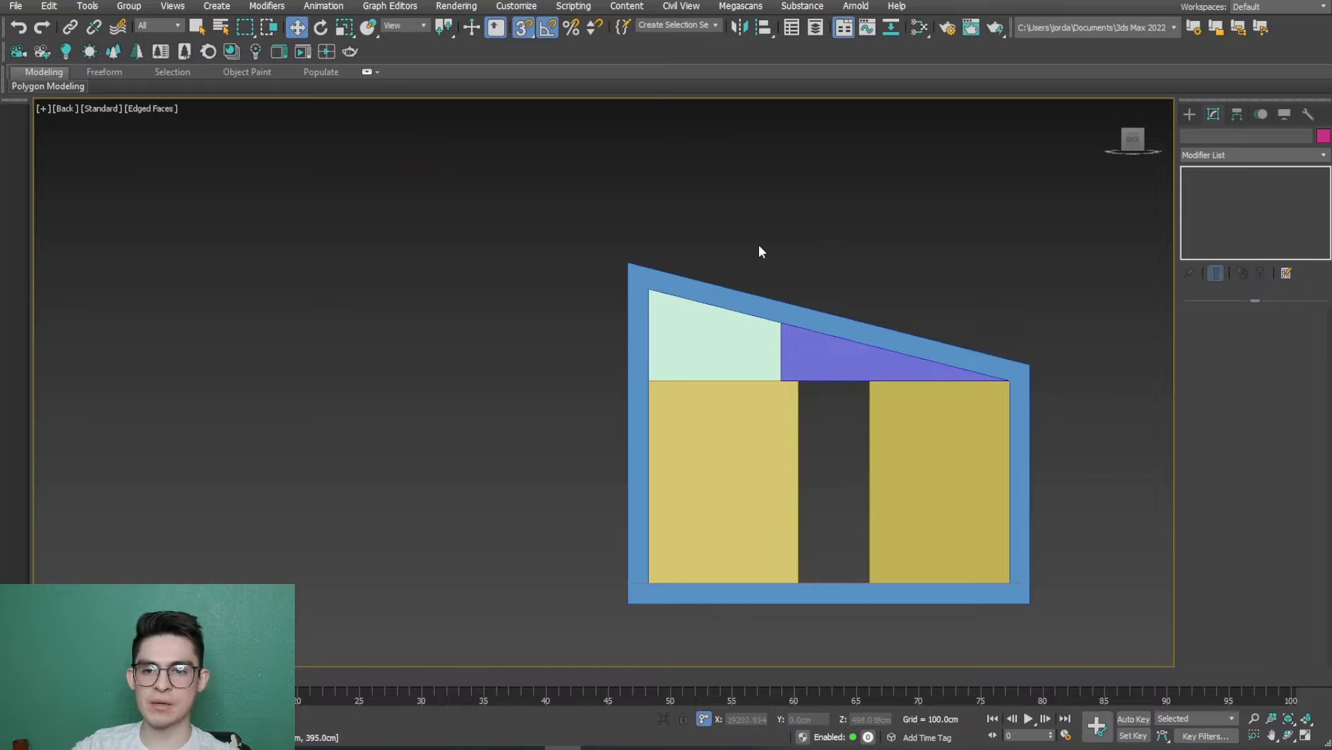
left_click(1189, 113)
left_click(1216, 231)
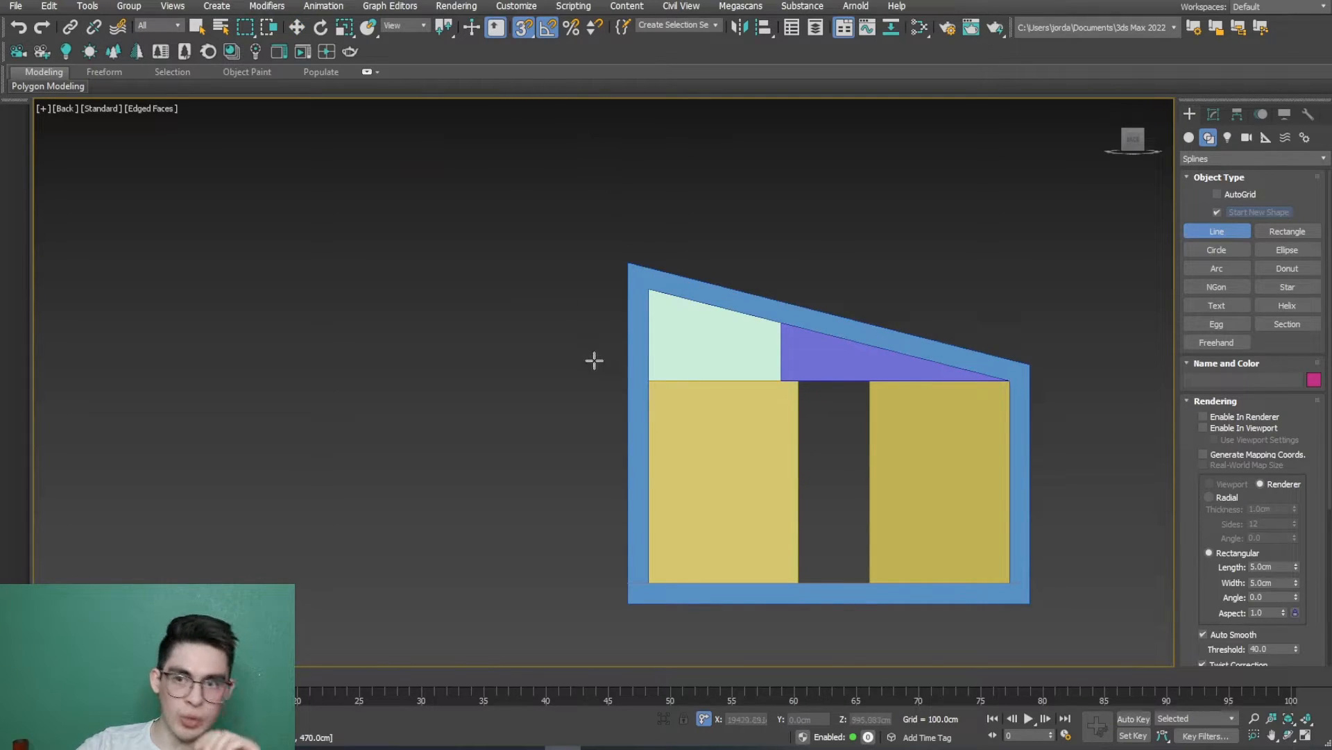
scroll(646, 361, "up", 3)
left_click(649, 380)
left_click(900, 290)
left_click(650, 411)
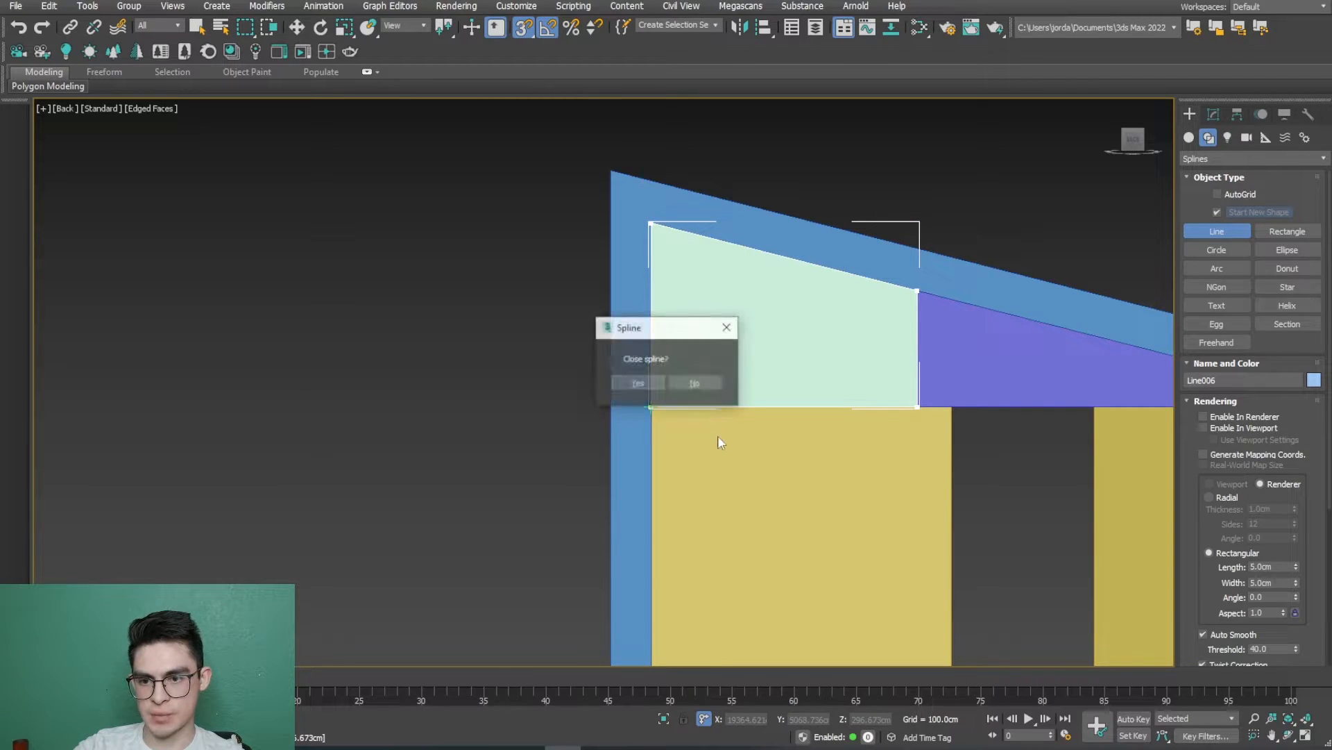
left_click(651, 385)
Step: Convert the four-sided outline to Editable Poly to turn it into a flat panel
middle_click_drag(651, 386, 798, 441, "alt")
scroll(798, 442, "up", 5)
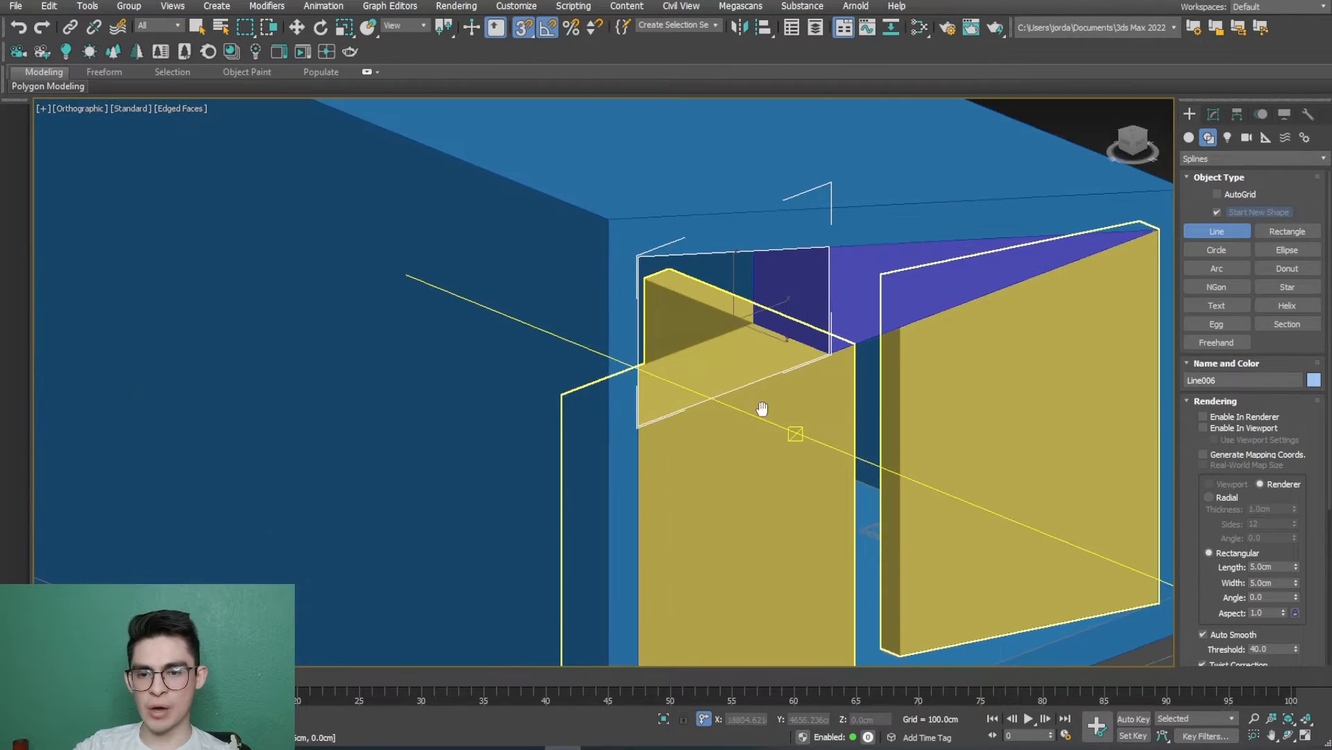
right_click(763, 334)
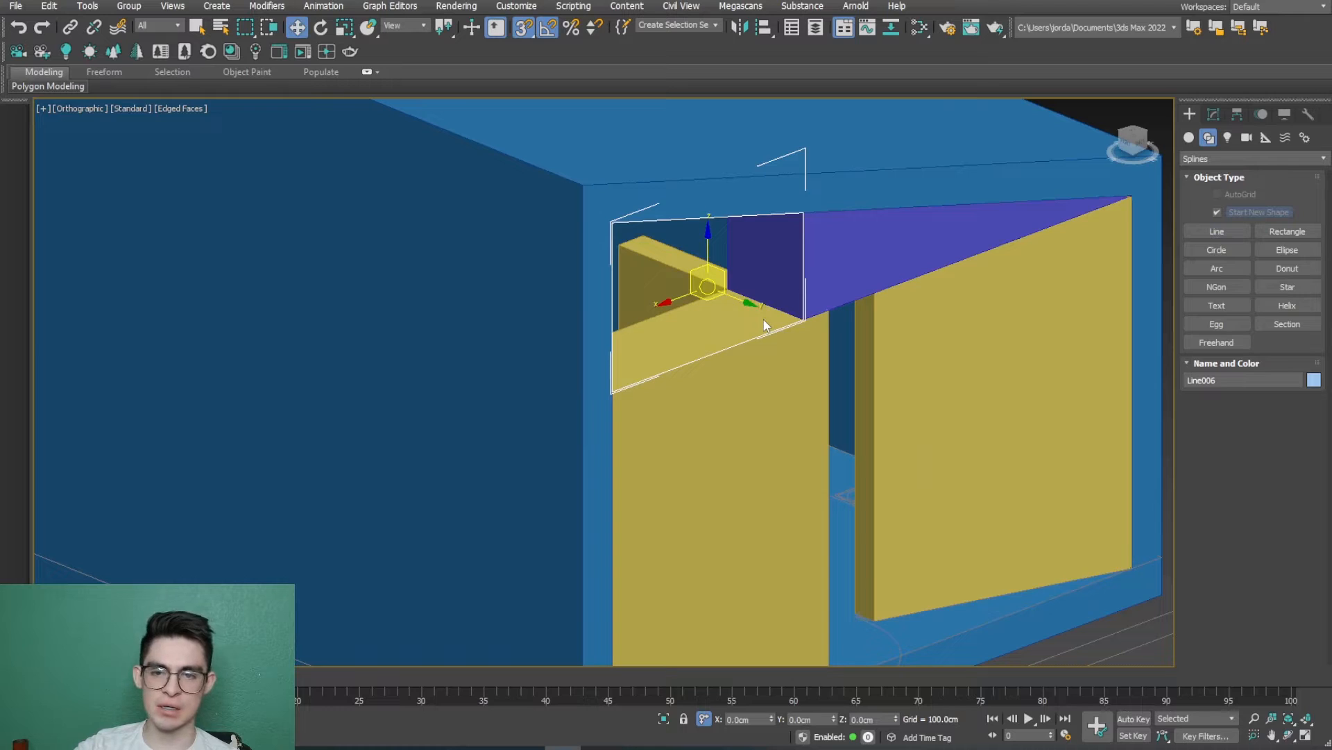
right_click(763, 319)
mouse_move(833, 502)
left_click(950, 525)
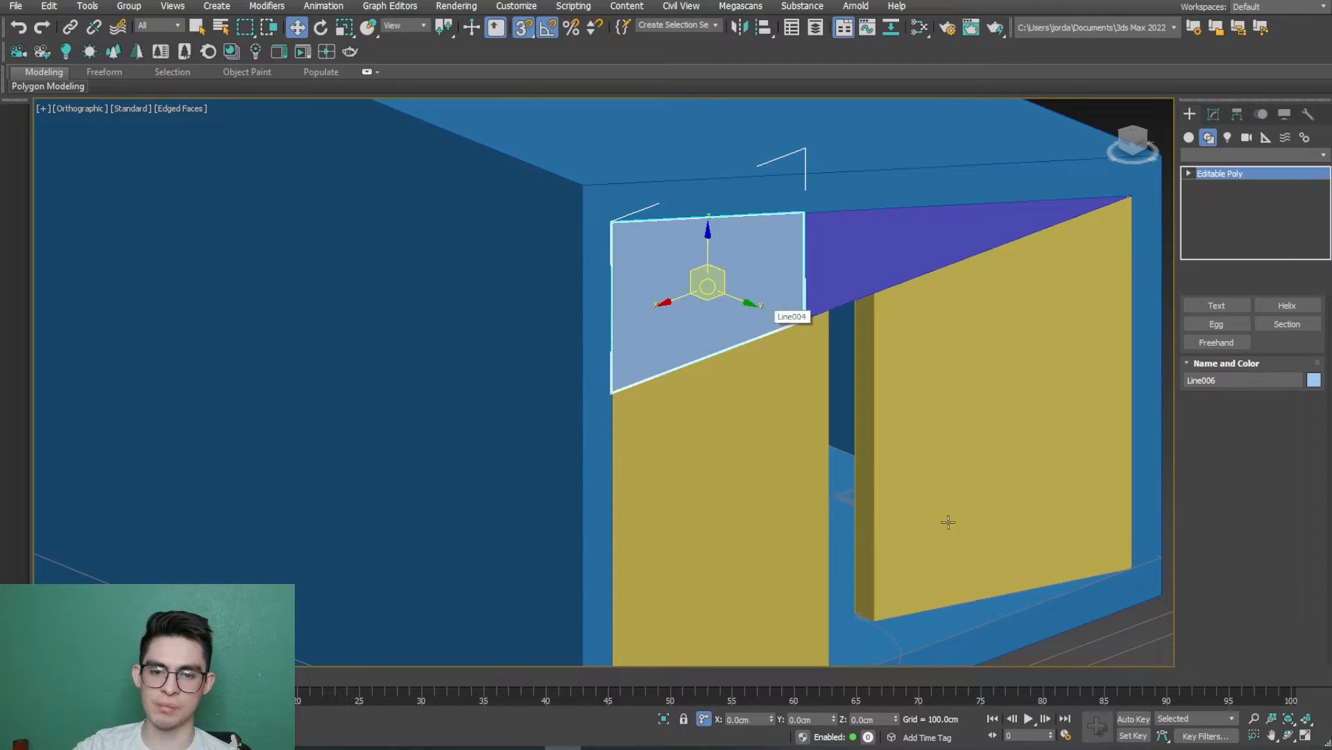
Step: Move the light blue panel inward along its depth axis, toward the rear of the violet triangular volume
middle_click_drag(724, 408, 750, 454)
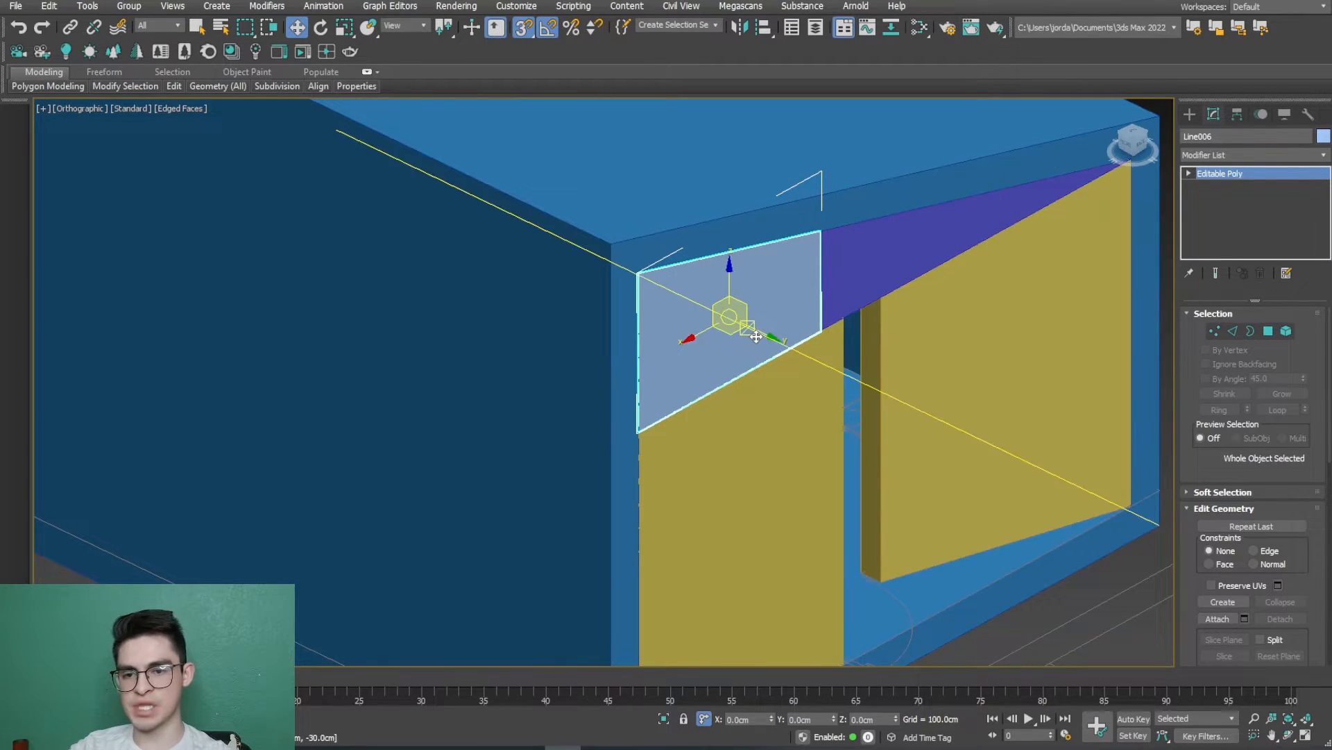
left_click_drag(766, 334, 739, 290)
middle_click_drag(734, 401, 681, 375, "alt")
scroll(684, 378, "down", 2)
middle_click_drag(749, 440, 727, 378)
Step: In the back view, create a plane filling the doorway between the two yellow walls
left_click(1133, 153)
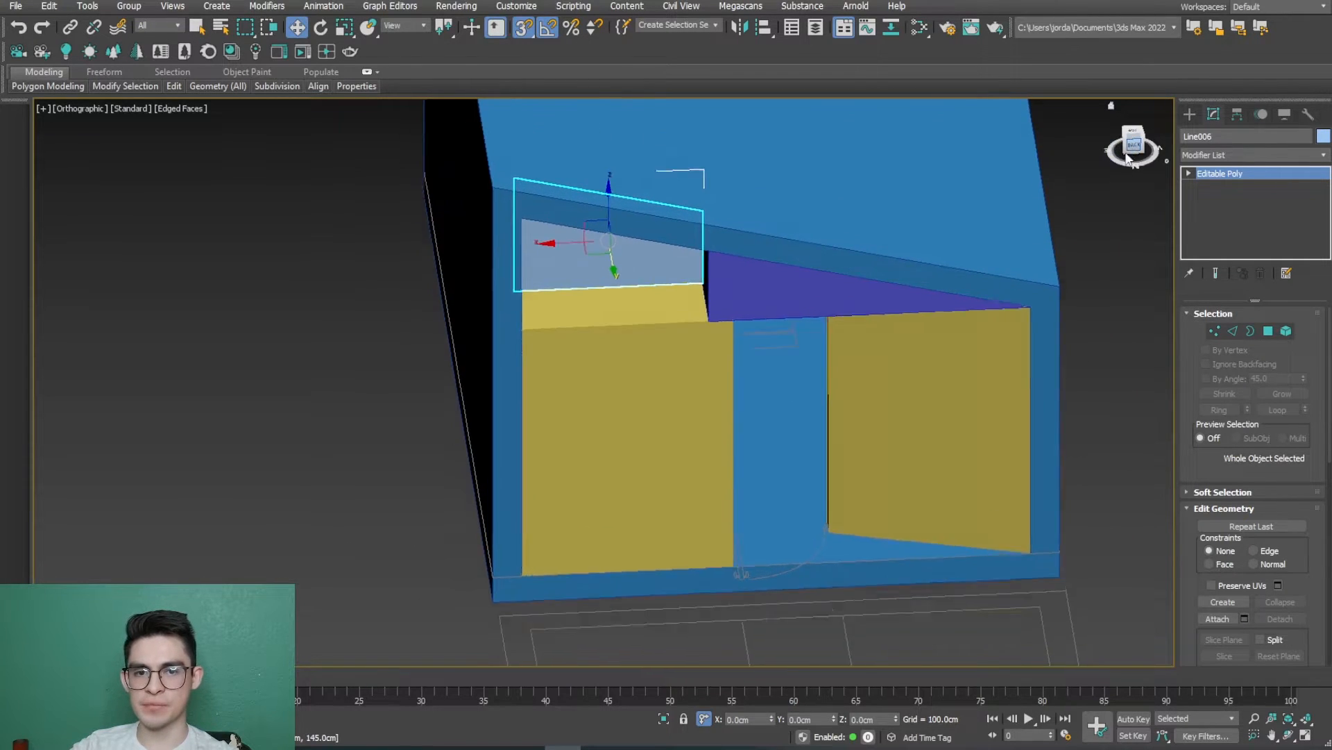
key("z")
scroll(867, 347, "down", 6)
middle_click_drag(862, 356, 696, 205)
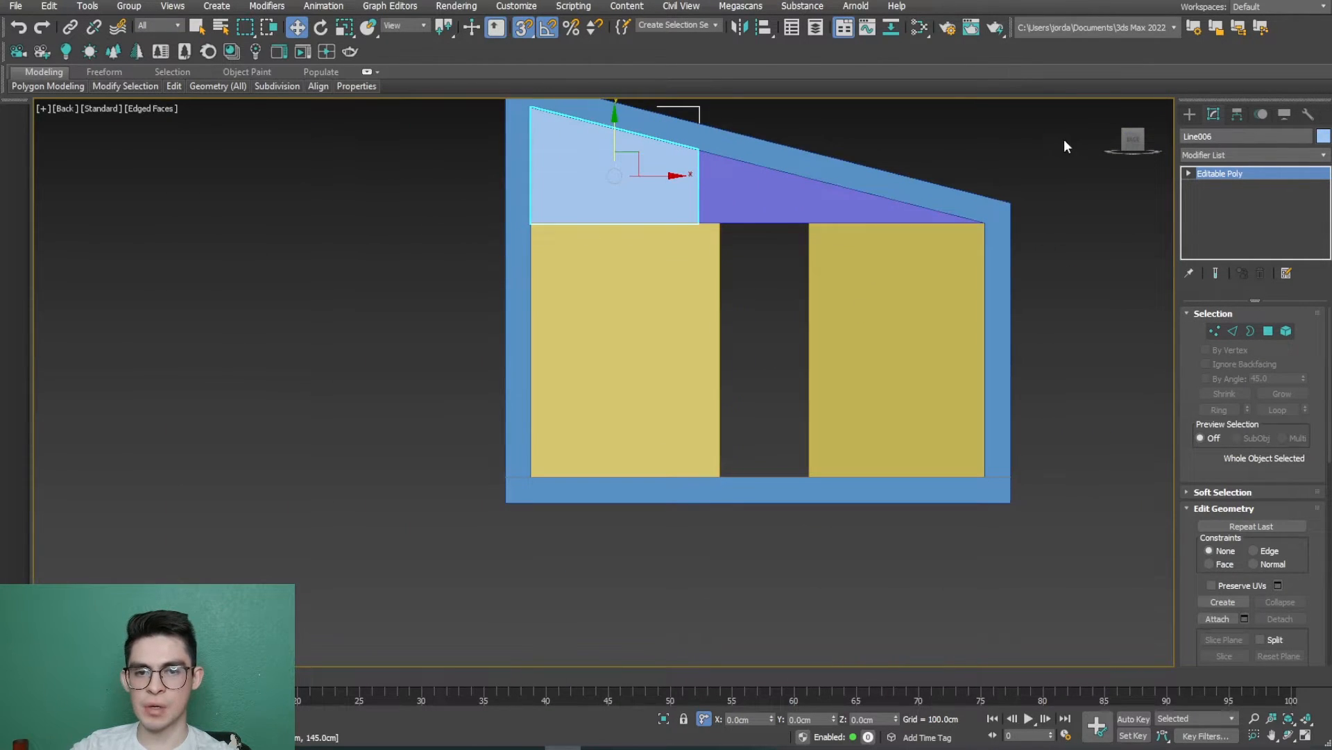
left_click(1068, 144)
left_click(1190, 114)
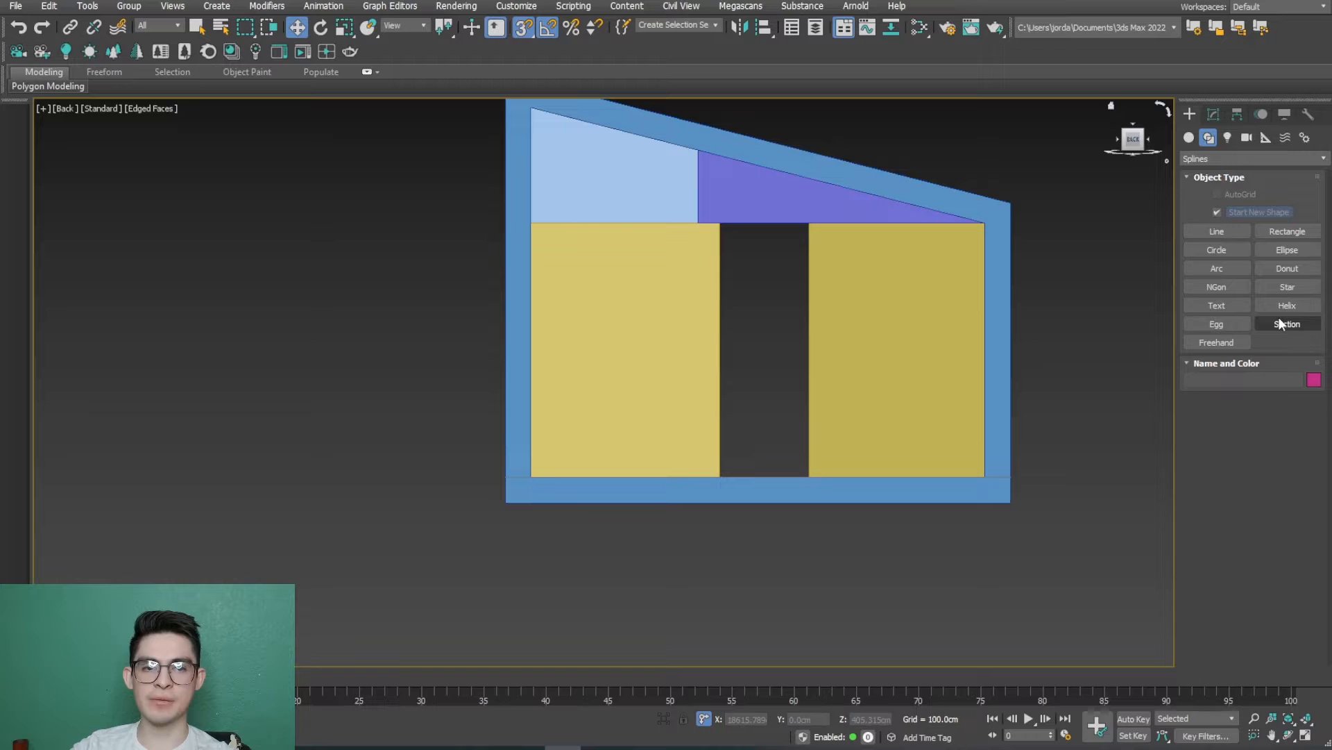
left_click(1188, 138)
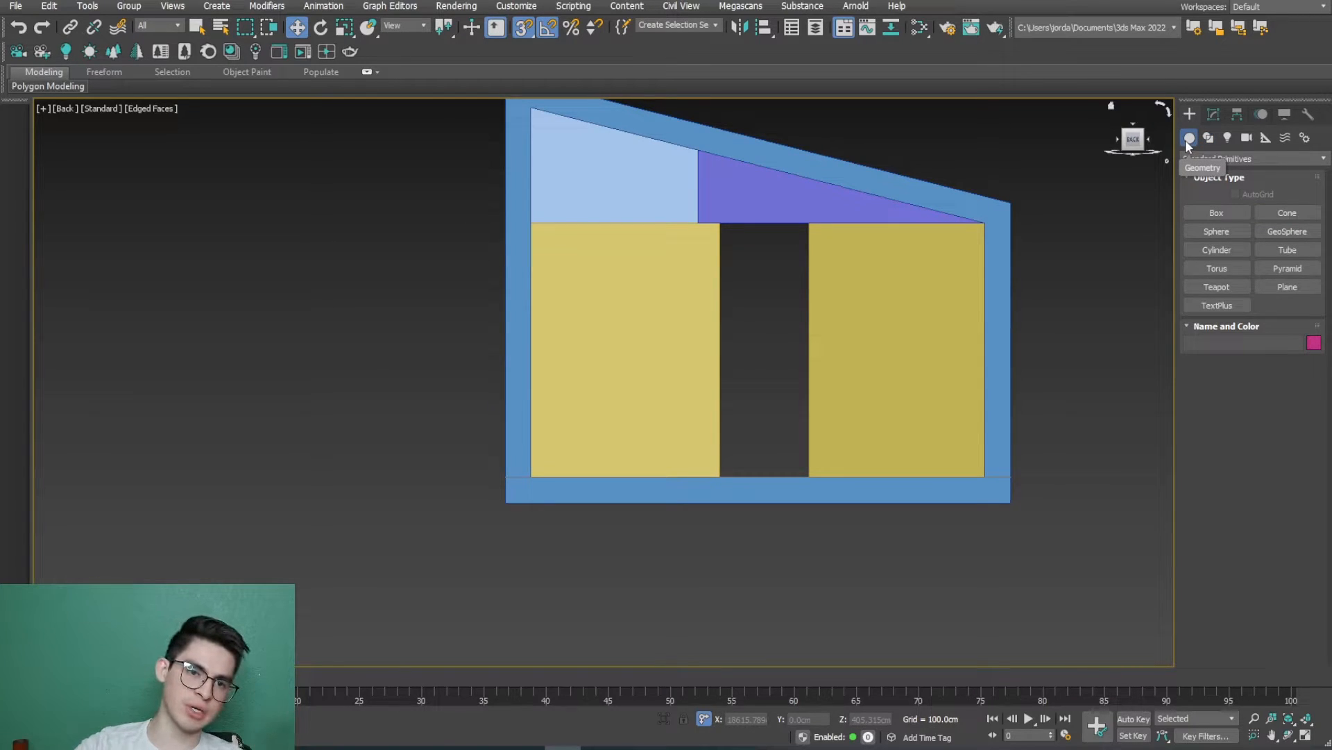
left_click(1279, 288)
left_click_drag(808, 466, 727, 229)
middle_click_drag(774, 347, 690, 419, "alt")
Step: Move the door plane back into the module, snapping its lower corner to the door's hinge point in the floor plan
key("w")
left_click_drag(707, 376, 800, 485)
scroll(981, 290, "up", 5)
key("F3")
middle_click_drag(1017, 324, 800, 485)
mouse_move(800, 485)
left_mouse_down()
mouse_move(833, 510)
mouse_move(875, 482)
mouse_move(873, 447)
mouse_move(846, 412)
left_mouse_up()
scroll(874, 481, "up", 4)
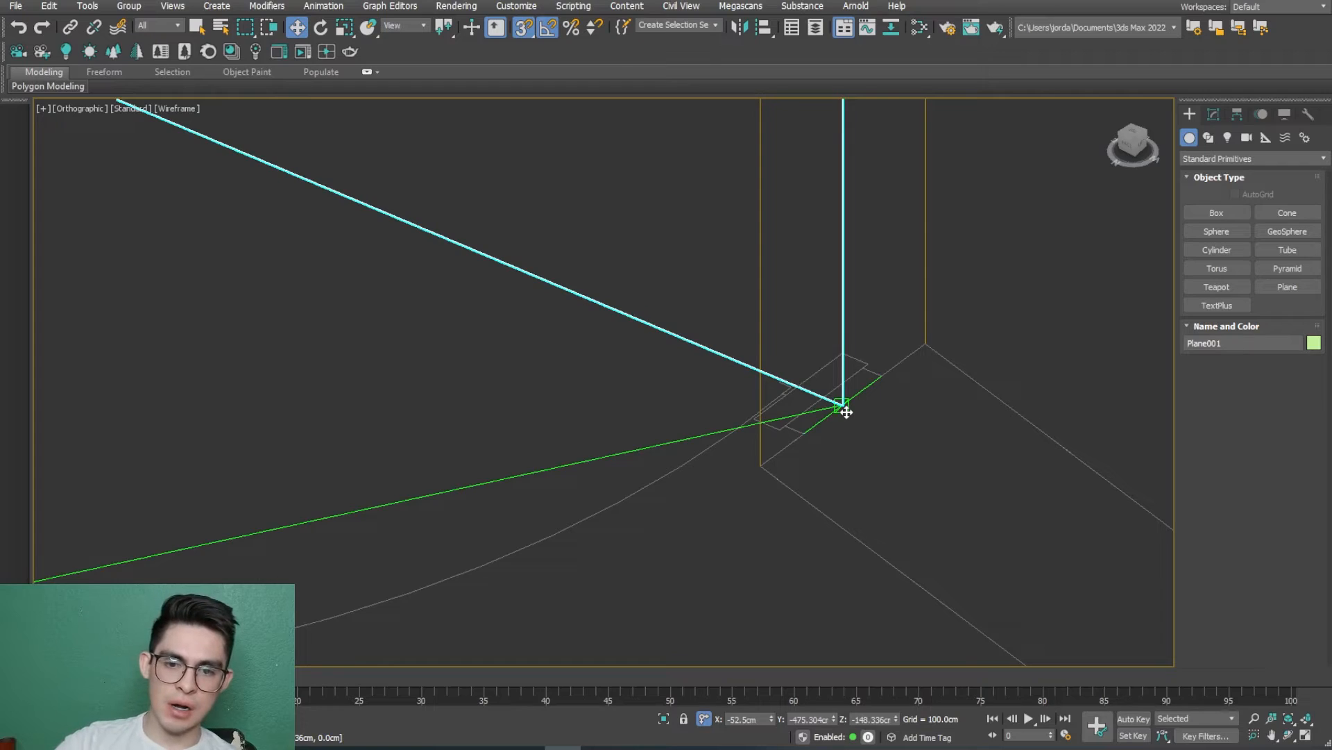
left_click_drag(845, 407, 845, 407)
scroll(479, 470, "down", 3)
middle_click_drag(479, 469, 594, 473, "alt")
scroll(578, 479, "down", 2)
key("F3")
scroll(594, 473, "down", 2)
middle_click_drag(539, 376, 618, 344)
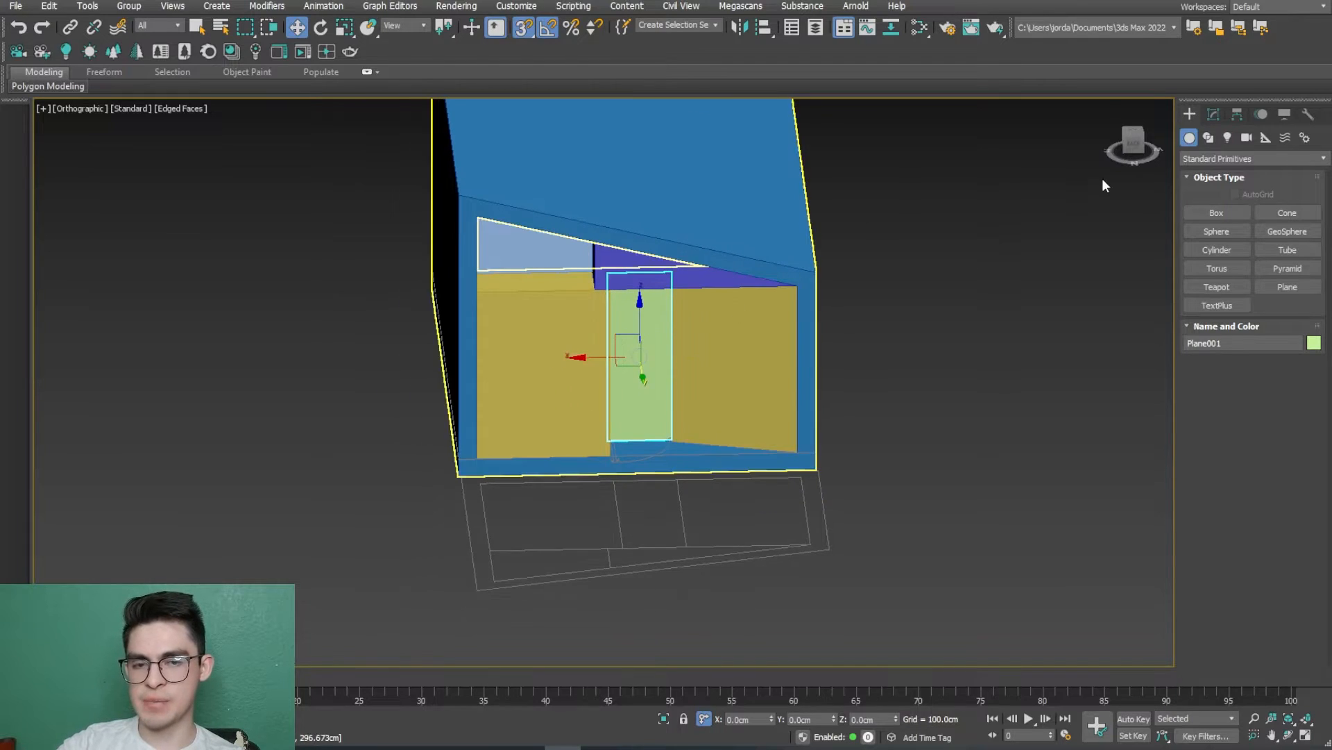
Step: Convert the door plane to Editable Poly and attach the light blue upper panel to it
left_click(1214, 114)
right_click(913, 361)
mouse_move(972, 547)
left_click(1090, 559)
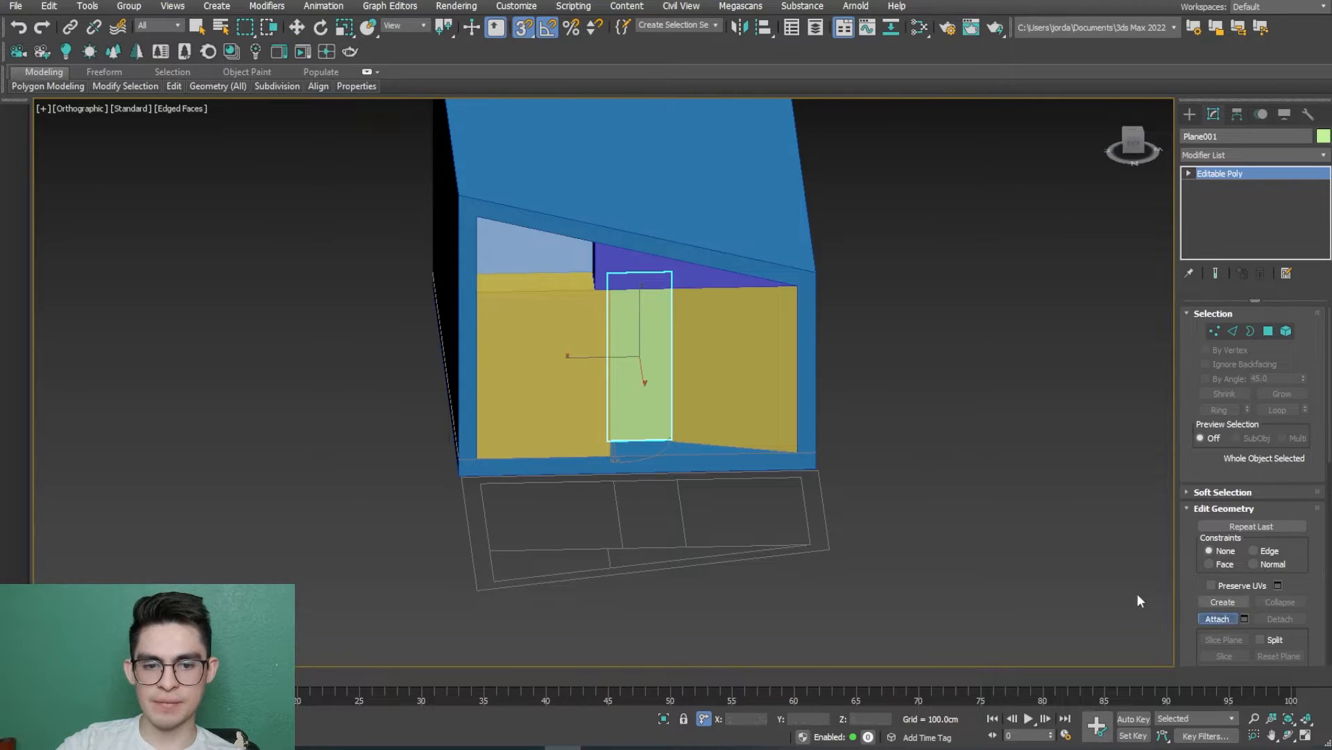
left_click(501, 236)
left_click(1215, 618)
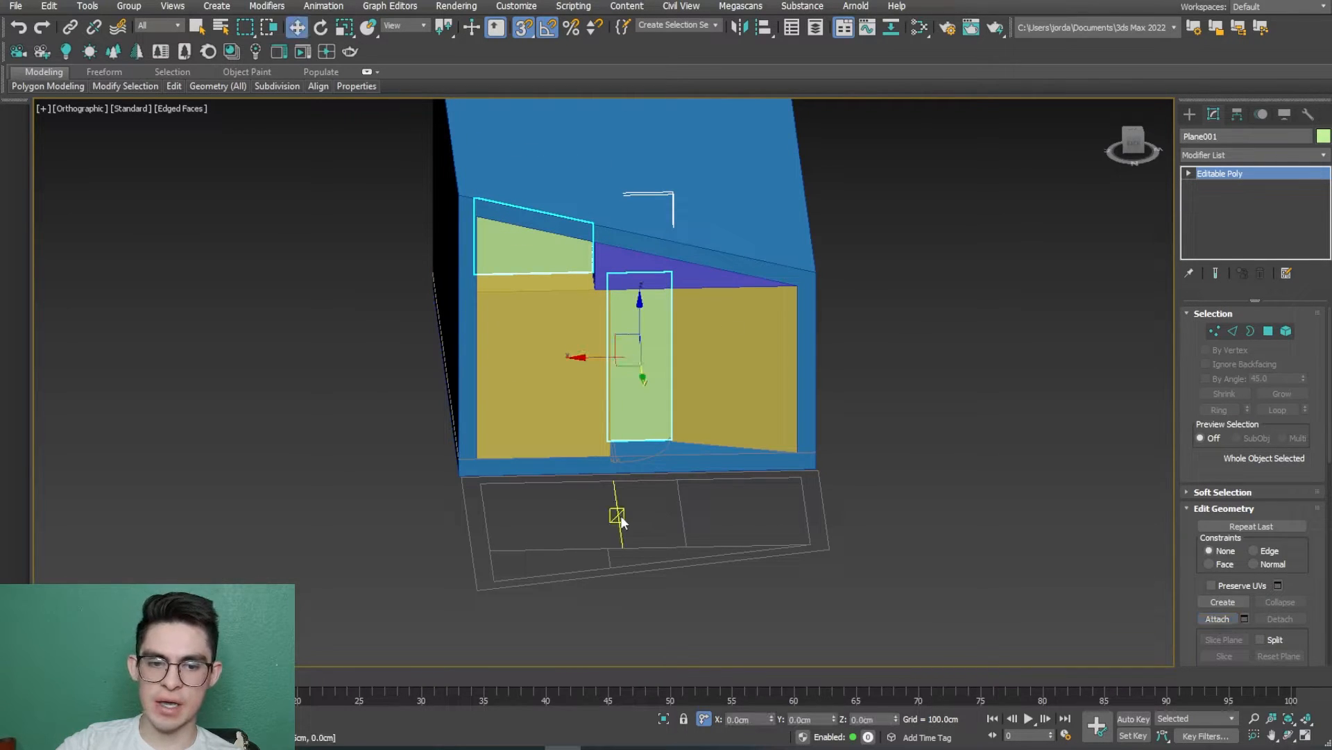
Step: Isolate the combined door and upper panel object and view it straight on from the back
key("alt+w")
key("alt+w")
key("alt+q")
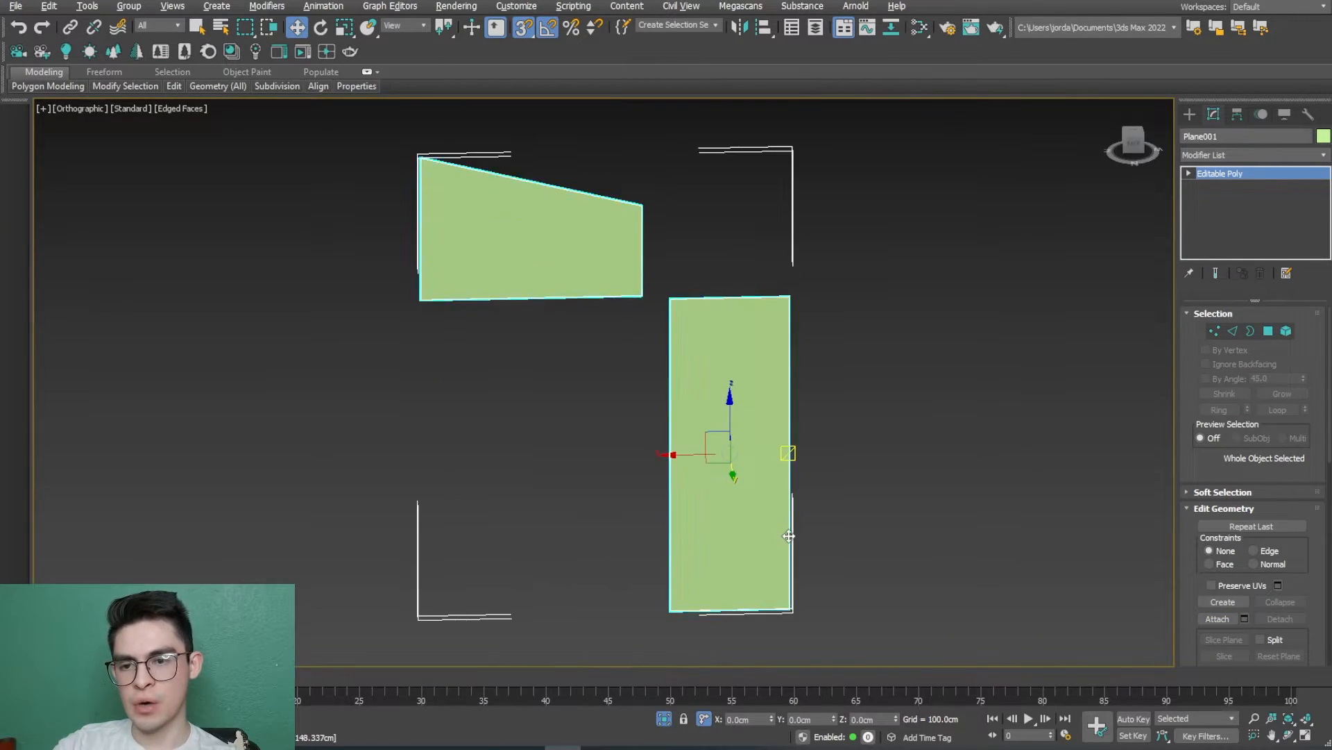
left_click(1135, 144)
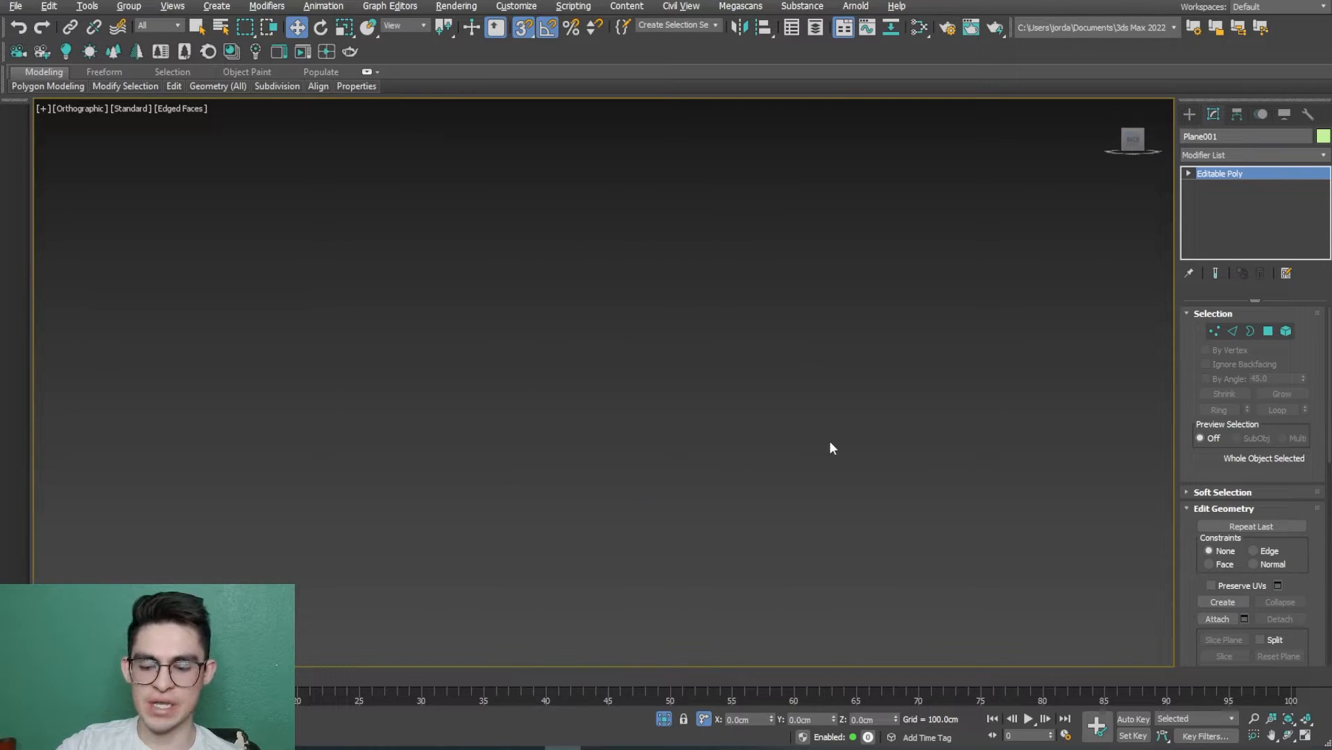
key("z")
scroll(801, 450, "down", 2)
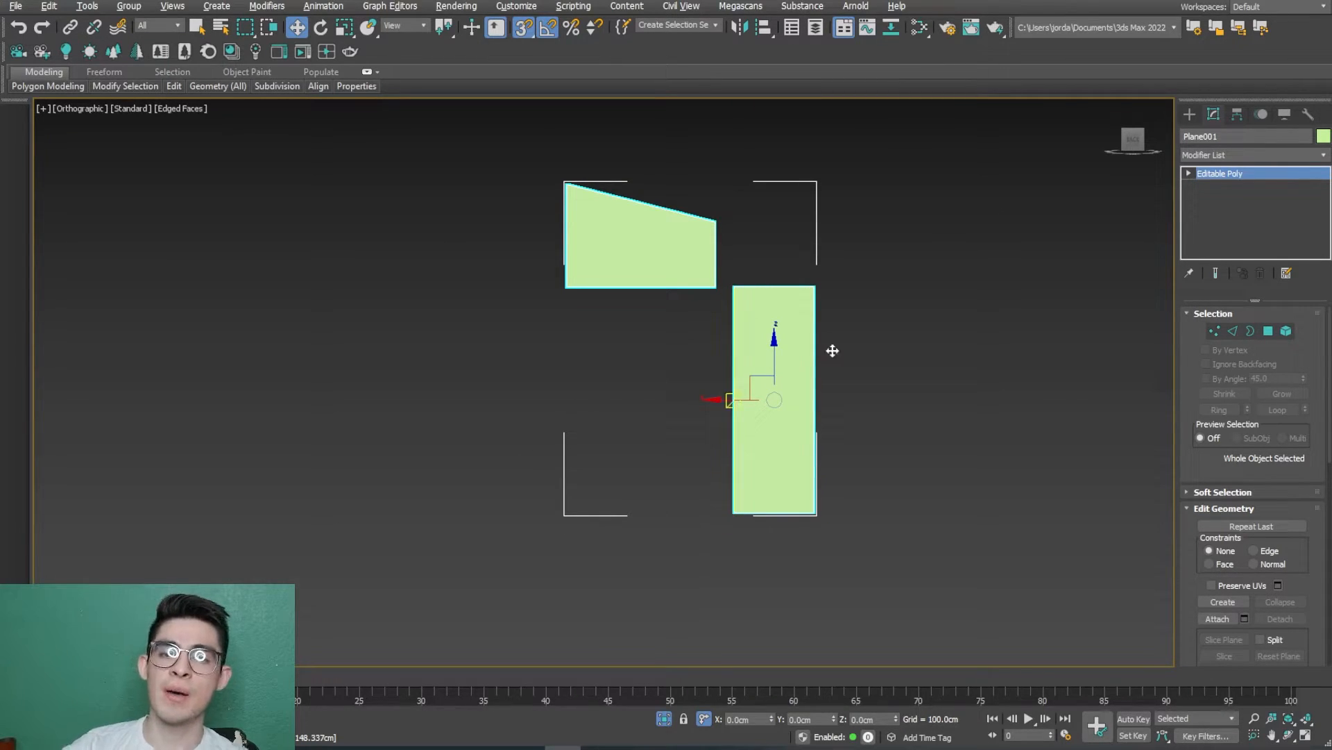
Step: Inset the polygons of both the door and the upper panel by 5 cm to form frame borders
left_click(1268, 332)
left_click_drag(893, 575, 644, 205)
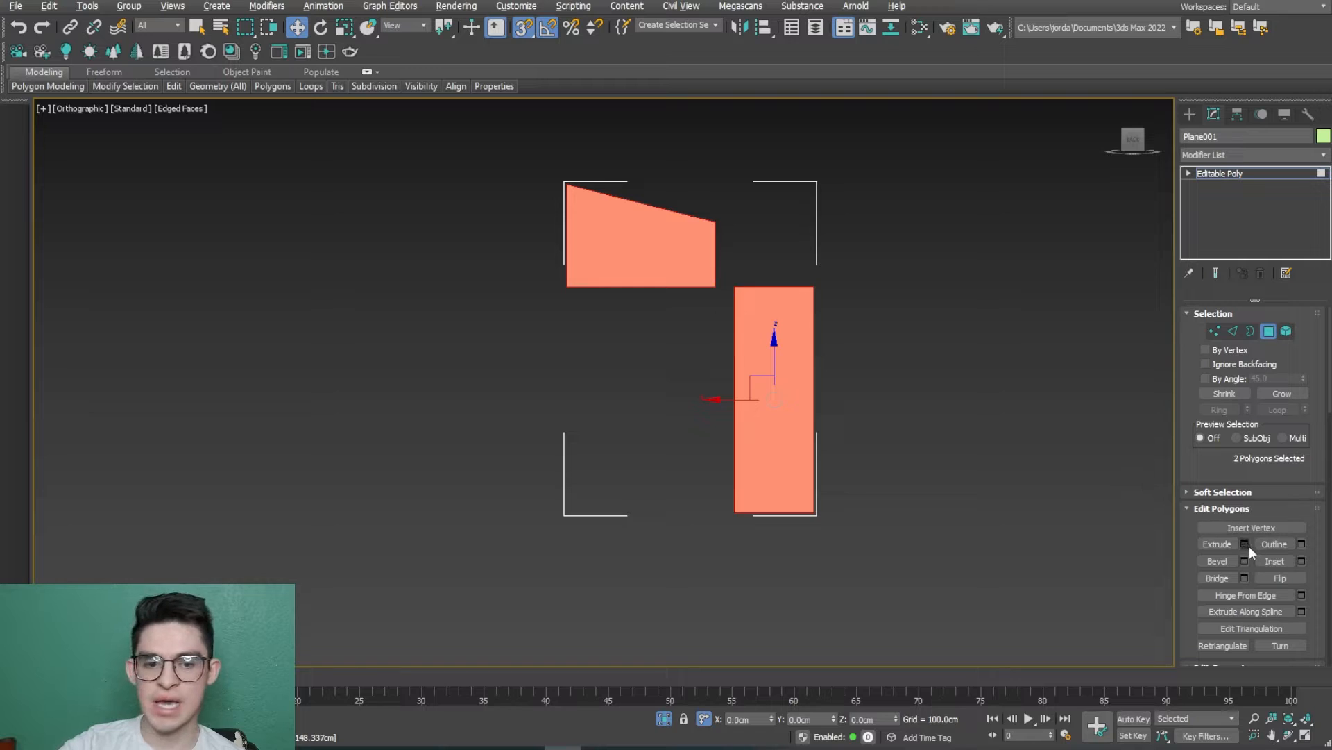
left_click(1301, 561)
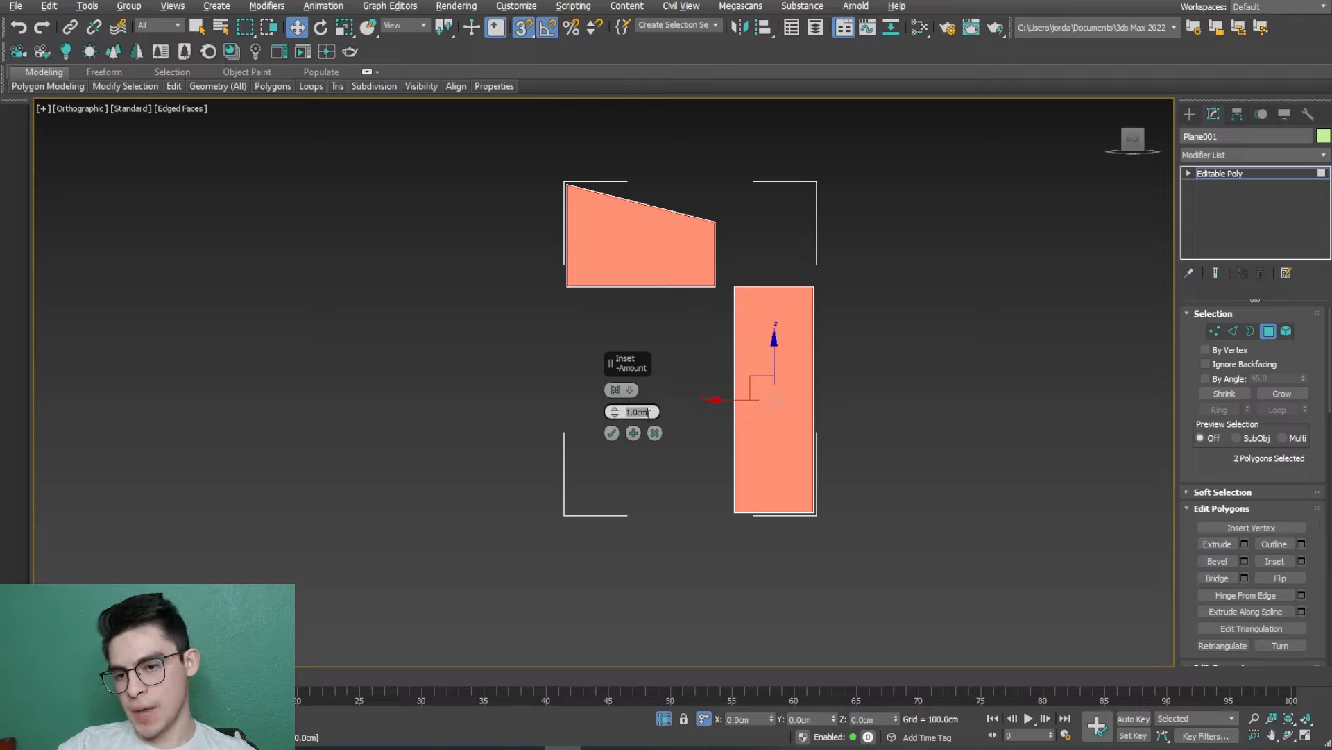
scroll(689, 345, "up", 8)
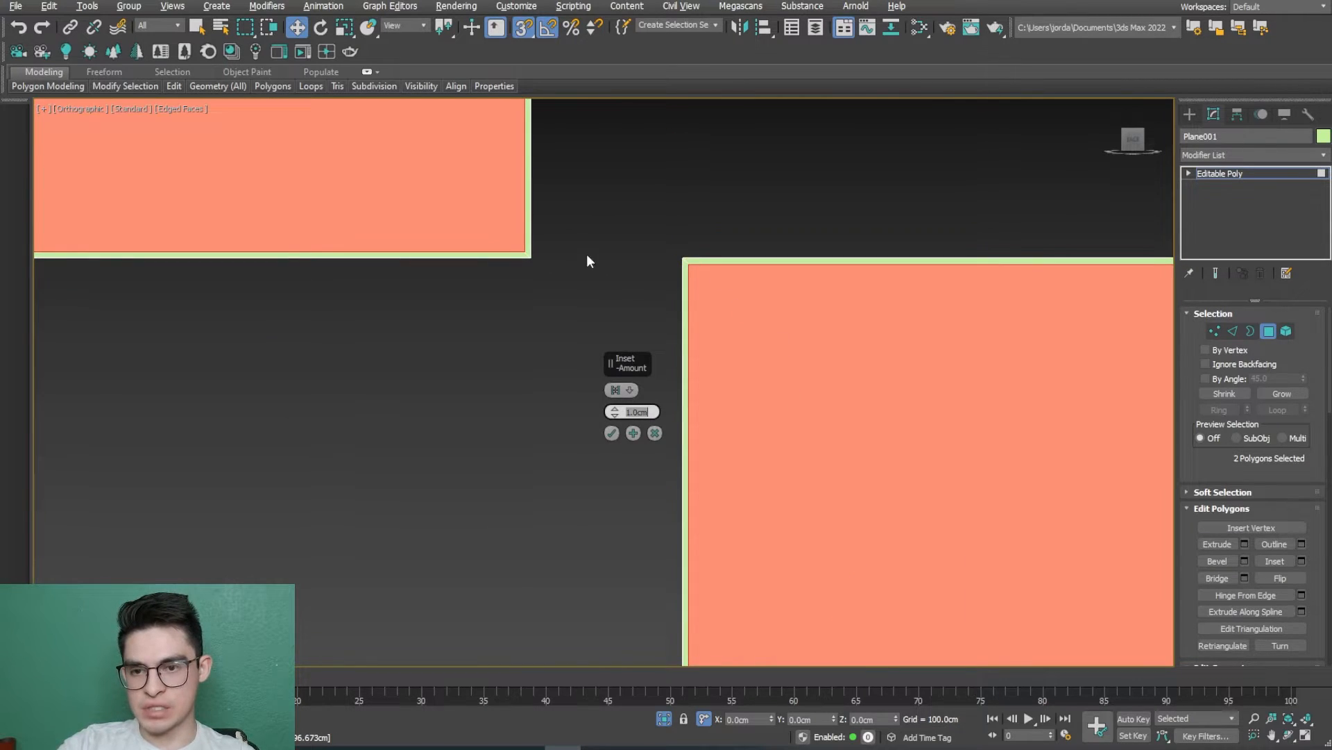
scroll(630, 266, "down", 4)
key("Return")
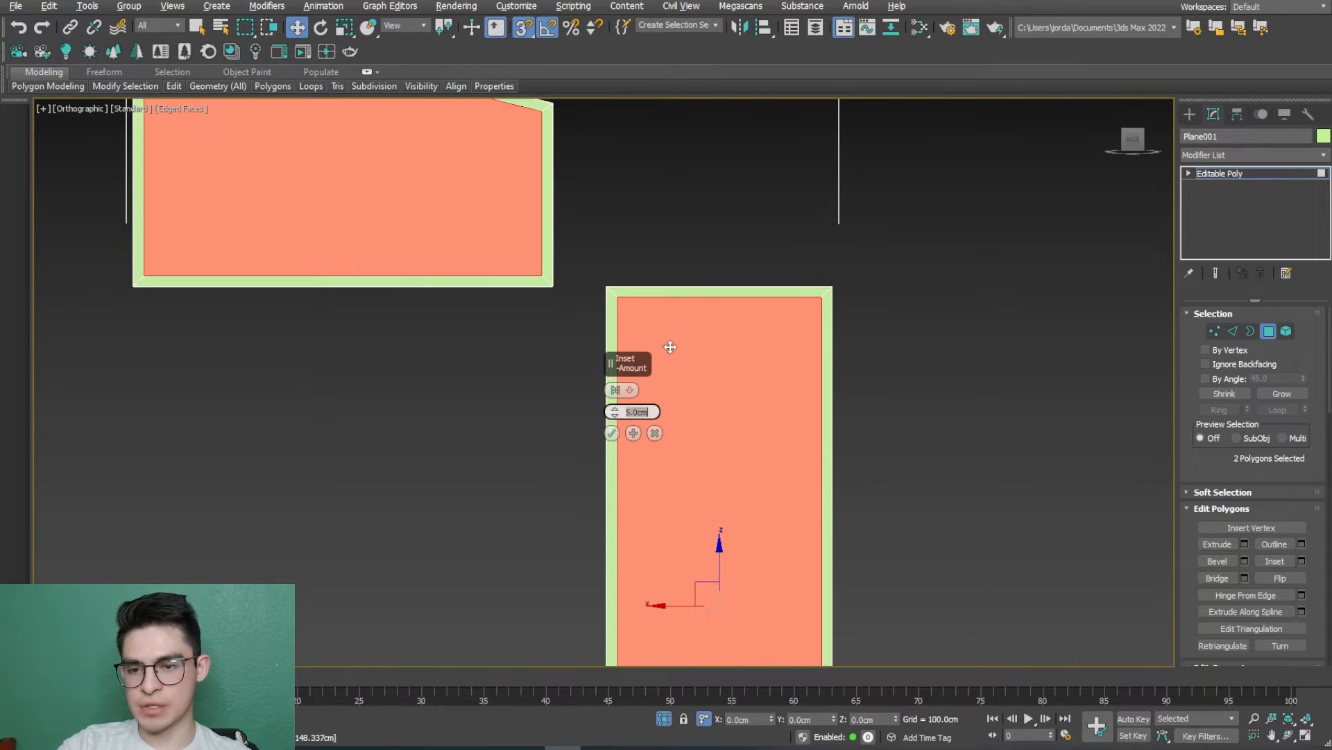
left_click(611, 434)
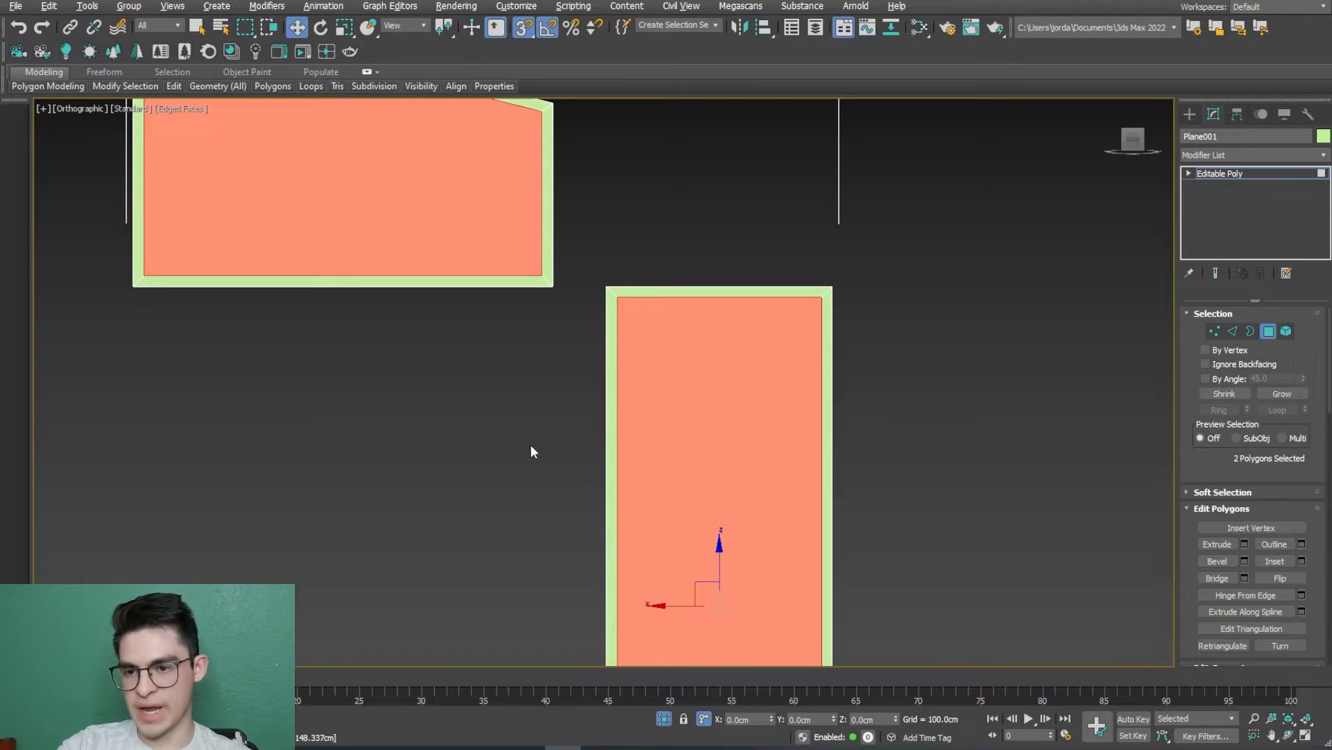
Step: Detach the two inner polygons as a separate object named CRISTALES MODEULO TRASERO
scroll(530, 442, "down", 4)
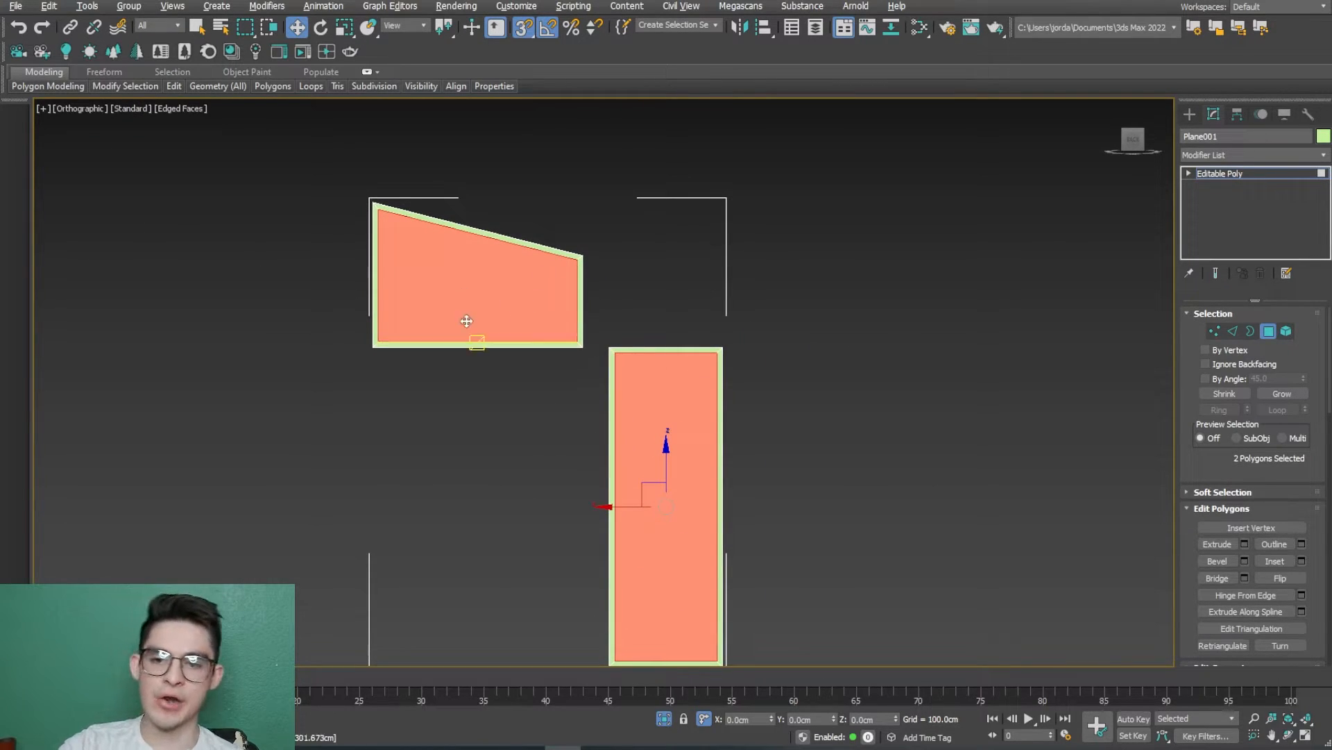
scroll(597, 366, "up", 3)
scroll(519, 395, "down", 3)
middle_click_drag(519, 394, 558, 337)
scroll(1204, 476, "down", 4)
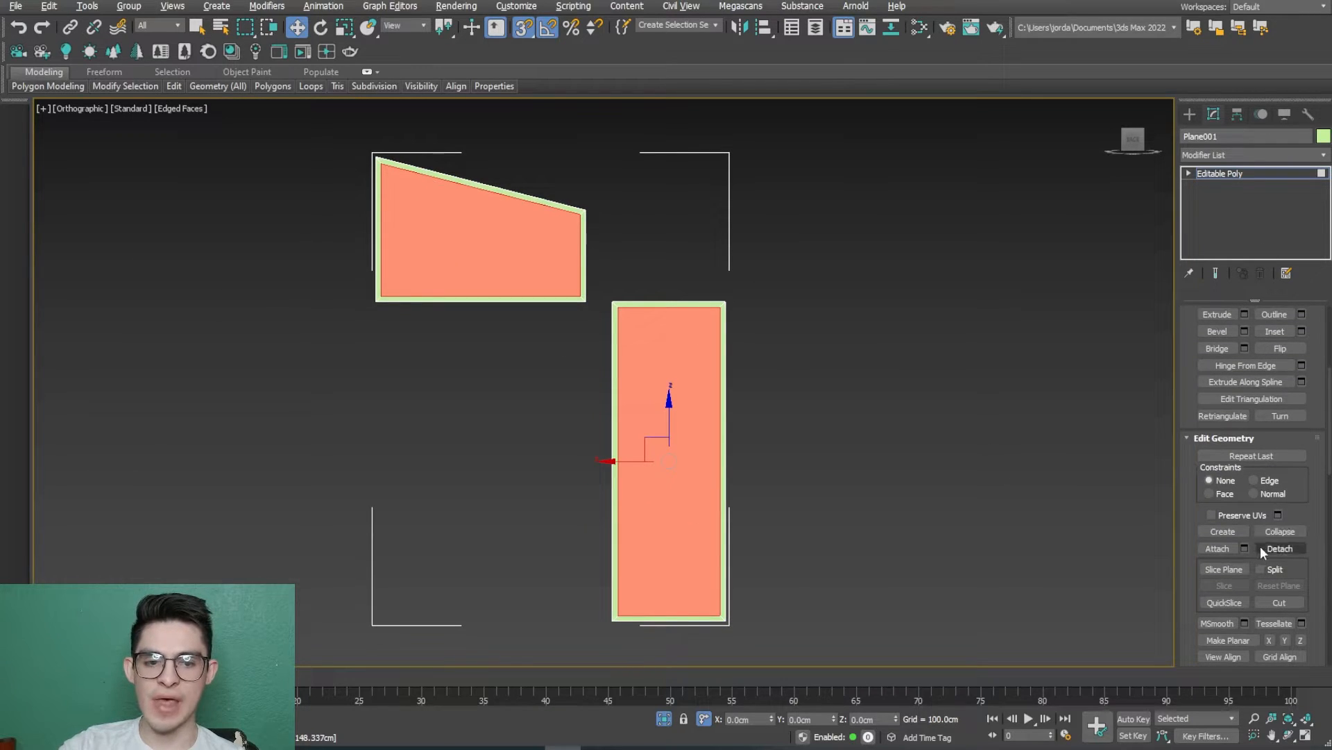
left_click(1260, 545)
type("CRISTALES MODELO")
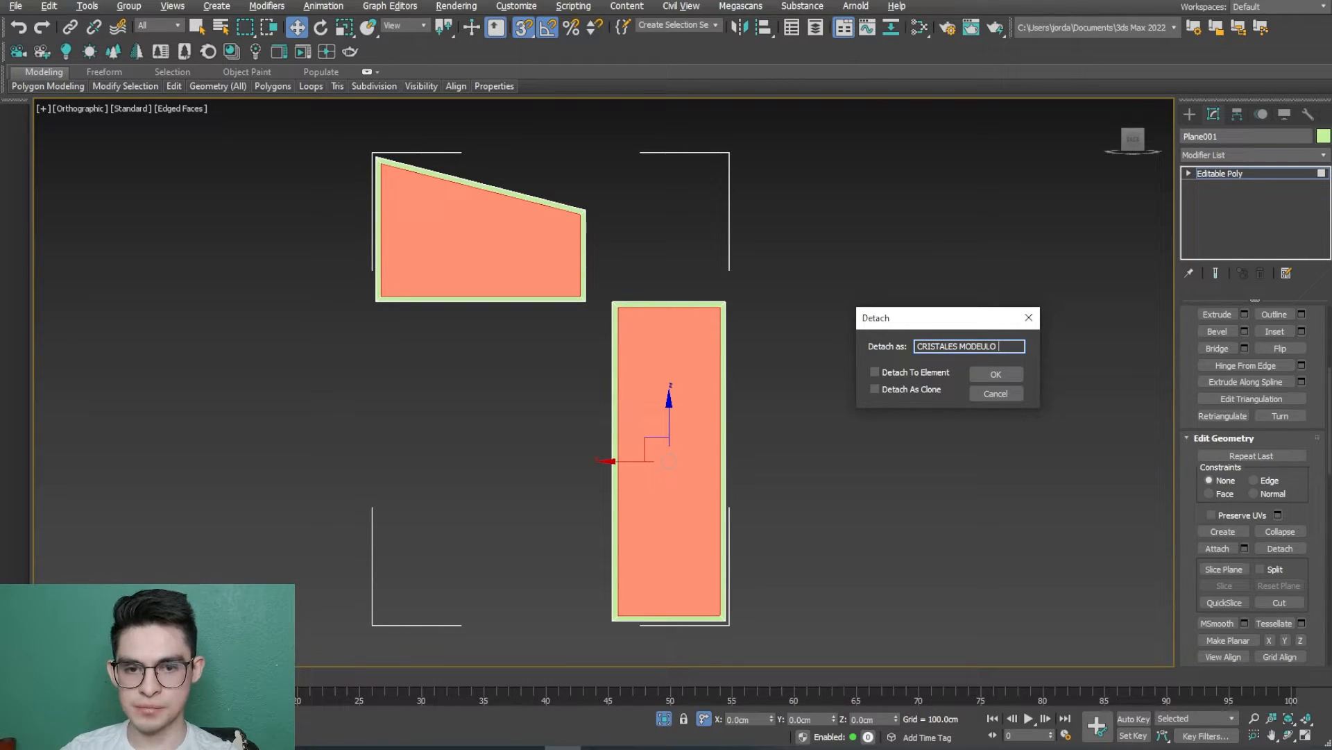
type("ERO")
key("Return")
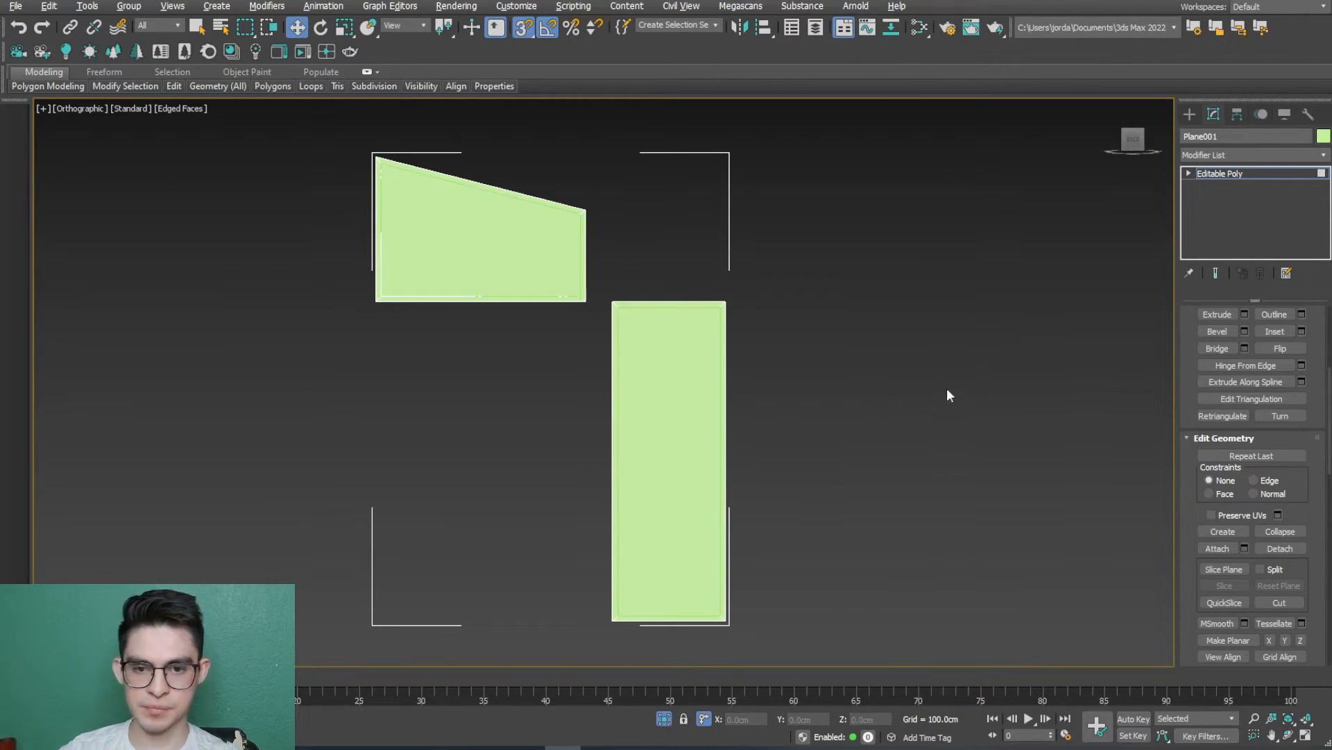
Step: Change the object color of the remaining frame borders to dark red
left_click_drag(1188, 310, 1183, 633)
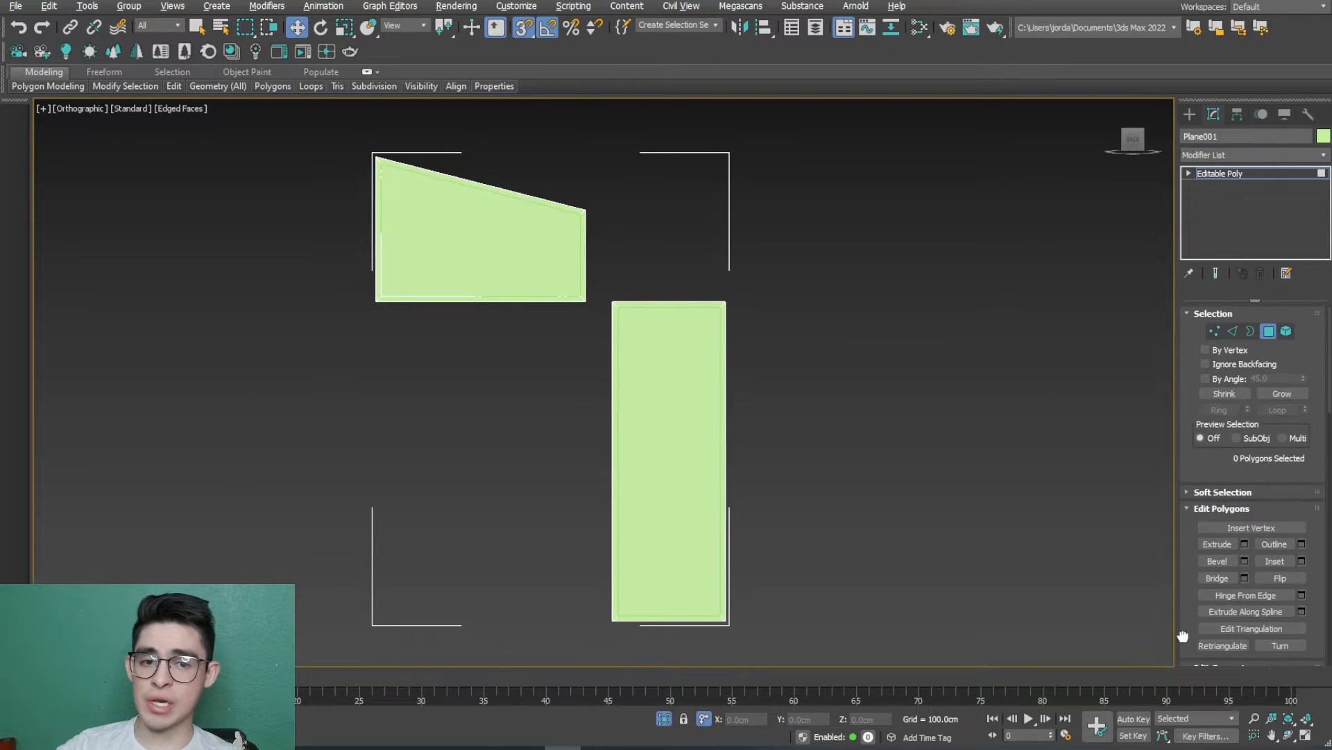
scroll(687, 454, "down", 2)
middle_click_drag(726, 497, 682, 518, "alt")
left_click(1325, 136)
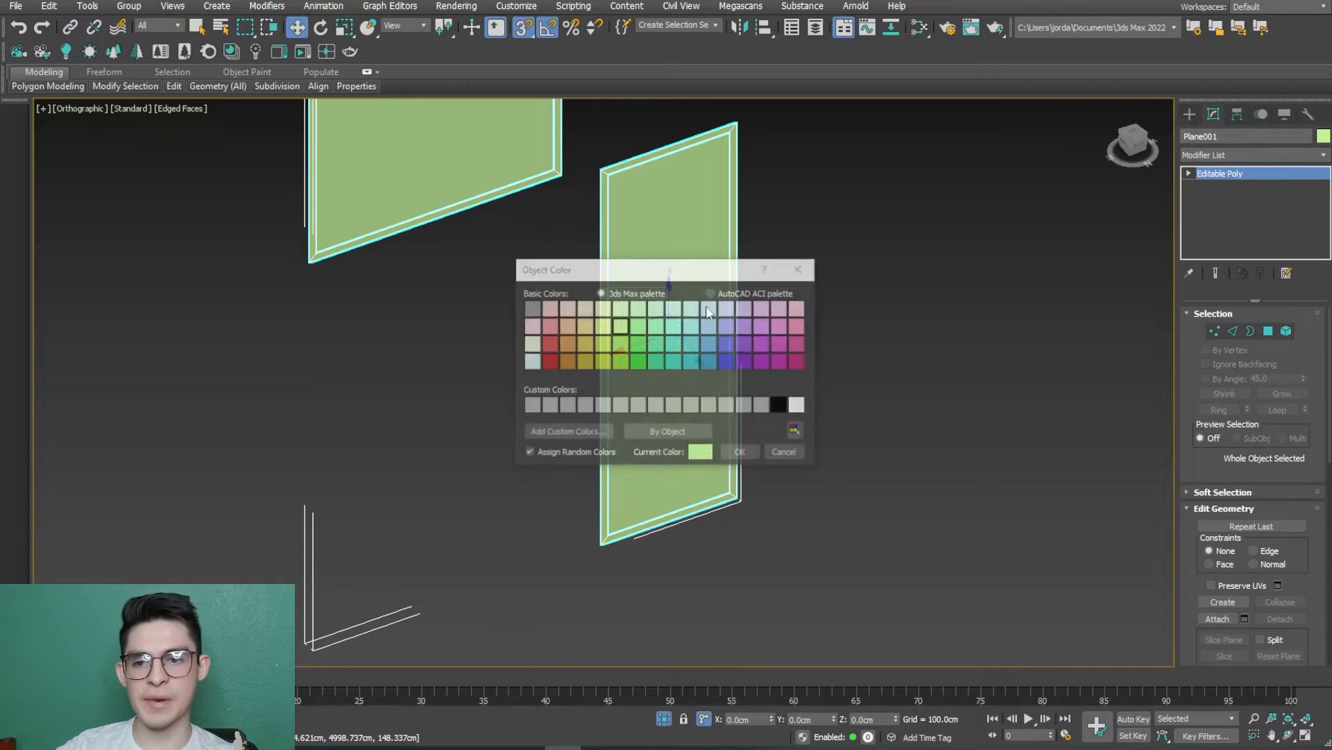
left_click(548, 361)
left_click(734, 452)
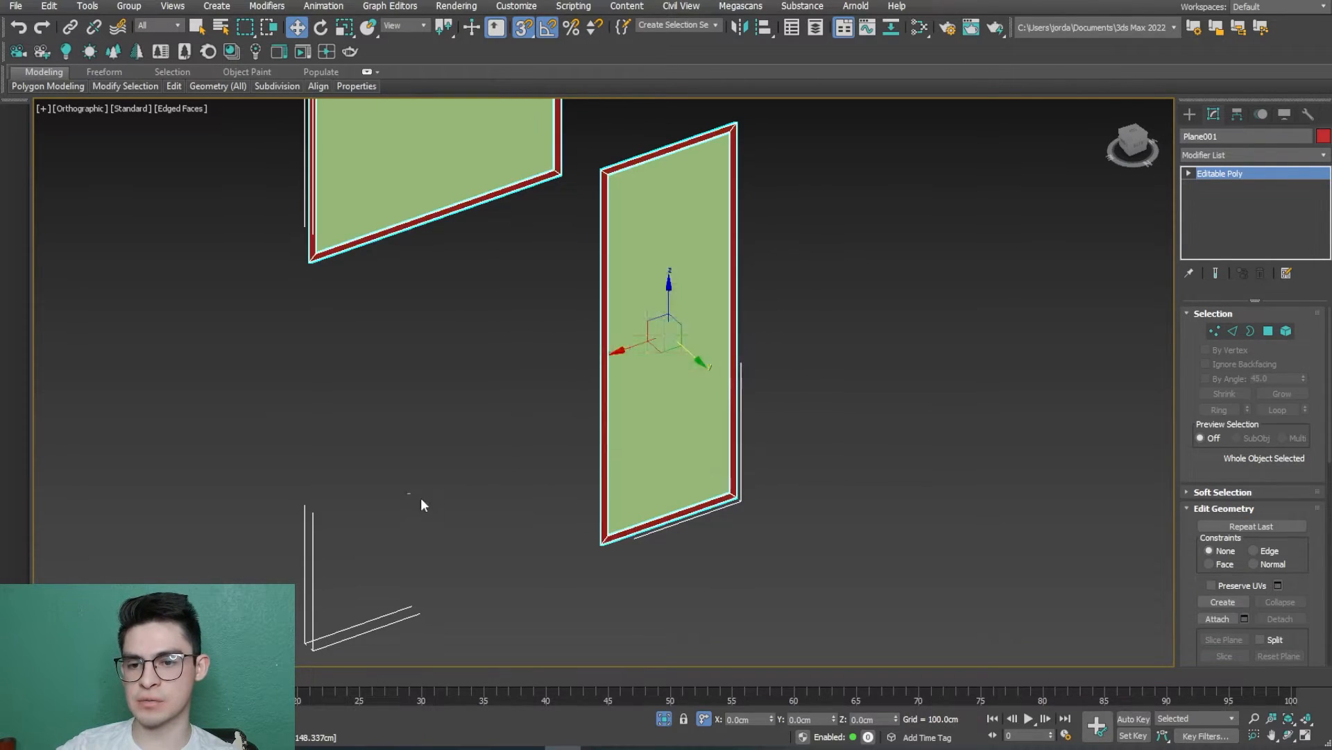
Step: Examine the red frames and green glass panes as separate objects, selecting them from different angles
left_click(413, 497)
scroll(615, 567, "up", 3)
scroll(655, 524, "down", 3)
scroll(756, 532, "down", 2)
left_click(699, 440)
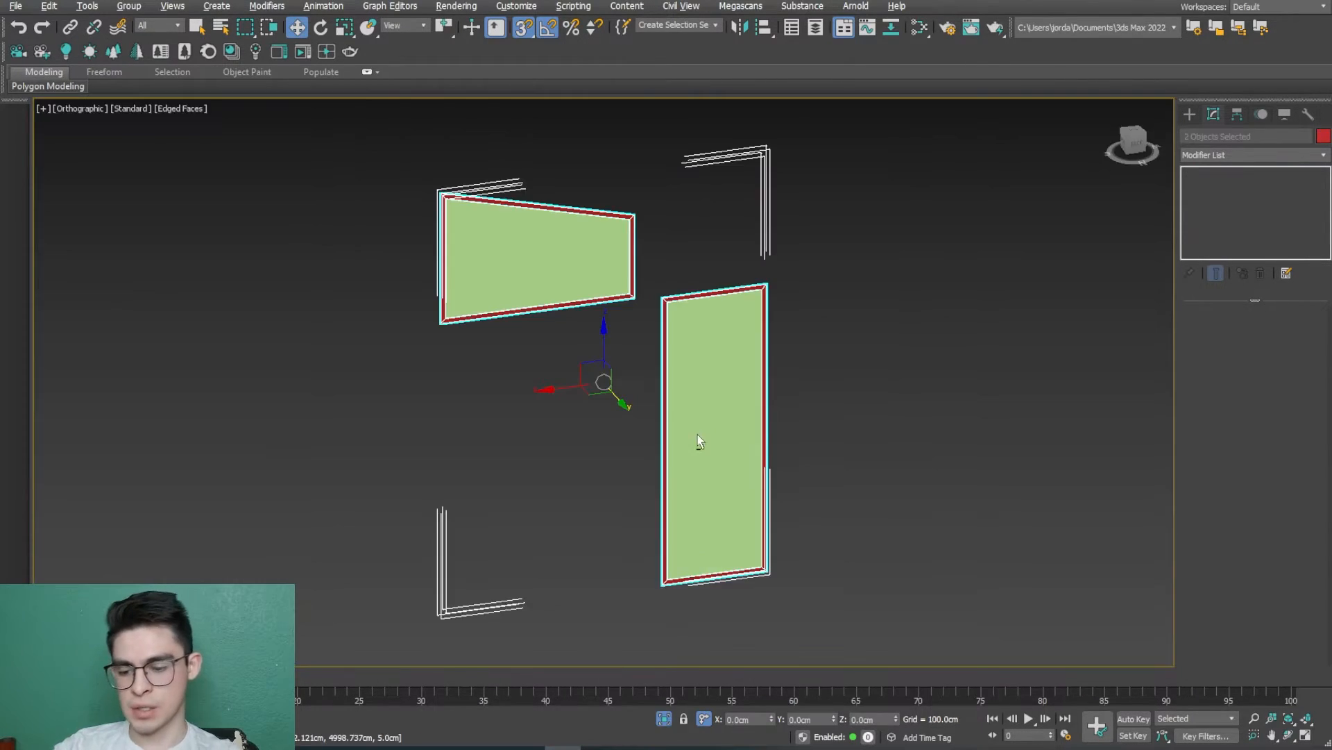
left_click(842, 538)
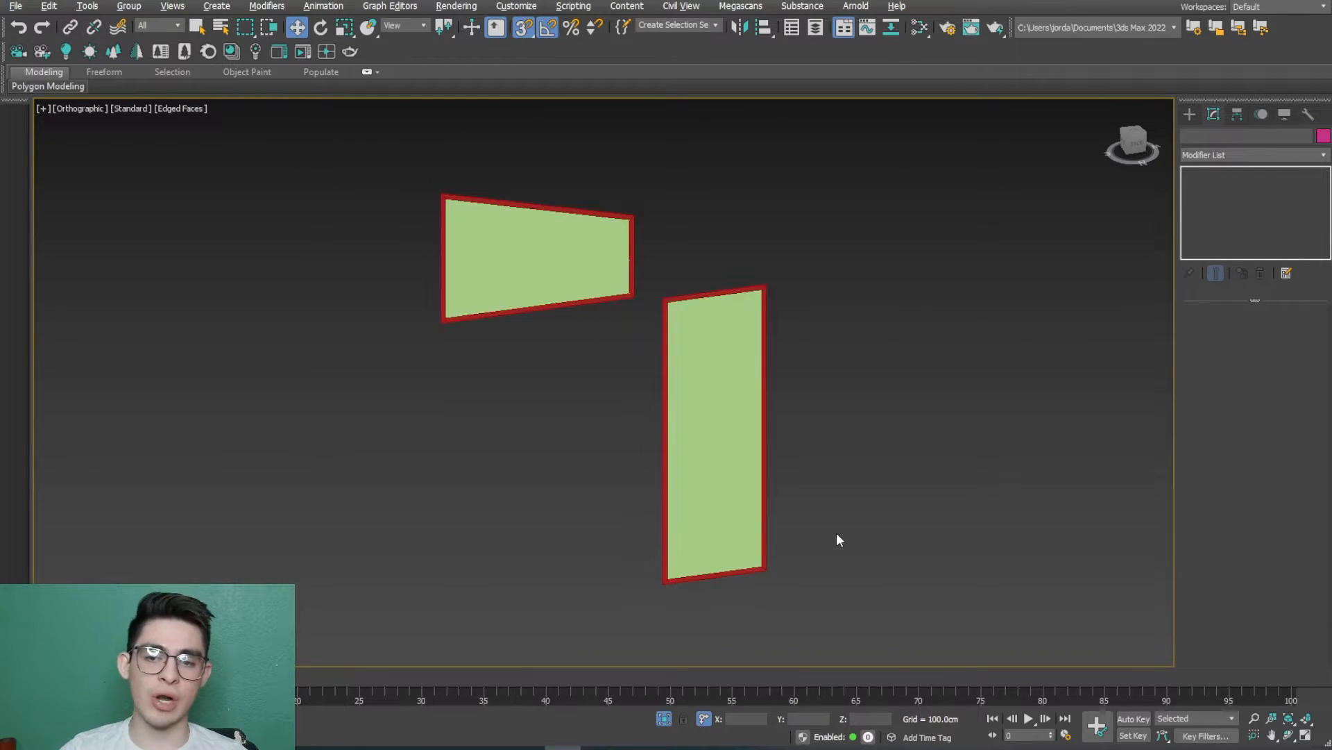
scroll(728, 317, "up", 5)
left_click(729, 317)
scroll(678, 363, "down", 3)
scroll(771, 336, "up", 3)
scroll(779, 231, "up", 3)
left_click(759, 259)
scroll(864, 335, "down", 3)
scroll(864, 334, "down", 3)
scroll(875, 422, "up", 1)
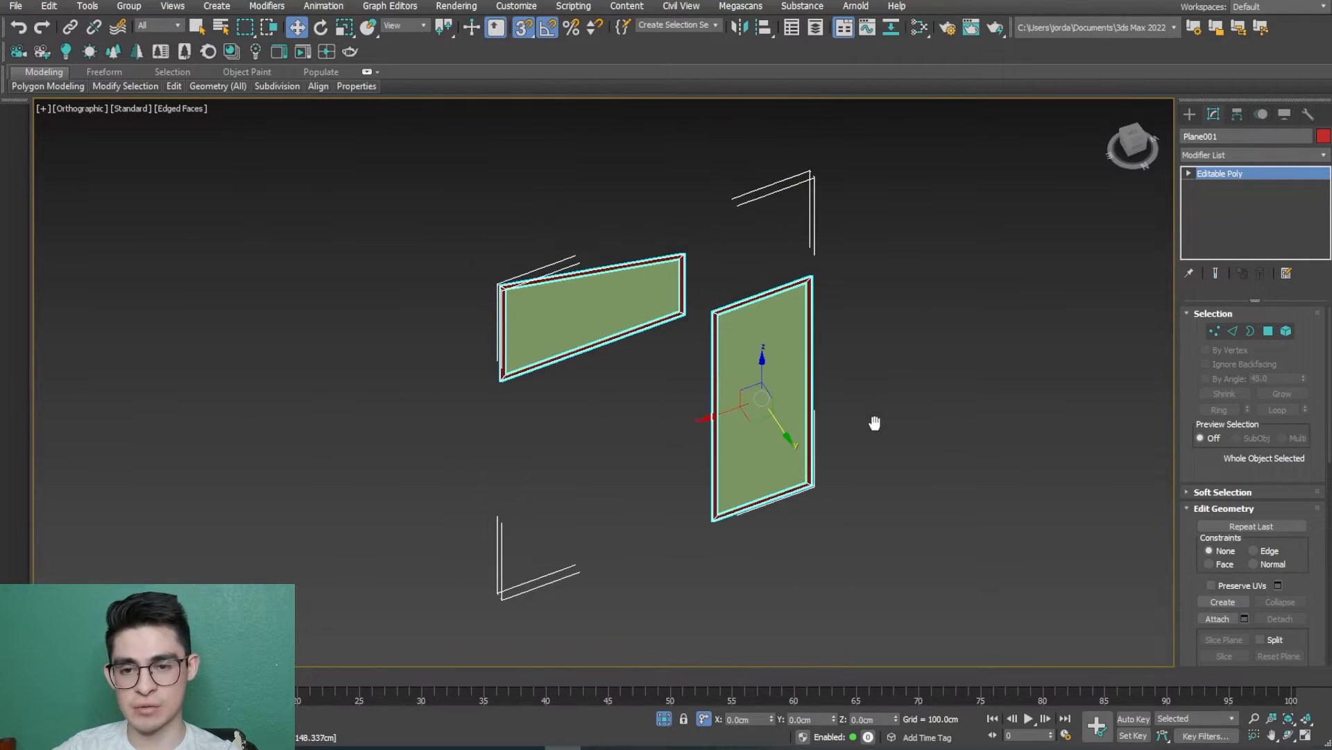
left_click(872, 422)
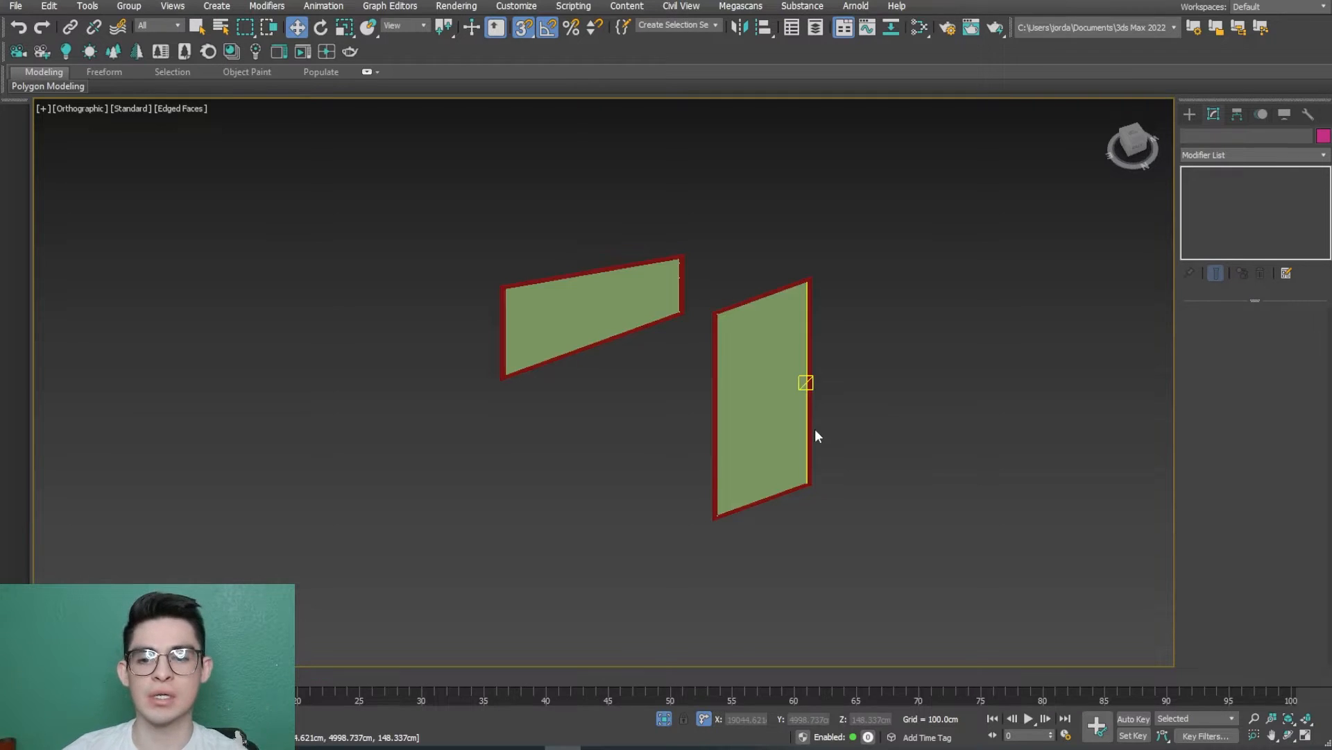
Step: Apply a Shell modifier to the red door and window frames
scroll(687, 437, "up", 3)
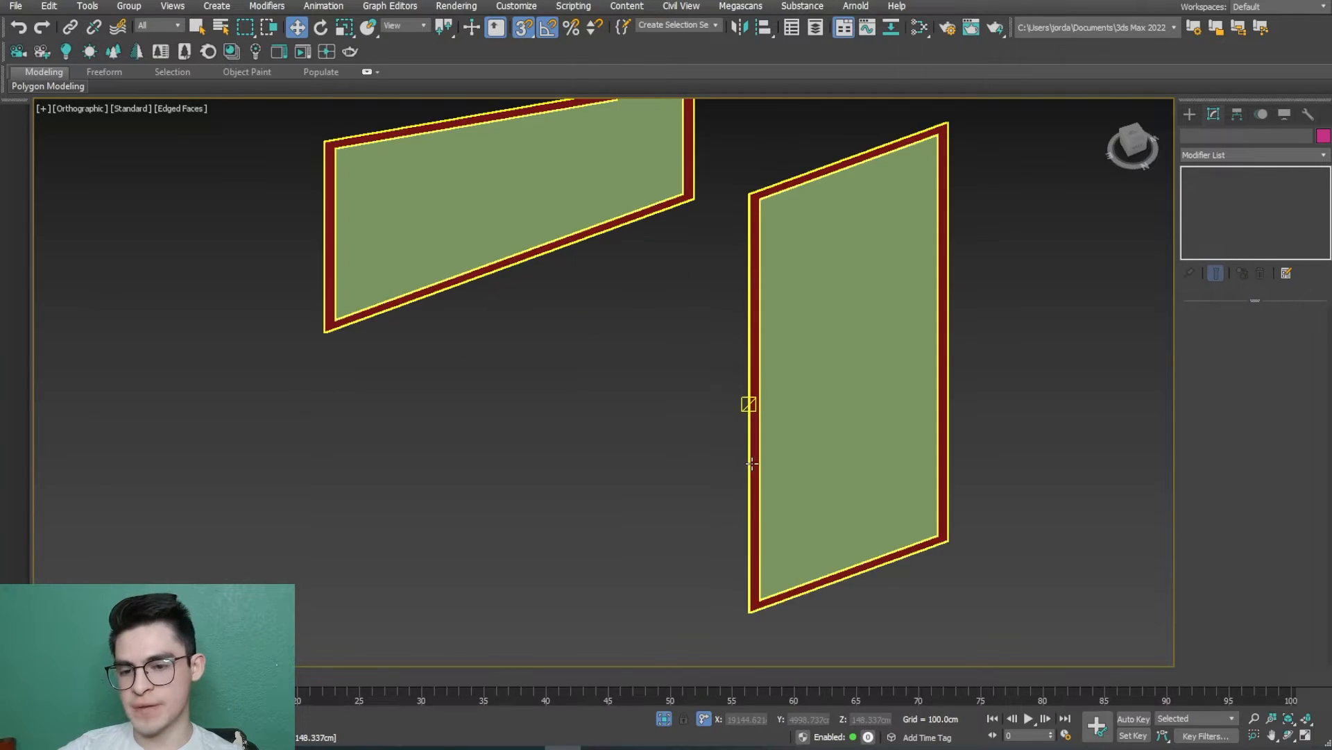
left_click(751, 430)
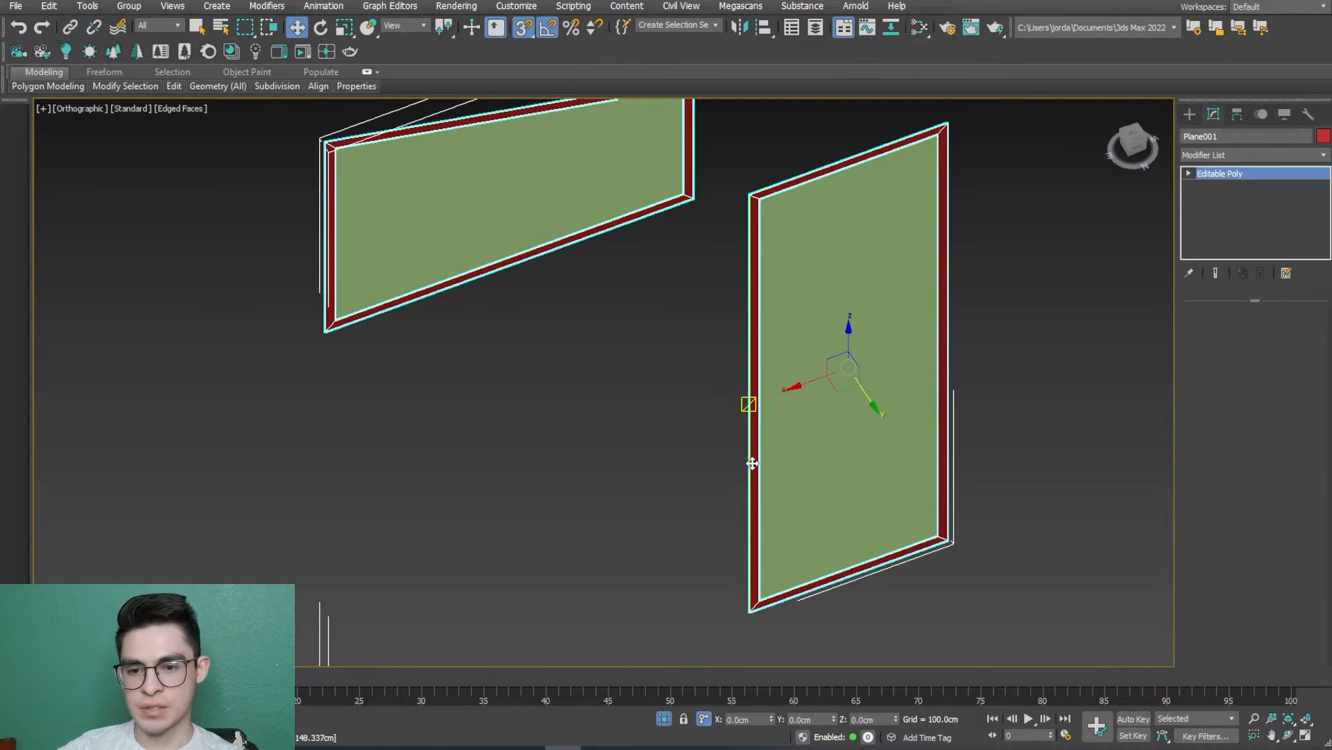
left_click(1220, 157)
type("shell")
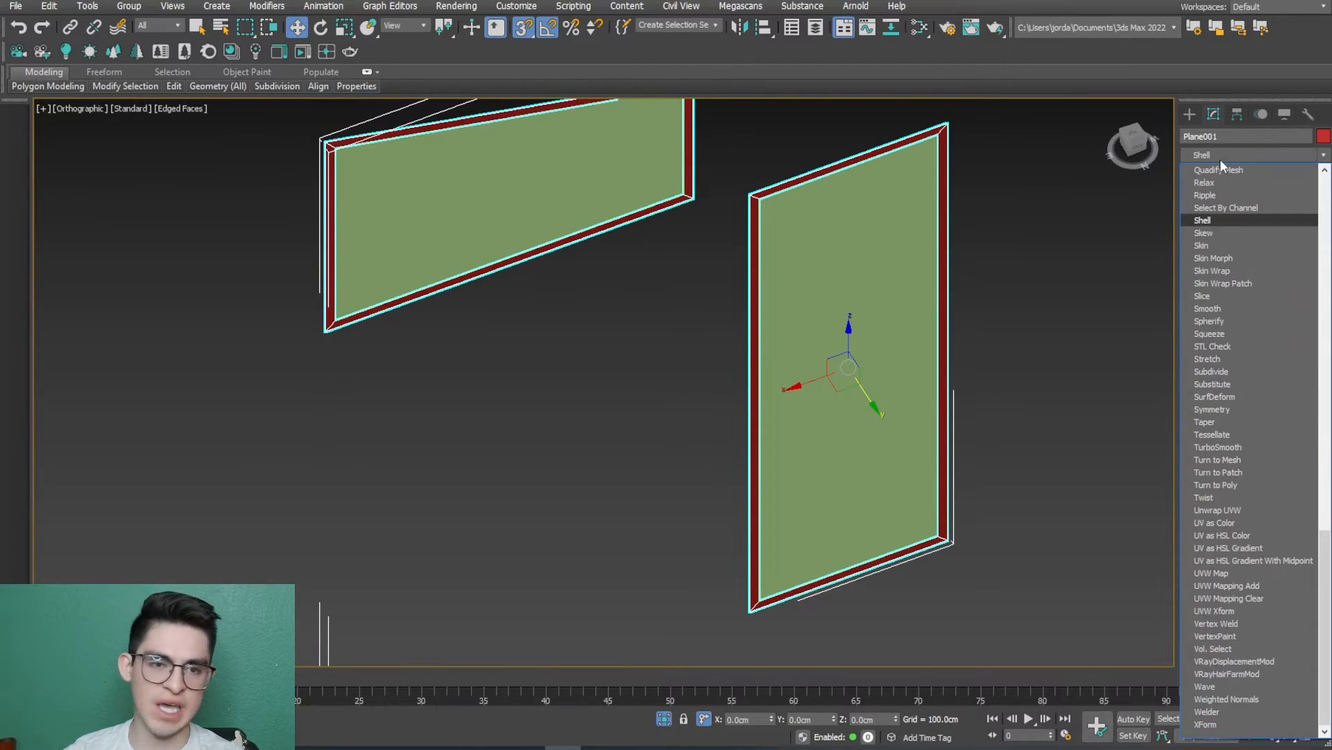
left_click(1215, 222)
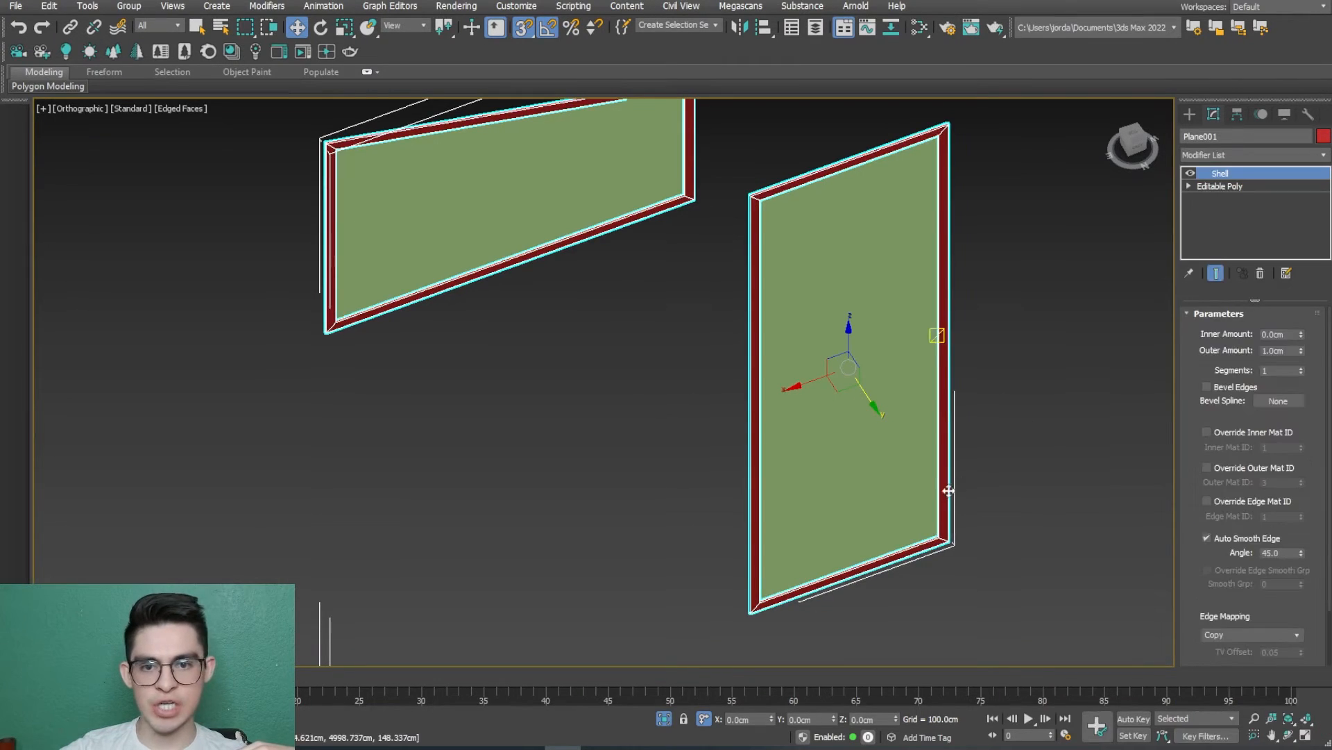
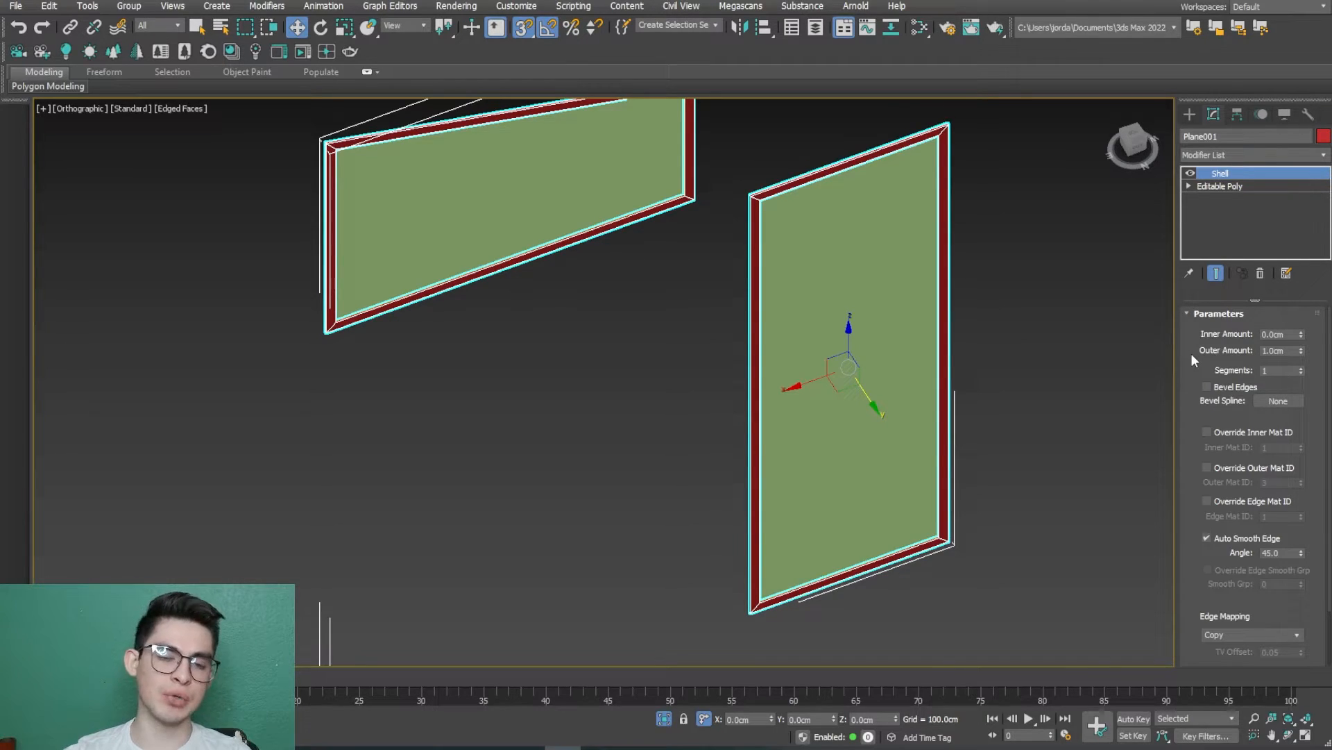
Step: Try a Shell outer amount of 8.8 cm and inner amount of 10 cm on the frames, checking from above
left_click(1137, 138)
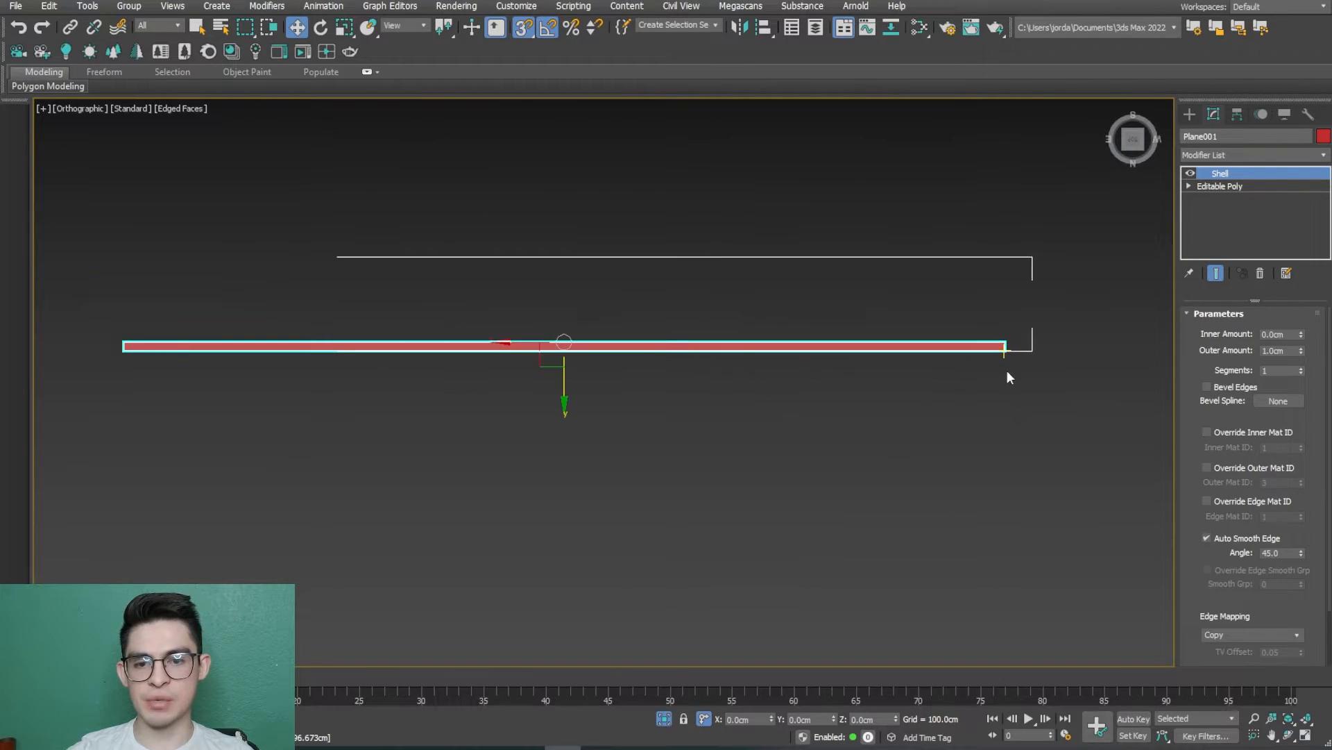
left_click_drag(1302, 350, 1243, 210)
left_click_drag(1301, 351, 1301, 320)
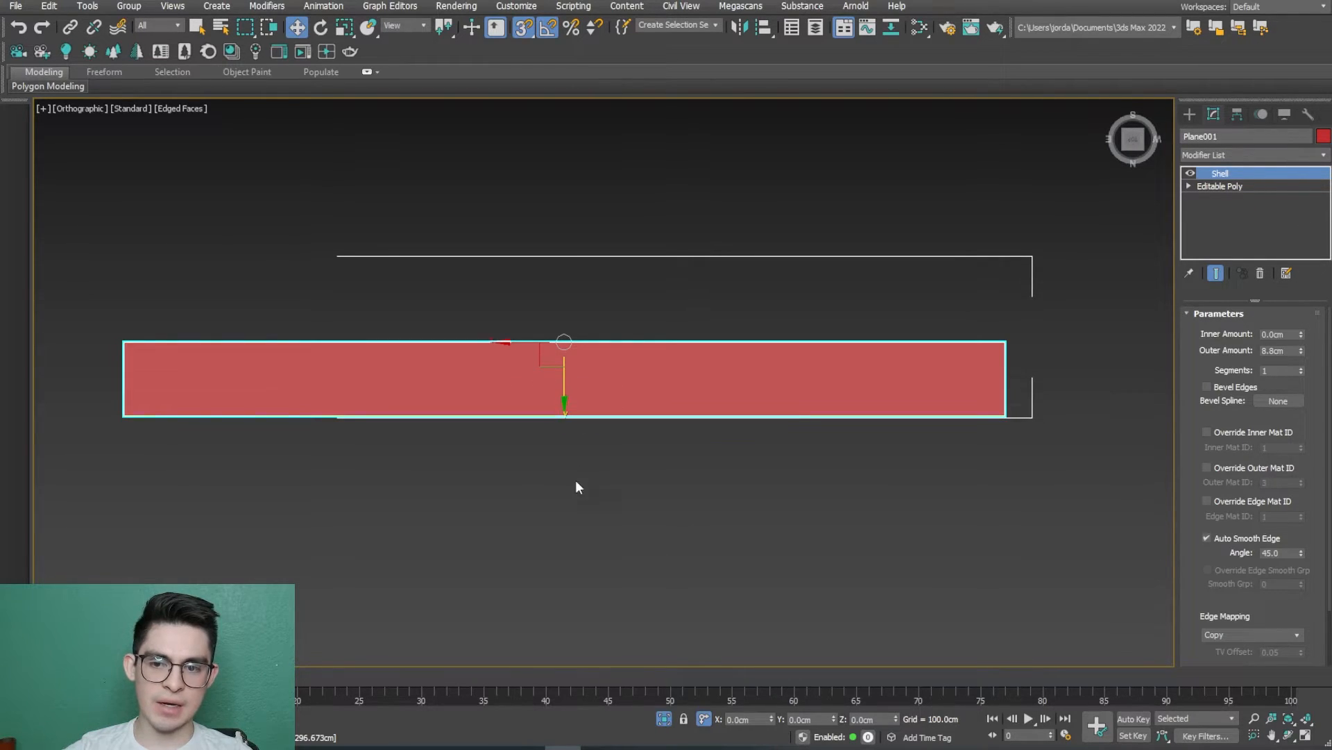
double_click(1277, 334)
type("10")
key("Return")
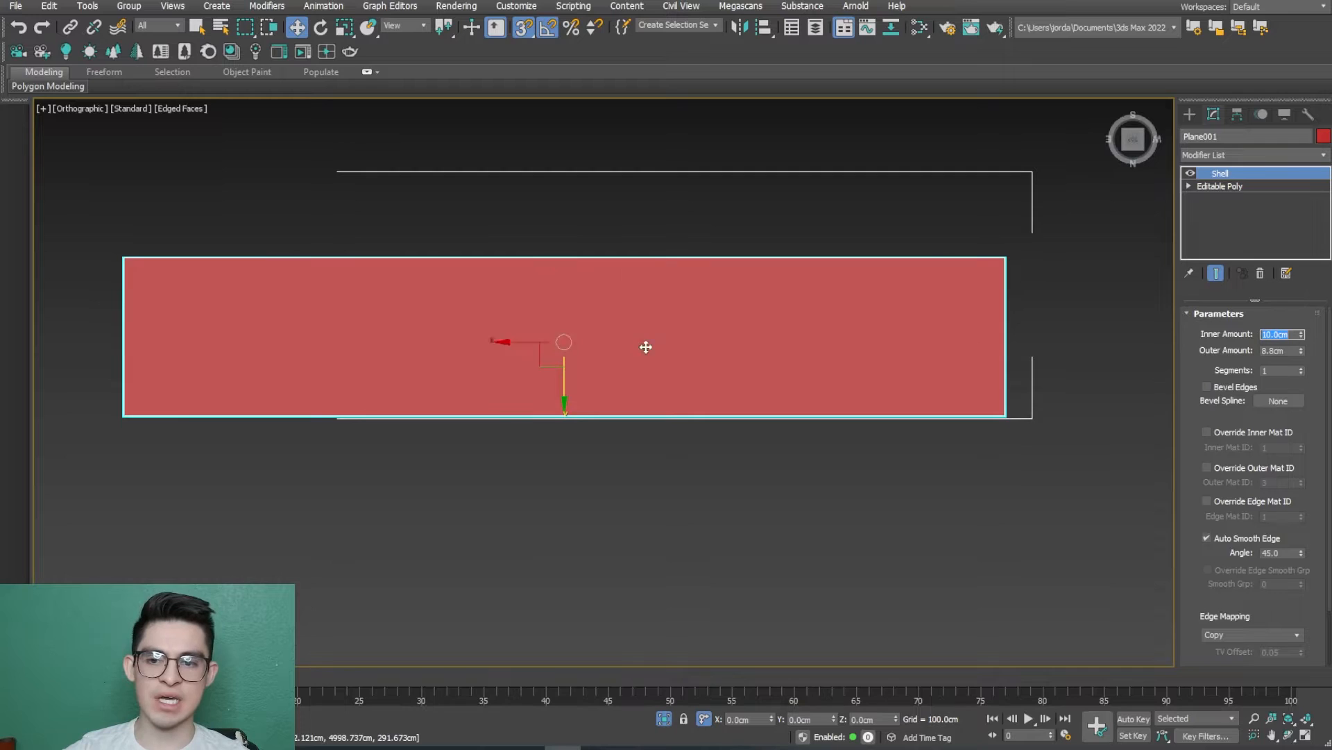
middle_click_drag(576, 497, 767, 540, "alt")
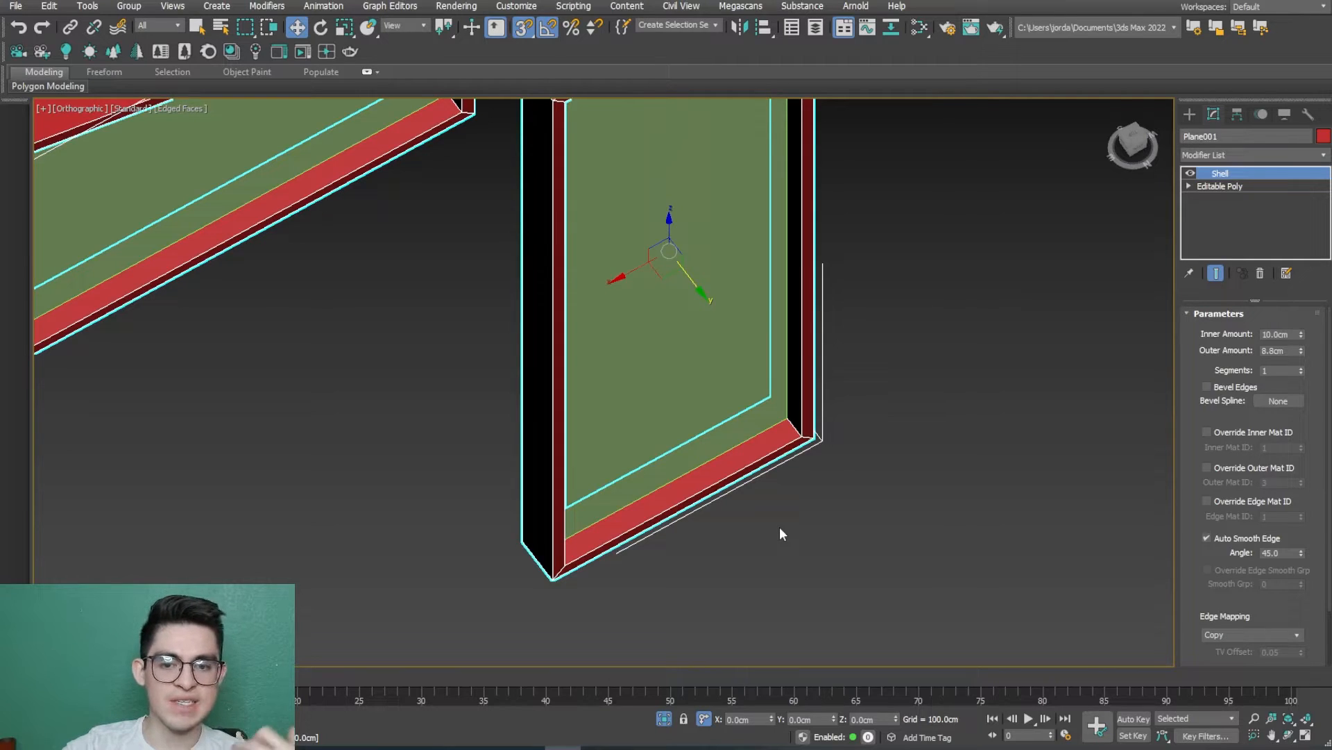
Step: Set the frames' Shell inner and outer amounts to 2.5 cm each
type("2.5")
key("Return")
double_click(1285, 351)
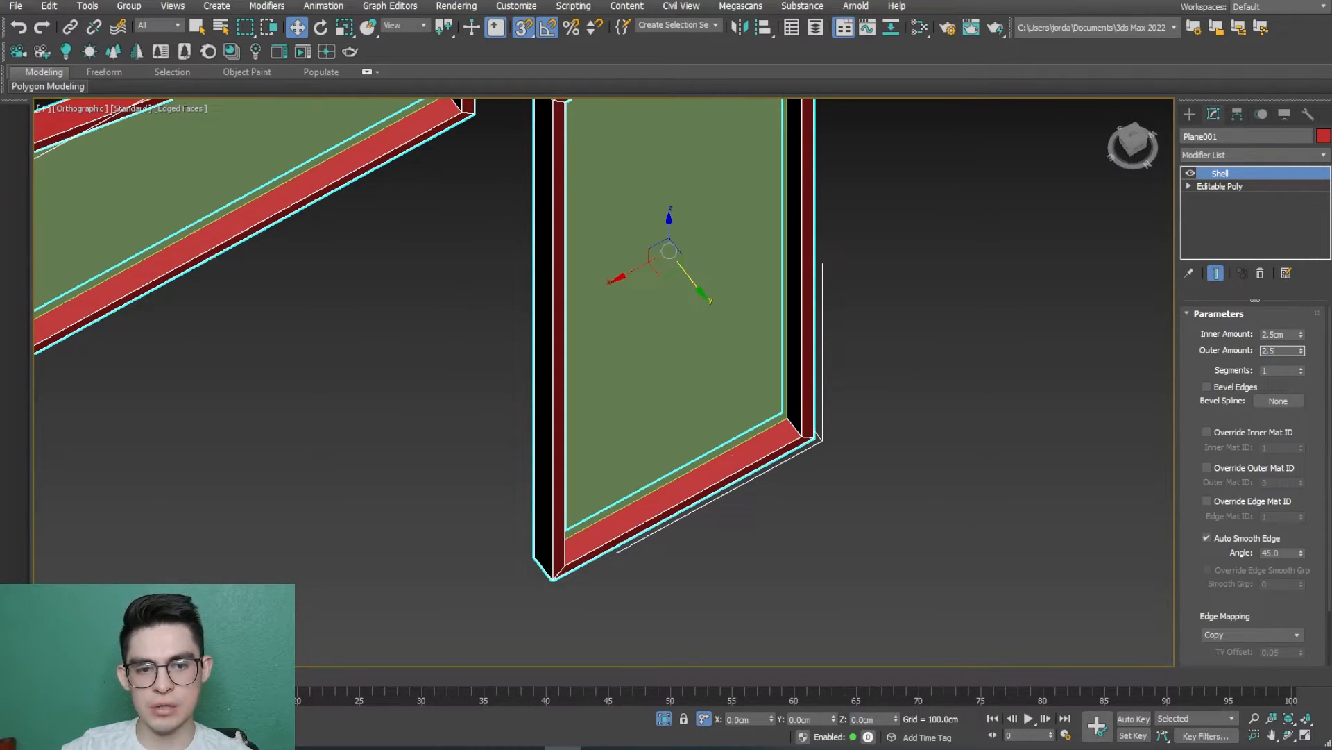
type("2.5")
key("Return")
scroll(690, 554, "down", 5)
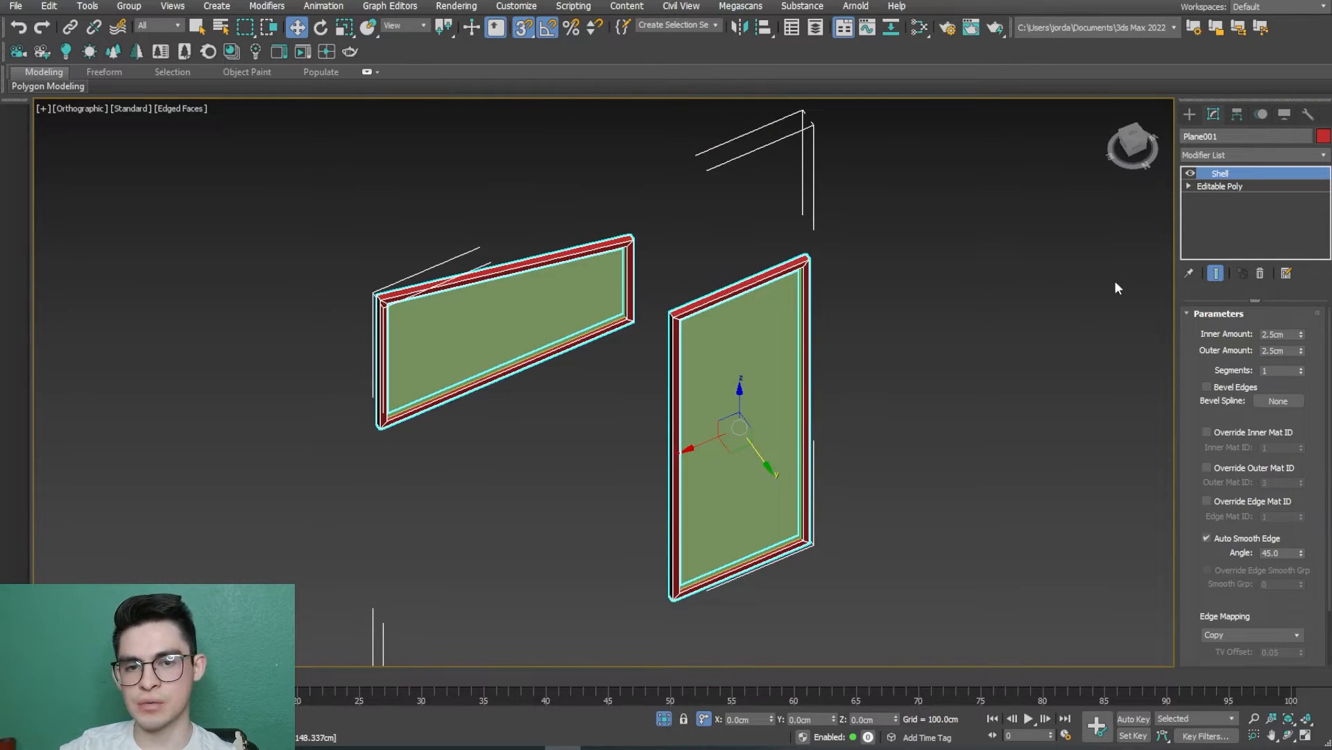
Step: Give the green glass panes a Shell modifier with inner and outer amounts of 1 cm each
left_click(746, 403)
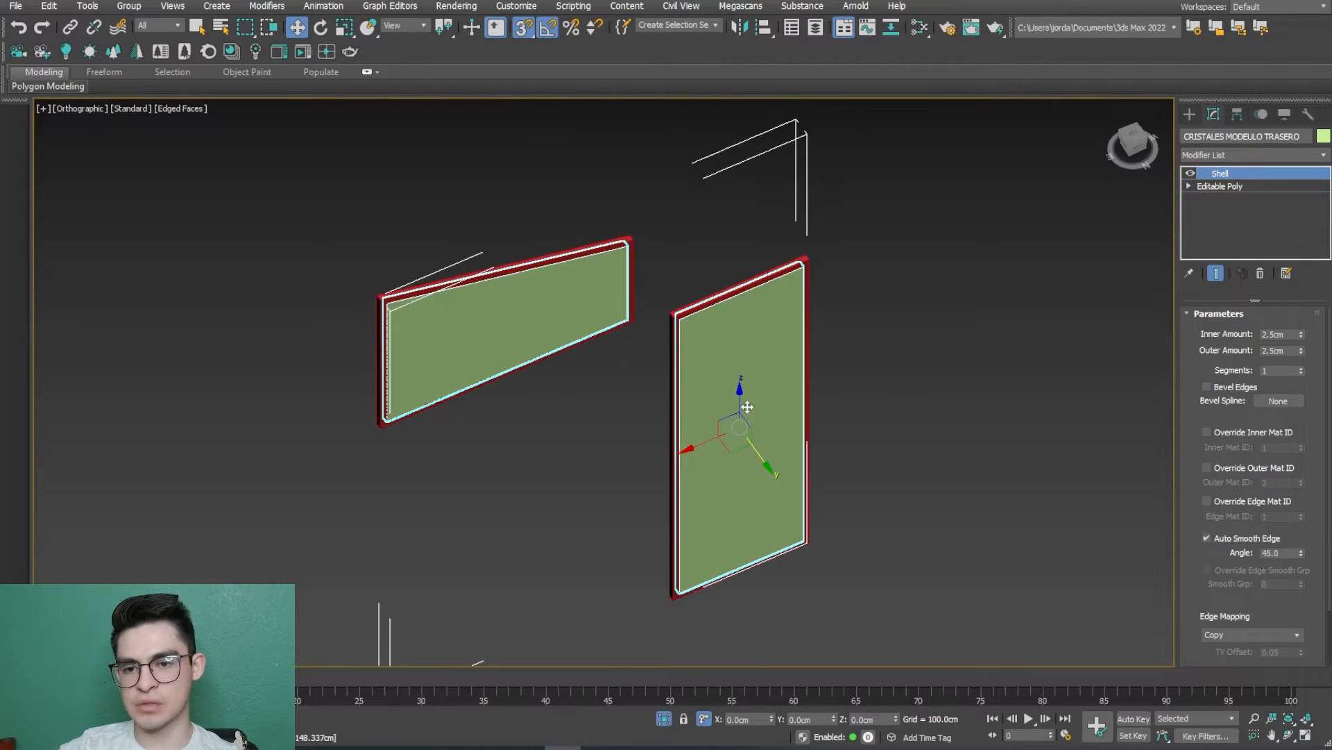
scroll(756, 415, "up", 2)
left_click_drag(1289, 335, 1156, 341)
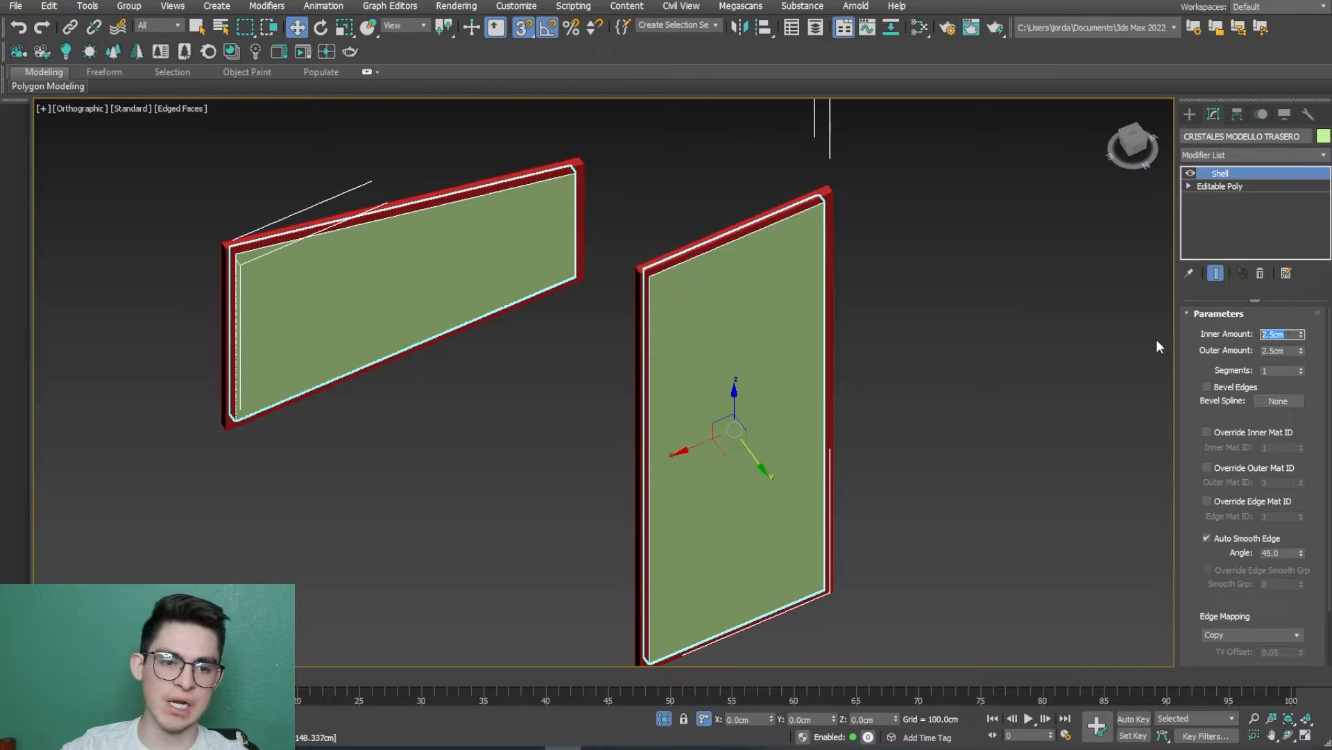
type("1")
key("Return")
left_click_drag(1287, 351, 1198, 356)
type("1")
key("Return")
middle_click_drag(951, 402, 942, 395)
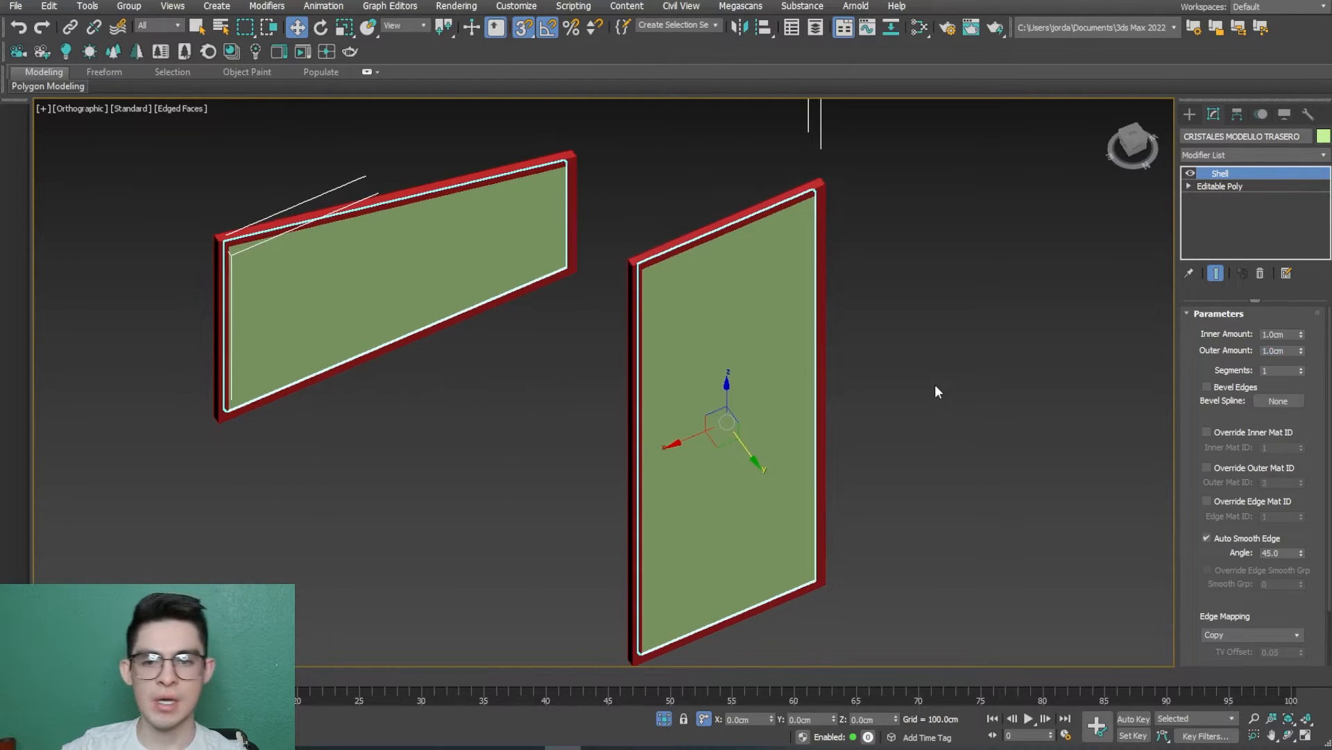
Step: End the isolation of the window frames and glass panes so the whole module is shown again
left_click(924, 385)
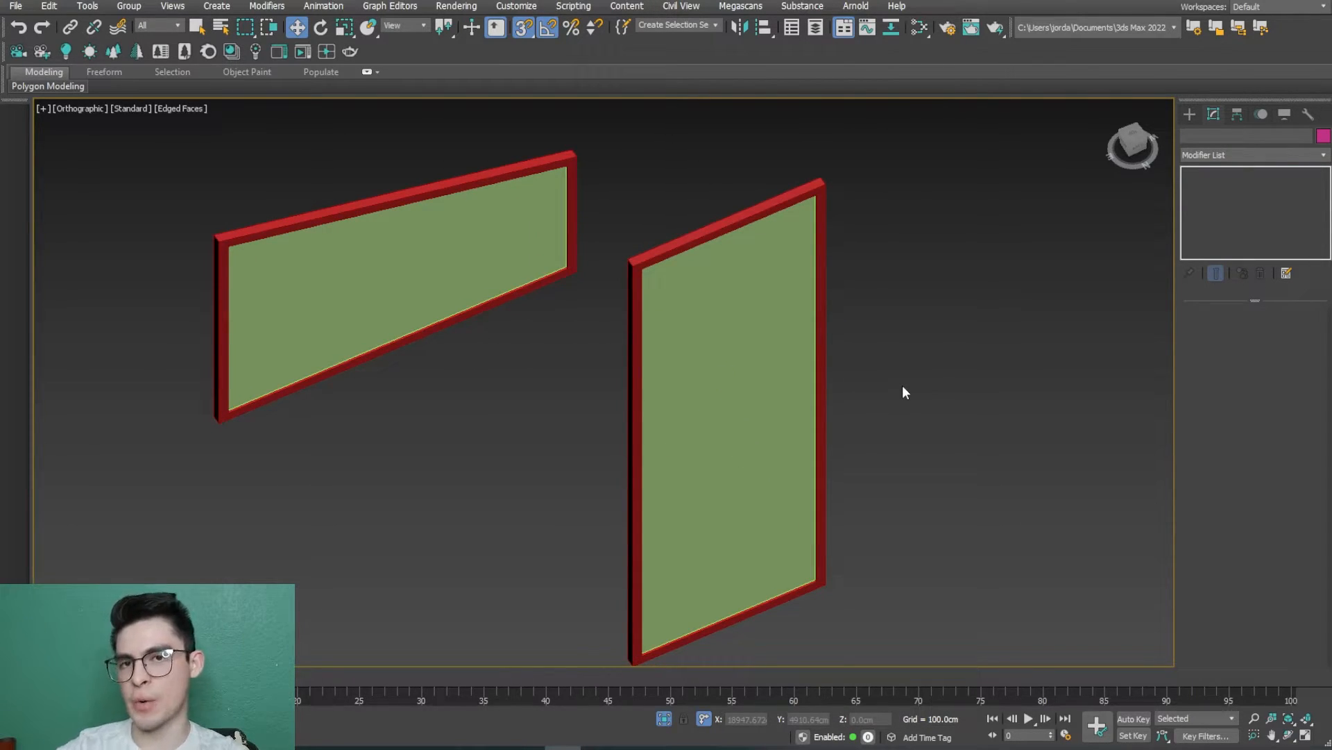
scroll(913, 426, "down", 5)
middle_click_drag(940, 438, 836, 612, "alt")
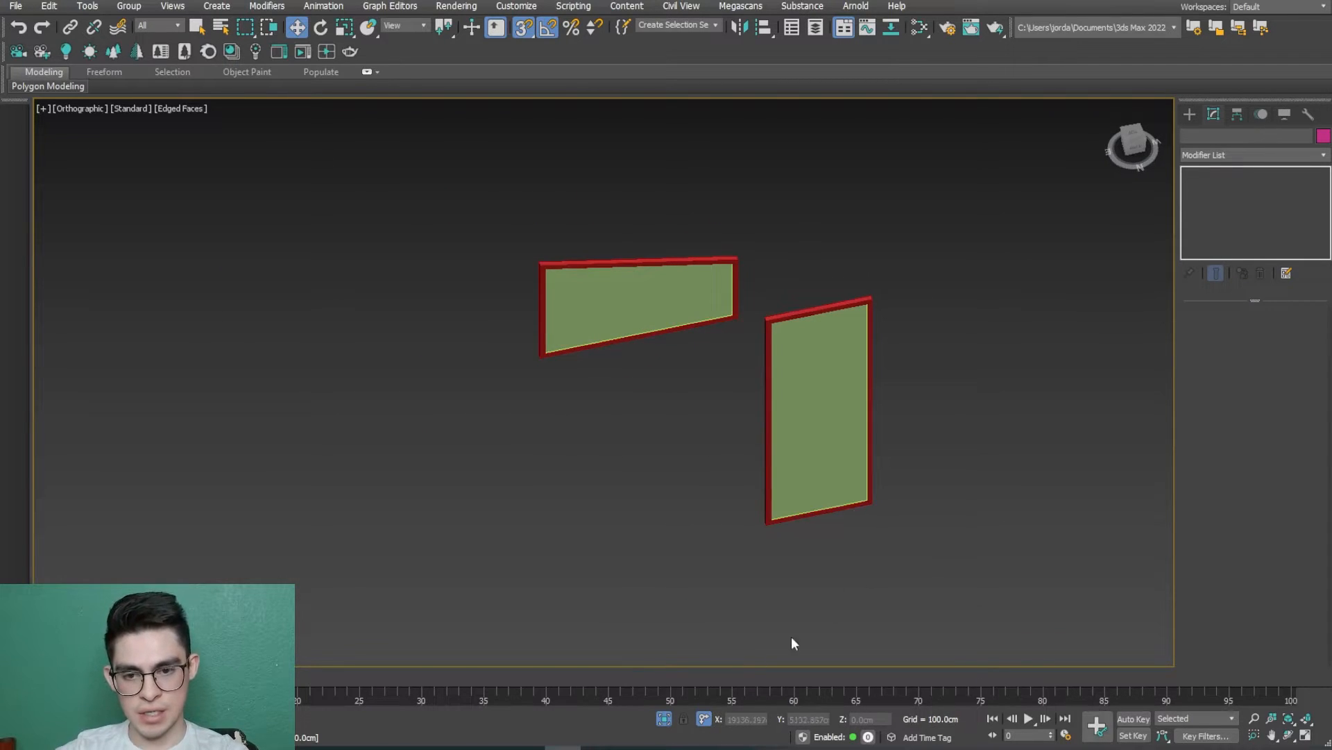
left_click(664, 720)
scroll(753, 455, "down", 4)
middle_click_drag(753, 455, 782, 452, "alt")
scroll(657, 449, "down", 4)
scroll(783, 453, "down", 5)
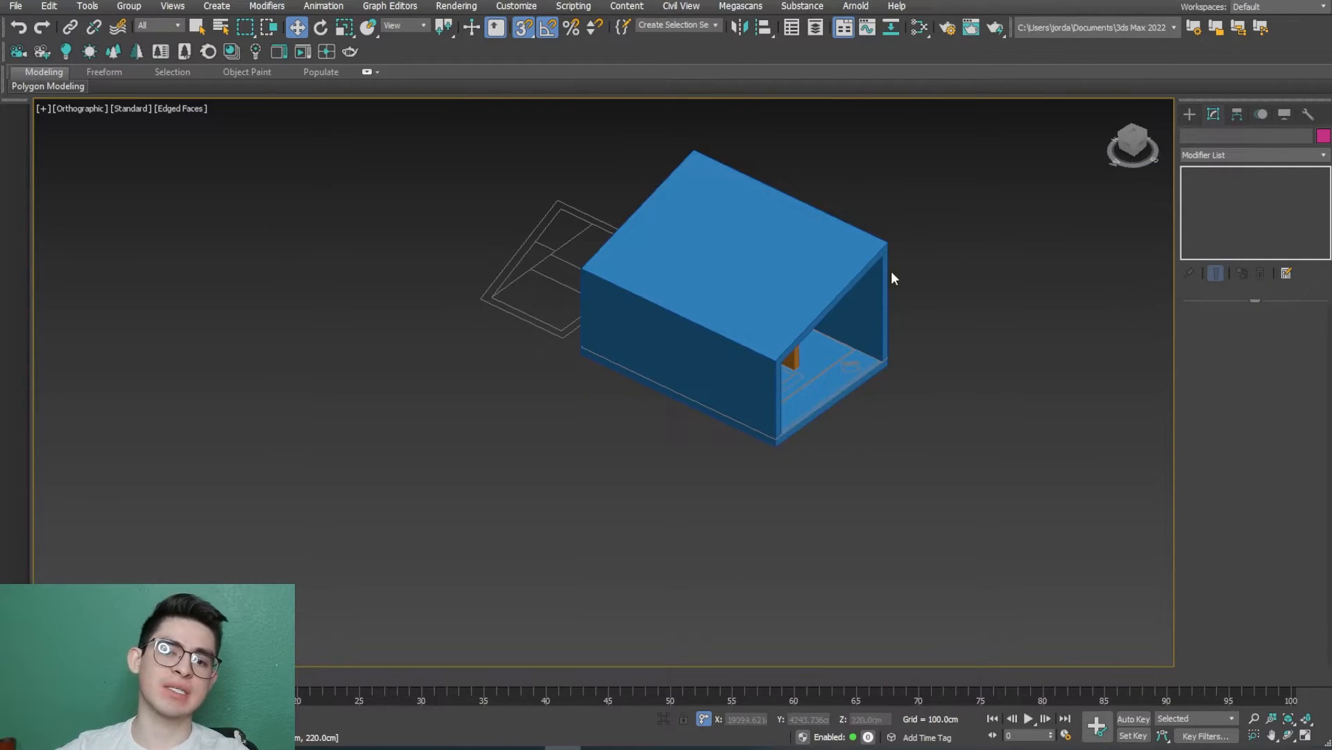
Step: Look over the module's front opening, and switch to the ArchDaily gallery in the browser to view the next reference image
left_click(616, 334)
key("z")
middle_click_drag(616, 334, 751, 455, "alt")
scroll(850, 437, "down", 2)
middle_click_drag(848, 437, 878, 419, "alt")
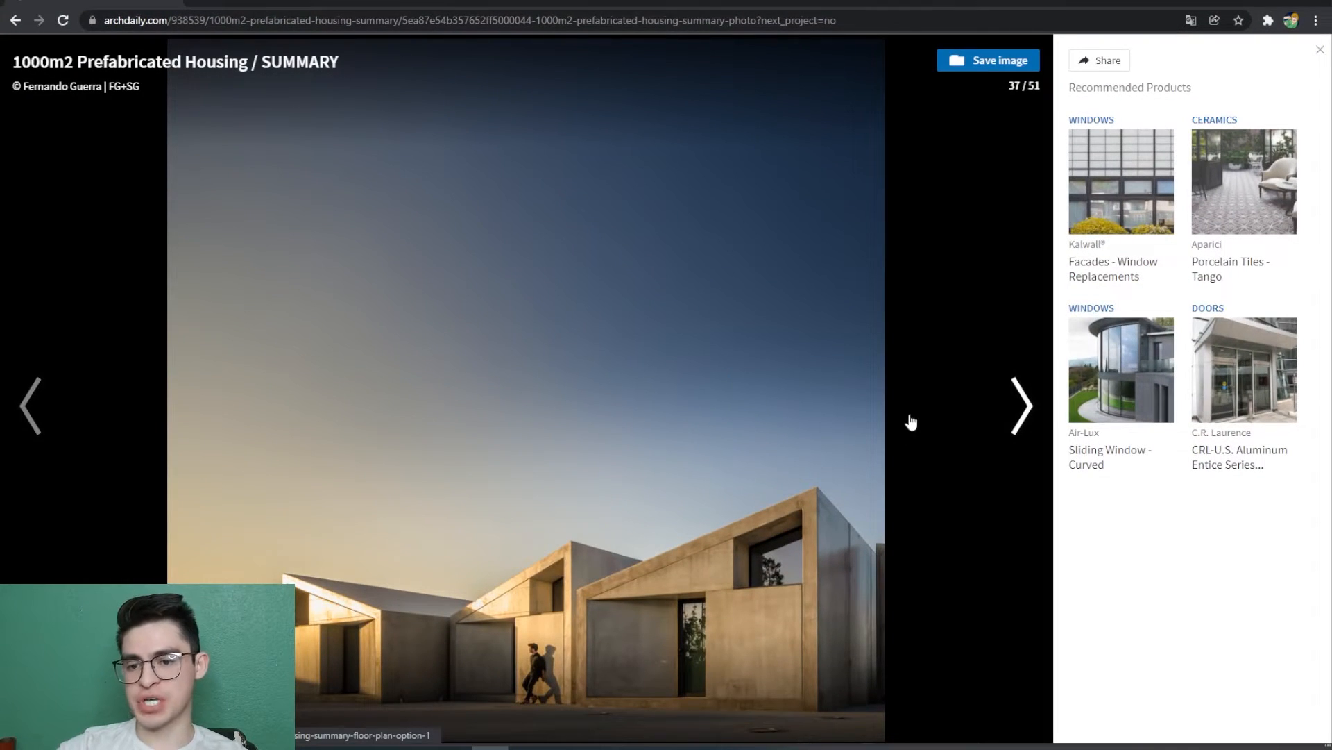
left_click(1018, 407)
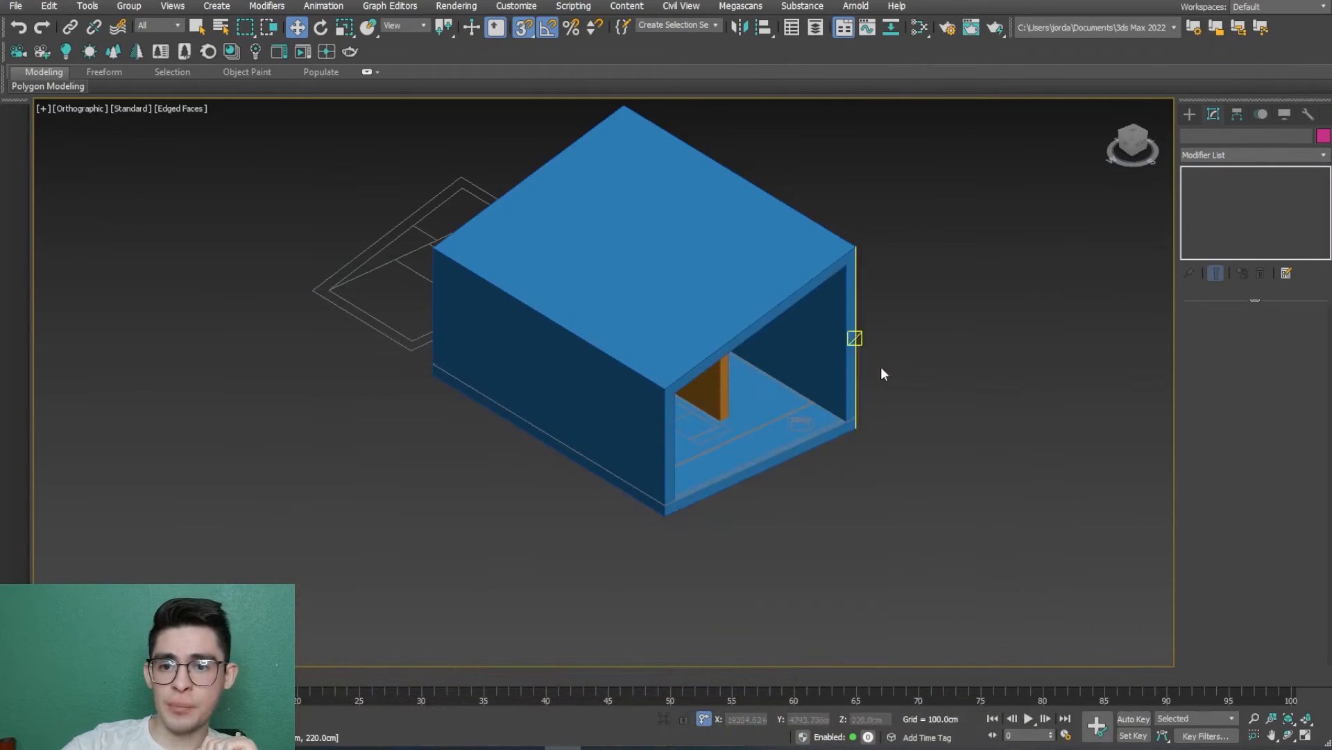
Step: In the front view, start a line spline along the inner bottom edge of the module's front opening
left_click(1140, 147)
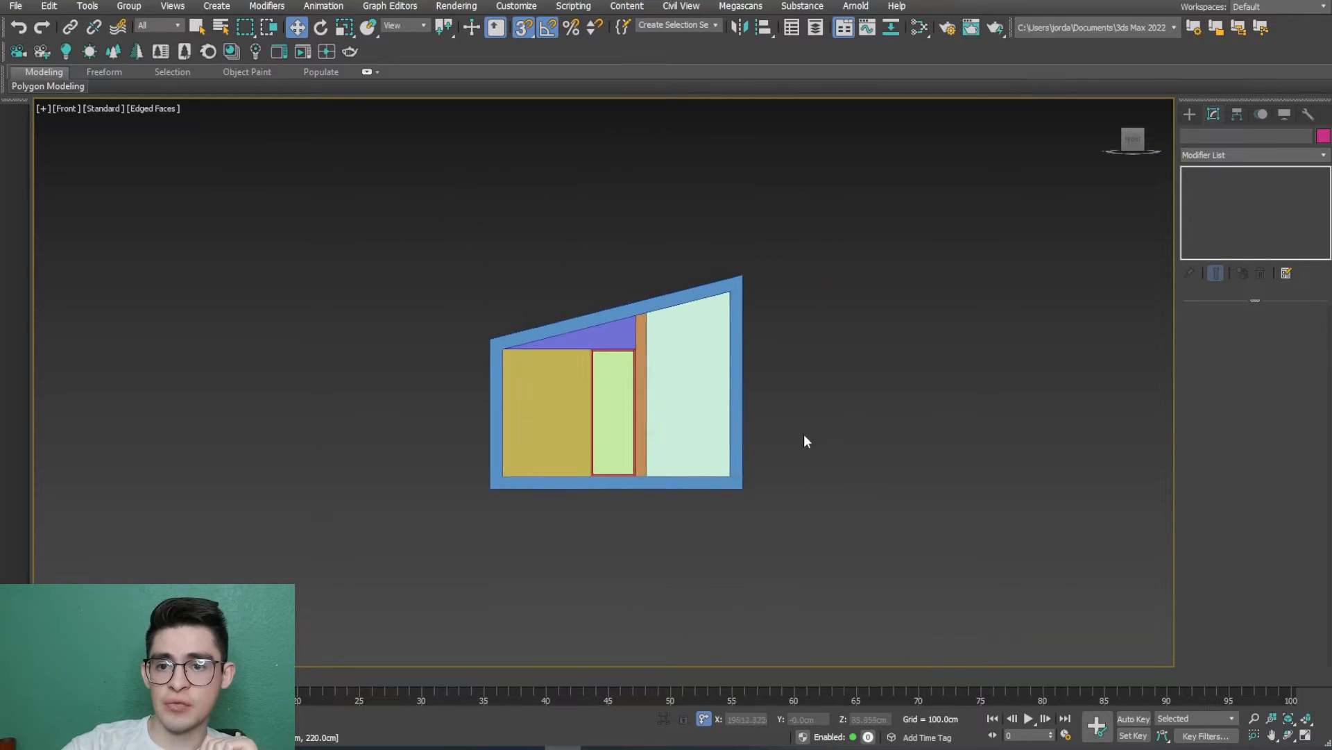
left_click(1189, 114)
left_click(1208, 137)
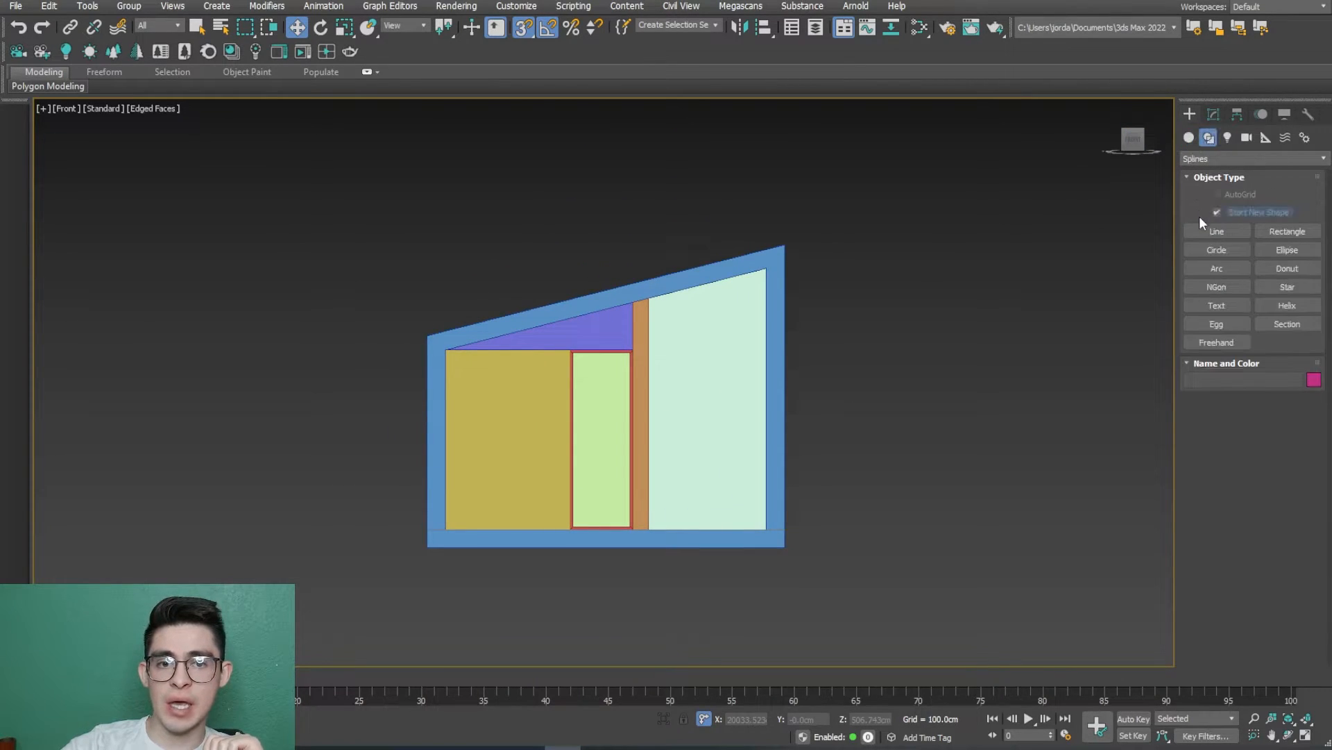
left_click(1217, 231)
left_click(445, 529)
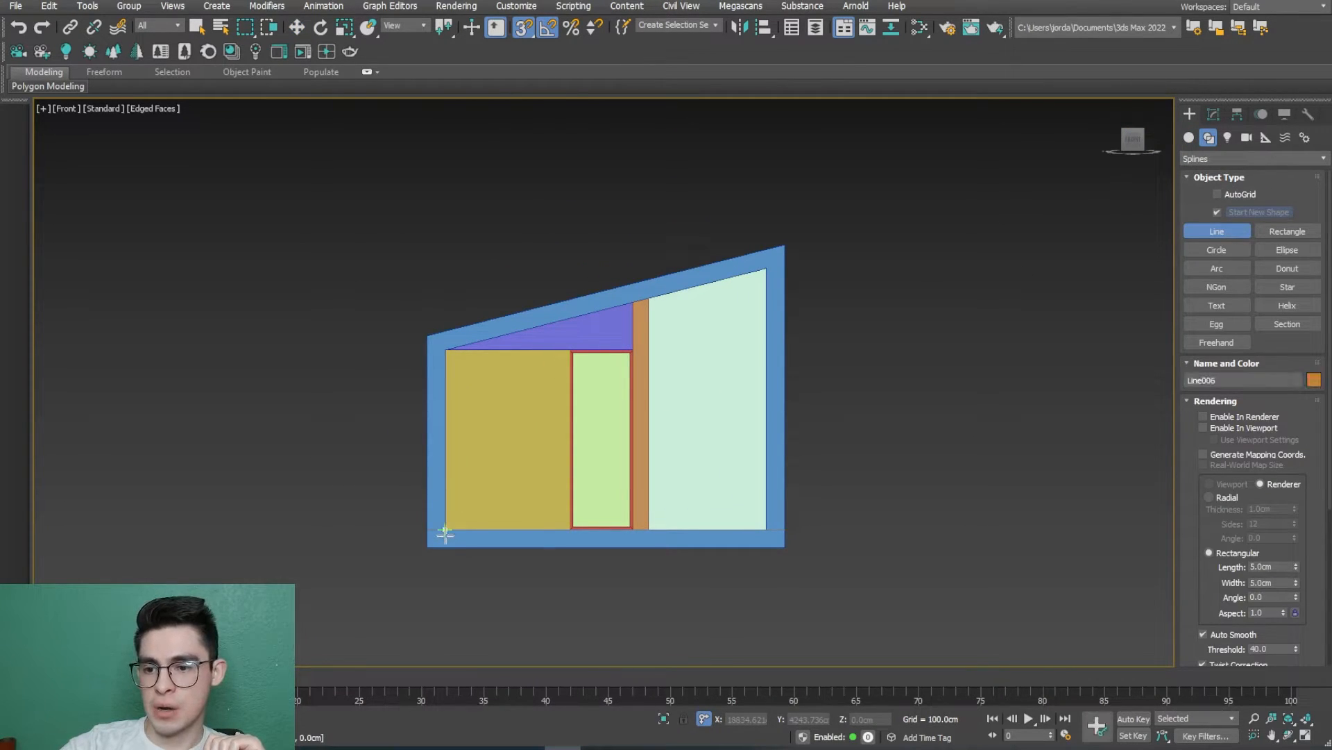
left_click(764, 531)
Step: Place the line's next point on the opening's highest inner corner, removing the point snapped above it
left_click(766, 270)
scroll(747, 325, "up", 5)
scroll(782, 179, "up", 4)
middle_click_drag(812, 196, 758, 384)
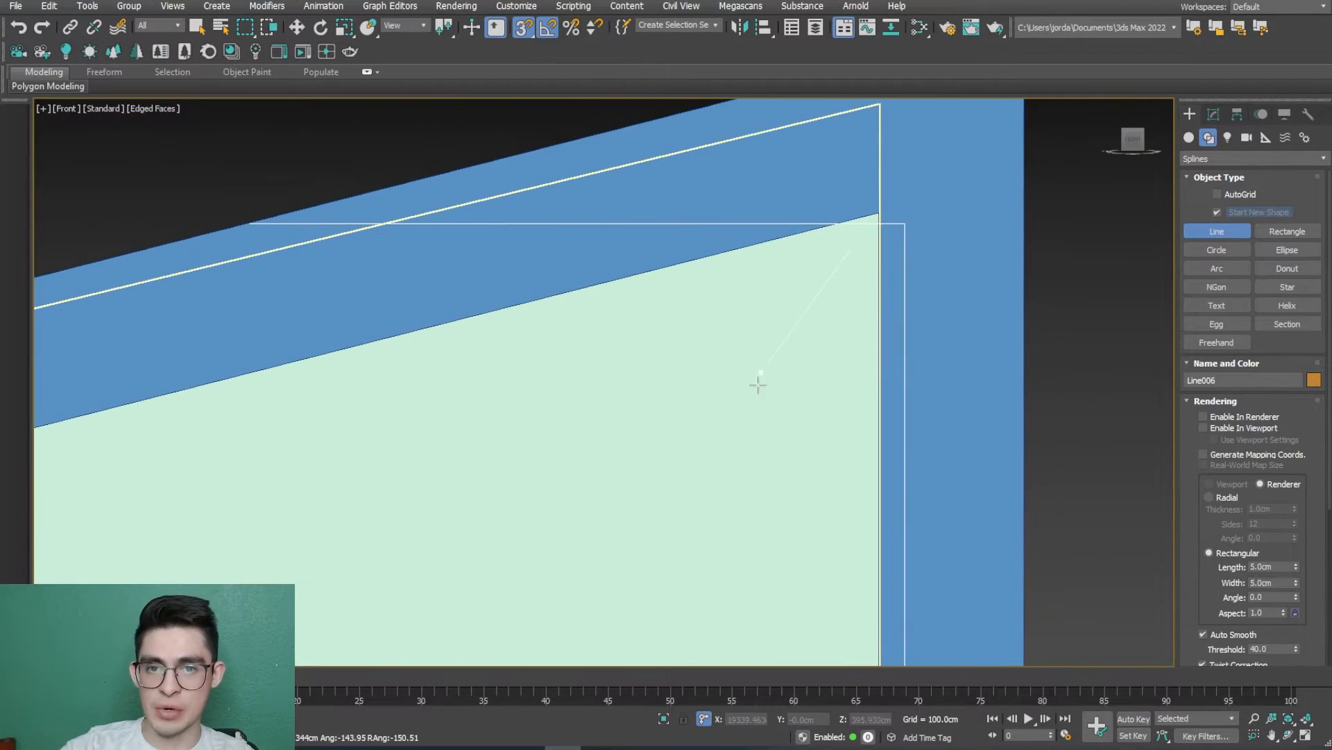
key("BackSpace")
key("F3")
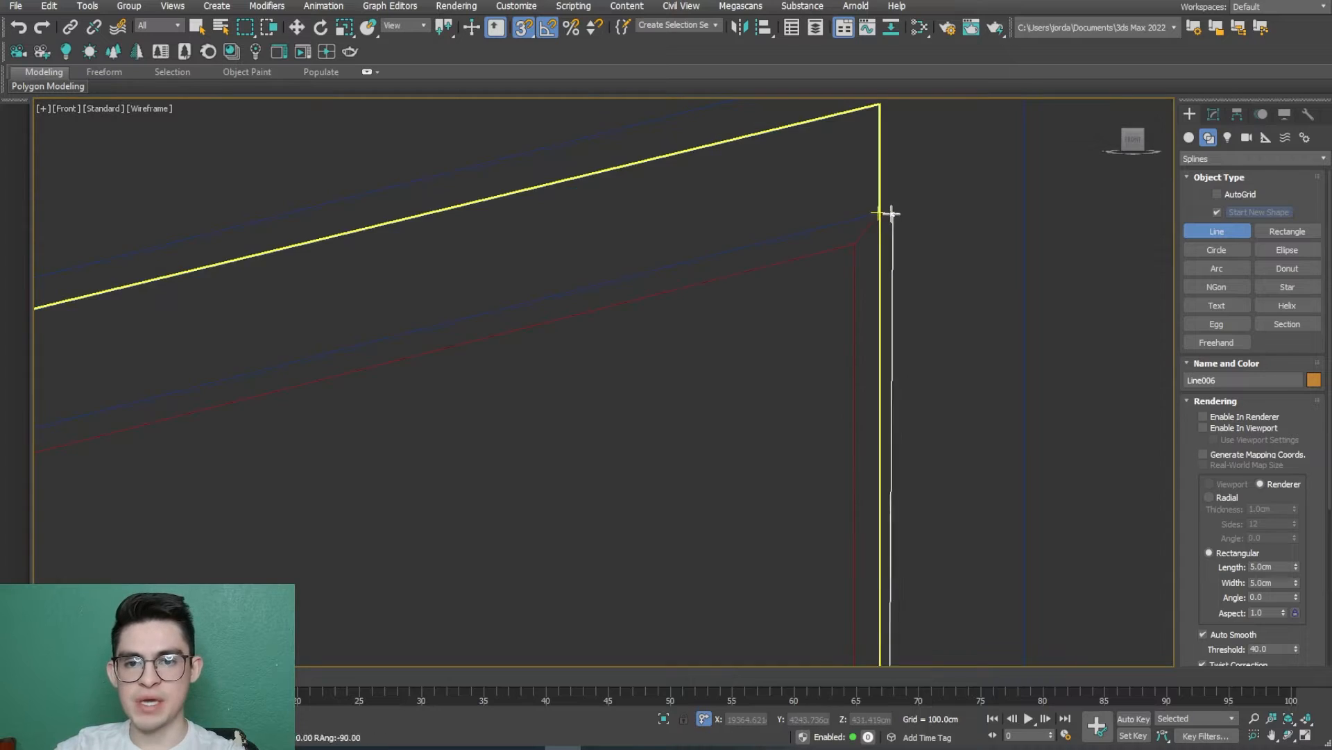
left_click(873, 215)
Step: Continue the line along the sloped inner edge to the lower side's corner and close it at the starting point
scroll(583, 366, "down", 5)
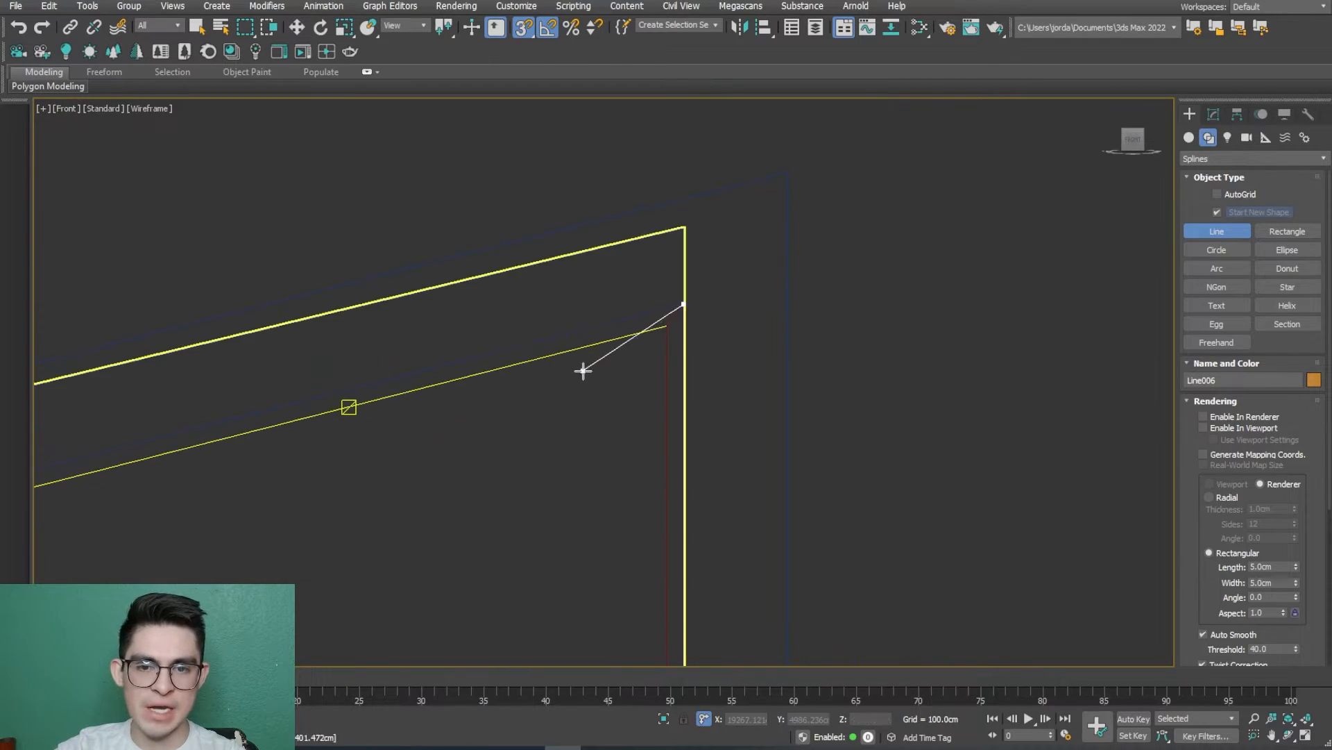
scroll(574, 271, "up", 5)
left_click(587, 290)
middle_click_drag(577, 486, 791, 476)
left_click(620, 536)
left_click(644, 385)
Step: Convert the closed outline of the front opening to an Editable Poly
key("F3")
scroll(599, 390, "down", 5)
key("w")
right_click(767, 479)
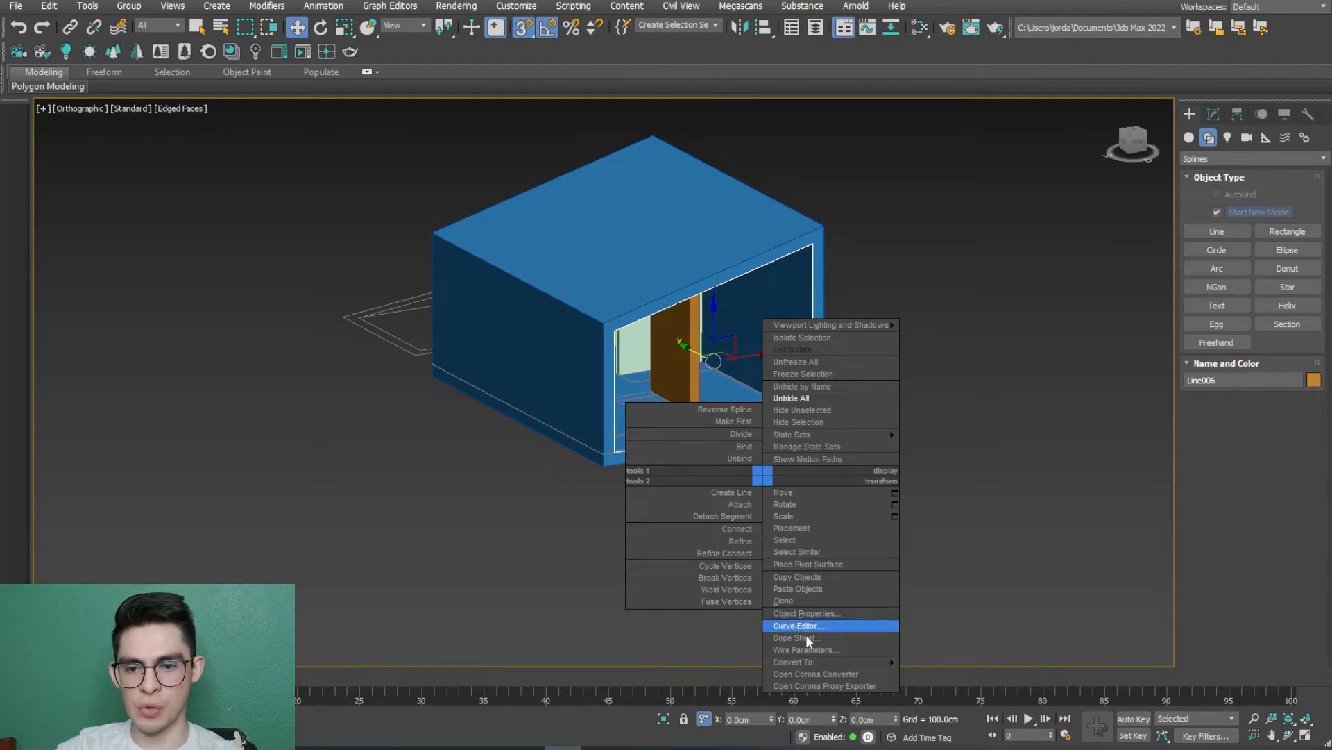
mouse_move(826, 670)
left_click(930, 686)
scroll(669, 490, "up", 5)
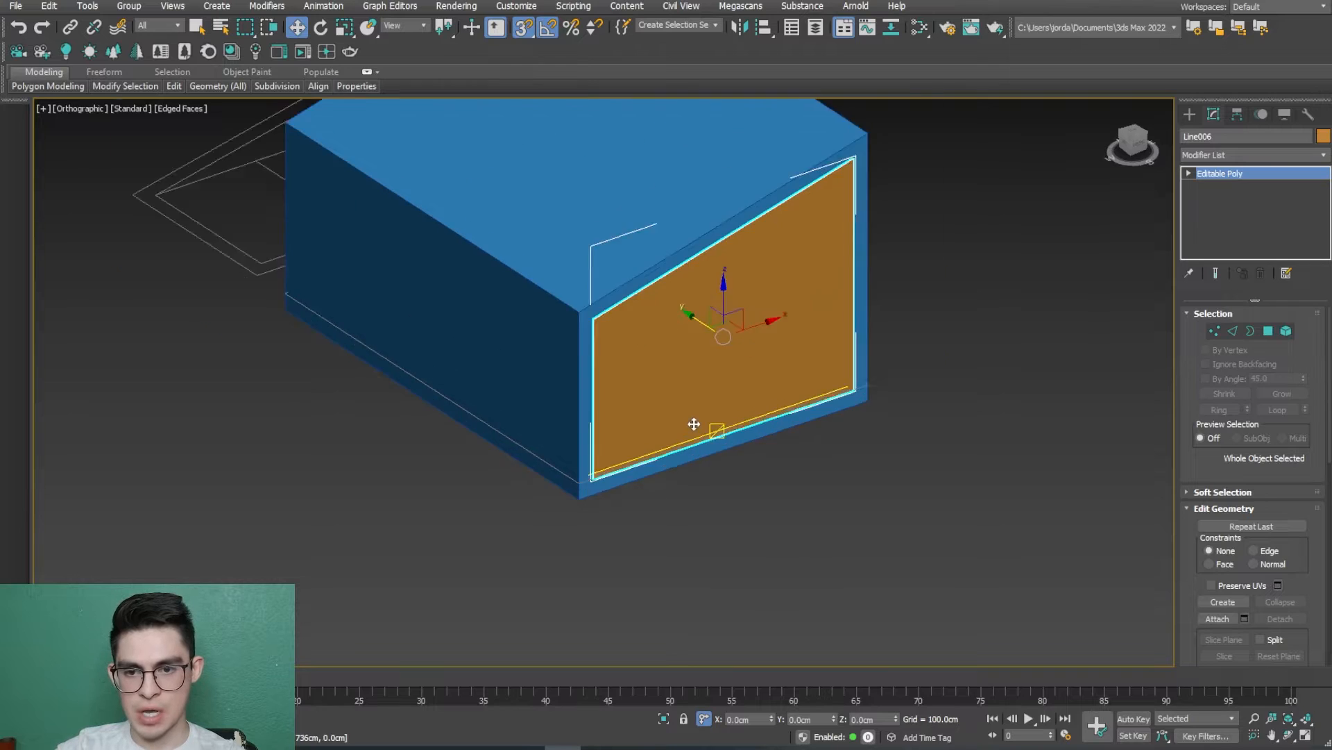
Step: Move the new panel back from the front edge of the module to the glazing line drawn in the floor plan
left_click_drag(721, 287, 428, 341)
key("F3")
scroll(506, 476, "up", 8)
scroll(705, 398, "down", 4)
middle_click_drag(705, 397, 756, 535)
scroll(687, 503, "down", 3)
scroll(688, 503, "down", 2)
key("F3")
scroll(749, 518, "down", 4)
scroll(661, 508, "up", 5)
key("F3")
middle_click_drag(661, 507, 618, 515)
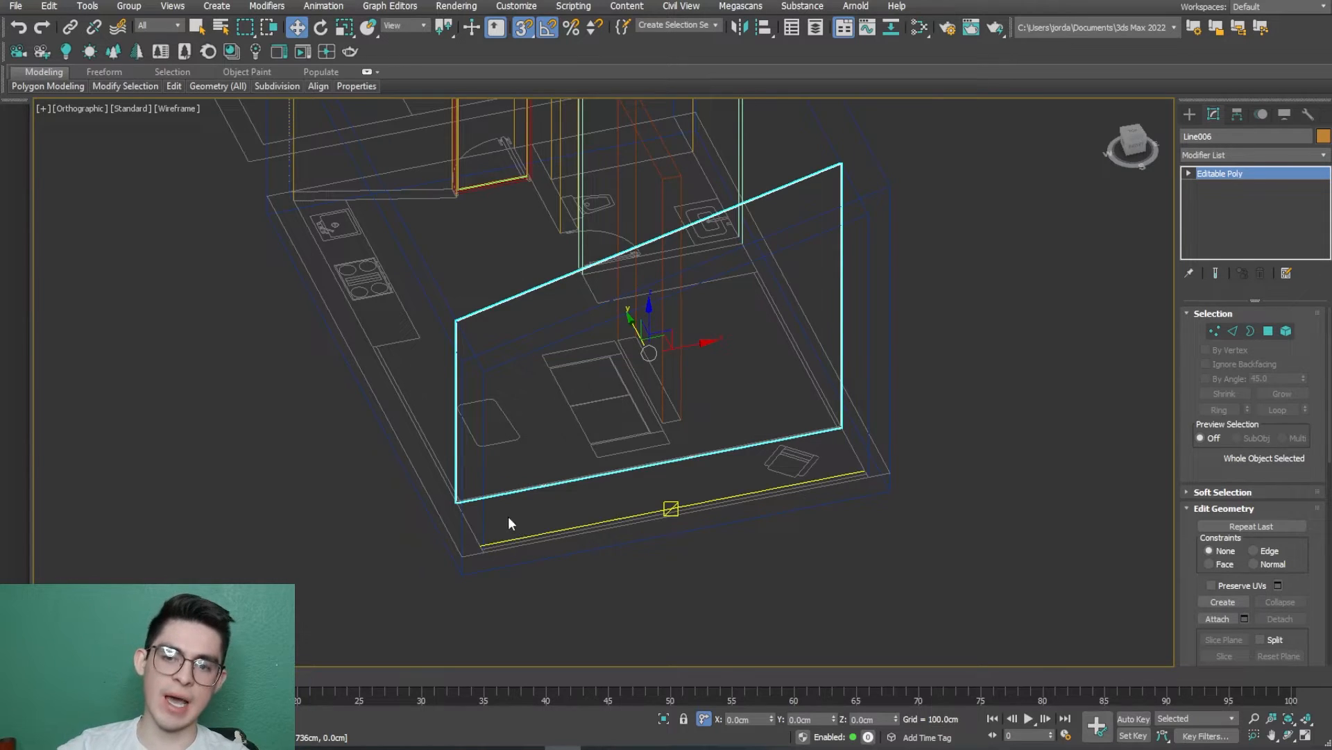
Step: Examine the panel's alignment with the floor plan's glazing line and where the plan's frames divide it
scroll(507, 482, "up", 8)
scroll(517, 425, "down", 6)
middle_click_drag(517, 424, 336, 544)
scroll(336, 544, "up", 4)
middle_click_drag(1041, 323, 755, 535)
scroll(715, 535, "up", 4)
scroll(611, 545, "down", 10)
middle_click_drag(622, 551, 641, 557)
scroll(640, 557, "up", 5)
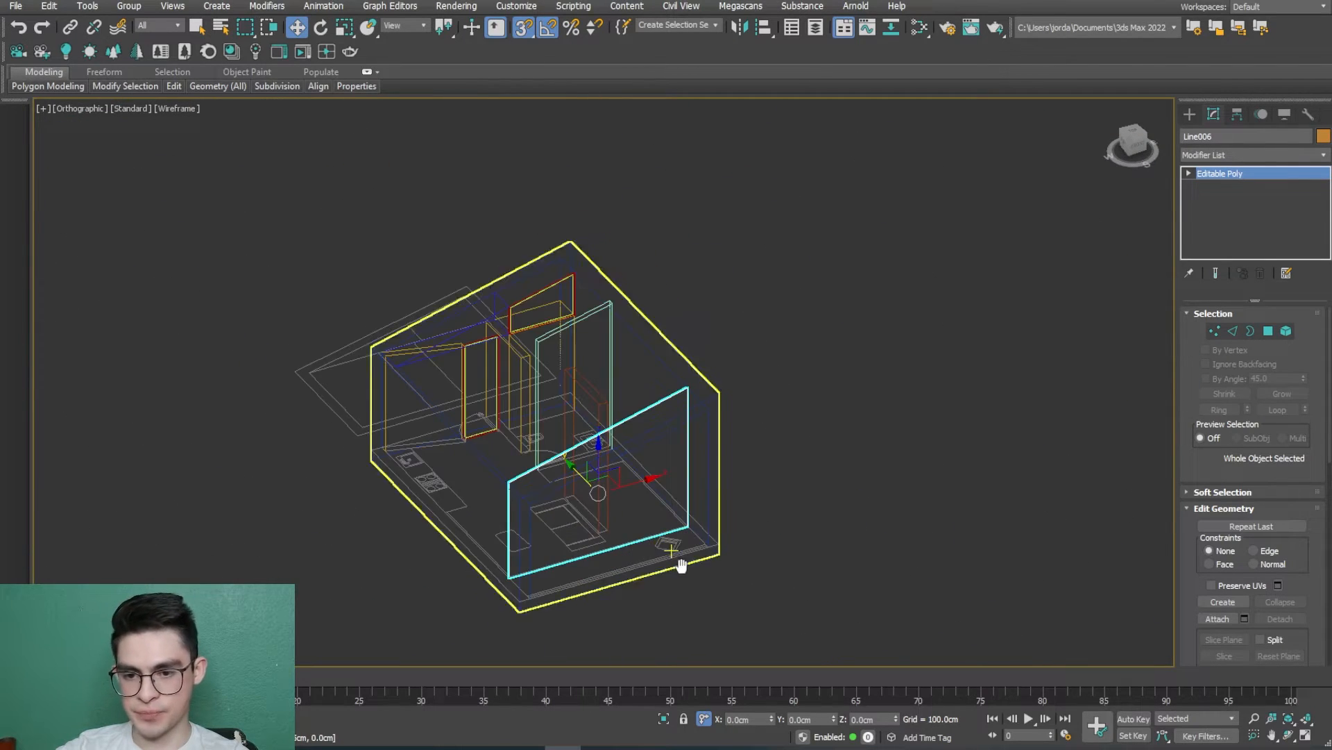
key("F3")
scroll(606, 481, "up", 2)
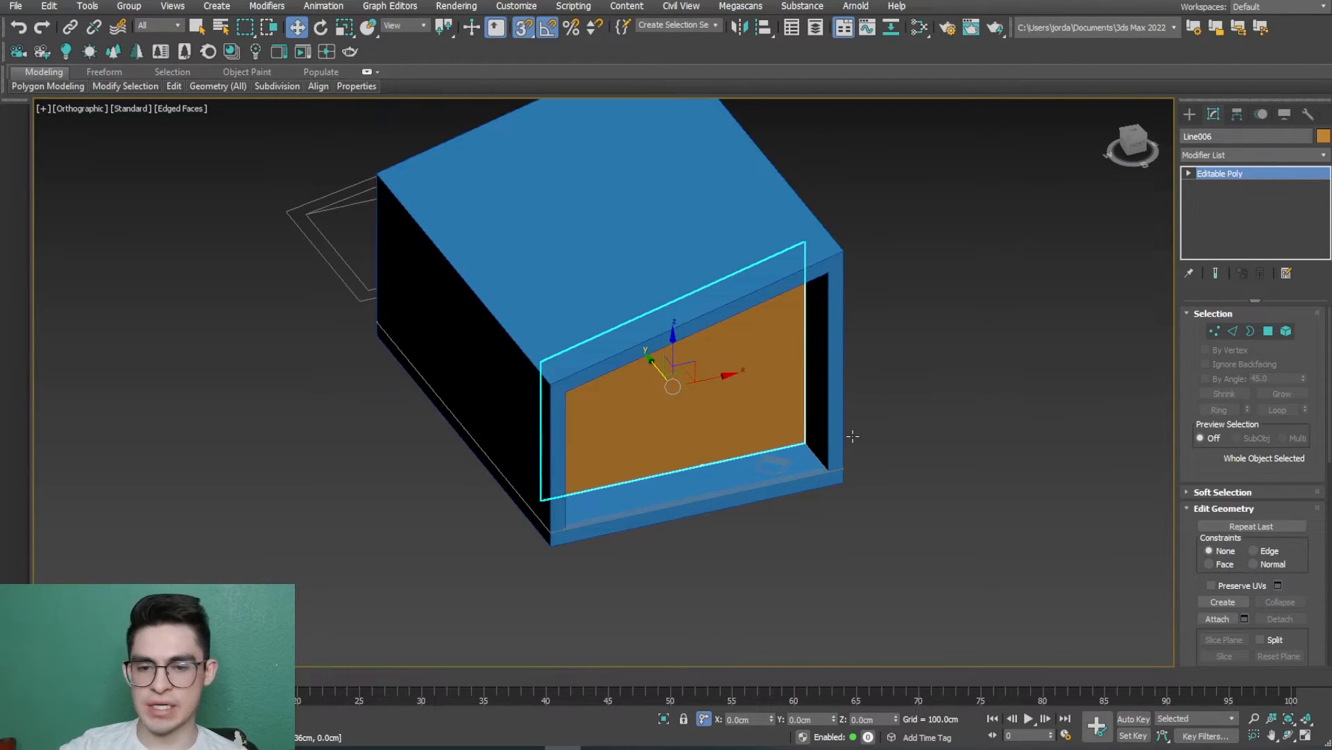
Step: Activate Slice Plane at the panel's edge level and move the plane out in front of the module
left_click(1234, 333)
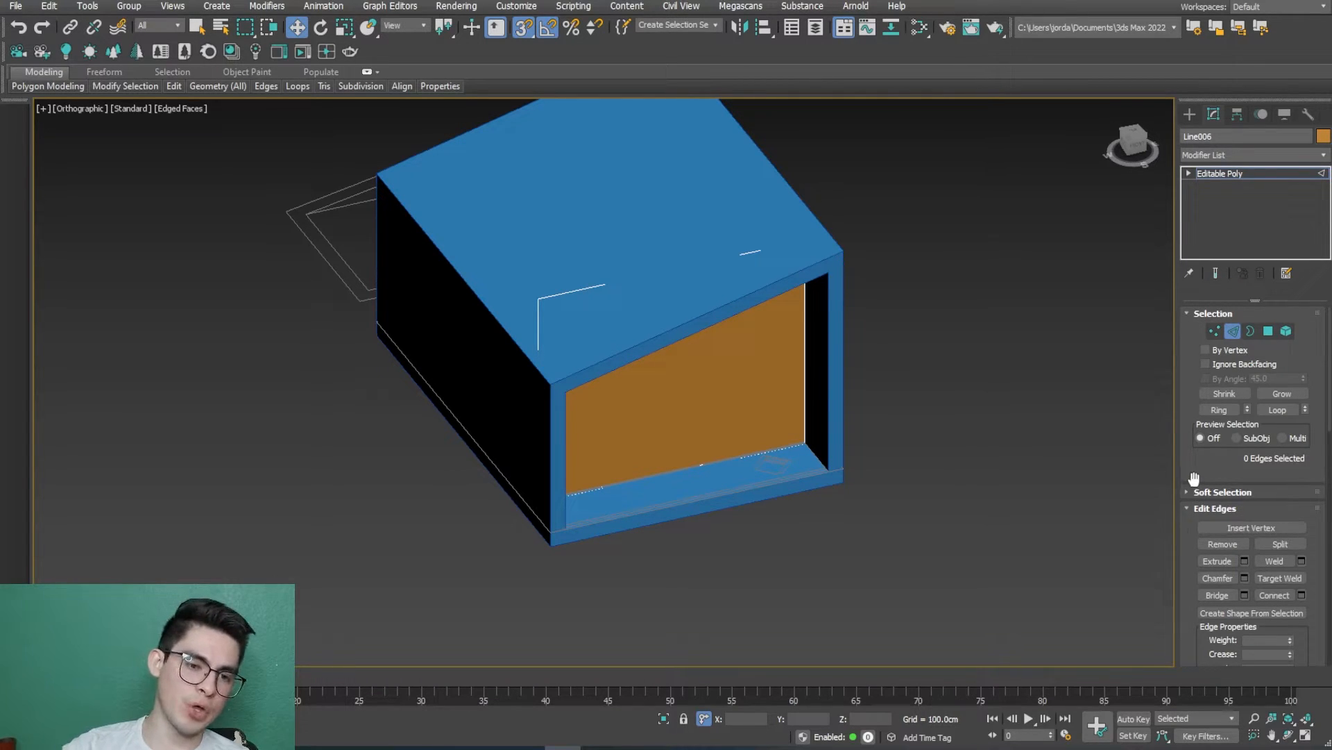
left_click_drag(1193, 478, 1201, 354)
left_click_drag(1187, 478, 1216, 336)
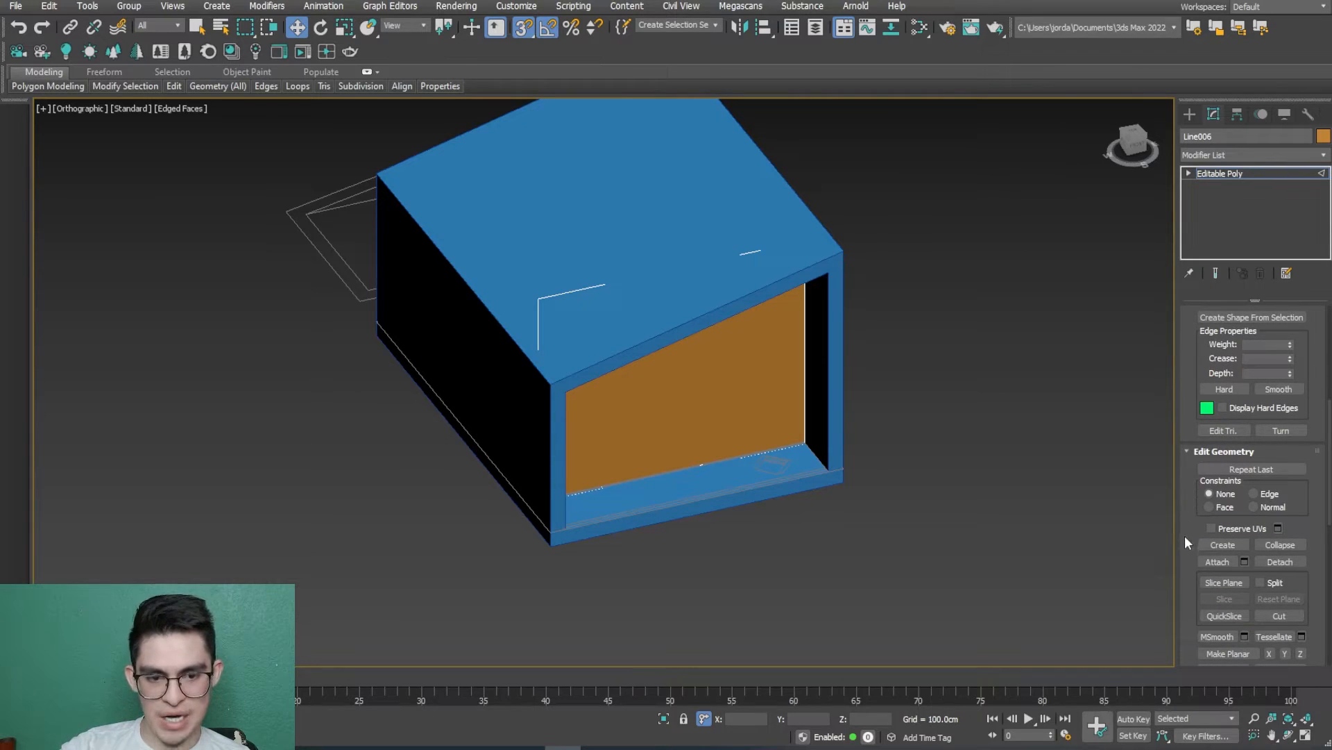
left_click_drag(1186, 537, 1187, 486)
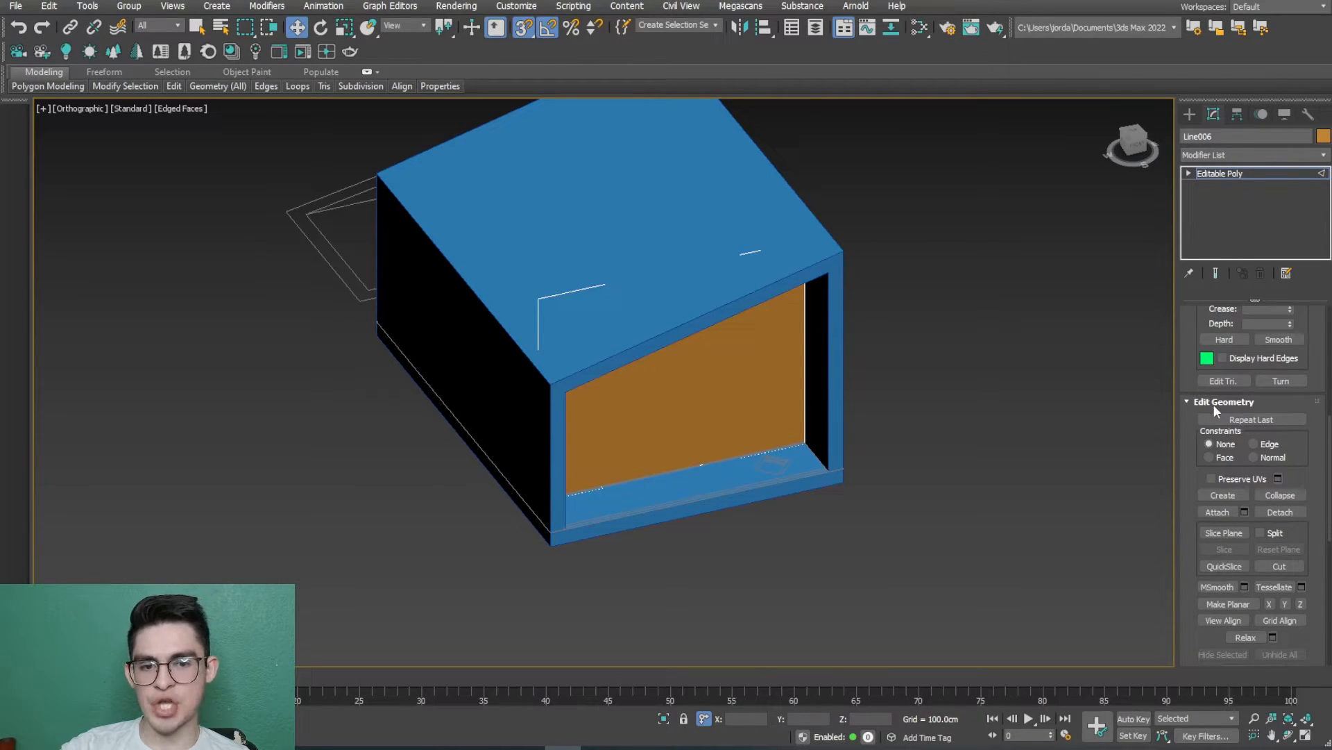
left_click(1224, 533)
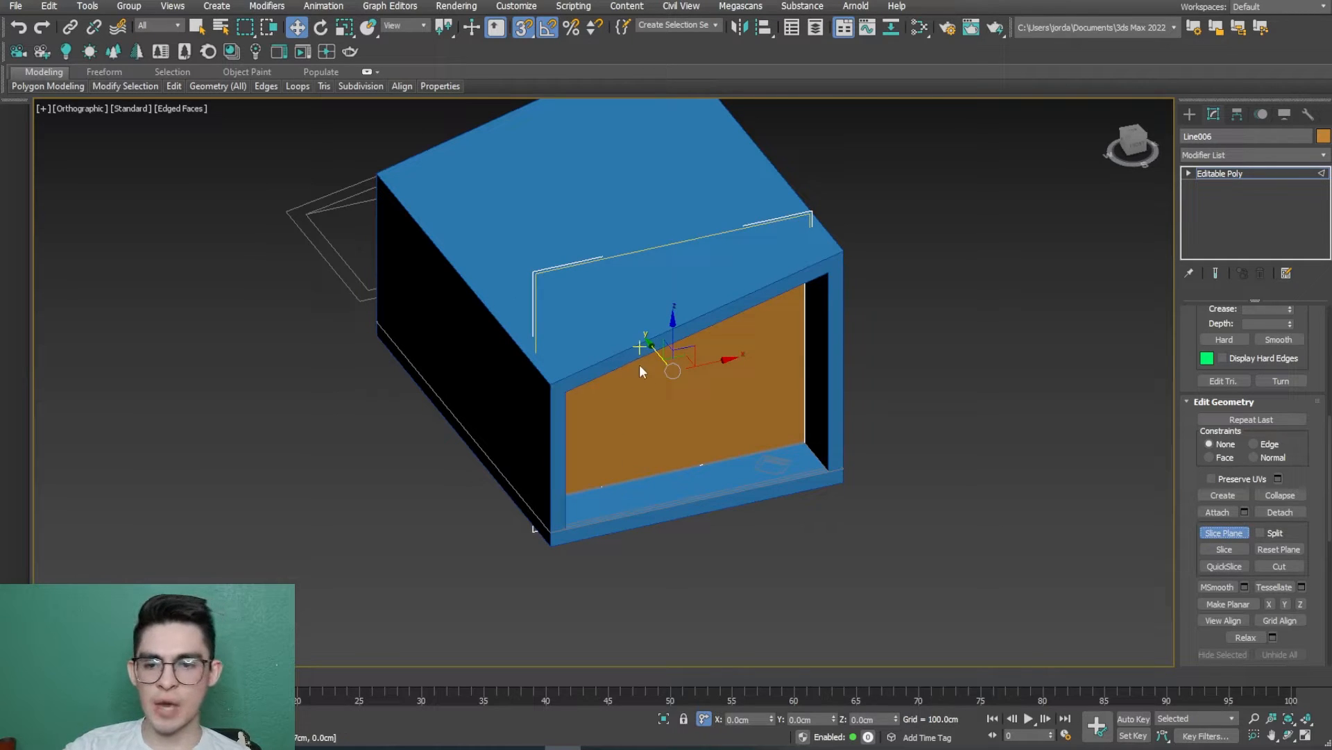
left_click_drag(654, 354, 972, 642)
scroll(708, 597, "down", 2)
middle_click_drag(708, 597, 719, 519)
scroll(651, 539, "up", 3)
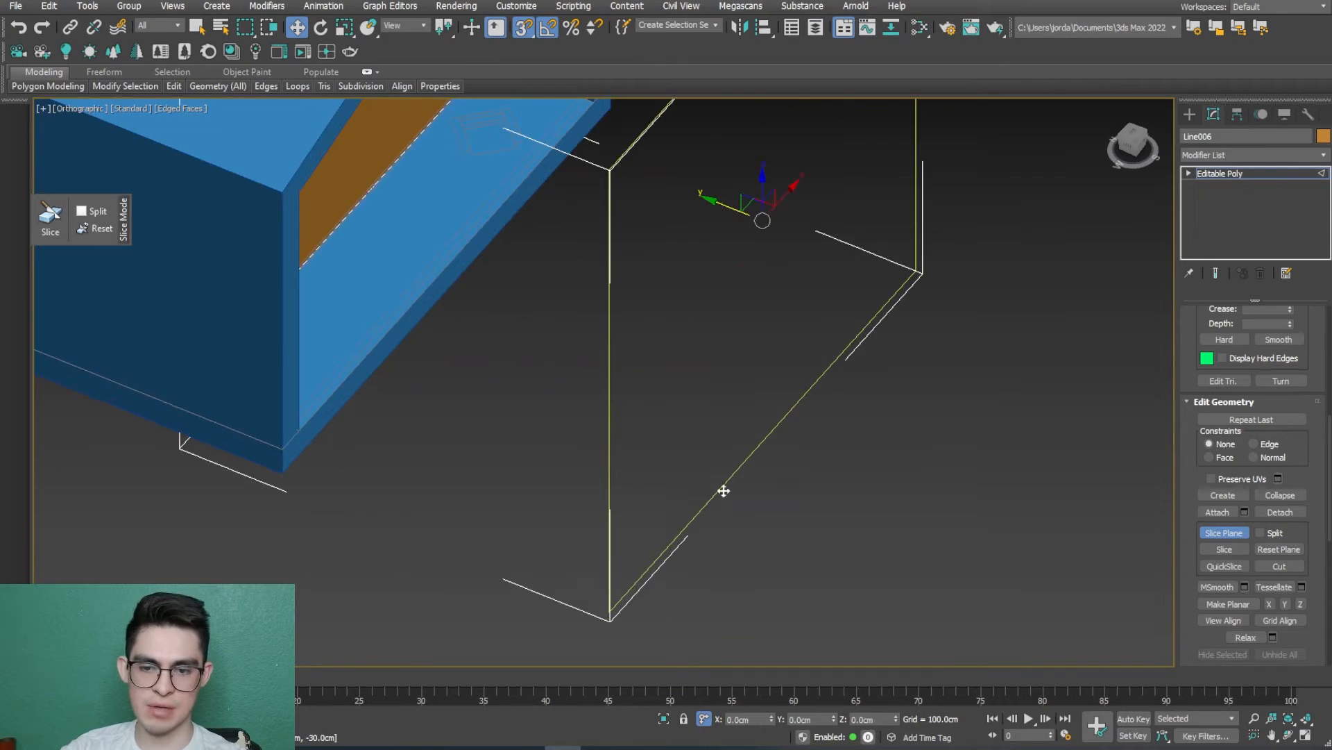
scroll(762, 454, "down", 3)
mouse_move(723, 470)
middle_mouse_down("alt")
mouse_move(654, 460)
mouse_move(705, 476)
middle_mouse_up("alt")
Step: Rotate the slice plane -95° about Z so it cuts the panel vertically
left_click(320, 28)
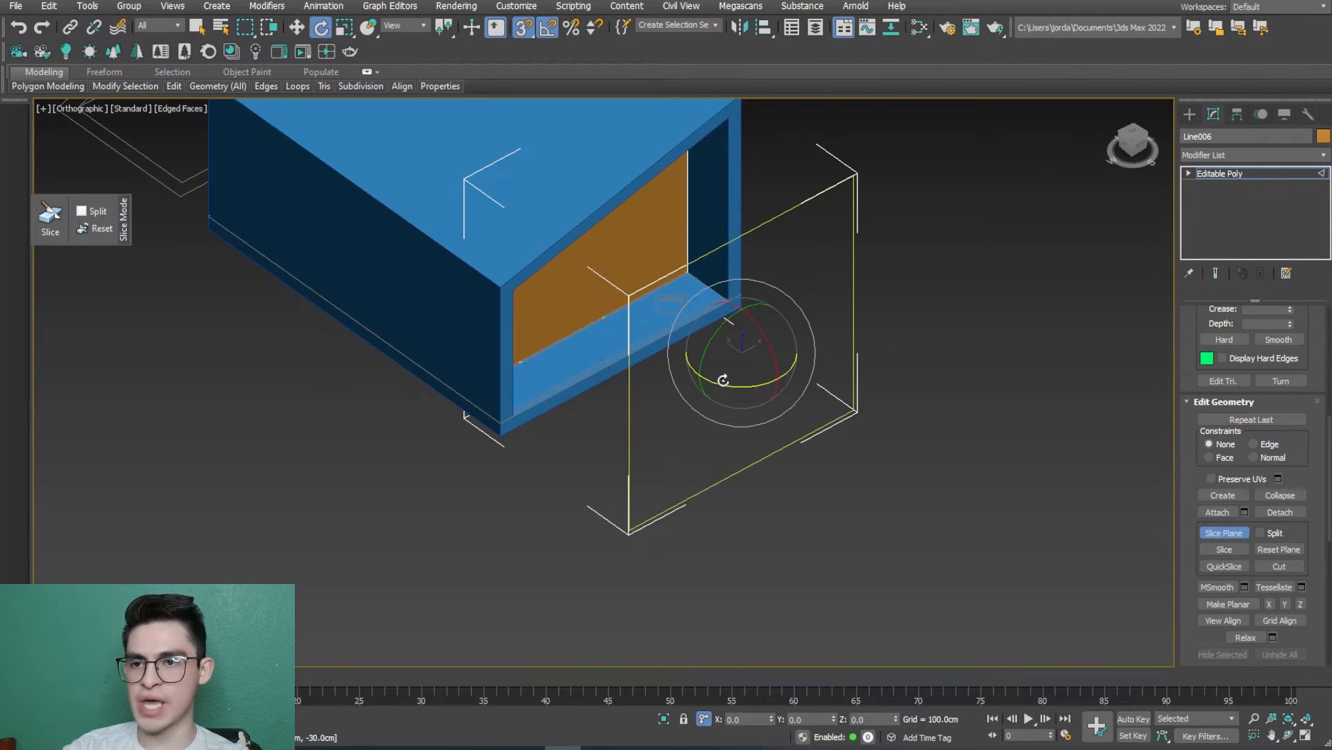
left_click_drag(744, 385, 672, 397)
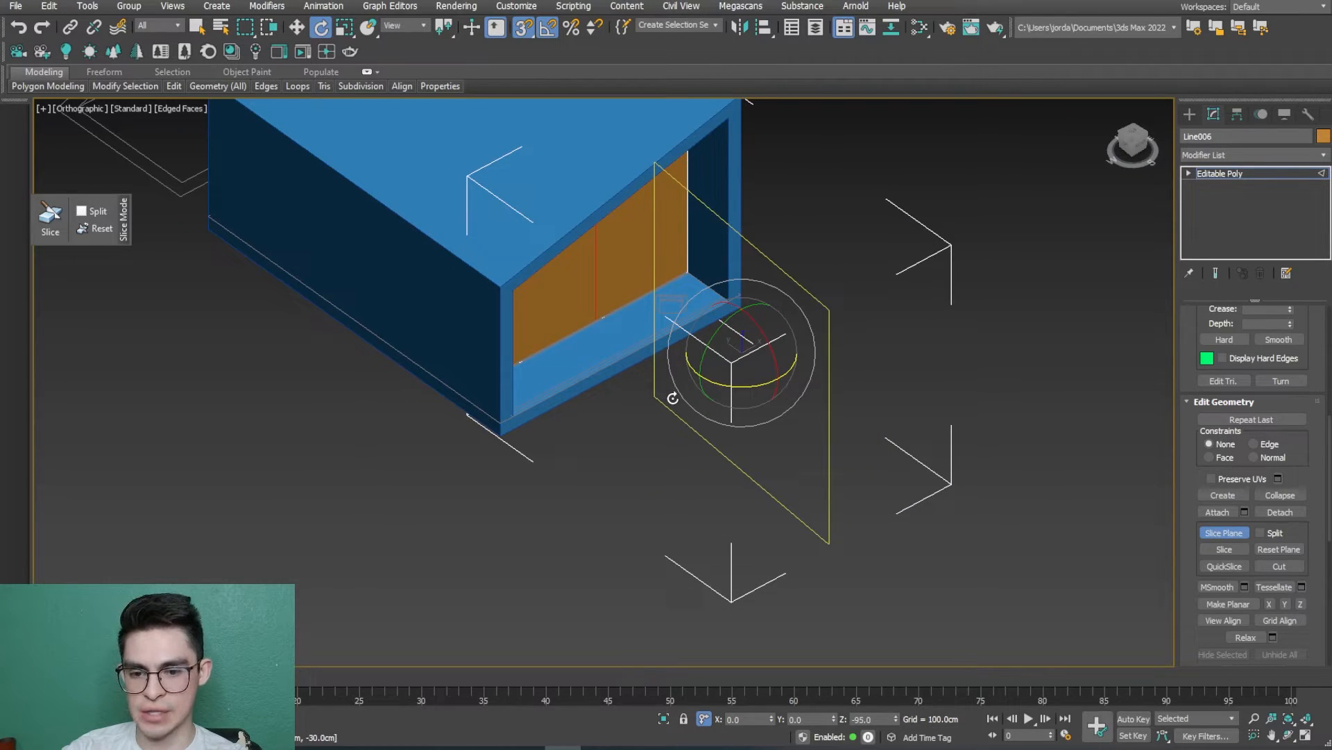
middle_click_drag(672, 398, 663, 422, "alt")
key("w")
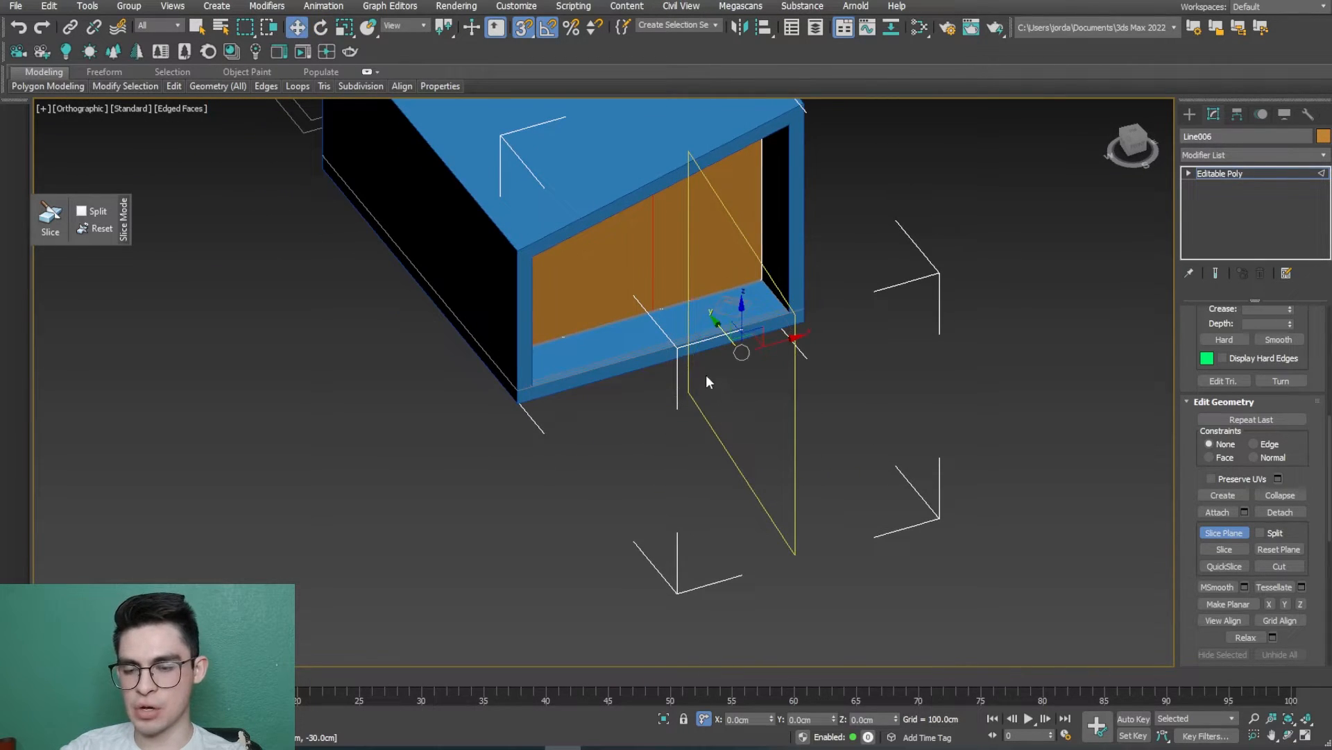
Step: Move the slice plane back so that it crosses the module's front opening
left_click_drag(740, 350, 477, 283)
key("s")
middle_click_drag(693, 444, 609, 398)
middle_click_drag(665, 347, 560, 368, "alt")
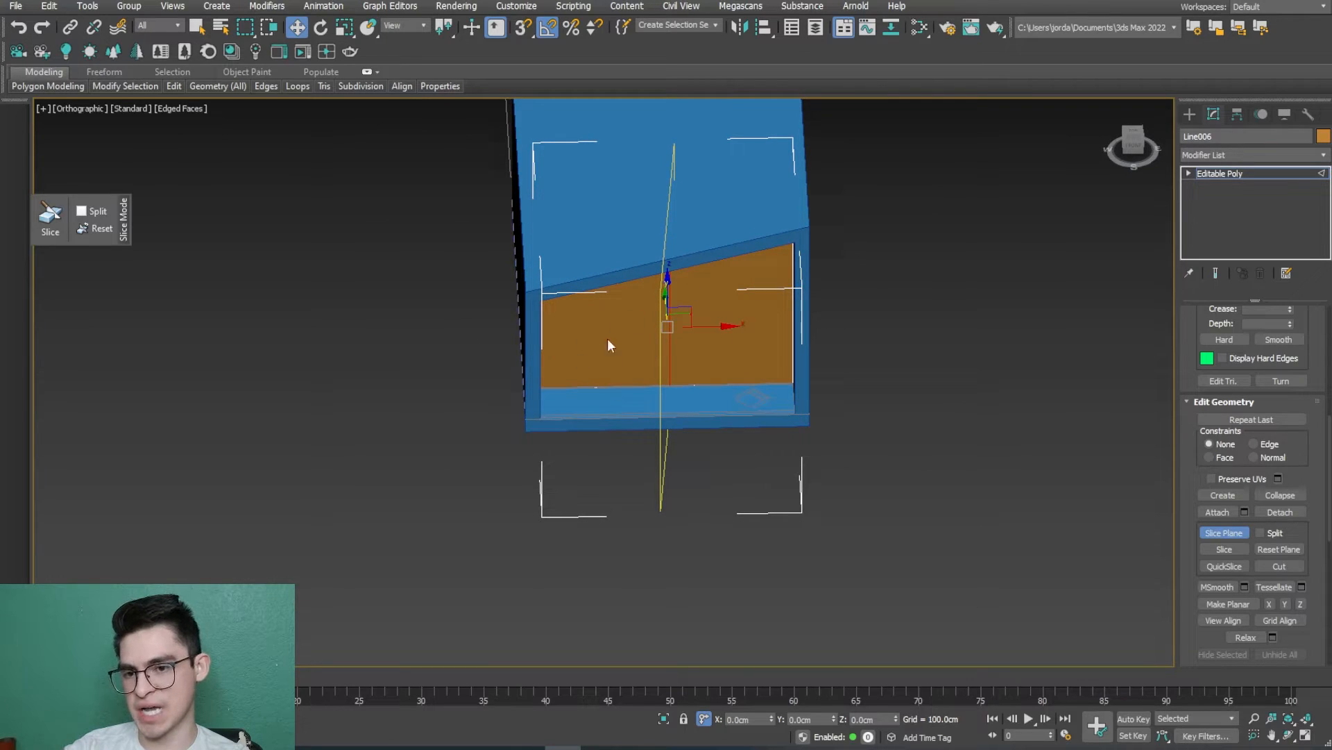
middle_click_drag(731, 335, 668, 395, "alt")
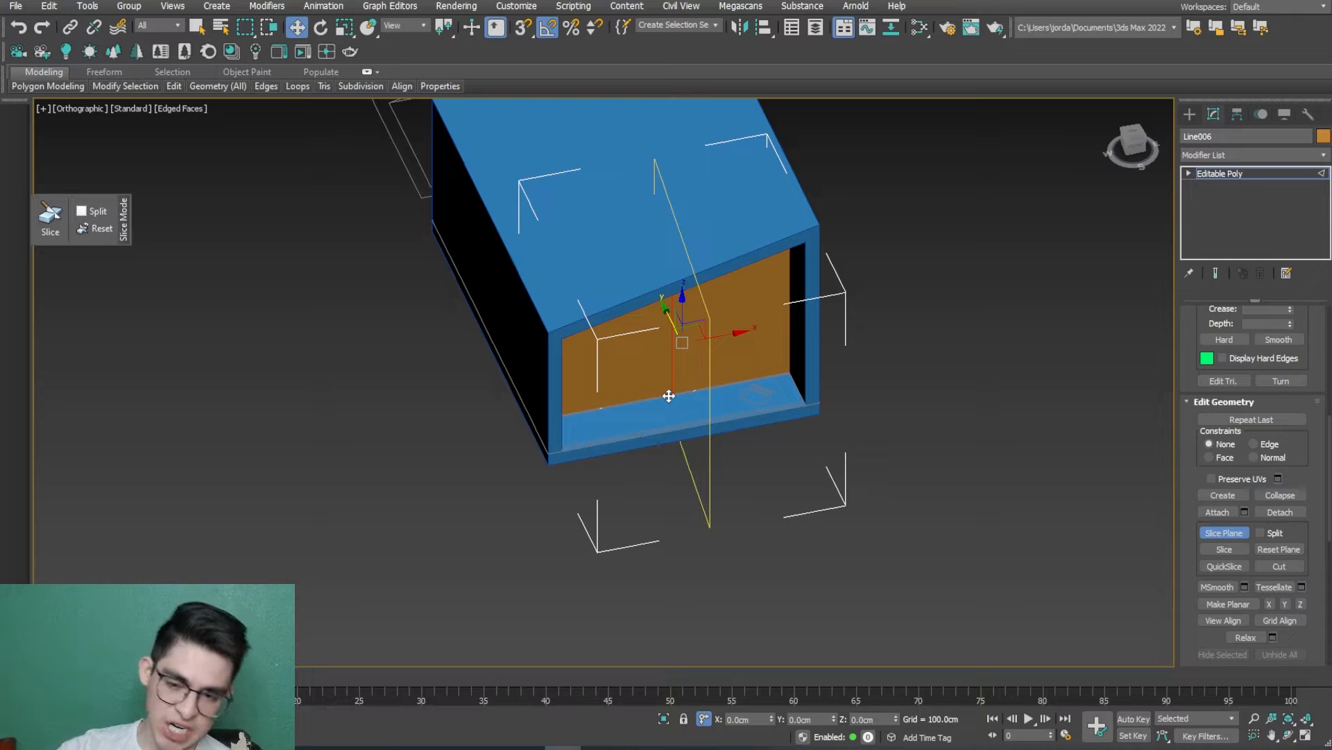
left_click(522, 28)
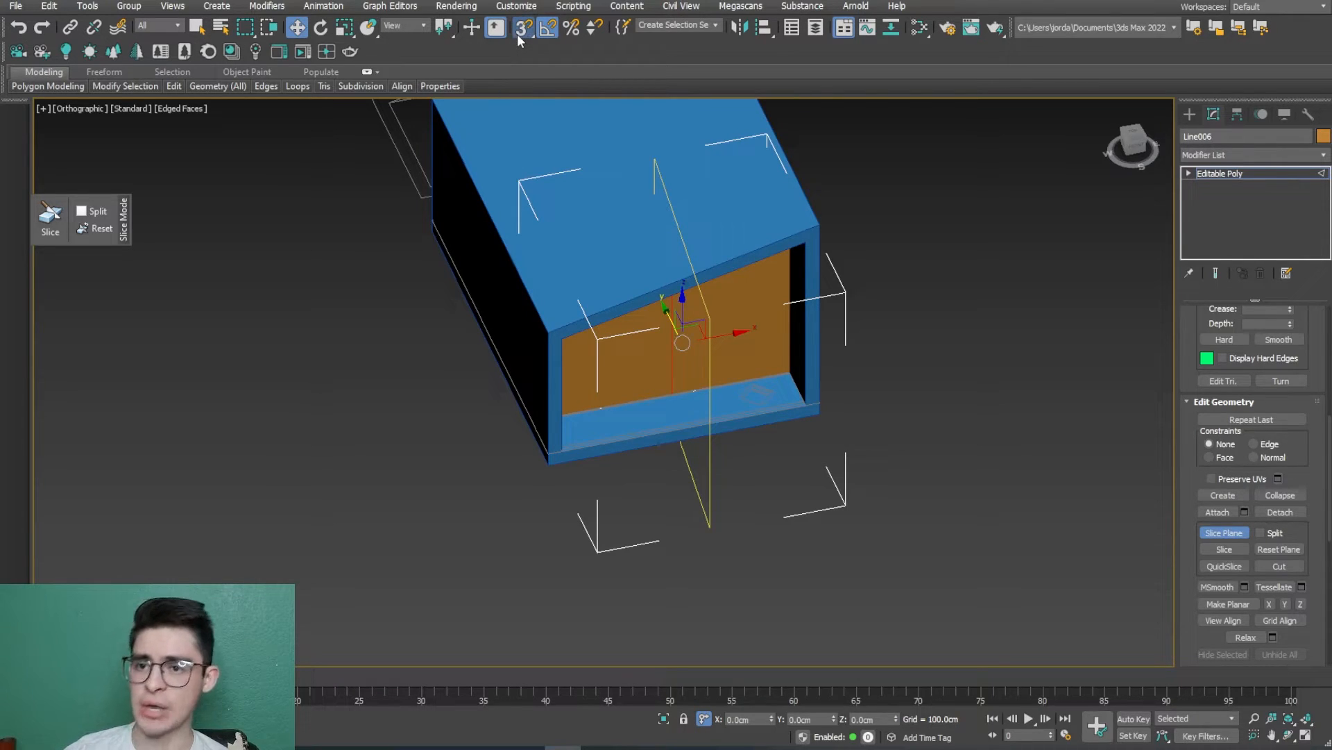
Step: Snap the slice plane along X to the floor plan's frame joint nearest the opening's lower side
left_click_drag(719, 333, 595, 415)
scroll(595, 415, "up", 3)
scroll(569, 424, "up", 10)
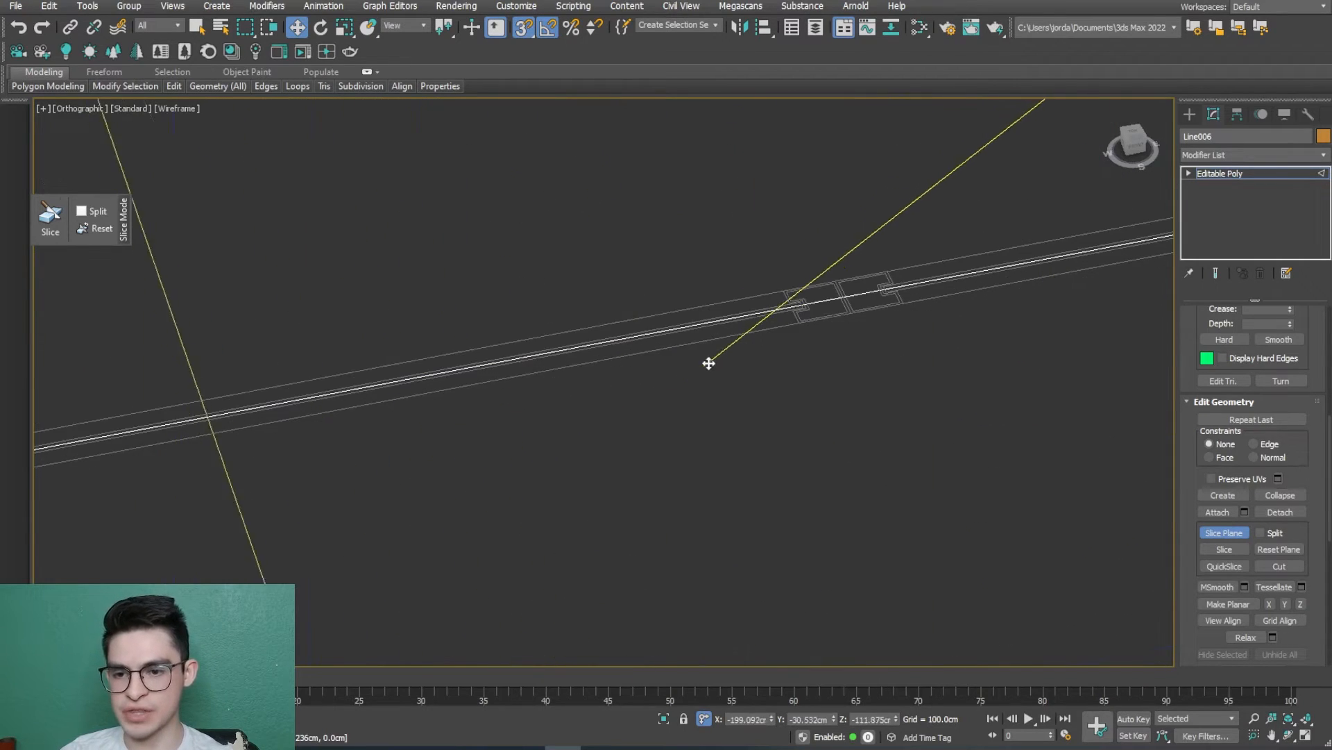
left_click_drag(657, 415, 661, 404)
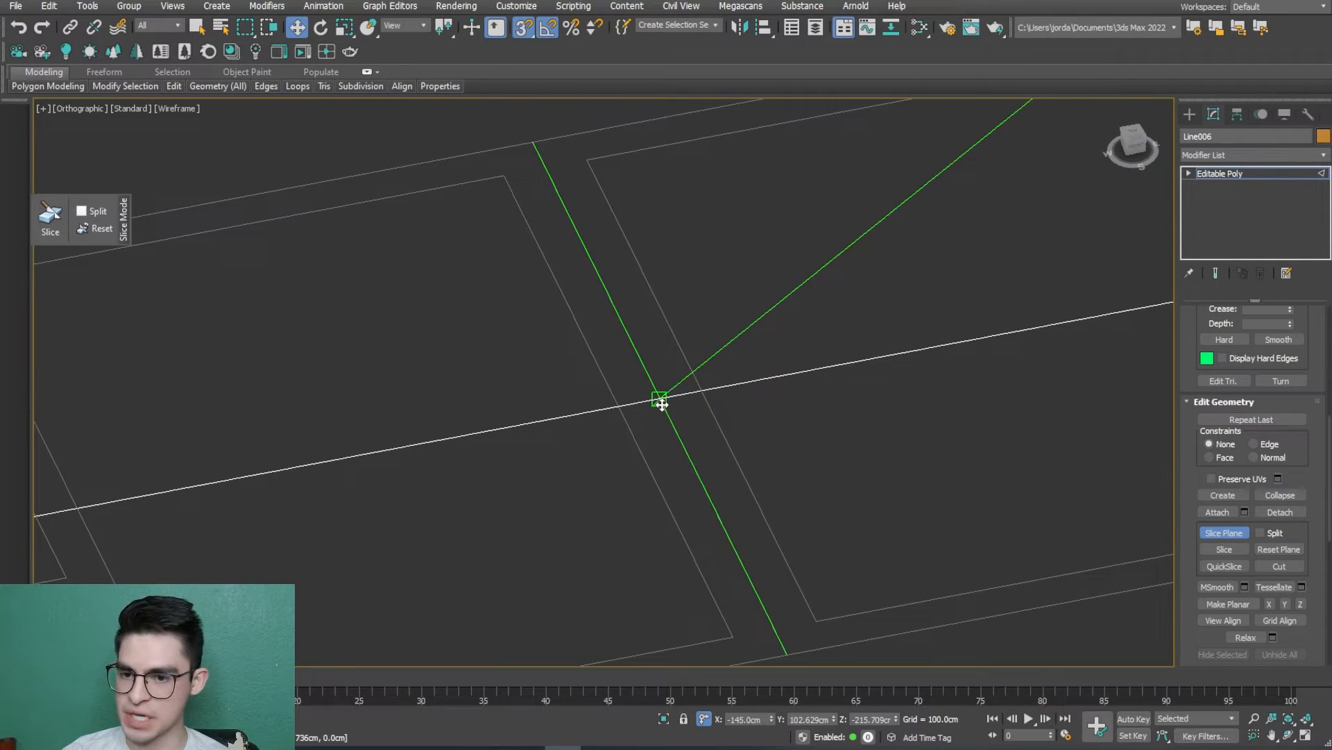
scroll(660, 402, "down", 5)
scroll(606, 442, "up", 6)
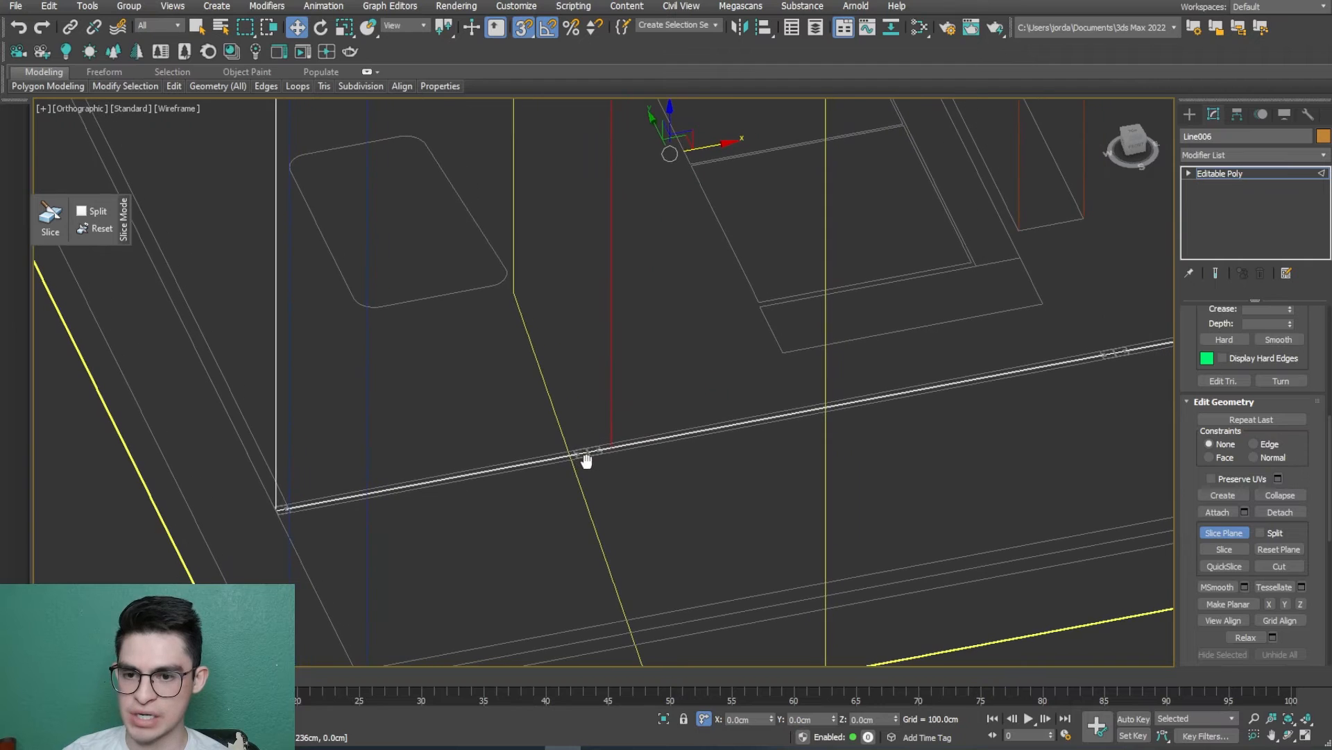
scroll(608, 440, "down", 5)
left_click_drag(726, 166, 622, 476)
scroll(636, 481, "up", 6)
scroll(581, 381, "up", 3)
scroll(607, 484, "up", 3)
scroll(607, 484, "down", 5)
Step: From the top view, rotate the slice plane 5° about Z to make it perpendicular to the glazing line
middle_click_drag(571, 497, 1047, 186, "alt")
key("t")
scroll(706, 390, "down", 5)
scroll(721, 511, "up", 5)
scroll(701, 479, "down", 2)
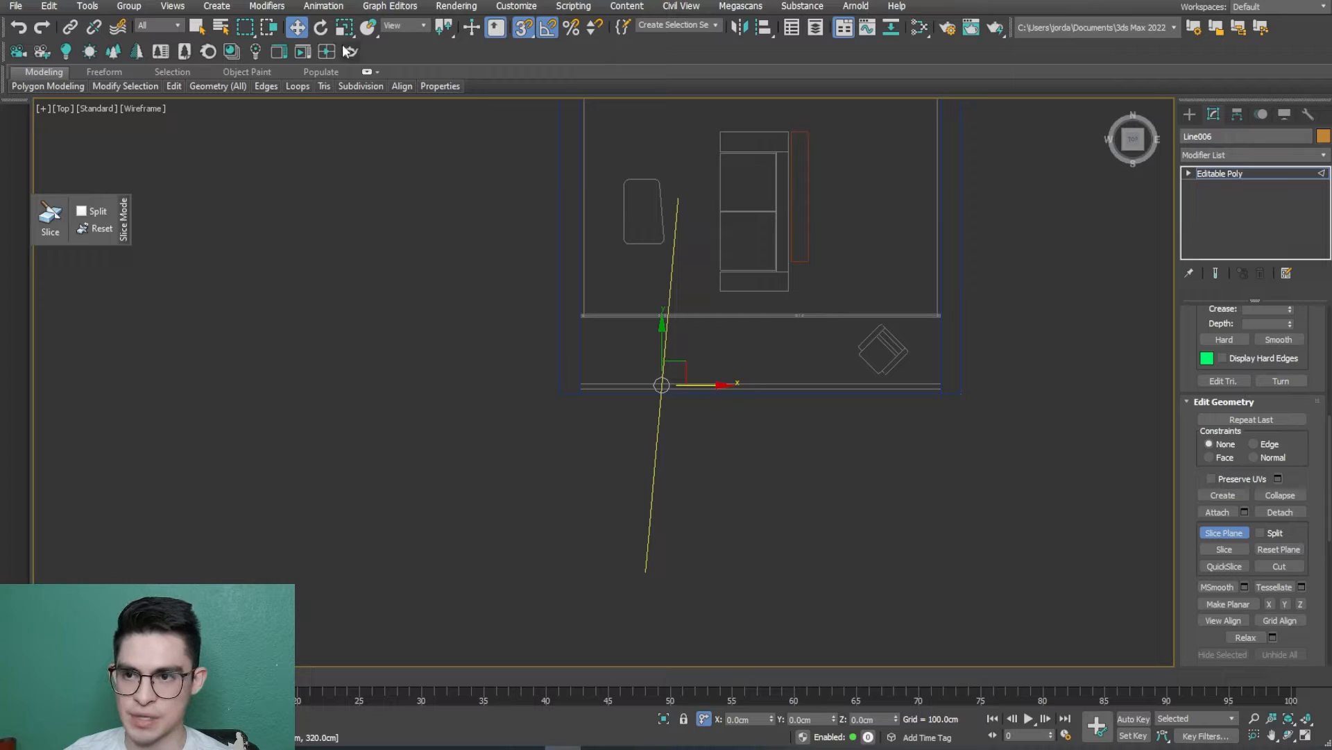
key("e")
left_click_drag(705, 345, 704, 347)
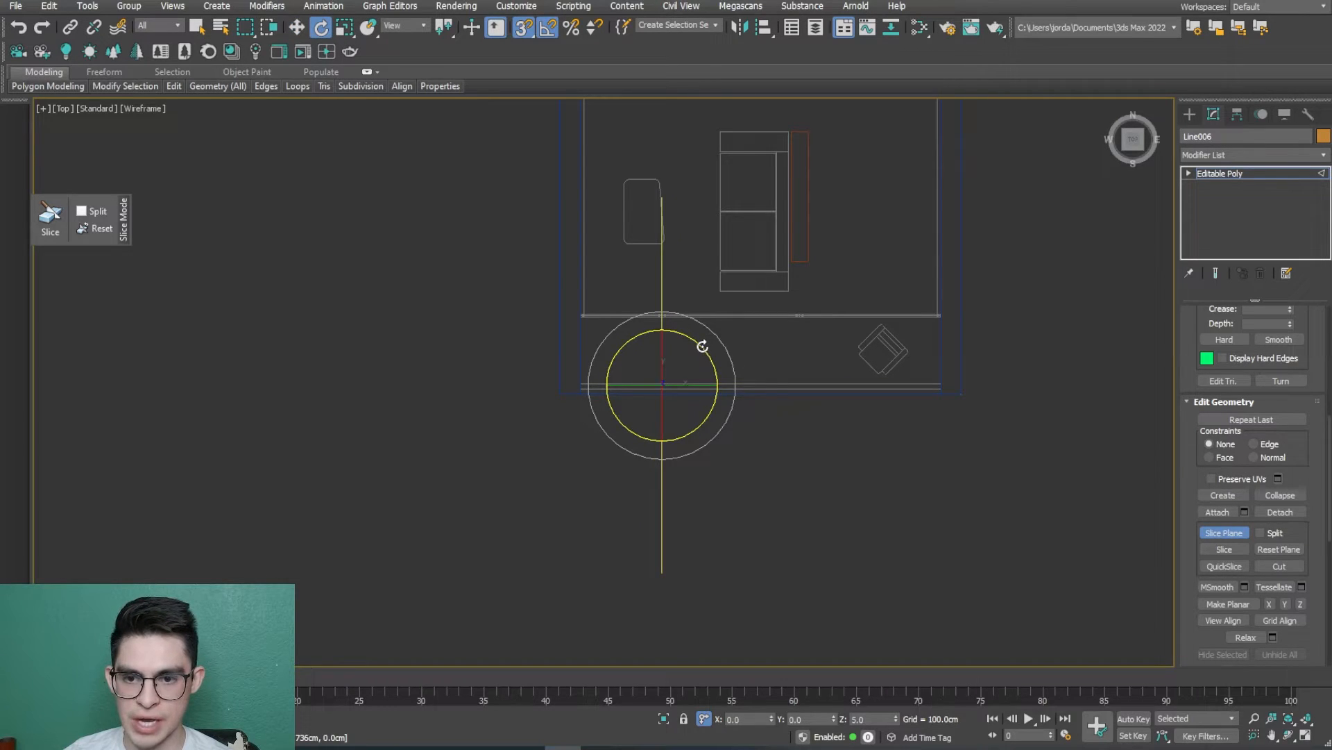
Step: Align the straightened slice plane with the centre line between the two adjoining frame profiles in the plan
key("w")
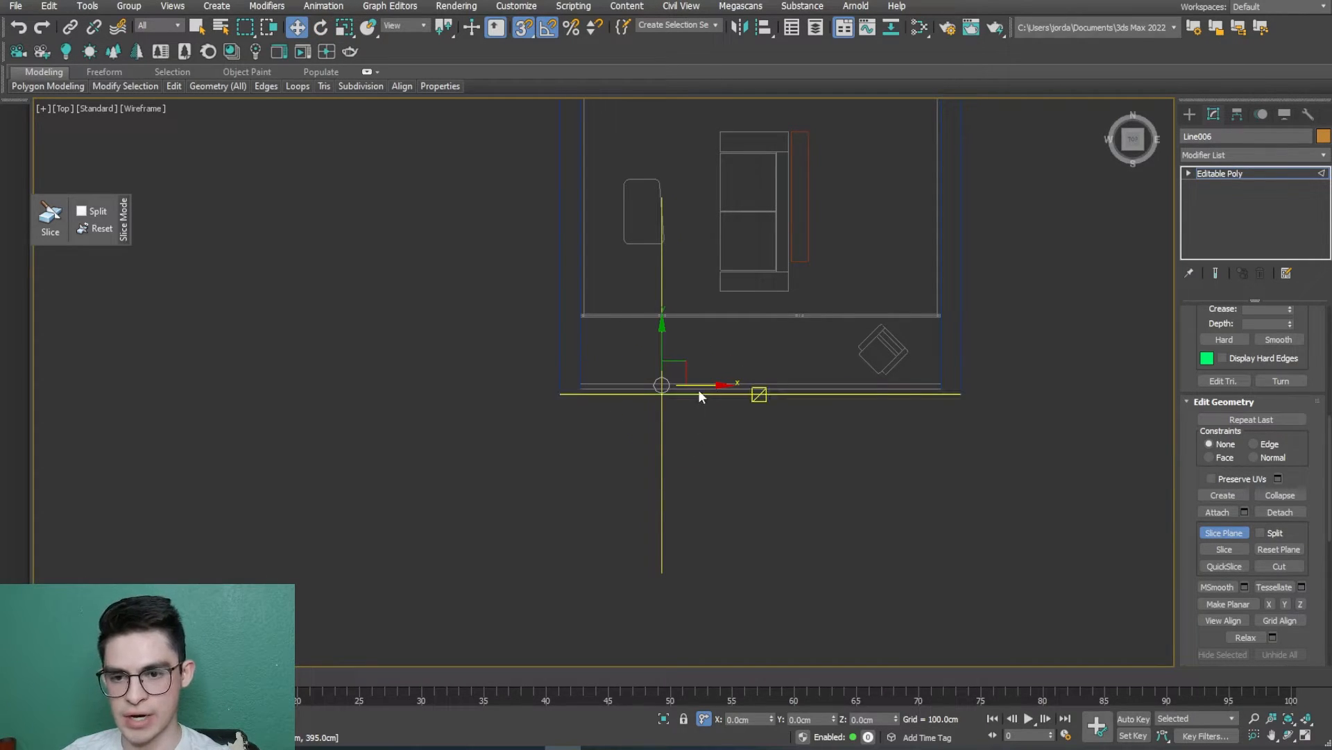
scroll(653, 316, "up", 5)
scroll(653, 316, "down", 5)
left_click_drag(699, 303, 753, 262)
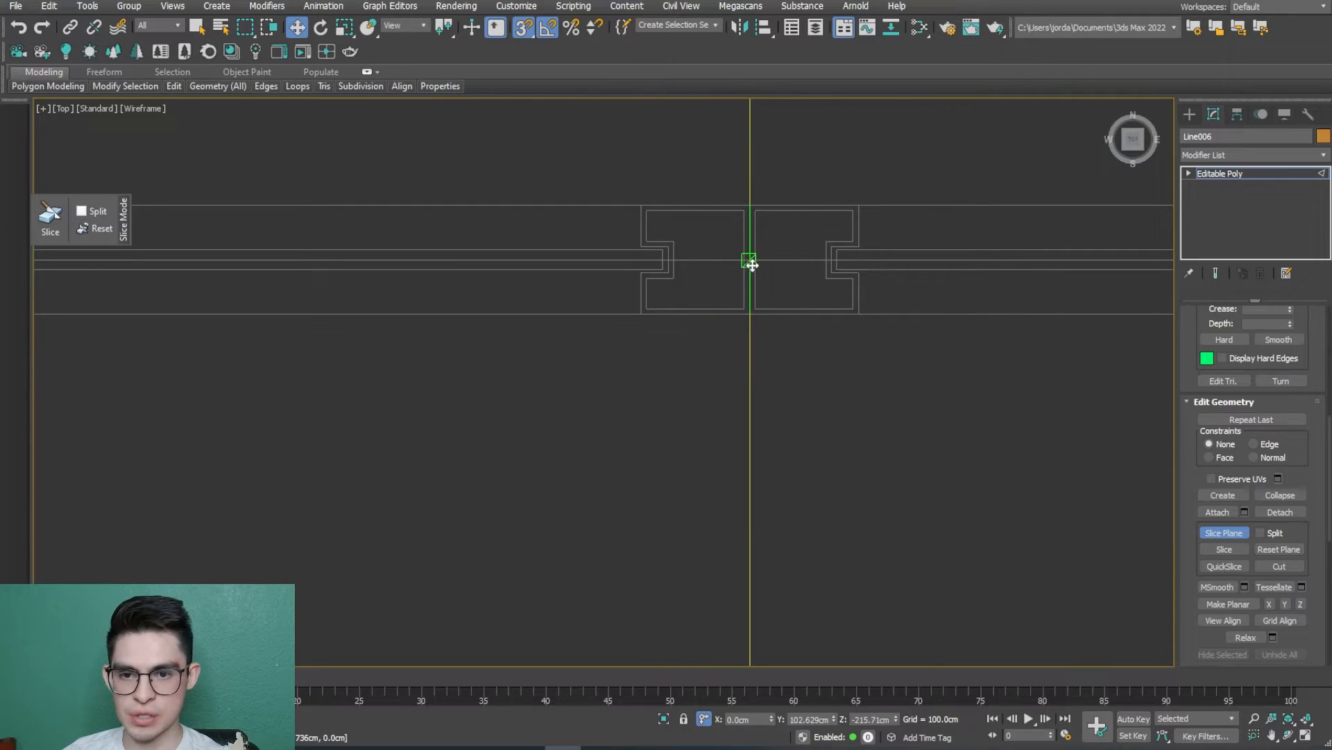
scroll(756, 303, "up", 4)
scroll(740, 516, "down", 4)
middle_click_drag(744, 500, 722, 460, "alt")
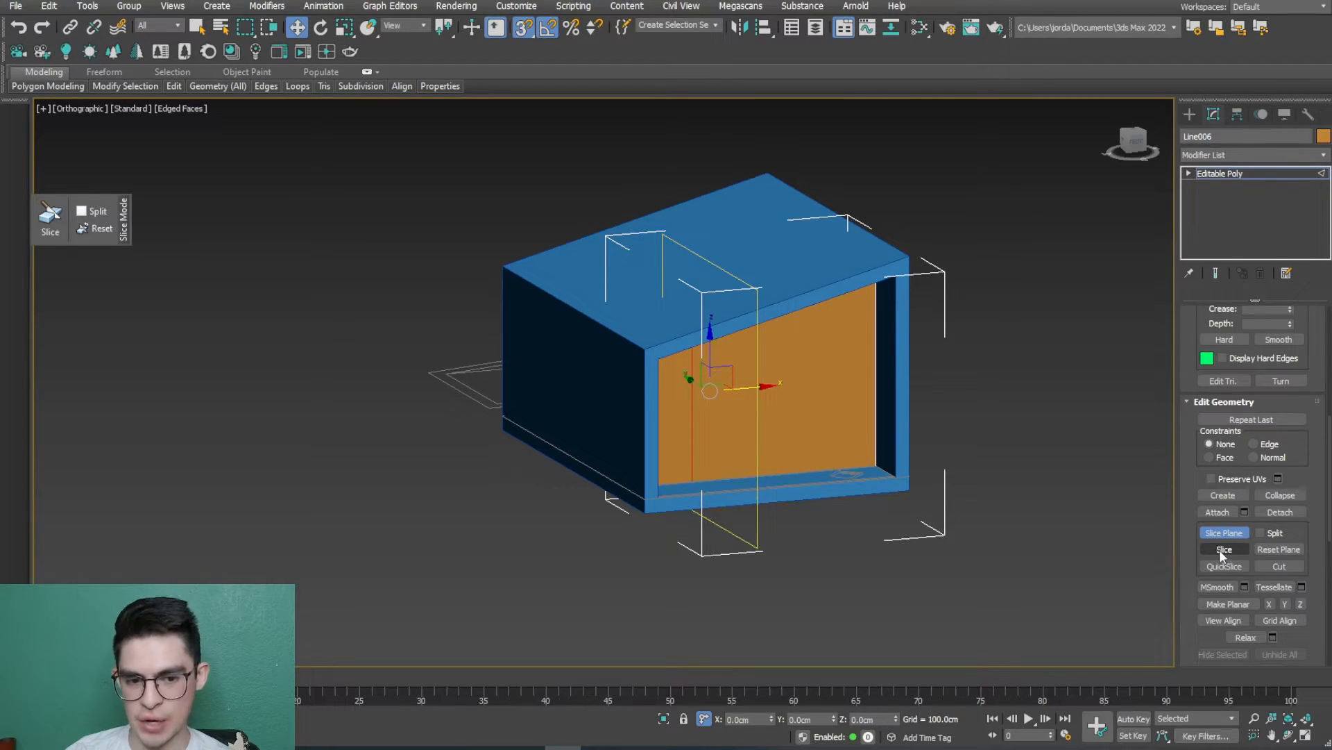
Step: Slice the glazing panel at the plan's next frame joint, on the centre line between the two profiles, and leave slice mode
middle_click_drag(817, 484, 743, 451, "alt")
key("F3")
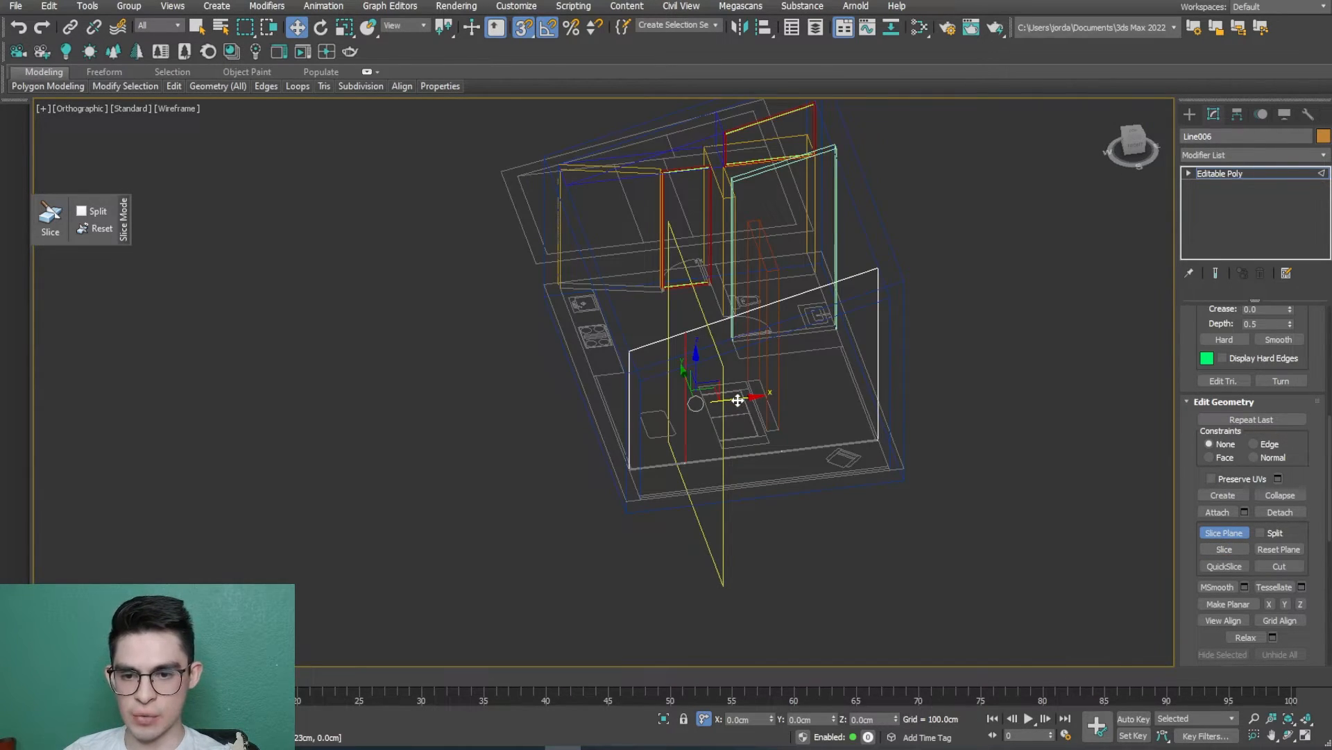
scroll(767, 404, "up", 10)
left_click_drag(501, 523, 467, 485)
scroll(327, 485, "up", 5)
scroll(466, 492, "down", 6)
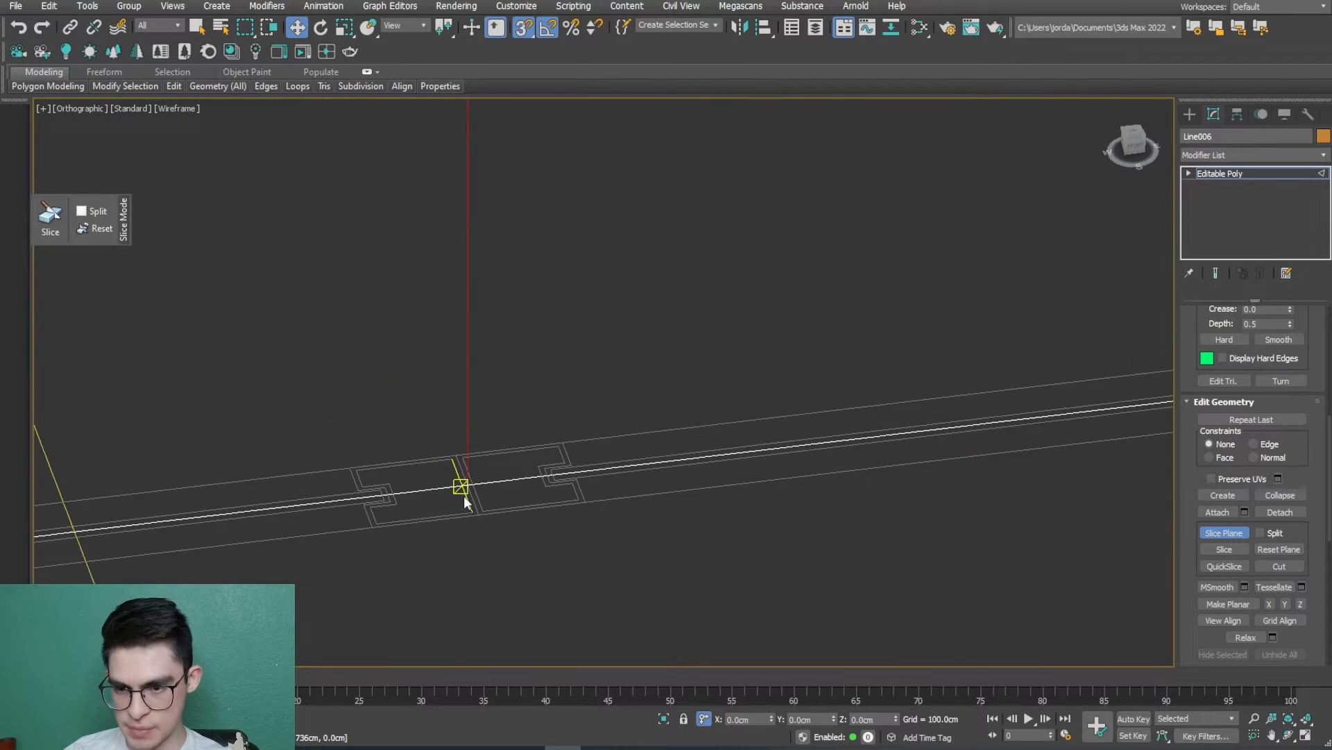
key("F3")
scroll(472, 514, "down", 10)
middle_click_drag(725, 565, 850, 563)
middle_click_drag(849, 563, 843, 558, "alt")
left_click(1211, 532)
middle_click_drag(706, 544, 648, 597, "alt")
left_click(980, 474)
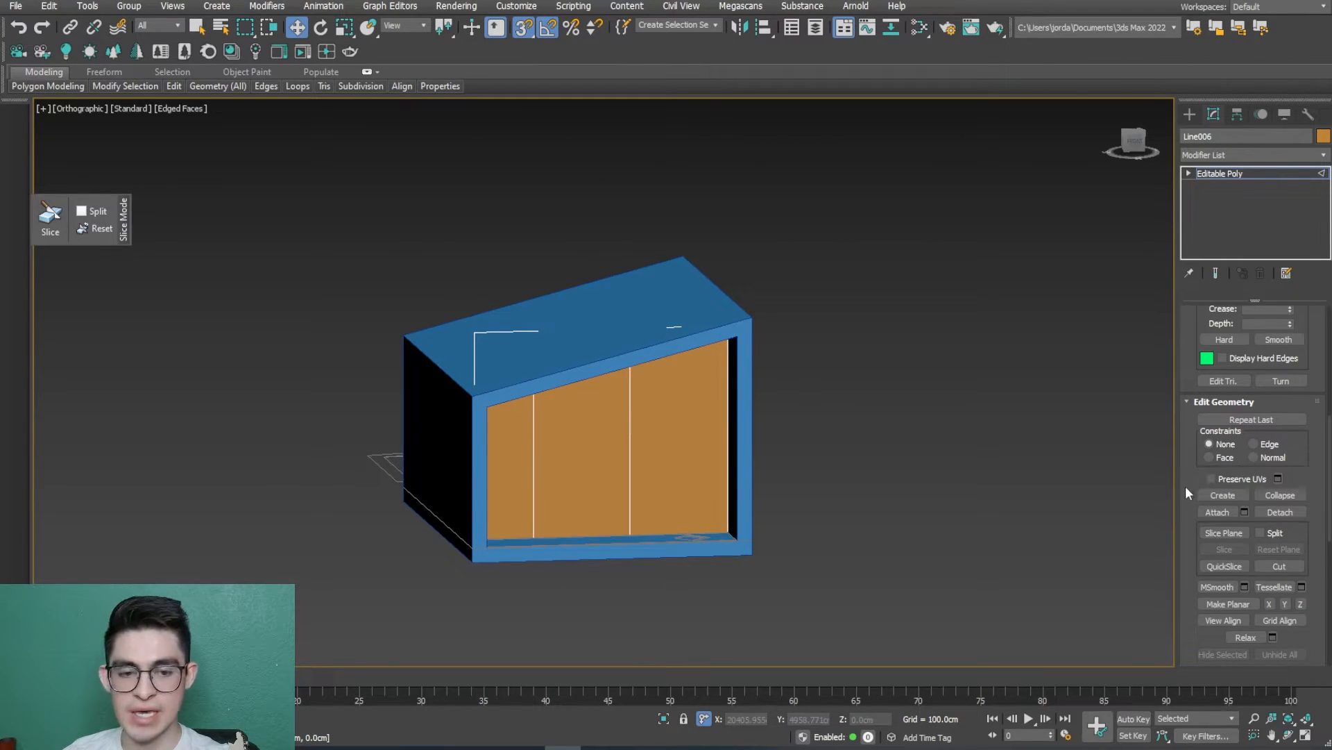
Step: From the front view, select all three polygons of the sliced glazing panel
left_click_drag(735, 526, 409, 243)
middle_click_drag(564, 373, 690, 485, "alt")
left_click(1125, 136)
scroll(614, 409, "down", 2)
scroll(552, 426, "up", 2)
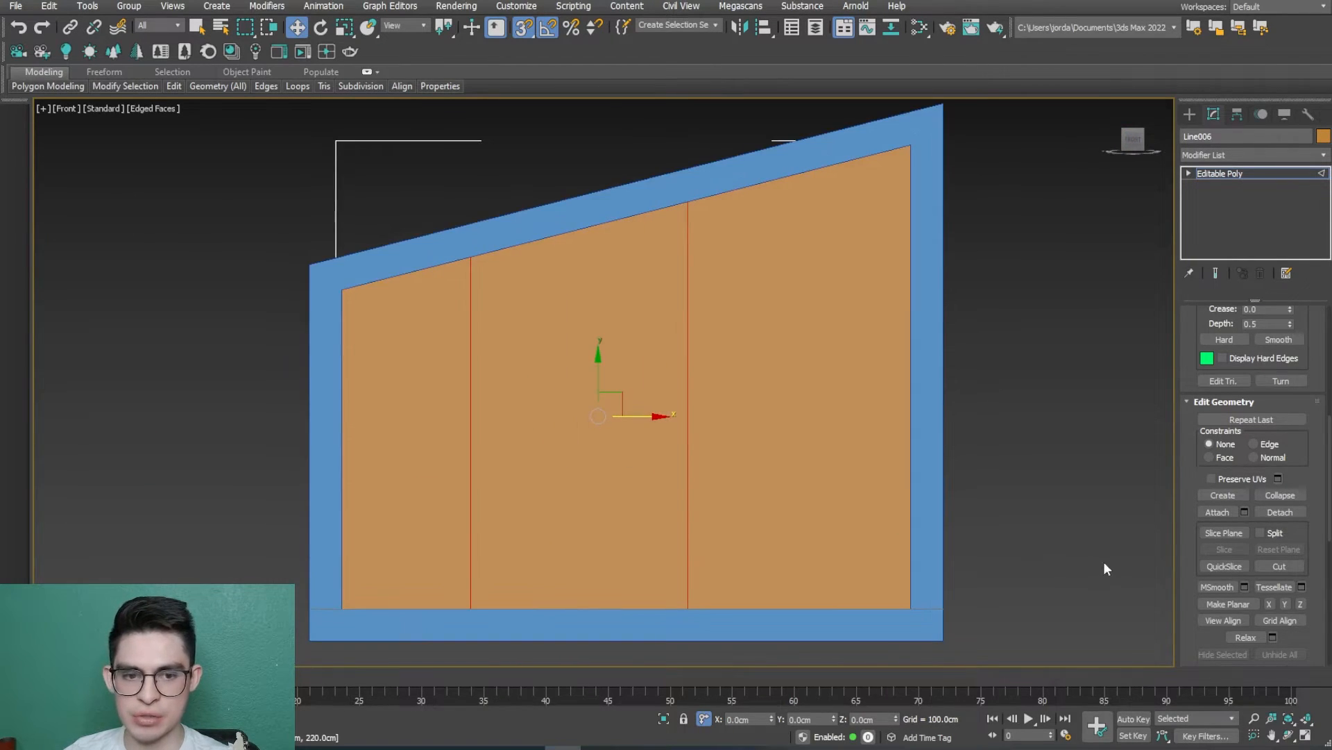
scroll(1198, 455, "up", 5)
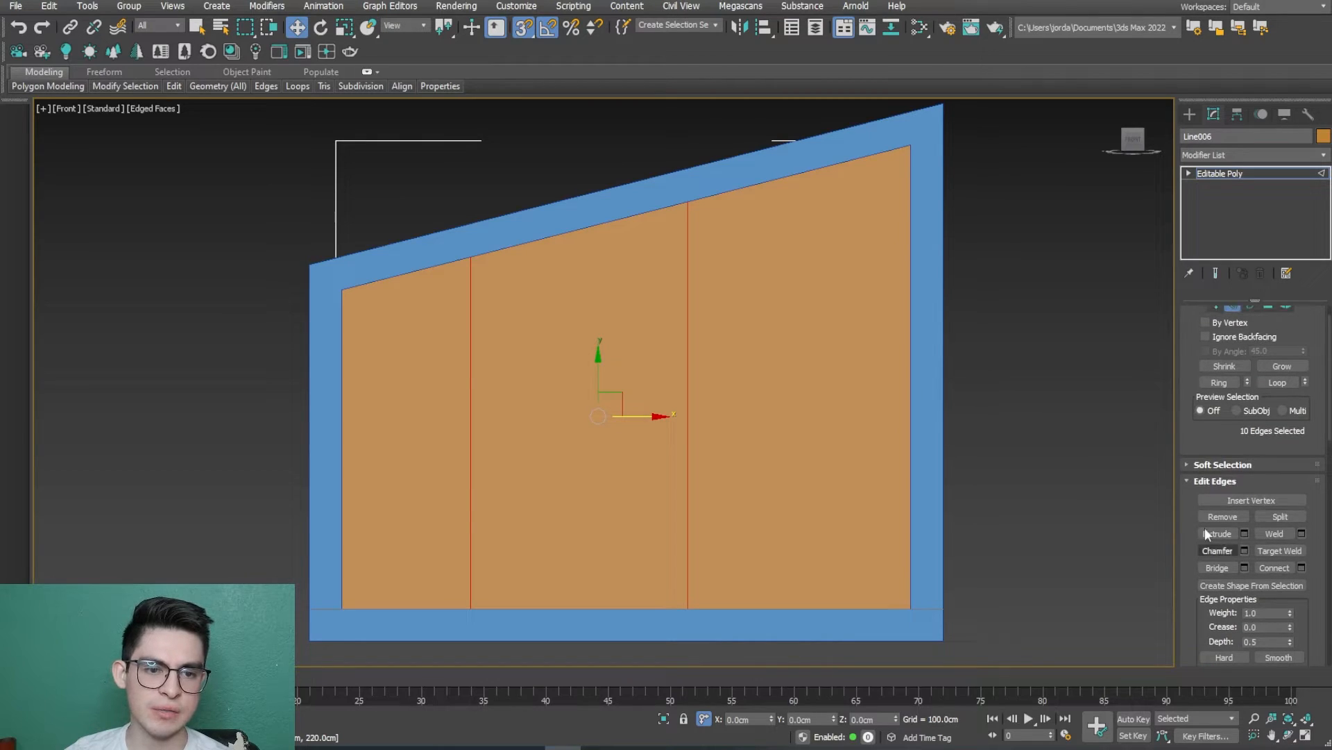
scroll(1191, 440, "up", 1)
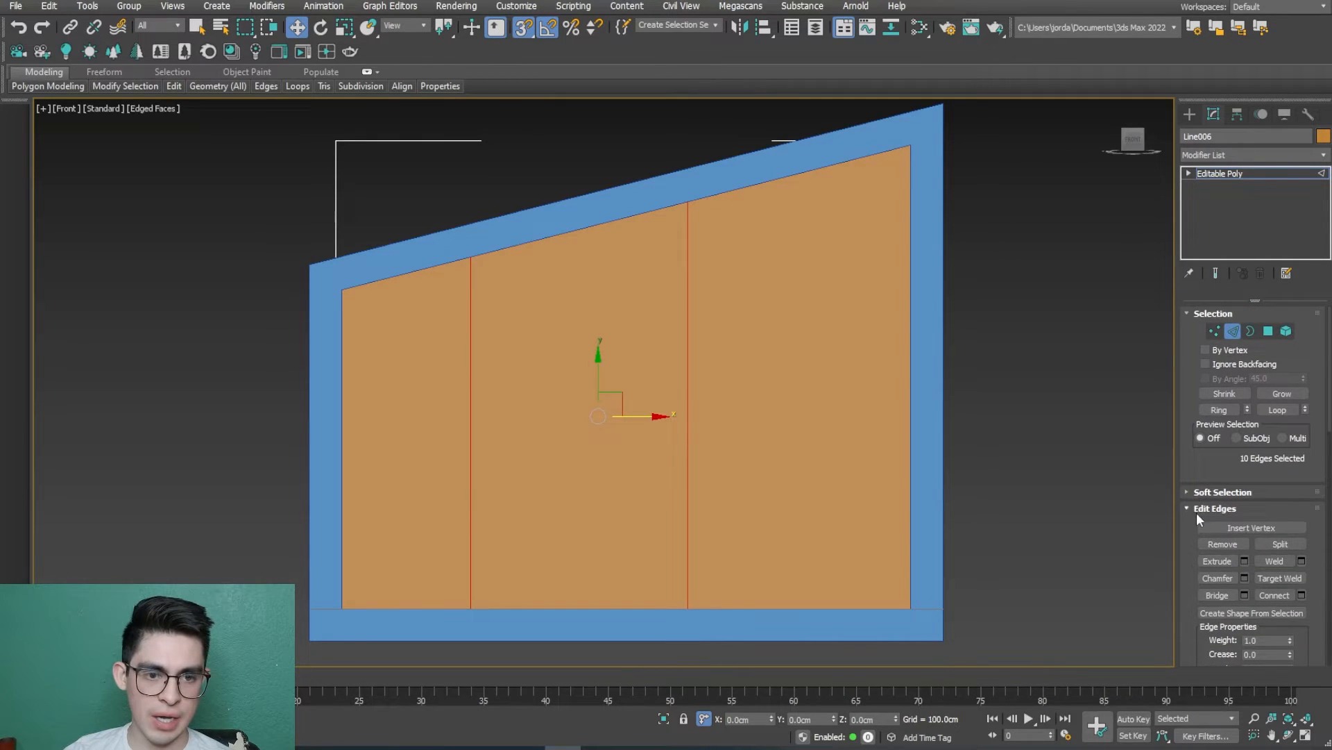
mouse_move(1196, 590)
left_mouse_down()
mouse_move(1196, 460)
mouse_move(1188, 601)
left_mouse_up()
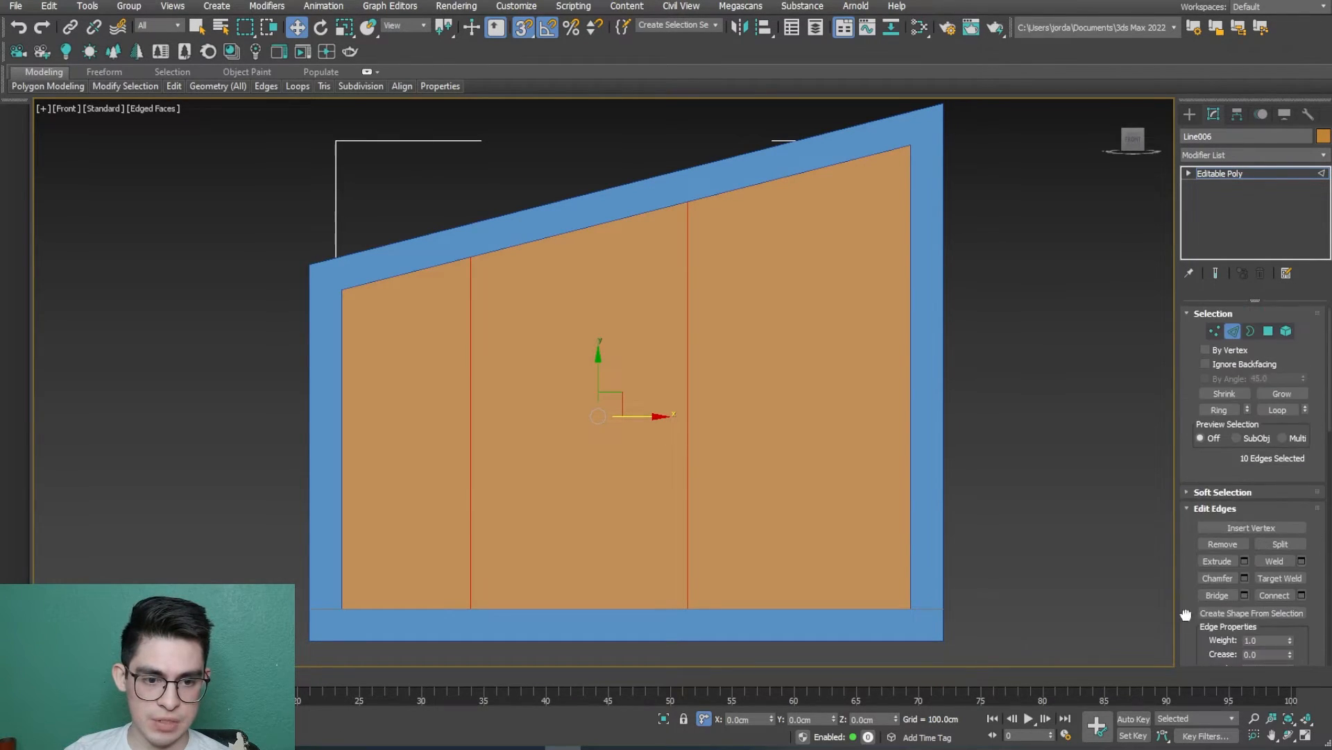
left_click(1268, 331)
scroll(880, 402, "down", 3)
left_click_drag(1017, 574, 619, 313)
Step: Inset the three selected polygons by 5 cm using the By Polygon option so each pane gets its own frame
left_click(1302, 561)
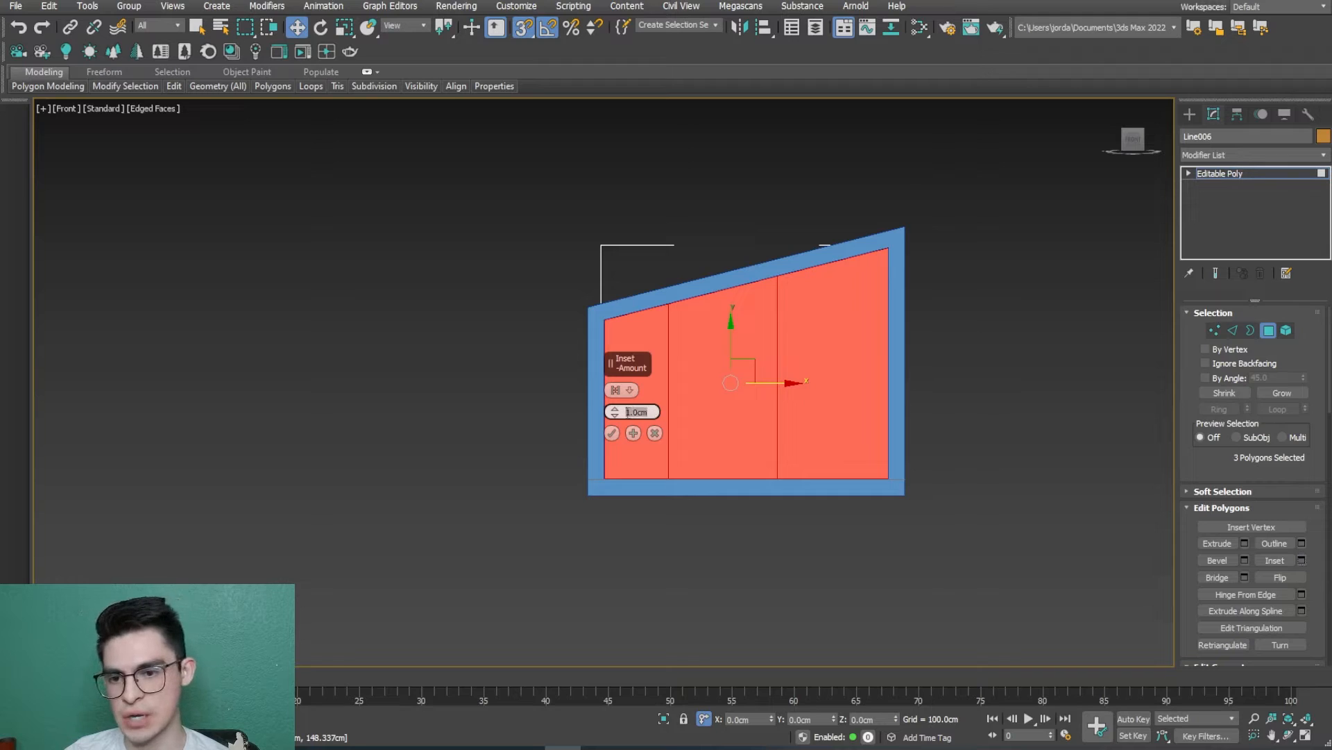
type("5")
key("Return")
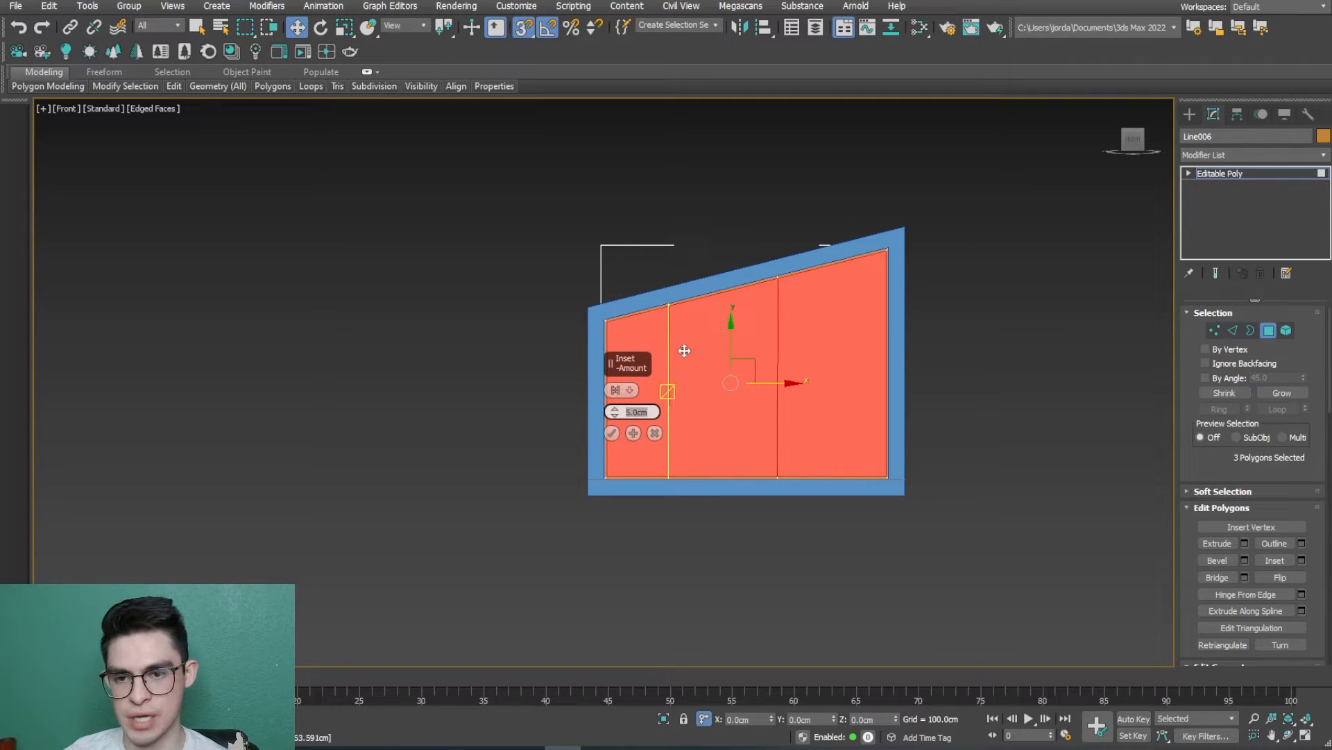
scroll(688, 352, "up", 2)
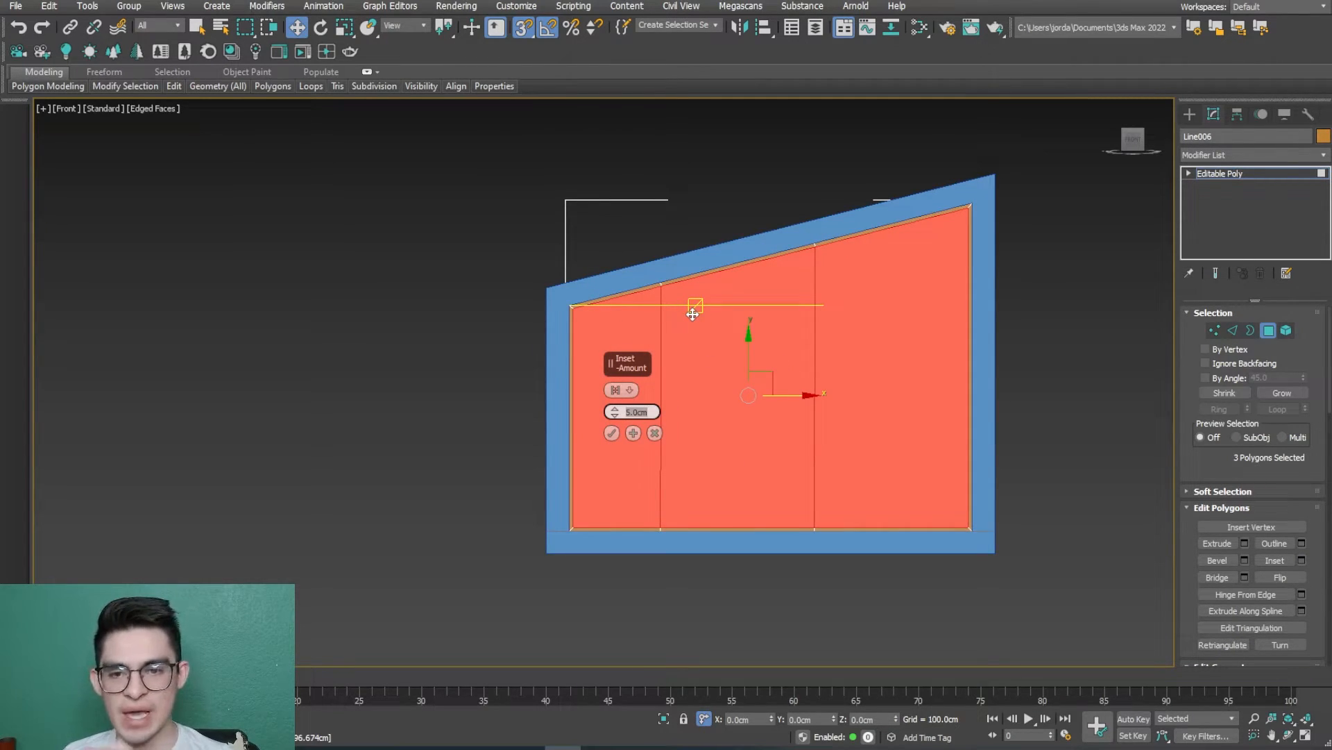
scroll(817, 247, "up", 5)
scroll(830, 378, "down", 6)
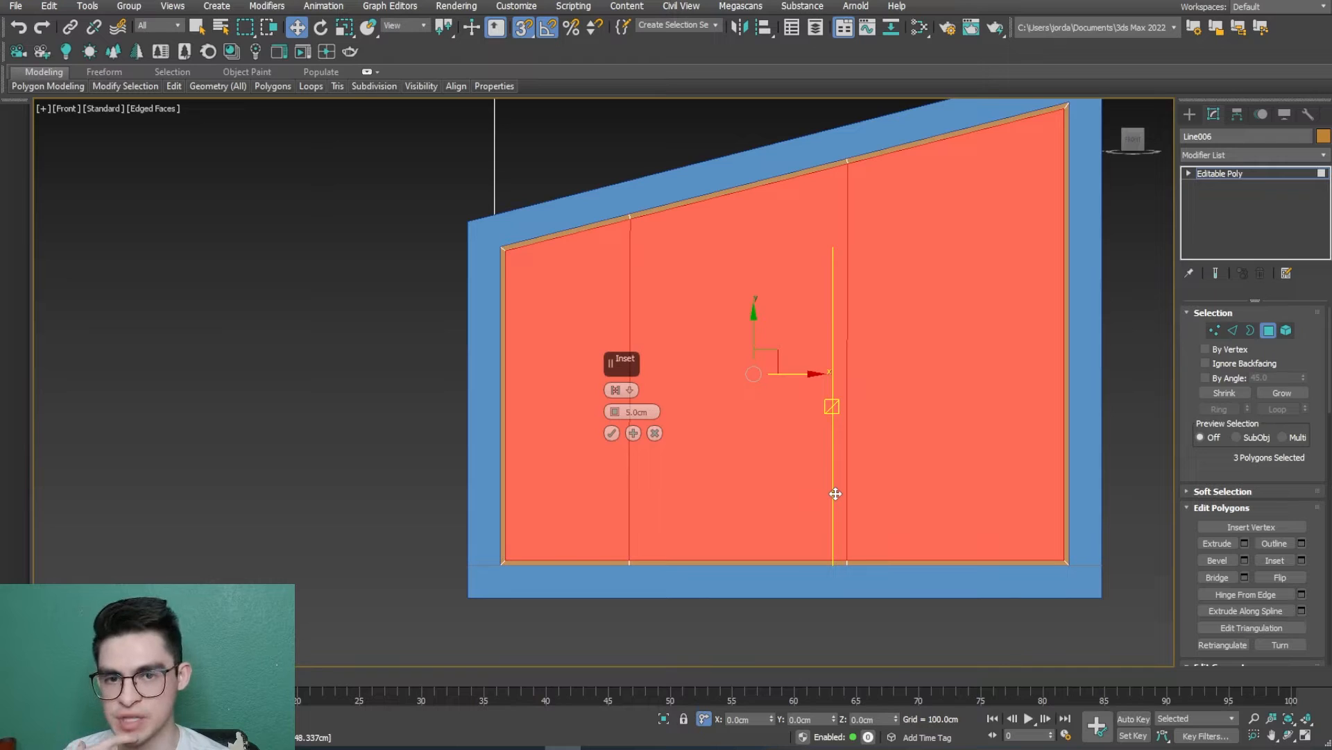
left_click(629, 391)
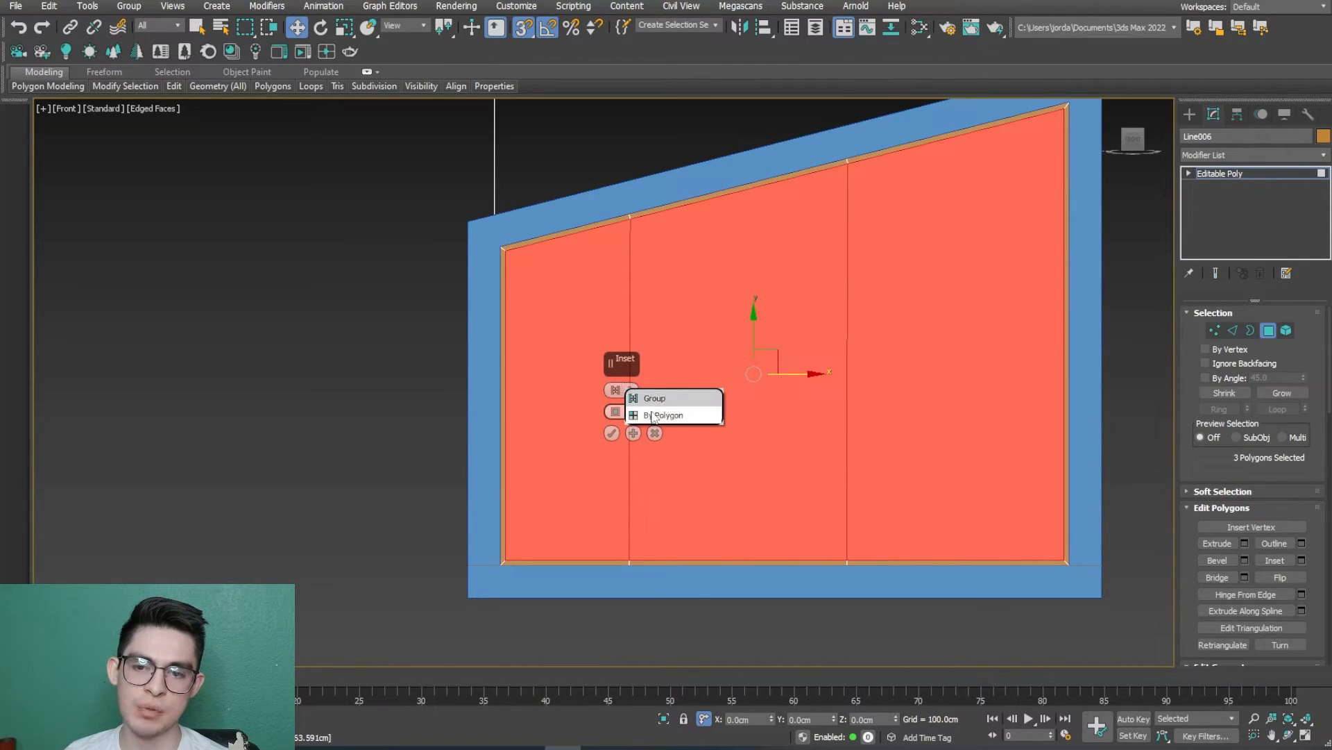
left_click(664, 415)
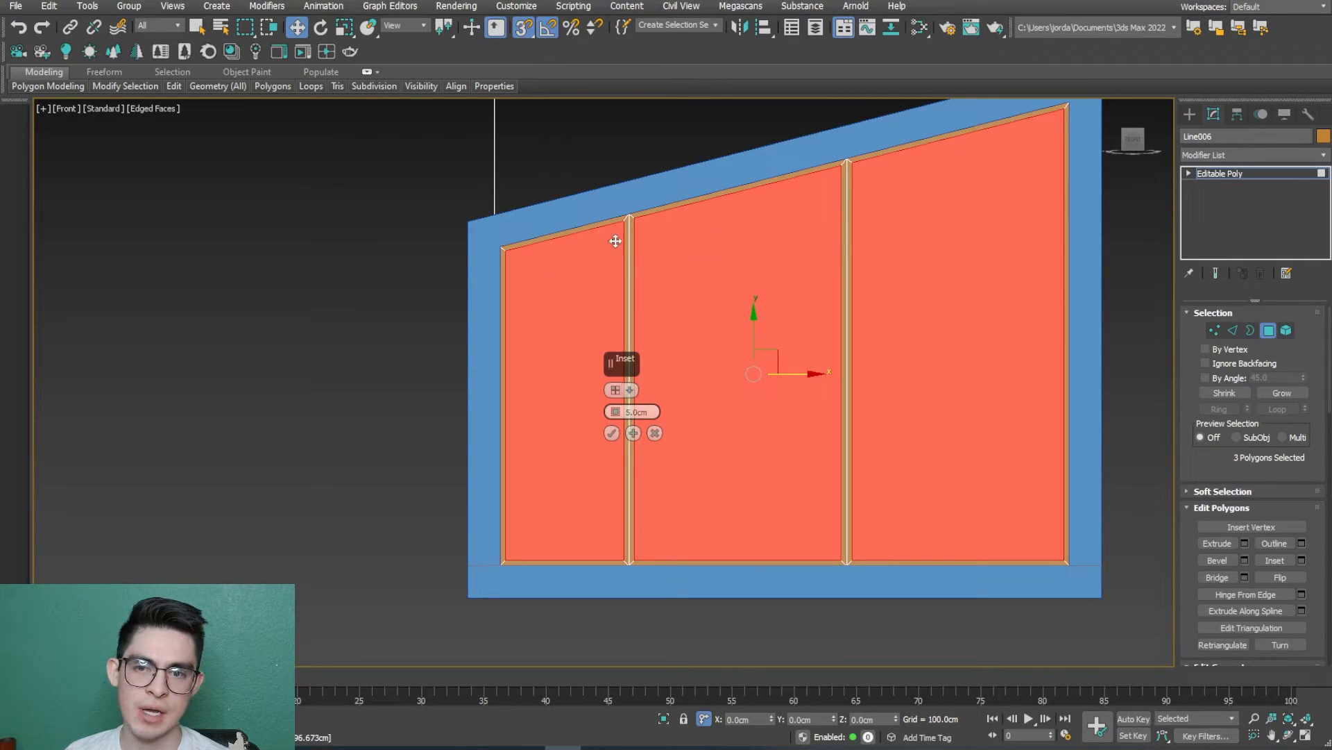
left_click(611, 433)
Step: Detach the three inset polygons as a separate object named Object001 and leave polygon editing
left_click_drag(1197, 479, 1166, 207)
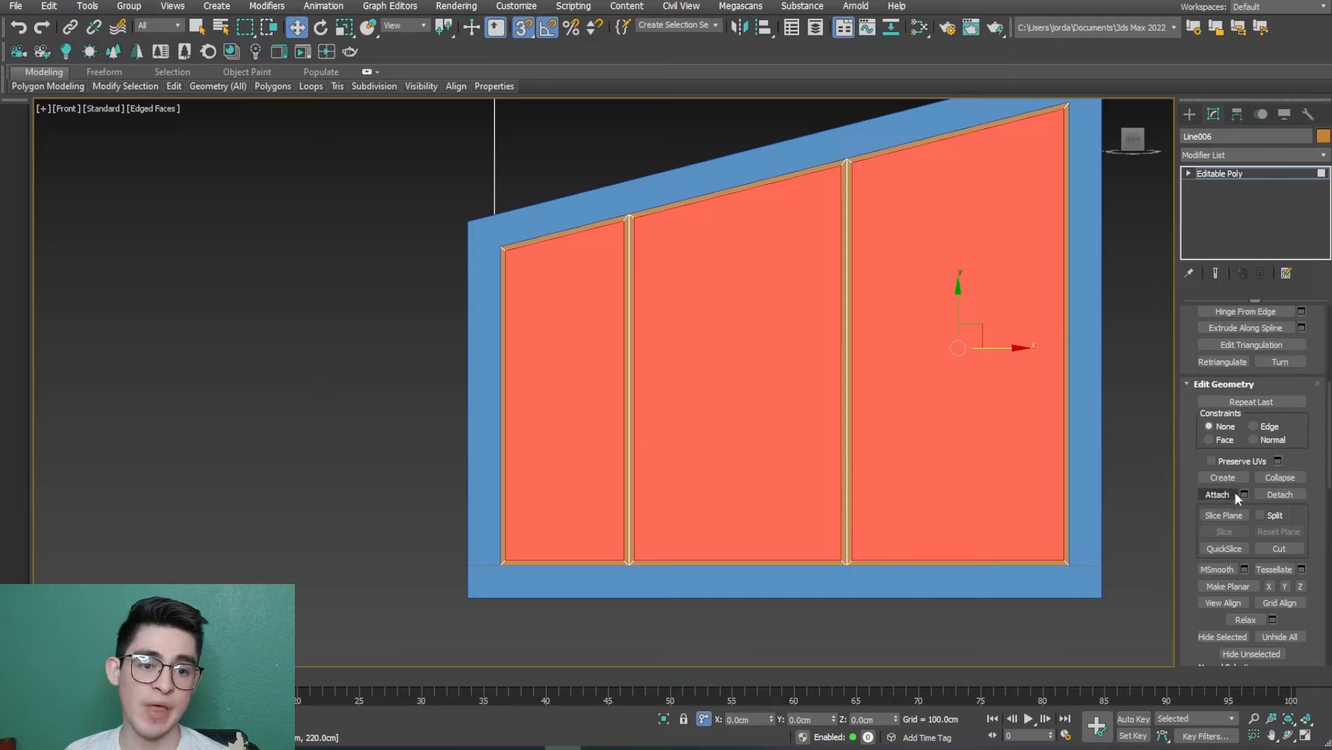
left_click(1270, 491)
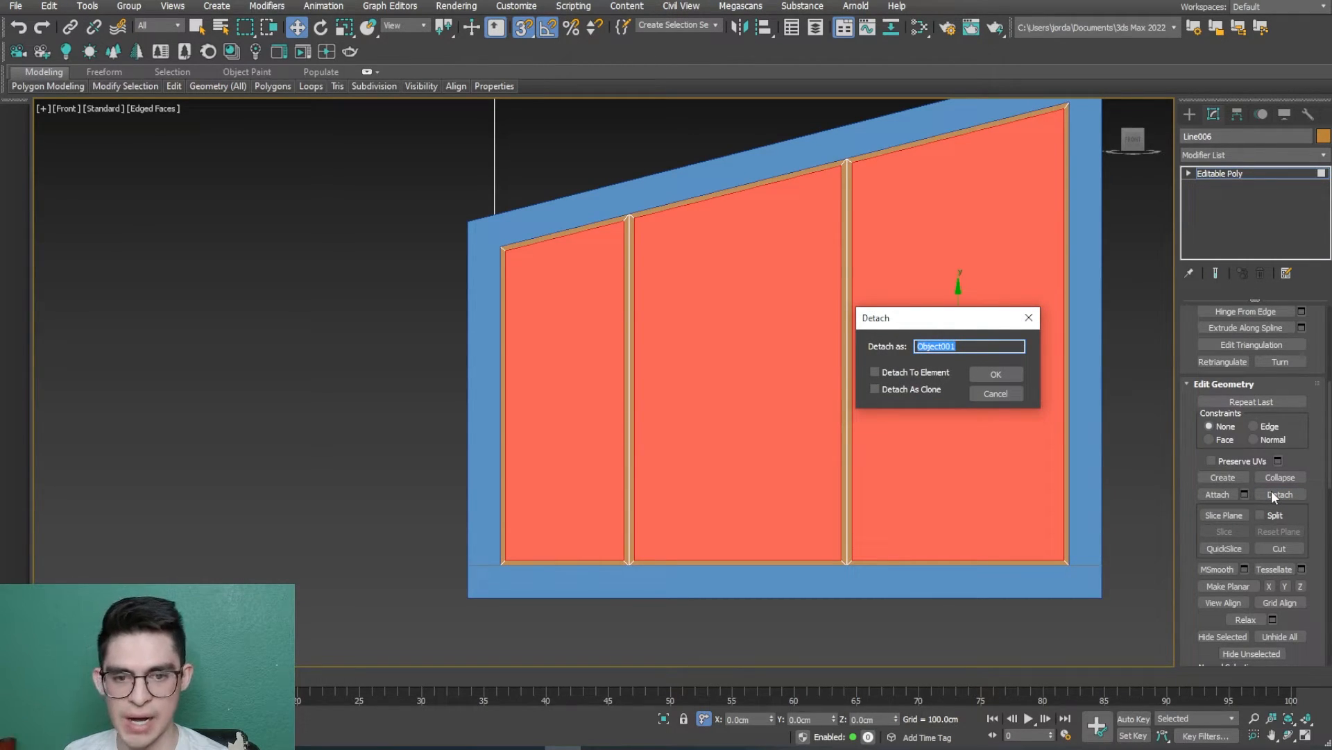
left_click(997, 376)
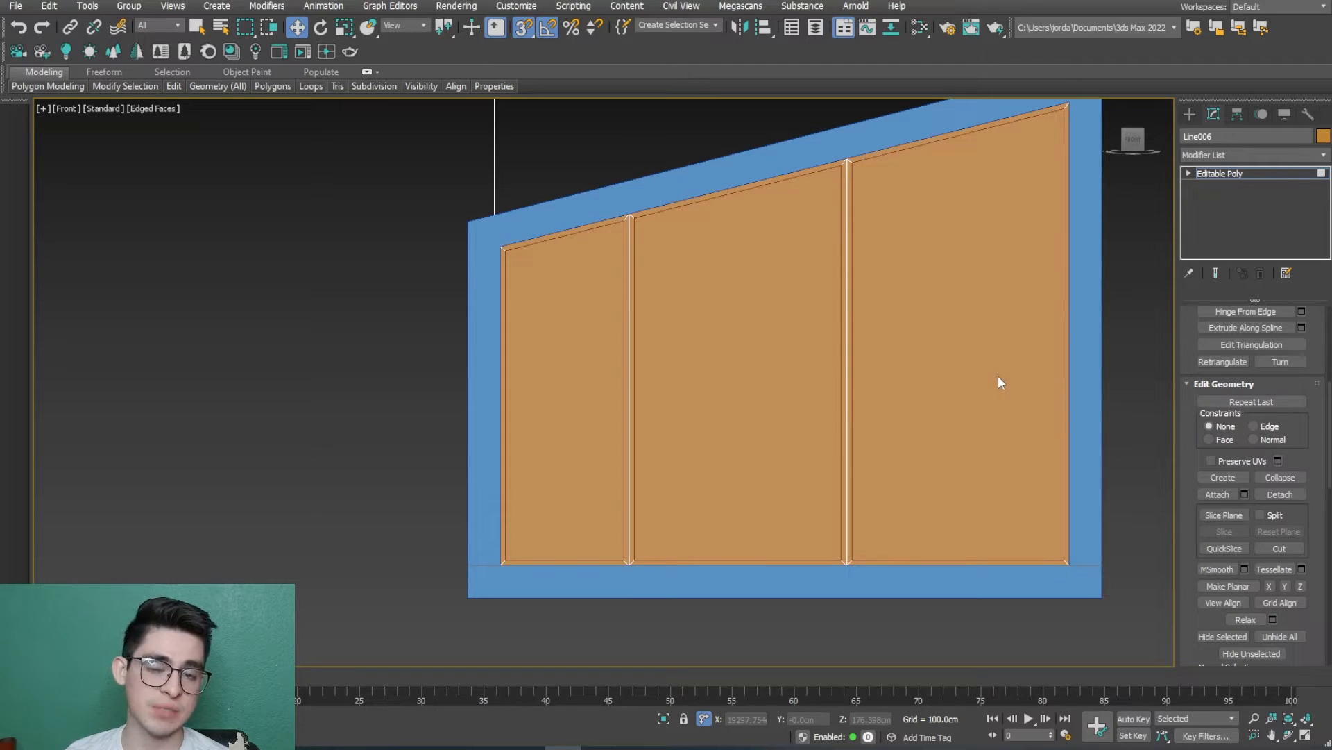
left_click(1229, 173)
Step: Set the object colour of the detached glass panes to red
left_click(625, 430)
scroll(624, 430, "down", 4)
middle_click_drag(625, 431, 666, 479, "alt")
left_click(815, 611)
left_click(805, 468)
left_click(1322, 139)
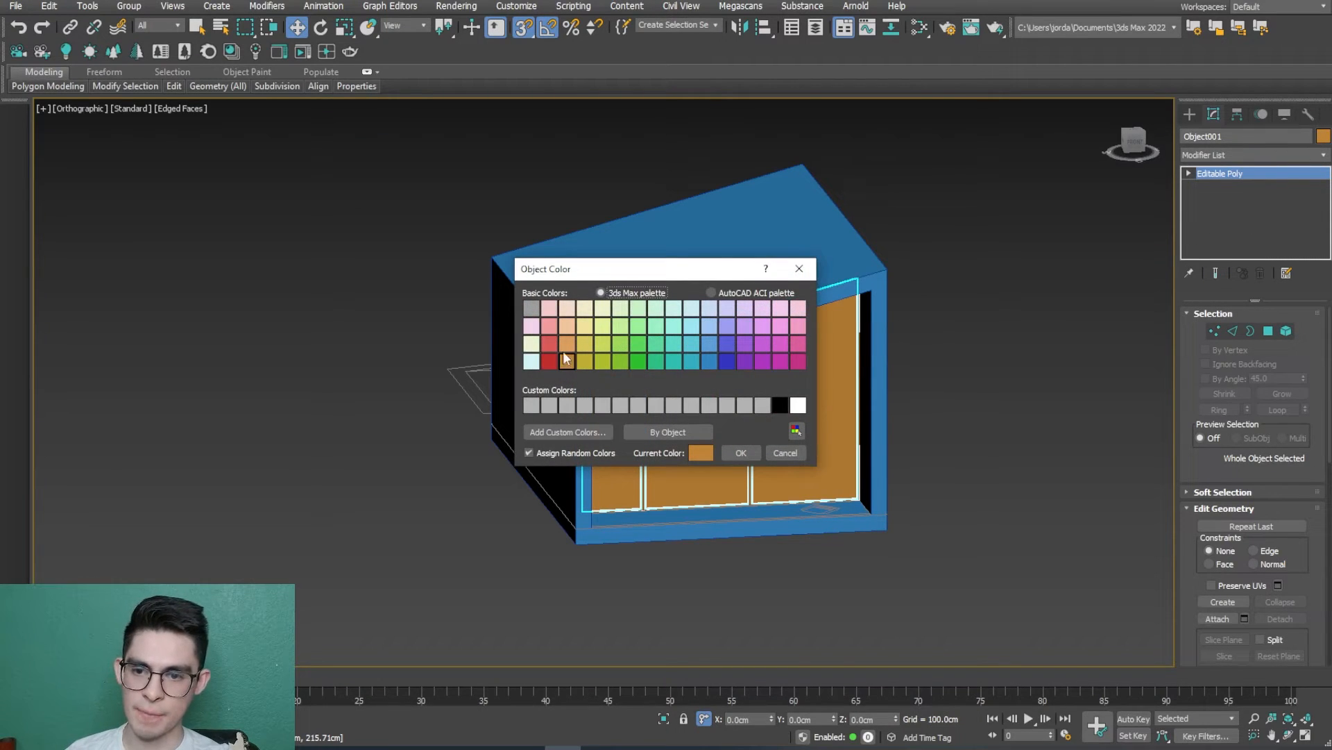
left_click(740, 452)
left_click(761, 585)
Step: Add a Shell modifier to the red glass panes with 1 cm inner and outer amounts
scroll(769, 585, "up", 10)
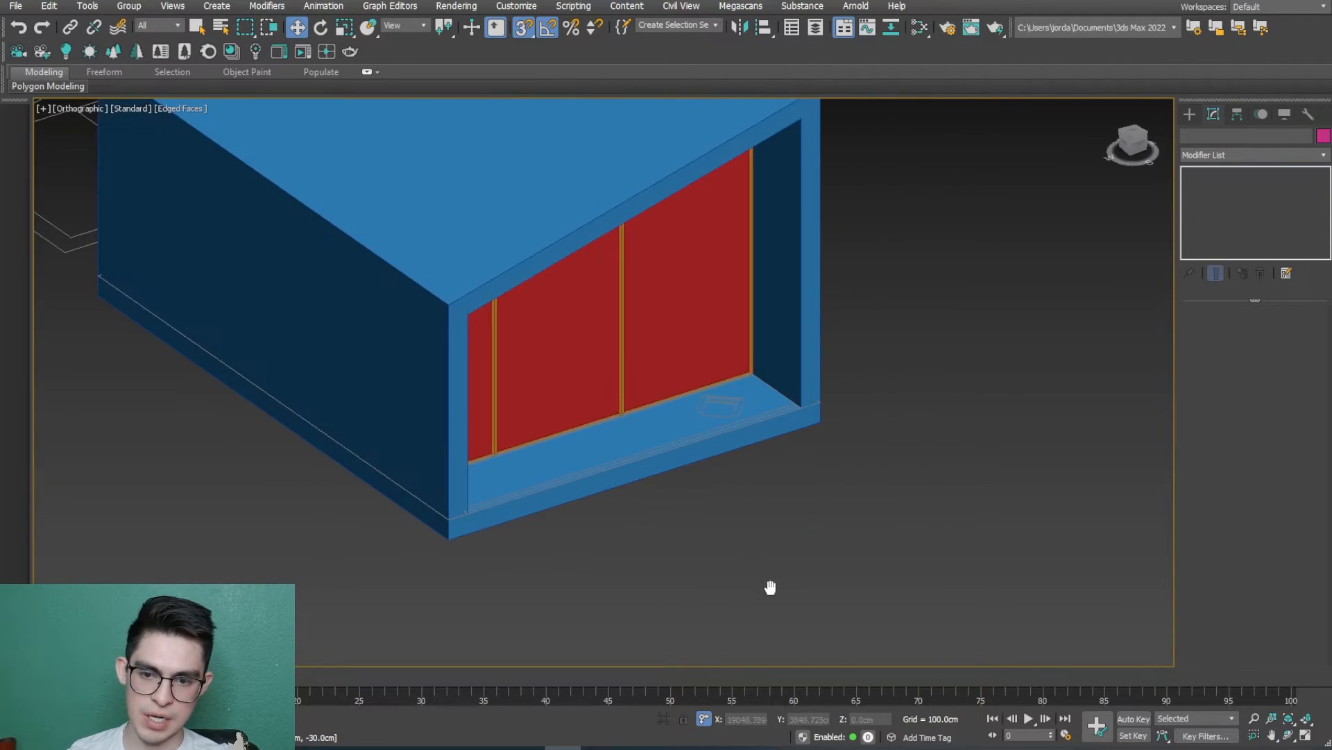
left_click(601, 408)
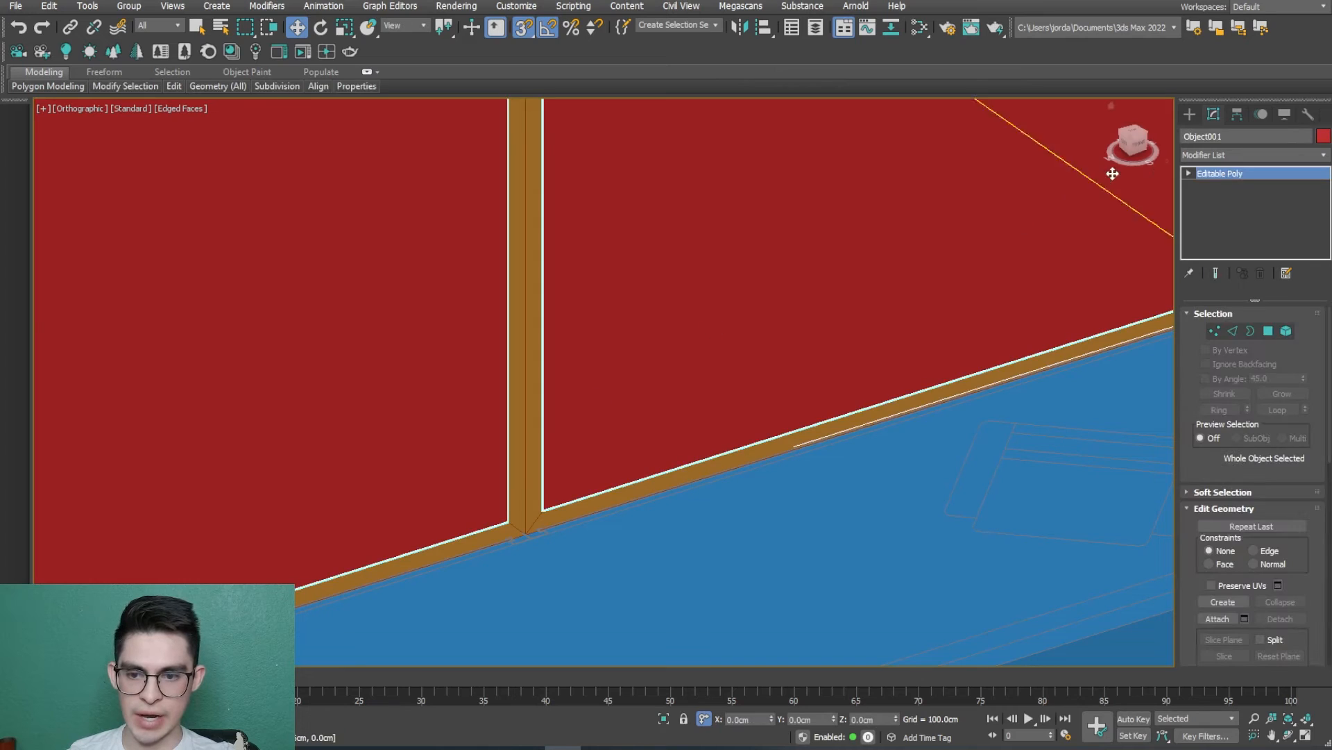
left_click(1206, 153)
type("shell")
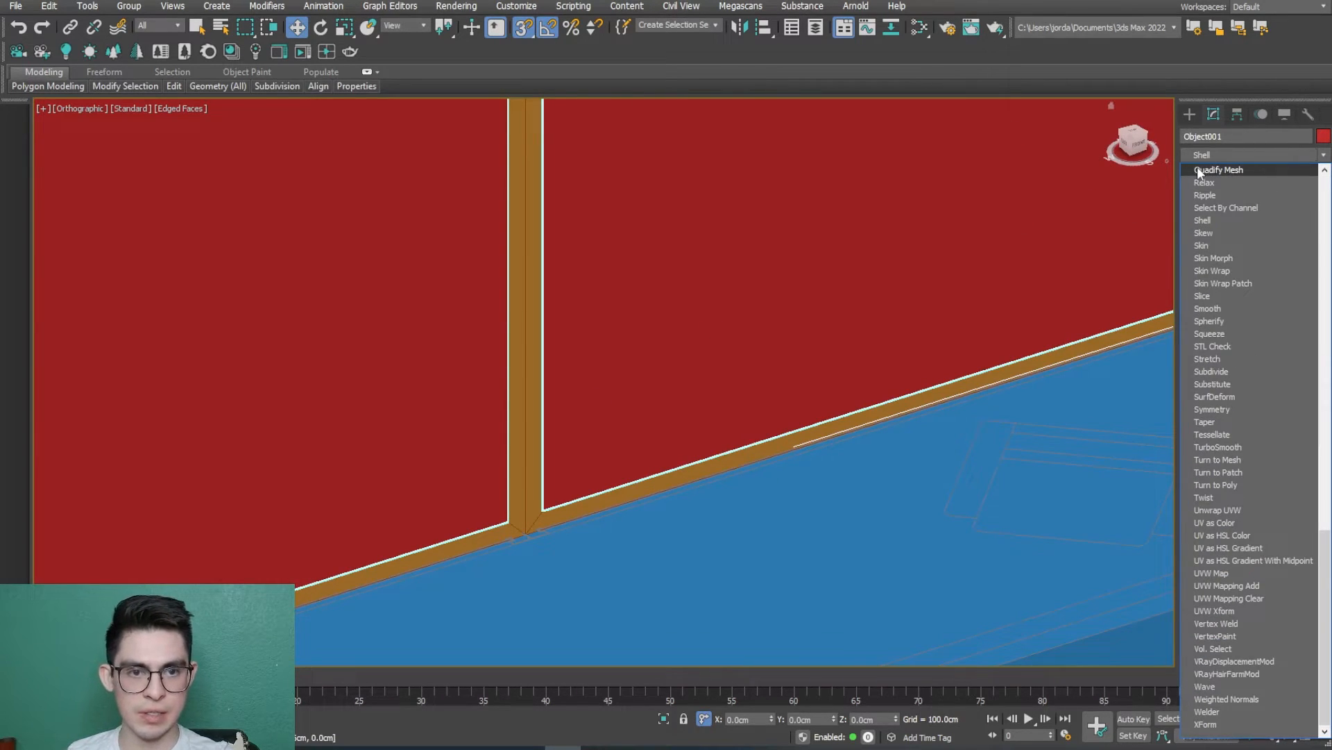
left_click(1201, 221)
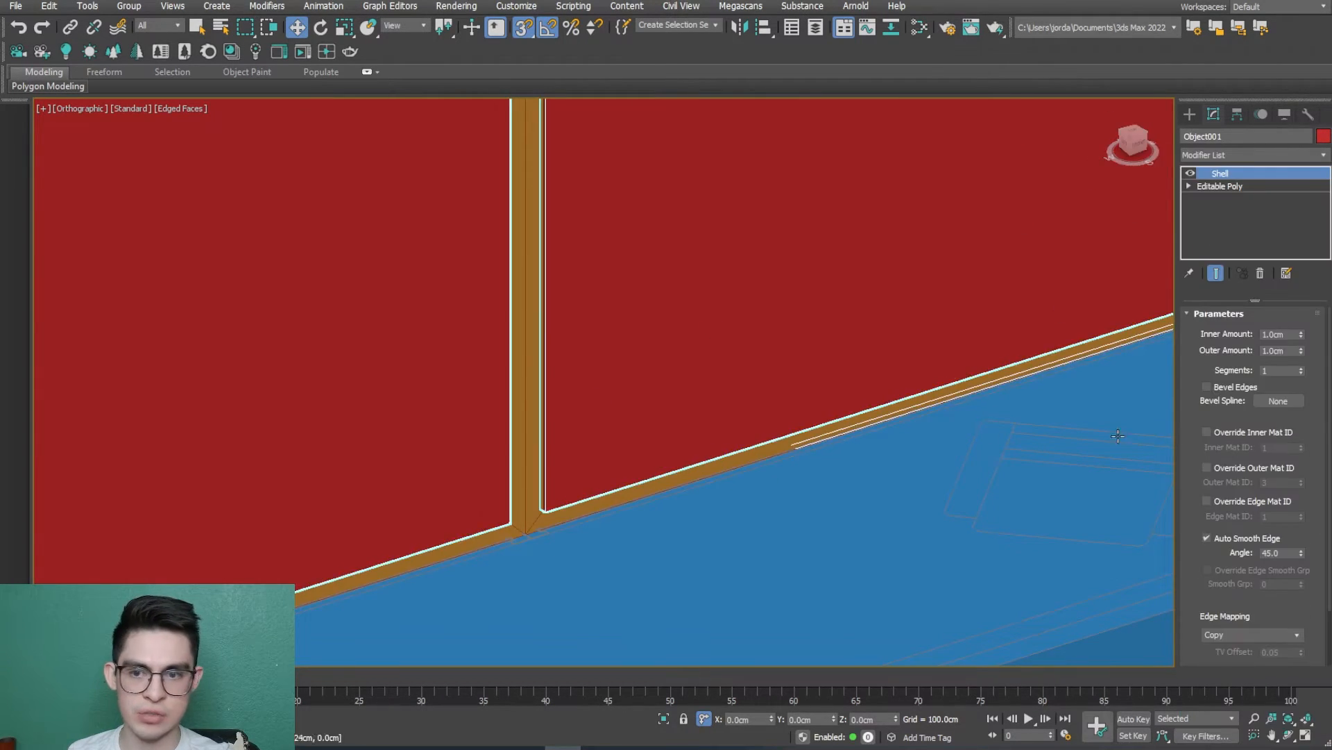
Step: Give the orange window frame a Shell modifier with an inner amount of 2.5 cm and an outer amount of 2.5 cm
scroll(550, 527, "up", 3)
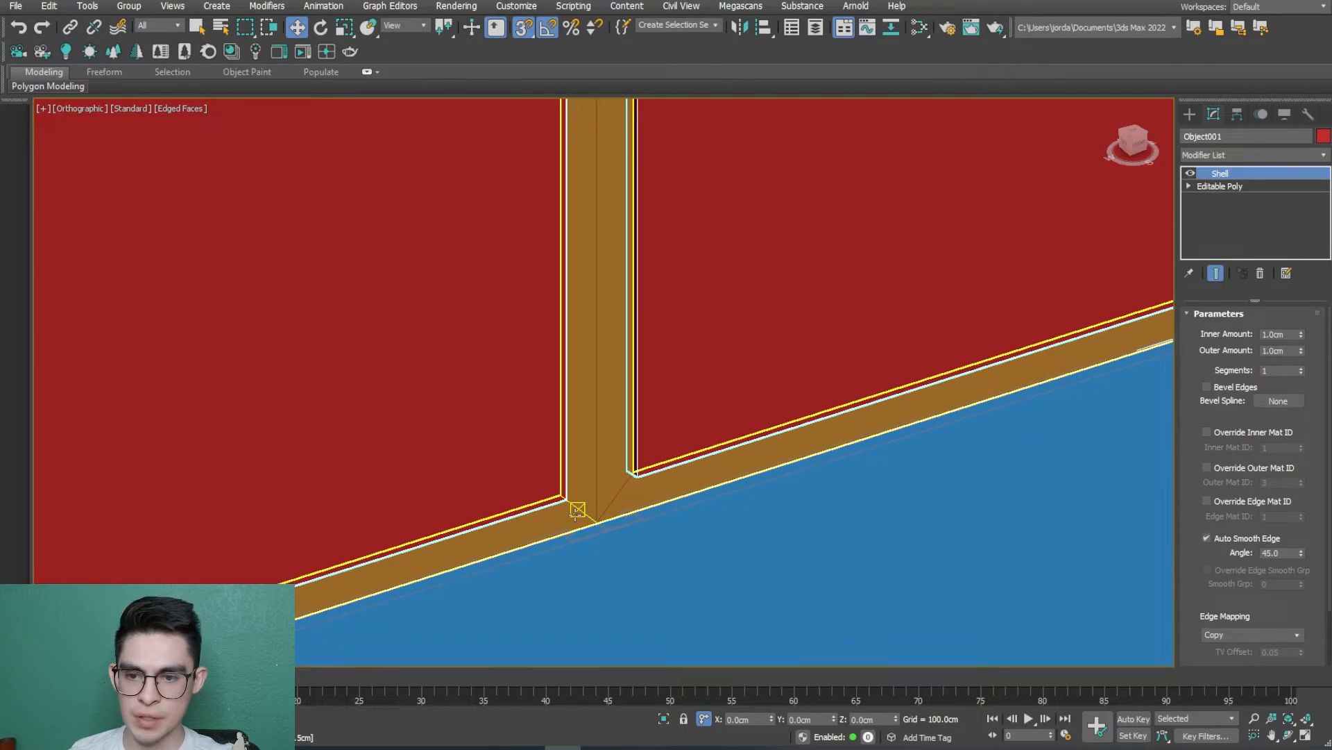
left_click(573, 505)
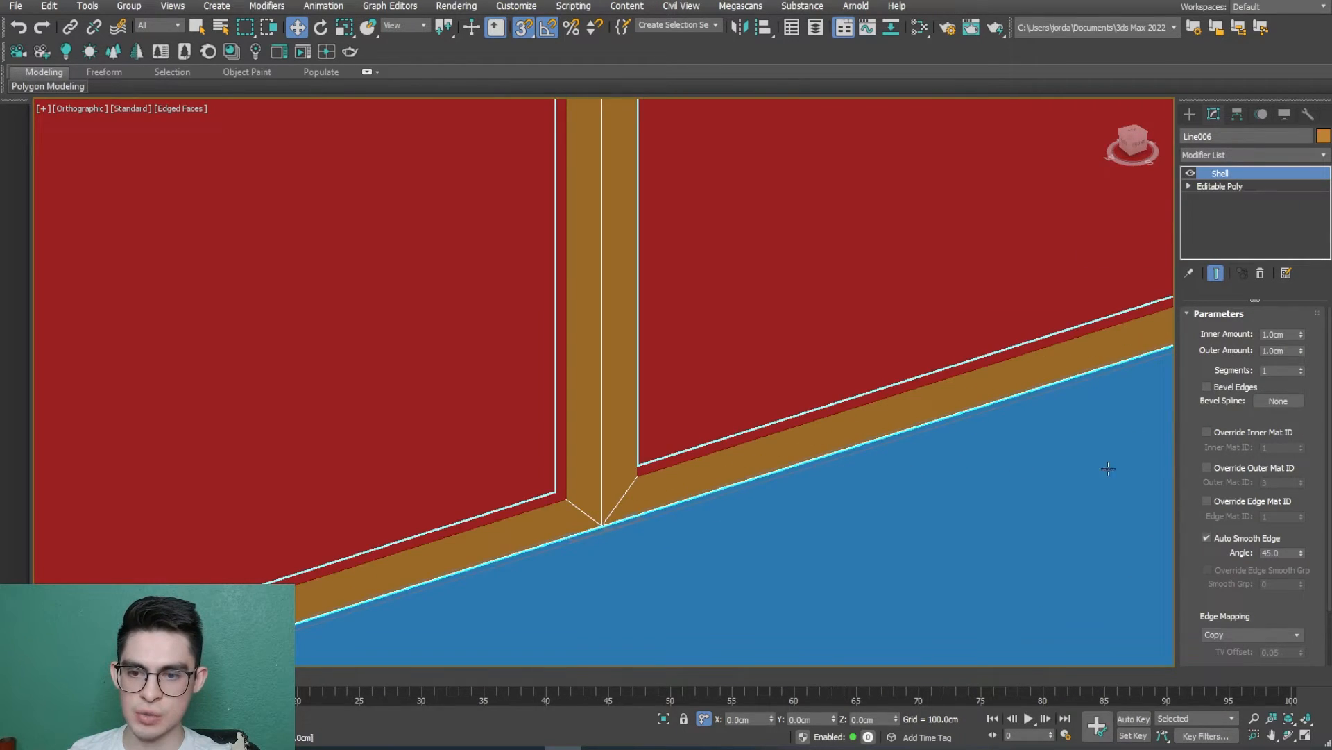
type("2.5")
key("Return")
key("Tab")
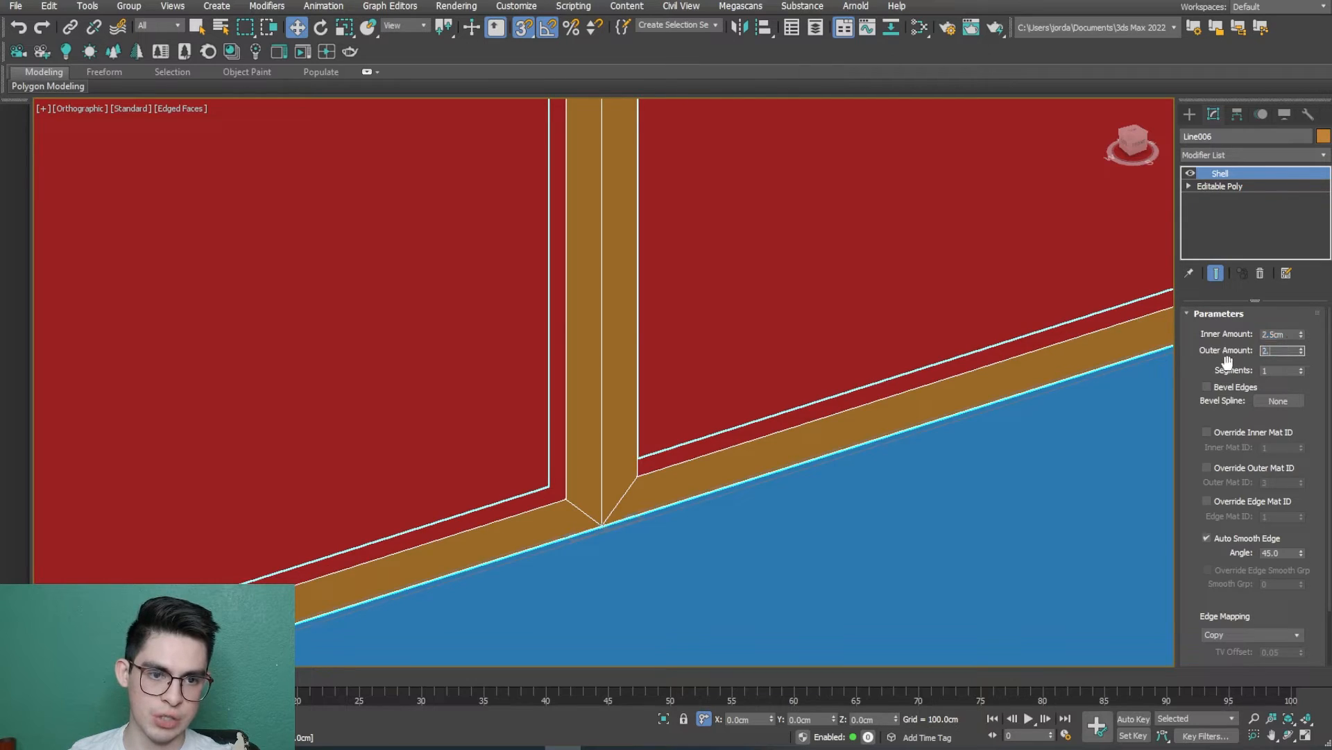
type("2.5cm")
key("Return")
Step: Examine how the shelled frame fits the front opening, and compare it with the windows on the module's opposite side
scroll(672, 488, "down", 8)
middle_click_drag(675, 500, 759, 494, "alt")
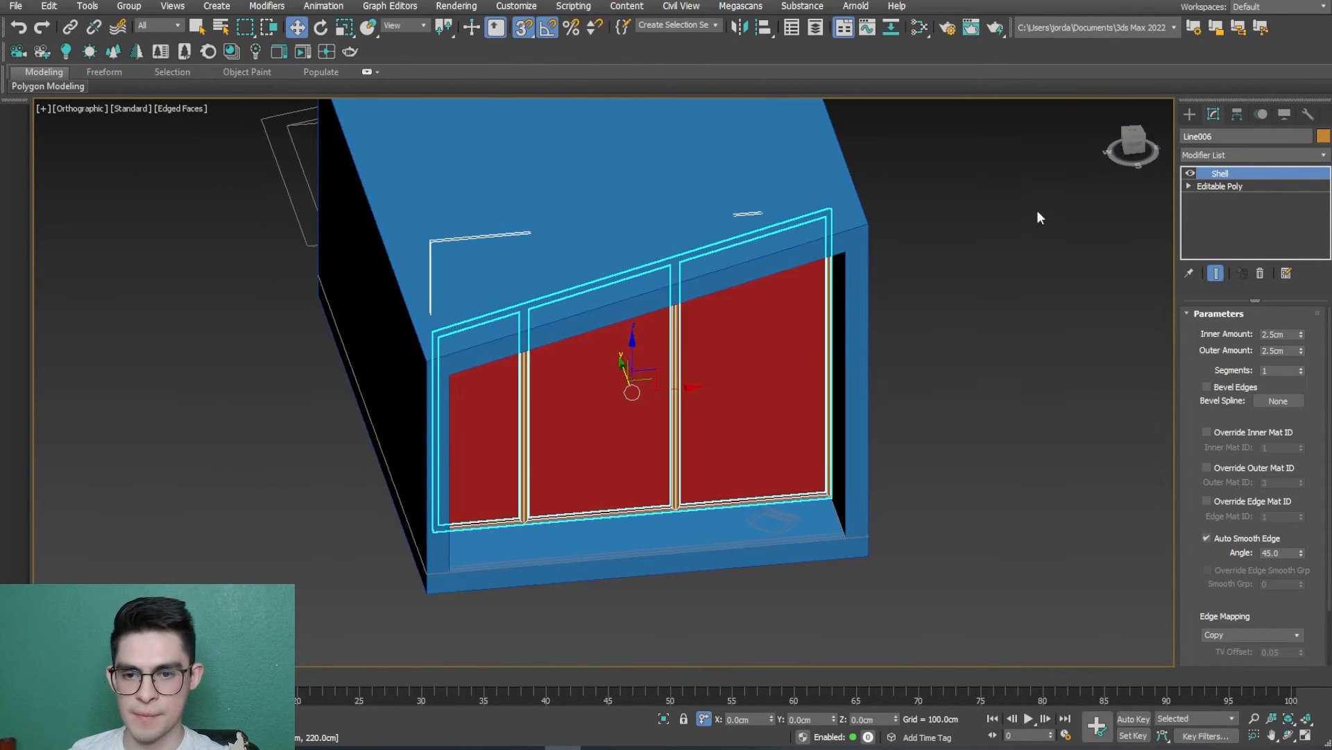
left_click(1135, 147)
scroll(878, 511, "up", 6)
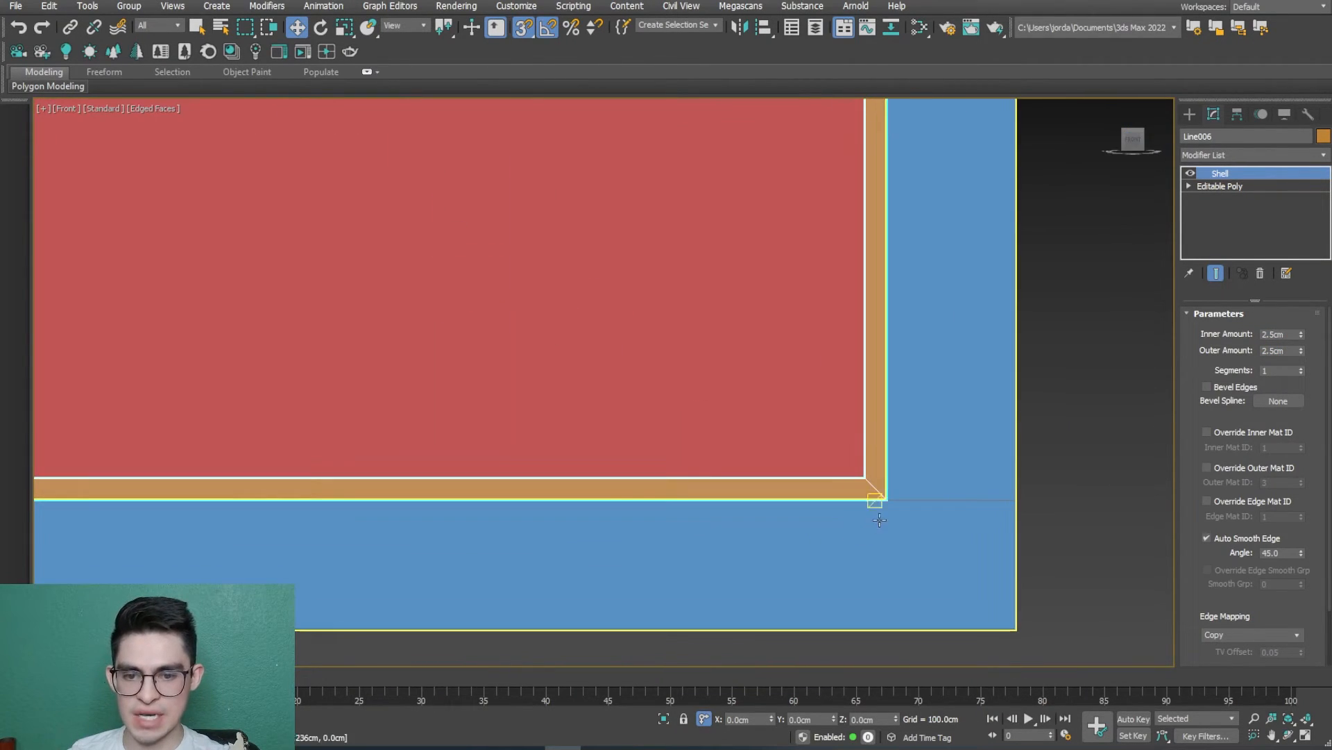
scroll(880, 548, "down", 6)
scroll(494, 410, "up", 4)
scroll(495, 411, "up", 4)
key("F3")
scroll(595, 415, "down", 9)
scroll(615, 366, "down", 3)
key("F3")
mouse_move(705, 580)
middle_mouse_down()
mouse_move(616, 357)
mouse_move(666, 347)
mouse_move(688, 377)
middle_mouse_up()
scroll(696, 379, "up", 6)
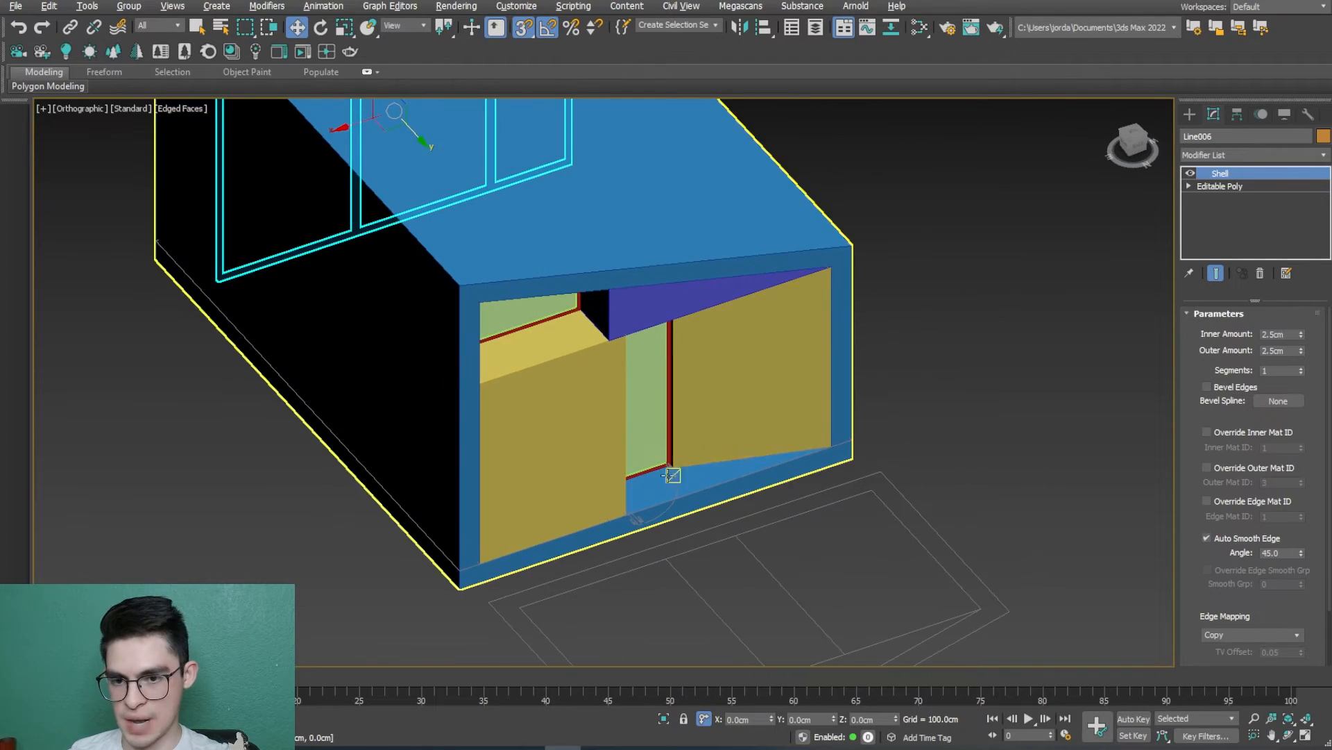
scroll(670, 472, "up", 5)
scroll(690, 457, "down", 6)
middle_click_drag(672, 456, 684, 479, "alt")
left_click(613, 444)
scroll(564, 460, "down", 4)
scroll(634, 519, "up", 5)
scroll(642, 524, "down", 2)
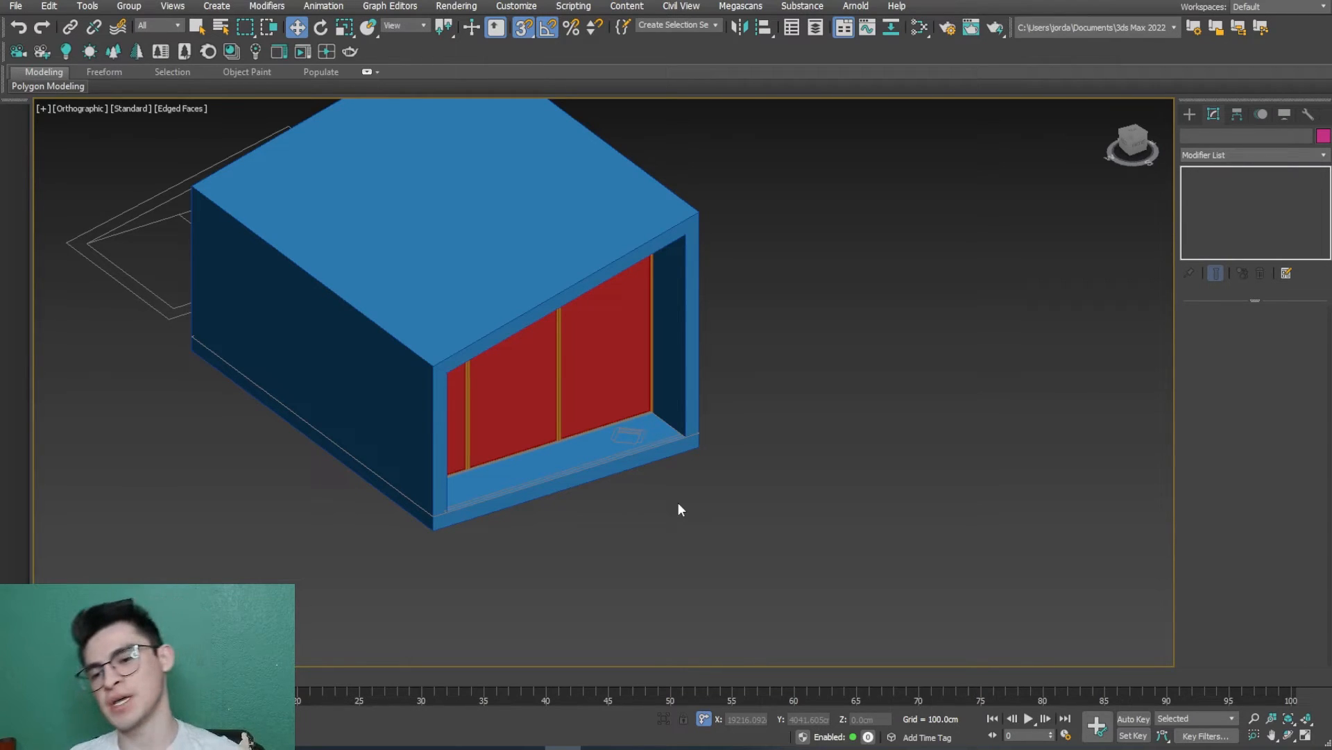
scroll(604, 514, "up", 3)
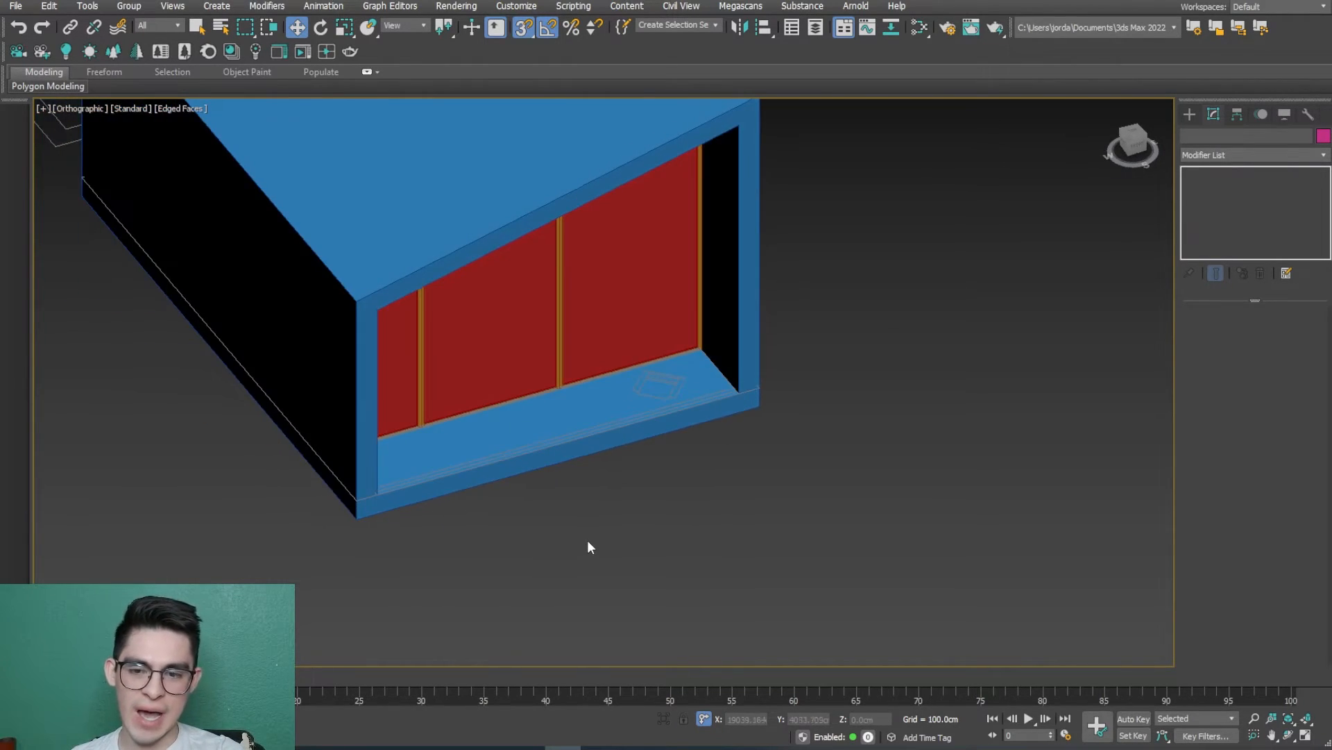
Step: Draw a straight spline along the plan's railing line, spanning the front edge of the module's opening
left_click(1190, 115)
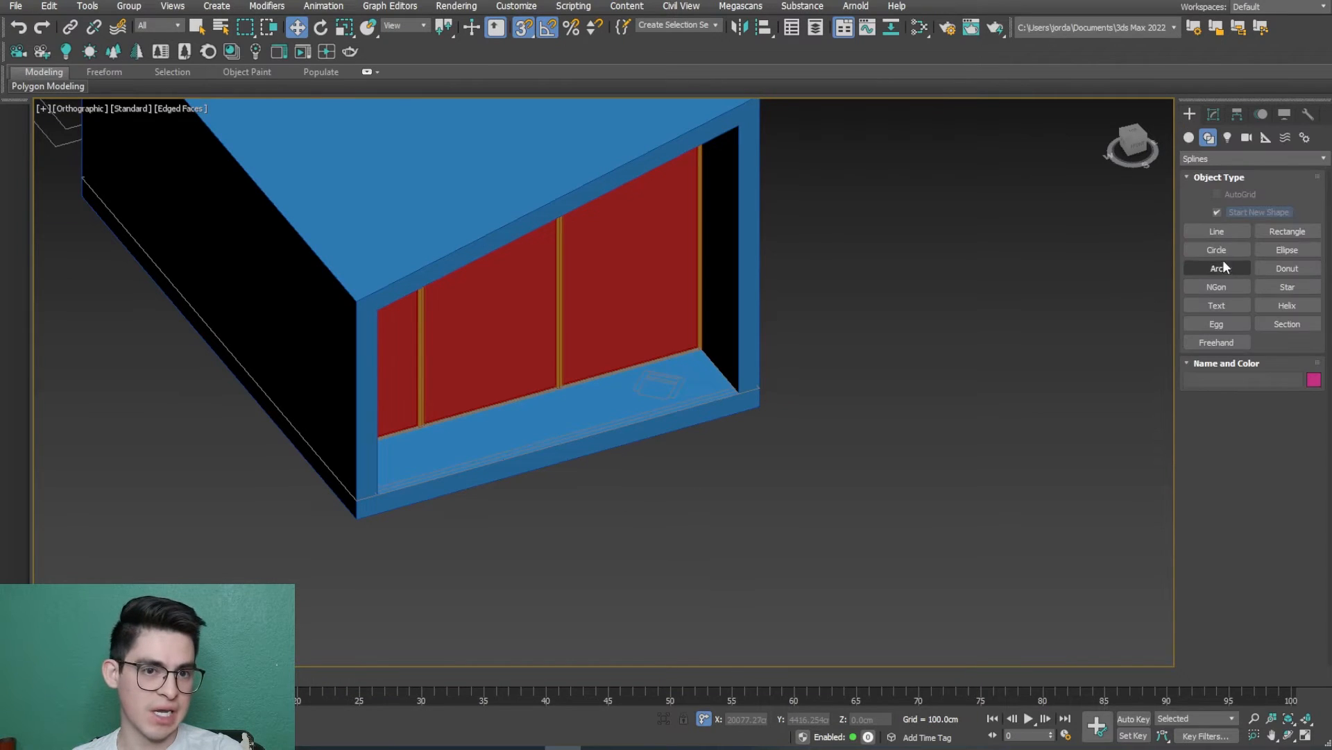
left_click(1218, 232)
scroll(555, 368, "up", 1)
scroll(707, 363, "up", 4)
scroll(798, 370, "up", 2)
left_click(804, 369)
scroll(737, 381, "down", 4)
scroll(509, 437, "up", 5)
key("F3")
left_click(558, 429)
right_click(794, 482)
key("F3")
scroll(880, 528, "down", 4)
middle_click_drag(880, 530, 497, 541)
Step: Apply an Extrude modifier to the front-edge line with an amount of 90 cm
left_click(1213, 114)
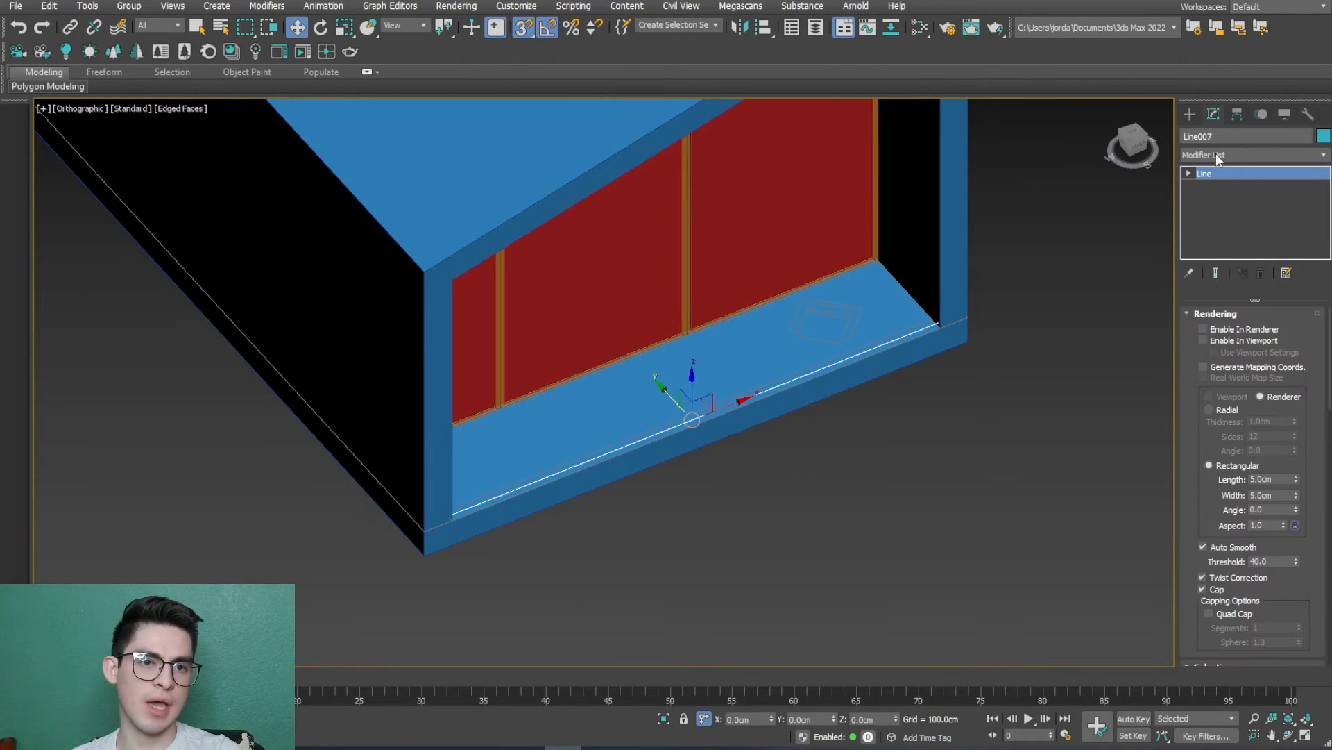
left_click(1215, 152)
key("e")
left_click(1215, 155)
left_click(1224, 152)
left_click(1213, 172)
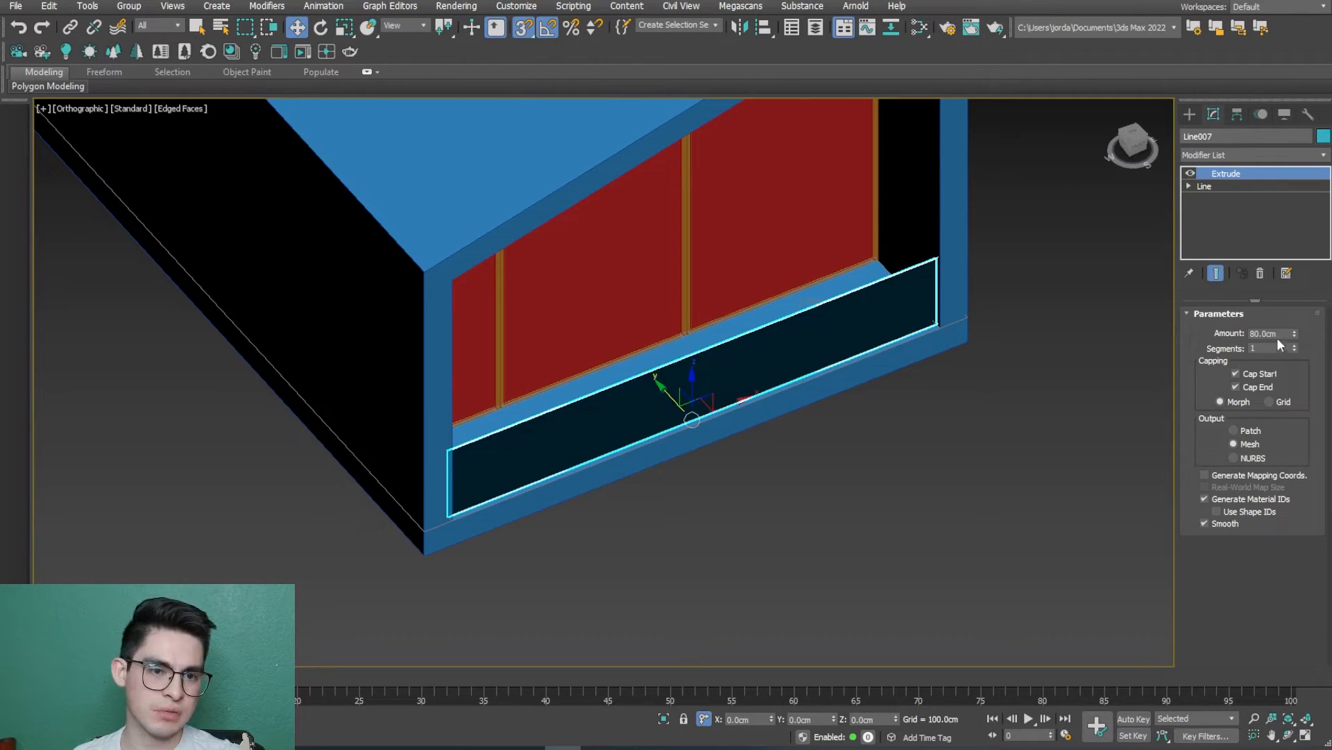
type("90")
key("Return")
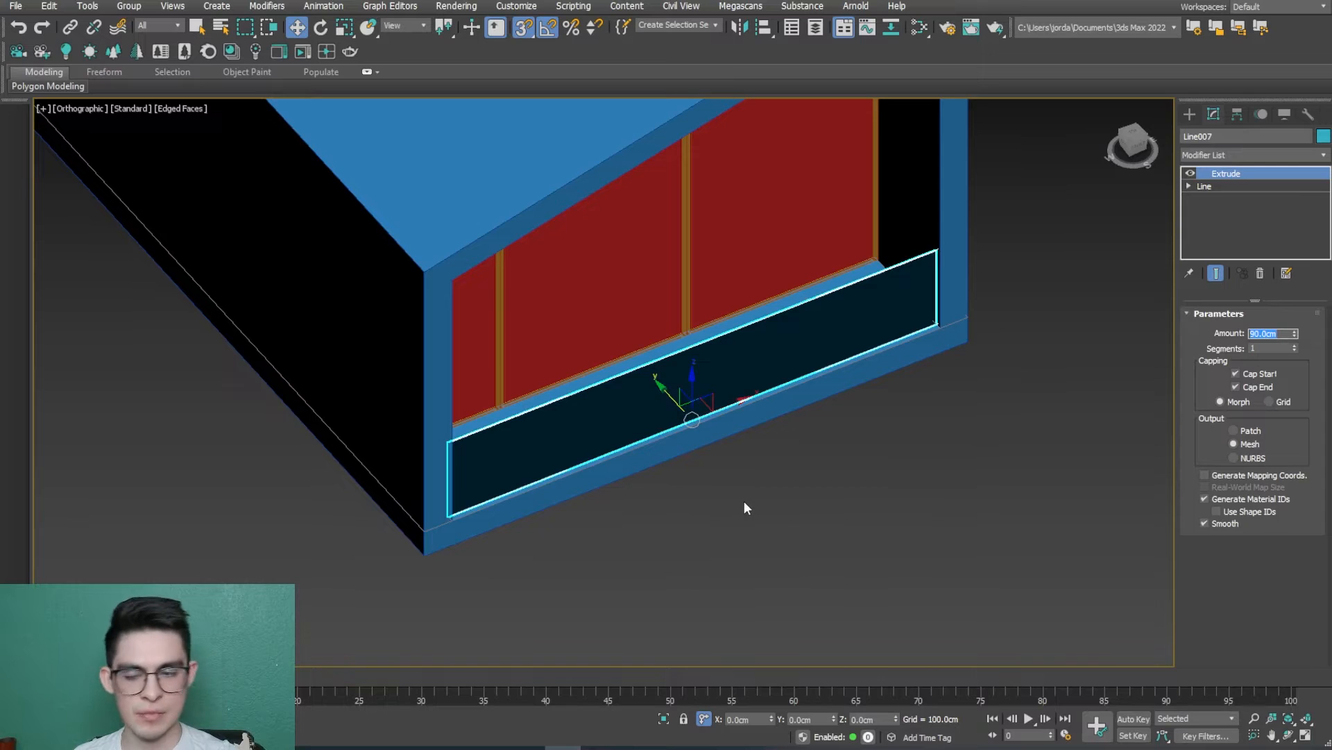
Step: Deselect the extruded railing and switch to the browser to examine the railings in the ArchDaily reference photo
middle_click_drag(766, 506, 740, 502)
left_click(777, 516)
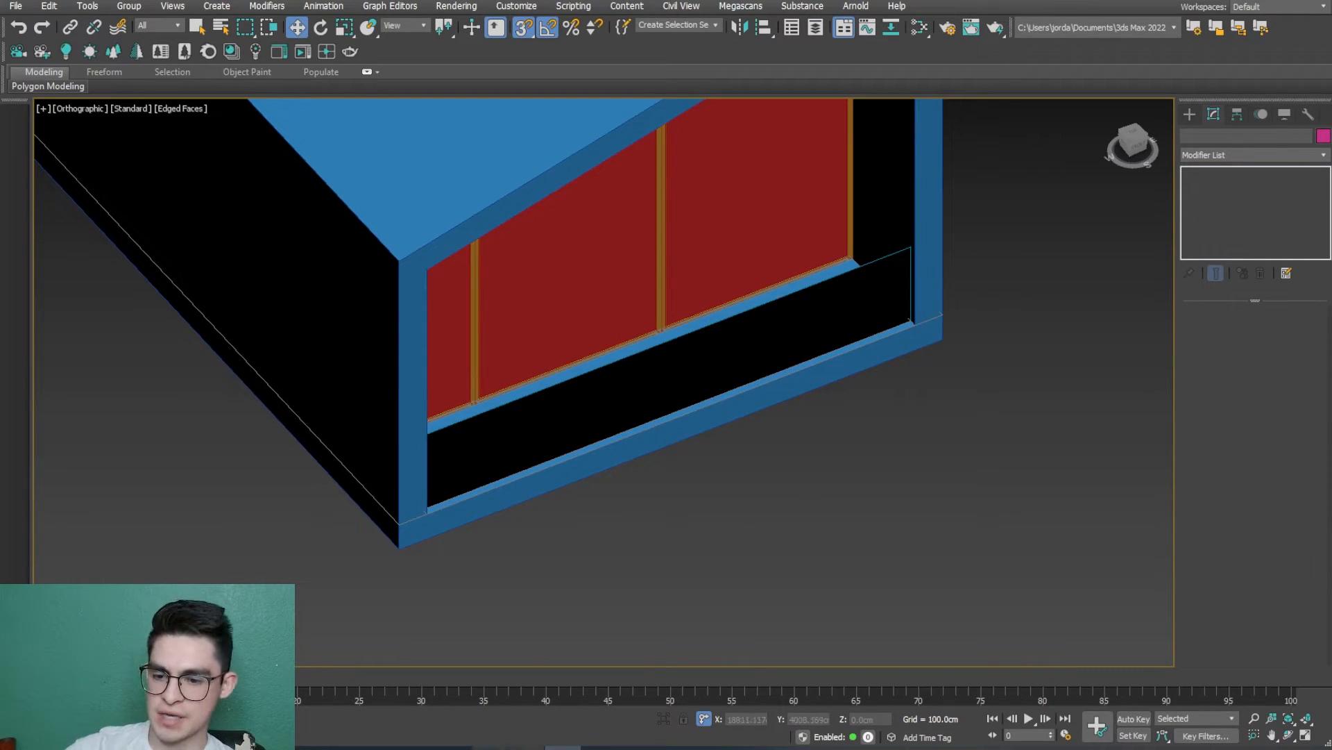
key("alt+Tab")
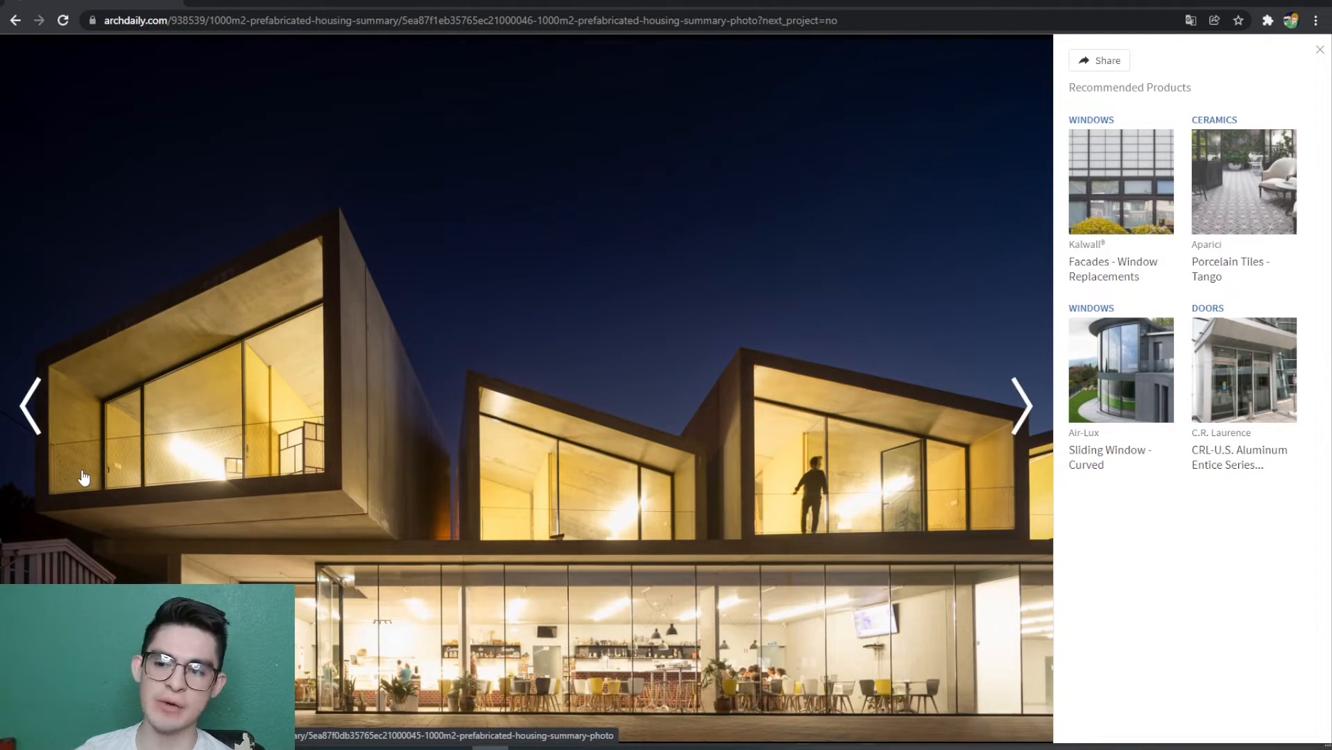
Step: Look through further ArchDaily photos of the project for railing references, and switch back to 3ds Max
left_click(1030, 413)
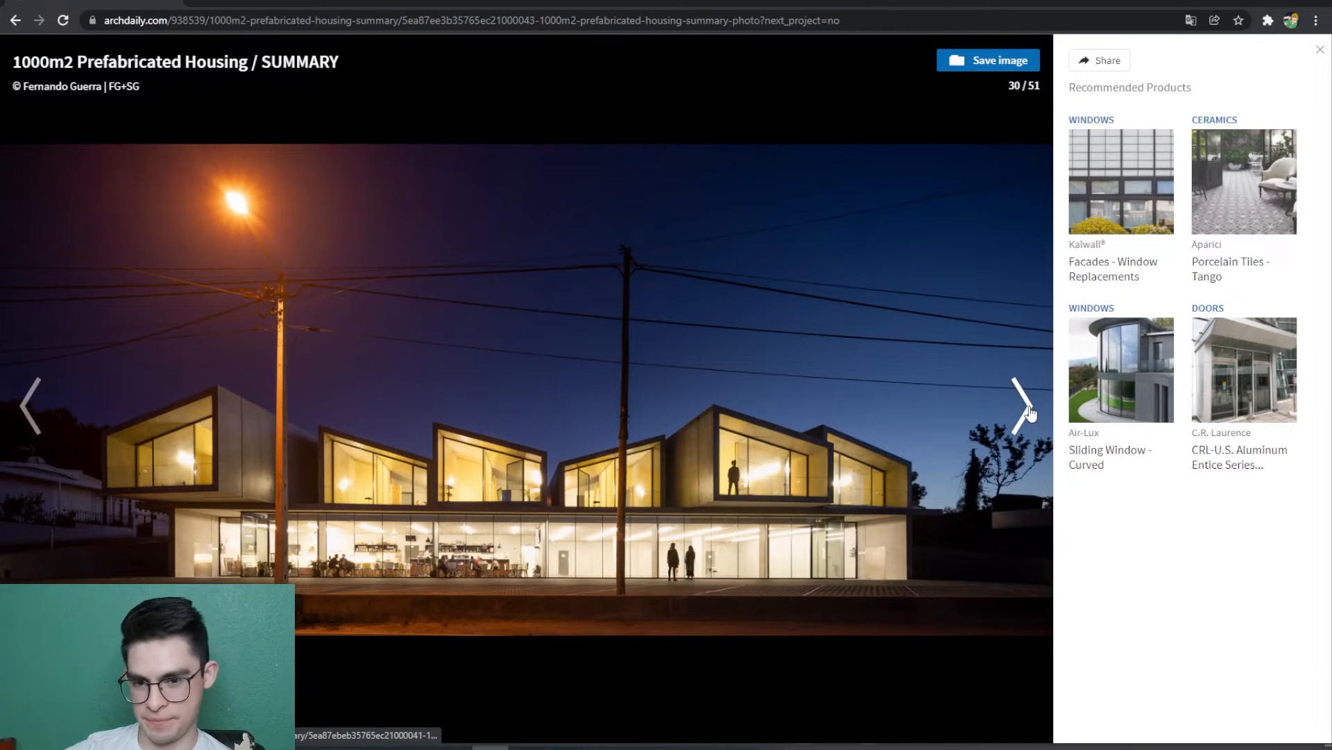
left_click(1031, 412)
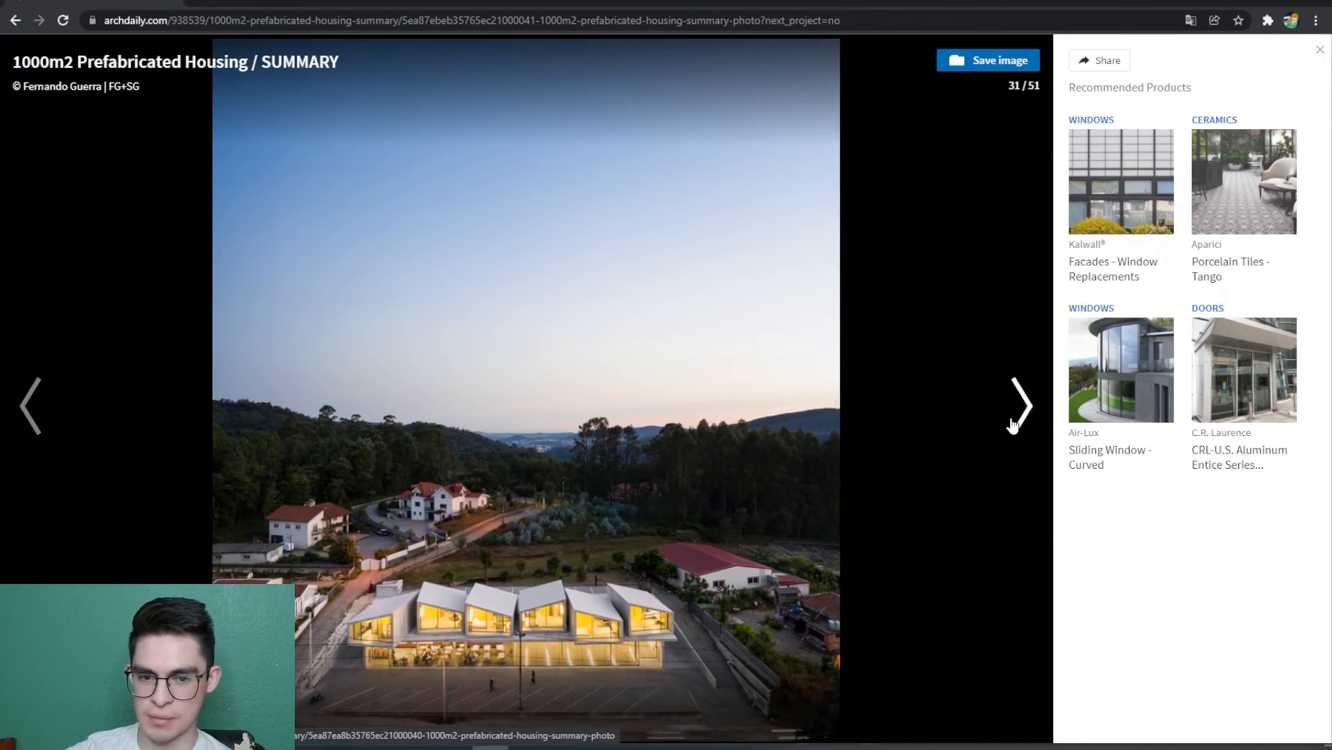
left_click(1016, 422)
left_click(1021, 427)
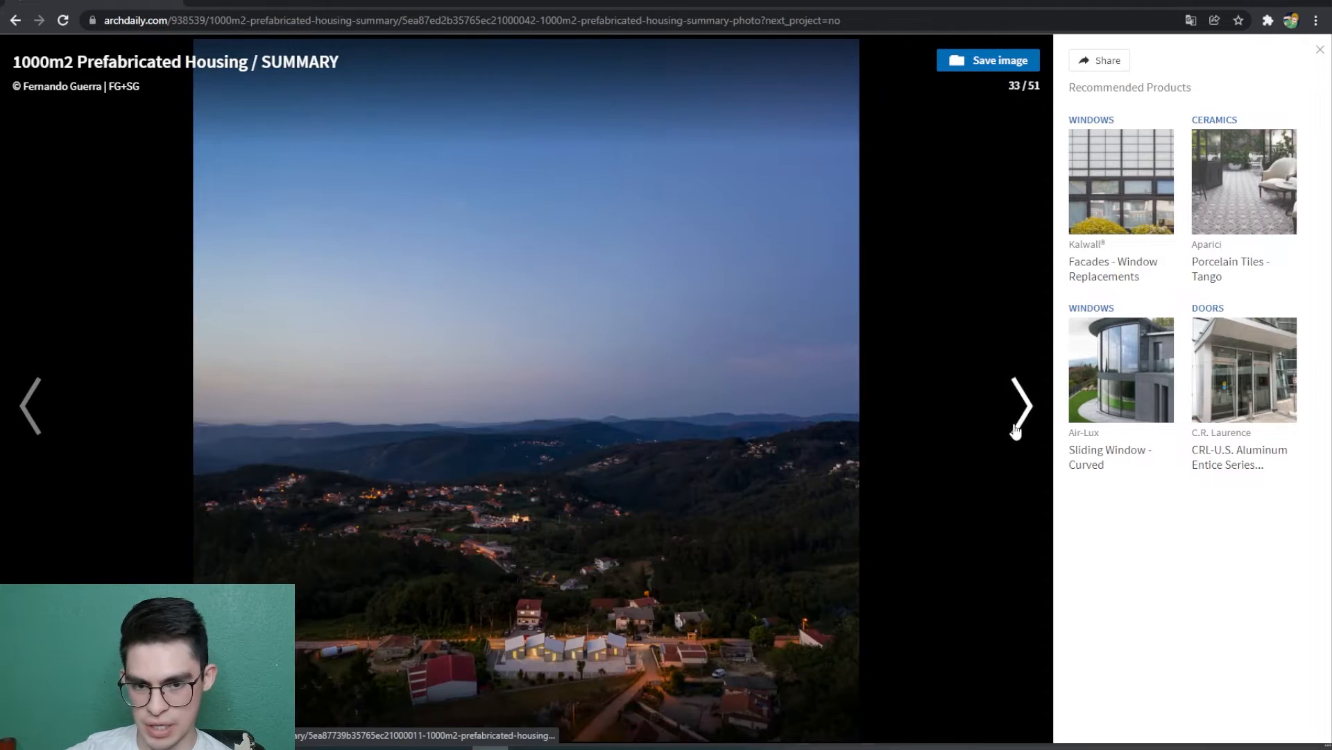
left_click(15, 455)
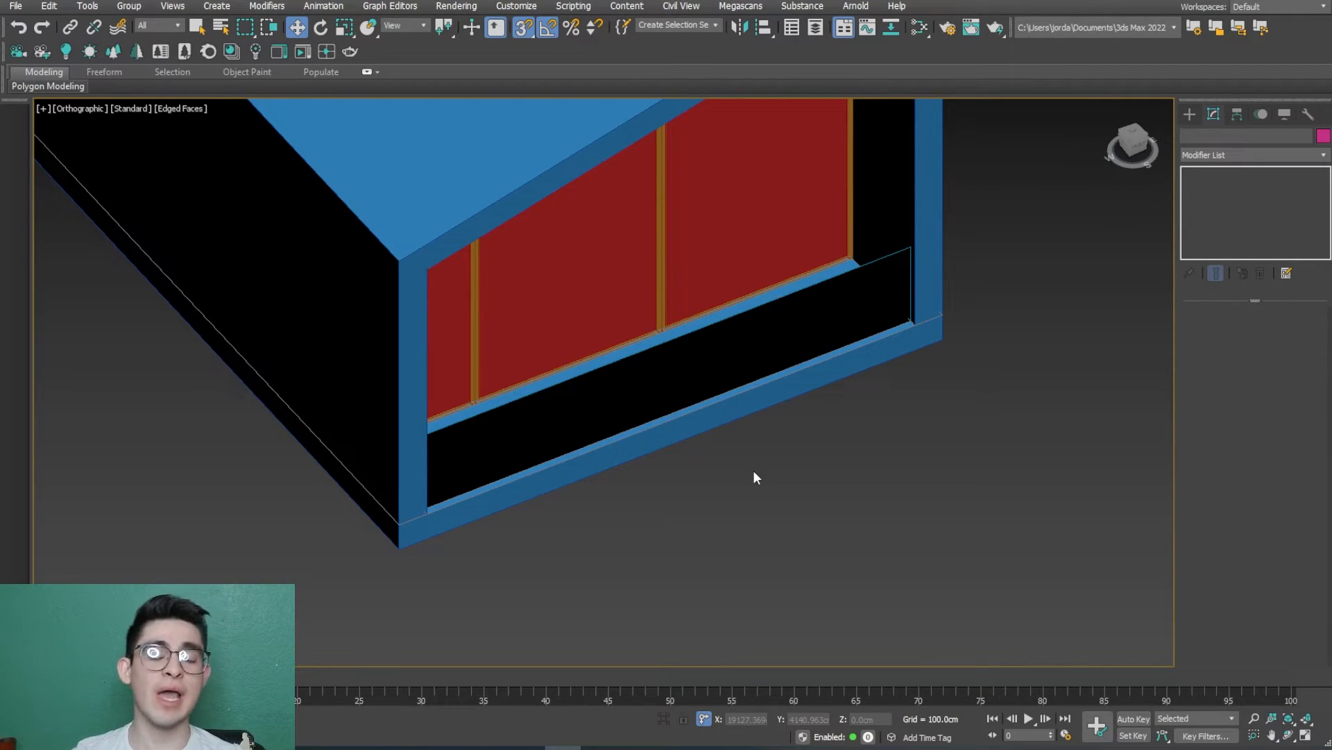
Step: Convert the extruded railing panel at the module's front opening to an Editable Poly
left_click(741, 360)
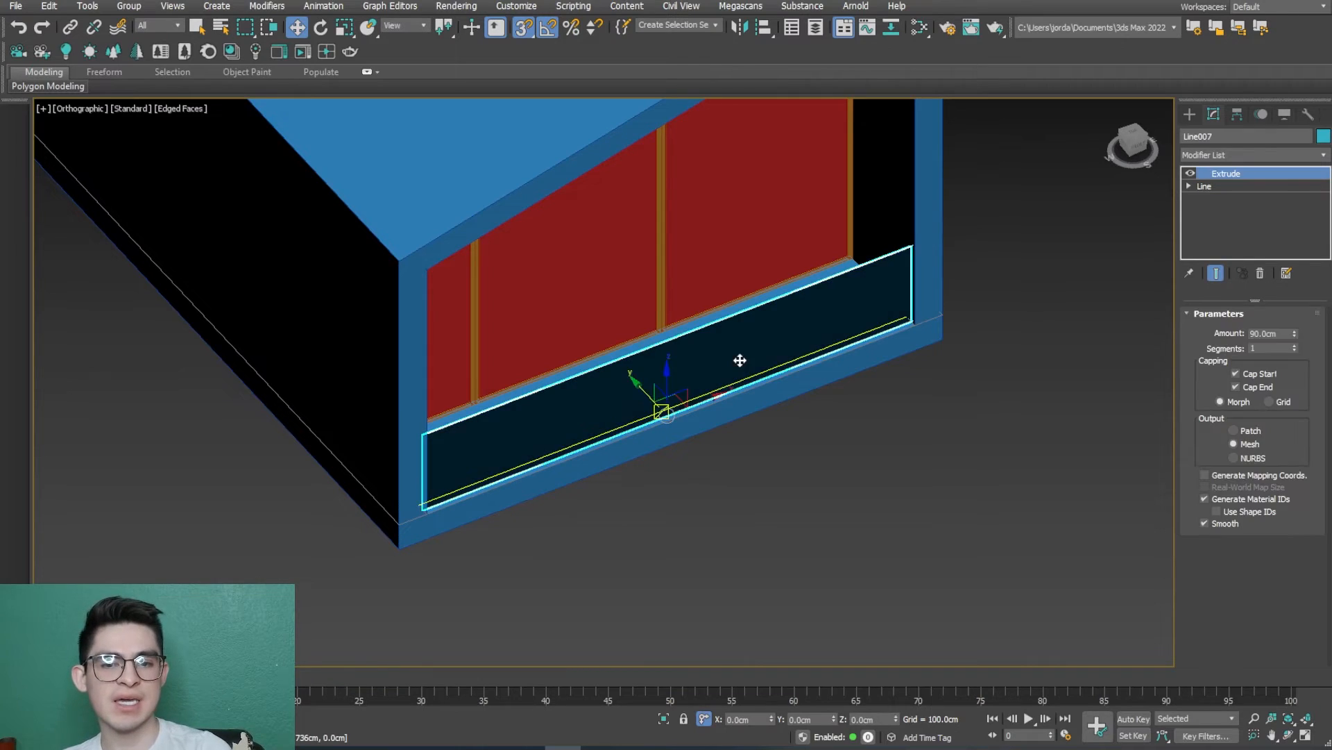
middle_click_drag(729, 481, 691, 510)
right_click(713, 392)
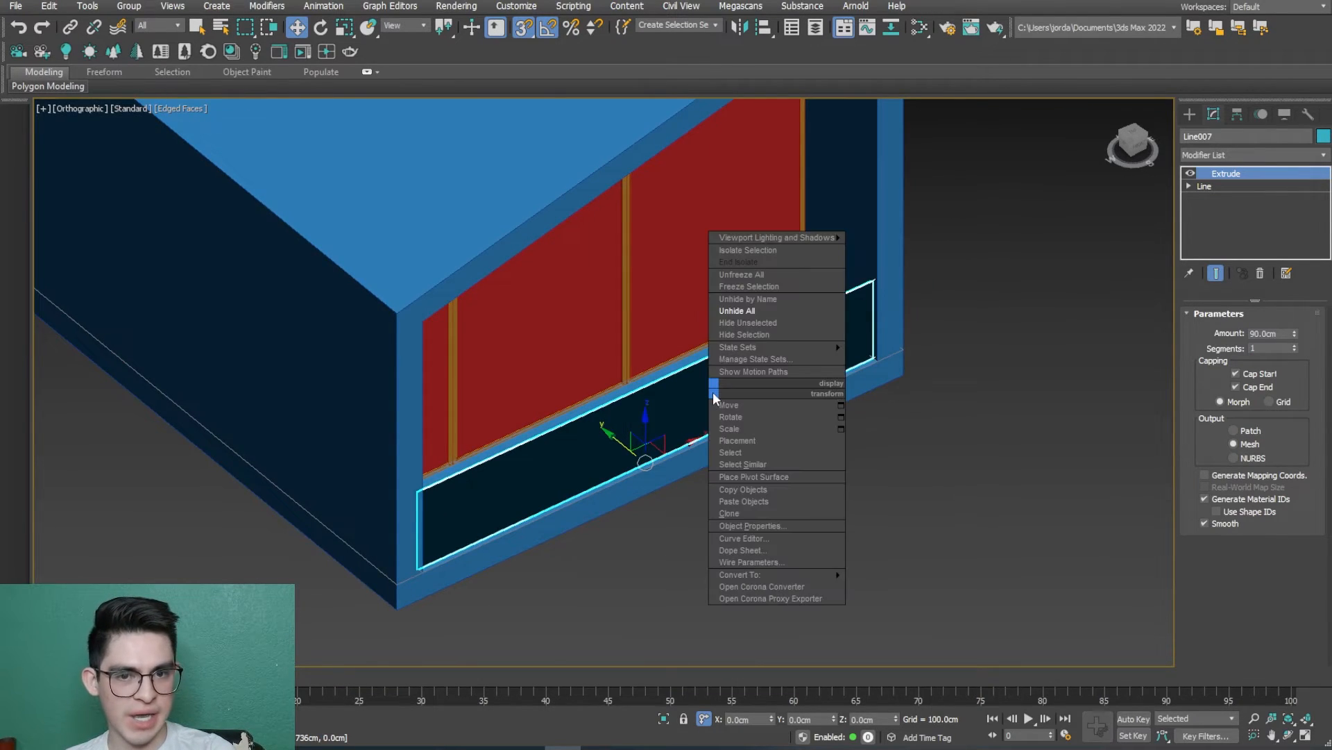
mouse_move(826, 574)
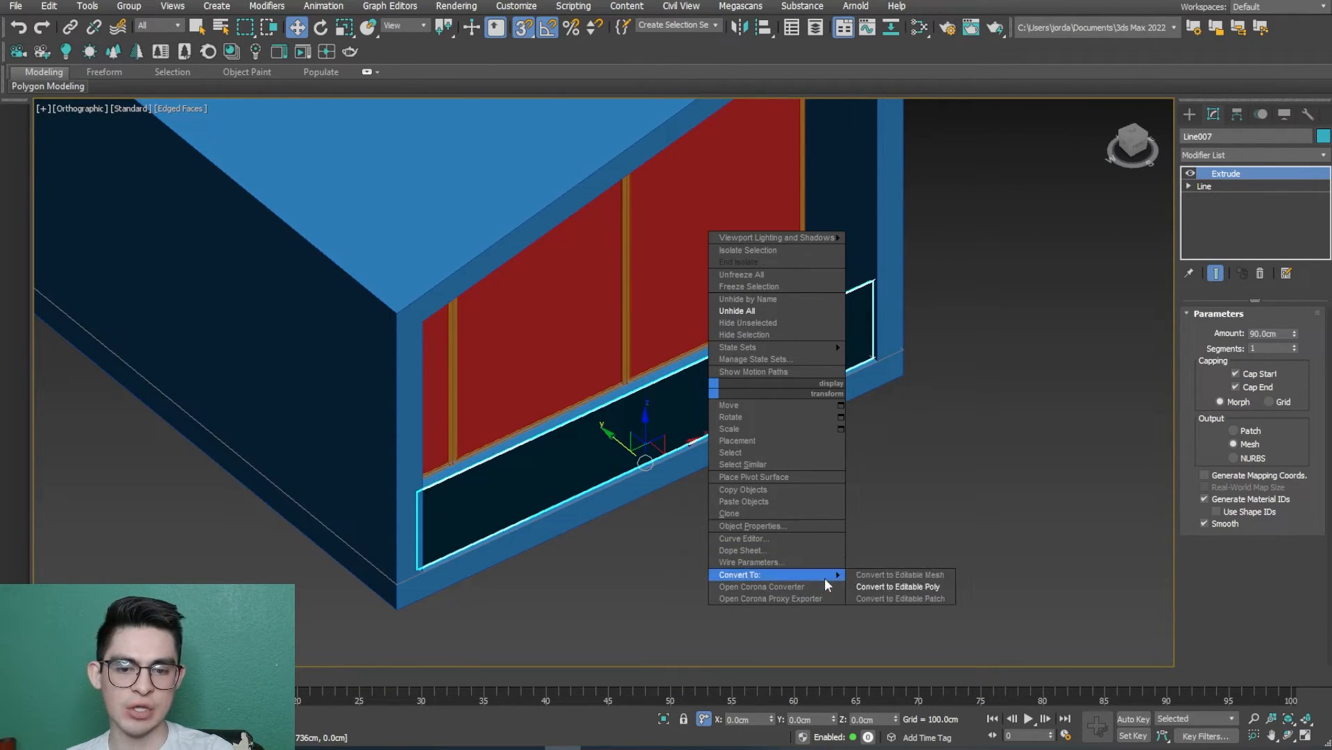
left_click(868, 586)
middle_click_drag(865, 590, 530, 471, "alt")
middle_click_drag(644, 466, 644, 434, "alt")
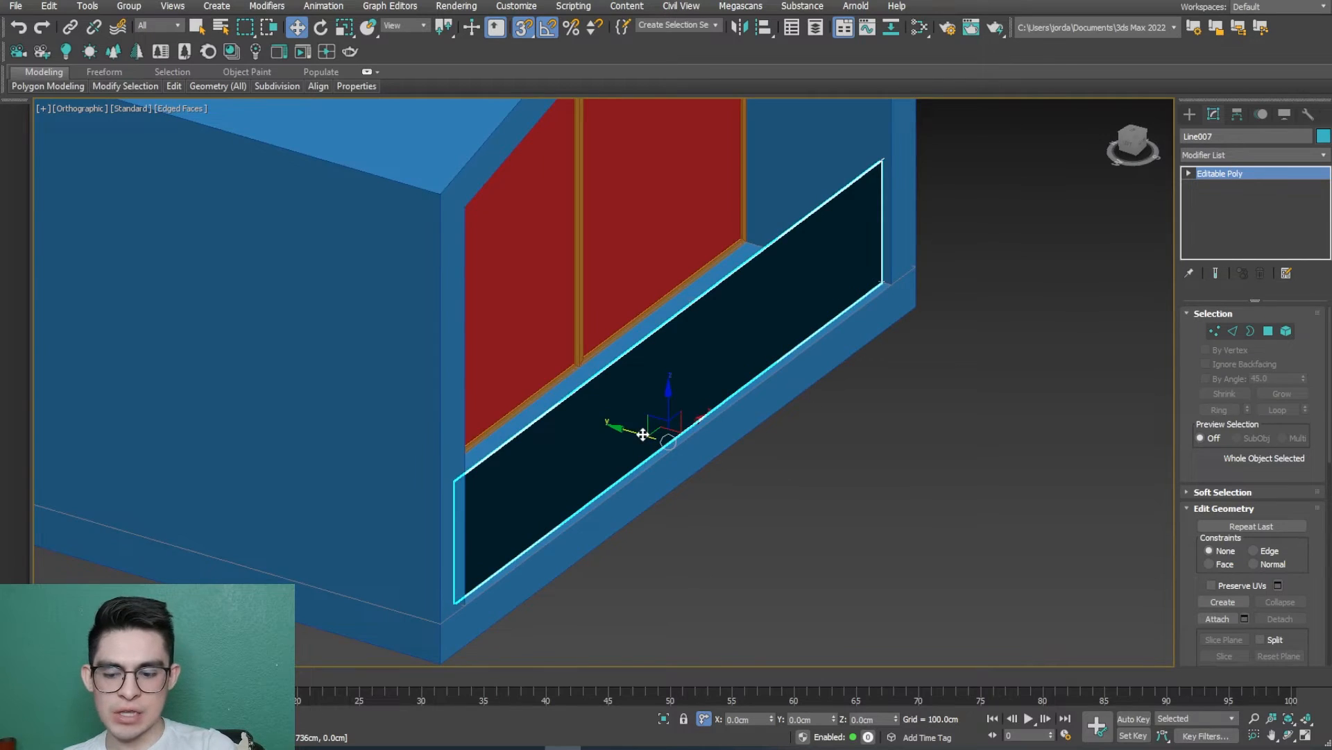
Step: Mirror the railing panel about the Y axis with No Clone so that its faces point outward
key("alt+q")
middle_click_drag(576, 489, 715, 692, "alt")
left_click(664, 718)
middle_click_drag(718, 501, 620, 48, "alt")
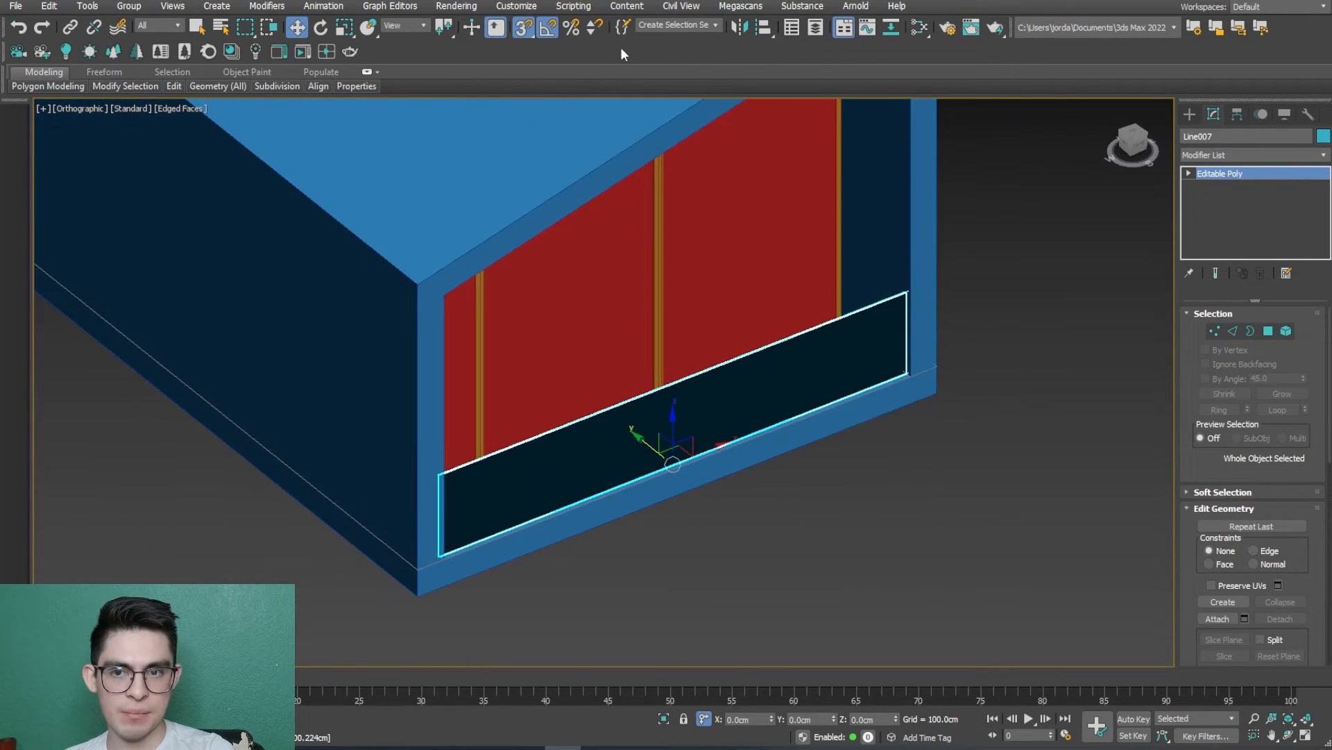
left_click(740, 28)
left_click_drag(667, 231, 956, 243)
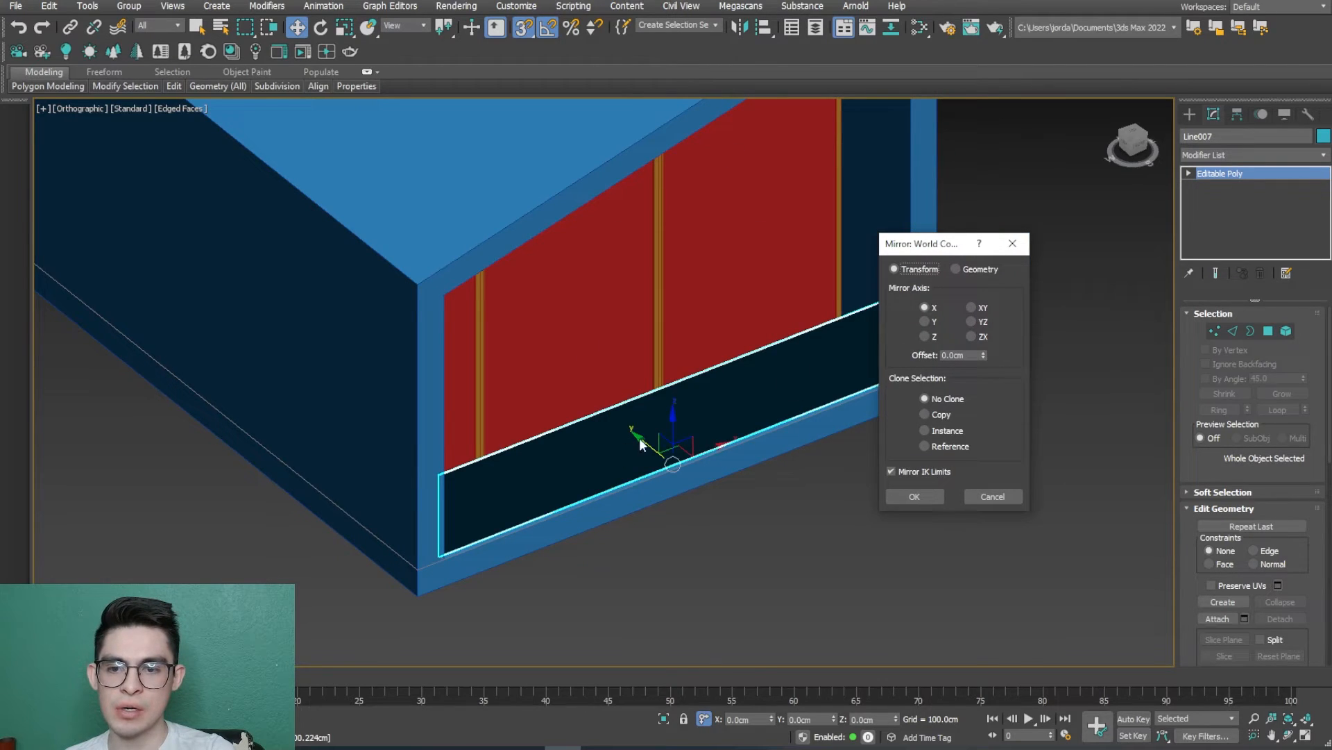
left_click(924, 321)
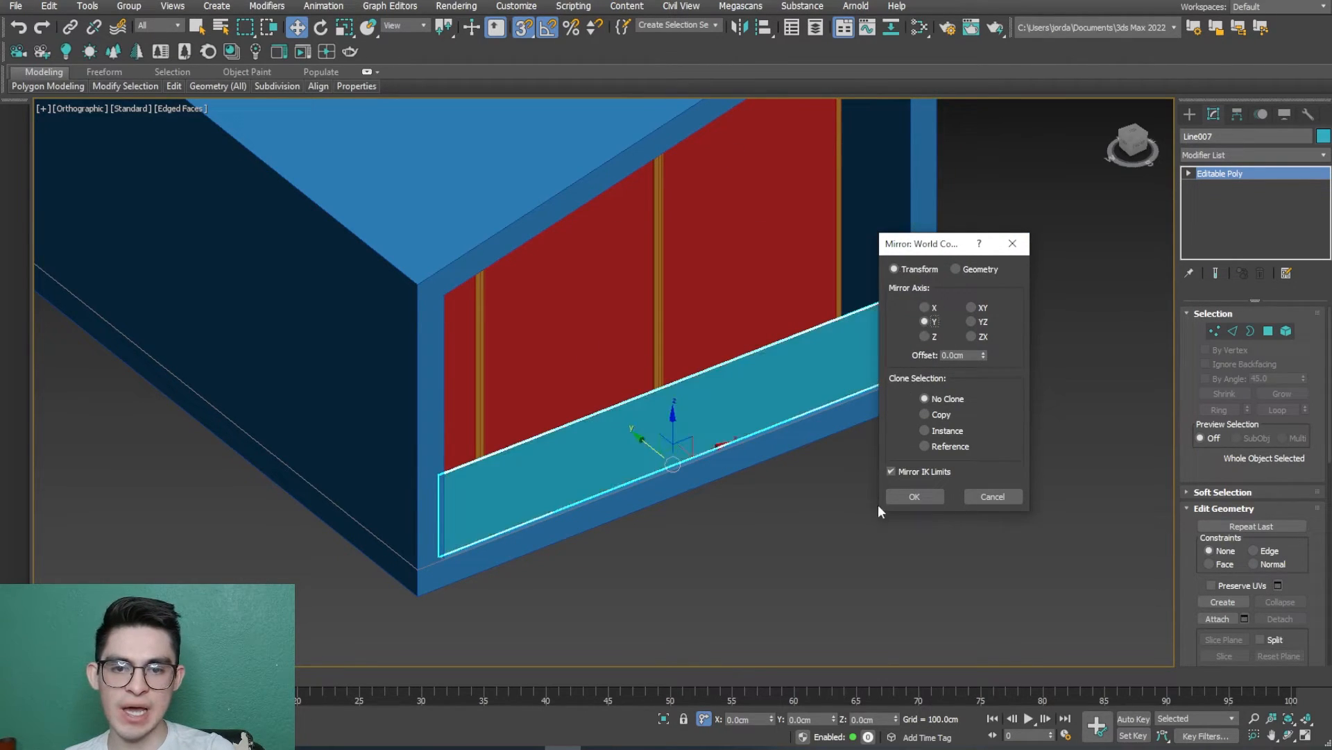
left_click(914, 496)
Step: Apply a Subdivide modifier to the mirrored railing panel
scroll(694, 479, "up", 2)
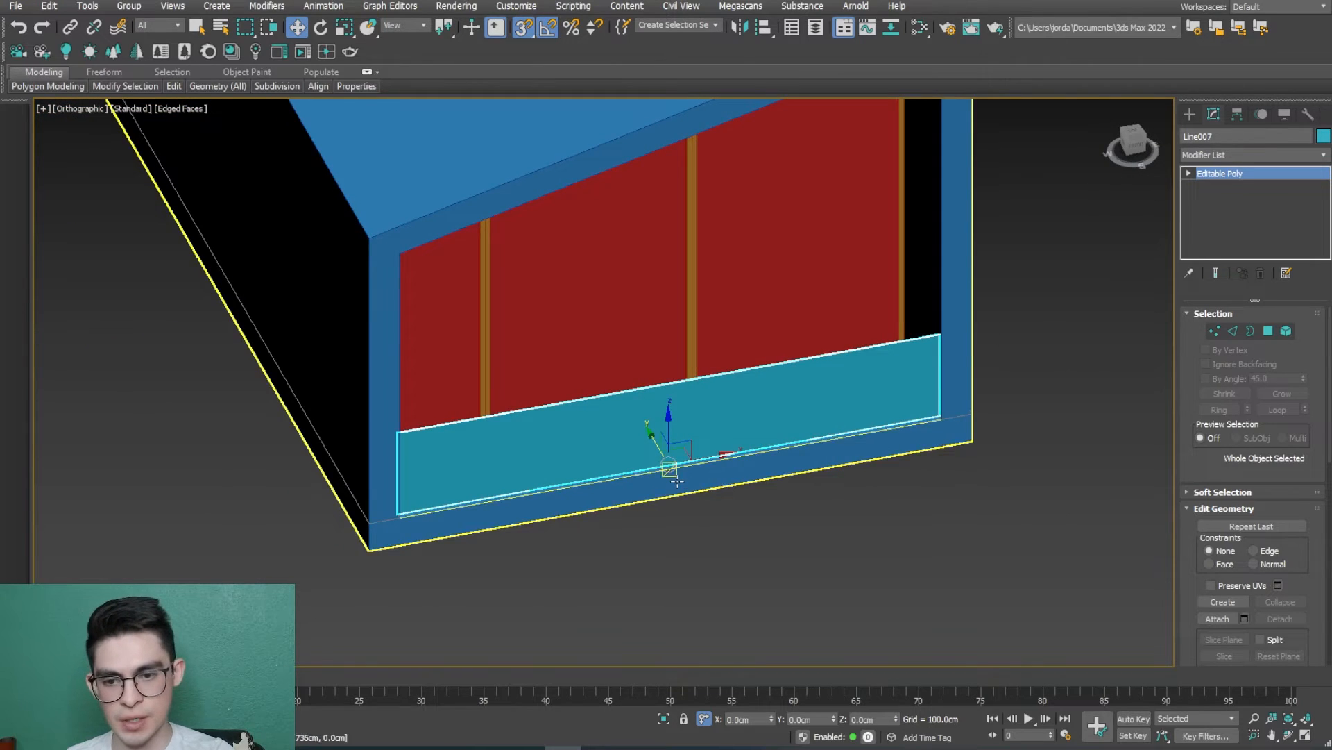
scroll(690, 482, "up", 2)
middle_click_drag(690, 482, 731, 479, "alt")
mouse_move(731, 479)
middle_mouse_down()
mouse_move(690, 479)
mouse_move(724, 471)
middle_mouse_up()
left_click(1293, 153)
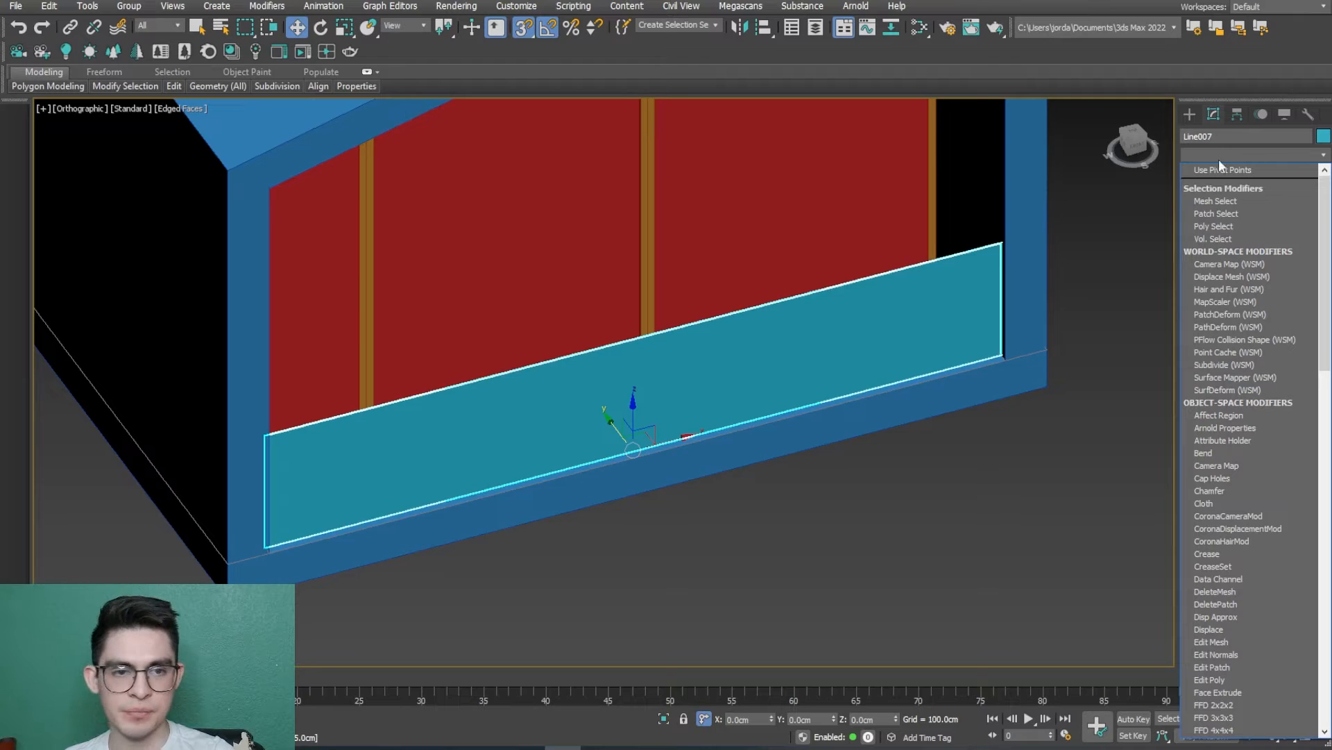
scroll(1319, 398, "down", 15)
left_click_drag(1319, 398, 1320, 478)
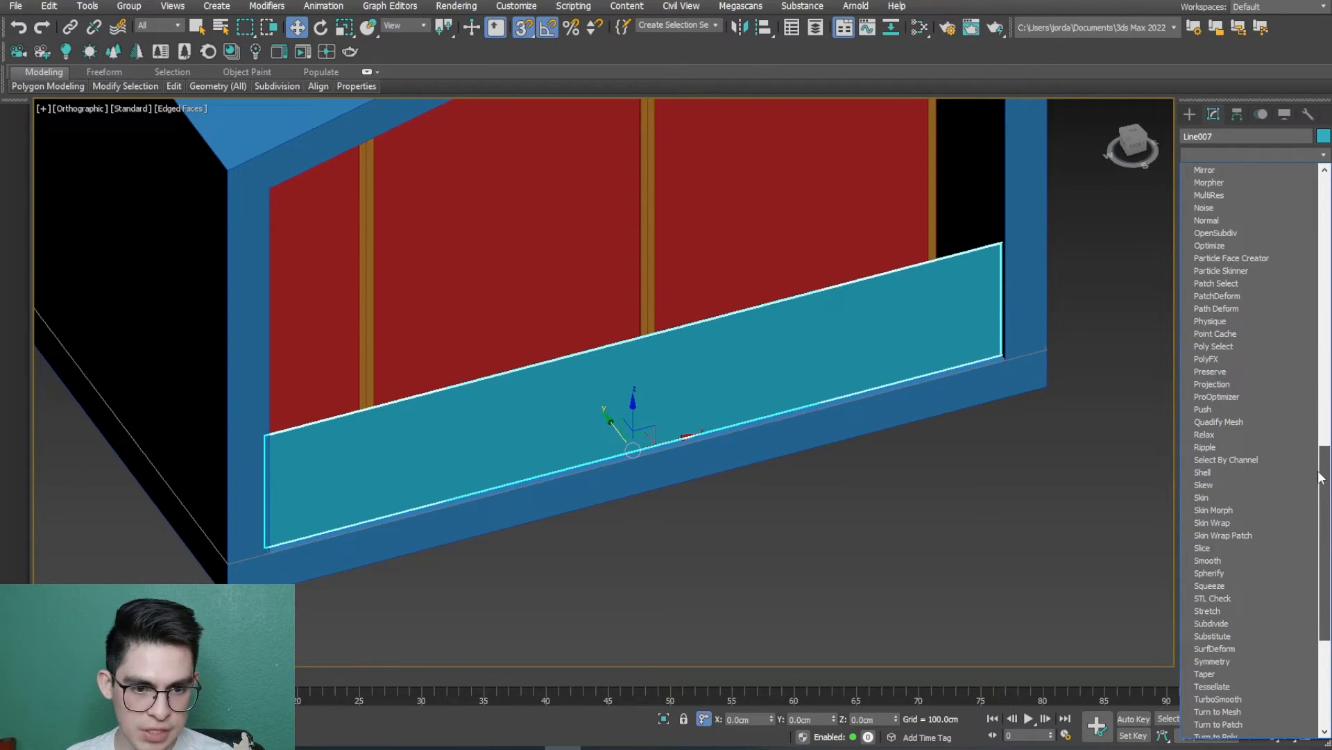
left_click_drag(1320, 478, 1301, 540)
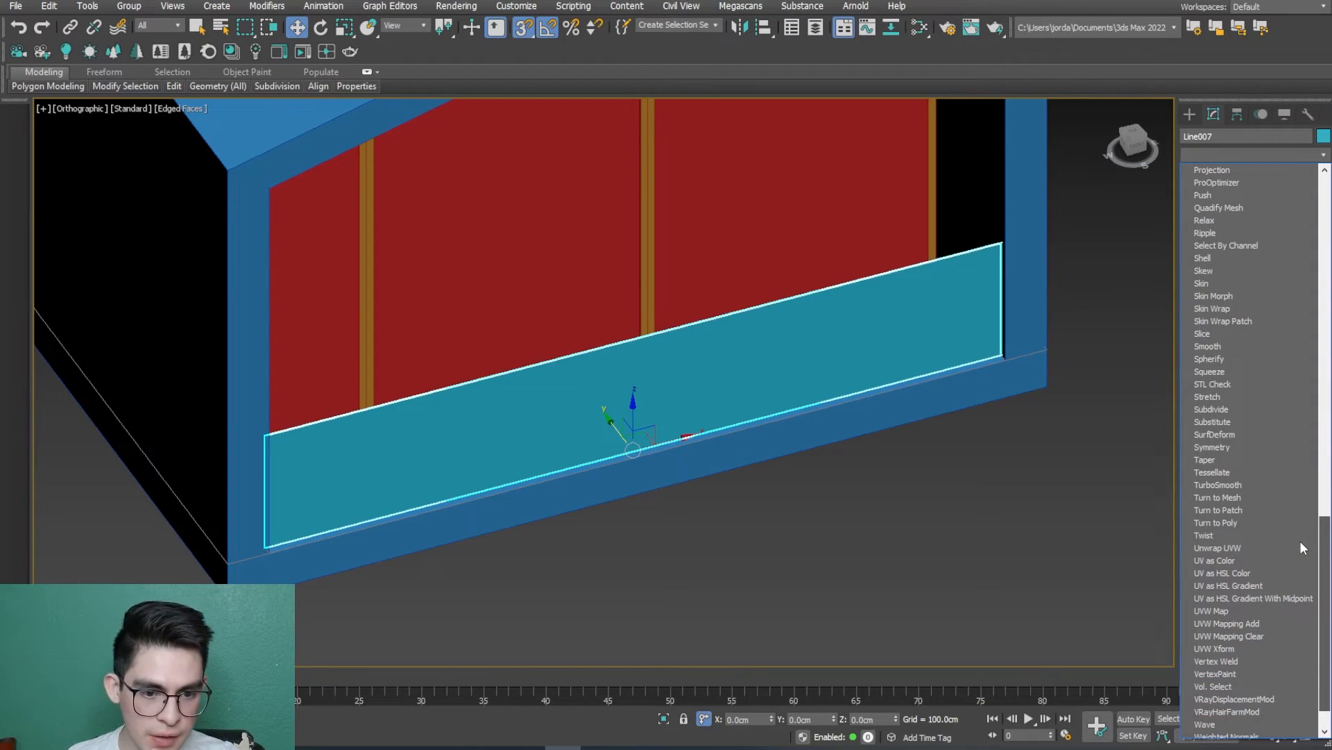
left_click(1239, 423)
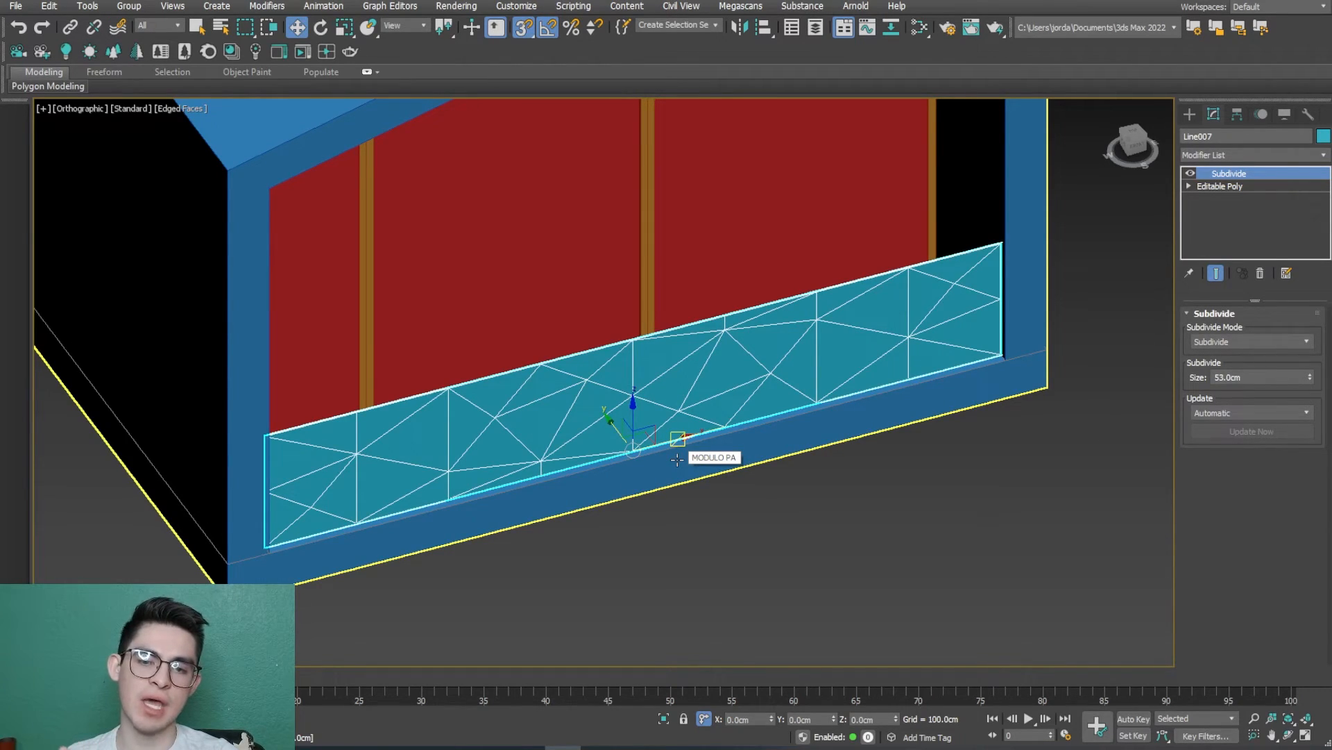
Step: Set the Subdivide size to 20 cm and convert the railing panel to an Editable Poly
double_click(1261, 376)
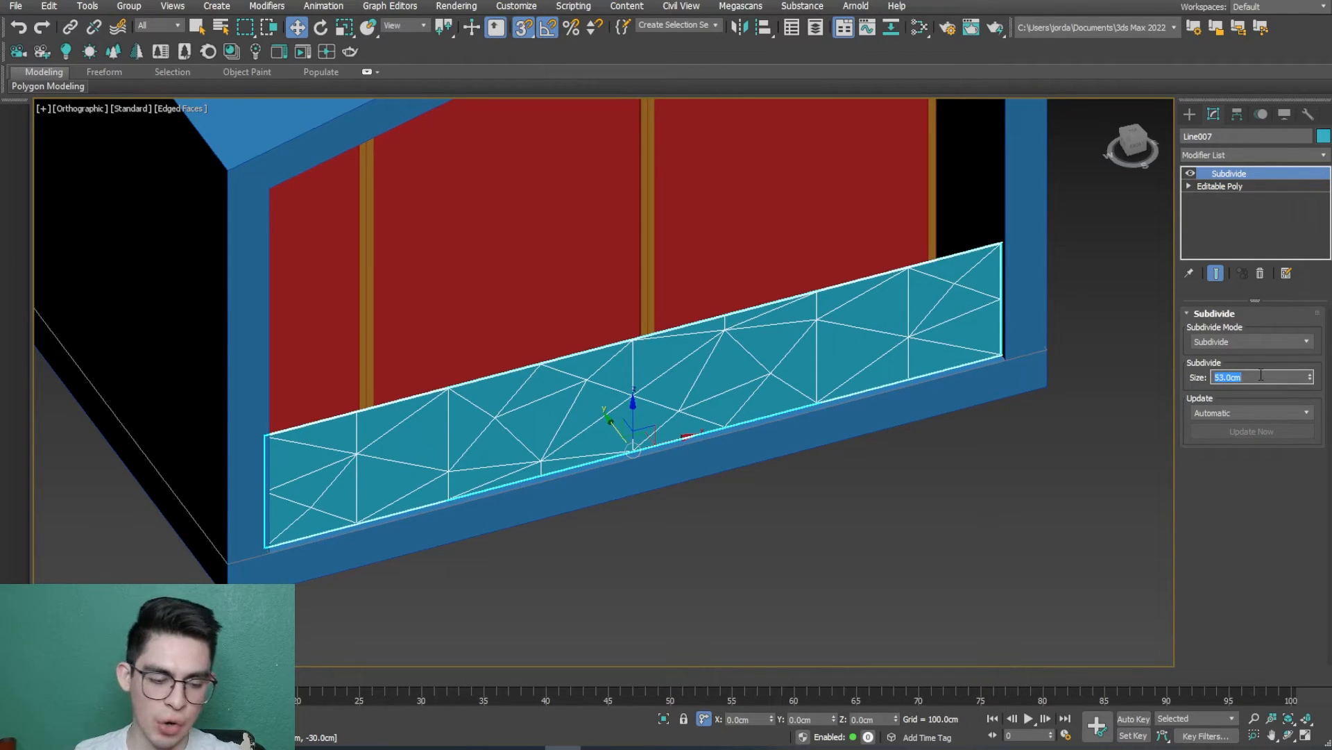
type("20")
key("Return")
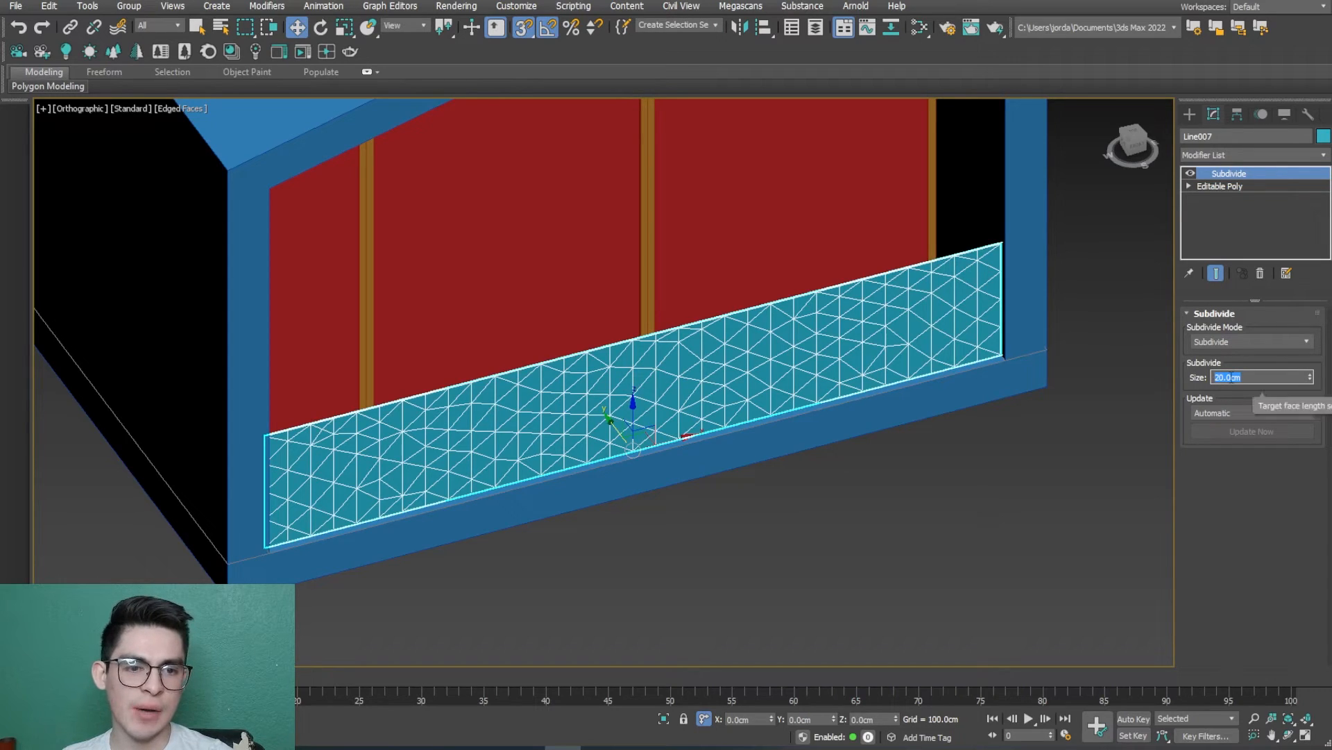
right_click(770, 390)
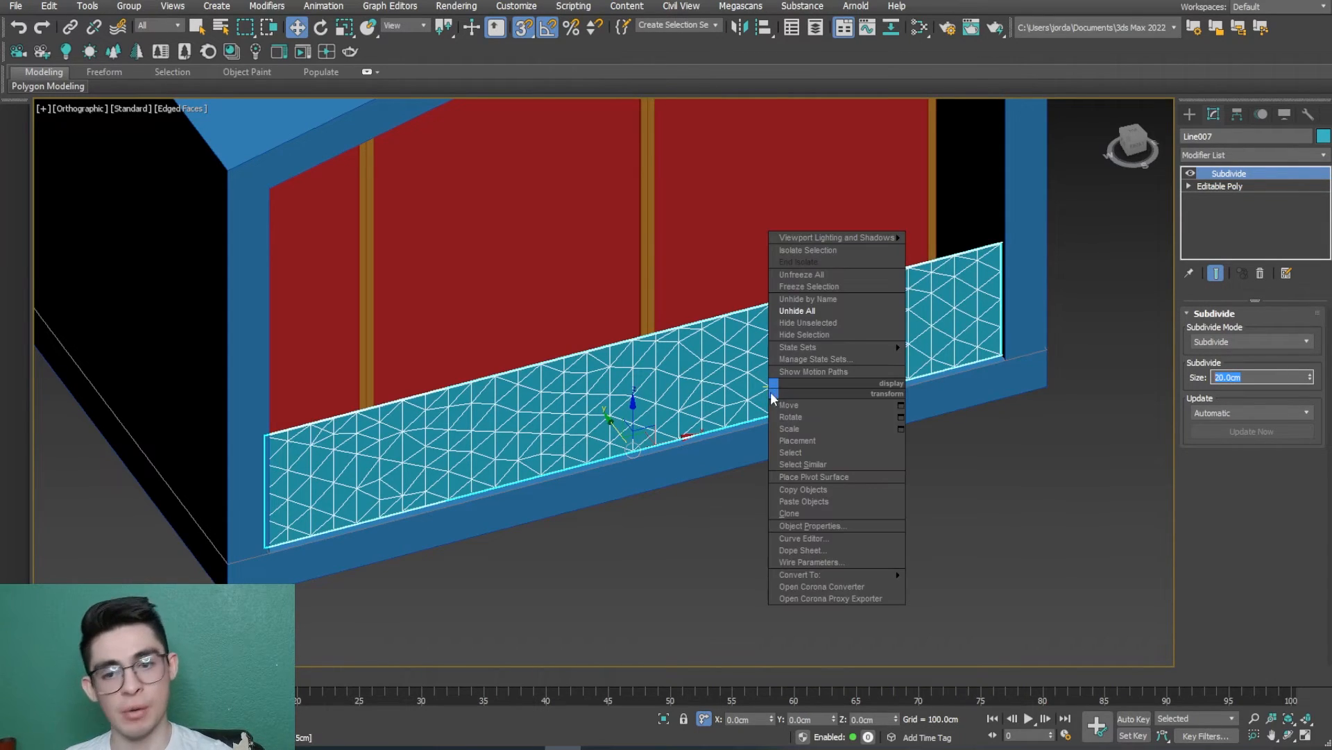
mouse_move(888, 576)
left_click(958, 587)
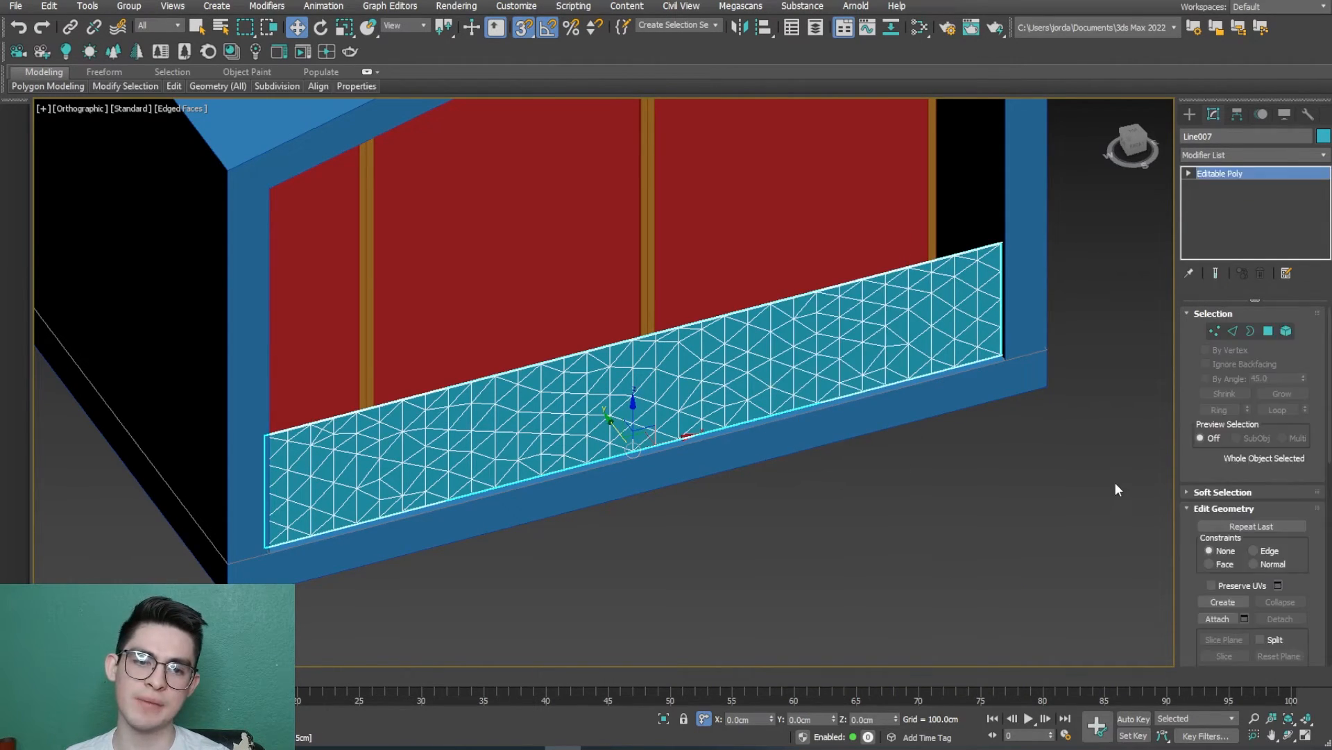
Step: Select all edges of the subdivided railing panel and create a Smooth shape from them
left_click(1233, 331)
scroll(915, 477, "down", 3)
left_click_drag(1070, 545, 365, 255)
scroll(889, 403, "up", 2)
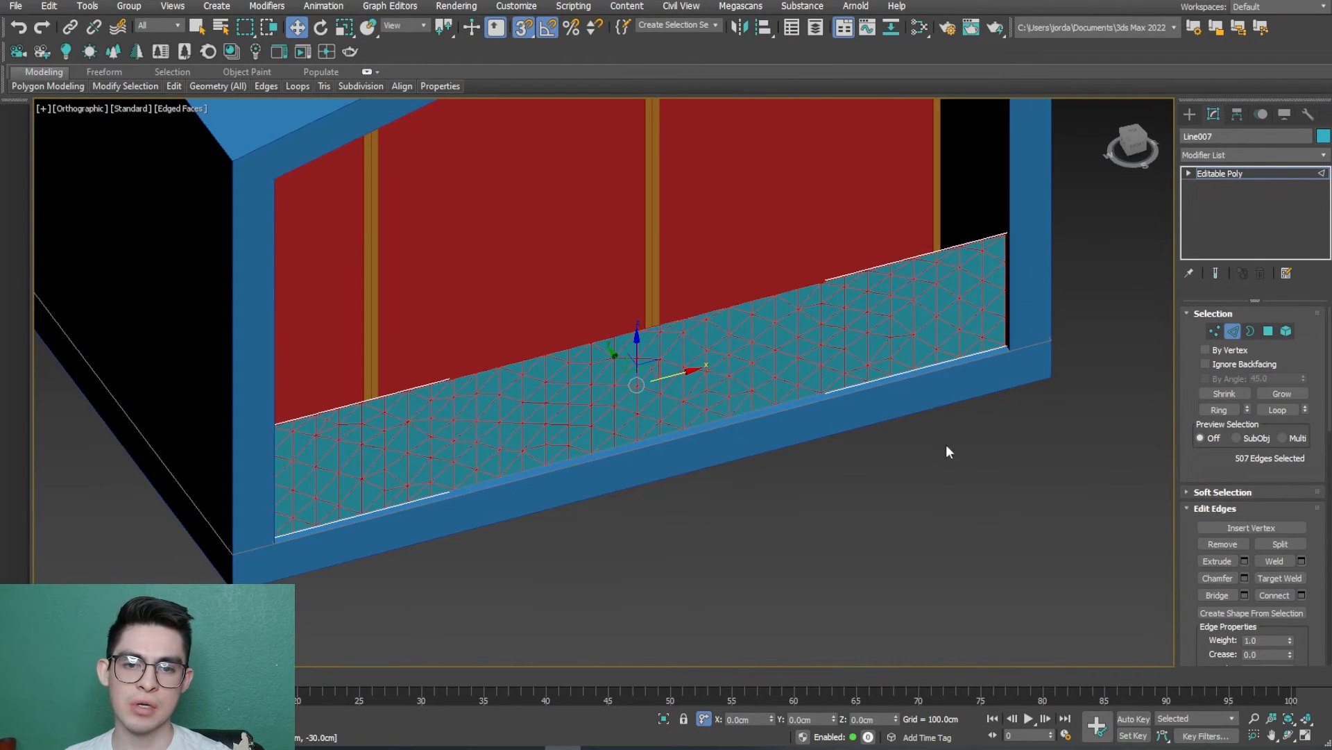
left_click(1226, 614)
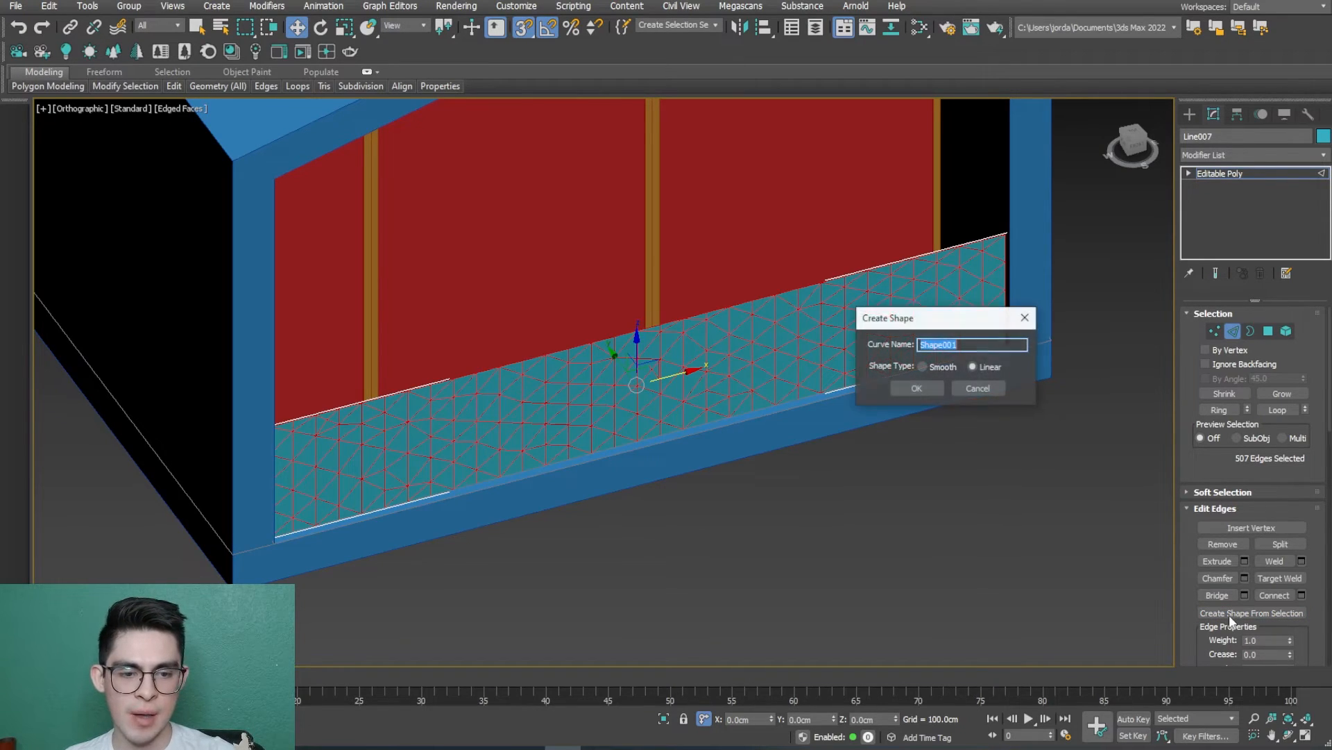
left_click_drag(916, 324, 1004, 447)
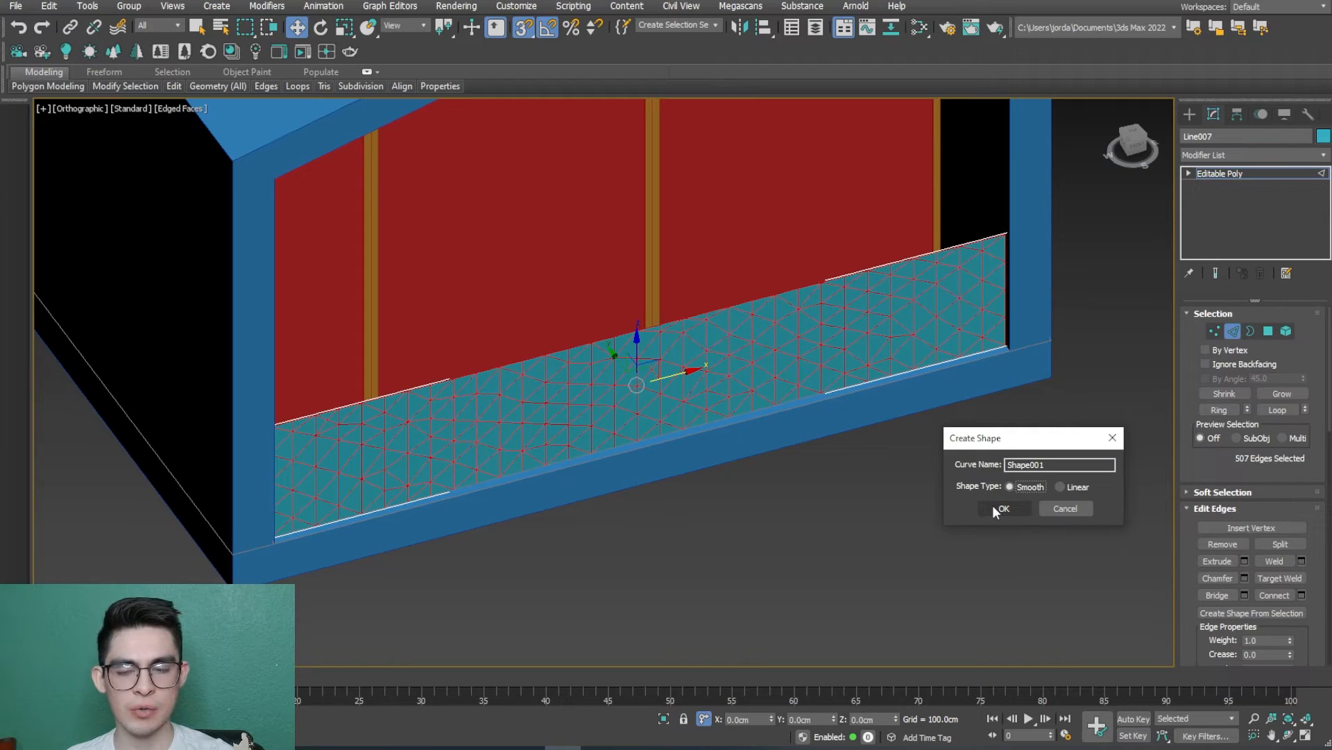
left_click(1002, 508)
left_click(1233, 332)
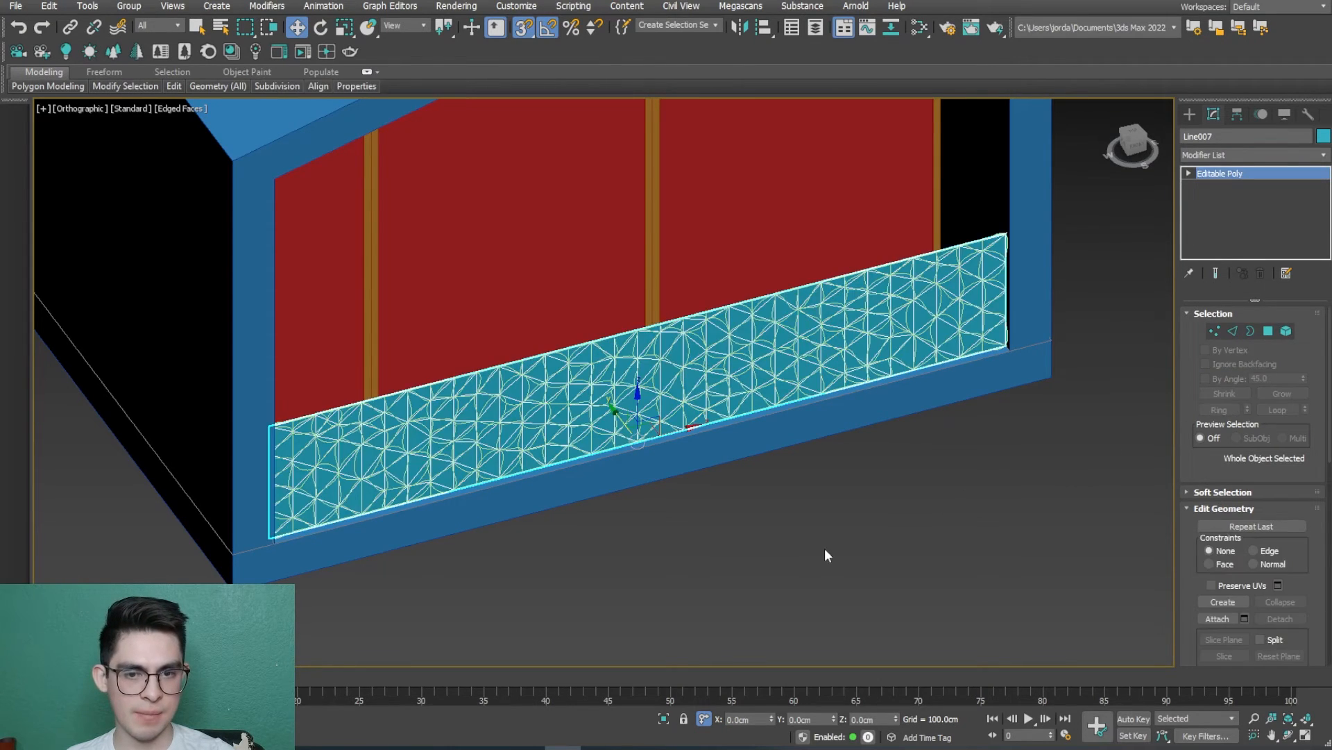
Step: Delete the original subdivided panel and select the spline shape created from its edges
scroll(866, 348, "up", 5)
scroll(808, 380, "down", 2)
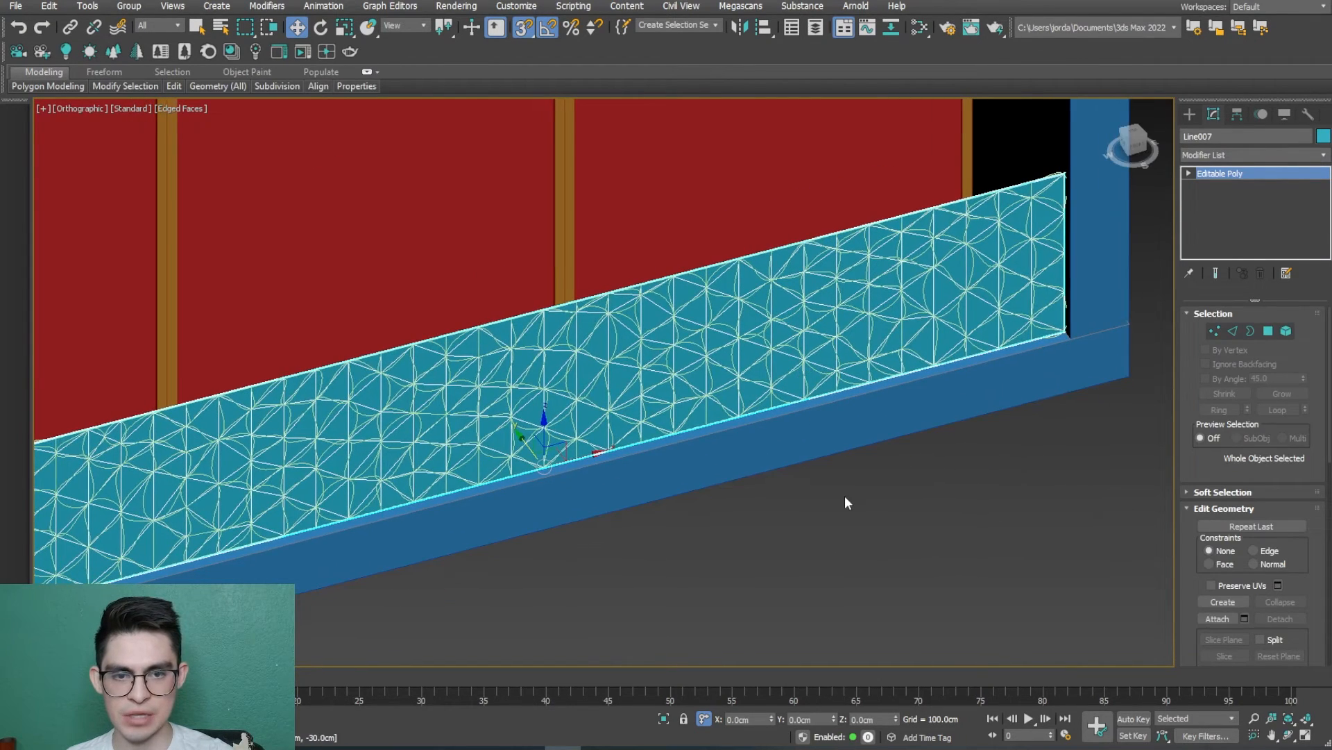
left_click(845, 496)
scroll(817, 468, "down", 2)
middle_click_drag(815, 470, 823, 475)
left_click(726, 374)
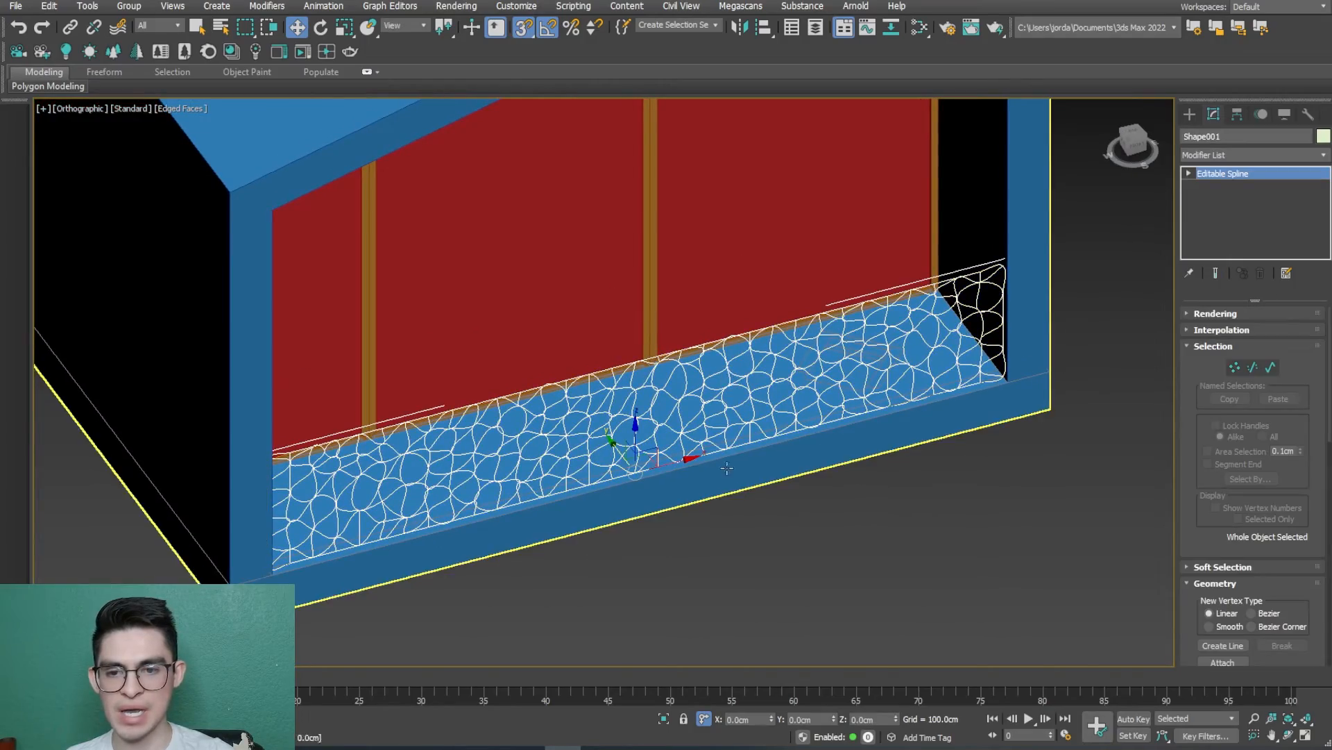
Step: Examine the curved spline pattern of the railing up close along the module's front opening
middle_click_drag(827, 520, 597, 389, "alt")
scroll(358, 337, "up", 5)
scroll(444, 409, "down", 4)
scroll(491, 436, "down", 2)
scroll(535, 291, "up", 4)
scroll(545, 321, "down", 2)
scroll(514, 302, "up", 5)
middle_click_drag(514, 302, 777, 337)
scroll(622, 399, "down", 5)
middle_click_drag(776, 336, 724, 330, "alt")
scroll(607, 431, "up", 3)
scroll(607, 505, "down", 2)
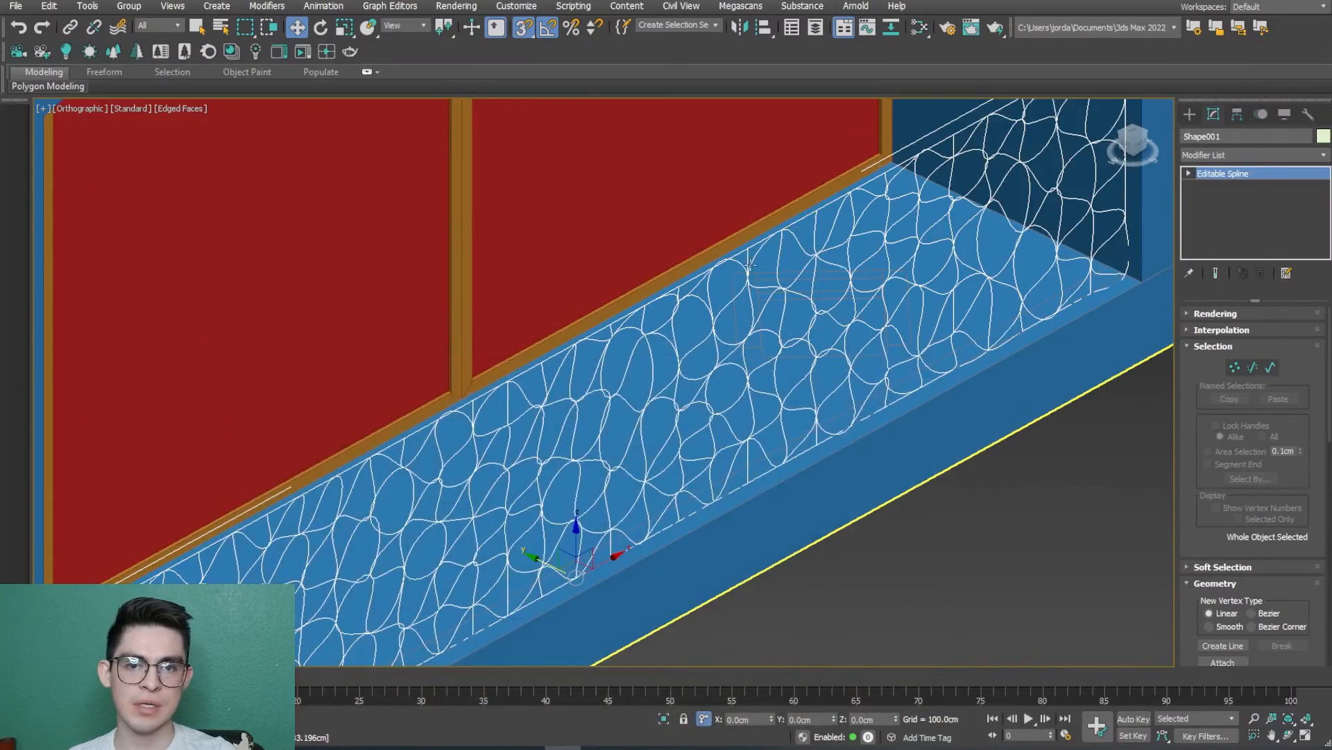
scroll(740, 332, "down", 3)
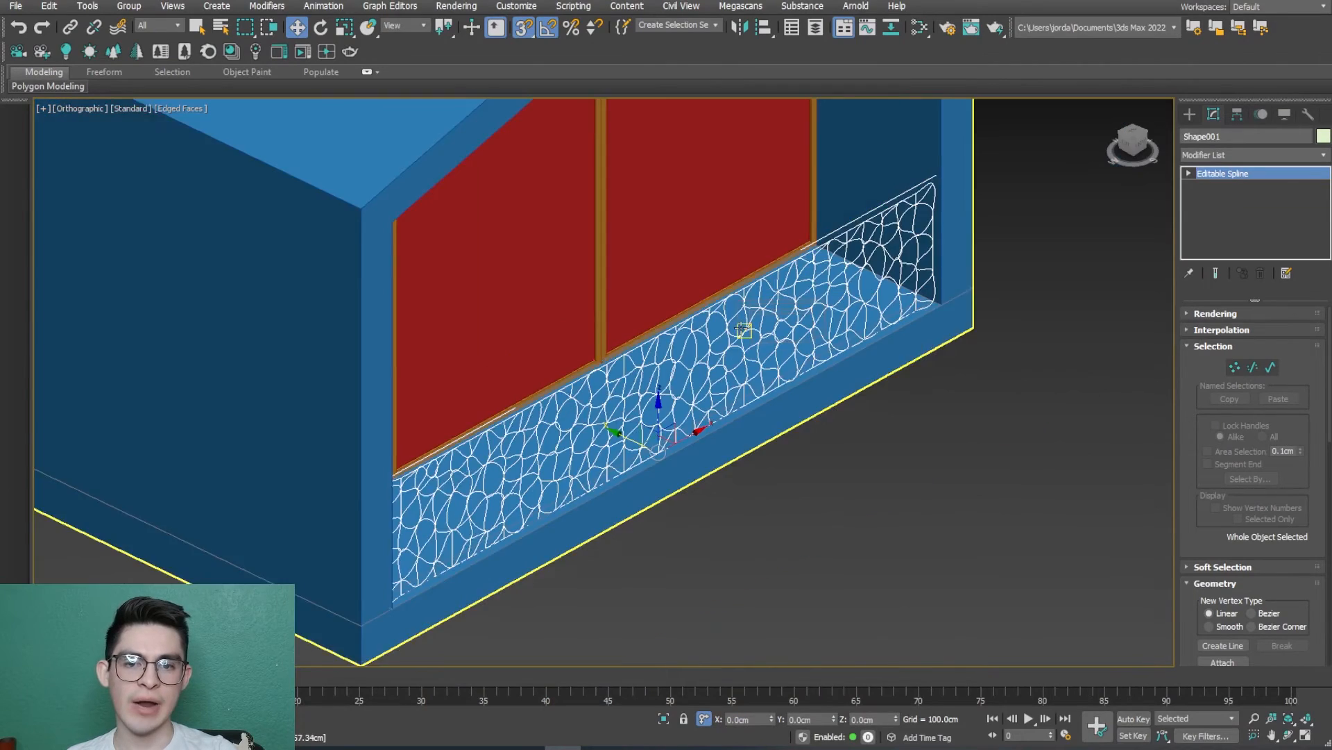
scroll(868, 260, "up", 5)
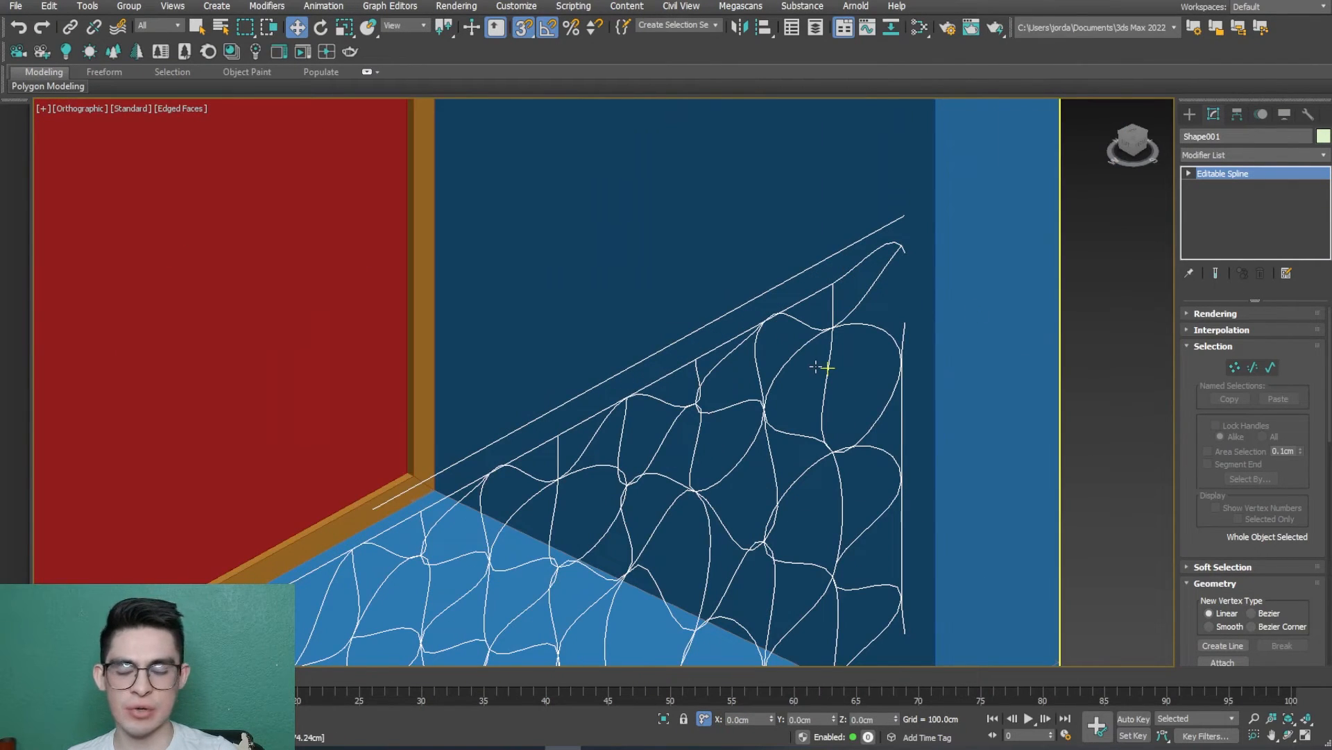
Step: Enable the railing spline in the renderer and viewport with a radial cross-section
left_click(1186, 311)
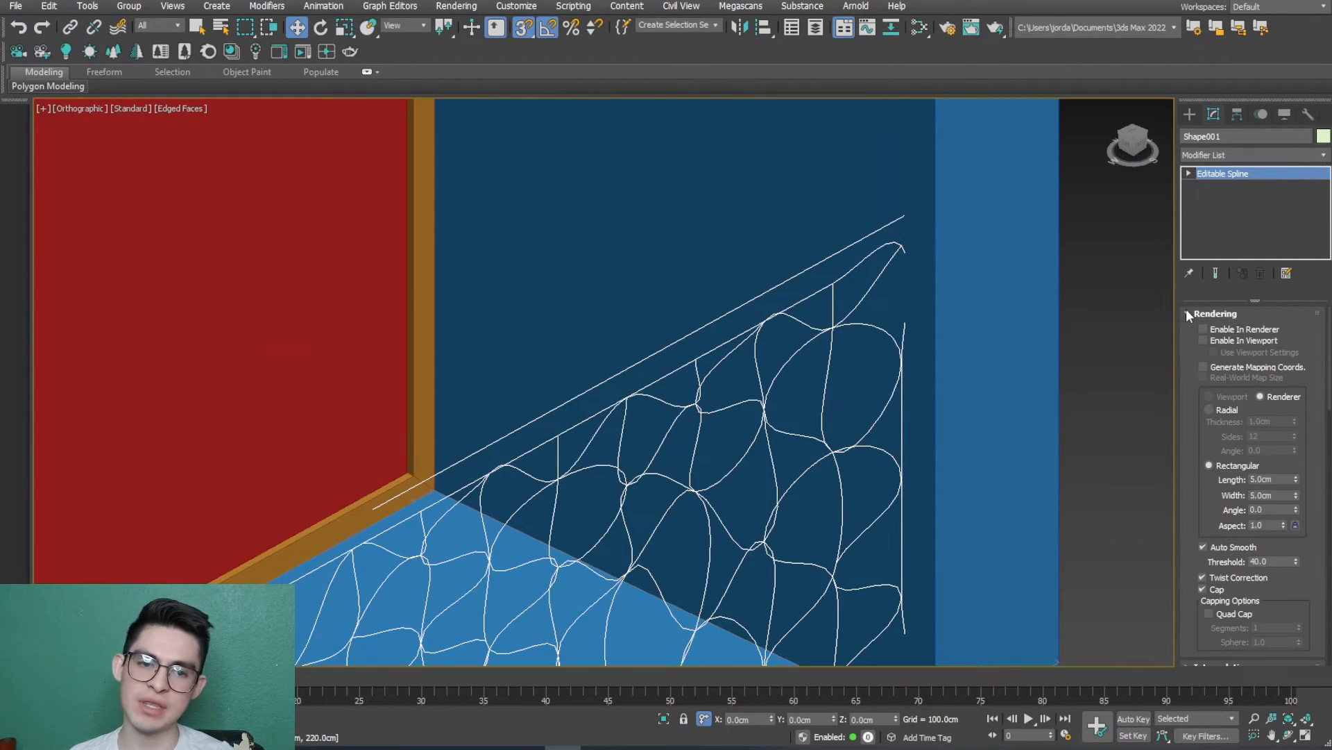
left_click(1206, 341)
scroll(1083, 416, "down", 4)
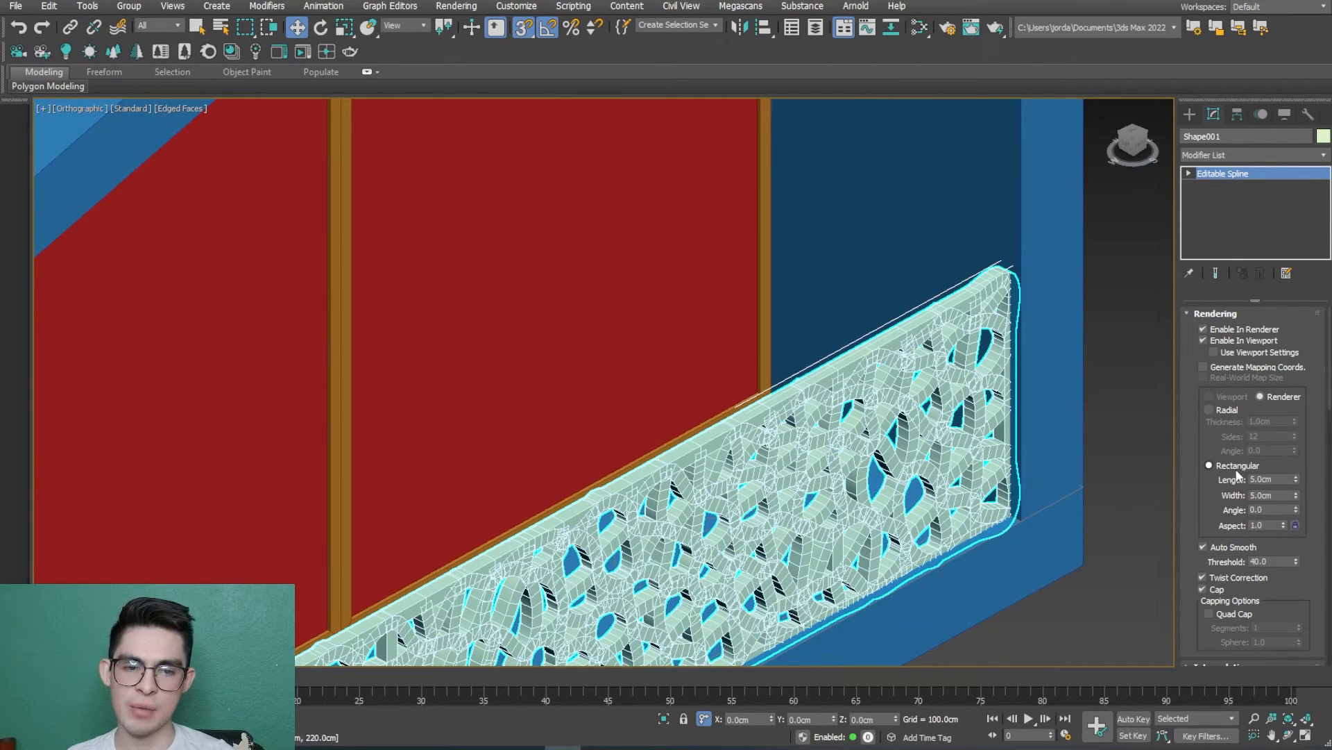
left_click(1210, 409)
scroll(902, 347, "up", 4)
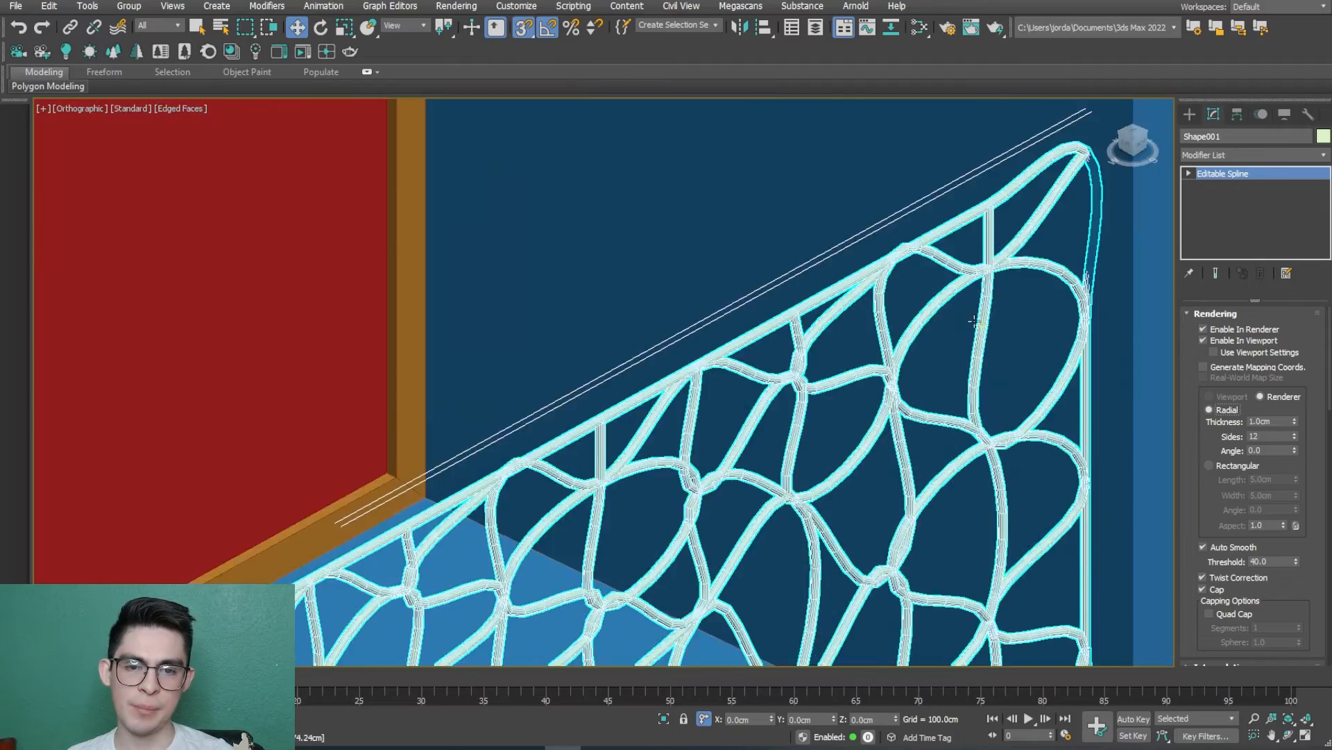
Step: Set the railing spline's radial thickness to 3 cm, with edged faces turned off in the viewport
scroll(868, 381, "down", 3)
scroll(830, 404, "up", 1)
key("F4")
mouse_move(988, 540)
middle_mouse_down("alt")
mouse_move(989, 505)
mouse_move(1045, 383)
middle_mouse_up("alt")
scroll(1041, 392, "down", 3)
scroll(835, 440, "up", 3)
double_click(1275, 422)
type("2")
key("Return")
type("3")
key("Return")
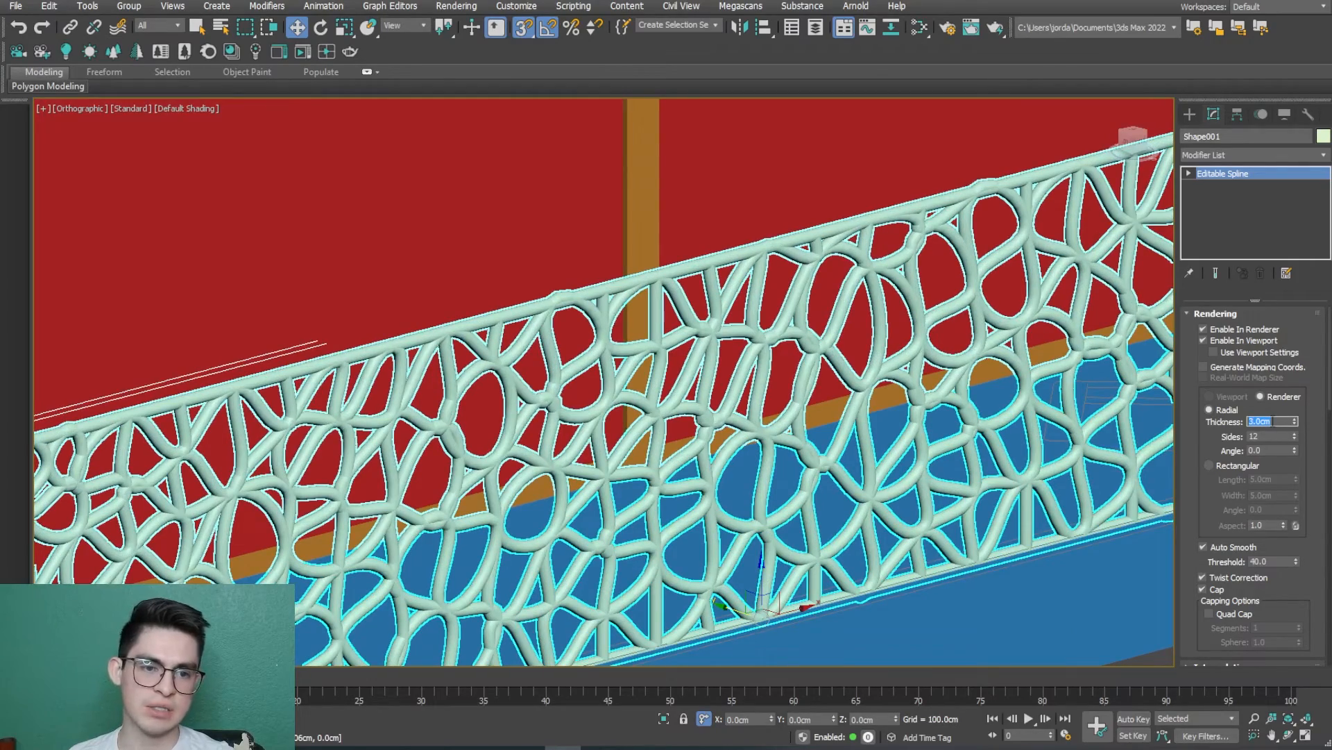
key("Return")
Step: Deselect the railing and examine it in the module's front opening, with and without edged faces
scroll(844, 491, "down", 5)
left_click(844, 491)
key("F4")
middle_click_drag(843, 483, 531, 410)
key("F4")
scroll(712, 461, "down", 2)
middle_click_drag(677, 437, 871, 417, "alt")
Step: Select all the parts of the finished module and group them under the name MODULO
scroll(797, 422, "down", 3)
scroll(819, 494, "down", 3)
scroll(855, 512, "down", 5)
left_click(982, 409)
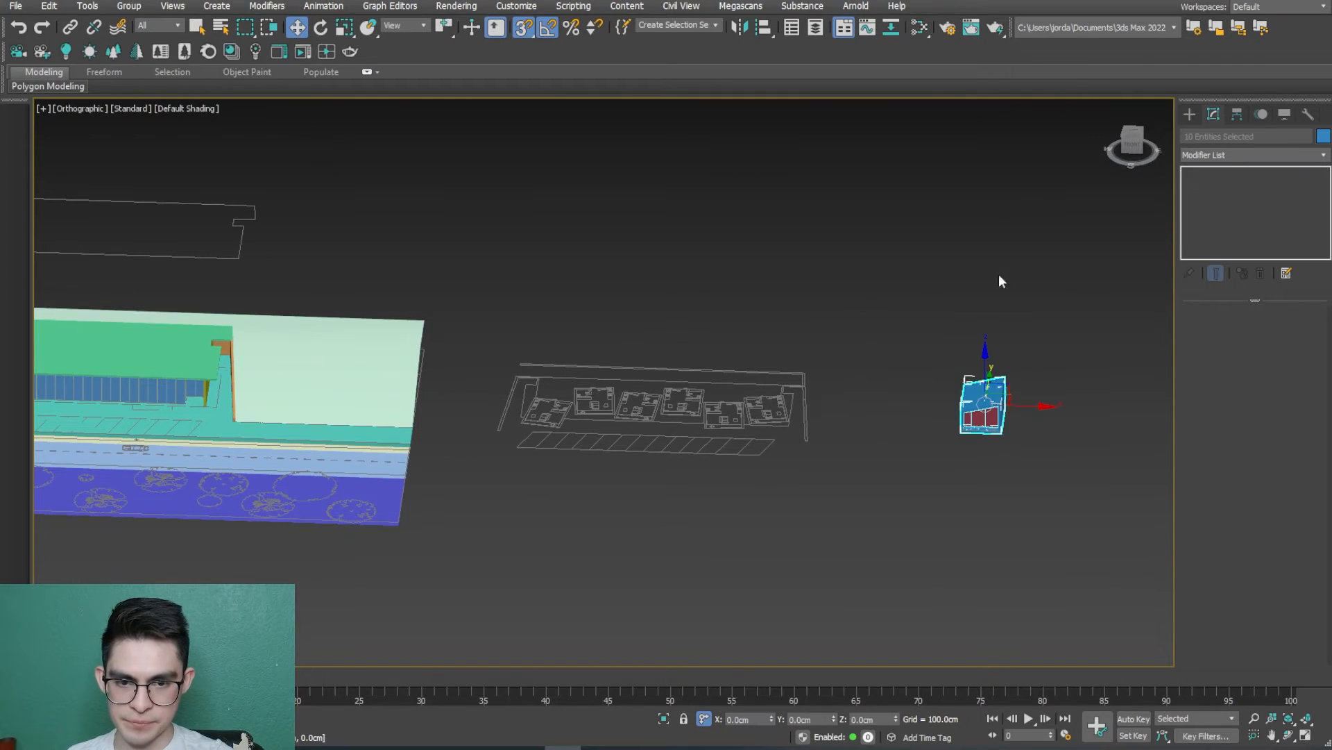
left_click(1139, 136)
scroll(889, 415, "up", 4)
middle_click_drag(923, 344, 950, 438)
left_click(129, 6)
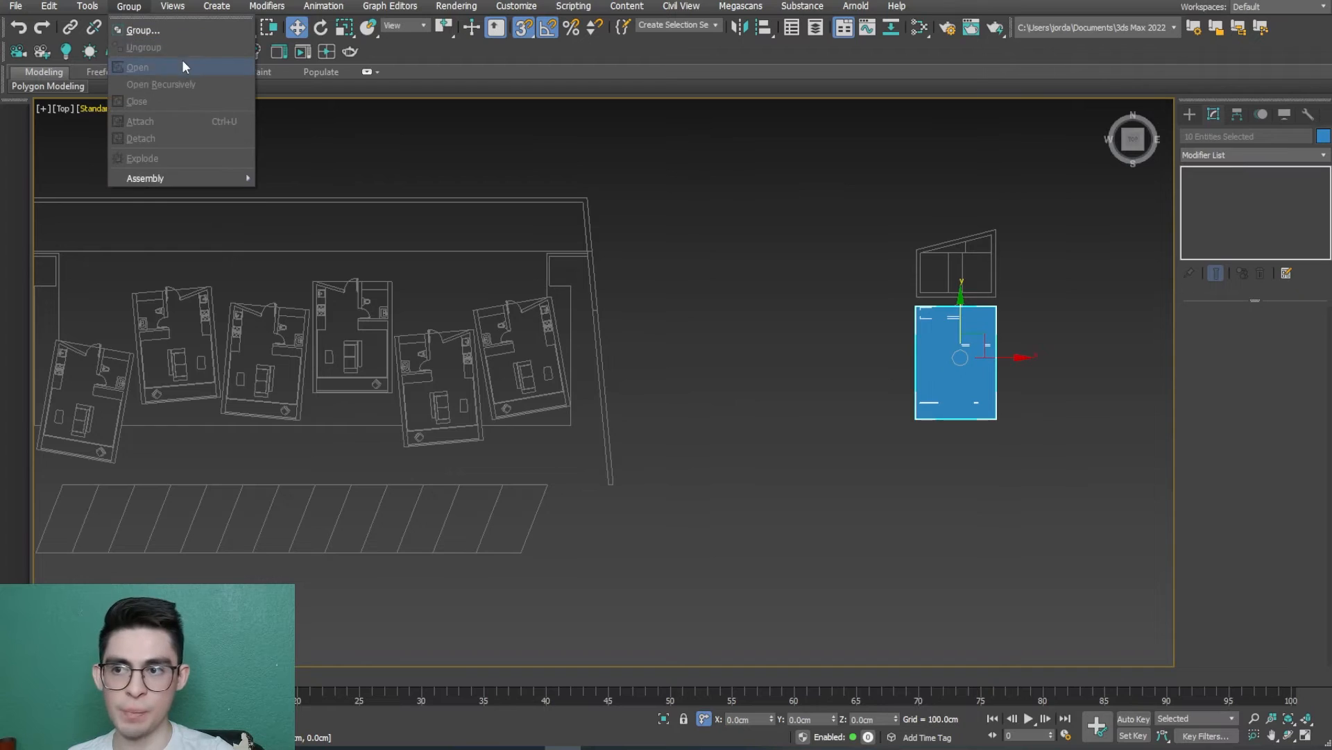
left_click(183, 32)
type("MODULO")
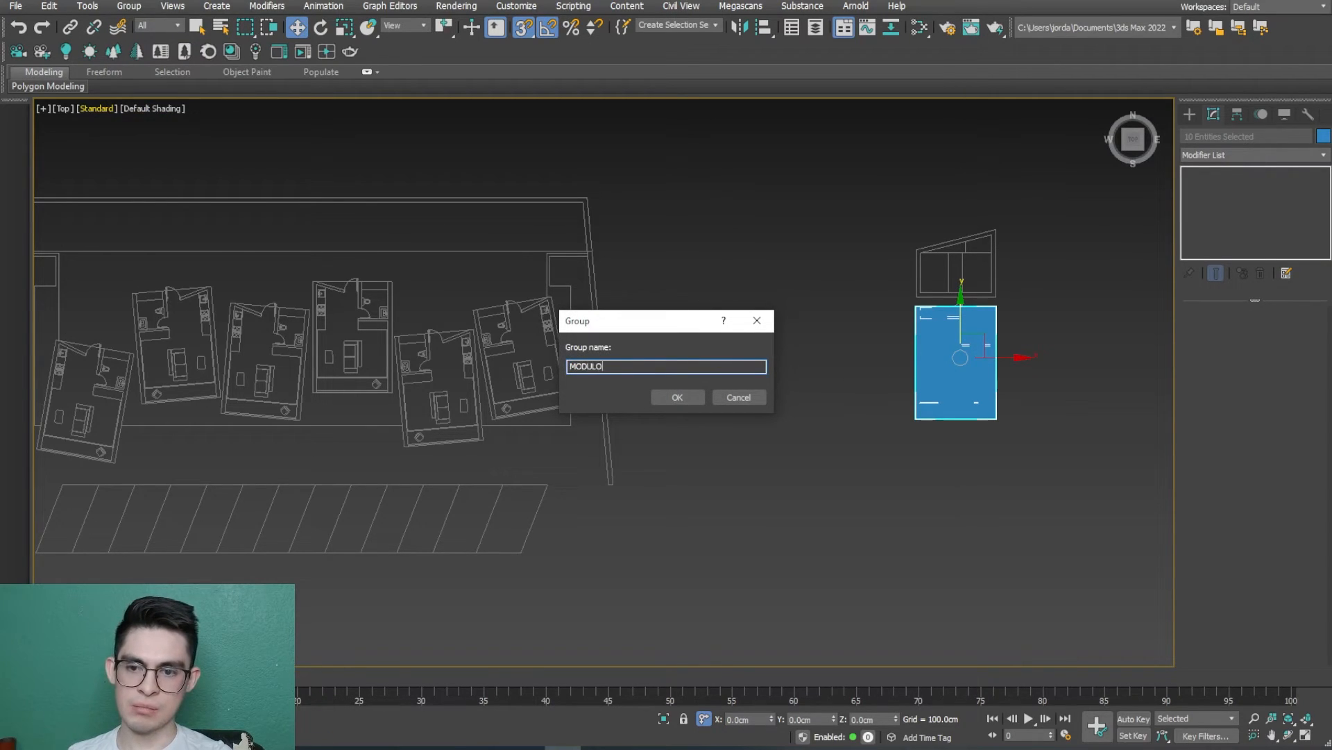
key("Return")
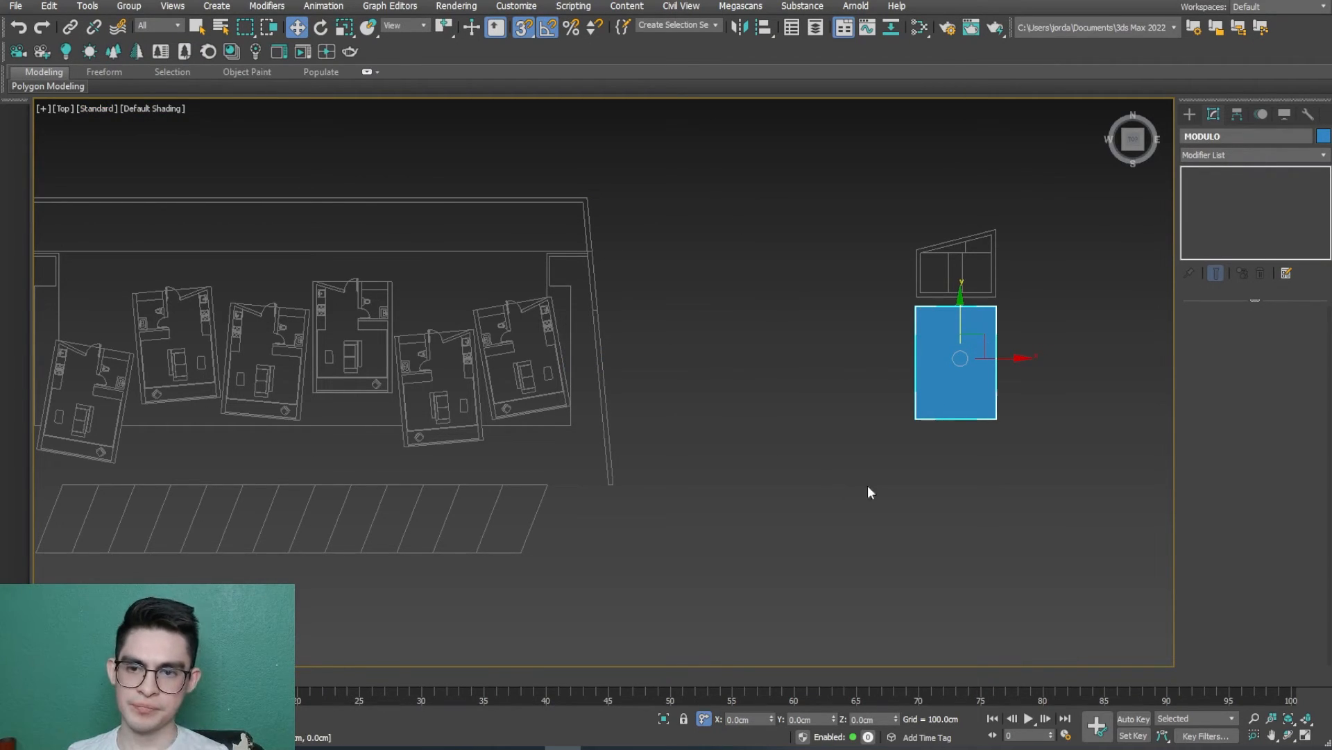
Step: Move the MODULO group by its front base corner, snapping it onto the fourth unit from the west on the plan
middle_click_drag(894, 464, 956, 476)
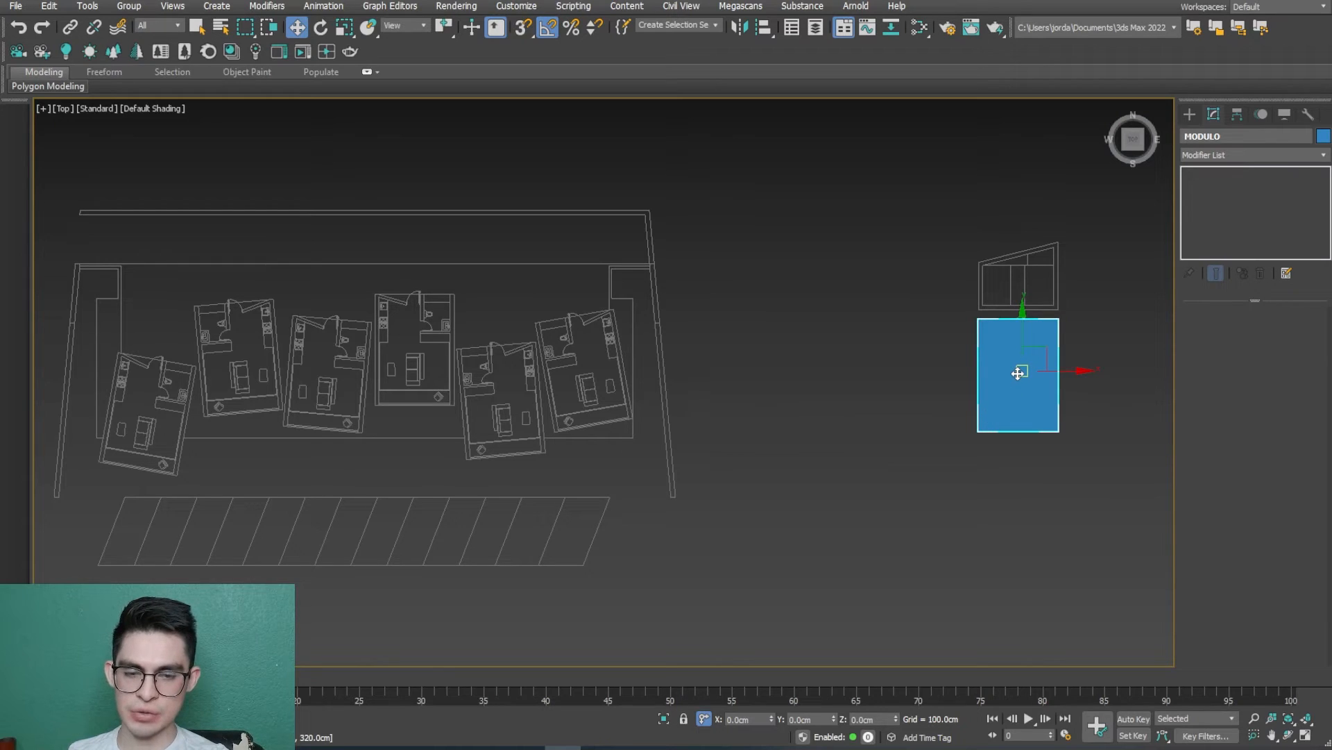
mouse_move(1044, 444)
middle_mouse_down("alt")
mouse_move(1014, 406)
mouse_move(1014, 381)
middle_mouse_up("alt")
key("s")
scroll(1023, 392, "up", 3)
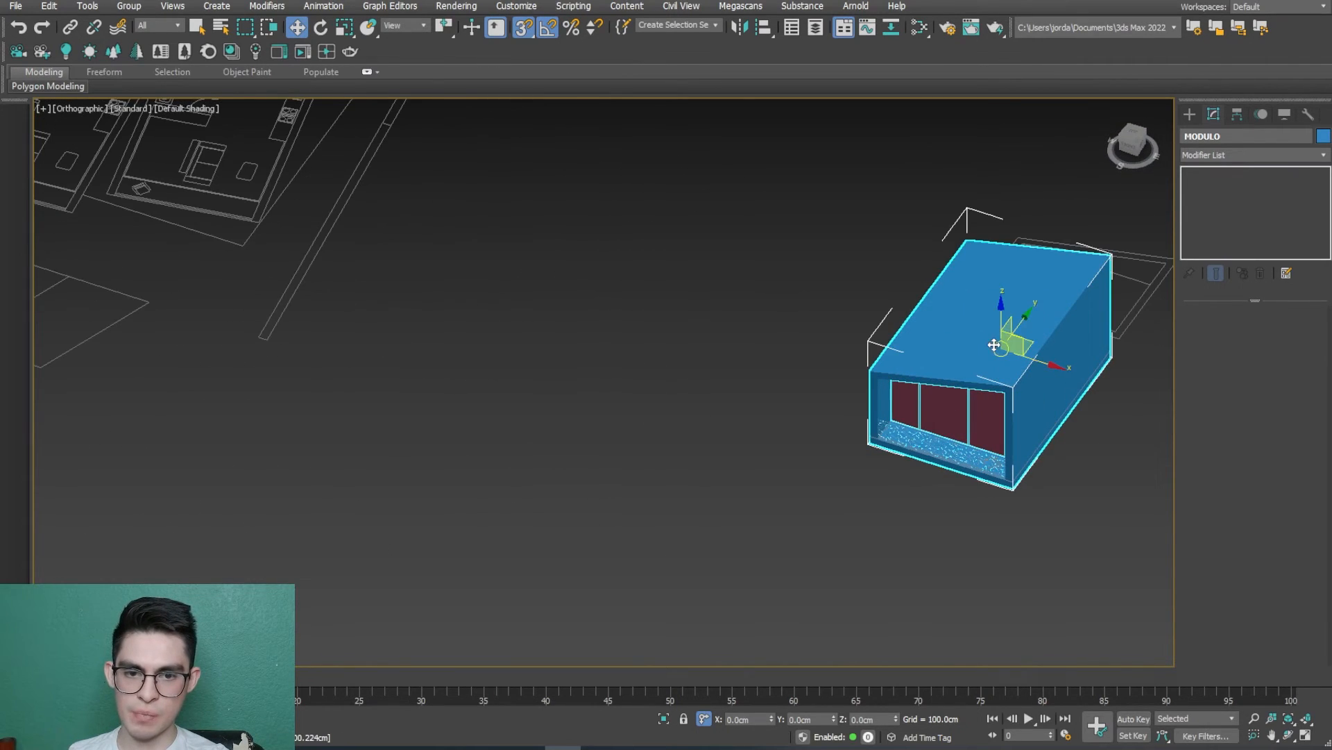
scroll(999, 510, "up", 1)
left_click_drag(1011, 481, 696, 574)
scroll(874, 506, "down", 4)
scroll(514, 339, "up", 1)
scroll(521, 343, "up", 6)
scroll(696, 575, "down", 8)
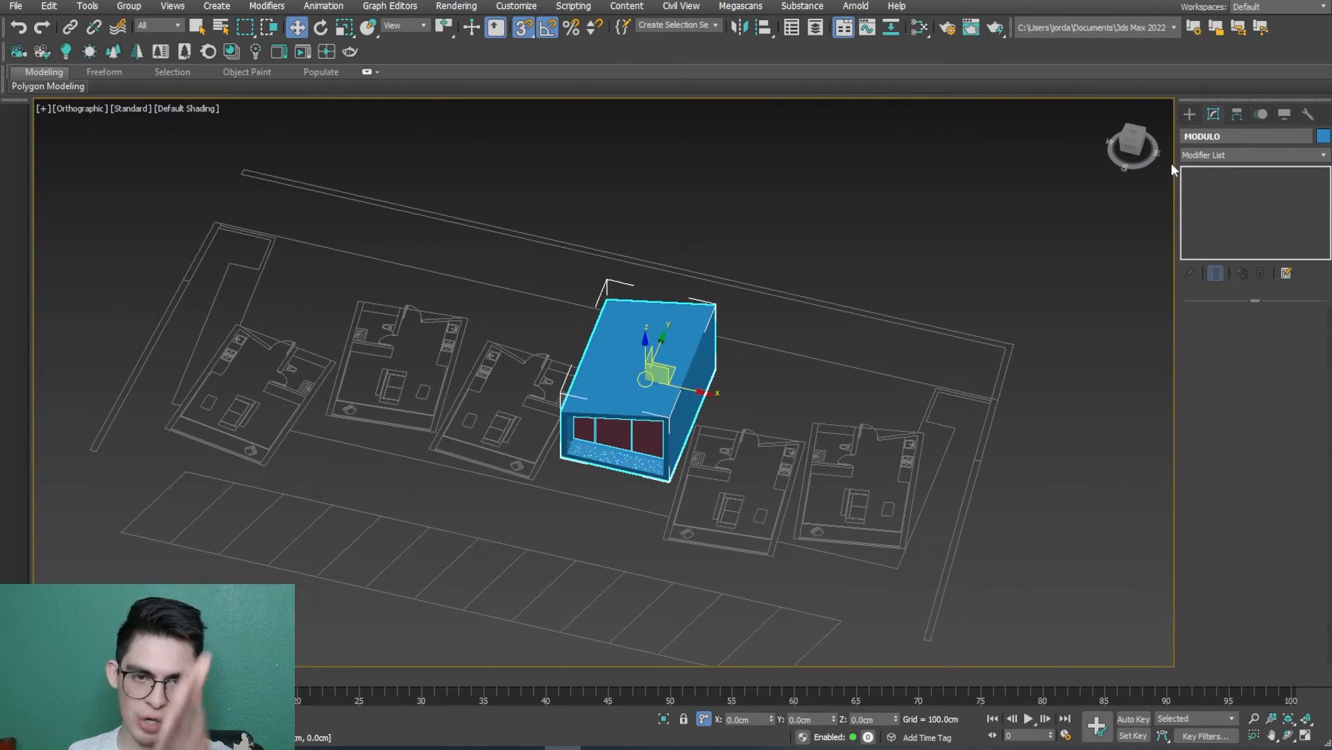
Step: Deselect the module and display the plan from above in wireframe
left_click(1125, 133)
middle_click_drag(497, 553, 772, 378)
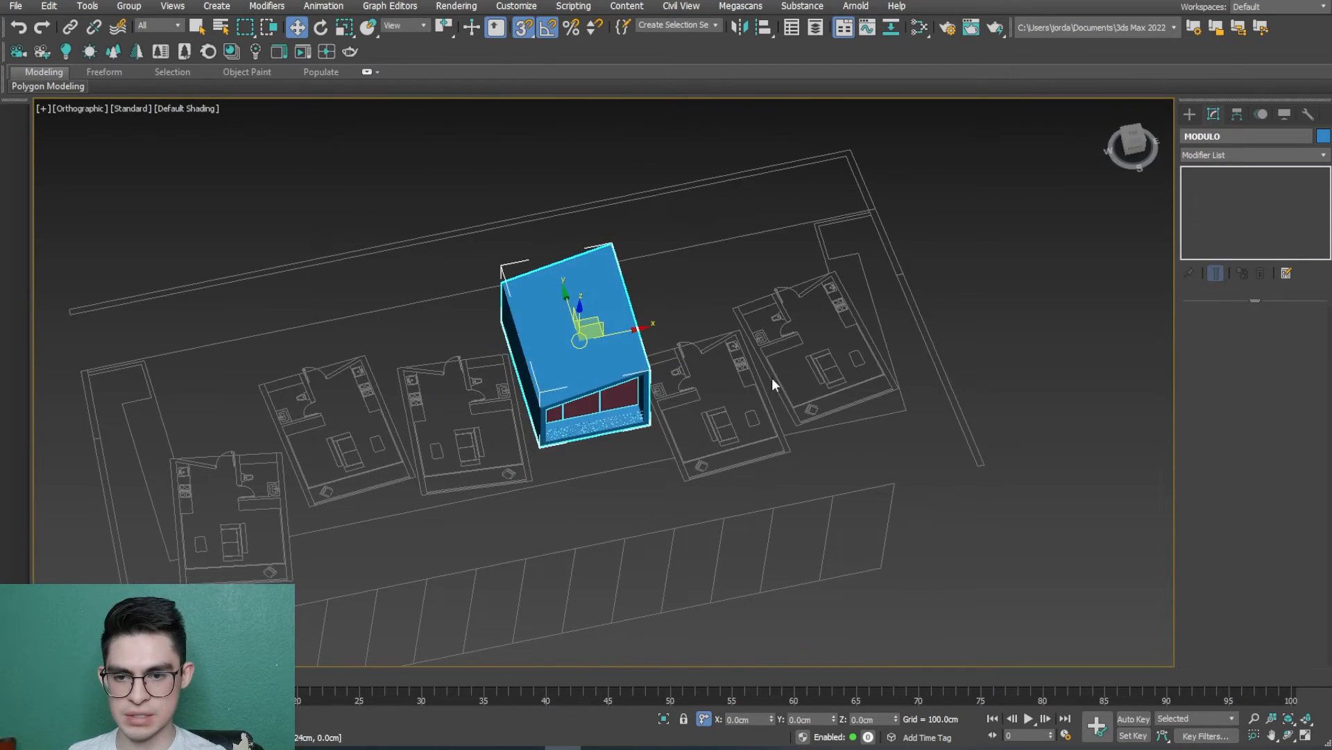
left_click(1133, 135)
left_click(638, 462)
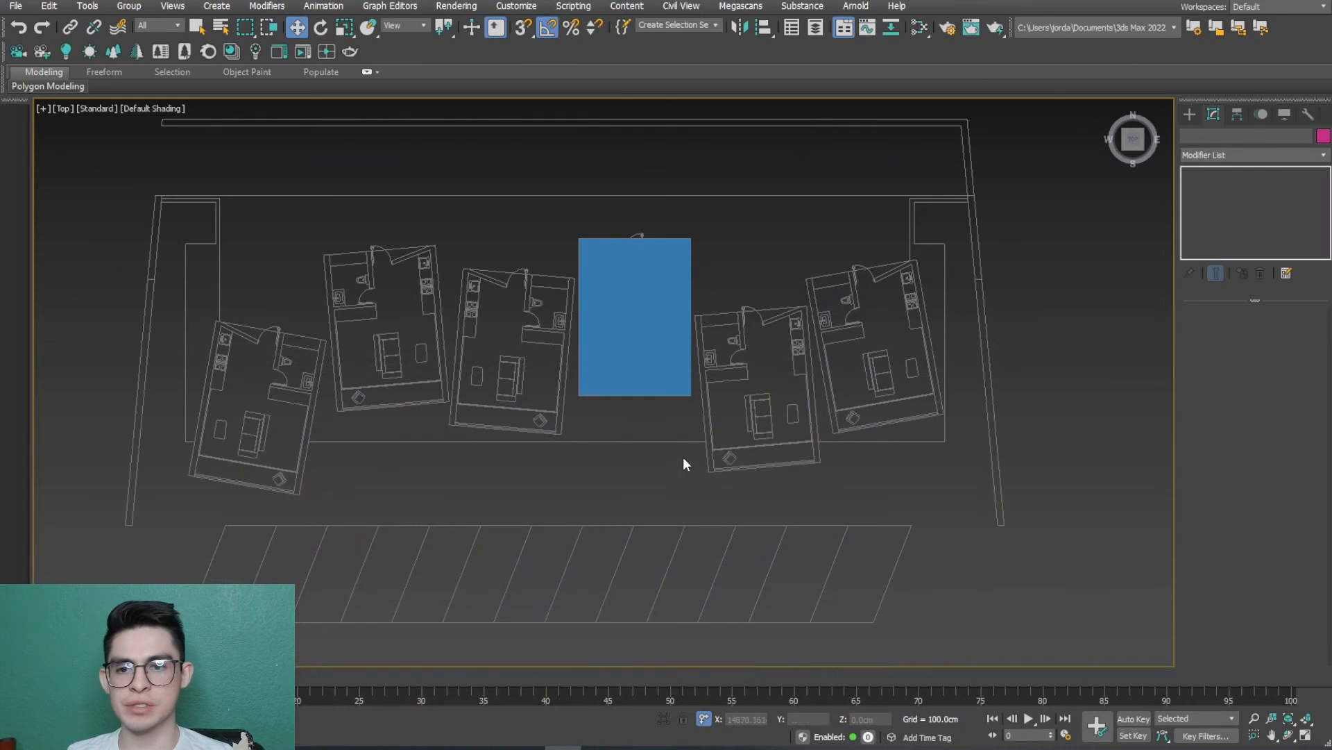
mouse_move(618, 502)
middle_mouse_down()
mouse_move(622, 518)
mouse_move(676, 510)
middle_mouse_up()
key("F3")
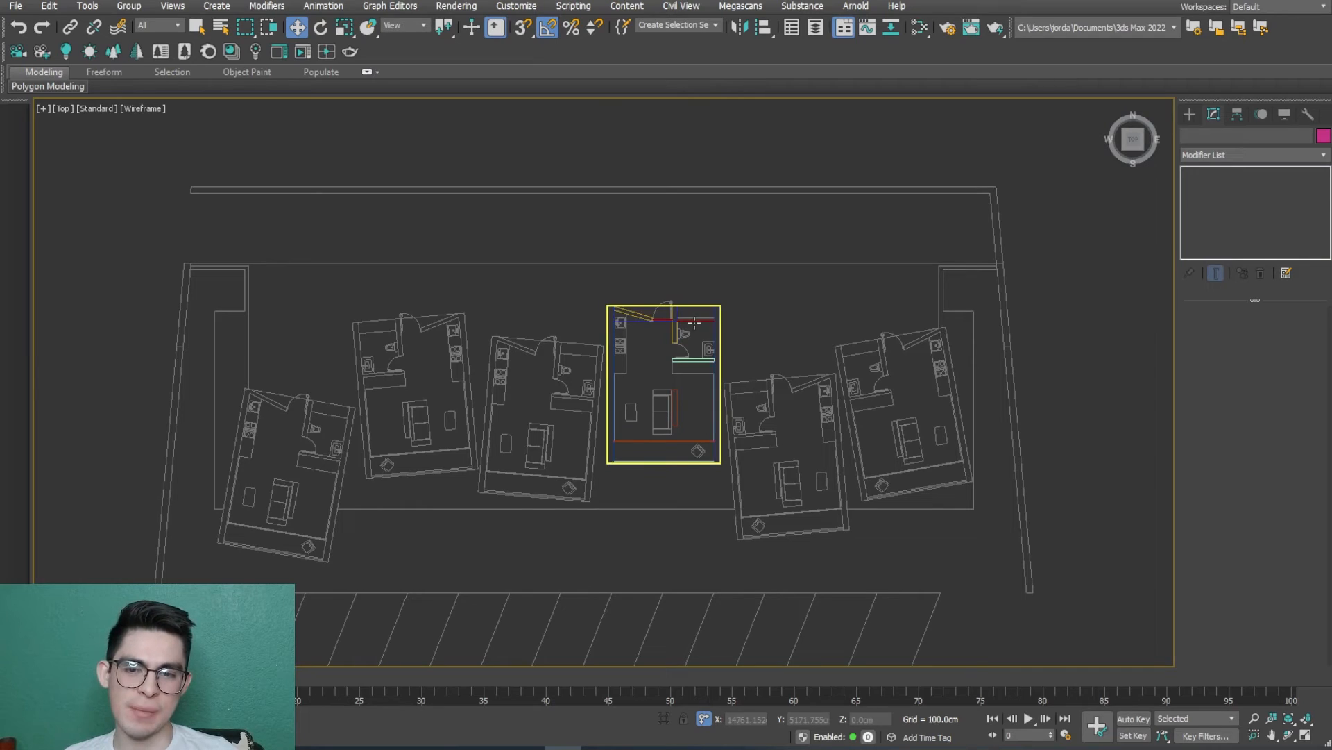
Step: Clone the module as a Copy and move it over the adjacent third unit from the west
scroll(687, 389, "up", 2)
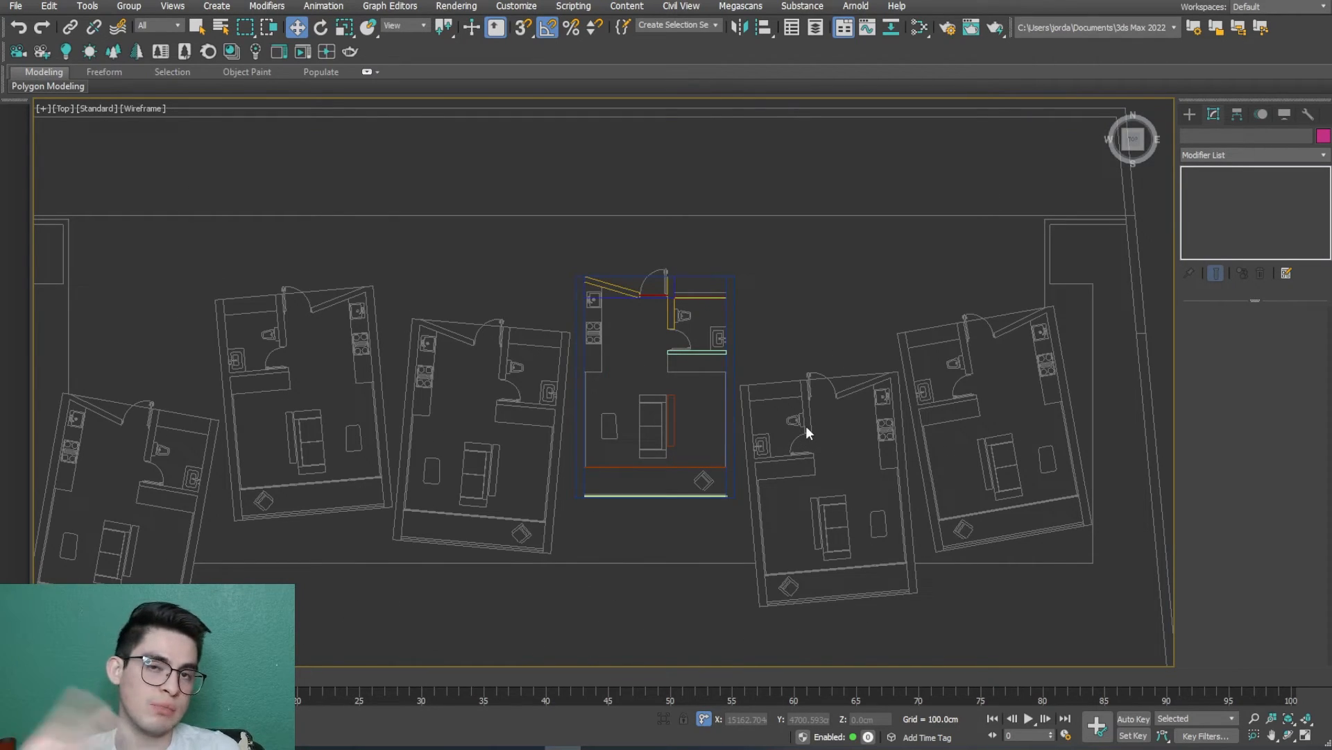
left_click(706, 375)
middle_click_drag(651, 404, 715, 409)
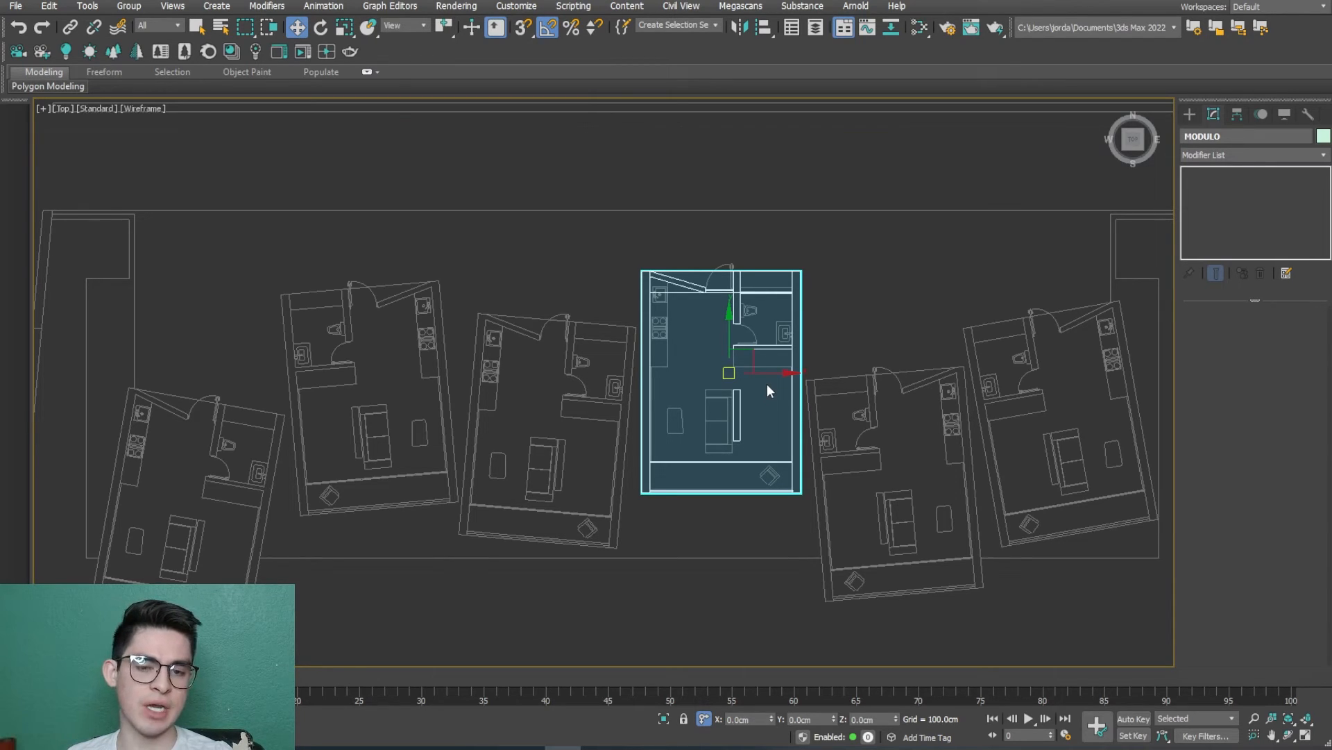
mouse_move(768, 385)
left_mouse_down("shift")
mouse_move(485, 435)
mouse_move(594, 451)
left_mouse_up("shift")
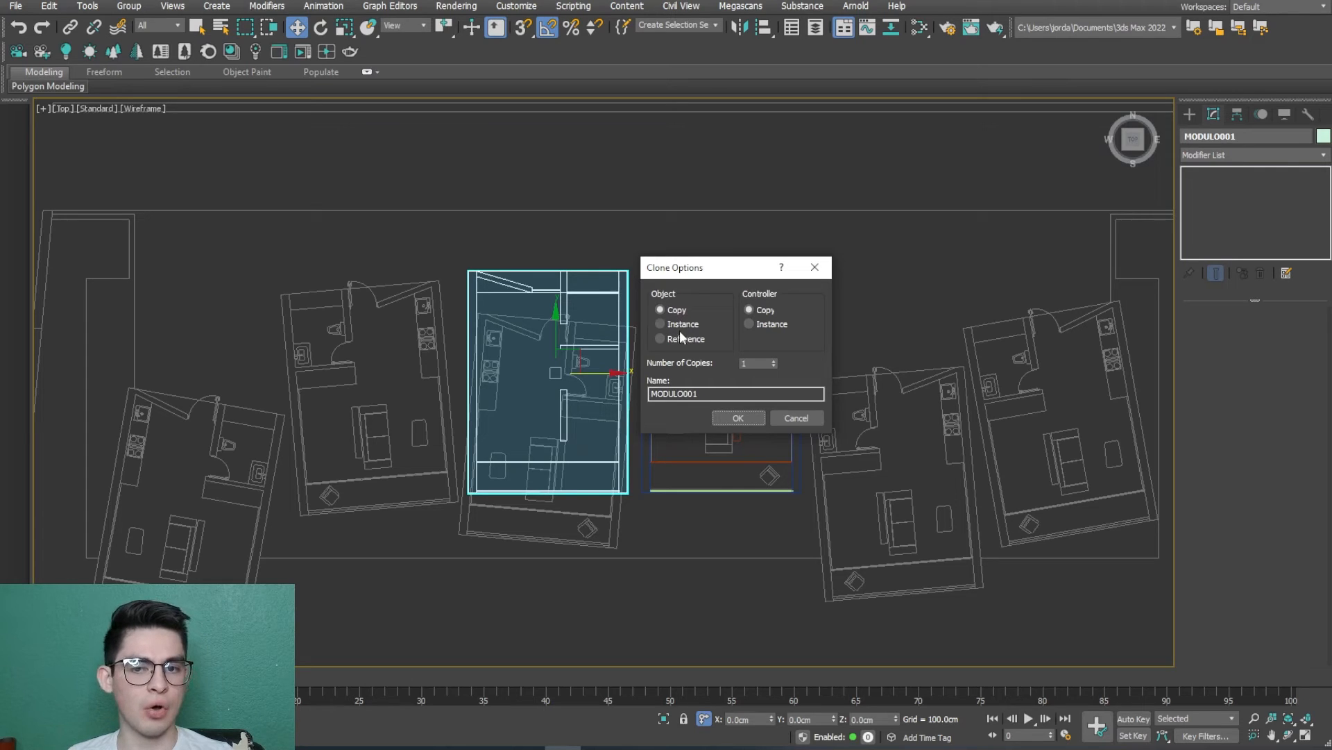
left_click(734, 418)
left_click_drag(558, 377, 557, 427)
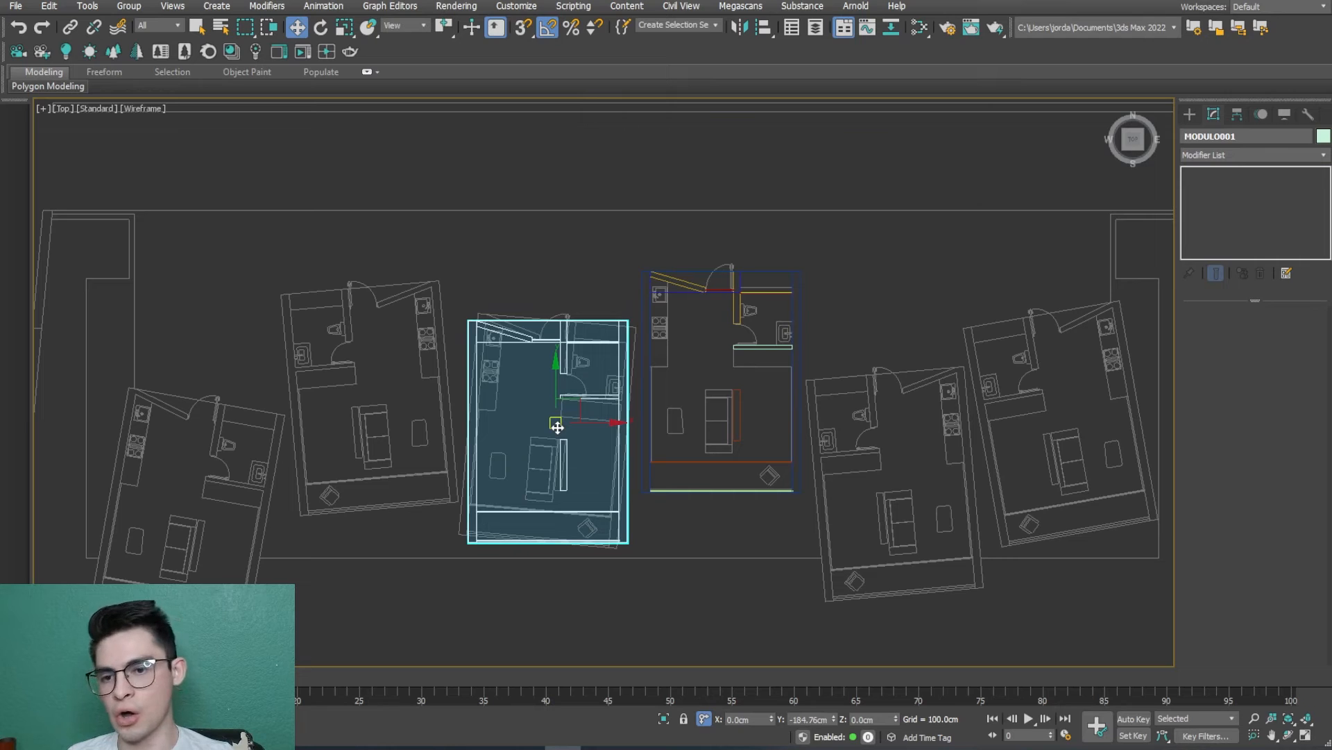
middle_click_drag(676, 536, 656, 522)
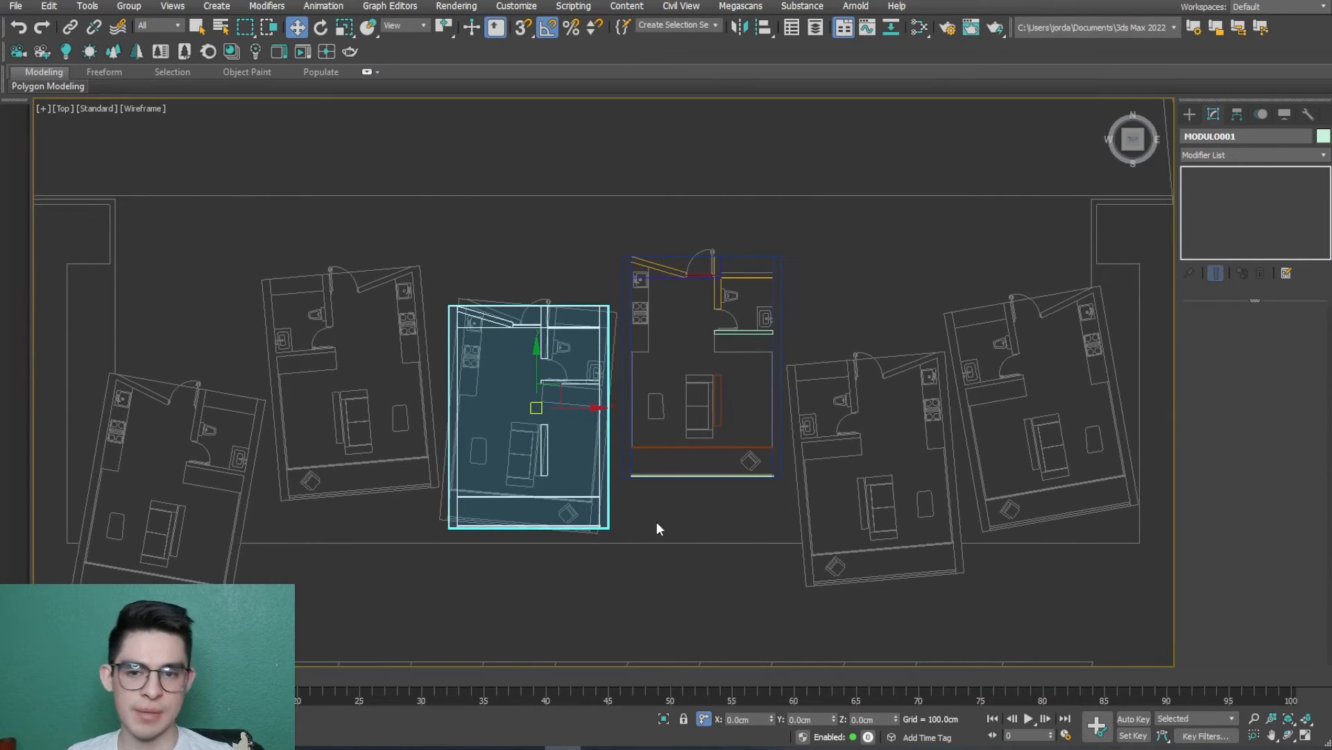
Step: Clone the third unit's module as a Copy and move it over the westernmost unit of the plan
key("ctrl+v")
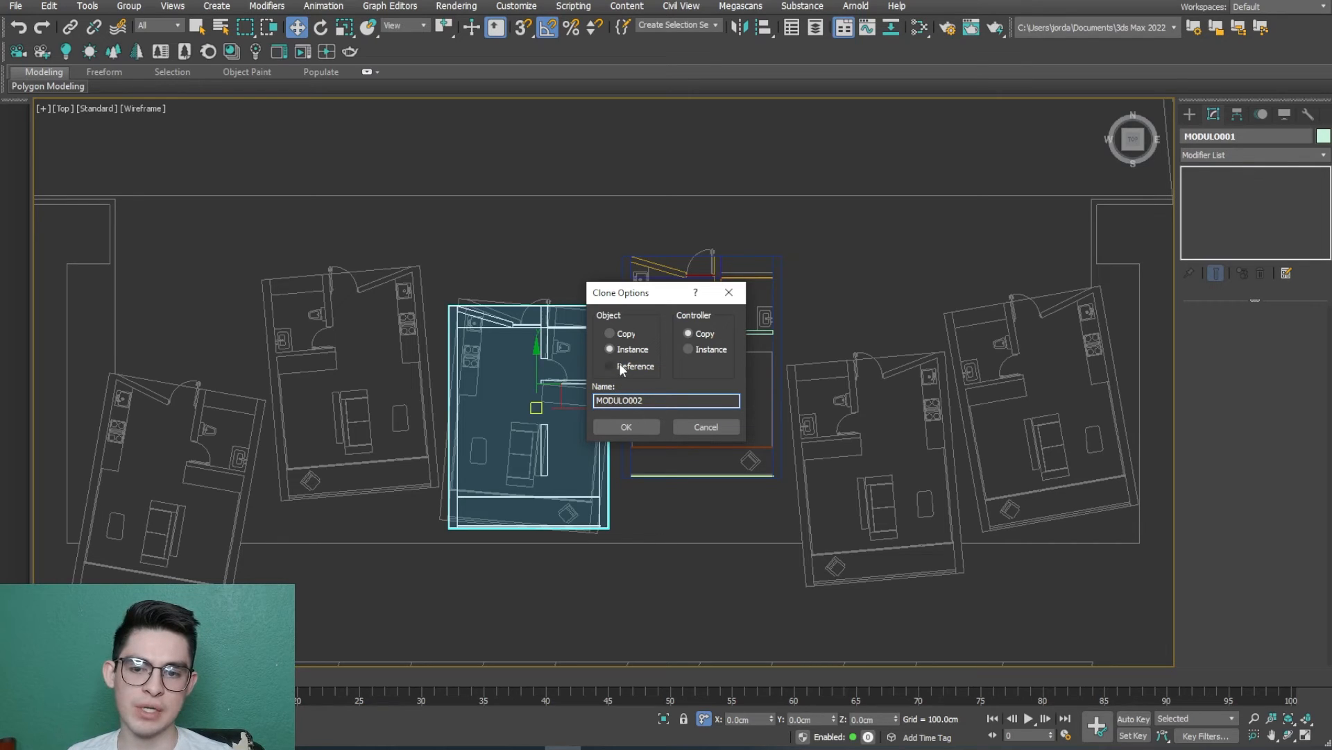
left_click(624, 334)
left_click(647, 426)
left_click_drag(541, 408, 181, 484)
middle_click_drag(424, 576, 436, 539)
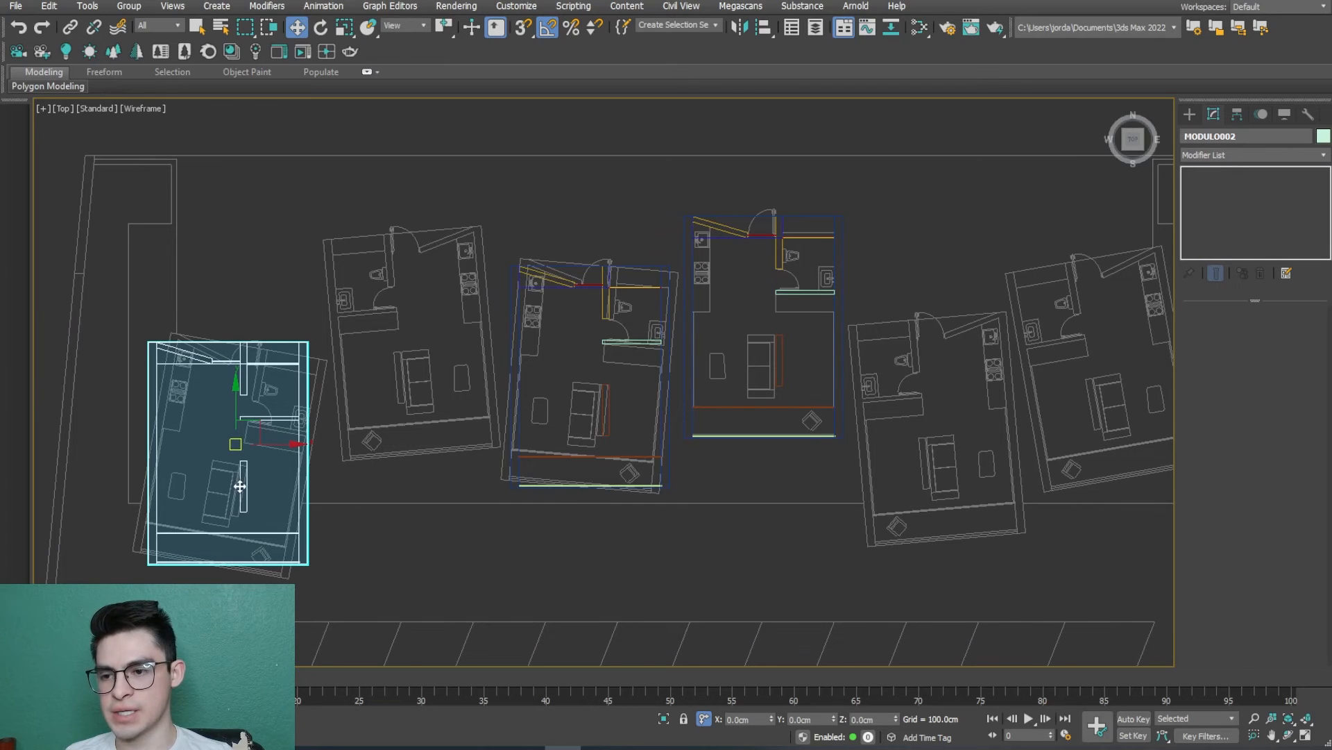
middle_click_drag(240, 486, 273, 457)
Step: Rotate the westernmost module copy -10 degrees about Z, and rotate the third unit's copy clockwise to match its plan outline
left_click(320, 27)
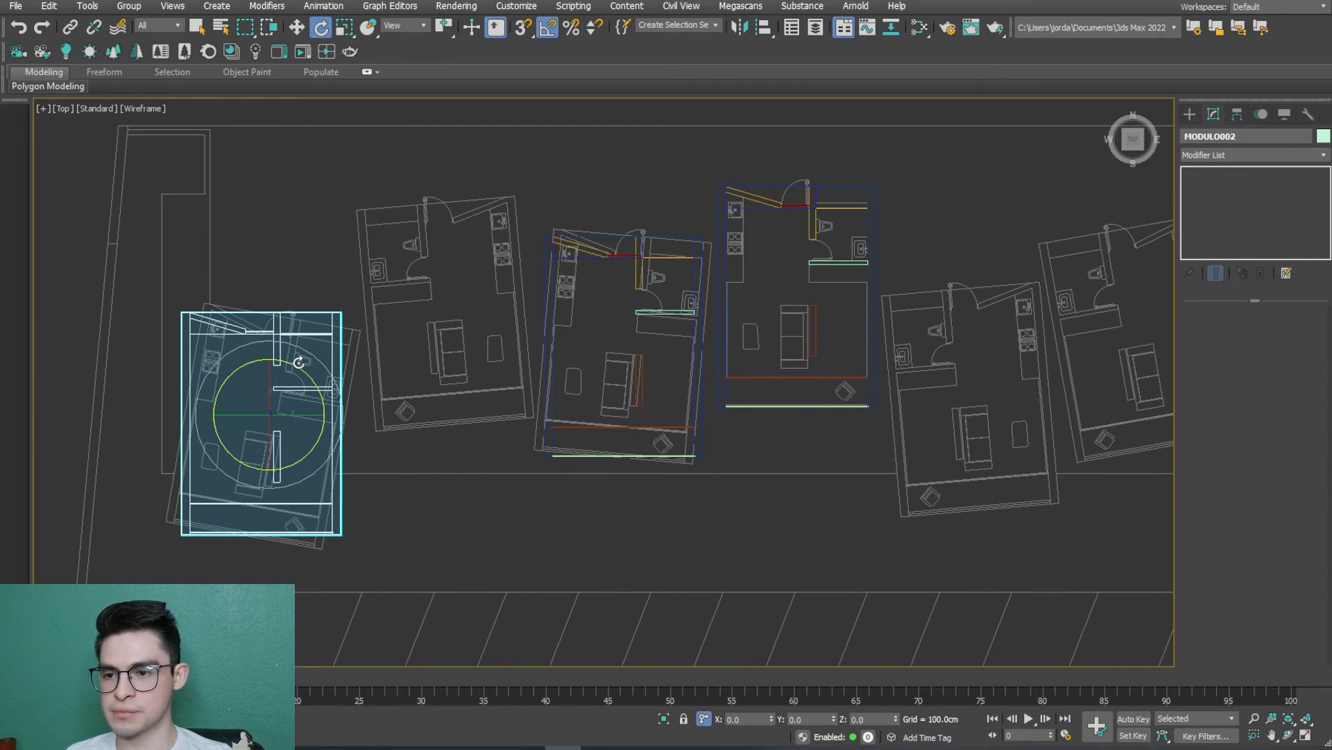
left_click_drag(297, 363, 306, 362)
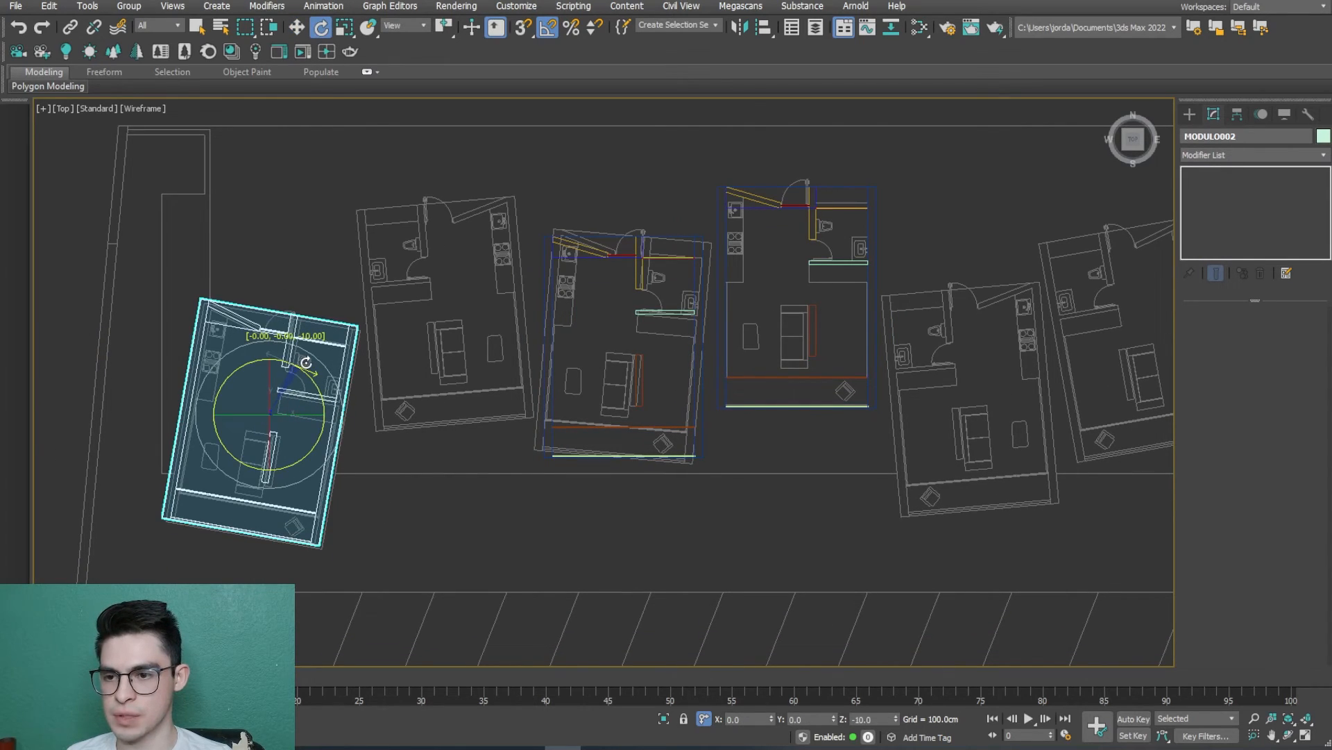
left_click(548, 330)
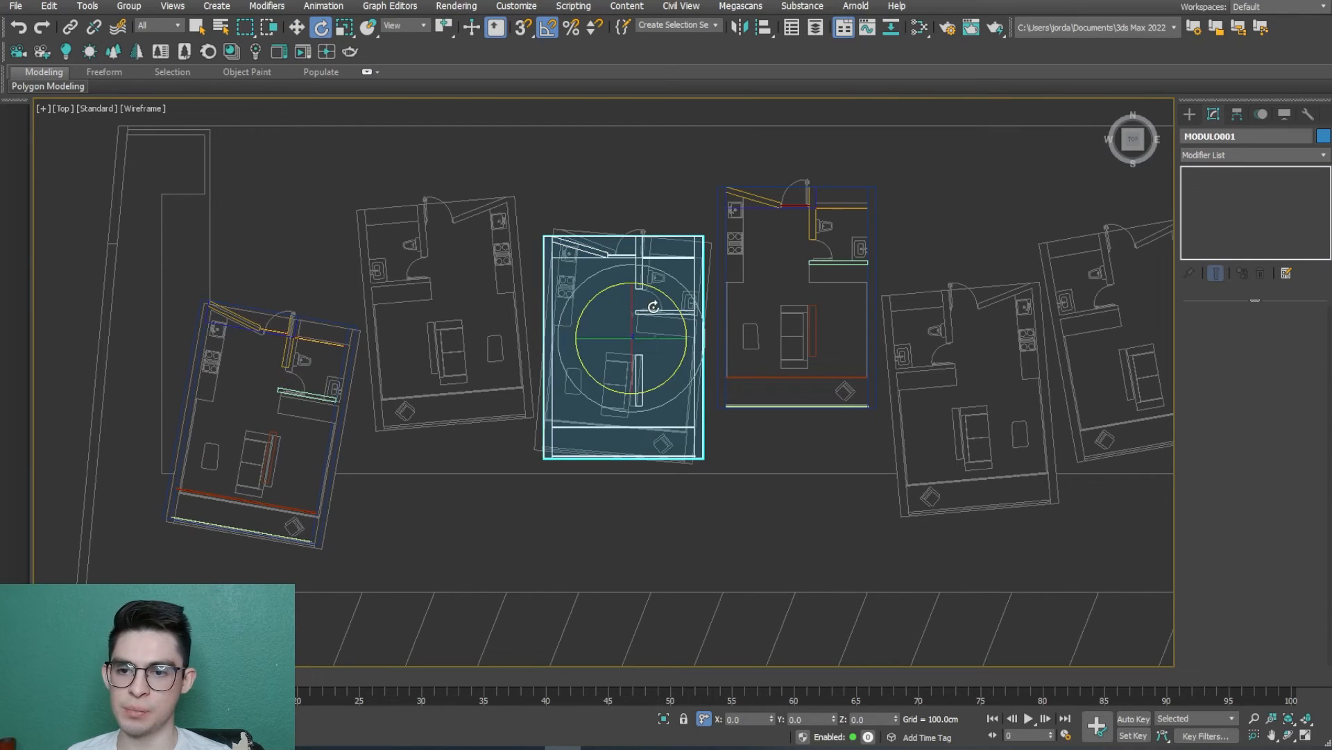
left_click_drag(670, 303, 674, 302)
middle_click_drag(675, 302, 474, 303)
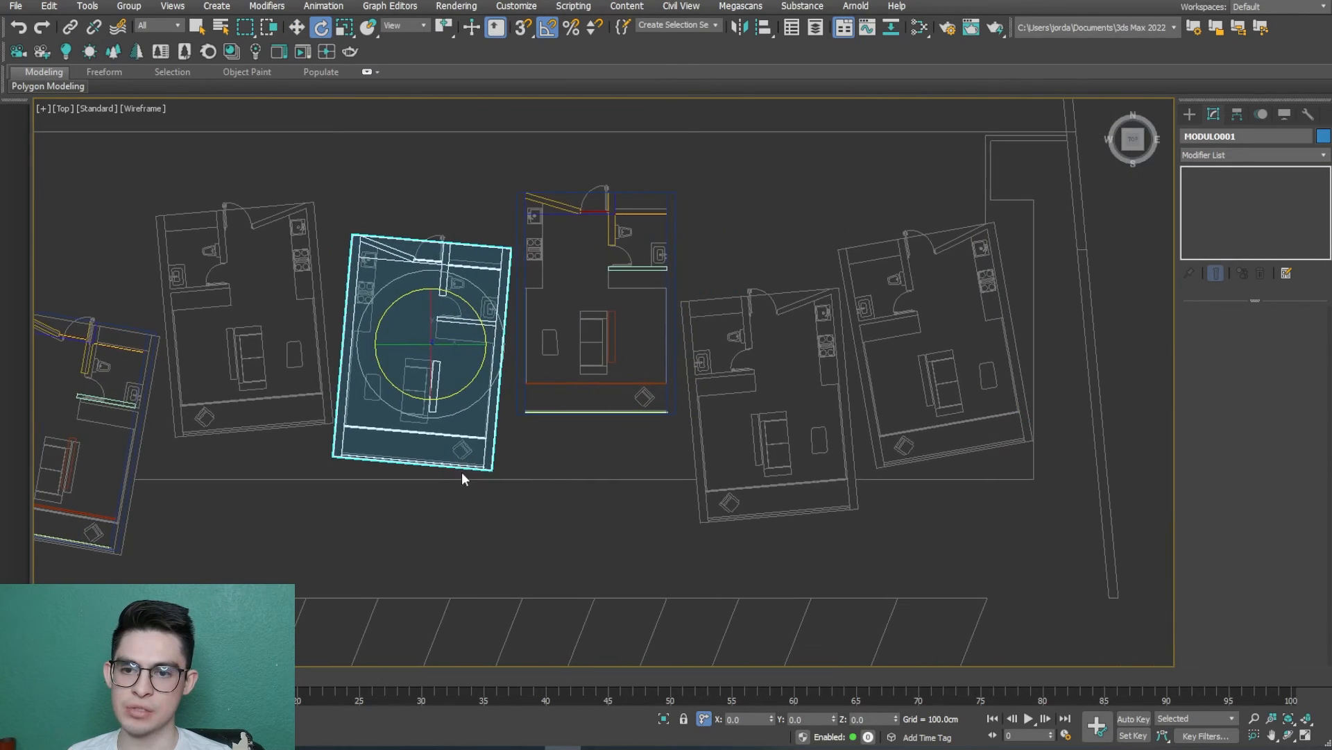
left_click(590, 431)
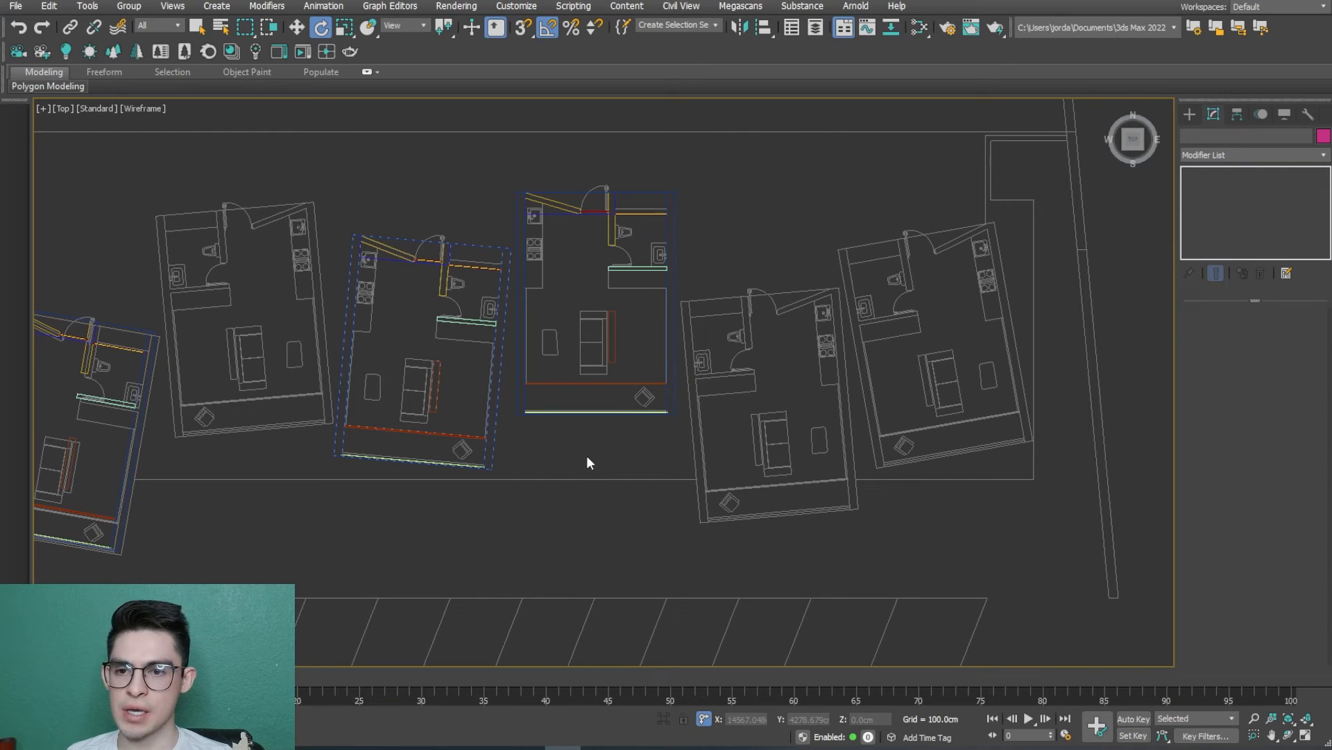
middle_click_drag(585, 419, 627, 448)
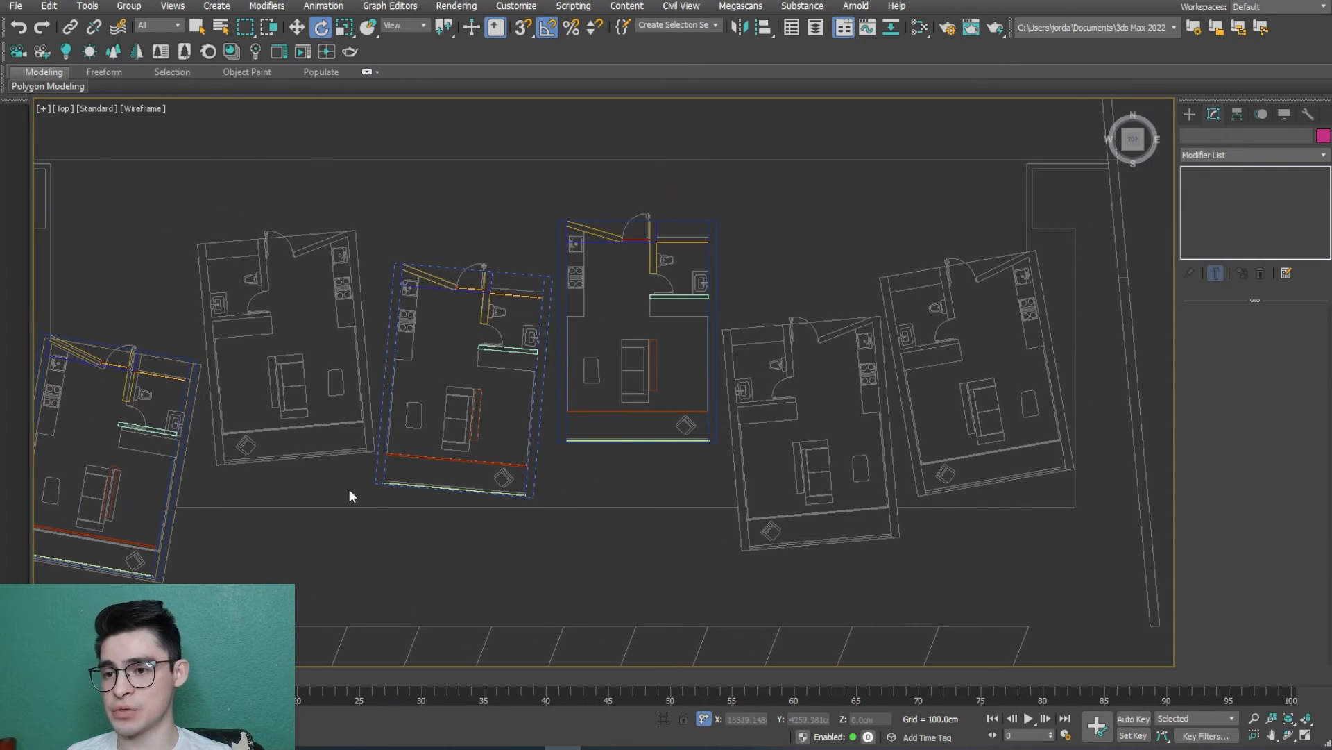
Step: Snap the westernmost module's front base corner to the matching corner of its plan outline in a shaded 3D view
middle_click_drag(142, 535, 298, 468)
left_click(298, 472)
key("w")
mouse_move(367, 511)
middle_mouse_down("alt")
mouse_move(322, 492)
mouse_move(330, 460)
middle_mouse_up("alt")
key("s")
scroll(313, 378, "up", 6)
scroll(409, 251, "up", 3)
scroll(413, 278, "down", 10)
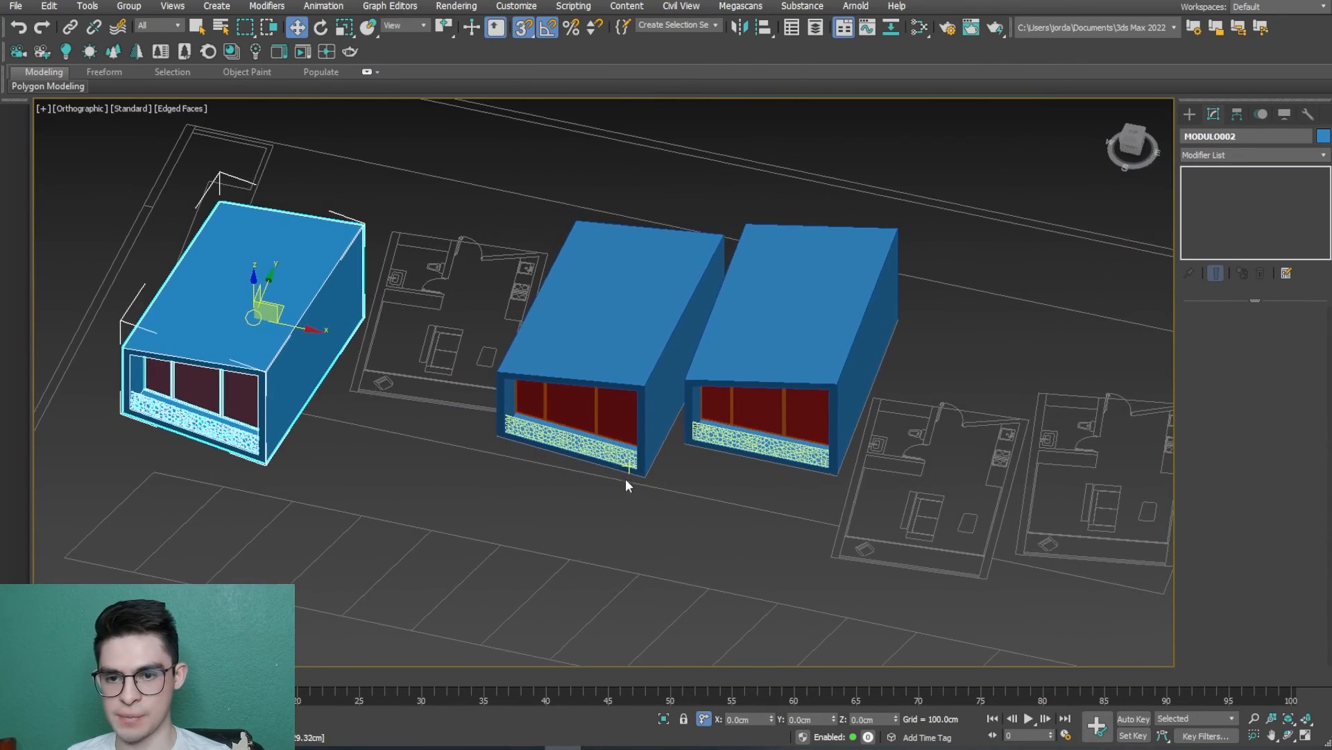
Step: Snap the third unit's module by its front base corner onto its plan outline, then deselect it
scroll(621, 479, "up", 8)
scroll(717, 539, "up", 3)
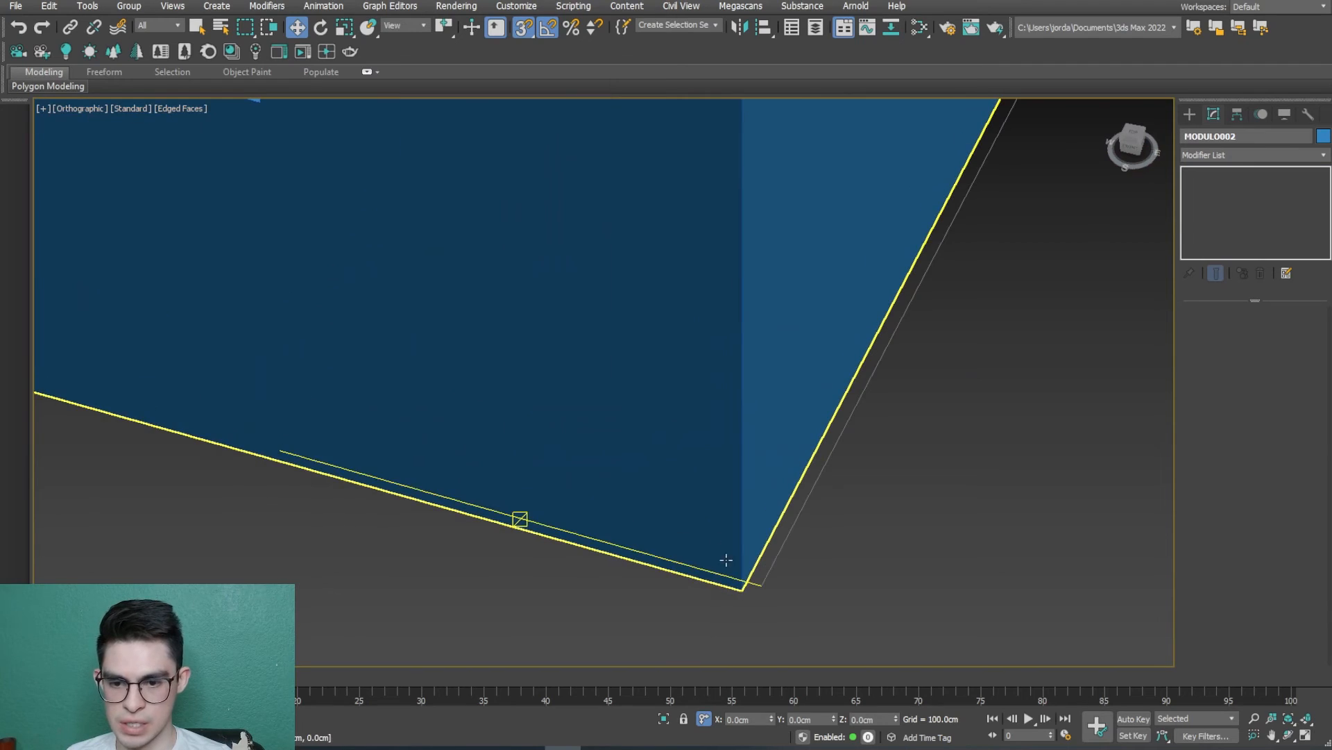
left_click(740, 592)
mouse_move(741, 589)
left_mouse_down()
mouse_move(756, 554)
mouse_move(759, 578)
left_mouse_up()
scroll(770, 593, "down", 4)
middle_click_drag(770, 594, 576, 447)
scroll(576, 446, "down", 4)
left_click(716, 501)
scroll(696, 486, "down", 4)
middle_click_drag(697, 485, 602, 432)
scroll(602, 432, "down", 6)
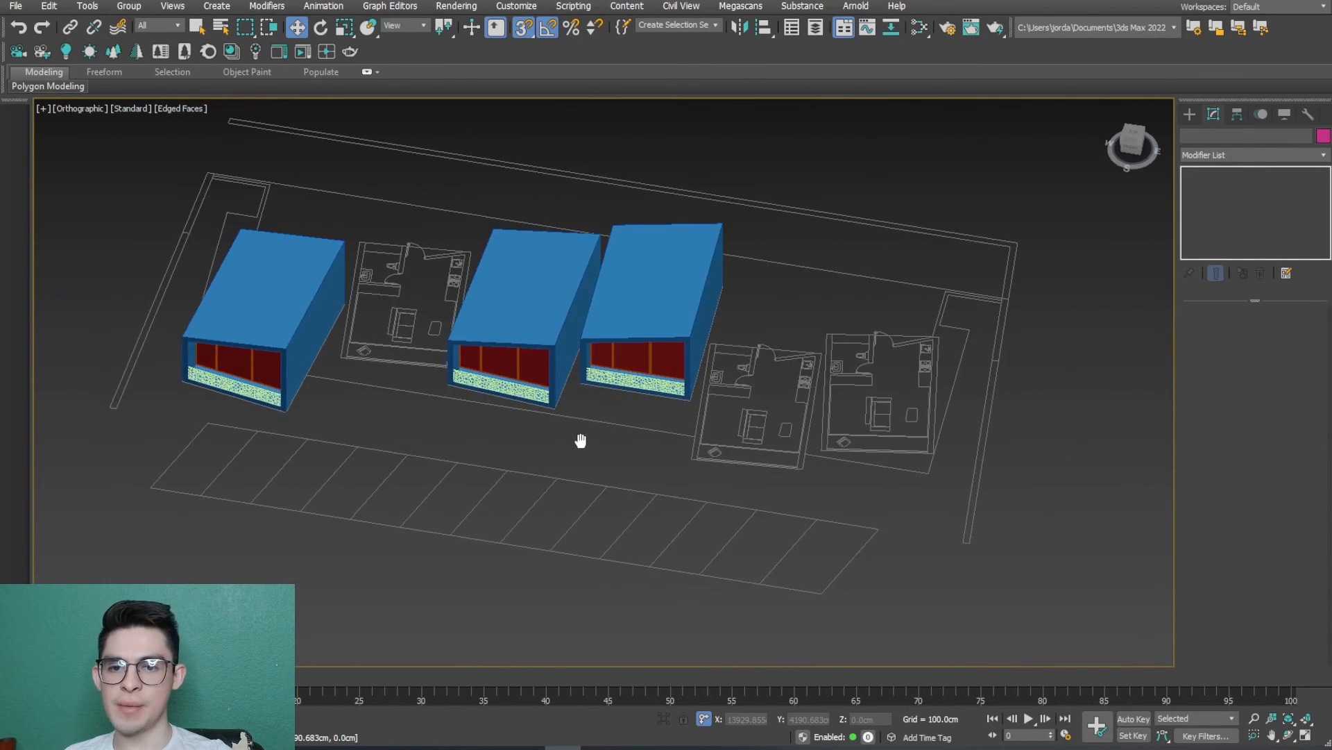
Step: In a wireframe top view, clone the original module as a Copy and move it over the fifth unit from the west
key("t")
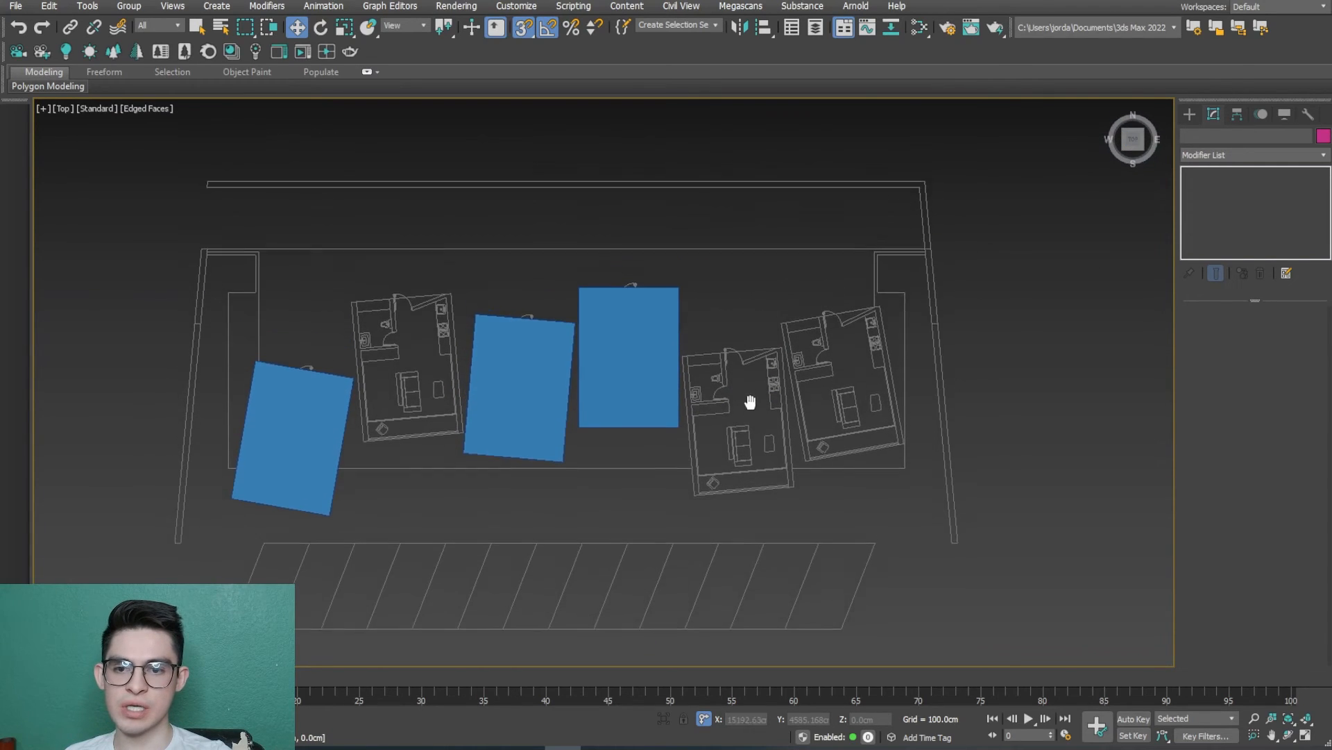
key("F3")
left_click(681, 425)
middle_click_drag(693, 426, 619, 422)
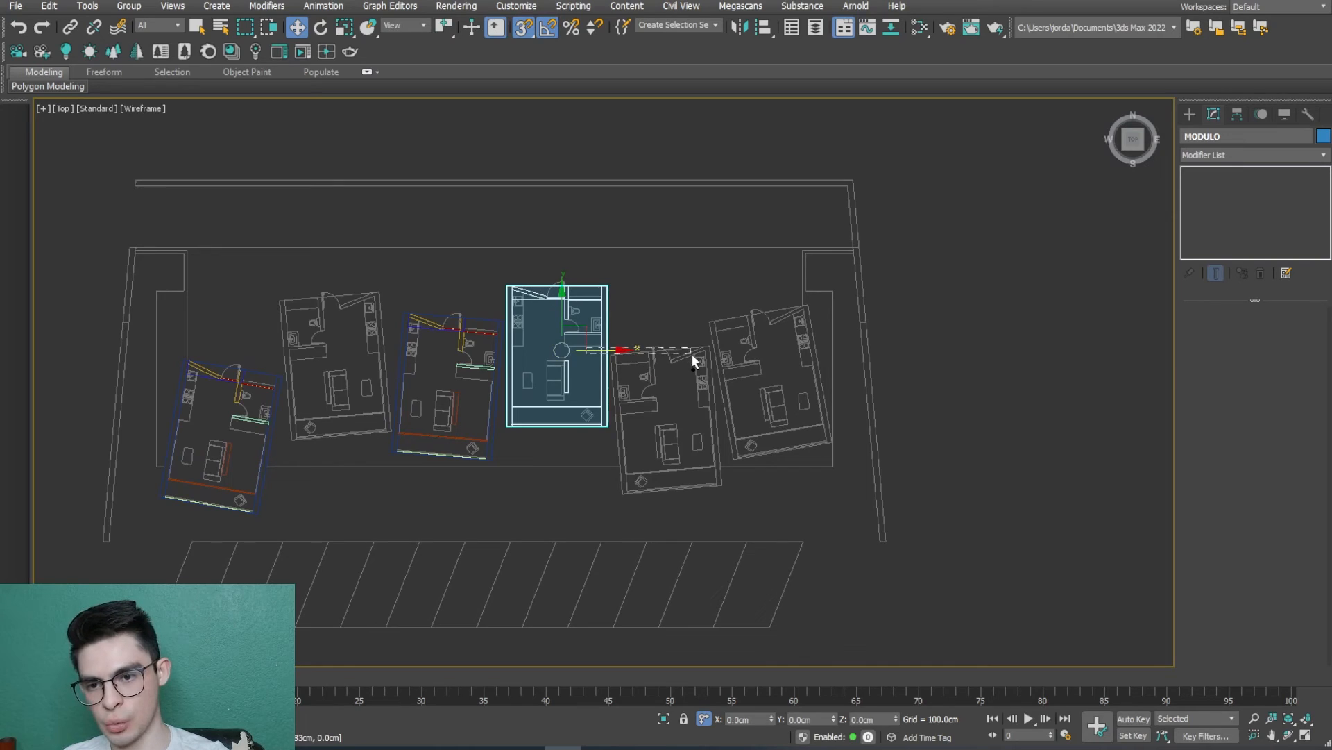
left_click_drag(583, 369, 737, 369, "shift")
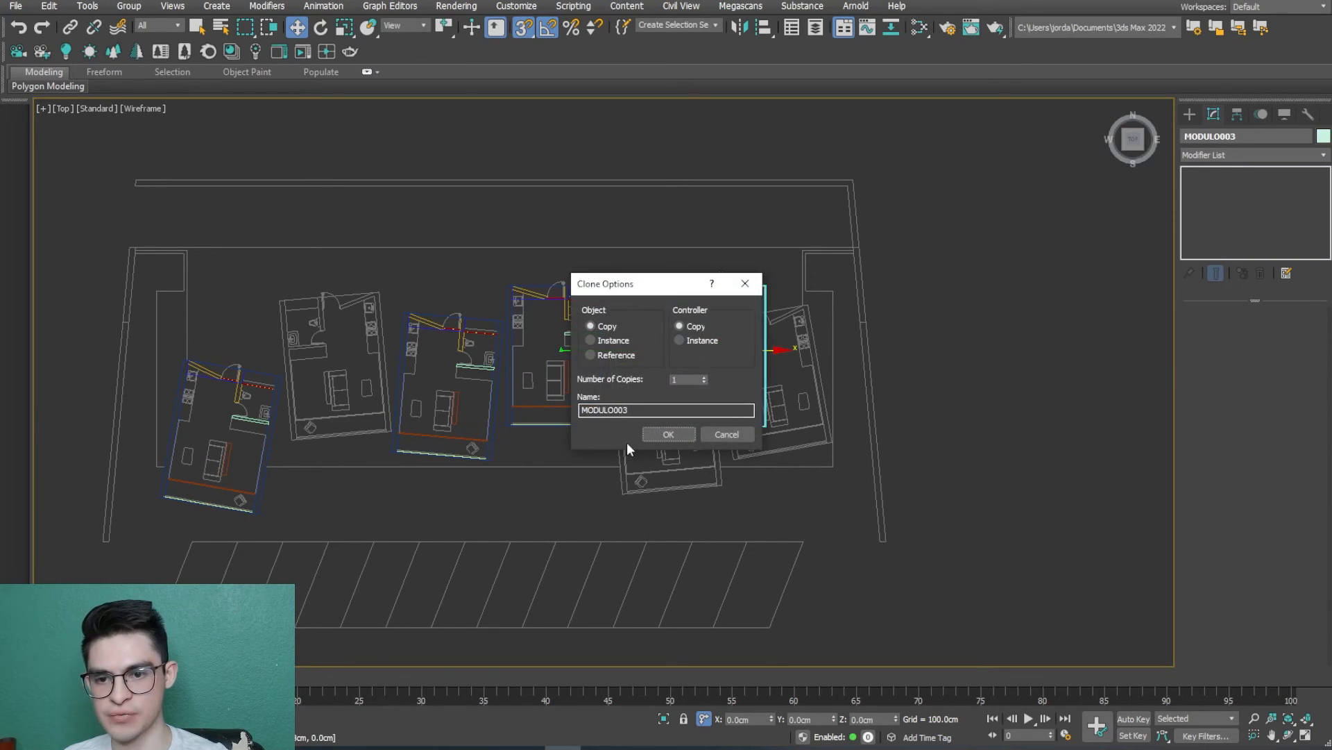
left_click(727, 434)
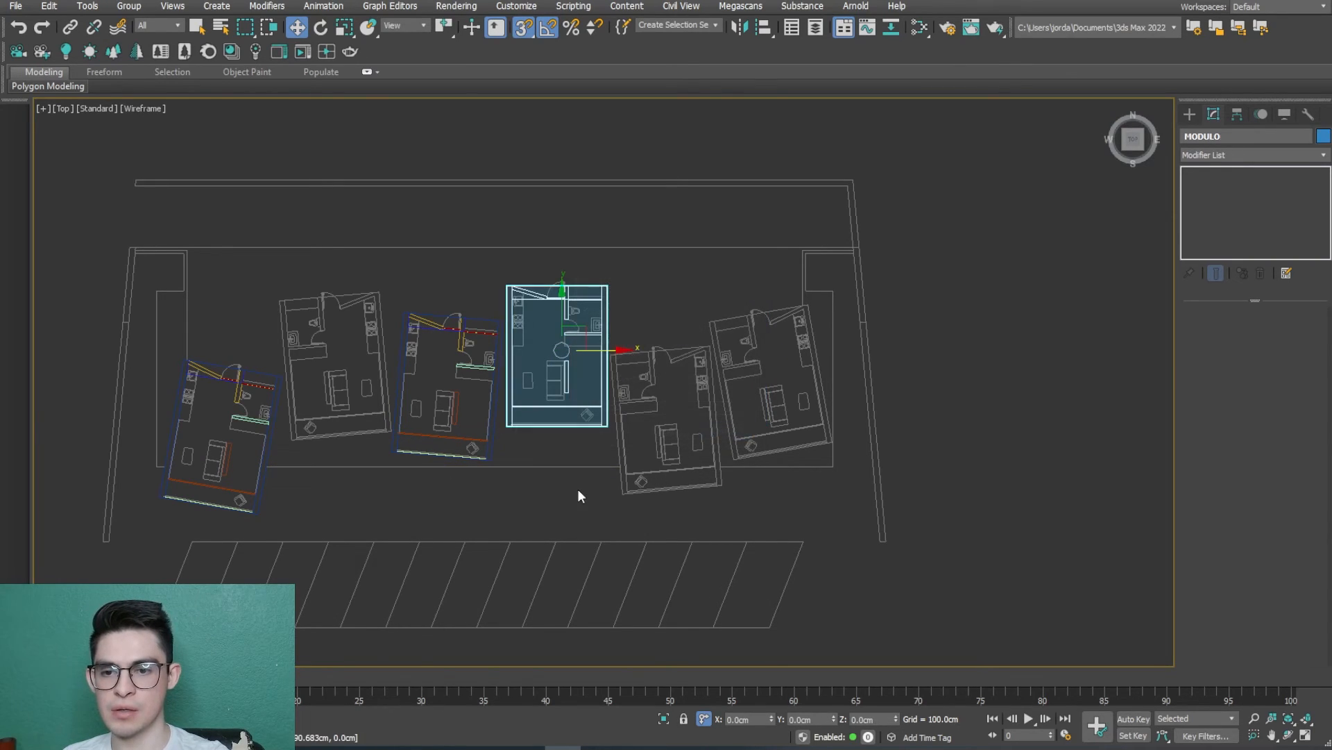
left_click_drag(590, 358, 714, 358, "shift")
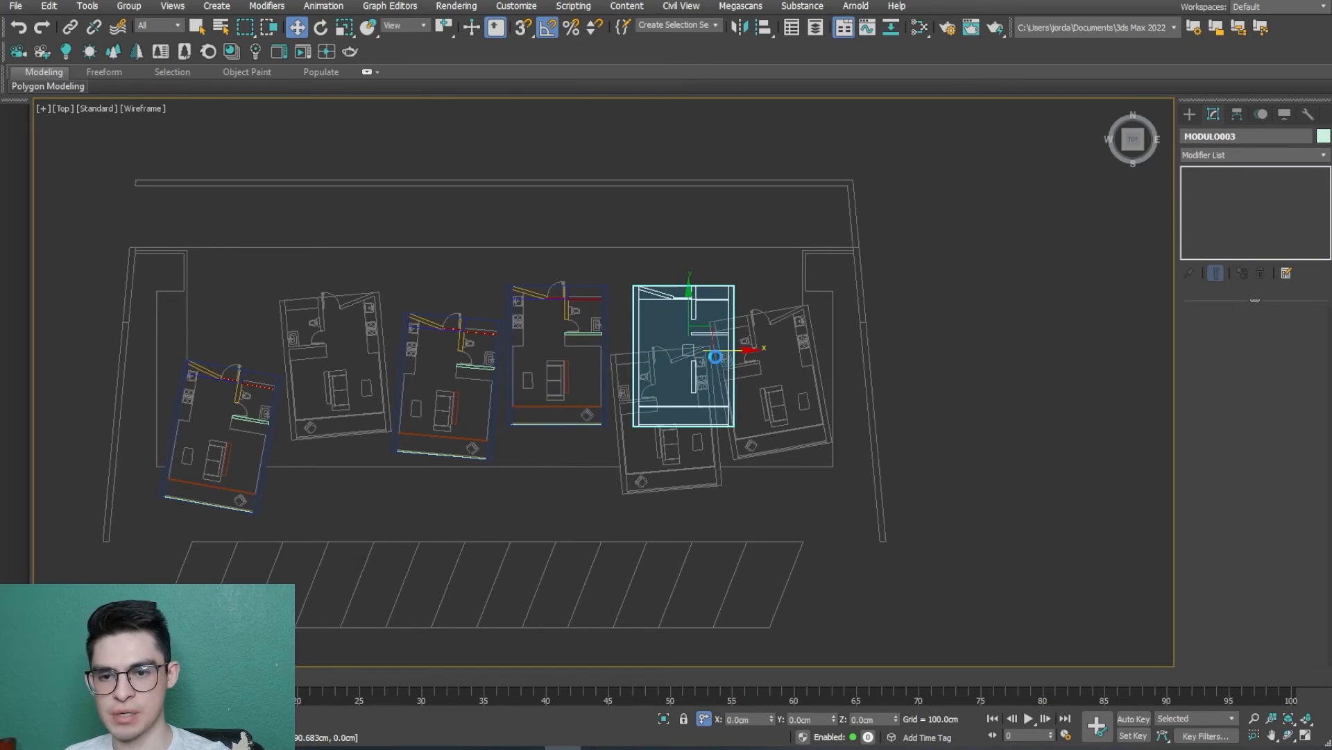
left_click(656, 432)
scroll(713, 376, "up", 5)
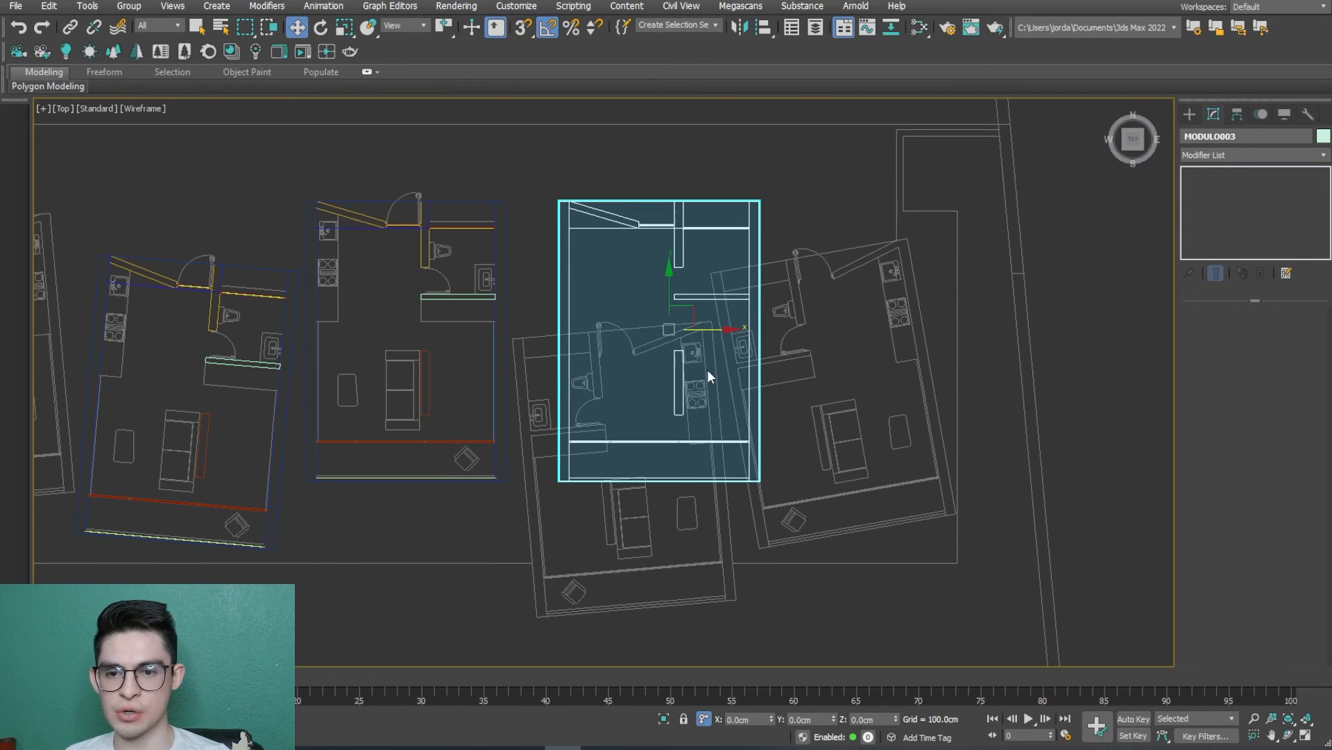
mouse_move(671, 335)
left_mouse_down()
mouse_move(675, 420)
mouse_move(646, 445)
left_mouse_up()
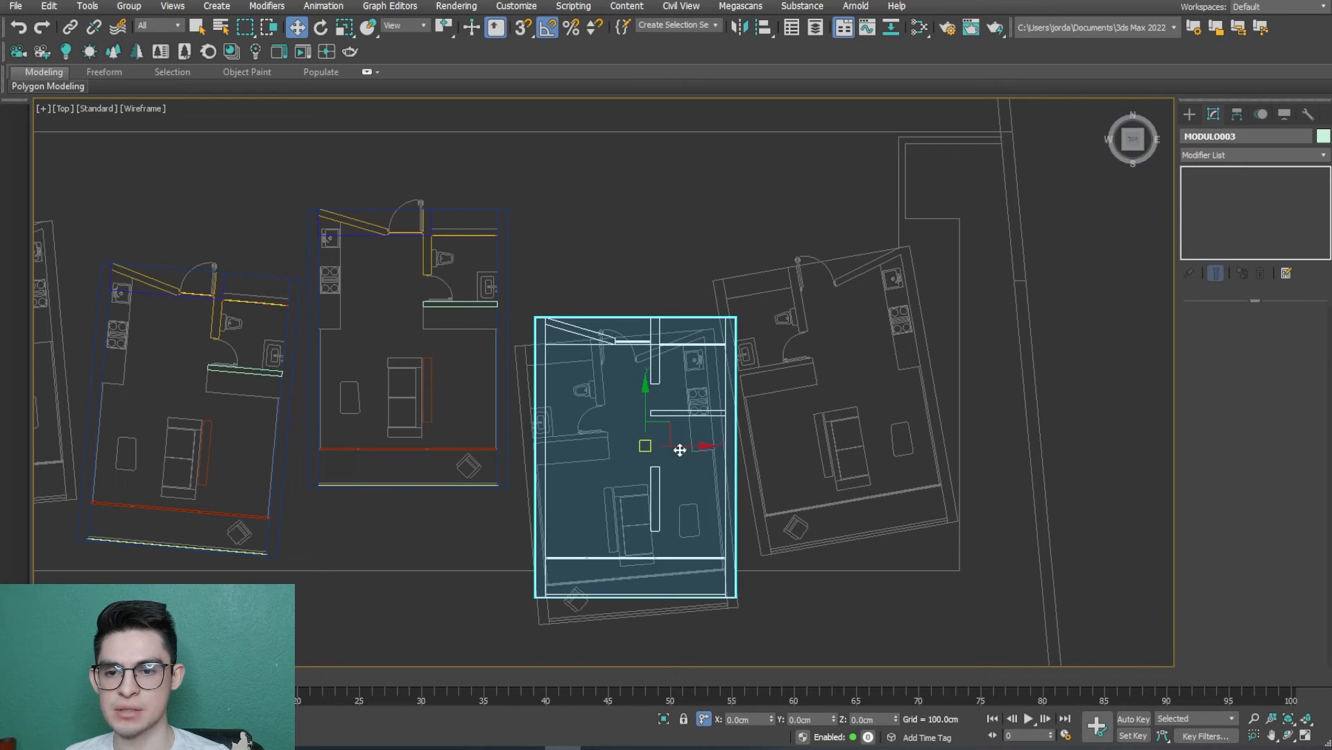
Step: Mirror the fifth unit's module copy about the X axis with No Clone
left_click(741, 27)
left_click_drag(669, 229, 919, 219)
left_click(890, 283)
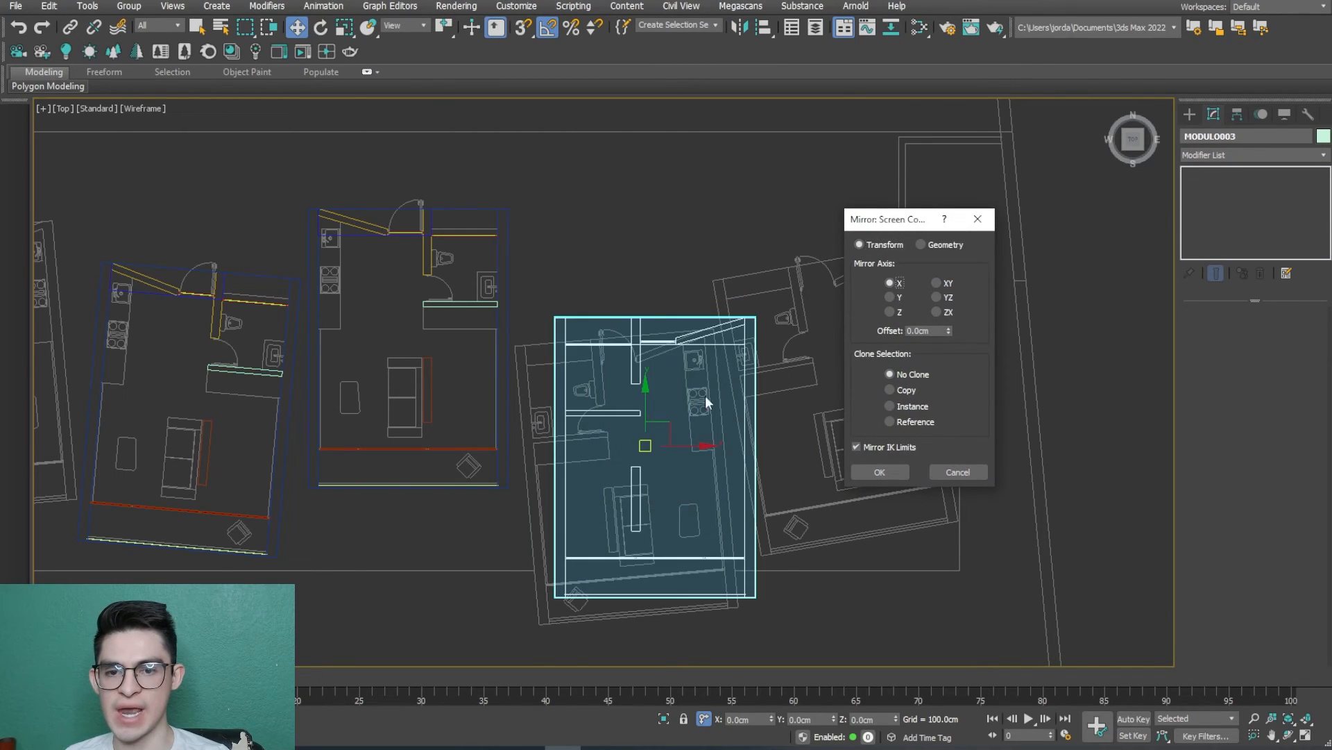
left_click(909, 471)
scroll(640, 574, "up", 2)
Step: Rotate the fifth unit's mirrored module so its tilt matches the plan outline
left_click(320, 27)
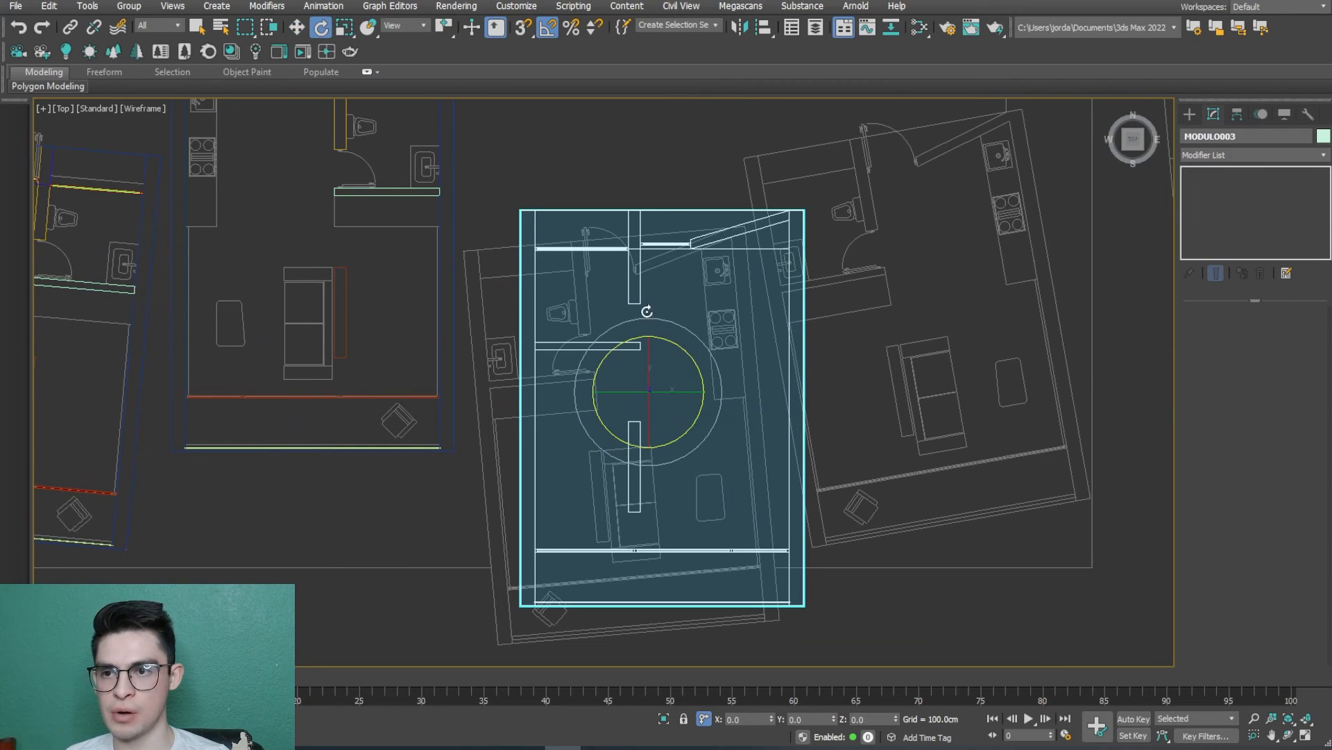
left_click_drag(677, 349, 672, 348)
middle_click_drag(667, 419, 673, 376)
Step: Clone the rotated module as a Copy over the easternmost unit of the plan
key("w")
mouse_move(652, 356)
left_mouse_down()
mouse_move(618, 377)
mouse_move(613, 363)
mouse_move(603, 381)
mouse_move(602, 367)
mouse_move(726, 352)
mouse_move(786, 329)
left_mouse_up()
scroll(613, 363, "down", 4)
left_click(666, 431)
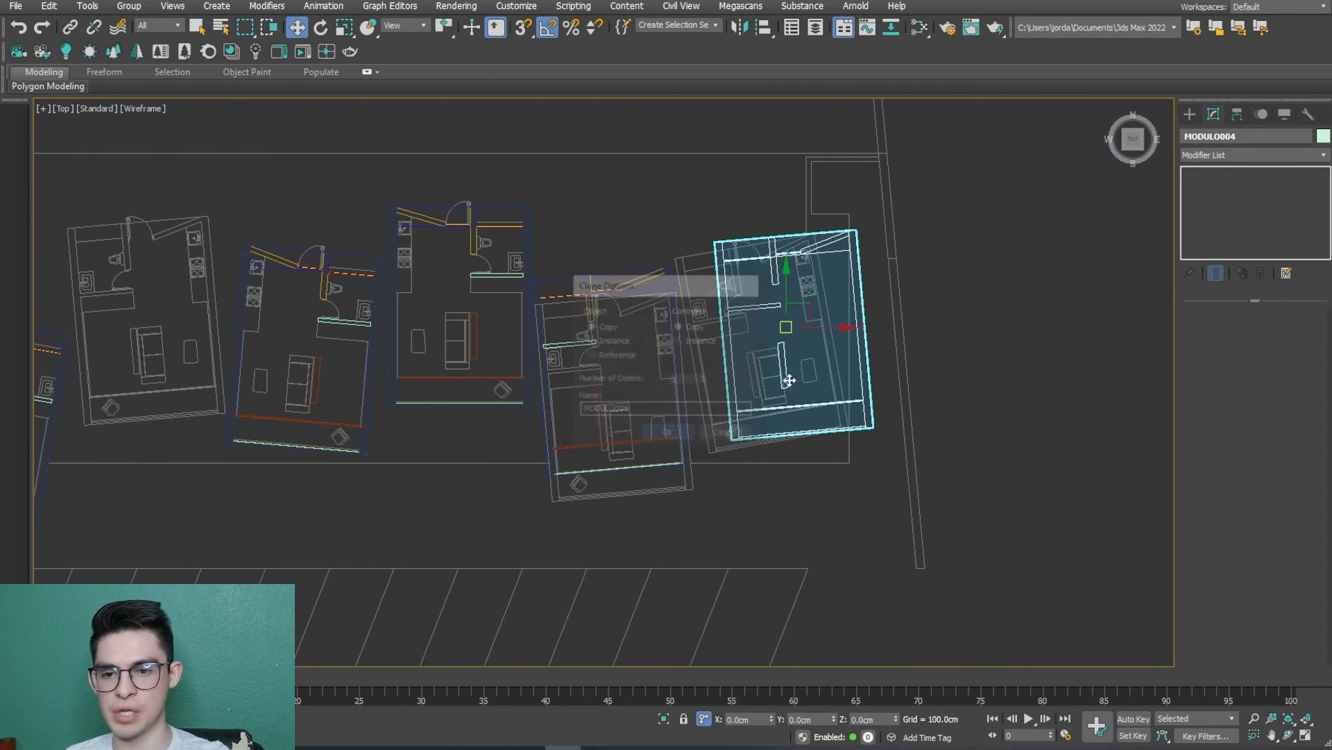
Step: Clone another Copy over the second unit from the west and snap its front base corner onto the plan outline
mouse_move(785, 384)
left_mouse_down("shift")
mouse_move(346, 409)
mouse_move(170, 379)
left_mouse_up("shift")
left_click(668, 434)
scroll(284, 346, "up", 4)
middle_click_drag(327, 375, 342, 384, "alt")
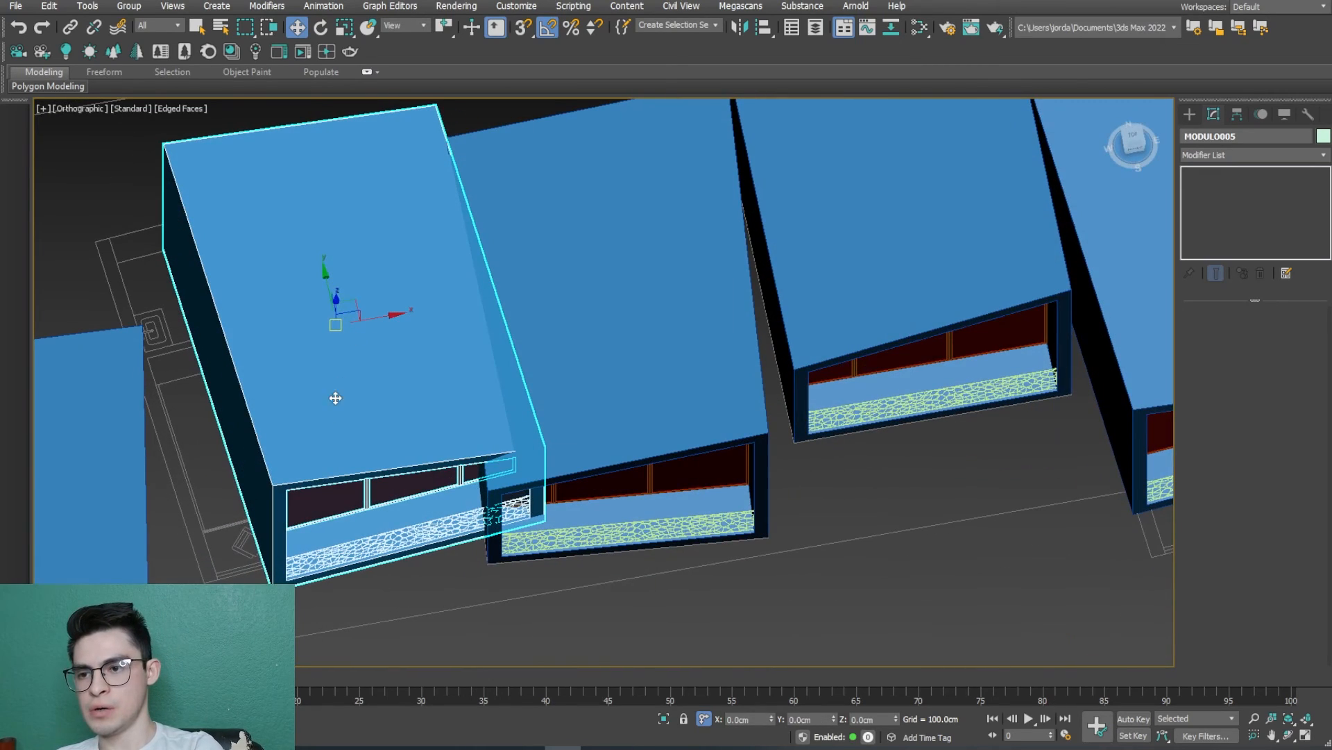
middle_click_drag(334, 432, 338, 399, "alt")
key("s")
scroll(300, 569, "up", 5)
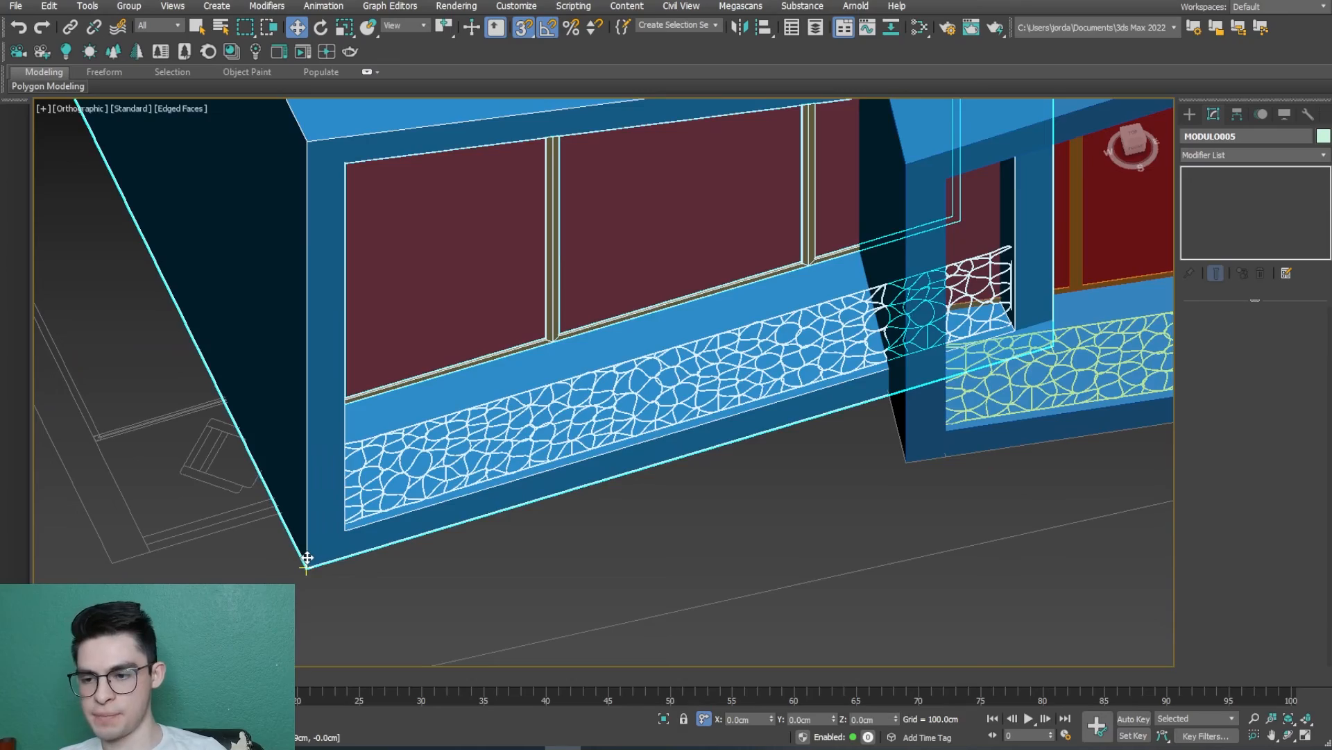
left_click_drag(307, 558, 115, 550)
Step: Snap the easternmost module's front base corner to the matching corner of its plan outline
scroll(208, 587, "down", 5)
middle_click_drag(837, 451, 706, 481)
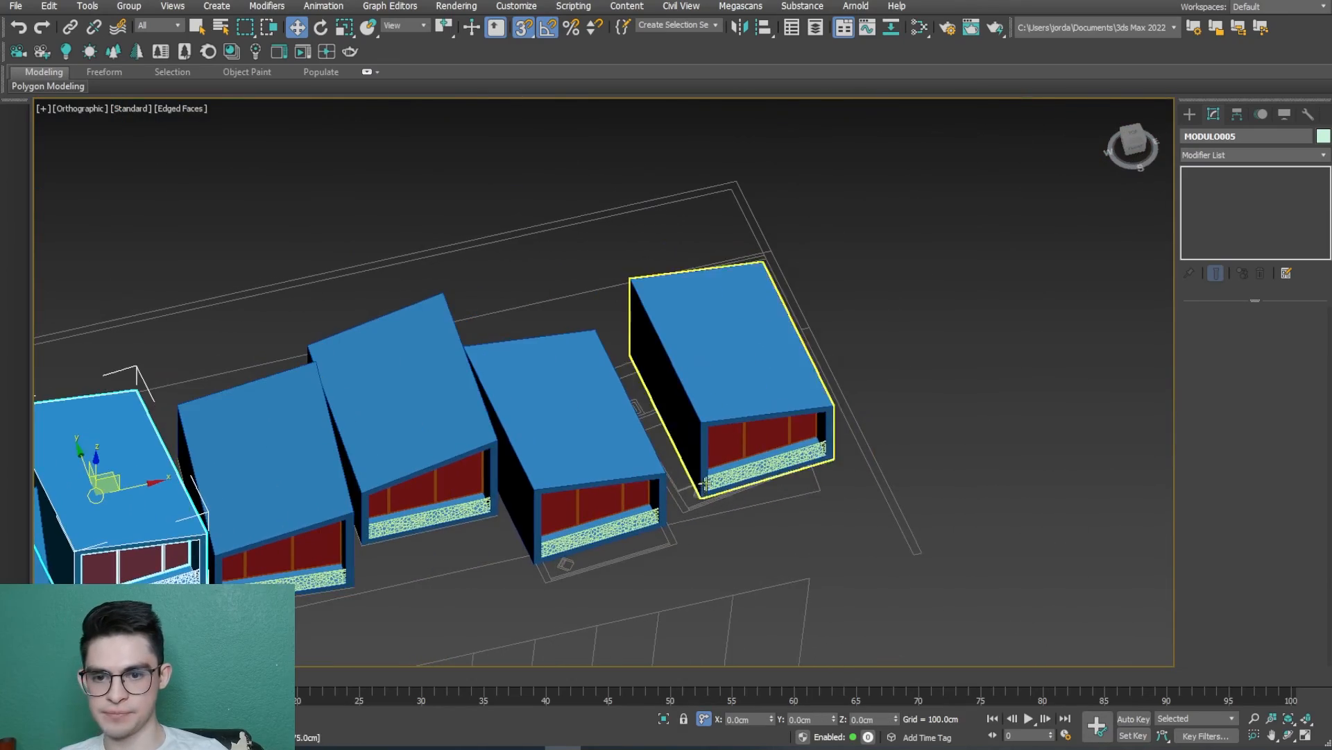
scroll(706, 482, "up", 5)
left_click_drag(679, 563, 717, 587)
middle_click_drag(717, 587, 769, 451)
left_click_drag(717, 587, 634, 507)
Step: Snap the fifth unit's module by its front base corner onto its plan outline, then deselect it
scroll(639, 513, "down", 3)
middle_click_drag(639, 513, 864, 320)
scroll(264, 529, "up", 3)
left_click_drag(268, 518, 326, 590)
middle_click_drag(326, 590, 428, 456)
left_click_drag(428, 455, 459, 526)
scroll(709, 559, "down", 6)
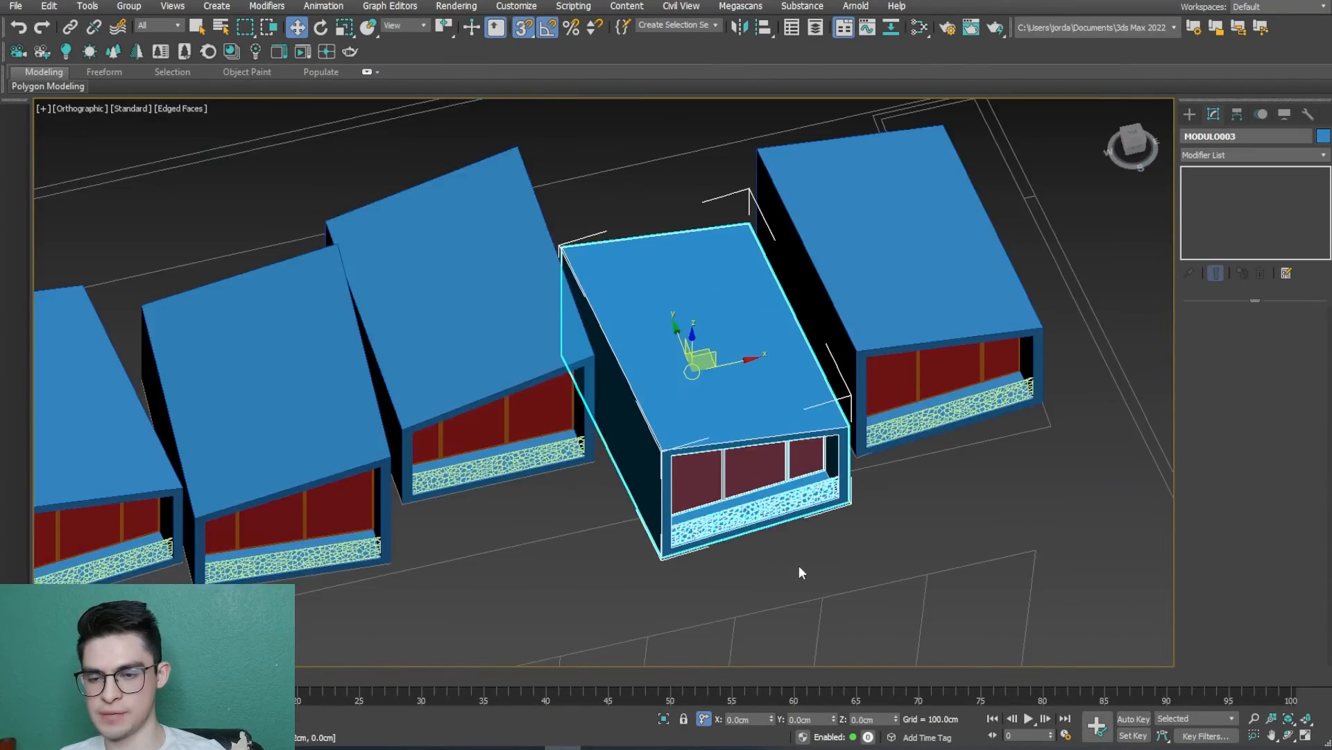
middle_click_drag(798, 563, 726, 431)
left_click(741, 459)
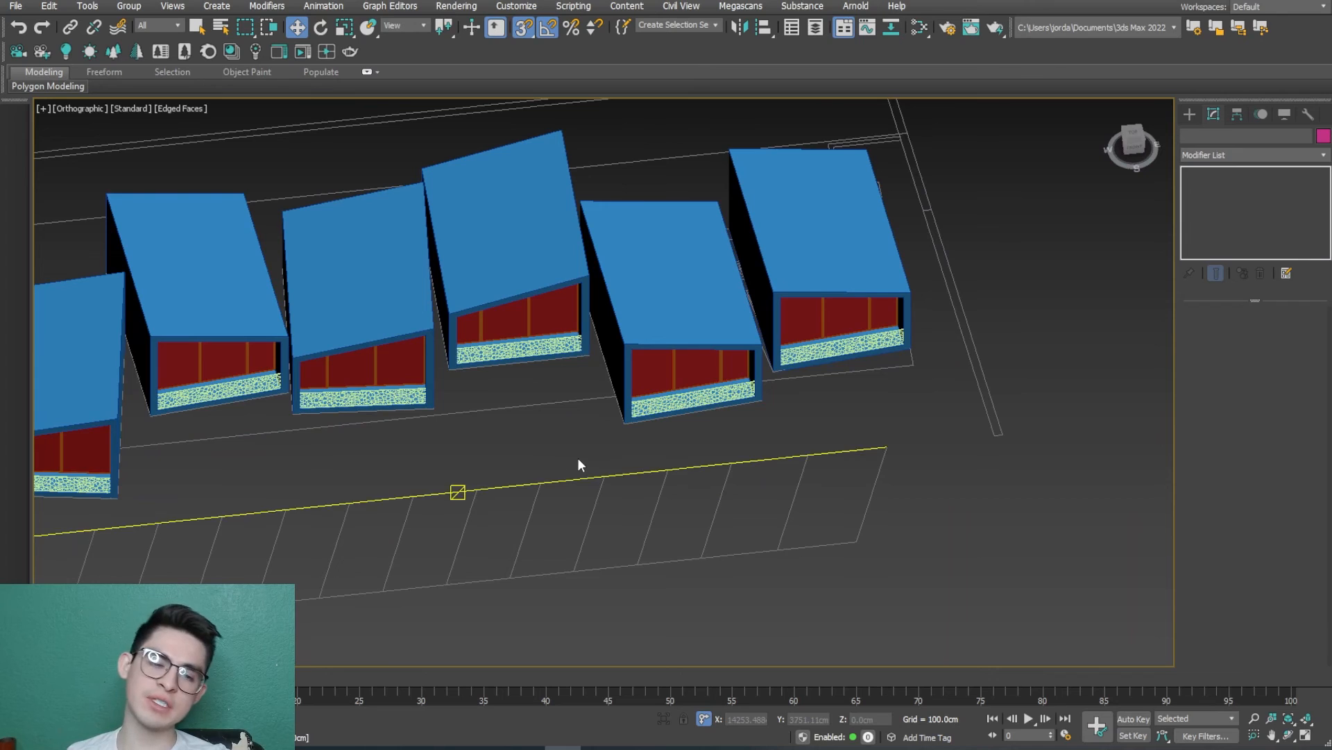
Step: Select all six module groups in the top view for moving
scroll(576, 448, "down", 2)
middle_click_drag(576, 448, 531, 432, "alt")
middle_click_drag(530, 432, 623, 396)
left_click(197, 27)
scroll(461, 410, "down", 3)
middle_click_drag(461, 410, 646, 336, "alt")
scroll(502, 389, "down", 3)
scroll(626, 400, "down", 3)
middle_click_drag(382, 341, 656, 339)
middle_click_drag(782, 396, 804, 484)
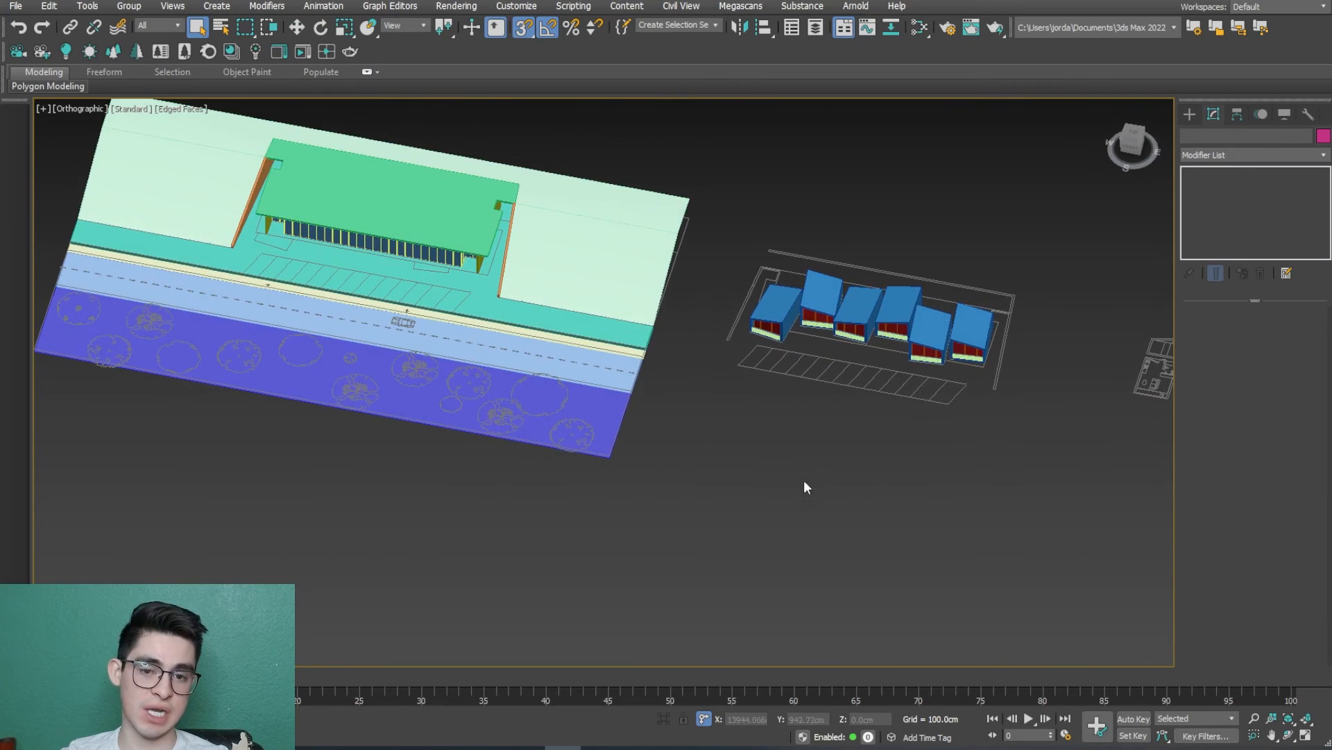
left_click(1136, 134)
left_click_drag(1055, 509, 712, 257)
key("w")
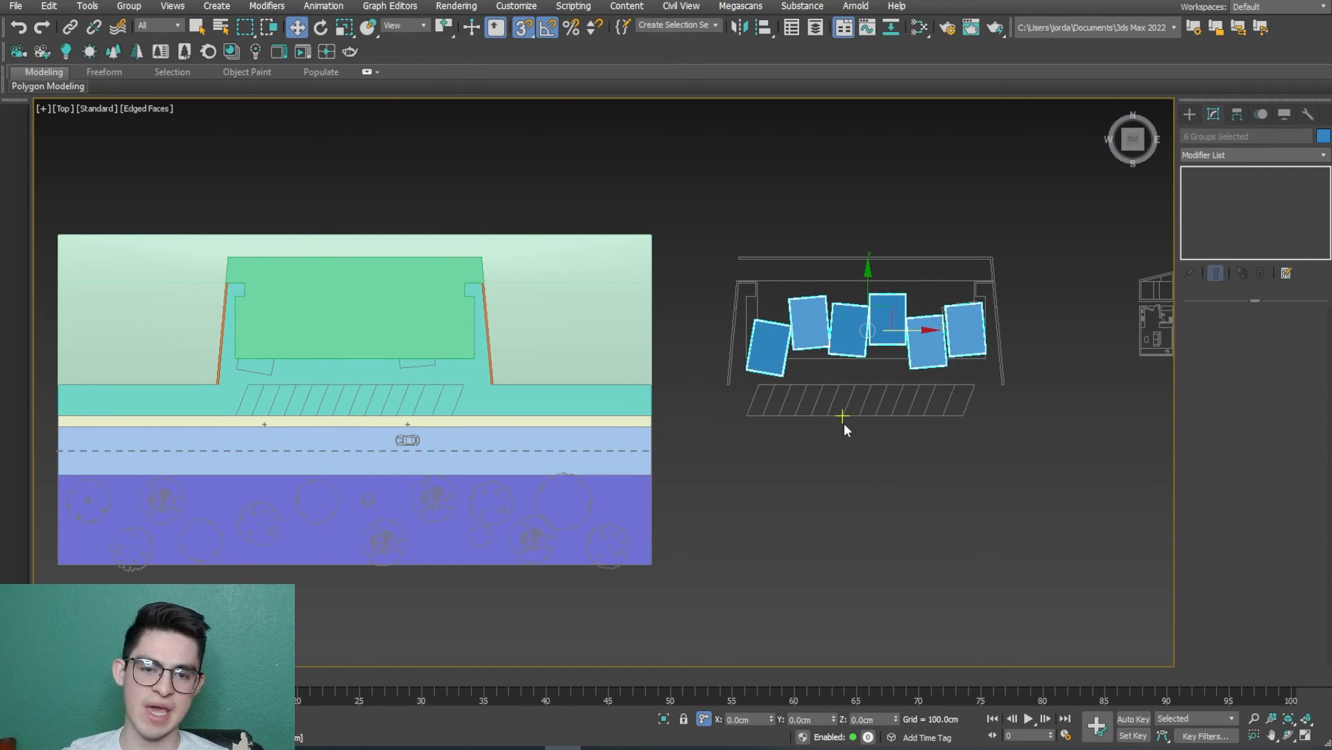
Step: Move the six modules onto the site model, snapping the westernmost module's front corner to its matching point on the ground-floor plan
scroll(788, 391, "up", 4)
scroll(772, 351, "up", 3)
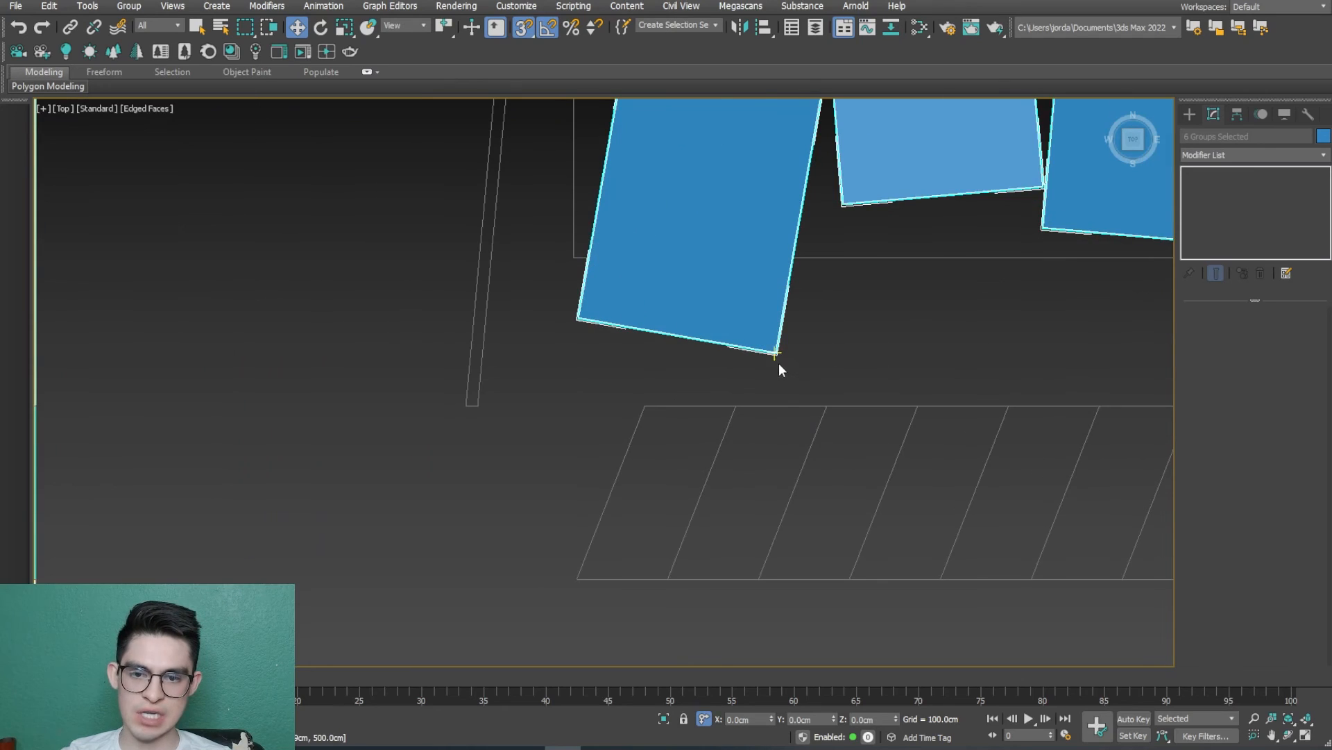
left_click_drag(774, 352, 777, 405)
scroll(725, 451, "down", 6)
middle_click_drag(545, 486, 777, 404)
left_click_drag(776, 404, 765, 402)
middle_click_drag(492, 426, 882, 402)
left_click_drag(765, 402, 514, 383)
scroll(624, 312, "up", 3)
Step: Raise the six modules along Z so they rest on top of the green roof slab, then deselect them
scroll(701, 411, "down", 5)
middle_click_drag(701, 411, 701, 259, "alt")
middle_click_drag(782, 332, 713, 391)
scroll(705, 408, "up", 3)
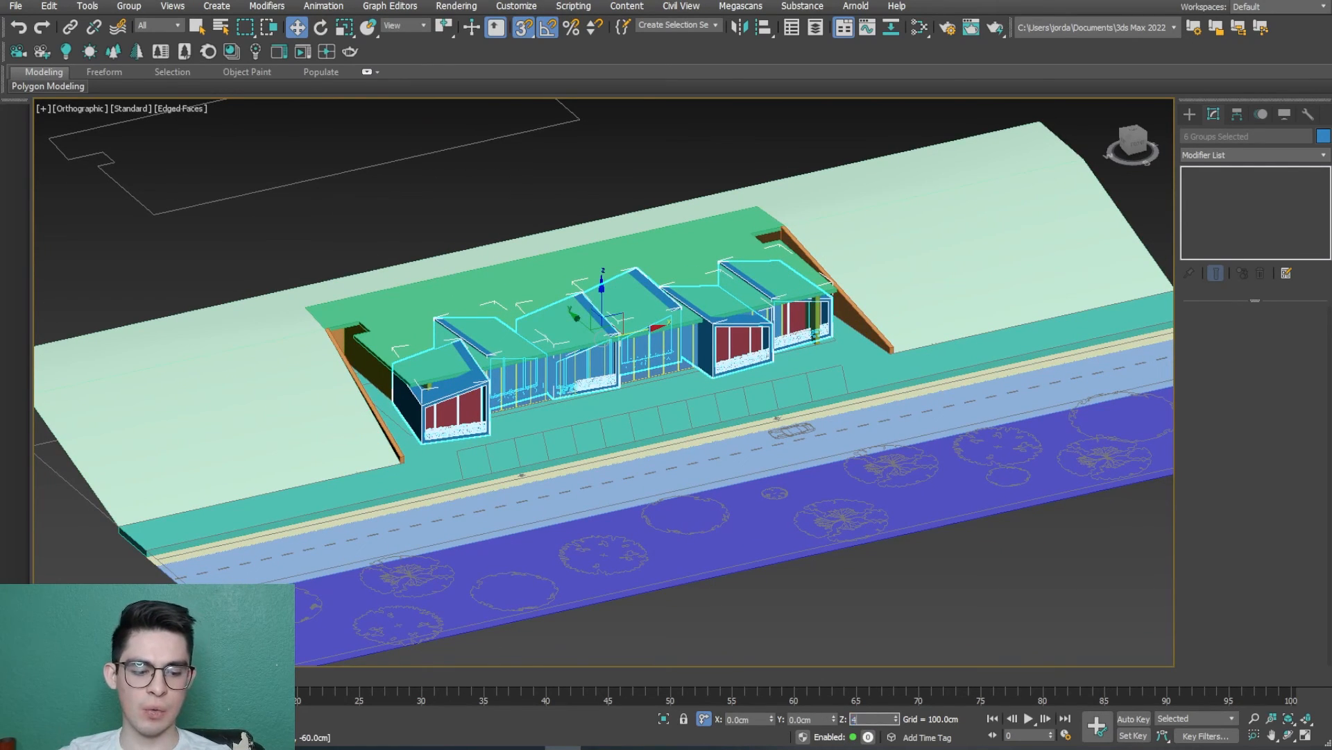
key("Return")
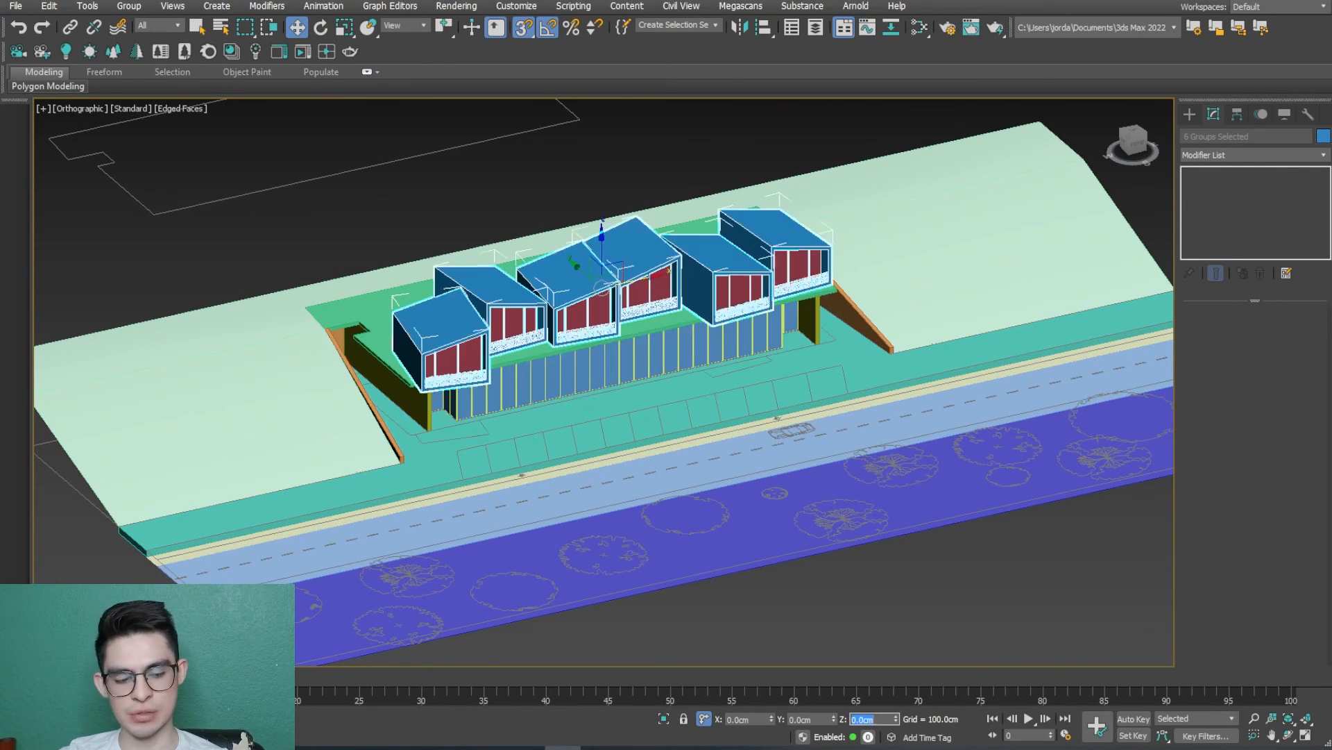
middle_click_drag(528, 393, 434, 380, "alt")
left_click(680, 229)
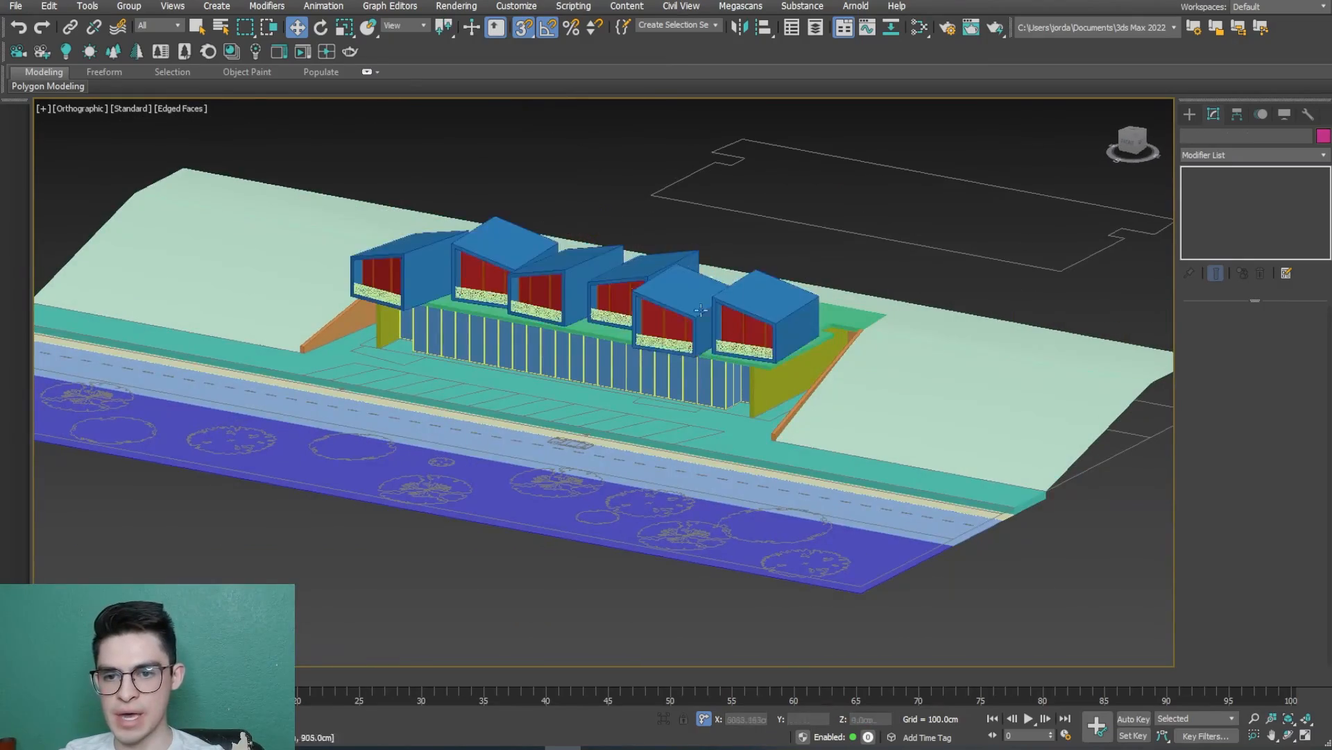
Step: Examine the raised modules from several sides and the edges of the roof opening beside the westernmost unit
scroll(757, 361, "up", 8)
scroll(639, 412, "down", 4)
middle_click_drag(639, 411, 674, 402, "alt")
left_click(198, 29)
scroll(416, 298, "down", 3)
middle_click_drag(389, 313, 680, 395)
scroll(497, 294, "down", 3)
scroll(649, 350, "up", 8)
scroll(648, 349, "down", 6)
scroll(679, 395, "up", 3)
middle_click_drag(458, 403, 798, 395, "alt")
middle_click_drag(798, 396, 860, 398, "alt")
scroll(465, 323, "up", 6)
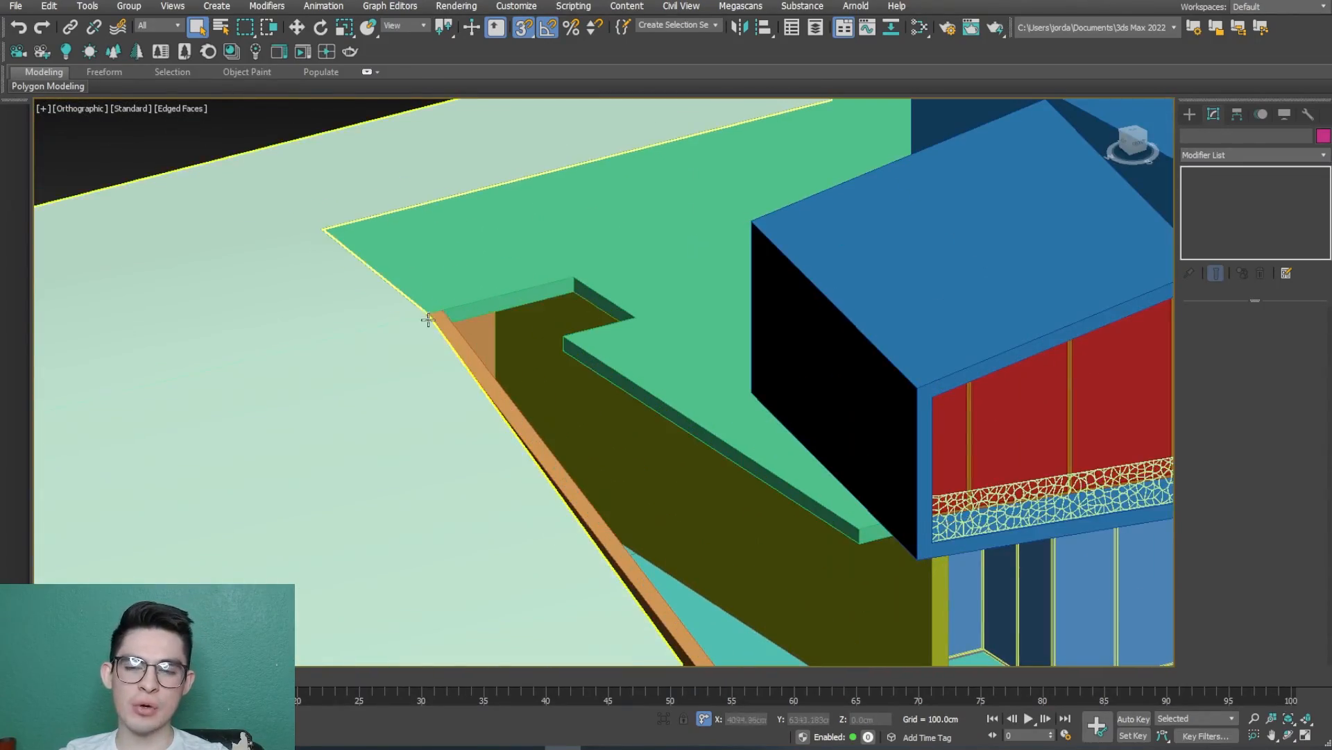
scroll(623, 362, "down", 2)
middle_click_drag(621, 366, 642, 400, "alt")
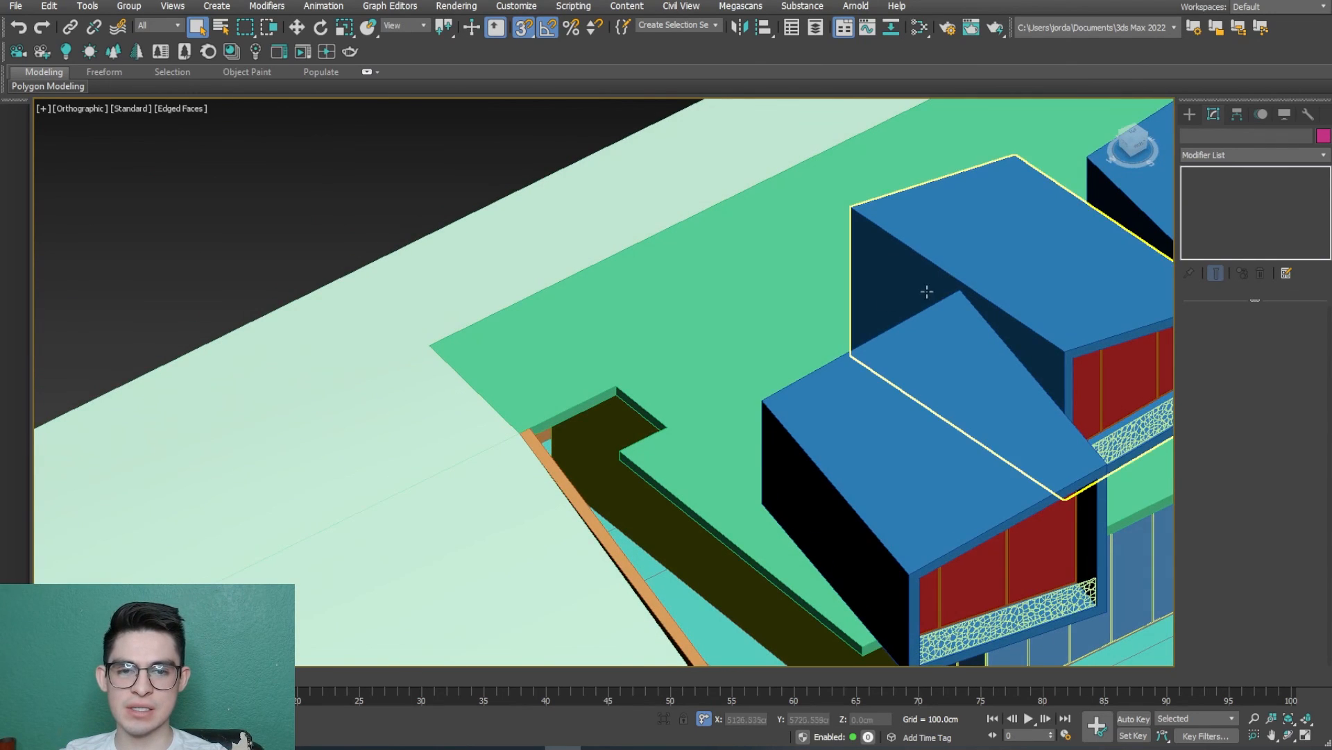
middle_click_drag(476, 483, 553, 386)
Step: Draw an open Line spline snapped to the corners along the back edges of the west roof opening
left_click(1190, 114)
left_click(1208, 138)
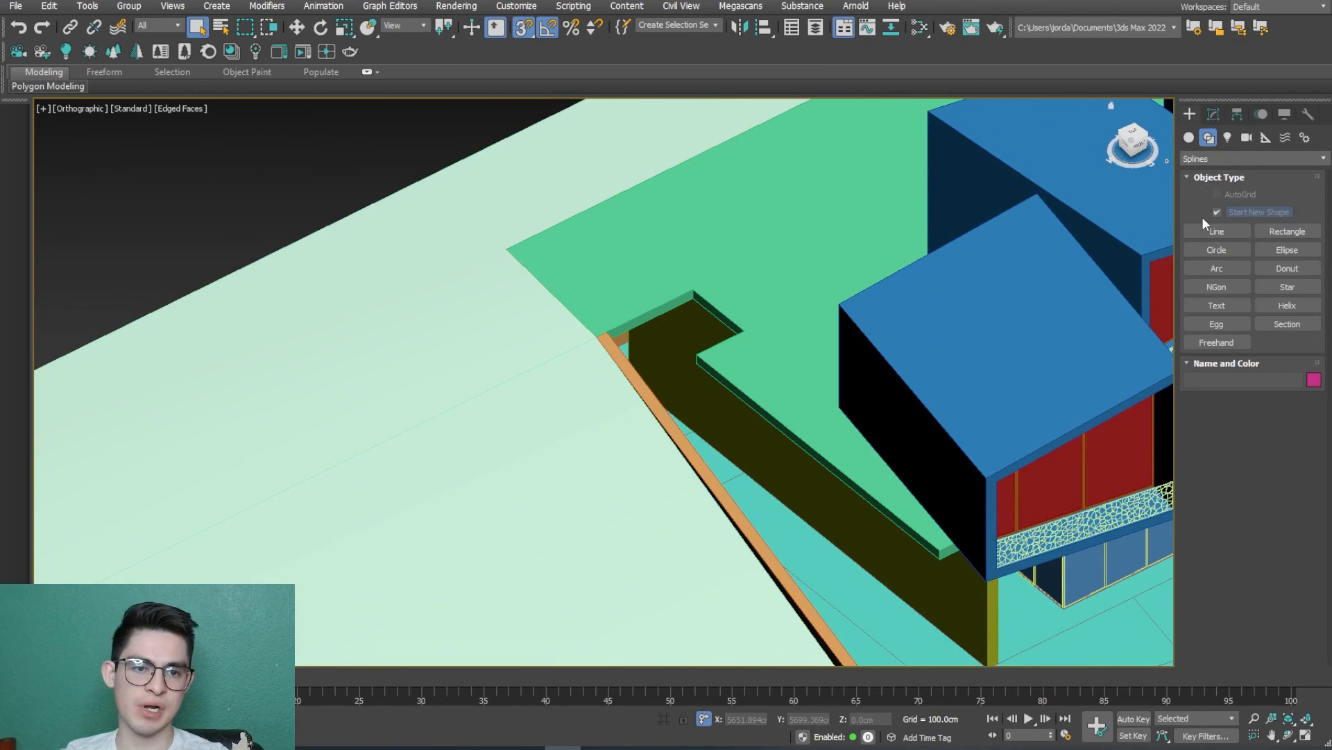
left_click(1217, 231)
scroll(580, 416, "up", 3)
scroll(639, 313, "up", 3)
left_click(535, 350)
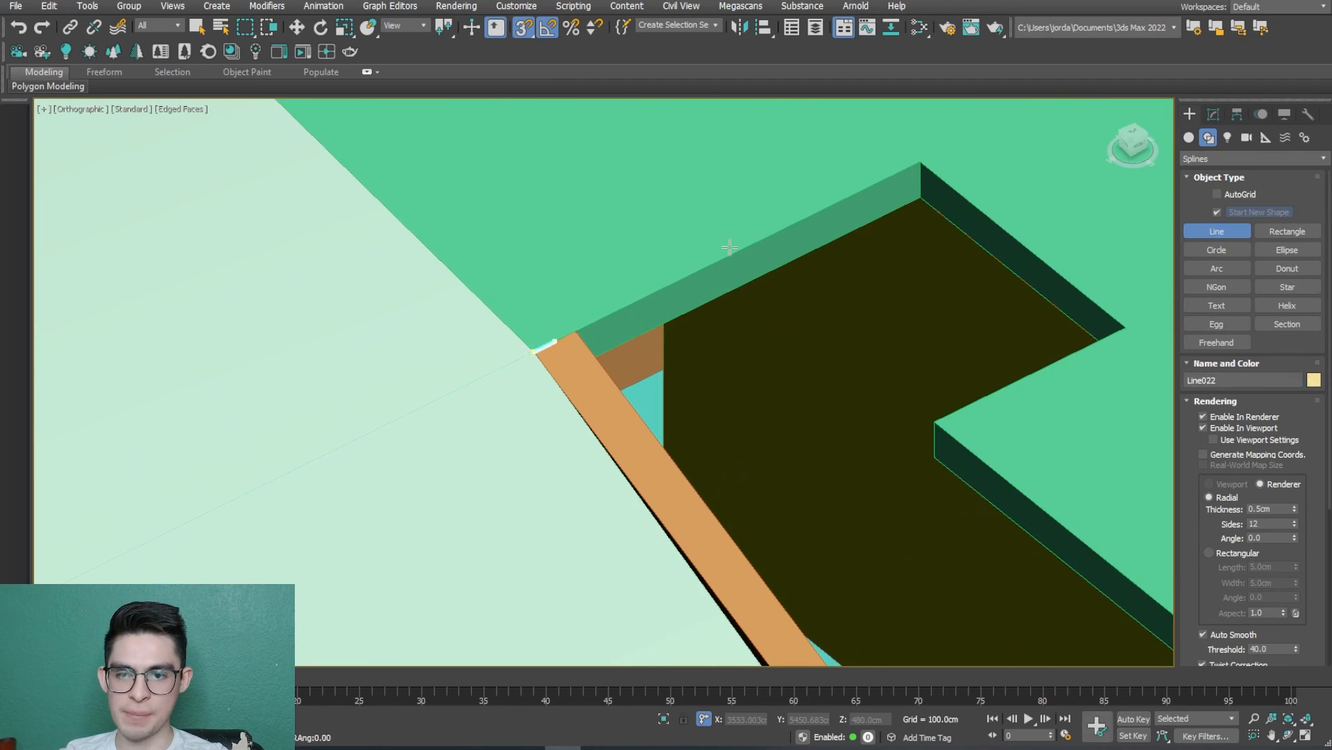
left_click(920, 161)
middle_click_drag(969, 247, 821, 213)
left_click(979, 293)
left_click(787, 387)
right_click(952, 386)
Step: Extrude the roof-opening line by 90 cm and convert it to an Editable Poly
left_click(1214, 114)
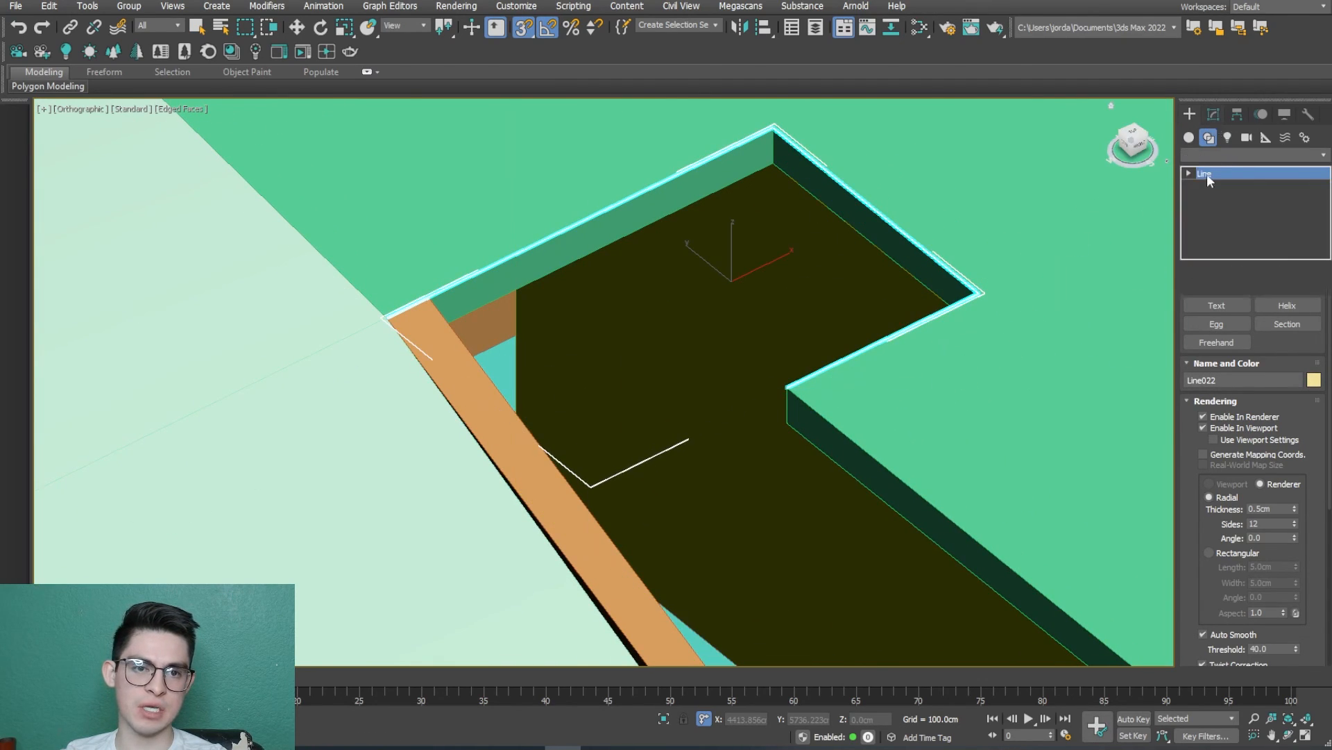
left_click(1210, 155)
key("e")
left_click(1214, 161)
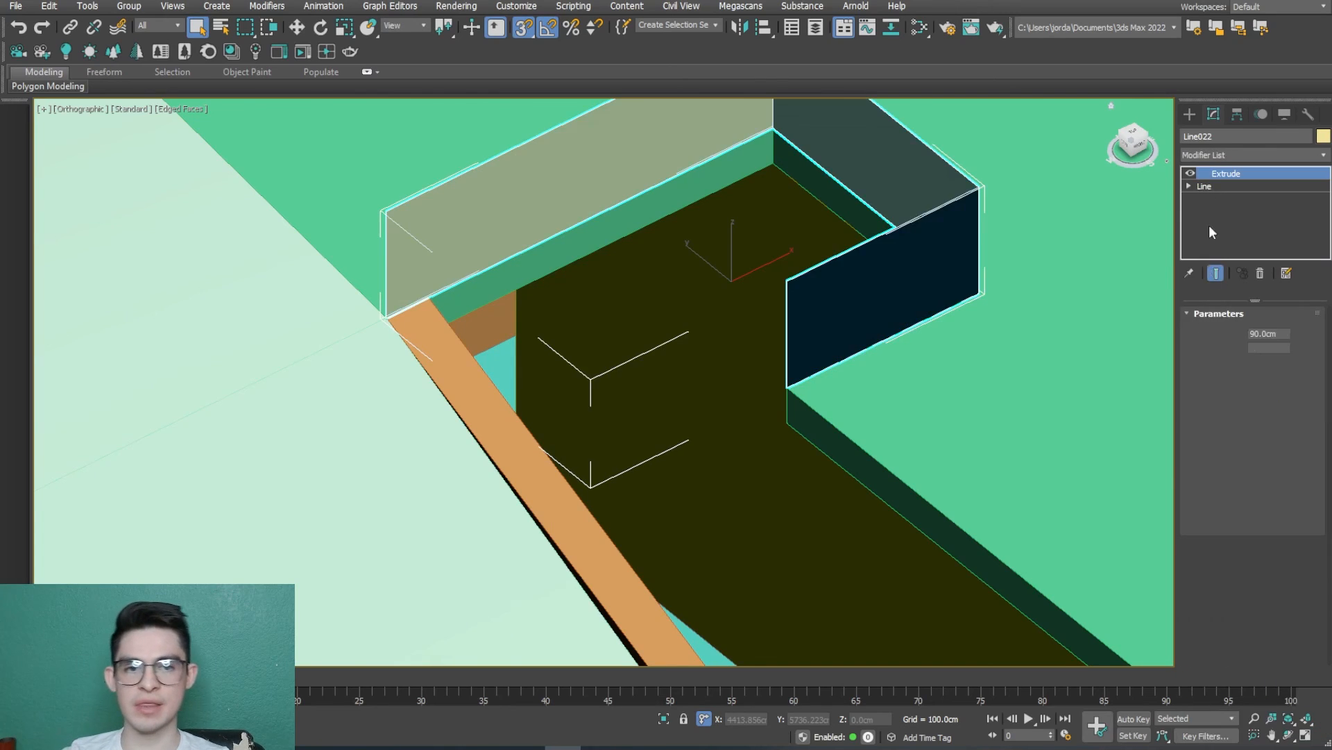
right_click(891, 289)
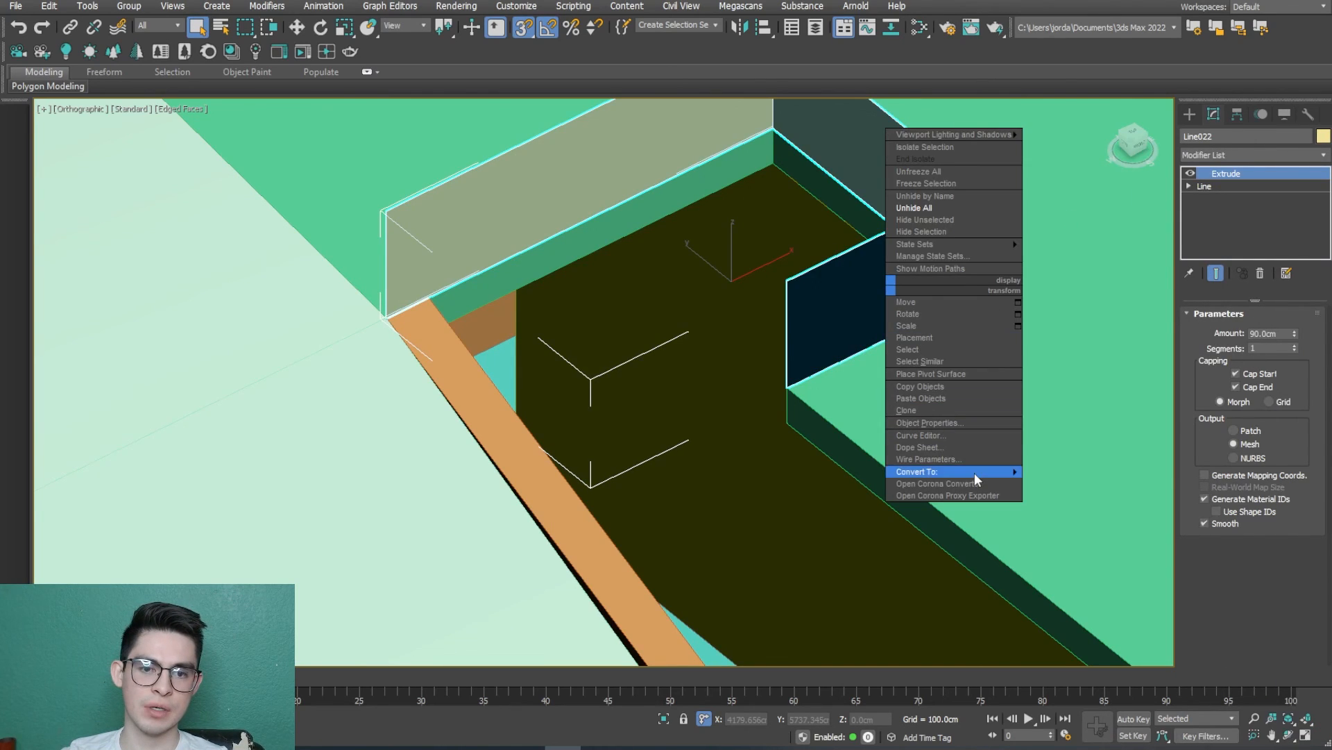
left_click(1066, 480)
Step: Apply a Subdivide modifier with a size of 32.266 cm to the railing surface and convert it to an Editable Poly
left_click(1226, 153)
left_click_drag(1325, 203, 1326, 548)
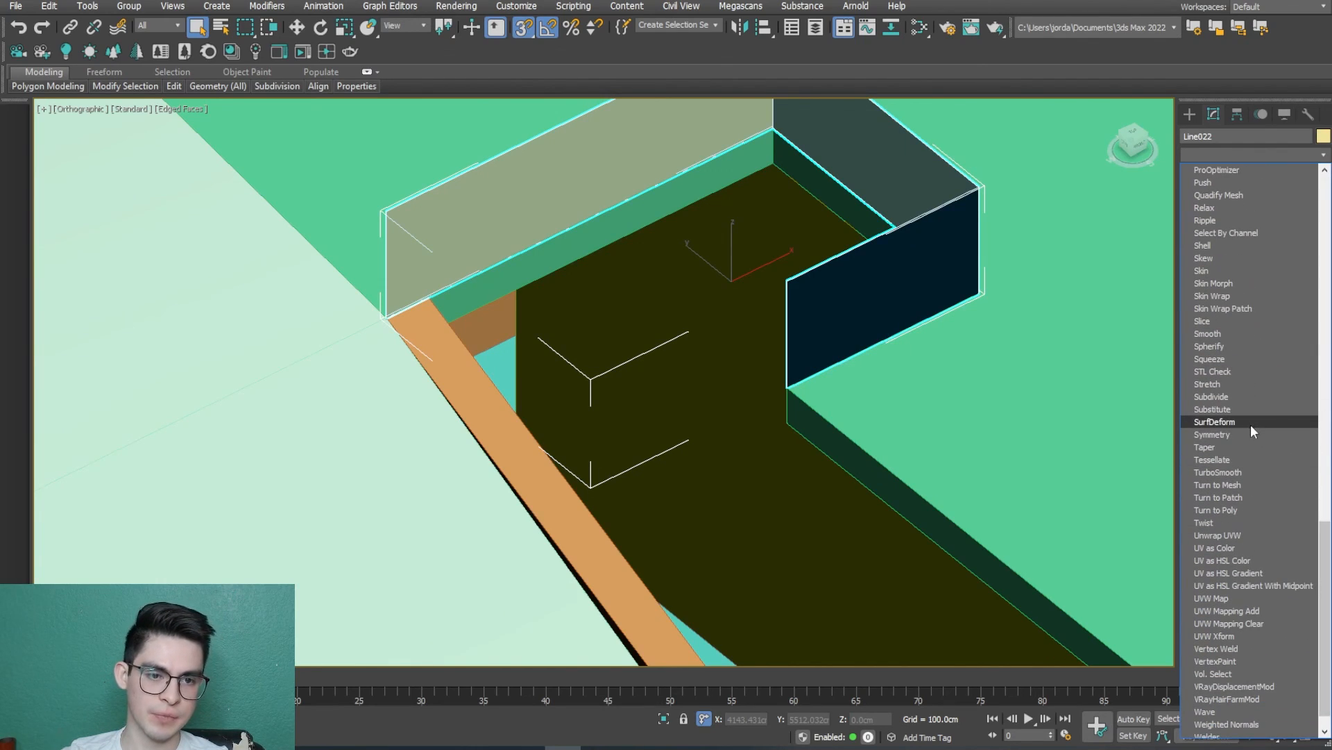
left_click(1241, 397)
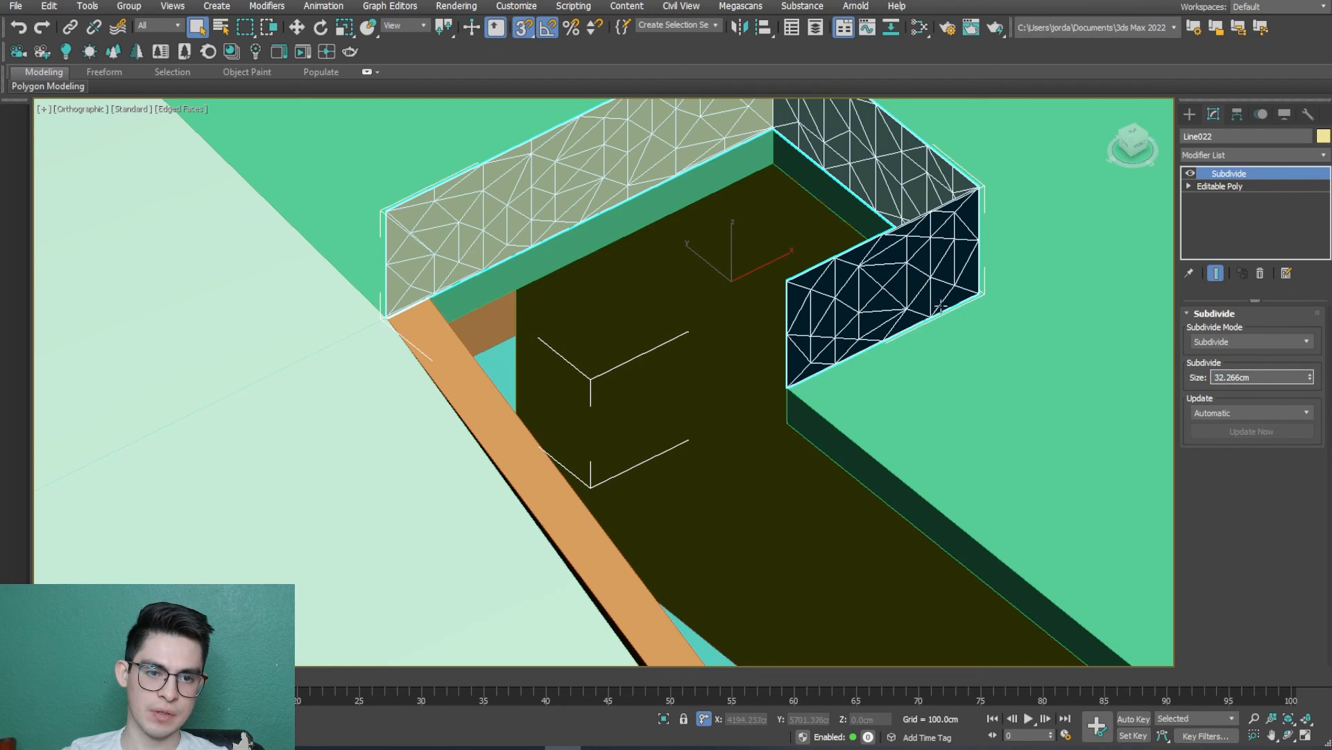
middle_click_drag(940, 309, 880, 342)
right_click(880, 327)
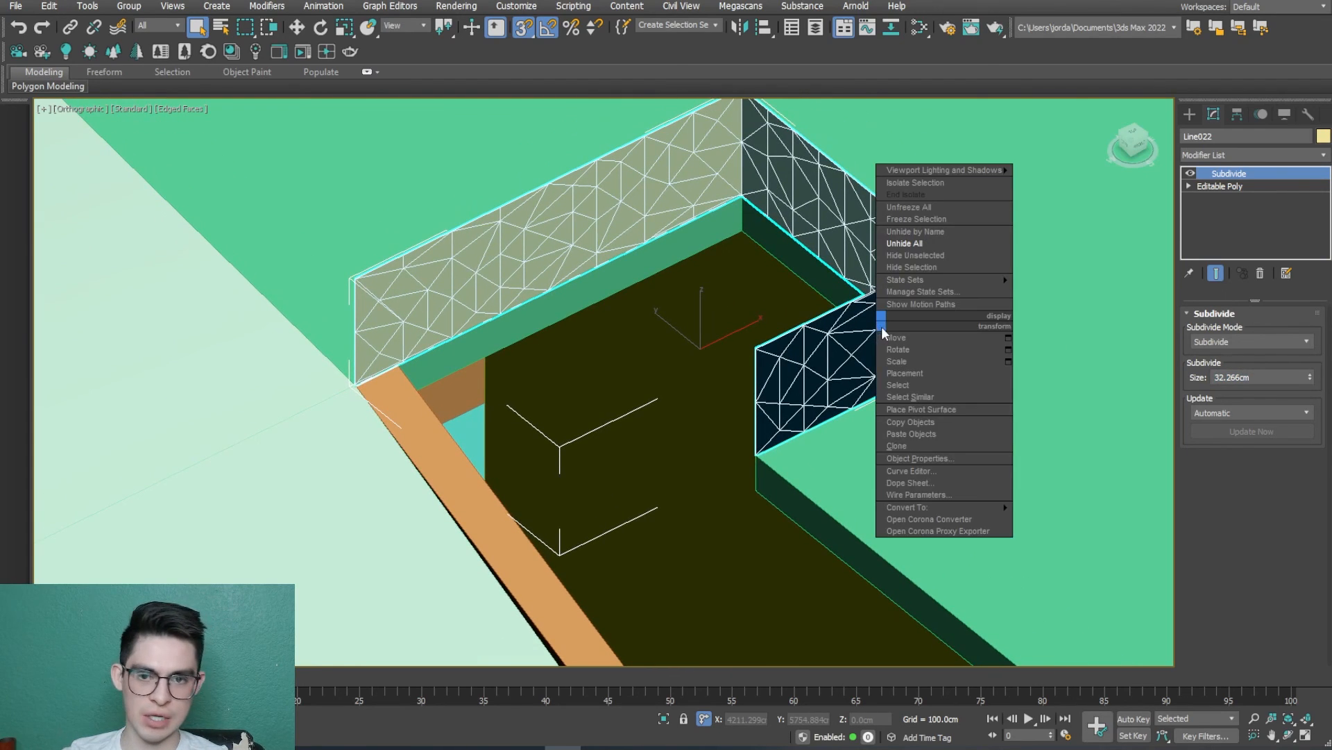
mouse_move(972, 506)
left_click(1043, 520)
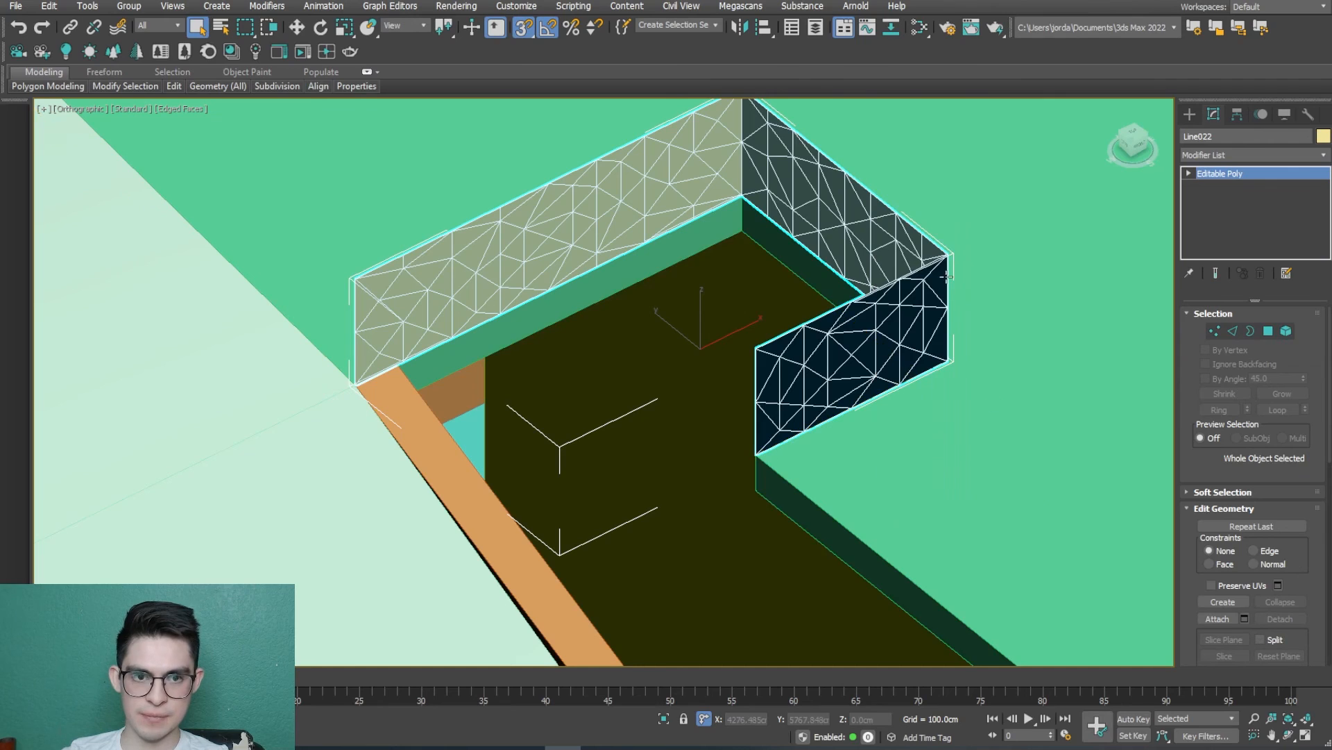
Step: Select all edges of the subdivided railing surface and create a smooth shape from the selection
left_click(1232, 333)
scroll(990, 366, "down", 5)
left_click_drag(708, 187, 708, 188)
scroll(964, 368, "up", 5)
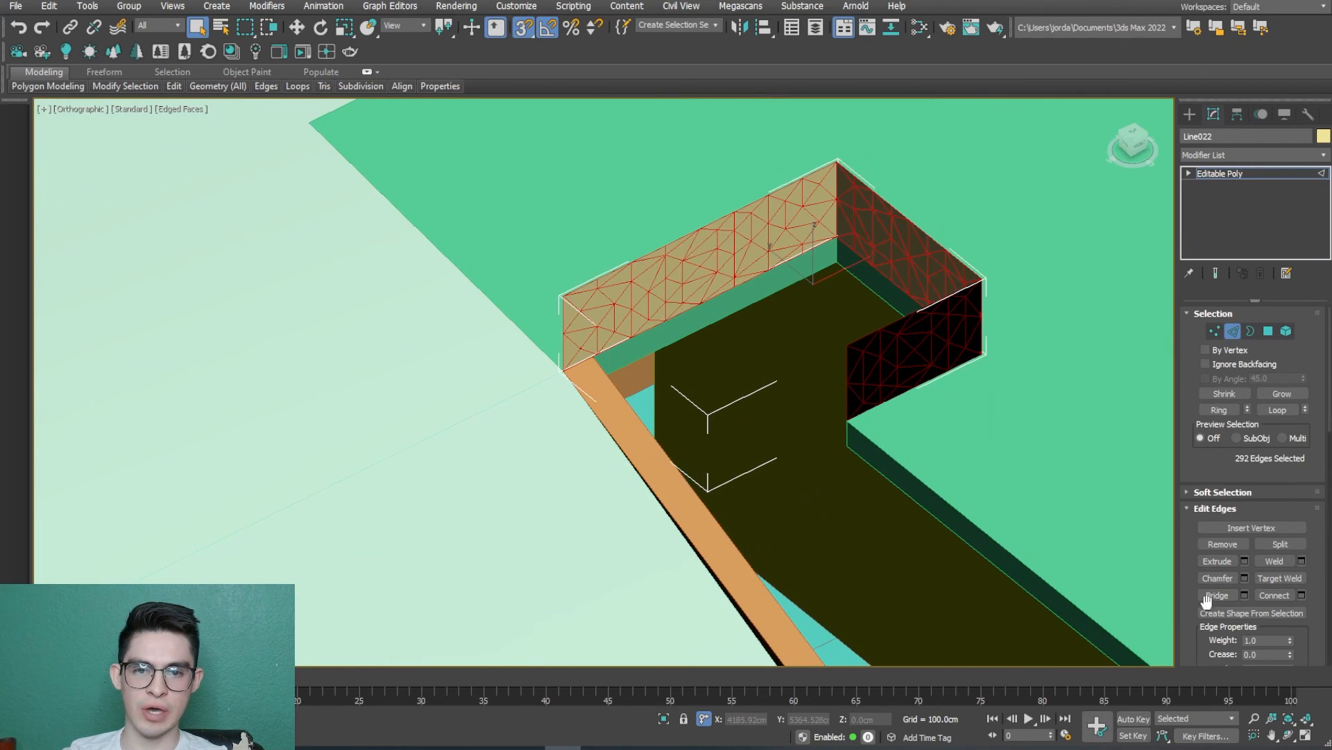
left_click(1207, 614)
left_click(1005, 508)
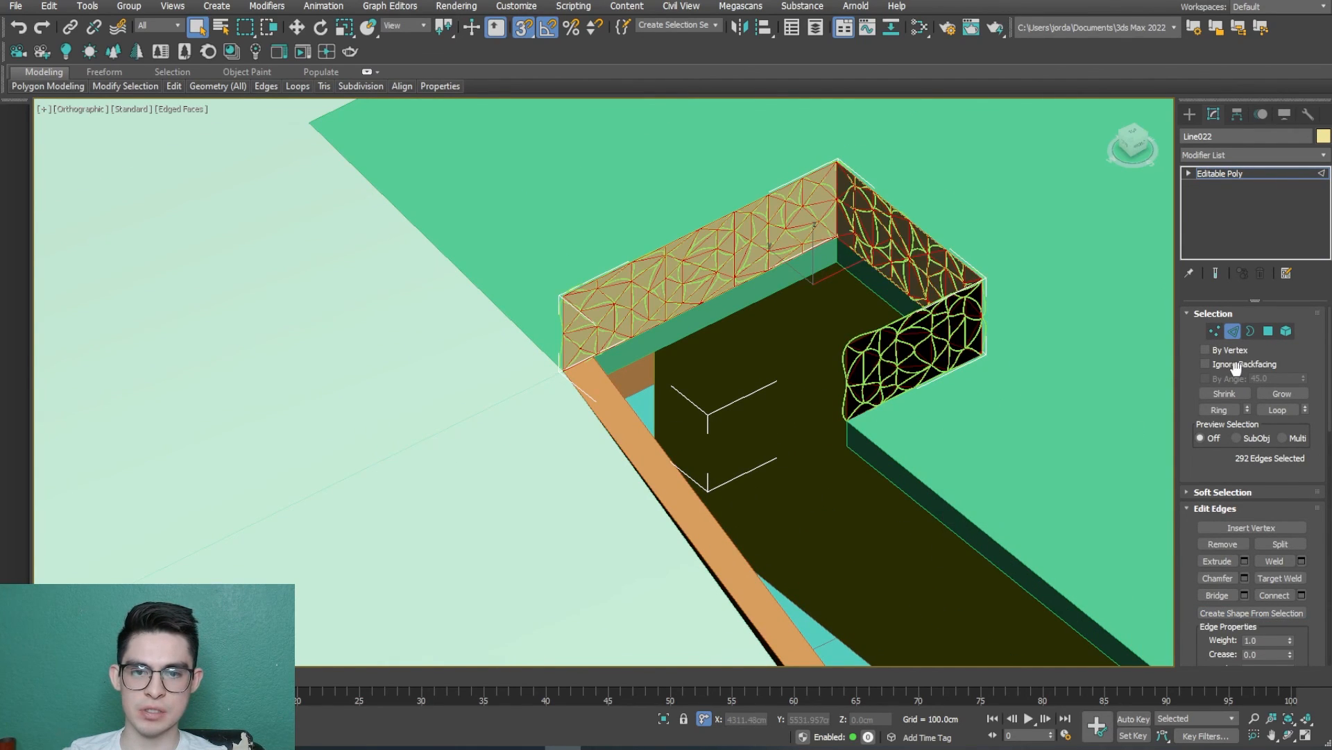
Step: Leave edge editing and delete the subdivided railing surface, keeping only the shape made from its edges
left_click(1234, 334)
scroll(965, 346, "up", 3)
key("Delete")
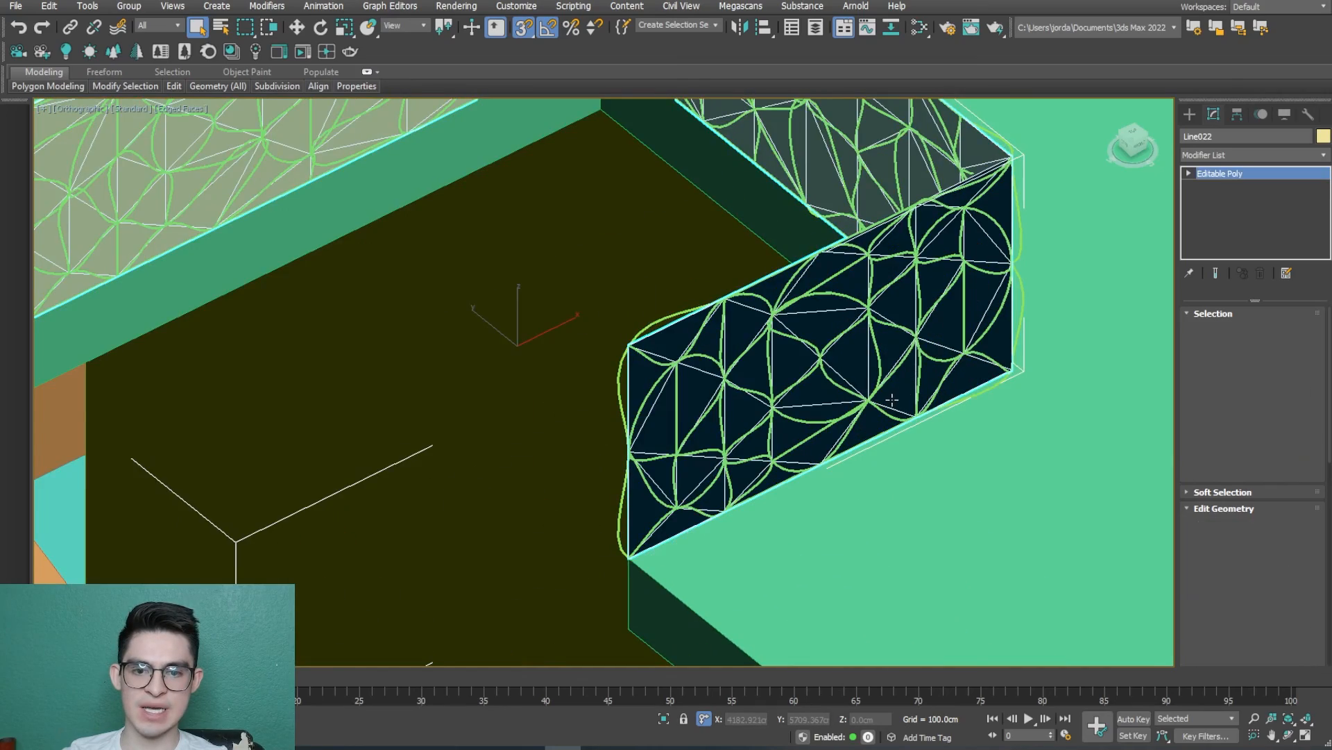
scroll(772, 394, "down", 1)
scroll(770, 393, "down", 4)
middle_click_drag(770, 393, 714, 432, "alt")
scroll(818, 352, "down", 4)
scroll(796, 373, "down", 4)
scroll(798, 409, "down", 2)
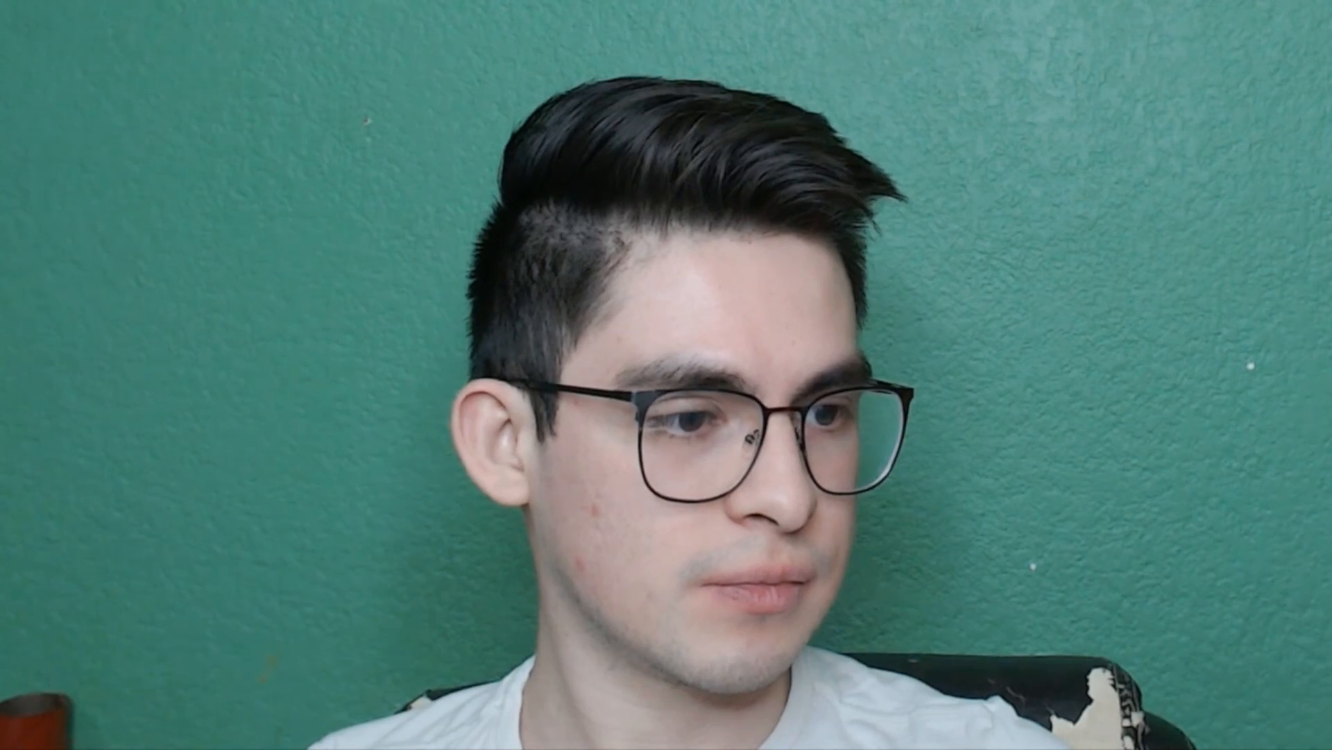